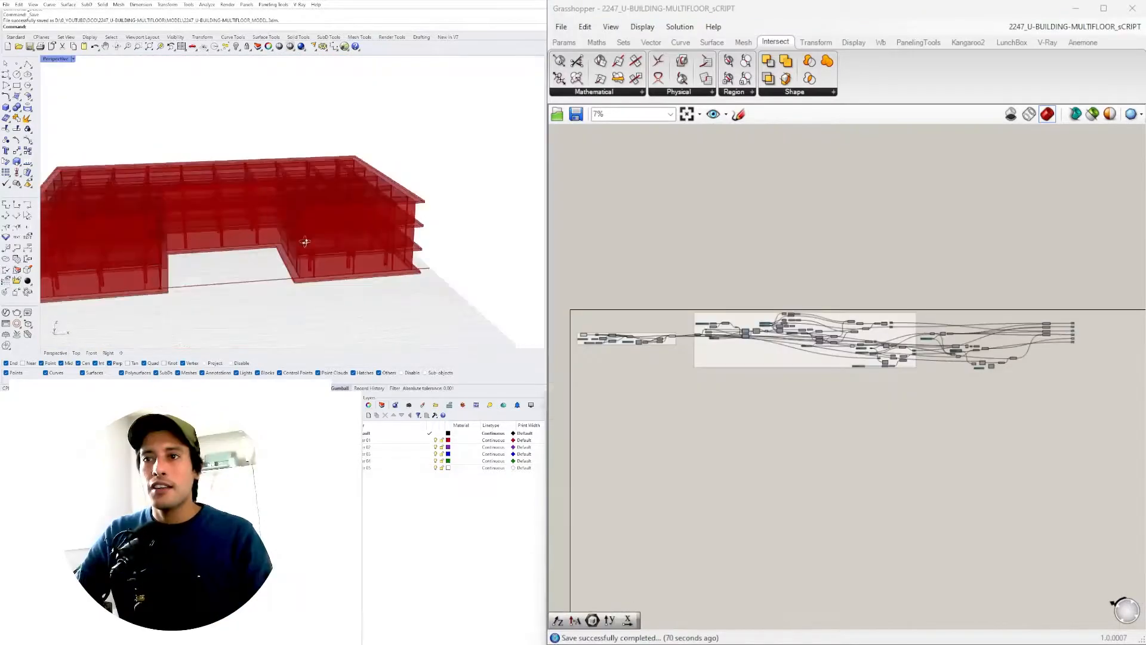
pyautogui.moveTo(302, 242); pyautogui.dragTo(367, 183, button='right')
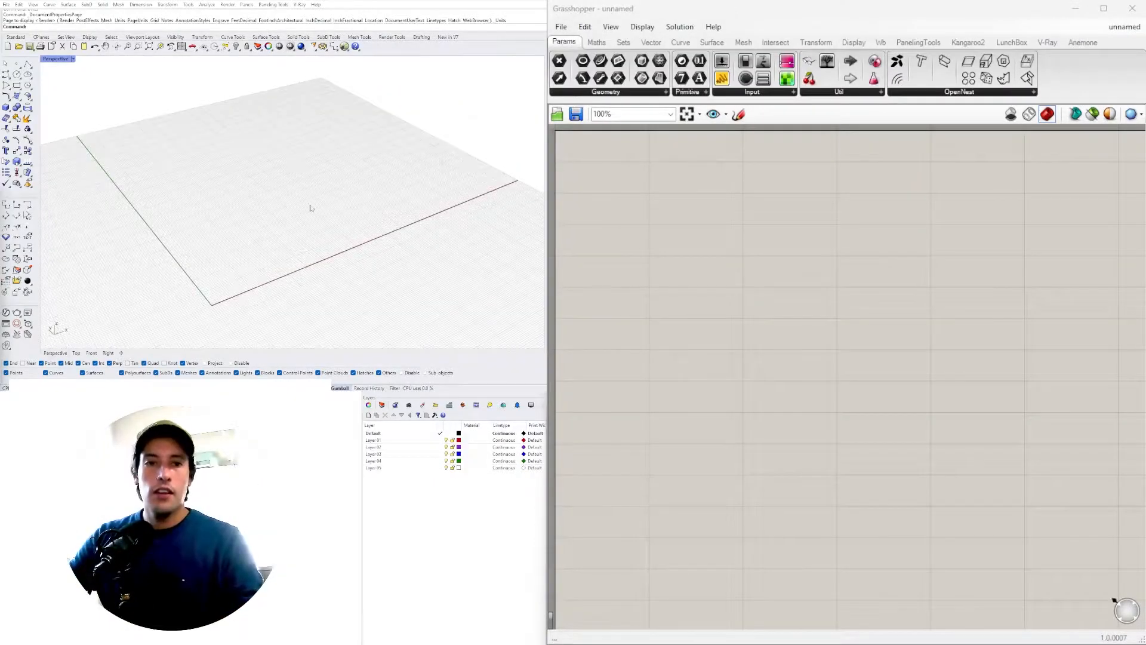
pyautogui.scroll(2, 236, 221)
pyautogui.keyDown('shift'); pyautogui.moveTo(236, 221); pyautogui.dragTo(285, 236, button='right'); pyautogui.keyUp('shift')
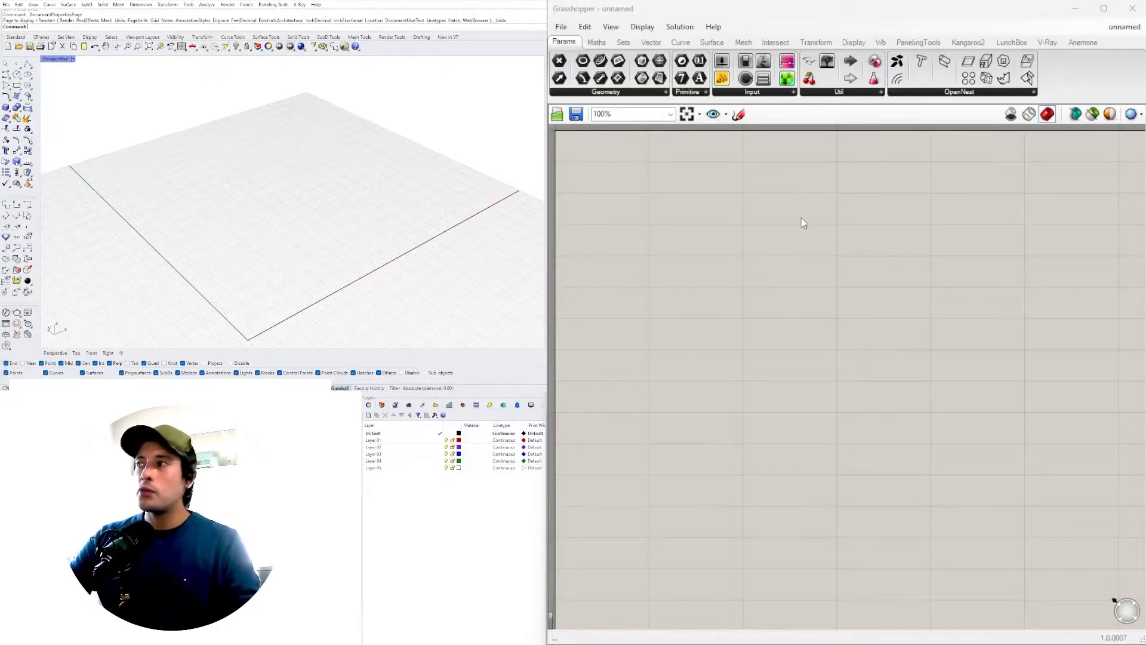
# Step: Add a Construct Point component to the empty Grasshopper canvas and position it with free space beside its output
pyautogui.doubleClick(762, 209)
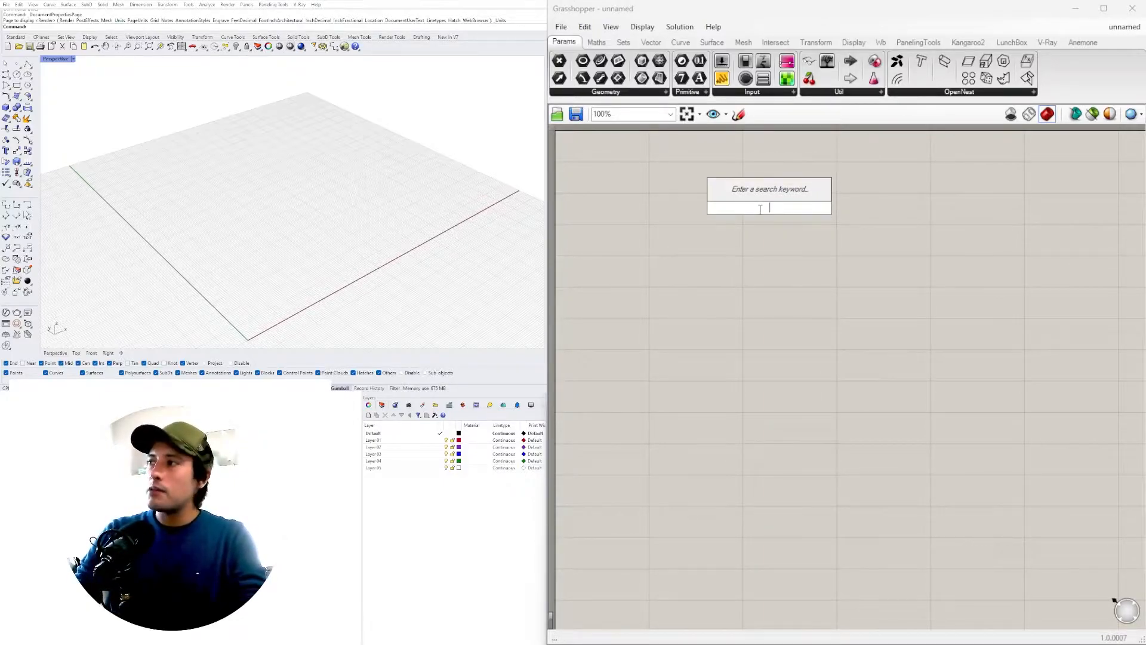
pyautogui.write('constr')
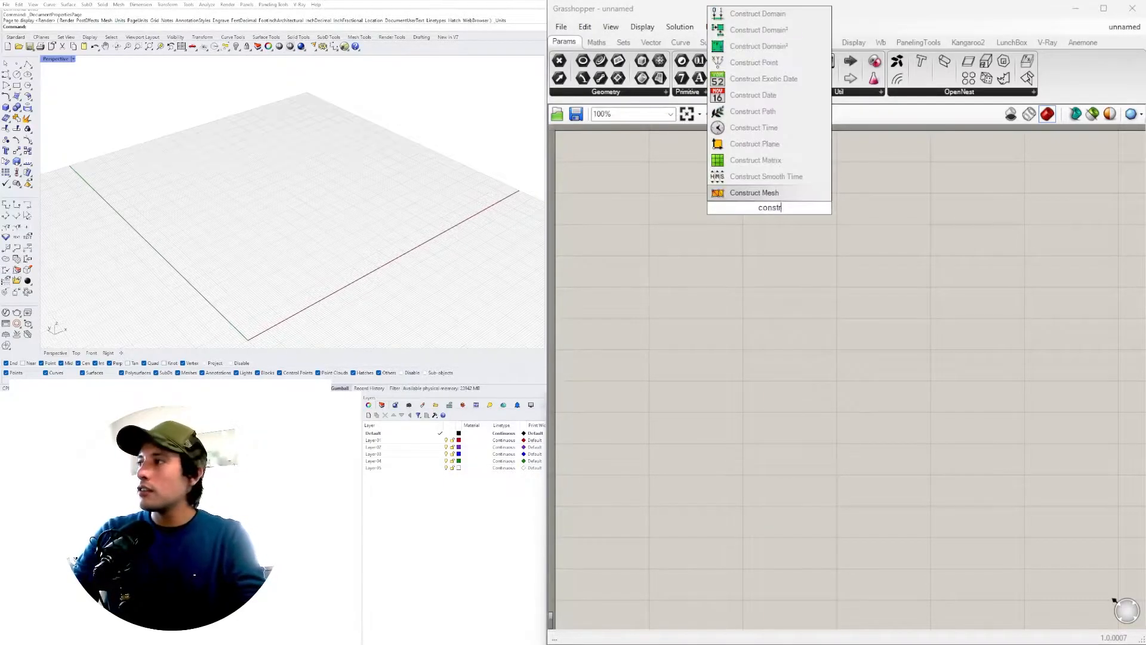
pyautogui.write('uct')
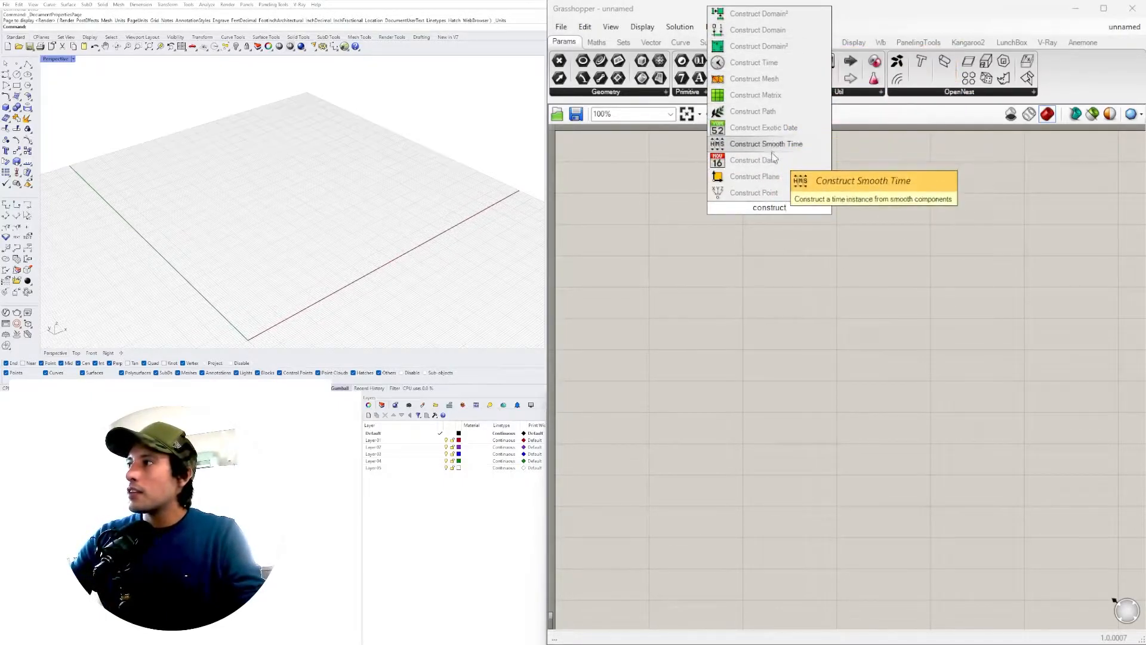
pyautogui.click(753, 192)
pyautogui.scroll(-2, 282, 276)
pyautogui.keyDown('shift'); pyautogui.moveTo(281, 276); pyautogui.dragTo(301, 246, button='right'); pyautogui.keyUp('shift')
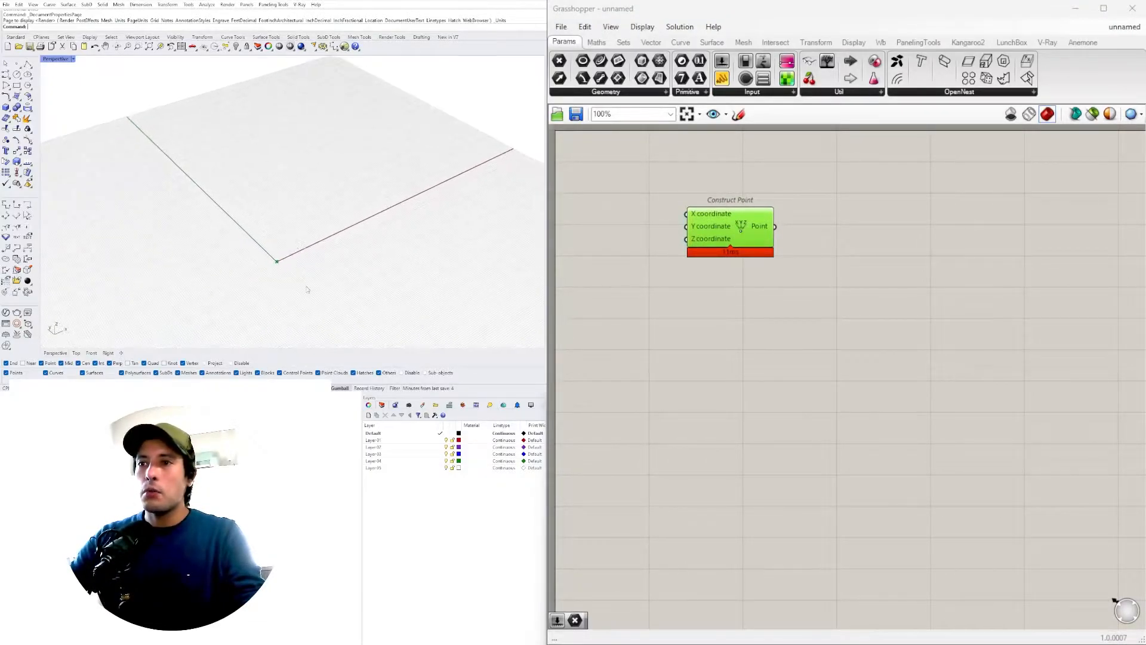
pyautogui.click(812, 264)
pyautogui.moveTo(743, 230); pyautogui.dragTo(718, 218)
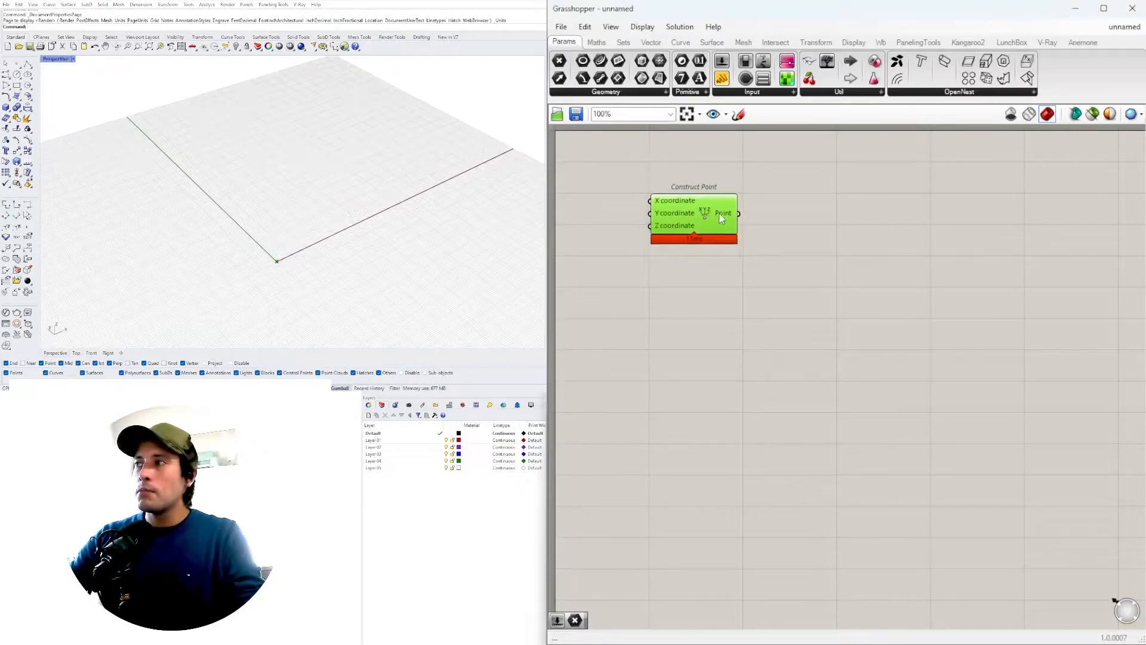
# Step: Add a Point parameter beside Construct Point and feed it from the component's Point output
pyautogui.doubleClick(794, 228)
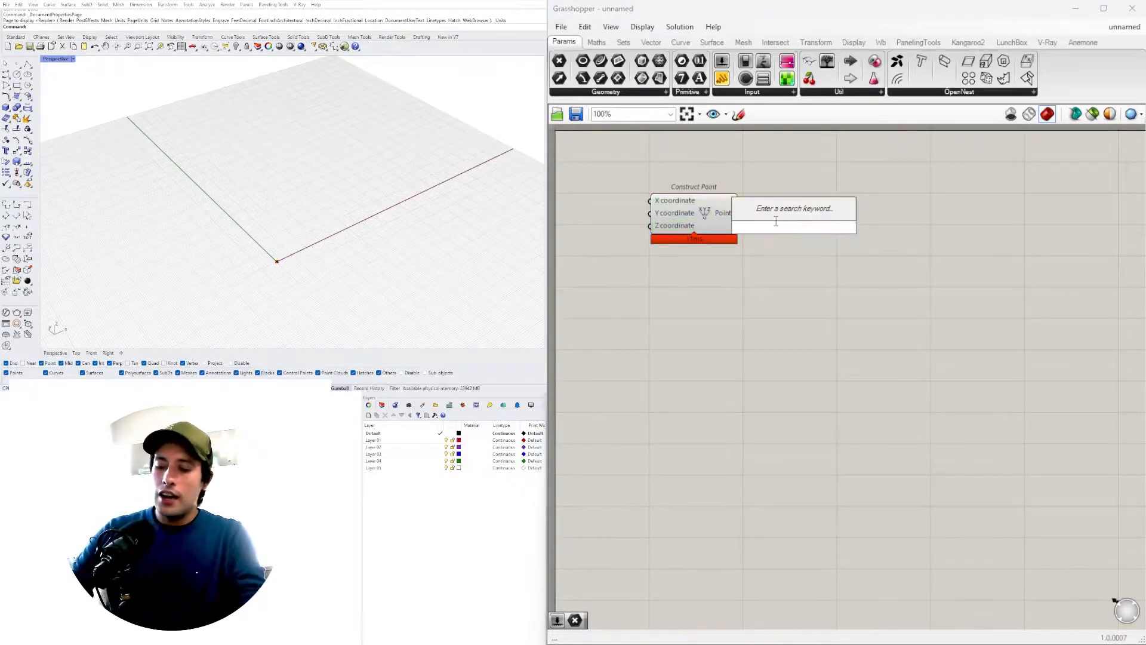
pyautogui.write('point')
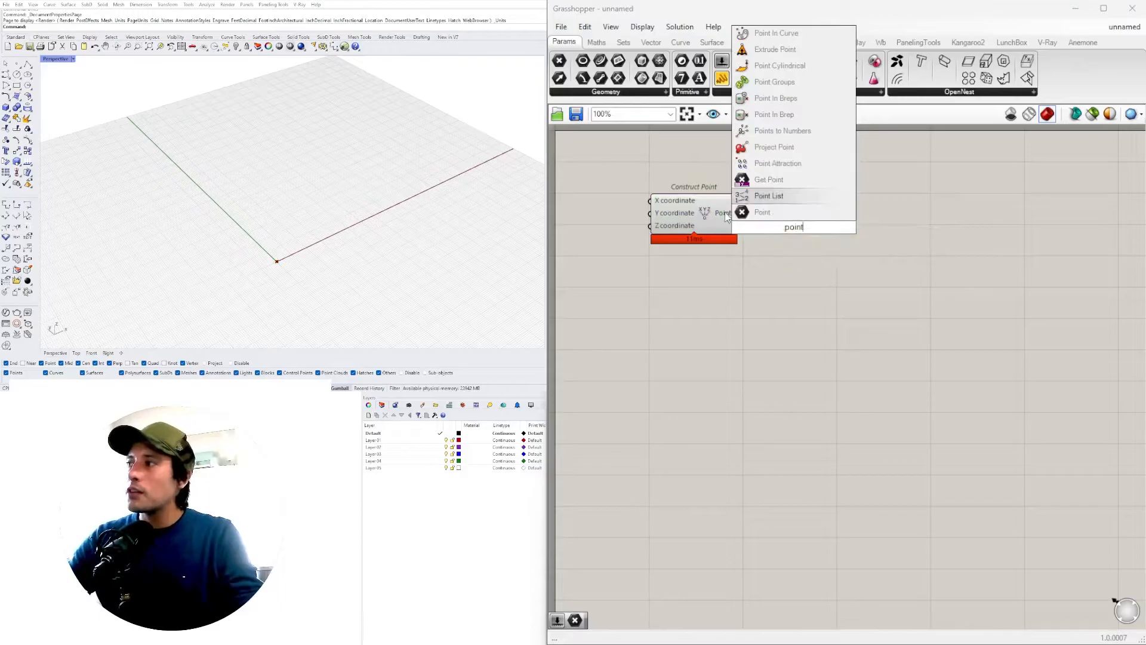
pyautogui.click(756, 214)
pyautogui.moveTo(791, 234); pyautogui.dragTo(765, 221)
pyautogui.keyDown('shift'); pyautogui.moveTo(290, 238); pyautogui.dragTo(290, 234, button='right'); pyautogui.keyUp('shift')
pyautogui.moveTo(771, 216); pyautogui.dragTo(777, 216)
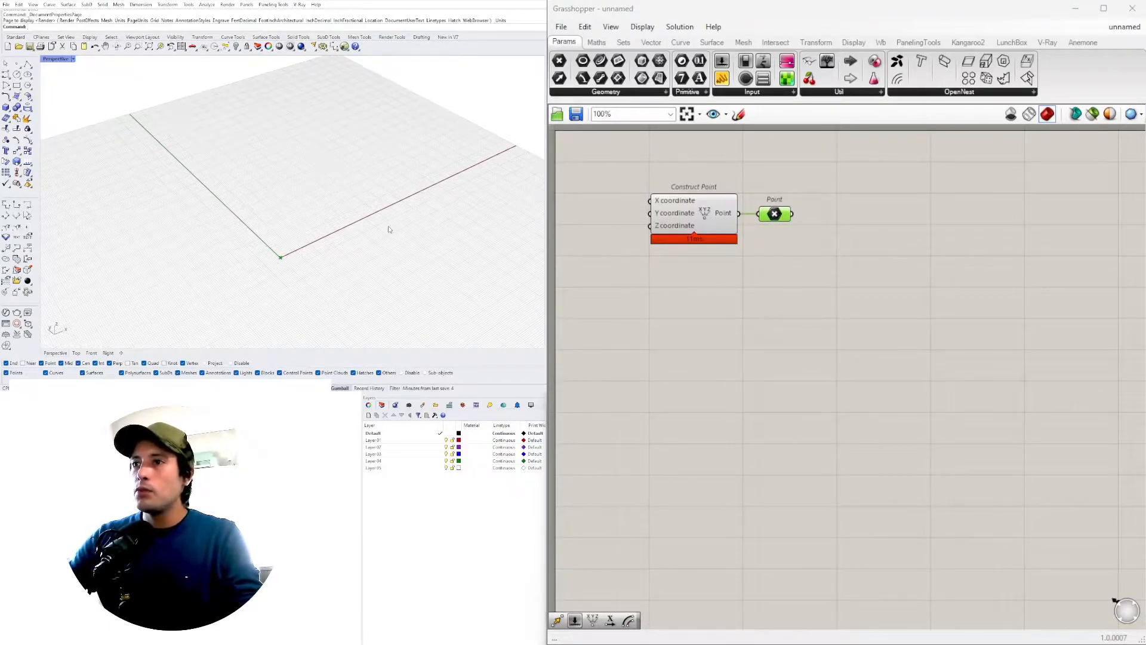
# Step: Add a Move component and connect the Point parameter to its Geometry input
pyautogui.doubleClick(853, 285)
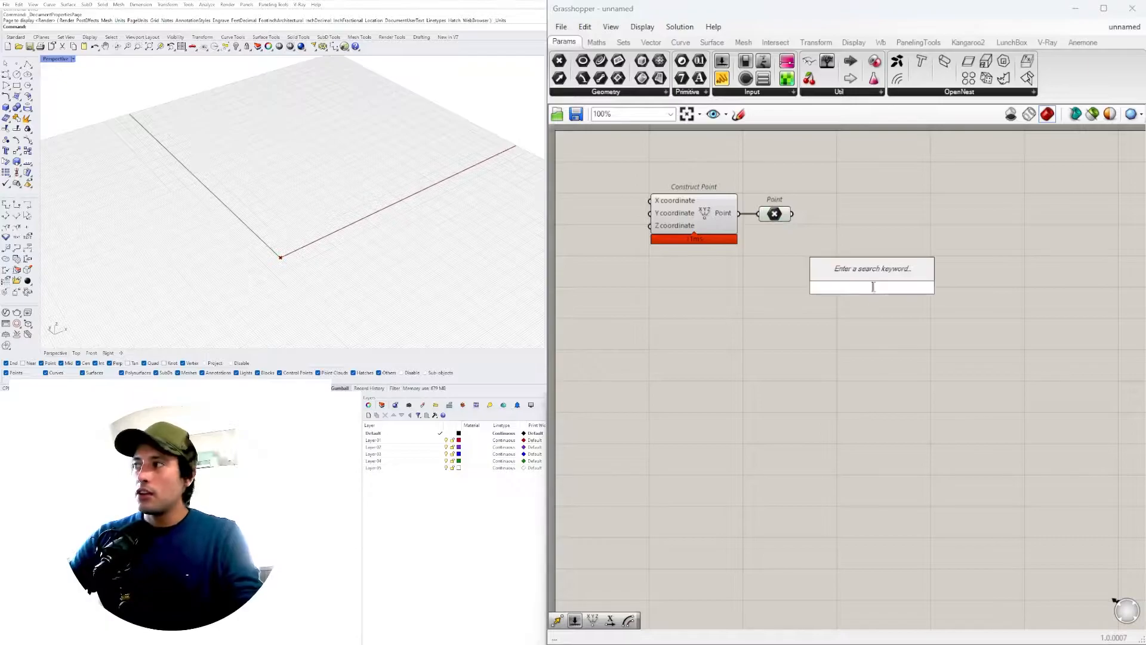
pyautogui.write('move')
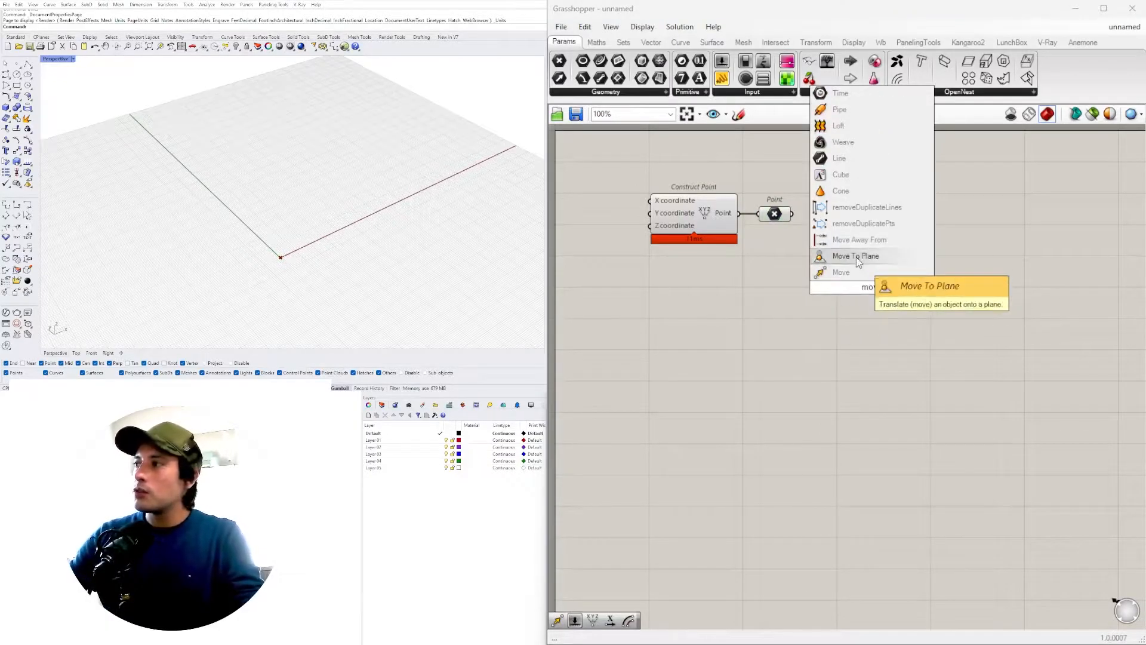
pyautogui.click(843, 272)
pyautogui.moveTo(872, 293); pyautogui.dragTo(930, 251)
pyautogui.moveTo(792, 214); pyautogui.dragTo(883, 239)
# Step: Add a Unit Y vector below the Point parameter and connect it to the Motion input of Move
pyautogui.doubleClick(808, 274)
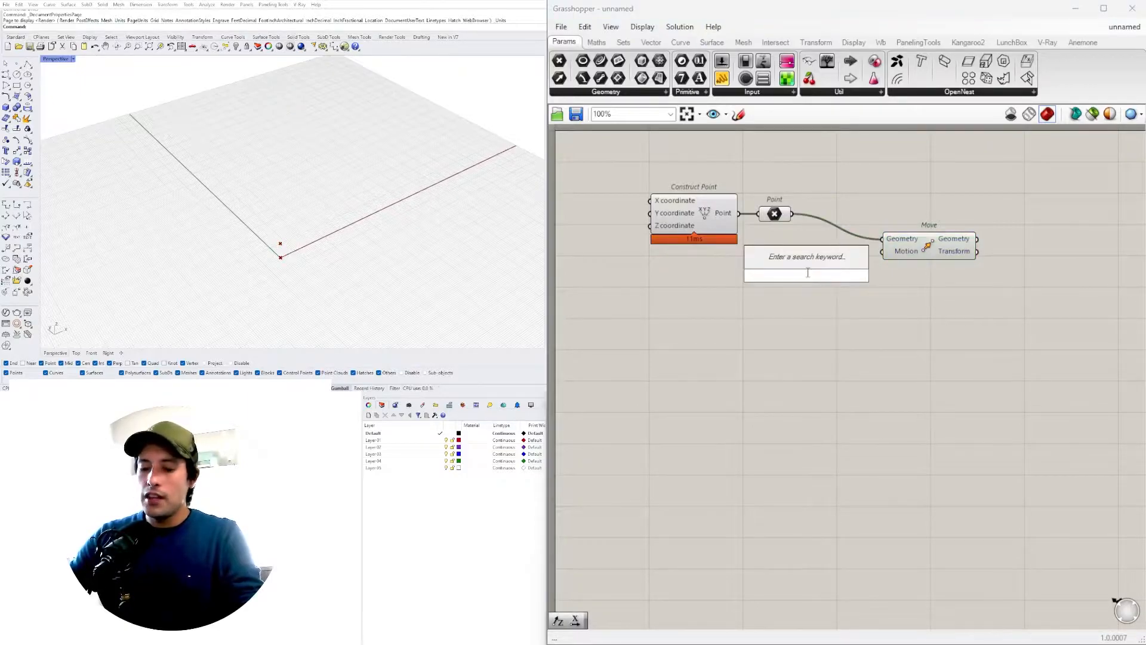
pyautogui.write('y')
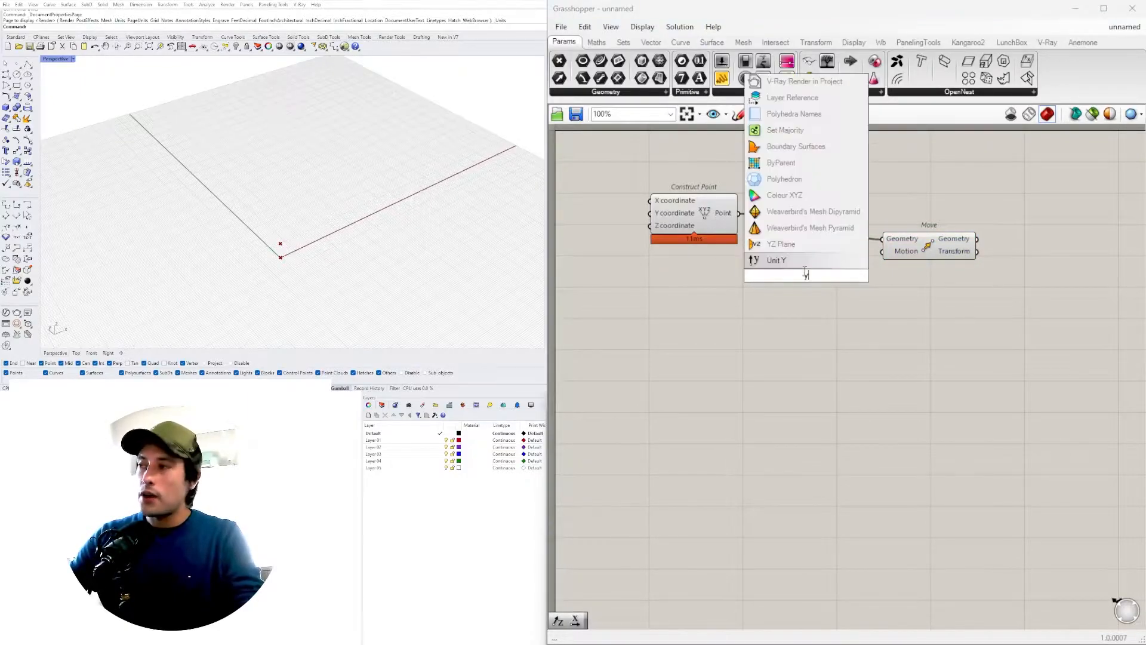
pyautogui.click(798, 257)
pyautogui.moveTo(811, 281); pyautogui.dragTo(883, 251)
pyautogui.moveTo(905, 251); pyautogui.dragTo(883, 225)
pyautogui.moveTo(808, 274); pyautogui.dragTo(789, 277)
pyautogui.moveTo(710, 338); pyautogui.dragTo(798, 353, button='right')
# Step: Add a number slider with the value 15 and connect it to the Factor input of Unit Y
pyautogui.doubleClick(706, 286)
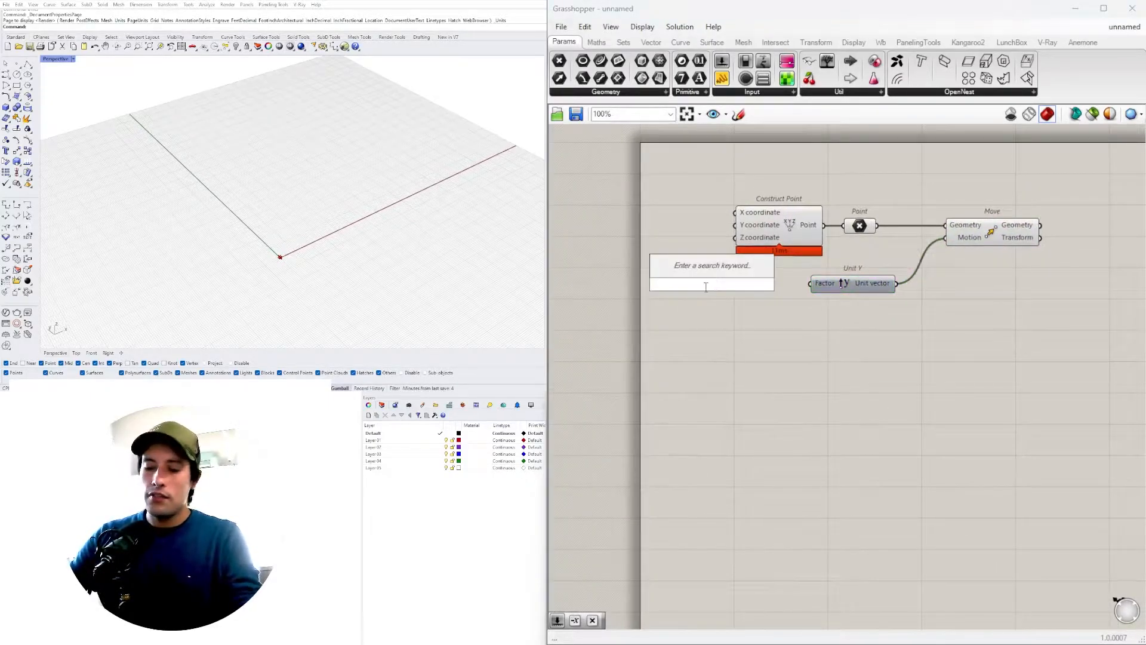
pyautogui.write('15')
pyautogui.press('Return')
pyautogui.scroll(2, 776, 297)
pyautogui.scroll(1, 776, 297)
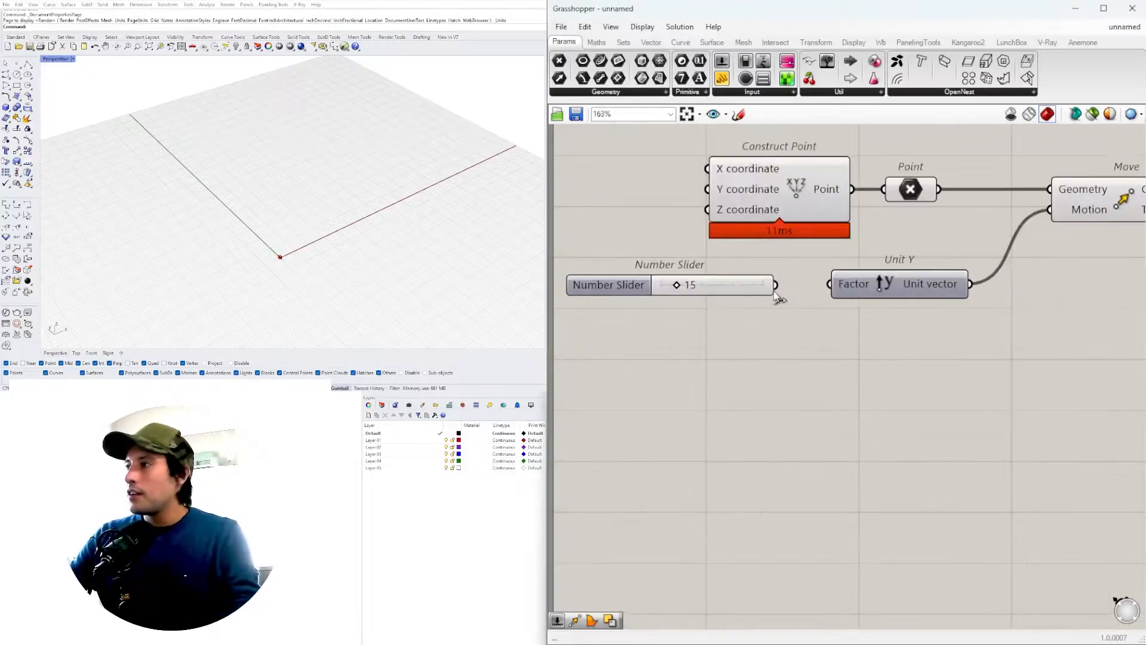
pyautogui.moveTo(775, 286); pyautogui.dragTo(830, 284)
# Step: Set the Unit Y slider to 100 and check the moved point in the Rhino viewport
pyautogui.moveTo(679, 284); pyautogui.dragTo(762, 285)
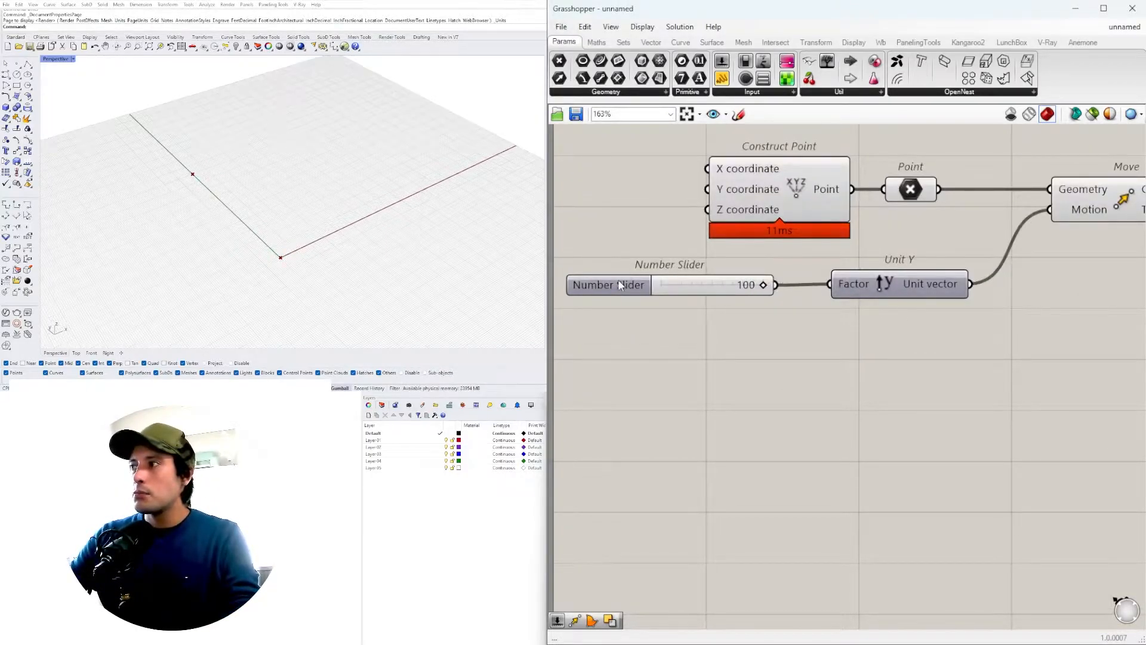
pyautogui.click(653, 284)
pyautogui.scroll(-5, 653, 334)
pyautogui.click(856, 301)
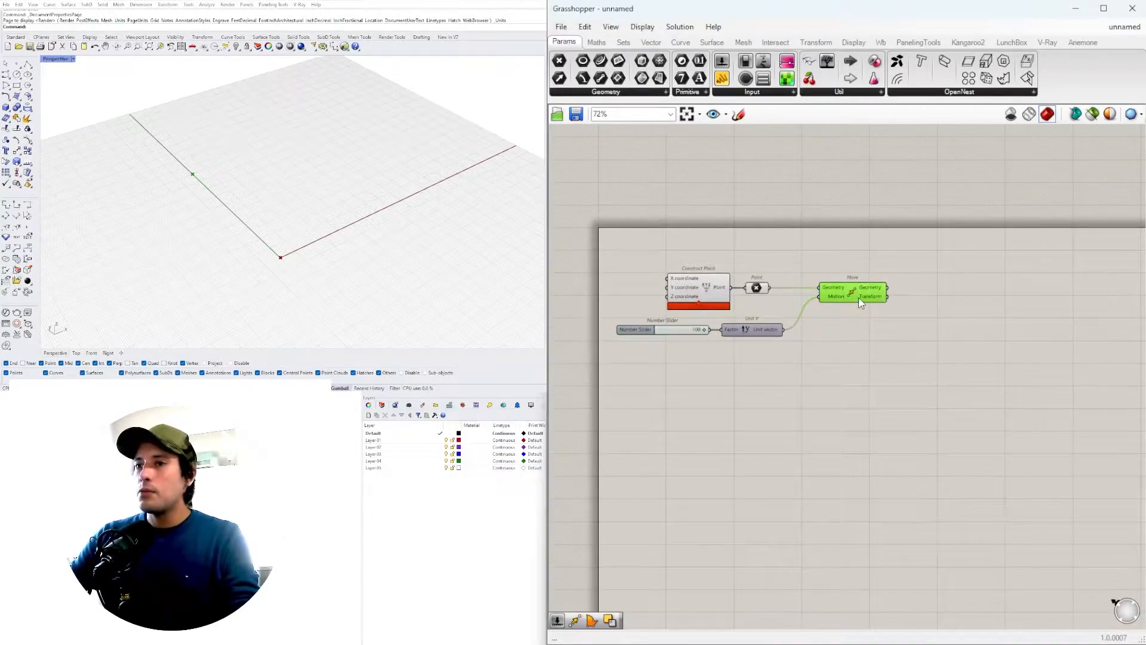
pyautogui.click(202, 181)
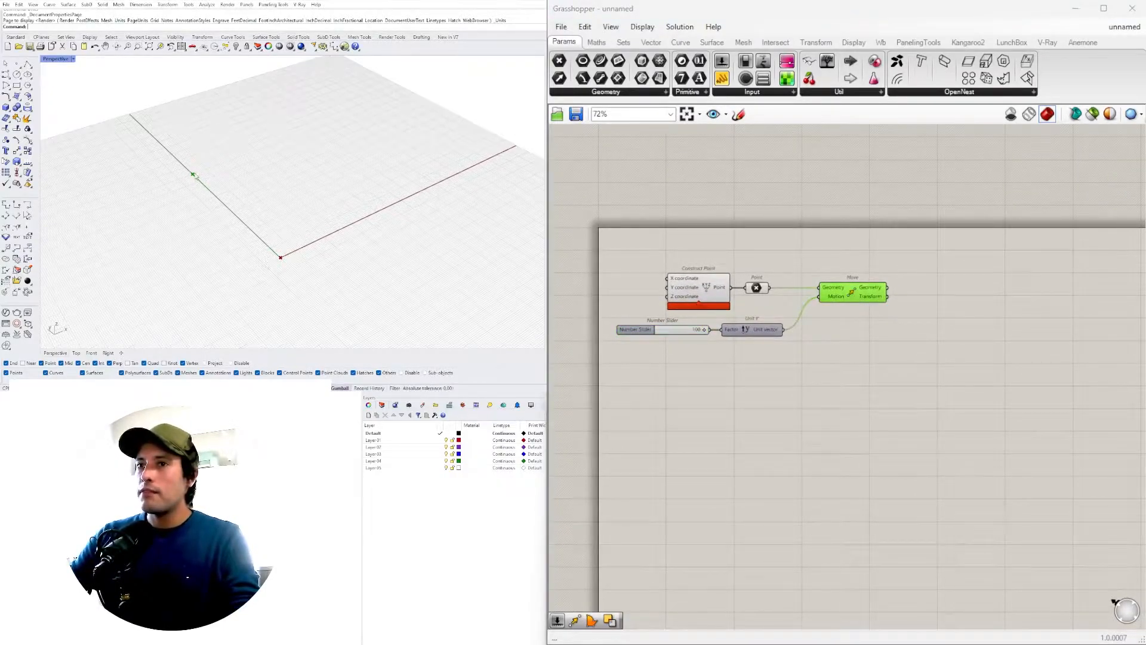
pyautogui.click(854, 360)
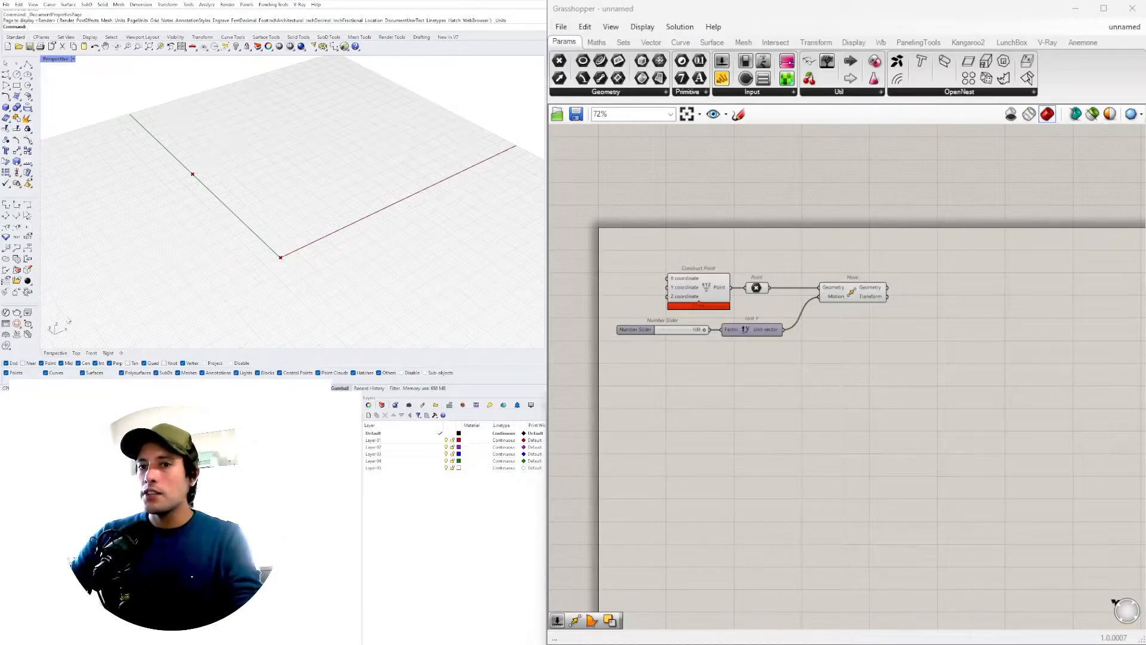
# Step: Duplicate the Move component and feed the copy's Geometry input from the first Move's Geometry output
pyautogui.click(857, 298)
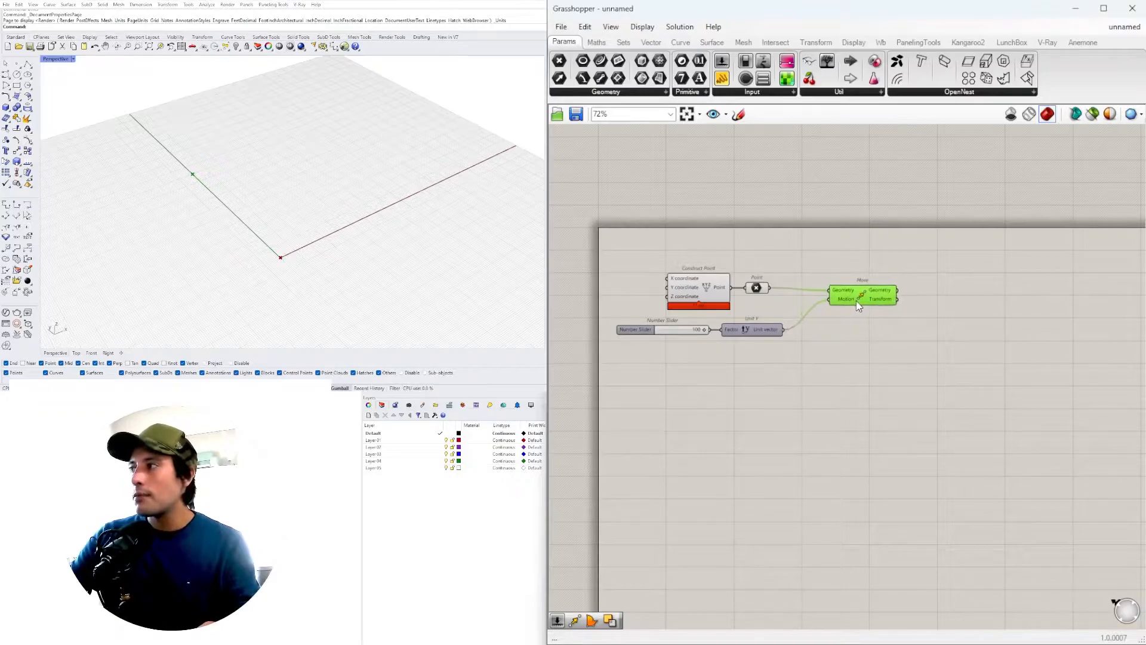
pyautogui.keyDown('alt'); pyautogui.moveTo(903, 315); pyautogui.dragTo(950, 326); pyautogui.keyUp('alt')
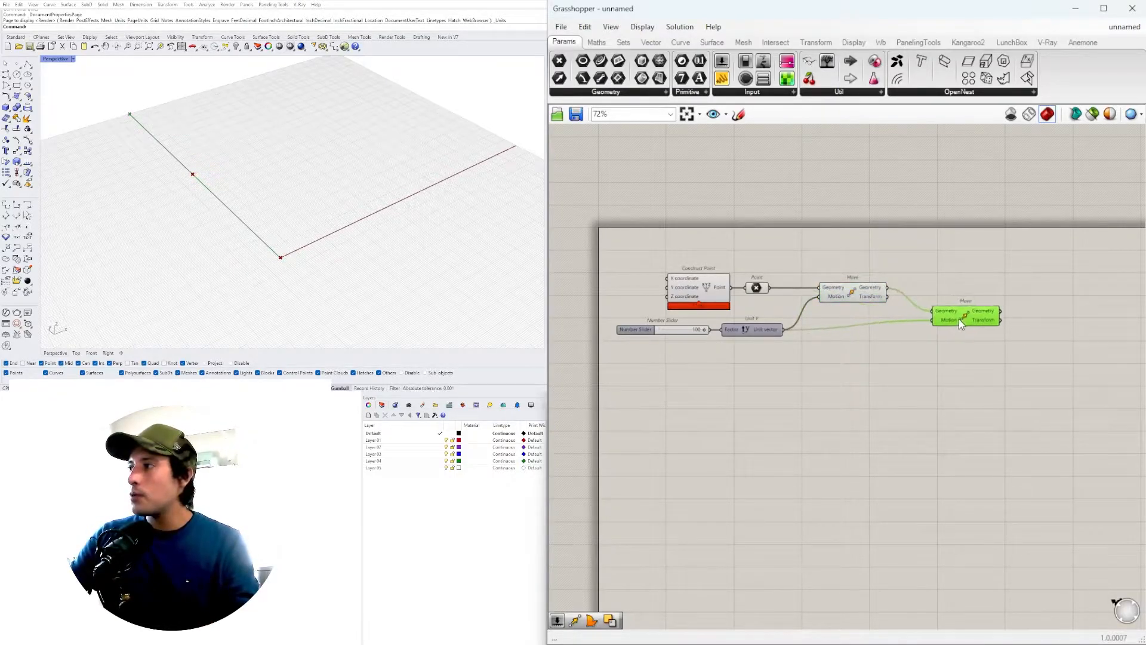
pyautogui.click(868, 292)
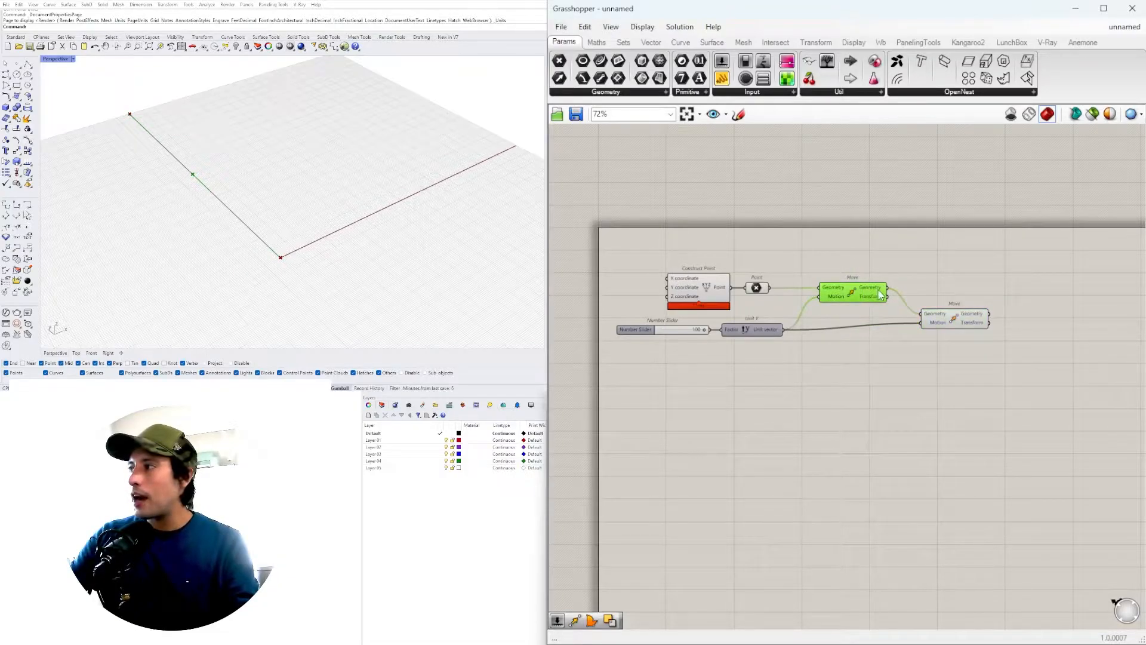
pyautogui.click(955, 318)
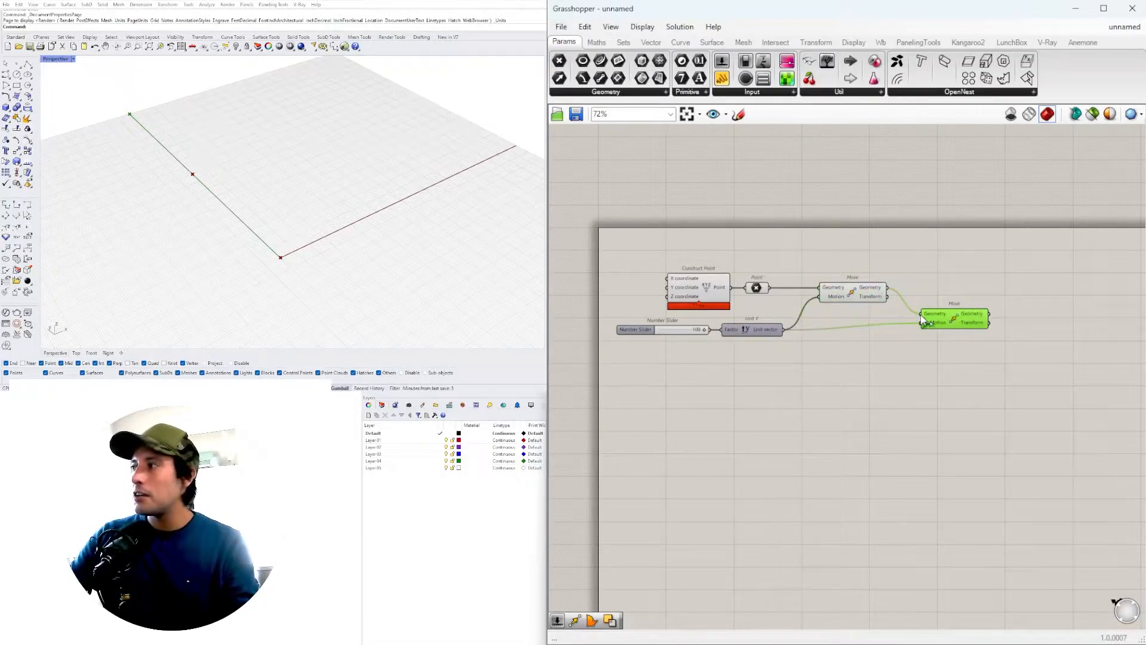
# Step: Add a Unit X vector and connect it to the second Move's Motion input in place of Unit Y
pyautogui.click(867, 357)
pyautogui.doubleClick(866, 356)
pyautogui.write('unit x')
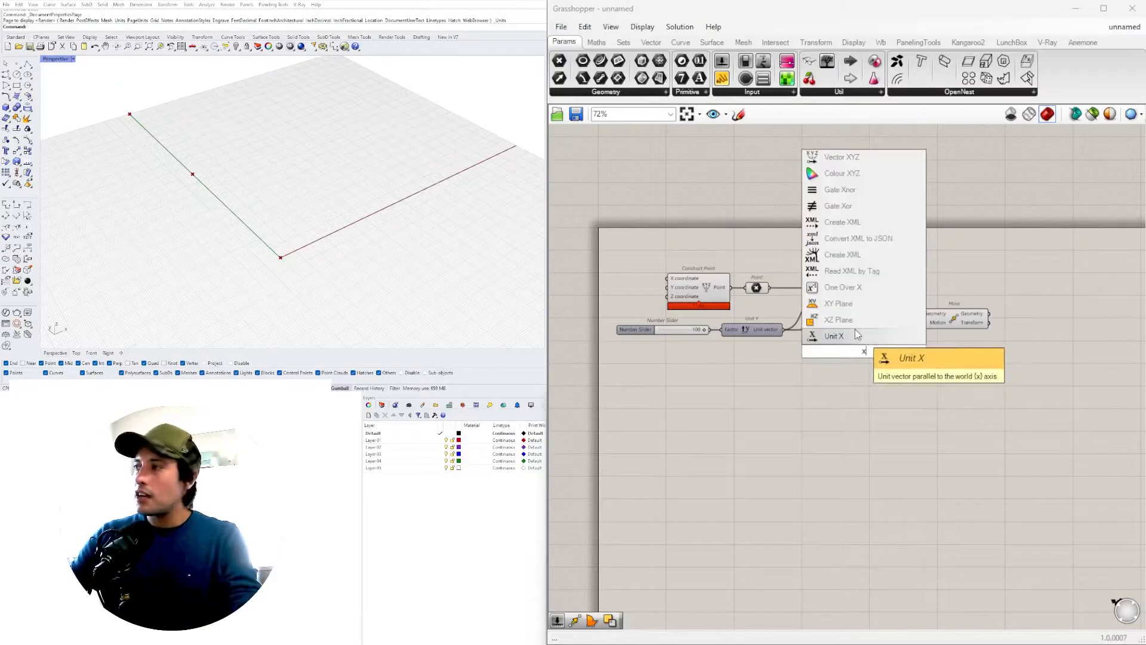
pyautogui.click(855, 329)
pyautogui.moveTo(896, 351); pyautogui.dragTo(921, 322)
# Step: Duplicate the slider with its value of 100, connect it to the Unit X Factor input and tidy both components below Unit Y
pyautogui.keyDown('alt'); pyautogui.moveTo(645, 337); pyautogui.dragTo(744, 358); pyautogui.keyUp('alt')
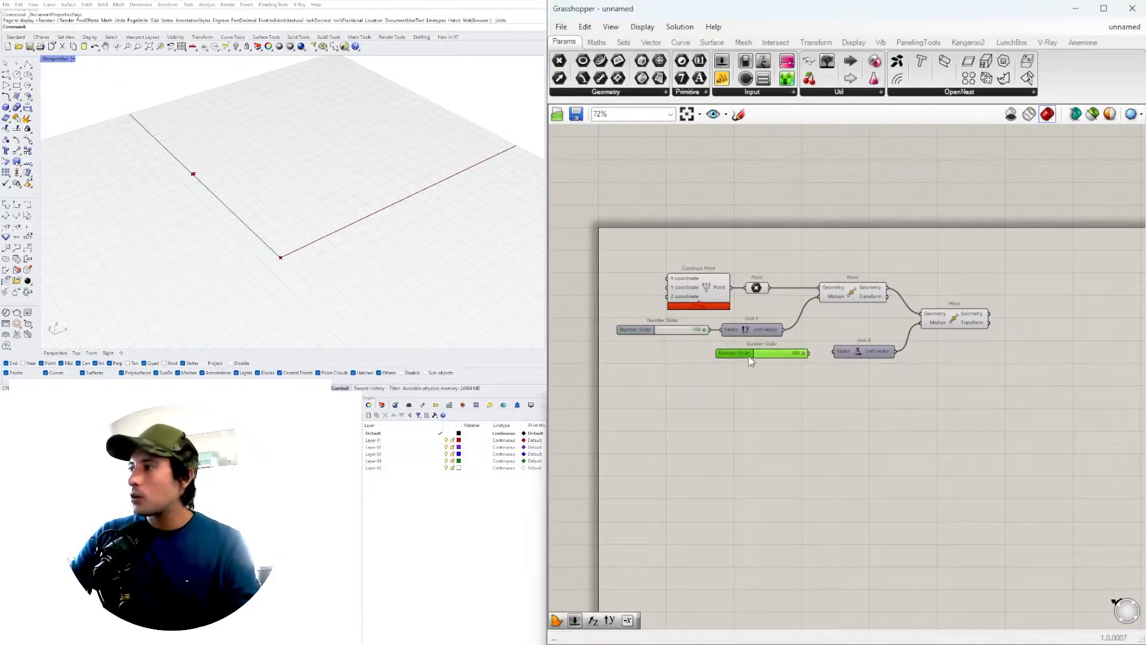
pyautogui.scroll(4, 815, 355)
pyautogui.moveTo(820, 357); pyautogui.dragTo(869, 347)
pyautogui.moveTo(760, 359); pyautogui.dragTo(779, 355)
pyautogui.scroll(-3, 778, 351)
pyautogui.moveTo(907, 375); pyautogui.dragTo(826, 399, button='right')
pyautogui.moveTo(819, 419); pyautogui.dragTo(692, 378)
pyautogui.moveTo(789, 374); pyautogui.dragTo(761, 395)
pyautogui.click(877, 406)
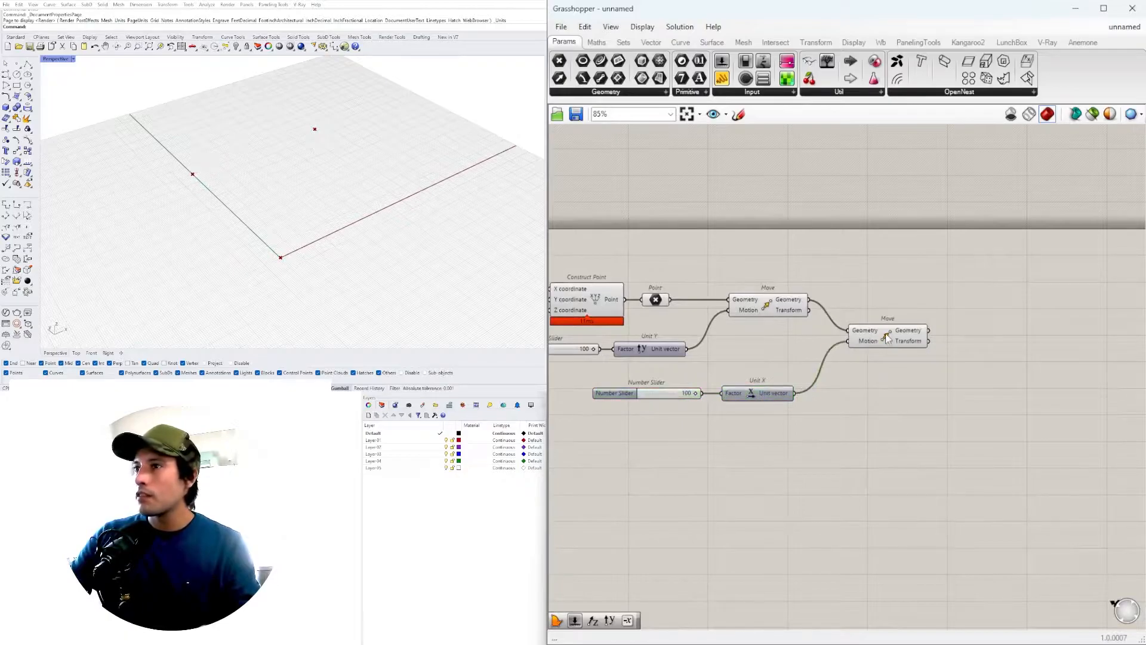
# Step: Duplicate the X-direction Move component and connect the original Point parameter to the copy's Geometry input
pyautogui.click(882, 335)
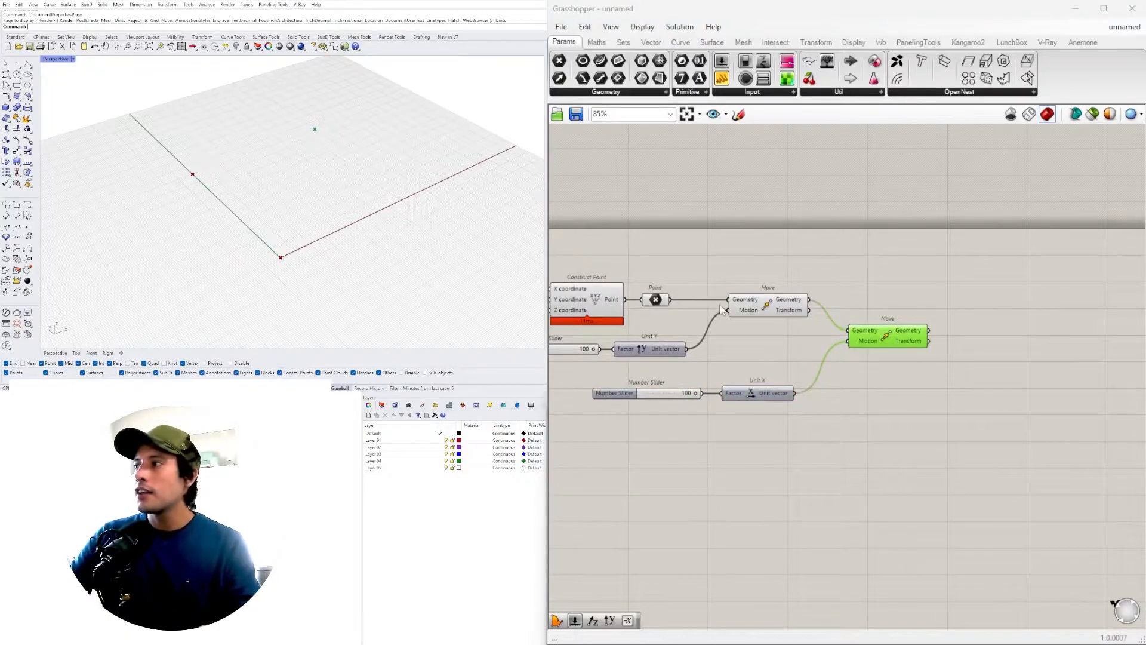
pyautogui.click(776, 305)
pyautogui.click(657, 299)
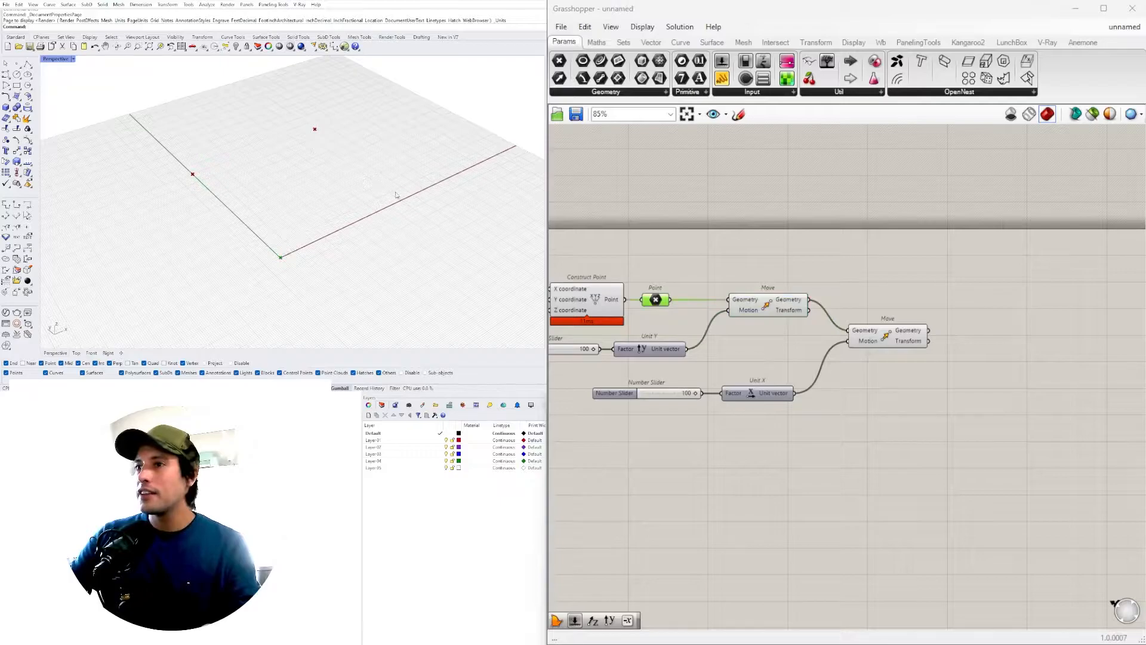
pyautogui.moveTo(883, 341); pyautogui.dragTo(913, 292)
pyautogui.click(656, 300)
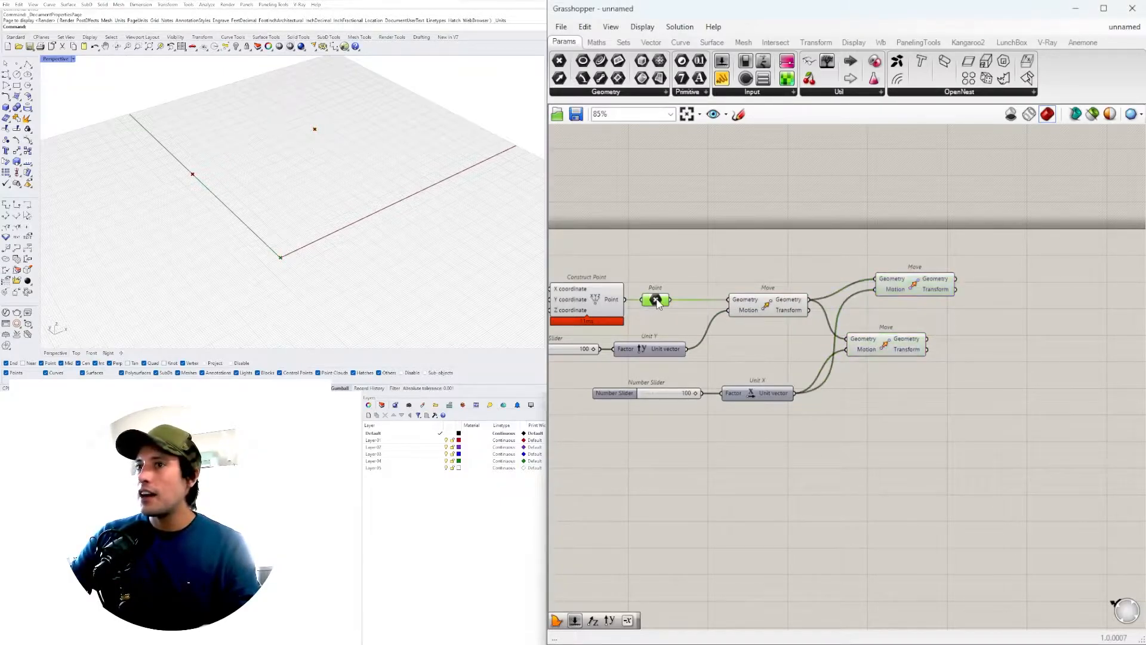
pyautogui.moveTo(670, 300); pyautogui.dragTo(887, 275)
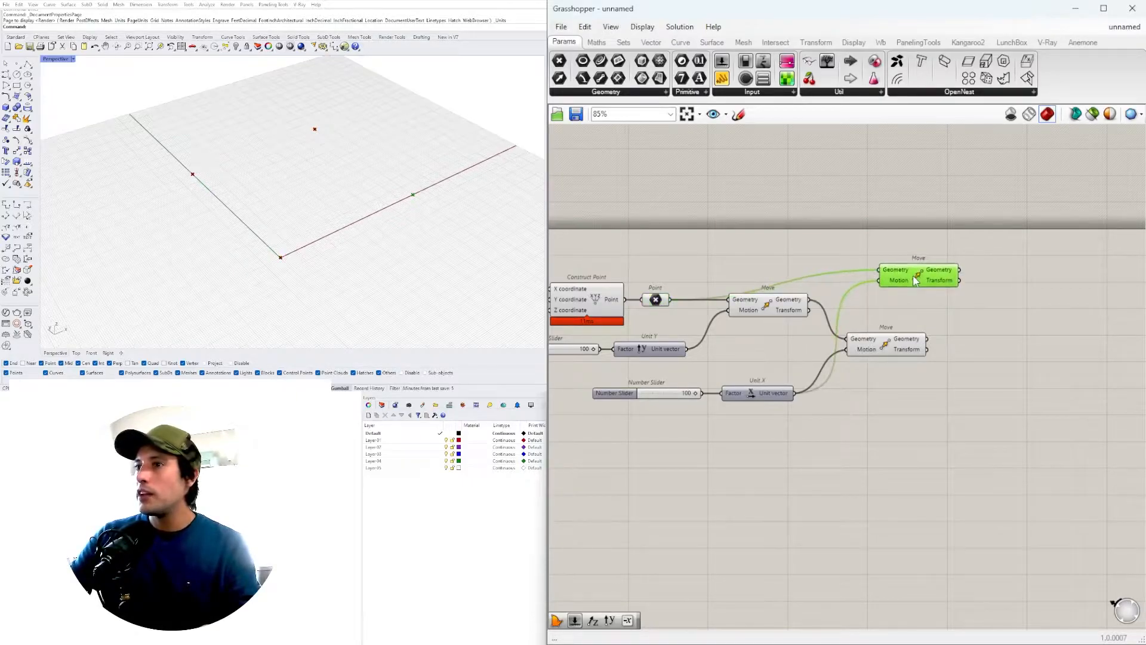
# Step: Rearrange the three Move components and Unit X, with both X-direction Moves stacked further along the canvas so the wires read clearly
pyautogui.click(766, 398)
pyautogui.moveTo(766, 398); pyautogui.dragTo(760, 399)
pyautogui.moveTo(919, 283); pyautogui.dragTo(896, 307)
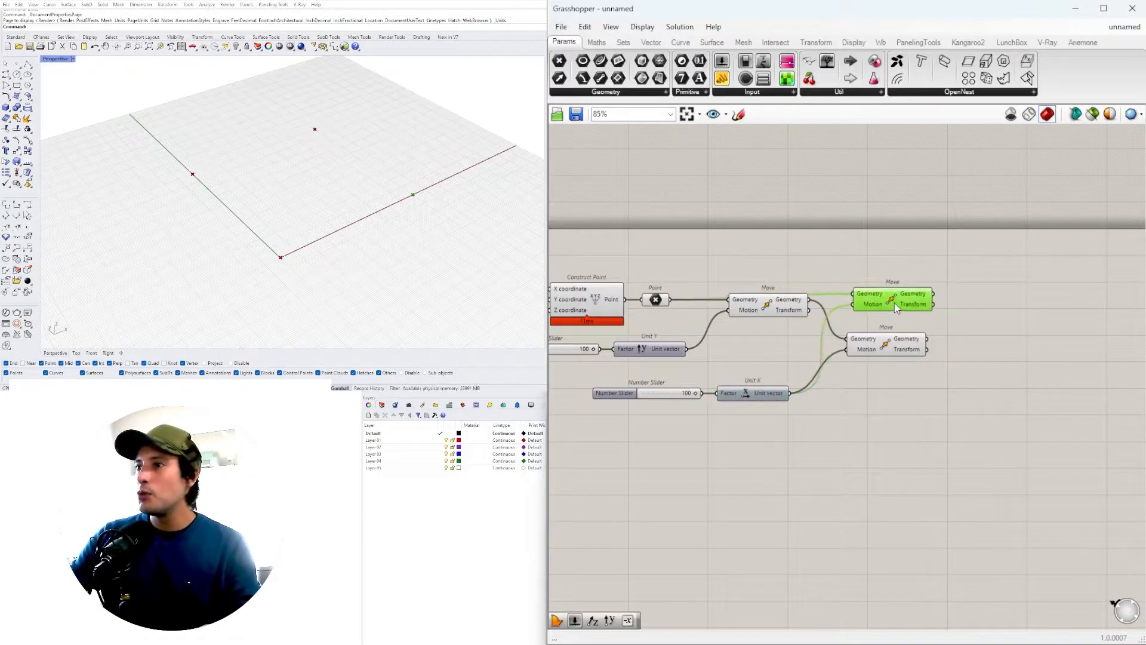
pyautogui.moveTo(990, 409); pyautogui.dragTo(945, 301)
pyautogui.click(953, 264)
pyautogui.click(929, 266)
pyautogui.moveTo(777, 312); pyautogui.dragTo(778, 335)
pyautogui.click(734, 276)
# Step: Group the original Point parameter and label its group 1
pyautogui.click(655, 300)
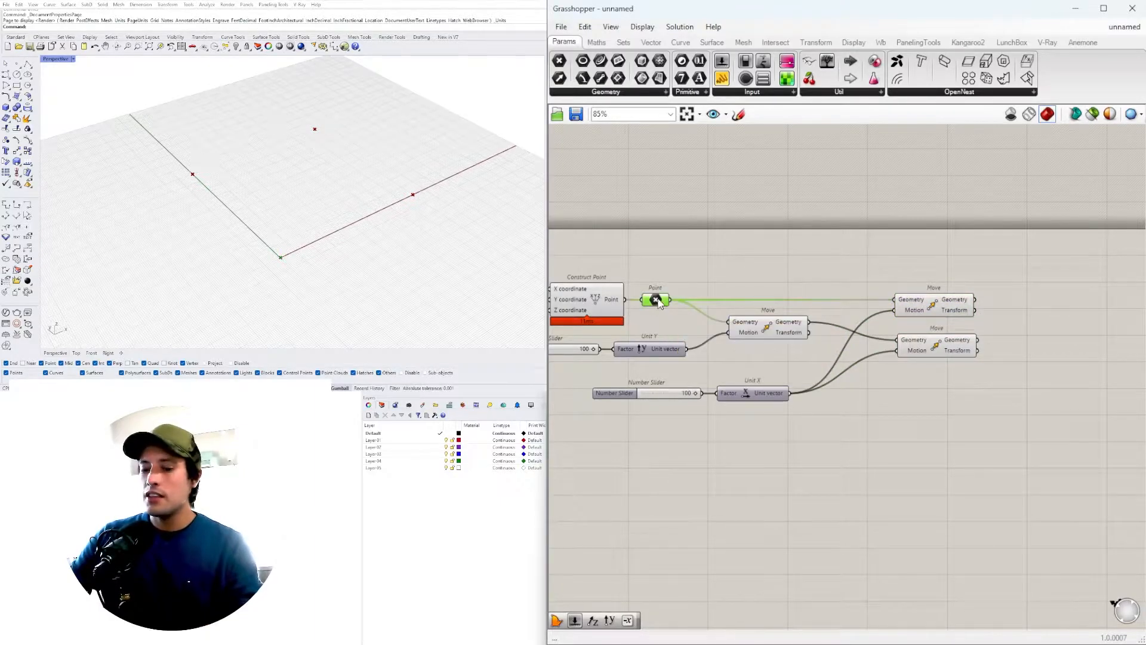
pyautogui.scroll(4, 655, 302)
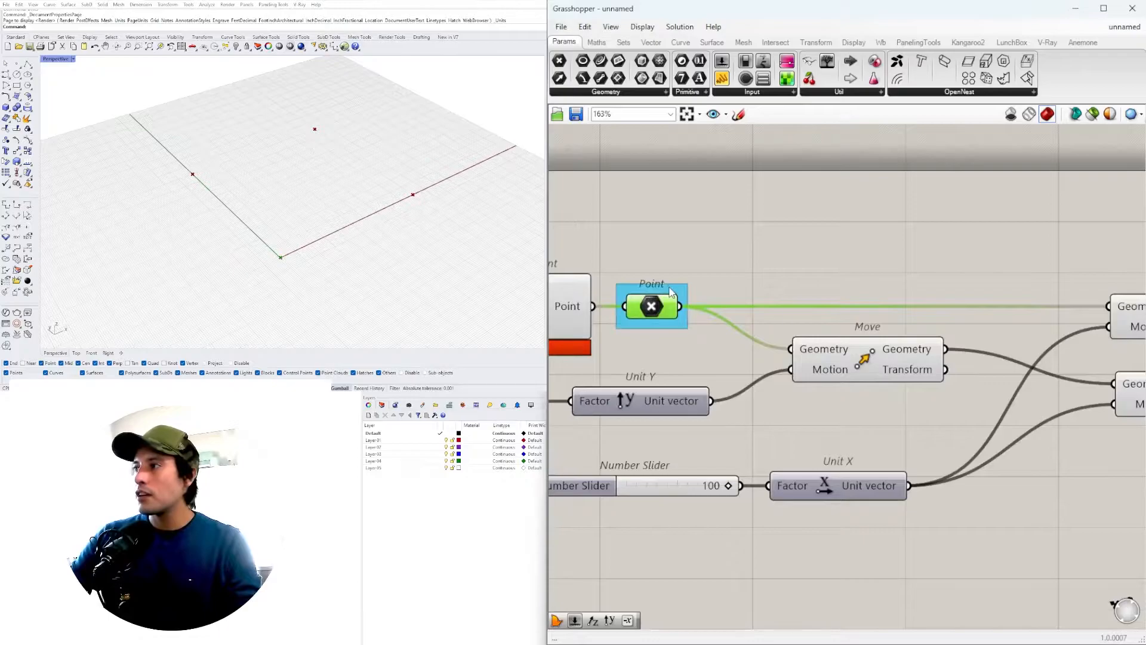
pyautogui.rightClick(671, 292)
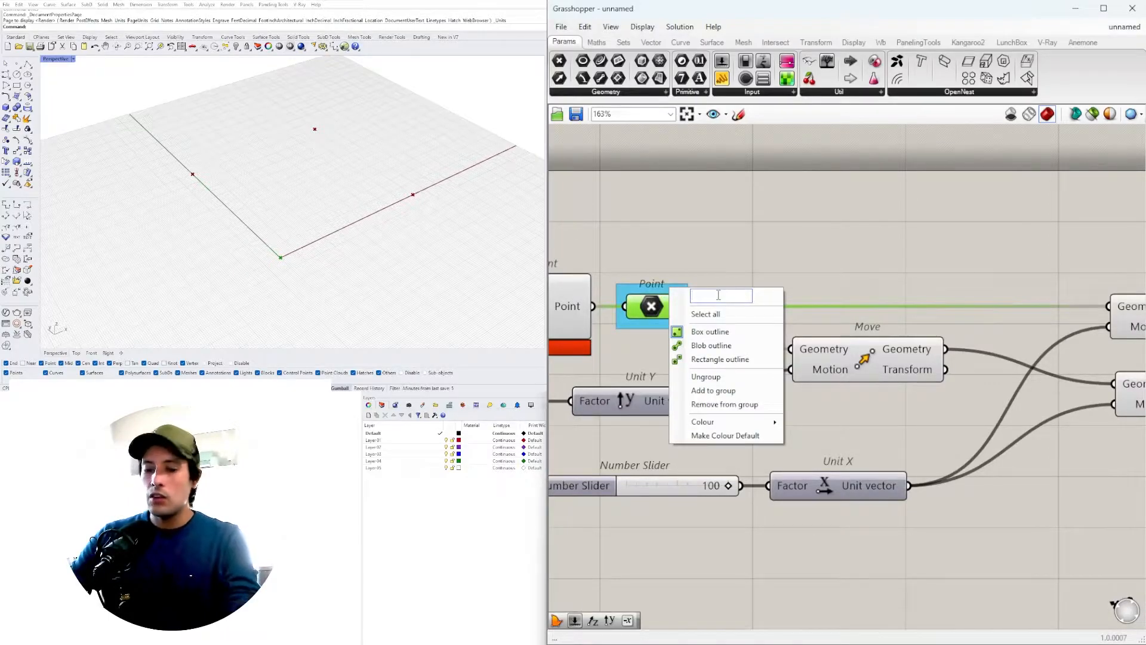
pyautogui.click(723, 251)
pyautogui.scroll(-3, 726, 252)
# Step: Group the Move component driven by Unit Y and label its group 2
pyautogui.click(807, 319)
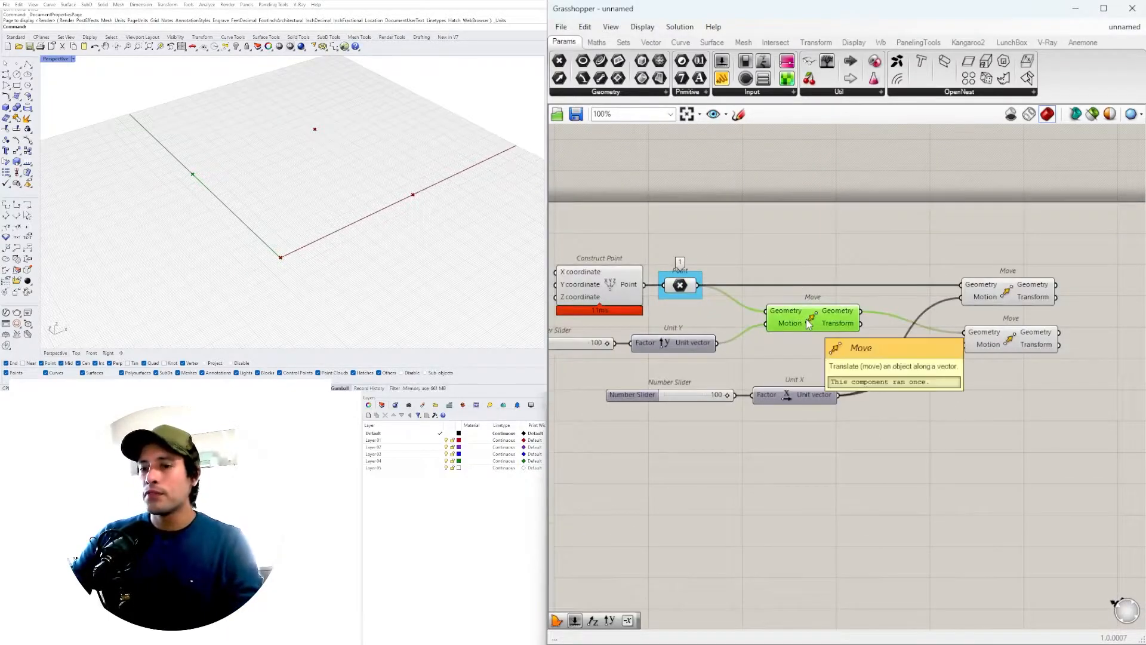
pyautogui.hotkey('ctrl', 'g')
pyautogui.scroll(4, 809, 322)
pyautogui.rightClick(819, 296)
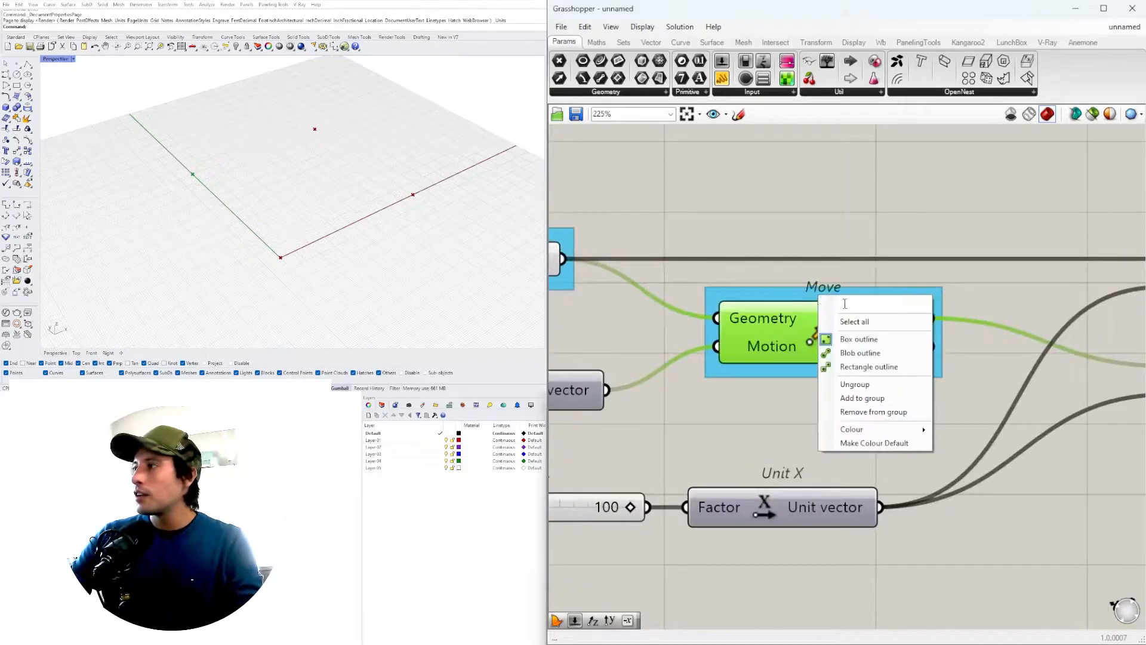
pyautogui.click(776, 370)
pyautogui.scroll(-3, 793, 352)
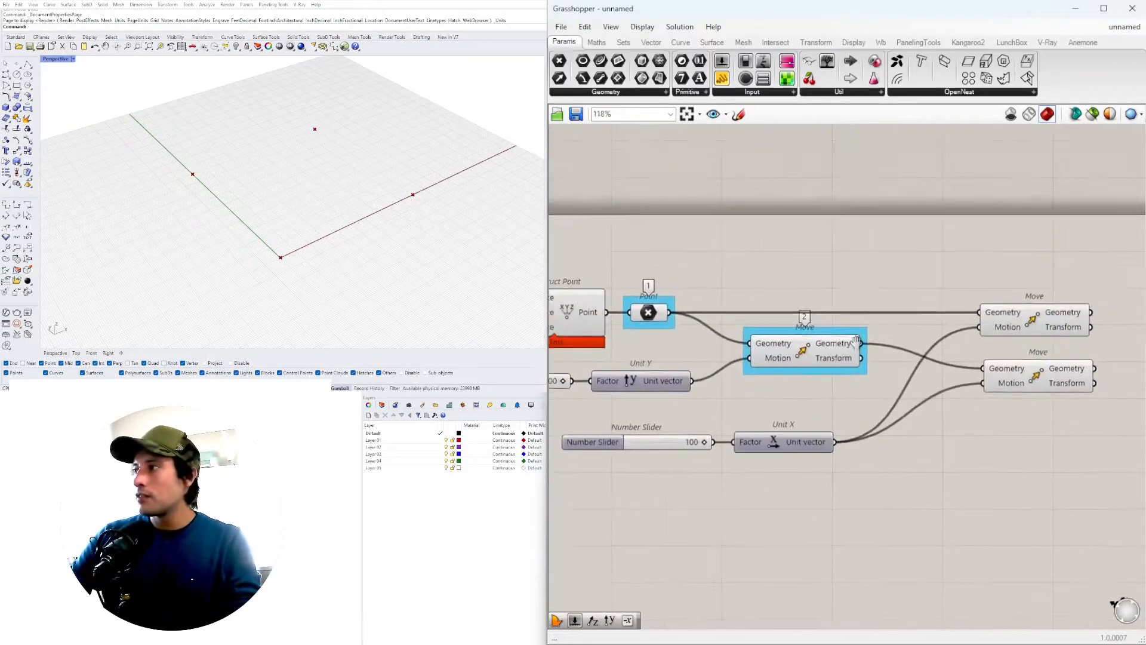
# Step: Group the X-direction Move fed by Move 2's geometry and label its group 3
pyautogui.moveTo(857, 336); pyautogui.dragTo(697, 354, button='right')
pyautogui.click(877, 329)
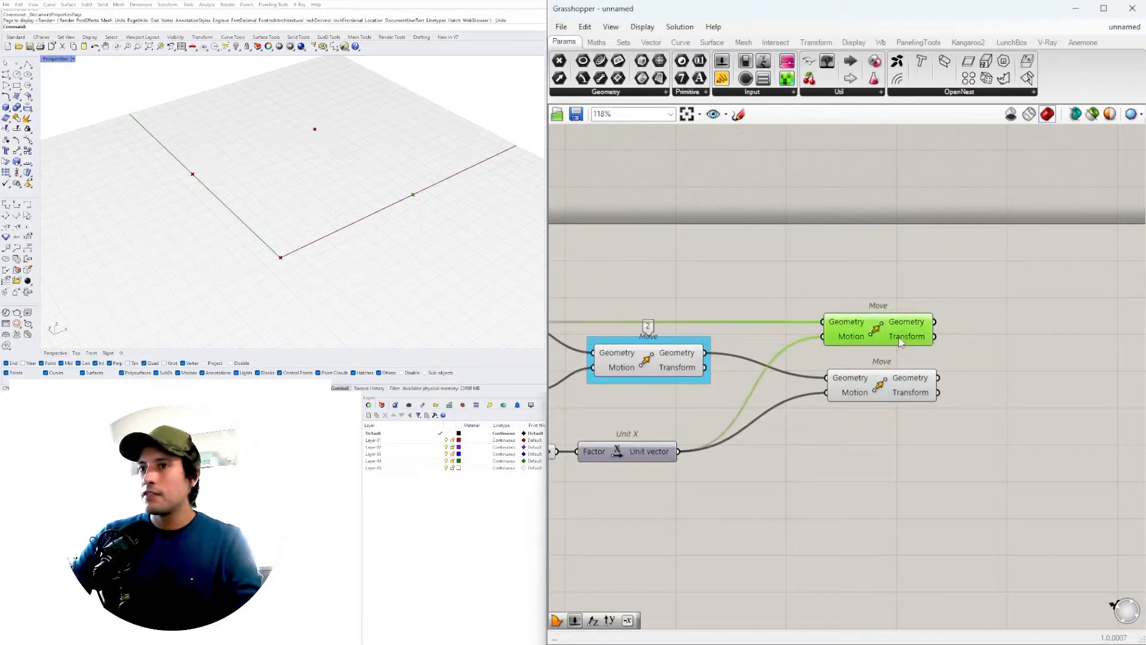
pyautogui.click(894, 387)
pyautogui.scroll(2, 889, 388)
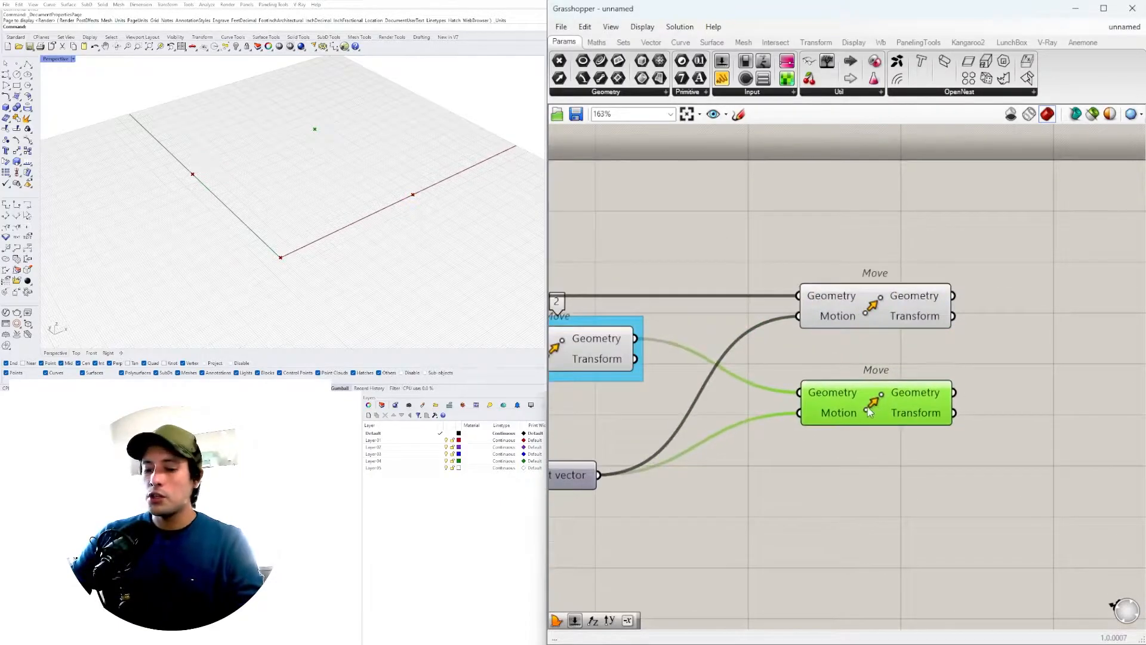
pyautogui.hotkey('ctrl', 'g')
pyautogui.rightClick(884, 382)
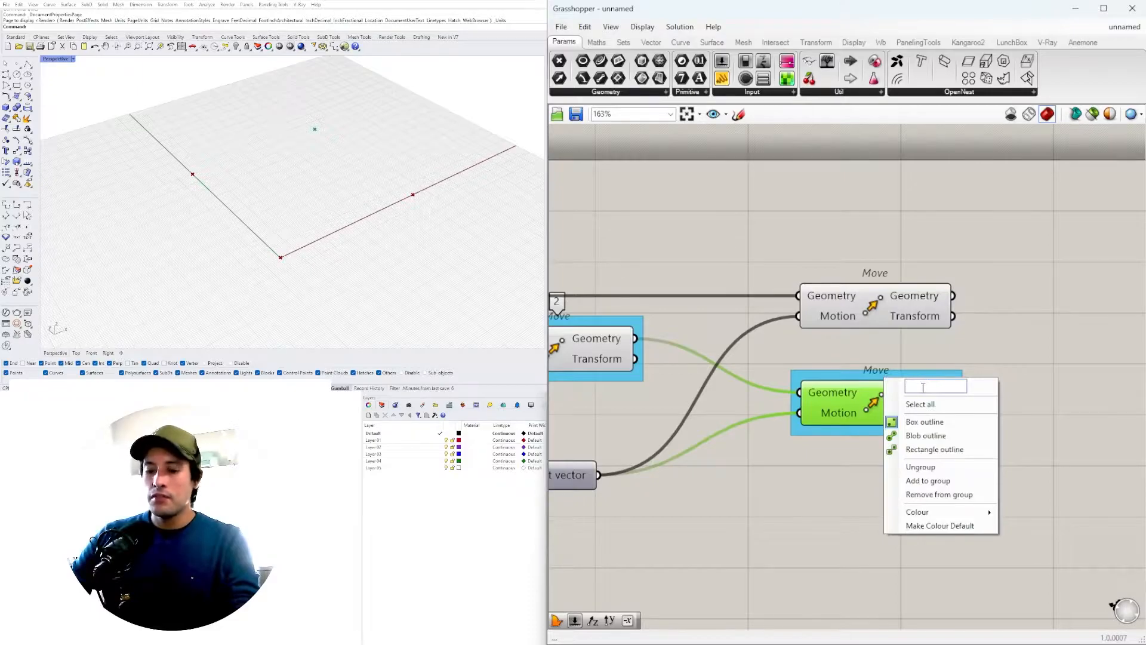
pyautogui.write('3')
# Step: Group the X-direction Move fed by the original Point, label its group 4 and shift it slightly up
pyautogui.moveTo(894, 321); pyautogui.dragTo(902, 306)
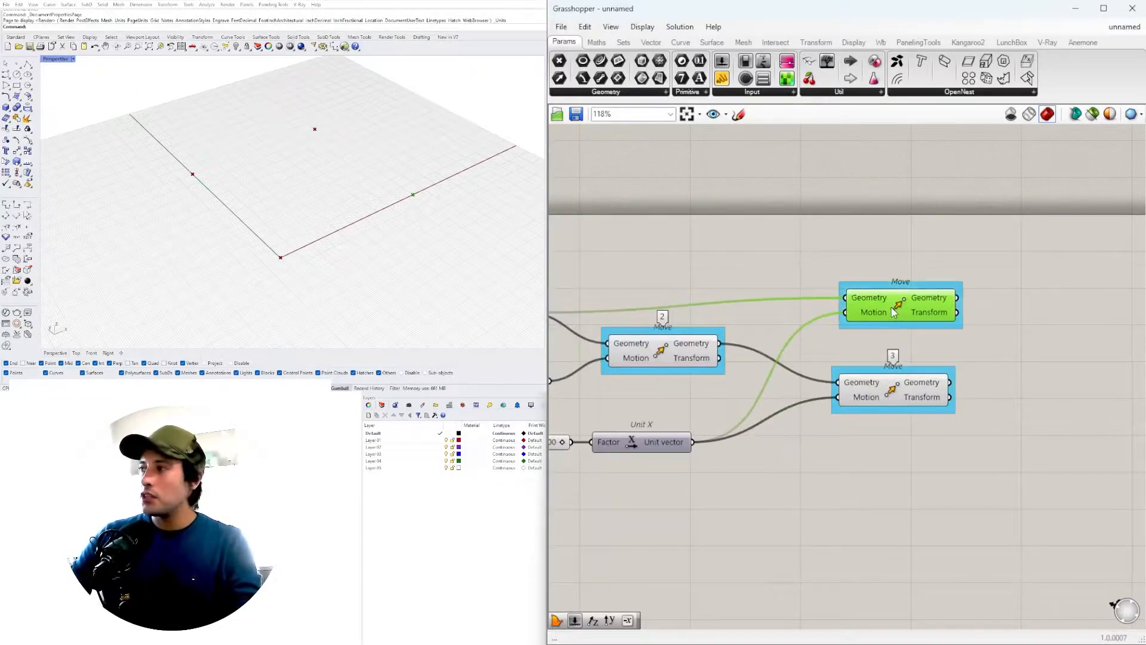
pyautogui.scroll(3, 902, 306)
pyautogui.rightClick(901, 276)
pyautogui.write('4')
pyautogui.press('Return')
pyautogui.scroll(-2, 935, 257)
pyautogui.scroll(-1, 936, 257)
pyautogui.click(914, 303)
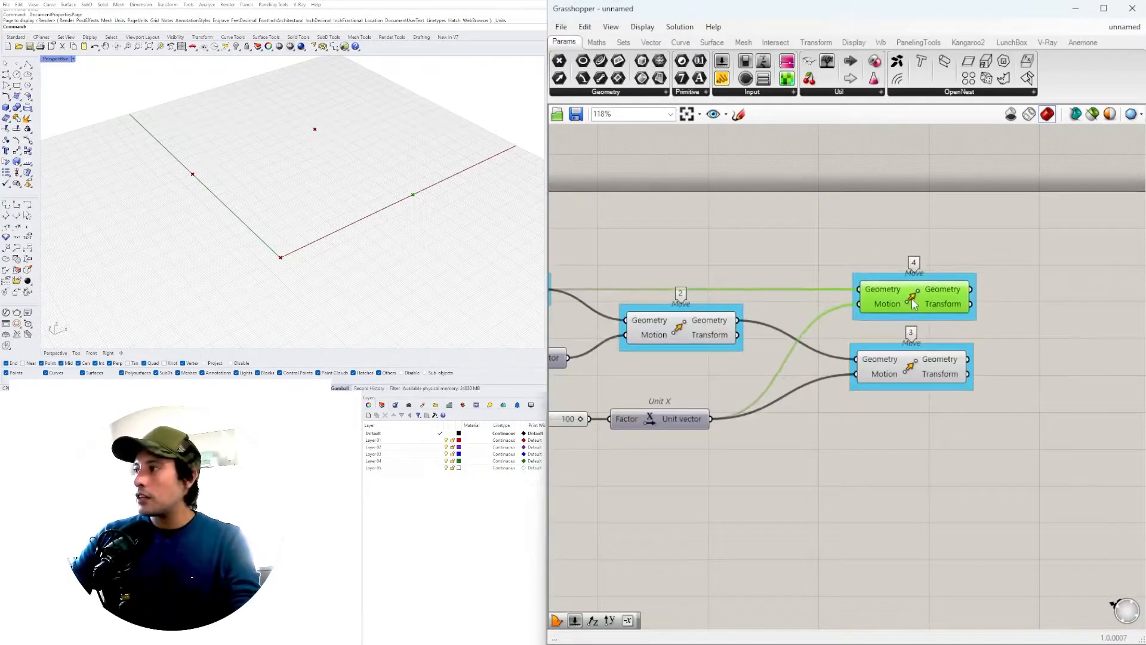
pyautogui.rightClick(922, 316)
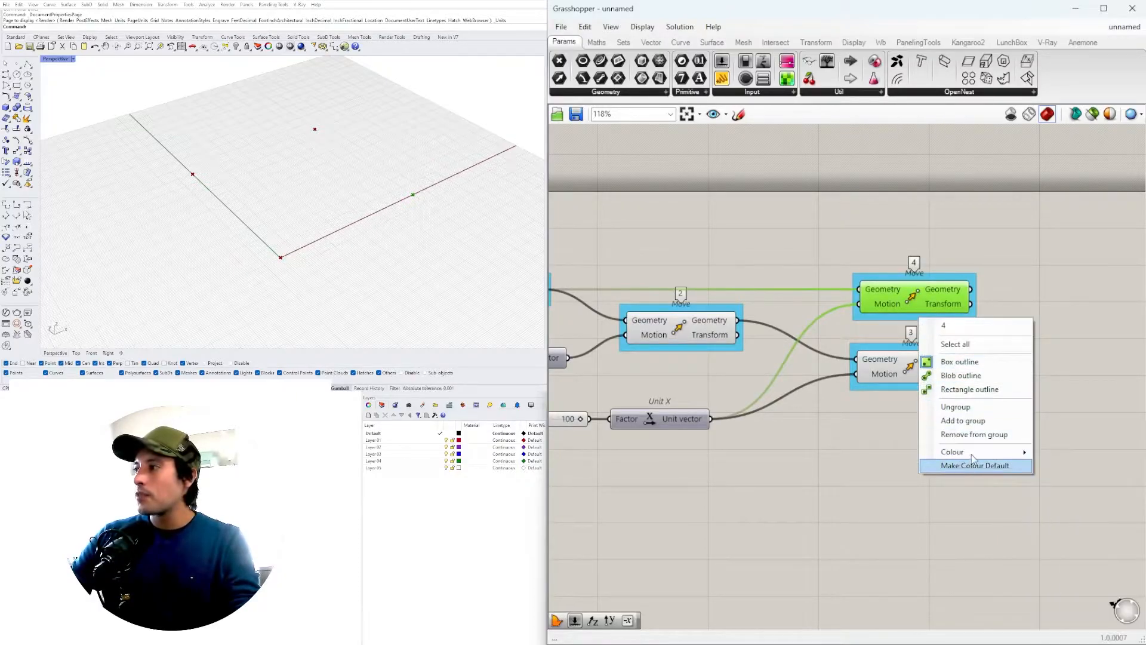
pyautogui.moveTo(972, 453)
pyautogui.click(1010, 253)
# Step: Shift Move 2 slightly lower and select groups 1, 2, 4 and 3 to check which corner point each produces
pyautogui.scroll(-4, 1011, 254)
pyautogui.moveTo(1011, 284); pyautogui.dragTo(923, 357, button='right')
pyautogui.scroll(3, 746, 364)
pyautogui.click(752, 375)
pyautogui.moveTo(752, 374); pyautogui.dragTo(752, 388)
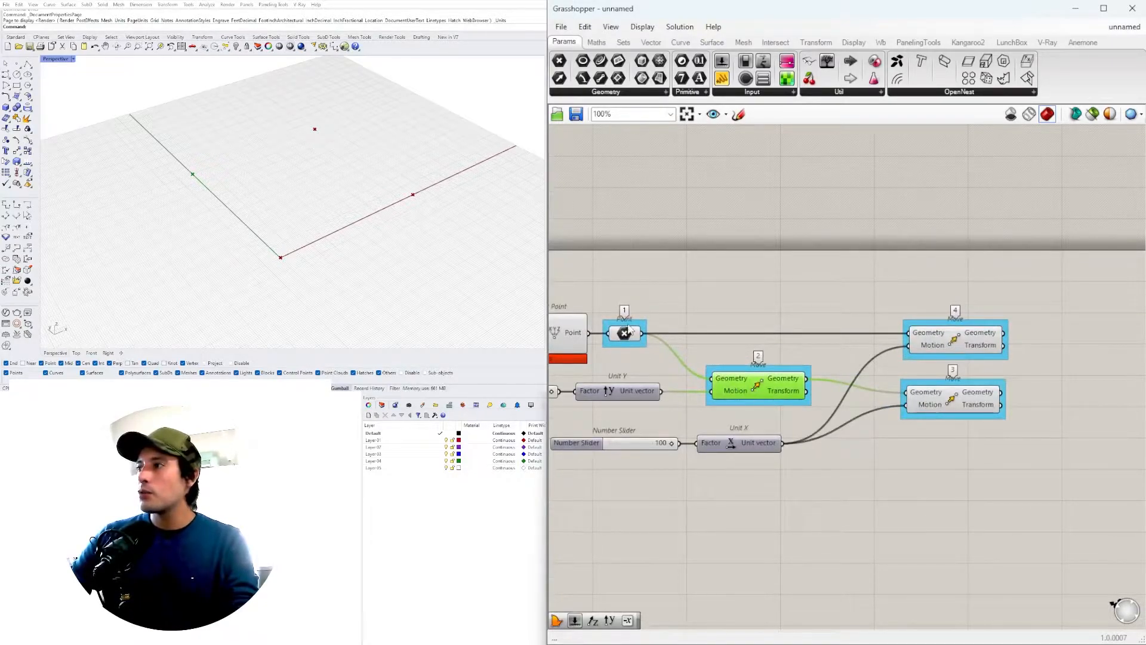
pyautogui.click(624, 334)
pyautogui.click(764, 379)
pyautogui.click(935, 340)
pyautogui.click(951, 400)
# Step: Select all components of the definition and distribute them horizontally
pyautogui.moveTo(1112, 302); pyautogui.dragTo(954, 335, button='right')
pyautogui.scroll(-4, 880, 400)
pyautogui.moveTo(875, 412); pyautogui.dragTo(940, 363, button='right')
pyautogui.moveTo(937, 468); pyautogui.dragTo(686, 288)
pyautogui.moveTo(905, 338); pyautogui.dragTo(905, 364)
pyautogui.click(778, 329)
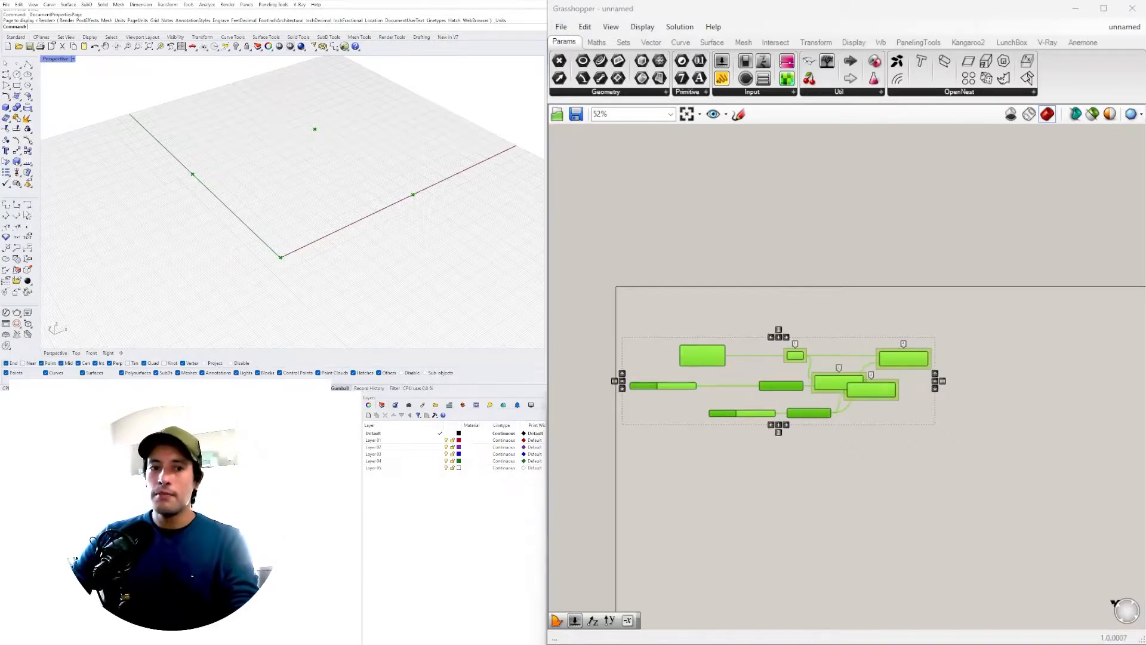
# Step: Place Move 3 directly below Move 4, clear of Move 2
pyautogui.keyDown('shift'); pyautogui.moveTo(379, 275); pyautogui.dragTo(282, 291, button='right'); pyautogui.keyUp('shift')
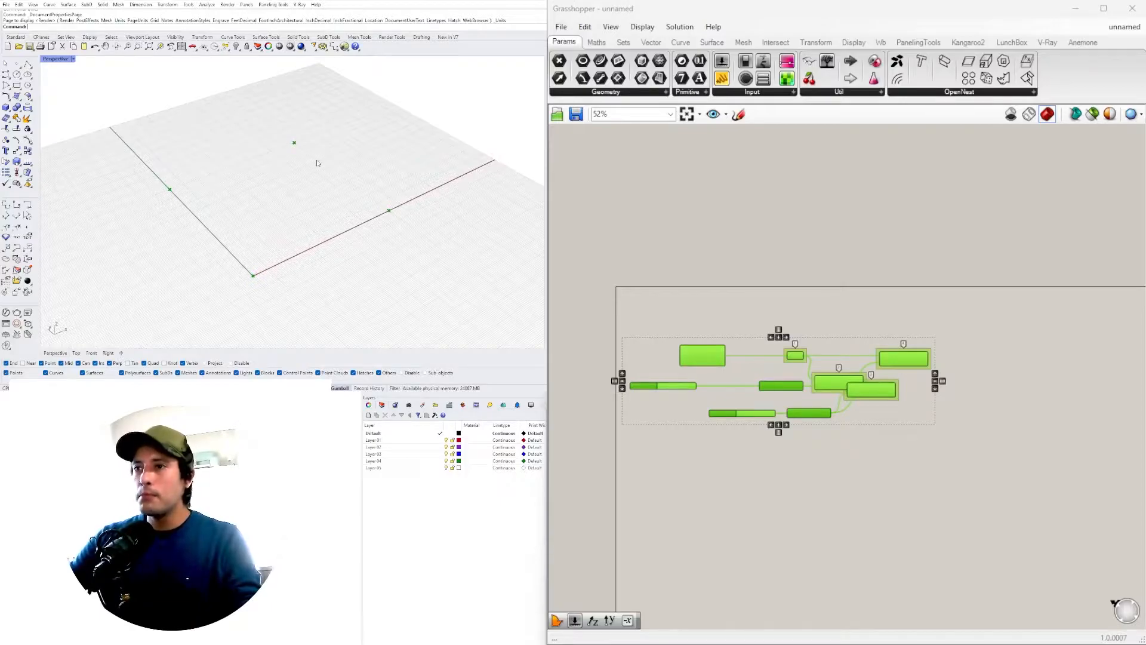
pyautogui.moveTo(1007, 376); pyautogui.dragTo(906, 381, button='right')
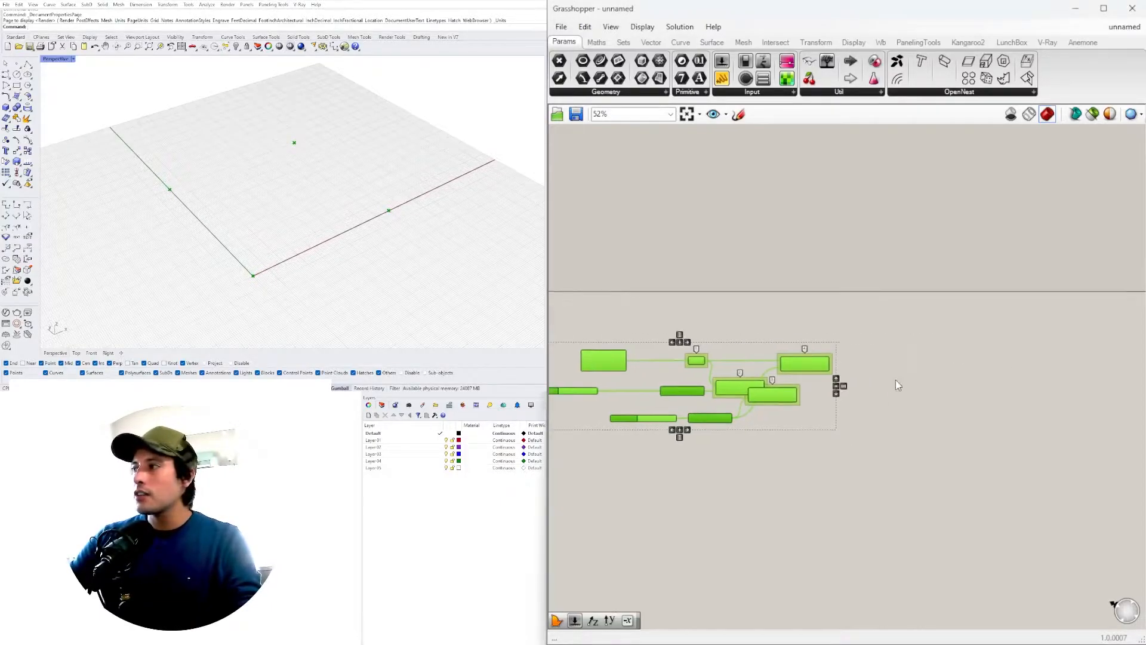
pyautogui.click(786, 418)
pyautogui.scroll(3, 782, 419)
pyautogui.moveTo(771, 384); pyautogui.dragTo(834, 407)
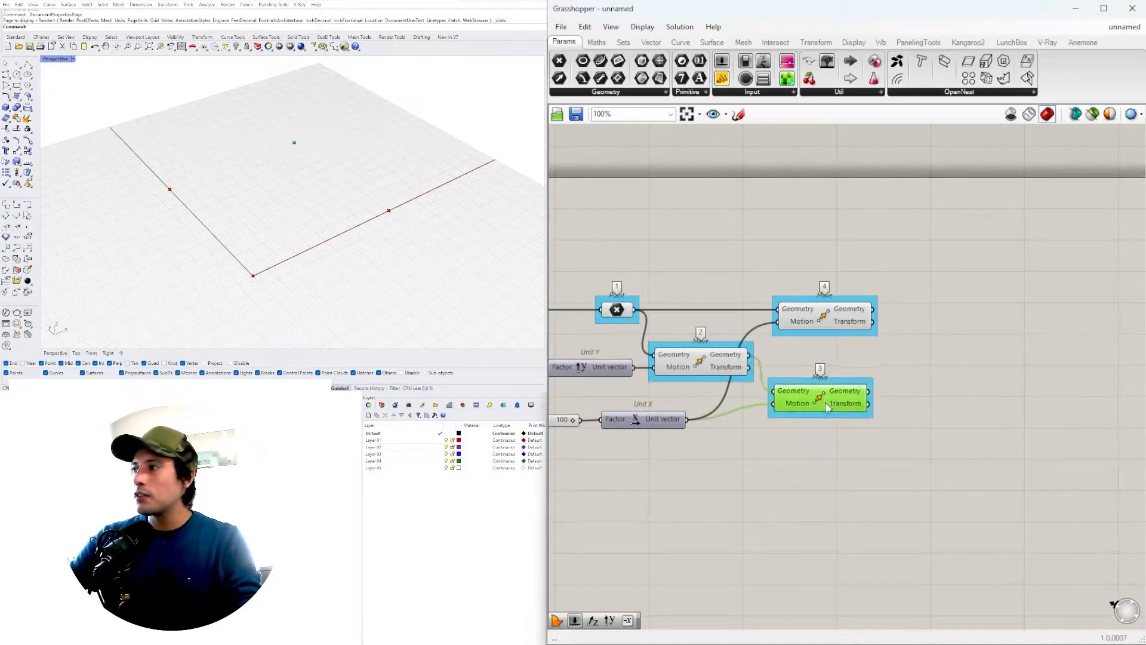
pyautogui.click(960, 361)
# Step: Add a PolyLine component beyond the labelled Move components and place it slightly above them
pyautogui.scroll(-2, 962, 343)
pyautogui.doubleClick(1008, 325)
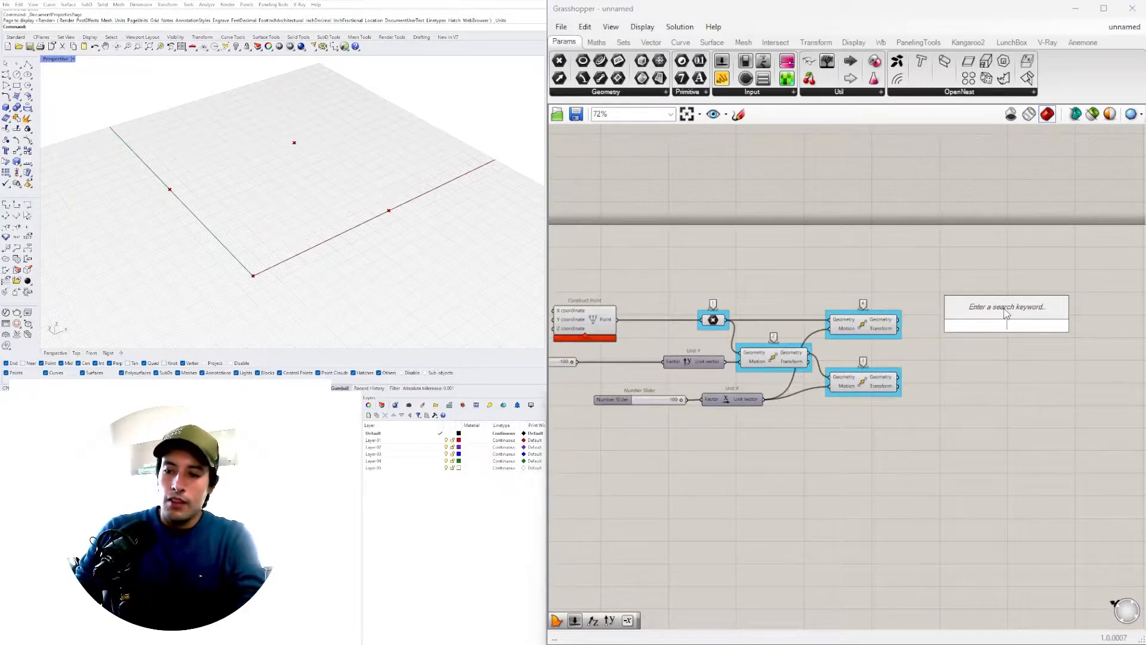
pyautogui.write('poly')
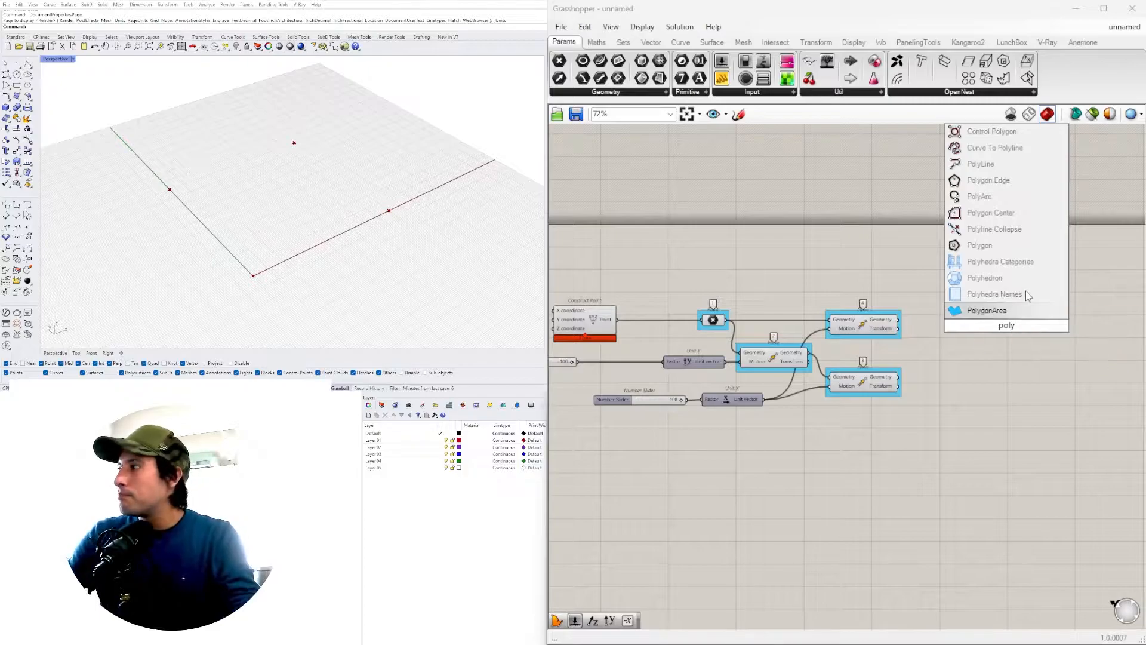
pyautogui.click(980, 164)
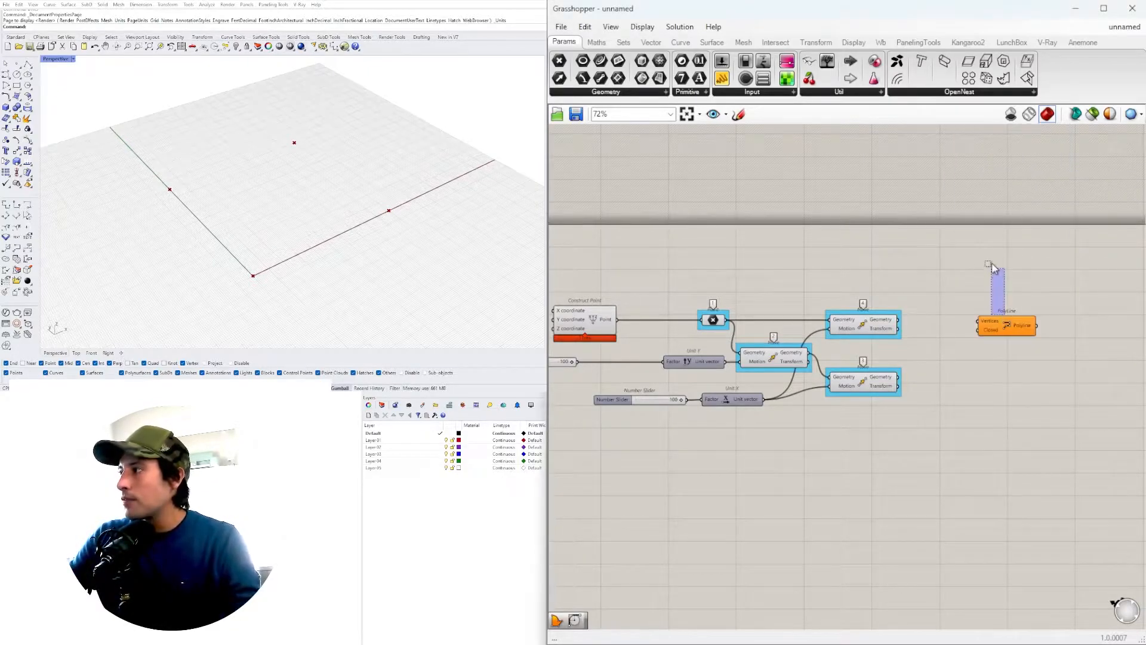
pyautogui.moveTo(1003, 333); pyautogui.dragTo(976, 270)
# Step: Connect the outputs of groups 1, 2, 3 and 4 in that order to PolyLine's Vertices input and place PolyLine level with Move 4
pyautogui.moveTo(731, 321); pyautogui.dragTo(953, 258)
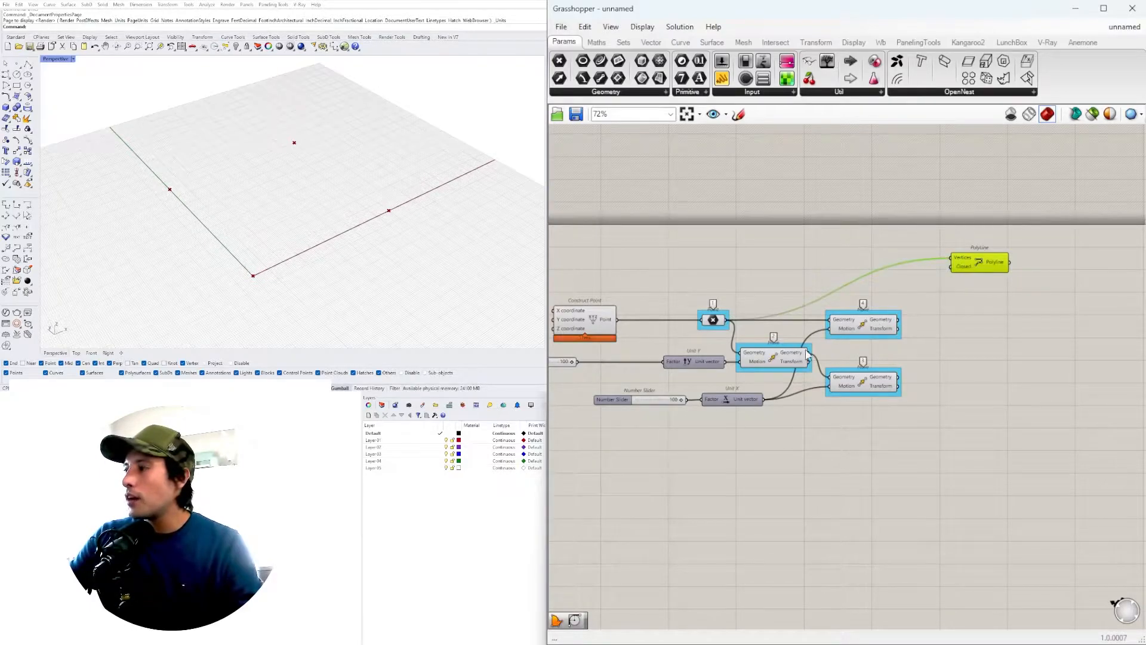
pyautogui.keyDown('shift'); pyautogui.moveTo(820, 358); pyautogui.dragTo(952, 259); pyautogui.keyUp('shift')
pyautogui.keyDown('shift'); pyautogui.moveTo(899, 381); pyautogui.dragTo(952, 259); pyautogui.keyUp('shift')
pyautogui.keyDown('shift'); pyautogui.moveTo(924, 305); pyautogui.dragTo(1039, 321); pyautogui.keyUp('shift')
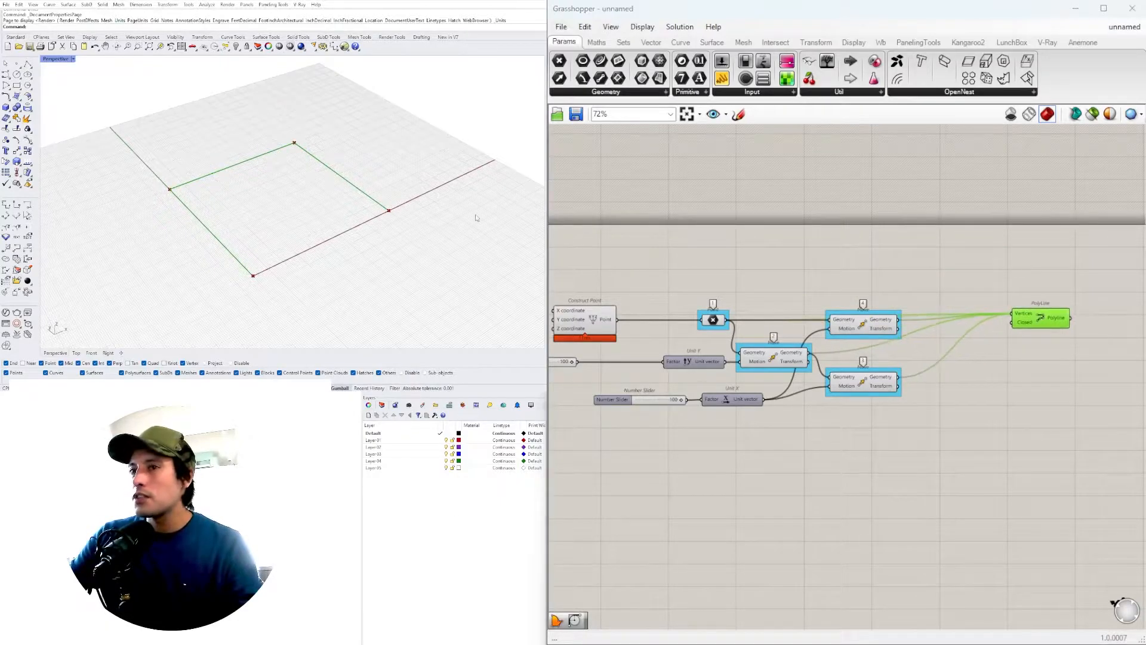
# Step: Test the polyline by setting the Unit X slider to 94 and the Unit Y slider to 92
pyautogui.moveTo(765, 435); pyautogui.dragTo(952, 476, button='right')
pyautogui.scroll(5, 870, 438)
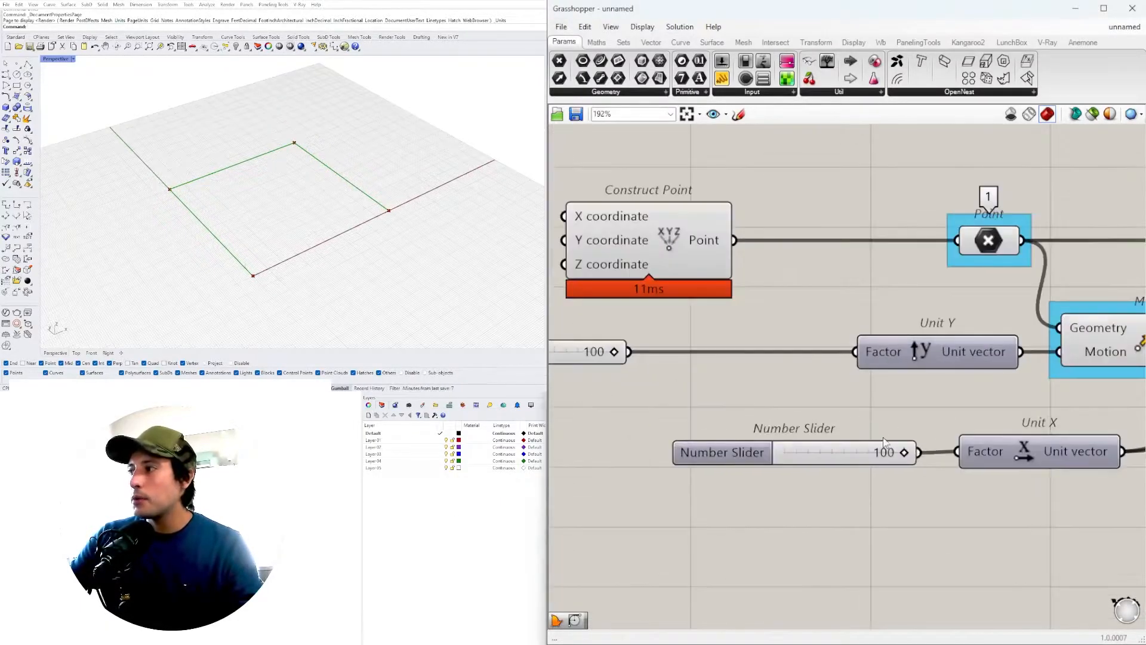
pyautogui.moveTo(898, 452)
pyautogui.mouseDown()
pyautogui.moveTo(852, 449)
pyautogui.moveTo(892, 450)
pyautogui.mouseUp()
pyautogui.moveTo(647, 333); pyautogui.dragTo(901, 366, button='right')
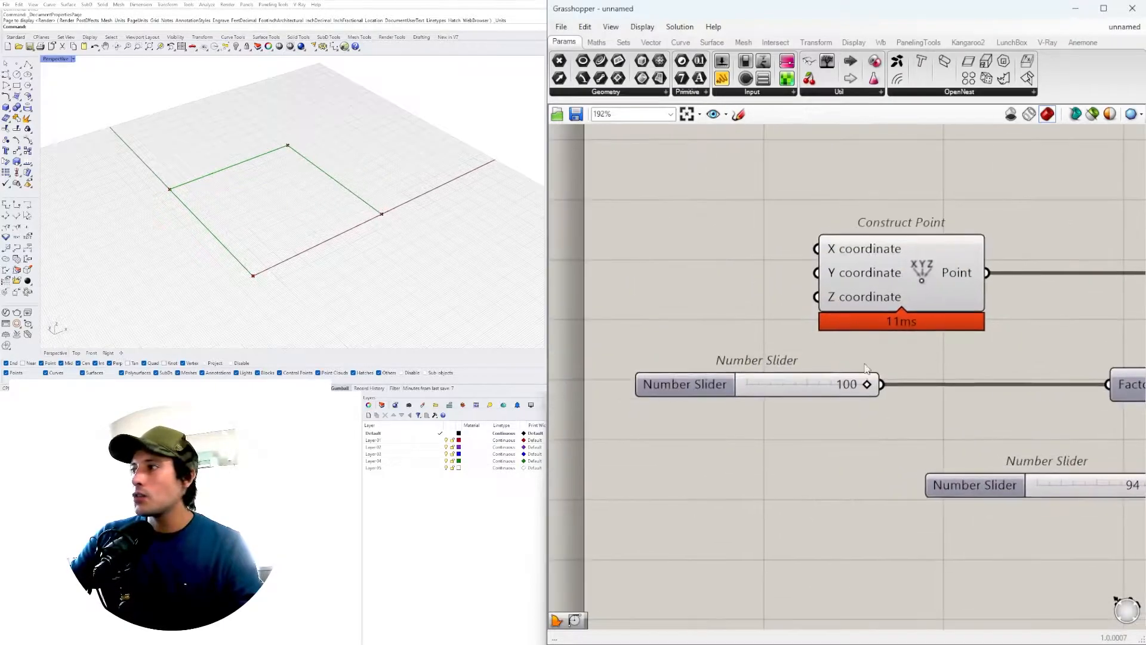
pyautogui.scroll(3, 859, 387)
pyautogui.moveTo(867, 385)
pyautogui.mouseDown()
pyautogui.moveTo(816, 384)
pyautogui.moveTo(851, 385)
pyautogui.mouseUp()
pyautogui.scroll(-6, 886, 385)
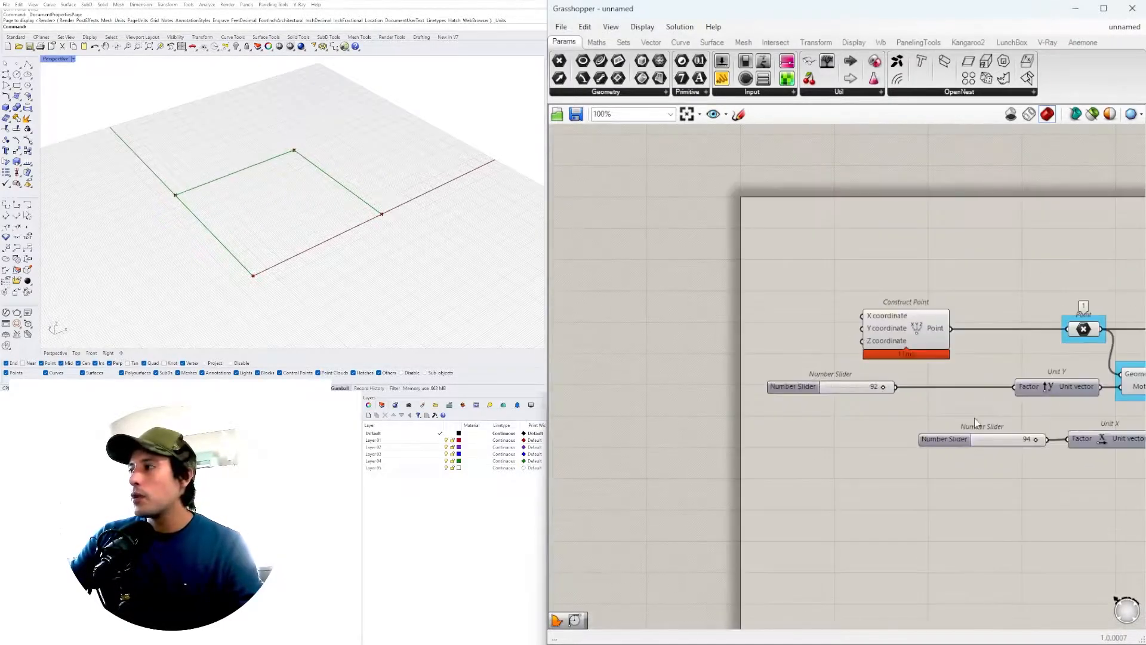
# Step: Restore both the Unit Y and Unit X sliders to 100
pyautogui.moveTo(883, 386); pyautogui.dragTo(939, 384, button='right')
pyautogui.scroll(6, 939, 384)
pyautogui.moveTo(951, 385); pyautogui.dragTo(973, 391)
pyautogui.scroll(-5, 978, 418)
pyautogui.moveTo(1128, 484); pyautogui.dragTo(947, 472, button='right')
pyautogui.scroll(5, 947, 472)
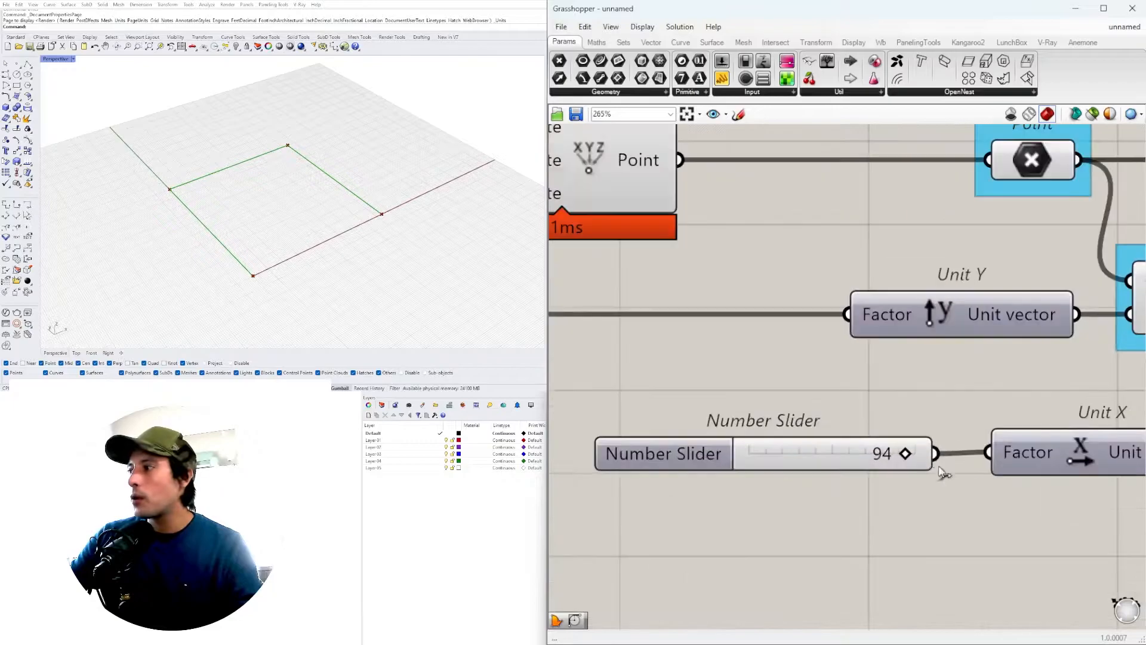
pyautogui.moveTo(914, 456)
pyautogui.mouseDown()
pyautogui.moveTo(875, 453)
pyautogui.moveTo(914, 454)
pyautogui.mouseUp()
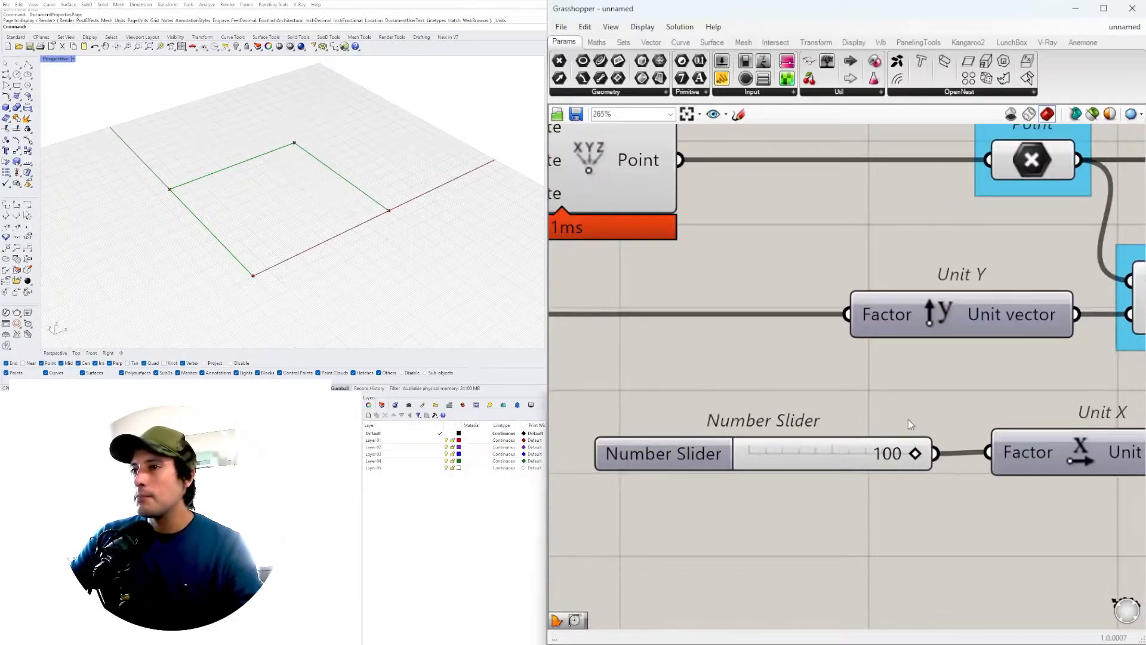
pyautogui.scroll(-5, 828, 415)
# Step: Shift the PolyLine component slightly lower and add an Offset Curve component beside it
pyautogui.moveTo(827, 415); pyautogui.dragTo(714, 415, button='right')
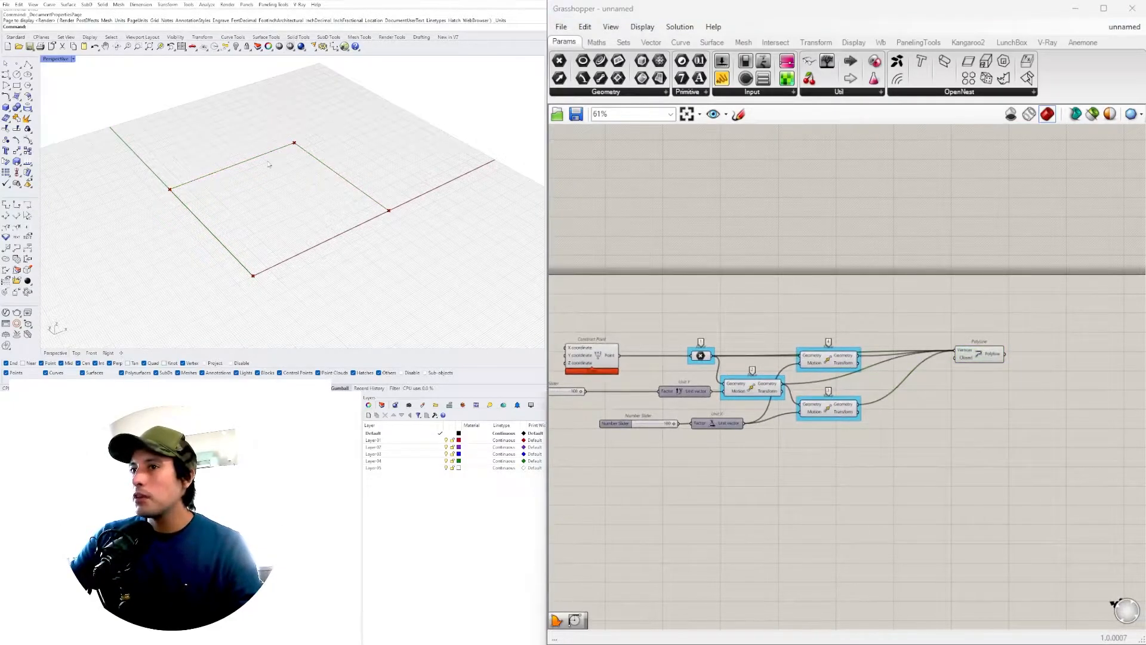
pyautogui.moveTo(945, 342); pyautogui.dragTo(877, 354, button='right')
pyautogui.scroll(2, 877, 353)
pyautogui.moveTo(940, 378); pyautogui.dragTo(930, 404)
pyautogui.moveTo(1014, 406); pyautogui.dragTo(887, 374, button='right')
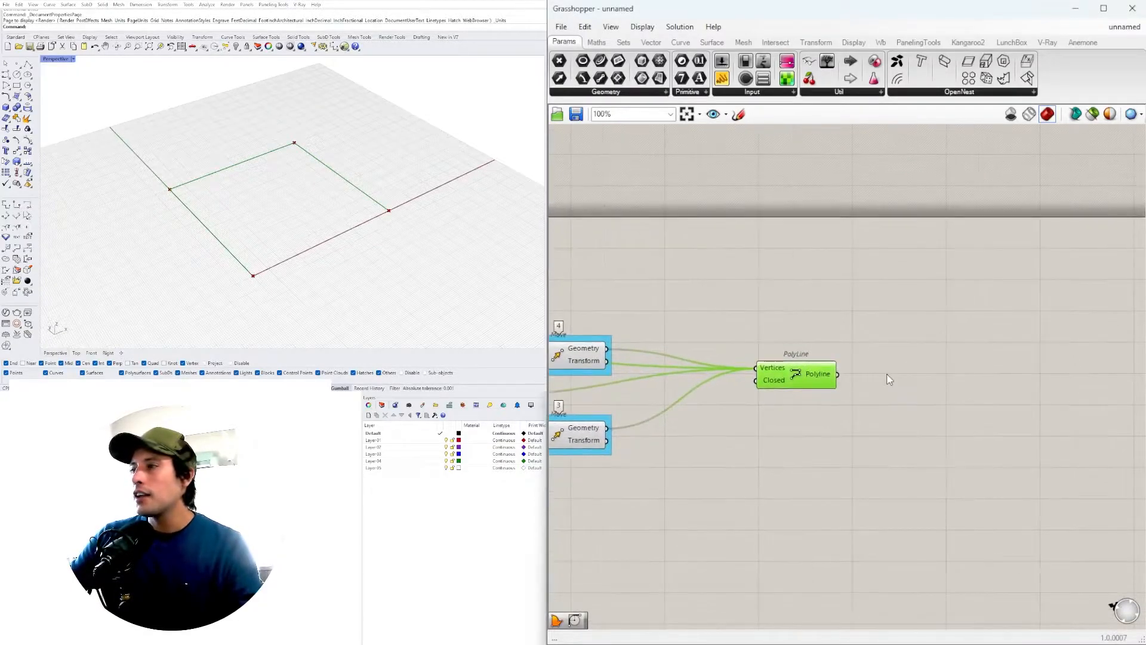
pyautogui.doubleClick(887, 373)
pyautogui.write('off')
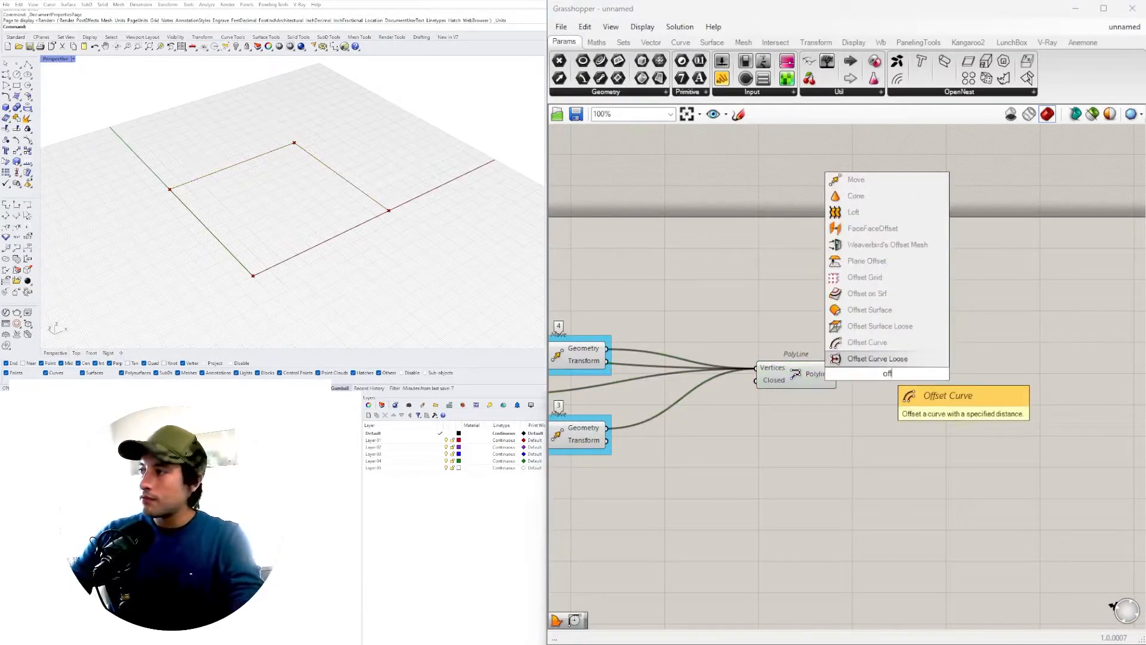
pyautogui.click(882, 341)
# Step: Connect the Polyline output to Offset Curve's Curve input and place the component slightly below and beyond PolyLine
pyautogui.scroll(2, 852, 395)
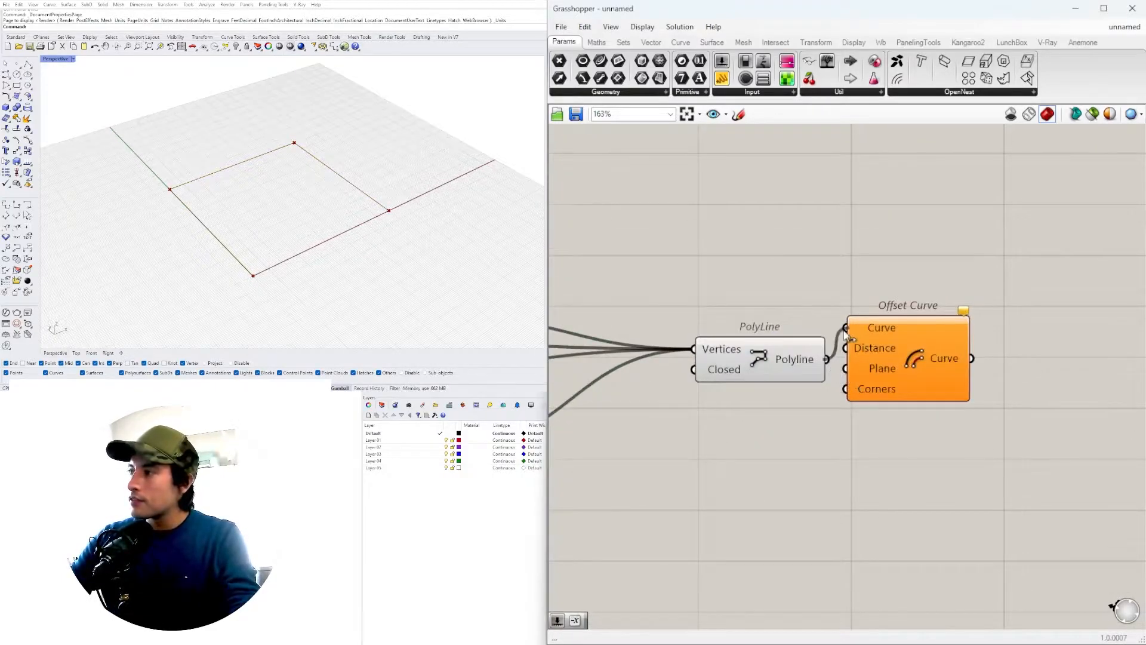
pyautogui.moveTo(843, 338); pyautogui.dragTo(845, 327)
pyautogui.moveTo(919, 370); pyautogui.dragTo(970, 437)
pyautogui.scroll(3, 217, 310)
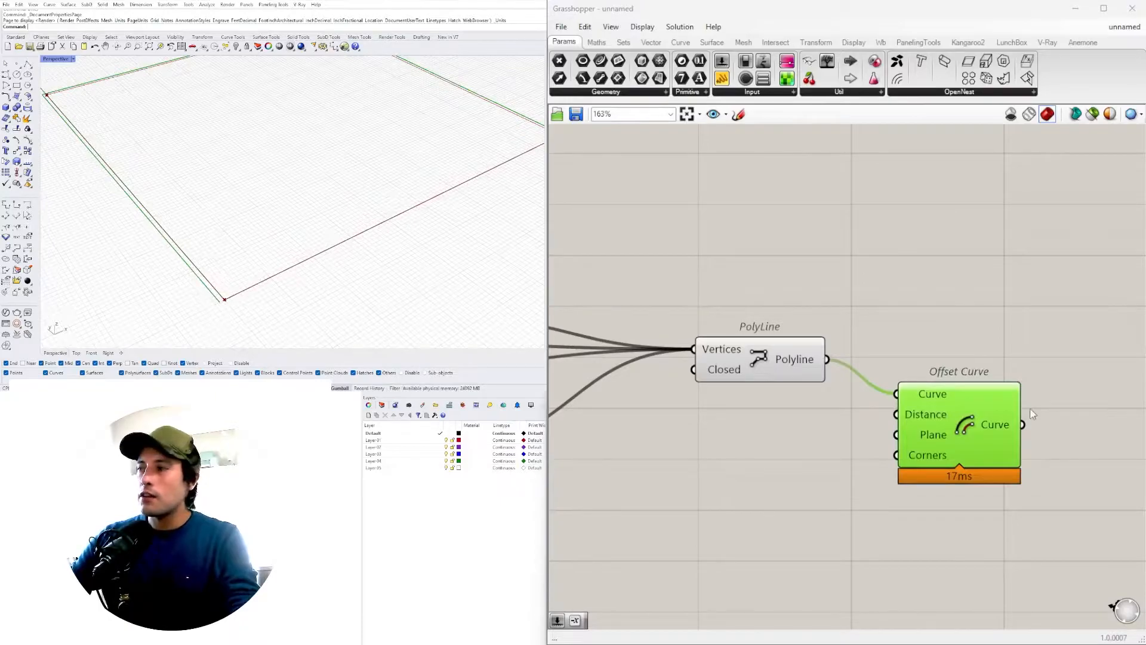
pyautogui.scroll(-2, 1034, 437)
pyautogui.moveTo(986, 440); pyautogui.dragTo(990, 460)
pyautogui.click(789, 491)
pyautogui.moveTo(707, 504); pyautogui.dragTo(862, 455, button='right')
pyautogui.scroll(-2, 862, 455)
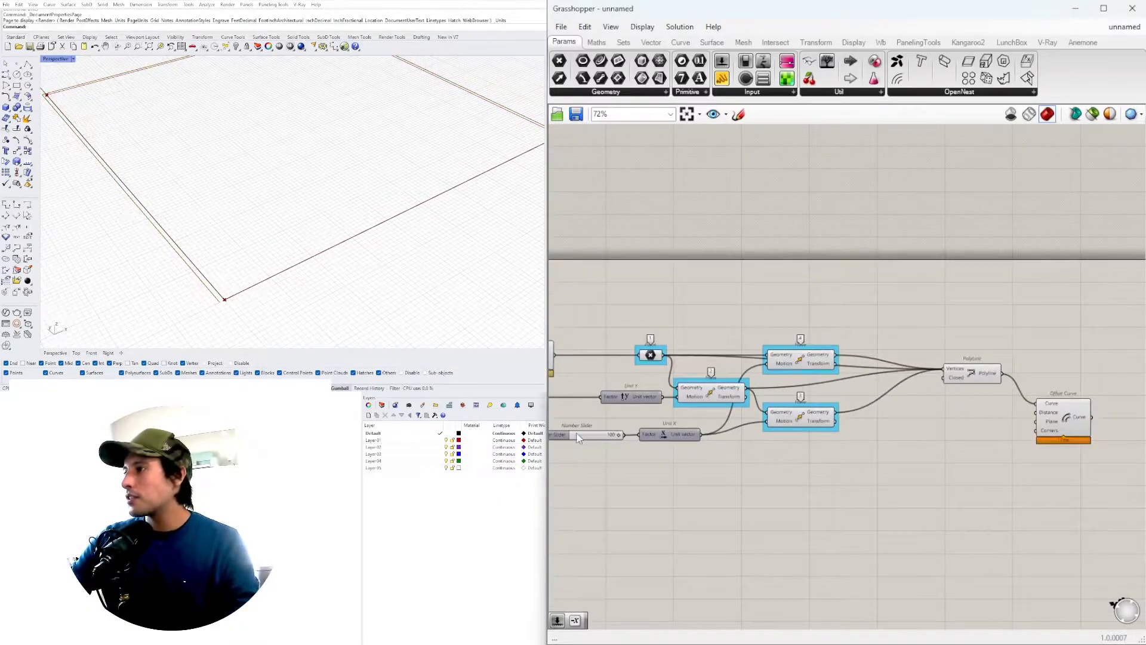
pyautogui.moveTo(577, 437); pyautogui.dragTo(600, 431, button='right')
pyautogui.press('F4')
pyautogui.moveTo(591, 429); pyautogui.dragTo(989, 413)
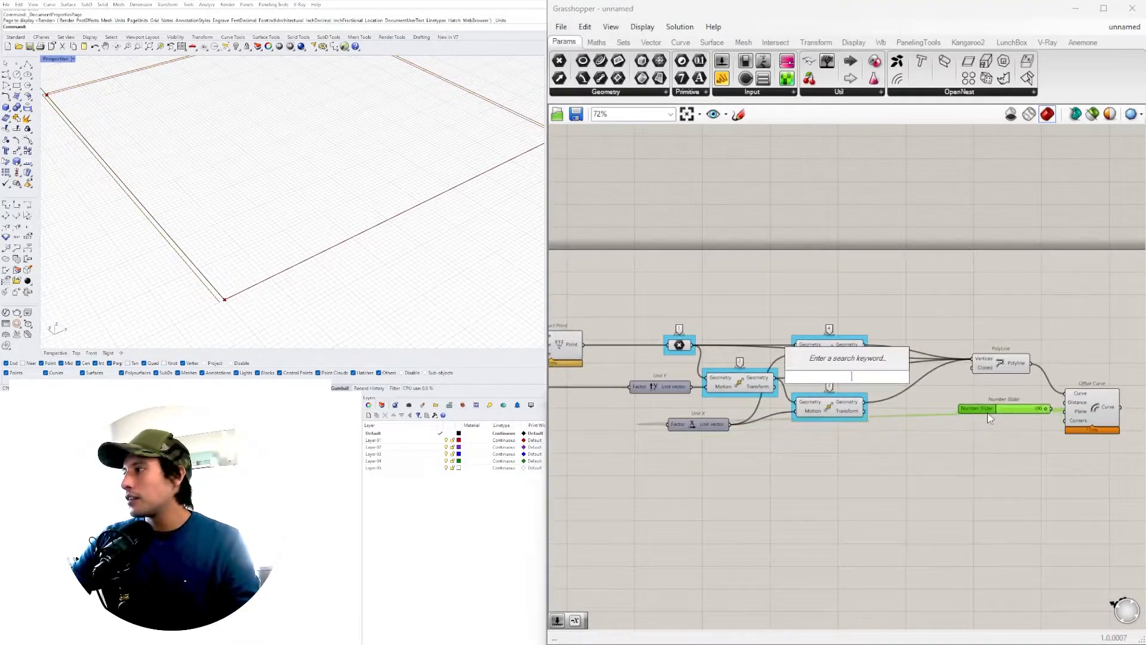
pyautogui.click(918, 463)
pyautogui.hotkey('ctrl', 'z')
# Step: Duplicate the Unit X slider with its value of 100 and connect the copy to Offset Curve's Distance input
pyautogui.keyDown('alt'); pyautogui.moveTo(575, 426); pyautogui.dragTo(1082, 403); pyautogui.keyUp('alt')
pyautogui.scroll(4, 1055, 403)
pyautogui.moveTo(856, 405); pyautogui.dragTo(881, 399)
# Step: Rename the number slider feeding the Unit Y component as X
pyautogui.scroll(-6, 859, 416)
pyautogui.moveTo(597, 410); pyautogui.dragTo(852, 438, button='right')
pyautogui.scroll(5, 852, 437)
pyautogui.moveTo(636, 421); pyautogui.dragTo(743, 420)
pyautogui.scroll(2, 768, 429)
pyautogui.rightClick(767, 427)
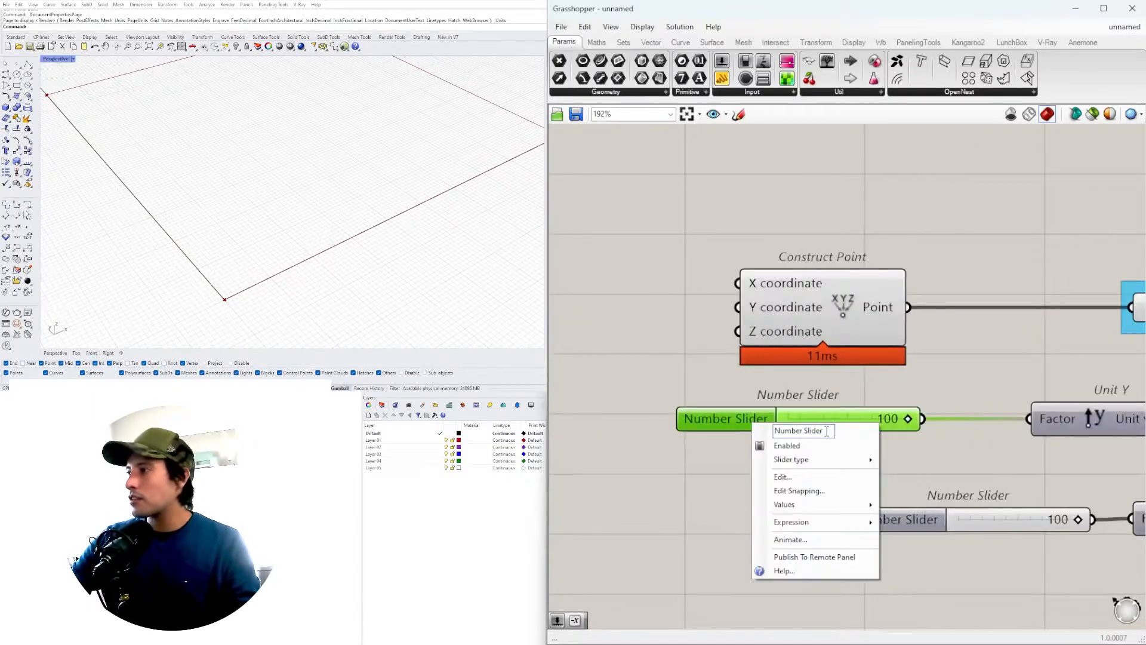
pyautogui.moveTo(826, 430); pyautogui.dragTo(728, 436)
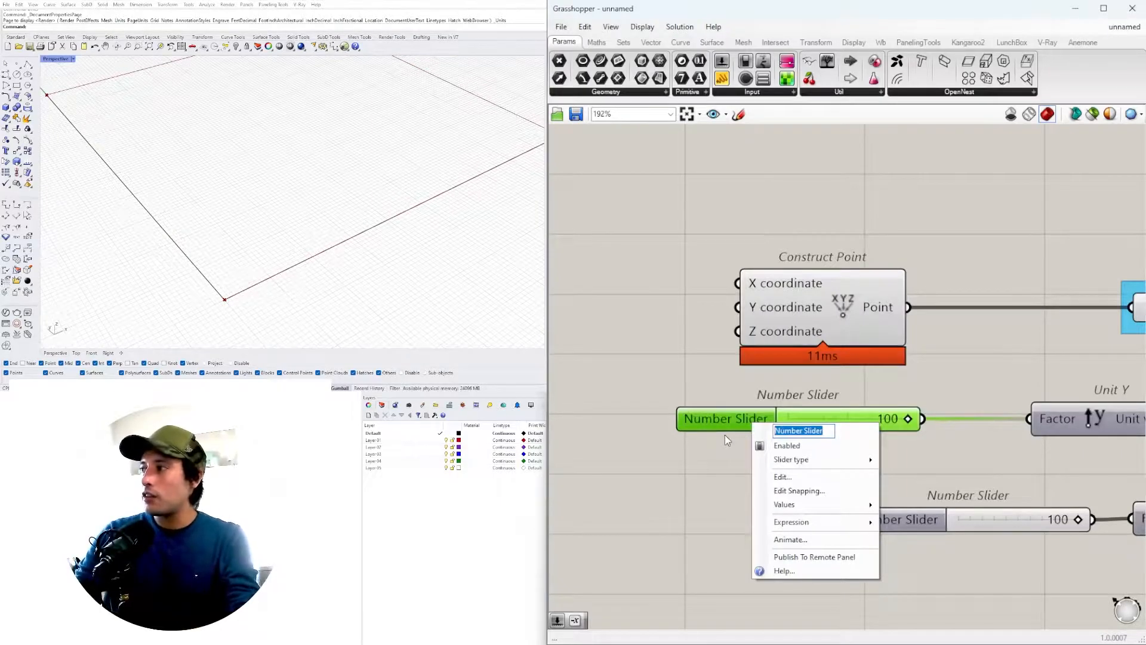
pyautogui.write('size')
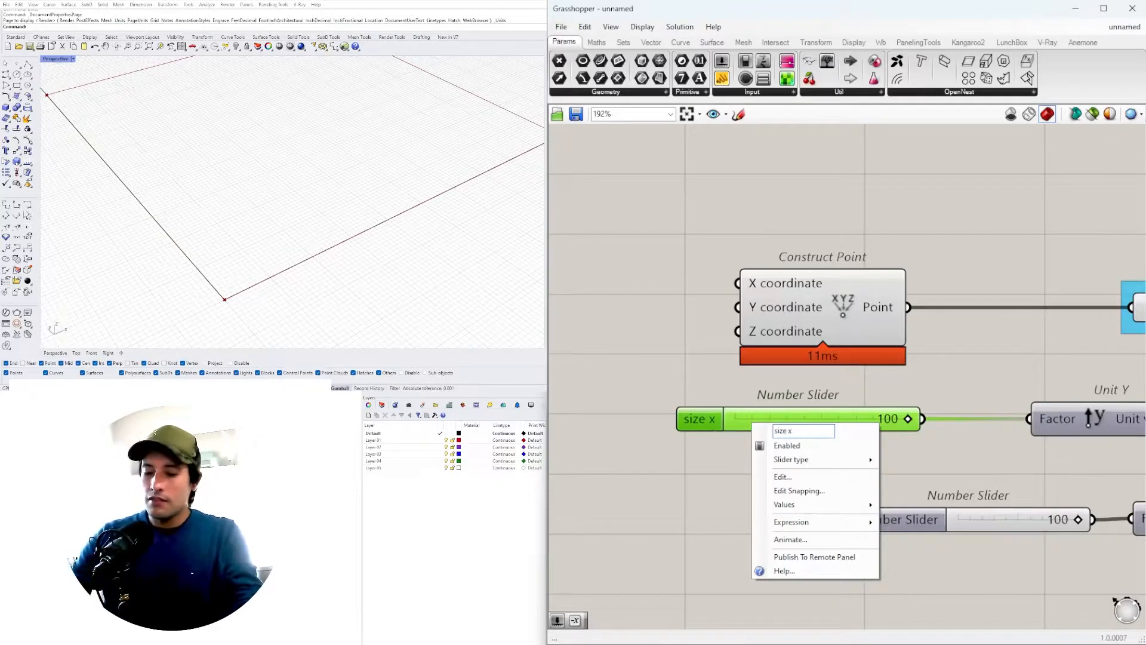
pyautogui.write('x')
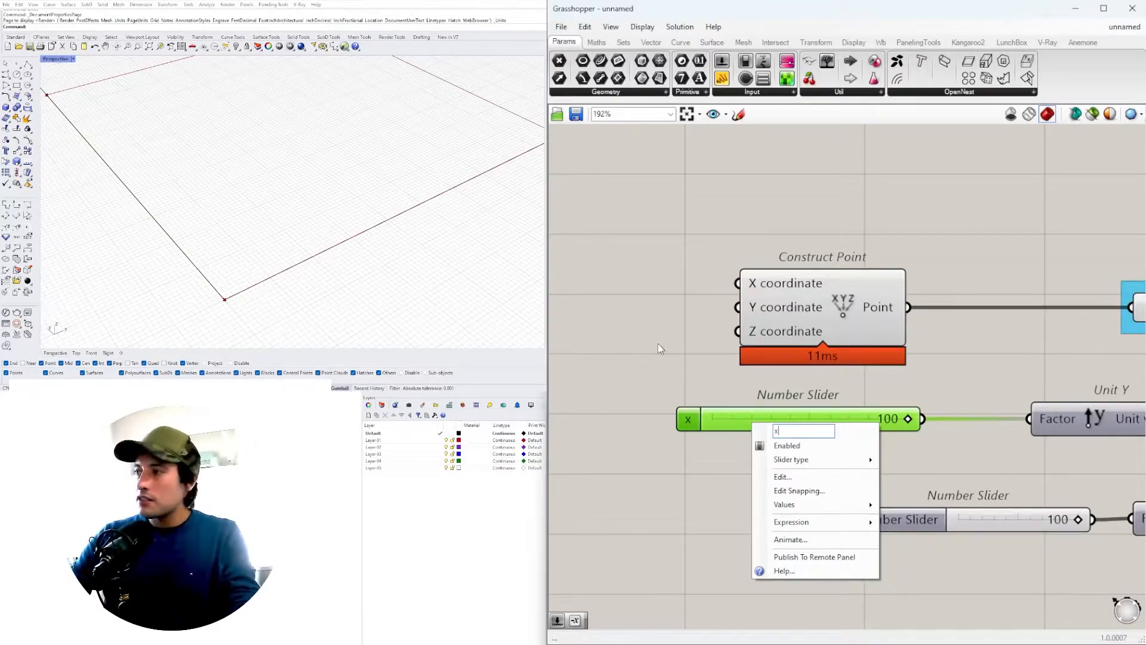
pyautogui.click(689, 306)
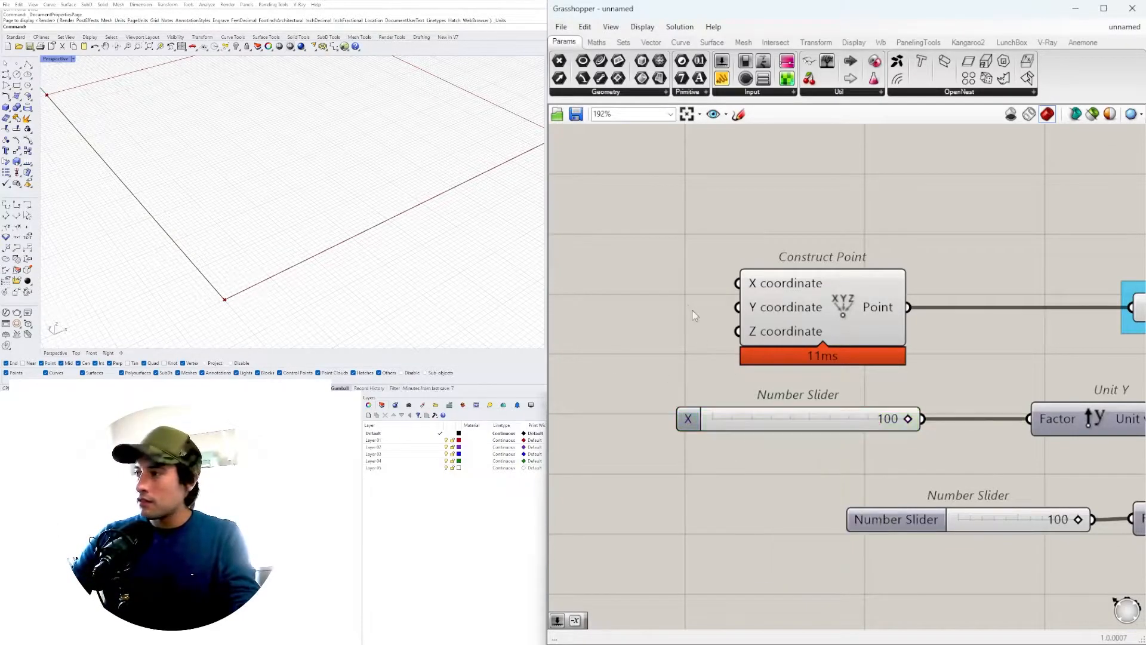
# Step: Rename the number slider feeding Unit Y as Y
pyautogui.scroll(-3, 690, 307)
pyautogui.click(846, 464)
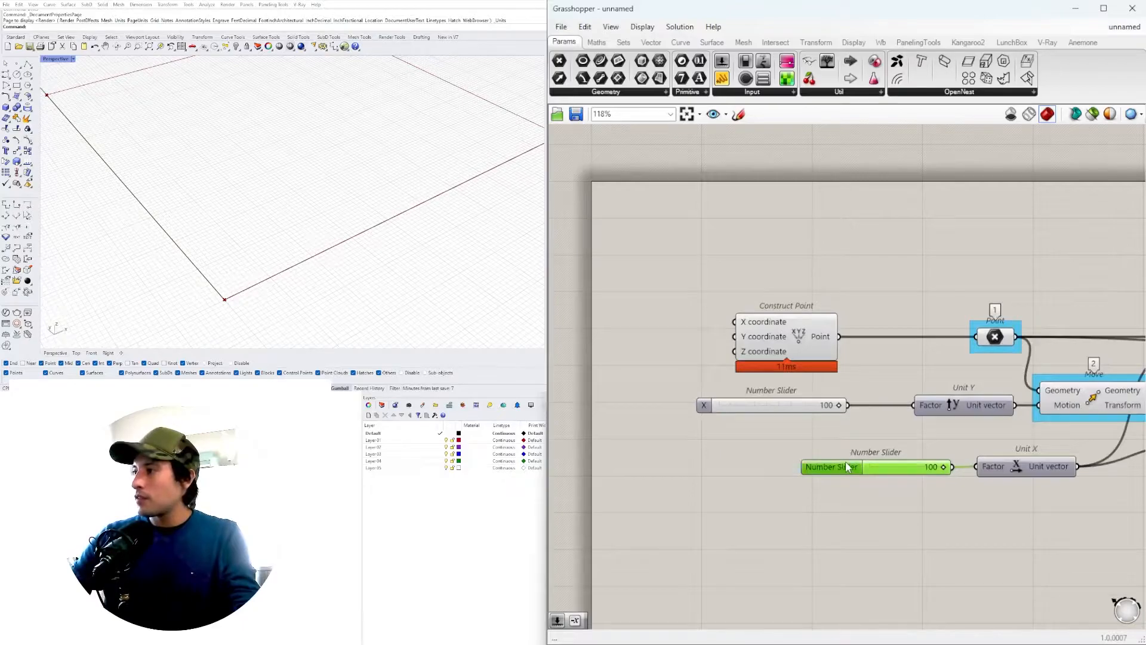
pyautogui.rightClick(700, 408)
pyautogui.write('Y')
pyautogui.click(687, 358)
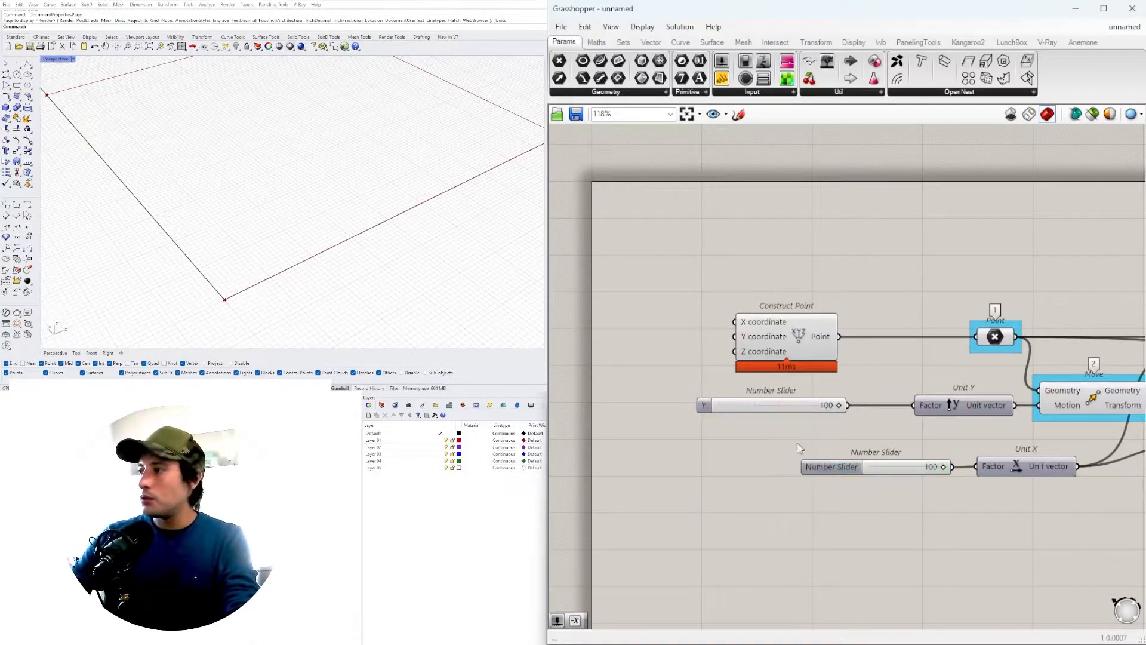
# Step: Rename the number slider feeding the Unit X component as X
pyautogui.scroll(3, 823, 452)
pyautogui.rightClick(833, 476)
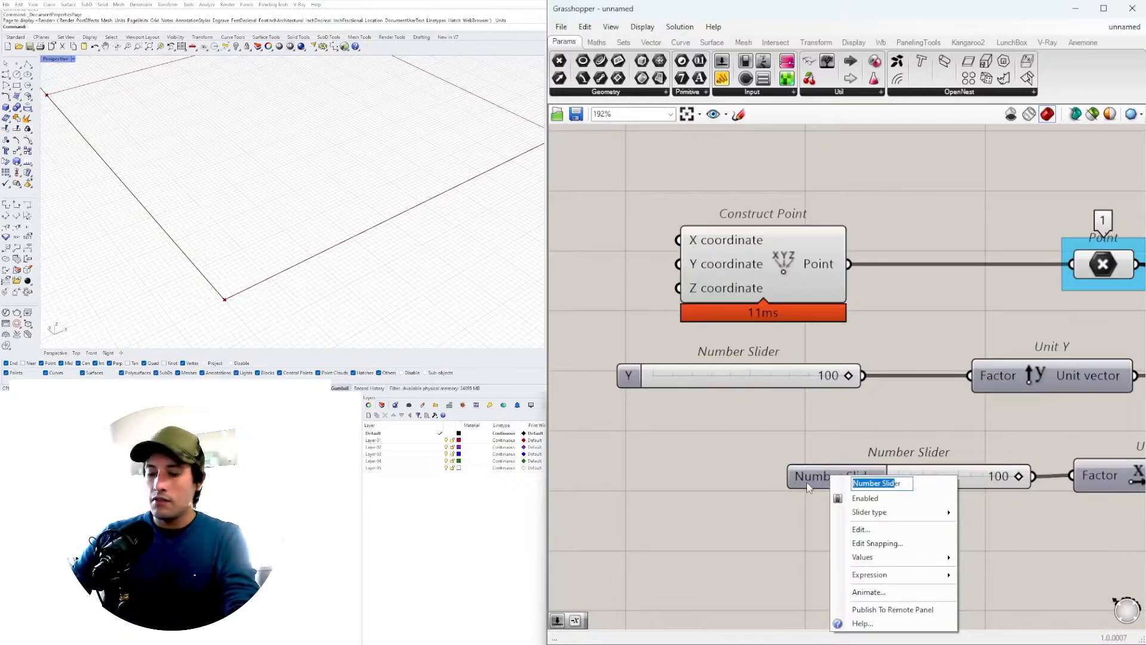
pyautogui.write('X')
pyautogui.click(767, 498)
pyautogui.rightClick(831, 477)
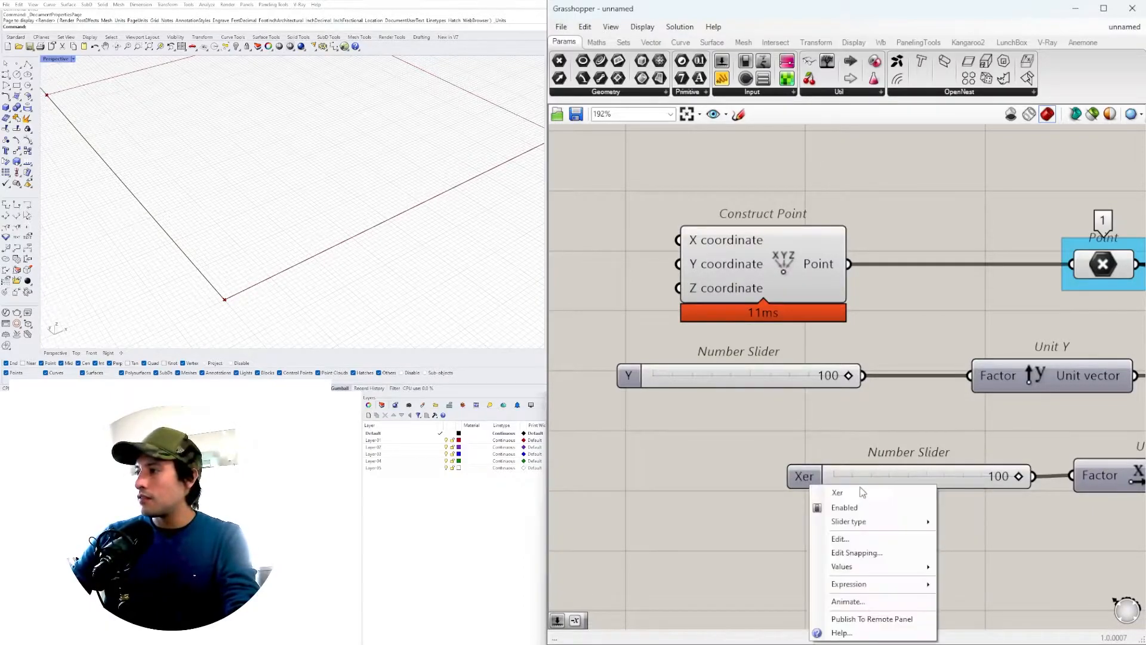
pyautogui.press('BackSpace')
pyautogui.press('BackSpace')
pyautogui.click(740, 494)
# Step: Move Offset Curve slightly away from its distance slider and set that slider to 49
pyautogui.moveTo(740, 494); pyautogui.dragTo(622, 498, button='right')
pyautogui.scroll(-3, 740, 494)
pyautogui.scroll(2, 987, 503)
pyautogui.scroll(-2, 987, 502)
pyautogui.moveTo(987, 502); pyautogui.dragTo(731, 502, button='right')
pyautogui.scroll(3, 955, 477)
pyautogui.moveTo(1105, 464); pyautogui.dragTo(854, 464, button='right')
pyautogui.moveTo(854, 465); pyautogui.dragTo(882, 464)
pyautogui.scroll(-3, 752, 483)
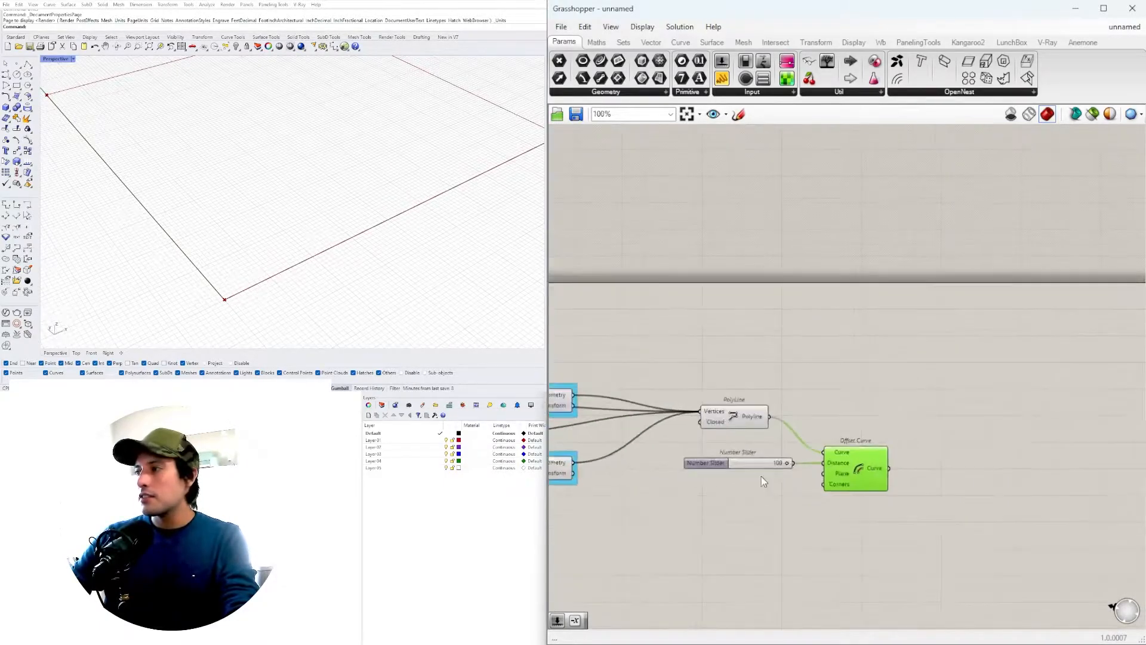
pyautogui.scroll(4, 765, 474)
pyautogui.moveTo(810, 443); pyautogui.dragTo(740, 442)
pyautogui.scroll(-2, 740, 442)
pyautogui.scroll(-3, 370, 271)
pyautogui.scroll(3, 704, 477)
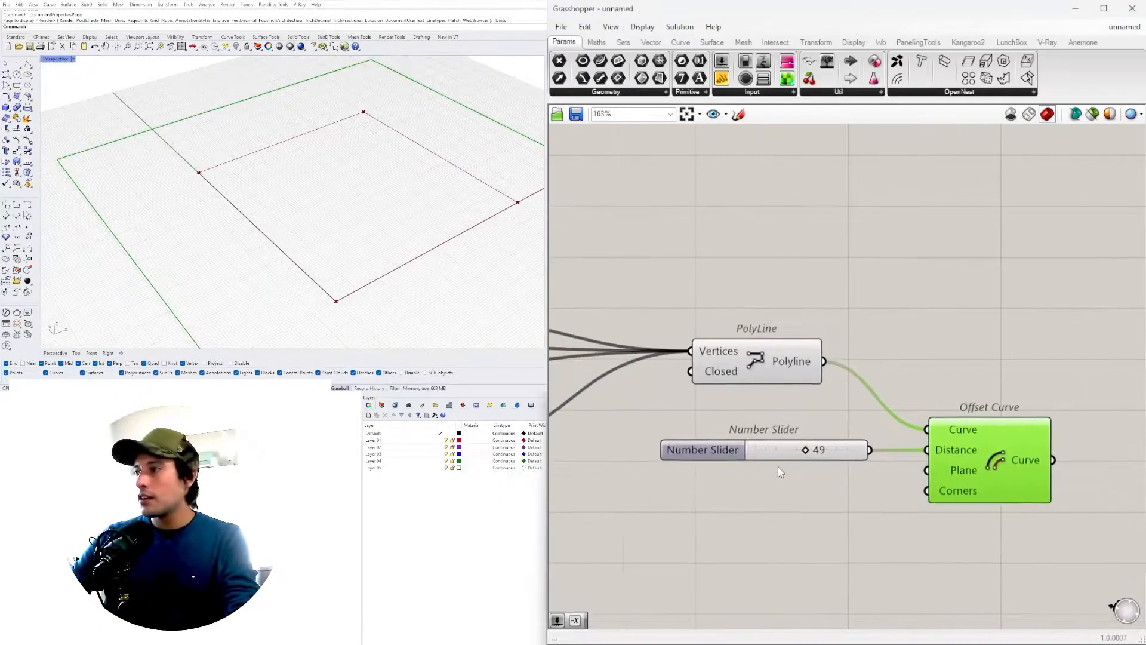
pyautogui.scroll(-2, 929, 390)
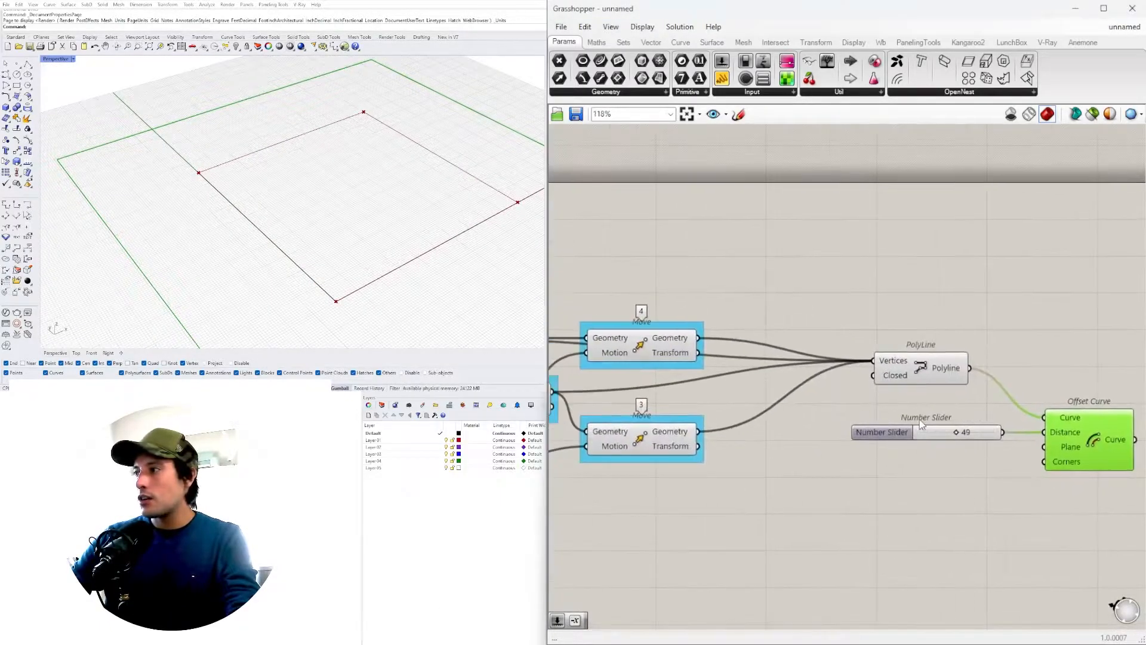
# Step: Rename the Offset Curve distance slider as OFFSET BUILDING and shift it slightly away from the component
pyautogui.scroll(2, 873, 438)
pyautogui.rightClick(872, 439)
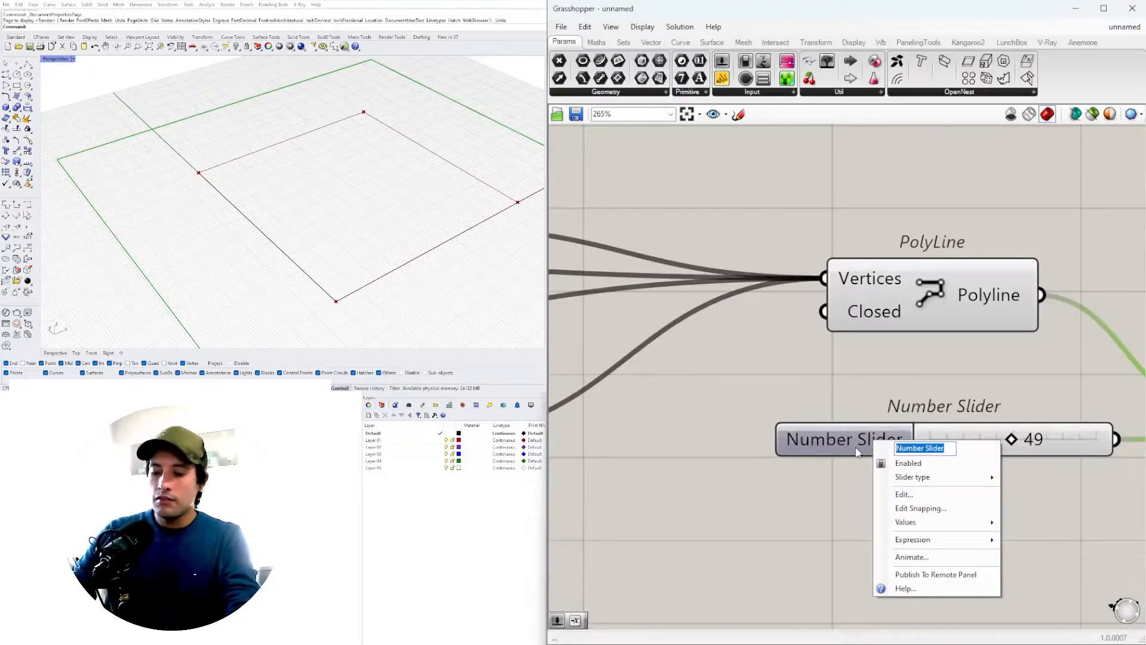
pyautogui.write('OFFSET')
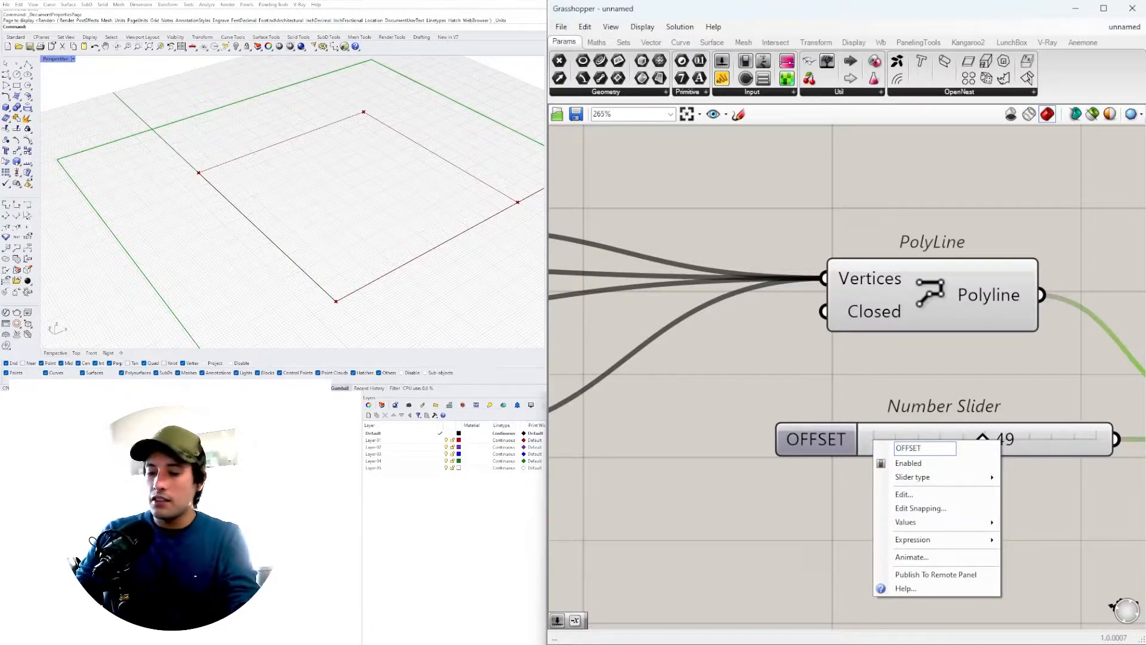
pyautogui.write(' BUILDING')
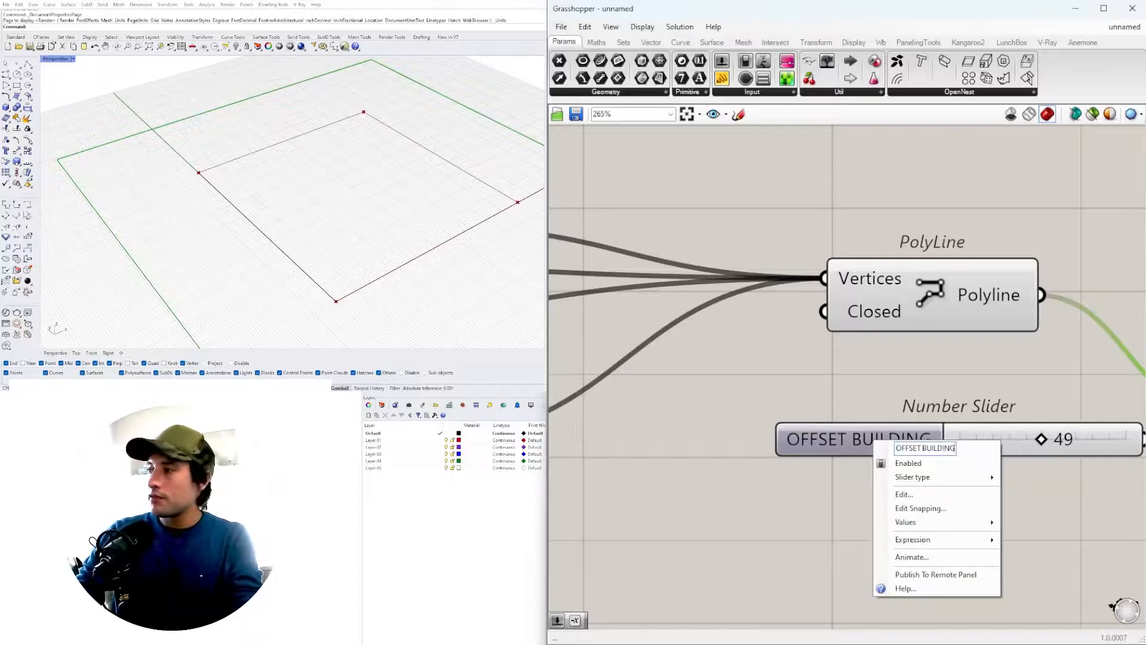
pyautogui.click(1045, 327)
pyautogui.scroll(-3, 909, 382)
pyautogui.moveTo(900, 401); pyautogui.dragTo(886, 412, button='right')
pyautogui.moveTo(840, 429); pyautogui.dragTo(821, 429)
pyautogui.click(893, 549)
# Step: Examine the PolyLine and Offset Curve results in the viewport by highlighting the two components
pyautogui.moveTo(1107, 436); pyautogui.dragTo(858, 429, button='right')
pyautogui.click(858, 429)
pyautogui.scroll(-5, 796, 429)
pyautogui.moveTo(765, 373); pyautogui.dragTo(788, 371, button='right')
pyautogui.keyDown('shift'); pyautogui.click(757, 382); pyautogui.keyUp('shift')
pyautogui.scroll(-4, 346, 251)
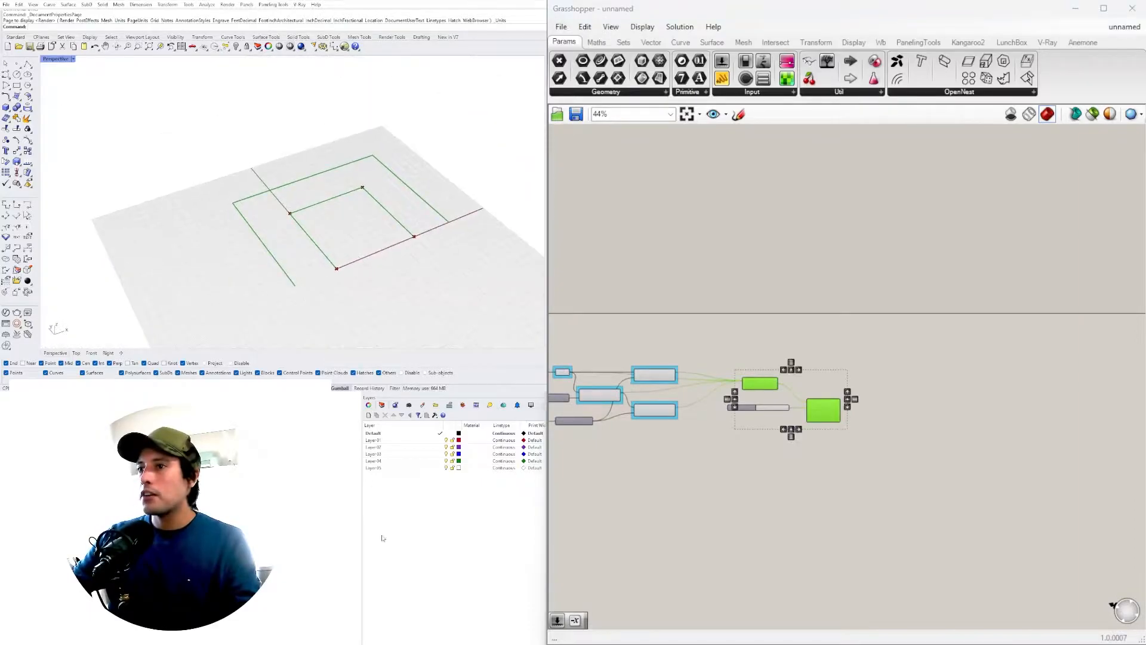
pyautogui.scroll(5, 754, 401)
pyautogui.click(773, 370)
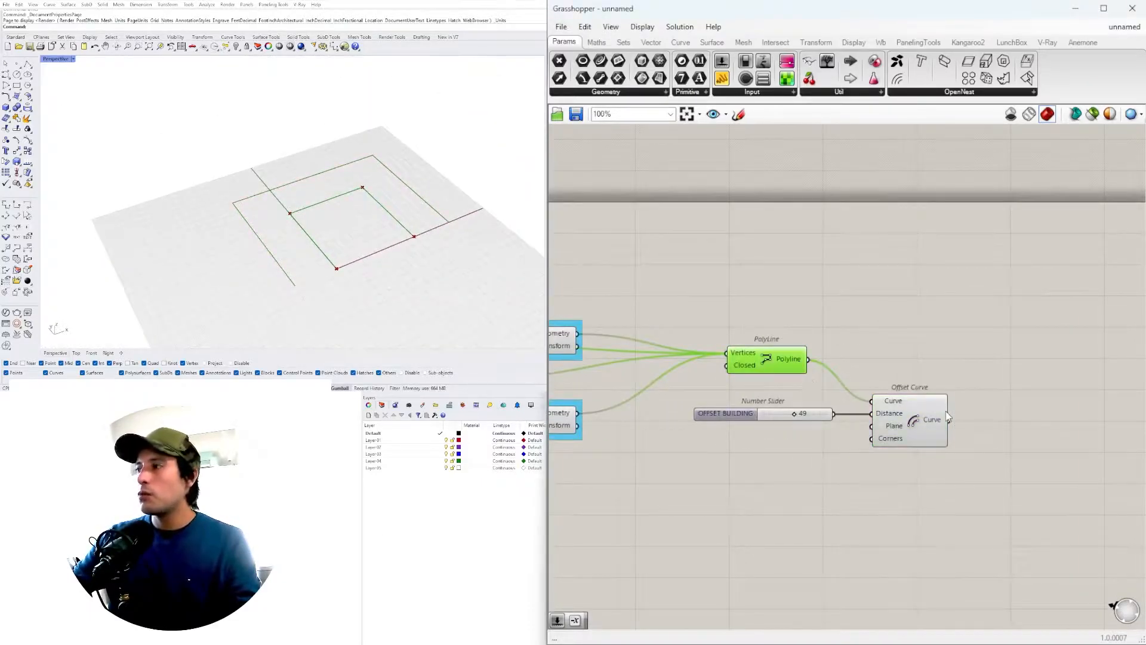
pyautogui.keyDown('shift'); pyautogui.click(914, 421); pyautogui.keyUp('shift')
# Step: Try a Loft component with the PolyLine and Offset Curve outputs as its Curves input, and delete it
pyautogui.doubleClick(976, 336)
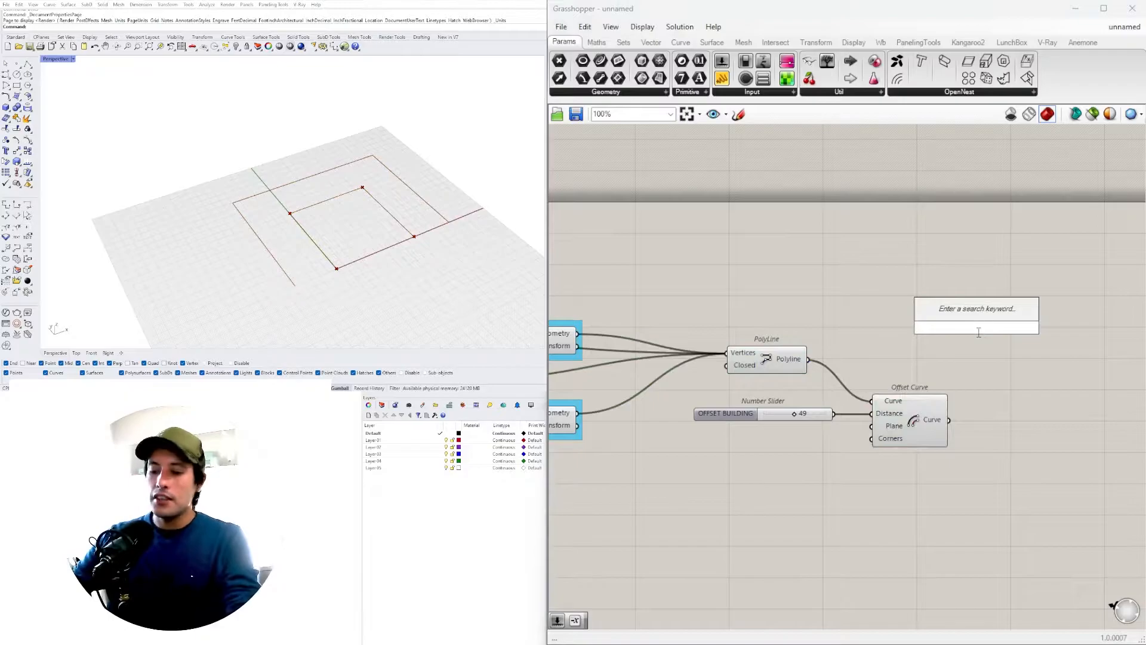
pyautogui.write('LOFT')
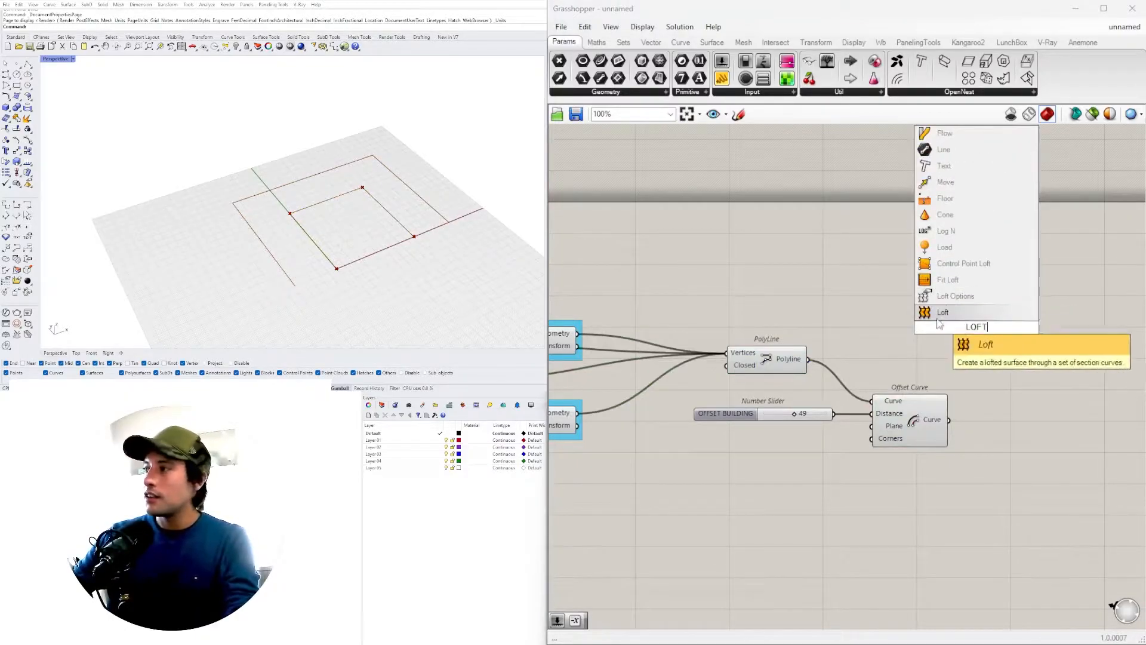
pyautogui.click(958, 312)
pyautogui.moveTo(809, 359); pyautogui.dragTo(1019, 367)
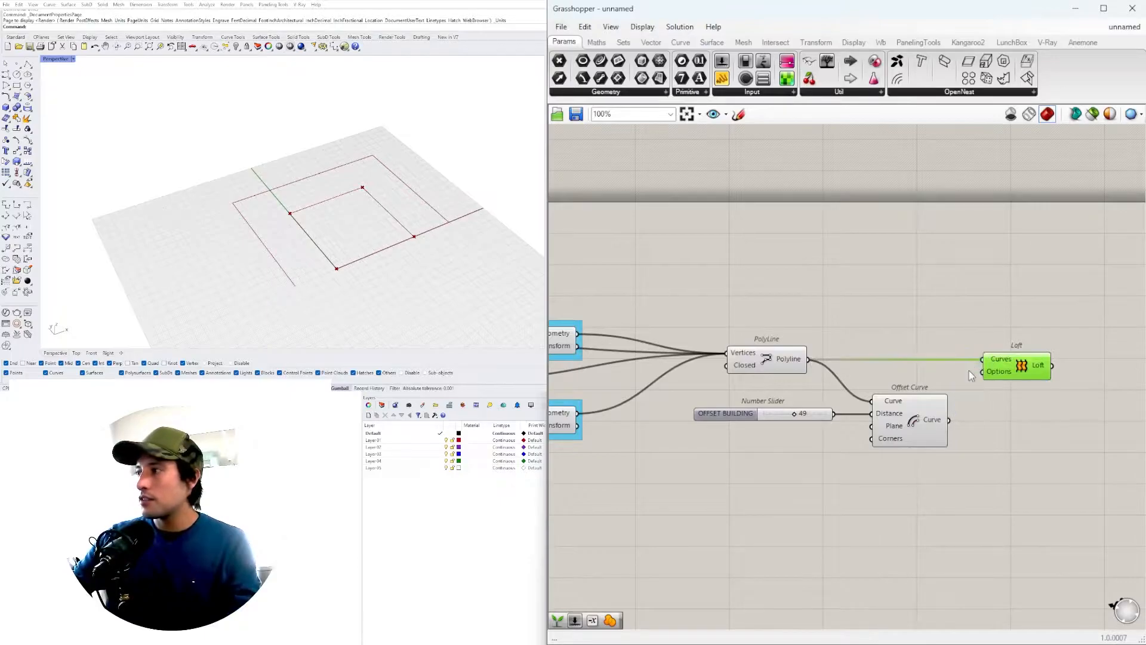
pyautogui.keyDown('shift'); pyautogui.moveTo(951, 421); pyautogui.dragTo(994, 366); pyautogui.keyUp('shift')
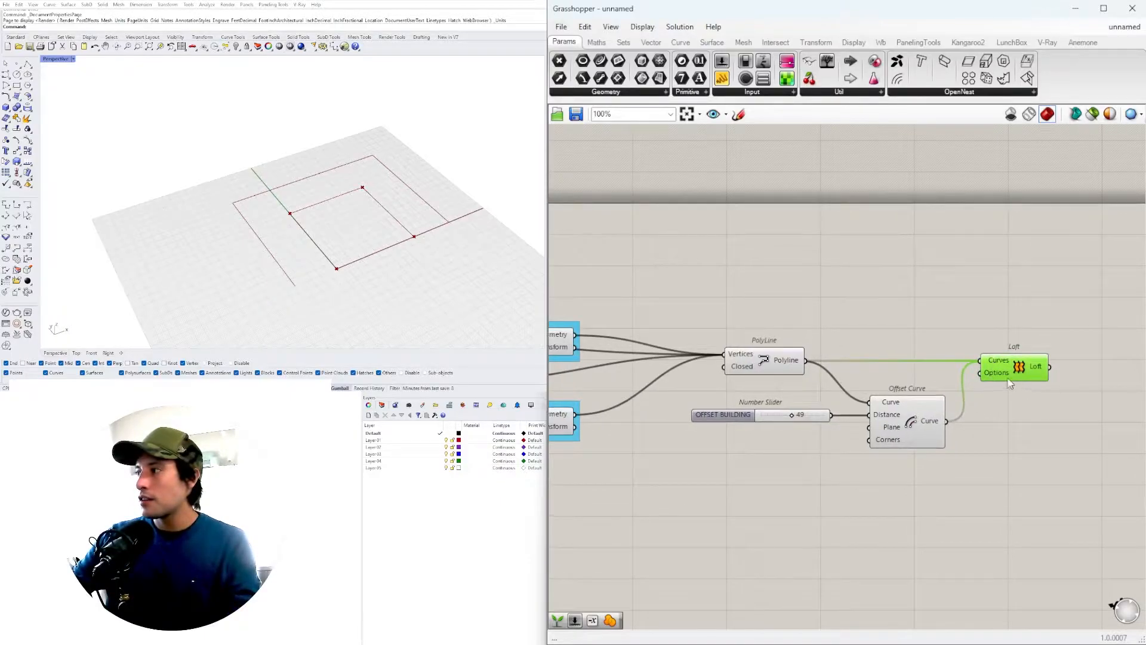
pyautogui.press('Delete')
# Step: Examine the PolyLine and the numbered corner-point components by highlighting them in the viewport
pyautogui.click(763, 355)
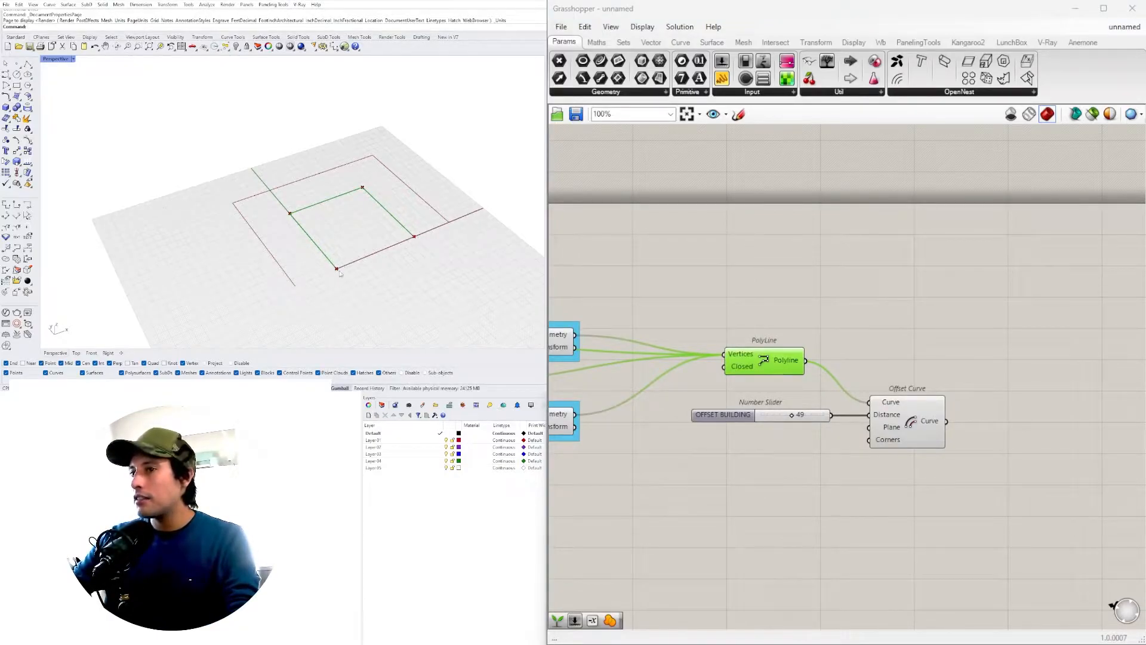
pyautogui.moveTo(815, 363); pyautogui.dragTo(1010, 329, button='right')
pyautogui.scroll(-3, 1009, 329)
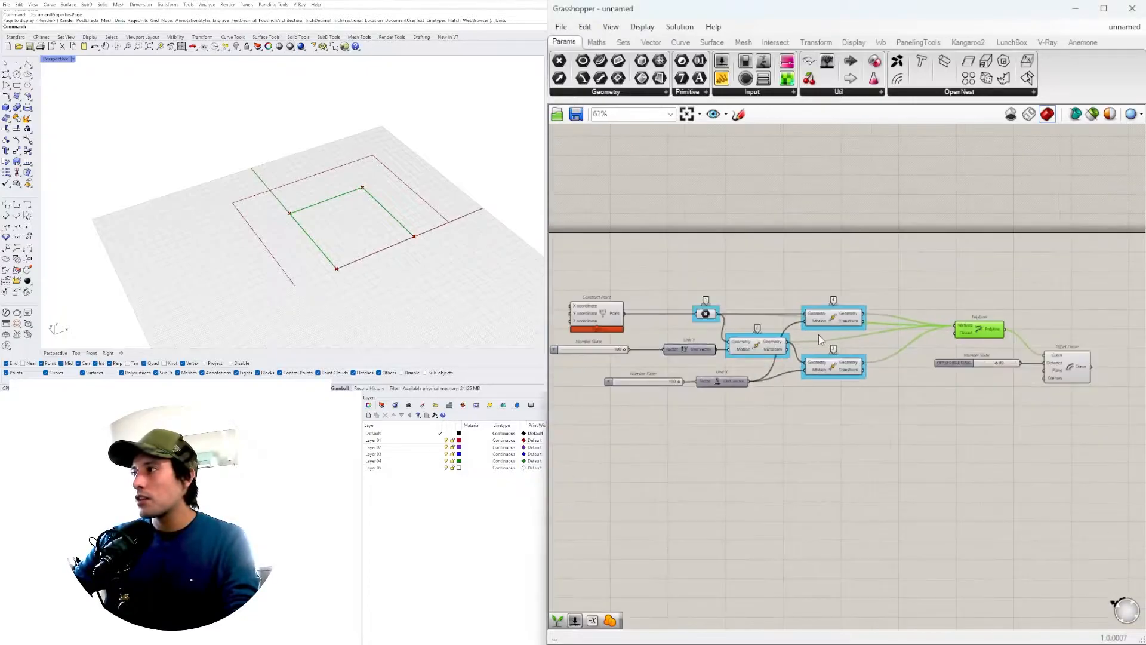
pyautogui.scroll(3, 726, 325)
pyautogui.click(698, 306)
pyautogui.moveTo(826, 334); pyautogui.dragTo(767, 357, button='right')
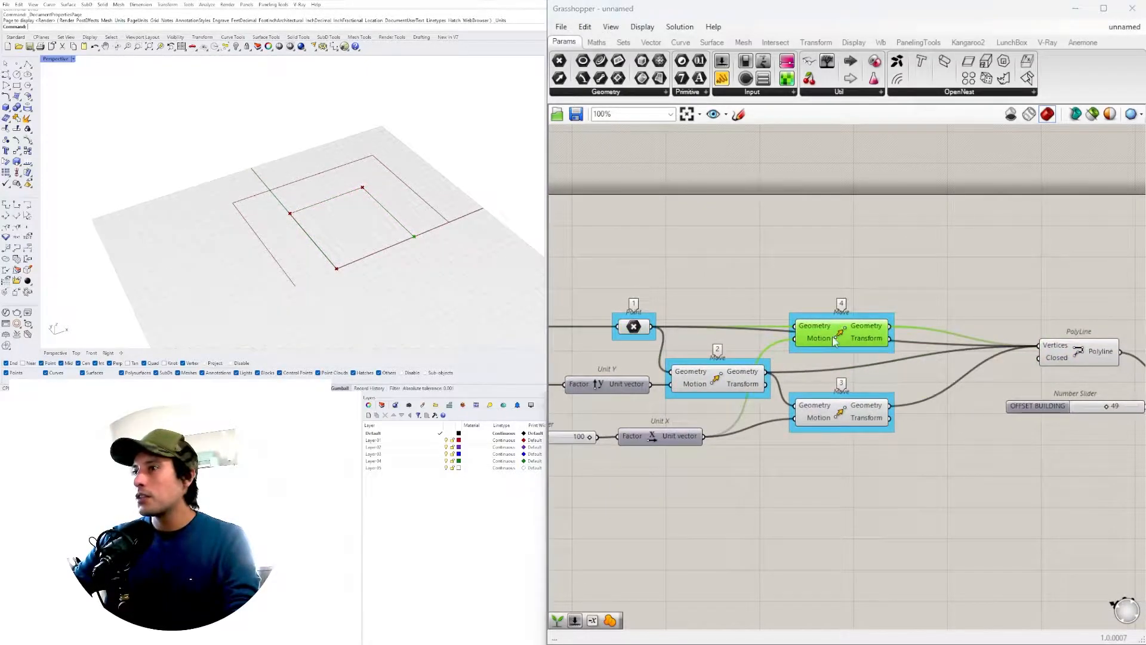
# Step: Move Offset Curve and the OFFSET BUILDING slider together slightly lower and closer to PolyLine
pyautogui.moveTo(1128, 360); pyautogui.dragTo(846, 348, button='right')
pyautogui.click(945, 410)
pyautogui.moveTo(995, 475); pyautogui.dragTo(759, 367)
pyautogui.moveTo(942, 391); pyautogui.dragTo(919, 407)
pyautogui.click(899, 313)
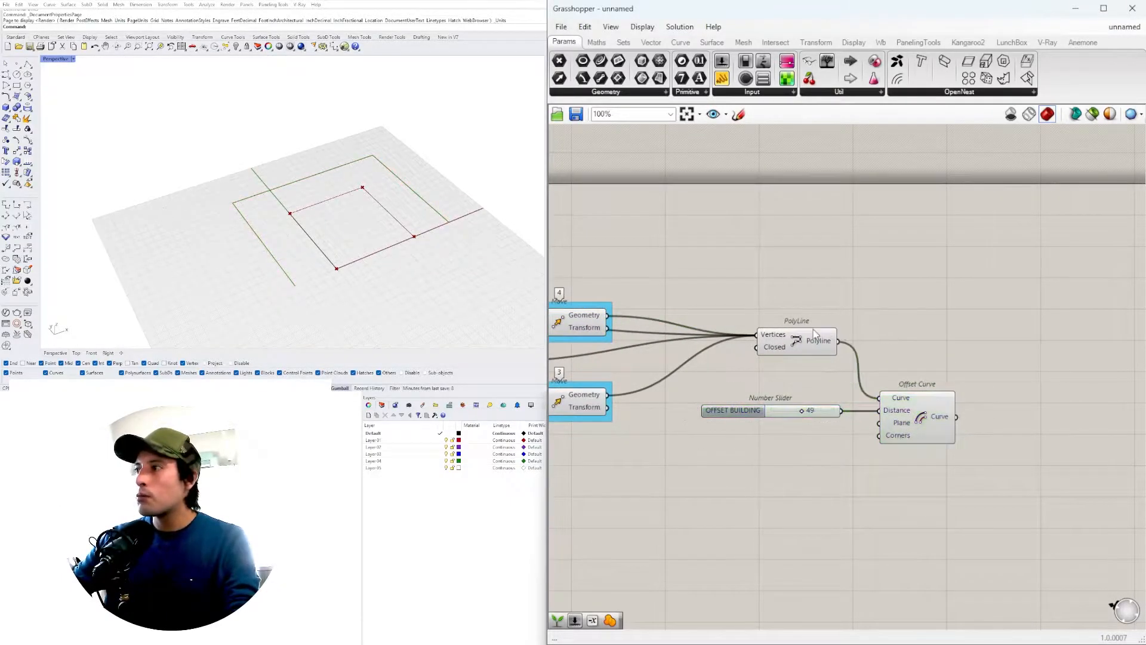
# Step: Add an End Points component beside Offset Curve and connect Offset Curve's output to its Curve input
pyautogui.click(819, 338)
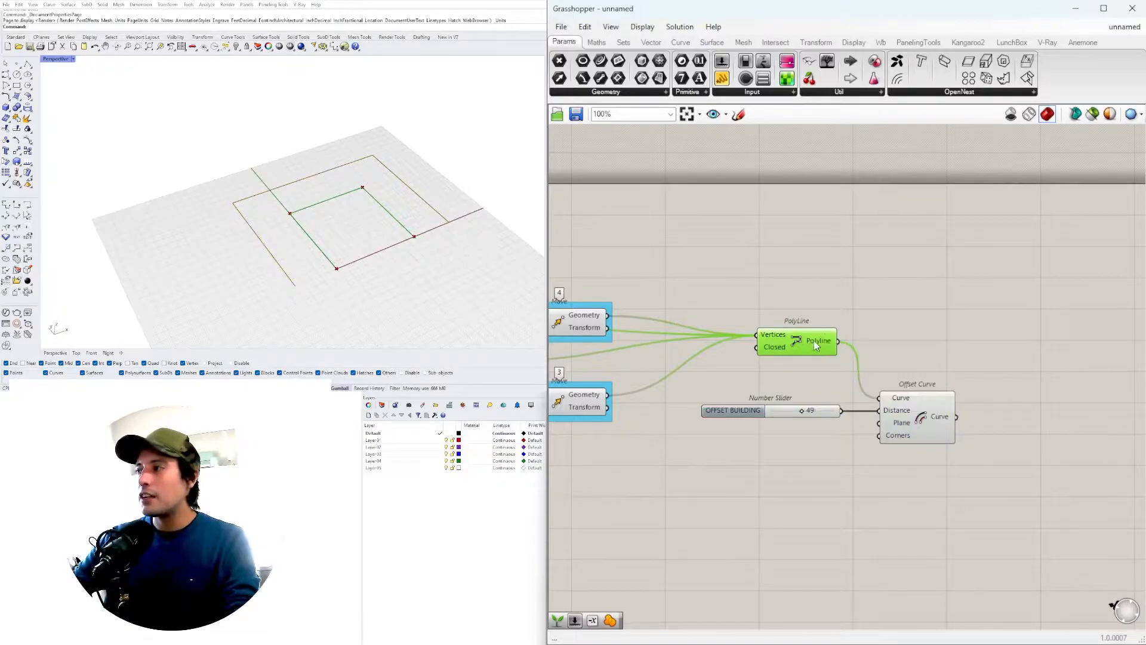
pyautogui.moveTo(771, 385); pyautogui.dragTo(858, 380, button='right')
pyautogui.click(1056, 318)
pyautogui.doubleClick(1059, 323)
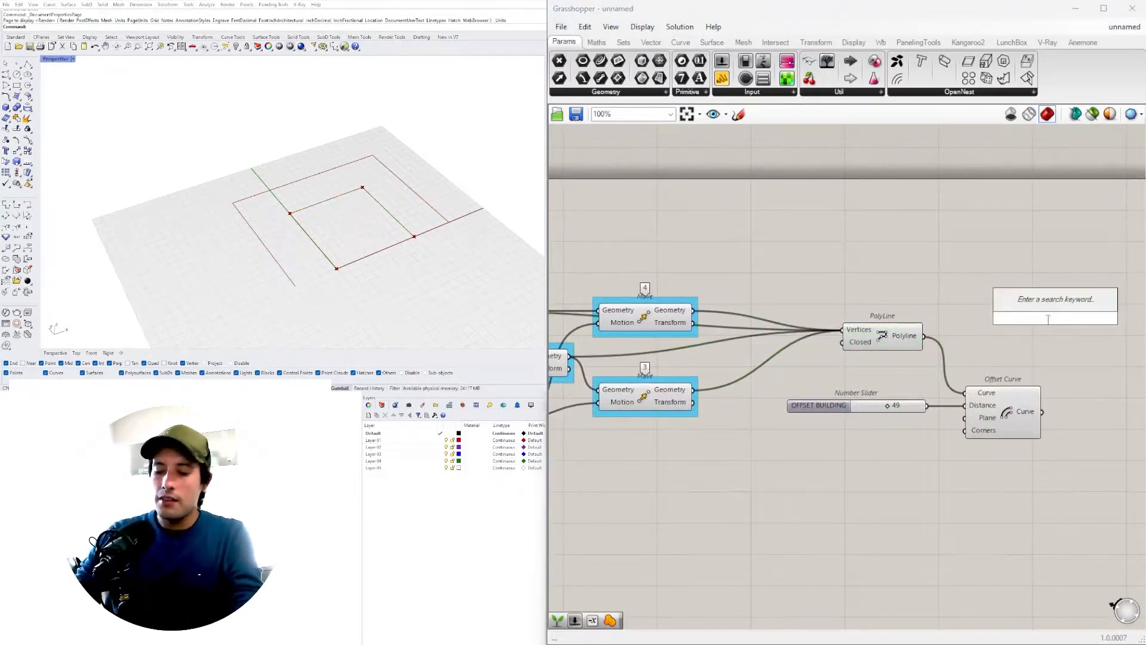
pyautogui.write('End')
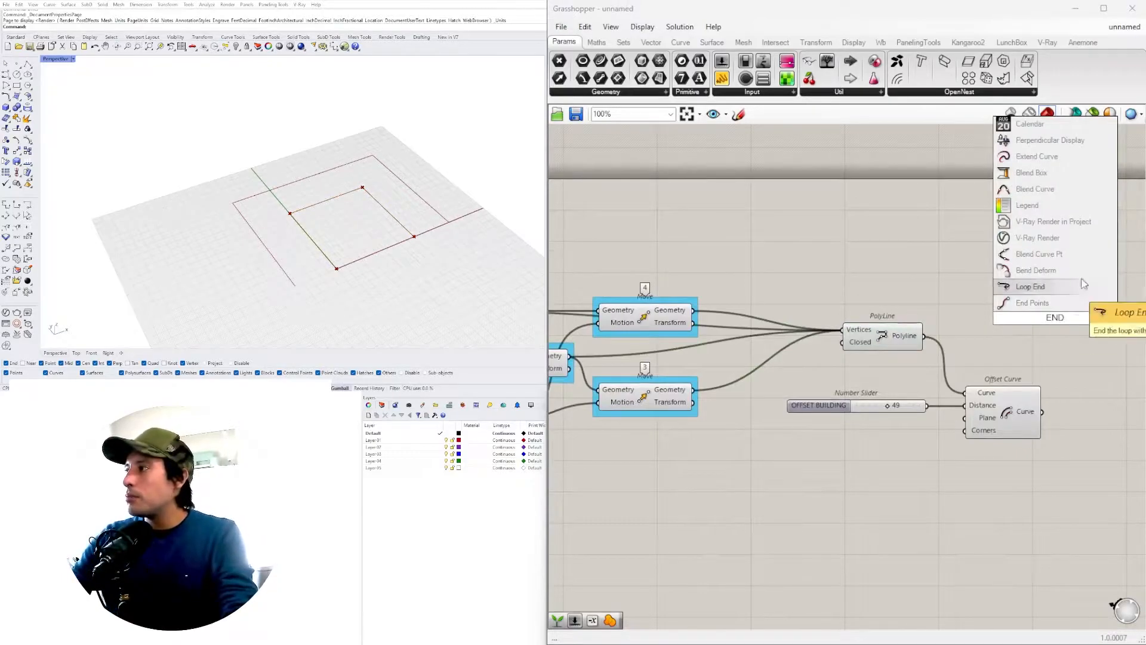
pyautogui.click(1050, 292)
pyautogui.moveTo(1049, 339); pyautogui.dragTo(942, 325, button='right')
pyautogui.moveTo(949, 313); pyautogui.dragTo(993, 403)
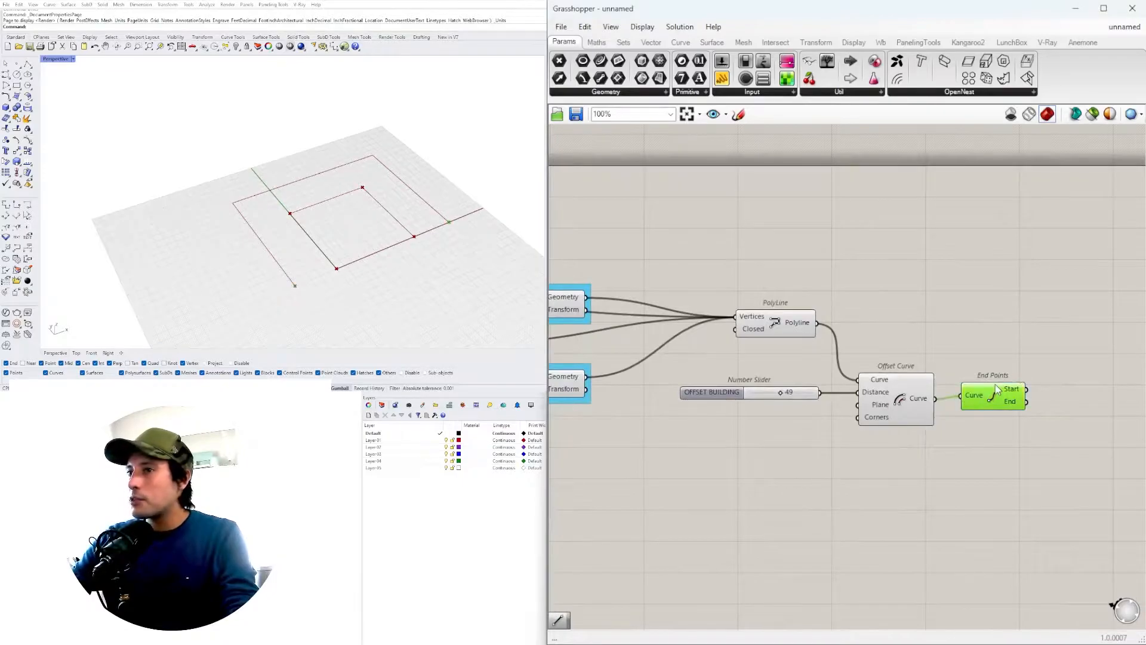
# Step: Add a Line component to the canvas near End Points
pyautogui.scroll(-4, 934, 377)
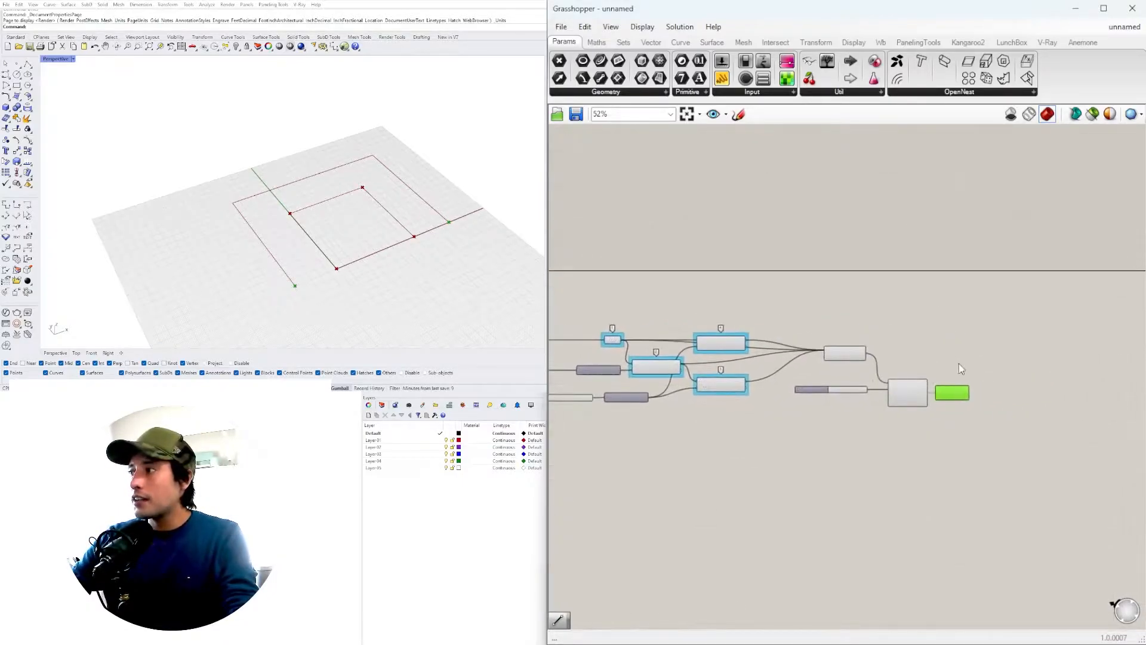
pyautogui.doubleClick(1045, 327)
pyautogui.write('Li')
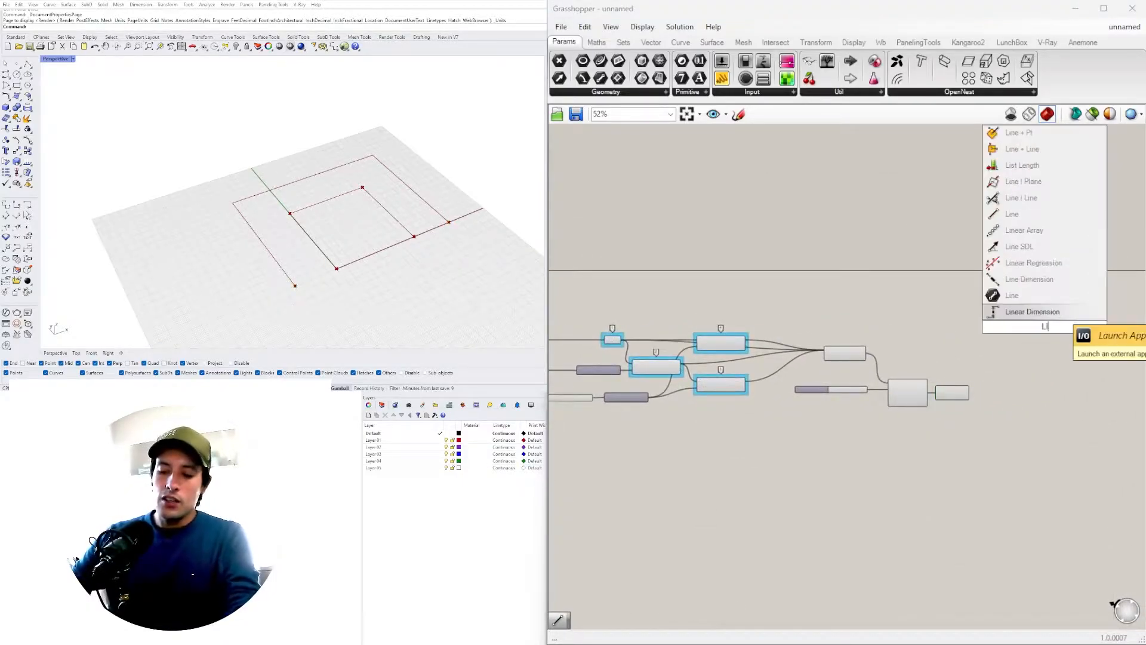
pyautogui.write('ne')
pyautogui.press('Return')
pyautogui.scroll(4, 1057, 324)
pyautogui.moveTo(1056, 324); pyautogui.dragTo(984, 408)
pyautogui.scroll(-2, 954, 415)
# Step: Connect the point labelled 1 to the Line component's Start Point input
pyautogui.moveTo(955, 416); pyautogui.dragTo(1134, 428, button='right')
pyautogui.scroll(2, 826, 397)
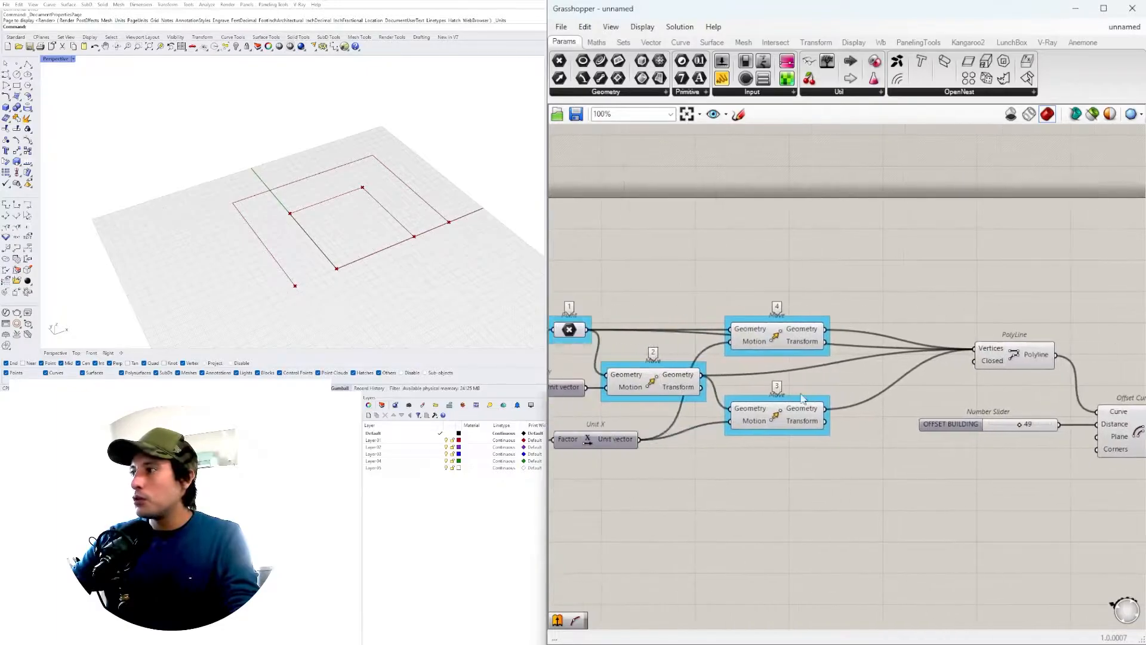
pyautogui.click(571, 336)
pyautogui.moveTo(592, 331); pyautogui.dragTo(714, 325)
pyautogui.scroll(-3, 776, 358)
pyautogui.scroll(6, 882, 383)
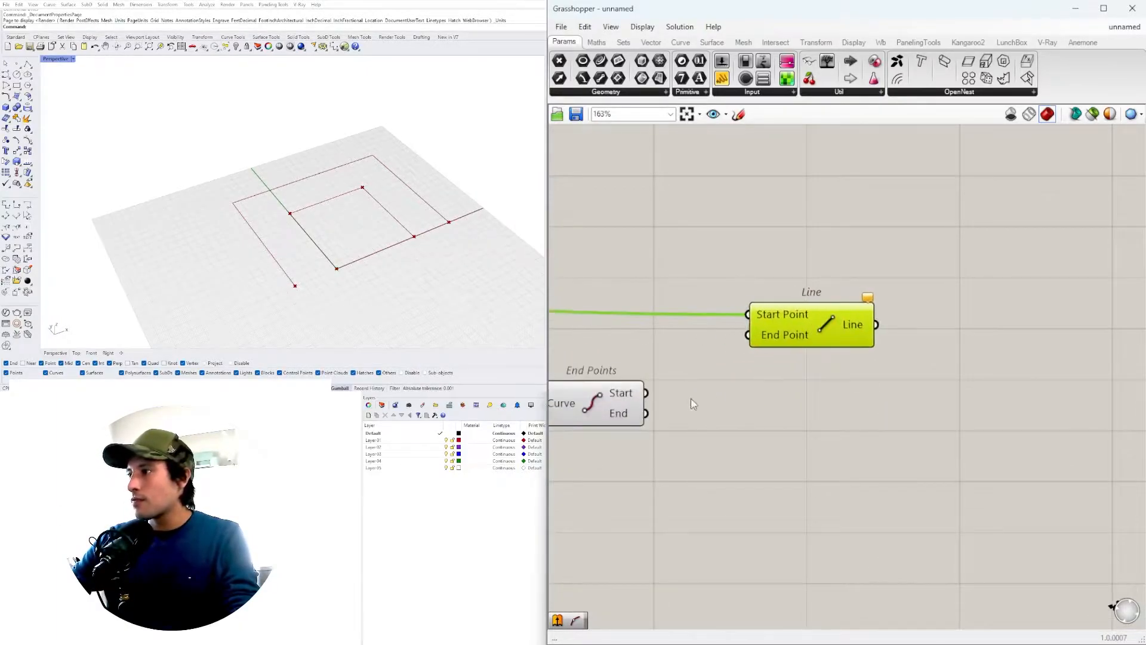
# Step: Connect End Points' Start output to the Line component's End Point input
pyautogui.moveTo(709, 392); pyautogui.dragTo(877, 388, button='right')
pyautogui.click(770, 399)
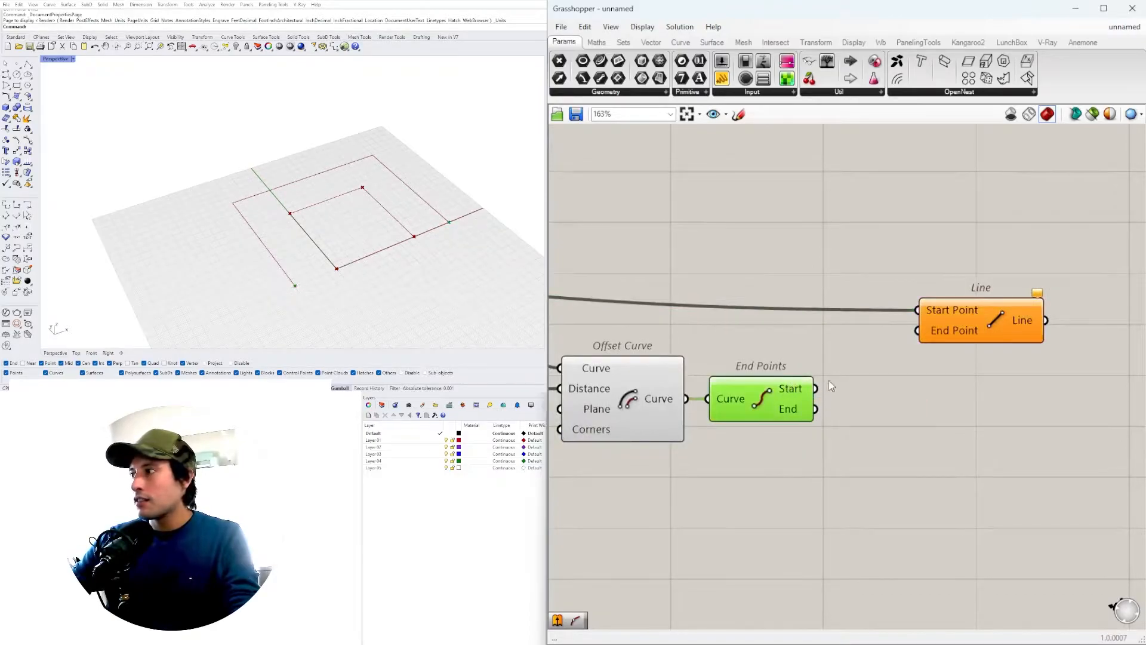
pyautogui.moveTo(817, 409); pyautogui.dragTo(892, 392)
pyautogui.click(455, 265)
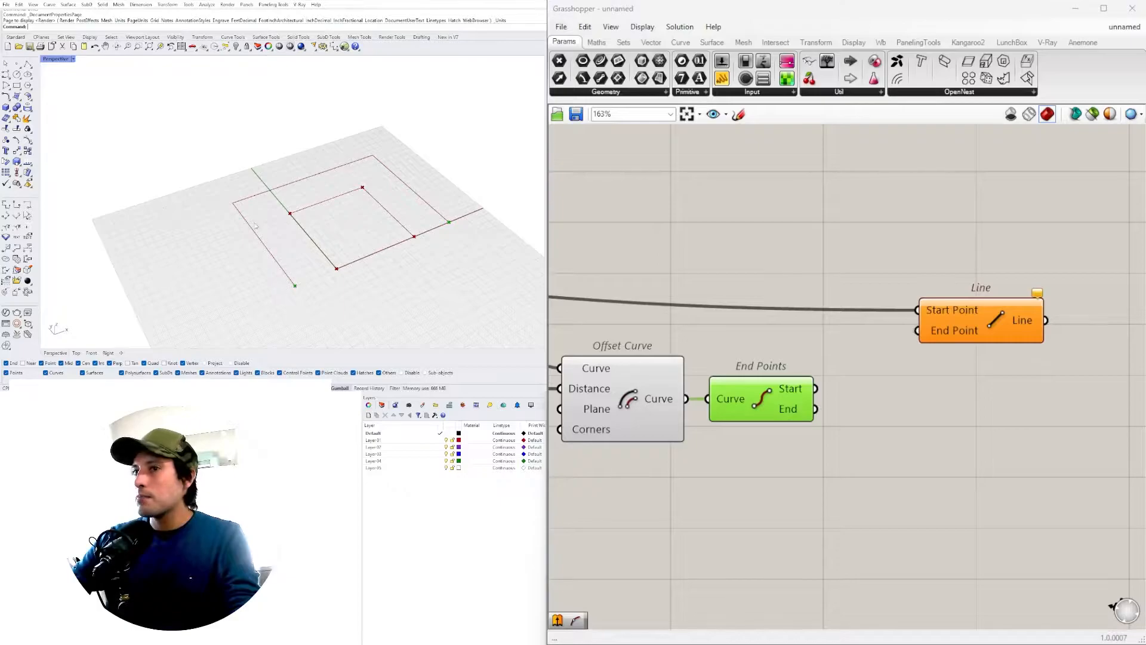
pyautogui.moveTo(815, 389); pyautogui.dragTo(964, 362)
# Step: Duplicate the Line component below the first and connect End Points' End output to the copy's End Point input
pyautogui.scroll(-3, 879, 322)
pyautogui.scroll(2, 896, 356)
pyautogui.moveTo(788, 447); pyautogui.dragTo(898, 385)
pyautogui.keyDown('shift'); pyautogui.moveTo(779, 443); pyautogui.dragTo(936, 356); pyautogui.keyUp('shift')
# Step: Connect the Geometry output of the Move component labelled 4 to the lower Line's Start Point input
pyautogui.moveTo(736, 423); pyautogui.dragTo(864, 413, button='right')
pyautogui.scroll(5, 773, 350)
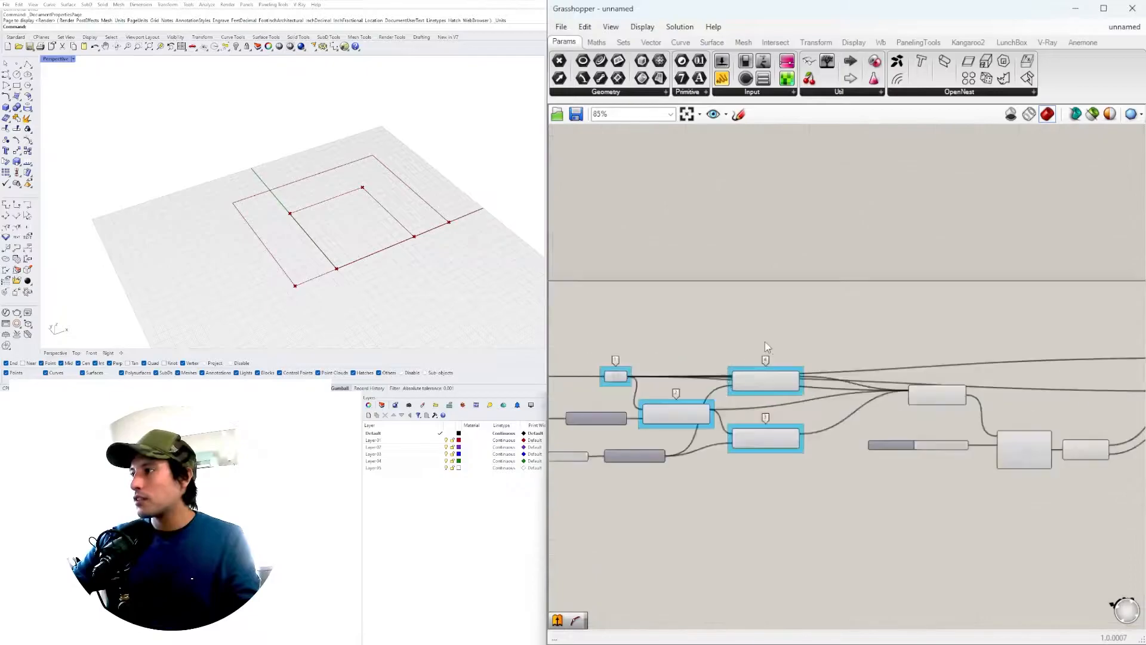
pyautogui.moveTo(772, 351); pyautogui.dragTo(875, 350, button='right')
pyautogui.click(867, 388)
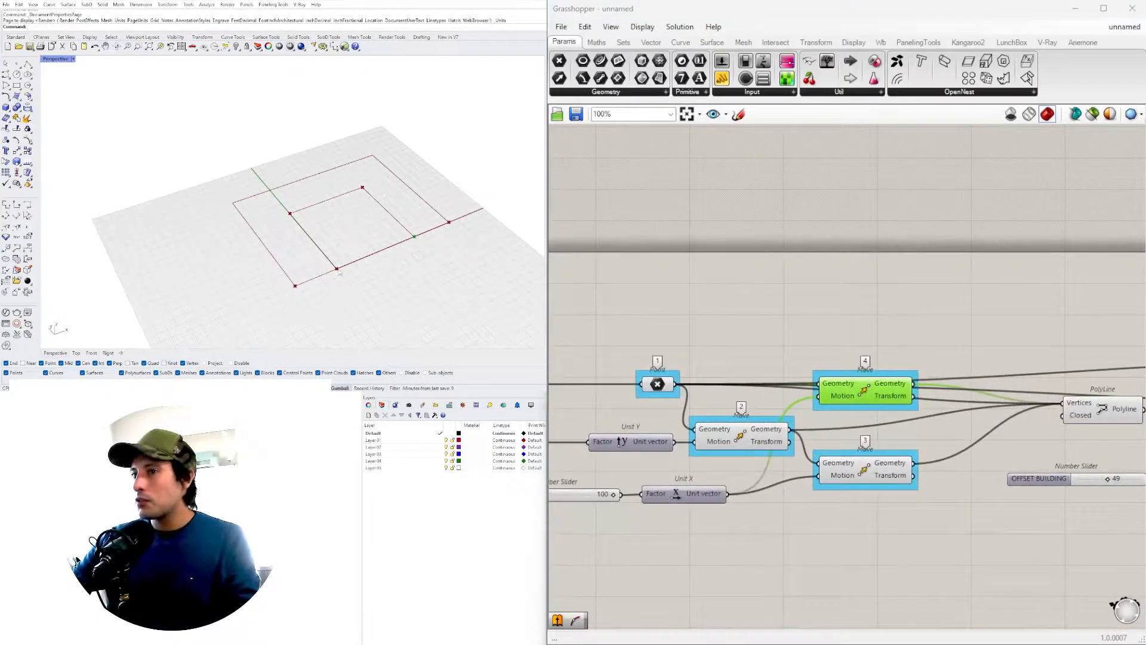
pyautogui.scroll(-8, 920, 399)
pyautogui.moveTo(914, 383); pyautogui.dragTo(973, 447)
pyautogui.scroll(5, 1044, 397)
pyautogui.scroll(7, 1122, 392)
pyautogui.scroll(-3, 913, 422)
pyautogui.scroll(3, 931, 464)
pyautogui.moveTo(986, 442); pyautogui.dragTo(830, 440, button='right')
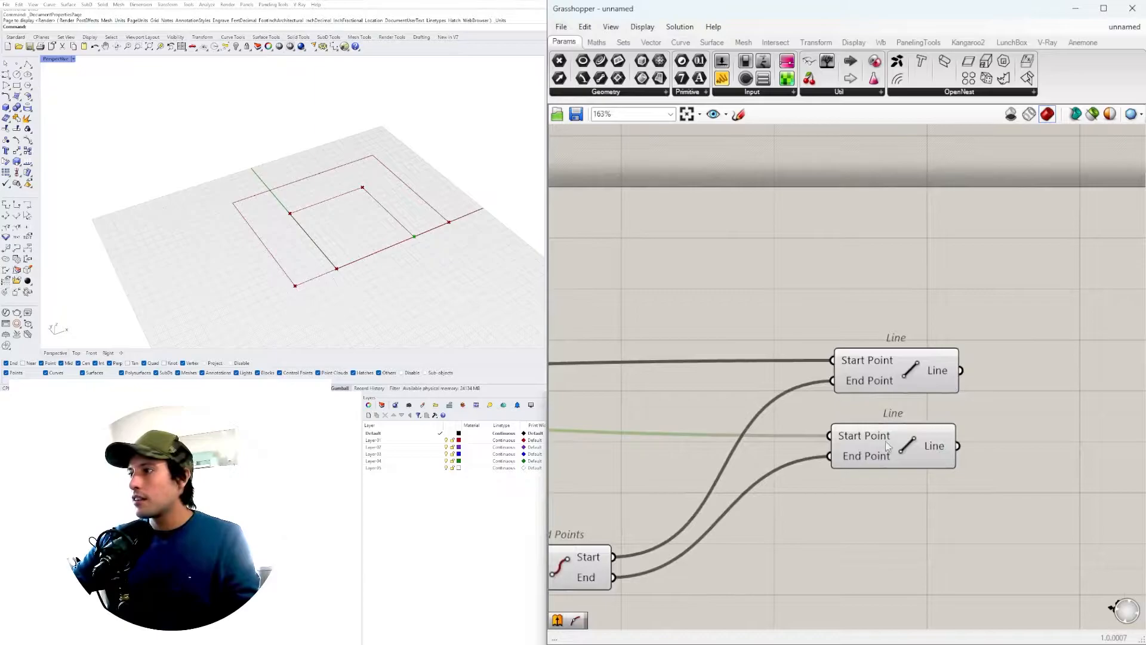
# Step: Select both Line components and move them slightly lower and closer to End Points
pyautogui.click(882, 454)
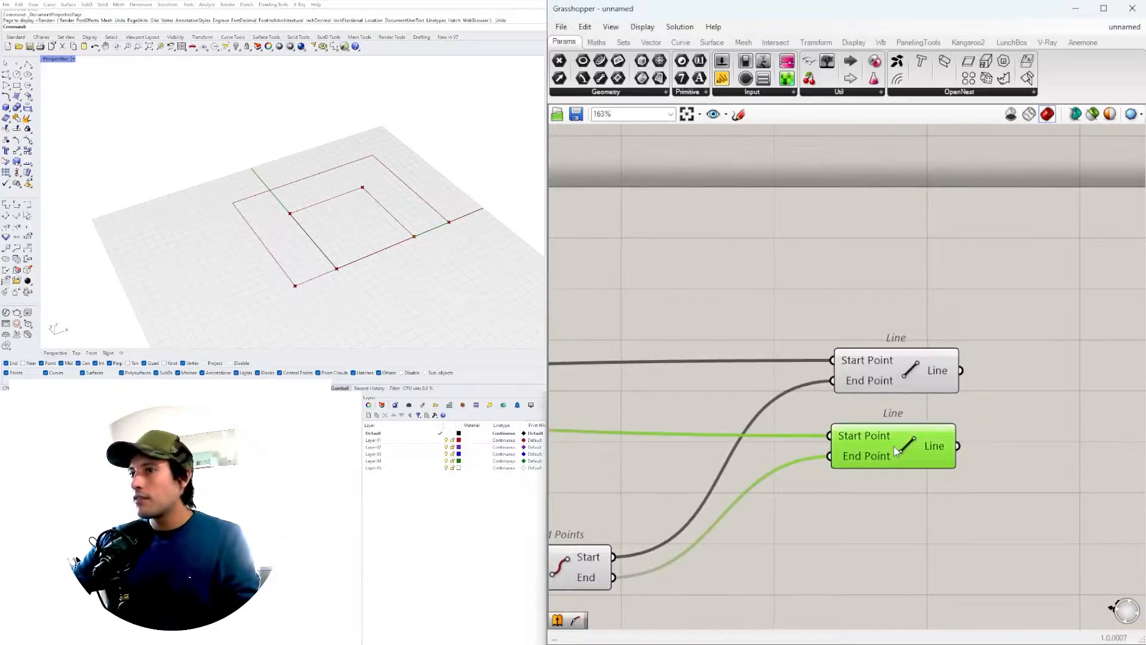
pyautogui.keyDown('shift'); pyautogui.click(891, 373); pyautogui.keyUp('shift')
pyautogui.scroll(-3, 949, 412)
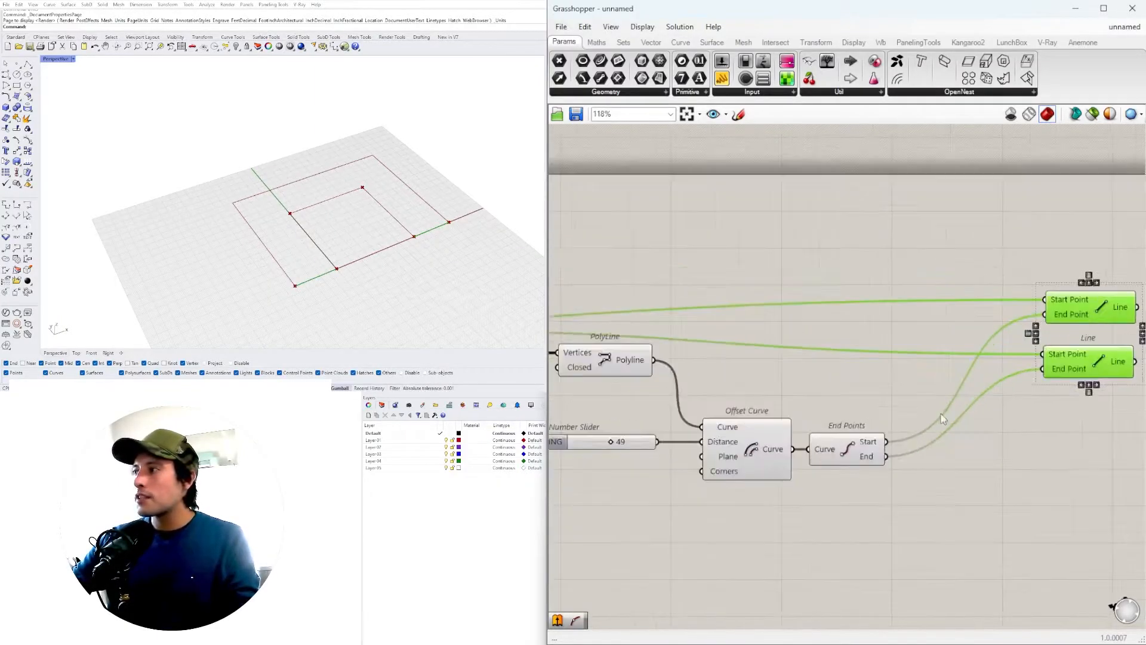
pyautogui.moveTo(947, 407); pyautogui.dragTo(862, 422, button='right')
pyautogui.click(884, 412)
pyautogui.moveTo(991, 377); pyautogui.dragTo(991, 368)
pyautogui.moveTo(1028, 427); pyautogui.dragTo(998, 299)
pyautogui.moveTo(1000, 320); pyautogui.dragTo(932, 360)
# Step: Add a Join Curves component beyond the two Line components
pyautogui.doubleClick(1007, 295)
pyautogui.write('JOIN CUR')
pyautogui.click(995, 285)
# Step: Connect both Line outputs to the Curves input of Join Curves
pyautogui.moveTo(968, 327); pyautogui.dragTo(846, 333, button='right')
pyautogui.moveTo(887, 303); pyautogui.dragTo(983, 297)
pyautogui.click(826, 363)
pyautogui.keyDown('shift'); pyautogui.moveTo(859, 410); pyautogui.dragTo(1020, 296); pyautogui.keyUp('shift')
pyautogui.scroll(-4, 806, 342)
pyautogui.scroll(3, 985, 355)
# Step: Add the Offset Curve and PolyLine outputs to the Curves input of Join Curves
pyautogui.moveTo(714, 361); pyautogui.dragTo(860, 357, button='right')
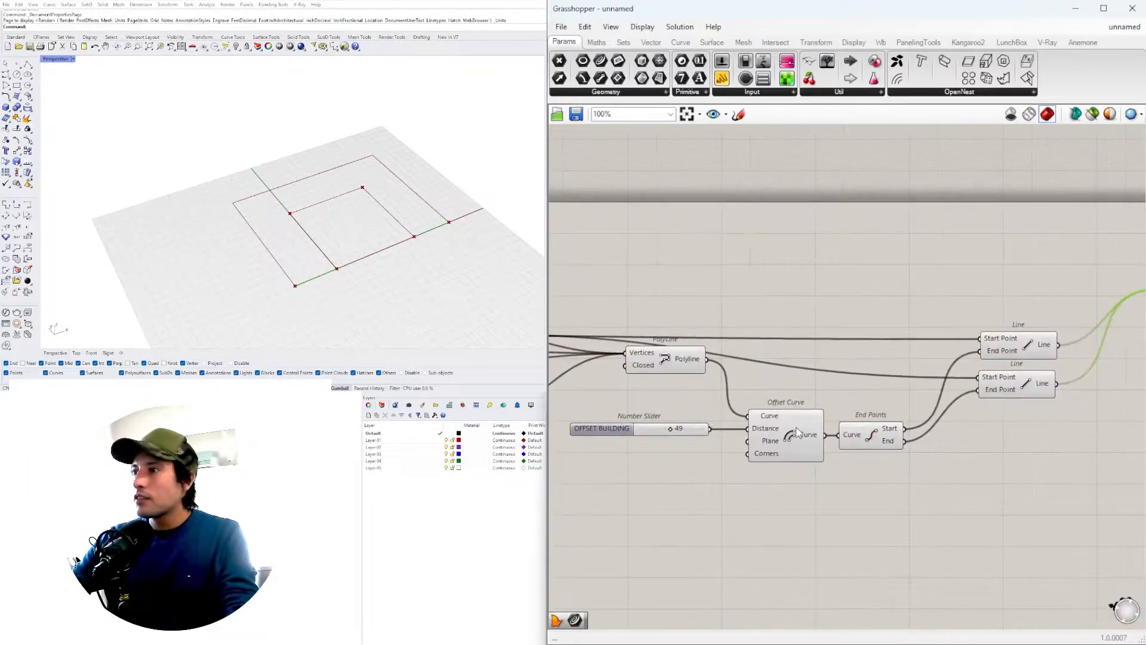
pyautogui.click(795, 424)
pyautogui.moveTo(796, 424); pyautogui.dragTo(698, 429, button='right')
pyautogui.keyDown('shift'); pyautogui.moveTo(726, 439); pyautogui.dragTo(1051, 293); pyautogui.keyUp('shift')
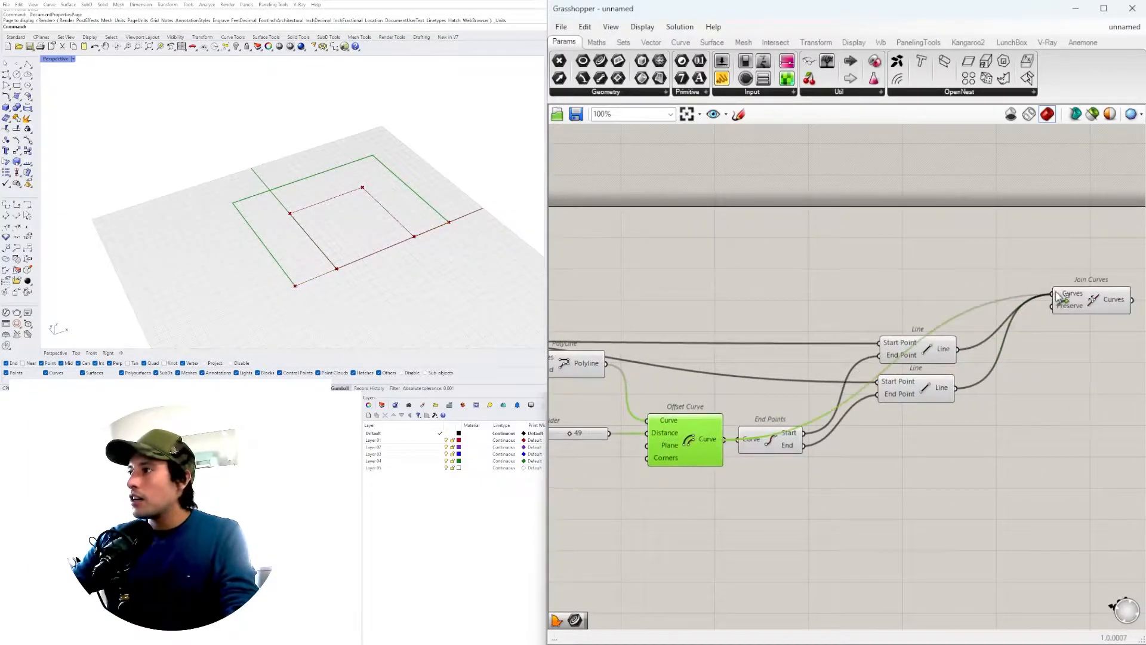
pyautogui.moveTo(658, 381); pyautogui.dragTo(748, 380, button='right')
pyautogui.keyDown('shift'); pyautogui.moveTo(695, 363); pyautogui.dragTo(1141, 292); pyautogui.keyUp('shift')
pyautogui.moveTo(990, 321); pyautogui.dragTo(751, 353, button='right')
pyautogui.scroll(2, 848, 334)
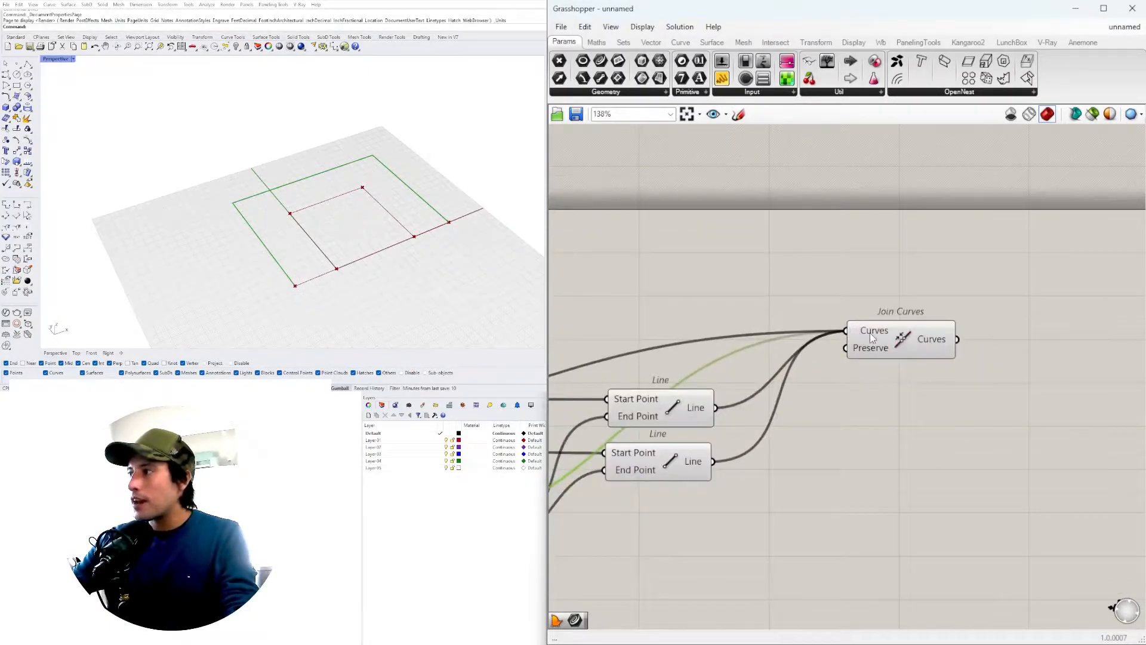
# Step: Move Join Curves slightly farther away from the two Line components
pyautogui.click(869, 333)
pyautogui.scroll(-6, 872, 333)
pyautogui.moveTo(810, 426); pyautogui.dragTo(814, 389)
pyautogui.click(818, 352)
pyautogui.moveTo(890, 350); pyautogui.dragTo(910, 357)
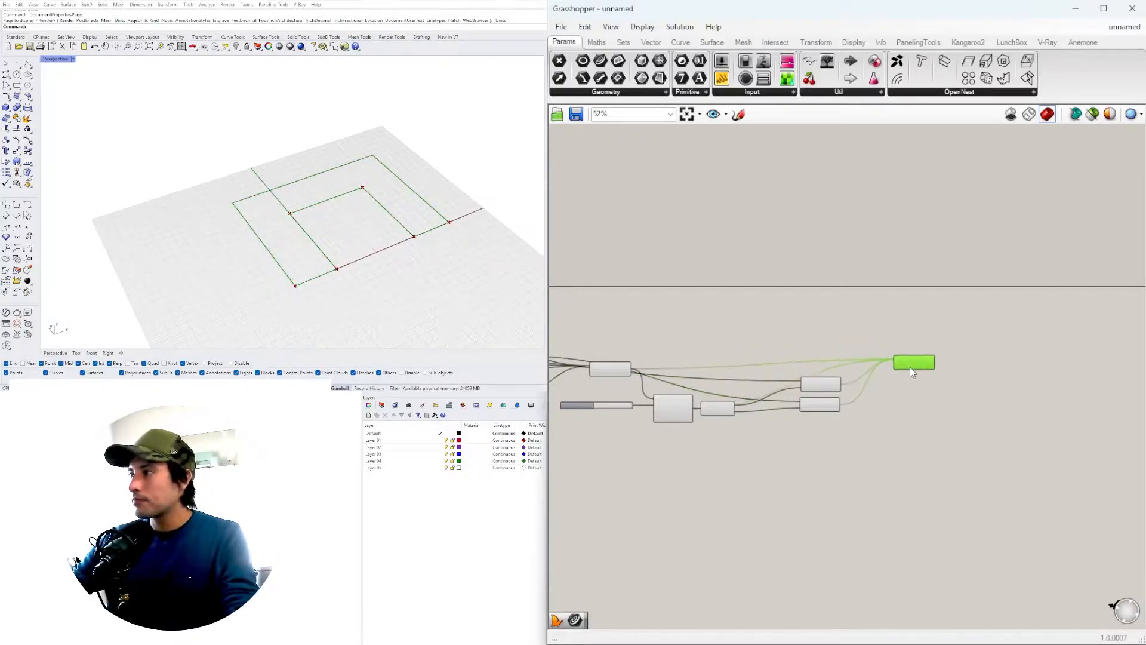
pyautogui.click(900, 371)
# Step: Flatten the Curves input of Join Curves and inspect its Curves output
pyautogui.scroll(8, 898, 360)
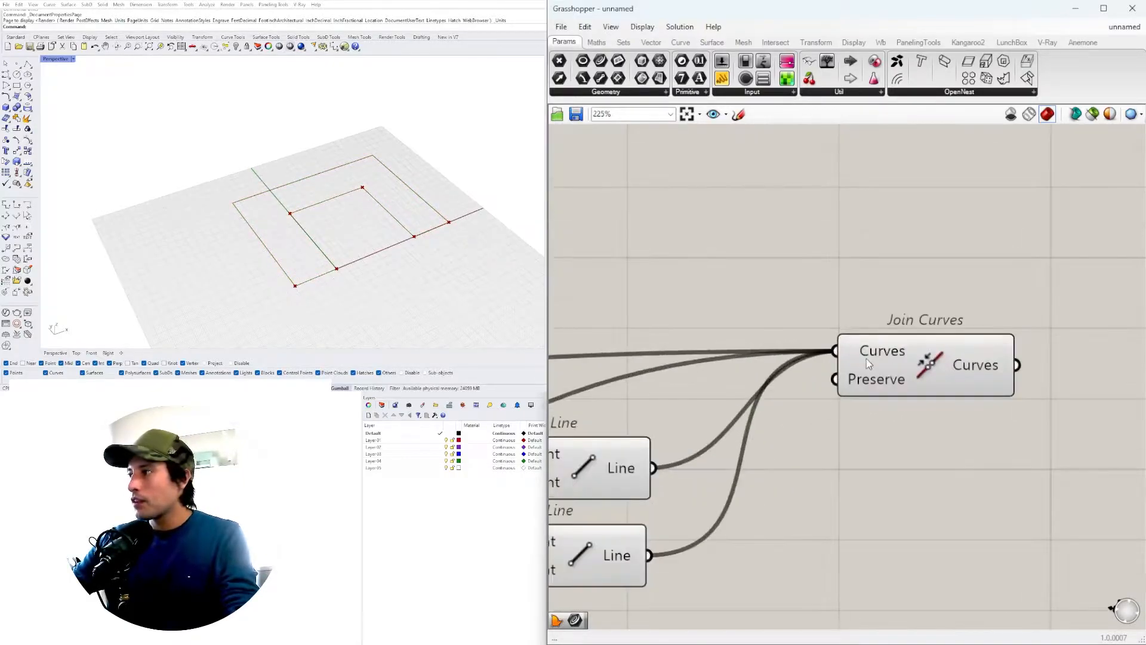
pyautogui.click(981, 374)
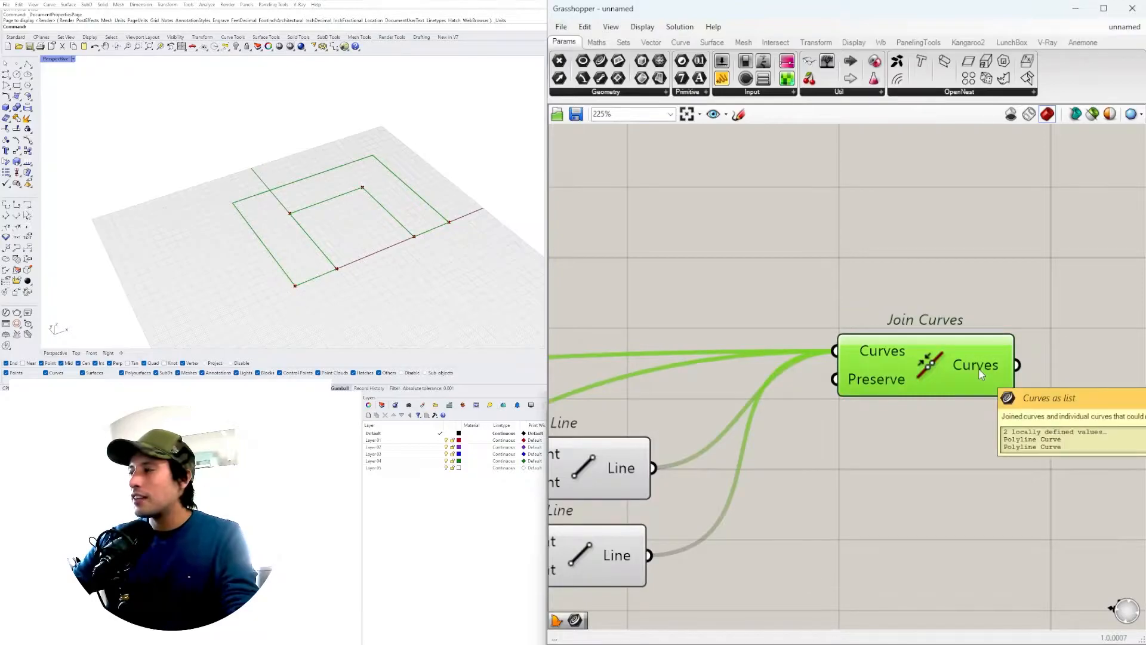
pyautogui.click(402, 276)
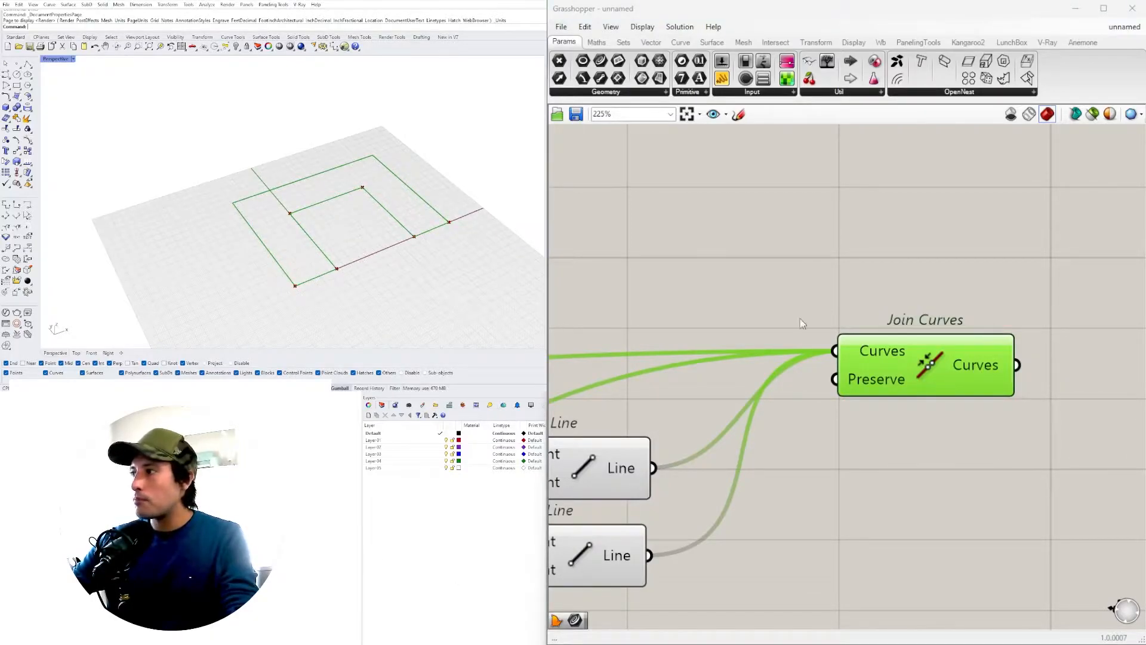
pyautogui.rightClick(875, 353)
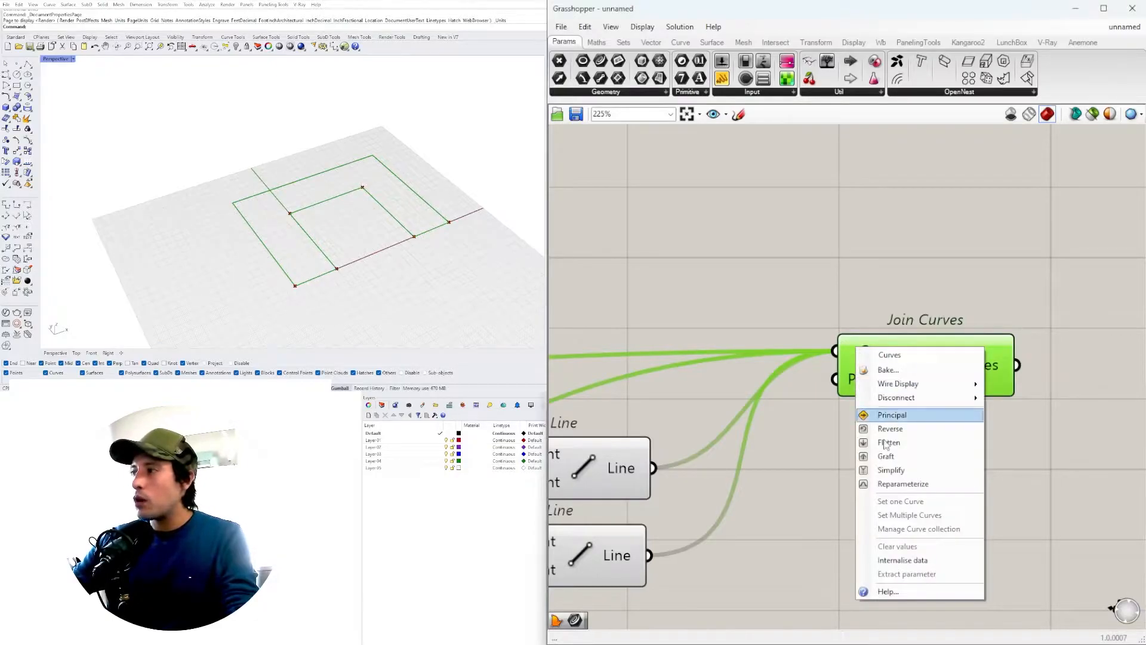
pyautogui.click(896, 442)
pyautogui.moveTo(884, 369); pyautogui.dragTo(904, 368)
pyautogui.click(892, 304)
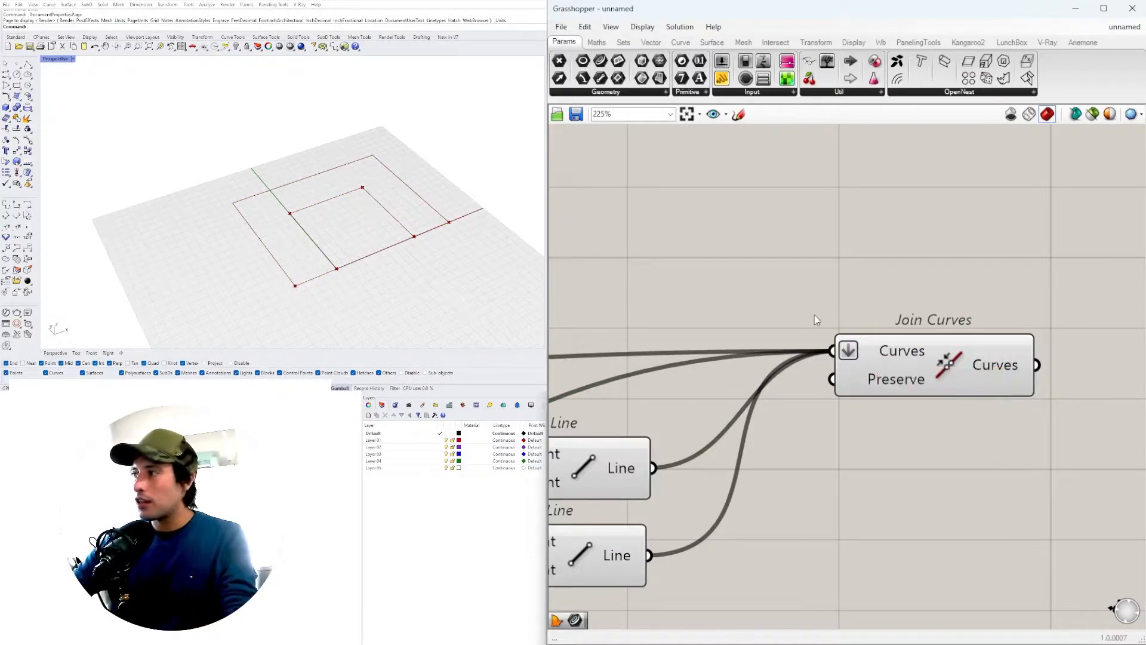
pyautogui.moveTo(921, 286); pyautogui.dragTo(810, 291, button='right')
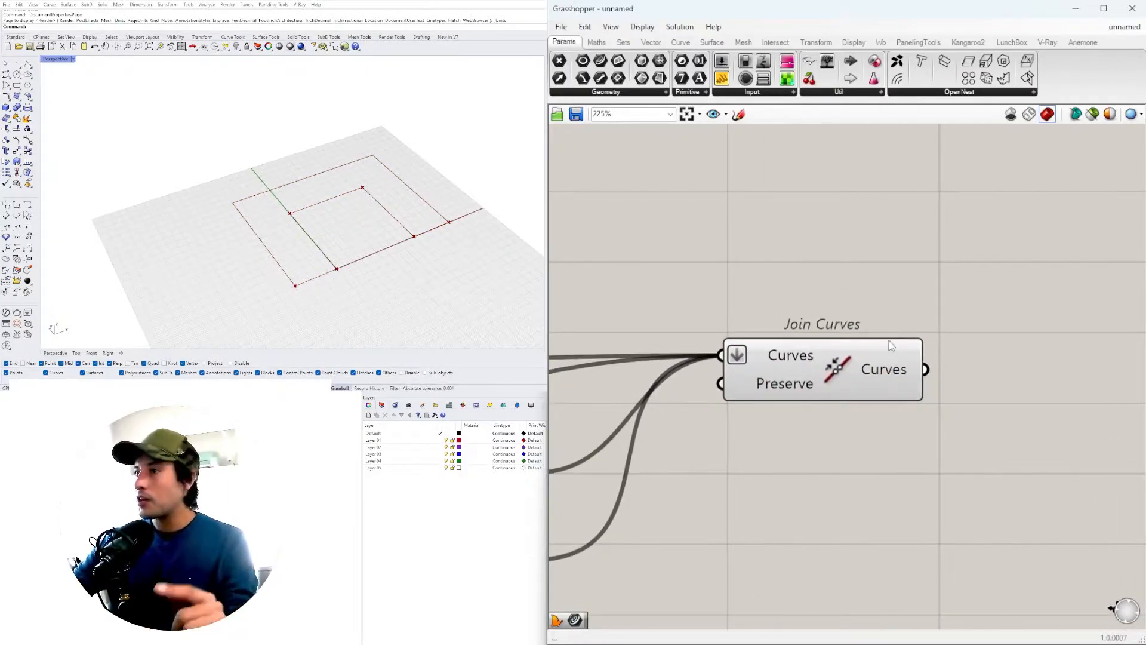
pyautogui.moveTo(886, 377)
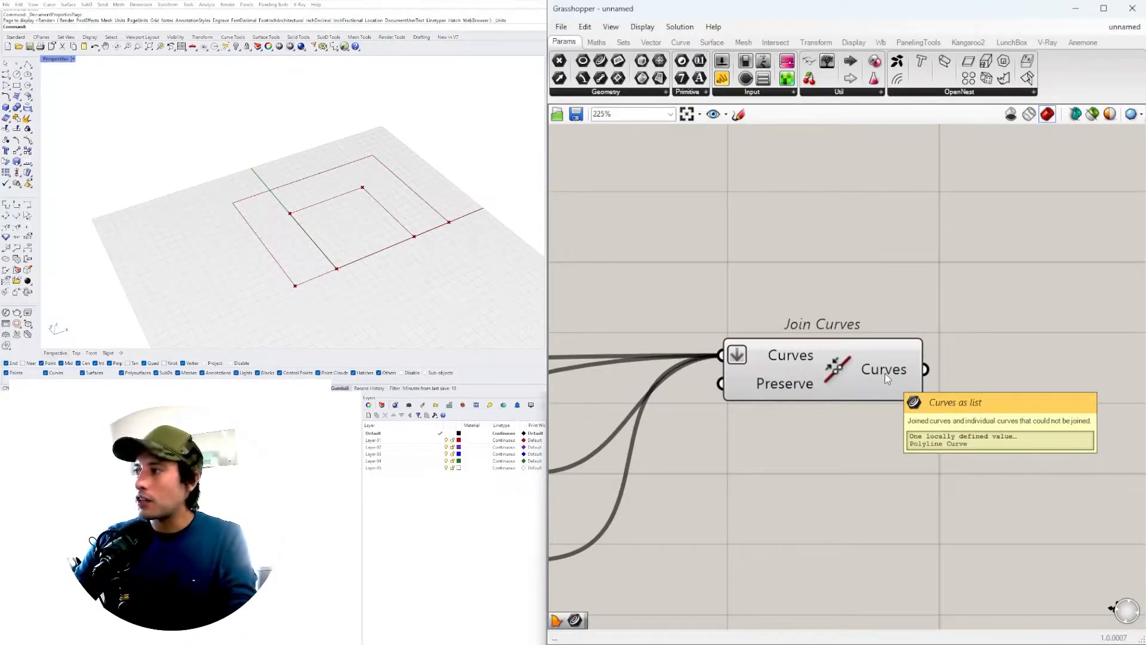
# Step: Hide the viewport preview of the PolyLine, Offset Curve, End Points and both Line components
pyautogui.scroll(-7, 885, 374)
pyautogui.moveTo(805, 369); pyautogui.dragTo(712, 349)
pyautogui.middleClick(775, 326)
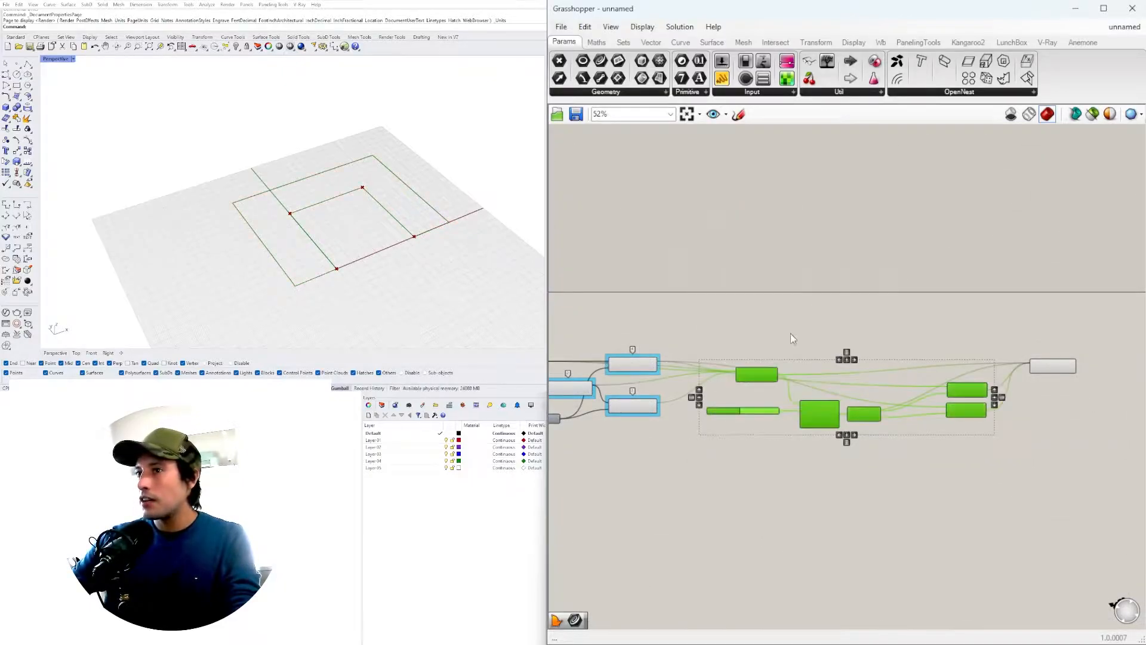
# Step: Hide the viewport preview of point 1, the unit vectors and the three Move components
pyautogui.moveTo(799, 326); pyautogui.dragTo(1036, 301, button='right')
pyautogui.moveTo(978, 463); pyautogui.dragTo(718, 309)
pyautogui.middleClick(742, 307)
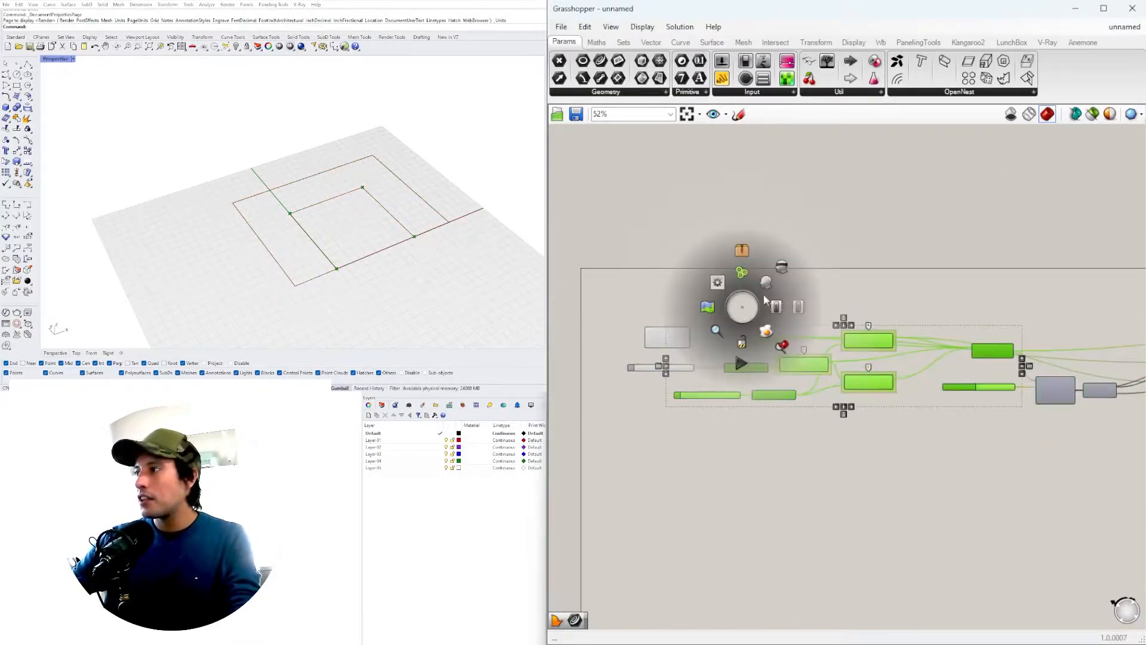
pyautogui.click(781, 268)
pyautogui.moveTo(1063, 433); pyautogui.dragTo(986, 413, button='right')
pyautogui.click(835, 461)
pyautogui.scroll(4, 836, 461)
pyautogui.scroll(-4, 986, 413)
pyautogui.scroll(-2, 986, 413)
# Step: Place the OFFSET BUILDING slider and the two unit-vector sliders each in their own group
pyautogui.click(1006, 375)
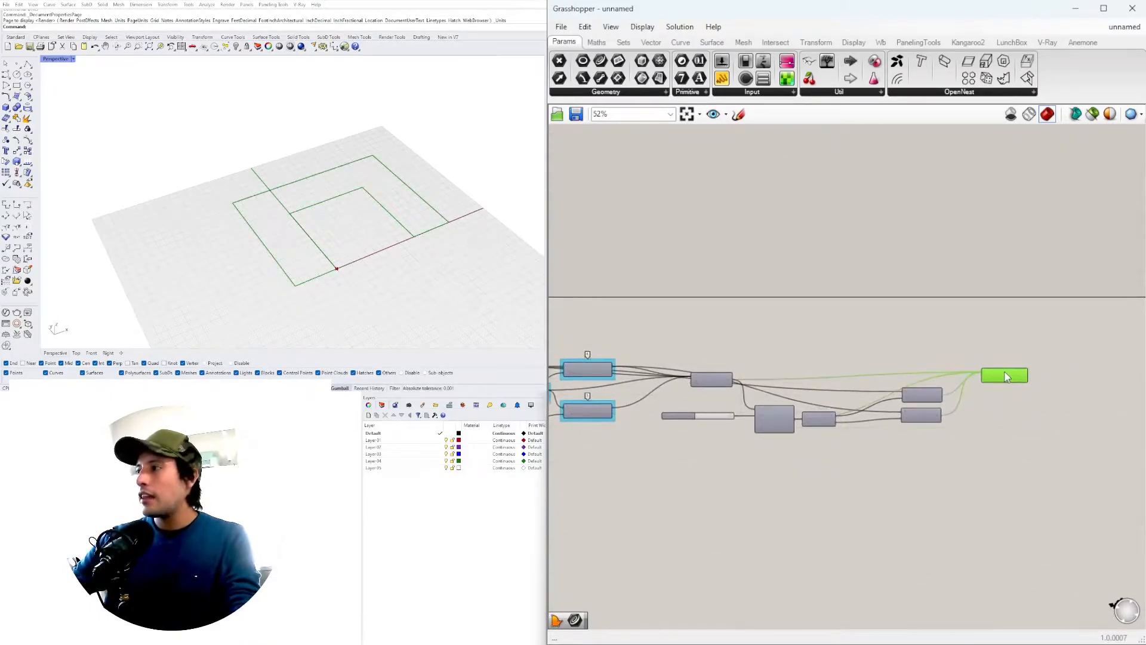
pyautogui.scroll(6, 672, 446)
pyautogui.click(693, 367)
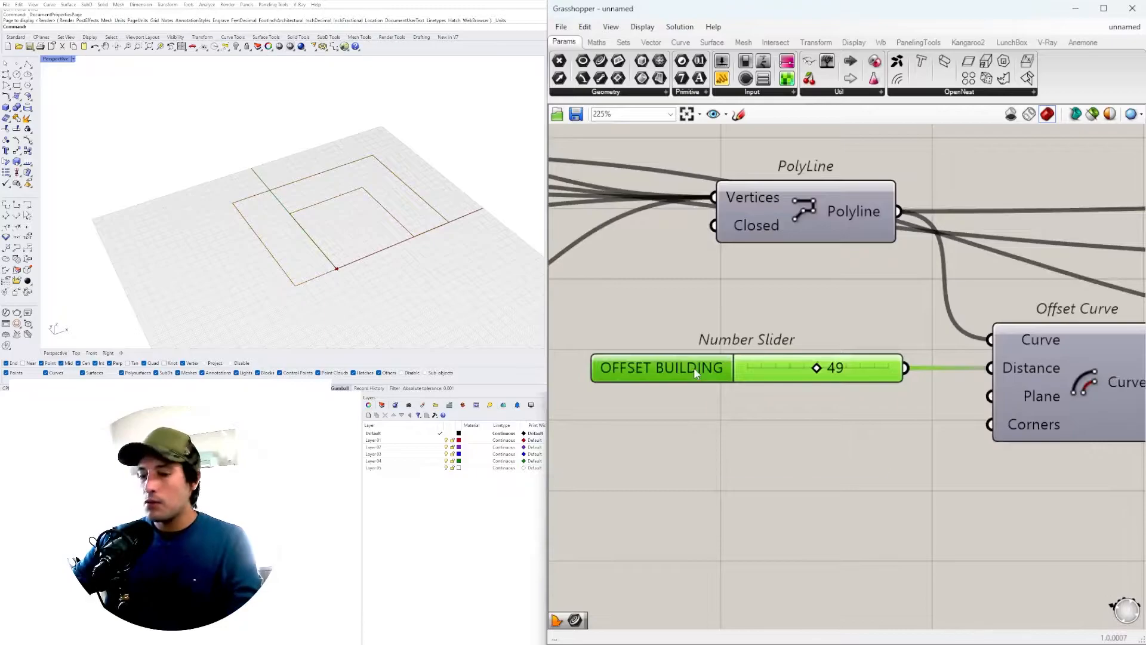
pyautogui.hotkey('ctrl', 'g')
pyautogui.scroll(-5, 776, 393)
pyautogui.moveTo(821, 421); pyautogui.dragTo(1137, 438, button='right')
pyautogui.scroll(-2, 859, 385)
pyautogui.moveTo(742, 406)
pyautogui.mouseDown(button='right')
pyautogui.moveTo(909, 403)
pyautogui.moveTo(736, 418)
pyautogui.mouseUp(button='right')
pyautogui.hotkey('ctrl', 'g')
pyautogui.click(582, 382)
pyautogui.hotkey('ctrl', 'g')
# Step: Review the whole definition from Construct Point to Join Curves together with the footprint in the Rhino viewport
pyautogui.moveTo(630, 458); pyautogui.dragTo(746, 448, button='right')
pyautogui.scroll(-2, 713, 405)
pyautogui.scroll(1, 681, 386)
pyautogui.click(686, 395)
pyautogui.scroll(3, 733, 383)
pyautogui.scroll(-4, 805, 340)
pyautogui.moveTo(884, 349); pyautogui.dragTo(692, 360, button='right')
pyautogui.scroll(5, 962, 385)
pyautogui.scroll(-3, 938, 403)
pyautogui.scroll(-4, 1003, 435)
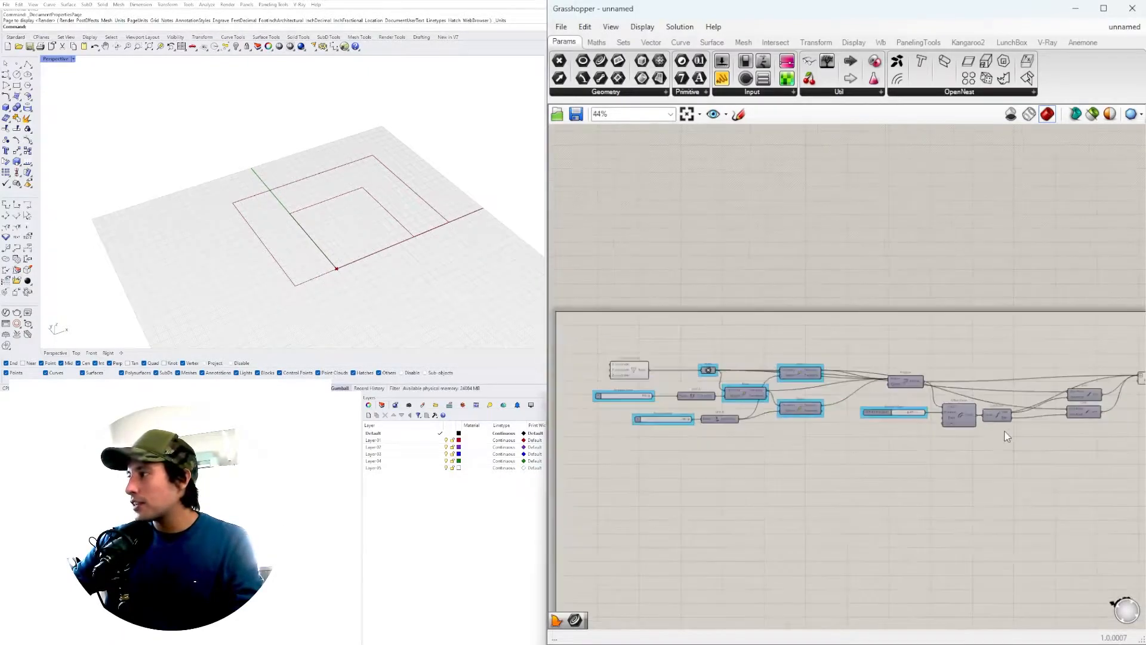
pyautogui.moveTo(1098, 454); pyautogui.dragTo(985, 456, button='right')
pyautogui.moveTo(1015, 454); pyautogui.dragTo(569, 324)
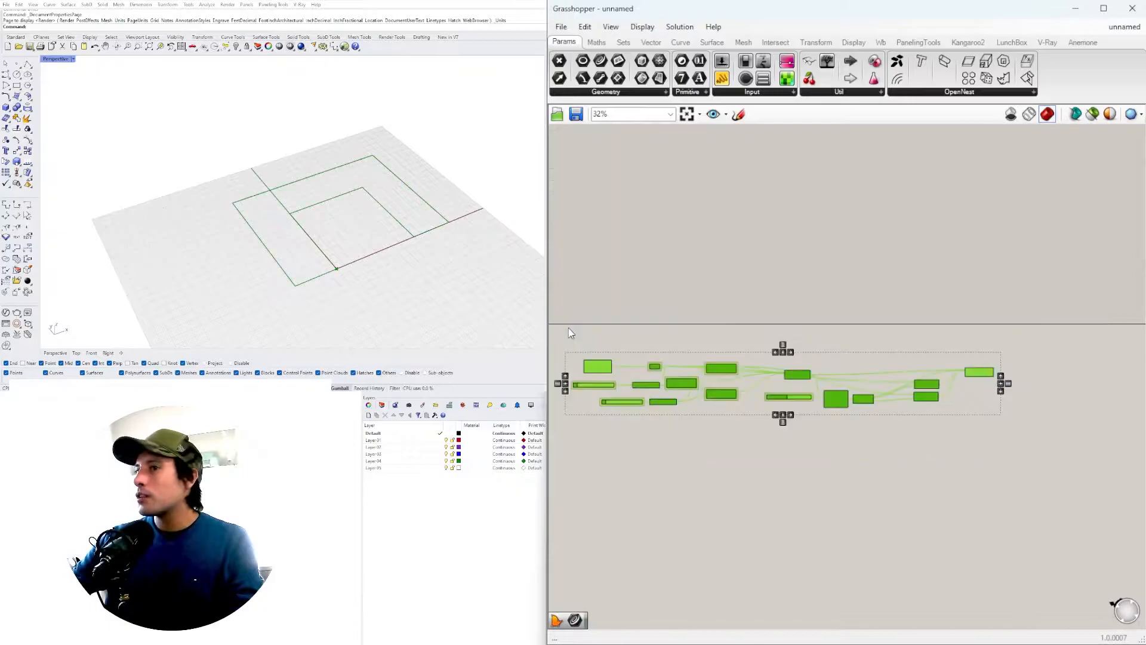
pyautogui.click(657, 304)
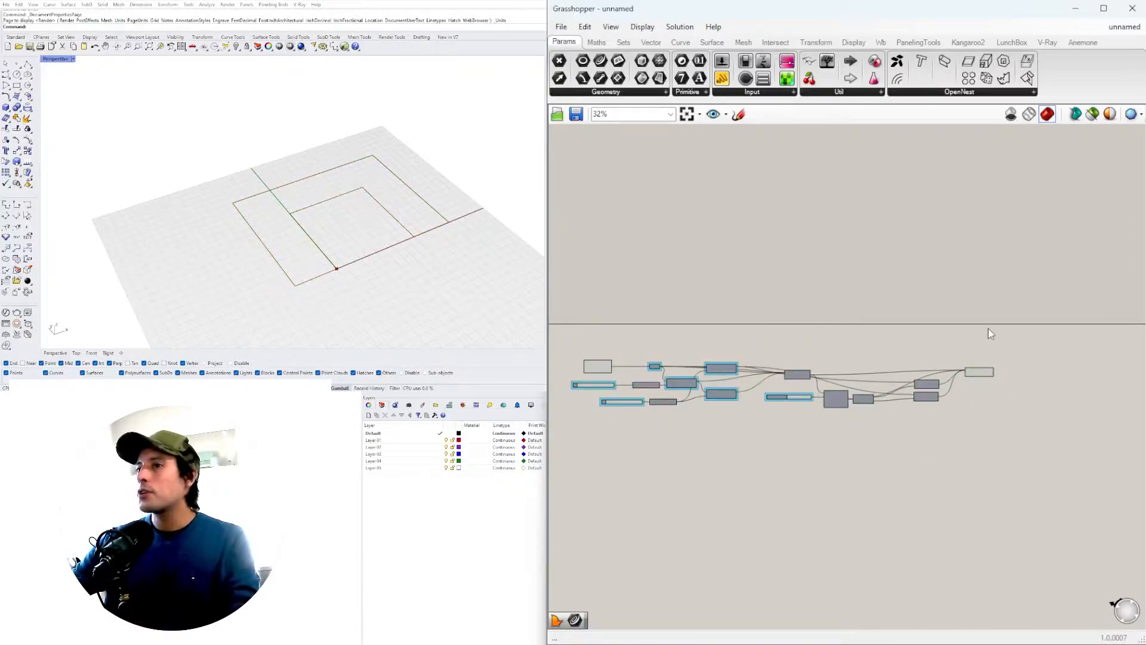
pyautogui.click(506, 558)
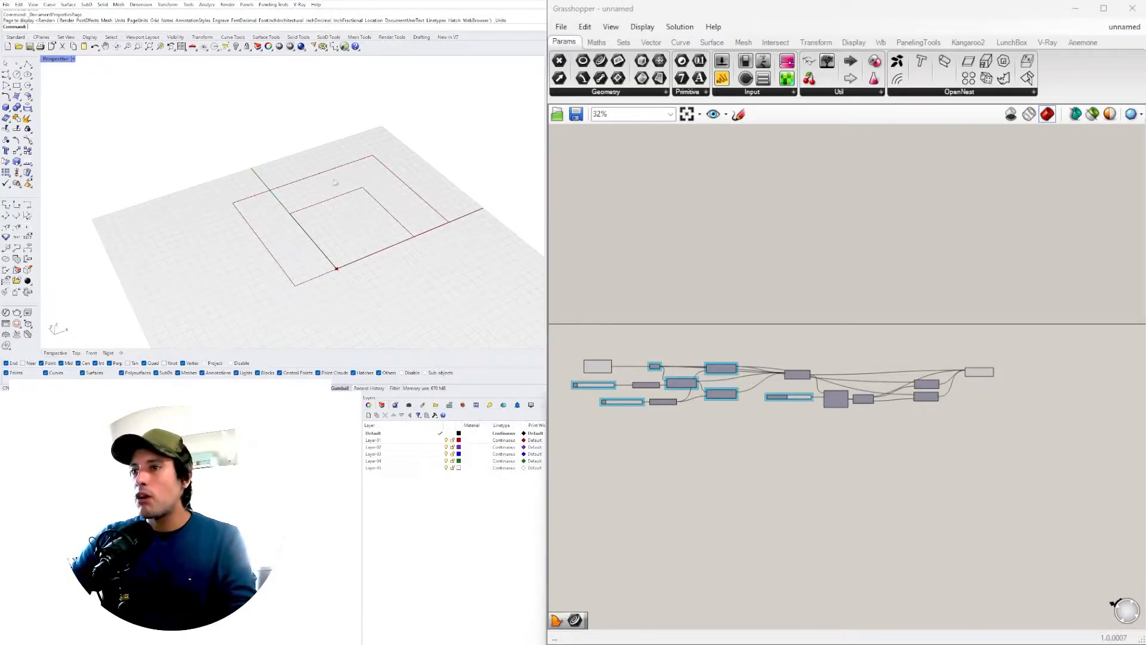
# Step: Group all components of the definition, from Construct Point through Join Curves
pyautogui.moveTo(1039, 488); pyautogui.dragTo(576, 341)
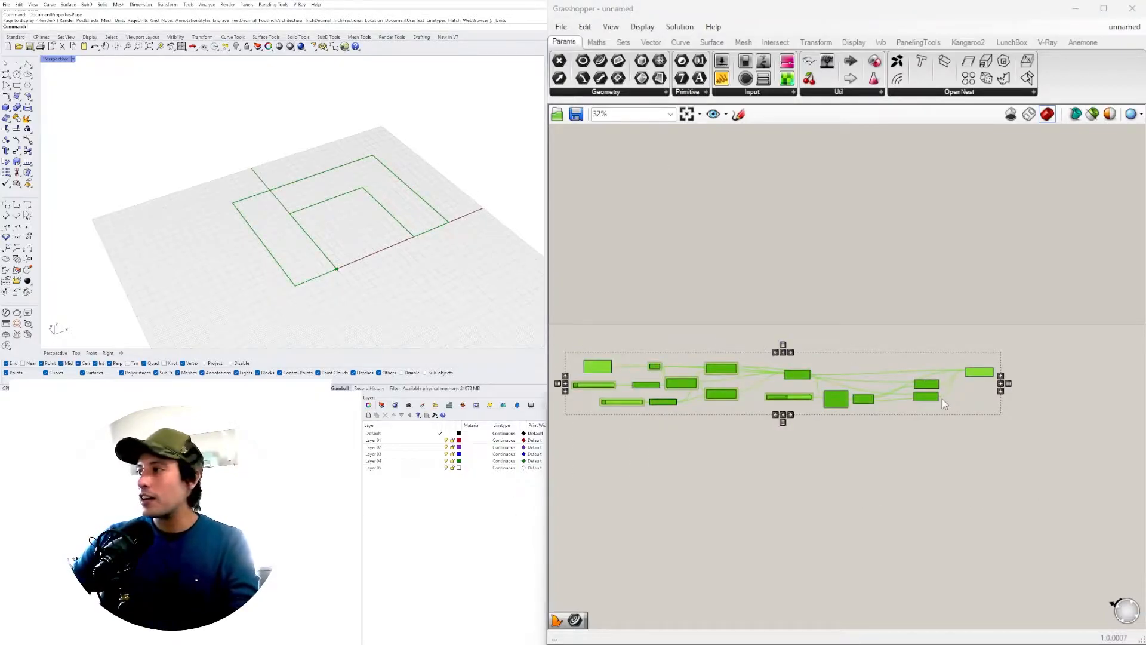
pyautogui.hotkey('ctrl', 'g')
pyautogui.click(802, 345)
pyautogui.moveTo(1040, 460); pyautogui.dragTo(596, 302)
pyautogui.hotkey('ctrl', 'g')
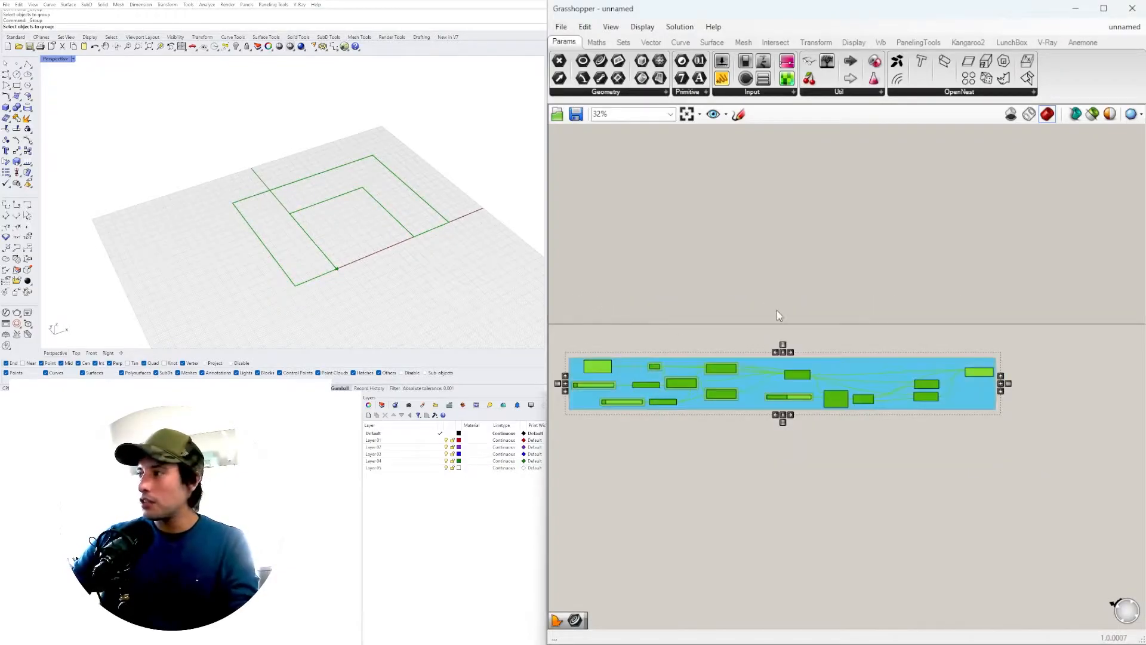
pyautogui.scroll(3, 629, 376)
pyautogui.click(854, 321)
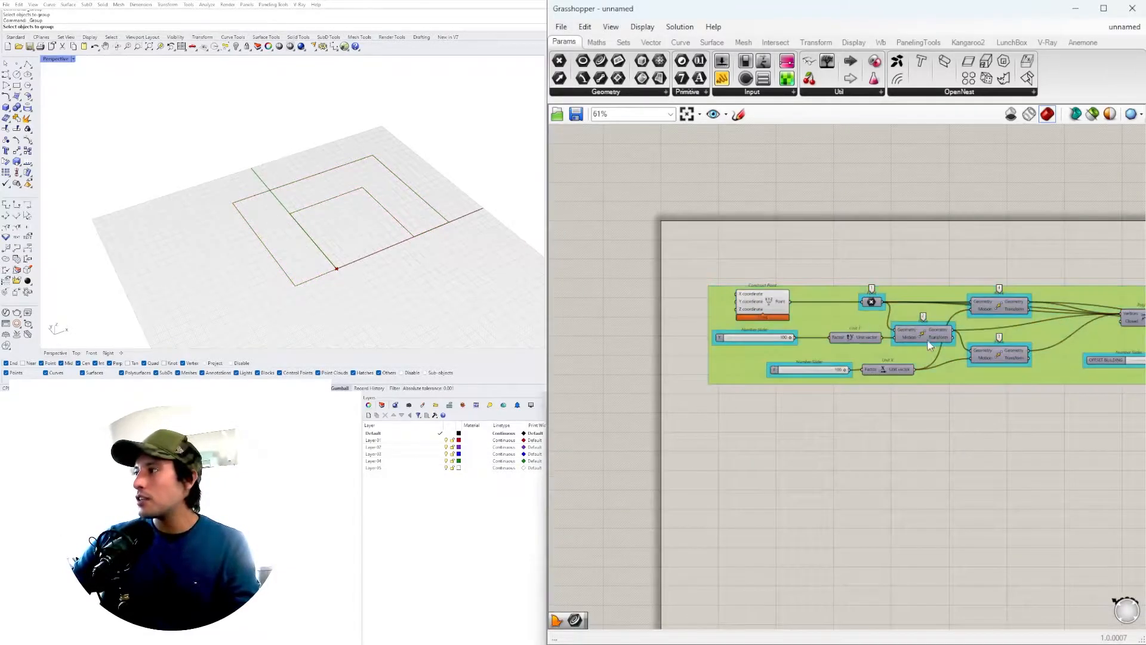
# Step: Name the group around the whole definition BASE GEOMETRY
pyautogui.scroll(1, 940, 344)
pyautogui.rightClick(977, 307)
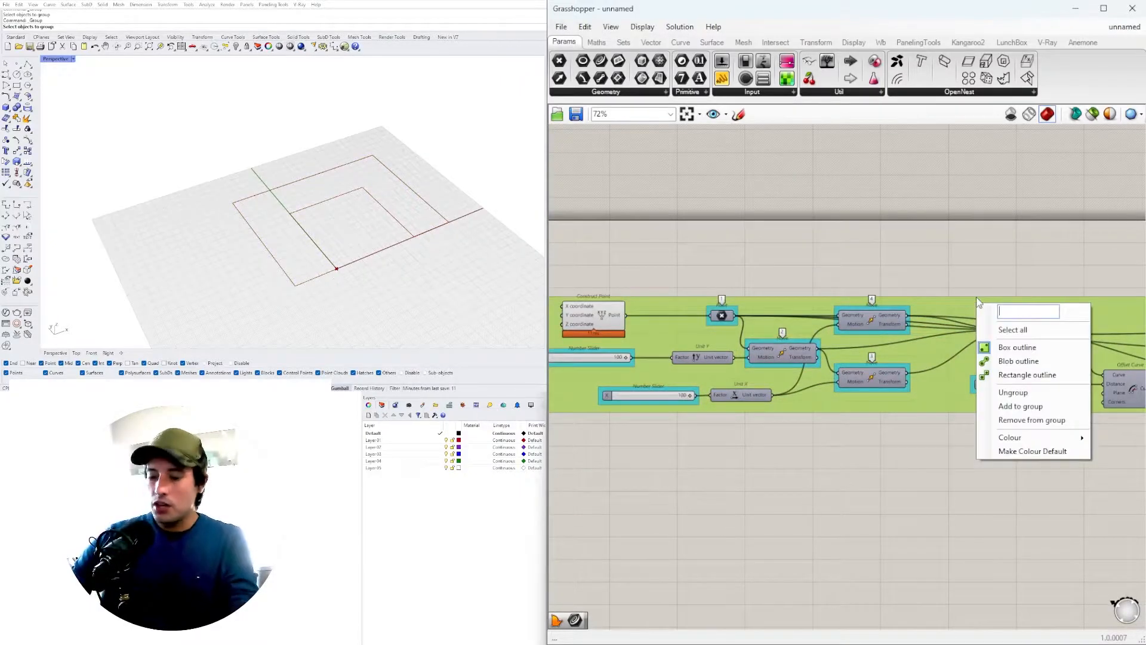
pyautogui.write('BASE GEOMETRY')
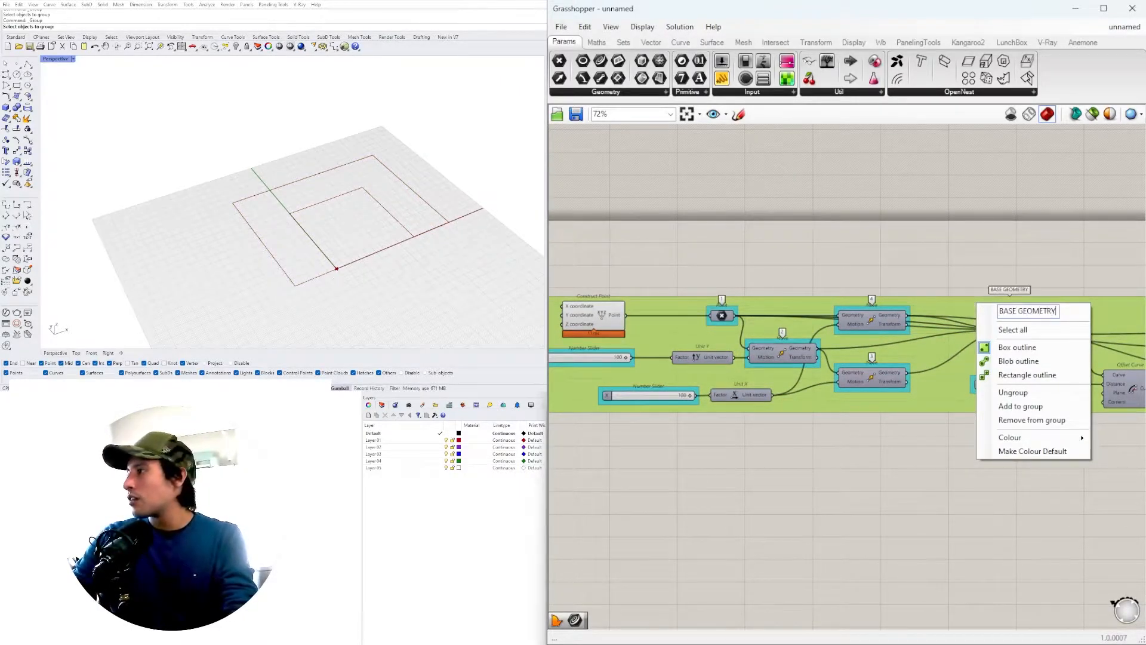
pyautogui.press('Return')
pyautogui.click(976, 296)
pyautogui.scroll(-1, 754, 335)
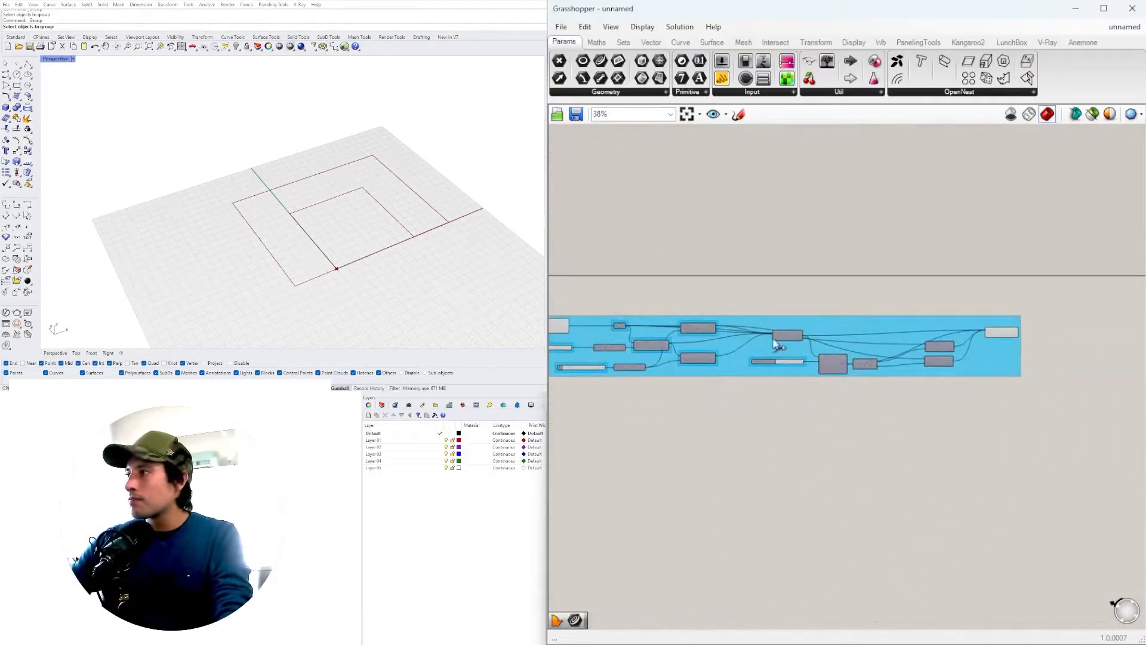
# Step: Highlight the Join Curves footprint in the viewport and set the OFFSET BUILDING slider to 85
pyautogui.click(866, 313)
pyautogui.scroll(3, 1047, 293)
pyautogui.click(973, 358)
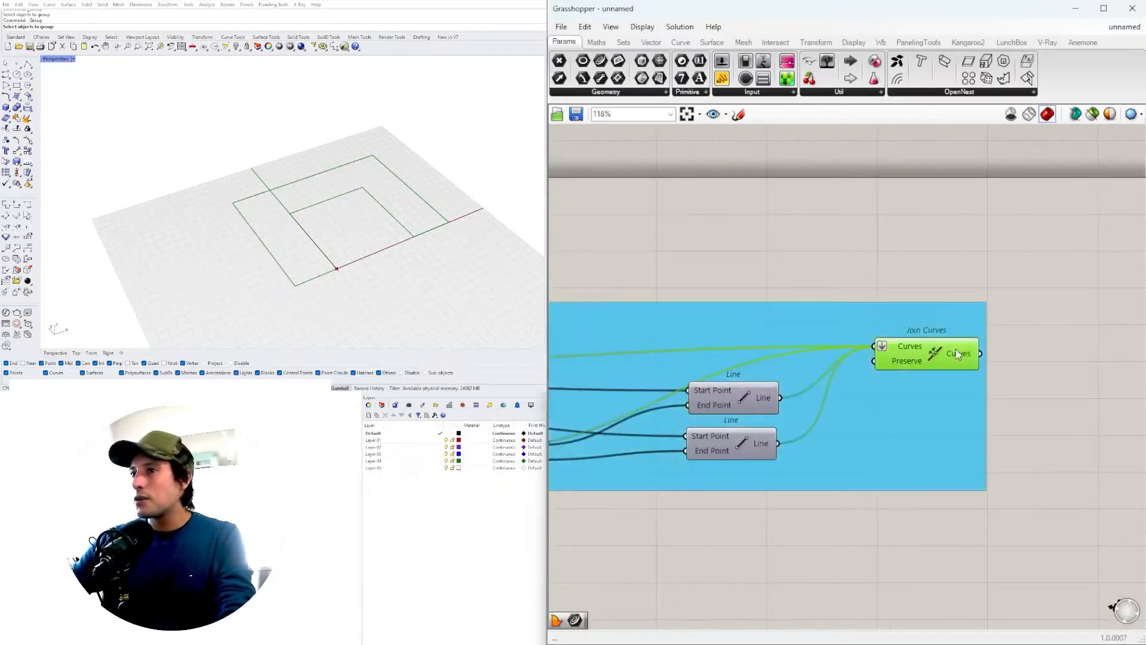
pyautogui.moveTo(323, 245)
pyautogui.mouseDown(button='right')
pyautogui.moveTo(378, 215)
pyautogui.moveTo(335, 238)
pyautogui.mouseUp(button='right')
pyautogui.scroll(-4, 845, 309)
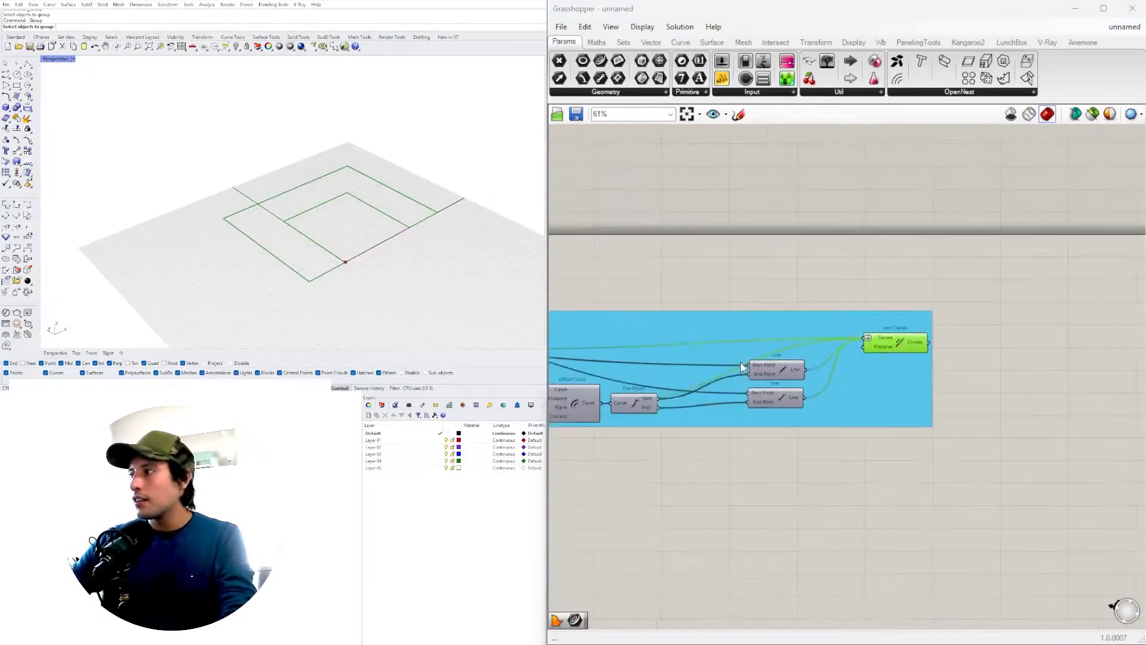
pyautogui.moveTo(558, 392); pyautogui.dragTo(835, 402, button='right')
pyautogui.scroll(8, 836, 404)
pyautogui.moveTo(832, 346); pyautogui.dragTo(875, 341)
pyautogui.scroll(-4, 901, 322)
pyautogui.moveTo(901, 322); pyautogui.dragTo(818, 383, button='right')
pyautogui.moveTo(807, 395); pyautogui.dragTo(830, 393)
# Step: Change the BASE GEOMETRY group's colour to white, with saturation 0 and value 100
pyautogui.scroll(-4, 864, 337)
pyautogui.scroll(3, 844, 335)
pyautogui.scroll(1, 844, 334)
pyautogui.rightClick(844, 335)
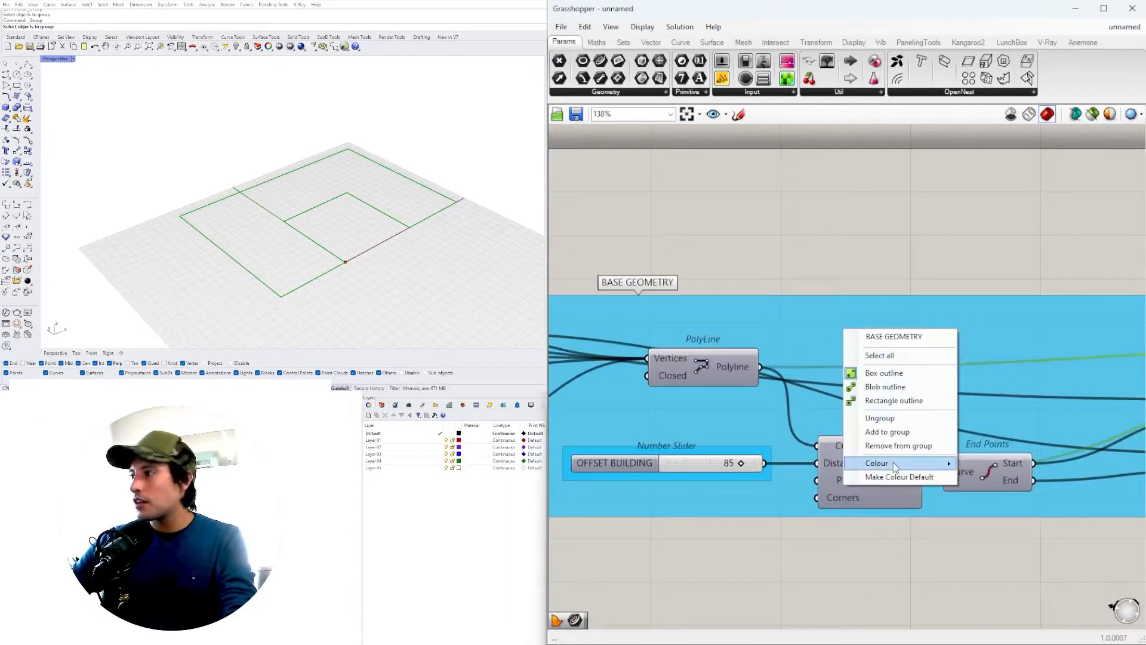
pyautogui.moveTo(898, 462)
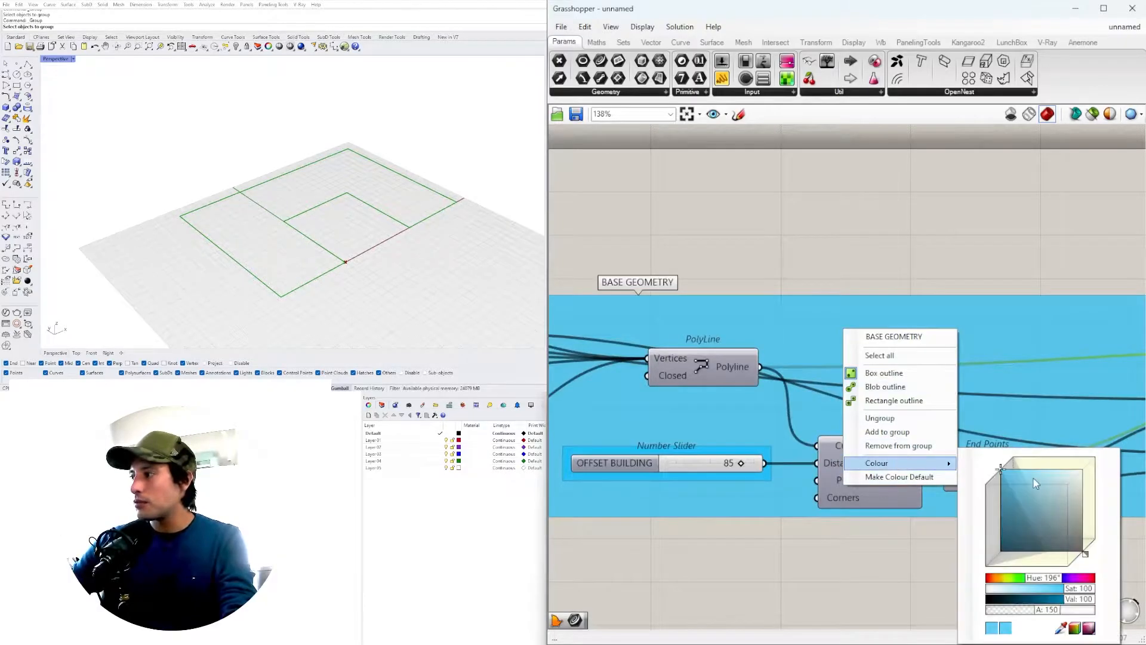
pyautogui.moveTo(1033, 478); pyautogui.dragTo(1112, 463)
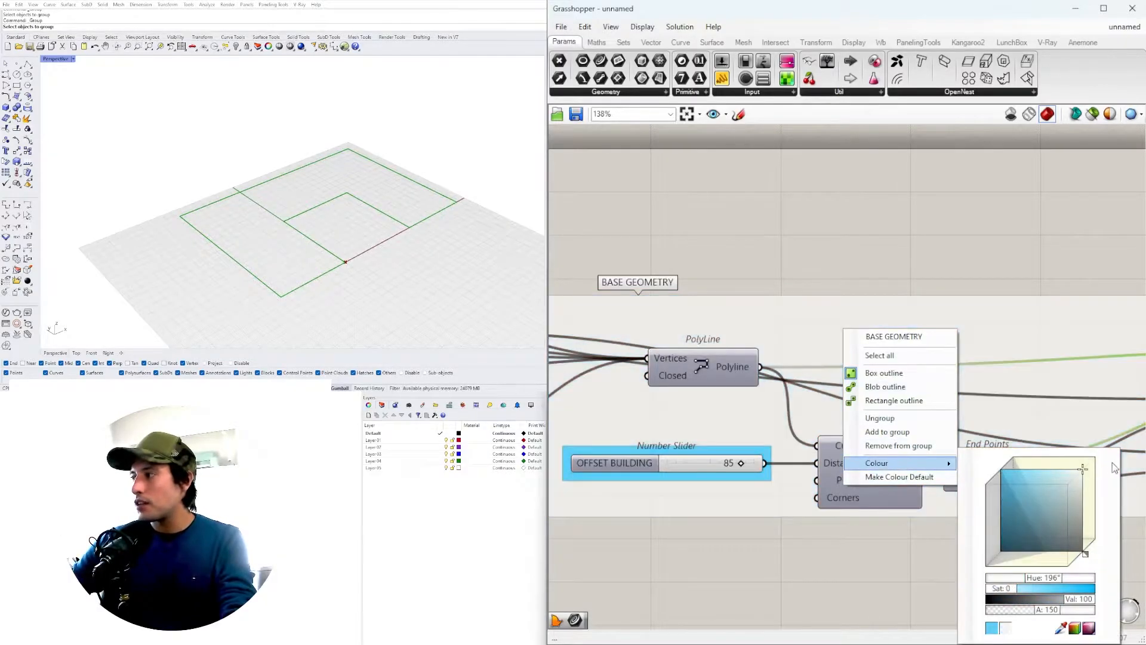
pyautogui.click(934, 234)
# Step: Review the recoloured BASE GEOMETRY group and inspect the Join Curves footprint in the Rhino viewport
pyautogui.scroll(-3, 979, 189)
pyautogui.rightClick(886, 285)
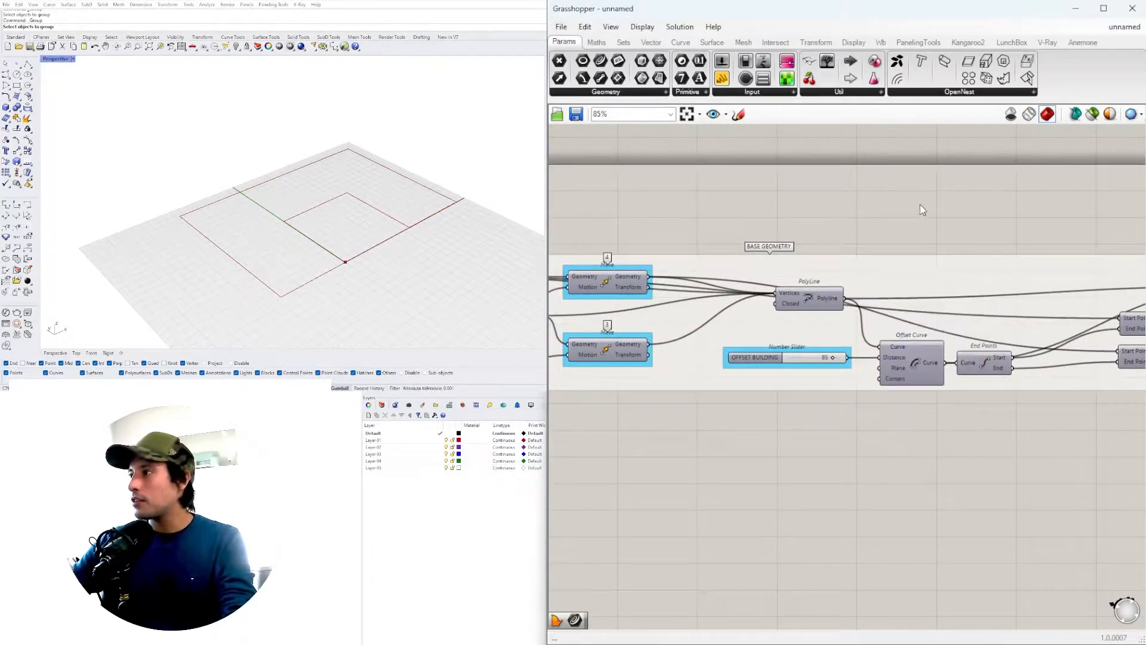
pyautogui.scroll(-3, 945, 234)
pyautogui.scroll(4, 719, 310)
pyautogui.scroll(-5, 719, 310)
pyautogui.moveTo(719, 310); pyautogui.dragTo(567, 313, button='right')
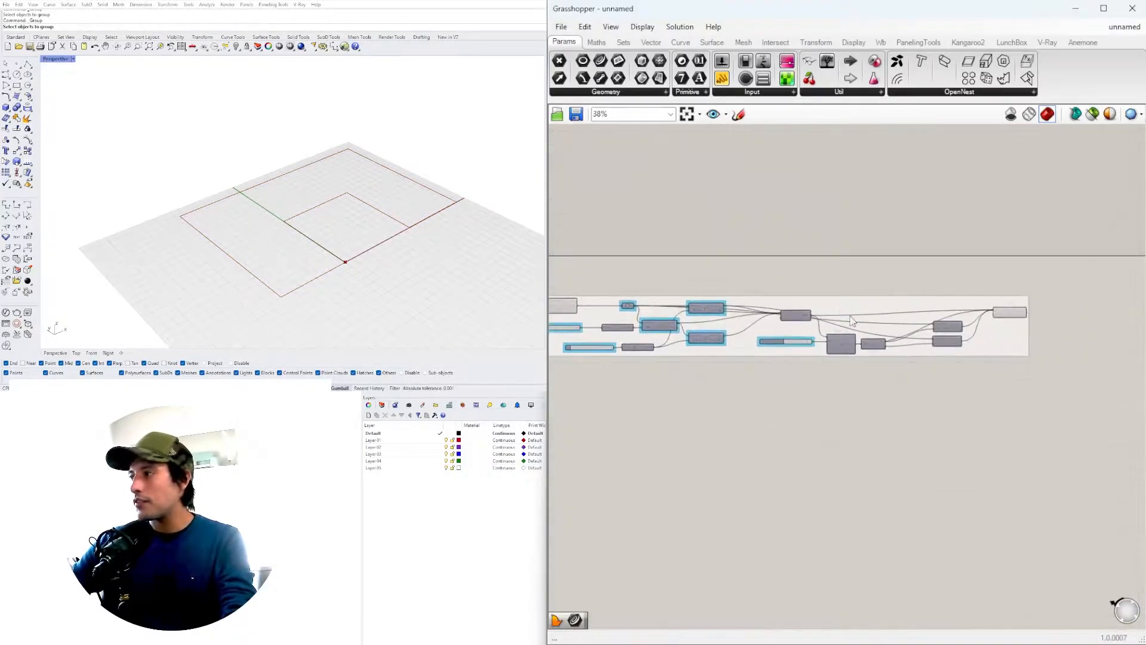
pyautogui.scroll(-3, 920, 329)
pyautogui.scroll(9, 976, 316)
pyautogui.click(956, 343)
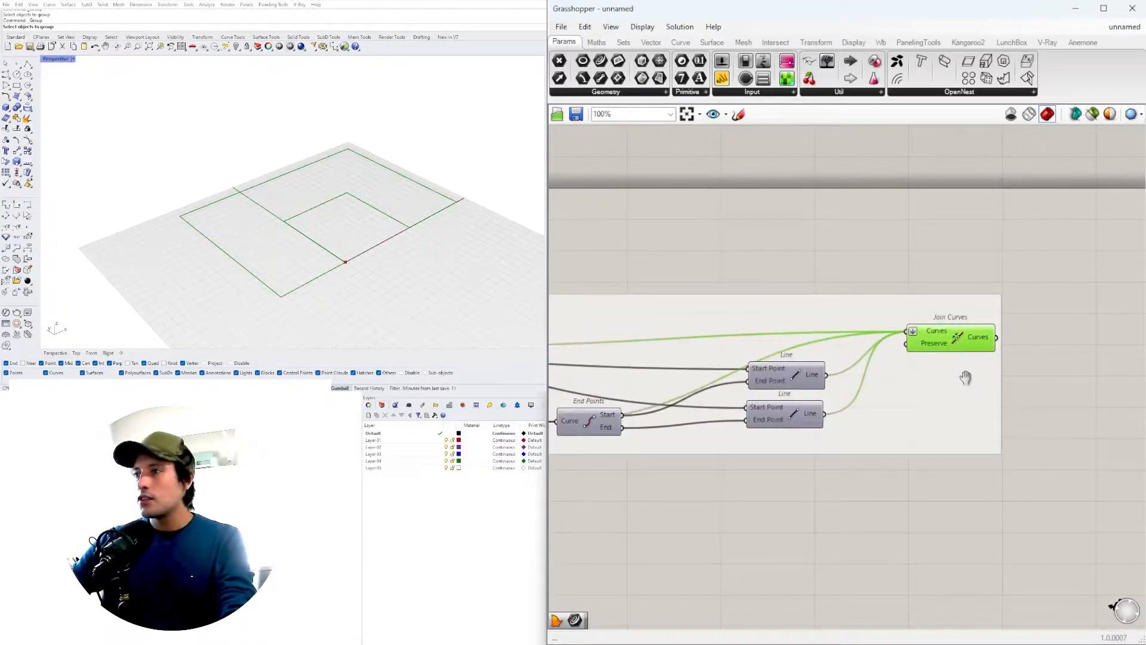
pyautogui.scroll(3, 955, 370)
pyautogui.scroll(-5, 882, 367)
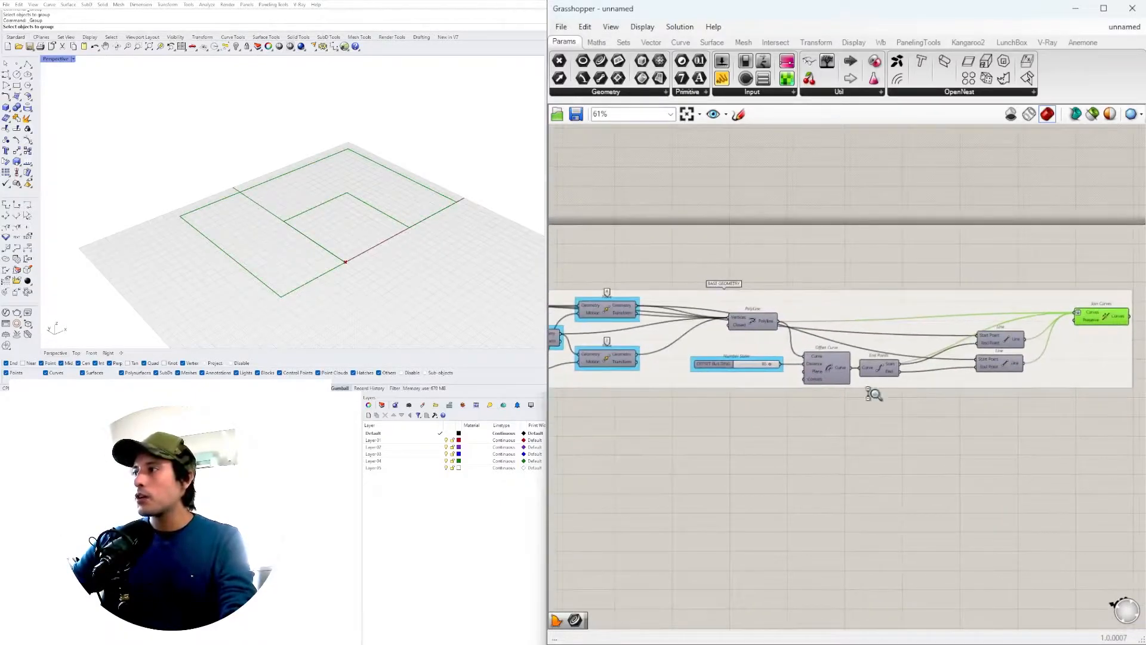
pyautogui.moveTo(857, 435); pyautogui.dragTo(930, 429, button='right')
pyautogui.scroll(-2, 377, 198)
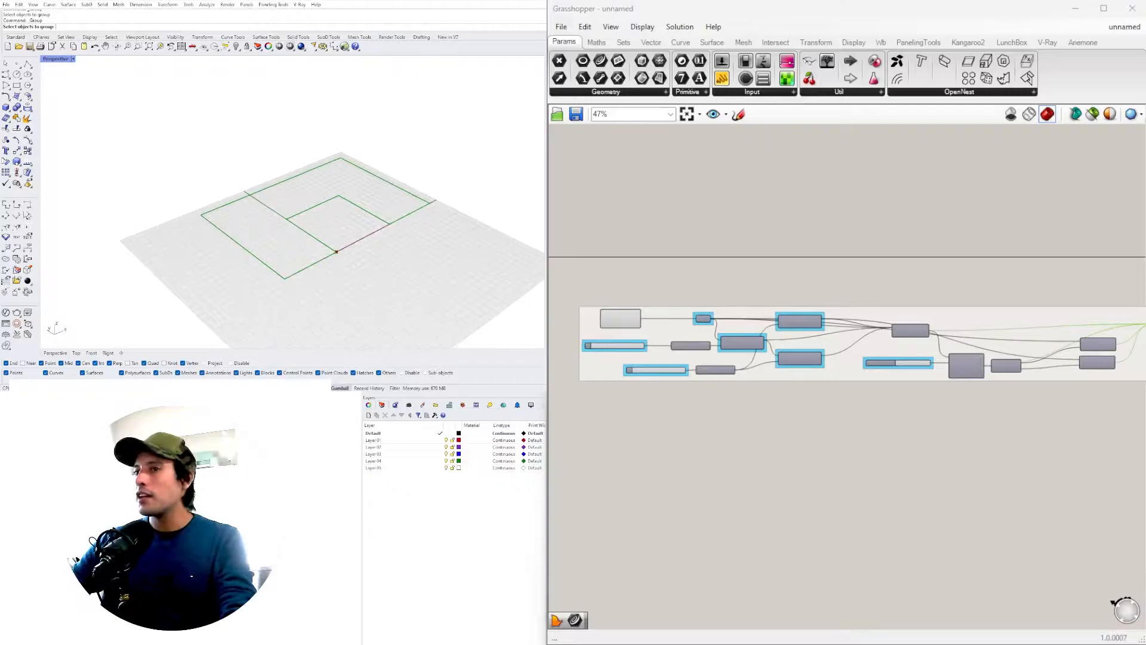
pyautogui.keyDown('shift'); pyautogui.moveTo(378, 197); pyautogui.dragTo(376, 229, button='right'); pyautogui.keyUp('shift')
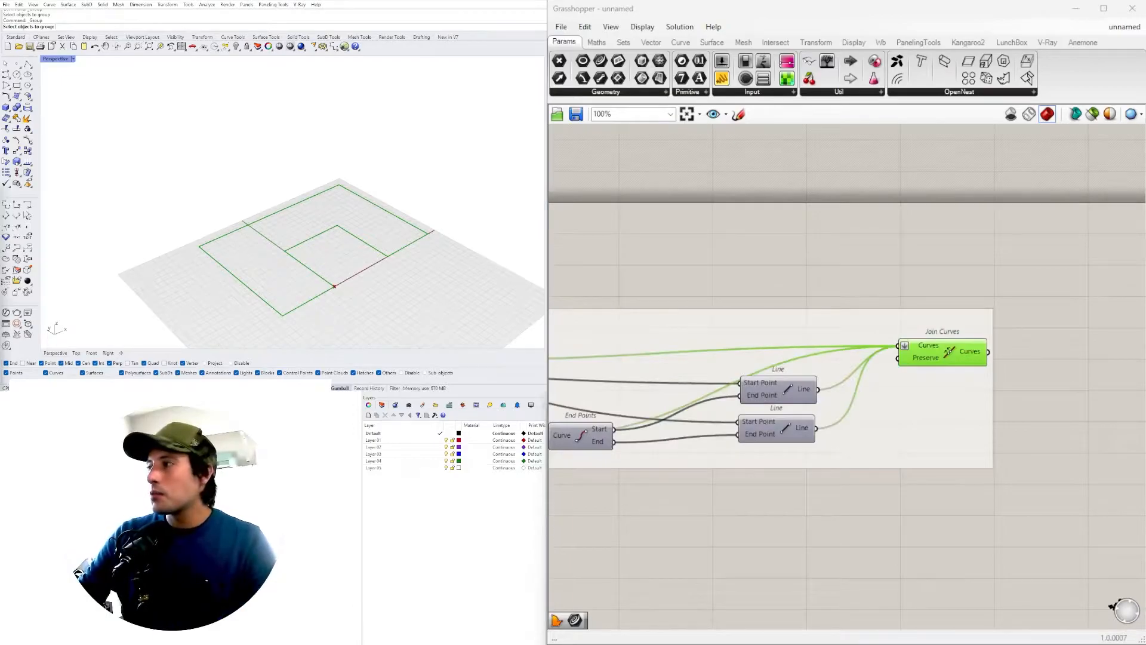
pyautogui.scroll(-3, 880, 382)
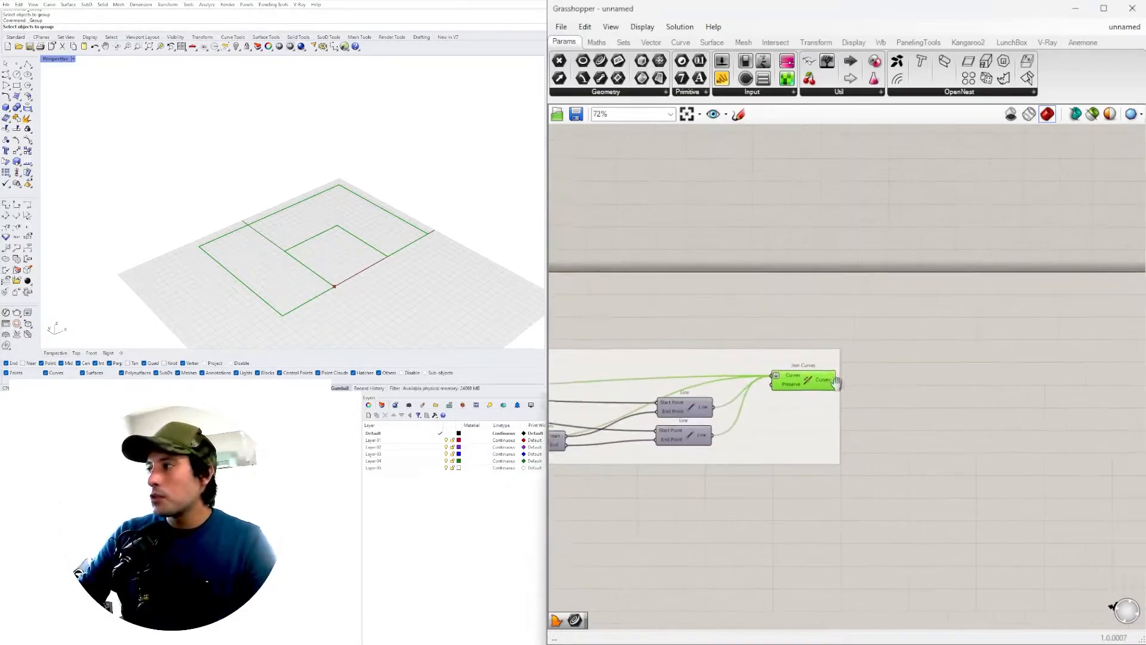
pyautogui.doubleClick(879, 378)
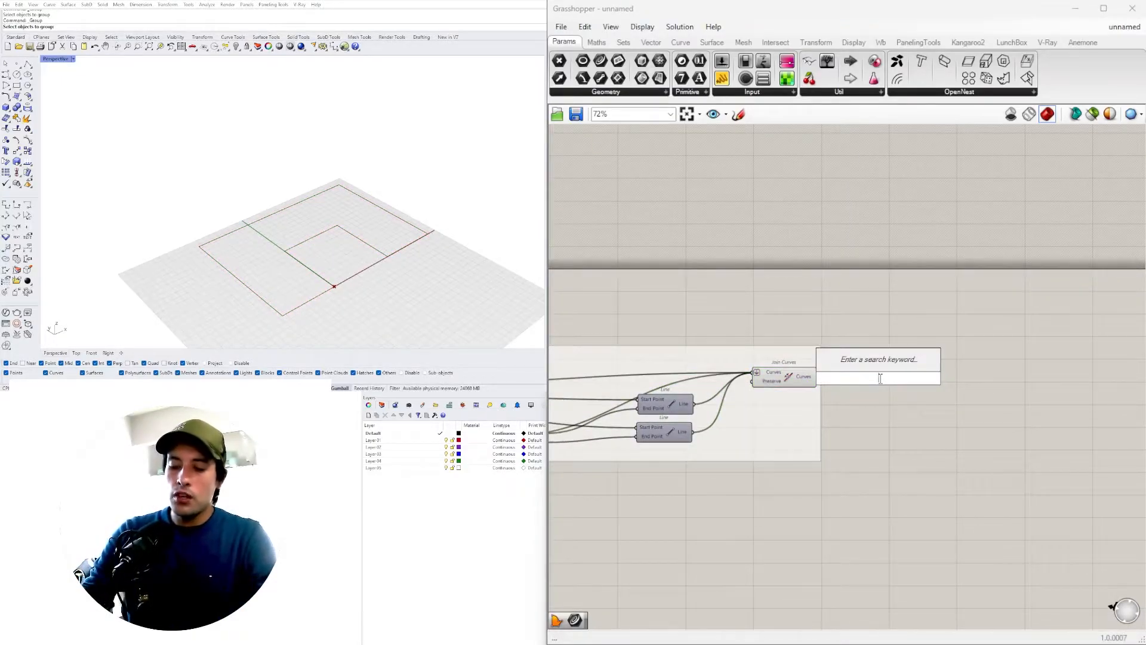
pyautogui.write('S')
pyautogui.press('BackSpace')
pyautogui.write('S')
pyautogui.press('BackSpace')
pyautogui.write('SUR')
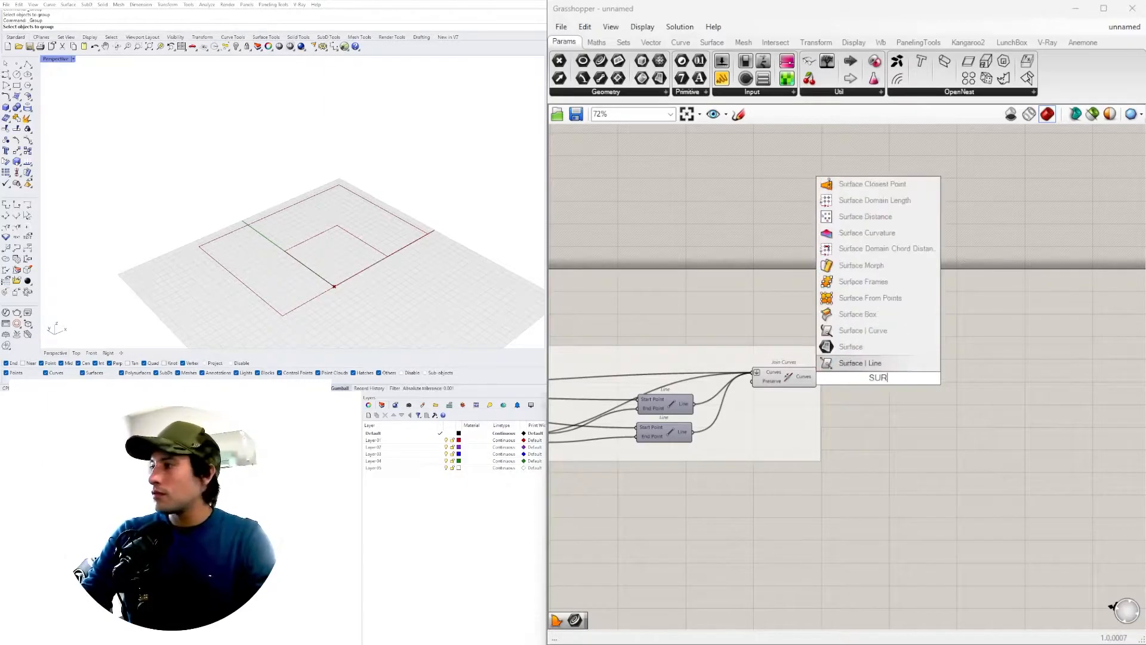
pyautogui.write('FACE')
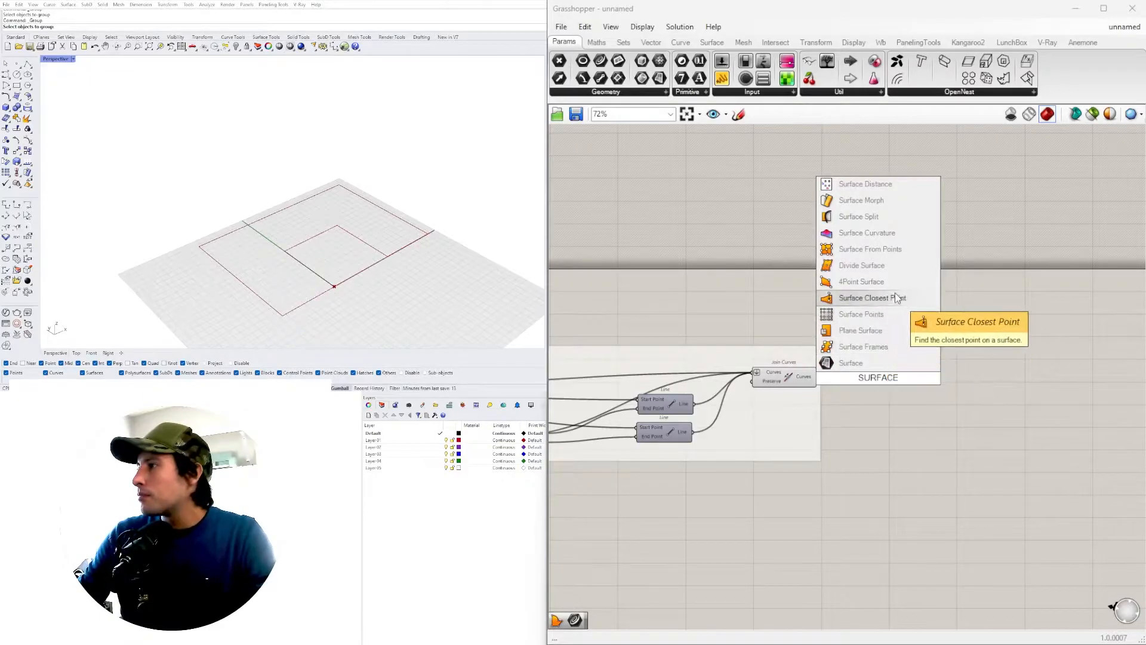
pyautogui.click(986, 370)
pyautogui.doubleClick(899, 386)
pyautogui.write('PLANARS')
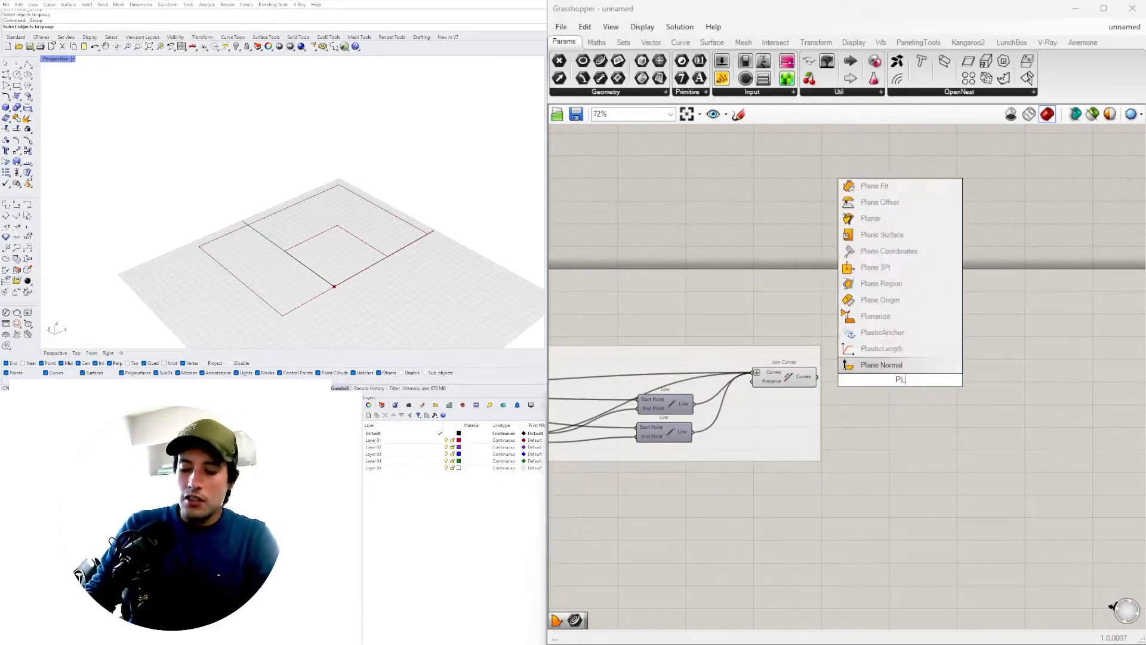
pyautogui.press('Escape')
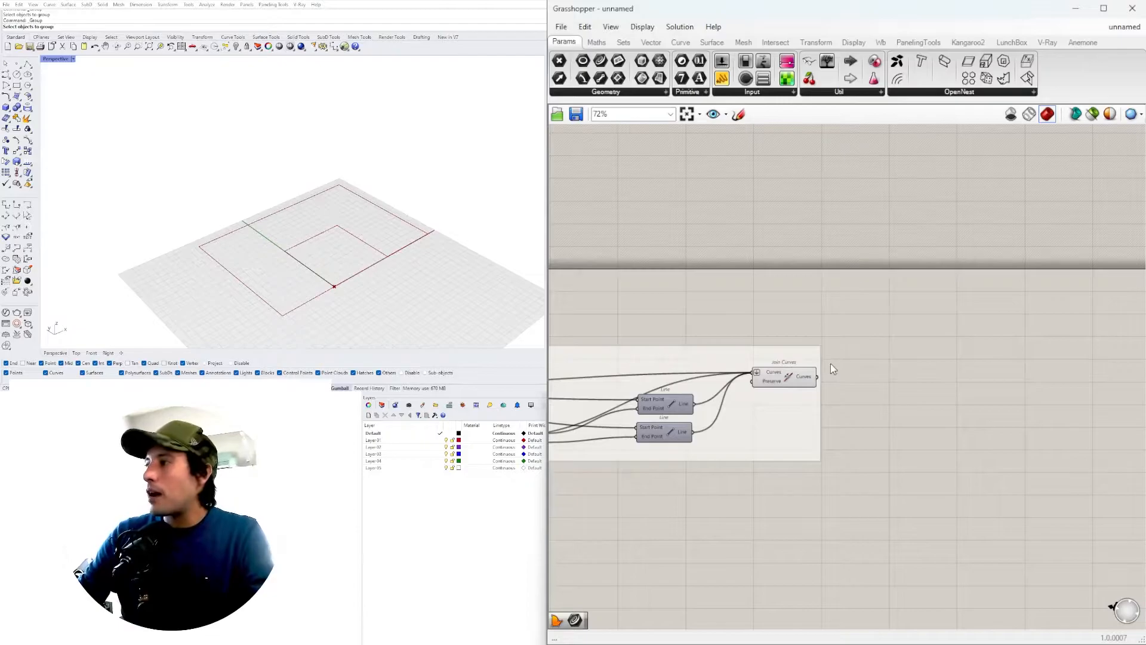
# Step: Add a Boundary Surfaces component beside Join Curves and feed the joined curves into its Edges input
pyautogui.doubleClick(831, 364)
pyautogui.write('BOUND')
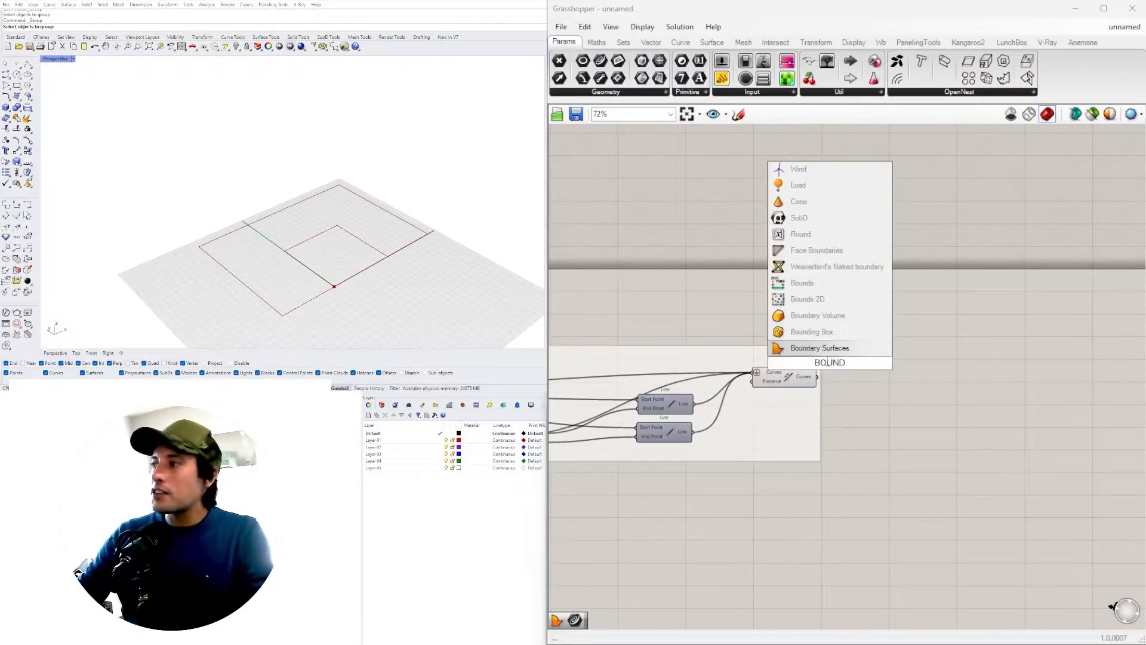
pyautogui.click(819, 348)
pyautogui.moveTo(839, 375); pyautogui.dragTo(879, 382)
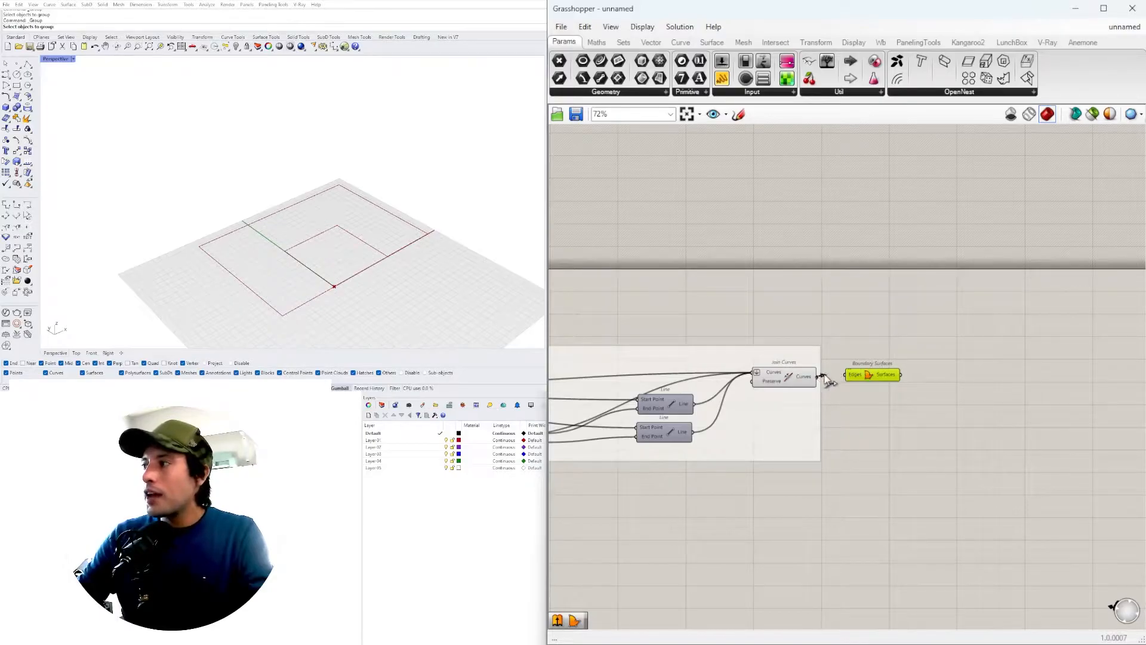
pyautogui.moveTo(850, 376); pyautogui.dragTo(897, 382)
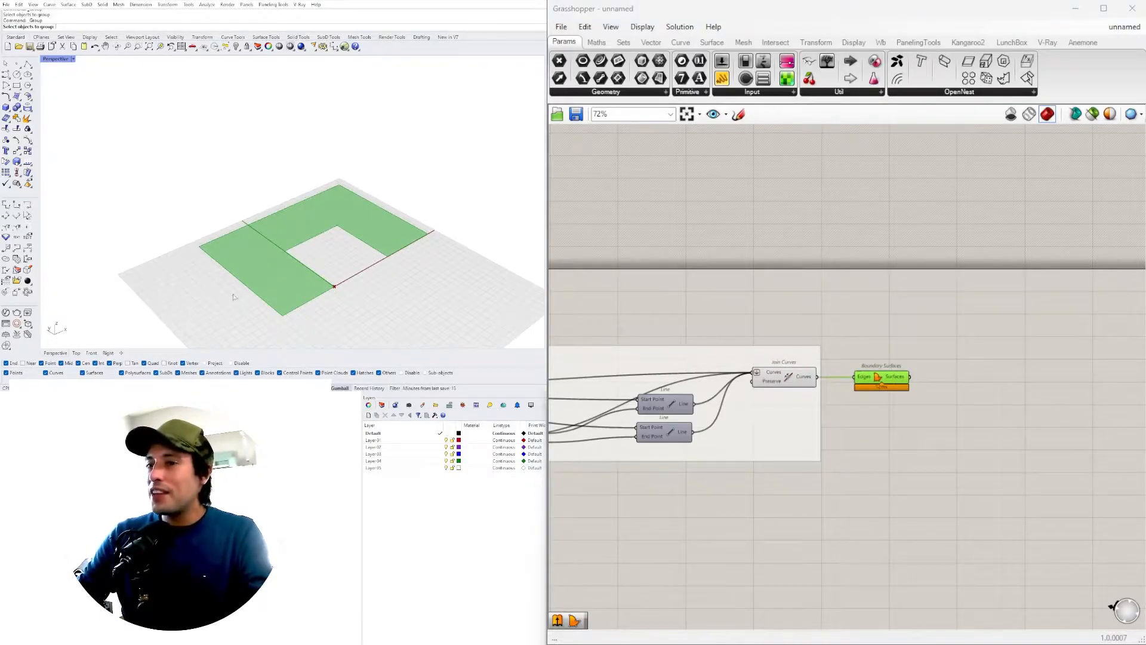
# Step: Reposition Boundary Surfaces outside the BASE GEOMETRY group, above Join Curves, and view the U-shaped surface from another angle
pyautogui.scroll(5, 874, 396)
pyautogui.moveTo(889, 352); pyautogui.dragTo(963, 250)
pyautogui.scroll(-2, 408, 256)
pyautogui.scroll(3, 325, 256)
pyautogui.moveTo(407, 256); pyautogui.dragTo(240, 231, button='right')
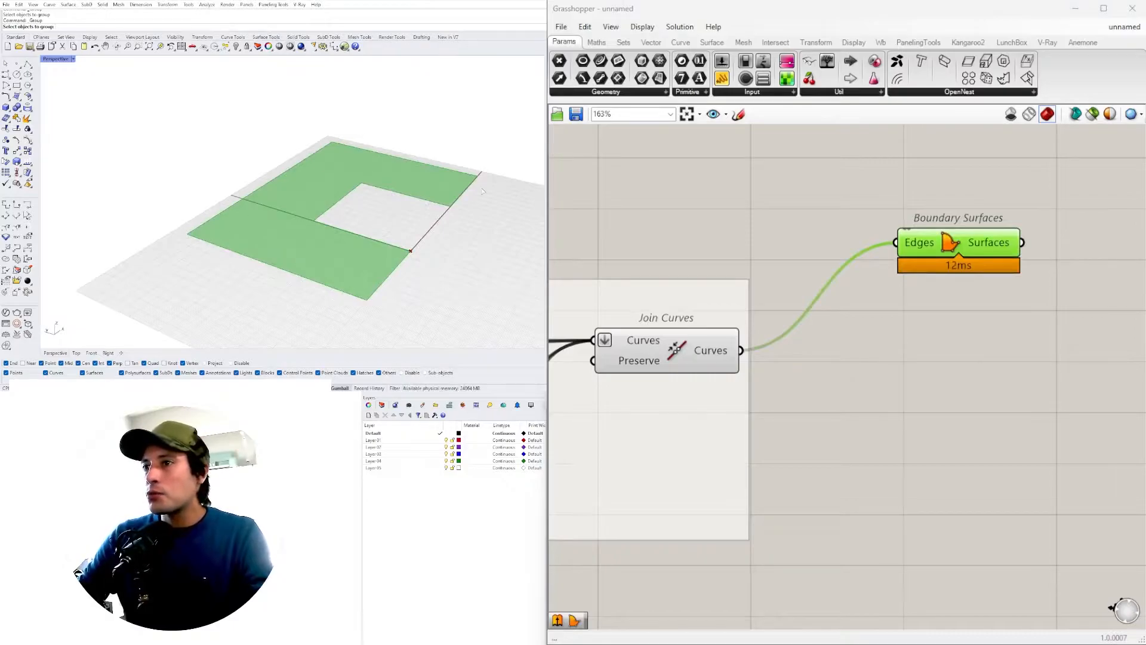
pyautogui.scroll(-2, 920, 275)
pyautogui.moveTo(921, 275); pyautogui.dragTo(690, 360, button='right')
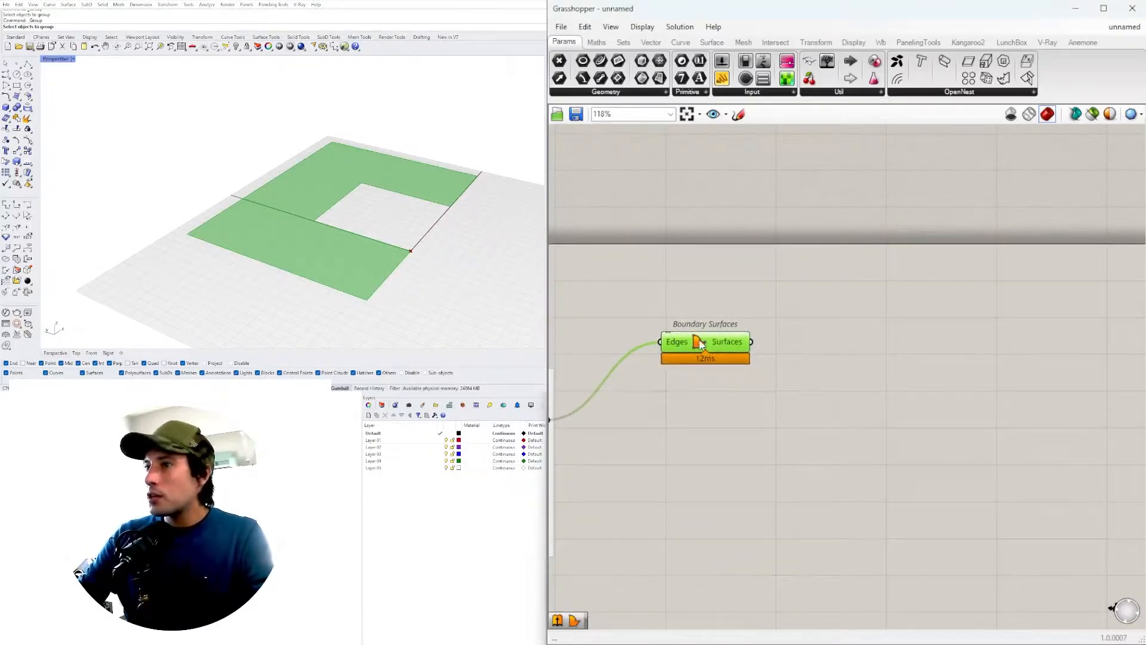
pyautogui.moveTo(700, 346); pyautogui.dragTo(727, 341)
# Step: Add an Area component and connect the Boundary Surfaces output to its Geometry input
pyautogui.doubleClick(892, 343)
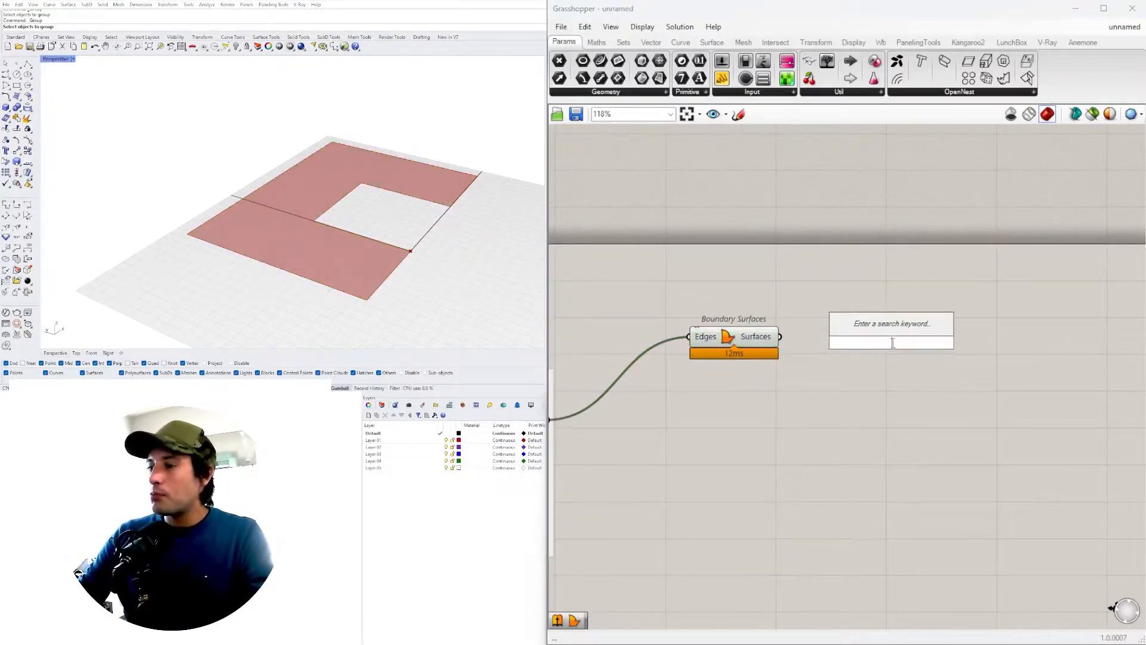
pyautogui.write('area')
pyautogui.click(854, 328)
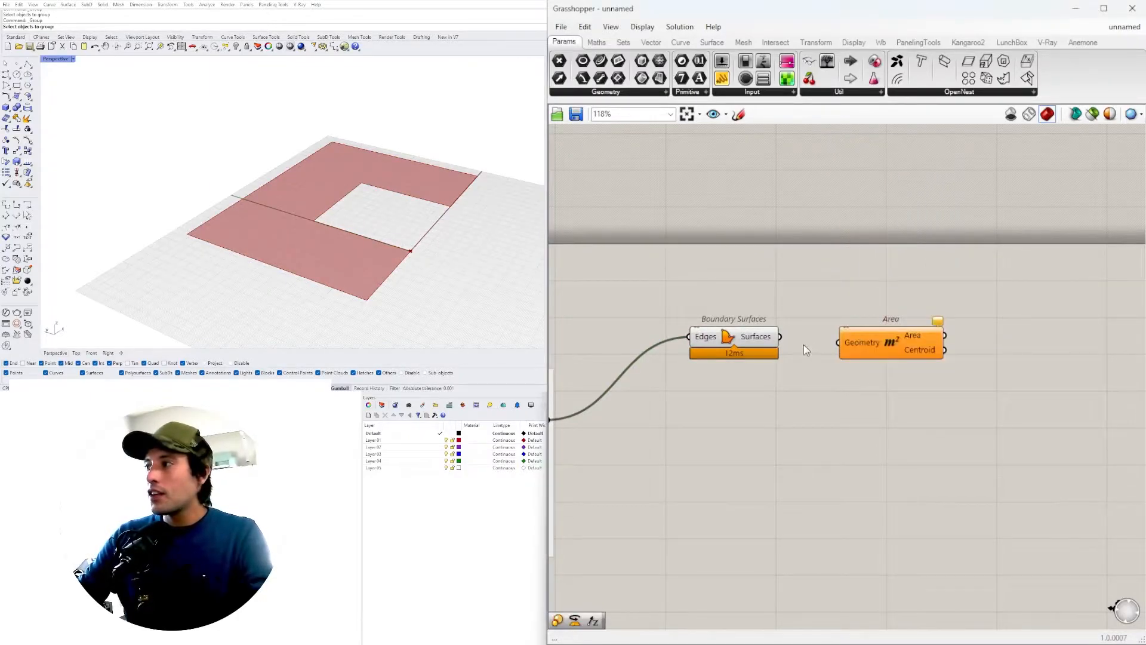
pyautogui.moveTo(896, 347); pyautogui.dragTo(910, 302)
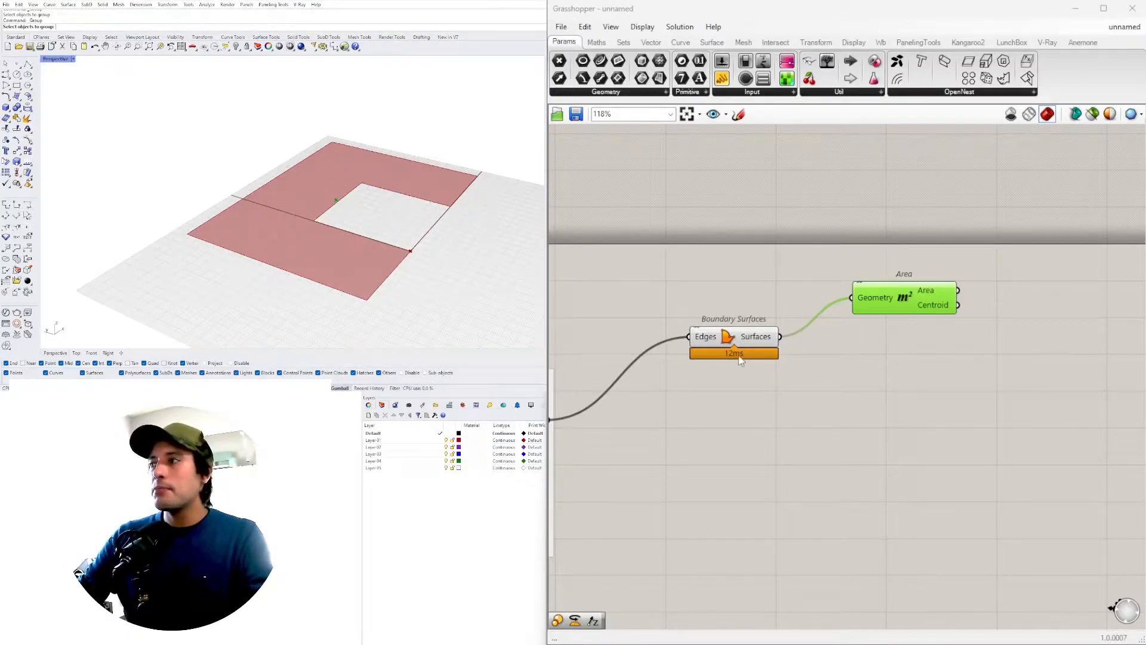
# Step: Examine Construct Point and the X and Y sliders at the start of the definition against the footprint's position
pyautogui.scroll(-4, 725, 413)
pyautogui.moveTo(624, 418); pyautogui.dragTo(839, 436, button='right')
pyautogui.scroll(5, 611, 517)
pyautogui.moveTo(611, 517); pyautogui.dragTo(913, 515, button='right')
pyautogui.scroll(-3, 686, 487)
pyautogui.moveTo(561, 452); pyautogui.dragTo(1025, 450, button='right')
pyautogui.scroll(2, 859, 417)
pyautogui.moveTo(900, 455)
pyautogui.mouseDown()
pyautogui.moveTo(869, 472)
pyautogui.moveTo(795, 475)
pyautogui.moveTo(896, 476)
pyautogui.mouseUp()
pyautogui.moveTo(808, 399); pyautogui.dragTo(947, 410, button='right')
pyautogui.moveTo(843, 348)
pyautogui.mouseDown()
pyautogui.moveTo(705, 351)
pyautogui.moveTo(844, 351)
pyautogui.mouseUp()
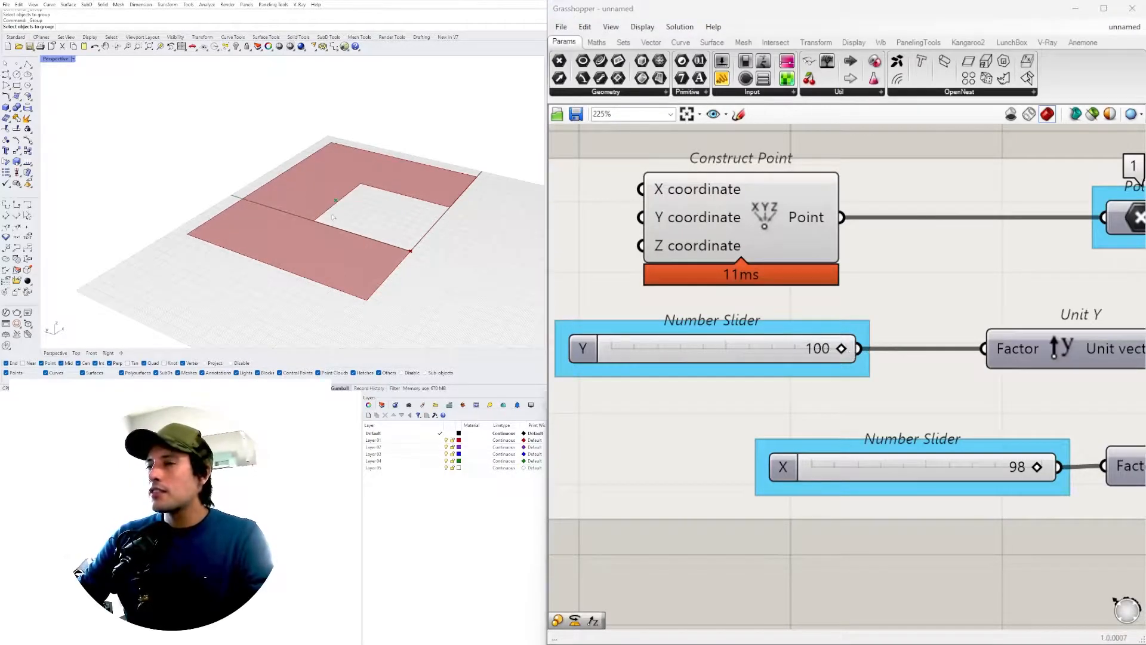
pyautogui.scroll(-8, 940, 310)
pyautogui.moveTo(949, 309); pyautogui.dragTo(555, 335, button='right')
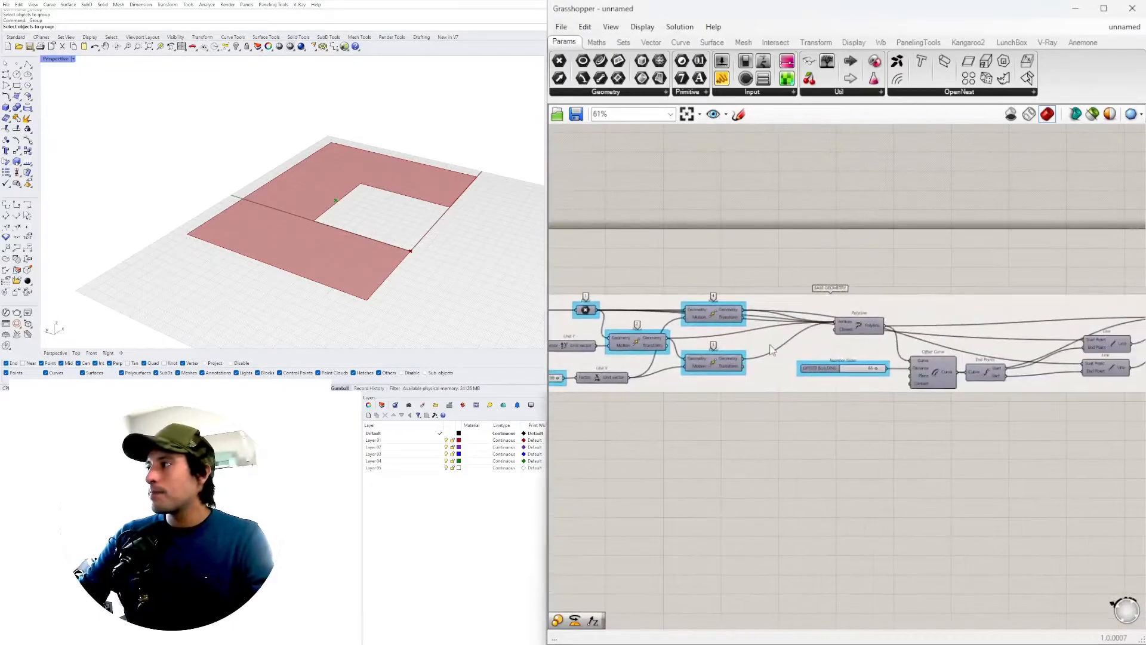
pyautogui.scroll(-4, 1087, 370)
pyautogui.moveTo(1086, 370); pyautogui.dragTo(770, 418, button='right')
pyautogui.scroll(9, 943, 366)
pyautogui.moveTo(897, 356); pyautogui.dragTo(864, 353)
pyautogui.doubleClick(963, 434)
pyautogui.write('CONTOUR')
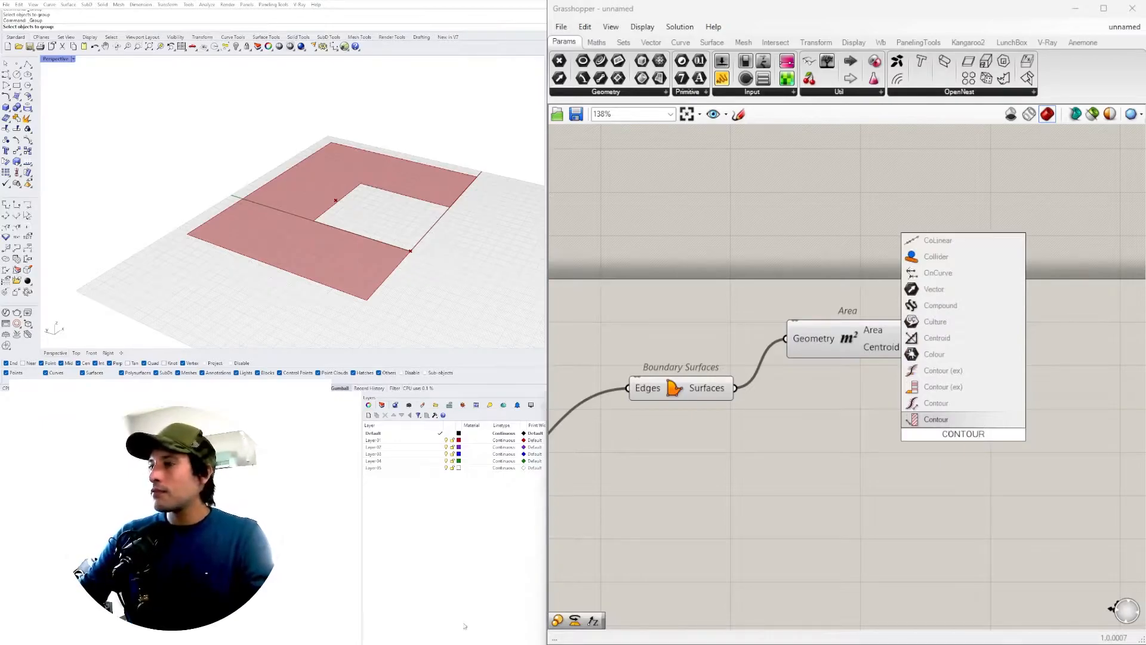
pyautogui.press('Escape')
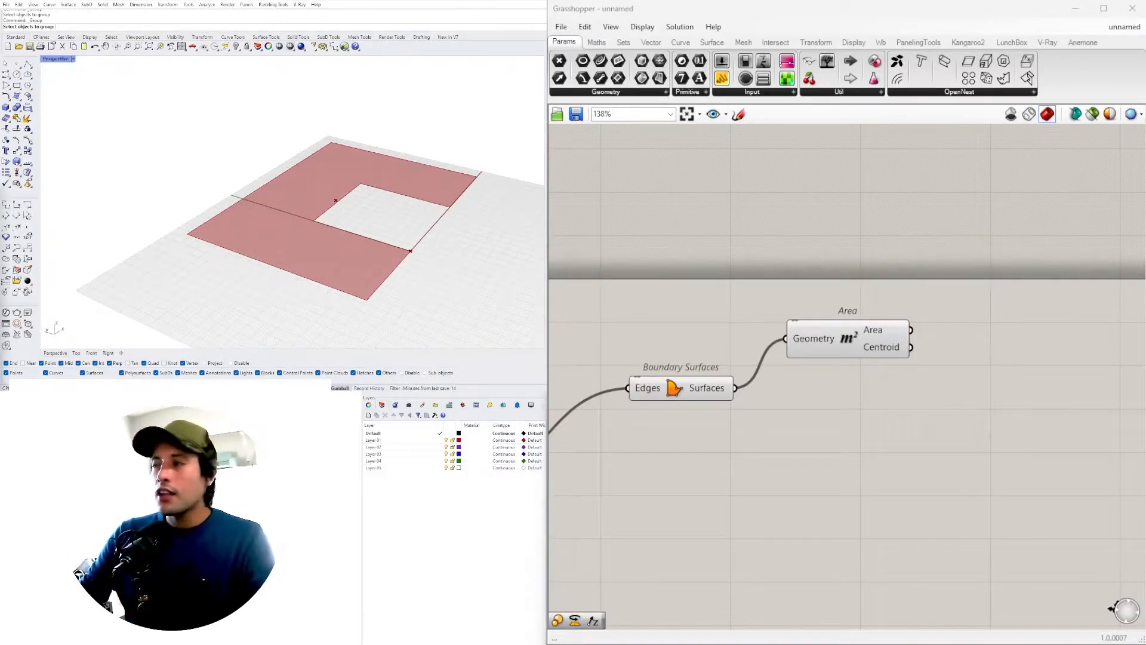
# Step: Add a surface Contour component and place it beyond the Area component
pyautogui.click(832, 353)
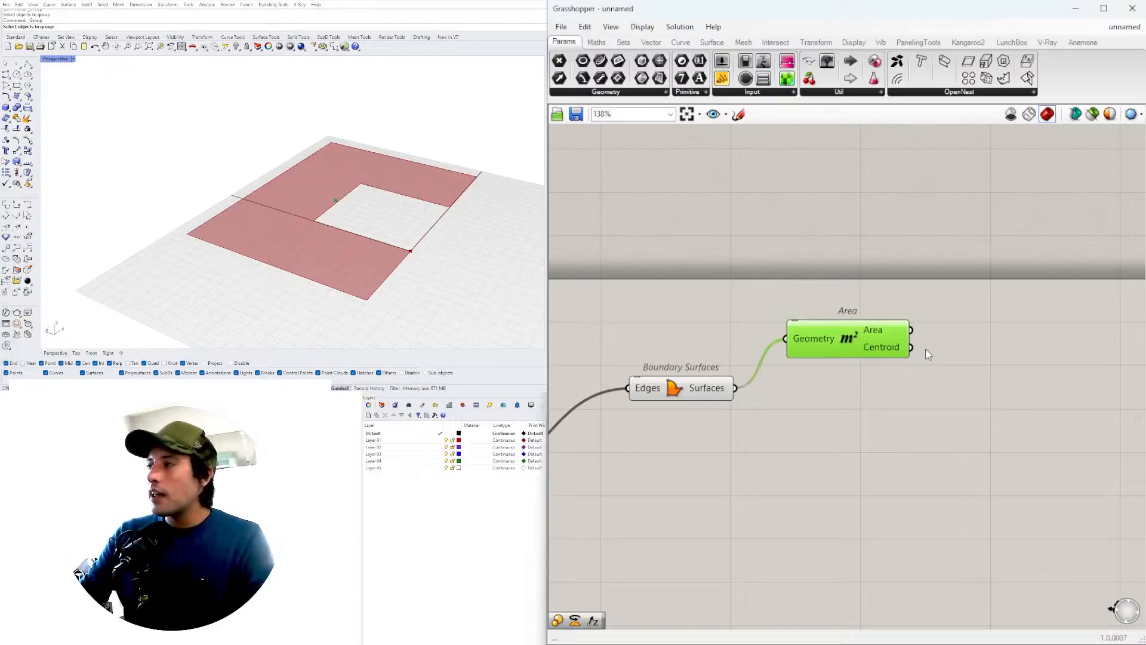
pyautogui.scroll(-2, 837, 387)
pyautogui.doubleClick(865, 410)
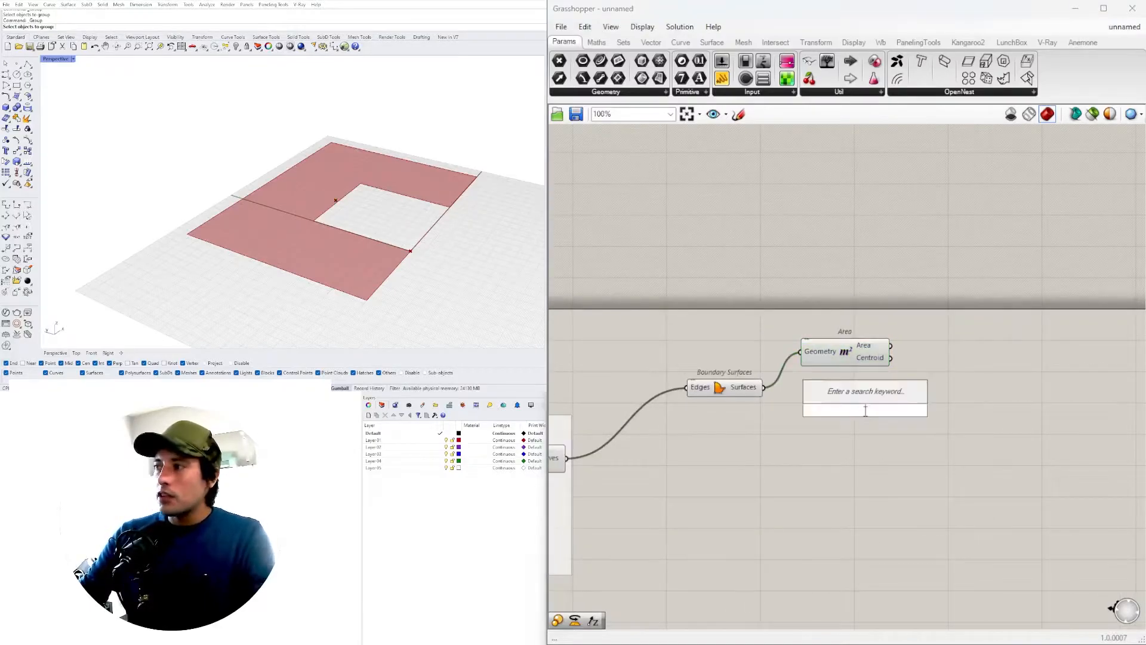
pyautogui.write('CONTOUR')
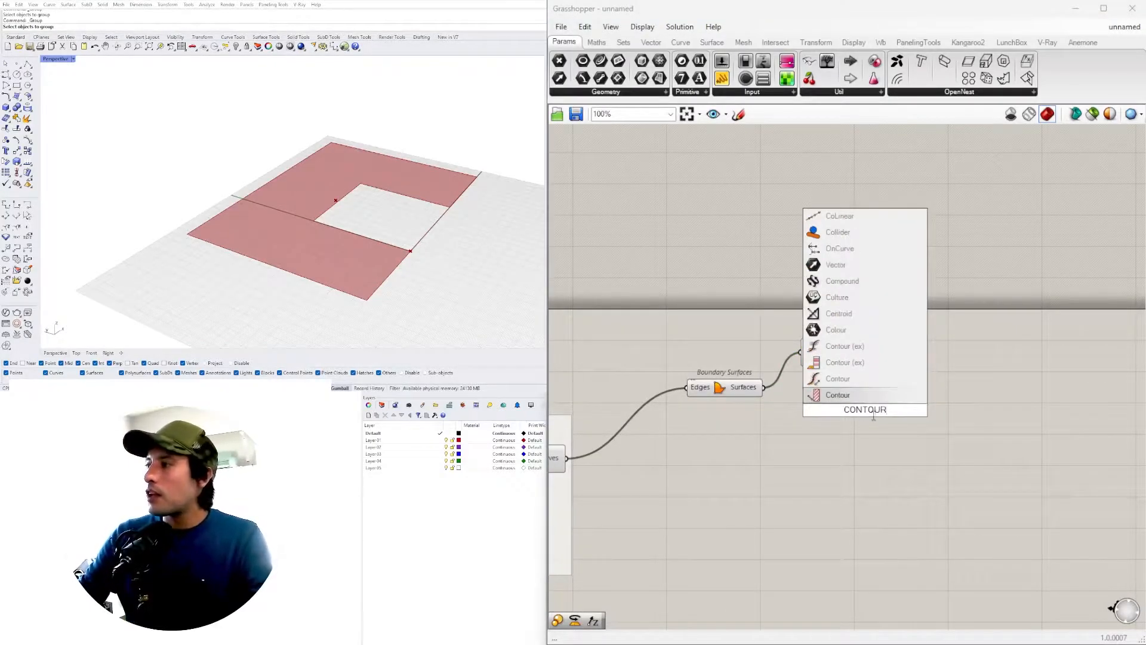
pyautogui.click(834, 397)
pyautogui.moveTo(837, 396); pyautogui.dragTo(973, 421)
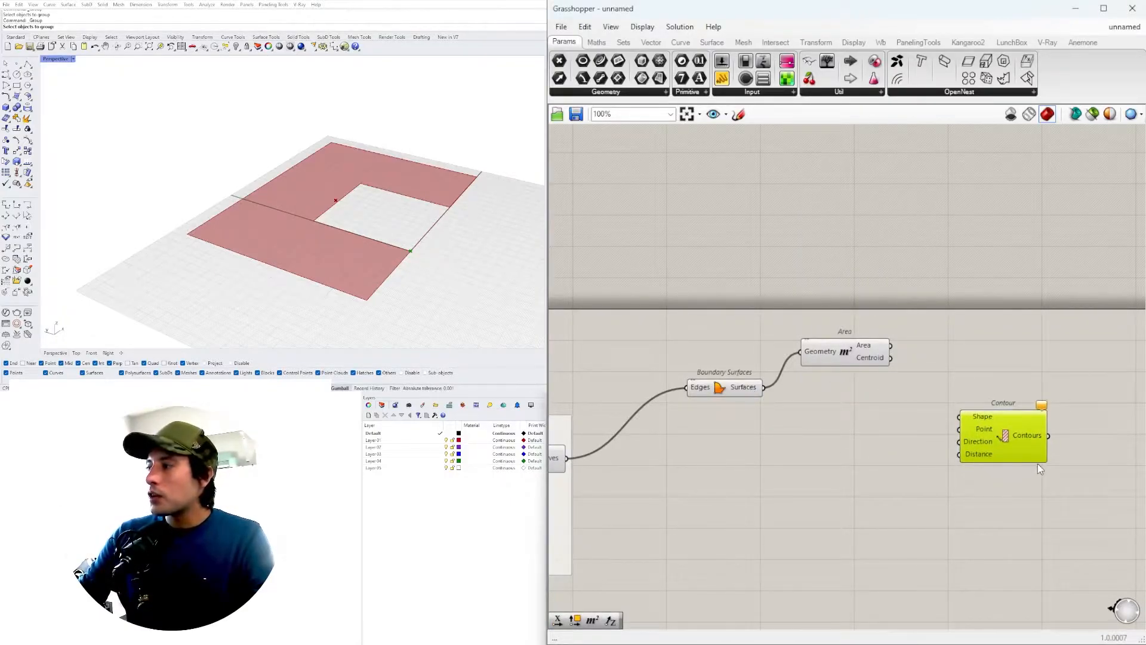
# Step: Connect the boundary surface to Contour's Shape input and the Area centroid to its Point input
pyautogui.click(761, 389)
pyautogui.moveTo(765, 387); pyautogui.dragTo(977, 394)
pyautogui.moveTo(890, 358); pyautogui.dragTo(952, 401)
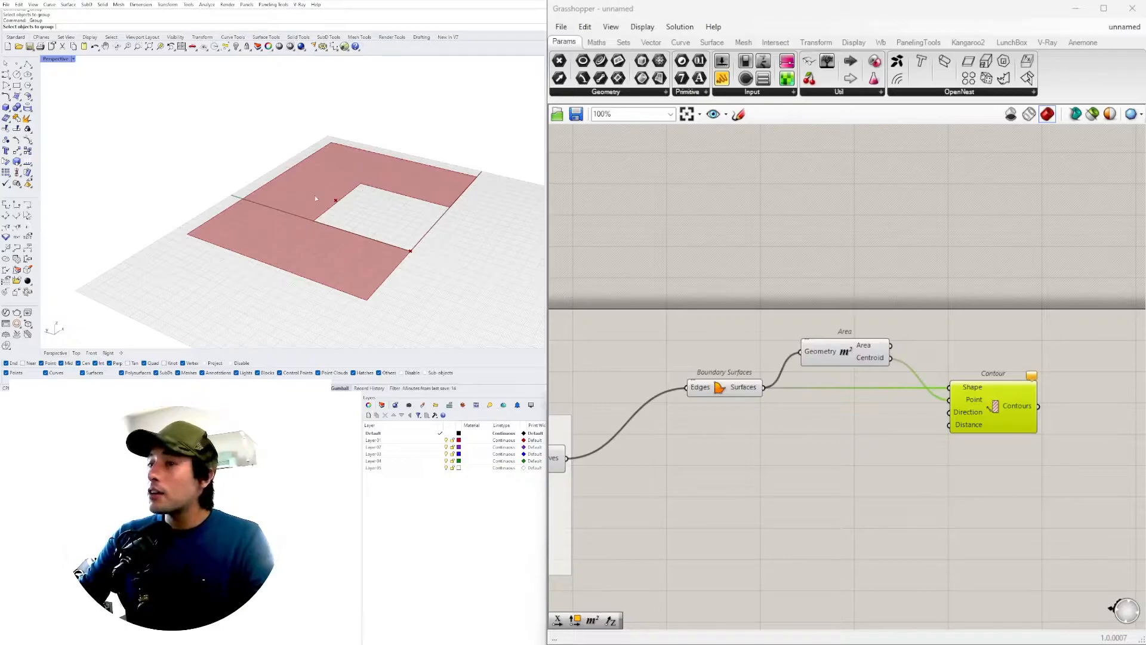
# Step: Add Unit Y and Unit X vector components, stacked below Boundary Surfaces and before Contour
pyautogui.doubleClick(785, 428)
pyautogui.write('y')
pyautogui.click(765, 410)
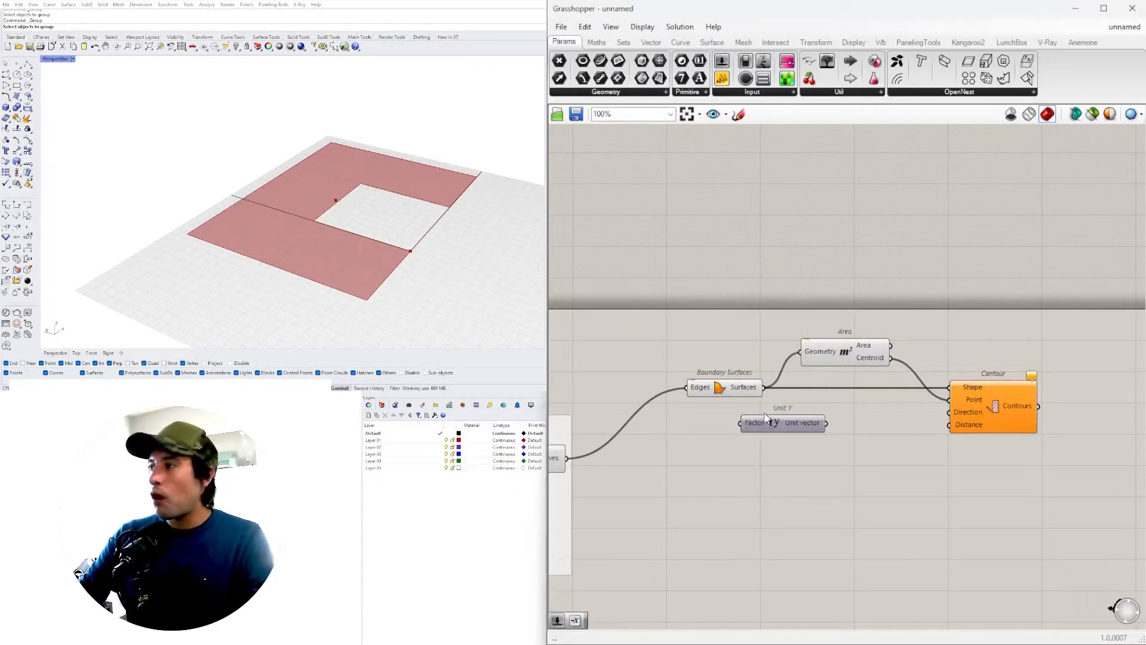
pyautogui.doubleClick(771, 461)
pyautogui.write('x')
pyautogui.click(770, 443)
pyautogui.click(797, 514)
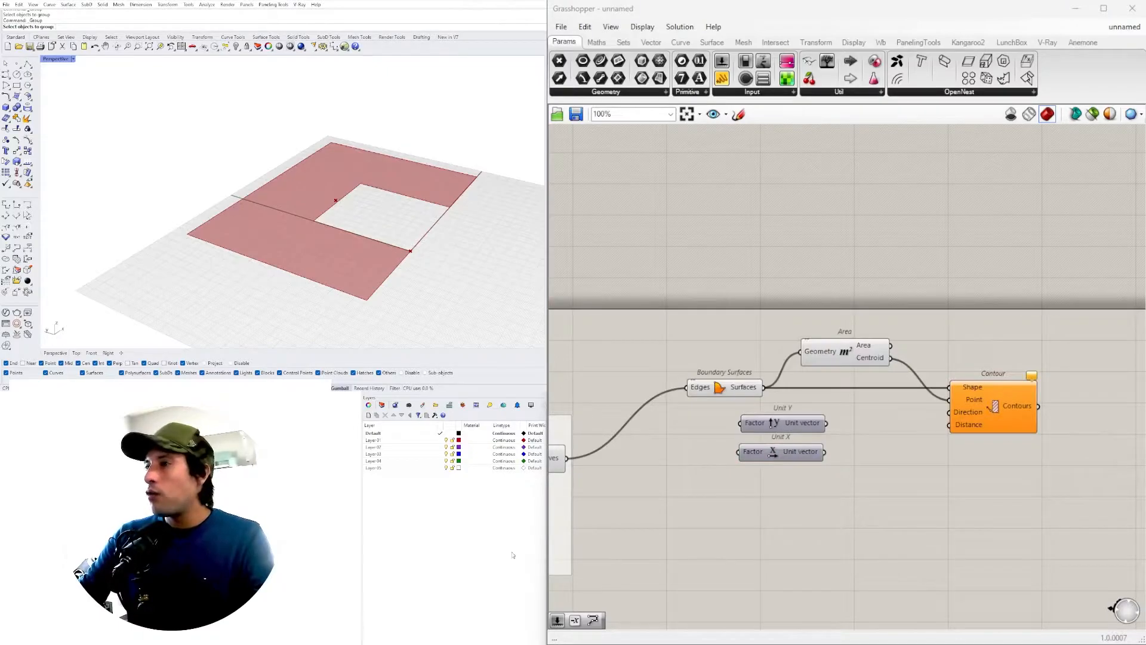
pyautogui.scroll(2, 824, 428)
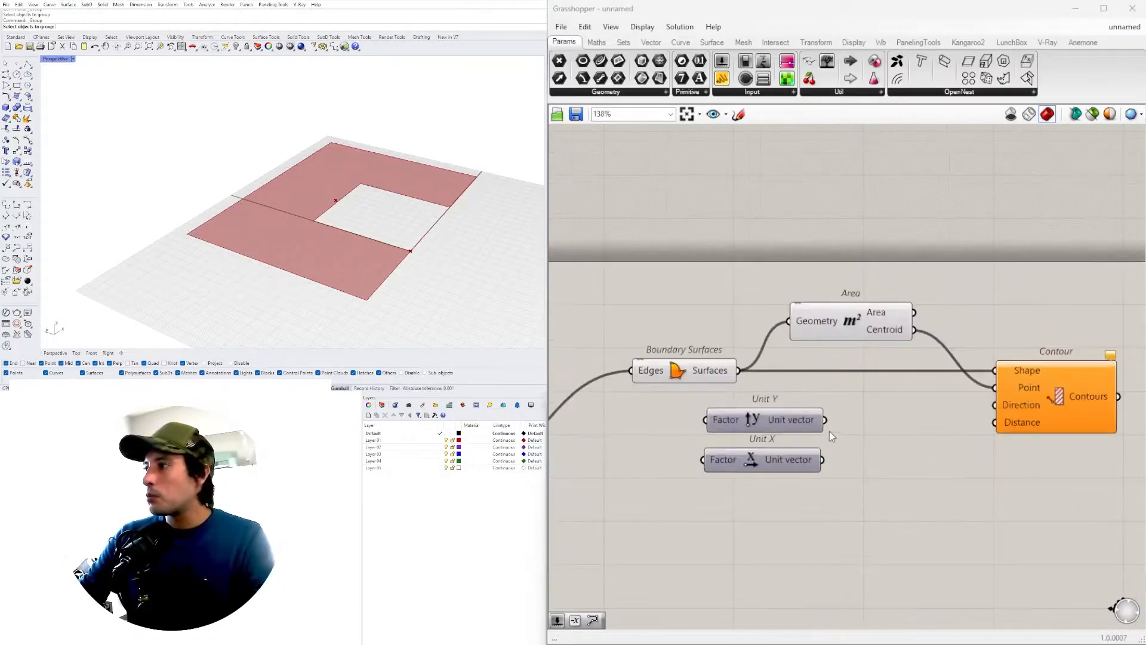
# Step: Connect Unit Y to Contour's Direction input and move Unit X down to free space below Unit Y
pyautogui.moveTo(824, 420); pyautogui.dragTo(994, 406)
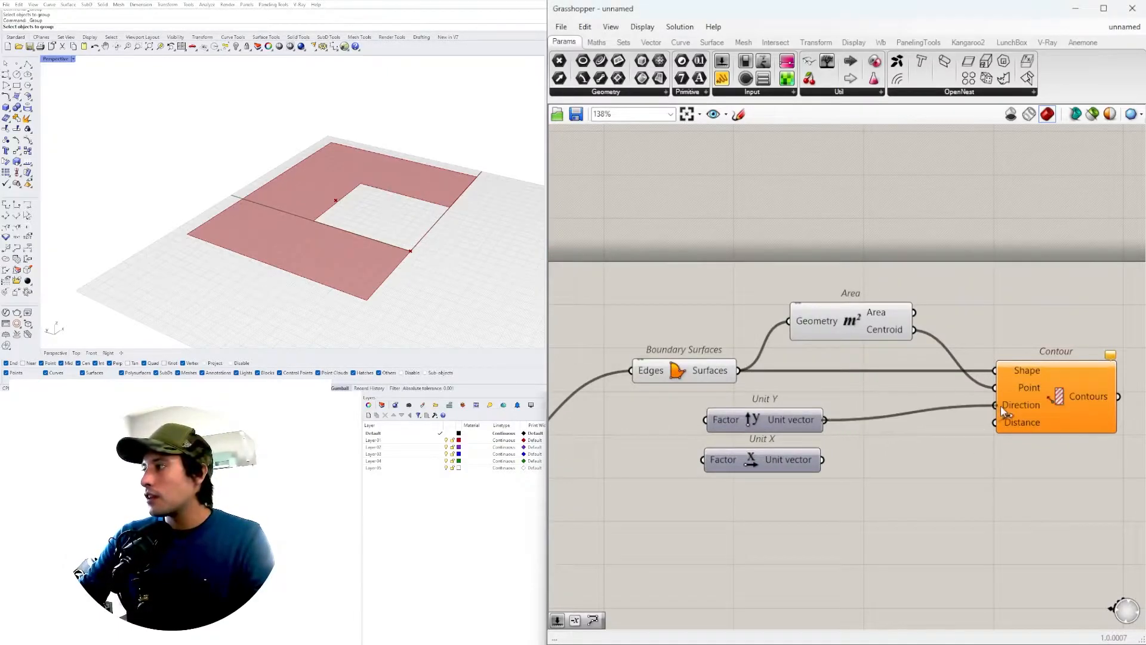
pyautogui.moveTo(751, 468); pyautogui.dragTo(736, 597)
pyautogui.click(767, 475)
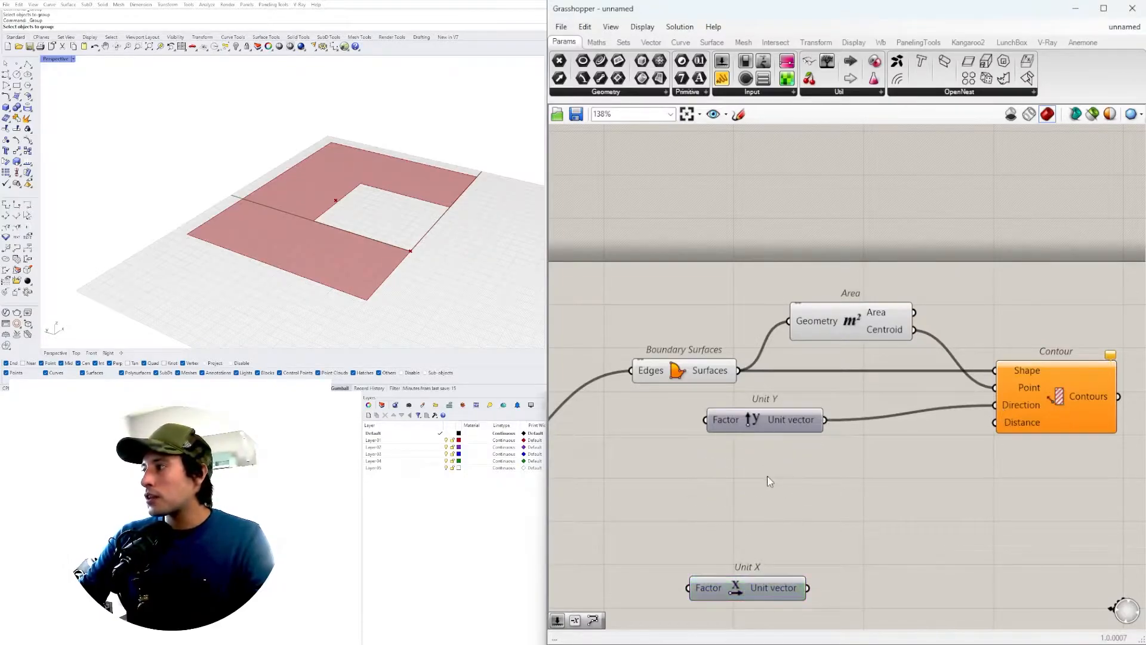
# Step: Add a number slider with the value 15.5 below Unit Y and connect it to Contour's Distance input
pyautogui.doubleClick(768, 478)
pyautogui.write('1')
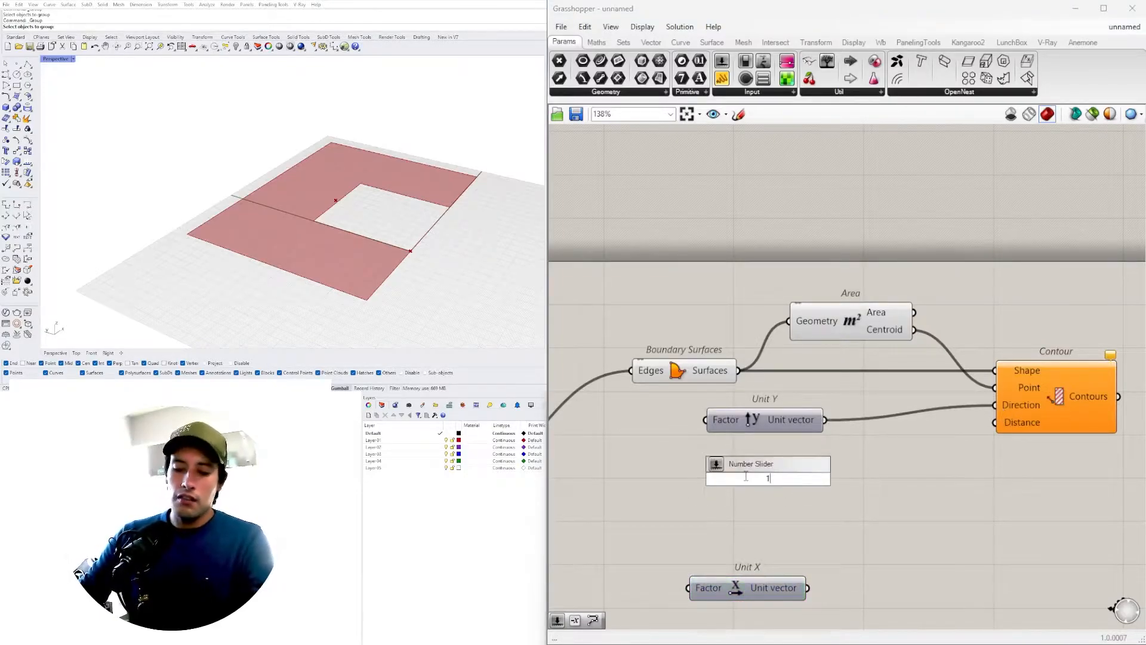
pyautogui.write('5.5')
pyautogui.press('Return')
pyautogui.moveTo(882, 480); pyautogui.dragTo(992, 424)
# Step: Set the contour distance slider to 25
pyautogui.click(740, 482)
pyautogui.scroll(5, 739, 481)
pyautogui.moveTo(734, 481)
pyautogui.mouseDown()
pyautogui.moveTo(774, 482)
pyautogui.moveTo(735, 488)
pyautogui.moveTo(747, 481)
pyautogui.mouseUp()
pyautogui.doubleClick(738, 480)
pyautogui.write('25')
pyautogui.press('Return')
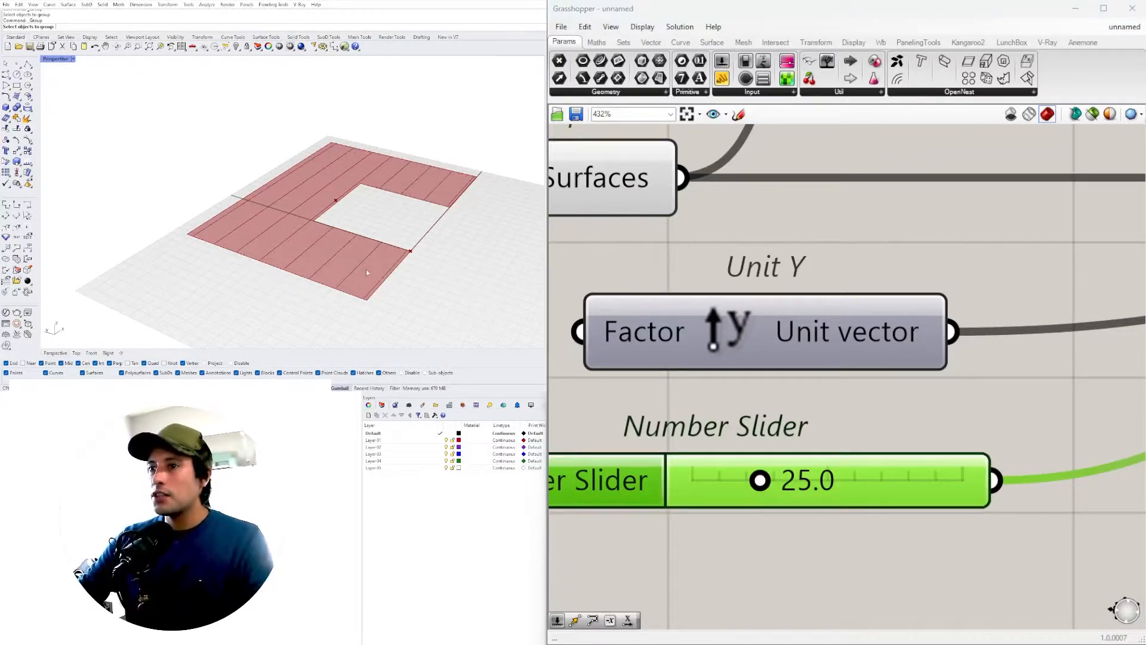
pyautogui.moveTo(289, 228); pyautogui.dragTo(478, 248, button='right')
# Step: Duplicate the Contour component with its input connections, placing the copy directly below the original
pyautogui.scroll(-6, 804, 403)
pyautogui.moveTo(918, 369); pyautogui.dragTo(968, 439)
pyautogui.click(796, 508)
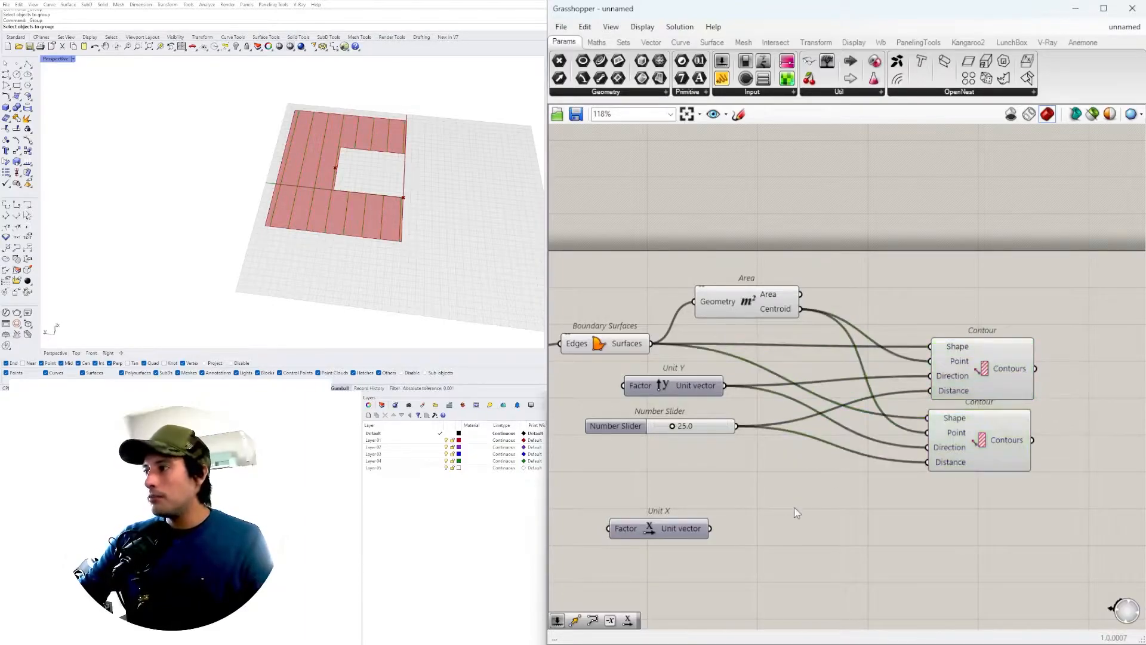
# Step: Stack Unit X below Unit Y with the distance slider beneath, and connect Unit X to the lower Contour's Direction input
pyautogui.moveTo(611, 436); pyautogui.dragTo(608, 442)
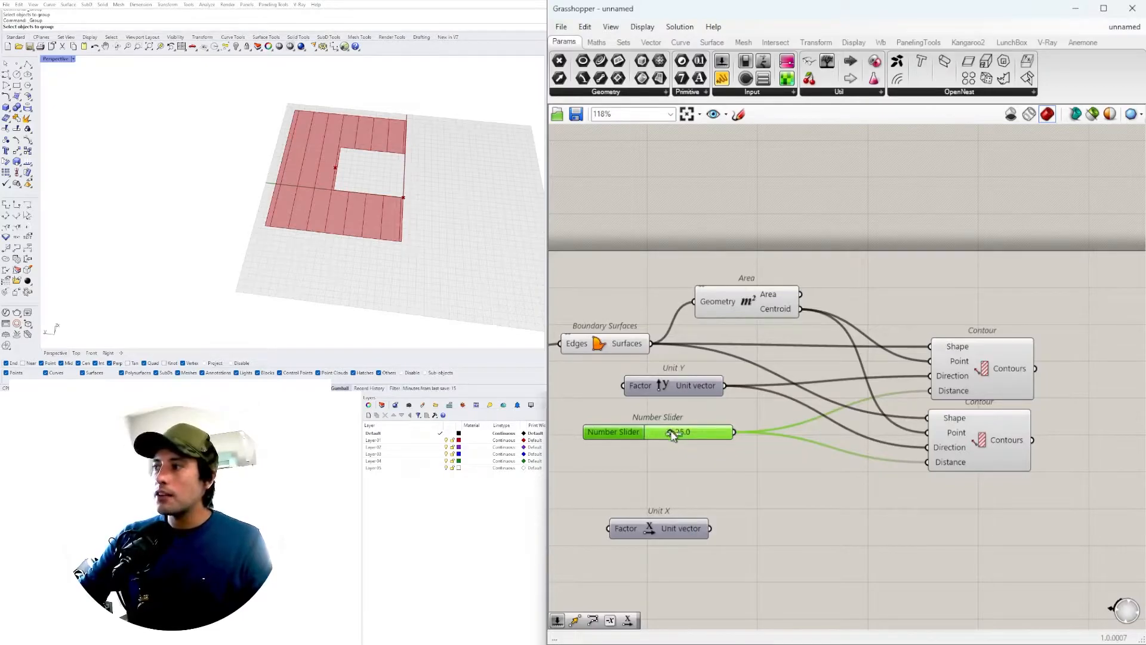
pyautogui.moveTo(615, 435); pyautogui.dragTo(628, 427)
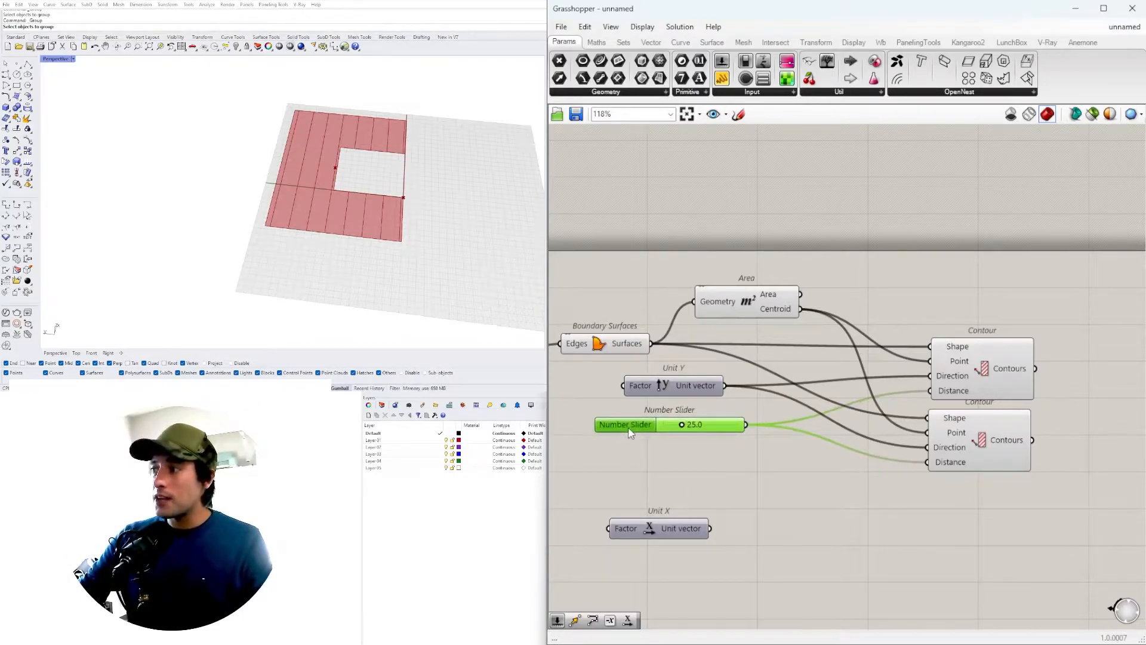
pyautogui.moveTo(688, 528); pyautogui.dragTo(703, 476)
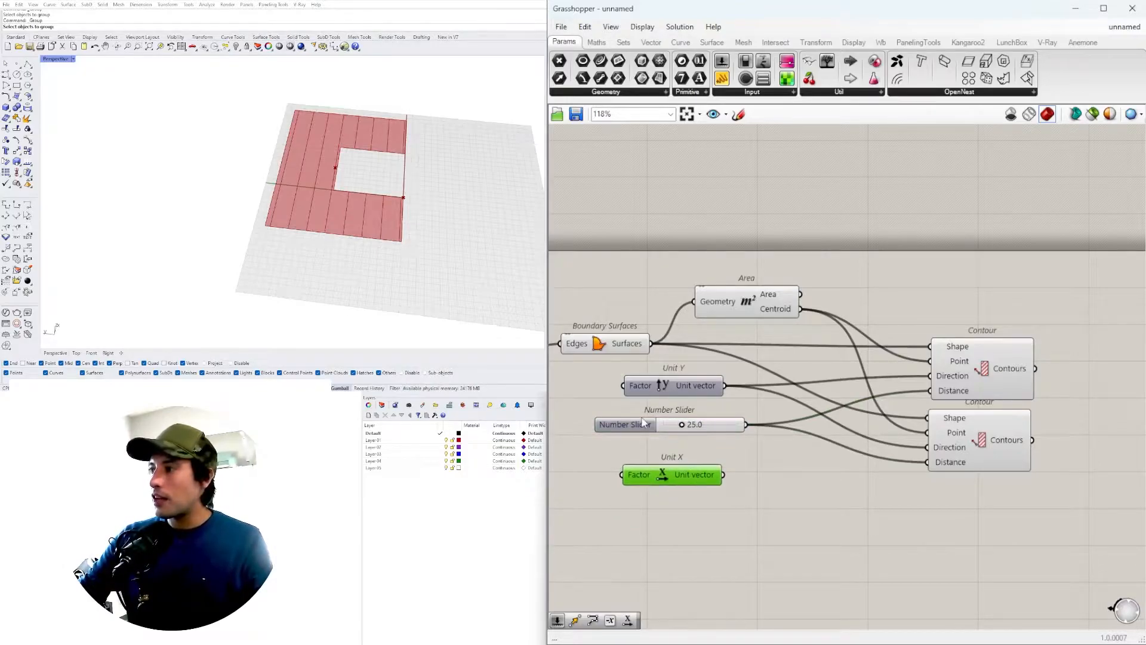
pyautogui.moveTo(635, 424); pyautogui.dragTo(626, 515)
pyautogui.moveTo(656, 477); pyautogui.dragTo(925, 449)
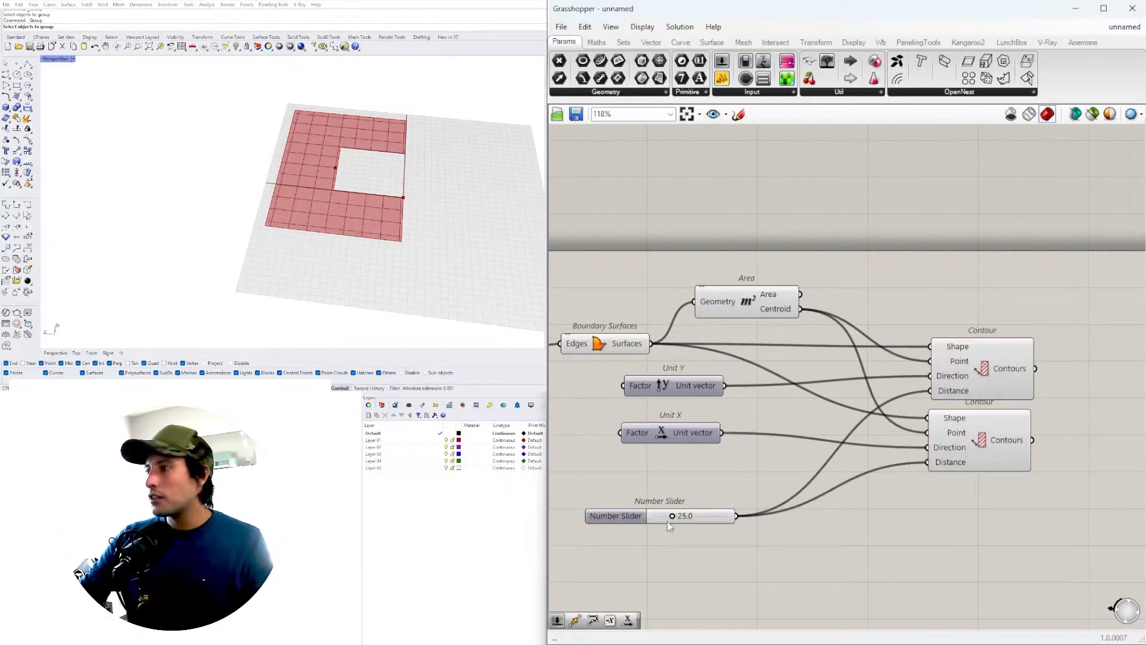
# Step: Set the contour distance slider to 30.2 and place it close below Unit X
pyautogui.scroll(5, 672, 517)
pyautogui.scroll(-3, 670, 499)
pyautogui.moveTo(670, 496)
pyautogui.mouseDown()
pyautogui.moveTo(692, 495)
pyautogui.moveTo(663, 499)
pyautogui.moveTo(677, 498)
pyautogui.mouseUp()
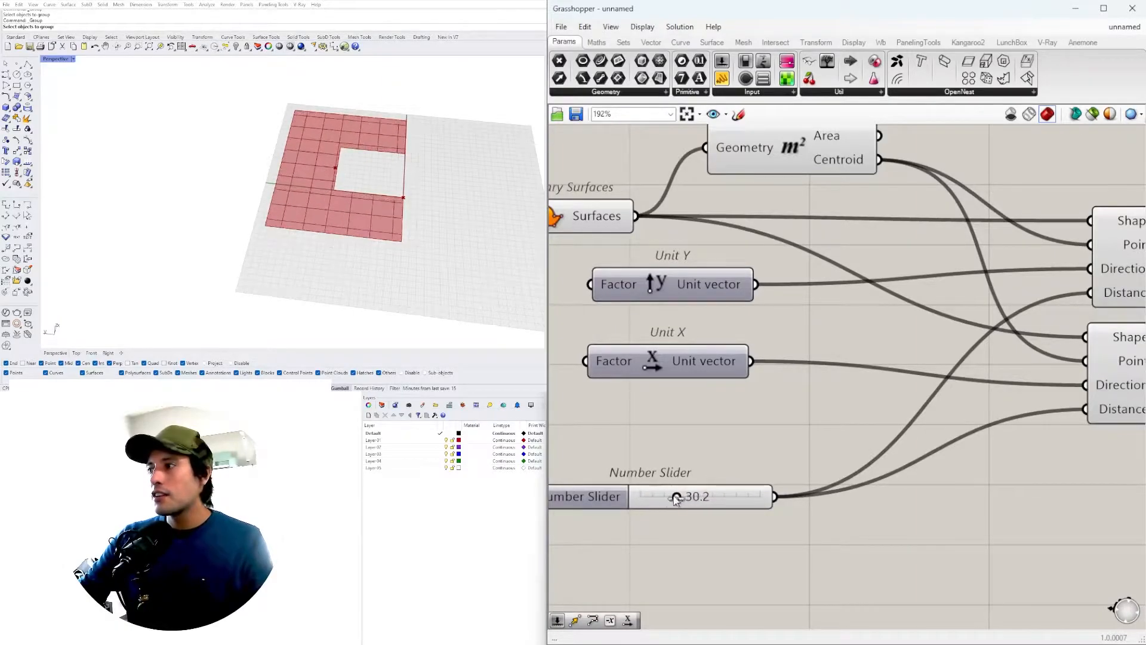
pyautogui.moveTo(571, 507); pyautogui.dragTo(686, 512, button='right')
pyautogui.moveTo(703, 484); pyautogui.dragTo(710, 440)
pyautogui.moveTo(678, 500); pyautogui.dragTo(682, 446)
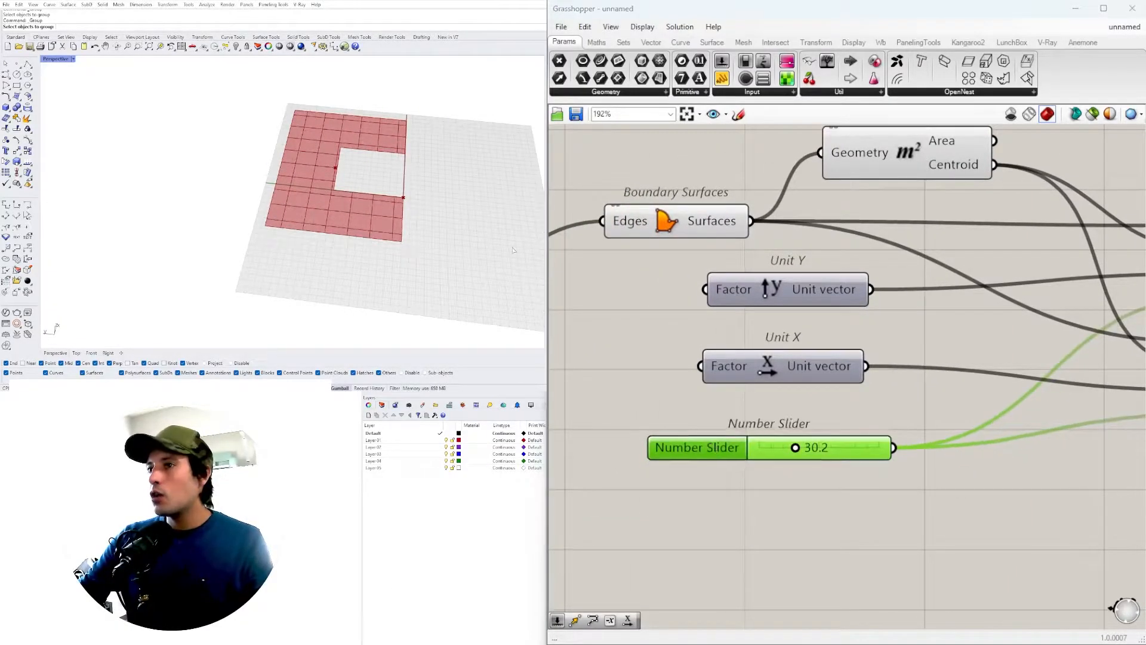
# Step: Examine the curves that the two Contour components produce on the footprint, individually and together
pyautogui.scroll(-5, 380, 188)
pyautogui.keyDown('shift'); pyautogui.moveTo(380, 188); pyautogui.dragTo(362, 207, button='right'); pyautogui.keyUp('shift')
pyautogui.scroll(5, 361, 206)
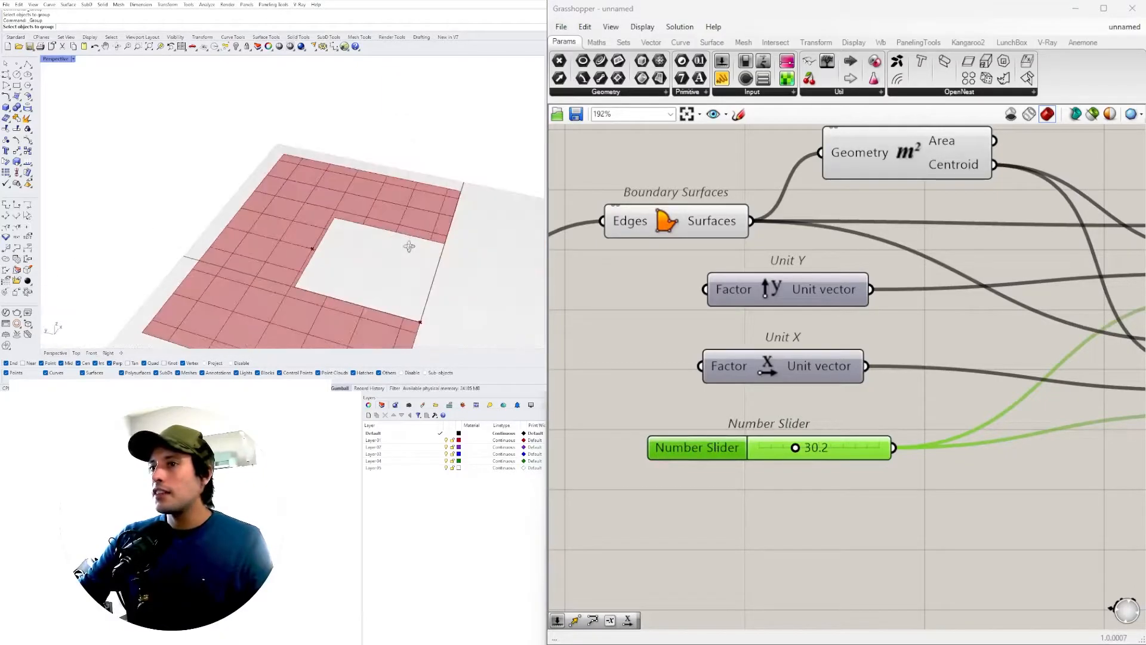
pyautogui.keyDown('shift'); pyautogui.moveTo(374, 251); pyautogui.dragTo(342, 201, button='right'); pyautogui.keyUp('shift')
pyautogui.scroll(-3, 342, 202)
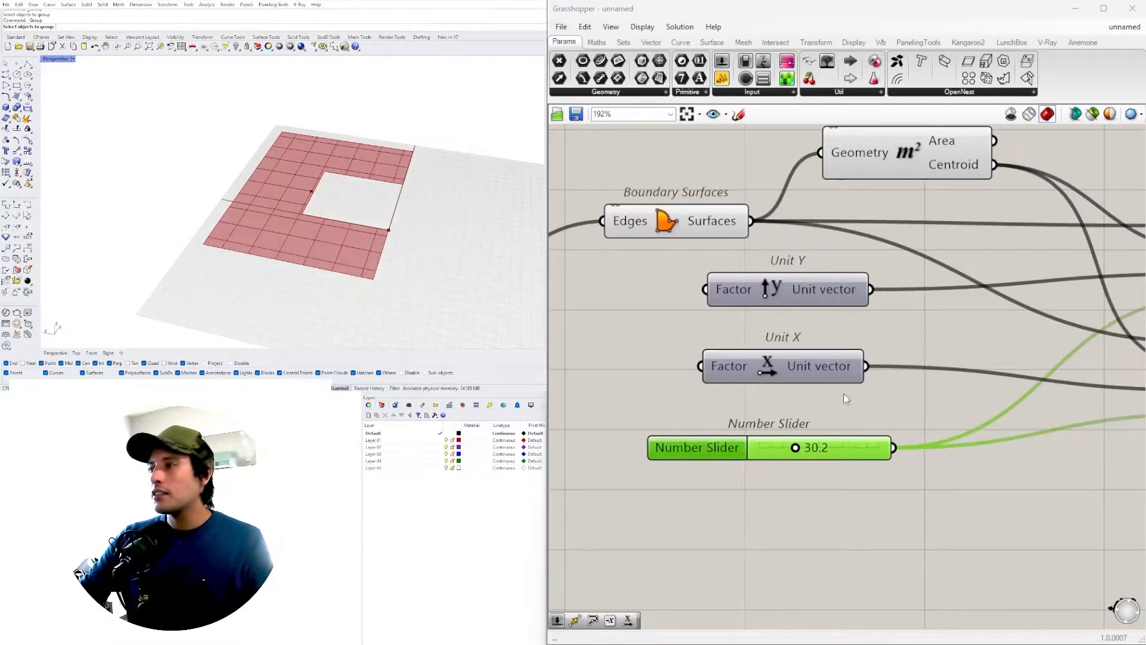
pyautogui.scroll(-4, 854, 411)
pyautogui.click(884, 445)
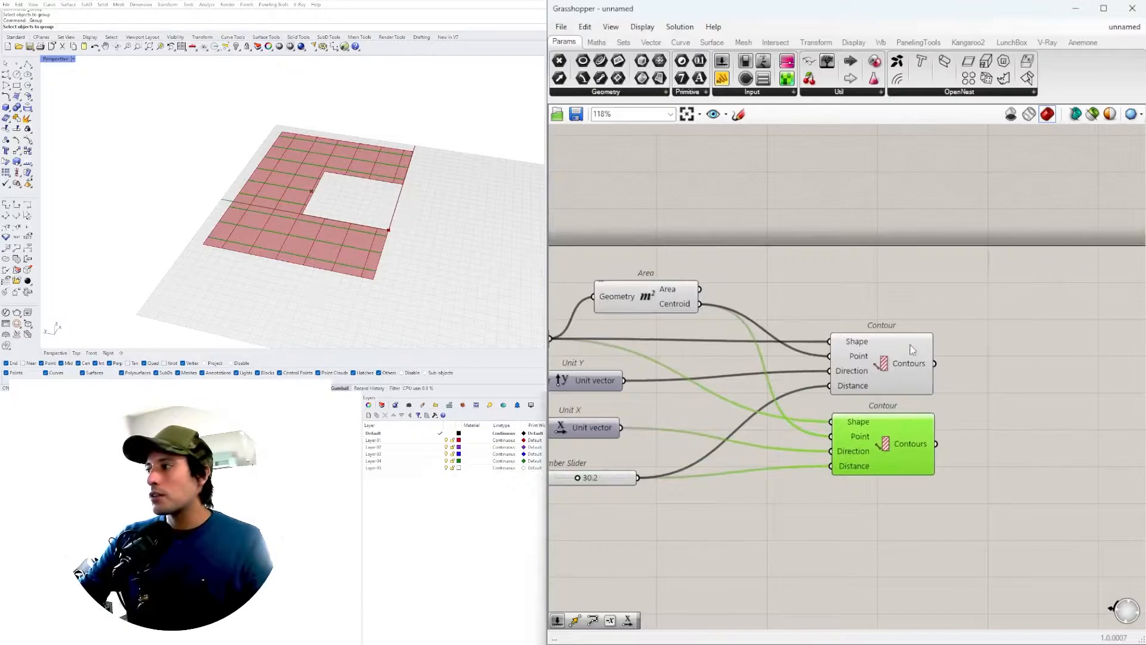
pyautogui.click(915, 348)
pyautogui.keyDown('shift'); pyautogui.click(881, 466); pyautogui.keyUp('shift')
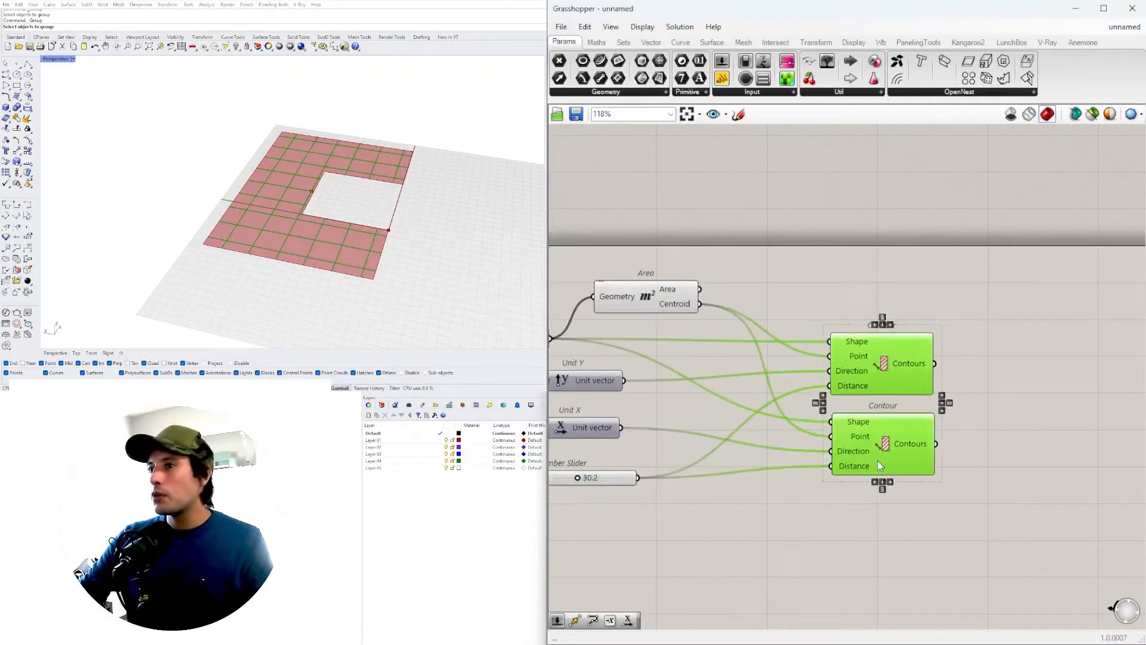
pyautogui.click(1000, 413)
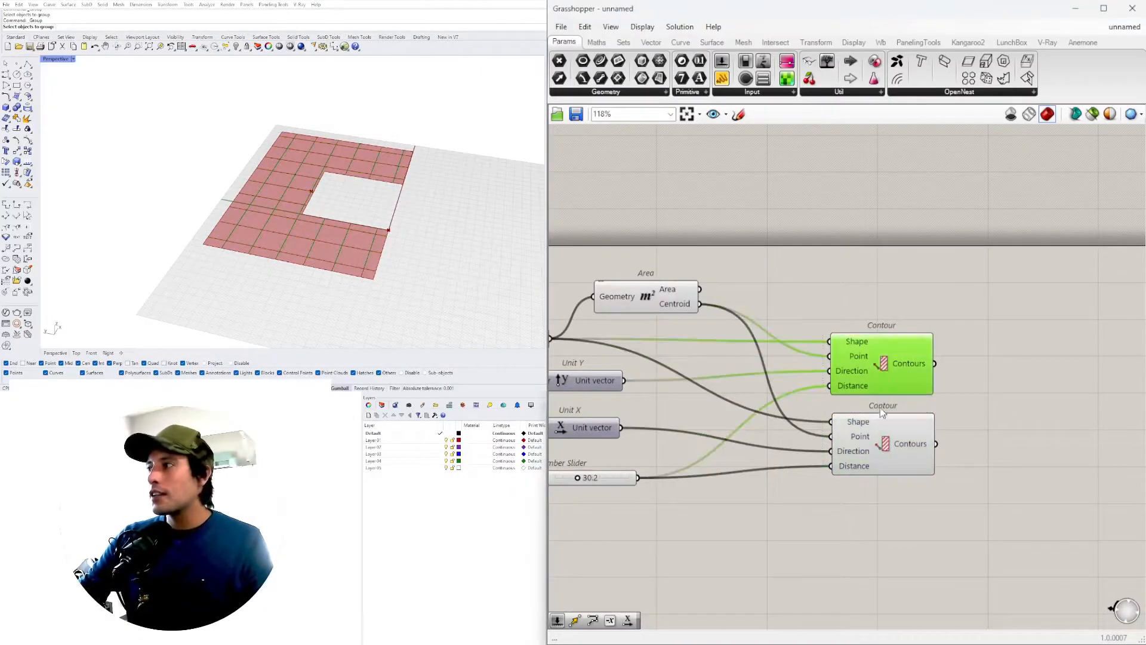
pyautogui.click(891, 383)
pyautogui.keyDown('shift'); pyautogui.click(892, 455); pyautogui.keyUp('shift')
pyautogui.scroll(3, 326, 171)
pyautogui.scroll(1, 326, 171)
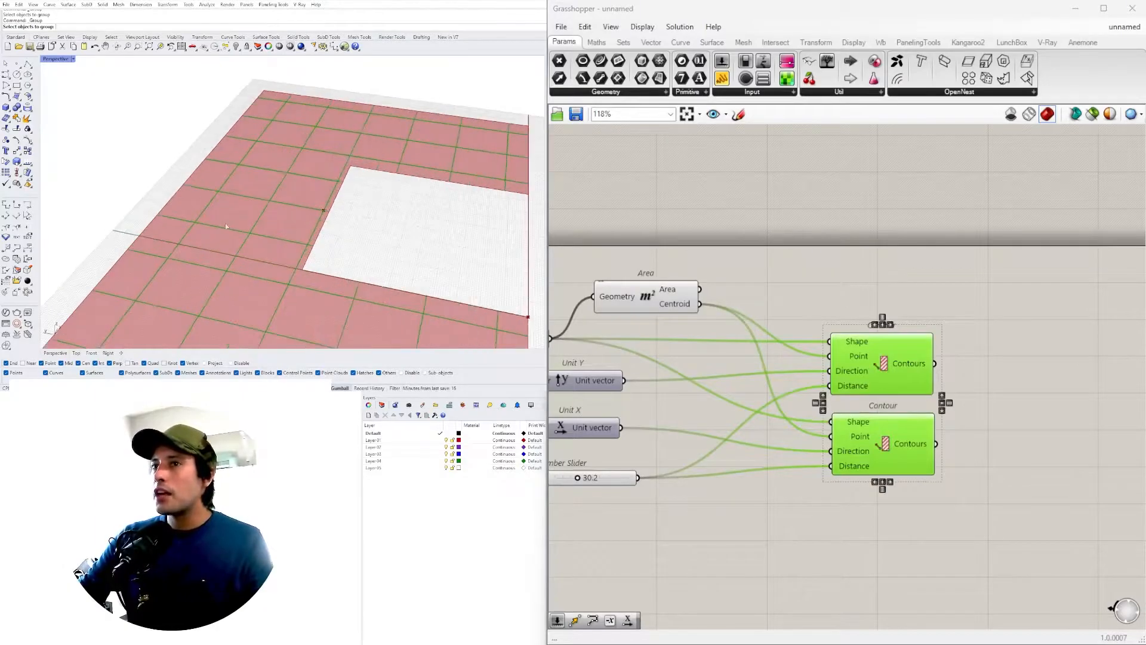
pyautogui.scroll(-4, 933, 341)
# Step: Try to intersect the boundary surface with the contour curves using a Brep | Curve component
pyautogui.doubleClick(887, 370)
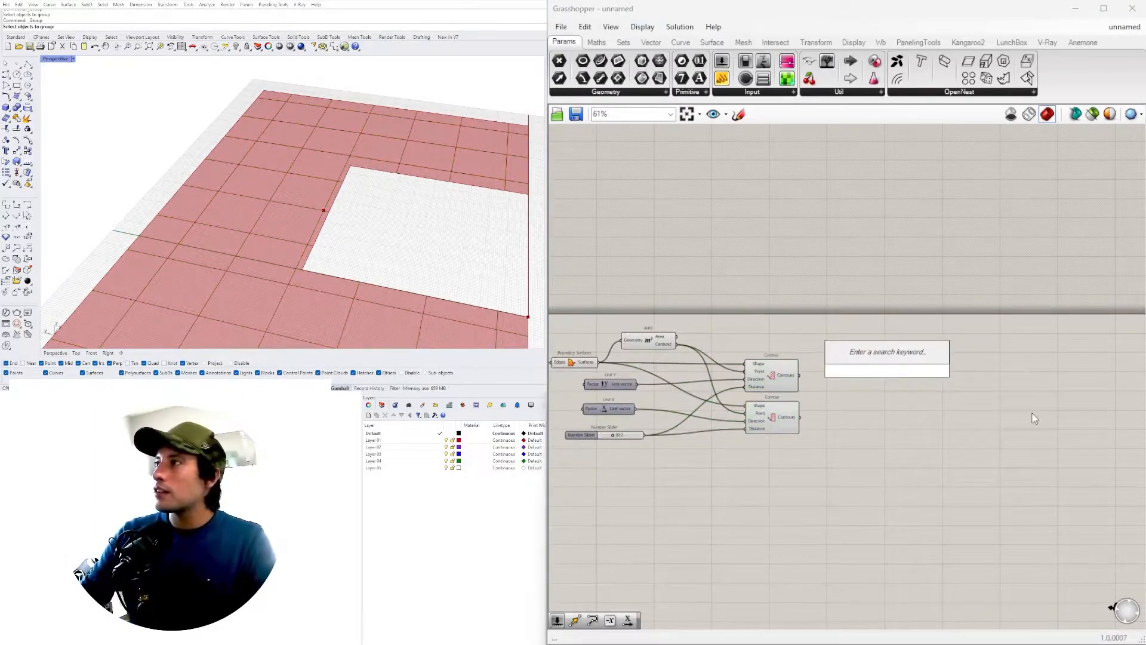
pyautogui.click(776, 42)
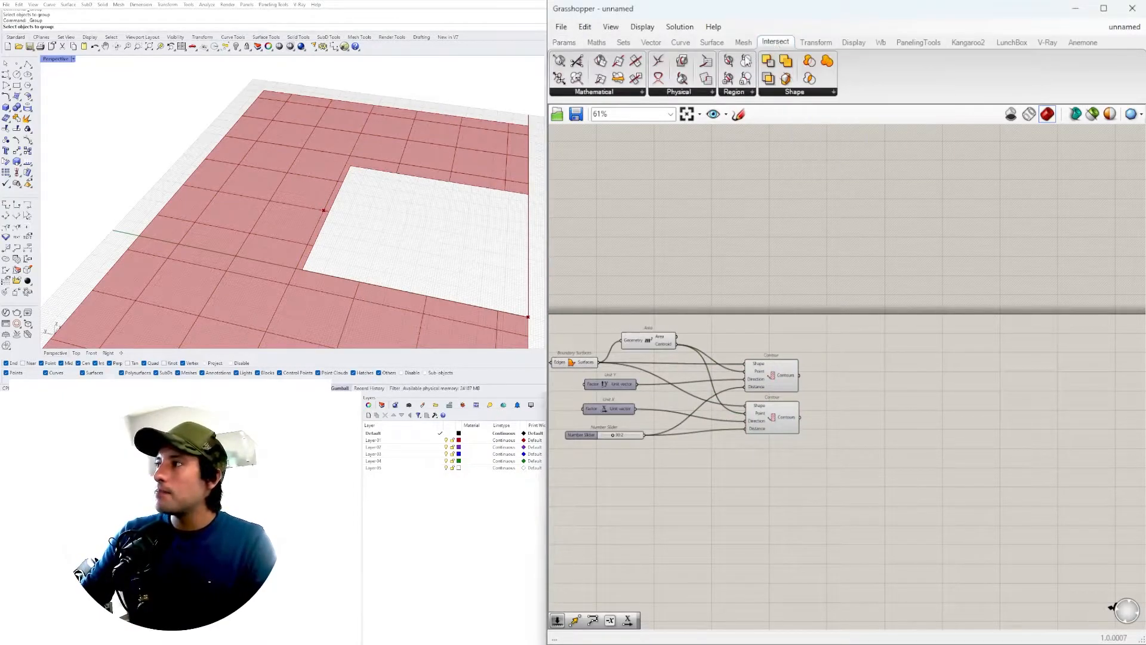
pyautogui.click(692, 91)
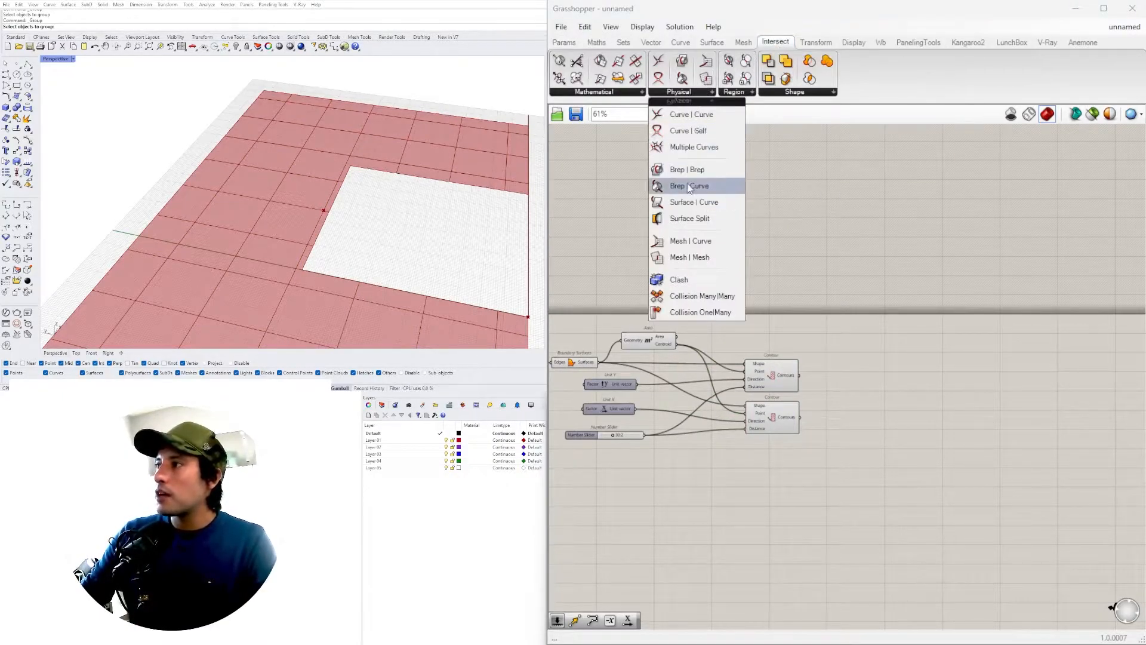
pyautogui.moveTo(713, 187); pyautogui.dragTo(868, 354)
pyautogui.moveTo(639, 378); pyautogui.dragTo(682, 374, button='right')
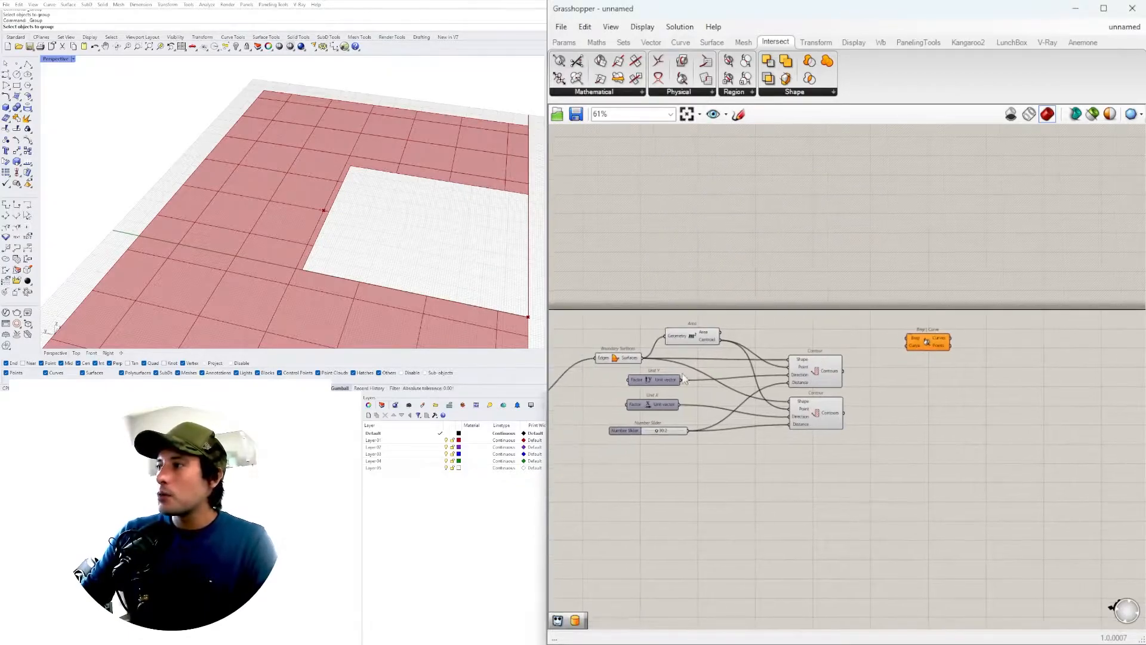
pyautogui.click(620, 361)
pyautogui.moveTo(642, 358); pyautogui.dragTo(909, 337)
pyautogui.scroll(4, 865, 360)
pyautogui.click(783, 380)
pyautogui.moveTo(823, 381); pyautogui.dragTo(950, 313)
pyautogui.press('Delete')
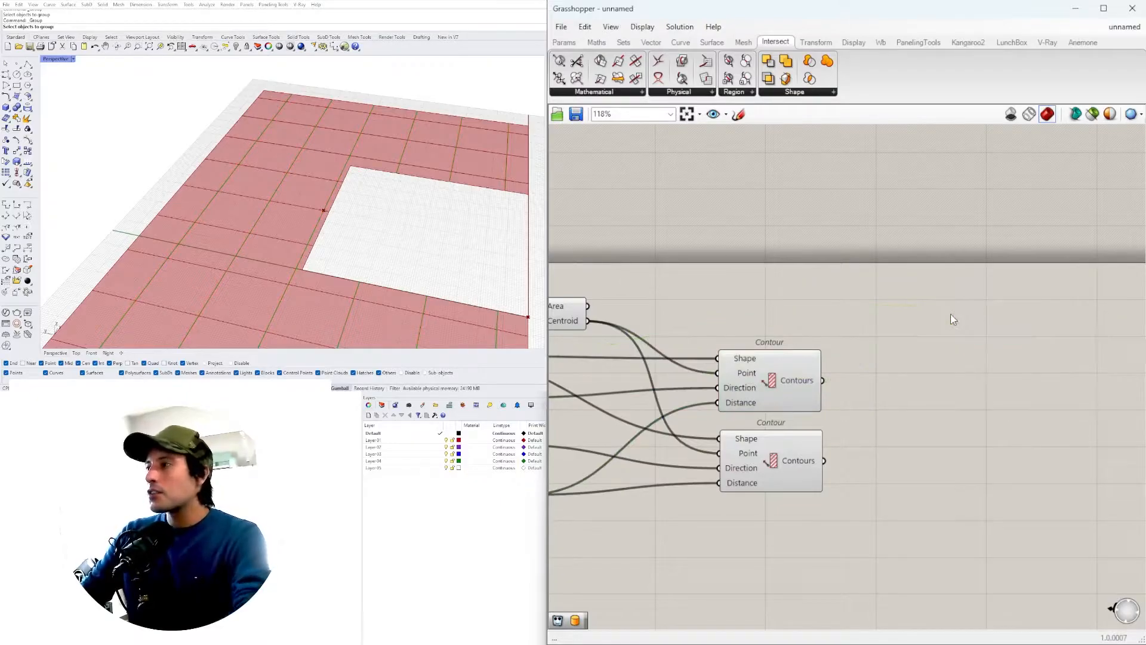
# Step: Add a Multiple Curves intersection component and connect both Contours outputs to its Curves input
pyautogui.click(674, 96)
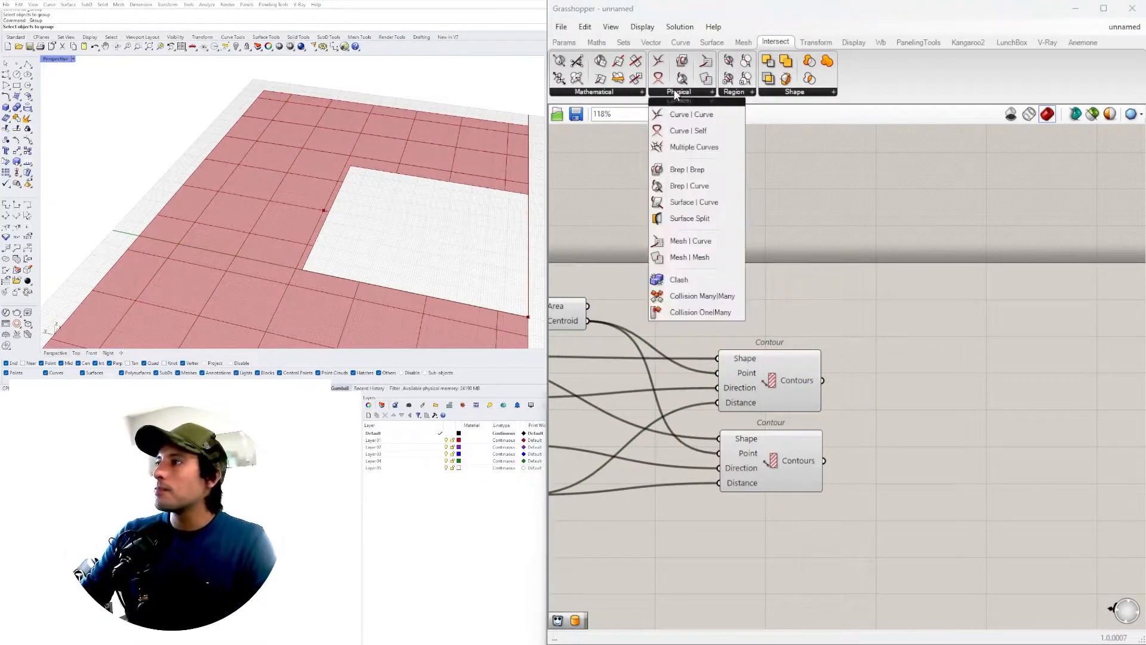
pyautogui.click(690, 148)
pyautogui.click(942, 383)
pyautogui.moveTo(824, 380); pyautogui.dragTo(919, 415)
pyautogui.keyDown('shift'); pyautogui.moveTo(830, 458); pyautogui.dragTo(935, 414); pyautogui.keyUp('shift')
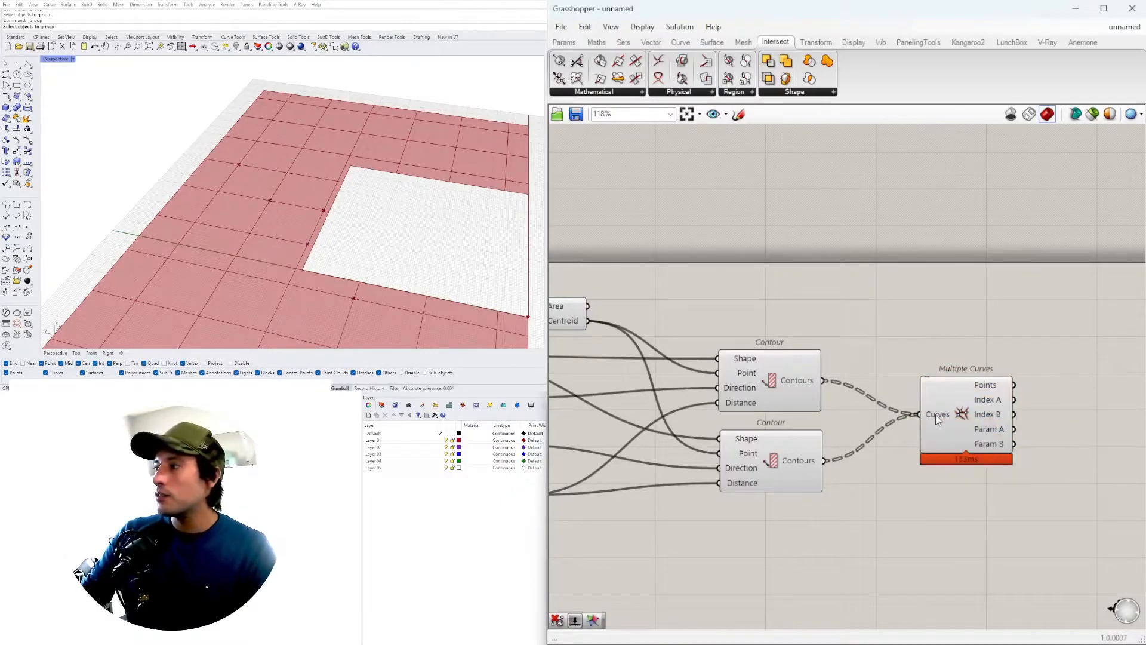
# Step: Flatten the Curves input of Multiple Curves and align the component with the upper Contour
pyautogui.rightClick(936, 414)
pyautogui.click(966, 494)
pyautogui.moveTo(971, 409); pyautogui.dragTo(944, 375)
# Step: Examine the intersection points from Multiple Curves and the contour curves feeding it against the footprint
pyautogui.scroll(-5, 355, 185)
pyautogui.moveTo(358, 185); pyautogui.dragTo(402, 278, button='right')
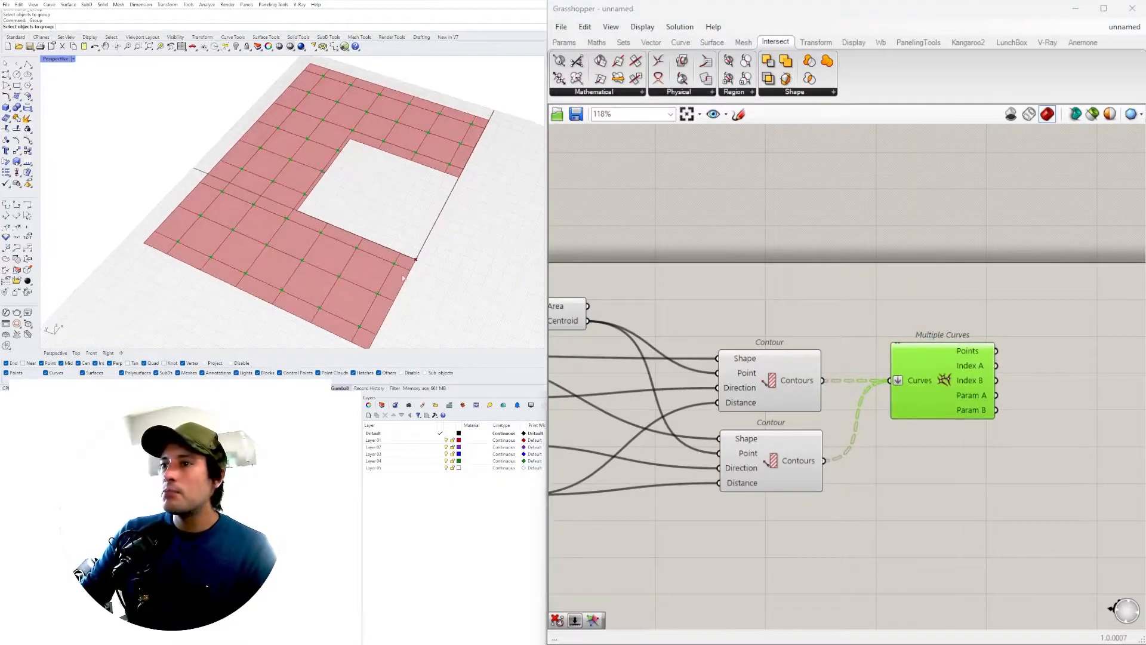
pyautogui.click(1017, 392)
pyautogui.scroll(3, 979, 370)
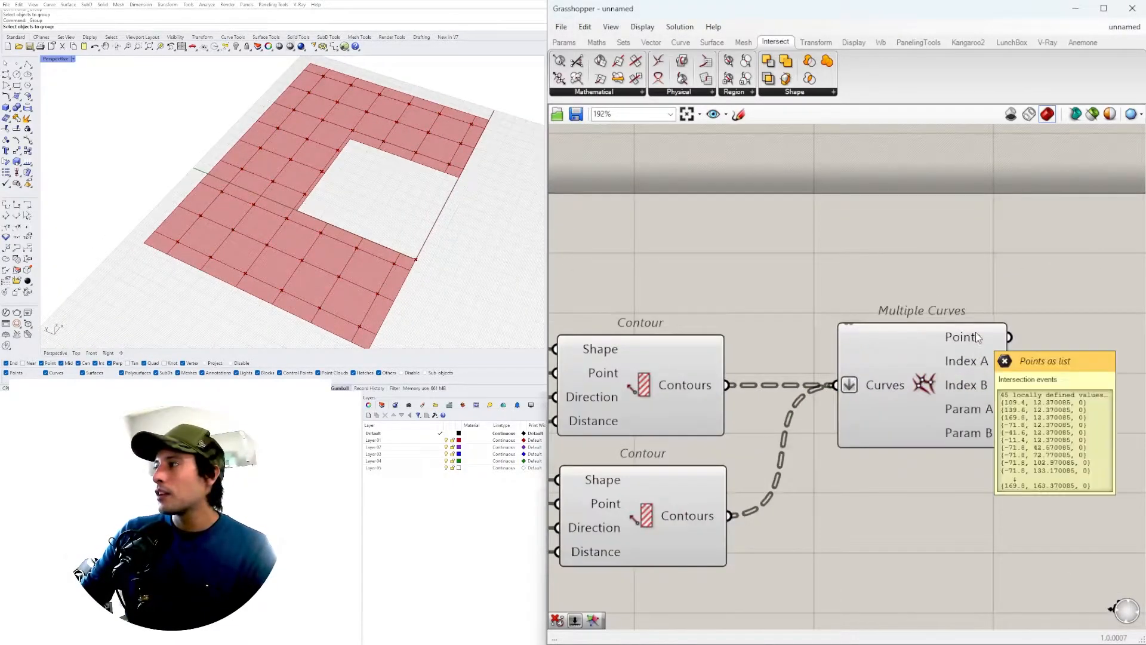
pyautogui.moveTo(982, 338)
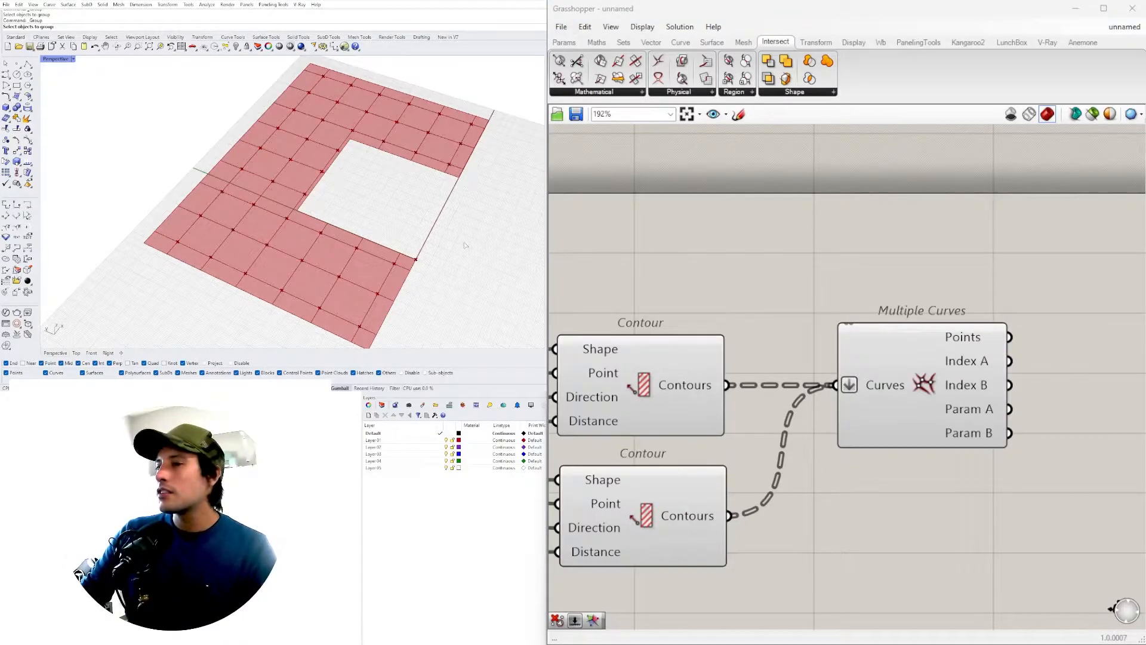
pyautogui.scroll(-3, 893, 280)
pyautogui.scroll(2, 911, 263)
pyautogui.click(732, 384)
pyautogui.moveTo(737, 376)
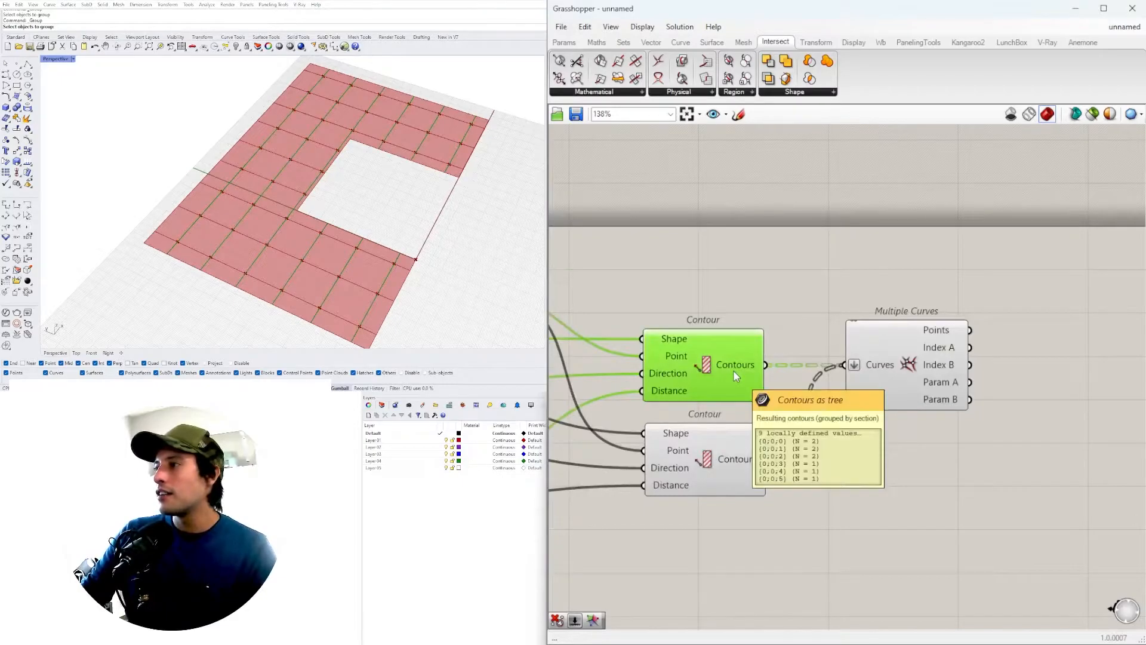
pyautogui.keyDown('shift'); pyautogui.click(720, 453); pyautogui.keyUp('shift')
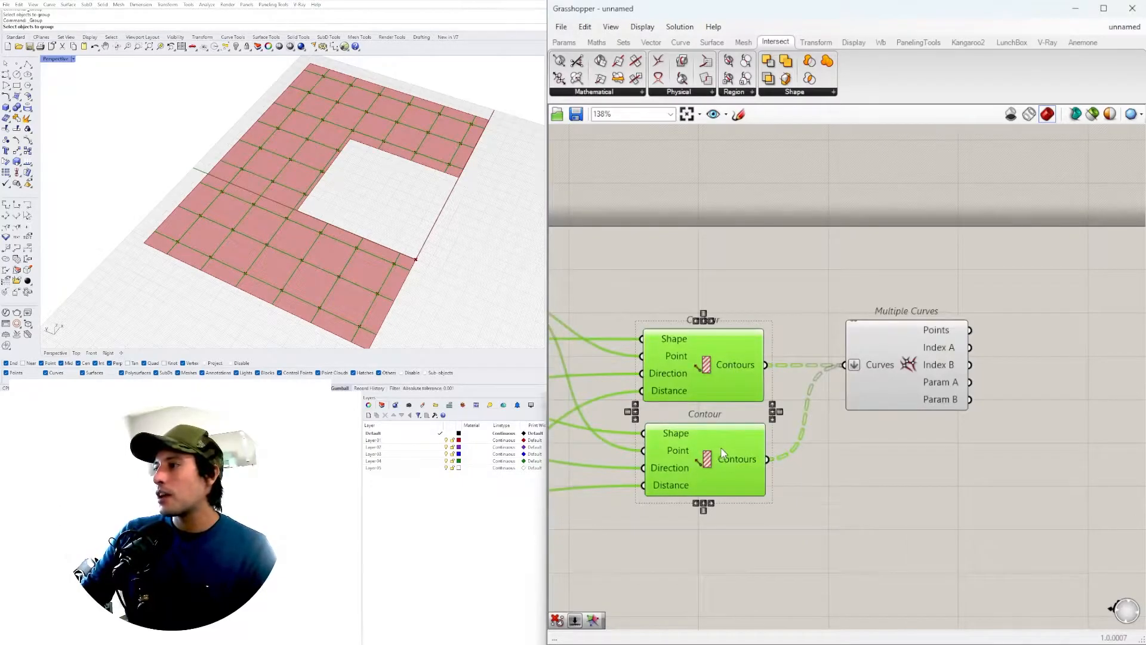
pyautogui.click(900, 479)
pyautogui.click(912, 369)
pyautogui.click(1068, 360)
pyautogui.moveTo(1069, 360); pyautogui.dragTo(921, 365, button='right')
pyautogui.doubleClick(921, 364)
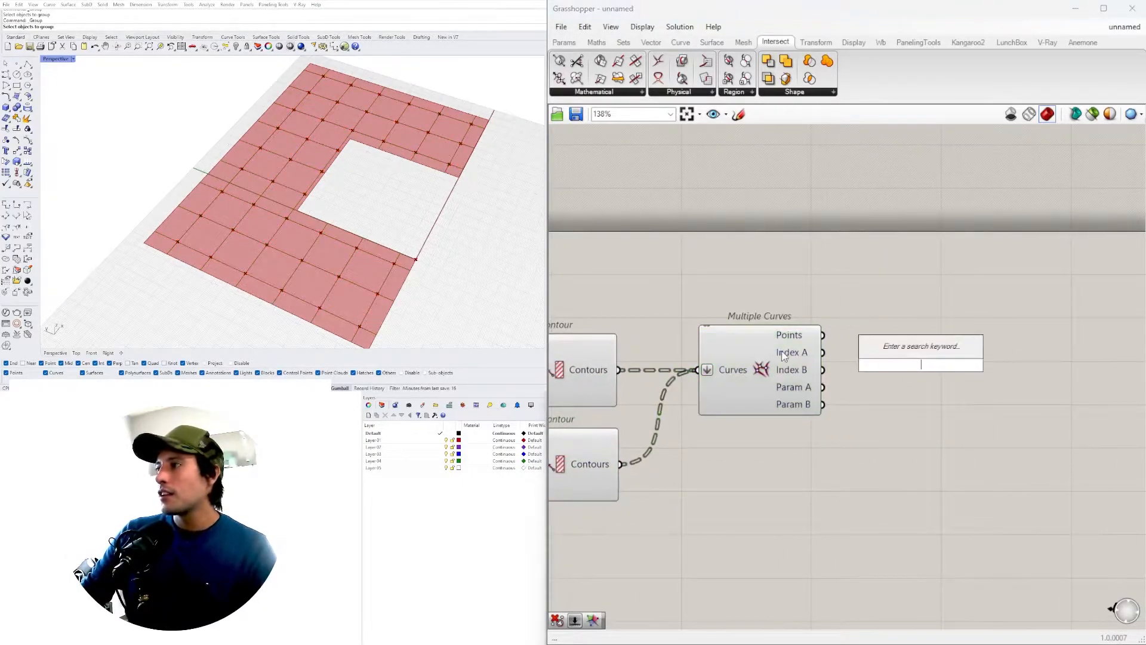
pyautogui.click(785, 356)
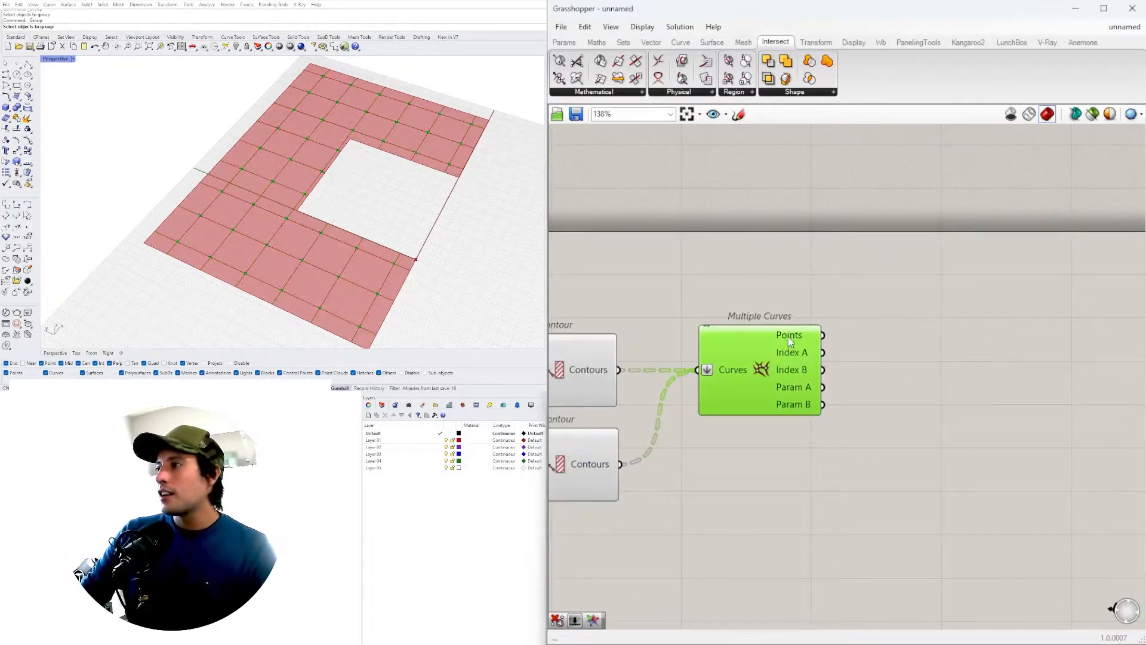
# Step: Cancel the running Rhino command and bake the Multiple Curves intersection points into the model
pyautogui.middleClick(740, 371)
pyautogui.click(763, 397)
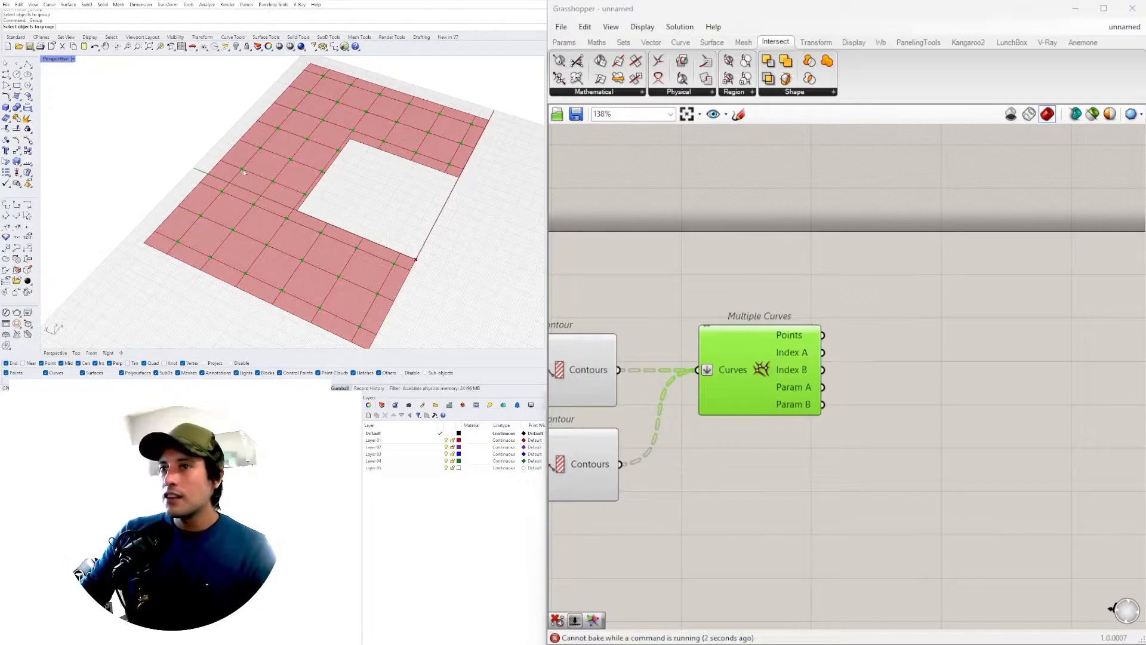
pyautogui.moveTo(188, 154)
pyautogui.mouseDown(button='right')
pyautogui.moveTo(194, 130)
pyautogui.moveTo(186, 161)
pyautogui.mouseUp(button='right')
pyautogui.press('Escape')
pyautogui.middleClick(771, 378)
pyautogui.scroll(3, 212, 218)
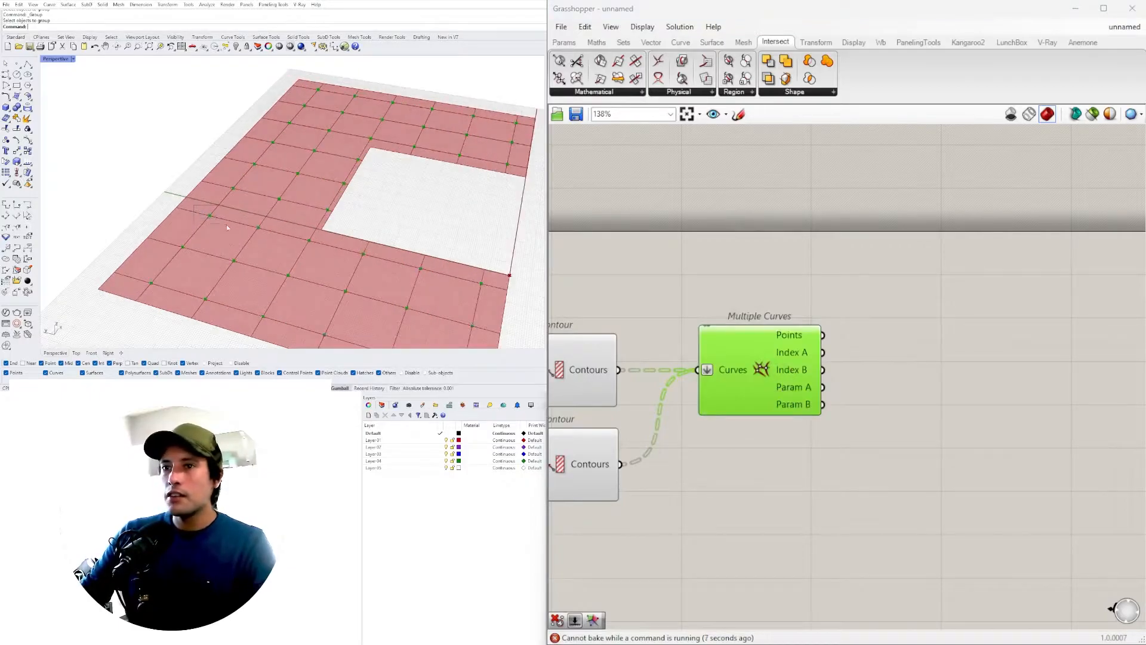
# Step: Select individual baked intersection points on the footprint to check them
pyautogui.click(212, 218)
pyautogui.scroll(3, 211, 221)
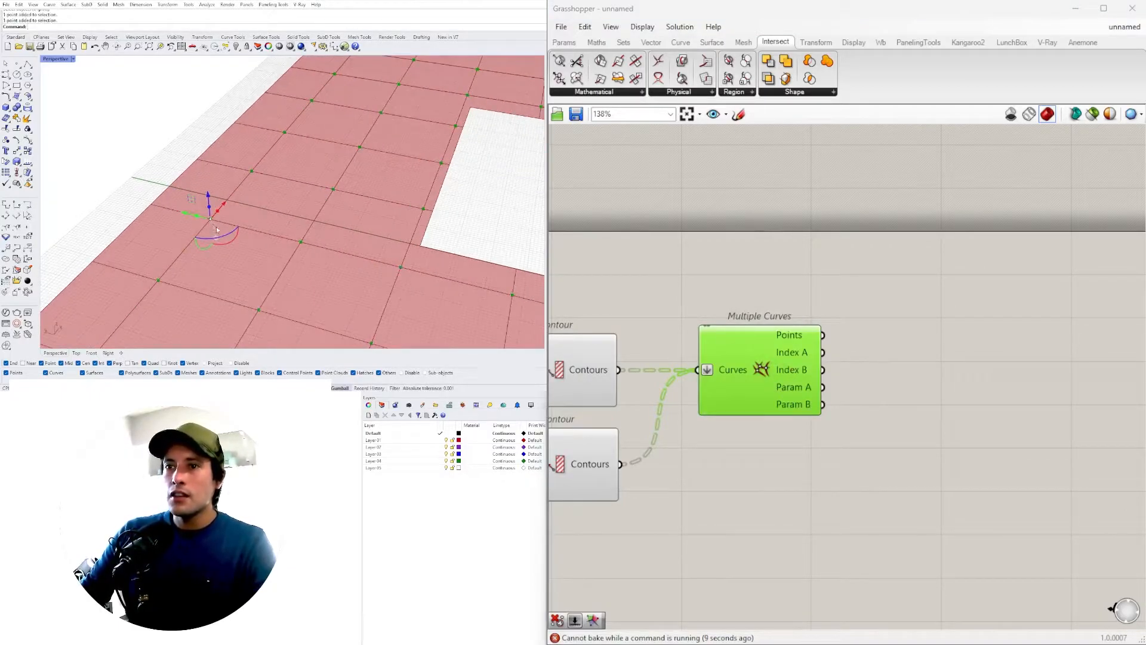
pyautogui.scroll(-5, 216, 229)
pyautogui.scroll(2, 239, 239)
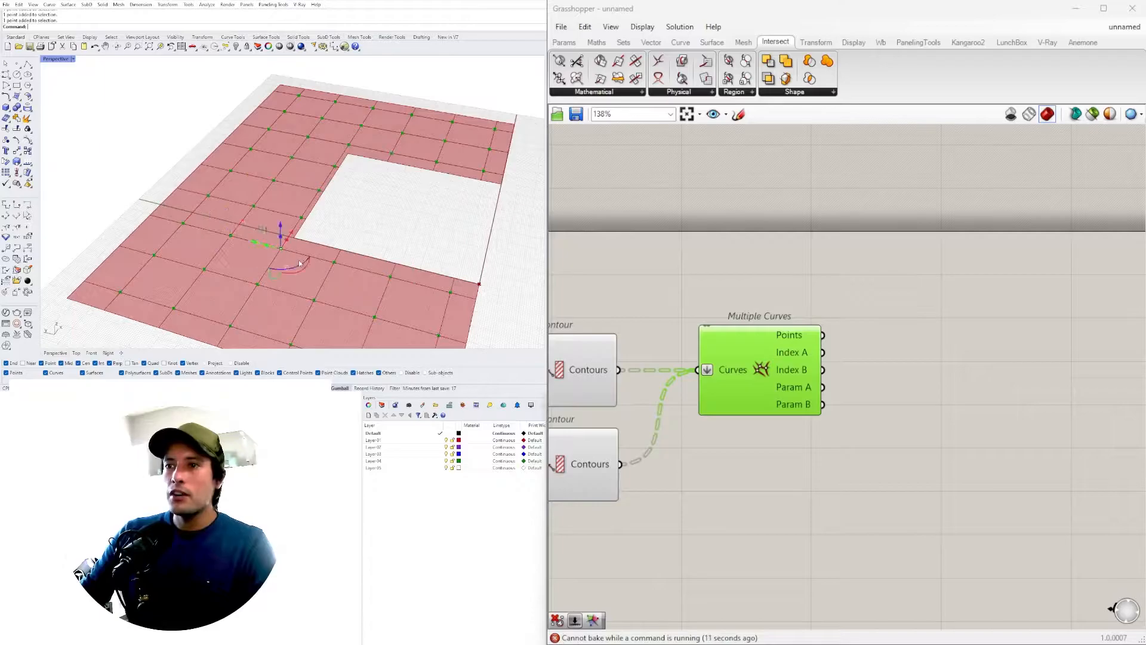
# Step: Delete all the baked intersection points from the Rhino model
pyautogui.scroll(-3, 210, 143)
pyautogui.moveTo(206, 141); pyautogui.dragTo(504, 328)
pyautogui.scroll(5, 401, 266)
pyautogui.press('Delete')
pyautogui.moveTo(792, 370); pyautogui.dragTo(800, 370)
# Step: Try culling repeated intersection points with a Cull Duplicates component fed by Multiple Curves, with its Points input flattened
pyautogui.doubleClick(926, 339)
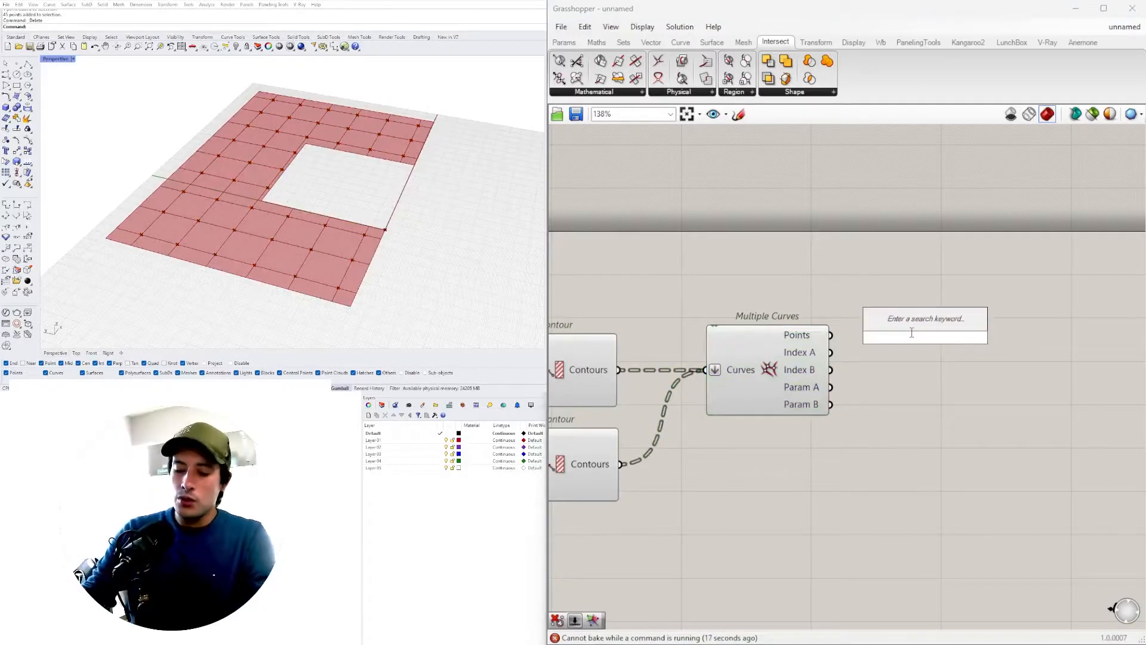
pyautogui.write('cull')
pyautogui.click(902, 264)
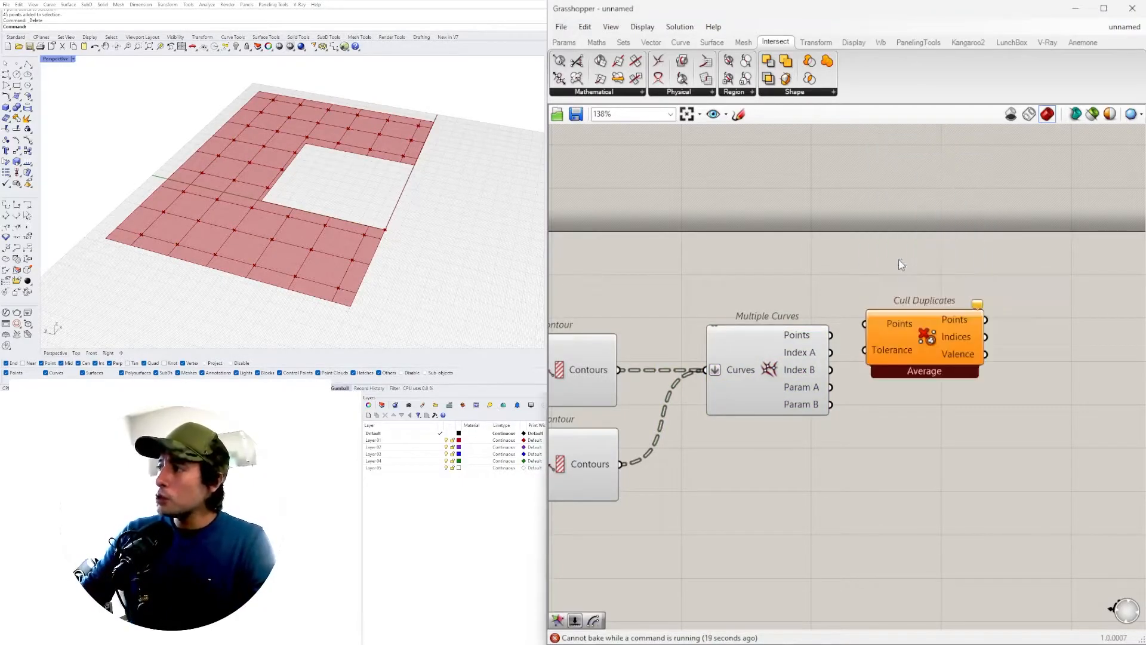
pyautogui.moveTo(832, 335); pyautogui.dragTo(966, 293)
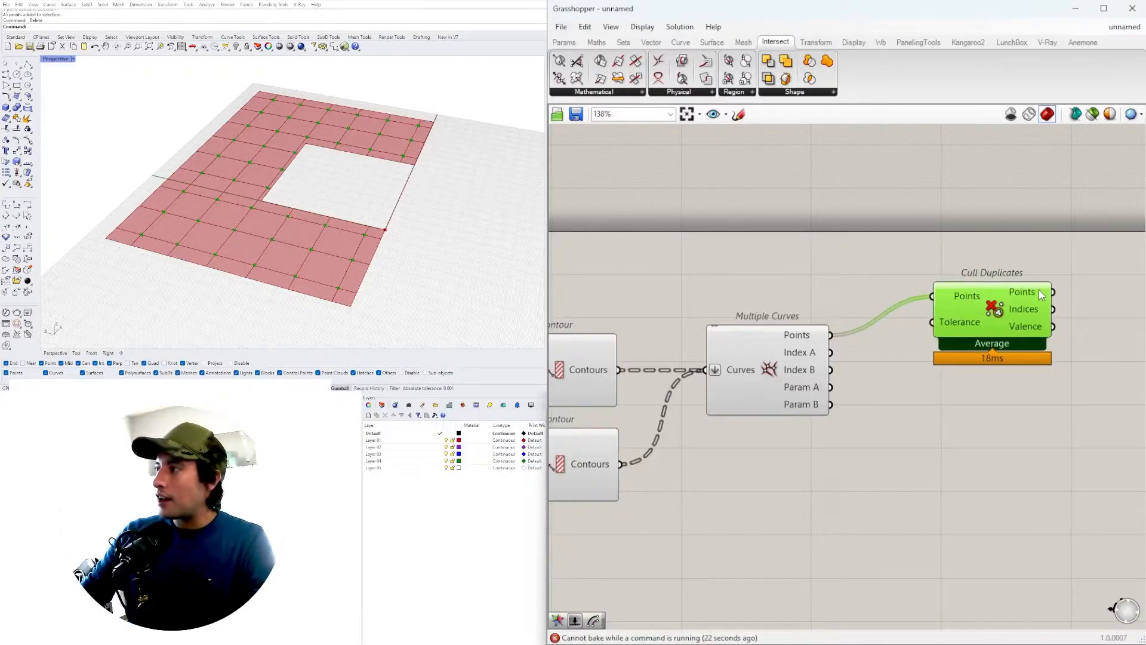
pyautogui.rightClick(960, 296)
pyautogui.click(1006, 389)
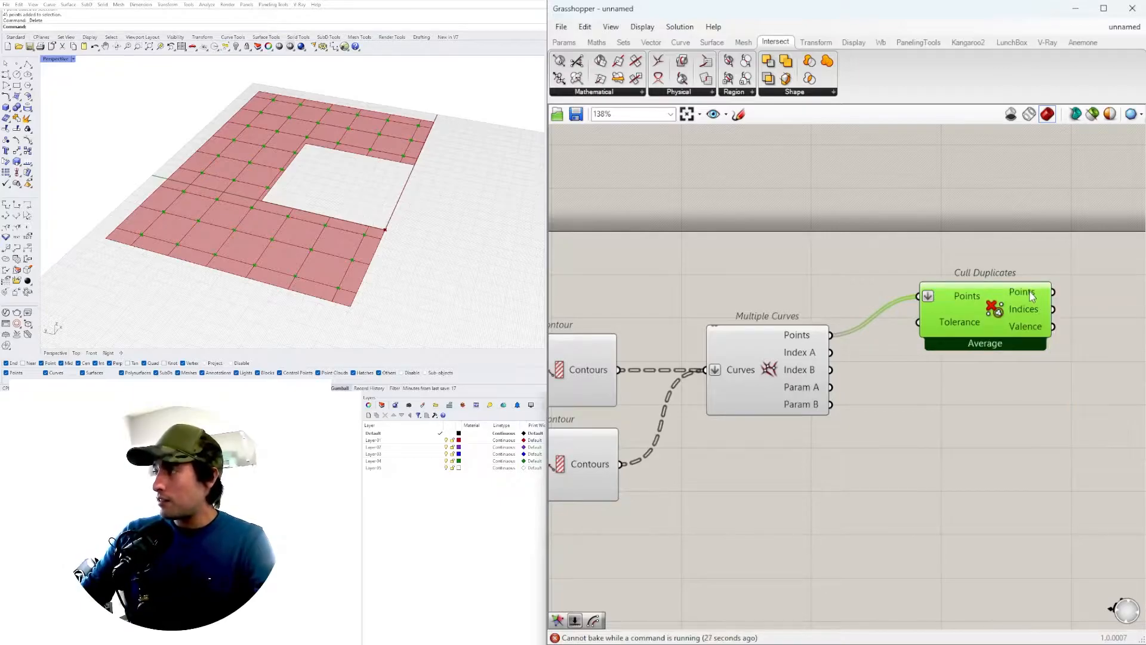
pyautogui.click(155, 272)
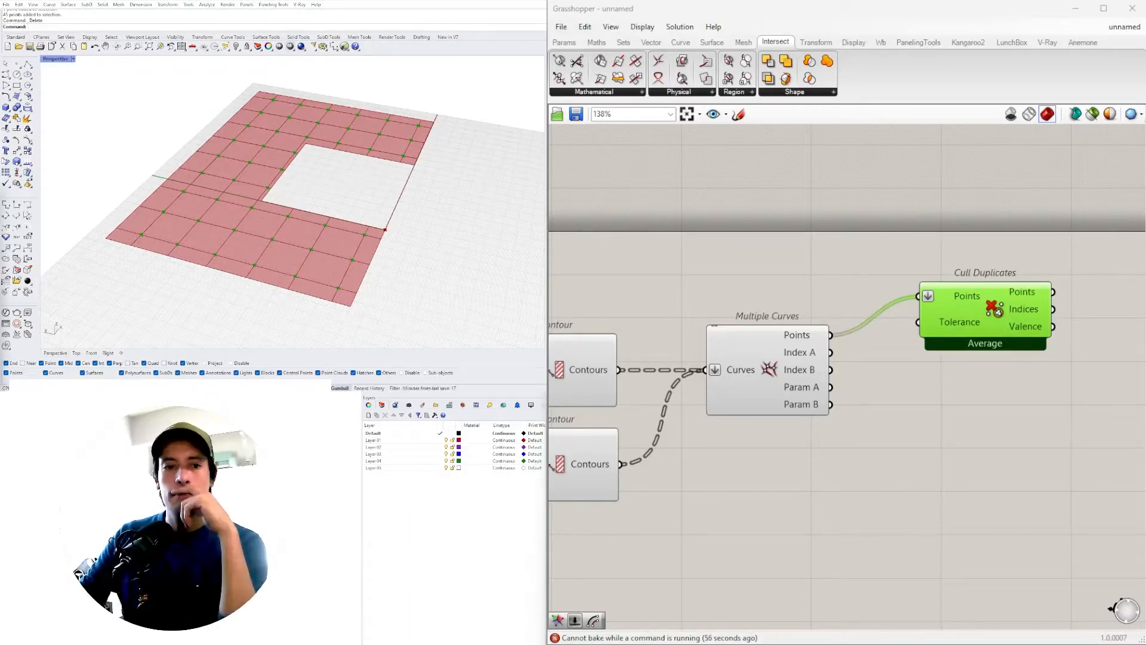
# Step: Remove the Cull Duplicates component from the definition
pyautogui.scroll(-2, 1031, 371)
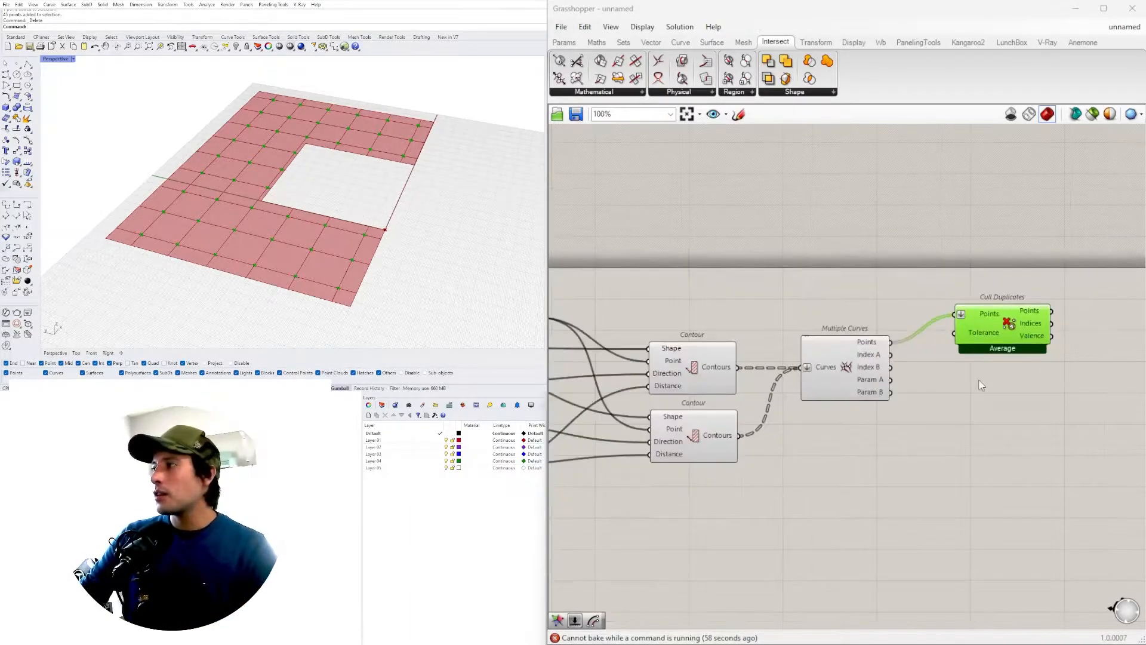
pyautogui.moveTo(1032, 367); pyautogui.dragTo(895, 394, button='right')
pyautogui.moveTo(868, 350); pyautogui.dragTo(831, 377)
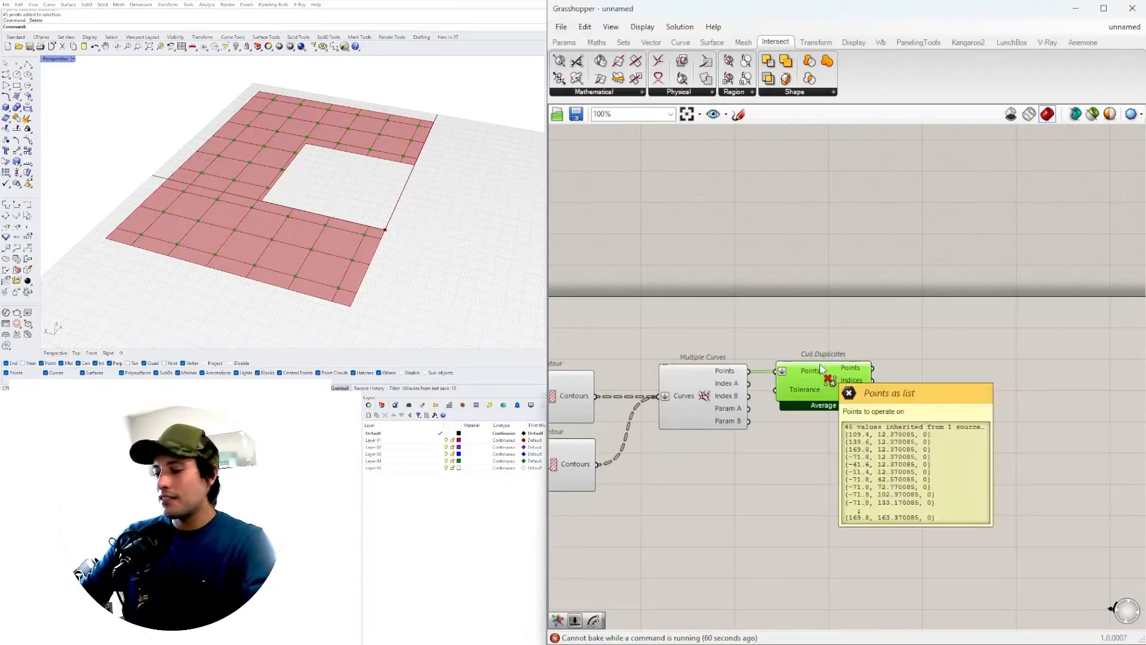
pyautogui.press('Delete')
pyautogui.click(715, 383)
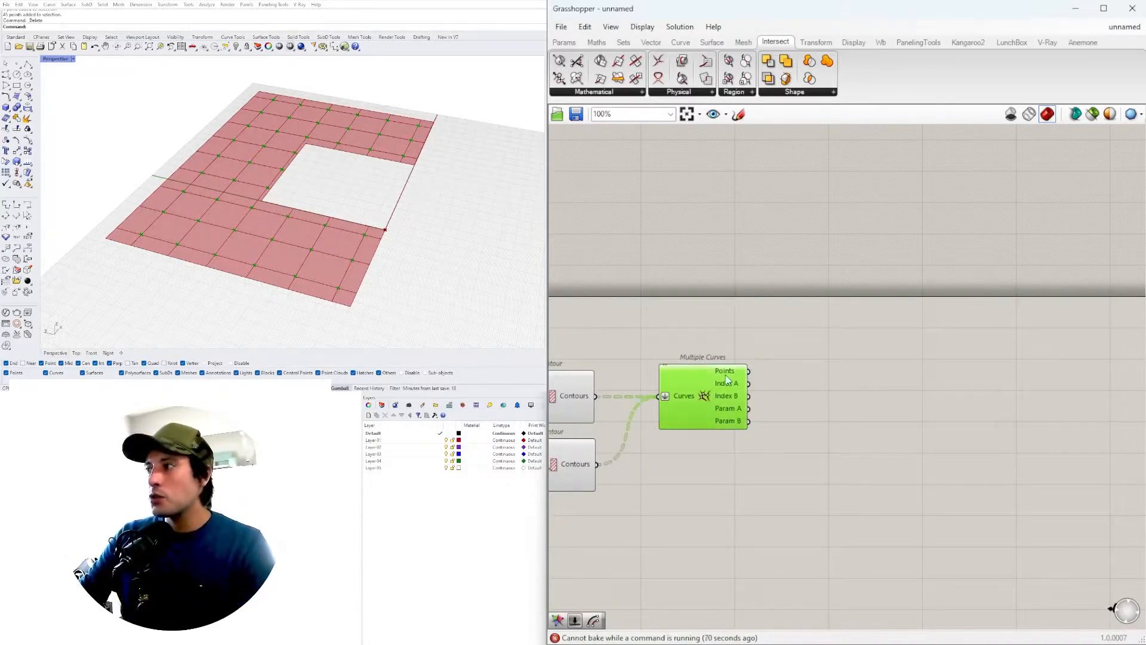
# Step: Add a Point container and feed it from the Points output of Multiple Curves
pyautogui.doubleClick(802, 376)
pyautogui.write('POINT')
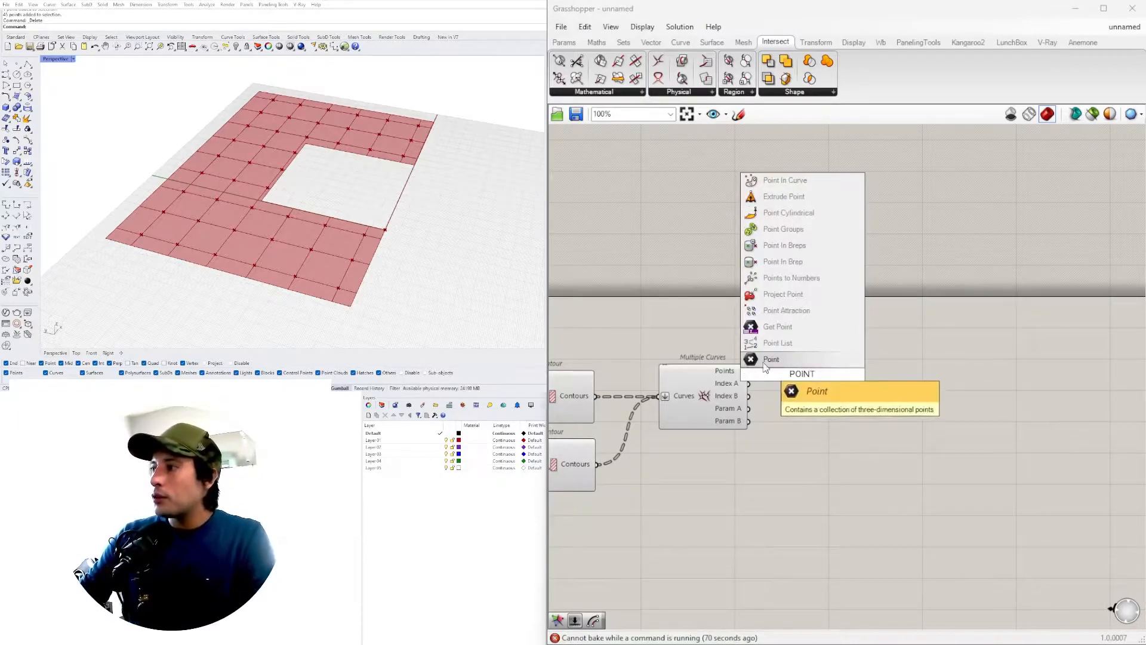
pyautogui.press('Return')
pyautogui.scroll(3, 753, 375)
pyautogui.moveTo(822, 377); pyautogui.dragTo(817, 329)
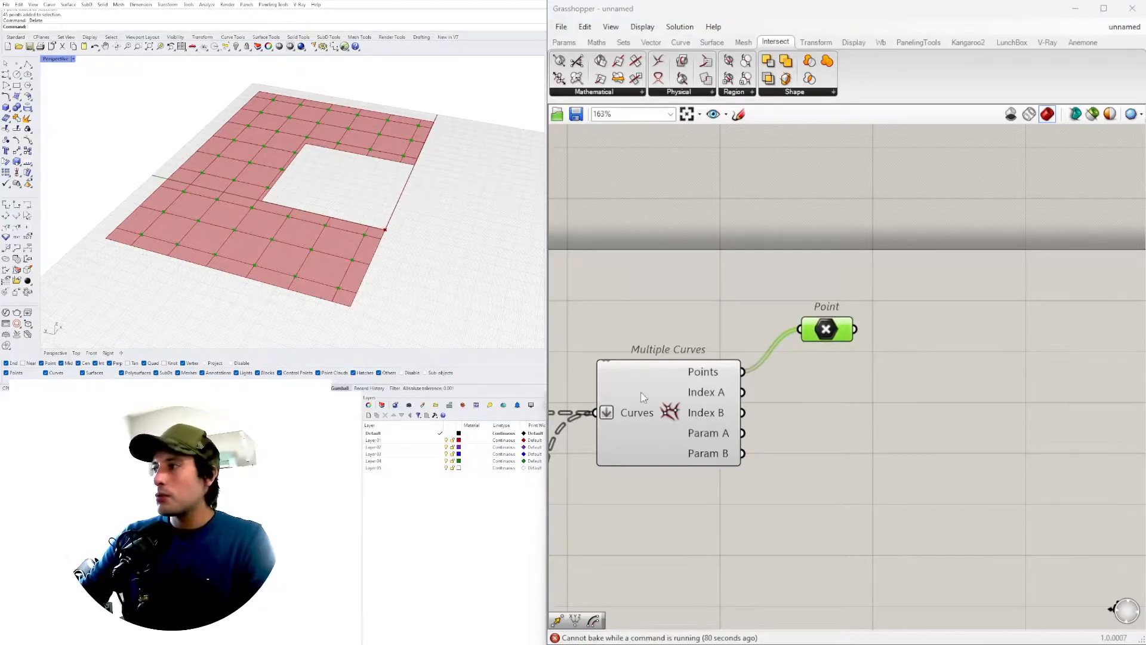
# Step: Set the contour distance slider to 40 and check the resulting grid on the footprint
pyautogui.scroll(-5, 764, 401)
pyautogui.click(670, 465)
pyautogui.moveTo(670, 466); pyautogui.dragTo(962, 437, button='right')
pyautogui.scroll(10, 705, 397)
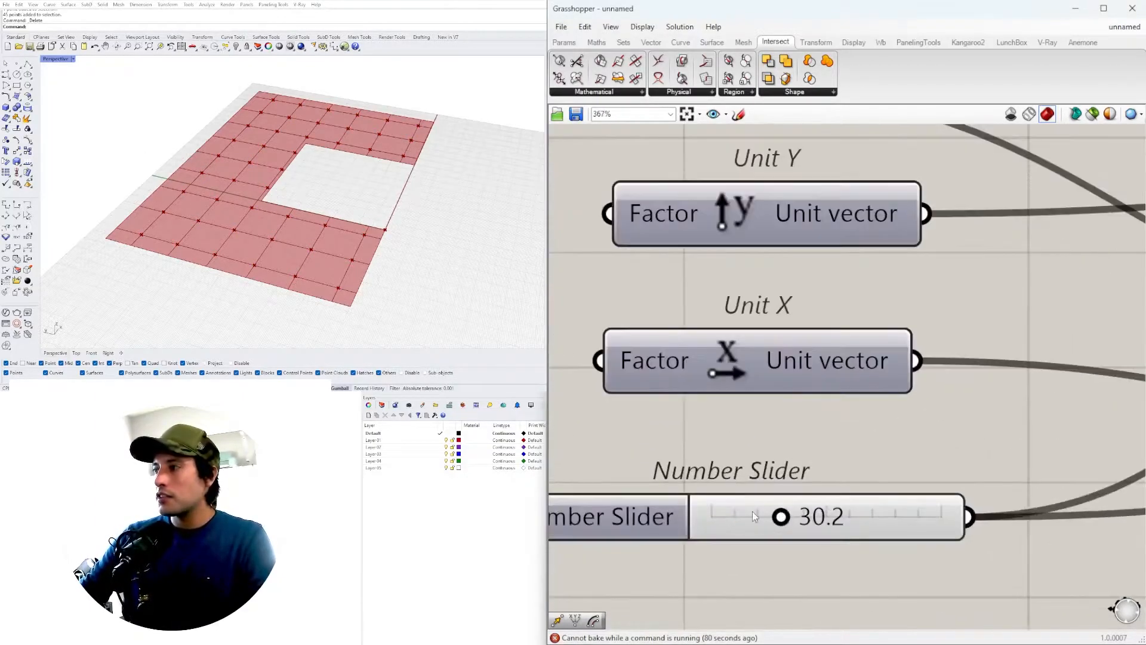
pyautogui.moveTo(783, 520)
pyautogui.mouseDown()
pyautogui.moveTo(809, 520)
pyautogui.moveTo(740, 520)
pyautogui.moveTo(775, 525)
pyautogui.moveTo(768, 512)
pyautogui.mouseUp()
pyautogui.doubleClick(781, 511)
pyautogui.write('40')
pyautogui.press('Return')
pyautogui.moveTo(327, 226); pyautogui.dragTo(394, 261, button='right')
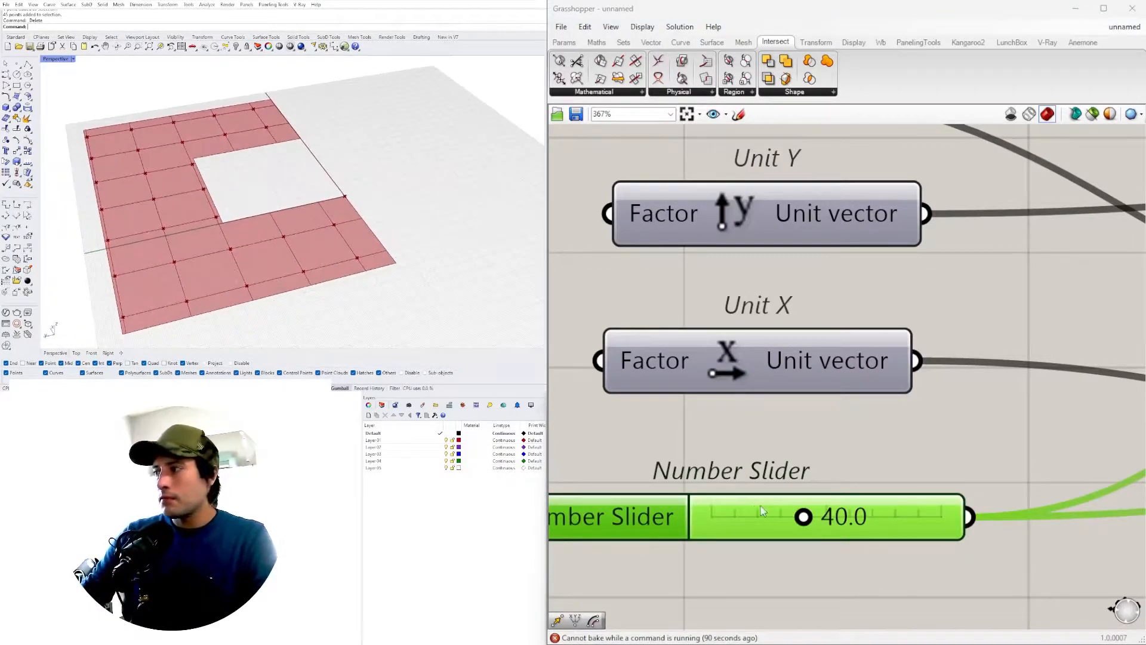
# Step: Set the contour distance slider to 35
pyautogui.doubleClick(863, 527)
pyautogui.write('35')
pyautogui.press('Return')
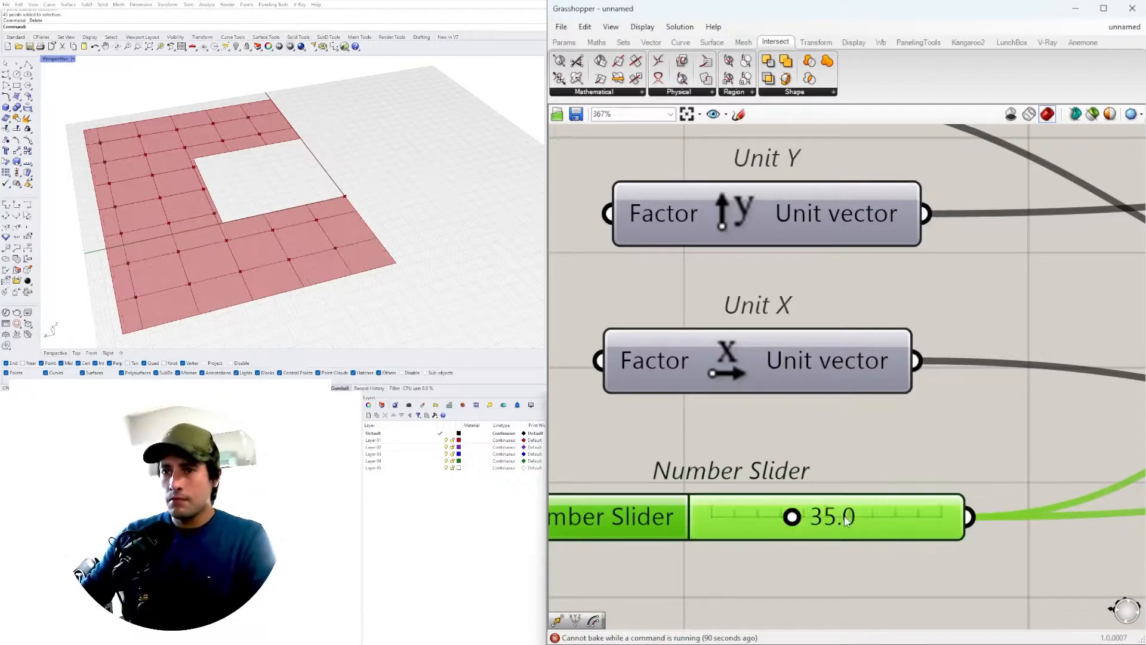
# Step: Align the Point container with the Points output of Multiple Curves
pyautogui.scroll(-8, 916, 385)
pyautogui.moveTo(1110, 379); pyautogui.dragTo(735, 415, button='right')
pyautogui.moveTo(988, 445); pyautogui.dragTo(973, 415)
pyautogui.click(915, 359)
pyautogui.moveTo(977, 317); pyautogui.dragTo(1004, 338)
pyautogui.moveTo(372, 253); pyautogui.dragTo(277, 235, button='right')
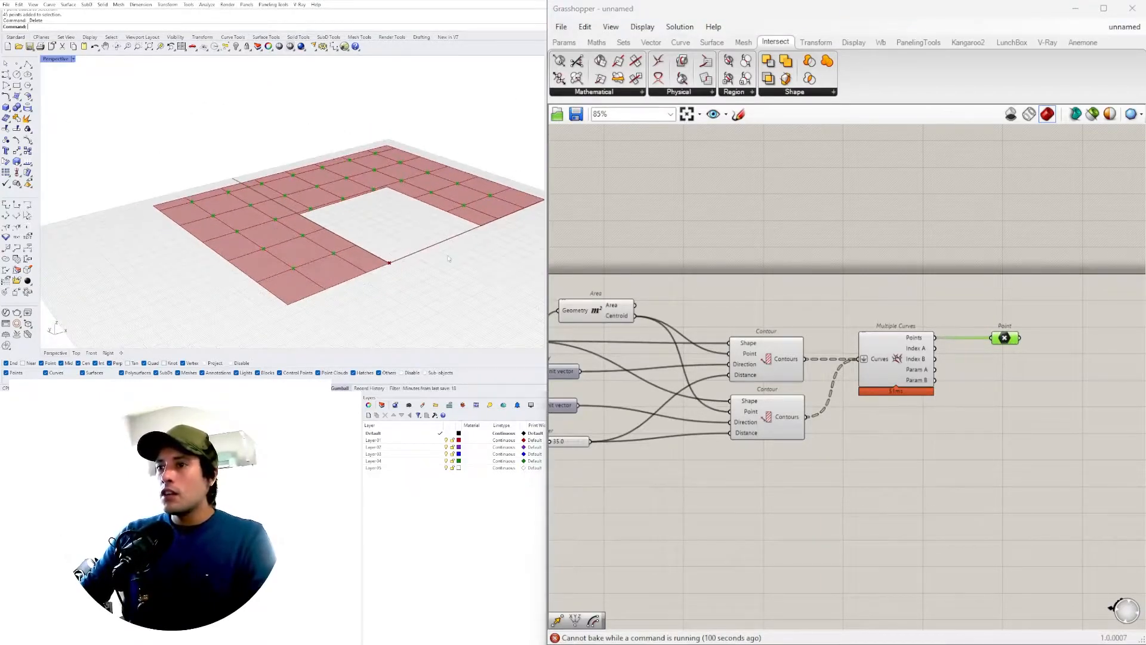
# Step: Add a Rectangle component, connect the Point container to its Plane input and check the rectangles at the grid points
pyautogui.scroll(3, 862, 340)
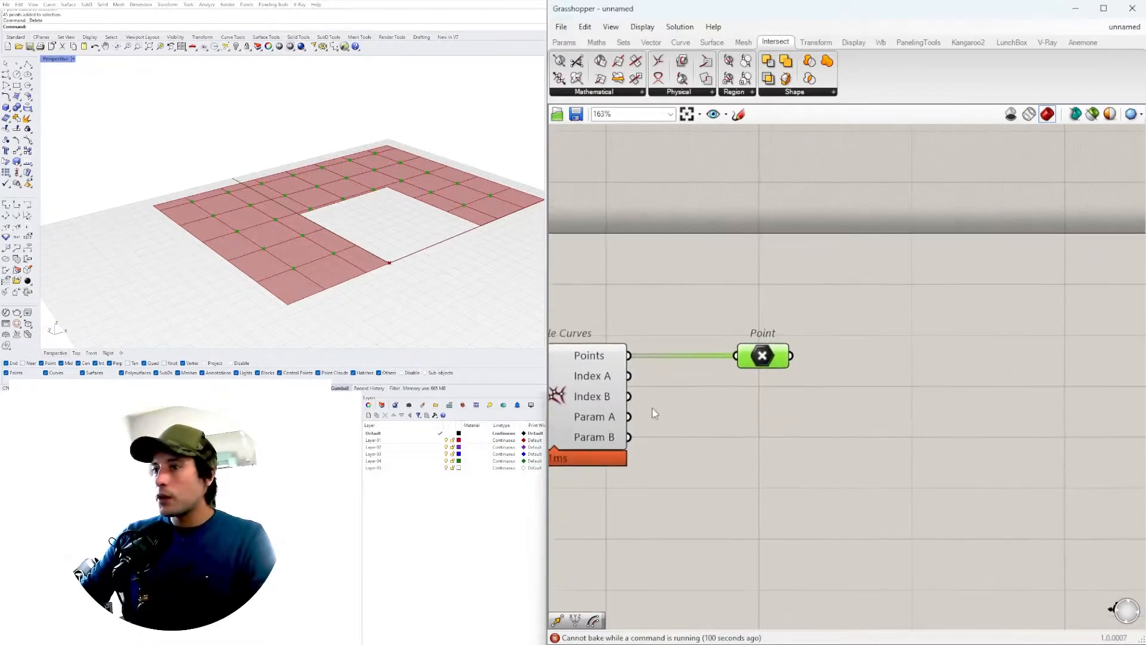
pyautogui.scroll(3, 832, 371)
pyautogui.doubleClick(882, 356)
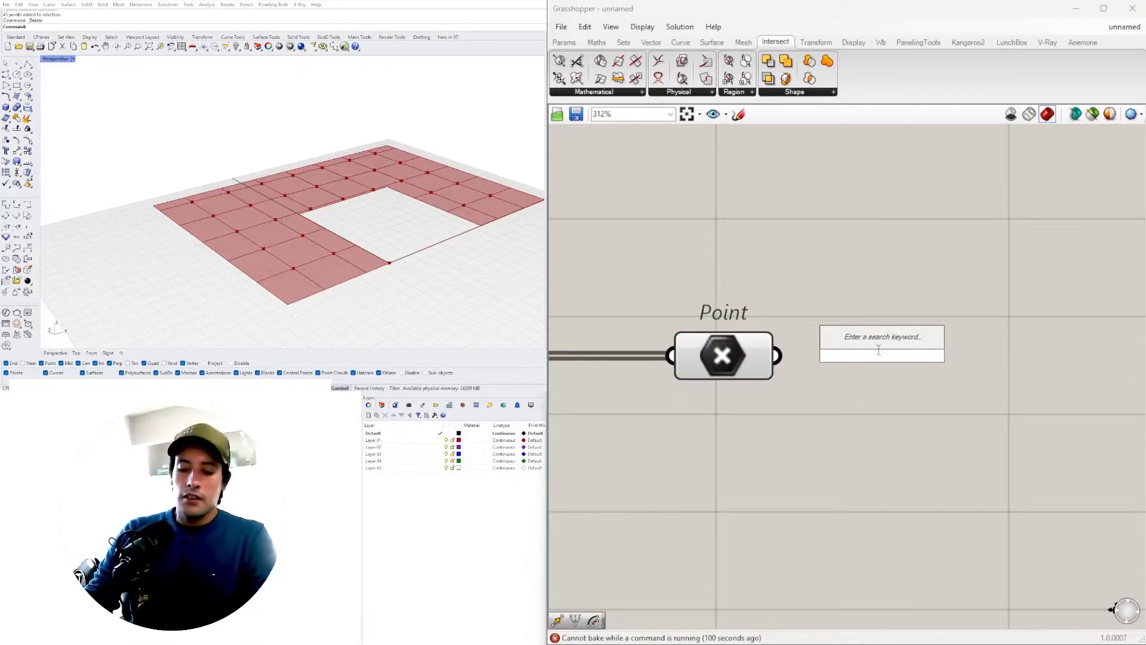
pyautogui.write('RECT')
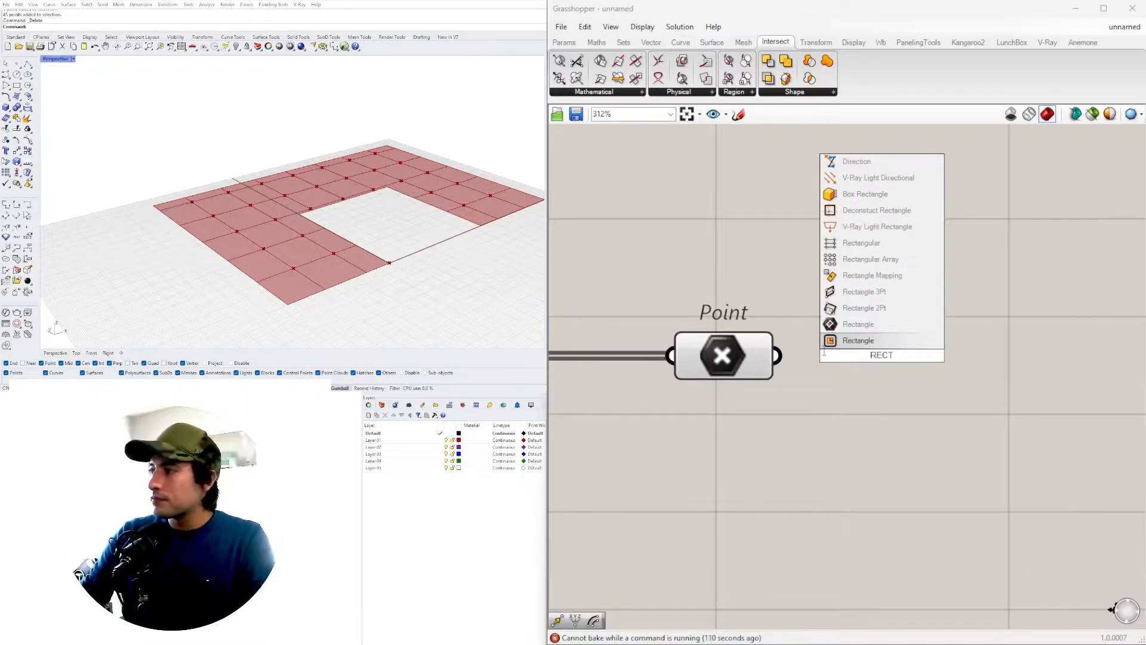
pyautogui.click(847, 341)
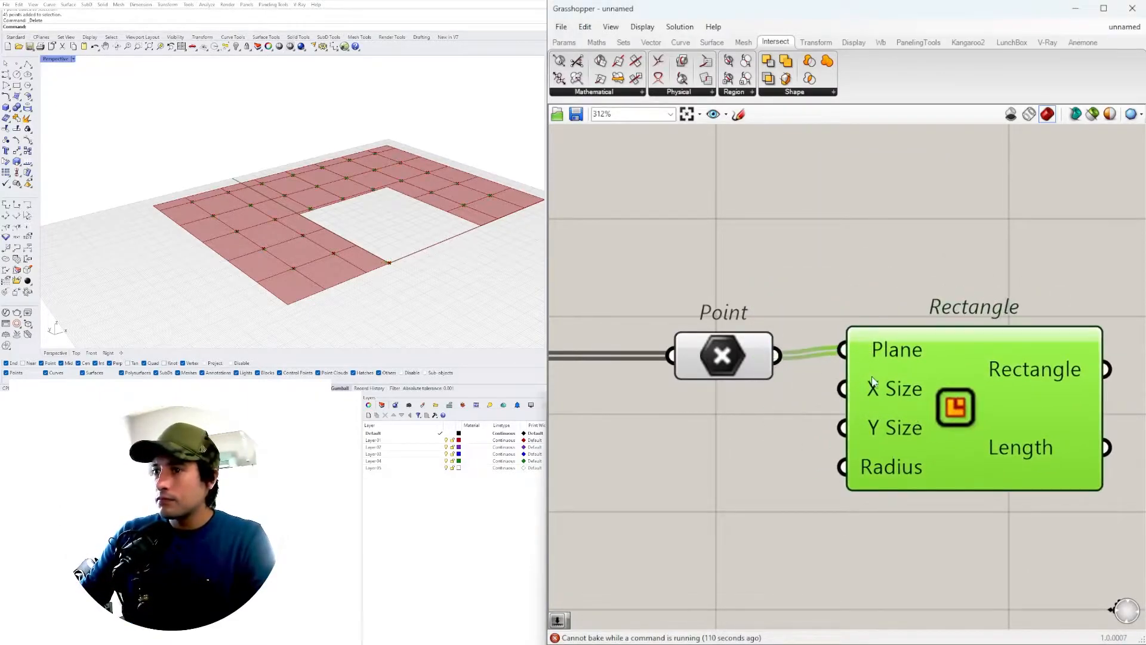
pyautogui.moveTo(891, 409); pyautogui.dragTo(959, 452)
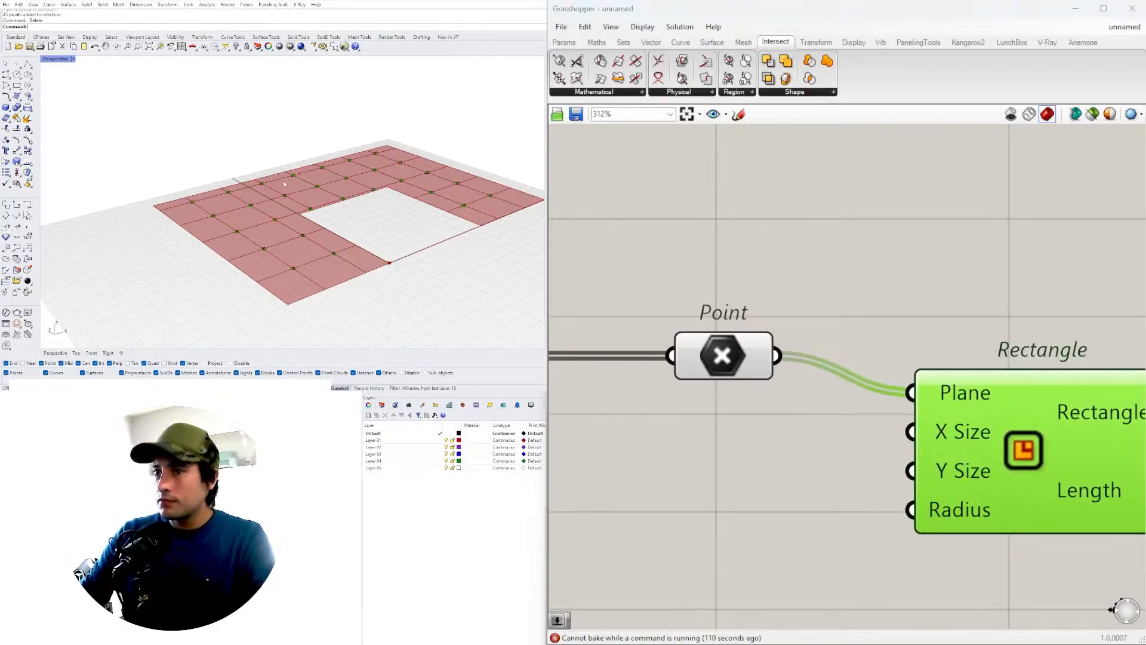
pyautogui.scroll(5, 312, 277)
pyautogui.scroll(5, 250, 231)
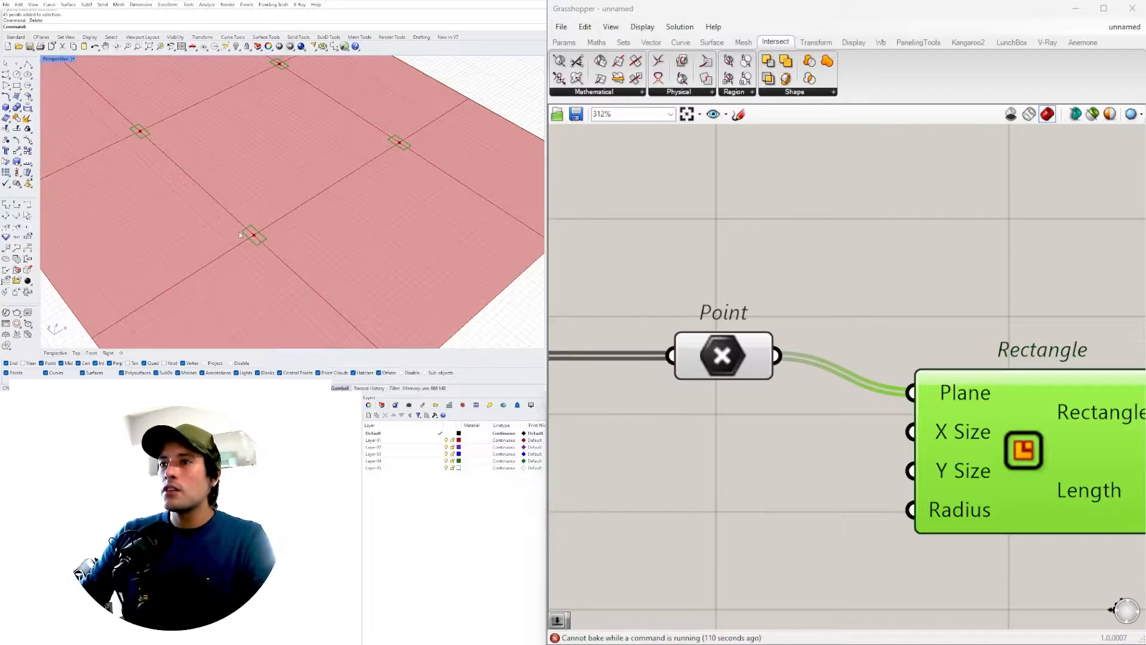
pyautogui.scroll(-2, 877, 341)
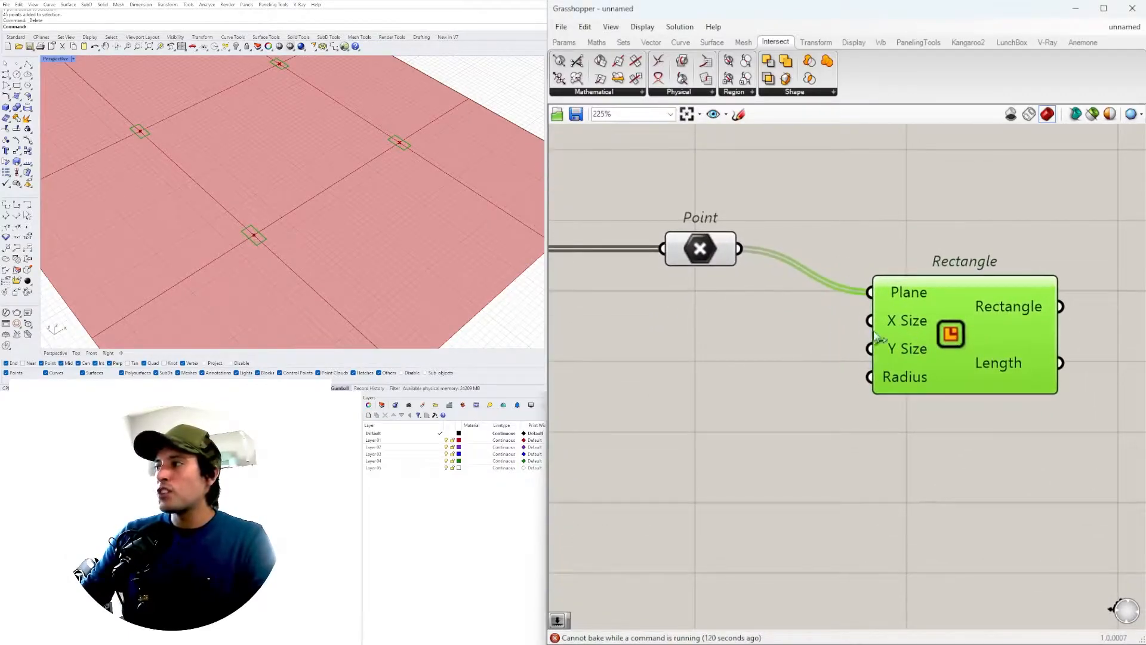
pyautogui.moveTo(897, 325); pyautogui.dragTo(930, 213)
# Step: Create a number slider with value 2.5 and duplicate it directly beneath, above the Point container
pyautogui.moveTo(813, 215); pyautogui.dragTo(857, 415, button='right')
pyautogui.click(743, 371)
pyautogui.doubleClick(743, 368)
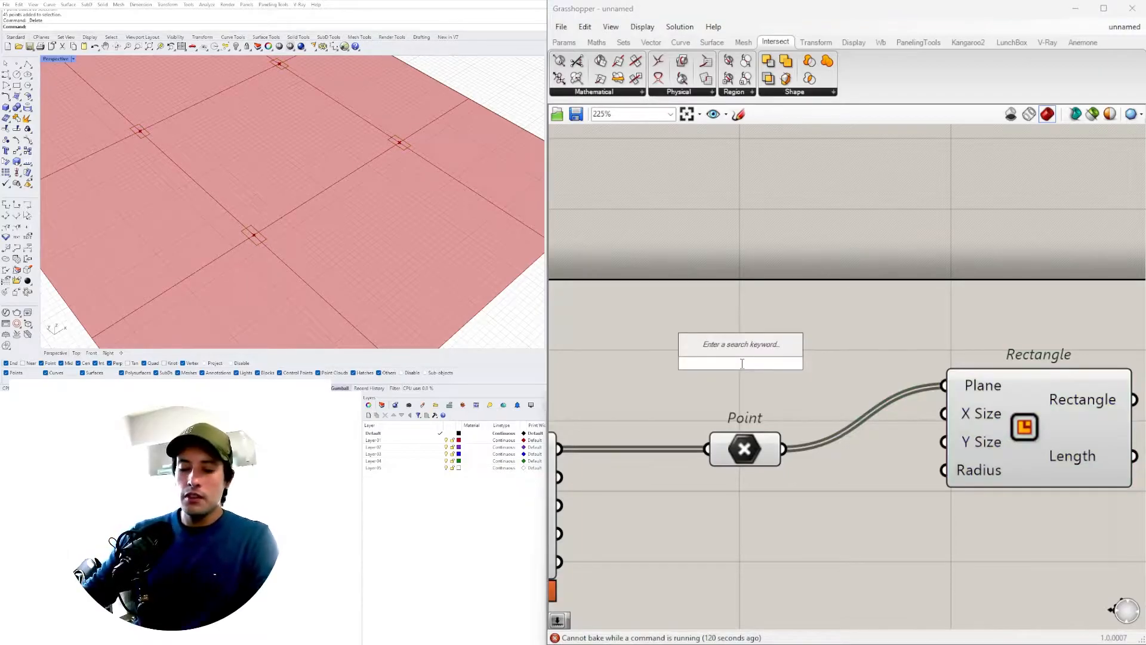
pyautogui.write('2.5')
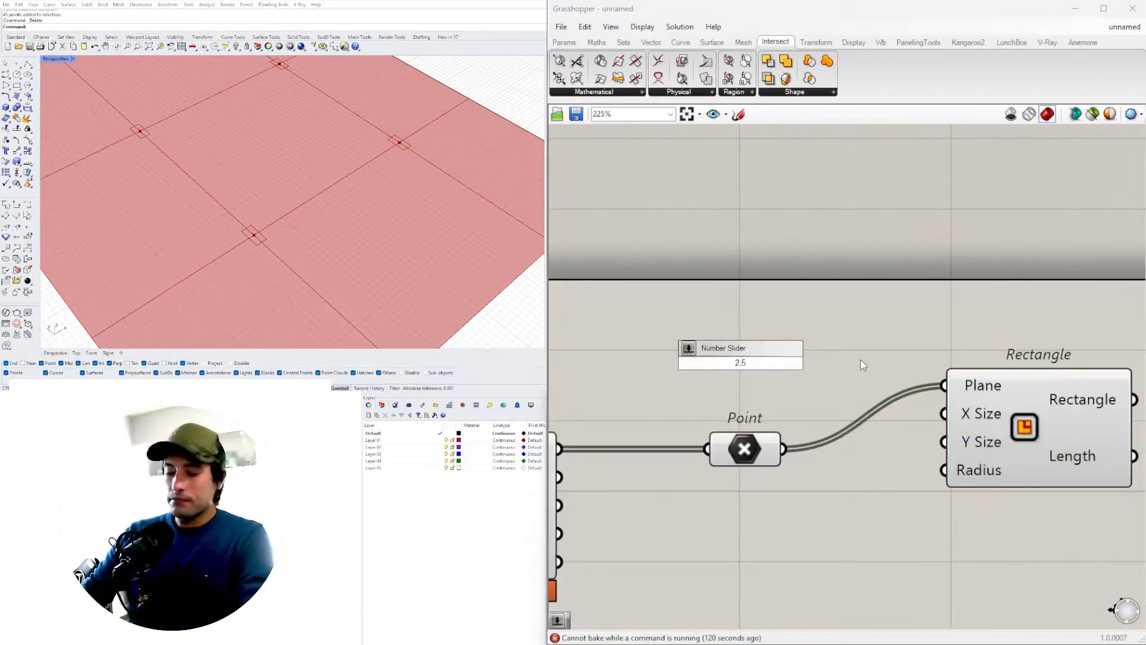
pyautogui.press('Return')
pyautogui.moveTo(693, 362); pyautogui.dragTo(679, 321)
pyautogui.keyDown('alt'); pyautogui.moveTo(678, 321); pyautogui.dragTo(680, 363); pyautogui.keyUp('alt')
# Step: Connect the two 2.5 sliders to the Rectangle's X Size and Y Size inputs
pyautogui.moveTo(950, 368); pyautogui.dragTo(897, 368, button='right')
pyautogui.moveTo(962, 407); pyautogui.dragTo(1059, 412)
pyautogui.moveTo(926, 335); pyautogui.dragTo(718, 308, button='right')
pyautogui.scroll(-2, 717, 309)
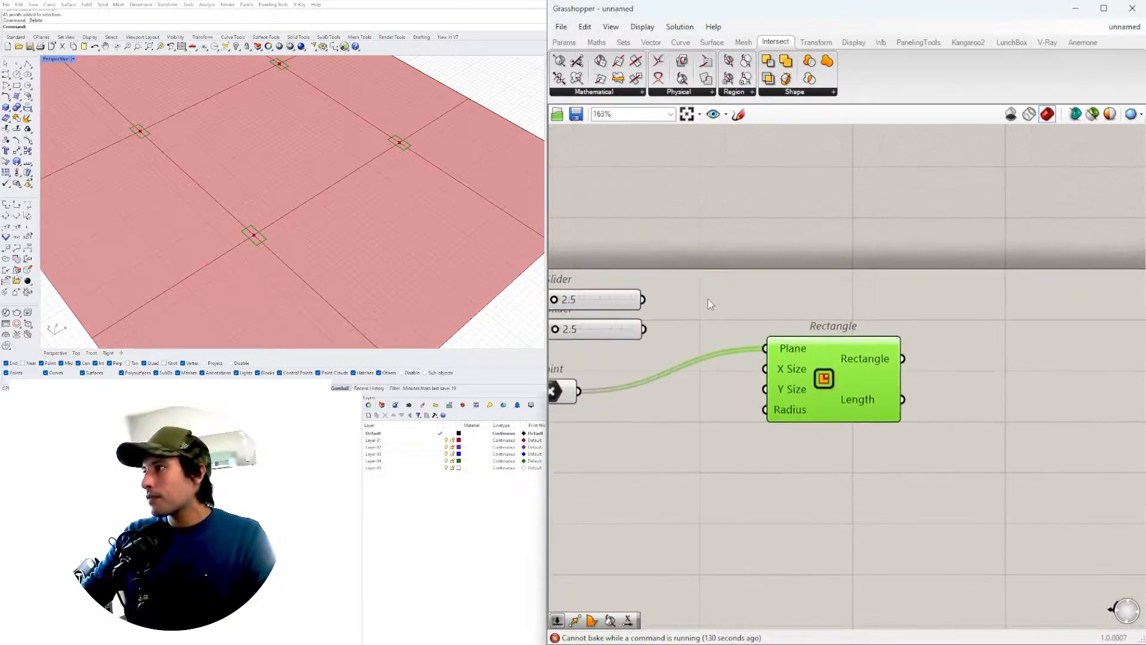
pyautogui.scroll(2, 696, 292)
pyautogui.moveTo(626, 302); pyautogui.dragTo(792, 399)
pyautogui.moveTo(627, 345); pyautogui.dragTo(791, 427)
# Step: Set the X Size slider to 3.1 and the Y Size slider to 3.9
pyautogui.moveTo(750, 421); pyautogui.dragTo(989, 429, button='right')
pyautogui.scroll(3, 637, 337)
pyautogui.moveTo(826, 366); pyautogui.dragTo(865, 365)
pyautogui.moveTo(825, 287); pyautogui.dragTo(840, 287)
pyautogui.moveTo(733, 342); pyautogui.dragTo(734, 373)
# Step: Align the Rectangle component with the Point container and inspect the rectangles' offset from the grid points
pyautogui.scroll(-4, 734, 376)
pyautogui.moveTo(1076, 438); pyautogui.dragTo(915, 443, button='right')
pyautogui.moveTo(965, 472); pyautogui.dragTo(837, 396, button='right')
pyautogui.scroll(-4, 818, 398)
pyautogui.moveTo(811, 372); pyautogui.dragTo(822, 403)
pyautogui.scroll(-6, 438, 191)
pyautogui.moveTo(439, 191); pyautogui.dragTo(355, 214, button='right')
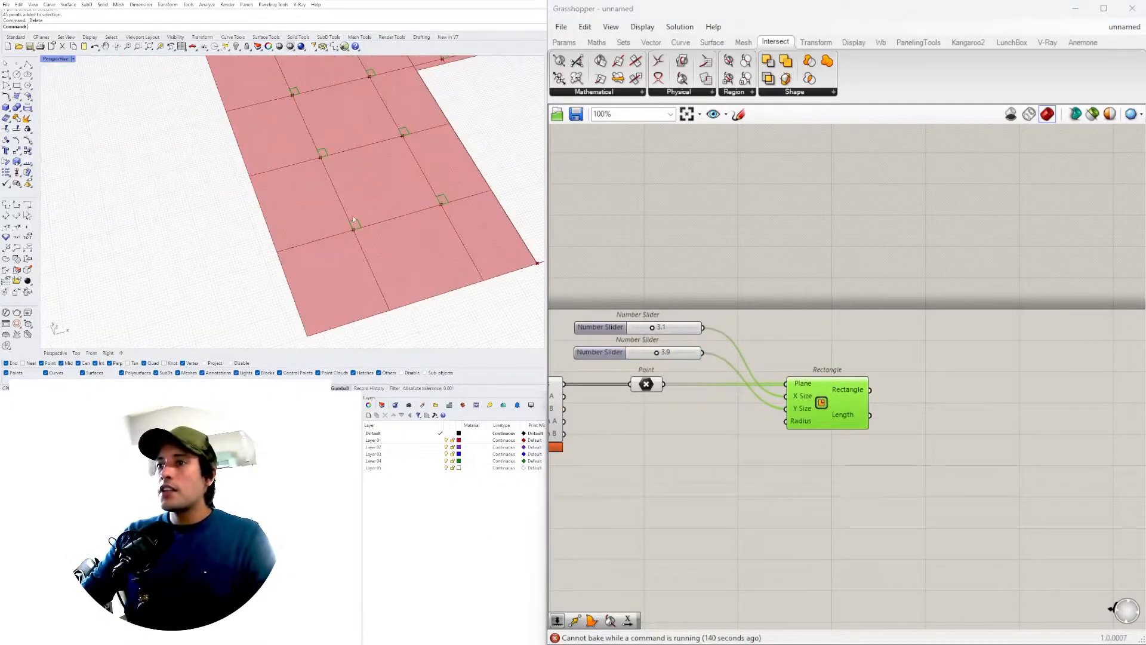
pyautogui.scroll(5, 338, 249)
pyautogui.scroll(3, 879, 404)
# Step: Add a Move component with the Rectangle output connected to its Geometry input
pyautogui.doubleClick(962, 345)
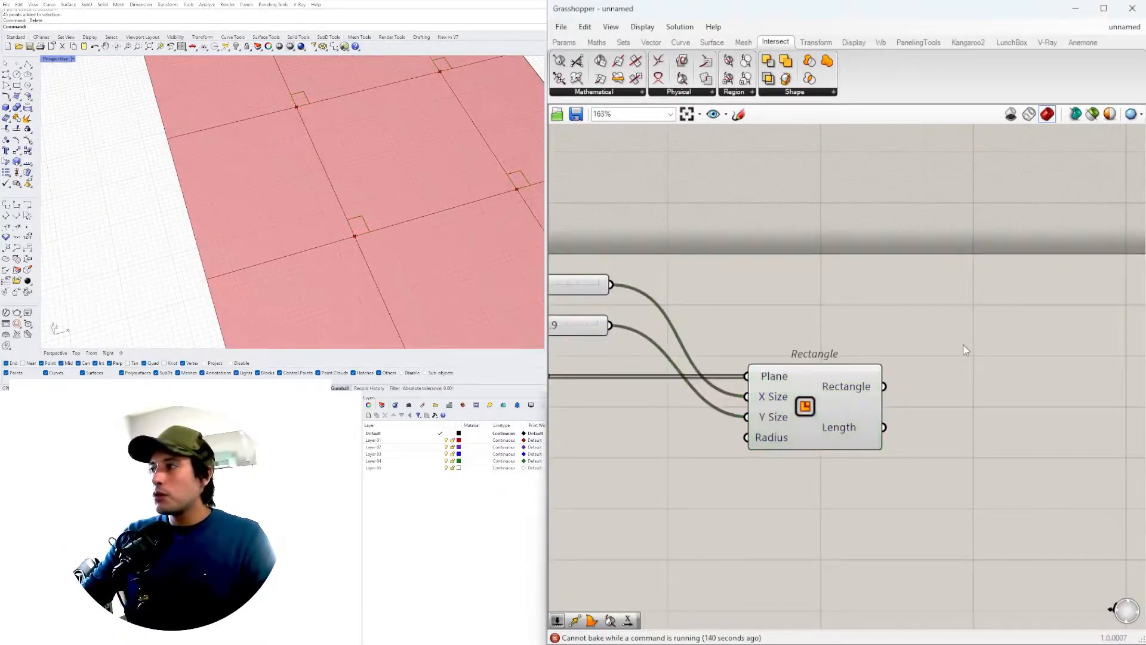
pyautogui.write('move')
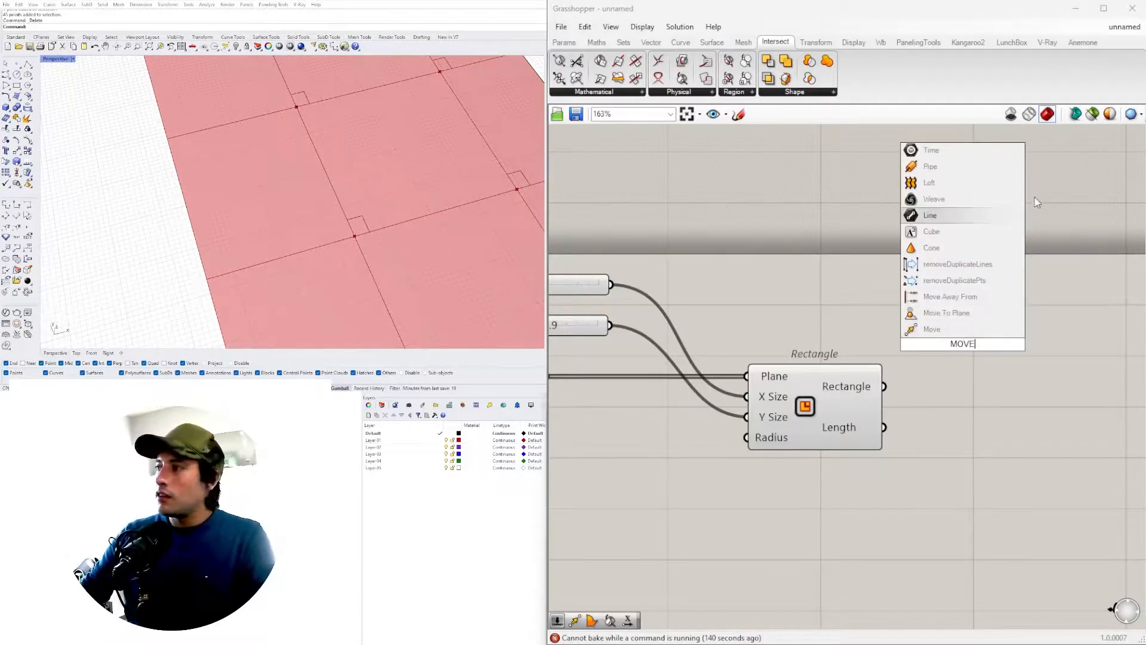
pyautogui.press('Return')
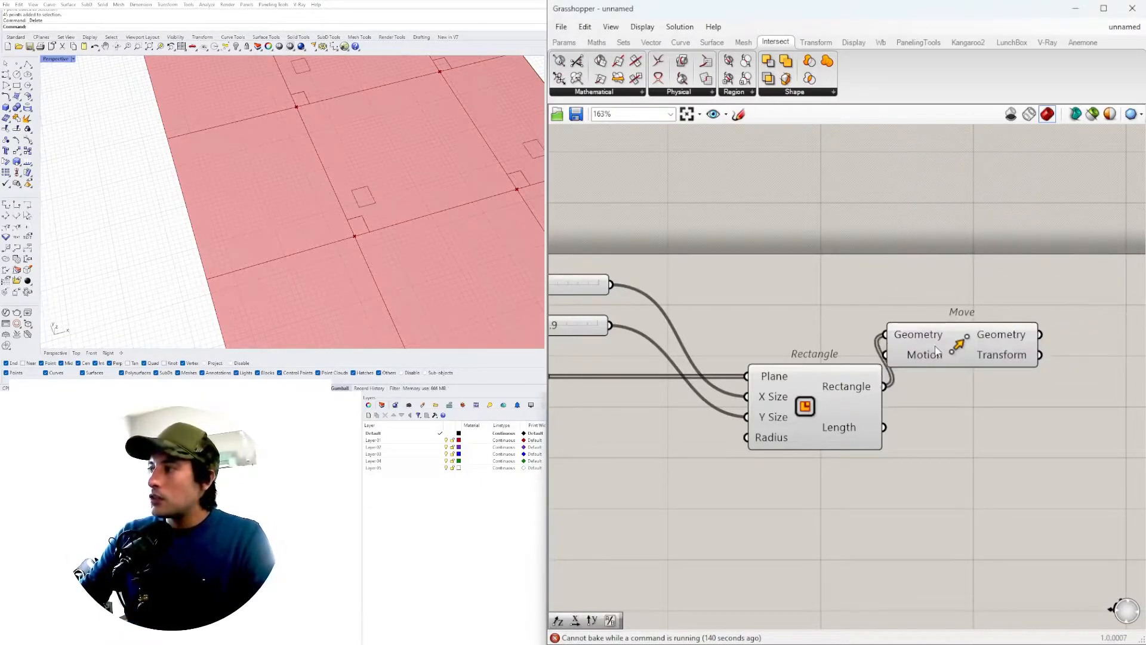
pyautogui.moveTo(929, 353); pyautogui.dragTo(1092, 321)
# Step: Add a Vector XYZ component and place it above the Rectangle component
pyautogui.scroll(-3, 793, 337)
pyautogui.scroll(3, 794, 337)
pyautogui.doubleClick(795, 336)
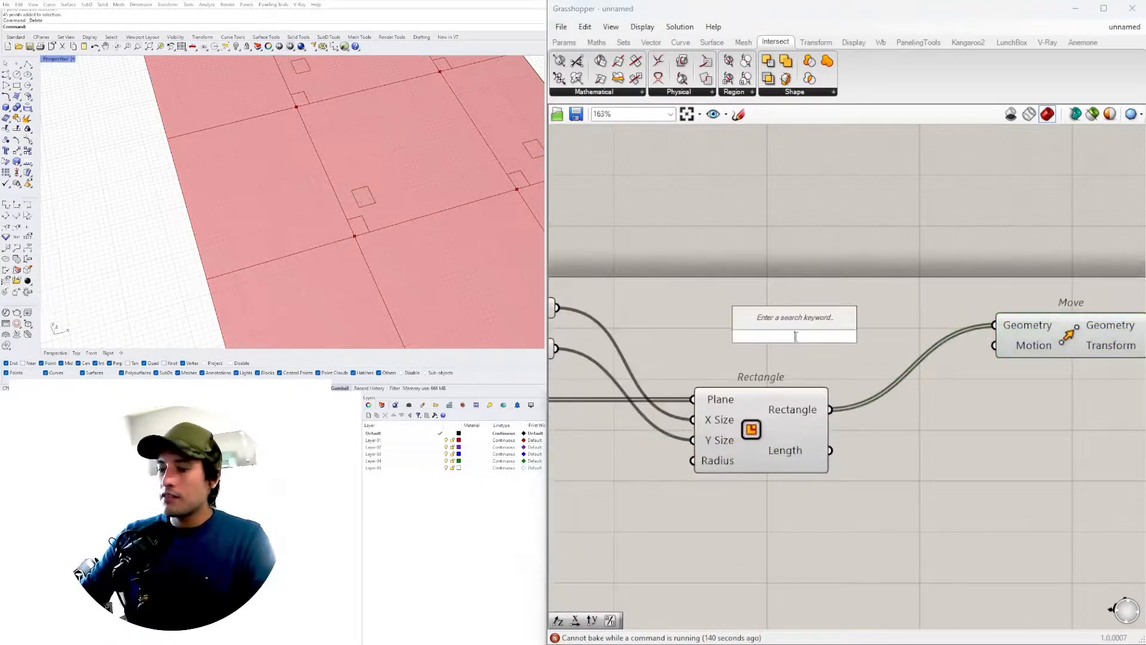
pyautogui.write('VE')
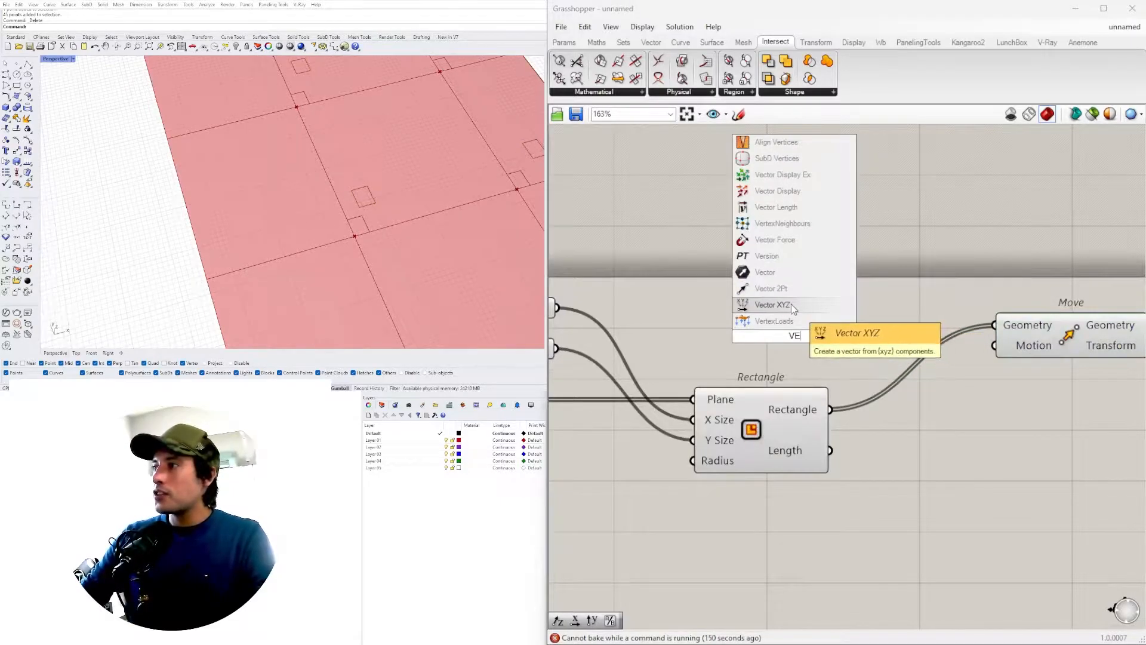
pyautogui.click(790, 304)
pyautogui.click(806, 339)
pyautogui.scroll(-2, 833, 332)
pyautogui.moveTo(807, 334); pyautogui.dragTo(784, 332)
# Step: Connect the rectangle's X Size slider to the vector's X component and the Y Size slider to its Y component
pyautogui.moveTo(645, 327); pyautogui.dragTo(821, 334, button='right')
pyautogui.scroll(2, 790, 343)
pyautogui.click(779, 309)
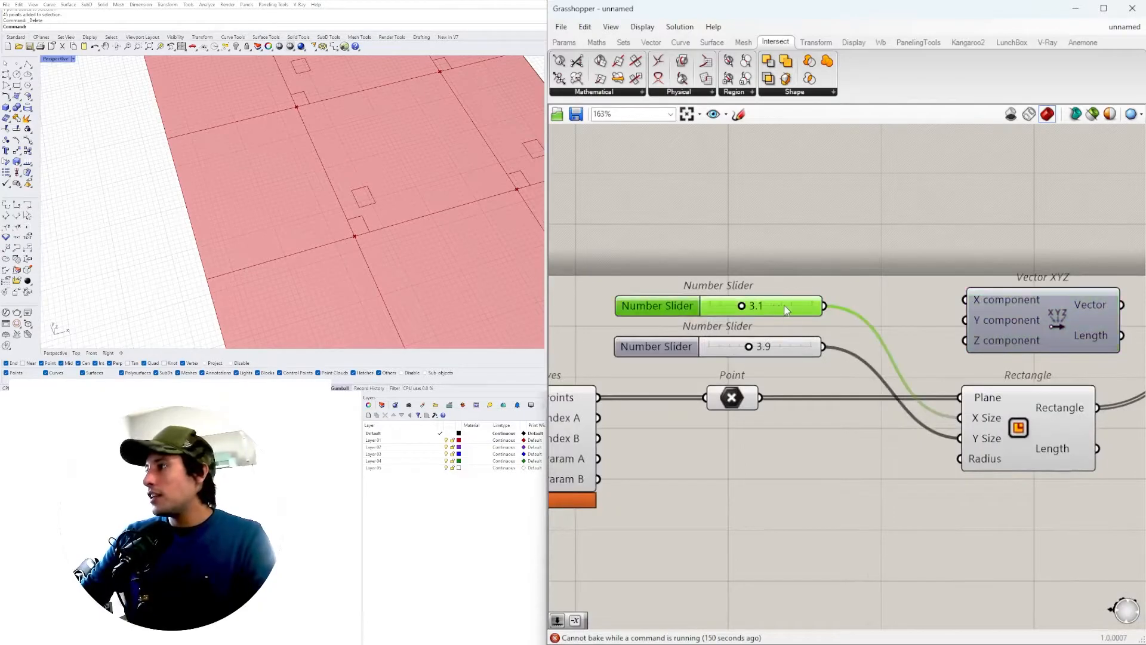
pyautogui.moveTo(821, 304); pyautogui.dragTo(962, 292)
pyautogui.hotkey('ctrl', 'z')
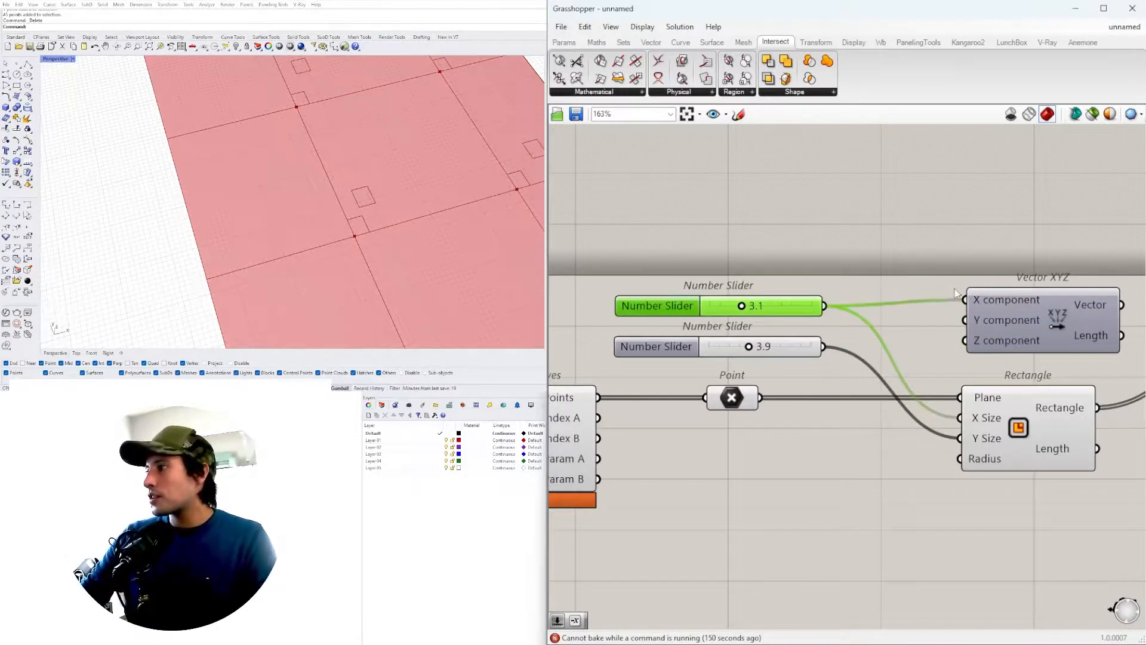
pyautogui.moveTo(889, 335); pyautogui.dragTo(963, 320)
# Step: Connect the Vector XYZ output to the Motion input of Move and align the Move component
pyautogui.moveTo(1028, 340); pyautogui.dragTo(672, 389, button='right')
pyautogui.moveTo(780, 361); pyautogui.dragTo(905, 397)
pyautogui.moveTo(985, 394); pyautogui.dragTo(969, 395)
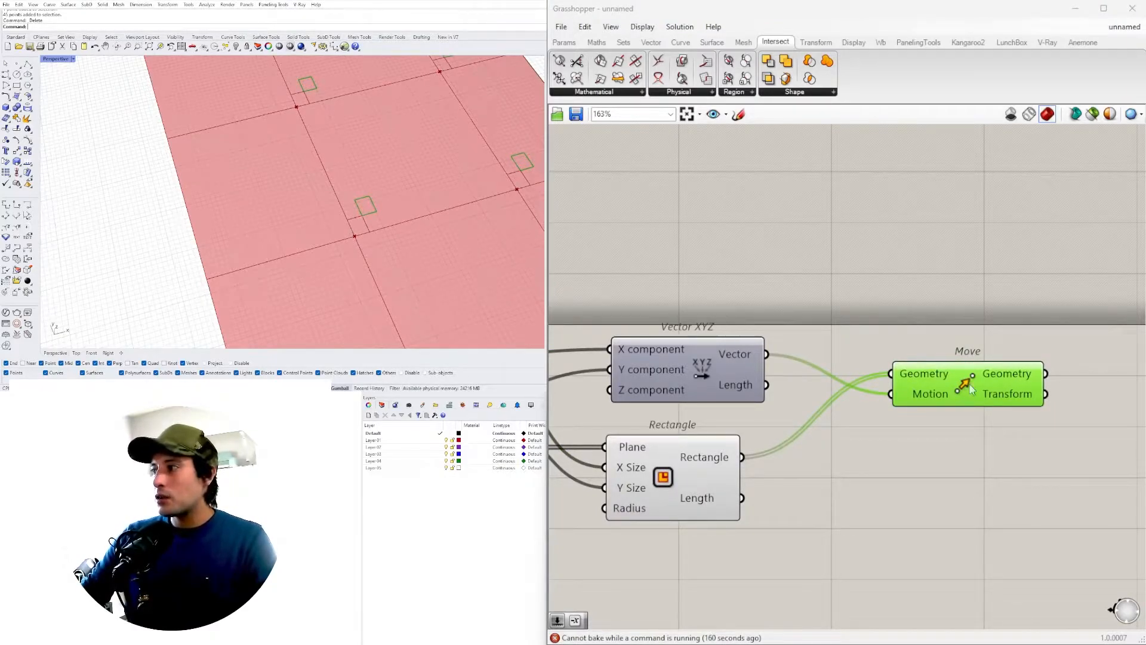
# Step: Insert a Negative component between the Vector XYZ output and the Motion input of Move
pyautogui.moveTo(965, 393); pyautogui.dragTo(1102, 385)
pyautogui.doubleClick(979, 472)
pyautogui.write('NEG')
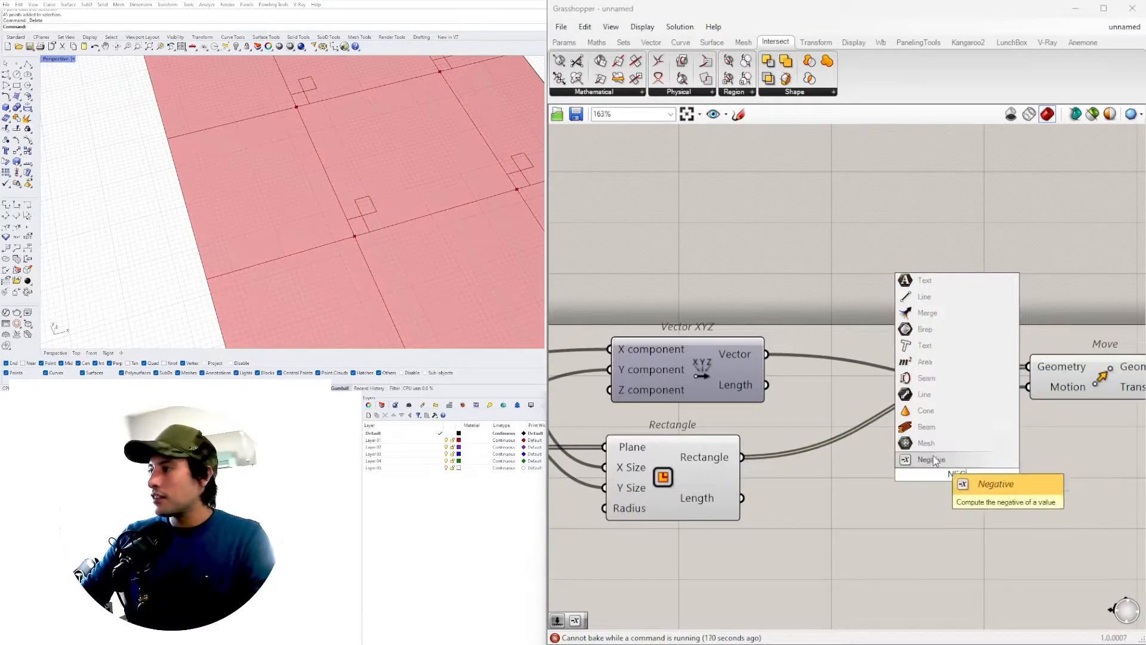
pyautogui.click(931, 459)
pyautogui.moveTo(768, 355); pyautogui.dragTo(840, 359)
pyautogui.moveTo(1049, 397); pyautogui.dragTo(1041, 389)
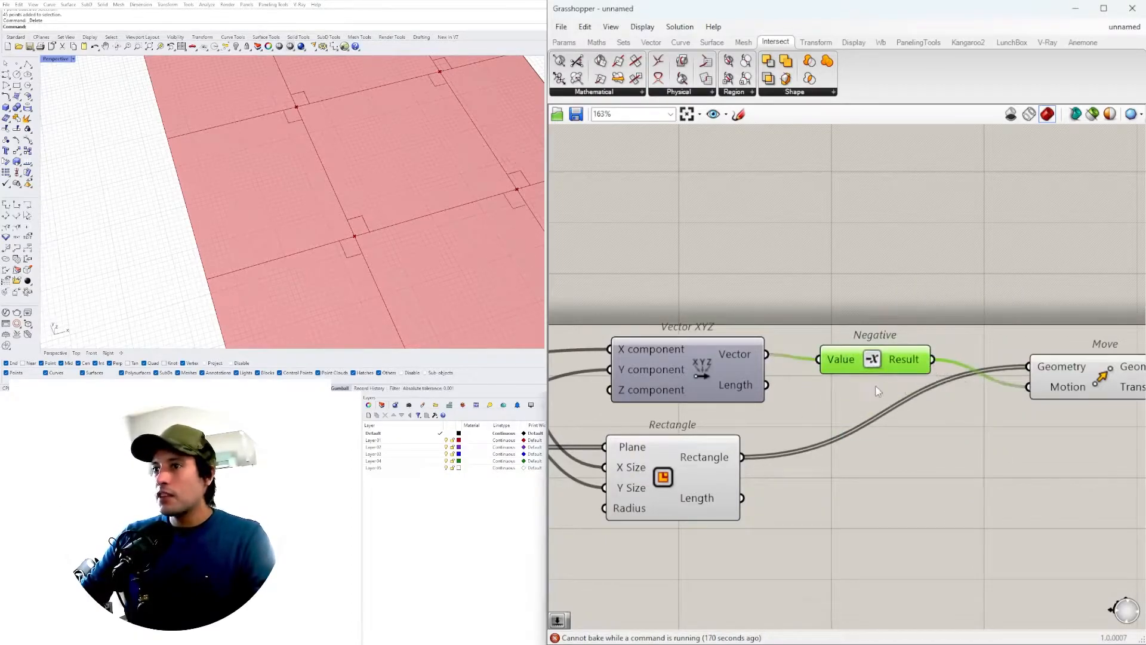
# Step: Reposition the Negative and Move components to leave a wide gap after the Vector XYZ component
pyautogui.moveTo(858, 368)
pyautogui.mouseDown()
pyautogui.moveTo(811, 366)
pyautogui.moveTo(874, 365)
pyautogui.mouseUp()
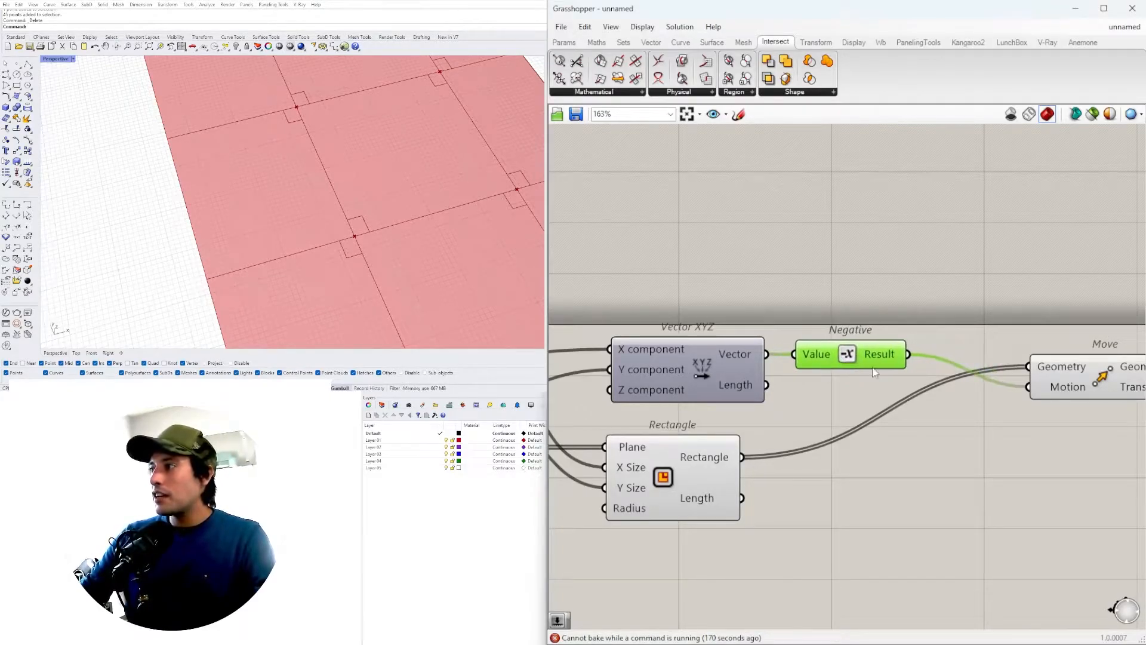
pyautogui.moveTo(874, 366); pyautogui.dragTo(565, 373, button='right')
pyautogui.moveTo(824, 386); pyautogui.dragTo(995, 391)
pyautogui.moveTo(592, 357); pyautogui.dragTo(778, 375, button='right')
pyautogui.moveTo(777, 374); pyautogui.dragTo(941, 375)
pyautogui.scroll(-2, 884, 382)
pyautogui.scroll(2, 835, 363)
# Step: Insert a Division component with a divisor of 2 between the Vector XYZ output and the Negative input
pyautogui.click(835, 363)
pyautogui.doubleClick(836, 360)
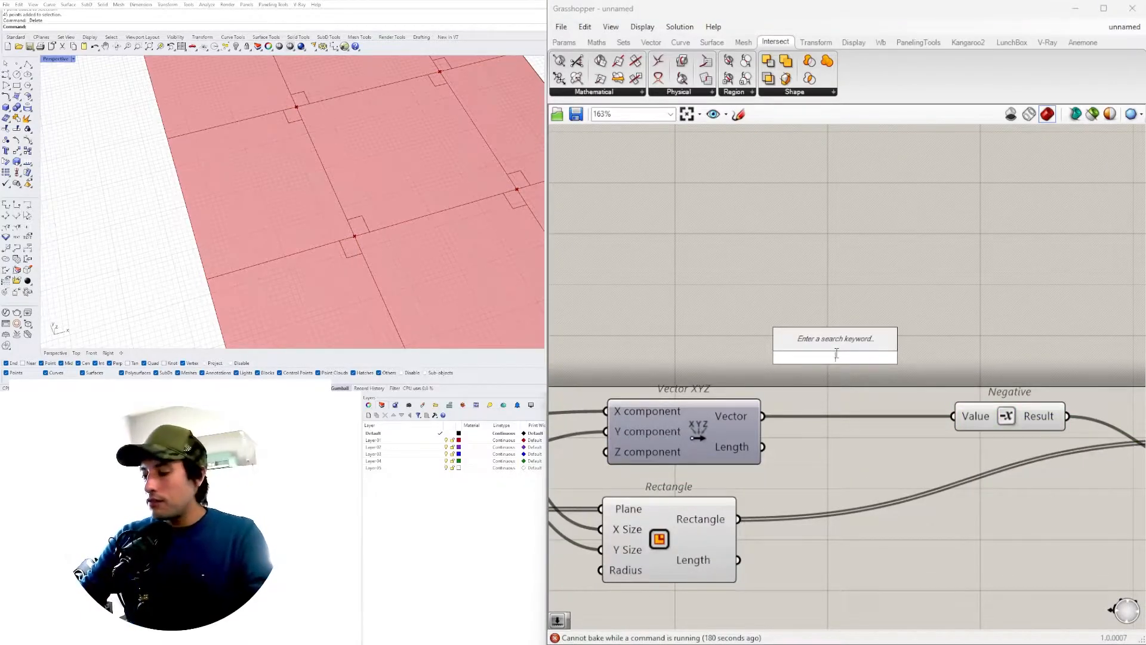
pyautogui.write('/2')
pyautogui.press('Return')
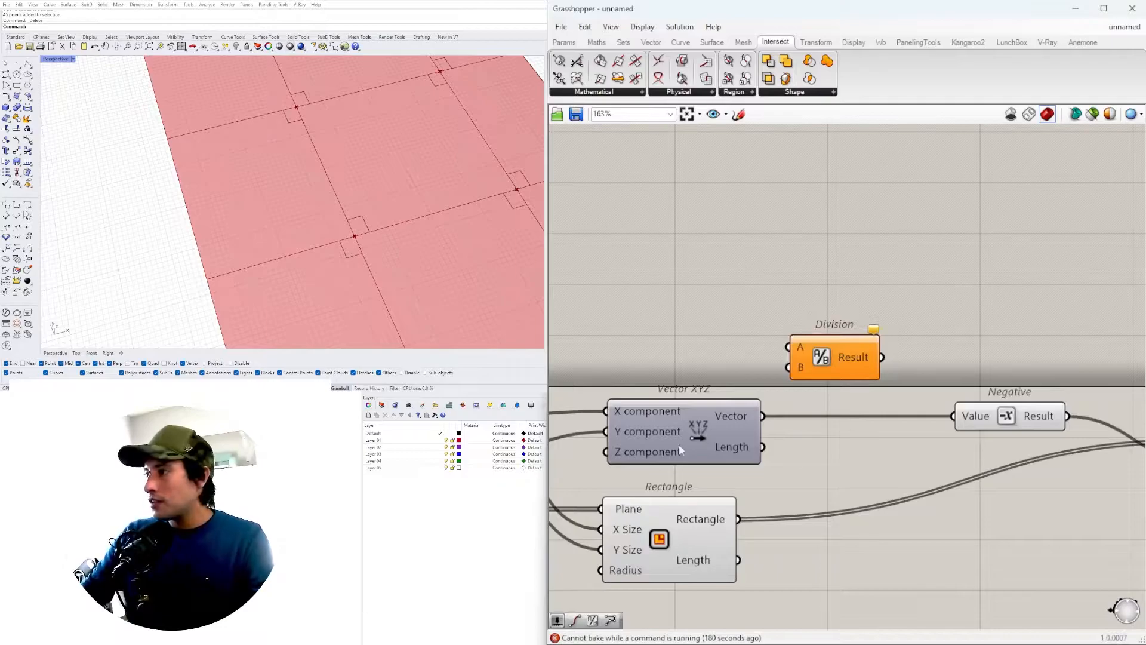
pyautogui.moveTo(809, 352); pyautogui.dragTo(826, 390)
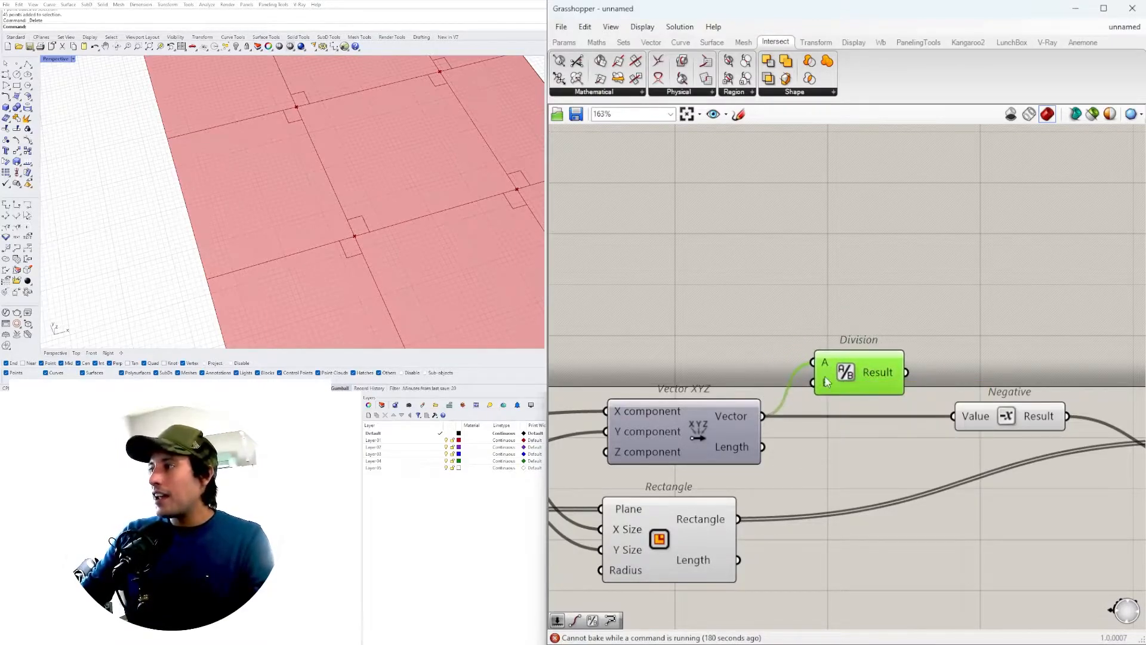
pyautogui.moveTo(826, 382)
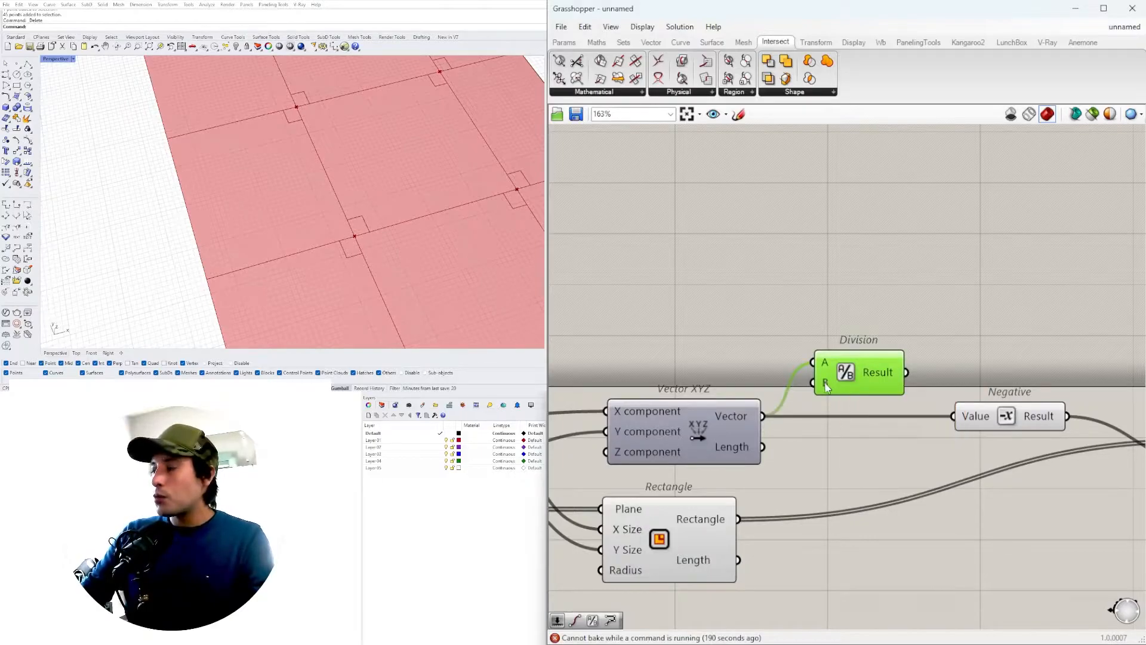
pyautogui.moveTo(906, 371); pyautogui.dragTo(953, 416)
pyautogui.moveTo(880, 388); pyautogui.dragTo(842, 418)
# Step: Align the Move component with the Rectangle output and arrange the vector components neatly above Rectangle
pyautogui.scroll(-3, 986, 405)
pyautogui.moveTo(1010, 410); pyautogui.dragTo(984, 452)
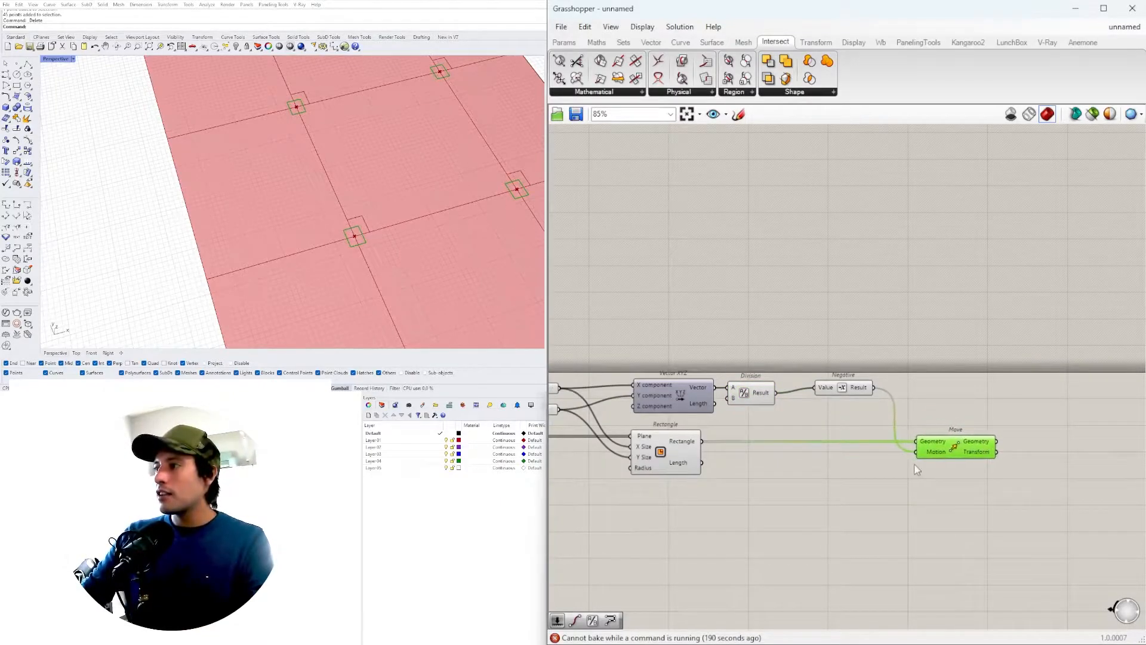
pyautogui.scroll(3, 947, 460)
pyautogui.moveTo(1022, 359); pyautogui.dragTo(807, 343)
pyautogui.moveTo(751, 362); pyautogui.dragTo(904, 356, button='right')
pyautogui.moveTo(904, 356); pyautogui.dragTo(890, 367)
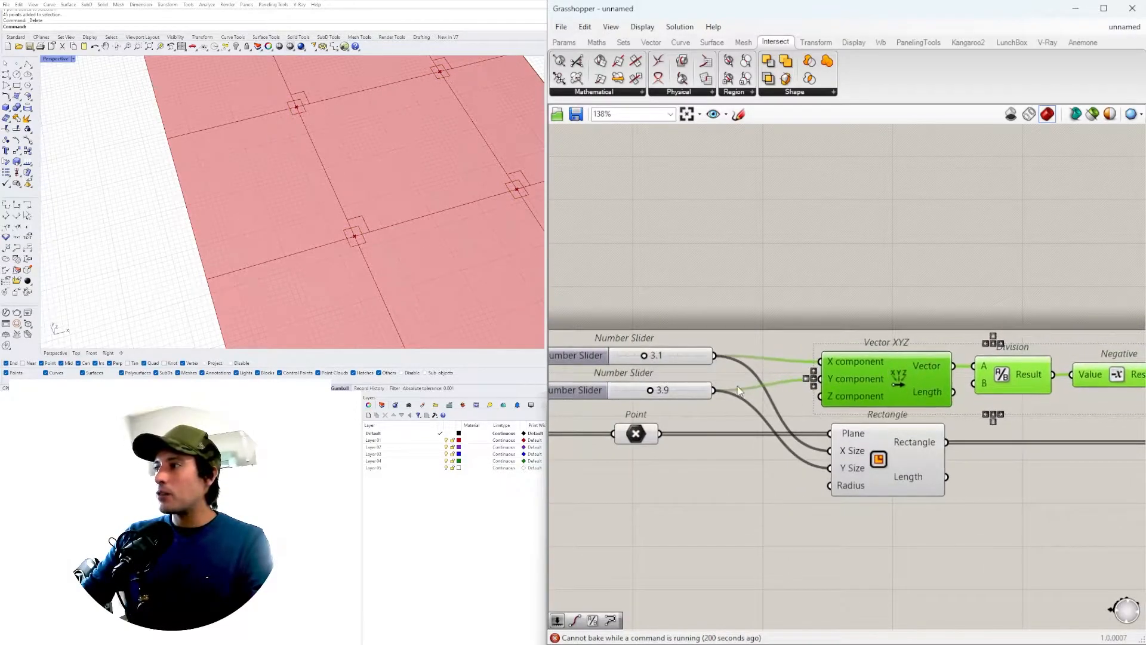
# Step: Try the rectangle's X Size slider at 4.7 and its Y Size slider at 4.8
pyautogui.moveTo(735, 391); pyautogui.dragTo(814, 386, button='right')
pyautogui.scroll(1, 814, 386)
pyautogui.moveTo(789, 411); pyautogui.dragTo(741, 358)
pyautogui.scroll(5, 734, 350)
pyautogui.moveTo(710, 457); pyautogui.dragTo(741, 452)
pyautogui.scroll(-7, 653, 350)
# Step: Turn off the preview of the Rectangle component
pyautogui.moveTo(919, 508); pyautogui.dragTo(809, 419)
pyautogui.middleClick(829, 423)
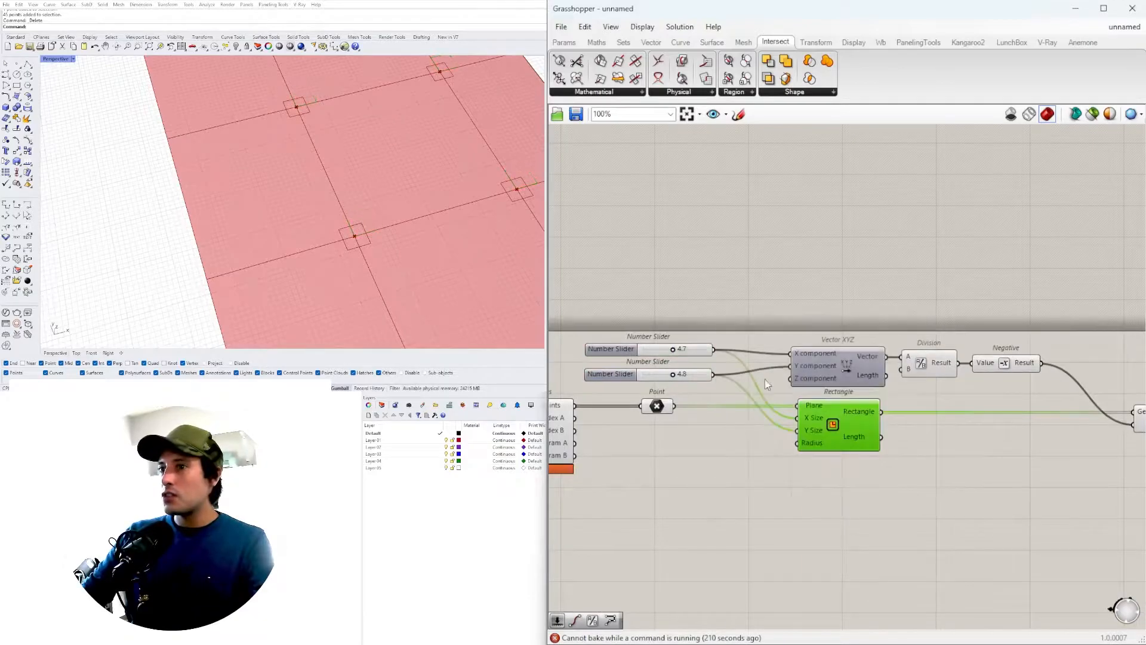
# Step: Set both the X Size and Y Size sliders of the rectangle to 2
pyautogui.scroll(7, 794, 394)
pyautogui.moveTo(814, 401); pyautogui.dragTo(760, 402)
pyautogui.doubleClick(761, 402)
pyautogui.write('20')
pyautogui.press('BackSpace')
pyautogui.write('2')
pyautogui.press('Return')
pyautogui.doubleClick(861, 415)
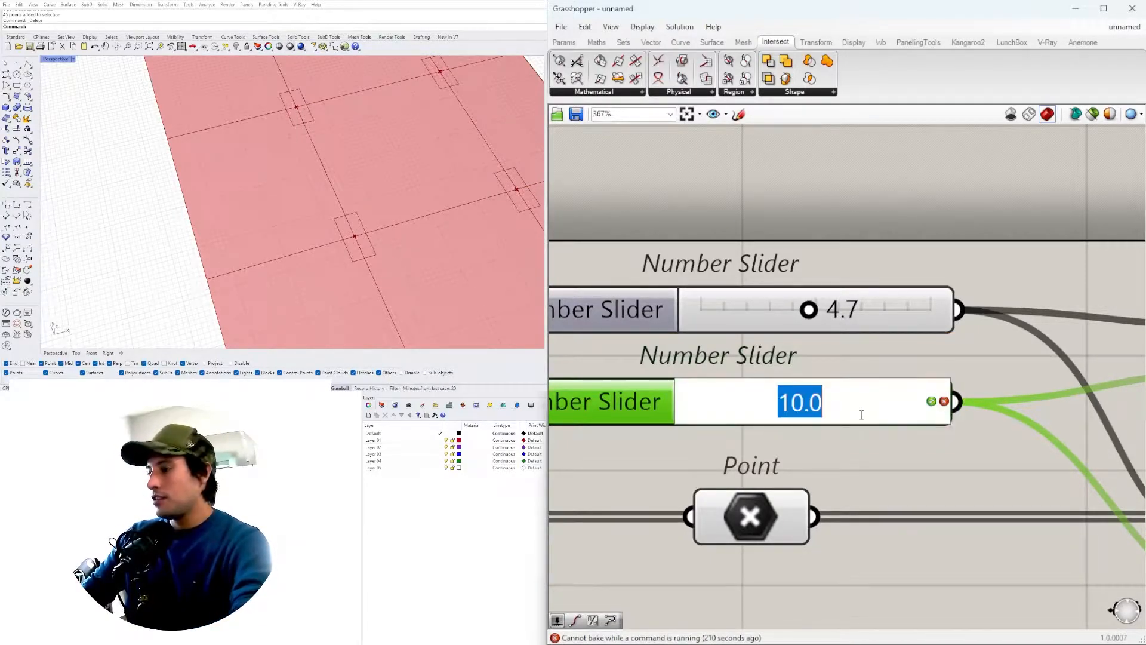
pyautogui.write('2')
pyautogui.press('Return')
pyautogui.click(855, 322)
pyautogui.doubleClick(854, 317)
pyautogui.write('2')
pyautogui.press('Return')
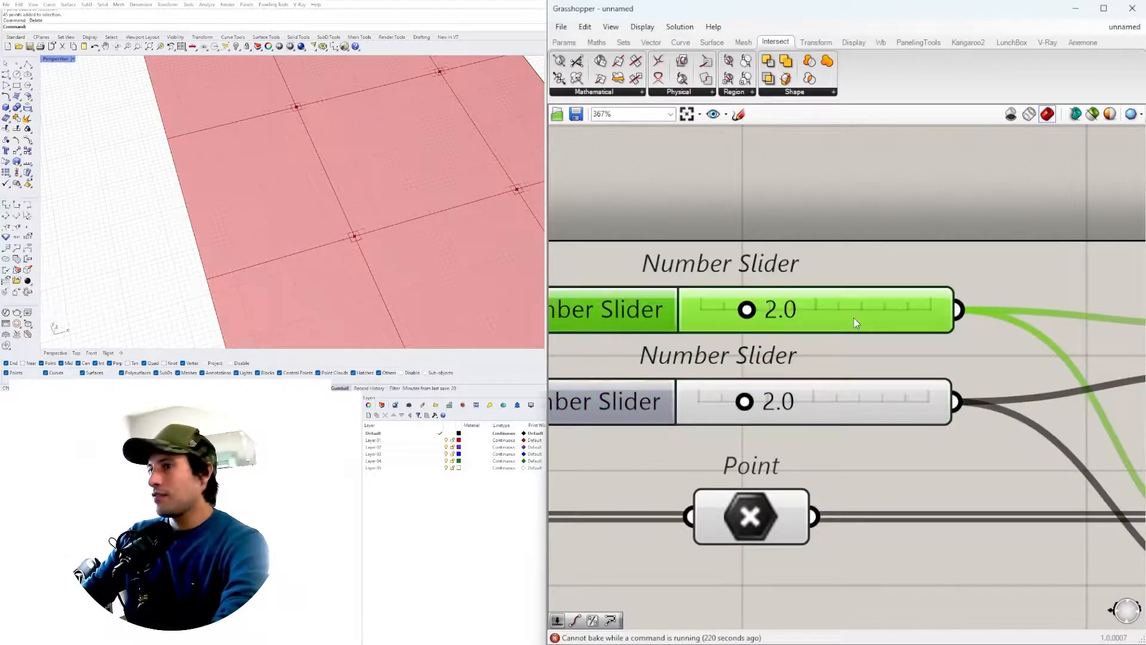
# Step: Examine the centred column rectangles on the floor grid and the component chain that generates them
pyautogui.click(1008, 296)
pyautogui.scroll(-8, 414, 185)
pyautogui.moveTo(414, 185); pyautogui.dragTo(430, 138, button='right')
pyautogui.scroll(7, 334, 205)
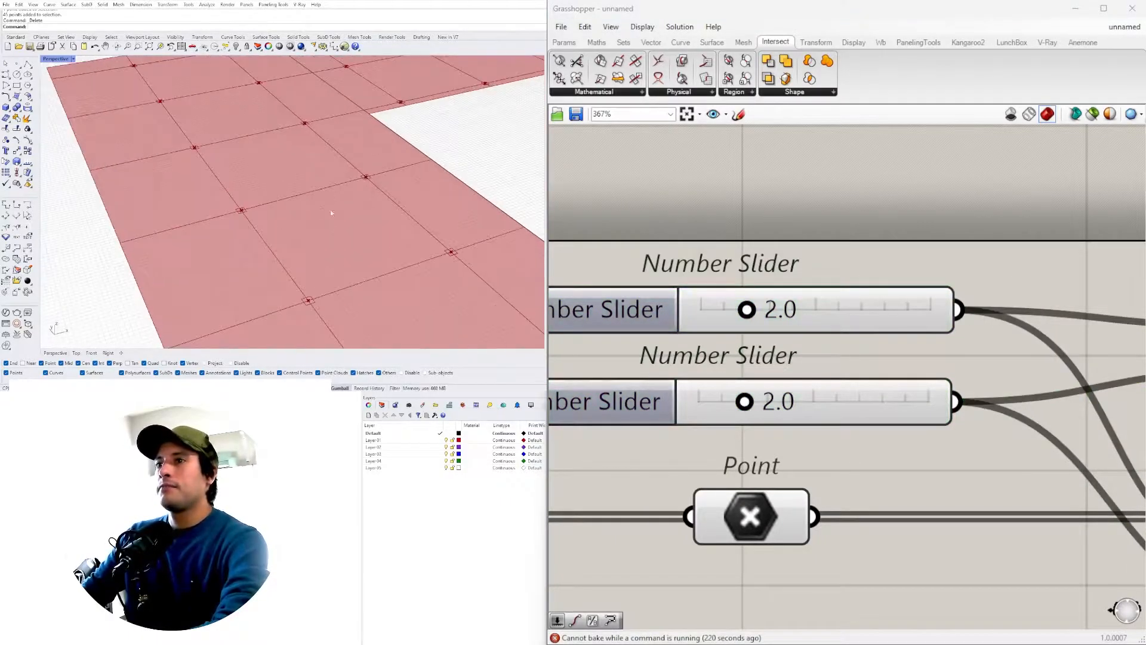
pyautogui.scroll(-6, 785, 342)
pyautogui.moveTo(1014, 373); pyautogui.dragTo(730, 382, button='right')
pyautogui.moveTo(1033, 407); pyautogui.dragTo(898, 395, button='right')
pyautogui.click(889, 405)
pyautogui.scroll(-4, 923, 418)
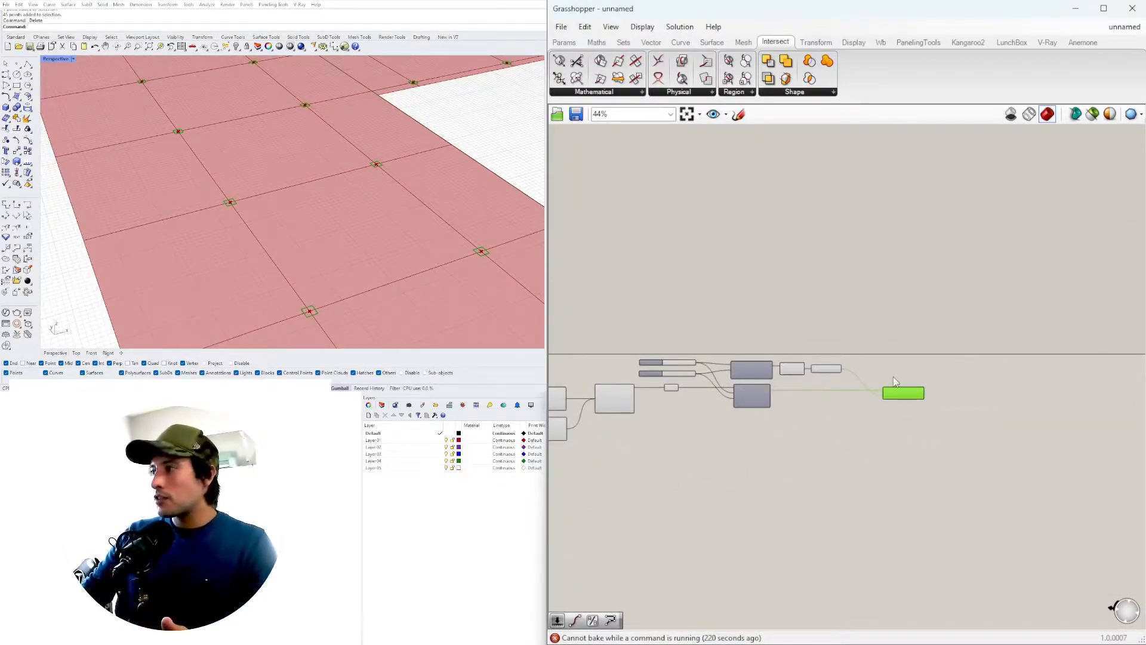
pyautogui.scroll(1, 842, 391)
pyautogui.scroll(-8, 320, 233)
pyautogui.moveTo(678, 394); pyautogui.dragTo(735, 394, button='right')
pyautogui.scroll(3, 763, 403)
pyautogui.scroll(-7, 777, 409)
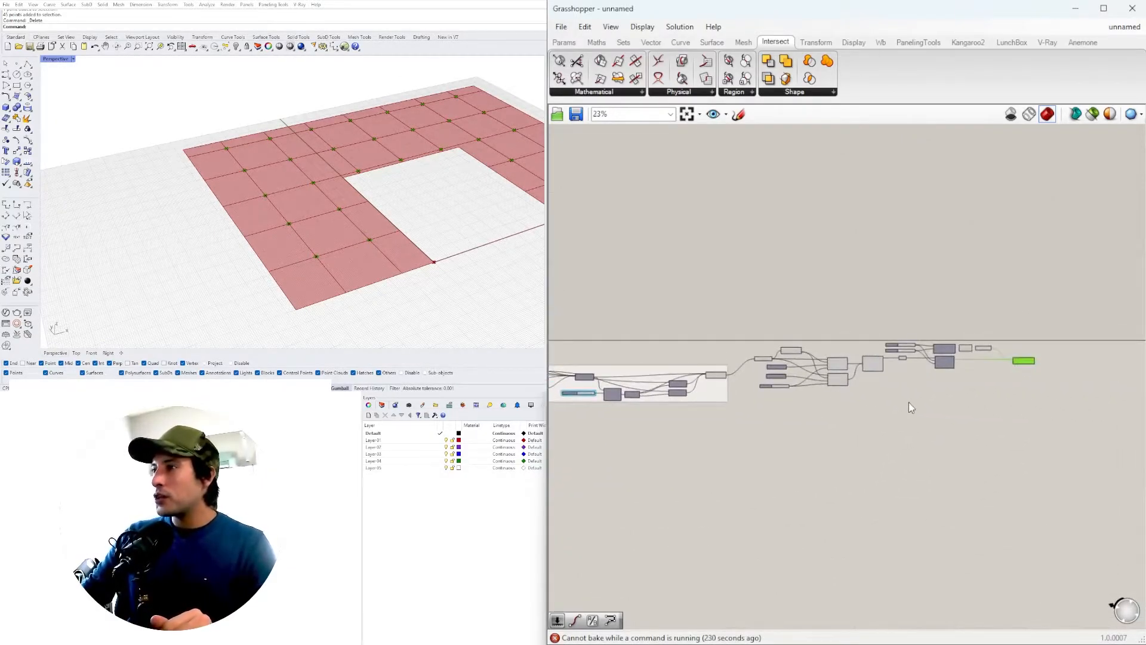
pyautogui.scroll(4, 883, 399)
pyautogui.moveTo(1012, 405); pyautogui.dragTo(611, 281)
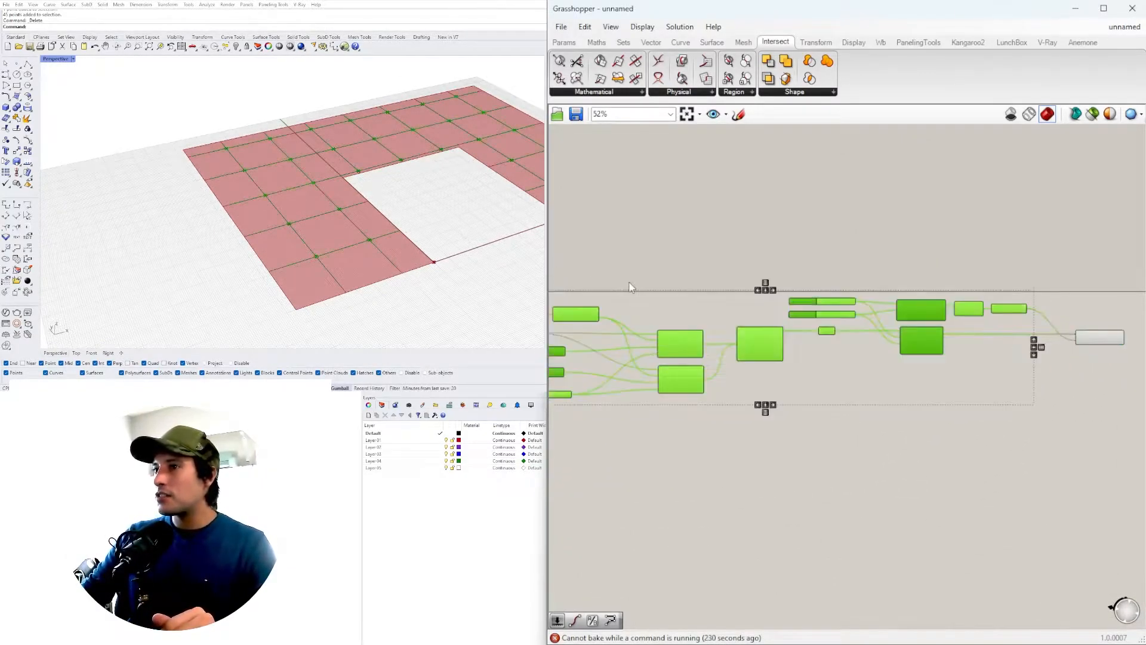
pyautogui.scroll(1, 706, 317)
pyautogui.click(951, 313)
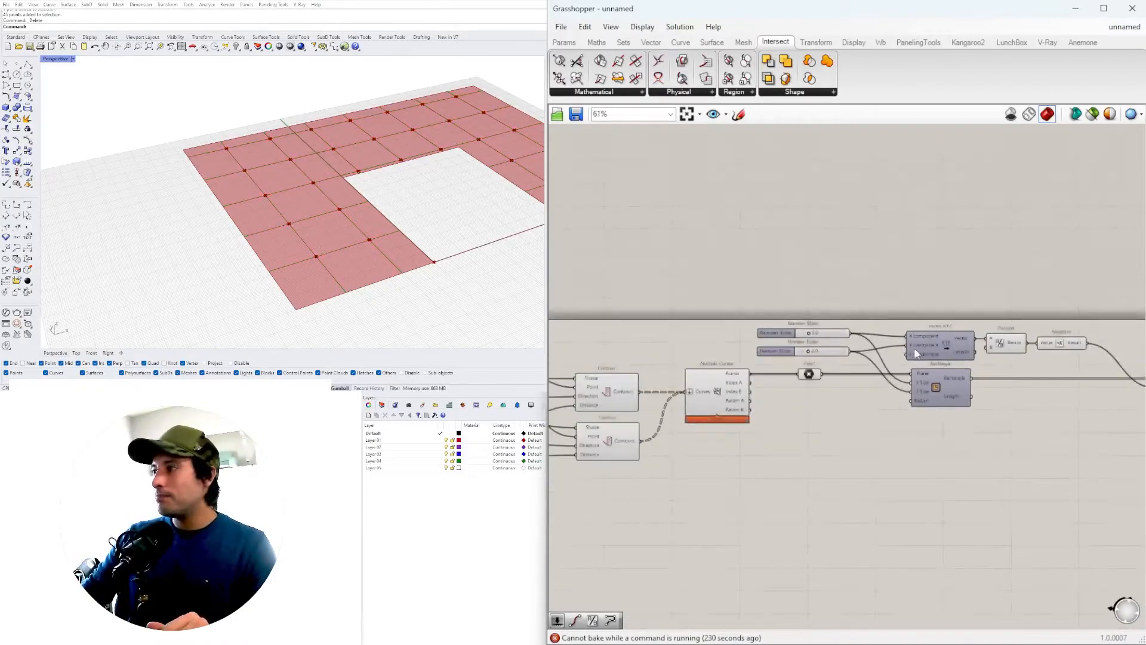
# Step: Reposition the Move component closer to the Negative component
pyautogui.scroll(-3, 920, 346)
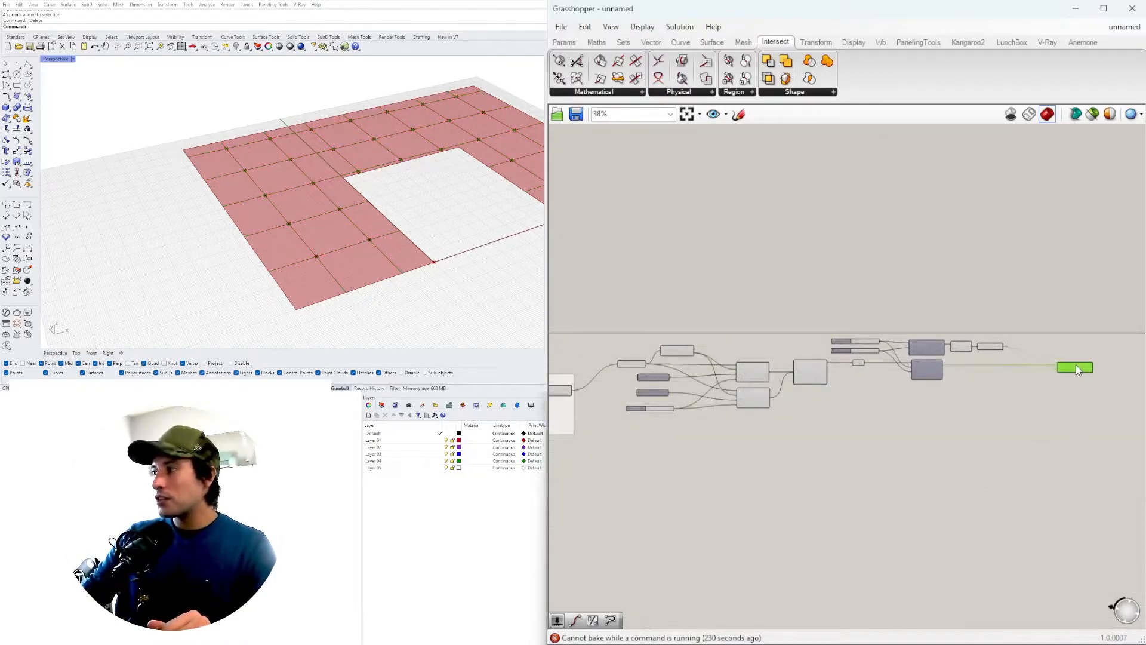
pyautogui.scroll(3, 1076, 370)
pyautogui.moveTo(1076, 370); pyautogui.dragTo(1006, 374)
pyautogui.scroll(-3, 1006, 376)
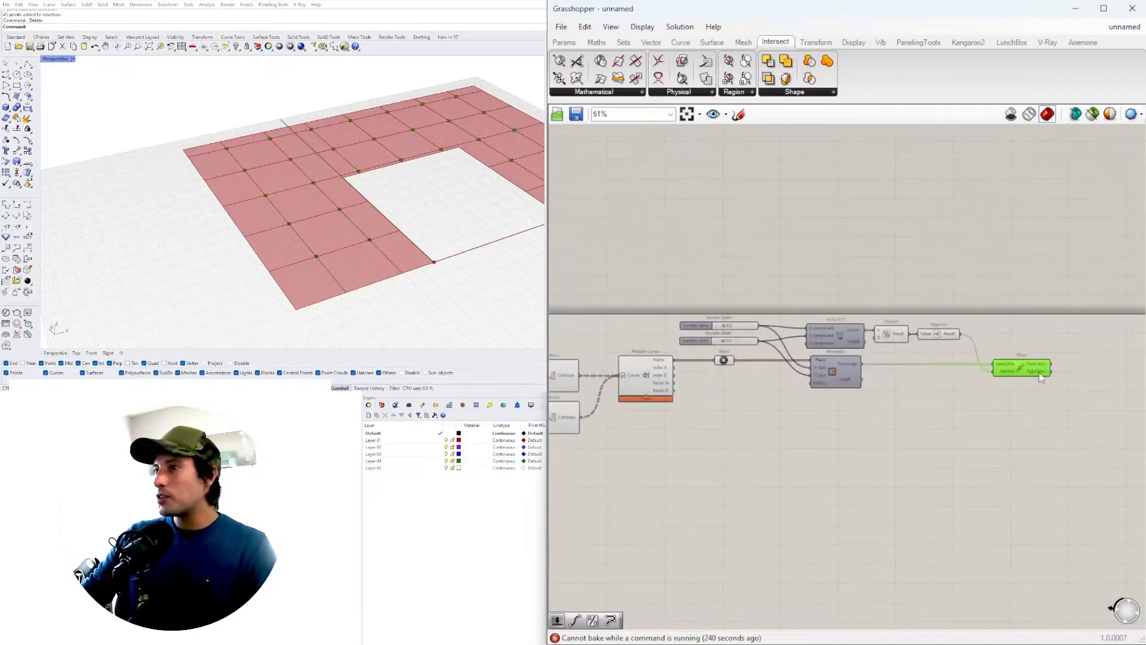
# Step: Add a Boundary Surfaces component and connect the Geometry output of Move to its Edges input
pyautogui.scroll(4, 1092, 423)
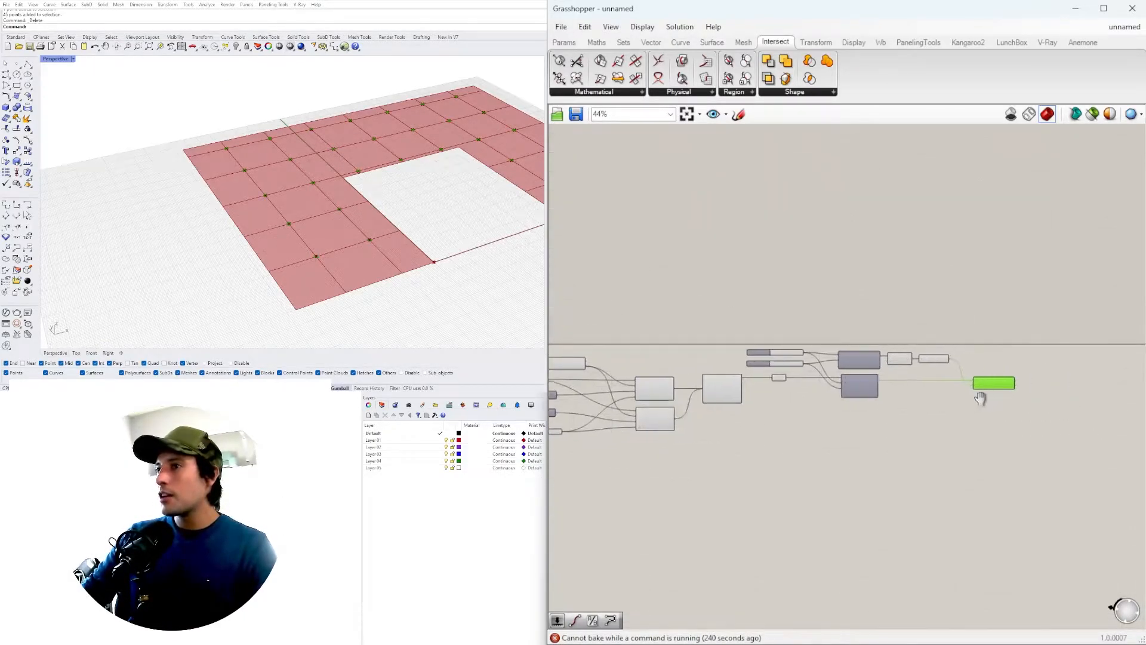
pyautogui.scroll(5, 936, 382)
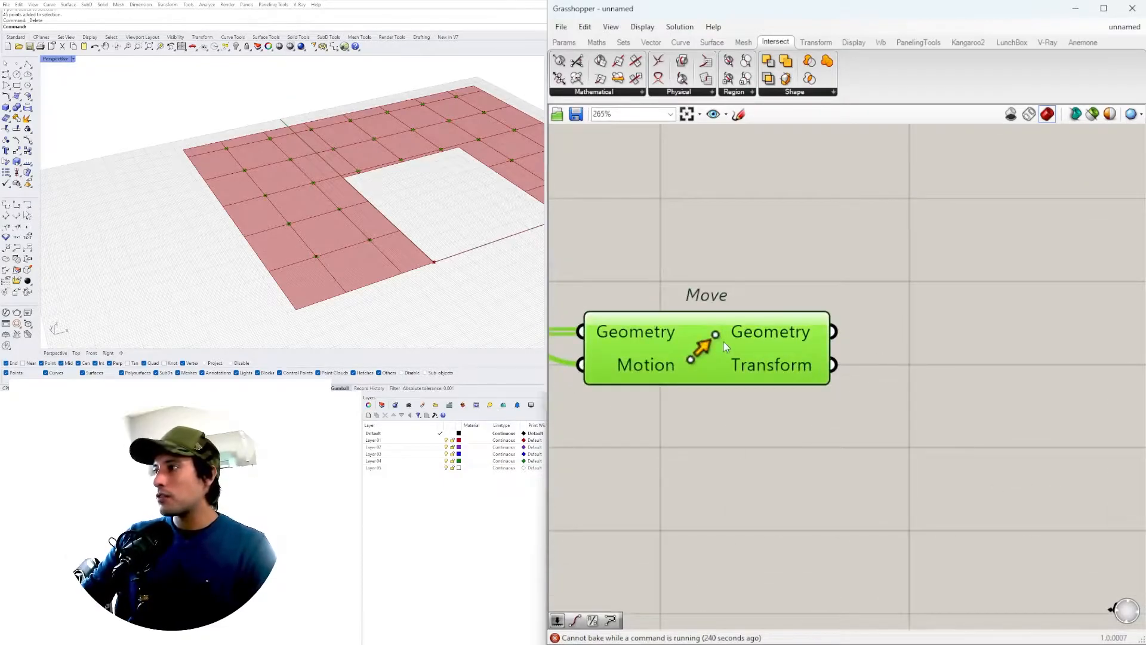
pyautogui.scroll(4, 326, 274)
pyautogui.scroll(2, 375, 241)
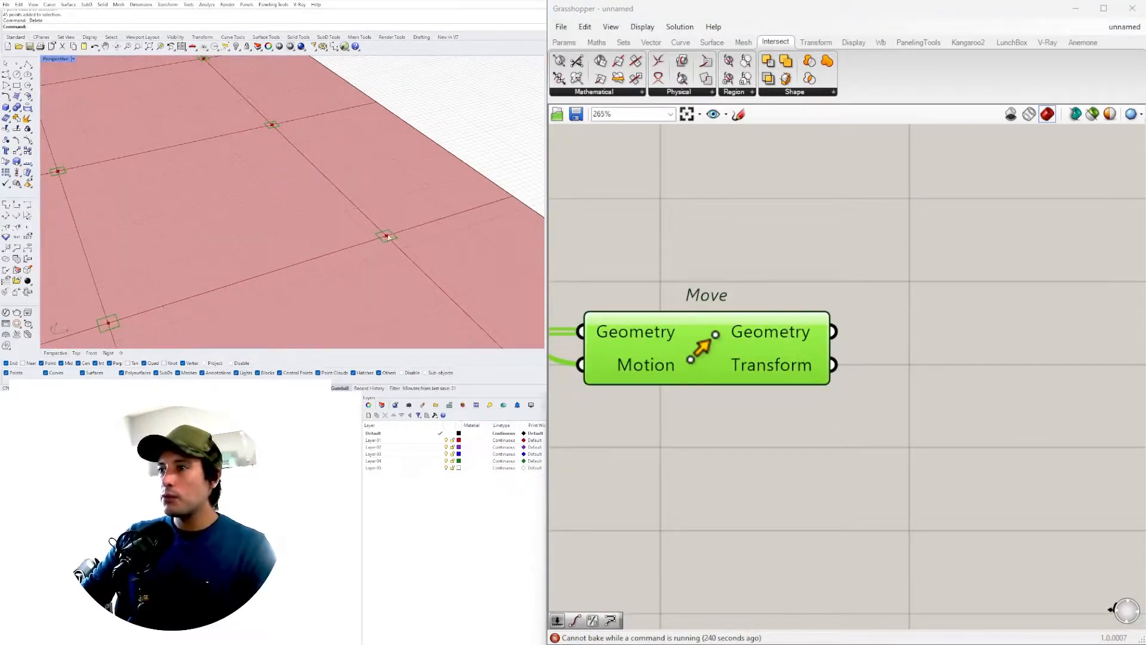
pyautogui.doubleClick(957, 356)
pyautogui.write('BOUN')
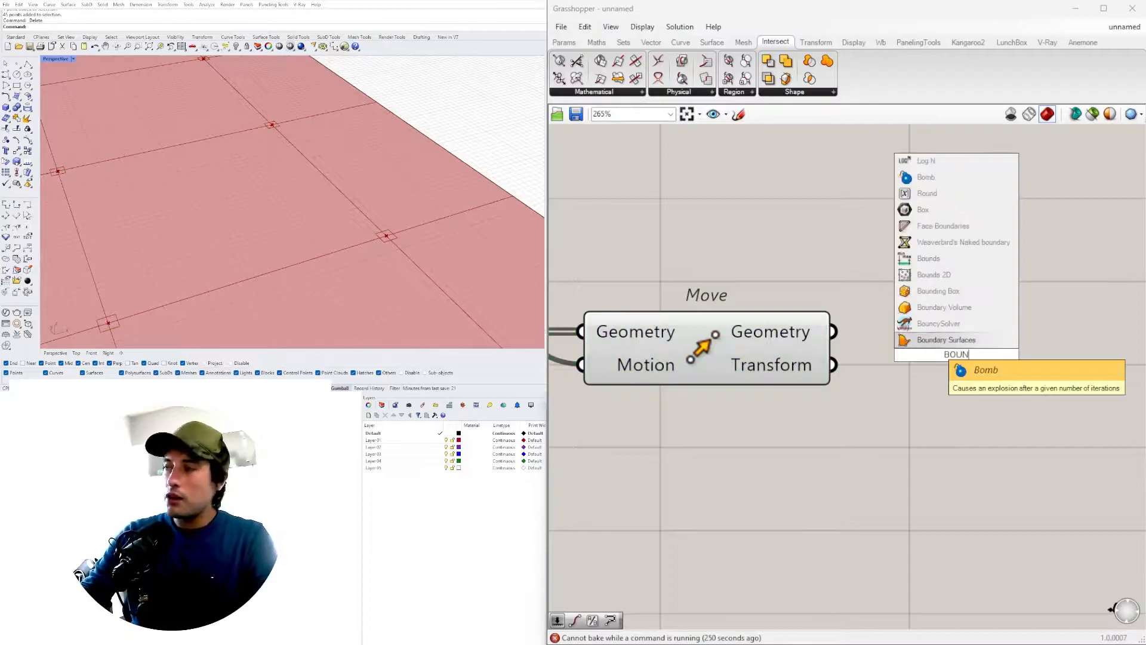
pyautogui.moveTo(838, 337); pyautogui.dragTo(809, 349)
pyautogui.scroll(-5, 934, 332)
pyautogui.scroll(2, 802, 352)
# Step: Add an Extrude component and connect the Boundary Surfaces output to its Base input
pyautogui.doubleClick(947, 370)
pyautogui.write('EXT')
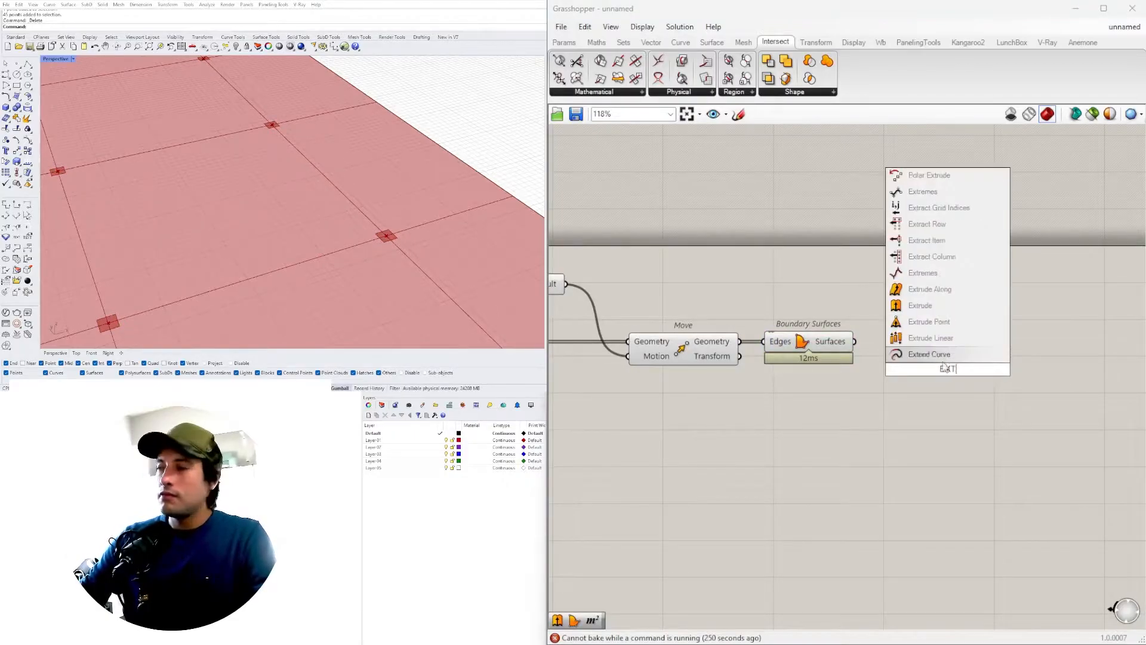
pyautogui.click(919, 349)
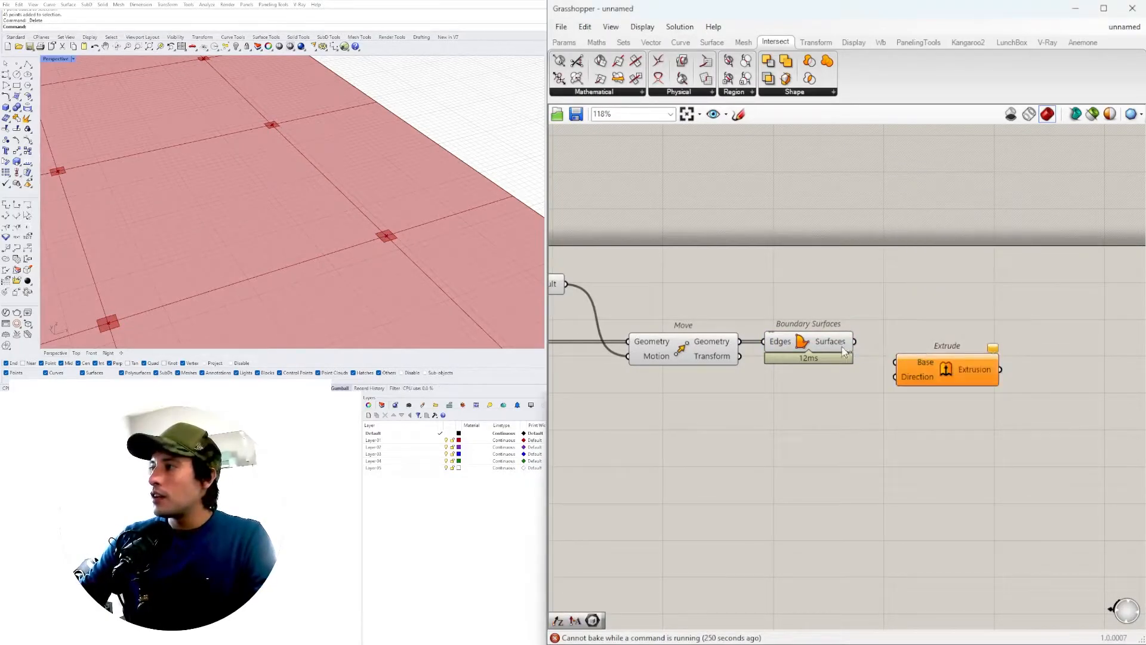
# Step: Add a Unit Z component below Boundary Surfaces and connect its vector to the Direction input of Extrude
pyautogui.doubleClick(813, 414)
pyautogui.write('Z')
pyautogui.click(797, 398)
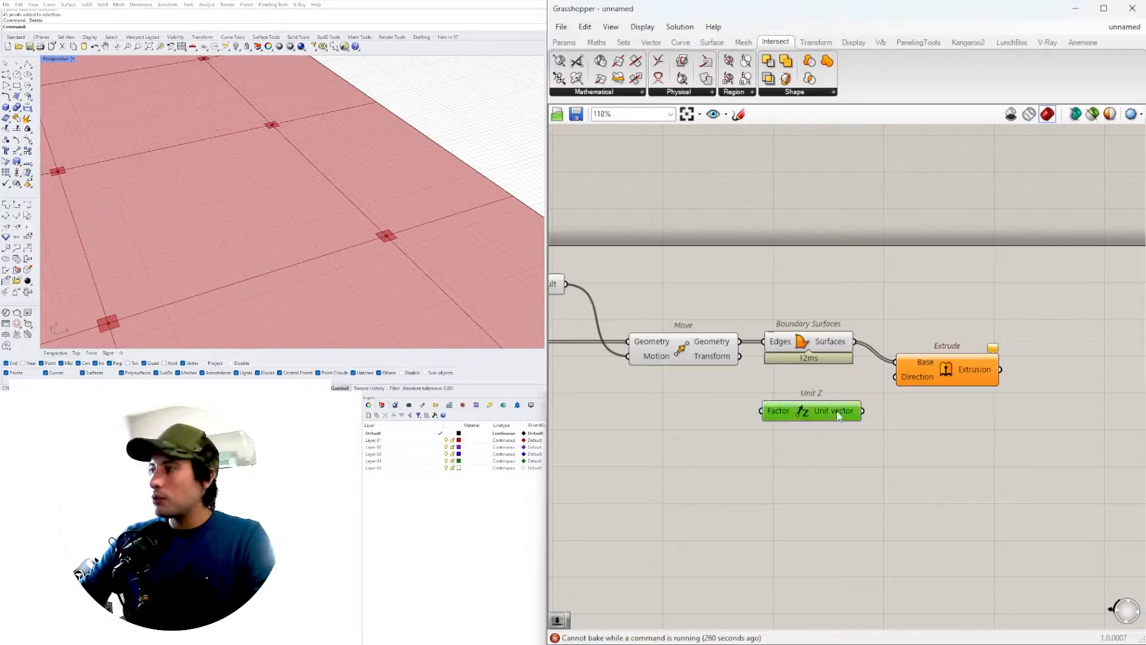
pyautogui.moveTo(821, 408); pyautogui.dragTo(834, 405)
# Step: Add a number slider with the value 12.5, connect it to the Factor of Unit Z, and align it
pyautogui.moveTo(731, 424); pyautogui.dragTo(824, 424, button='right')
pyautogui.doubleClick(735, 410)
pyautogui.write('12')
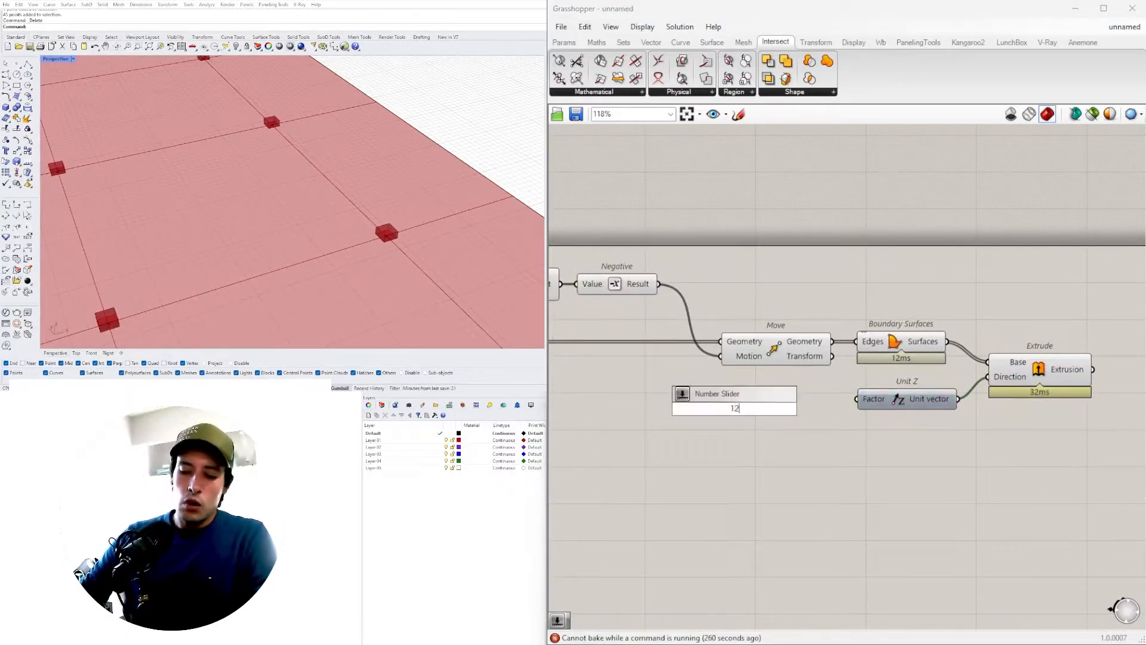
pyautogui.press('Return')
pyautogui.scroll(3, 807, 410)
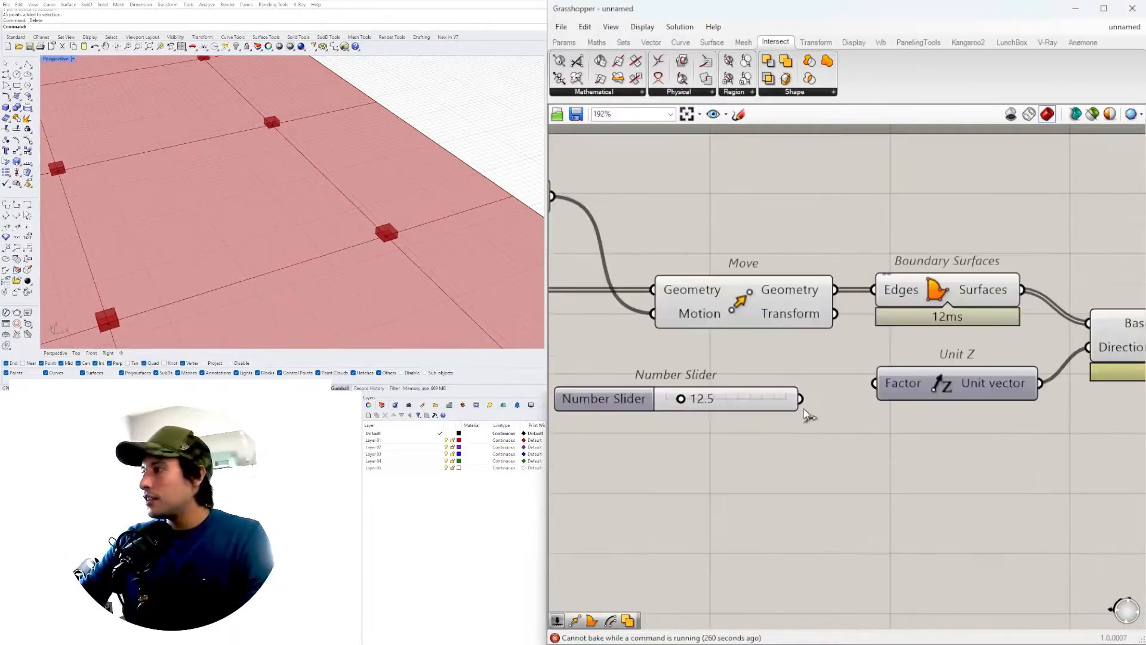
pyautogui.moveTo(865, 387); pyautogui.dragTo(874, 383)
pyautogui.moveTo(624, 397); pyautogui.dragTo(677, 381)
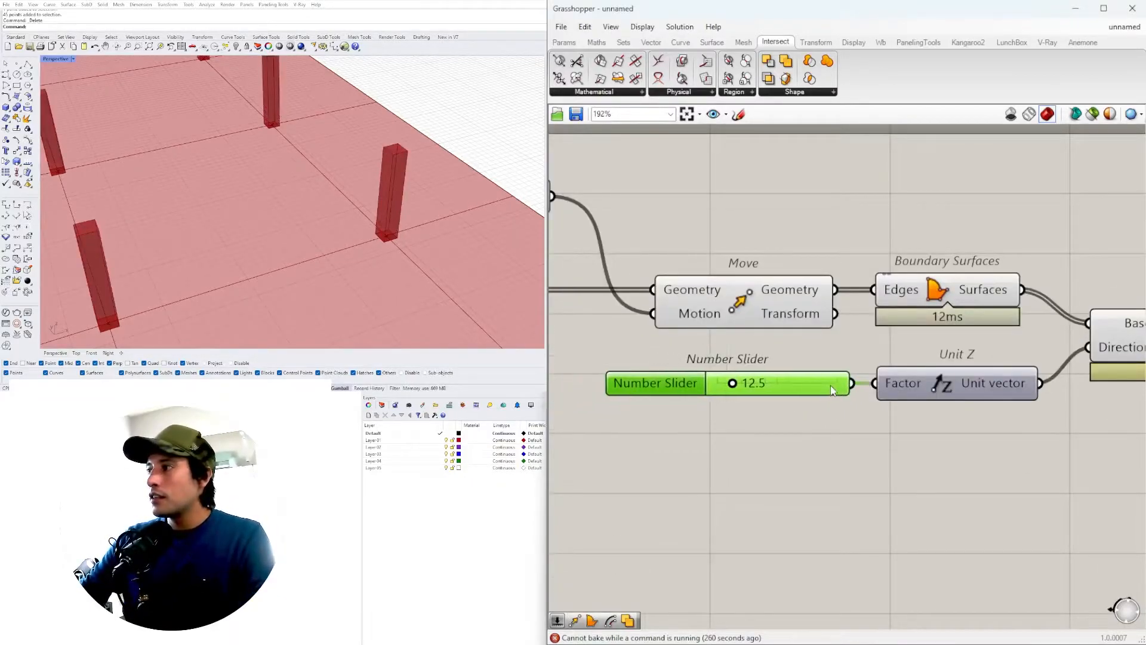
# Step: Set the column height slider's maximum to 20 and its value to 13
pyautogui.doubleClick(678, 385)
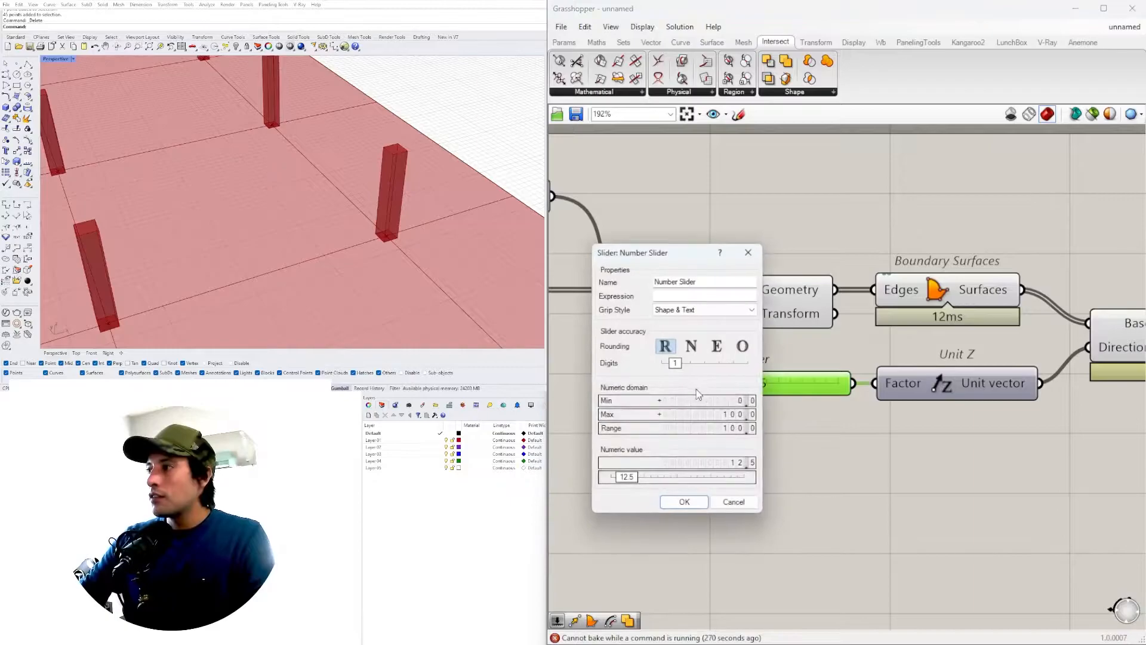
pyautogui.doubleClick(708, 418)
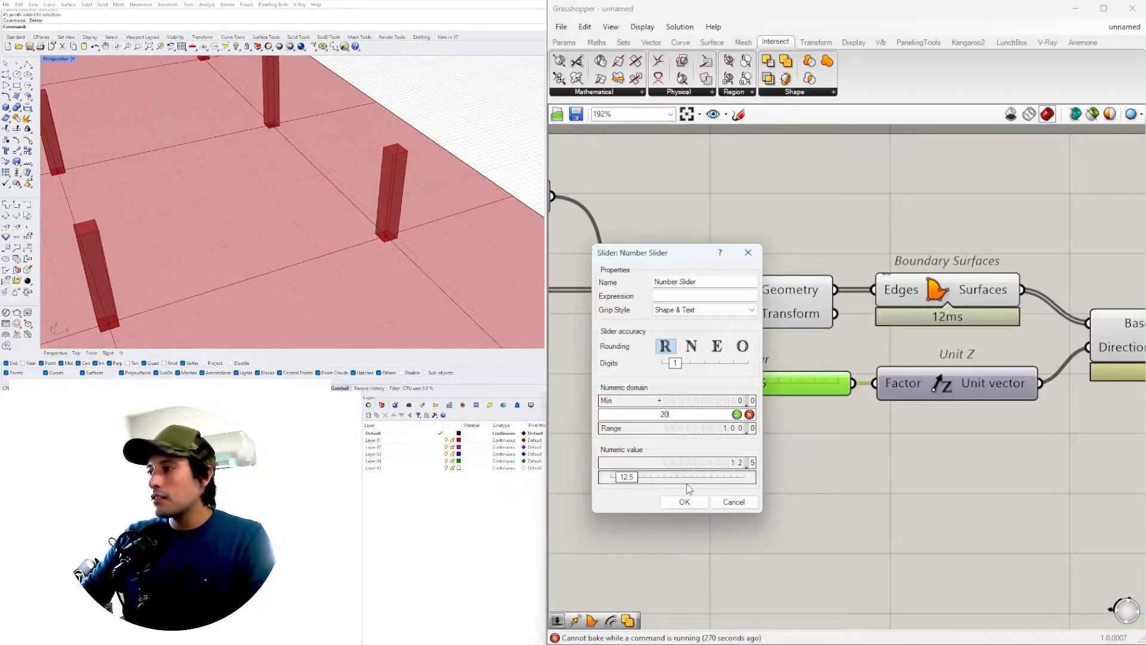
pyautogui.click(684, 502)
pyautogui.moveTo(794, 383); pyautogui.dragTo(821, 383)
pyautogui.doubleClick(800, 383)
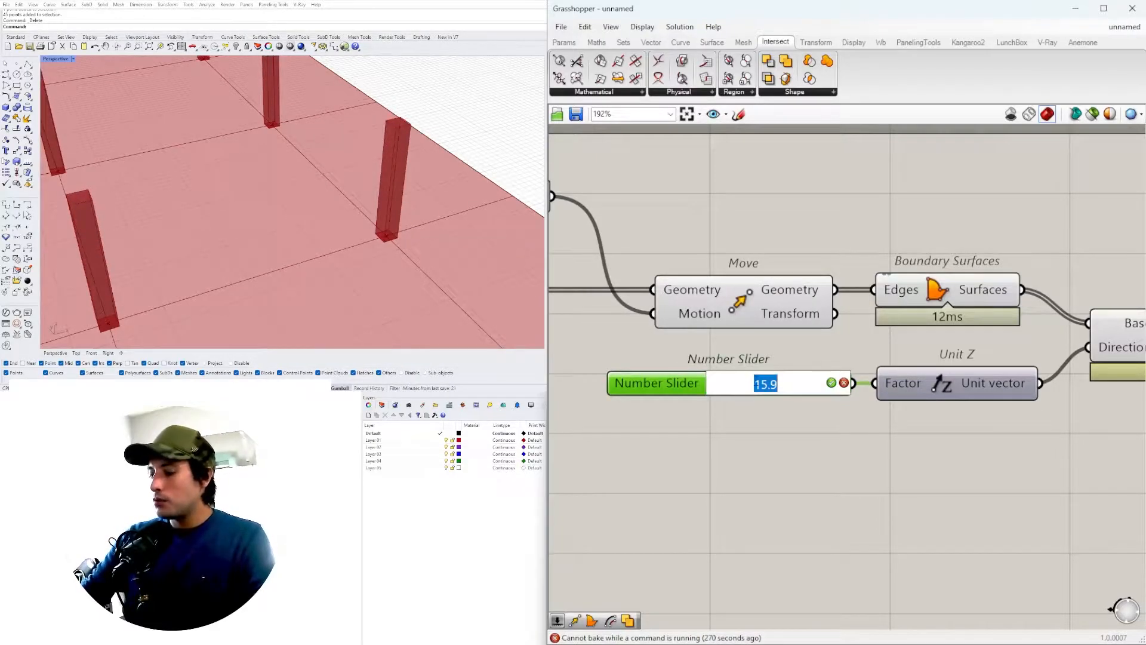
pyautogui.write('13')
pyautogui.press('Return')
# Step: Set the slider feeding Unit Y to 73 and the X slider feeding Unit X to 100
pyautogui.scroll(-8, 336, 155)
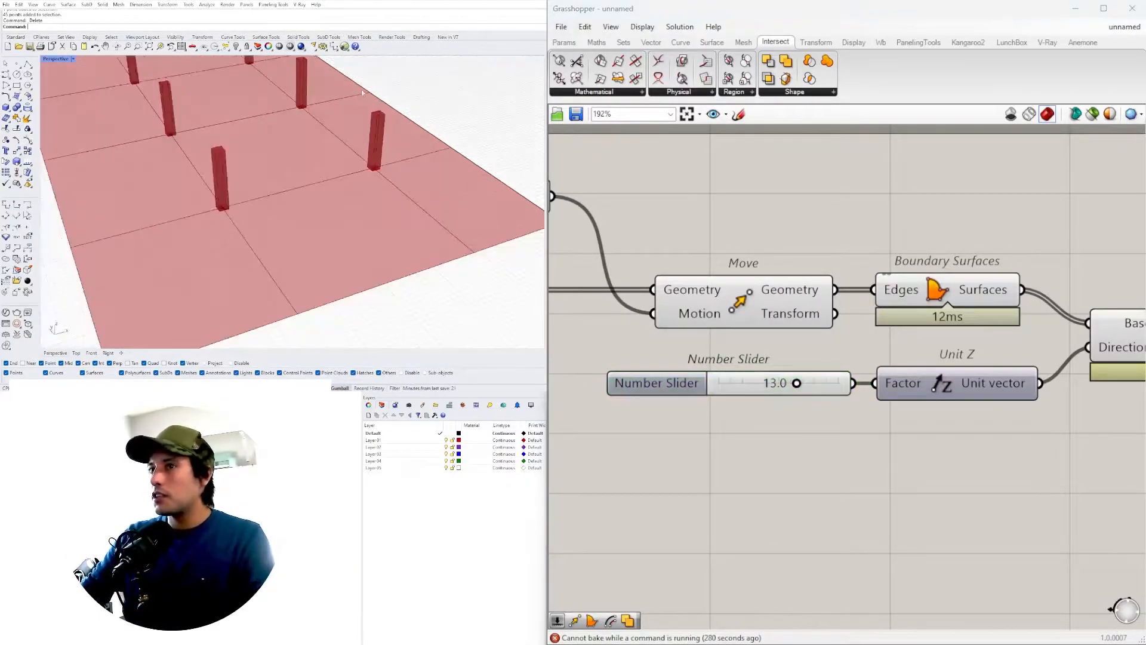
pyautogui.scroll(-4, 335, 247)
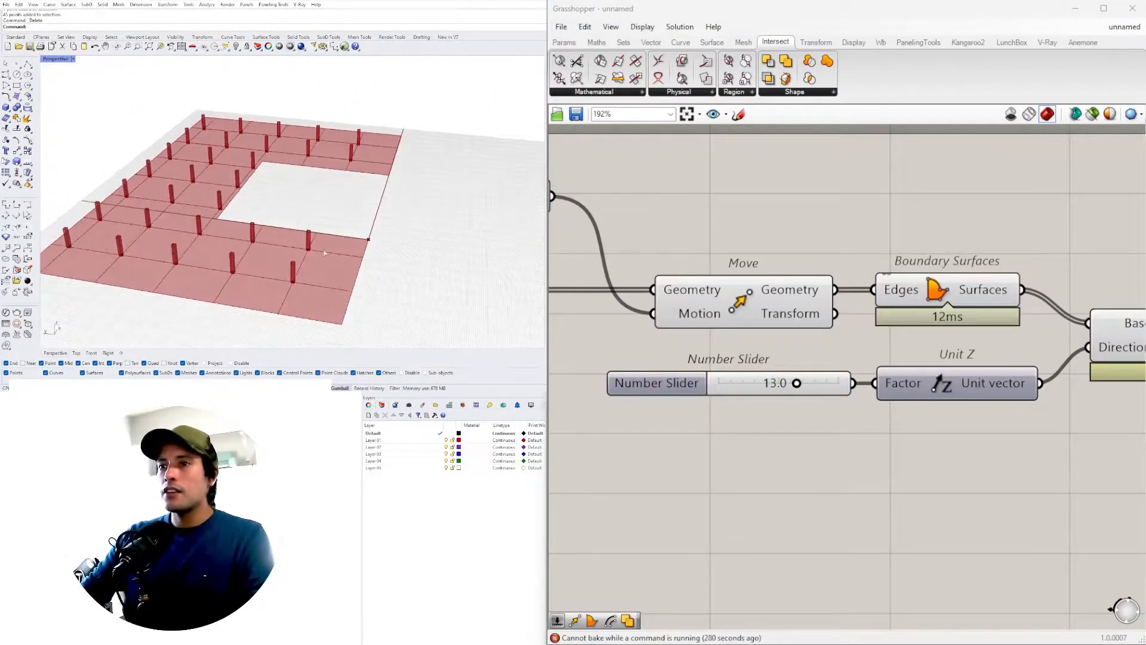
pyautogui.scroll(-5, 922, 373)
pyautogui.moveTo(917, 367); pyautogui.dragTo(1006, 383, button='right')
pyautogui.scroll(1, 703, 404)
pyautogui.moveTo(705, 406); pyautogui.dragTo(1110, 404, button='right')
pyautogui.scroll(-2, 740, 437)
pyautogui.scroll(5, 703, 402)
pyautogui.scroll(4, 634, 384)
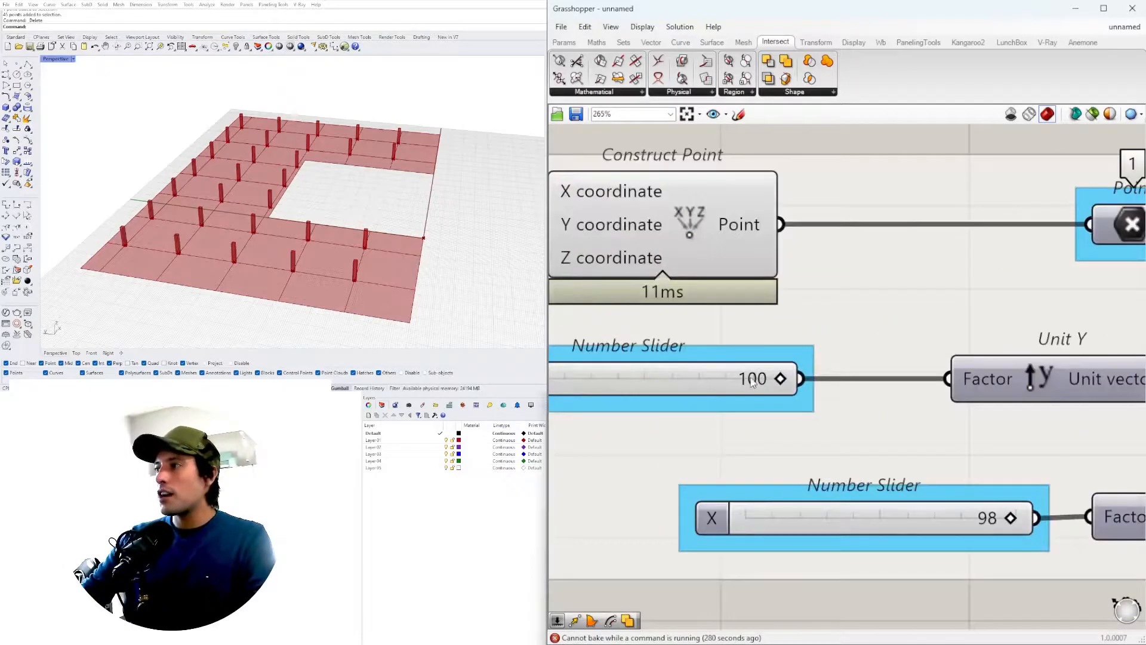
pyautogui.moveTo(777, 379); pyautogui.dragTo(716, 379)
pyautogui.scroll(-2, 904, 419)
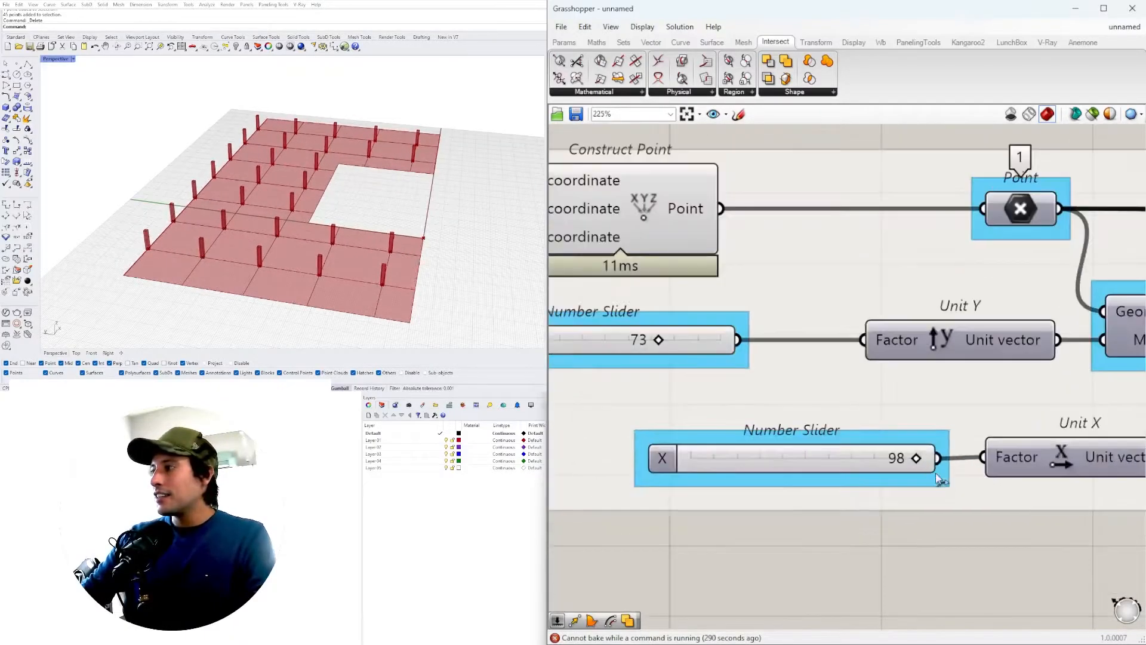
pyautogui.moveTo(915, 462); pyautogui.dragTo(953, 451)
pyautogui.scroll(-5, 364, 204)
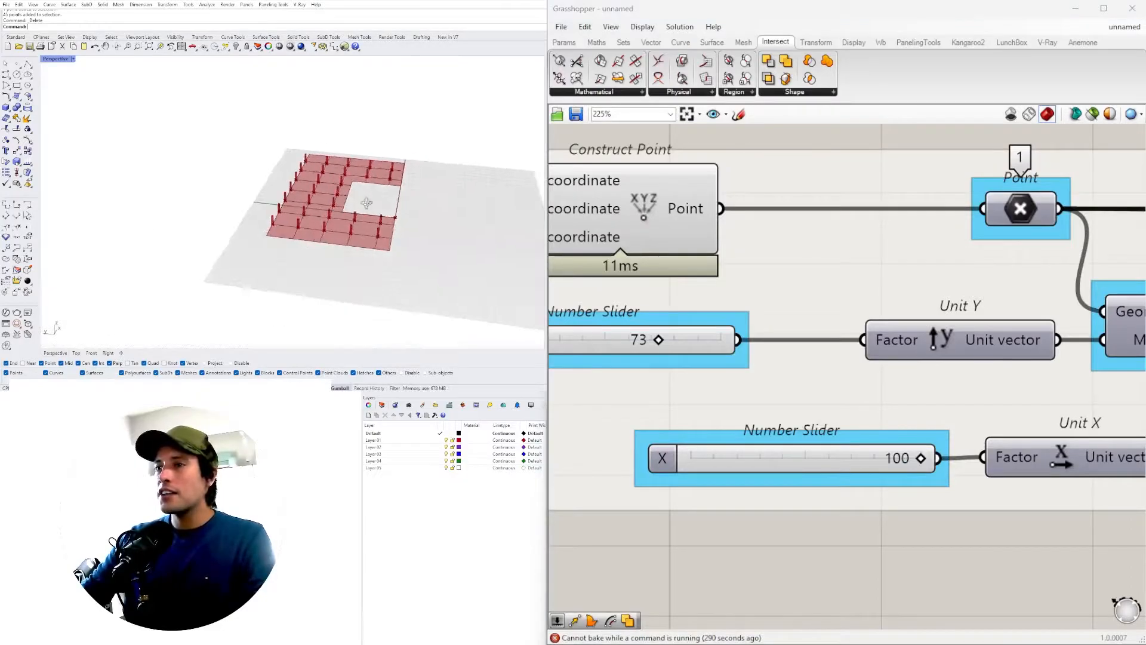
# Step: Examine how the Area centroid feeding both Contour components positions the column grid on the floor plate
pyautogui.scroll(8, 363, 203)
pyautogui.moveTo(360, 230); pyautogui.dragTo(306, 185, button='right')
pyautogui.scroll(-5, 741, 334)
pyautogui.moveTo(1122, 334); pyautogui.dragTo(658, 381, button='right')
pyautogui.moveTo(965, 372); pyautogui.dragTo(649, 375, button='right')
pyautogui.moveTo(801, 337); pyautogui.dragTo(726, 350, button='right')
pyautogui.scroll(-2, 861, 371)
pyautogui.moveTo(861, 371); pyautogui.dragTo(717, 329, button='right')
pyautogui.scroll(5, 923, 291)
pyautogui.click(879, 229)
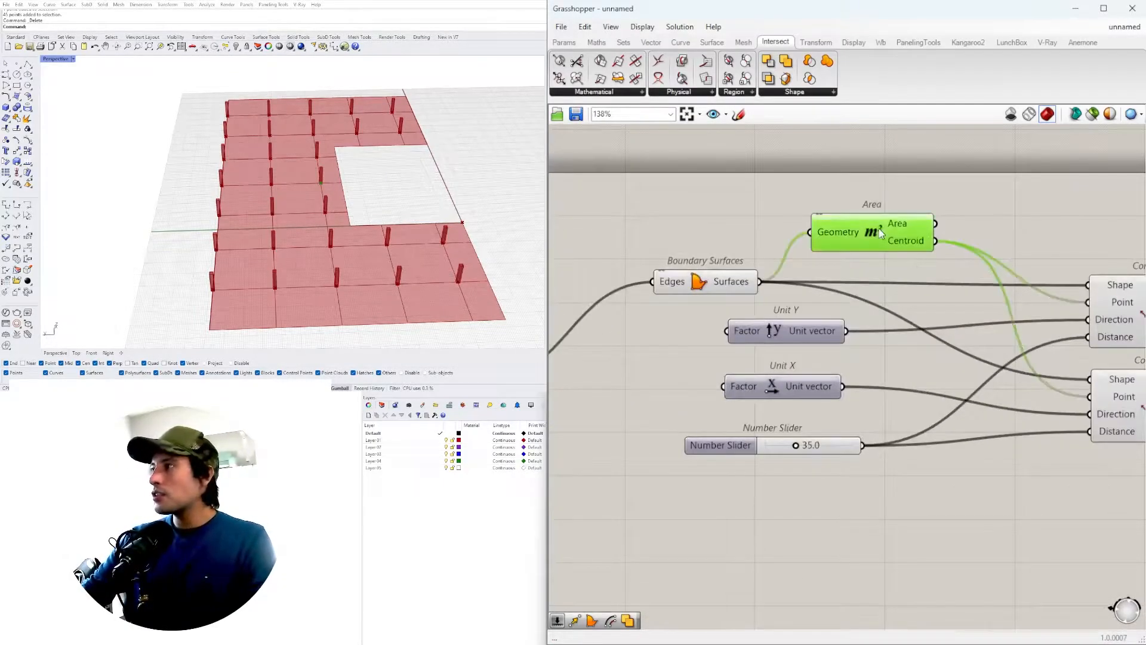
pyautogui.click(341, 198)
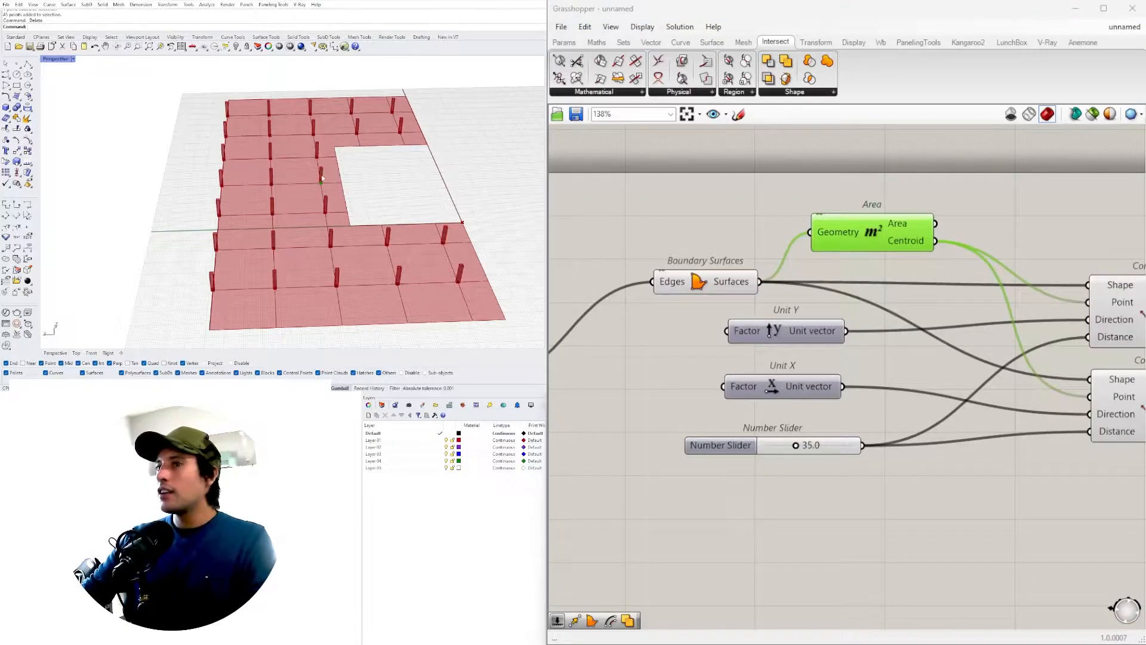
pyautogui.moveTo(921, 224); pyautogui.dragTo(693, 307, button='right')
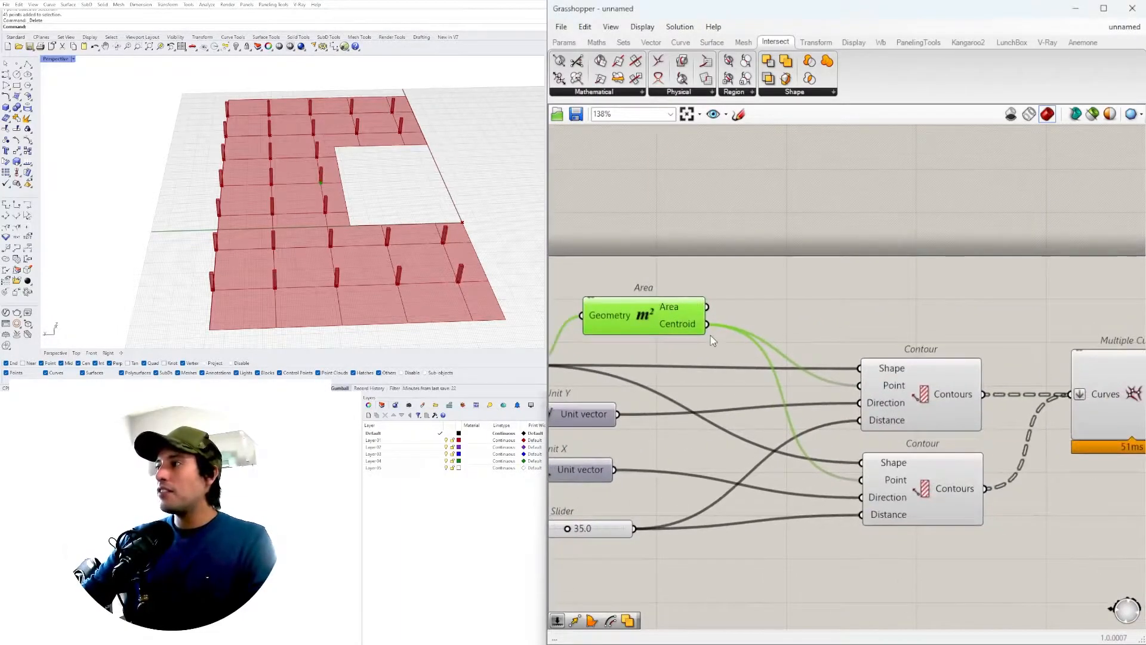
pyautogui.scroll(5, 336, 175)
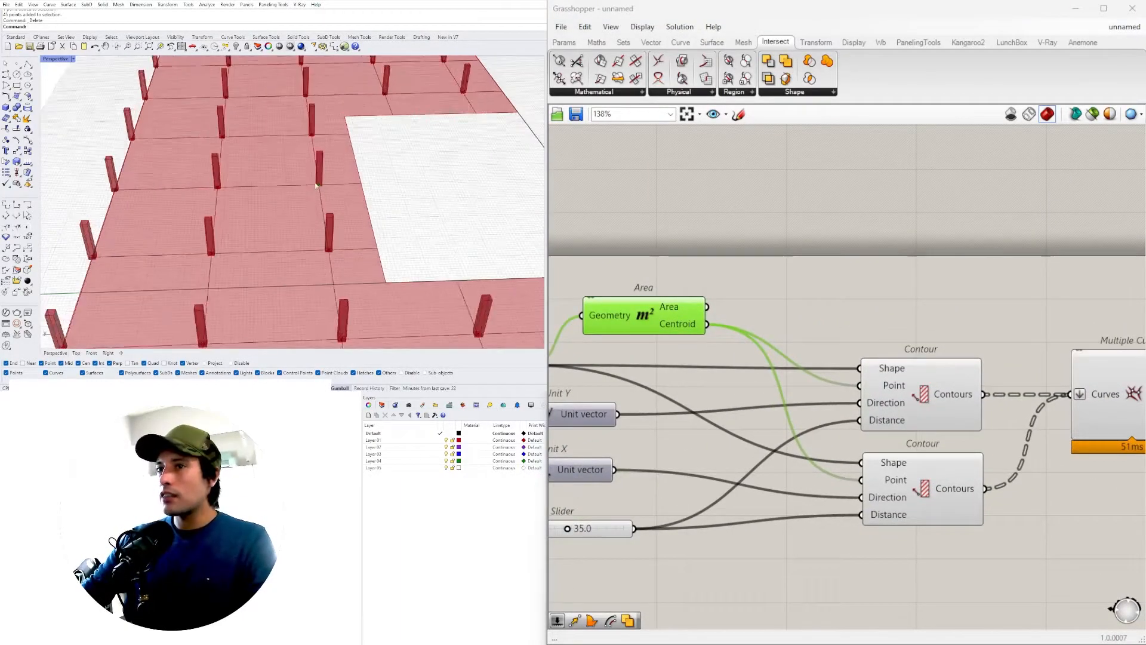
pyautogui.keyDown('shift'); pyautogui.moveTo(339, 172); pyautogui.dragTo(339, 170, button='right'); pyautogui.keyUp('shift')
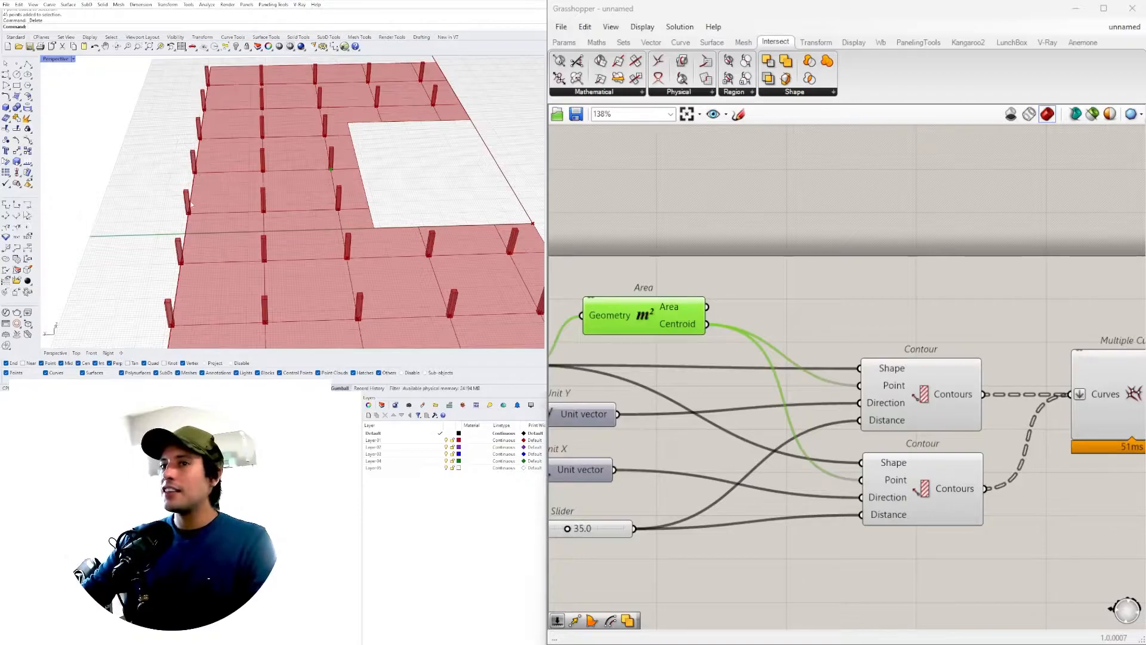
pyautogui.moveTo(715, 310); pyautogui.dragTo(879, 314, button='right')
pyautogui.click(956, 318)
pyautogui.scroll(-10, 940, 206)
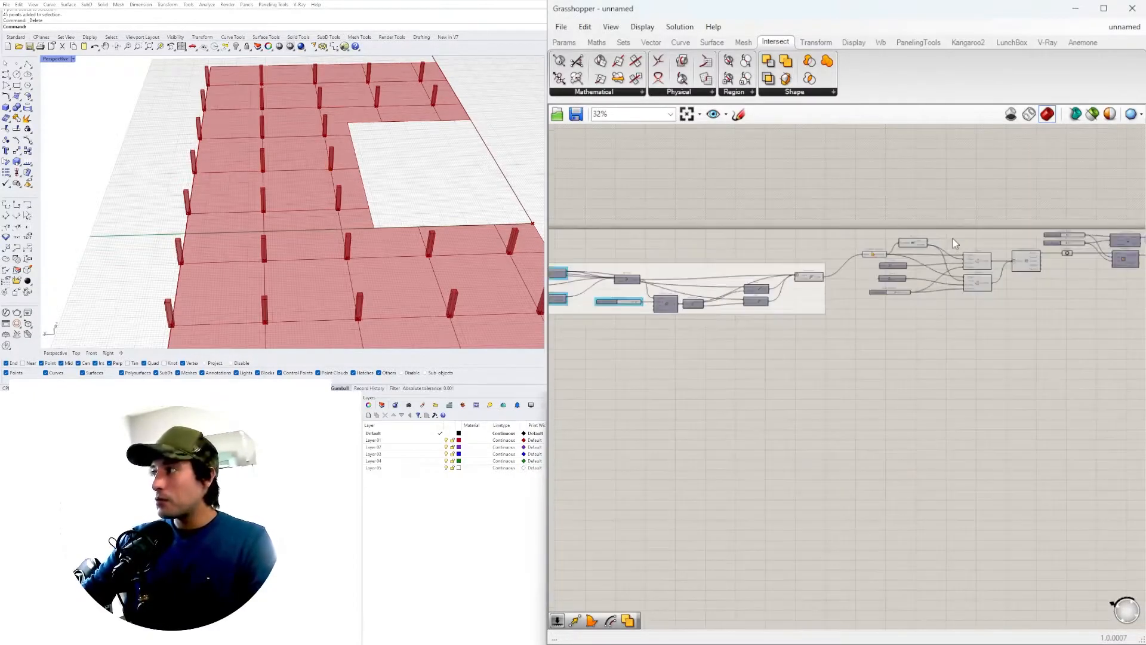
pyautogui.moveTo(1046, 383); pyautogui.dragTo(709, 285)
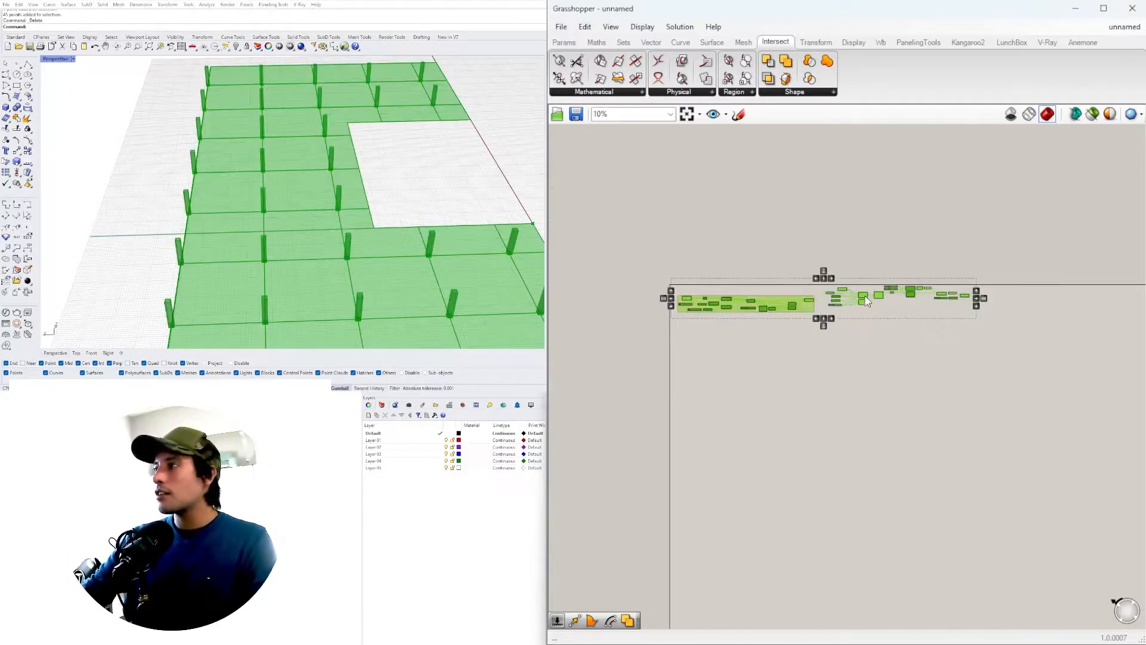
pyautogui.click(856, 411)
pyautogui.scroll(10, 887, 280)
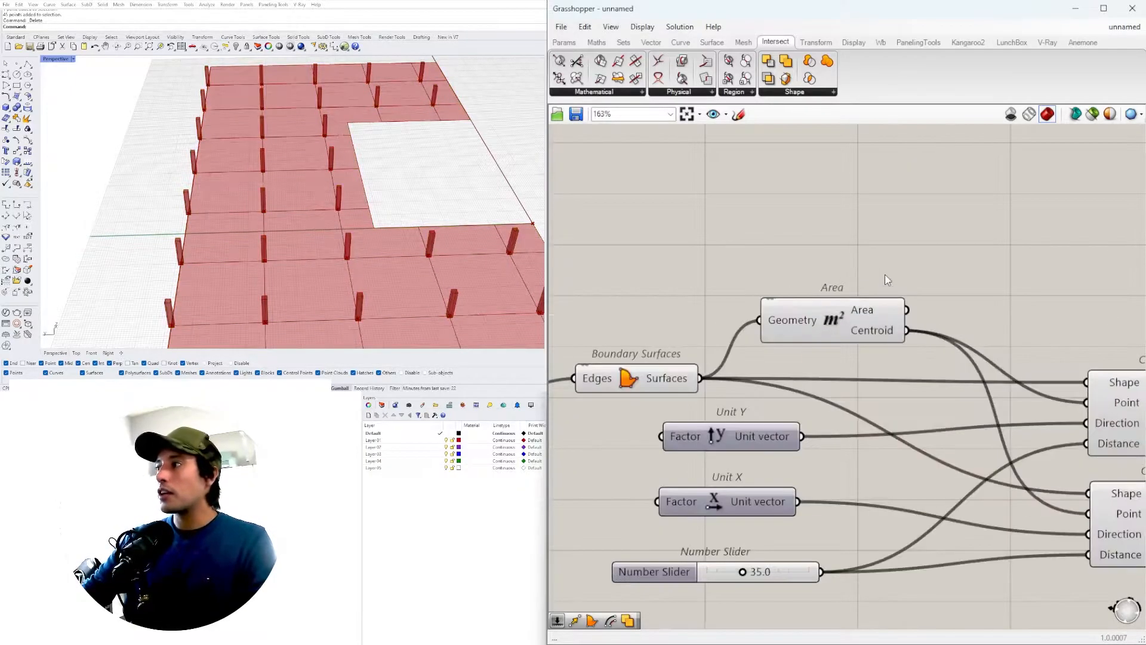
# Step: Insert a Relay on the wire from the Area component's Centroid output to the Contour Point inputs
pyautogui.click(840, 320)
pyautogui.moveTo(919, 256); pyautogui.dragTo(700, 296, button='right')
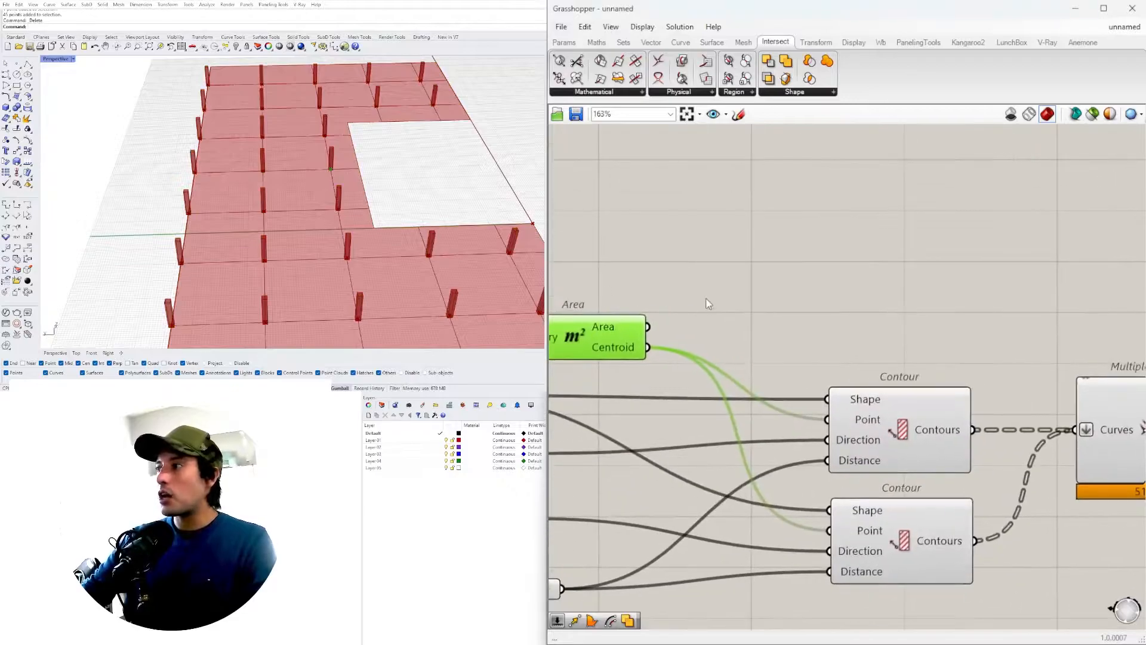
pyautogui.scroll(-1, 644, 356)
pyautogui.doubleClick(663, 342)
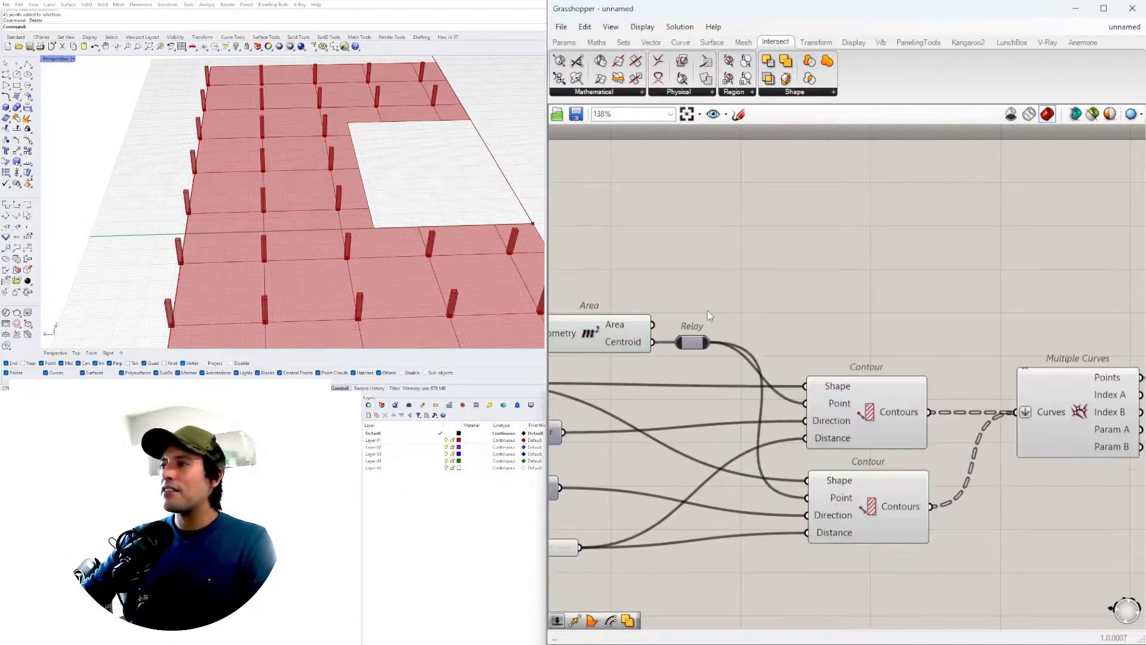
# Step: Shift the Relay, both Contours and all downstream components away from the Area component to make room
pyautogui.scroll(-6, 742, 294)
pyautogui.moveTo(1014, 403); pyautogui.dragTo(937, 423, button='right')
pyautogui.scroll(-1, 938, 423)
pyautogui.moveTo(1053, 469); pyautogui.dragTo(678, 327)
pyautogui.scroll(3, 696, 389)
pyautogui.moveTo(697, 388); pyautogui.dragTo(769, 389)
pyautogui.click(810, 355)
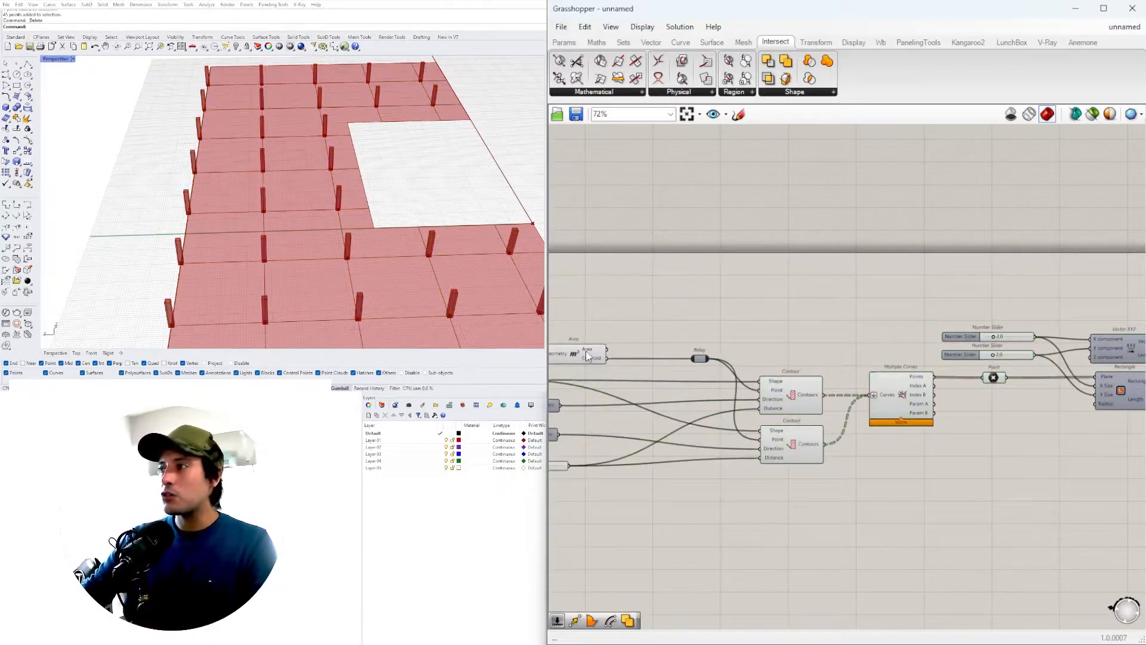
# Step: Add a Move component above Area and connect the Area Centroid output to its Geometry input
pyautogui.scroll(3, 593, 352)
pyautogui.moveTo(593, 352); pyautogui.dragTo(614, 326, button='right')
pyautogui.click(615, 325)
pyautogui.scroll(2, 668, 271)
pyautogui.moveTo(675, 299); pyautogui.dragTo(774, 327, button='right')
pyautogui.click(794, 308)
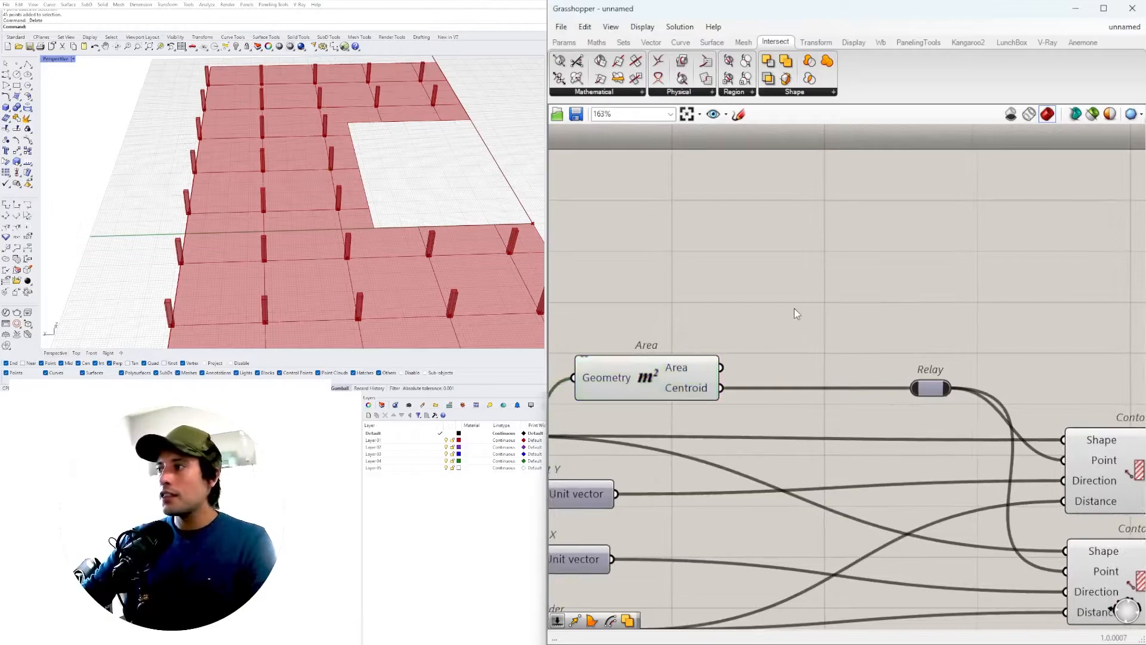
pyautogui.doubleClick(794, 308)
pyautogui.write('move')
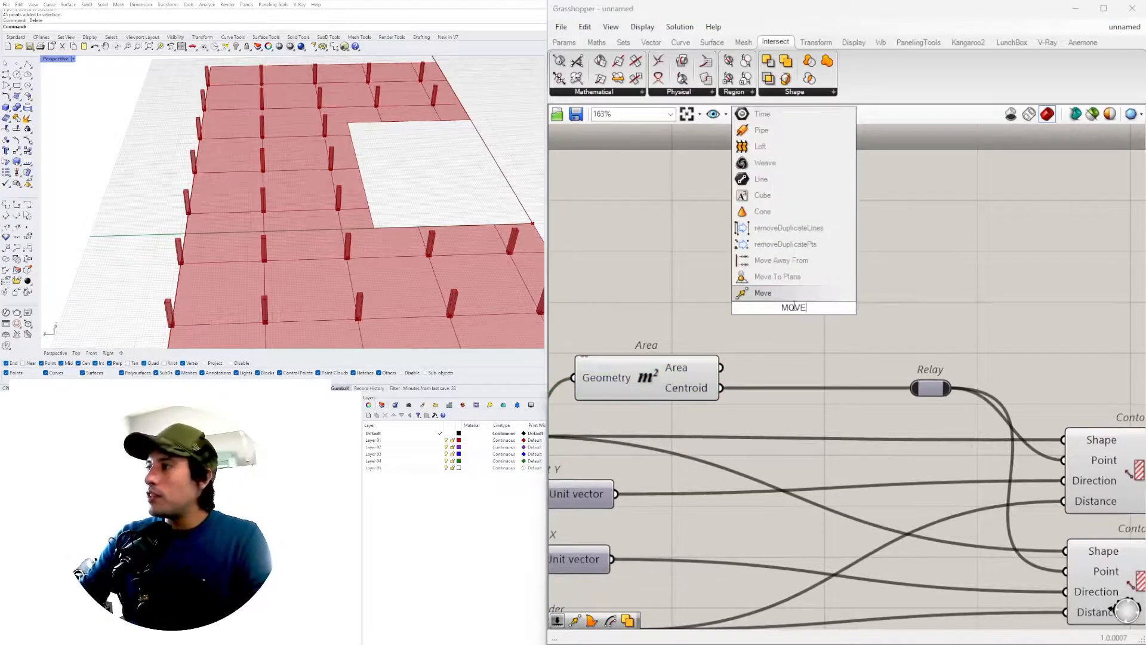
pyautogui.click(787, 295)
pyautogui.moveTo(842, 299); pyautogui.dragTo(900, 290)
pyautogui.moveTo(721, 388); pyautogui.dragTo(876, 294)
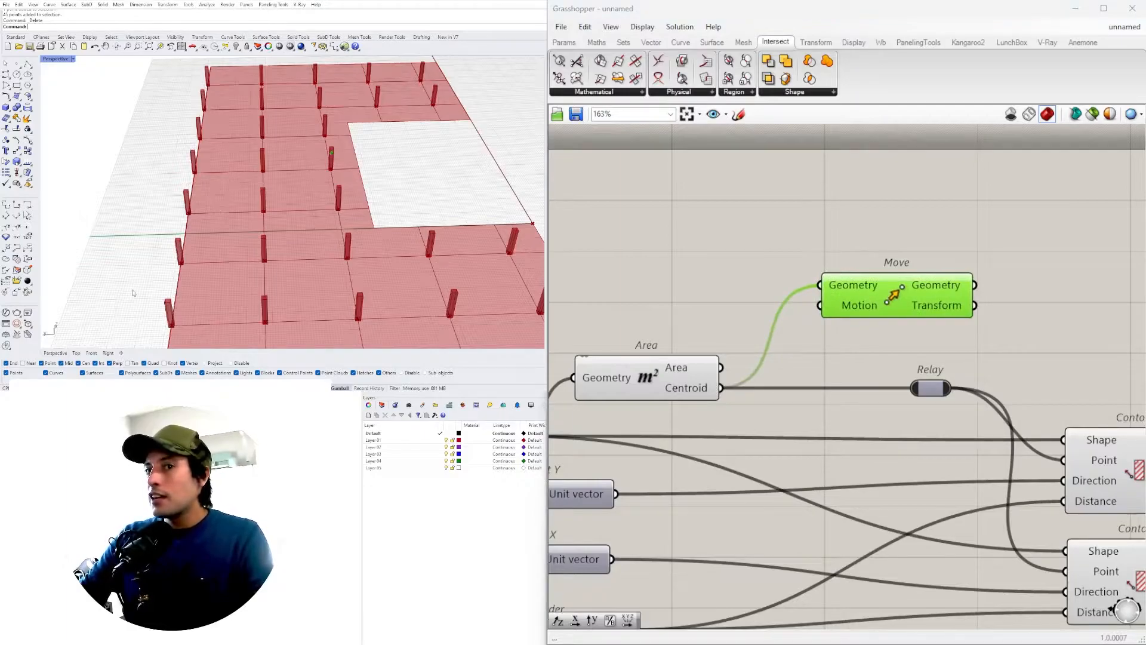
pyautogui.moveTo(73, 334); pyautogui.dragTo(52, 342, button='right')
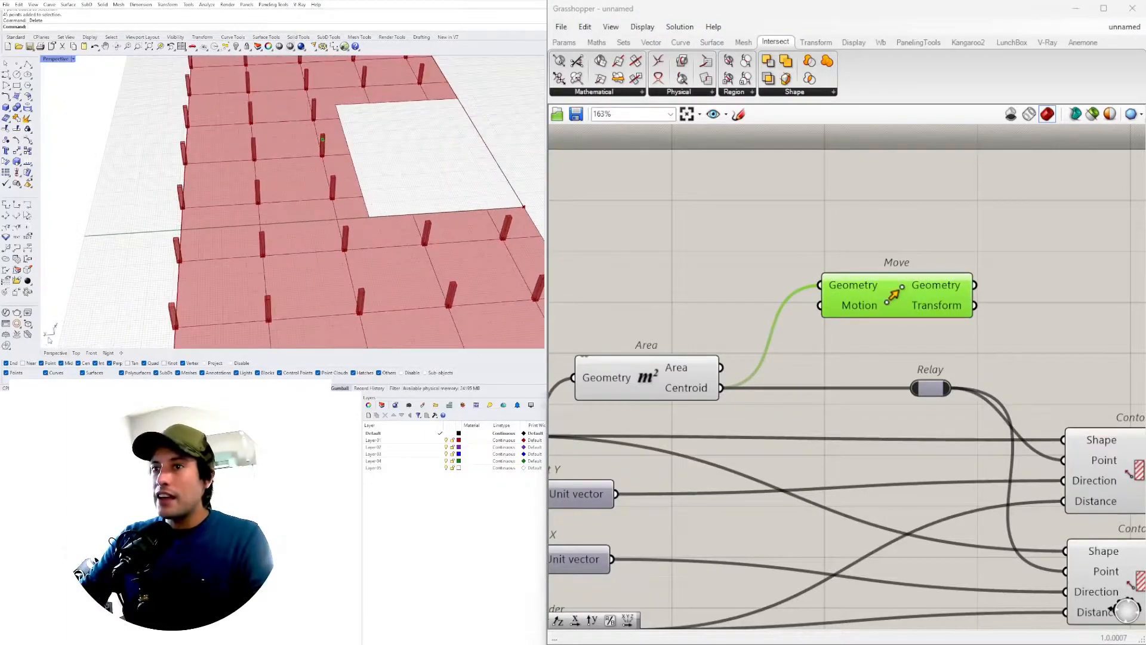
pyautogui.moveTo(563, 280); pyautogui.dragTo(668, 289, button='right')
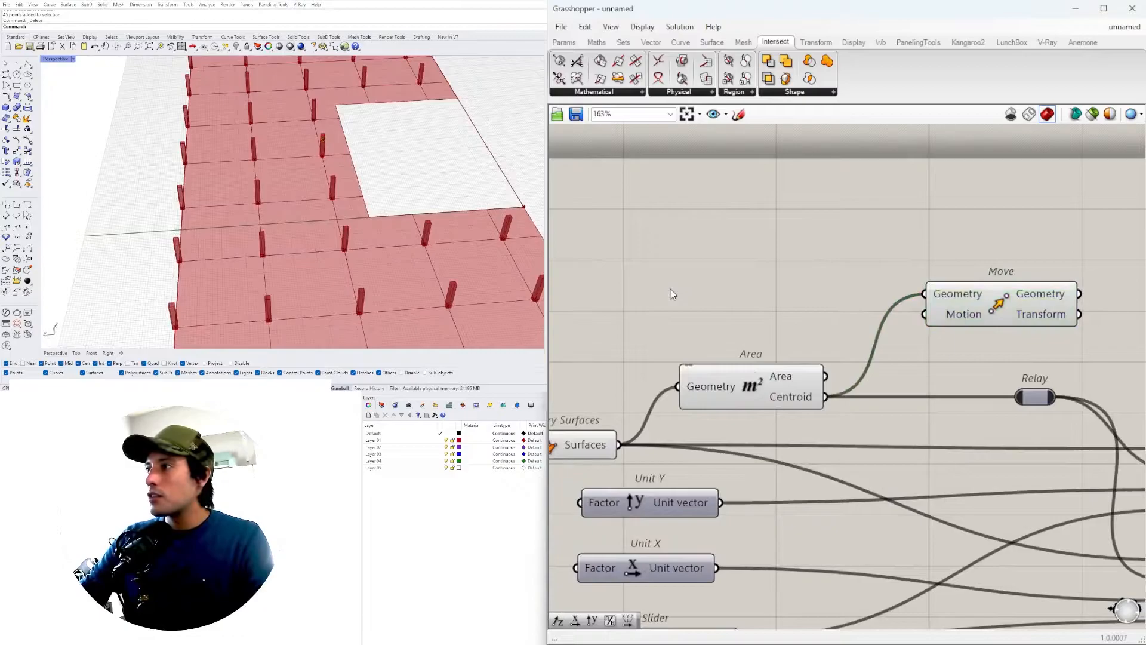
pyautogui.doubleClick(668, 288)
pyautogui.write('yz')
pyautogui.press('Return')
pyautogui.click(689, 289)
pyautogui.press('Delete')
# Step: Add a Unit Y component above Area and connect its vector to the Motion input of Move
pyautogui.doubleClick(688, 283)
pyautogui.write('unit y')
pyautogui.press('Return')
pyautogui.moveTo(668, 276); pyautogui.dragTo(730, 292)
pyautogui.moveTo(820, 298); pyautogui.dragTo(925, 315)
pyautogui.scroll(-1, 754, 299)
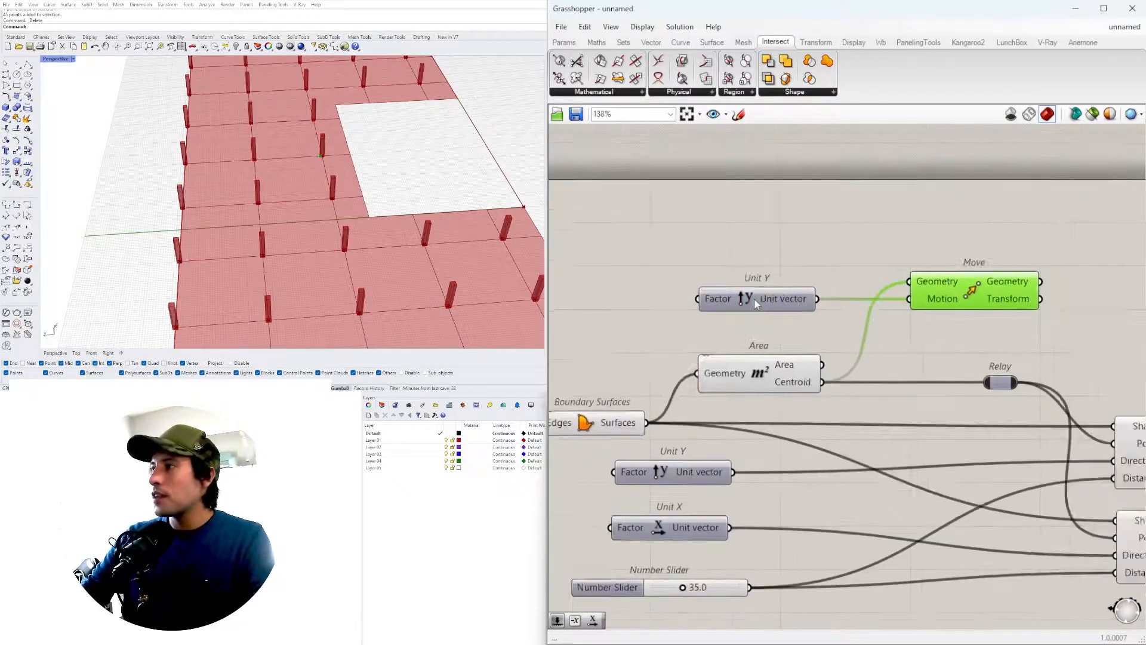
# Step: Add a number slider ranging from -20 to 20 at 0, connect it to the new Unit Y Factor, and align it
pyautogui.moveTo(755, 299); pyautogui.dragTo(856, 293, button='right')
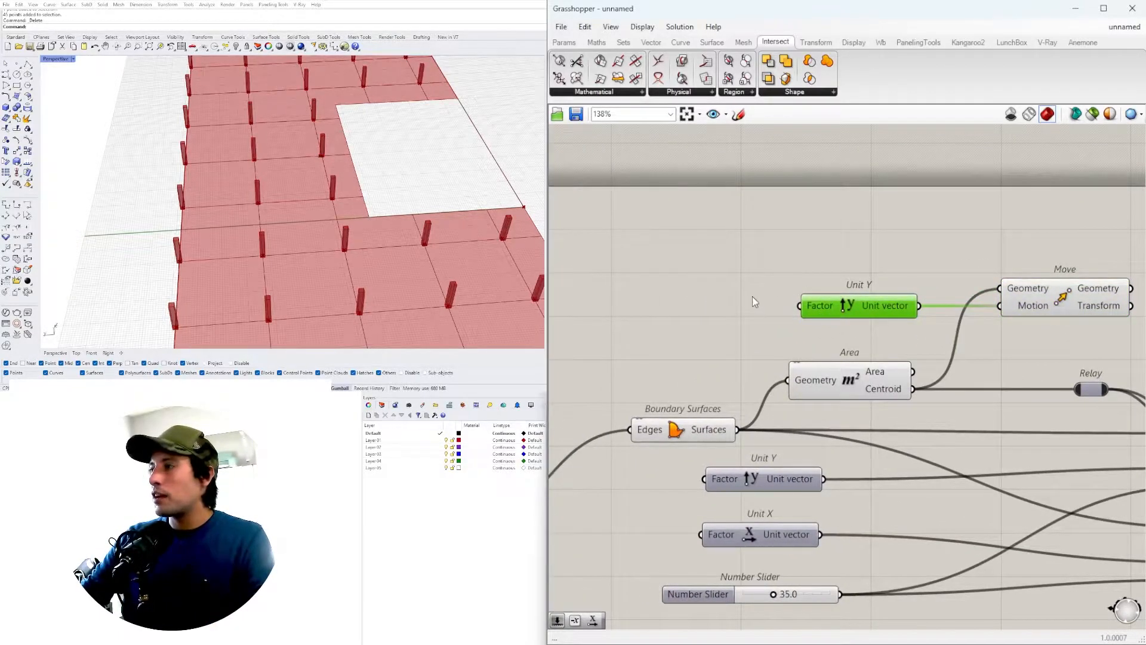
pyautogui.moveTo(764, 302); pyautogui.dragTo(815, 313, button='right')
pyautogui.scroll(-1, 716, 384)
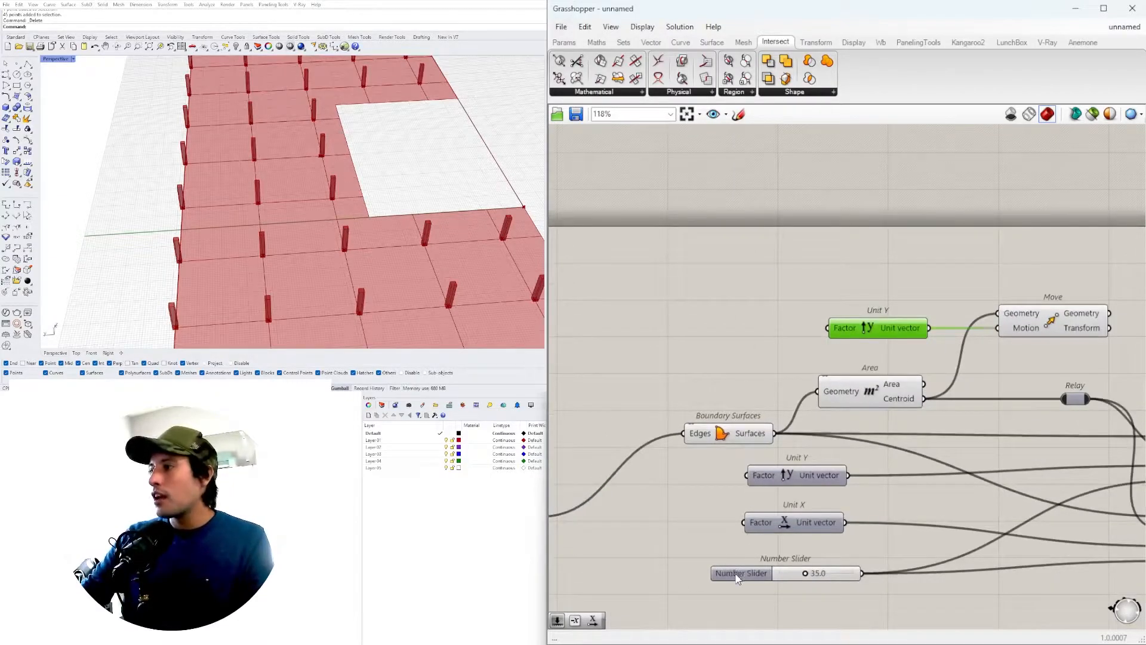
pyautogui.scroll(2, 706, 335)
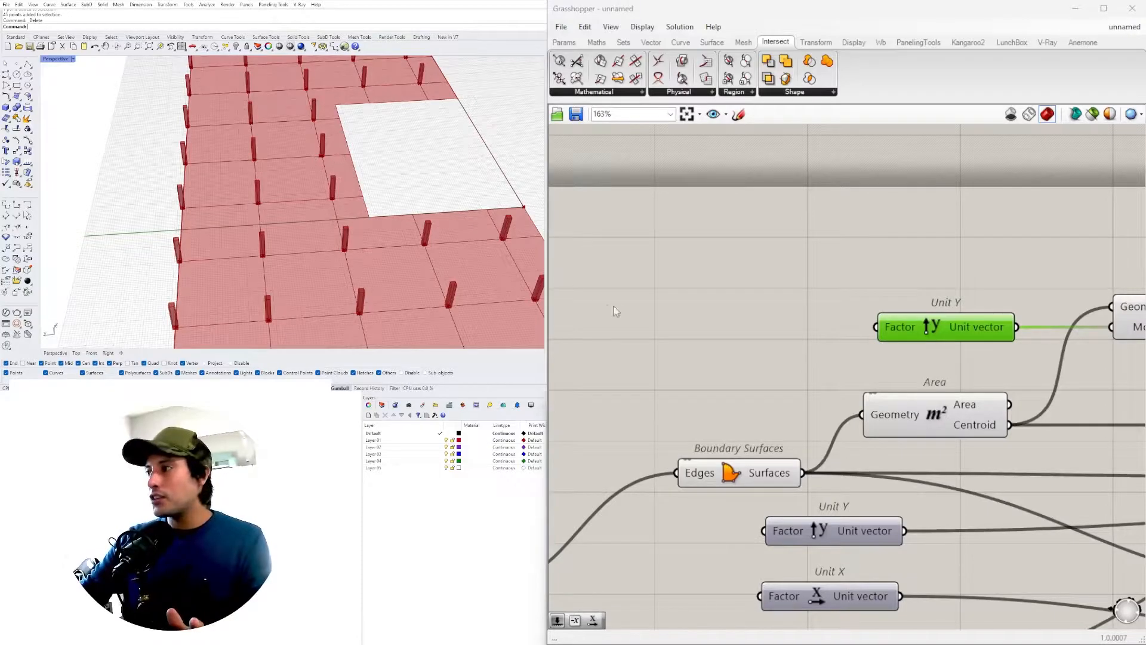
pyautogui.doubleClick(673, 335)
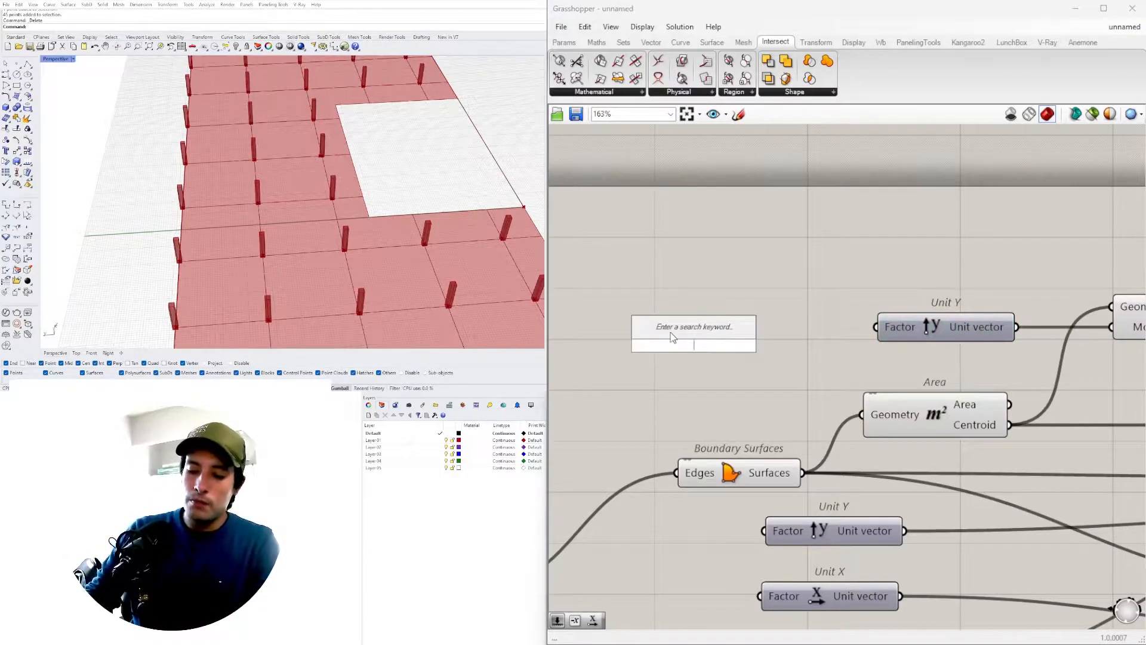
pyautogui.write('-20<0<20')
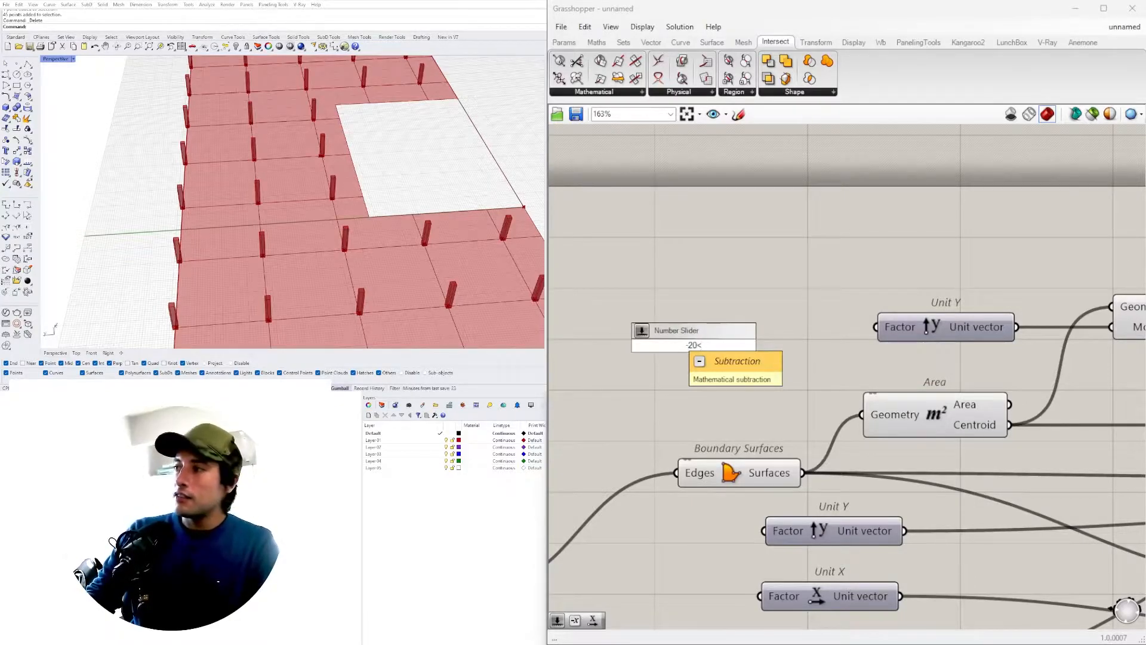
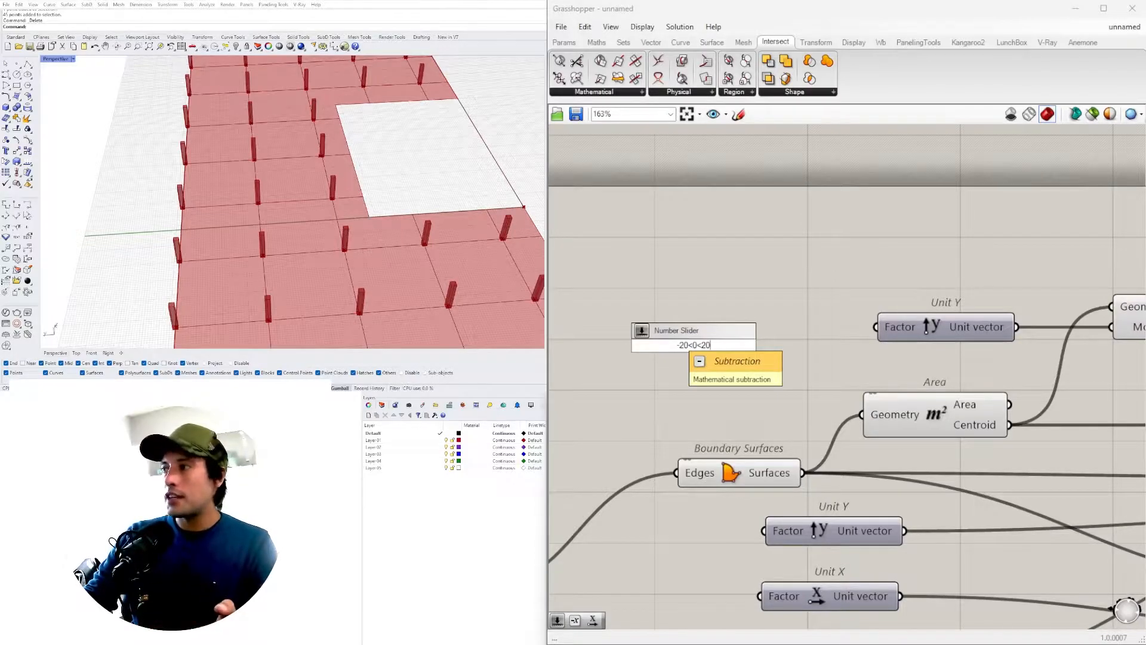
pyautogui.press('Return')
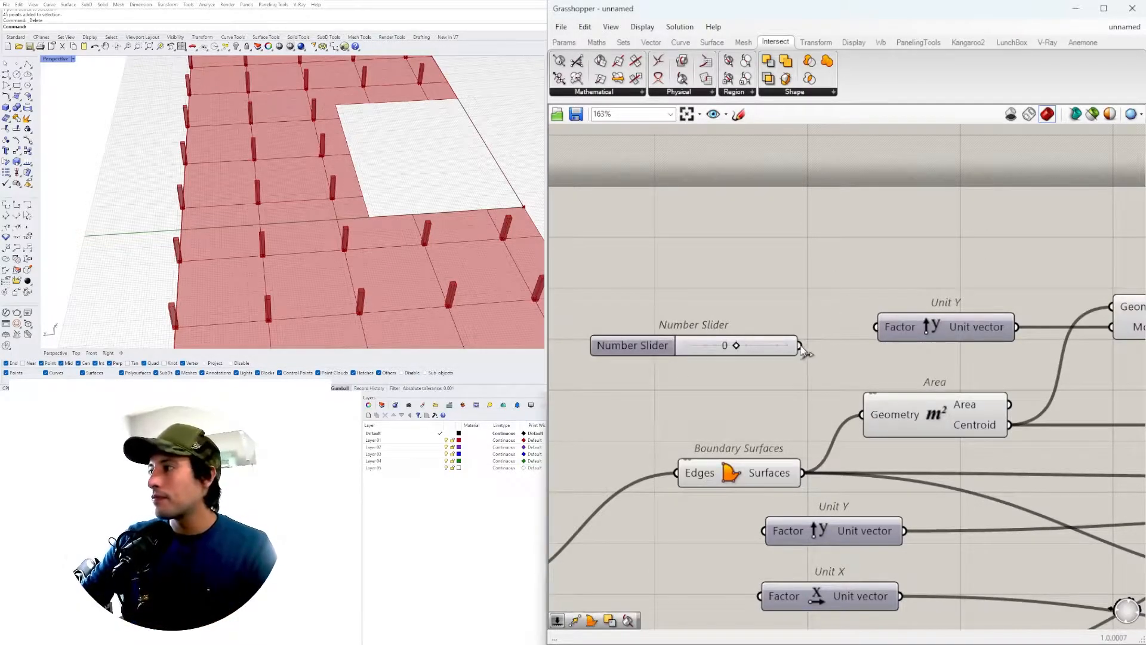
pyautogui.moveTo(808, 362); pyautogui.dragTo(799, 336)
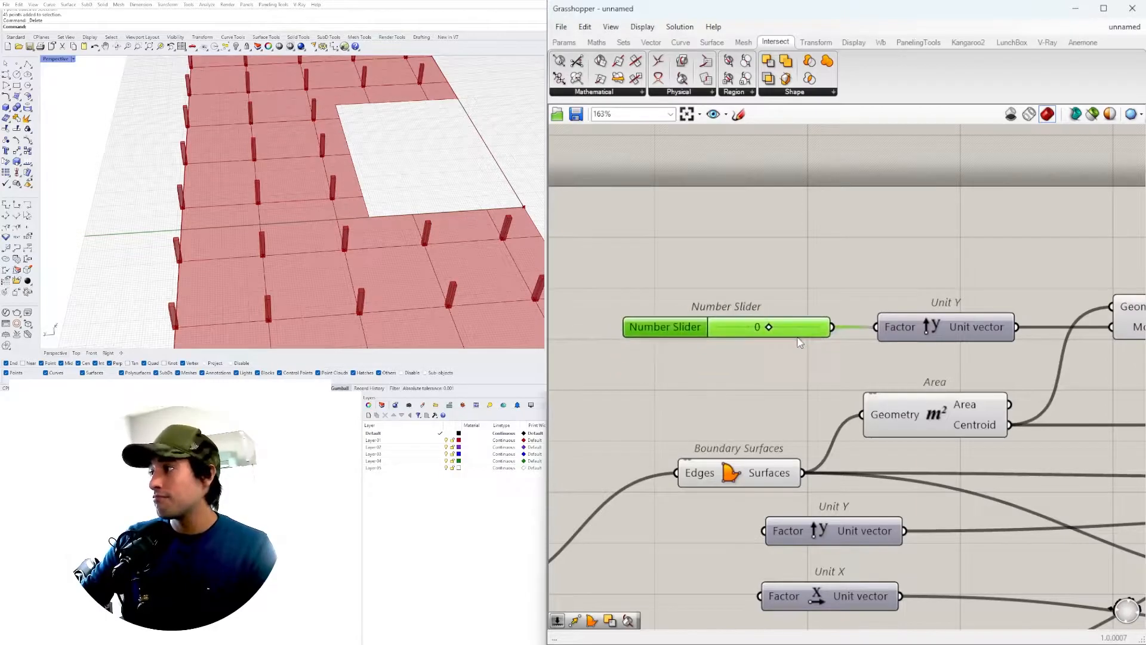
# Step: Connect the Move component's Geometry output to the Relay feeding both Contours, and tidy the components around Move
pyautogui.scroll(-2, 904, 346)
pyautogui.moveTo(1110, 376); pyautogui.dragTo(929, 360, button='right')
pyautogui.scroll(3, 928, 360)
pyautogui.scroll(-2, 736, 310)
pyautogui.moveTo(736, 310); pyautogui.dragTo(936, 324, button='right')
pyautogui.moveTo(940, 287); pyautogui.dragTo(901, 289)
pyautogui.moveTo(982, 273); pyautogui.dragTo(967, 375)
pyautogui.moveTo(922, 200); pyautogui.dragTo(594, 307)
pyautogui.moveTo(911, 287); pyautogui.dragTo(897, 303)
pyautogui.scroll(-8, 1018, 253)
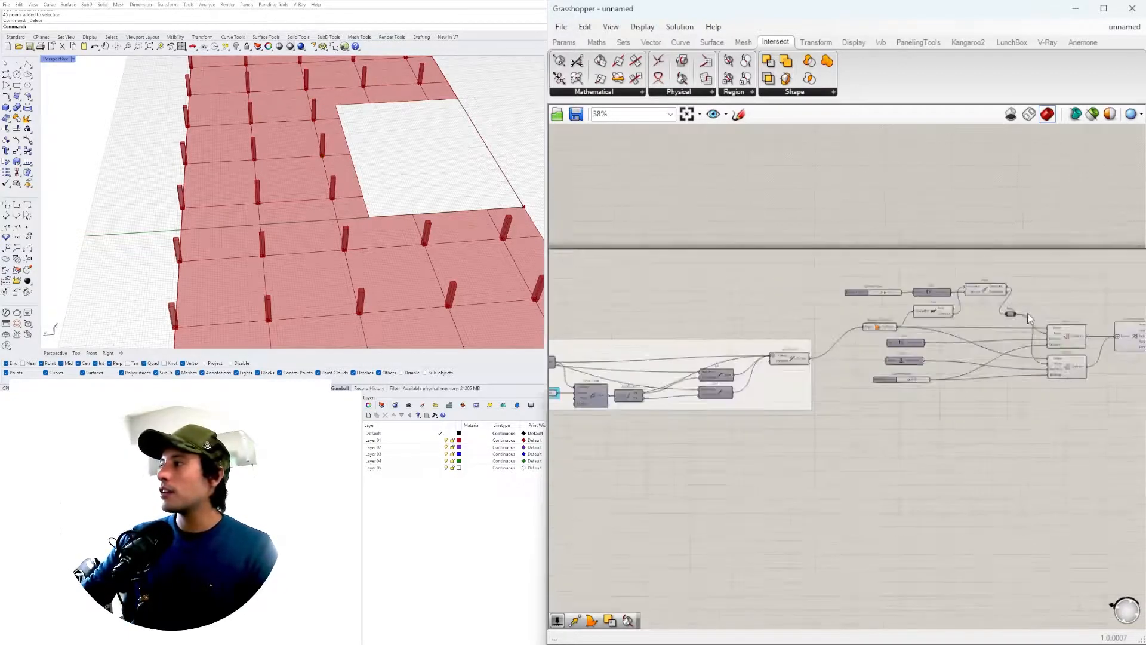
pyautogui.moveTo(1031, 452); pyautogui.dragTo(682, 359)
pyautogui.scroll(3, 717, 370)
pyautogui.click(795, 343)
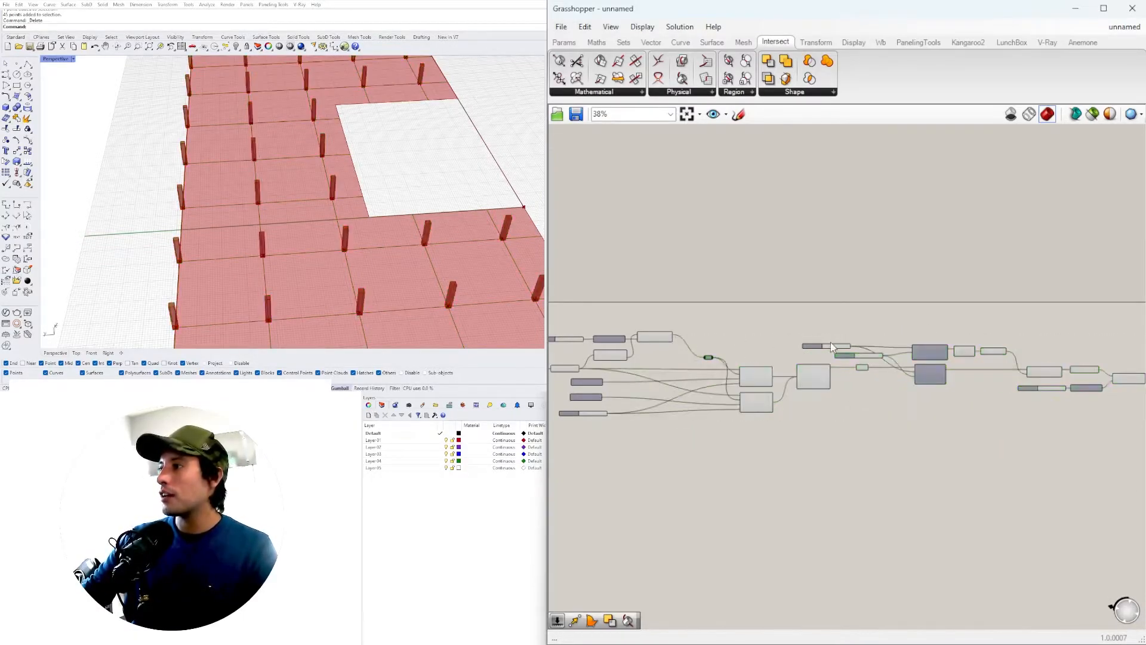
pyautogui.hotkey('ctrl', 'z')
# Step: Shift the Relay and everything downstream further from Move, and nudge the components feeding Move
pyautogui.moveTo(1088, 445); pyautogui.dragTo(602, 273)
pyautogui.moveTo(654, 346); pyautogui.dragTo(712, 346)
pyautogui.click(652, 411)
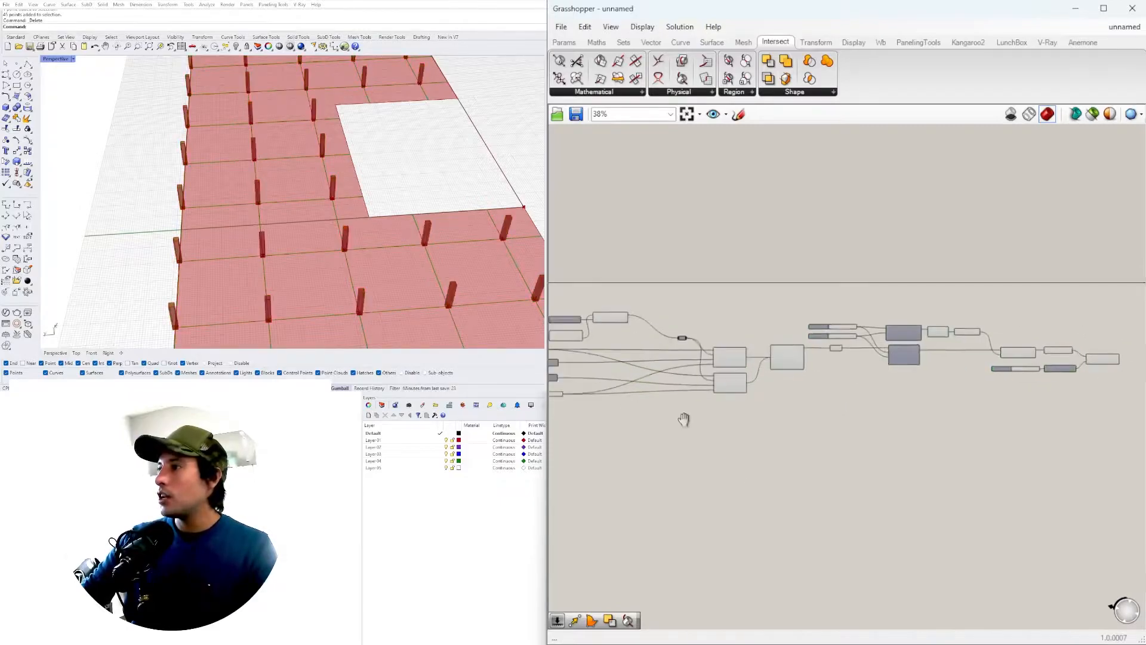
pyautogui.moveTo(652, 411); pyautogui.dragTo(847, 459, button='right')
pyautogui.scroll(5, 796, 352)
pyautogui.moveTo(853, 344); pyautogui.dragTo(607, 399)
pyautogui.moveTo(696, 386)
pyautogui.mouseDown()
pyautogui.moveTo(740, 387)
pyautogui.moveTo(715, 382)
pyautogui.mouseUp()
pyautogui.scroll(4, 744, 382)
pyautogui.click(725, 350)
# Step: Shift the contour grid along Y by setting the slider feeding Move's Unit Y to -7
pyautogui.moveTo(724, 351); pyautogui.dragTo(885, 352, button='right')
pyautogui.scroll(7, 681, 387)
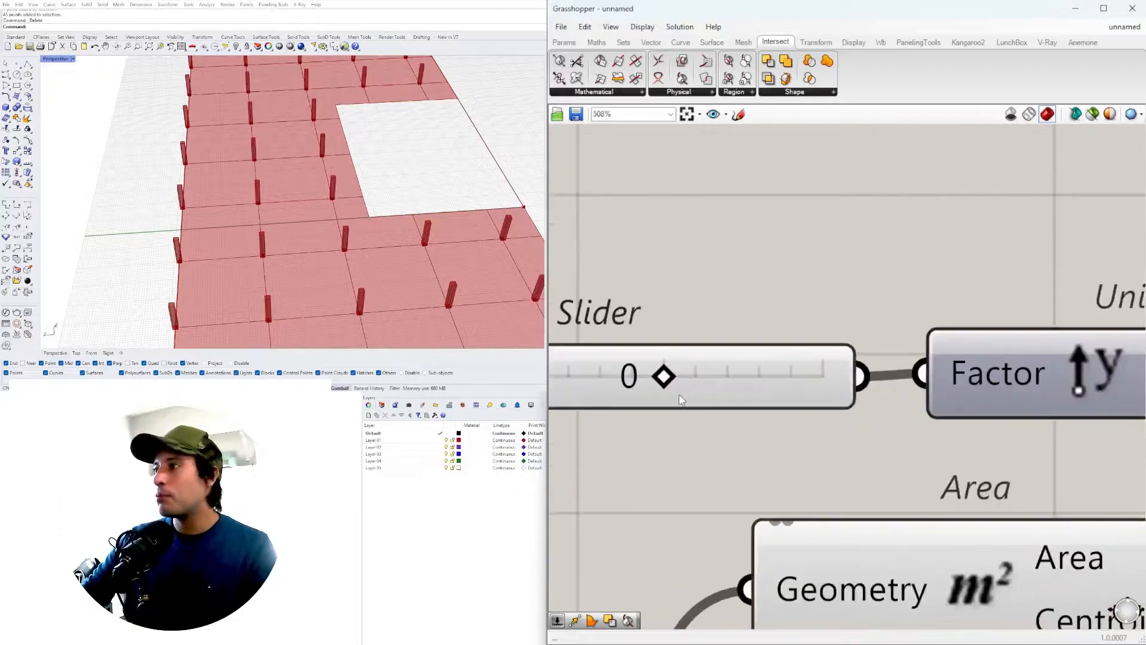
pyautogui.moveTo(671, 374); pyautogui.dragTo(582, 370)
pyautogui.moveTo(149, 208); pyautogui.dragTo(263, 230, button='right')
pyautogui.keyDown('shift'); pyautogui.moveTo(262, 230); pyautogui.dragTo(335, 199, button='right'); pyautogui.keyUp('shift')
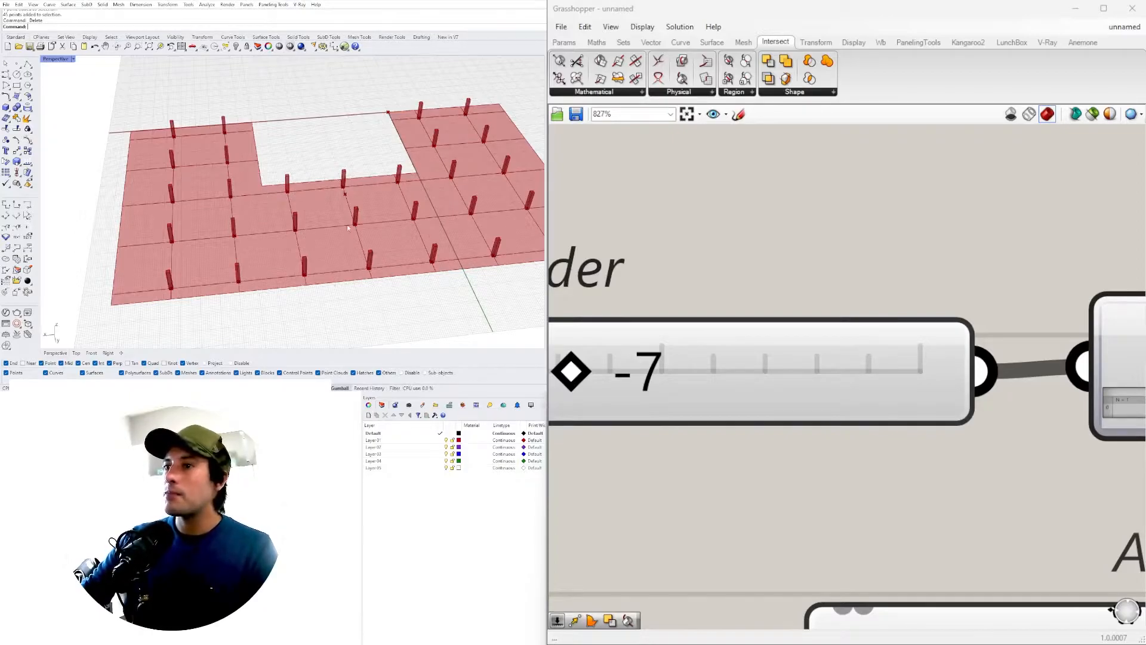
# Step: Return the slider feeding Move's Unit Y to 0 and inspect the column grid from another side
pyautogui.scroll(-2, 743, 323)
pyautogui.scroll(3, 645, 346)
pyautogui.moveTo(645, 346); pyautogui.dragTo(766, 350)
pyautogui.scroll(-4, 367, 219)
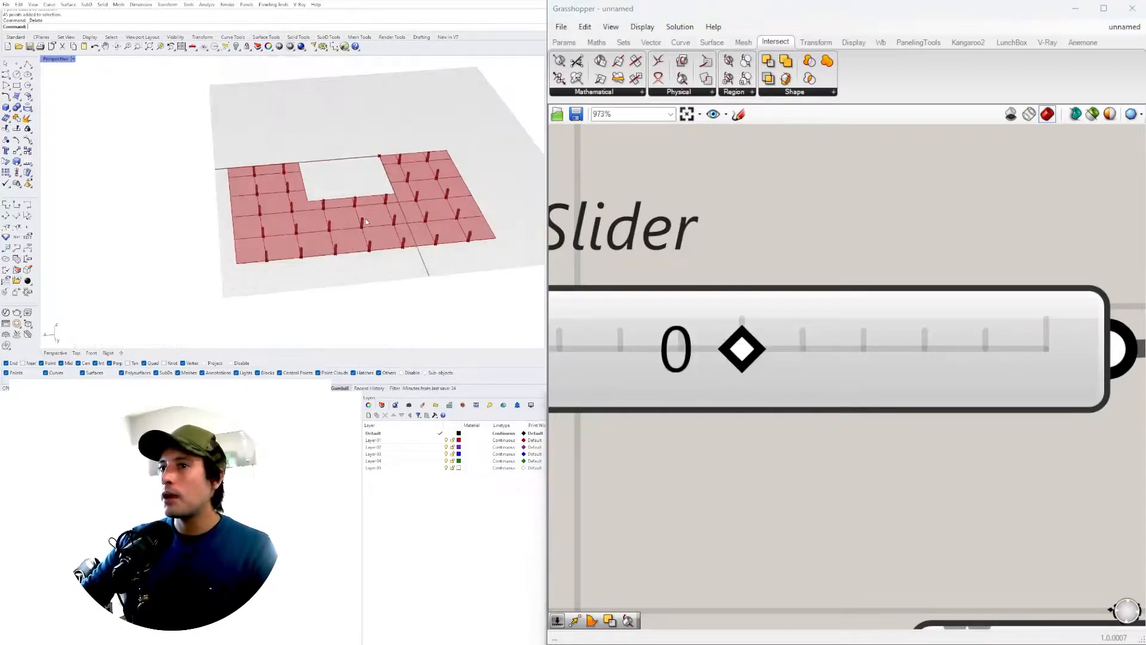
pyautogui.scroll(6, 353, 194)
pyautogui.moveTo(266, 203); pyautogui.dragTo(411, 203, button='right')
pyautogui.scroll(-2, 407, 190)
# Step: Align Move's Unit Y component directly above Area, together with its number slider
pyautogui.scroll(-6, 687, 298)
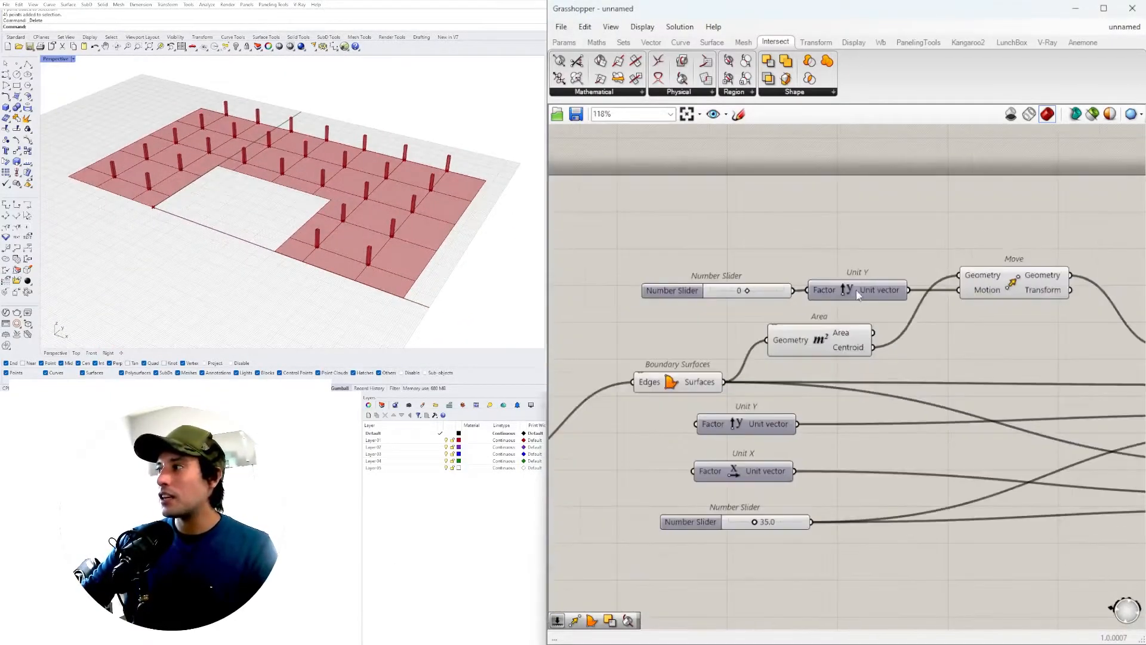
pyautogui.moveTo(702, 295); pyautogui.dragTo(686, 305)
pyautogui.moveTo(832, 298); pyautogui.dragTo(768, 298)
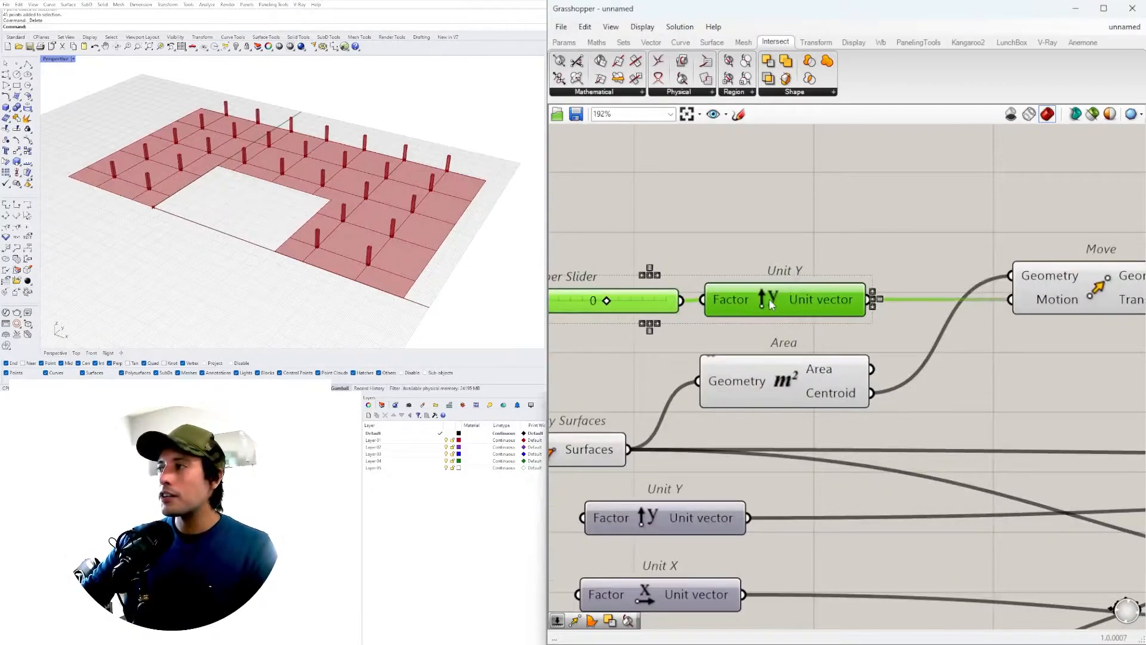
pyautogui.click(773, 237)
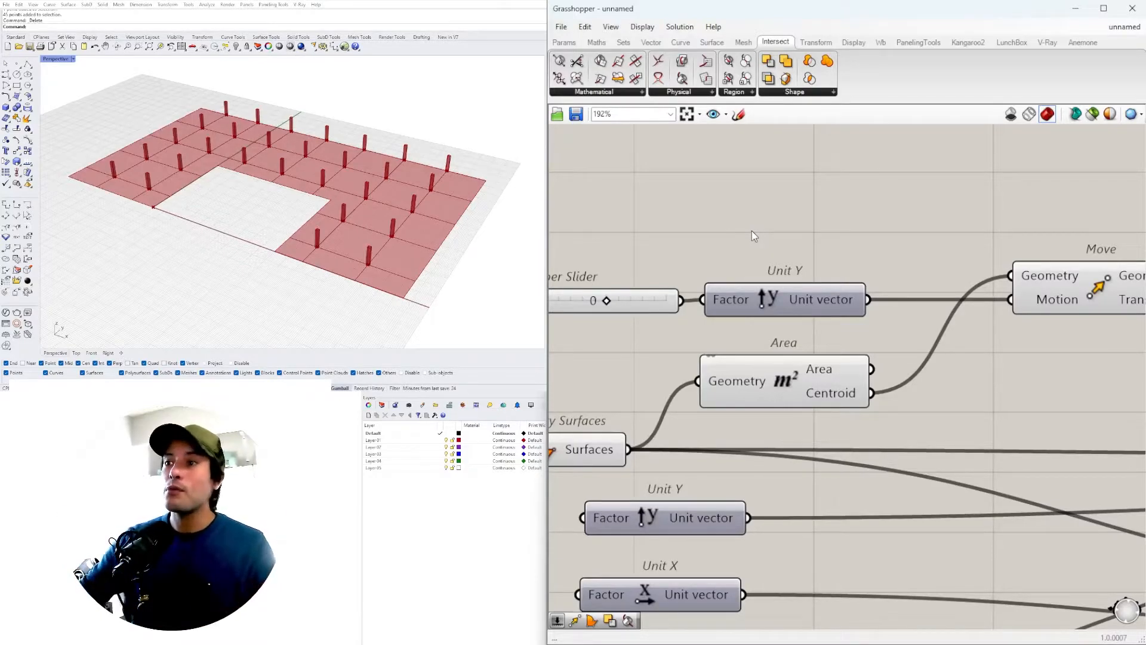
pyautogui.moveTo(412, 233); pyautogui.dragTo(317, 277, button='right')
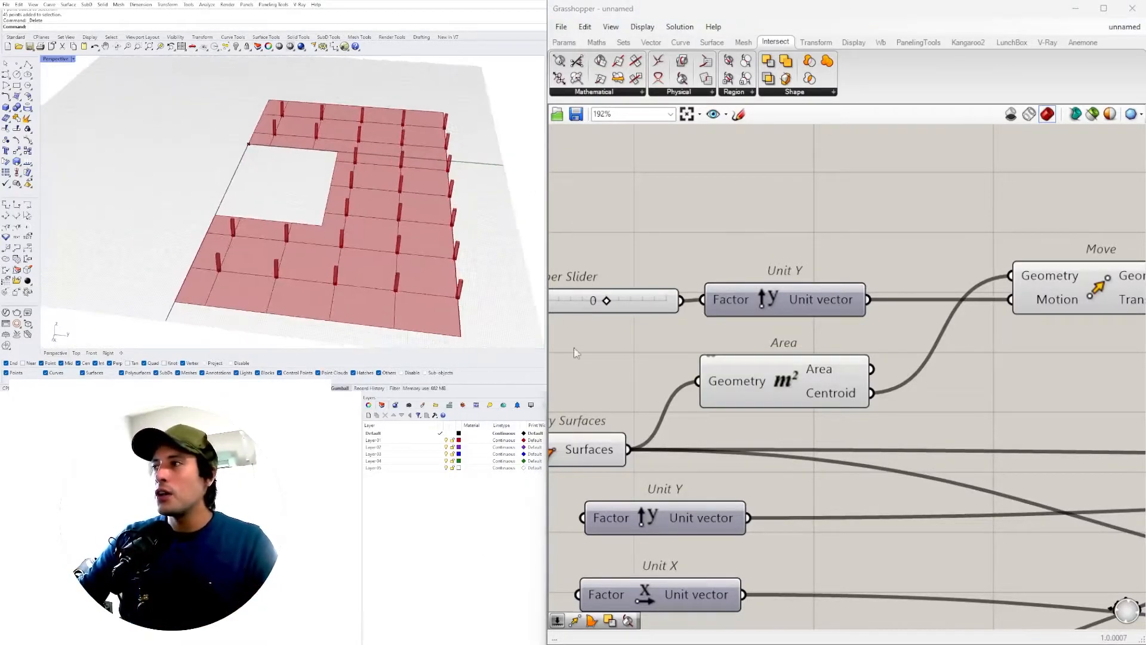
# Step: Set the slider feeding Move's Unit Y to -7 and inspect the shifted column grid from another side
pyautogui.scroll(-1, 601, 324)
pyautogui.moveTo(600, 324); pyautogui.dragTo(682, 339, button='right')
pyautogui.scroll(4, 683, 339)
pyautogui.moveTo(724, 328); pyautogui.dragTo(682, 328)
pyautogui.moveTo(275, 176); pyautogui.dragTo(469, 178, button='right')
pyautogui.scroll(-3, 212, 197)
pyautogui.keyDown('shift'); pyautogui.moveTo(212, 197); pyautogui.dragTo(293, 204, button='right'); pyautogui.keyUp('shift')
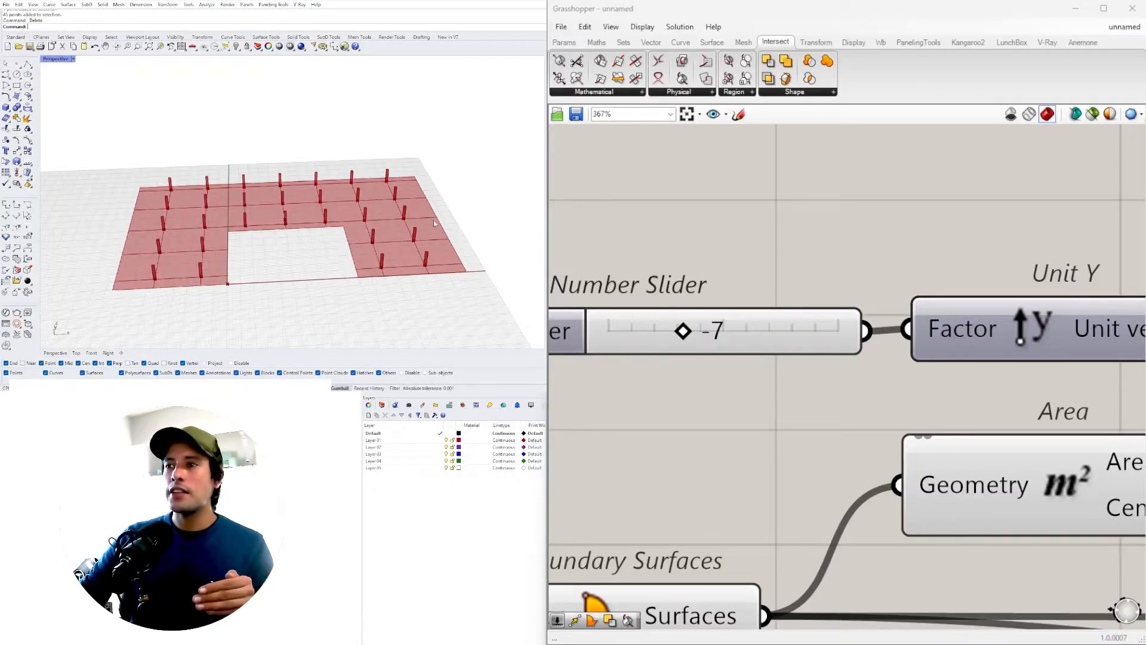
pyautogui.moveTo(206, 262); pyautogui.dragTo(308, 298, button='right')
pyautogui.scroll(5, 310, 296)
pyautogui.scroll(-8, 816, 398)
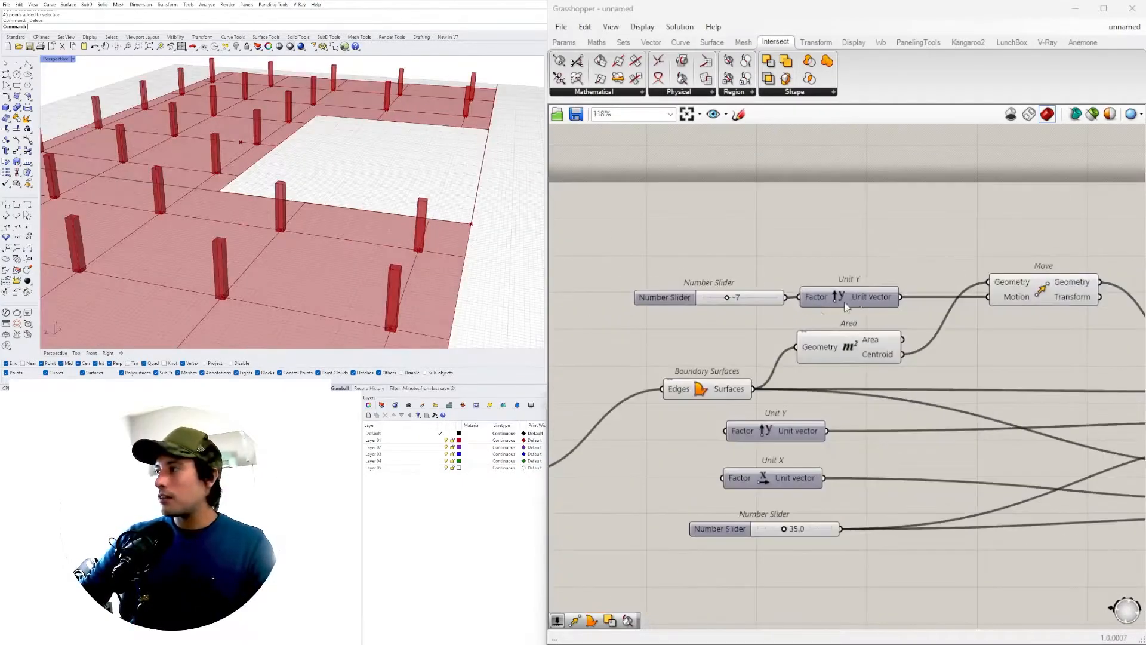
# Step: Turn off the preview of the Division, Negative, Move and Boundary Surfaces components that lead into the column Extrude
pyautogui.moveTo(816, 398); pyautogui.dragTo(570, 397, button='right')
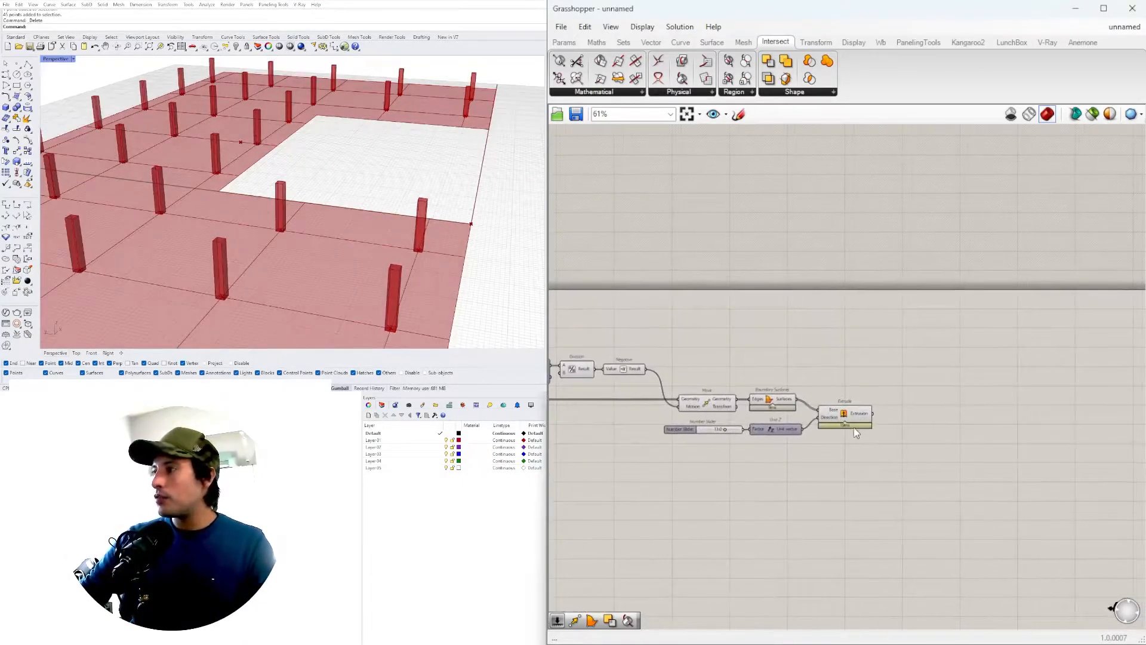
pyautogui.scroll(3, 853, 432)
pyautogui.click(812, 412)
pyautogui.moveTo(810, 412); pyautogui.dragTo(971, 401, button='right')
pyautogui.click(872, 461)
pyautogui.moveTo(907, 483); pyautogui.dragTo(573, 274)
pyautogui.moveTo(612, 273); pyautogui.dragTo(829, 282, button='right')
pyautogui.scroll(1, 842, 248)
pyautogui.middleClick(840, 245)
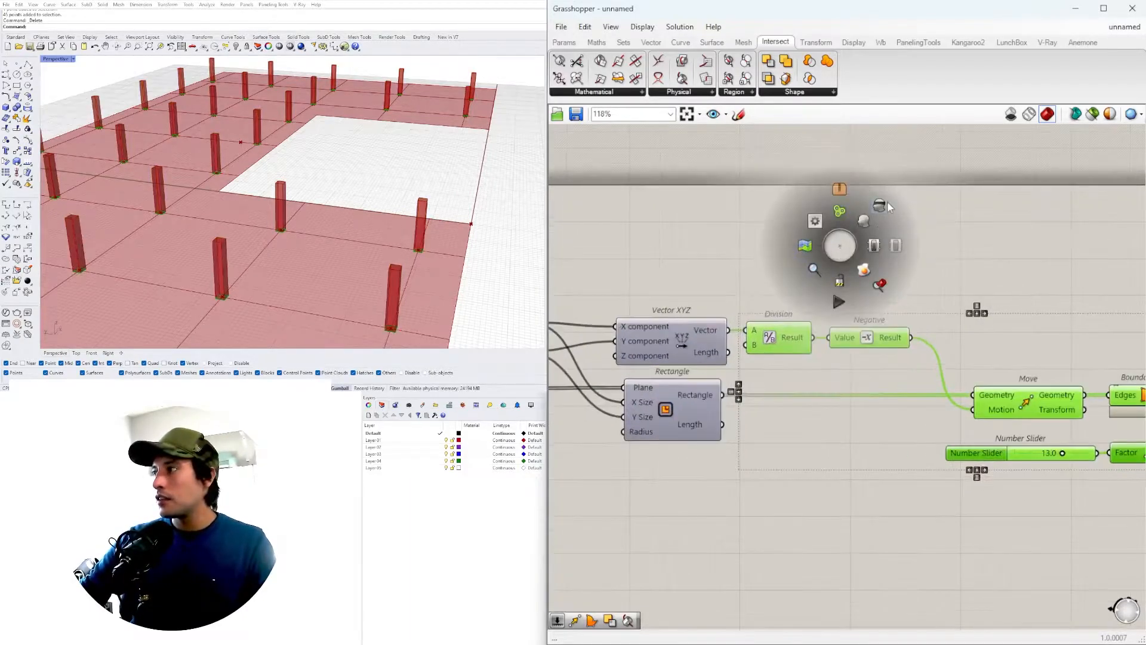
pyautogui.click(879, 207)
pyautogui.click(961, 262)
# Step: Rename the slider feeding the column extrusion's Unit Z as COLUMN HEIGHT and put it in its own group
pyautogui.moveTo(977, 344); pyautogui.dragTo(759, 306, button='right')
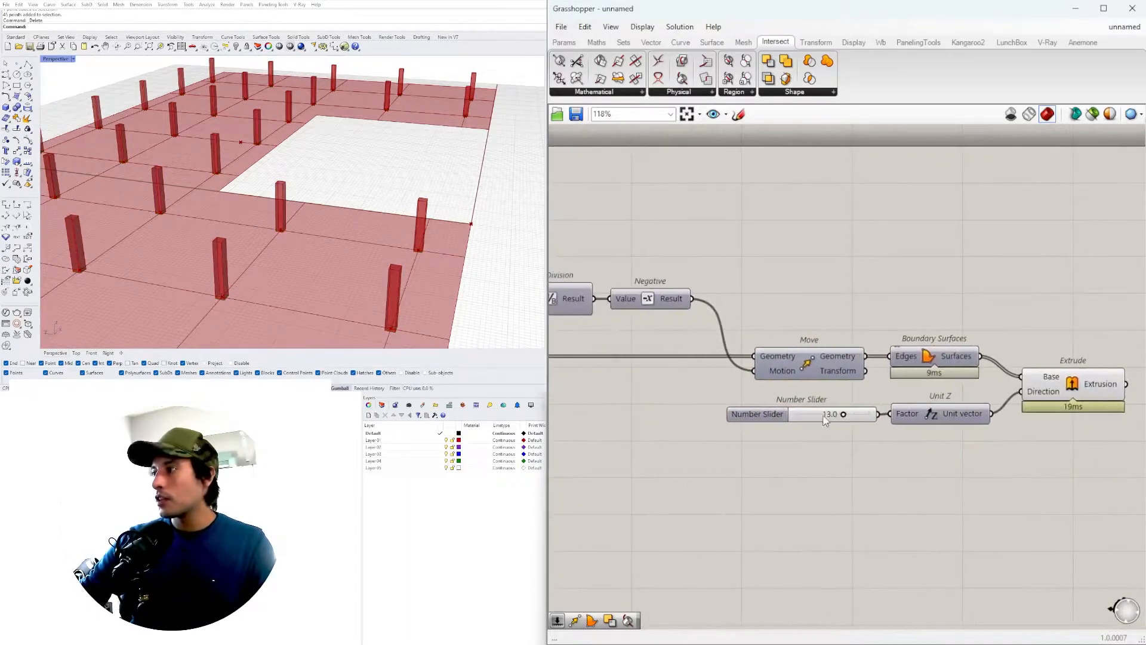
pyautogui.scroll(4, 814, 412)
pyautogui.moveTo(721, 413); pyautogui.dragTo(675, 428)
pyautogui.rightClick(675, 429)
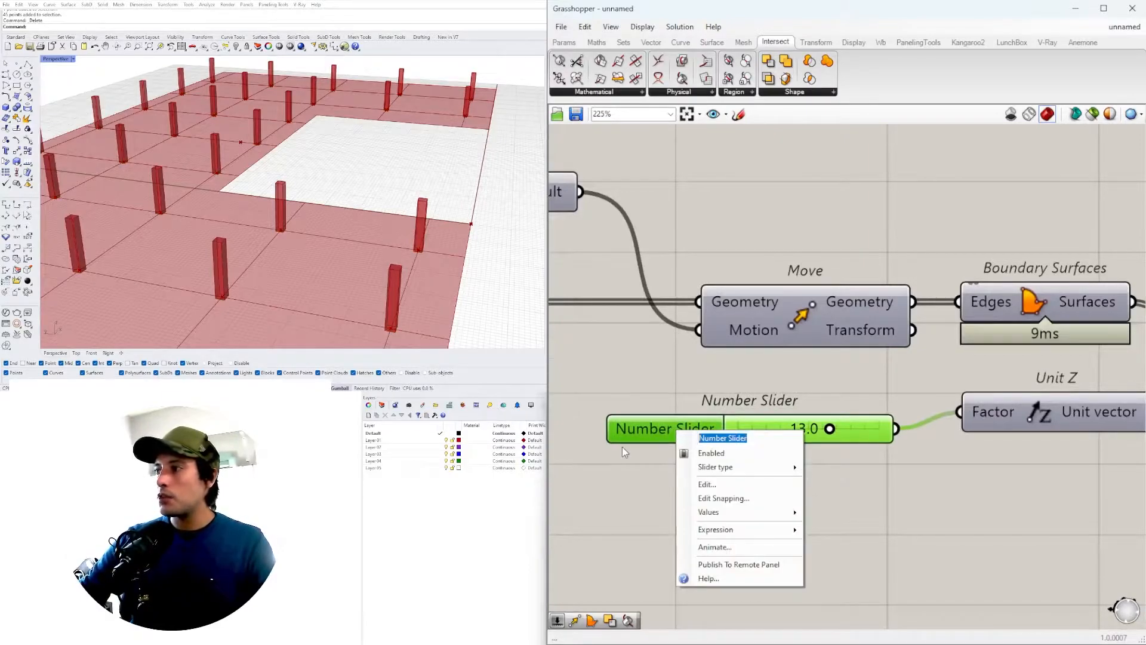
pyautogui.write('COLUM')
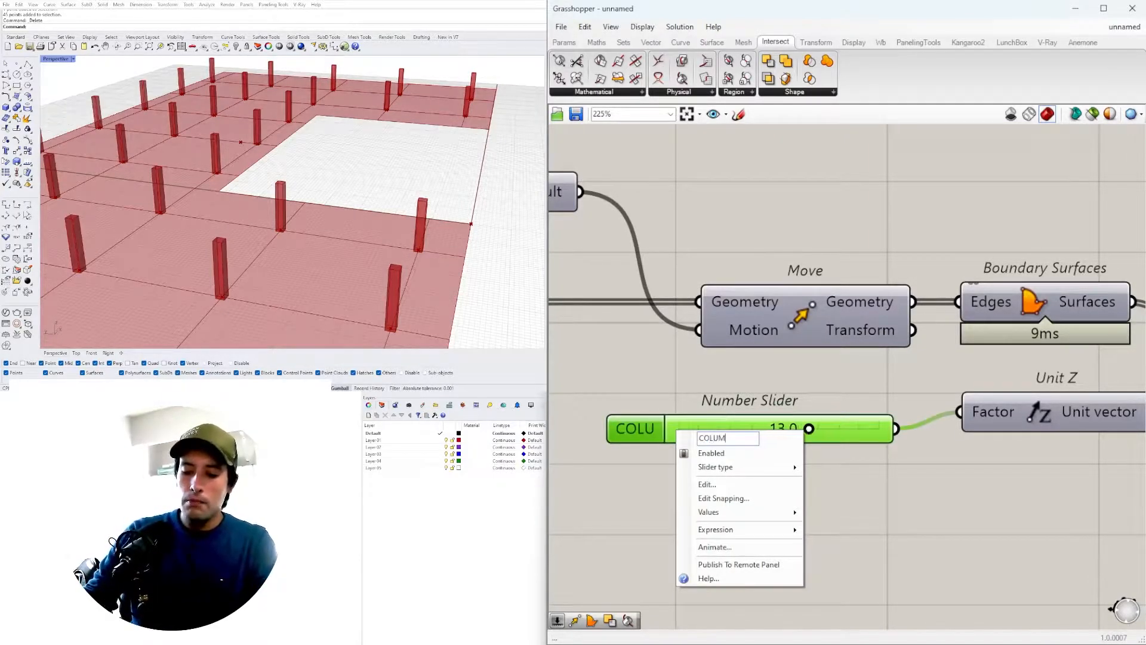
pyautogui.write('N HEIGHT')
pyautogui.press('Return')
pyautogui.moveTo(714, 429); pyautogui.dragTo(718, 413)
pyautogui.hotkey('ctrl', 'g')
pyautogui.click(710, 475)
# Step: Raise the slider feeding the Rectangle's X Size slightly and rename it COLUMN SIZE X
pyautogui.scroll(-5, 710, 472)
pyautogui.moveTo(566, 460); pyautogui.dragTo(865, 430, button='right')
pyautogui.moveTo(700, 411); pyautogui.dragTo(816, 395, button='right')
pyautogui.scroll(4, 740, 308)
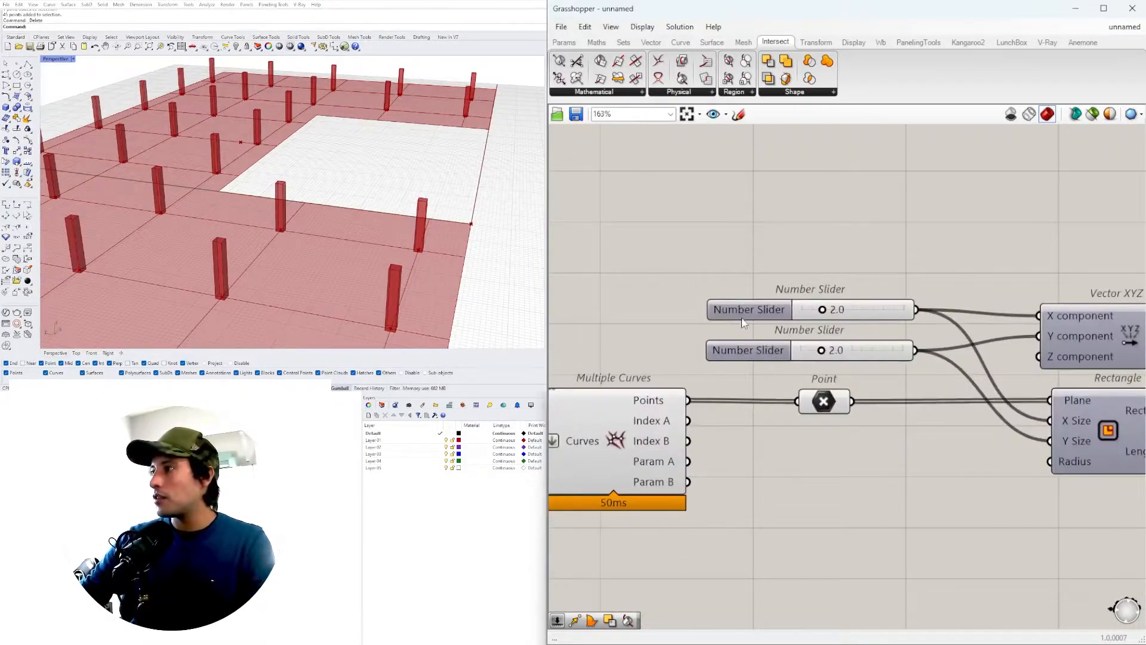
pyautogui.moveTo(747, 310); pyautogui.dragTo(734, 291)
pyautogui.rightClick(739, 287)
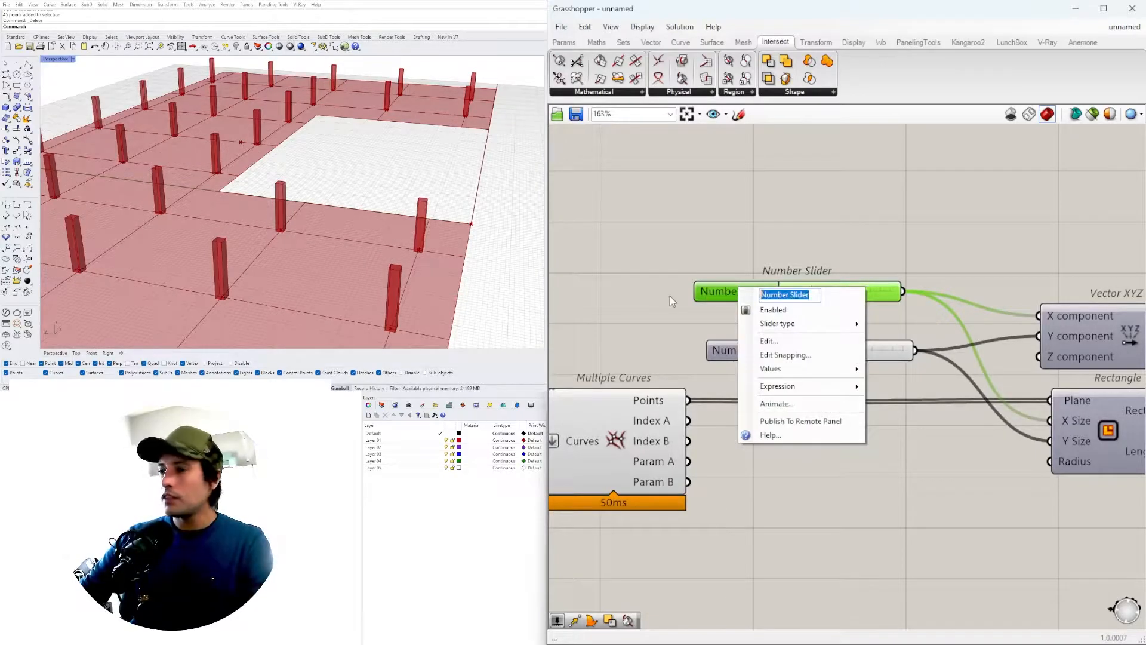
pyautogui.write('COLUMN')
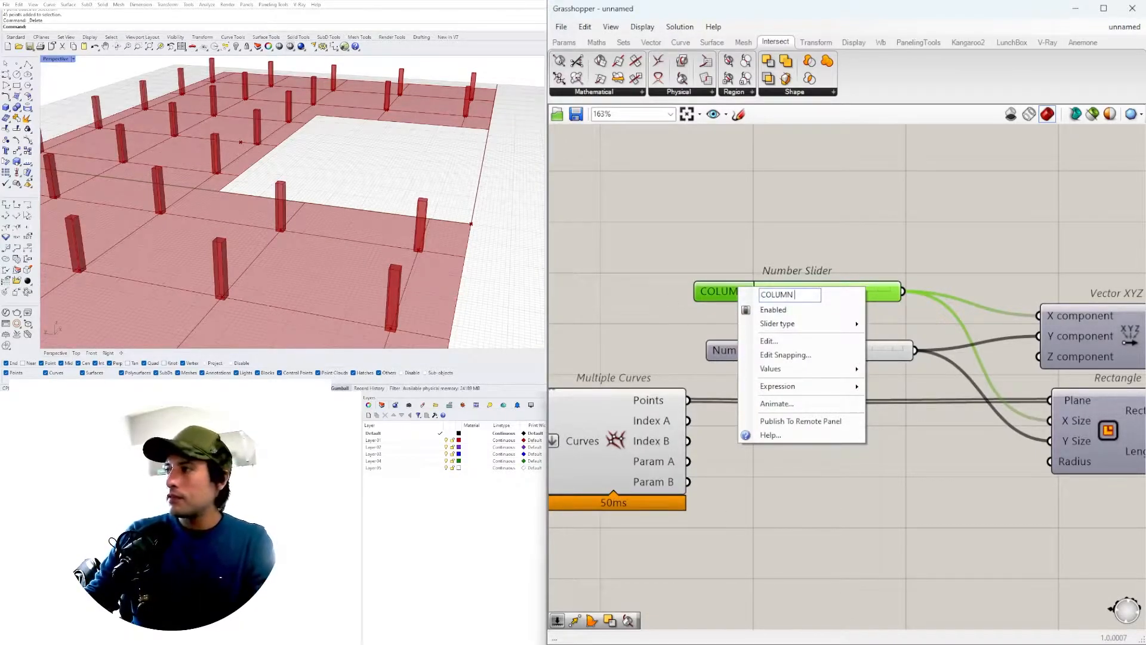
pyautogui.write(' SIZE X')
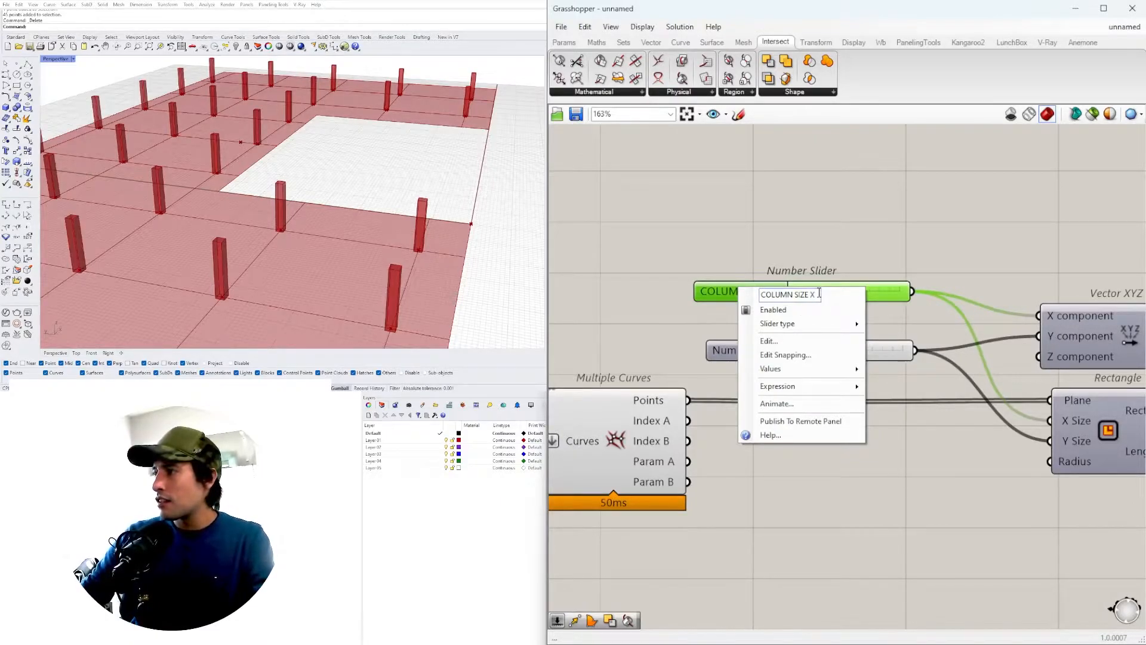
pyautogui.click(824, 241)
# Step: Reuse the COLUMN SIZE X name to rename the Y Size slider COLUMN SIZE Y, and align it beneath the X slider
pyautogui.rightClick(776, 291)
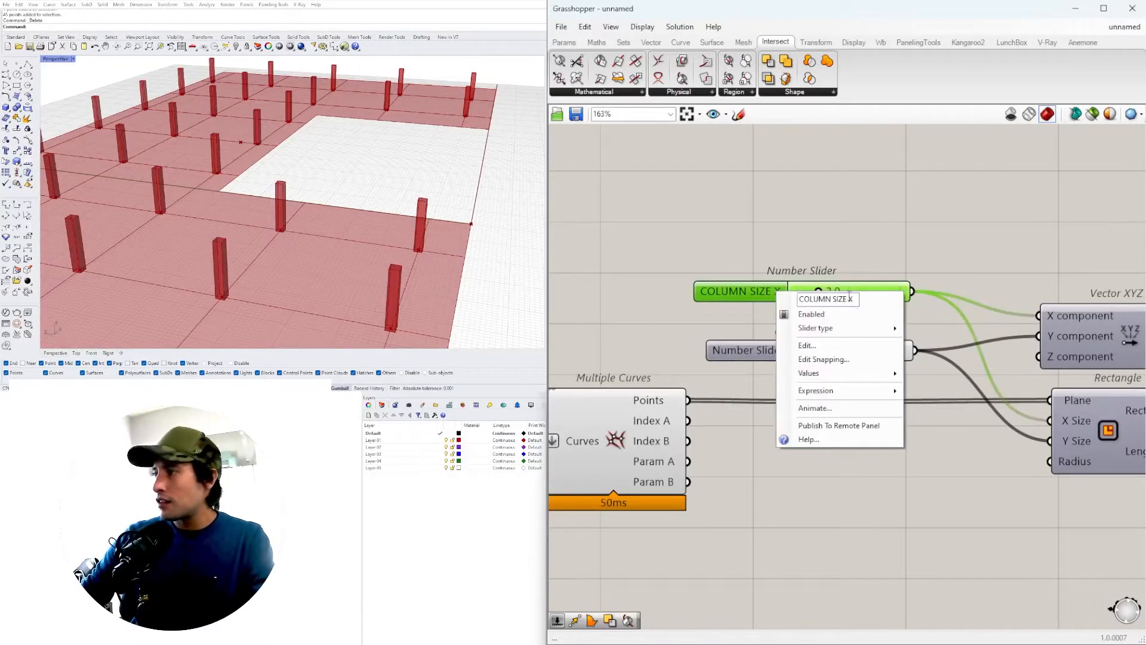
pyautogui.hotkey('ctrl', 'a')
pyautogui.hotkey('ctrl', 'c')
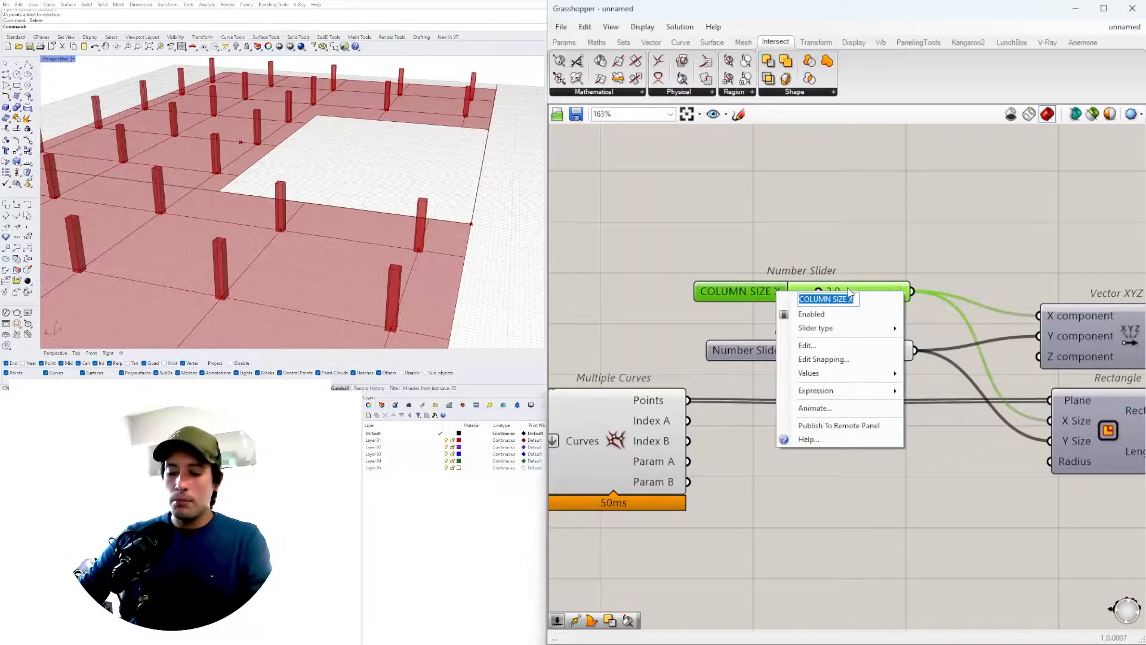
pyautogui.click(835, 238)
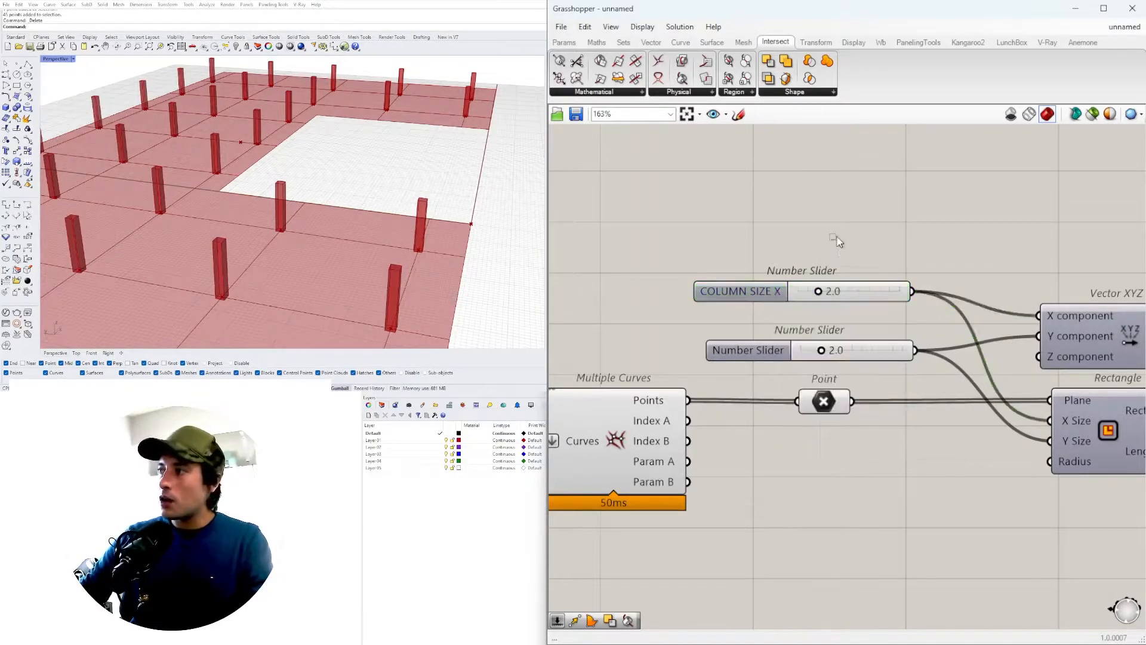
pyautogui.rightClick(750, 357)
pyautogui.hotkey('ctrl', 'a')
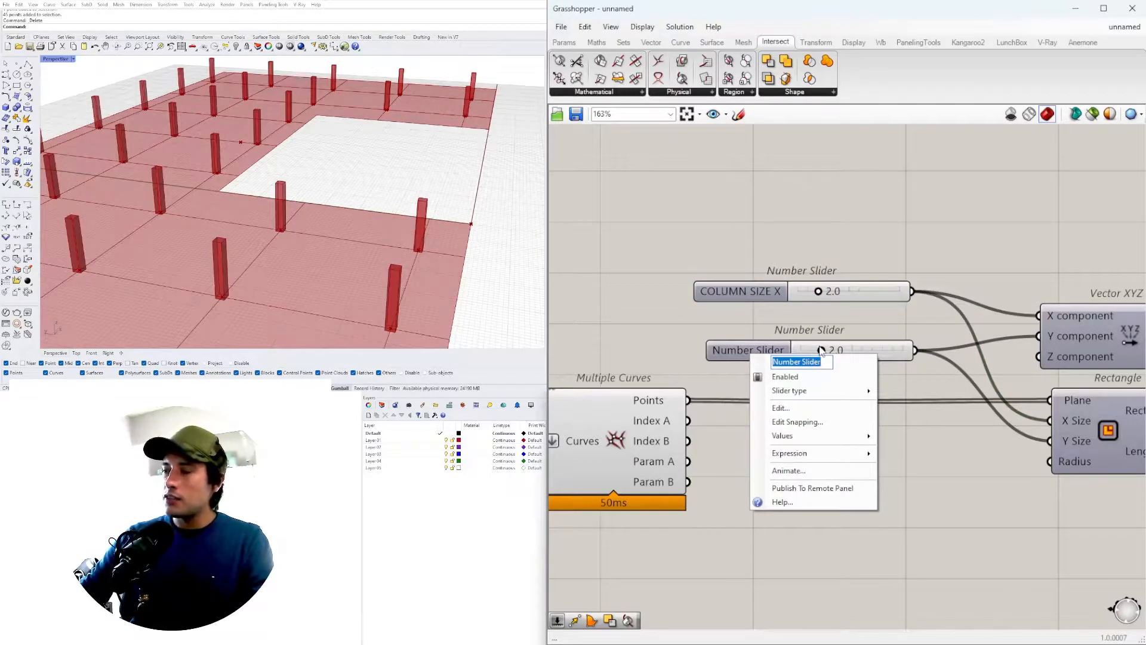
pyautogui.hotkey('ctrl', 'v')
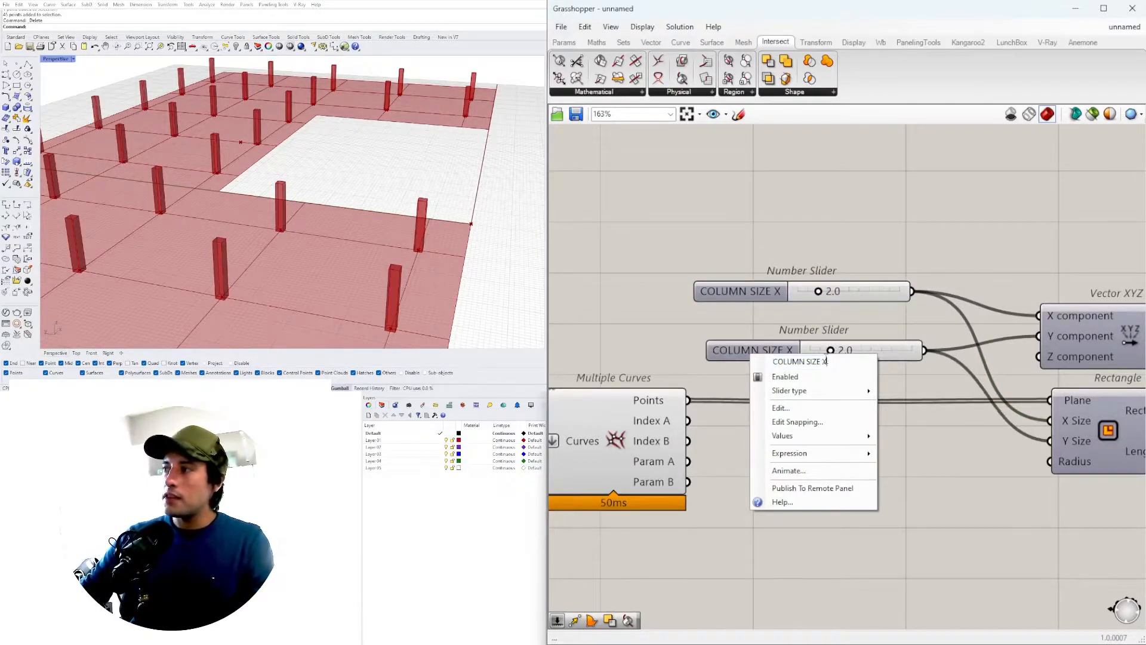
pyautogui.press('BackSpace')
pyautogui.write('Y')
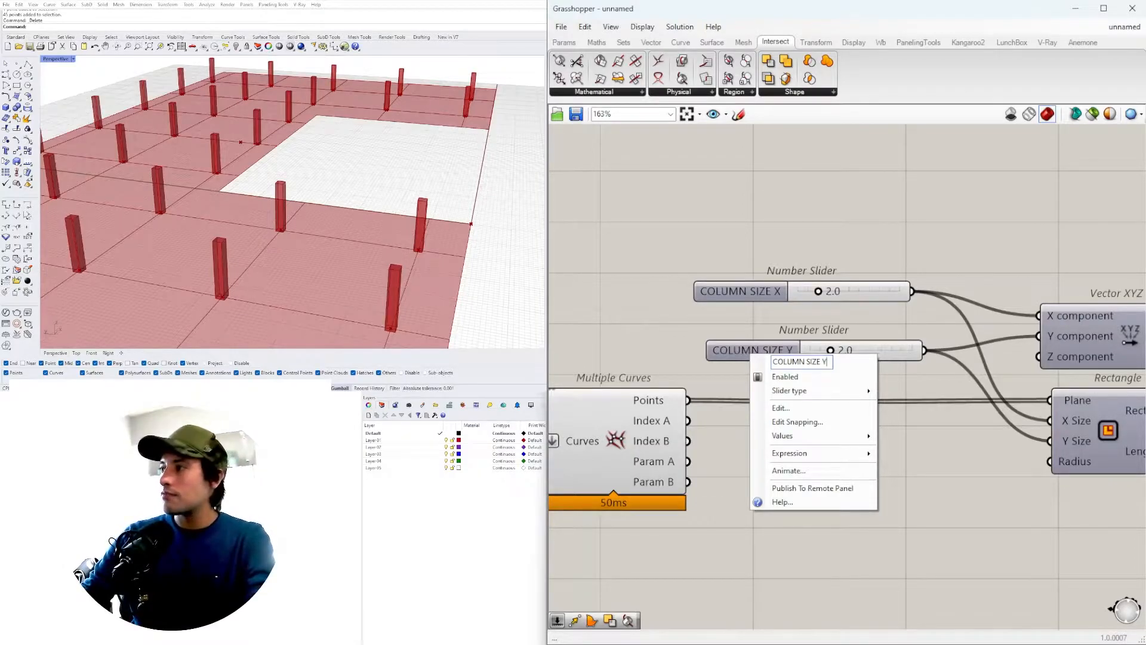
pyautogui.click(878, 228)
pyautogui.moveTo(740, 344); pyautogui.dragTo(729, 327)
pyautogui.click(776, 292)
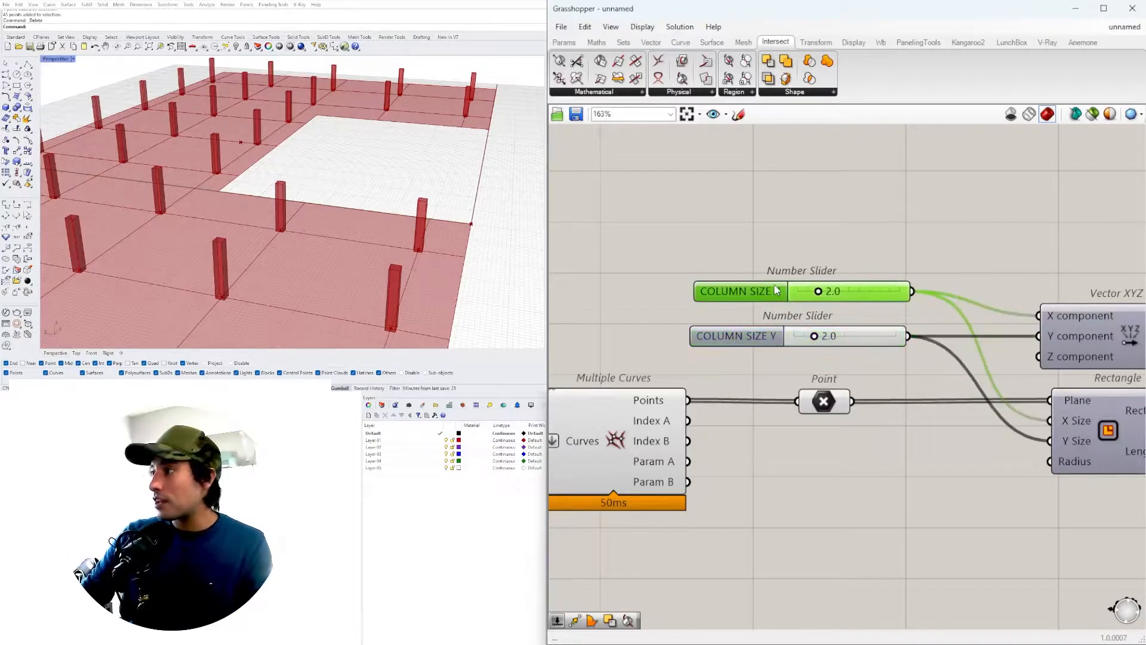
pyautogui.click(844, 224)
# Step: Put the COLUMN SIZE X and COLUMN SIZE Y sliders in separate groups and nudge both together
pyautogui.scroll(-5, 844, 223)
pyautogui.scroll(6, 830, 245)
pyautogui.moveTo(875, 238); pyautogui.dragTo(710, 375)
pyautogui.hotkey('ctrl', 'g')
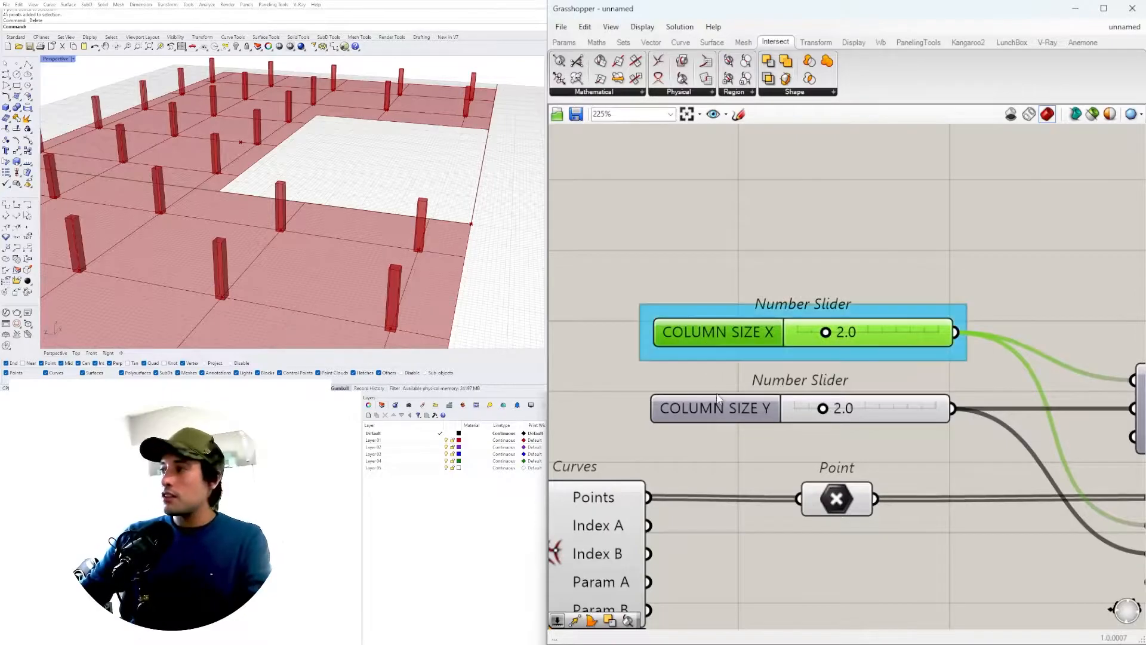
pyautogui.click(719, 413)
pyautogui.hotkey('ctrl', 'g')
pyautogui.moveTo(790, 197); pyautogui.dragTo(719, 333)
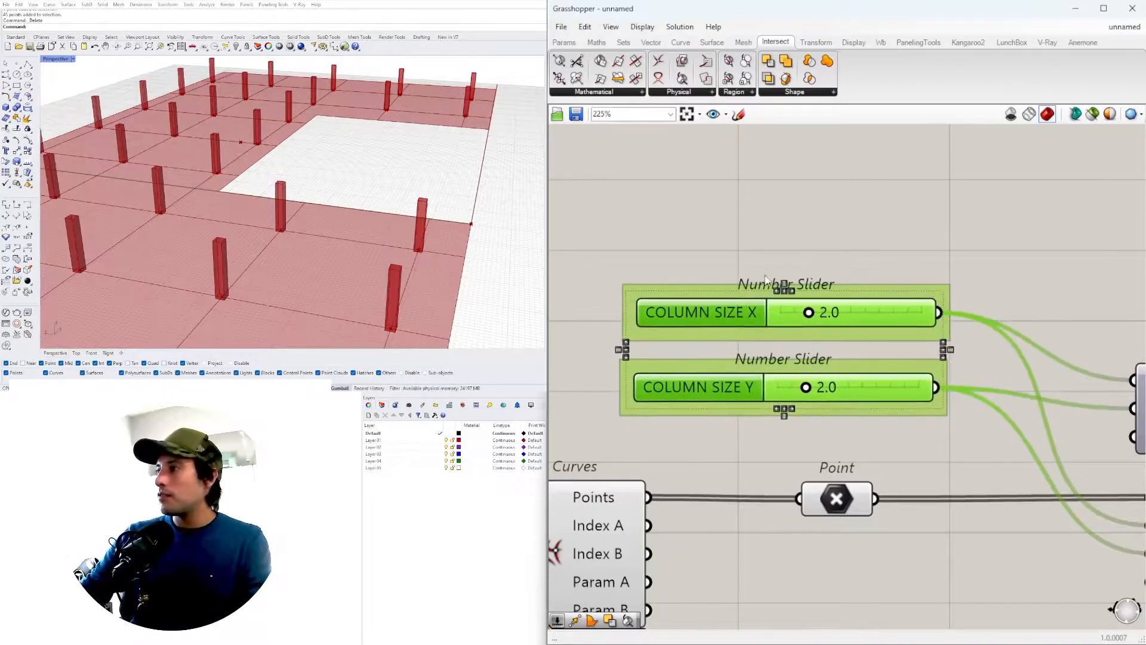
pyautogui.click(901, 210)
# Step: Group the Point component, lower it beneath the size sliders, and label the group COLUMN BASE POINTS
pyautogui.scroll(-5, 883, 248)
pyautogui.moveTo(689, 408); pyautogui.dragTo(768, 417, button='right')
pyautogui.scroll(3, 977, 360)
pyautogui.click(917, 318)
pyautogui.scroll(4, 920, 321)
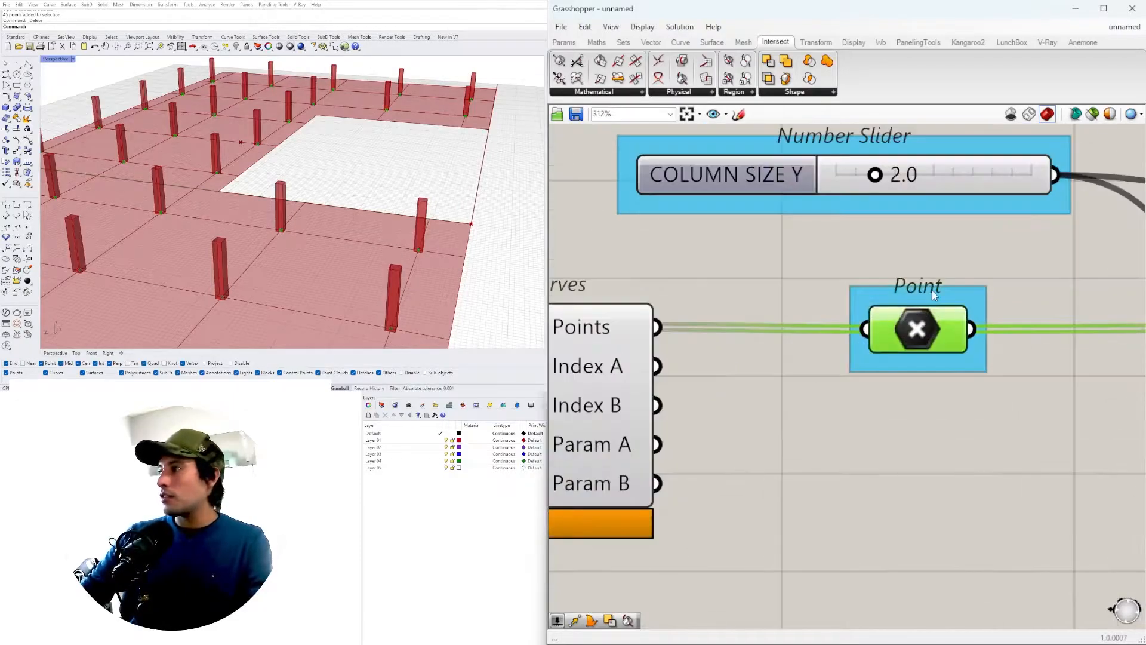
pyautogui.moveTo(920, 325); pyautogui.dragTo(916, 399)
pyautogui.rightClick(920, 371)
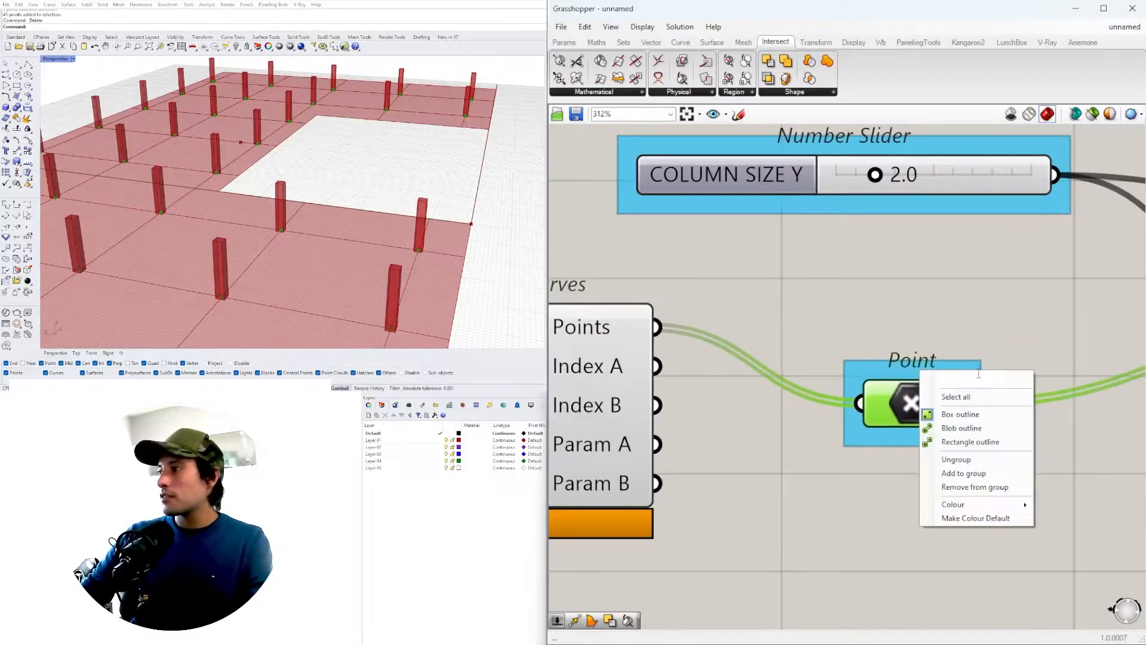
pyautogui.write('CO')
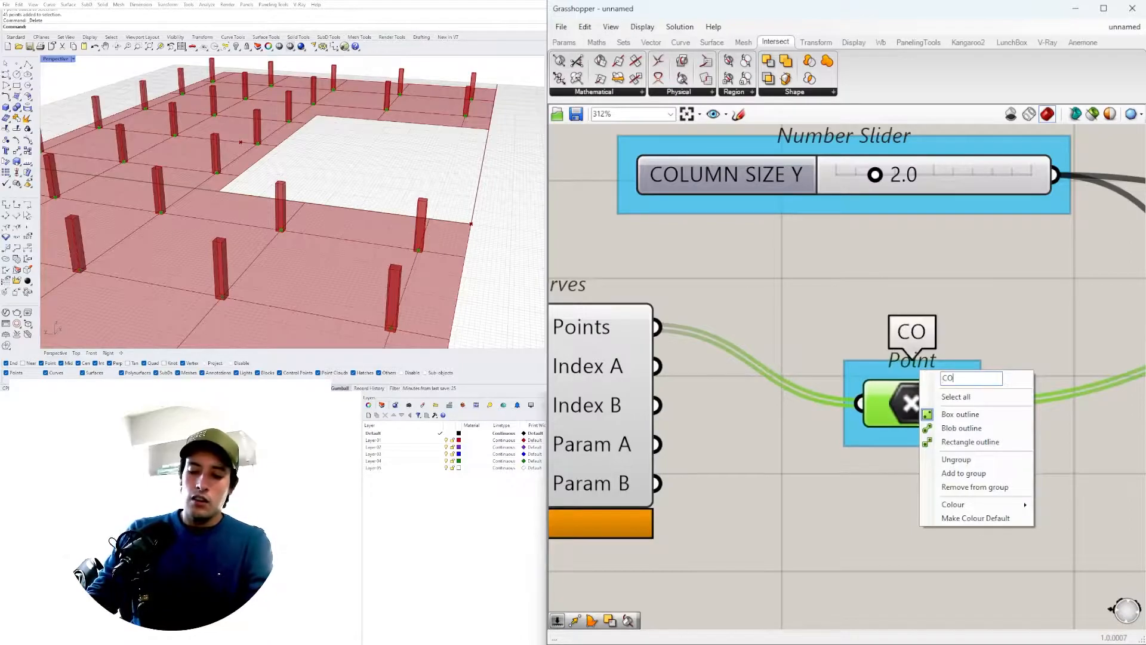
pyautogui.write('LUMN BASE POINTS')
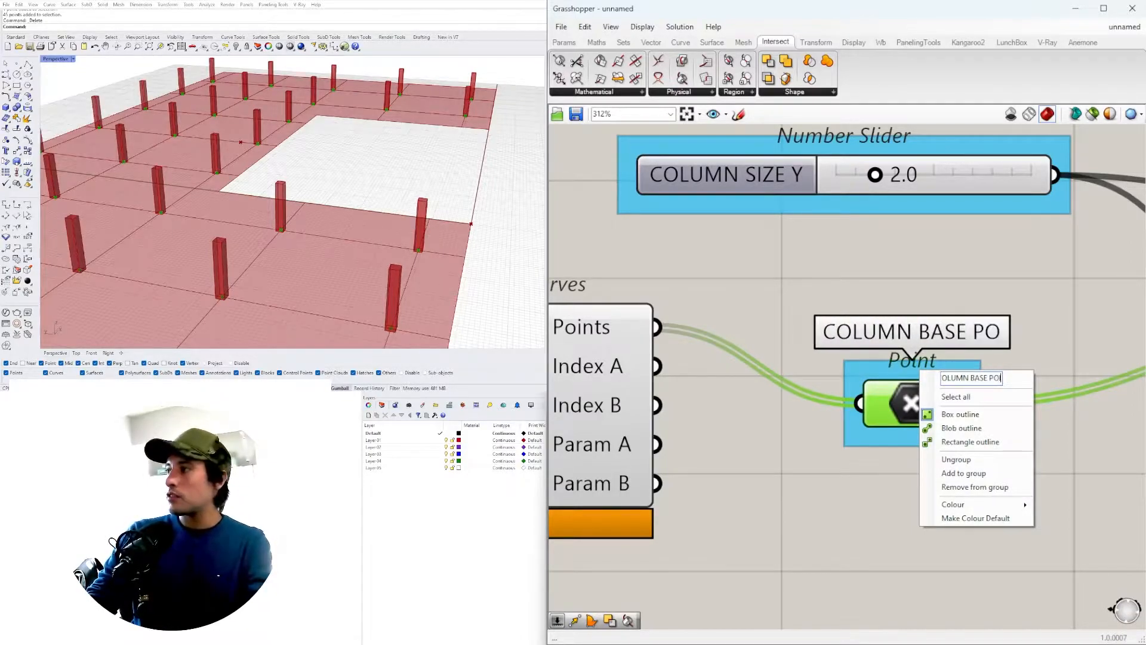
pyautogui.press('Return')
# Step: Group the two Contour components that generate the column grid
pyautogui.scroll(-2, 791, 357)
pyautogui.scroll(-4, 791, 356)
pyautogui.moveTo(792, 405); pyautogui.dragTo(1037, 432, button='right')
pyautogui.moveTo(954, 508); pyautogui.dragTo(846, 384)
pyautogui.click(941, 544)
pyautogui.click(966, 389)
pyautogui.click(877, 507)
pyautogui.moveTo(895, 475); pyautogui.dragTo(818, 334)
pyautogui.click(959, 389)
# Step: Turn off the preview of the Area, Move and unit vector components feeding the contour grid
pyautogui.scroll(-3, 770, 358)
pyautogui.moveTo(741, 357); pyautogui.dragTo(1010, 373, button='right')
pyautogui.moveTo(989, 483); pyautogui.dragTo(799, 308)
pyautogui.scroll(3, 893, 287)
pyautogui.moveTo(1054, 585); pyautogui.dragTo(817, 304)
pyautogui.middleClick(856, 298)
pyautogui.click(895, 258)
pyautogui.moveTo(748, 408); pyautogui.dragTo(879, 334, button='right')
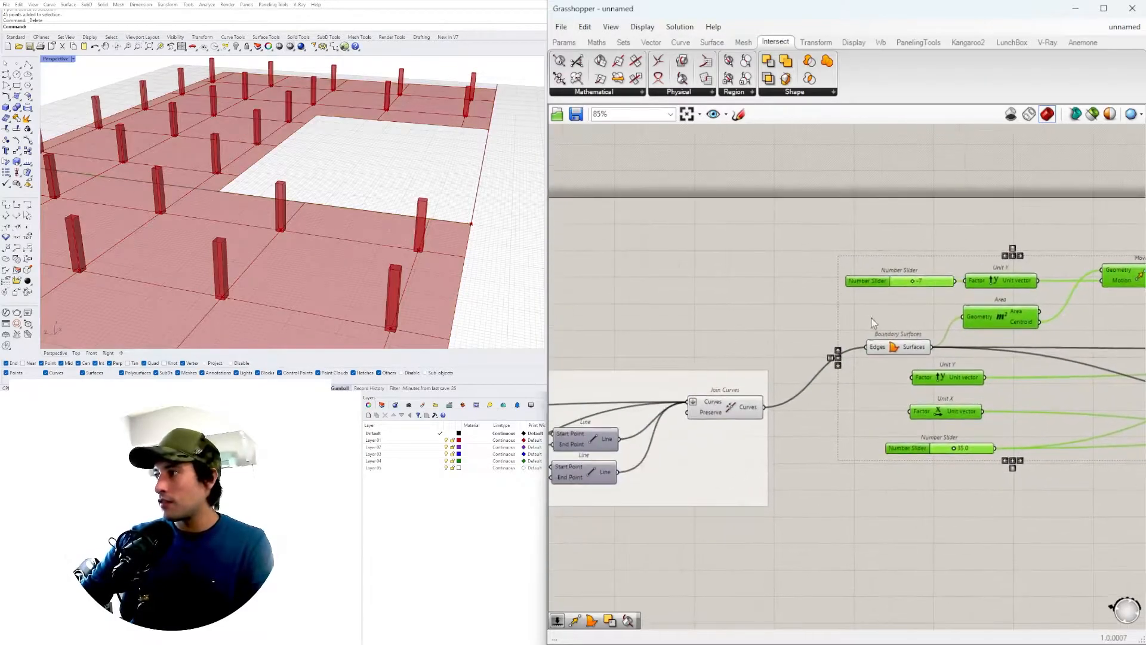
pyautogui.click(879, 332)
pyautogui.scroll(3, 879, 333)
pyautogui.moveTo(884, 360); pyautogui.dragTo(788, 420)
pyautogui.hotkey('ctrl', 'z')
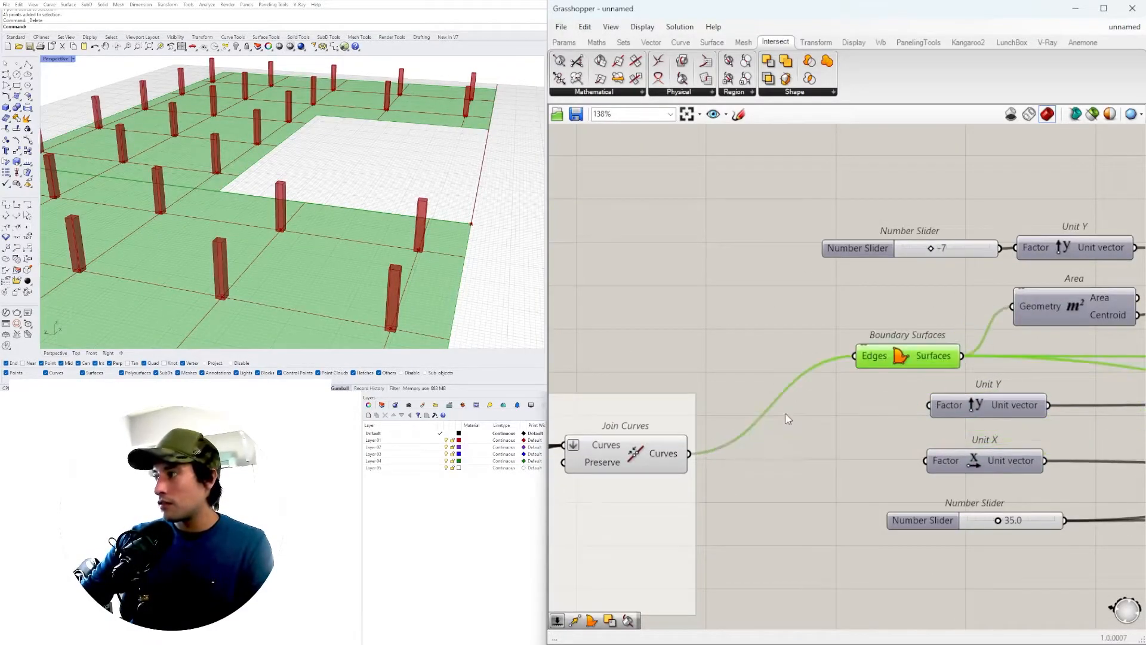
pyautogui.click(905, 307)
pyautogui.moveTo(1002, 358); pyautogui.dragTo(788, 368, button='right')
pyautogui.scroll(4, 751, 369)
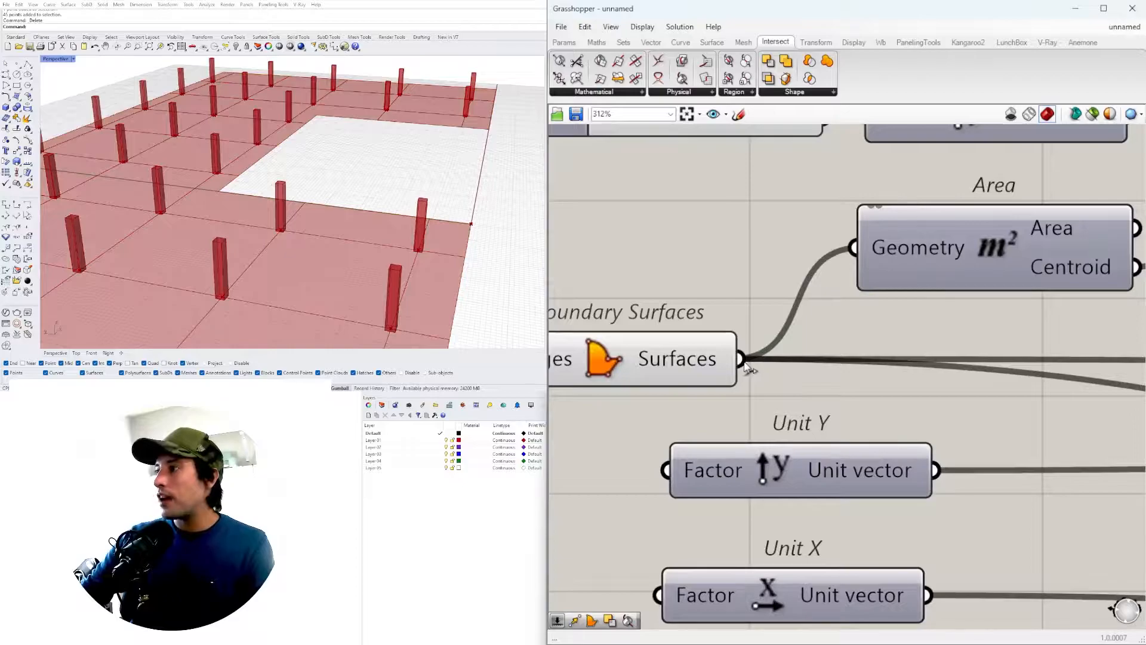
pyautogui.scroll(-4, 754, 365)
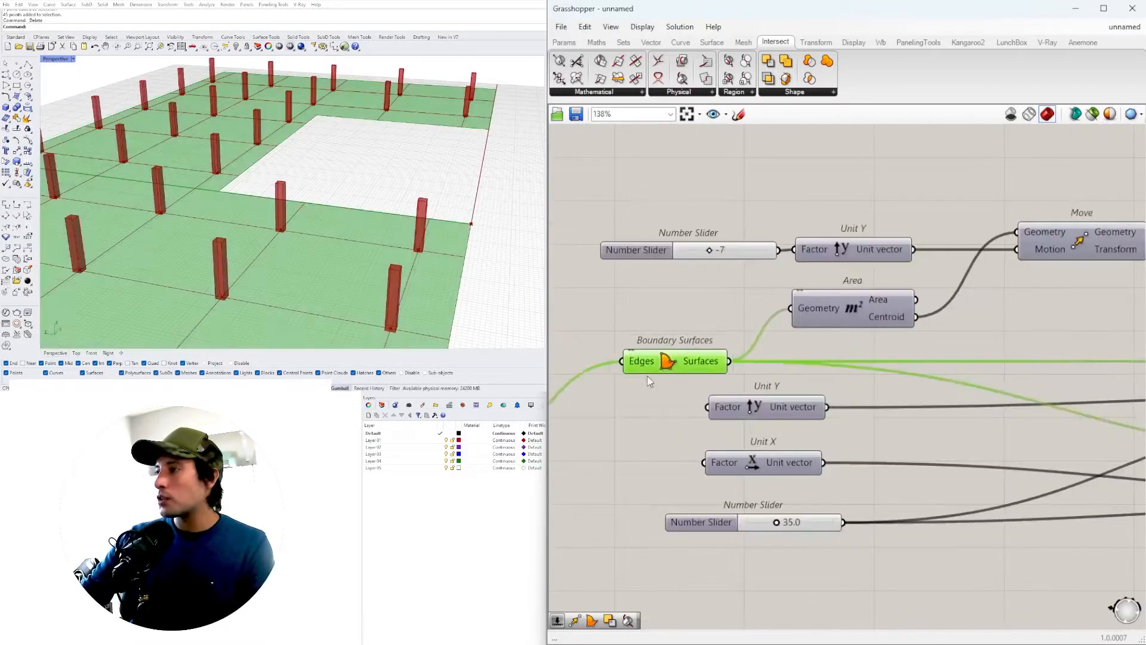
pyautogui.moveTo(716, 362); pyautogui.dragTo(567, 427)
pyautogui.hotkey('ctrl', 'z')
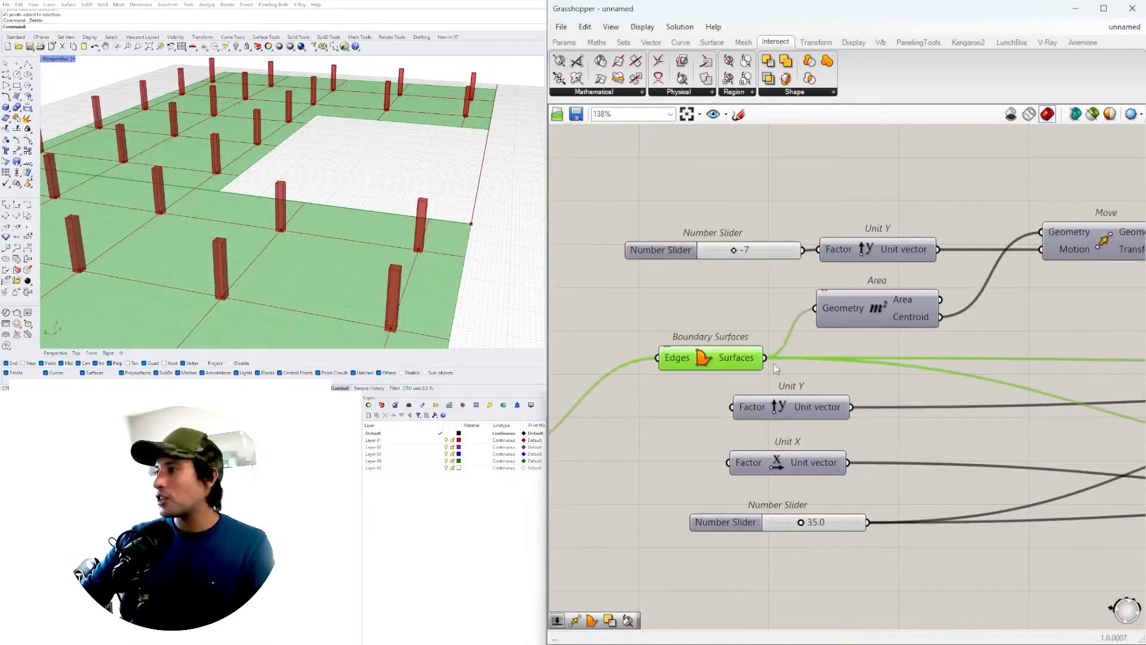
# Step: Insert a Relay on the Surfaces output of the base Boundary Surfaces and bring it closer to that component
pyautogui.moveTo(763, 385); pyautogui.dragTo(883, 352, button='right')
pyautogui.scroll(4, 925, 317)
pyautogui.doubleClick(868, 331)
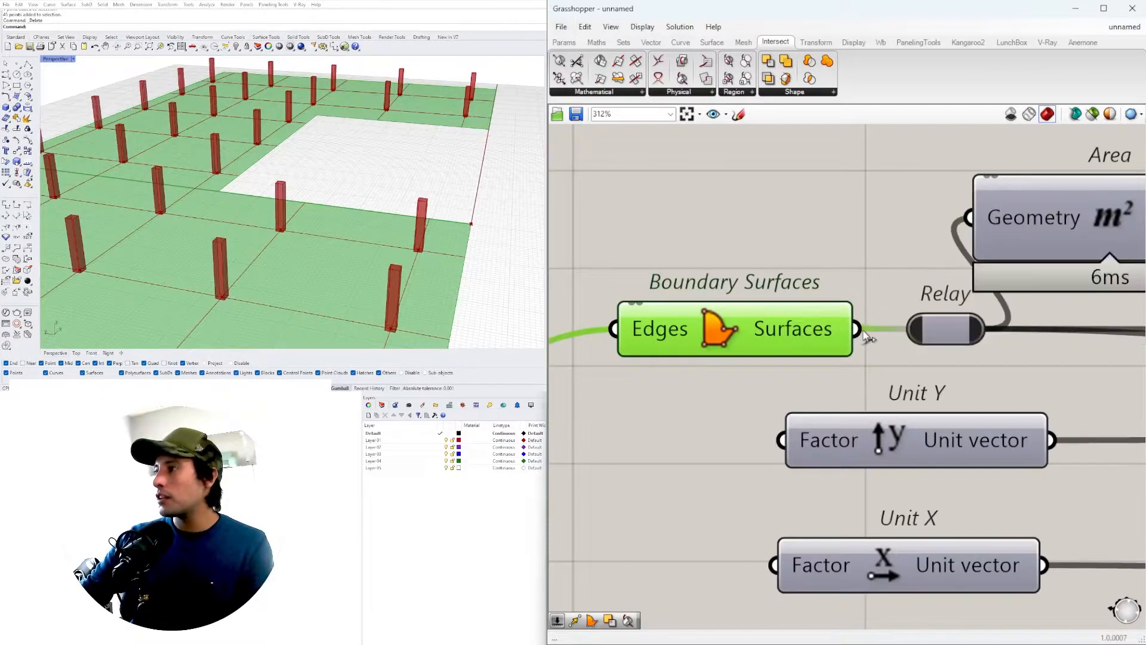
pyautogui.scroll(-4, 964, 332)
pyautogui.keyDown('shift'); pyautogui.click(947, 329); pyautogui.keyUp('shift')
pyautogui.moveTo(947, 328); pyautogui.dragTo(888, 328)
pyautogui.click(955, 311)
pyautogui.click(893, 332)
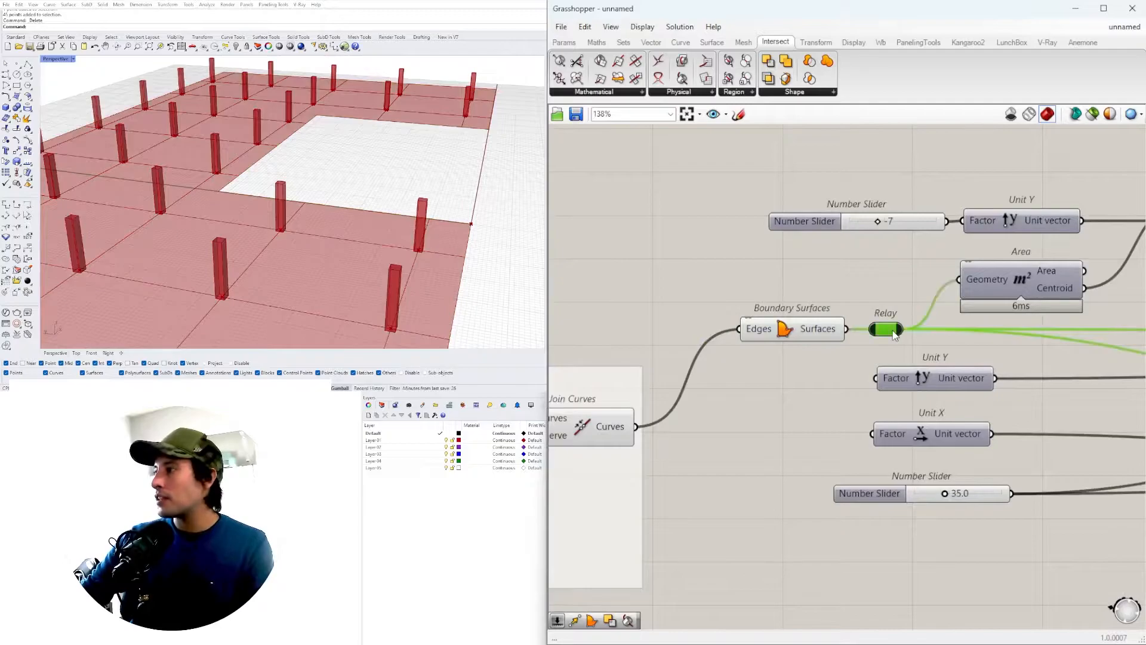
# Step: Move the base Boundary Surfaces beside Join Curves, group it, and label the group BASE SURFACE GEOMETRY
pyautogui.moveTo(780, 330); pyautogui.dragTo(717, 428)
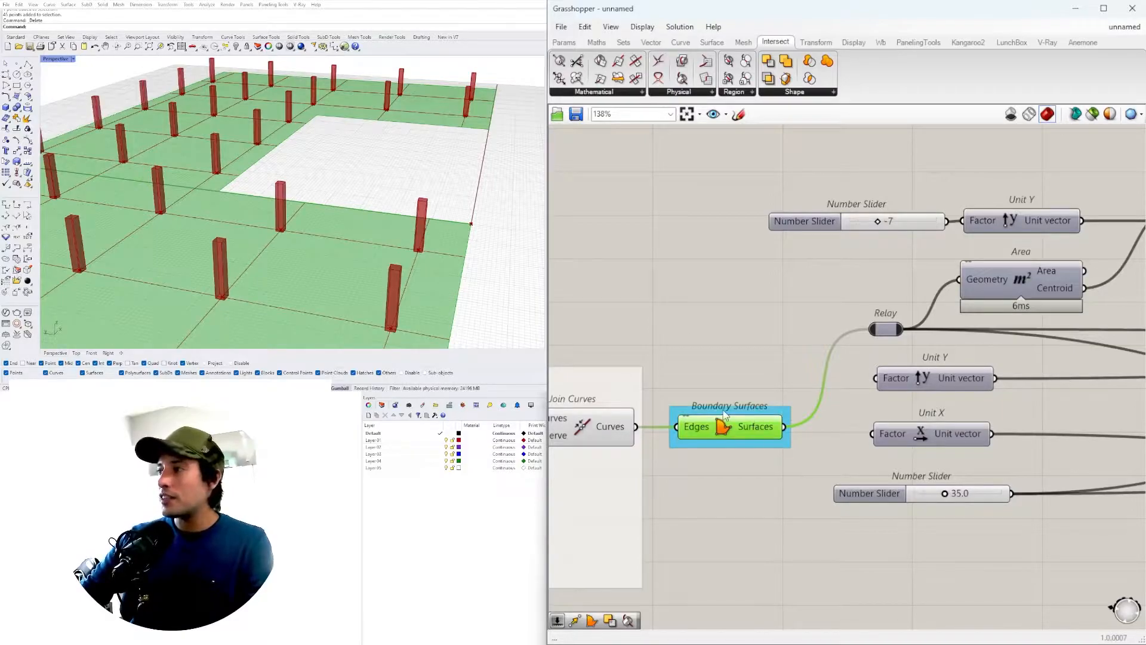
pyautogui.rightClick(723, 410)
pyautogui.write('BASE GEOMETRY')
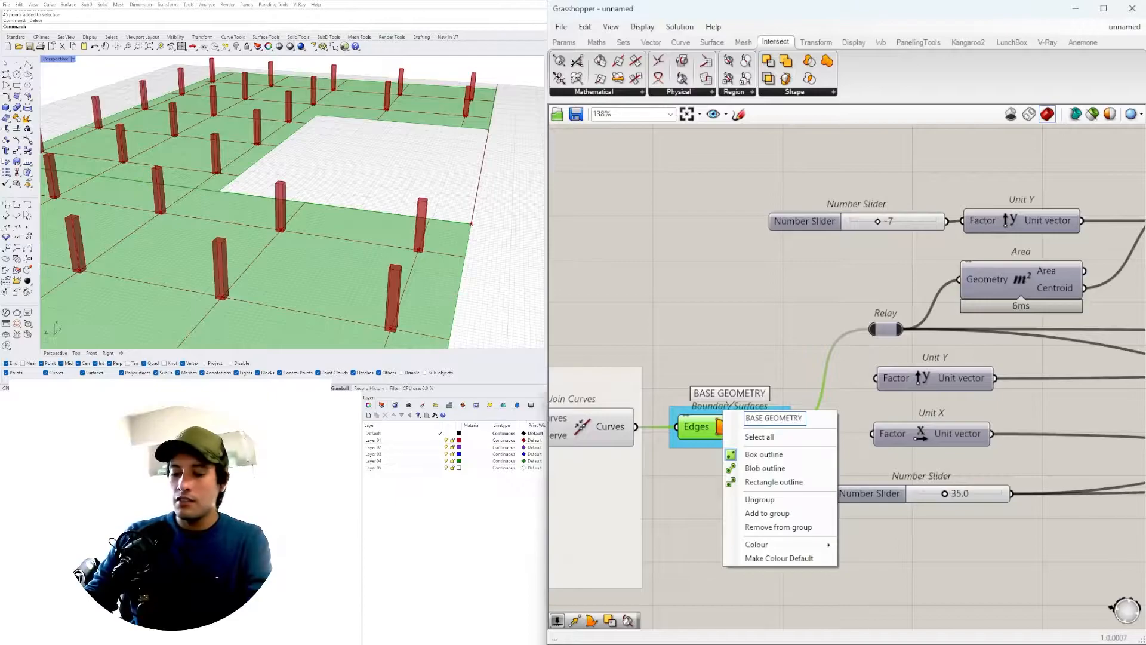
pyautogui.press('BackSpace')
pyautogui.press('BackSpace')
pyautogui.press('BackSpace')
pyautogui.press('BackSpace')
pyautogui.press('BackSpace')
pyautogui.press('BackSpace')
pyautogui.press('BackSpace')
pyautogui.press('BackSpace')
pyautogui.press('BackSpace')
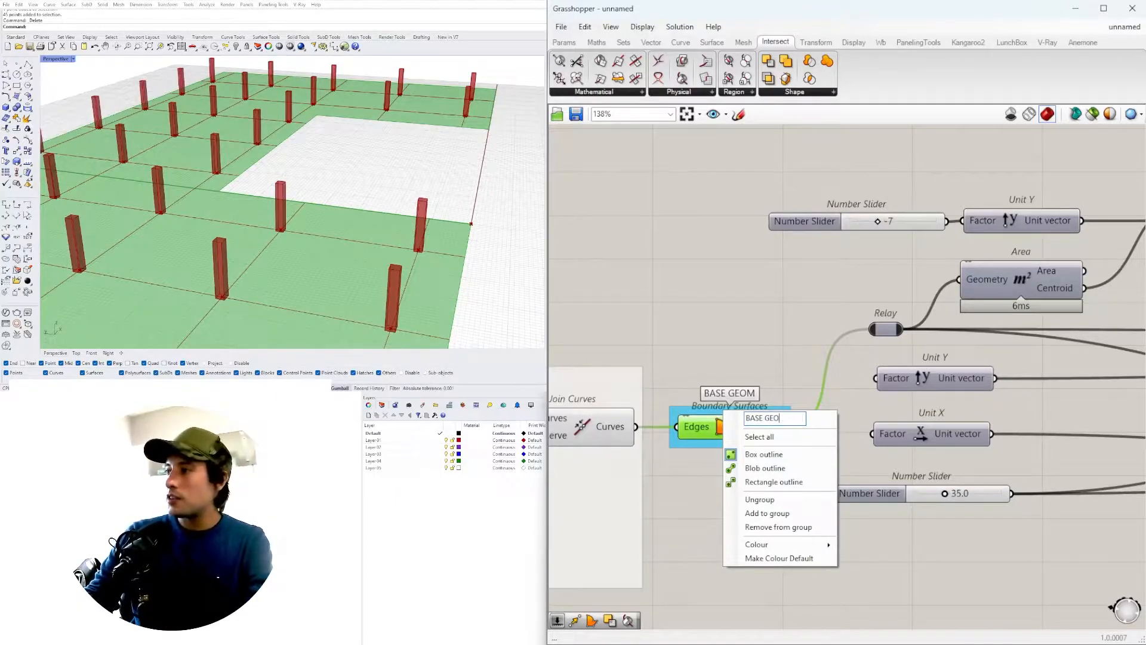
pyautogui.write('SURFACE GEOMETRY')
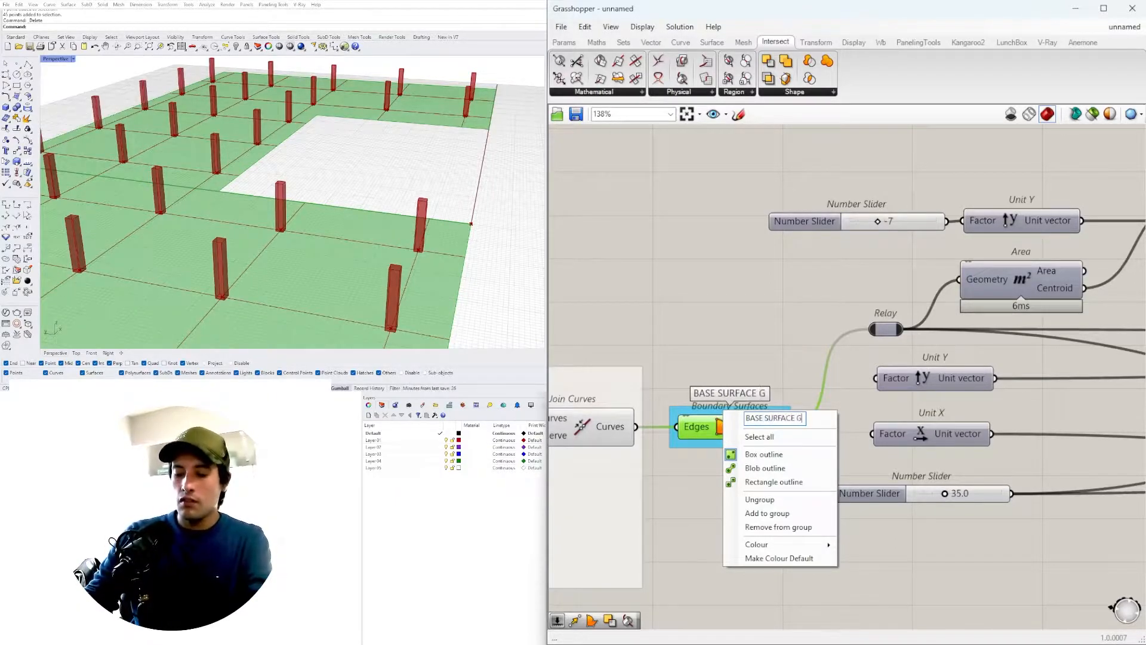
pyautogui.press('Return')
pyautogui.click(799, 393)
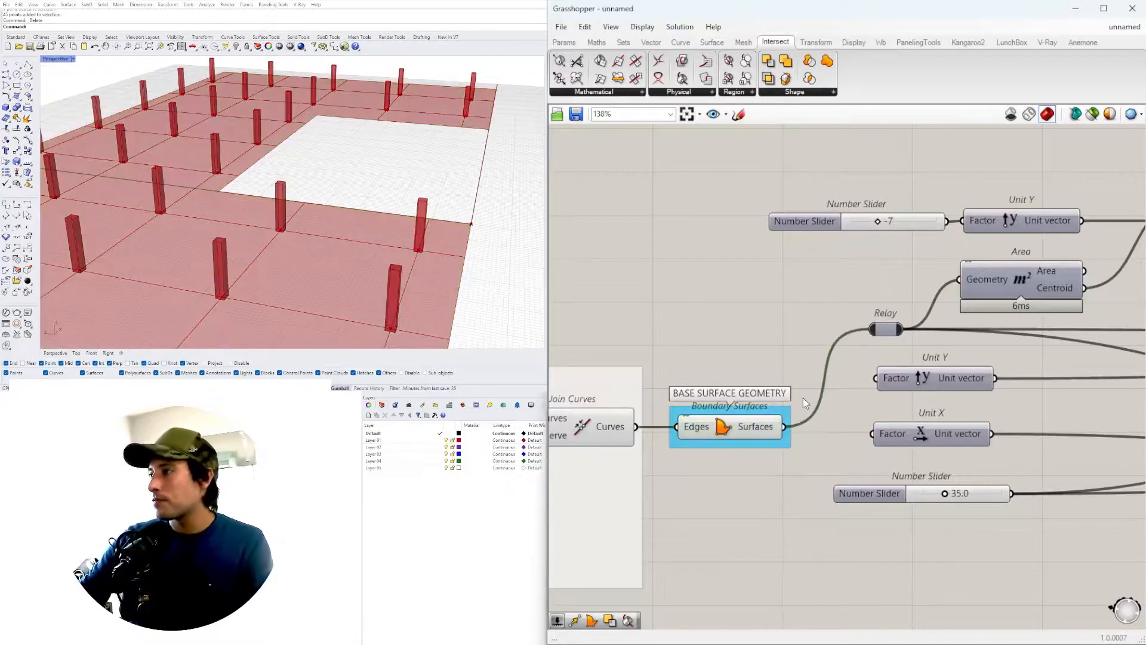
# Step: Shift the base Boundary Surfaces and everything downstream further away from Join Curves
pyautogui.scroll(-7, 785, 418)
pyautogui.moveTo(698, 489); pyautogui.dragTo(954, 423, button='right')
pyautogui.scroll(-2, 953, 423)
pyautogui.moveTo(1095, 429); pyautogui.dragTo(700, 318)
pyautogui.scroll(4, 721, 333)
pyautogui.moveTo(794, 345); pyautogui.dragTo(829, 345)
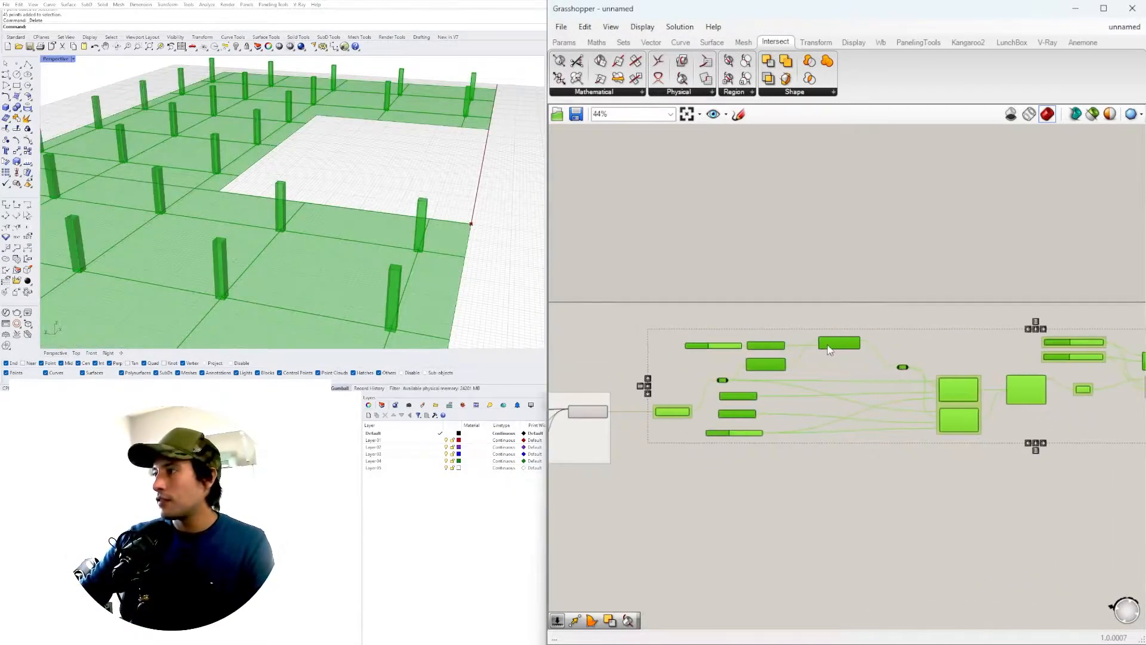
pyautogui.click(683, 341)
# Step: Rename the slider feeding Move's Unit Y with a name beginning with SHIF
pyautogui.scroll(7, 686, 341)
pyautogui.moveTo(722, 366); pyautogui.dragTo(700, 364)
pyautogui.rightClick(700, 361)
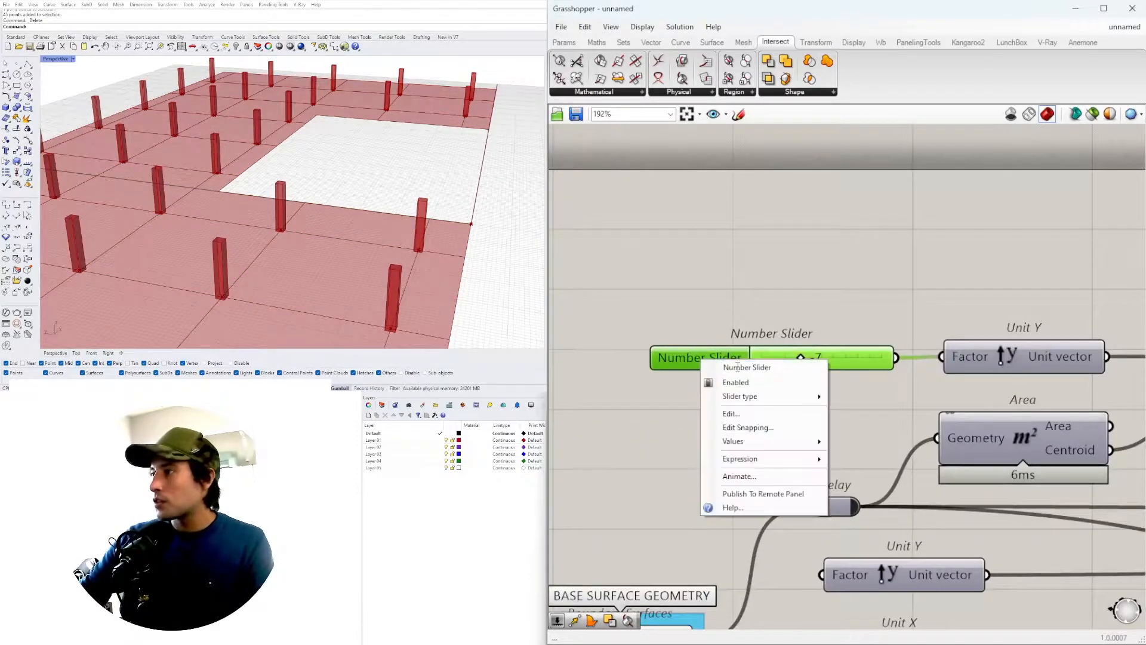
pyautogui.write('SHIF')
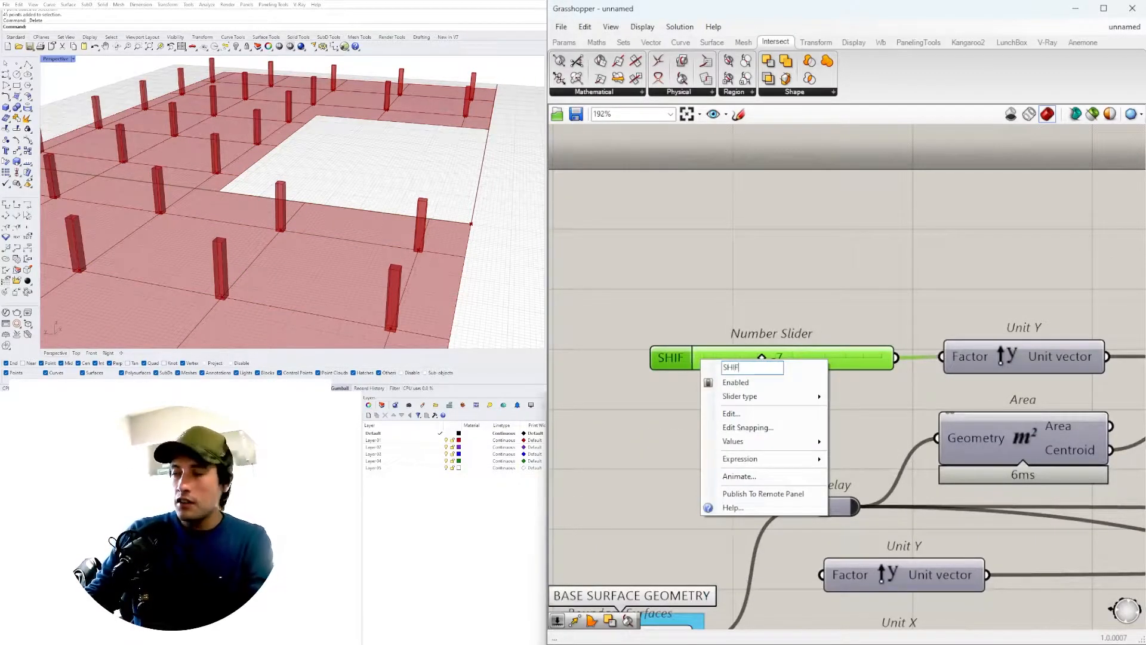
# Step: Name the slider feeding the upper Unit Y component SHIFT COLUMN LOCATIONS and place it in its own group
pyautogui.write('T COLUMN')
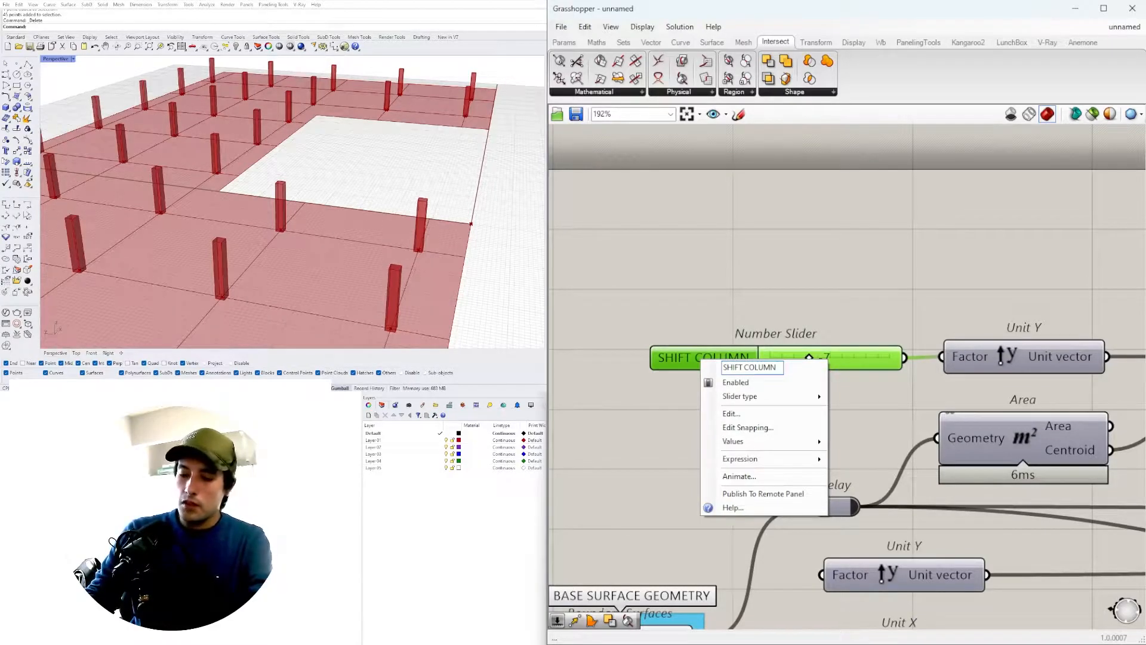
pyautogui.write('LOCATIONS')
pyautogui.press('Return')
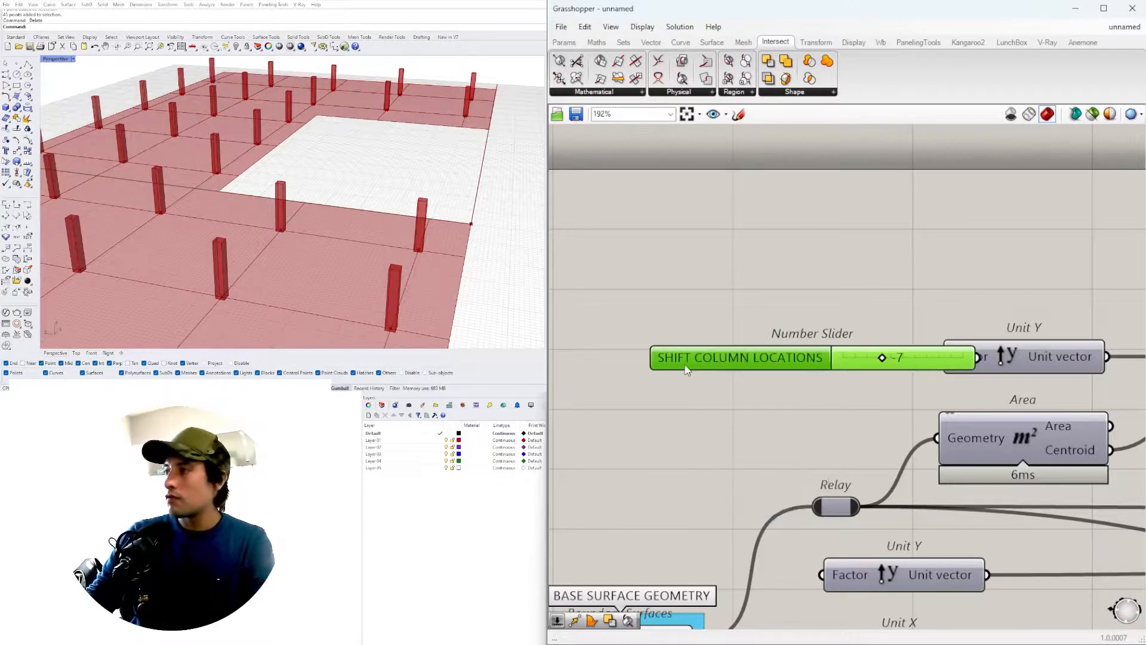
pyautogui.moveTo(738, 357); pyautogui.dragTo(706, 352)
pyautogui.hotkey('ctrl', 'g')
pyautogui.click(868, 277)
# Step: Trace the definition from the SHIFT COLUMN LOCATIONS slider to the two Contour components and select both to highlight their lines
pyautogui.scroll(-8, 873, 274)
pyautogui.moveTo(981, 344); pyautogui.dragTo(892, 360, button='right')
pyautogui.scroll(6, 760, 393)
pyautogui.click(852, 335)
pyautogui.keyDown('shift'); pyautogui.click(839, 390); pyautogui.keyUp('shift')
pyautogui.scroll(-5, 955, 400)
pyautogui.moveTo(962, 402); pyautogui.dragTo(866, 407, button='right')
pyautogui.scroll(3, 847, 385)
pyautogui.scroll(-2, 878, 400)
pyautogui.click(1000, 350)
pyautogui.keyDown('shift'); pyautogui.click(1001, 386); pyautogui.keyUp('shift')
pyautogui.scroll(-1, 955, 385)
pyautogui.scroll(4, 964, 395)
# Step: Examine how the contour grid lines run across the base surface and meet at the columns
pyautogui.scroll(-8, 417, 262)
pyautogui.moveTo(329, 238); pyautogui.dragTo(278, 283, button='right')
pyautogui.scroll(8, 279, 282)
pyautogui.scroll(-5, 278, 261)
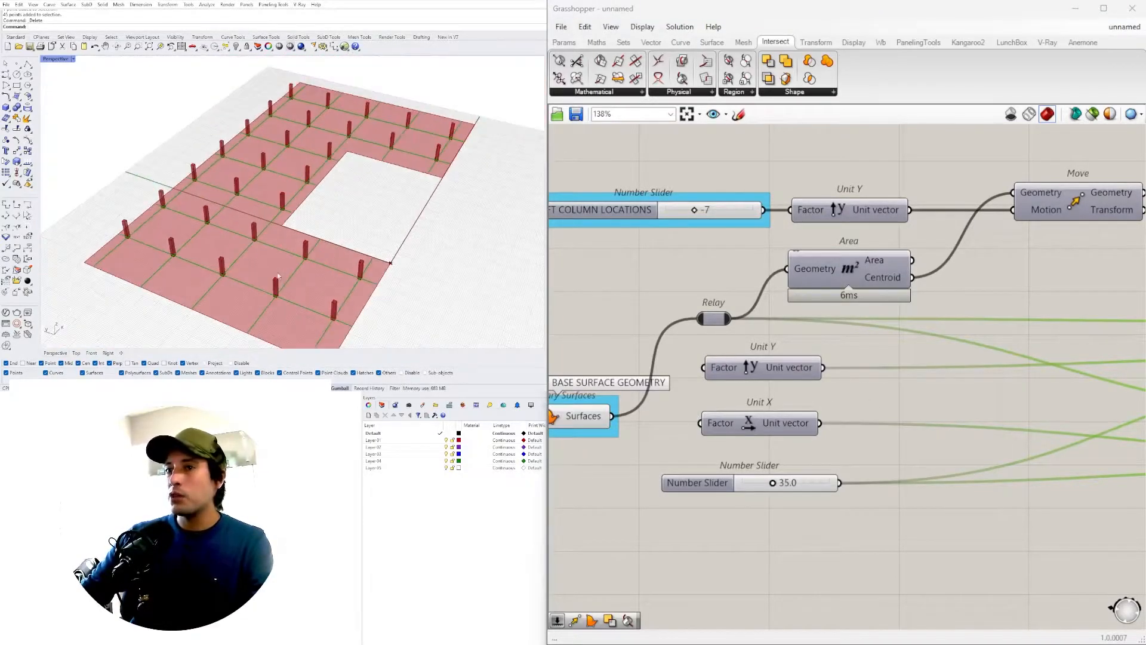
pyautogui.scroll(-4, 890, 409)
pyautogui.moveTo(1037, 417); pyautogui.dragTo(772, 376, button='right')
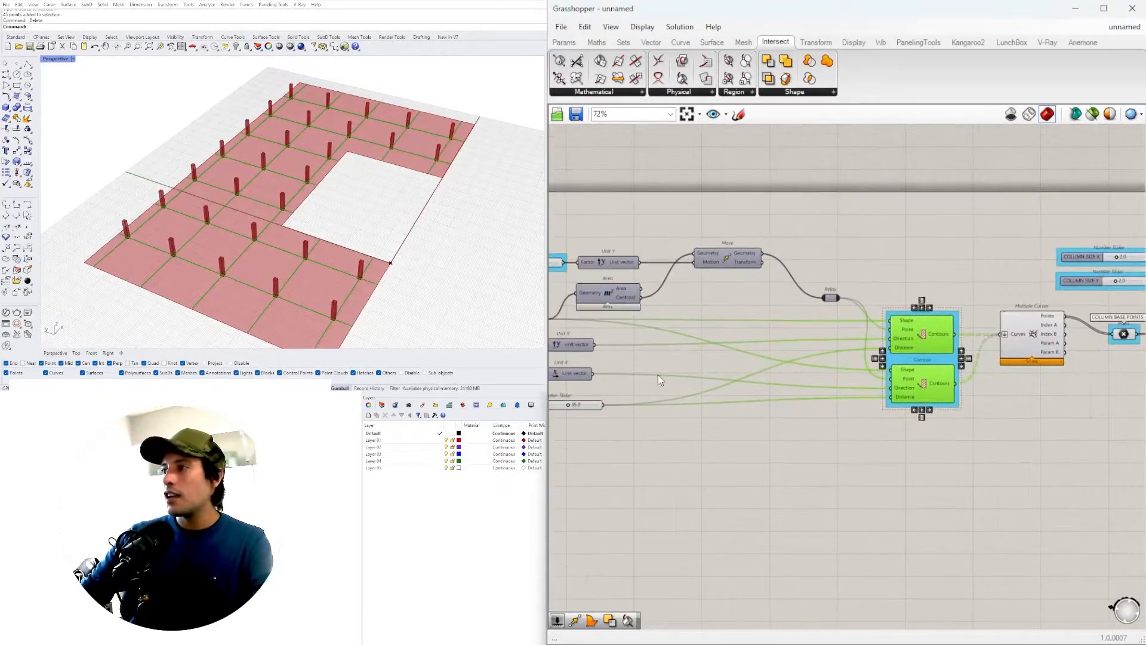
pyautogui.scroll(1, 653, 380)
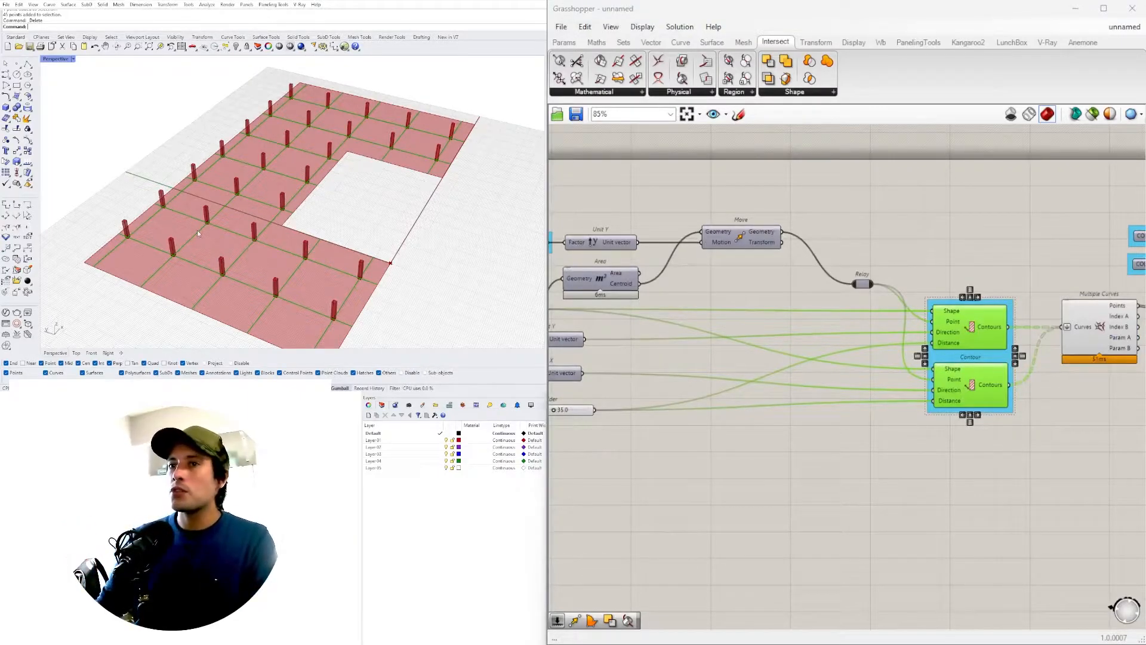
pyautogui.scroll(-4, 200, 231)
pyautogui.moveTo(203, 229); pyautogui.dragTo(263, 223, button='right')
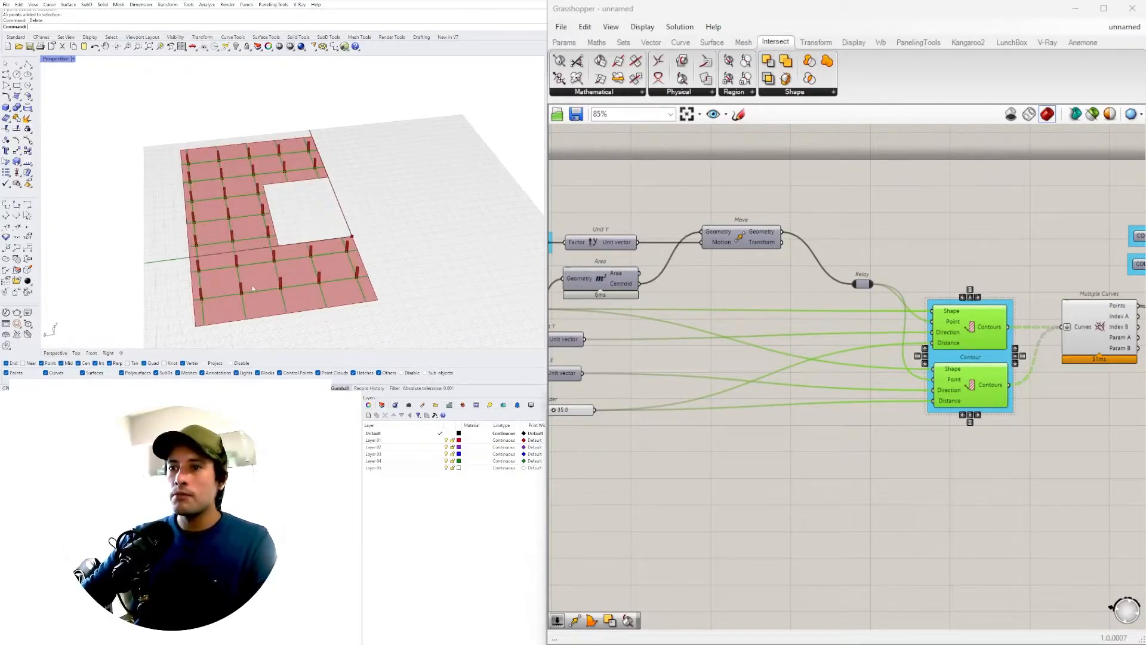
pyautogui.scroll(5, 257, 287)
pyautogui.moveTo(257, 287); pyautogui.dragTo(197, 325, button='right')
pyautogui.scroll(-4, 353, 275)
pyautogui.scroll(-4, 895, 358)
pyautogui.moveTo(972, 370); pyautogui.dragTo(793, 381, button='right')
pyautogui.scroll(4, 802, 376)
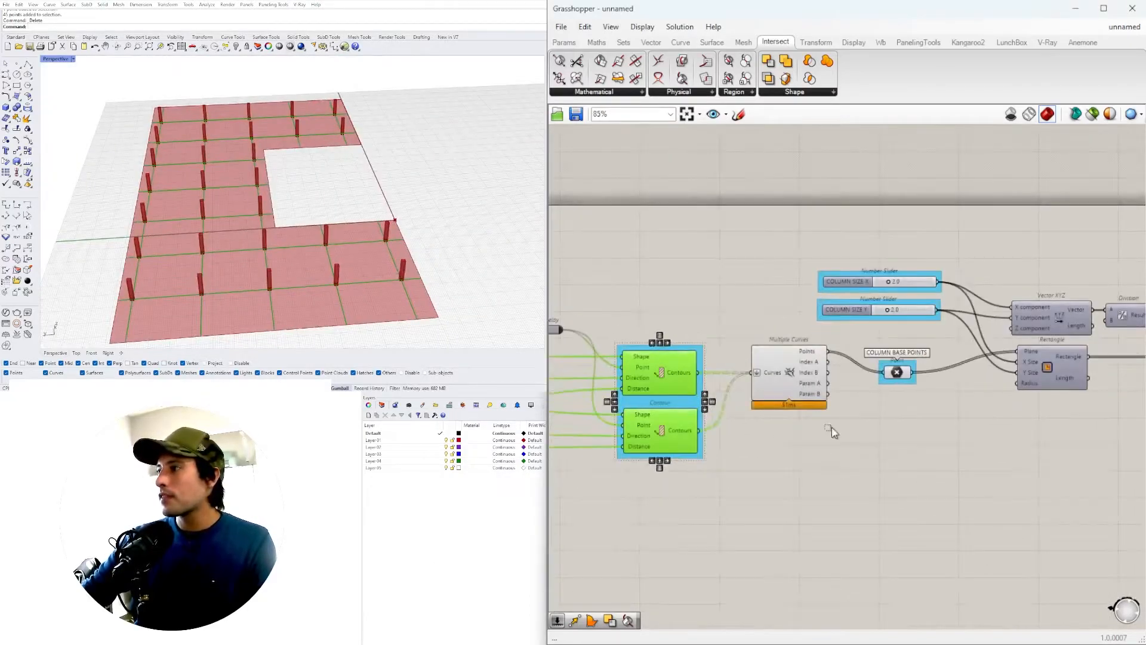
# Step: Hide the preview of the Multiple Curves intersection component
pyautogui.click(791, 373)
pyautogui.middleClick(796, 377)
pyautogui.click(835, 340)
pyautogui.click(818, 412)
pyautogui.click(779, 370)
pyautogui.click(858, 406)
# Step: Check in the model what the COLUMN BASE POINTS container and the column Extrude component produce
pyautogui.click(897, 373)
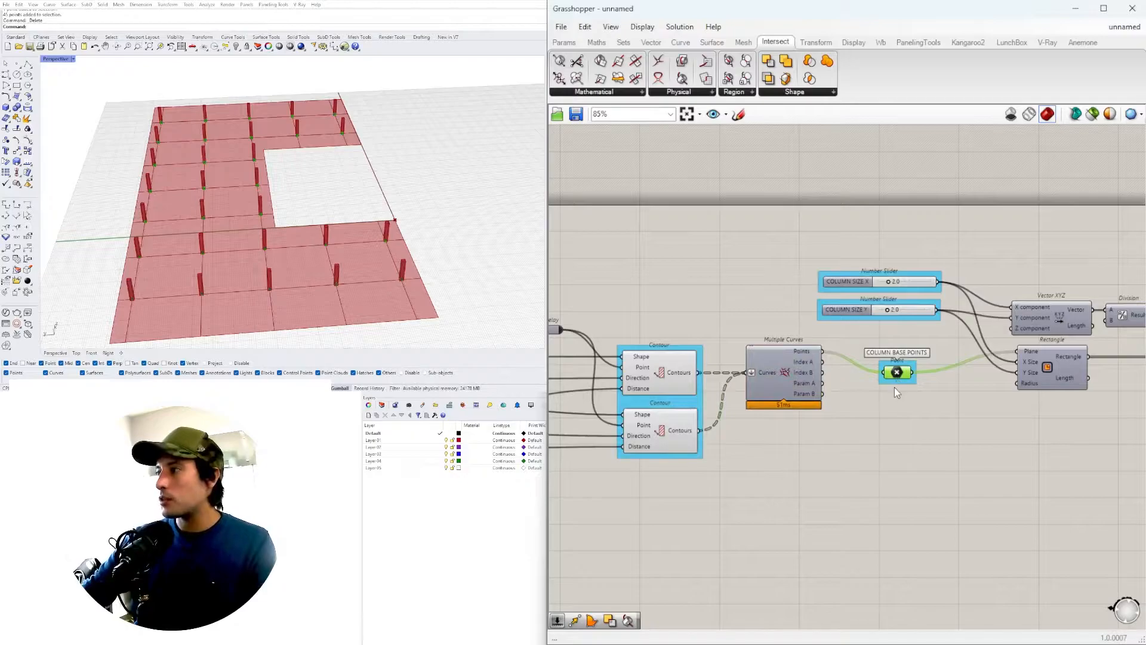
pyautogui.scroll(-4, 753, 429)
pyautogui.scroll(5, 776, 385)
pyautogui.moveTo(382, 245); pyautogui.dragTo(368, 266, button='right')
pyautogui.scroll(-4, 990, 429)
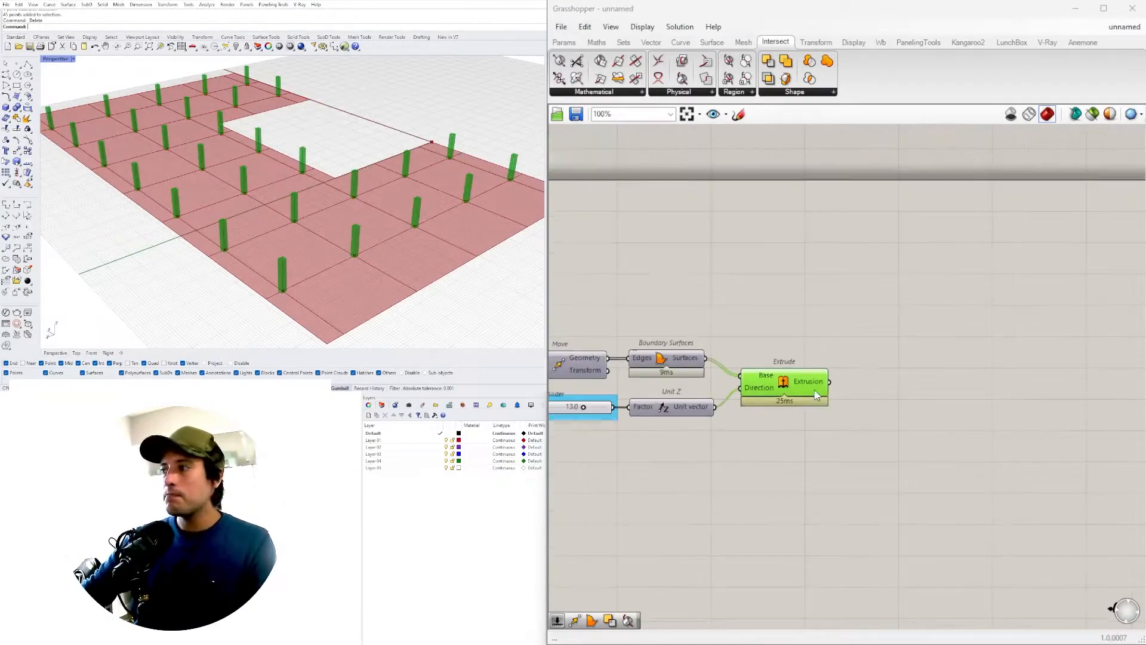
pyautogui.scroll(2, 812, 367)
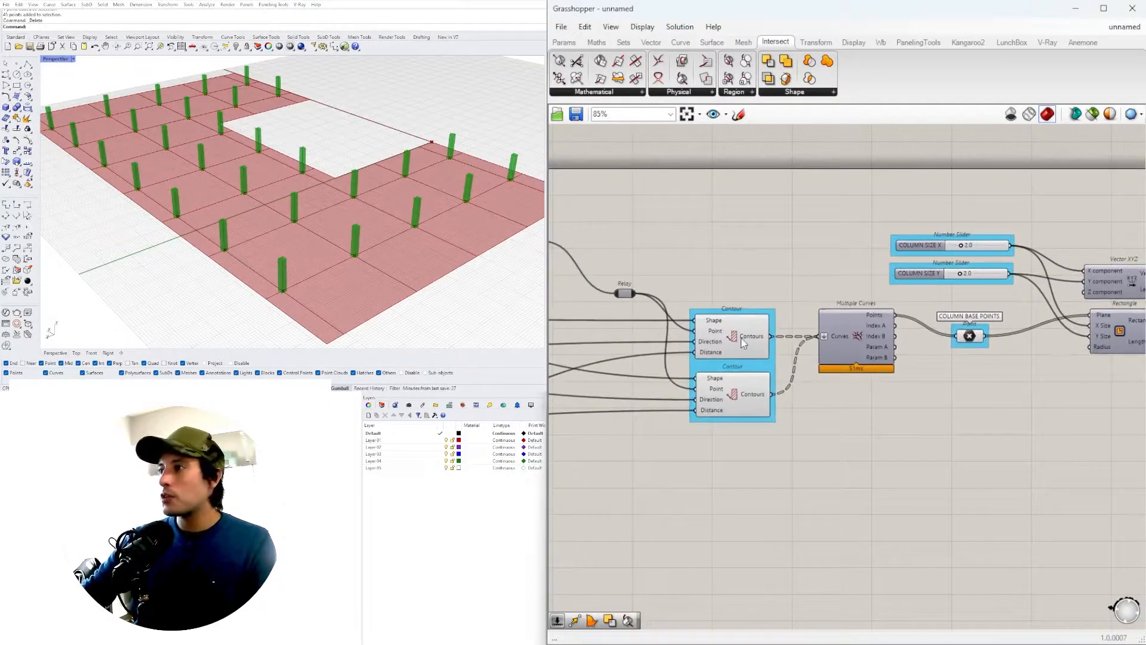
# Step: Add a Move component and feed its Geometry input with the upper Contour component's contours
pyautogui.click(743, 342)
pyautogui.keyDown('shift'); pyautogui.click(733, 412); pyautogui.keyUp('shift')
pyautogui.doubleClick(970, 482)
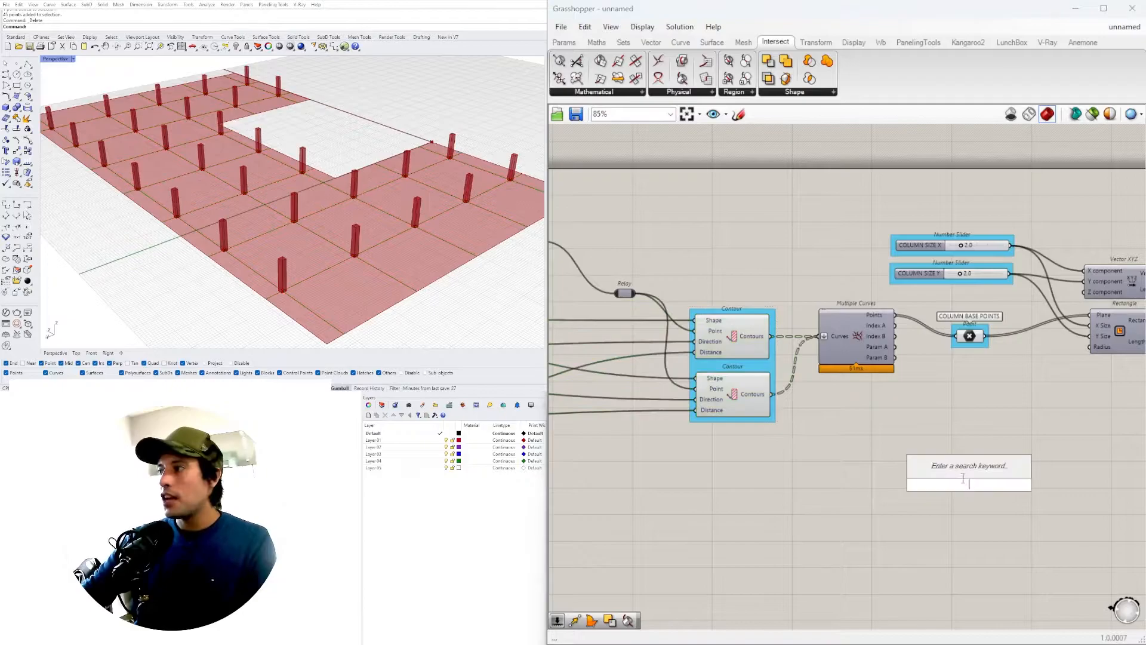
pyautogui.write('MOVE')
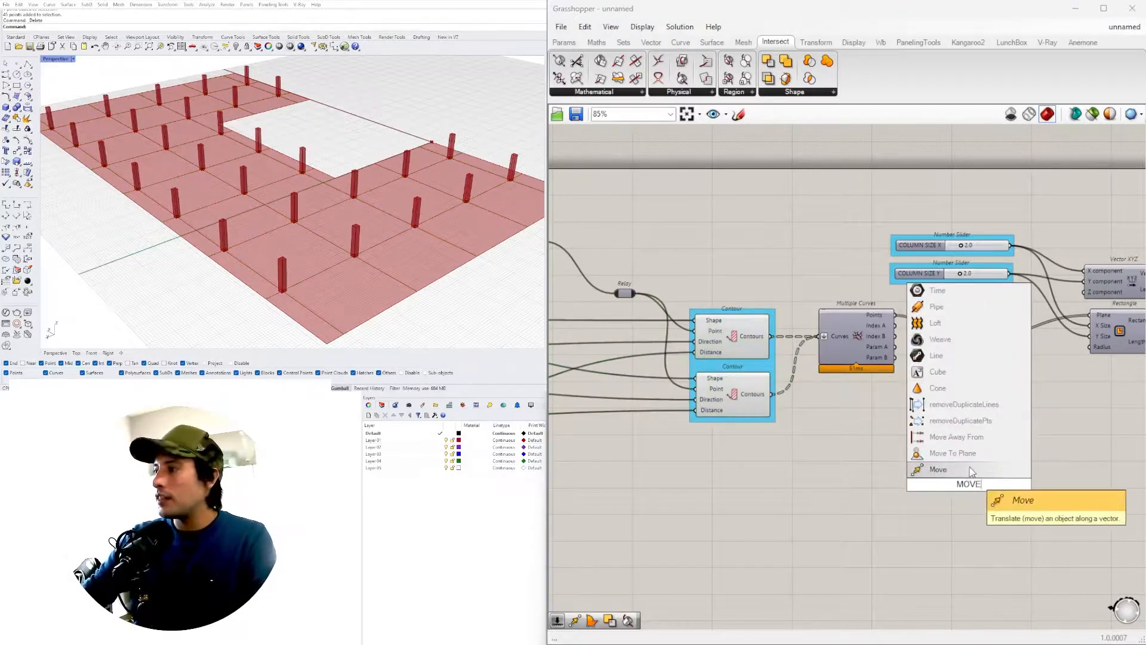
pyautogui.click(947, 472)
pyautogui.moveTo(772, 336); pyautogui.dragTo(849, 396)
# Step: Duplicate the Move component for the lower Contour's contours and place both Moves below the column Extrude
pyautogui.keyDown('alt'); pyautogui.moveTo(864, 449); pyautogui.dragTo(865, 447); pyautogui.keyUp('alt')
pyautogui.moveTo(780, 397); pyautogui.dragTo(922, 481)
pyautogui.moveTo(882, 397); pyautogui.dragTo(645, 422, button='right')
pyautogui.moveTo(645, 423); pyautogui.dragTo(982, 479)
pyautogui.moveTo(1044, 455); pyautogui.dragTo(694, 456, button='right')
pyautogui.scroll(-2, 693, 456)
pyautogui.moveTo(1126, 460); pyautogui.dragTo(1087, 419)
pyautogui.click(1024, 524)
# Step: Connect the COLUMN HEIGHT Unit Z vector to the Motion of both new Moves and shift the slider and Unit Z farther from them
pyautogui.scroll(4, 1038, 452)
pyautogui.scroll(-1, 1007, 409)
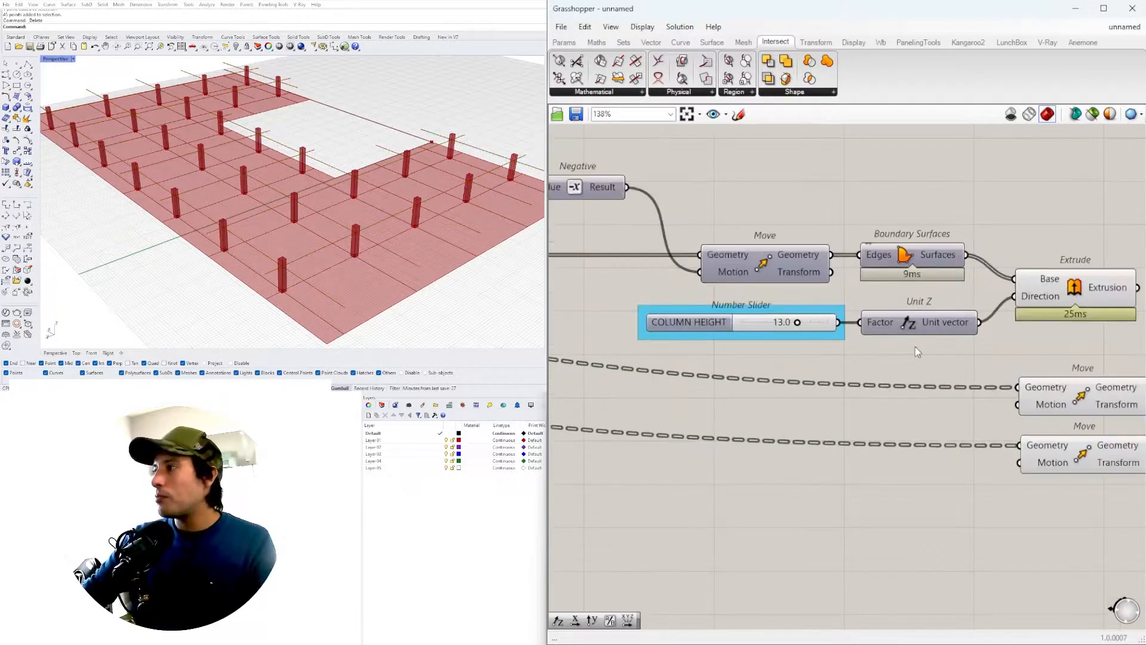
pyautogui.moveTo(989, 360); pyautogui.dragTo(1019, 462)
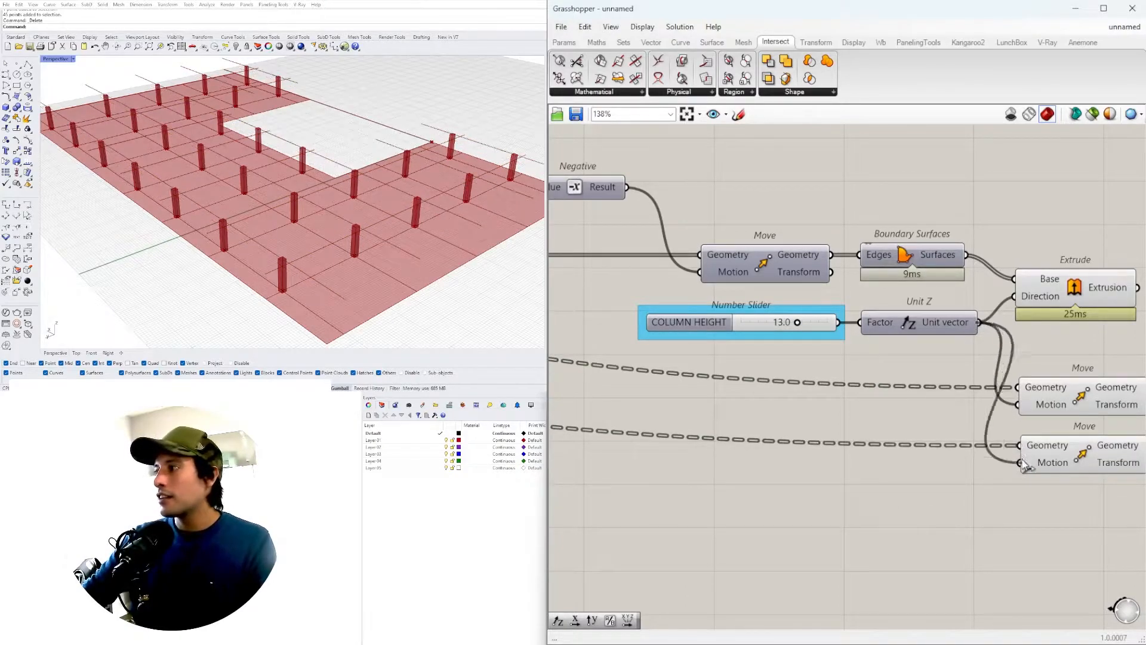
pyautogui.moveTo(941, 352); pyautogui.dragTo(757, 315)
pyautogui.moveTo(930, 327); pyautogui.dragTo(816, 345)
pyautogui.click(802, 370)
# Step: Hide the preview of the two Contour components
pyautogui.moveTo(398, 335); pyautogui.dragTo(487, 186, button='right')
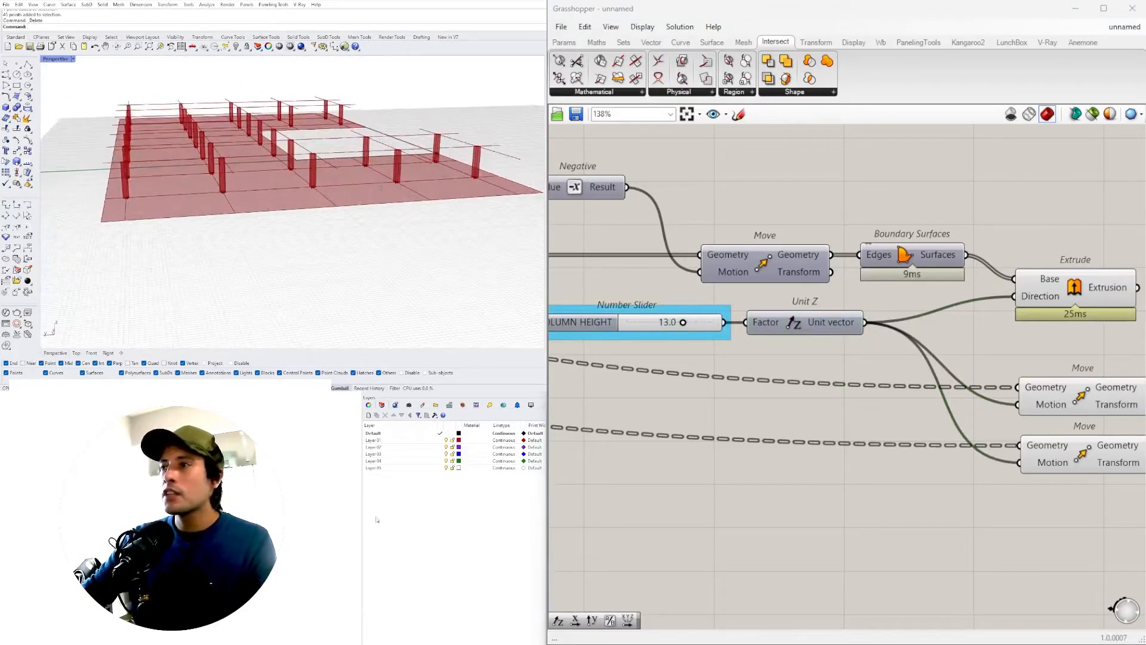
pyautogui.scroll(-6, 823, 293)
pyautogui.moveTo(813, 397); pyautogui.dragTo(1086, 500, button='right')
pyautogui.scroll(4, 775, 418)
pyautogui.moveTo(756, 502); pyautogui.dragTo(692, 301)
pyautogui.middleClick(718, 288)
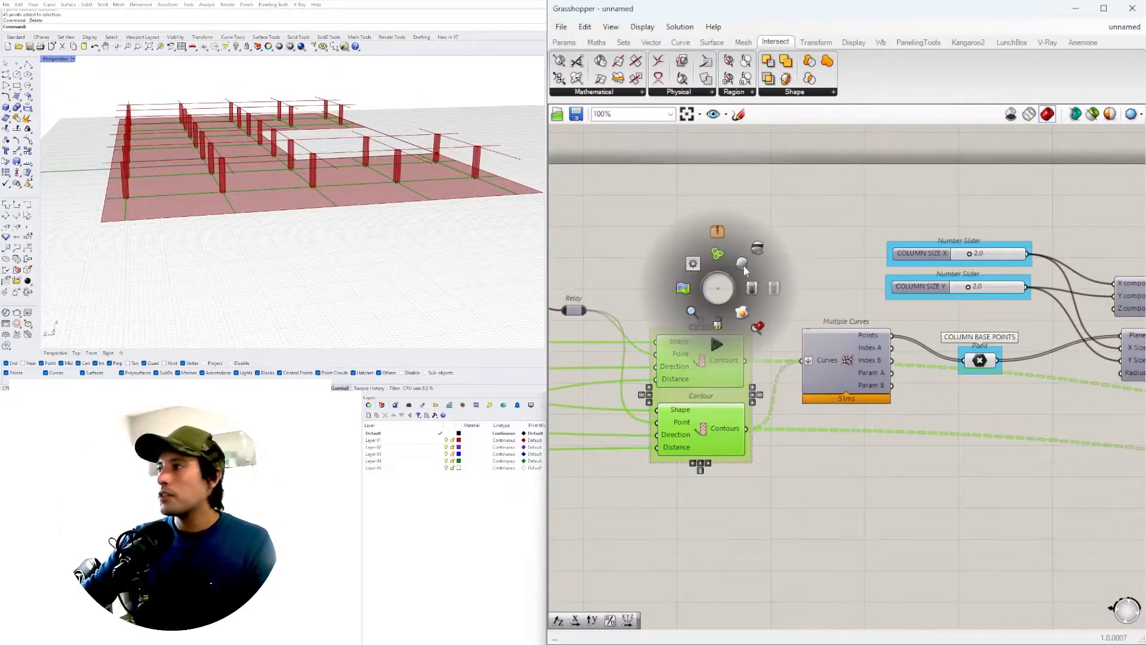
pyautogui.click(758, 249)
# Step: Examine the raised grid lines at the column tops, highlighting the output of both Move components
pyautogui.moveTo(412, 192); pyautogui.dragTo(486, 202, button='right')
pyautogui.scroll(-6, 802, 319)
pyautogui.moveTo(895, 337); pyautogui.dragTo(636, 374, button='right')
pyautogui.scroll(6, 975, 409)
pyautogui.moveTo(250, 239); pyautogui.dragTo(170, 250, button='right')
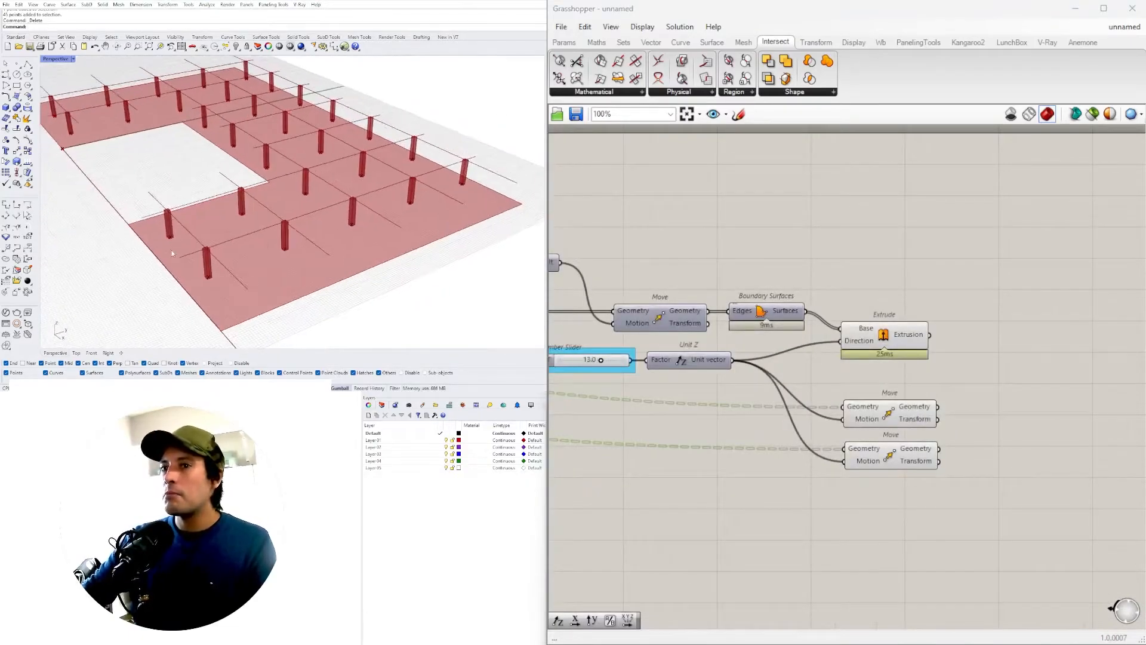
pyautogui.scroll(4, 435, 176)
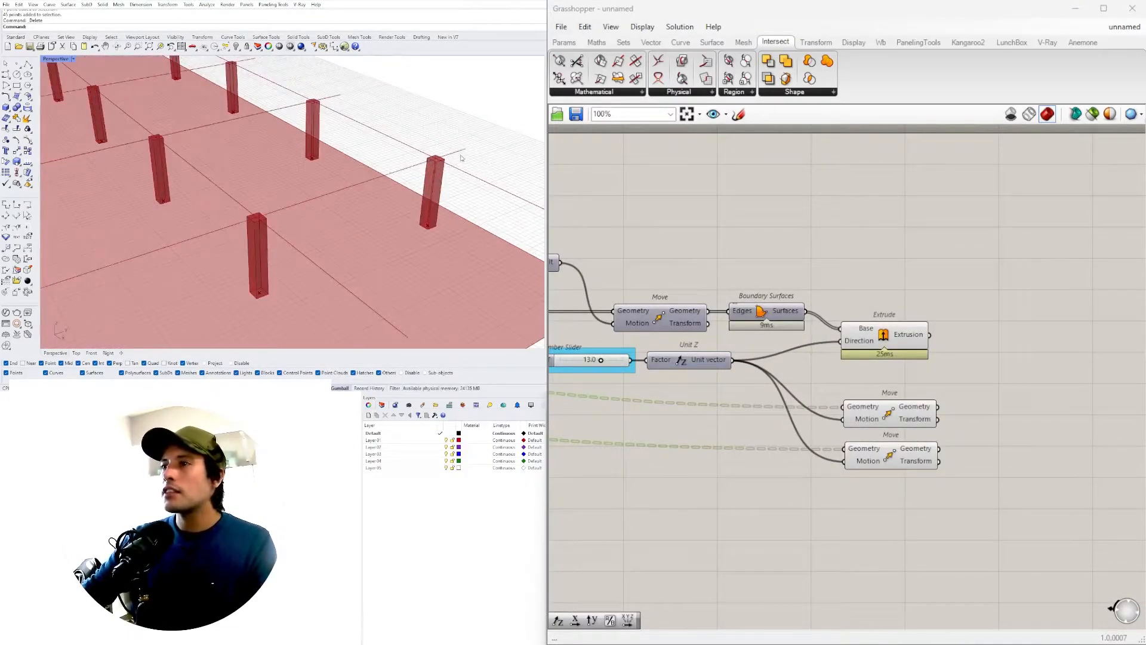
pyautogui.scroll(2, 933, 377)
pyautogui.click(853, 423)
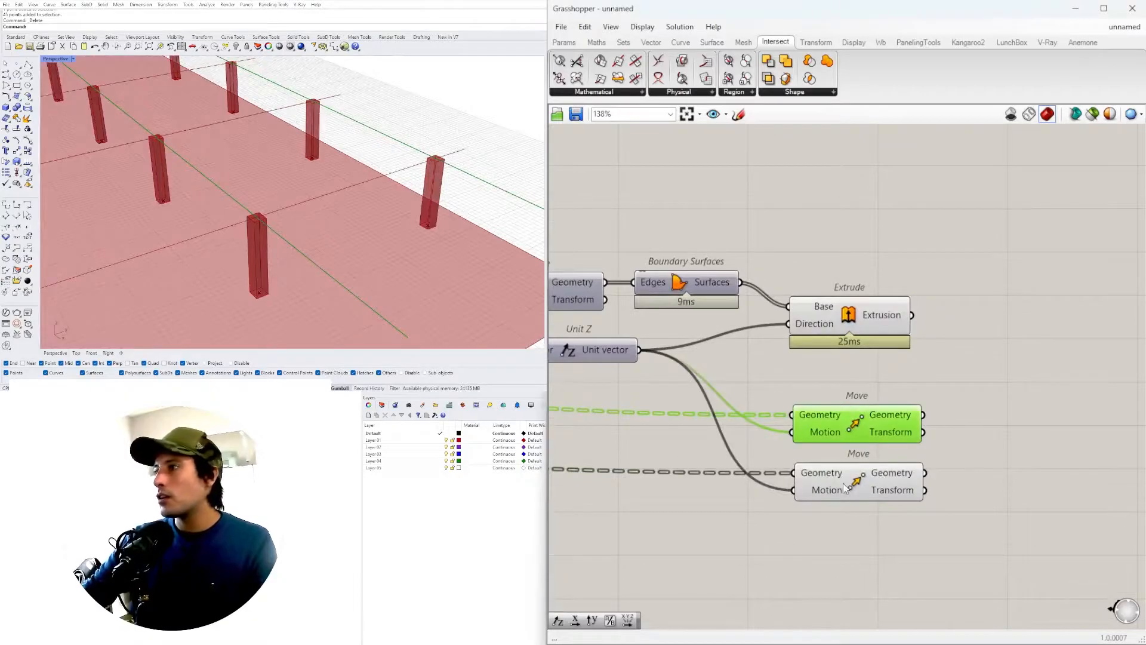
pyautogui.keyDown('shift'); pyautogui.click(854, 488); pyautogui.keyUp('shift')
# Step: Add an Extrude component beyond the Moves and connect the upper Move's Geometry to its Base
pyautogui.doubleClick(1011, 412)
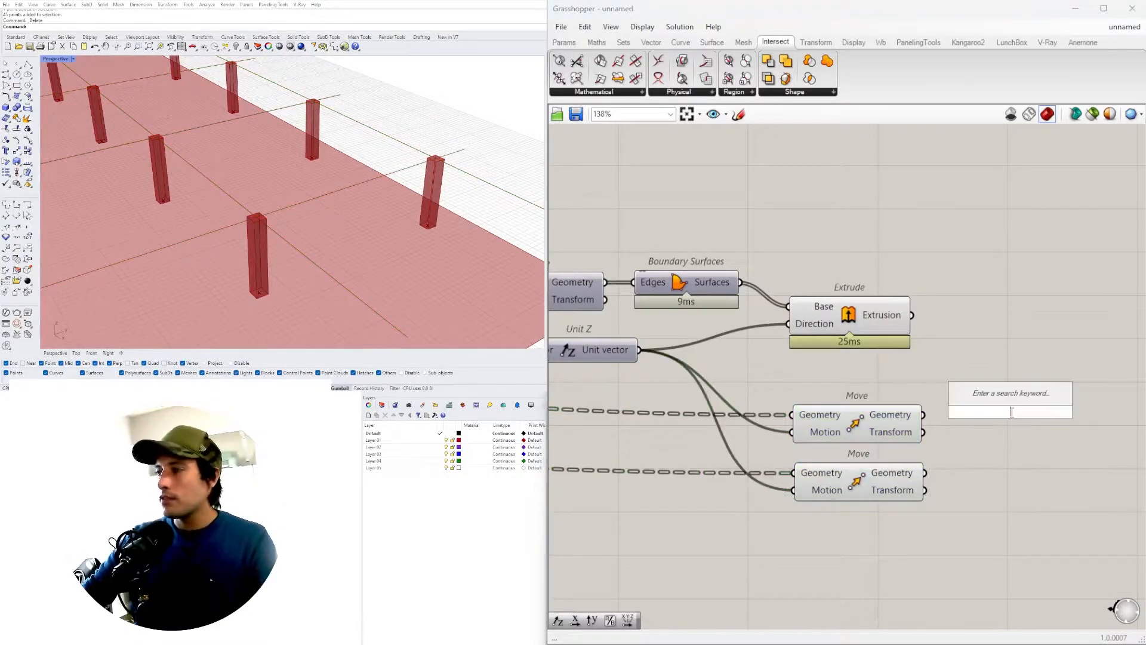
pyautogui.write('EXTR')
pyautogui.click(967, 402)
pyautogui.moveTo(976, 443); pyautogui.dragTo(801, 435, button='right')
pyautogui.moveTo(844, 401); pyautogui.dragTo(1022, 416)
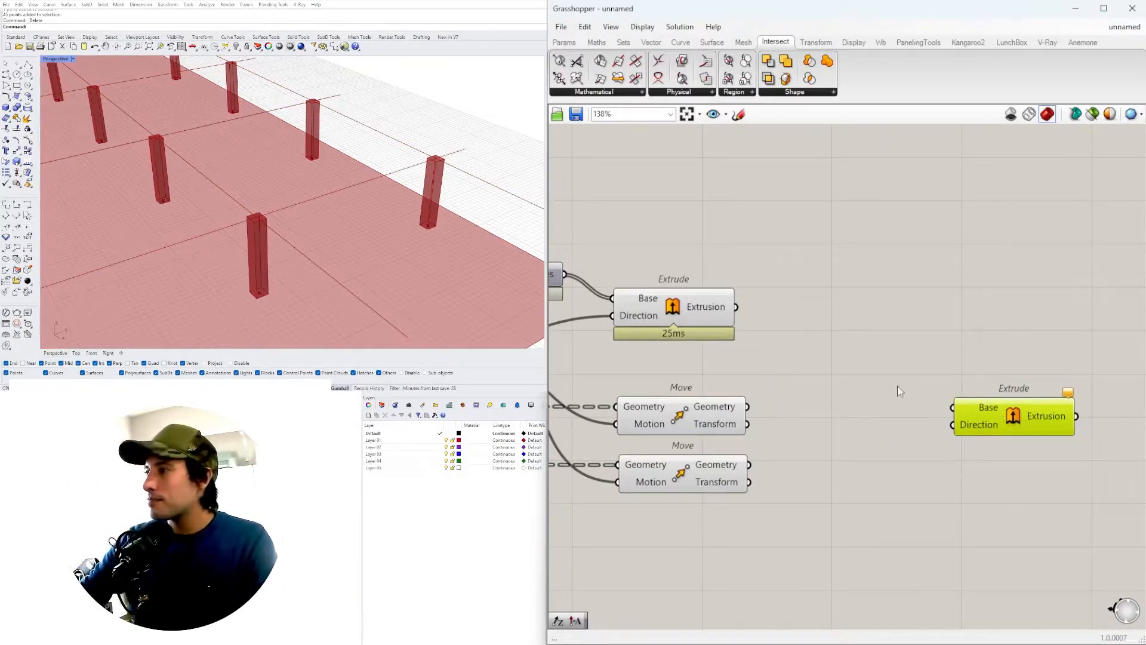
pyautogui.click(724, 409)
pyautogui.moveTo(746, 406); pyautogui.dragTo(1041, 391)
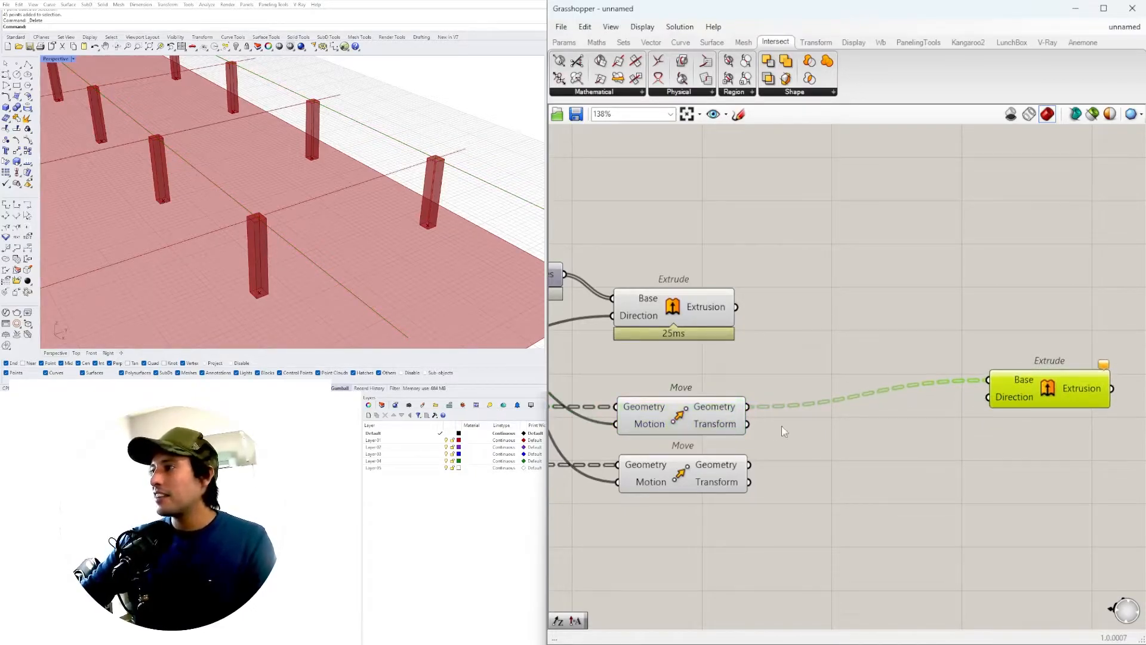
# Step: Duplicate the new Extrude component and connect the lower Move's Geometry to the copy's Base
pyautogui.moveTo(1020, 404); pyautogui.dragTo(940, 349, button='right')
pyautogui.keyDown('alt'); pyautogui.moveTo(940, 348); pyautogui.dragTo(950, 445); pyautogui.keyUp('alt')
pyautogui.click(712, 558)
# Step: Add a Unit Z component below the two Moves and bring both new Extrude components closer to them
pyautogui.doubleClick(715, 556)
pyautogui.write('unit z')
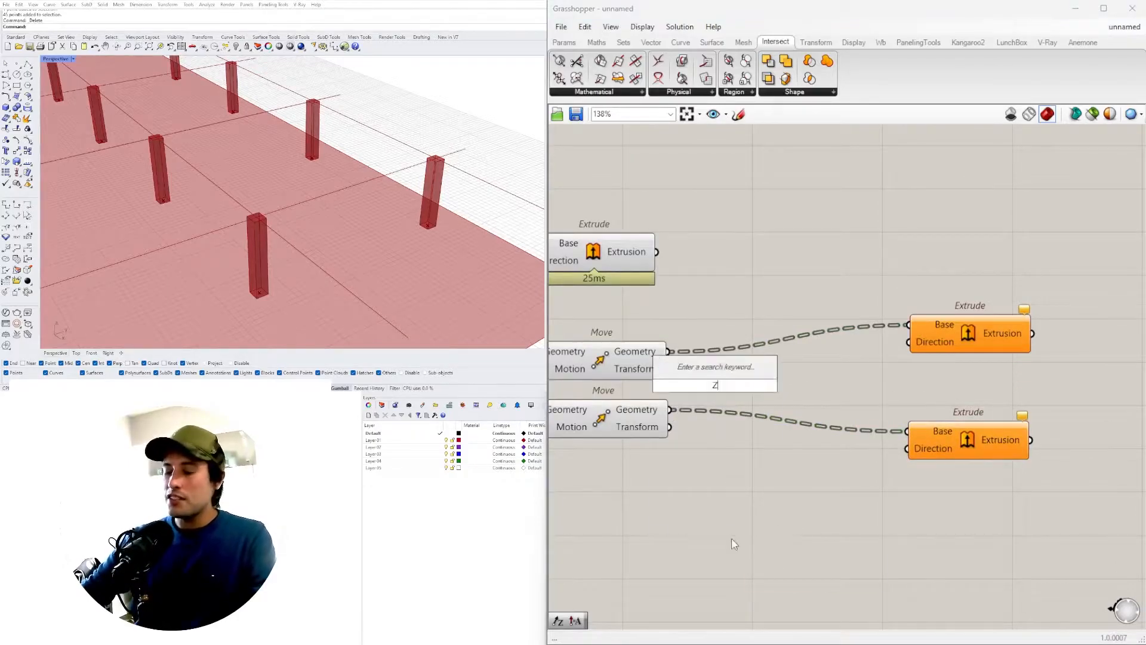
pyautogui.press('Return')
pyautogui.moveTo(723, 555); pyautogui.dragTo(608, 472)
pyautogui.moveTo(880, 453); pyautogui.dragTo(989, 434, button='right')
pyautogui.moveTo(1056, 419); pyautogui.dragTo(959, 444)
pyautogui.moveTo(1059, 301); pyautogui.dragTo(965, 364)
# Step: Create a number slider of 3.50 and connect it to the new Unit Z component's Factor
pyautogui.moveTo(744, 472); pyautogui.dragTo(841, 464, button='right')
pyautogui.click(604, 467)
pyautogui.doubleClick(606, 470)
pyautogui.write('3.50')
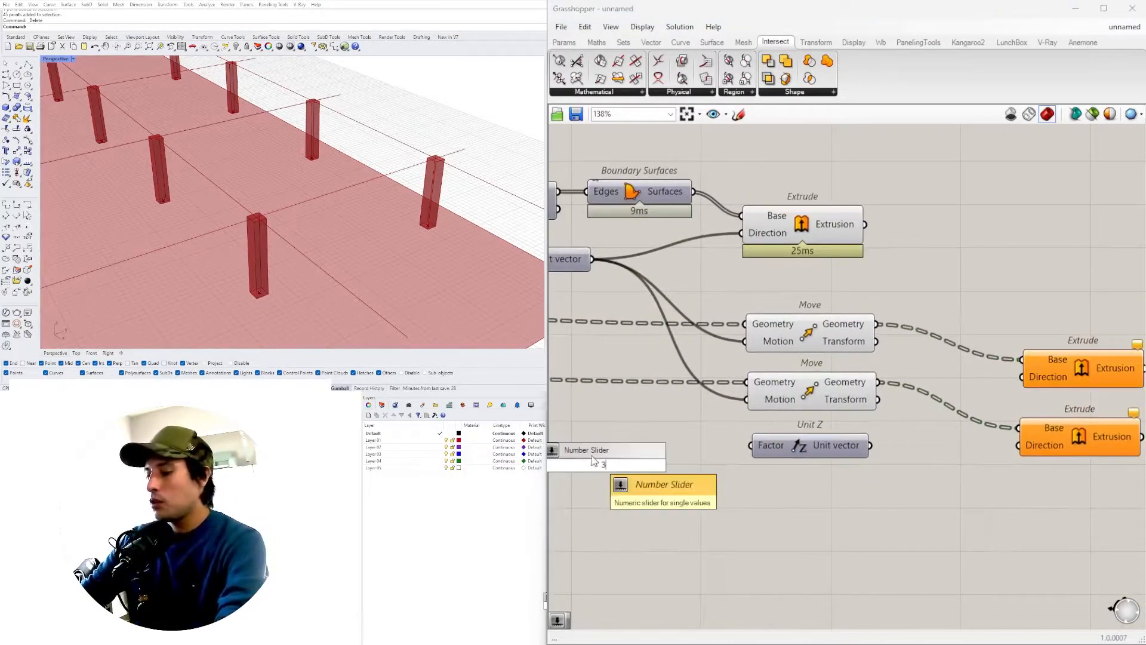
pyautogui.press('Return')
pyautogui.scroll(4, 657, 464)
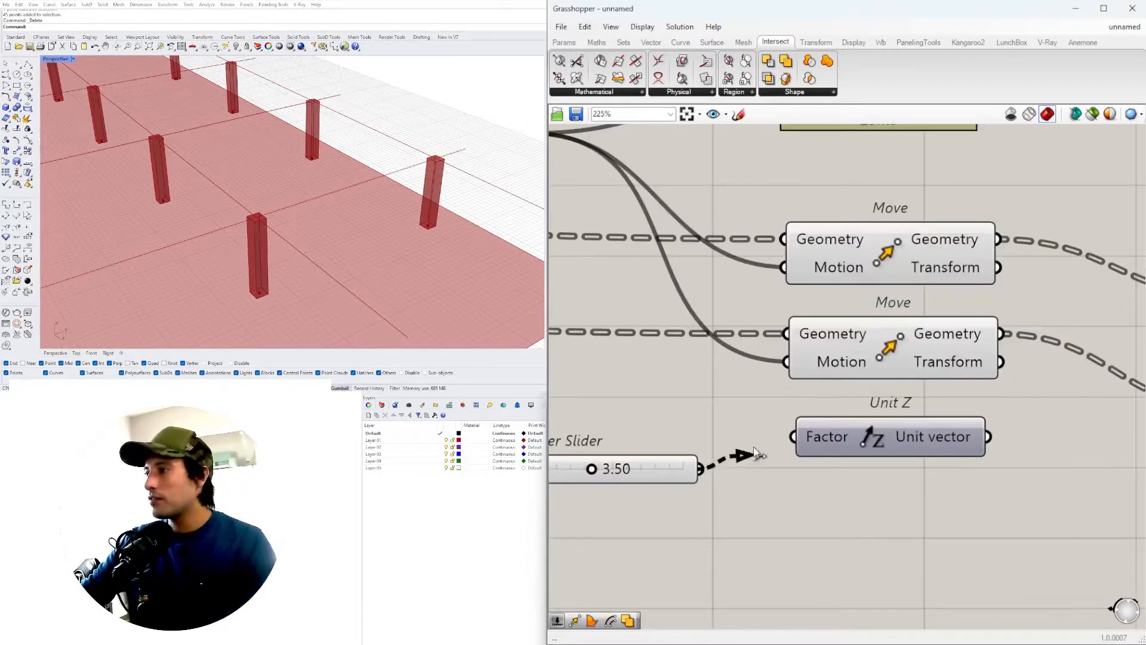
pyautogui.scroll(-4, 724, 441)
# Step: Connect the new Unit Z vector to the Direction inputs of both beam Extrude components
pyautogui.moveTo(824, 455); pyautogui.dragTo(973, 455)
pyautogui.moveTo(828, 455); pyautogui.dragTo(977, 388)
pyautogui.click(1015, 382)
pyautogui.click(1018, 493)
# Step: Reduce the slider controlling the beam extrusion depth to 2.15
pyautogui.scroll(5, 754, 421)
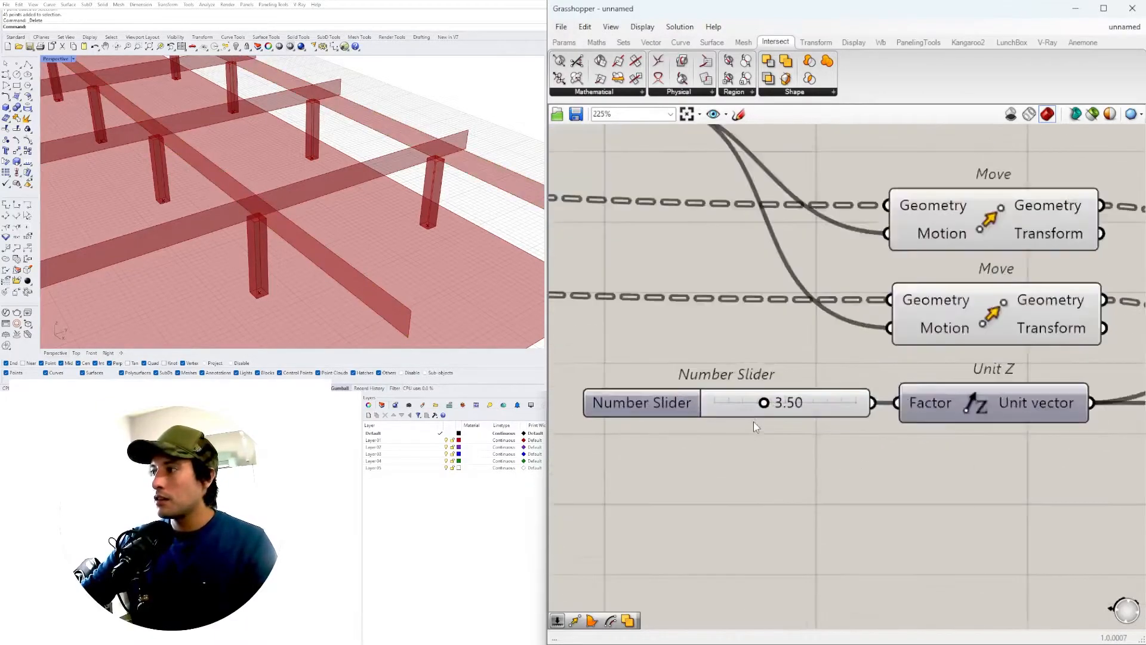
pyautogui.moveTo(776, 401); pyautogui.dragTo(814, 416)
pyautogui.doubleClick(815, 416)
pyautogui.write('3')
pyautogui.press('Return')
pyautogui.scroll(-3, 335, 194)
pyautogui.moveTo(335, 194); pyautogui.dragTo(301, 176, button='right')
pyautogui.scroll(3, 702, 388)
pyautogui.moveTo(736, 394); pyautogui.dragTo(698, 393)
# Step: Hide the preview of the two Move components that raise the grid lines
pyautogui.scroll(-6, 957, 385)
pyautogui.scroll(-4, 957, 385)
pyautogui.moveTo(982, 480); pyautogui.dragTo(888, 338)
pyautogui.scroll(2, 728, 393)
pyautogui.moveTo(757, 446); pyautogui.dragTo(659, 286)
pyautogui.middleClick(658, 286)
pyautogui.click(698, 245)
pyautogui.click(685, 259)
# Step: Examine the extruded beams where they cross at the column tops and overhang the slab edge
pyautogui.moveTo(358, 137); pyautogui.dragTo(333, 159, button='right')
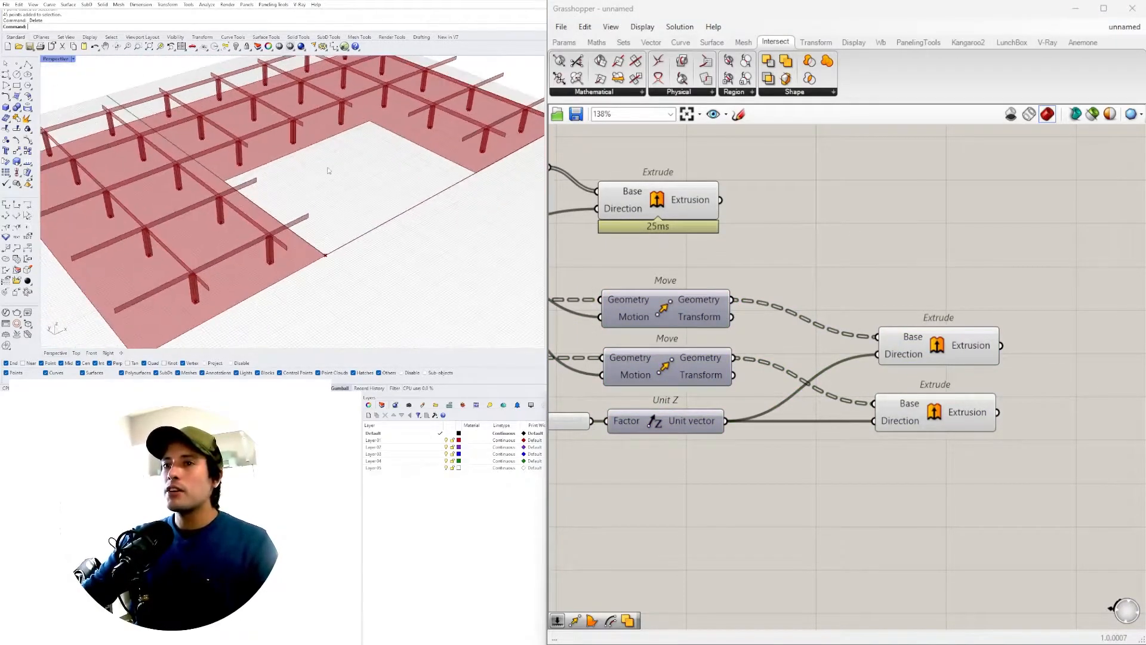
pyautogui.scroll(6, 302, 237)
pyautogui.scroll(-5, 302, 237)
pyautogui.scroll(3, 214, 253)
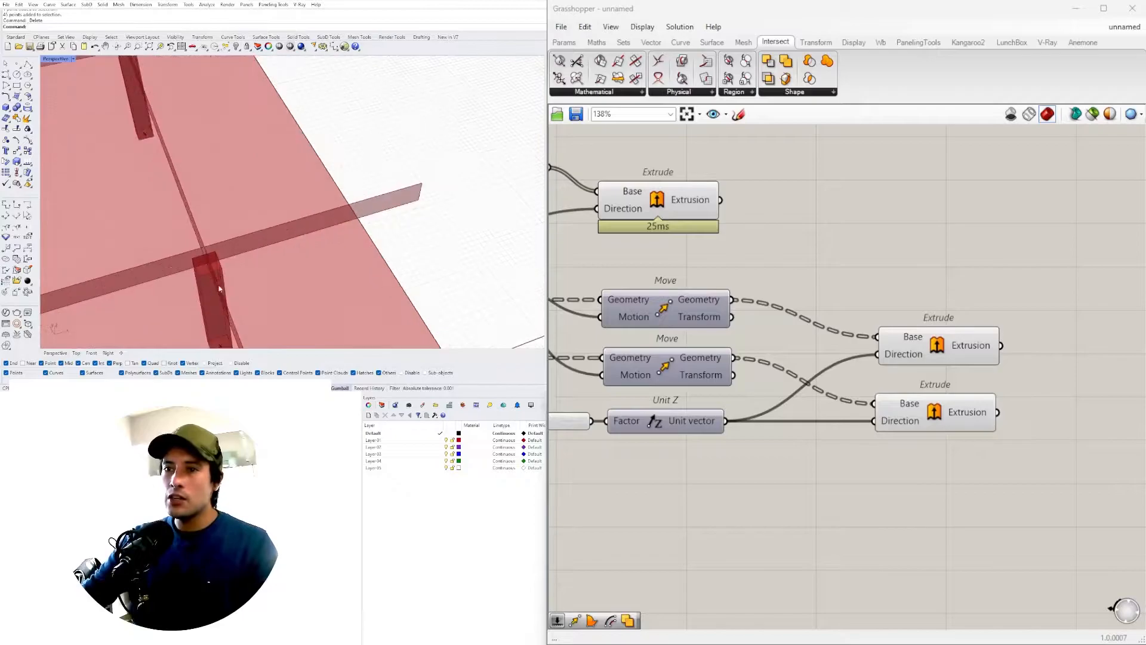
pyautogui.scroll(4, 173, 187)
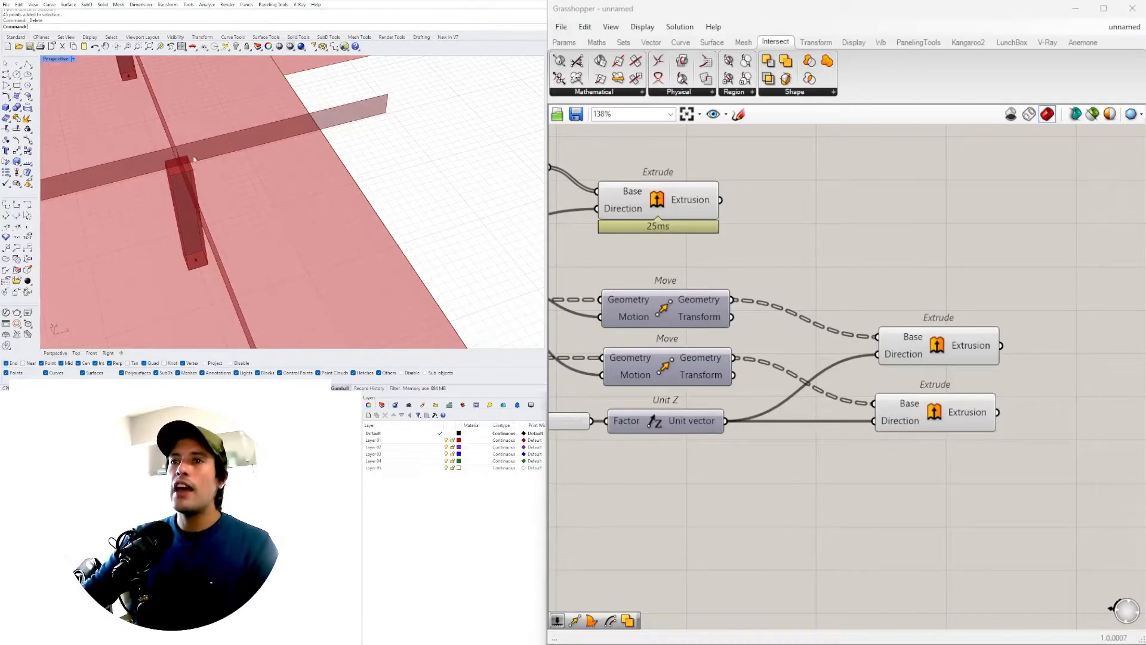
pyautogui.scroll(-7, 194, 160)
pyautogui.moveTo(226, 161); pyautogui.dragTo(340, 167, button='right')
pyautogui.scroll(6, 241, 206)
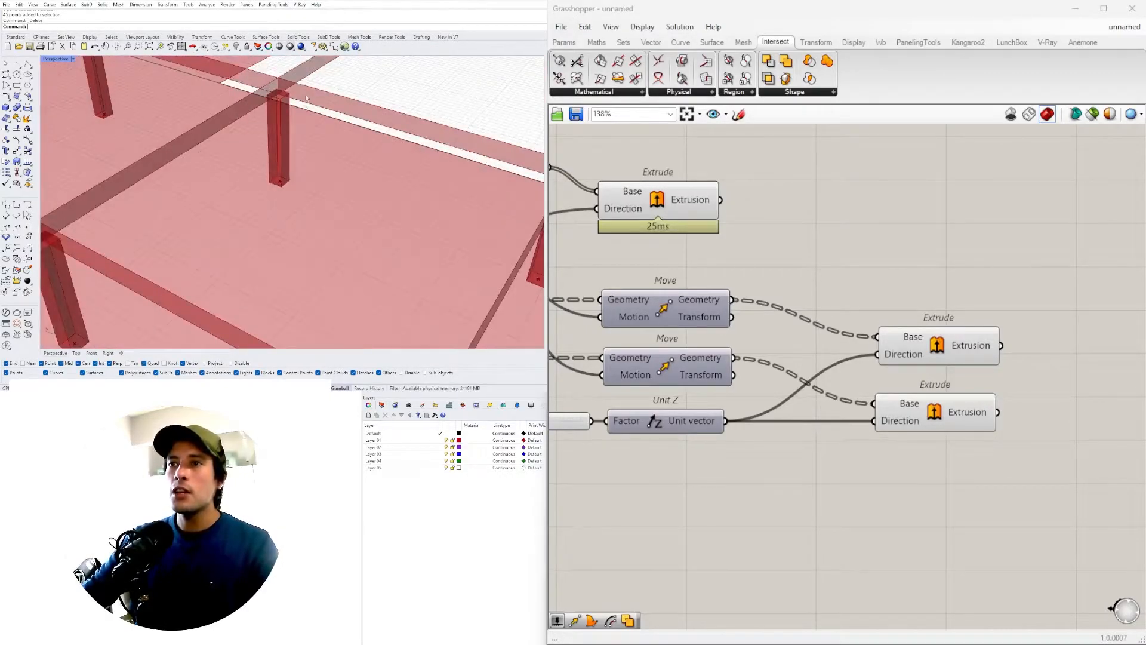
pyautogui.moveTo(305, 107); pyautogui.dragTo(286, 145, button='right')
pyautogui.scroll(4, 272, 169)
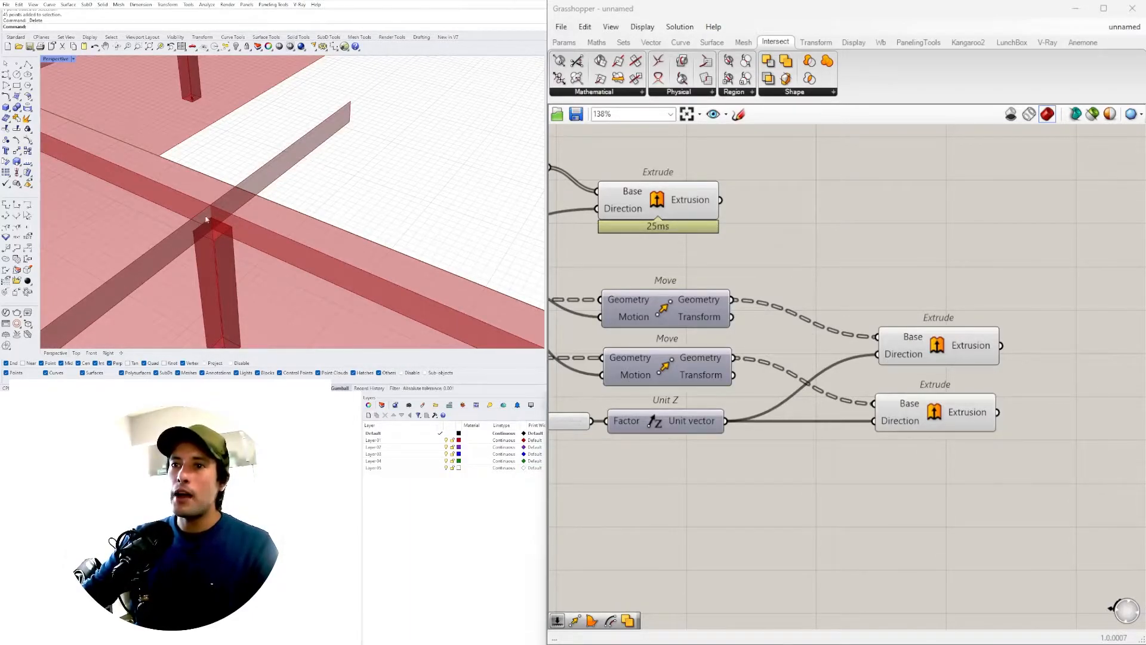
# Step: Move the upper beam Extrude component farther above the lower one on the canvas
pyautogui.click(936, 362)
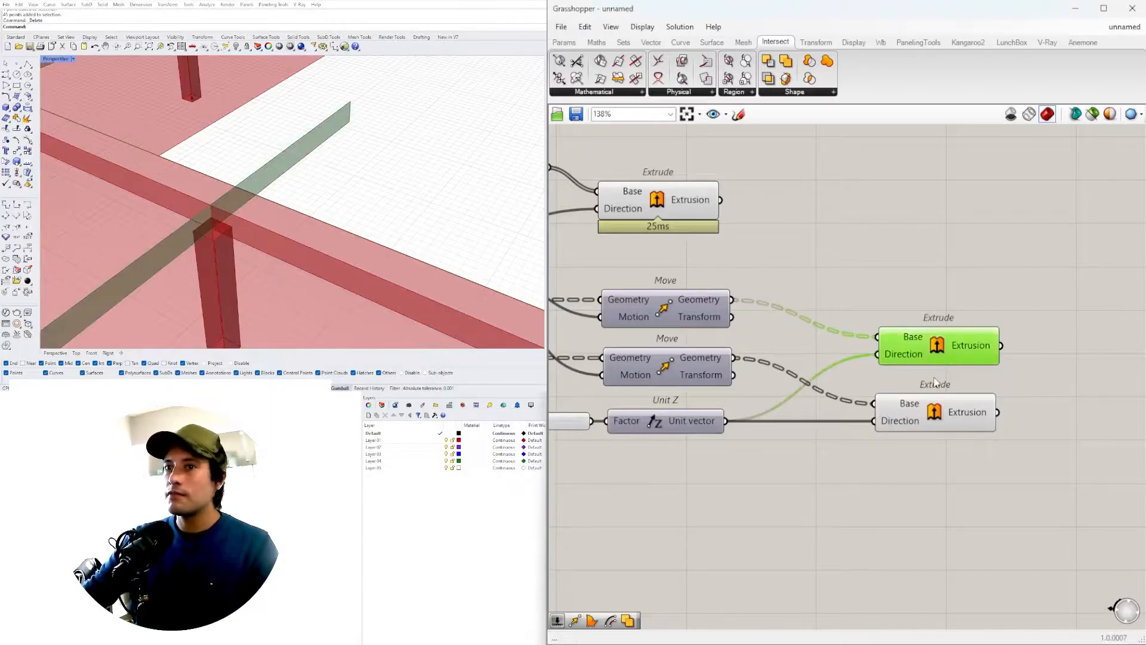
pyautogui.keyDown('shift'); pyautogui.click(934, 418); pyautogui.keyUp('shift')
pyautogui.scroll(-1, 953, 352)
pyautogui.click(970, 305)
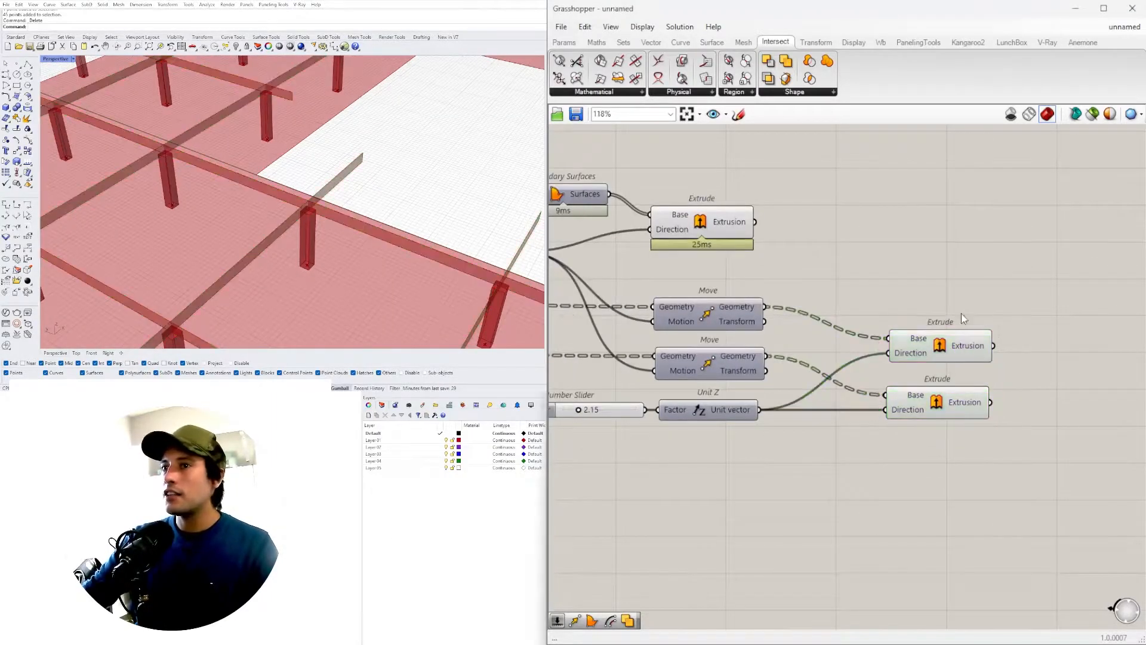
pyautogui.moveTo(962, 348); pyautogui.dragTo(962, 327)
# Step: Set the COLUMN SIZE Y slider to 4 and check how the beams meet the resized columns
pyautogui.click(943, 406)
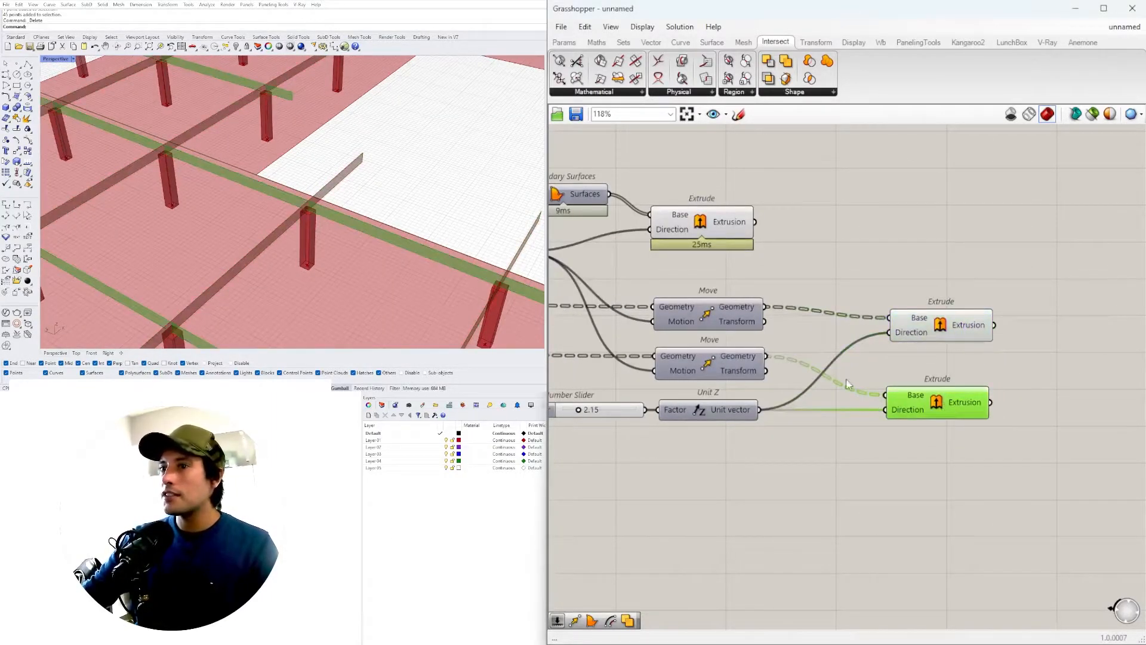
pyautogui.scroll(-2, 716, 418)
pyautogui.moveTo(731, 431); pyautogui.dragTo(974, 416, button='right')
pyautogui.moveTo(652, 335); pyautogui.dragTo(1118, 395, button='right')
pyautogui.scroll(5, 740, 287)
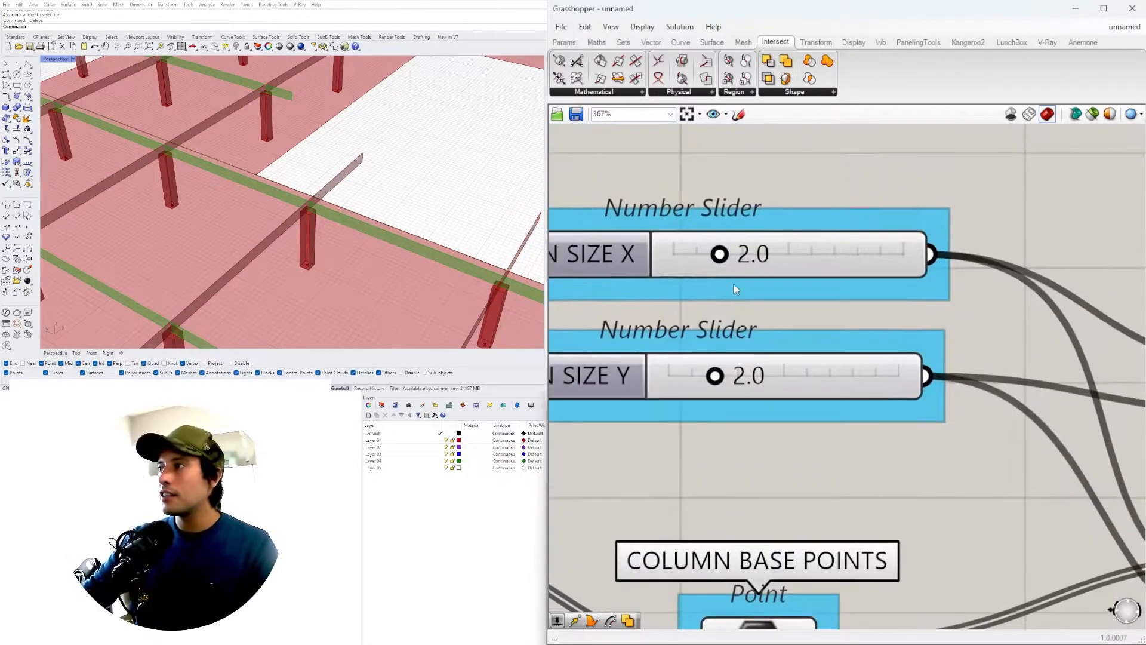
pyautogui.doubleClick(718, 375)
pyautogui.write('4')
pyautogui.press('Return')
pyautogui.moveTo(308, 205); pyautogui.dragTo(397, 160, button='right')
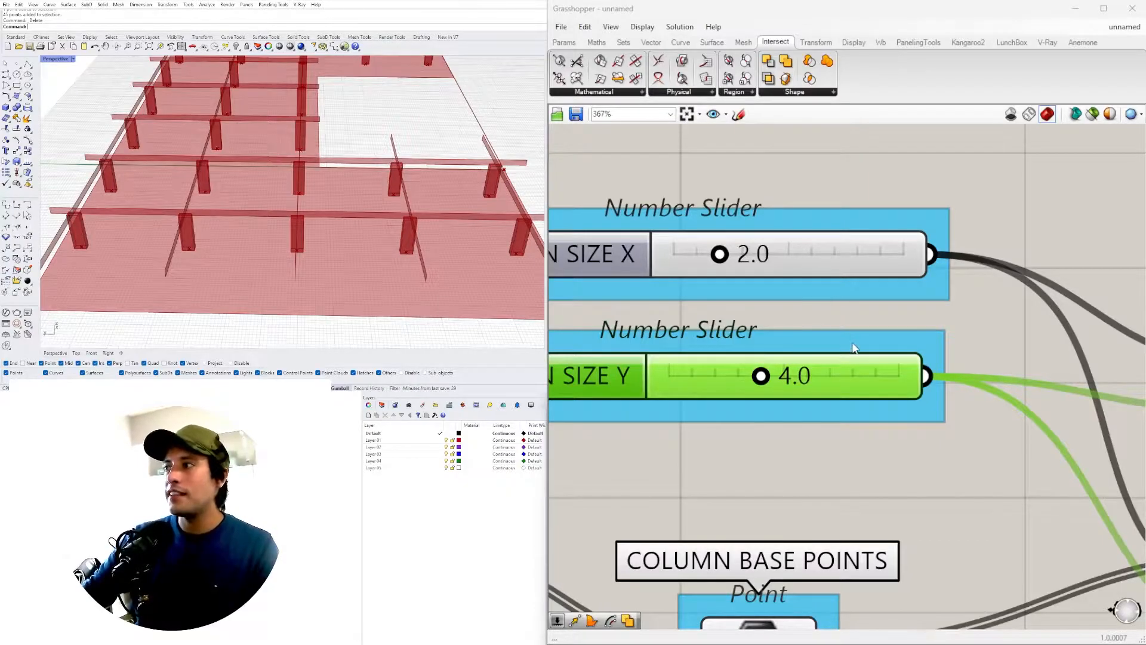
pyautogui.moveTo(865, 379); pyautogui.dragTo(720, 398, button='right')
pyautogui.moveTo(376, 197)
pyautogui.mouseDown(button='right')
pyautogui.moveTo(391, 184)
pyautogui.moveTo(398, 198)
pyautogui.mouseUp(button='right')
pyautogui.scroll(-3, 813, 436)
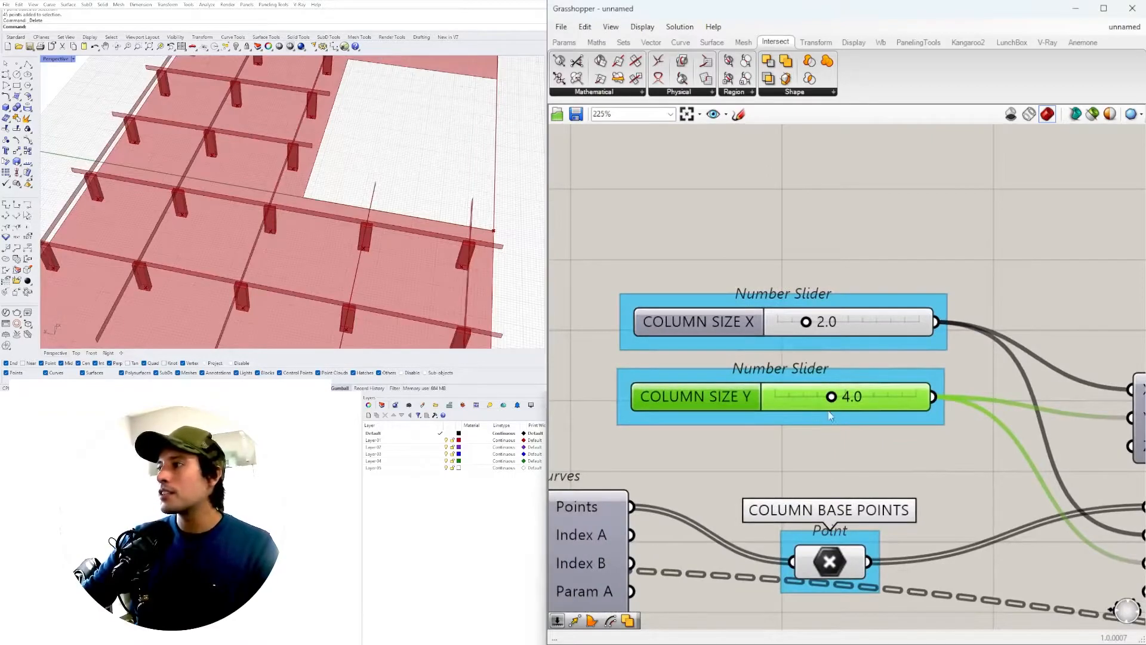
pyautogui.scroll(2, 892, 413)
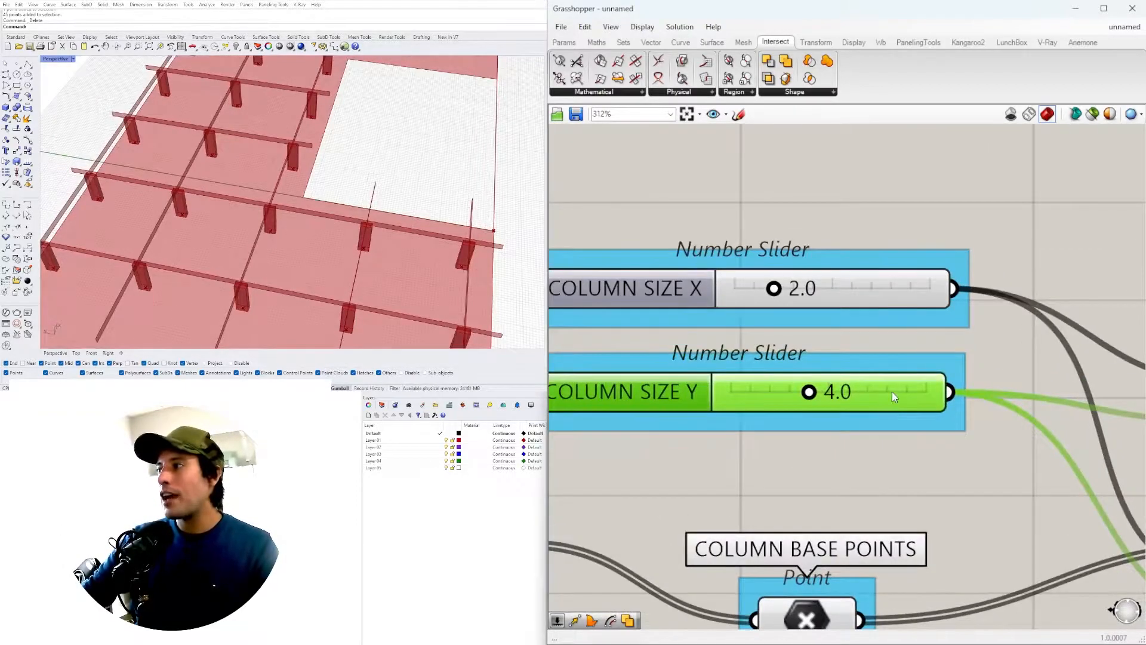
pyautogui.scroll(4, 456, 261)
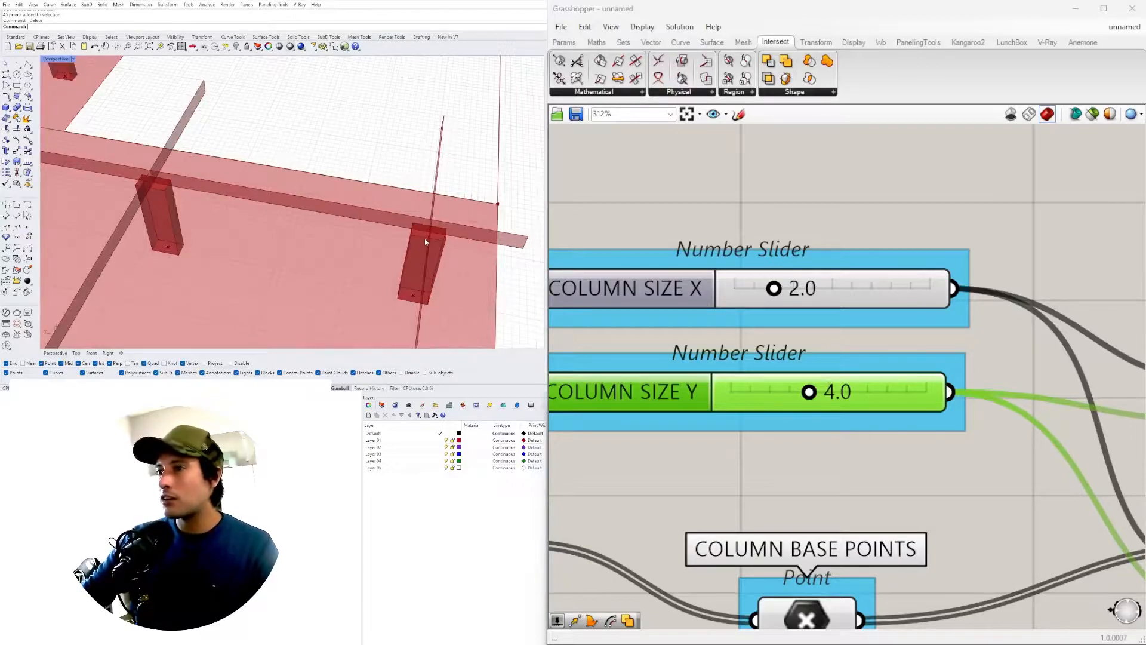
# Step: Nudge the upper beam Extrude component slightly upward on the canvas
pyautogui.scroll(-12, 825, 392)
pyautogui.scroll(4, 825, 392)
pyautogui.click(870, 415)
pyautogui.keyDown('shift'); pyautogui.click(867, 475); pyautogui.keyUp('shift')
pyautogui.click(904, 331)
pyautogui.click(857, 414)
pyautogui.moveTo(959, 408); pyautogui.dragTo(874, 313, button='right')
pyautogui.click(786, 382)
pyautogui.click(812, 321)
pyautogui.moveTo(786, 323); pyautogui.dragTo(787, 306)
# Step: Add a Move component after the upper beam Extrude and feed the extrusion into its Geometry input
pyautogui.doubleClick(863, 310)
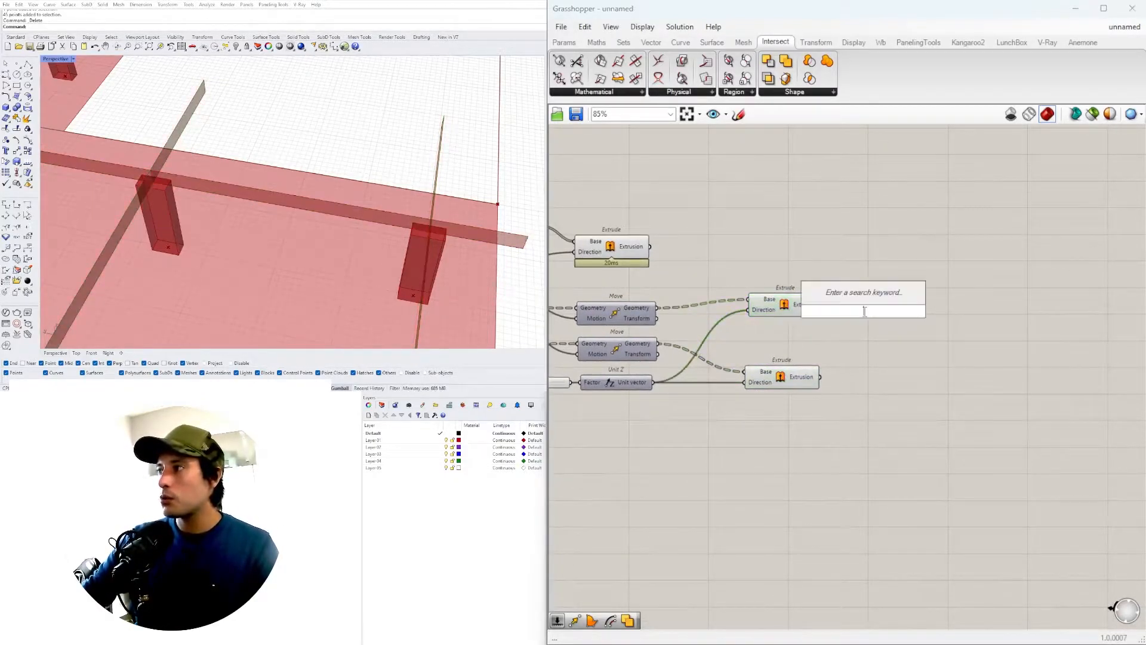
pyautogui.write('MOVE')
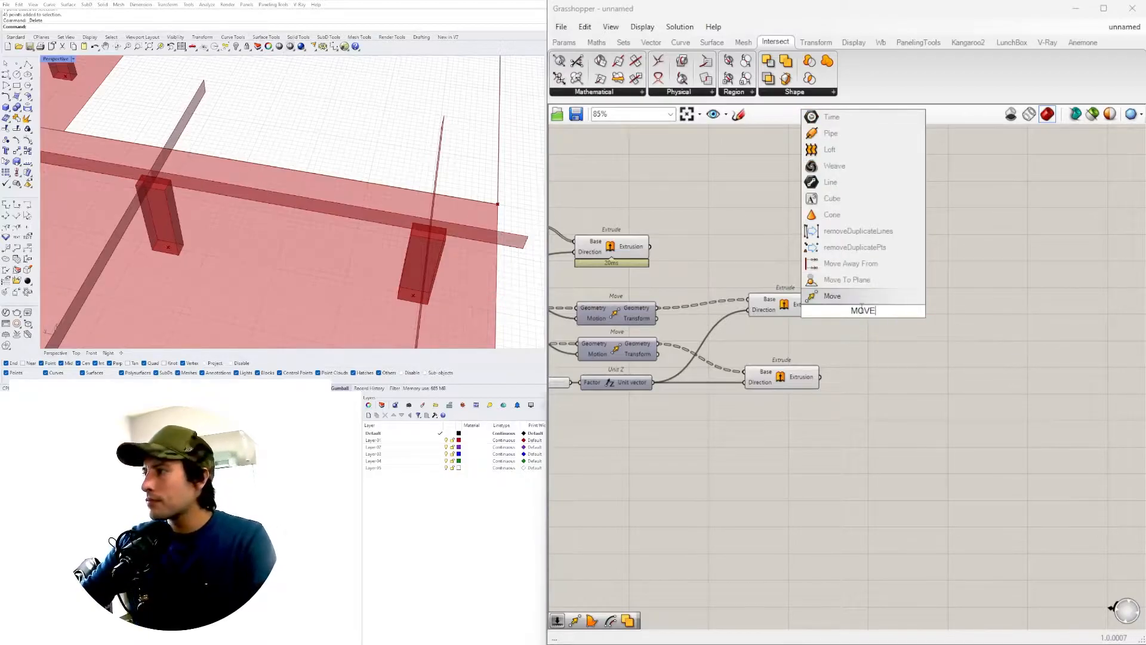
pyautogui.press('Return')
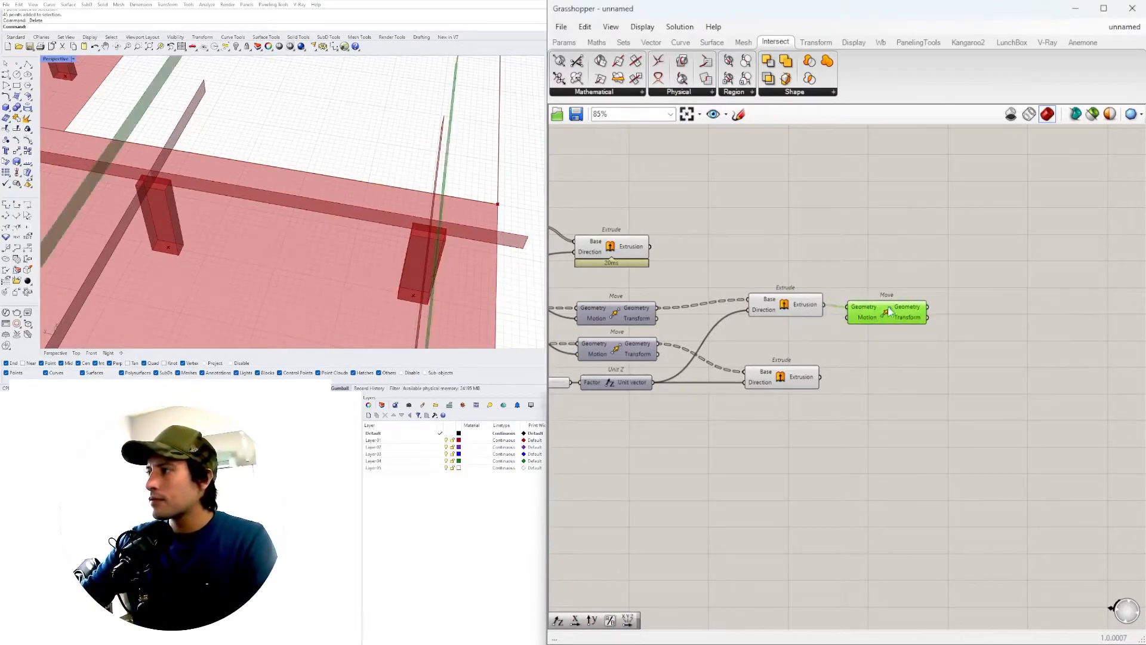
pyautogui.moveTo(888, 312); pyautogui.dragTo(907, 310)
pyautogui.click(794, 304)
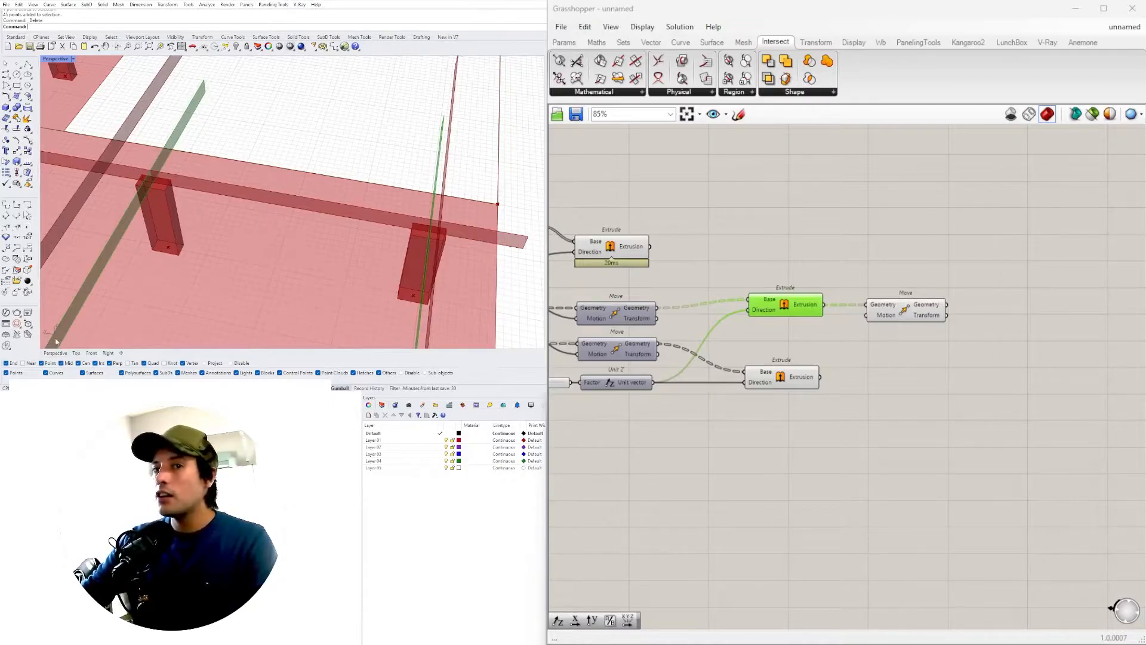
pyautogui.moveTo(927, 313); pyautogui.dragTo(940, 273)
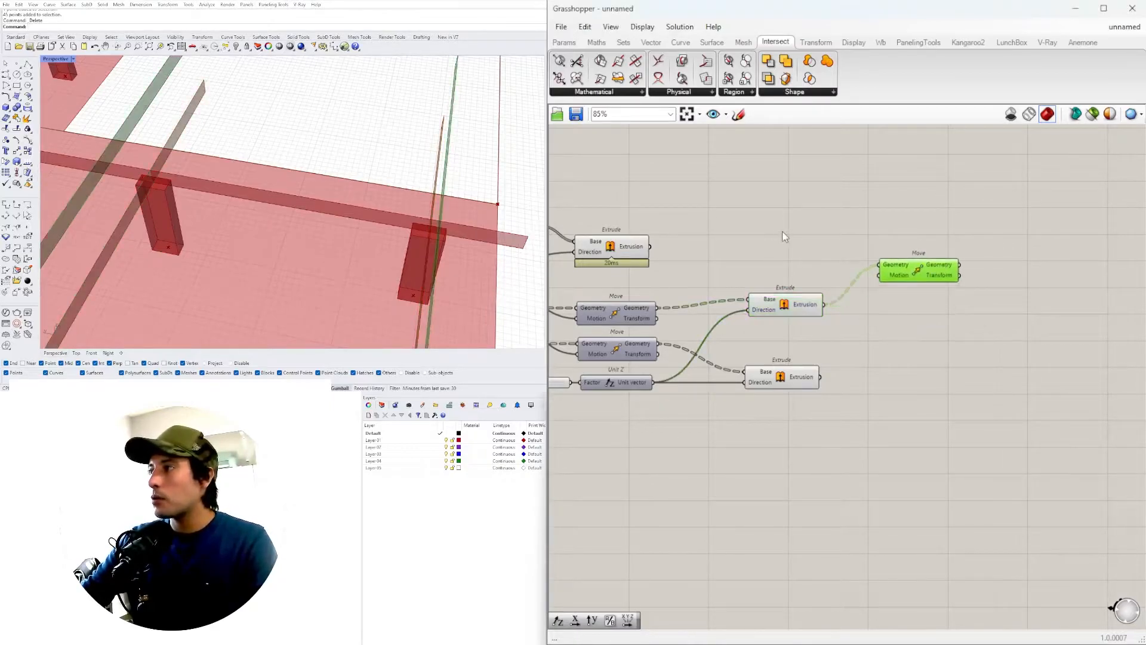
# Step: Place a Negative component above the upper beam Extrude component
pyautogui.doubleClick(778, 231)
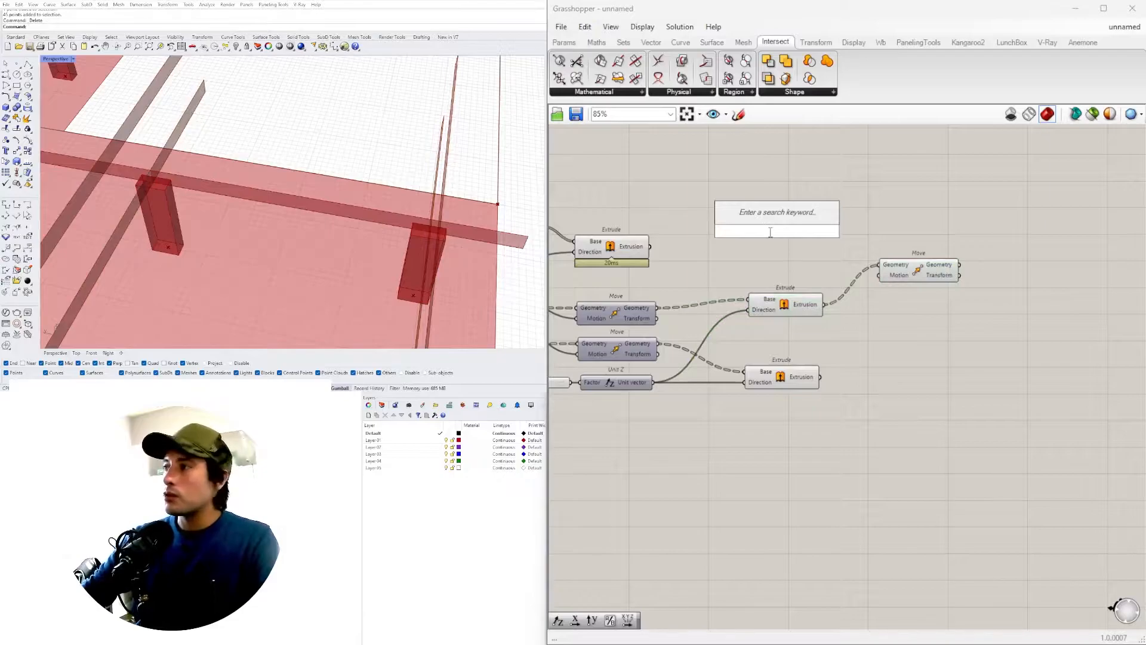
pyautogui.write('neg')
pyautogui.click(787, 219)
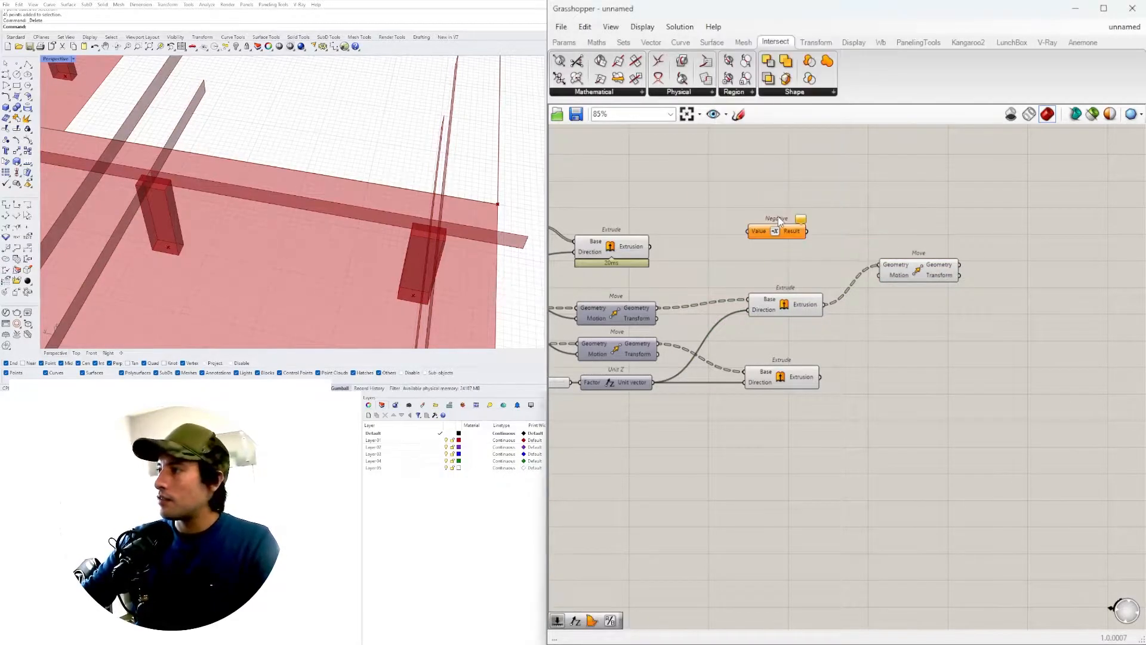
pyautogui.scroll(3, 787, 219)
pyautogui.moveTo(799, 247); pyautogui.dragTo(829, 263)
pyautogui.scroll(-3, 853, 327)
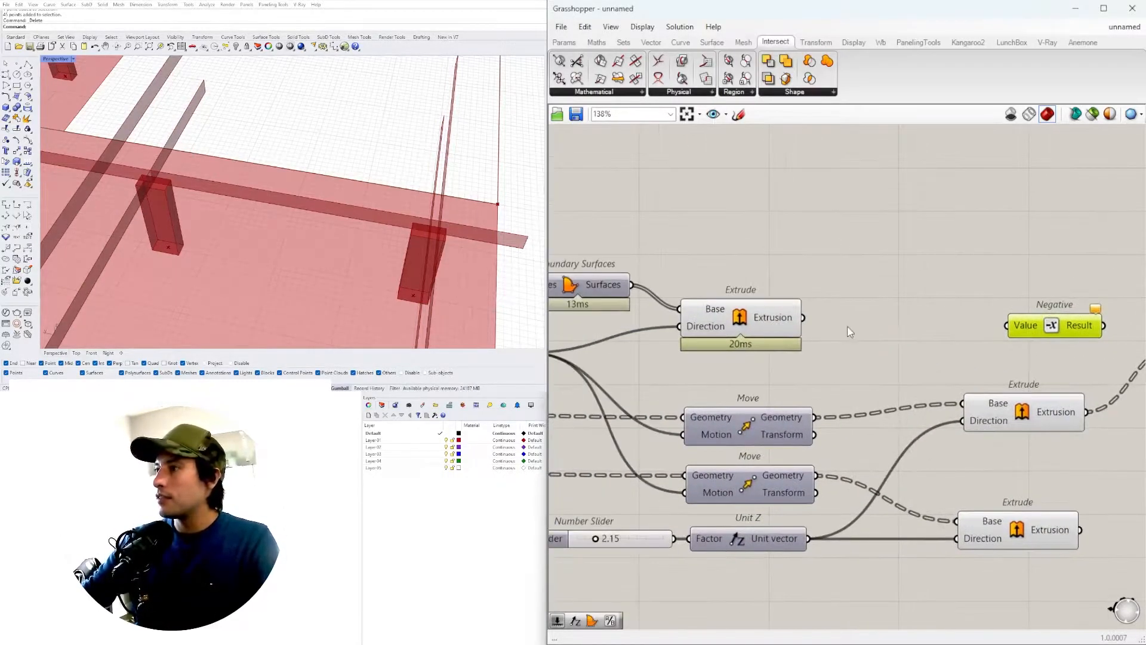
# Step: Add a Division component above Vector XYZ and connect the COLUMN SIZE Y slider to its A input
pyautogui.doubleClick(891, 316)
pyautogui.moveTo(792, 279); pyautogui.dragTo(969, 231, button='right')
pyautogui.scroll(-1, 969, 231)
pyautogui.moveTo(675, 245); pyautogui.dragTo(958, 258, button='right')
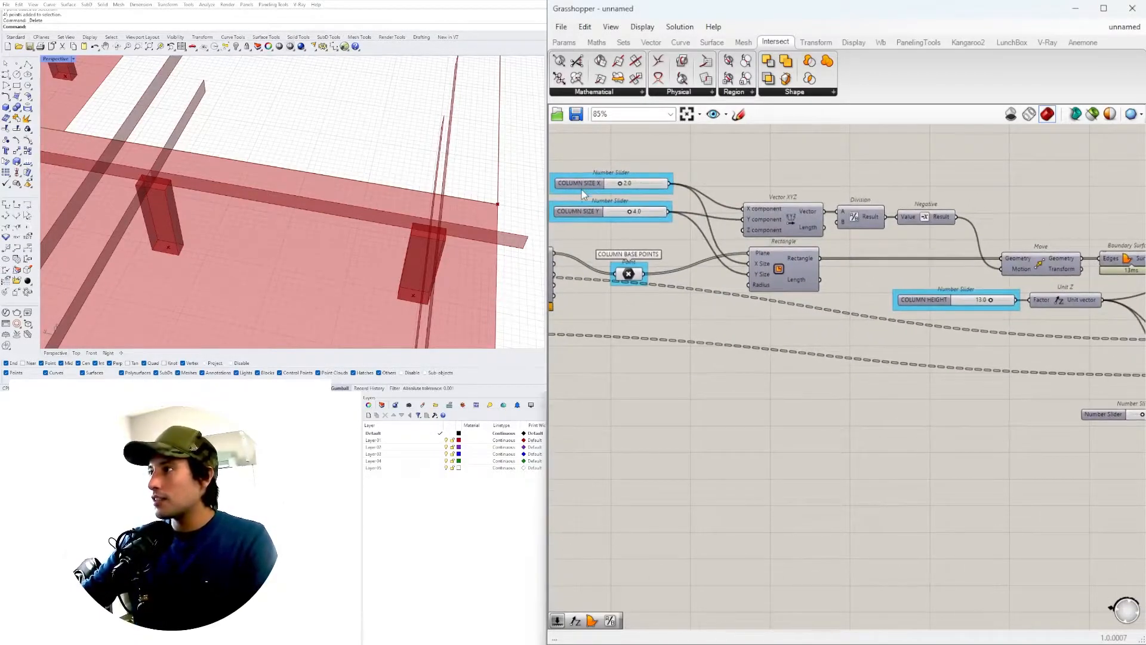
pyautogui.click(584, 214)
pyautogui.scroll(3, 656, 213)
pyautogui.moveTo(698, 213); pyautogui.dragTo(764, 295, button='right')
pyautogui.doubleClick(830, 238)
pyautogui.write('/')
pyautogui.press('Return')
pyautogui.scroll(2, 764, 293)
pyautogui.moveTo(797, 292); pyautogui.dragTo(921, 176)
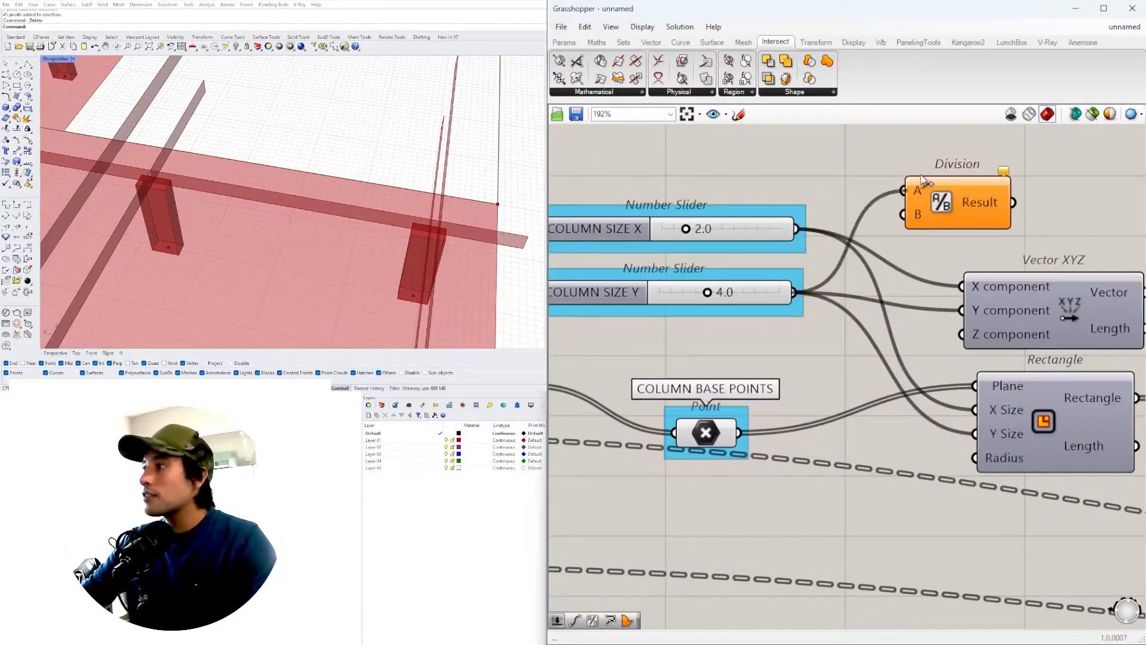
pyautogui.moveTo(1031, 242); pyautogui.dragTo(838, 296, button='right')
pyautogui.moveTo(766, 232); pyautogui.dragTo(1019, 195)
pyautogui.scroll(-3, 1038, 227)
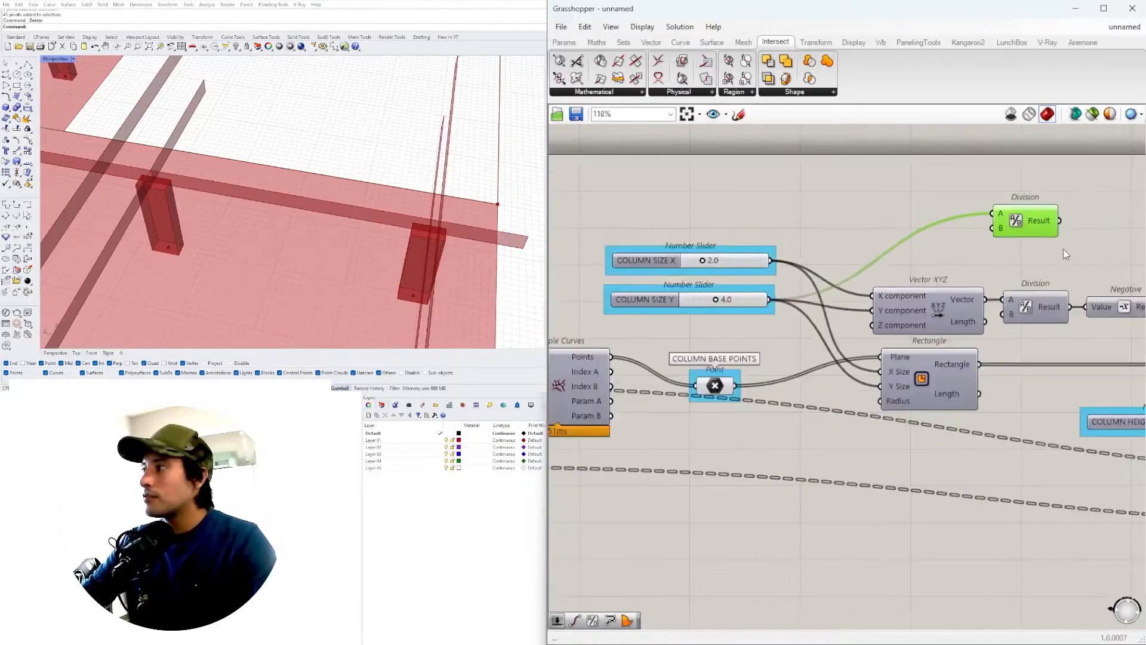
# Step: Try to relocate the new Division component next to the unconnected Negative component by the beam extrusions
pyautogui.moveTo(1079, 248); pyautogui.dragTo(760, 312, button='right')
pyautogui.scroll(2, 716, 302)
pyautogui.click(817, 293)
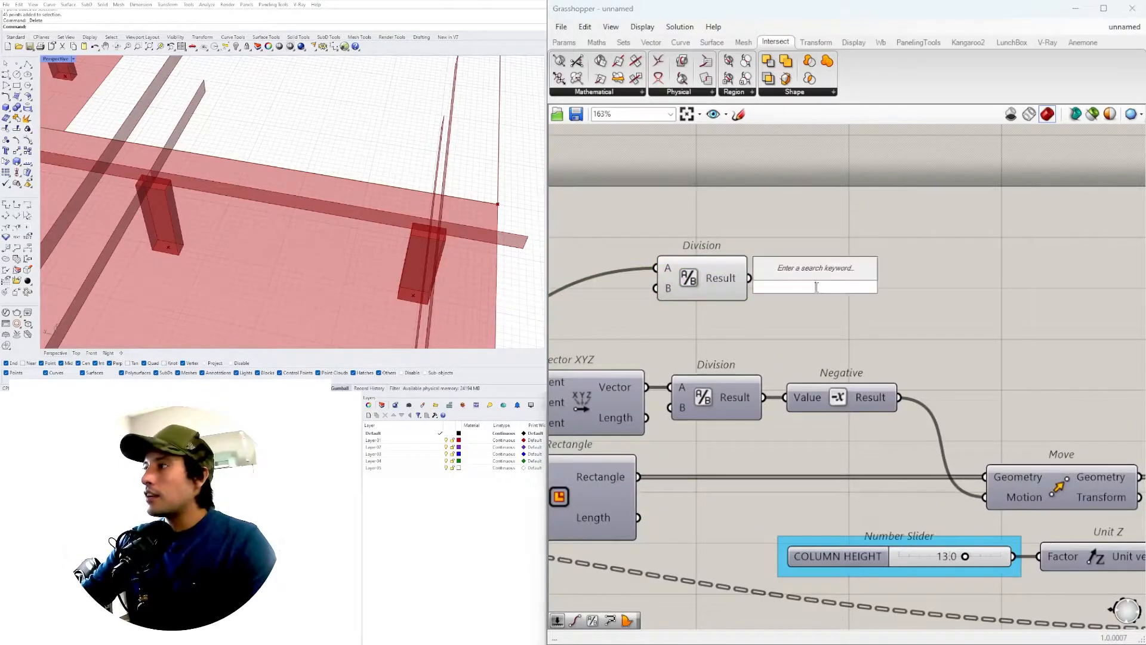
pyautogui.scroll(-4, 727, 284)
pyautogui.moveTo(725, 283); pyautogui.dragTo(961, 307)
pyautogui.scroll(1, 945, 345)
pyautogui.moveTo(1000, 352); pyautogui.dragTo(685, 361, button='right')
pyautogui.scroll(-2, 724, 356)
pyautogui.moveTo(657, 319); pyautogui.dragTo(779, 350)
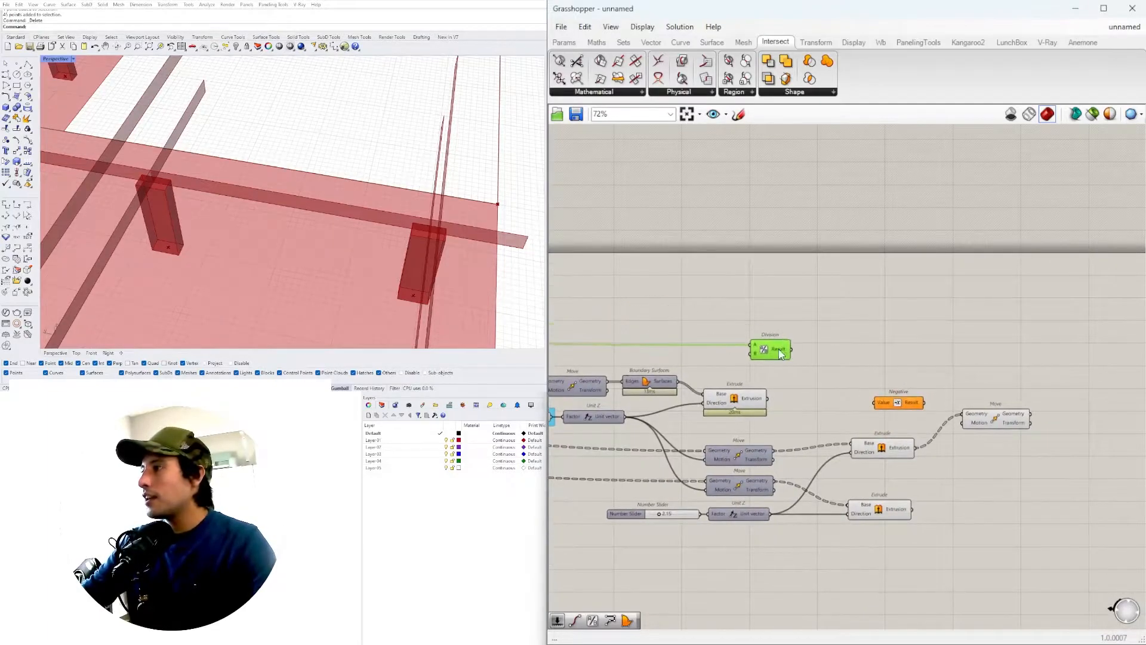
pyautogui.scroll(3, 887, 393)
# Step: Try to feed the Division result into the Negative component and add a unit vector between them
pyautogui.moveTo(877, 410); pyautogui.dragTo(858, 324)
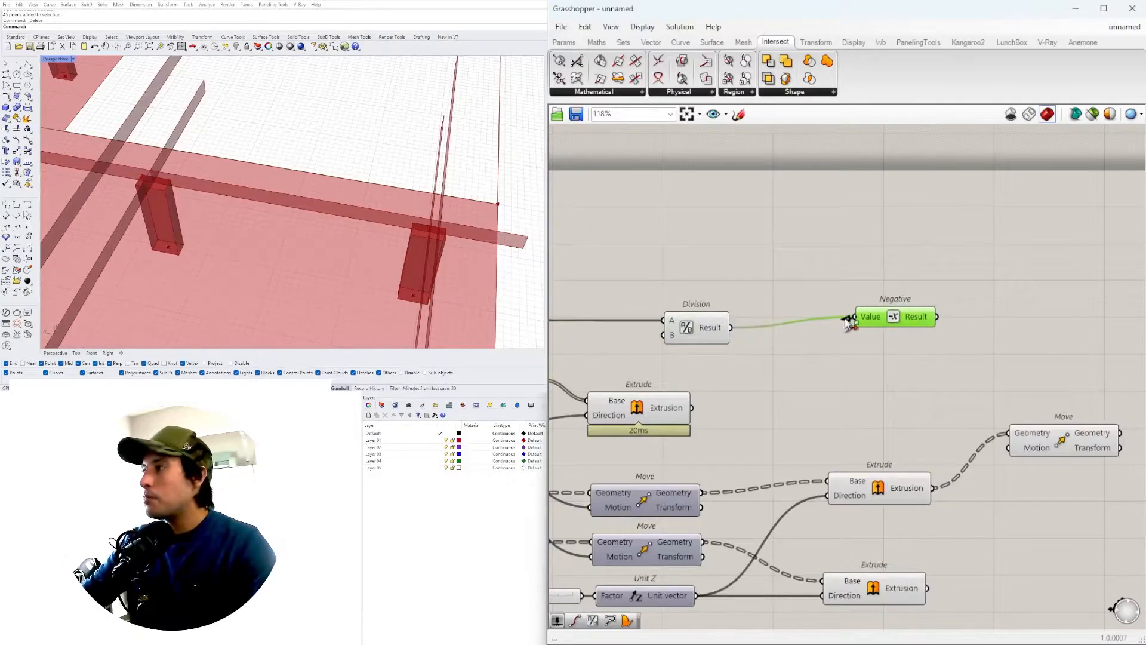
pyautogui.doubleClick(813, 336)
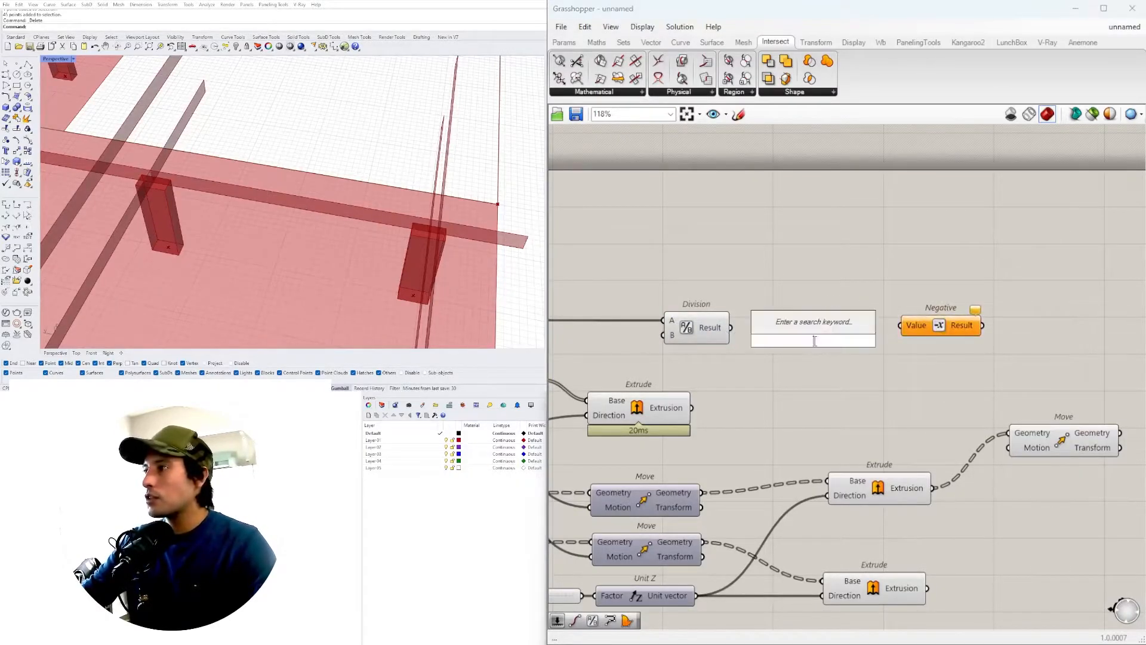
pyautogui.write('y')
pyautogui.click(790, 352)
# Step: Move the Division component back beside the column size sliders, above Vector XYZ
pyautogui.scroll(-5, 789, 351)
pyautogui.moveTo(561, 352); pyautogui.dragTo(761, 345, button='right')
pyautogui.scroll(2, 723, 345)
pyautogui.scroll(3, 722, 345)
pyautogui.moveTo(668, 337); pyautogui.dragTo(666, 390, button='right')
pyautogui.scroll(-3, 843, 351)
pyautogui.moveTo(1006, 377); pyautogui.dragTo(727, 315)
pyautogui.moveTo(729, 318); pyautogui.dragTo(895, 322, button='right')
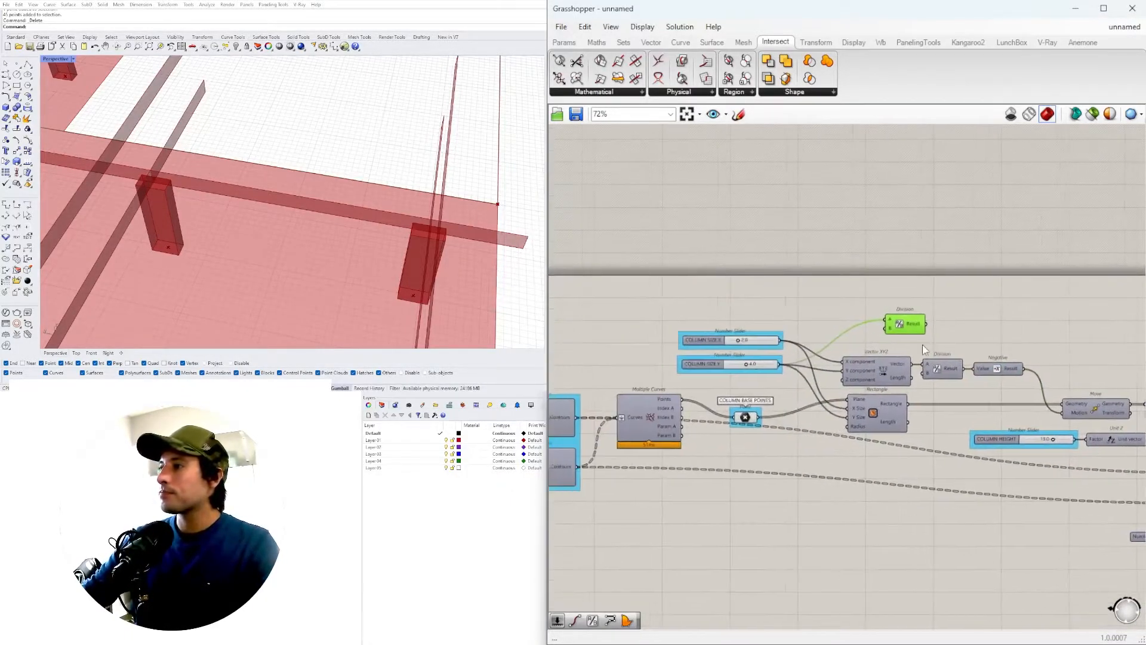
# Step: Add a Unit Y component after the new Division and use the Division result as its factor
pyautogui.scroll(3, 759, 341)
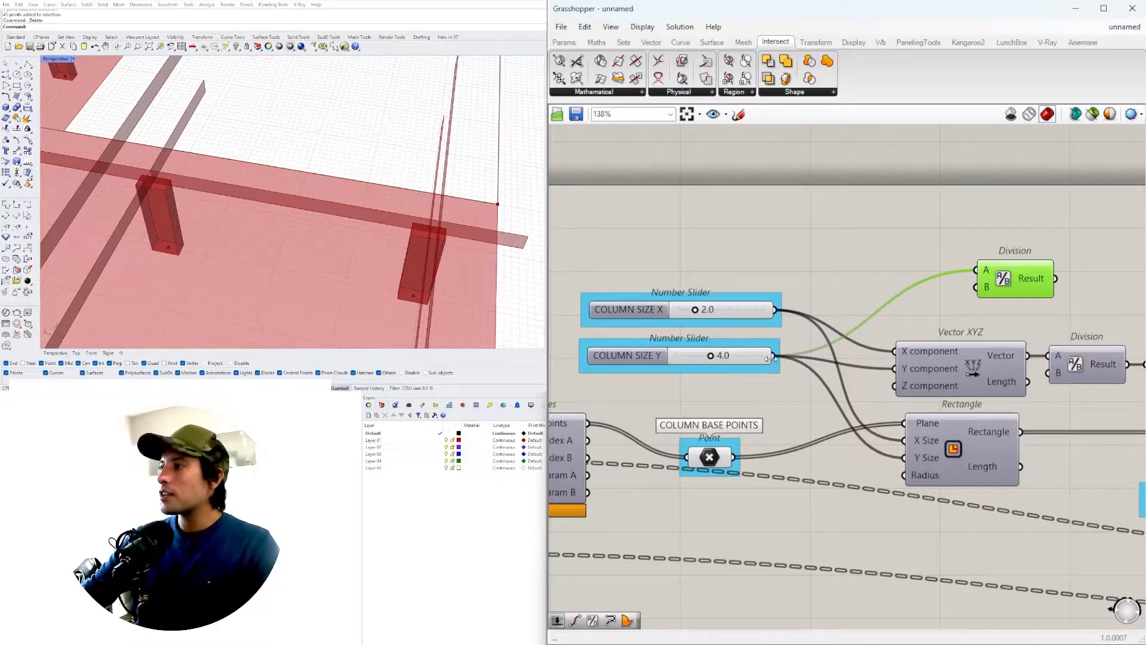
pyautogui.click(885, 305)
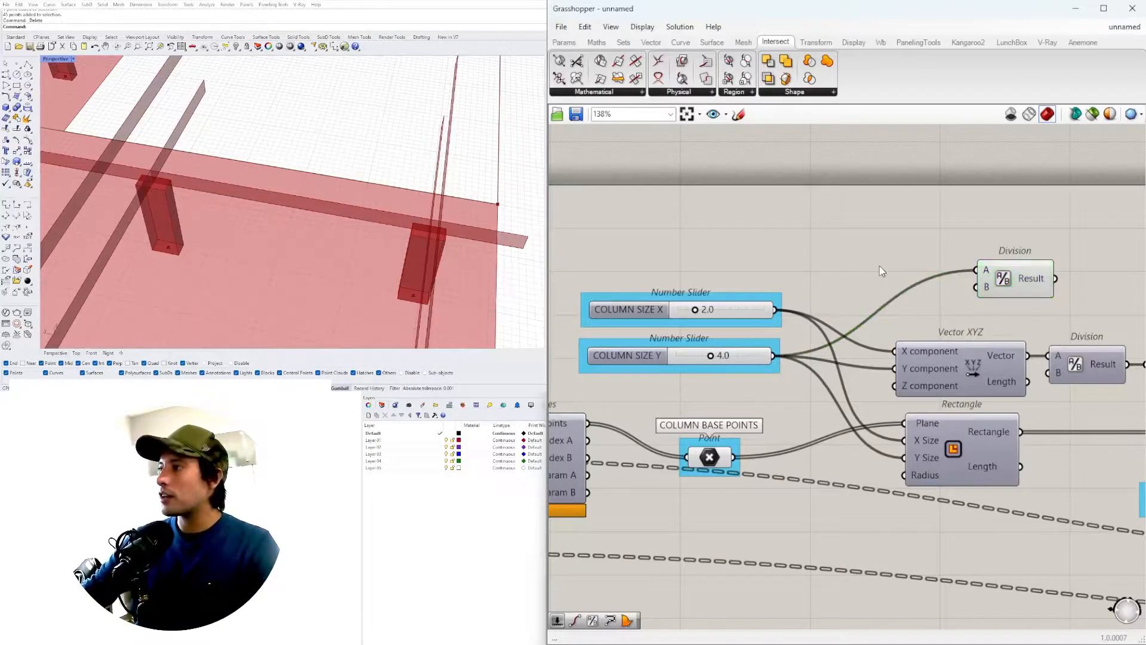
pyautogui.click(1024, 289)
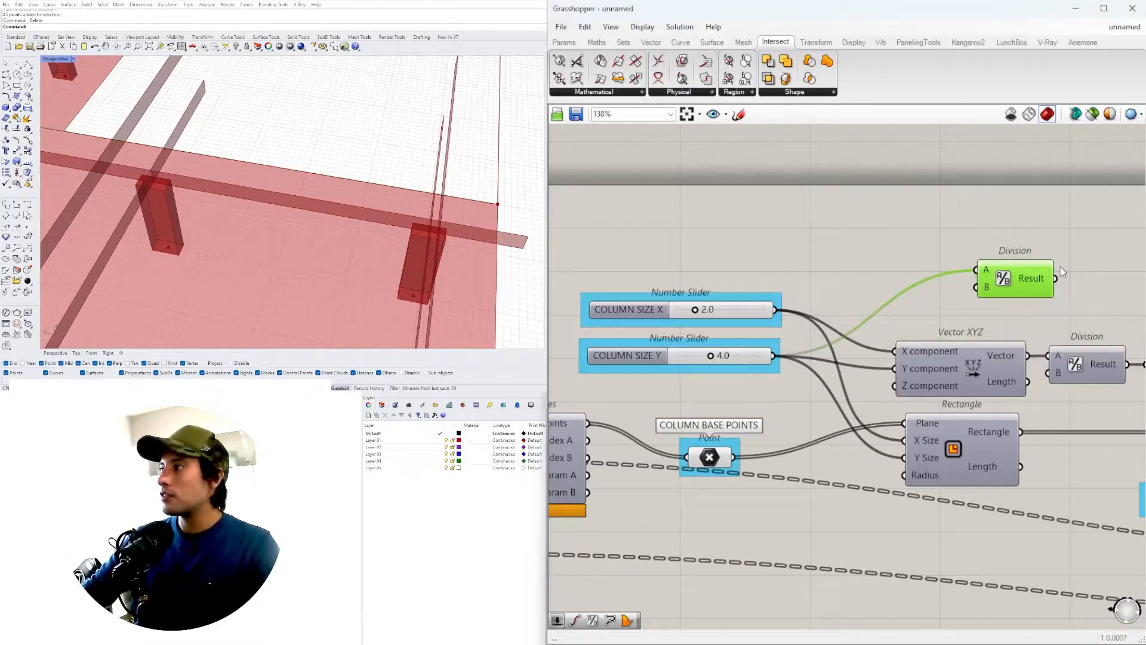
pyautogui.moveTo(1127, 275); pyautogui.dragTo(893, 306, button='right')
pyautogui.doubleClick(893, 305)
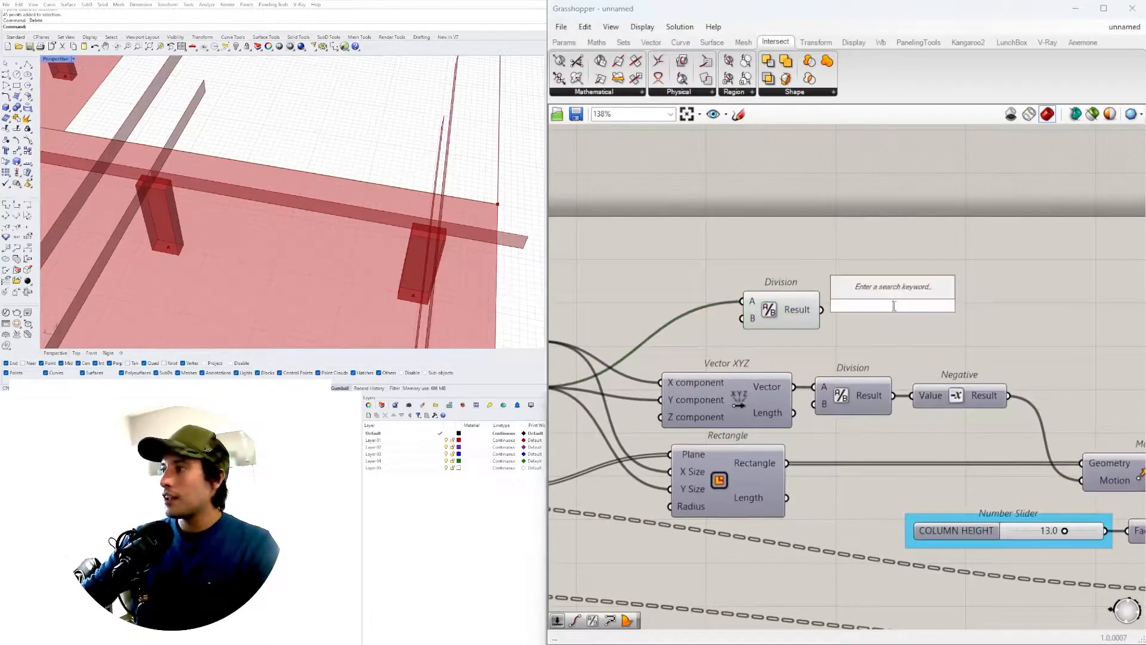
pyautogui.write('unit y')
pyautogui.press('Return')
pyautogui.moveTo(860, 304); pyautogui.dragTo(878, 304)
# Step: Add a Negative component after Unit Y and connect the unit vector to its Value input
pyautogui.doubleClick(1048, 314)
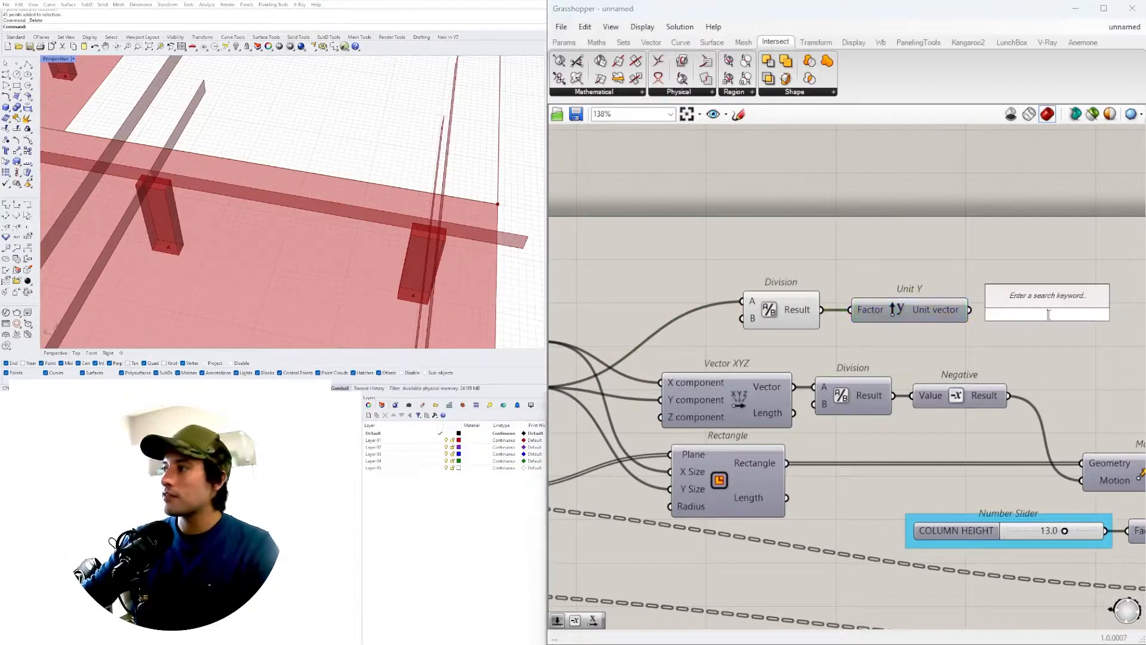
pyautogui.write('neg')
pyautogui.press('Return')
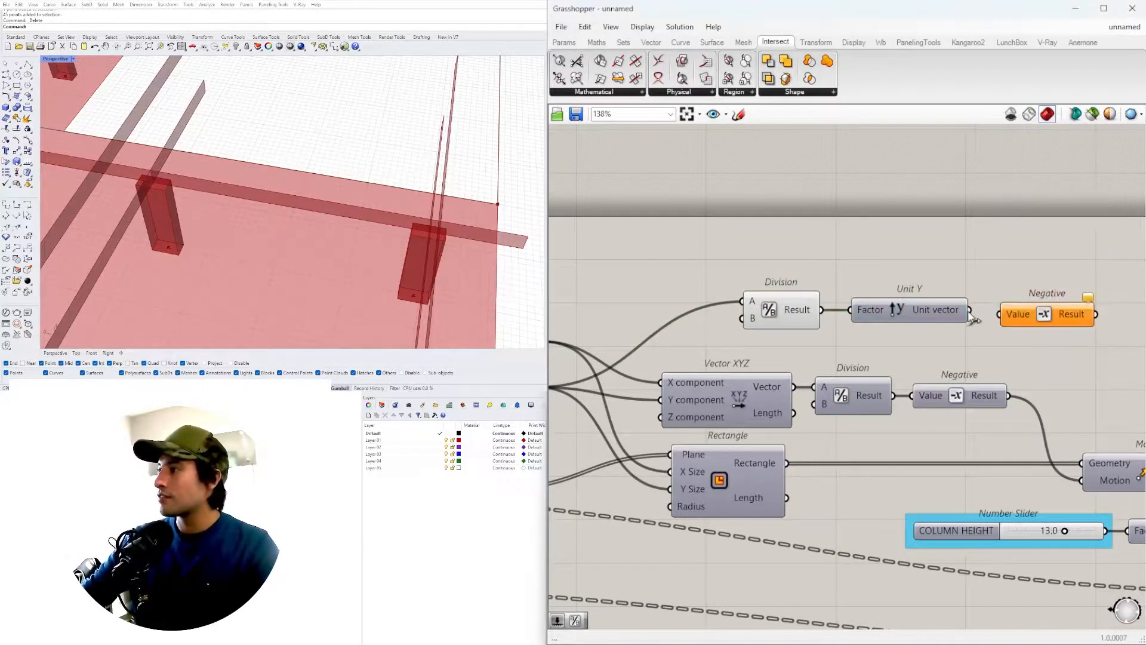
pyautogui.moveTo(1040, 319); pyautogui.dragTo(1024, 319)
# Step: Delete the unused, unconnected Negative component near the beam extrusions
pyautogui.moveTo(1016, 346); pyautogui.dragTo(767, 346, button='right')
pyautogui.scroll(-4, 767, 347)
pyautogui.moveTo(933, 369); pyautogui.dragTo(799, 375, button='right')
pyautogui.click(991, 381)
pyautogui.press('Delete')
# Step: Connect the negated Unit Y vector to the Motion input of the Move component that shifts the upper beams
pyautogui.moveTo(1048, 448); pyautogui.dragTo(1023, 445, button='right')
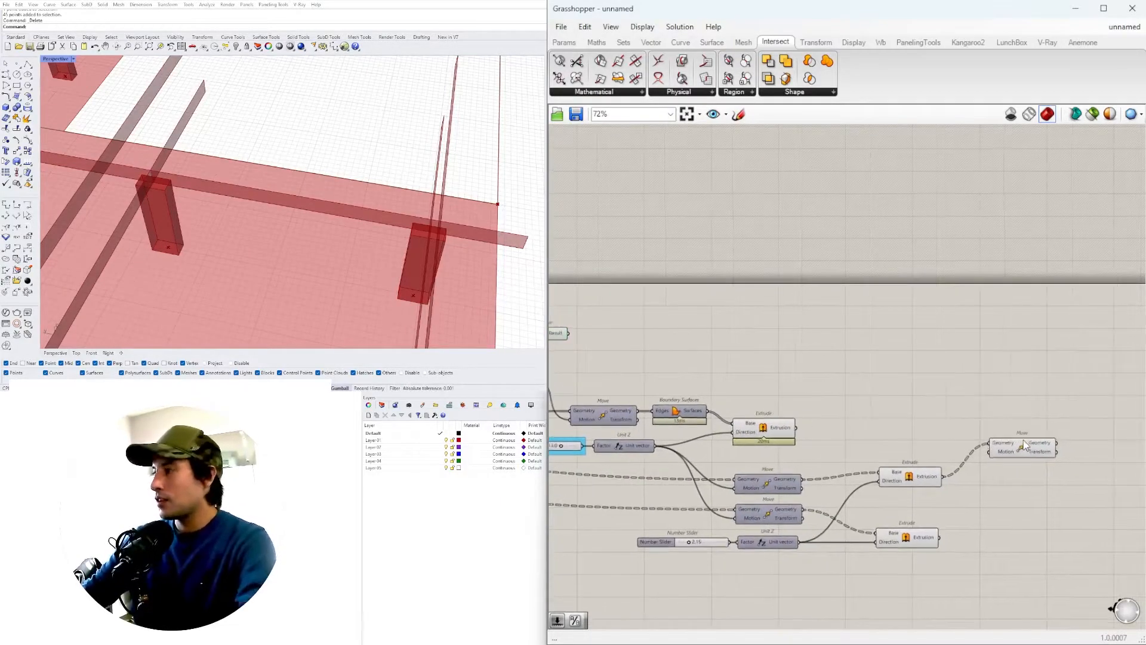
pyautogui.moveTo(1024, 445); pyautogui.dragTo(1014, 403)
pyautogui.scroll(-2, 955, 388)
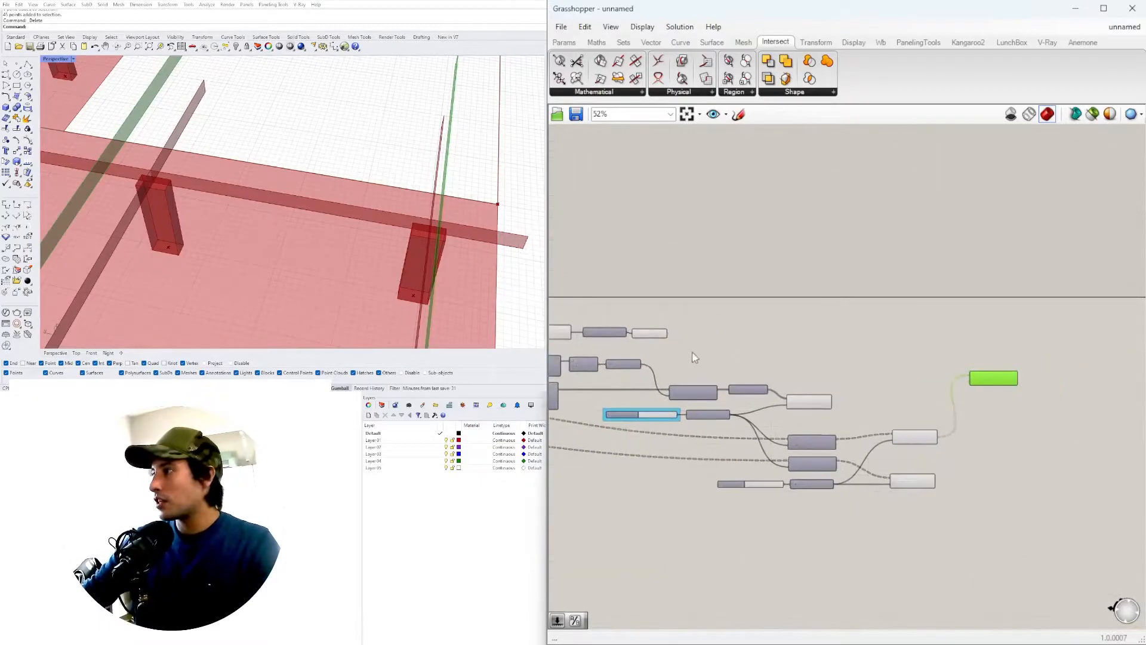
pyautogui.moveTo(669, 334); pyautogui.dragTo(1006, 421)
pyautogui.scroll(3, 973, 385)
pyautogui.scroll(5, 155, 198)
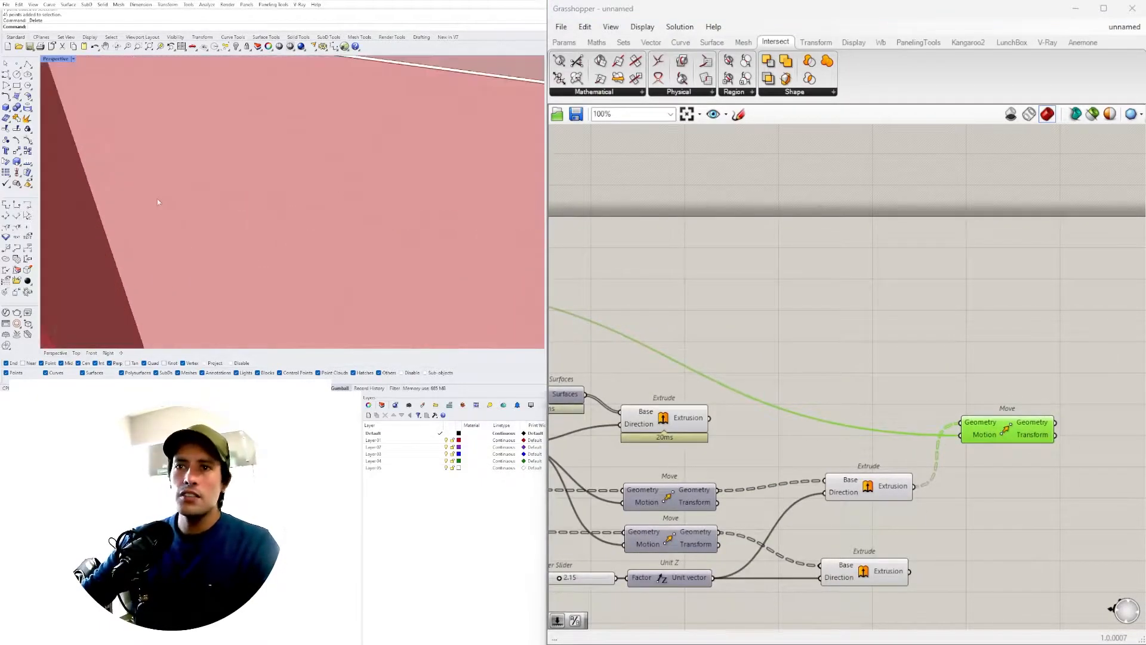
pyautogui.moveTo(155, 198); pyautogui.dragTo(210, 194, button='right')
pyautogui.scroll(-5, 210, 195)
pyautogui.scroll(3, 249, 171)
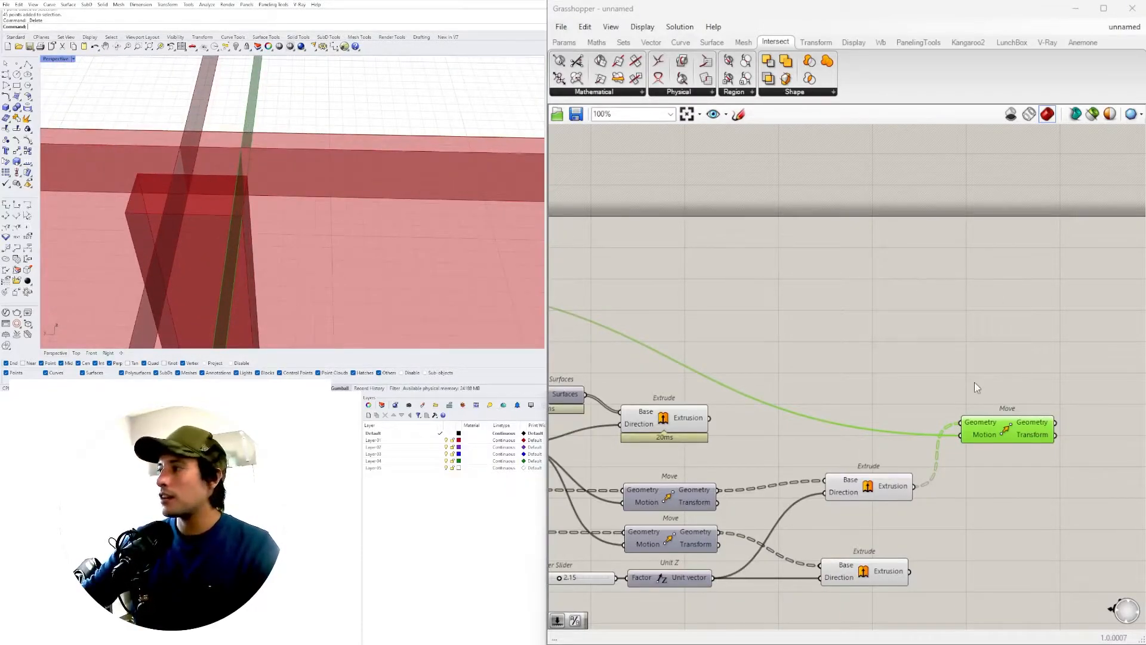
# Step: Add an Extrude component after the beam Move component and connect the moved geometry to its Base input
pyautogui.moveTo(1036, 447); pyautogui.dragTo(855, 489, button='right')
pyautogui.scroll(-1, 854, 489)
pyautogui.doubleClick(915, 454)
pyautogui.write('EXTR')
pyautogui.click(879, 434)
pyautogui.scroll(2, 890, 437)
pyautogui.moveTo(822, 443); pyautogui.dragTo(923, 323)
pyautogui.scroll(-5, 924, 327)
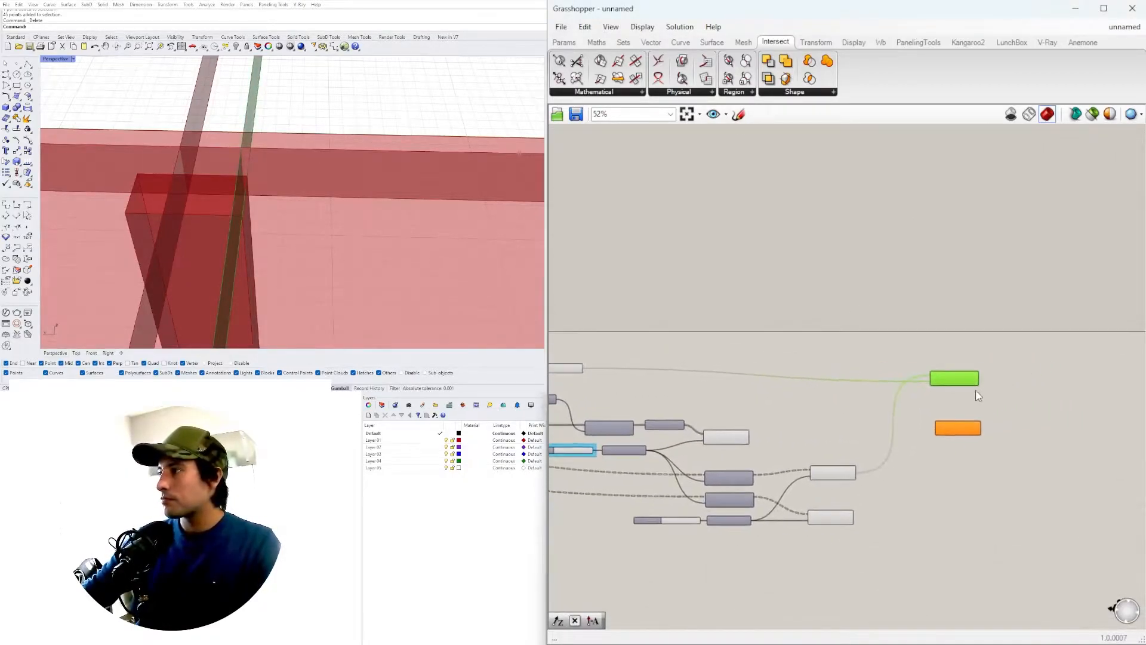
pyautogui.scroll(3, 958, 428)
pyautogui.moveTo(957, 429); pyautogui.dragTo(1043, 353)
pyautogui.scroll(3, 1002, 323)
pyautogui.scroll(-3, 833, 442)
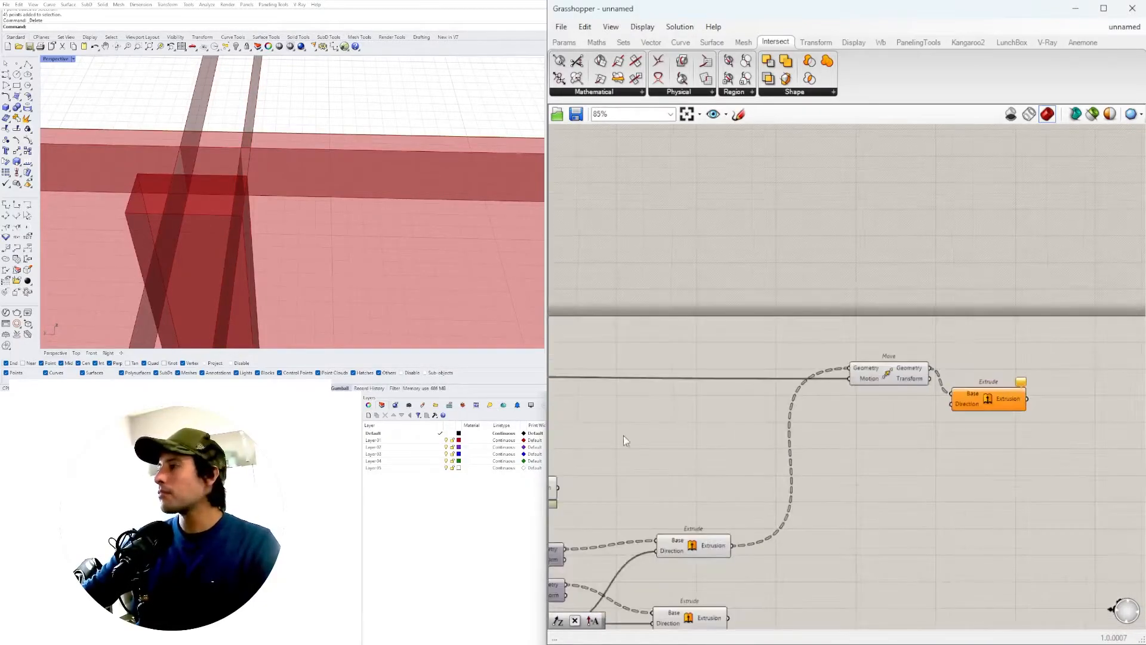
# Step: Add another Unit Y component below the existing one and connect the COLUMN SIZE Y slider to its Factor input
pyautogui.scroll(-2, 743, 386)
pyautogui.moveTo(743, 386); pyautogui.dragTo(918, 360, button='right')
pyautogui.scroll(5, 732, 371)
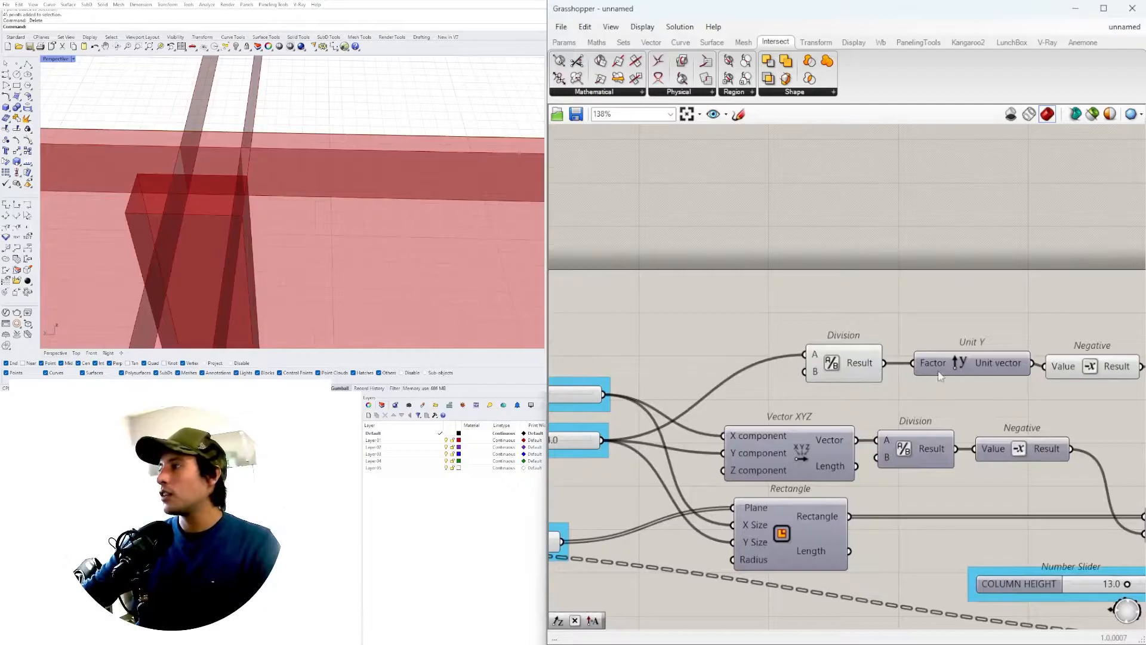
pyautogui.moveTo(766, 391); pyautogui.dragTo(1054, 378, button='right')
pyautogui.moveTo(929, 436); pyautogui.dragTo(706, 415, button='right')
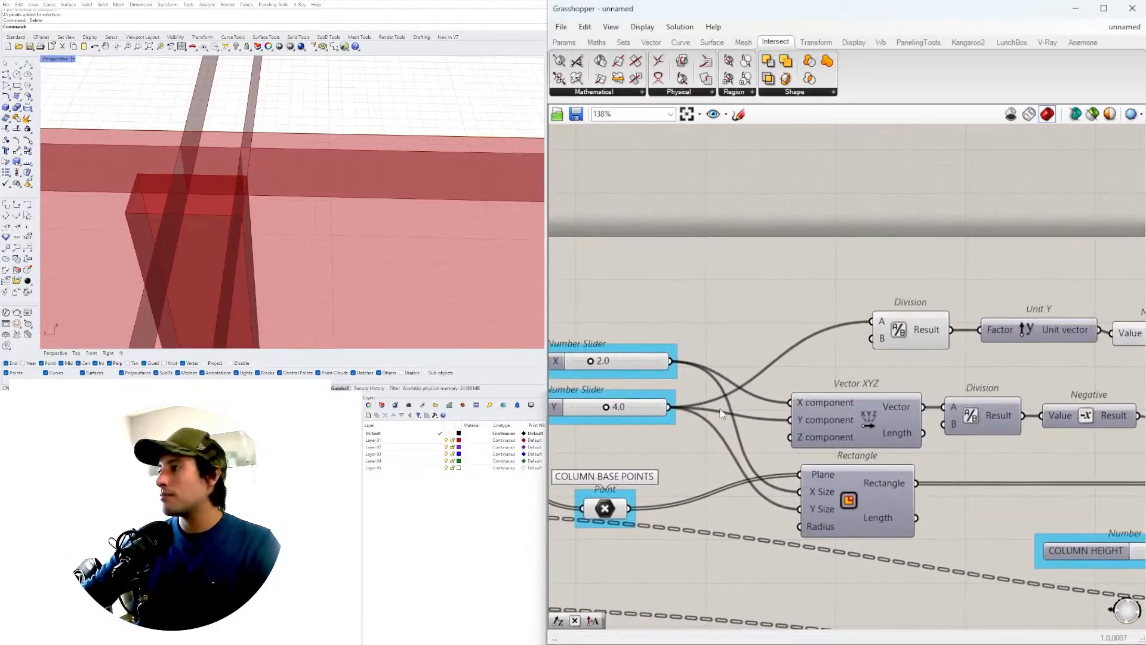
pyautogui.doubleClick(930, 377)
pyautogui.write('y')
pyautogui.click(901, 363)
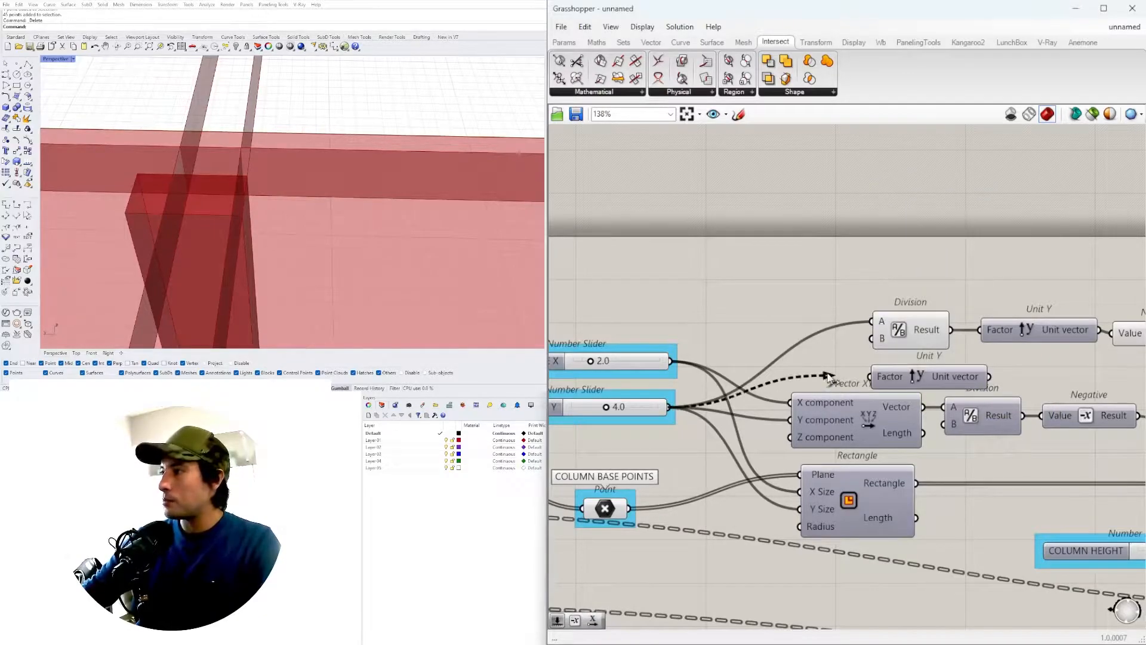
pyautogui.moveTo(967, 376); pyautogui.dragTo(1068, 382)
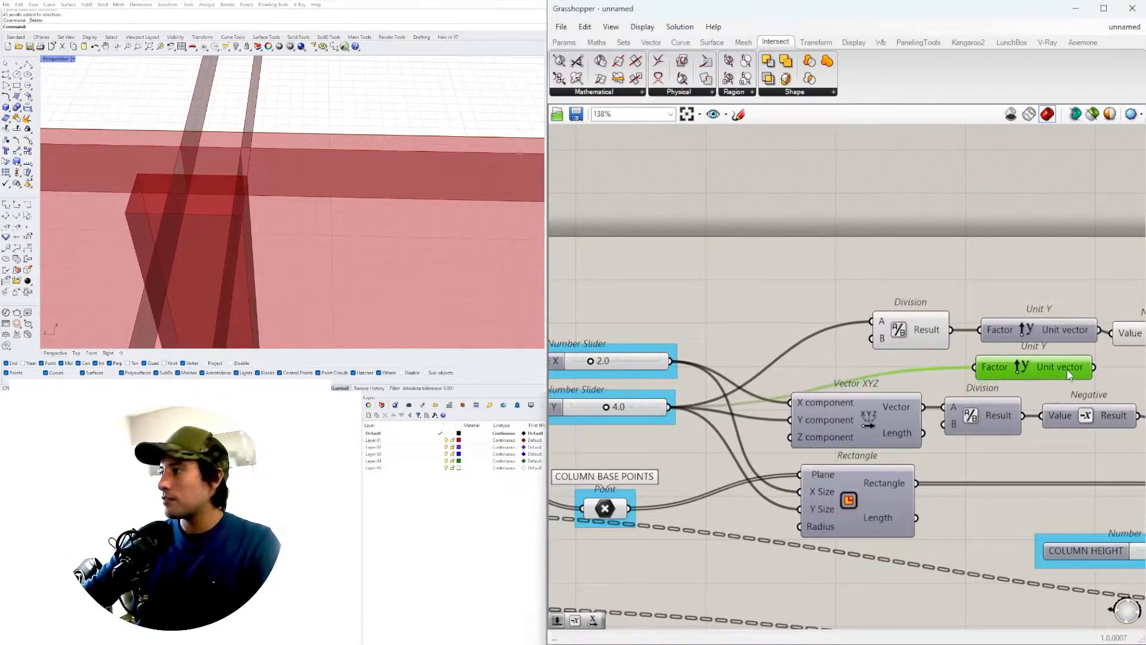
# Step: Connect the new Unit Y vector to the Direction input of the Extrude that follows the beam Move
pyautogui.scroll(-8, 1074, 370)
pyautogui.scroll(5, 1088, 370)
pyautogui.moveTo(903, 370); pyautogui.dragTo(1083, 424)
pyautogui.scroll(-3, 1038, 431)
pyautogui.scroll(5, 1071, 426)
pyautogui.moveTo(1050, 452); pyautogui.dragTo(800, 461, button='right')
pyautogui.click(920, 417)
pyautogui.scroll(-10, 299, 224)
pyautogui.moveTo(299, 225); pyautogui.dragTo(417, 214, button='right')
pyautogui.scroll(6, 398, 185)
pyautogui.moveTo(386, 170); pyautogui.dragTo(396, 194, button='right')
# Step: Turn off the preview of the beam Move component and of the vertical Extrude that feeds it
pyautogui.click(756, 382)
pyautogui.scroll(-3, 902, 400)
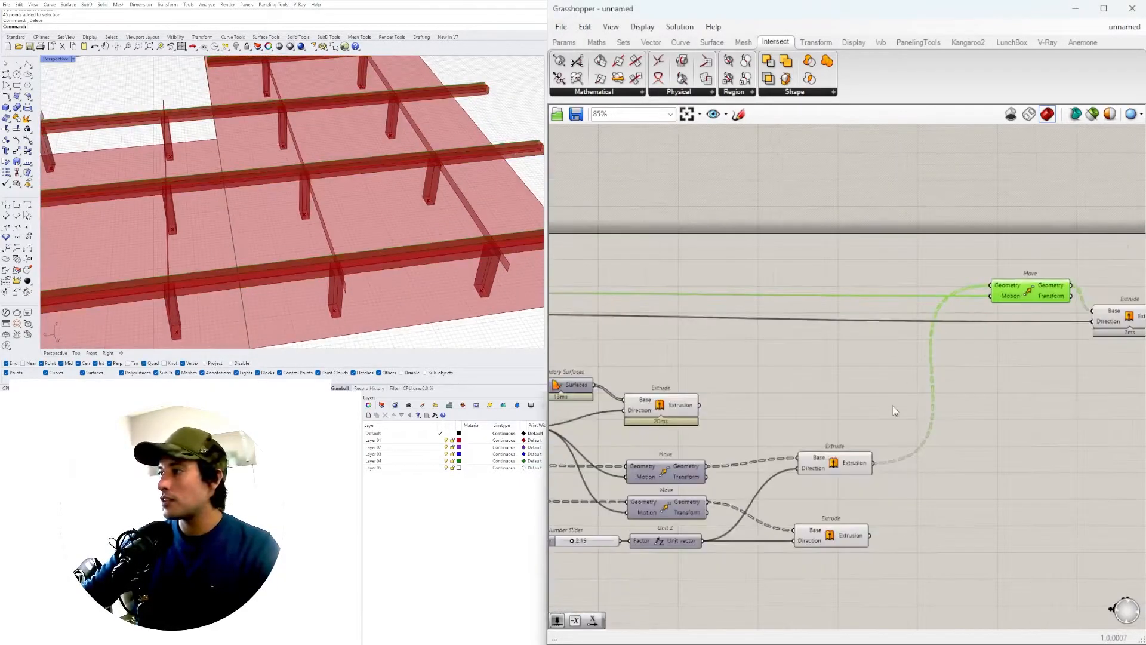
pyautogui.keyDown('shift'); pyautogui.click(830, 468); pyautogui.keyUp('shift')
pyautogui.middleClick(830, 468)
pyautogui.click(871, 428)
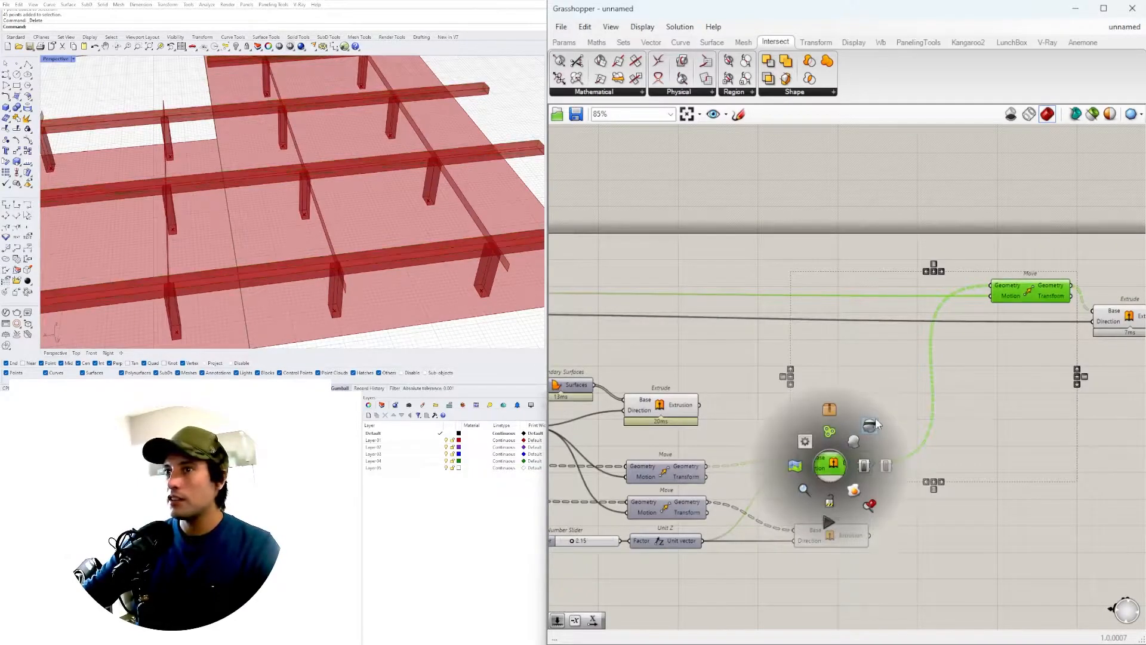
pyautogui.click(972, 371)
pyautogui.scroll(3, 960, 352)
pyautogui.click(983, 363)
pyautogui.moveTo(280, 197); pyautogui.dragTo(304, 212, button='right')
pyautogui.scroll(-3, 1040, 407)
pyautogui.scroll(6, 909, 374)
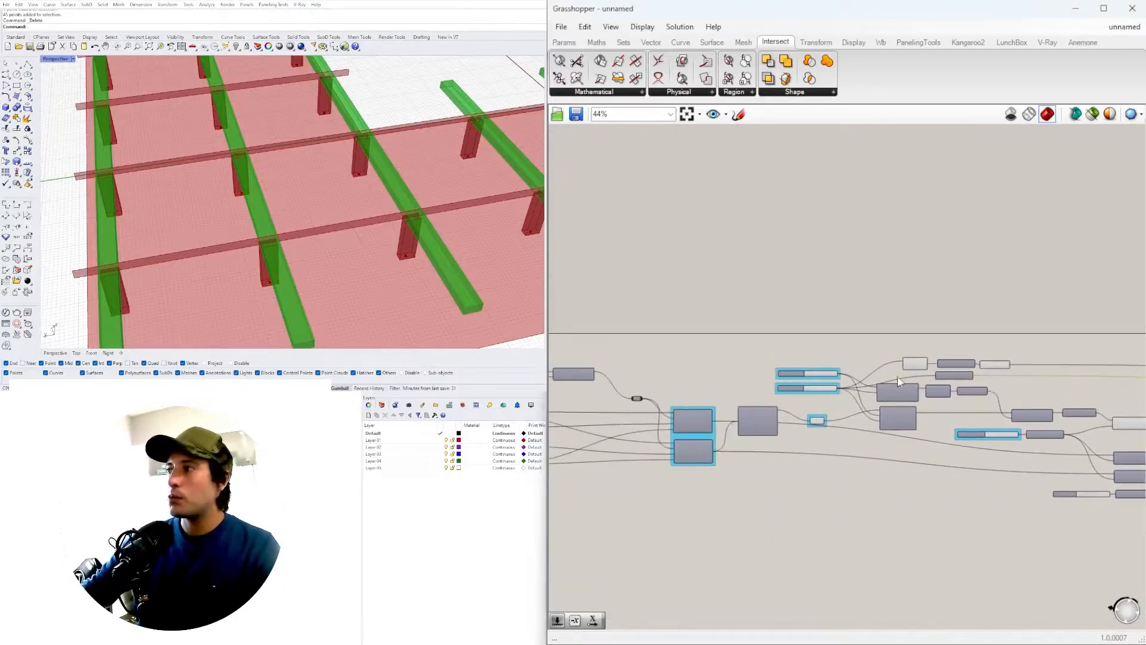
# Step: Test the COLUMN SIZE Y slider at 10.0, and set it back to 4.0
pyautogui.scroll(3, 718, 331)
pyautogui.moveTo(757, 452); pyautogui.dragTo(776, 472)
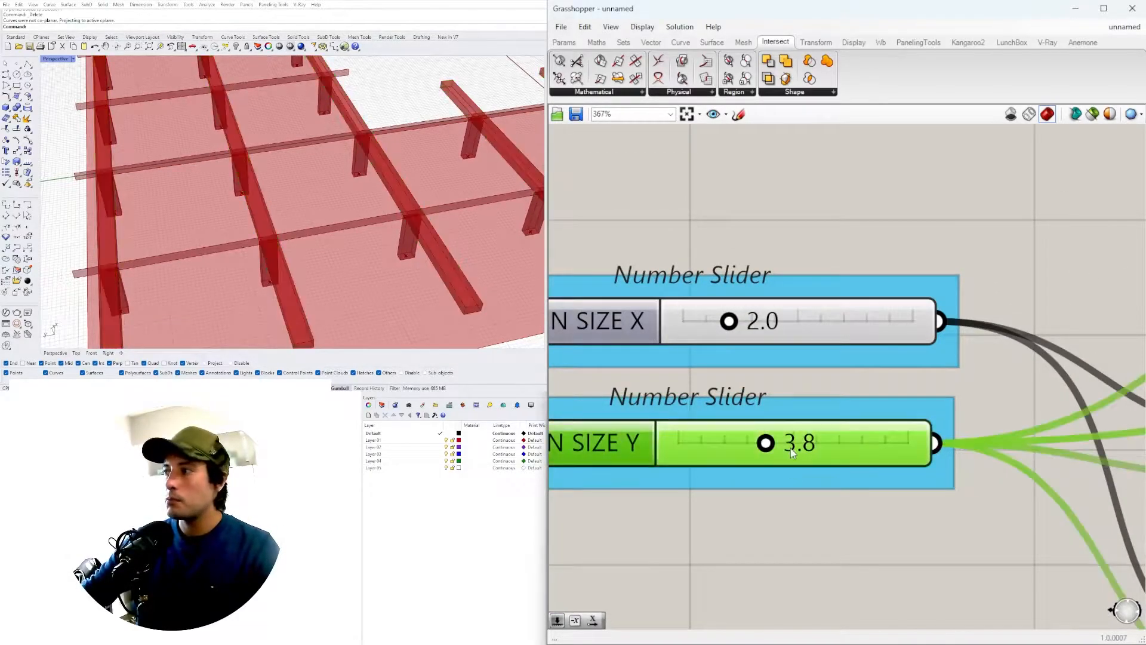
pyautogui.doubleClick(790, 448)
pyautogui.write('40')
pyautogui.press('Return')
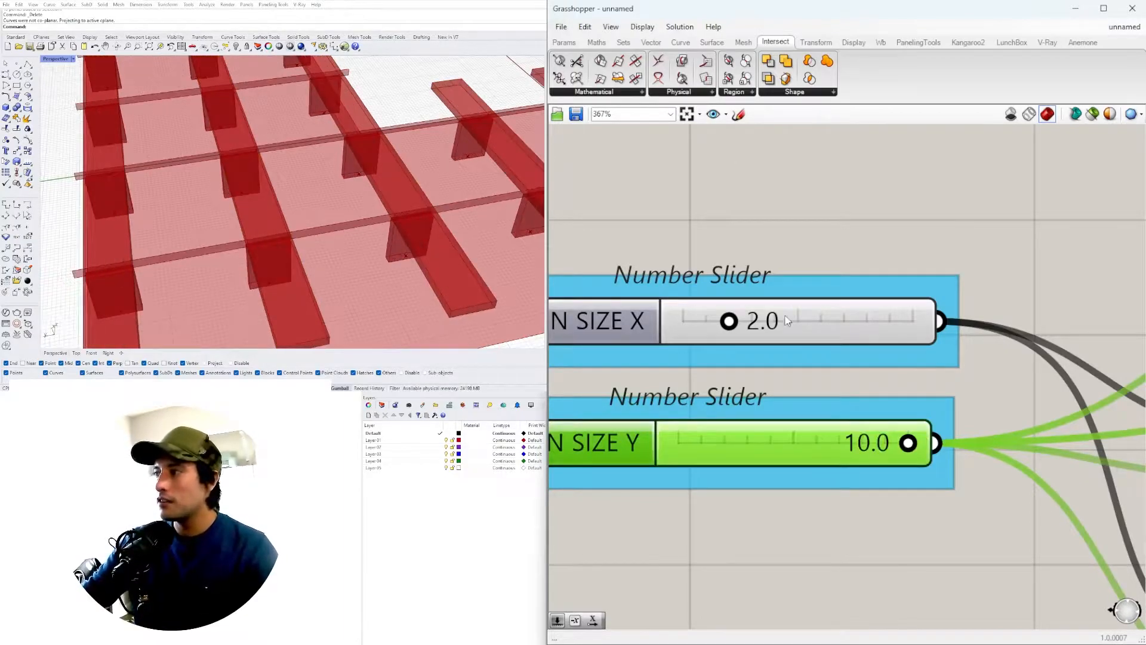
pyautogui.doubleClick(804, 452)
pyautogui.write('4')
pyautogui.press('Return')
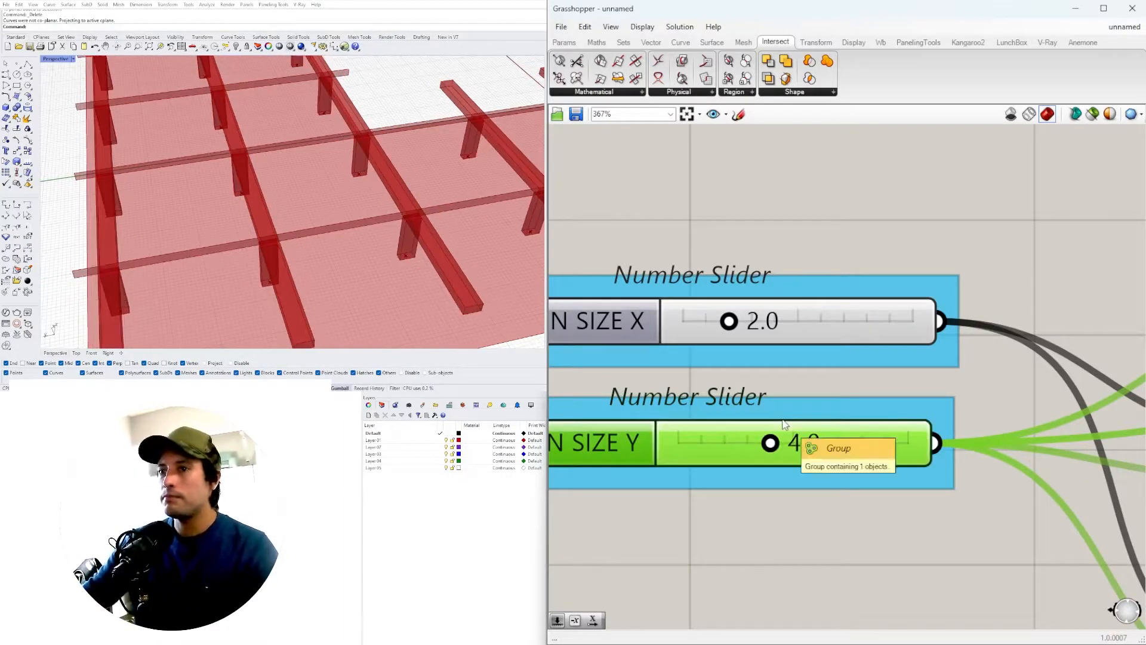
# Step: Examine the solid beams over the columns and the Move and Extrude chain that produces them
pyautogui.scroll(-3, 335, 227)
pyautogui.moveTo(336, 227); pyautogui.dragTo(508, 235, button='right')
pyautogui.scroll(-8, 682, 241)
pyautogui.scroll(3, 892, 268)
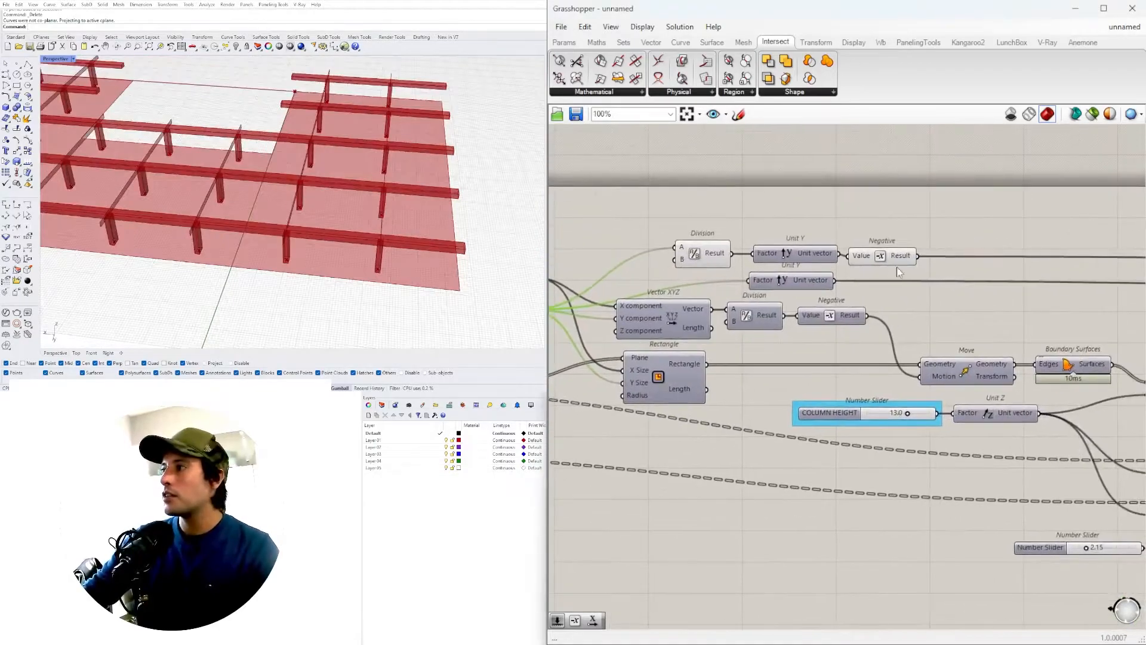
pyautogui.scroll(-2, 893, 270)
pyautogui.moveTo(1017, 279); pyautogui.dragTo(738, 323, button='right')
pyautogui.moveTo(944, 386); pyautogui.dragTo(597, 404, button='right')
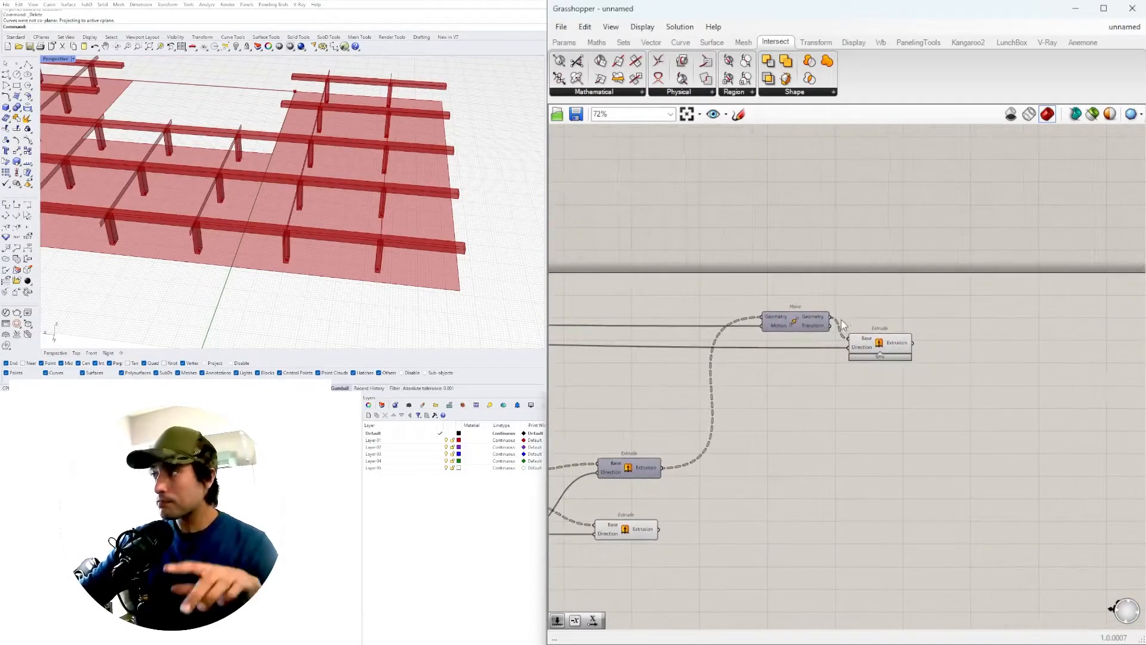
pyautogui.moveTo(861, 351); pyautogui.dragTo(923, 350, button='right')
pyautogui.moveTo(871, 402); pyautogui.dragTo(927, 413, button='right')
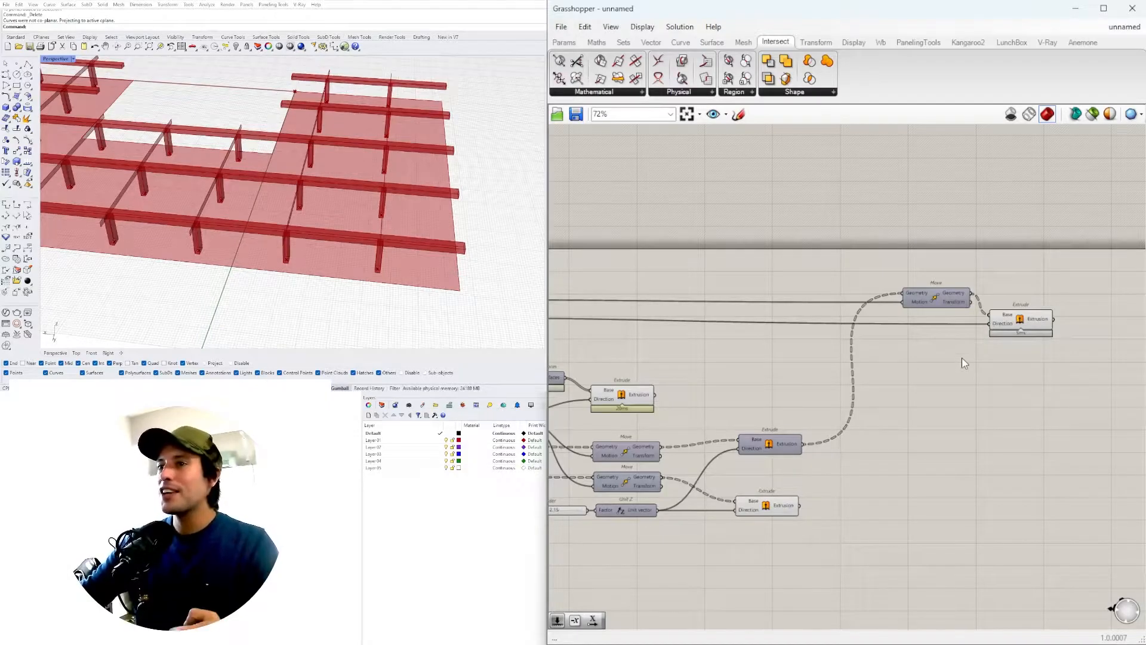
pyautogui.moveTo(693, 310); pyautogui.dragTo(753, 348, button='right')
pyautogui.scroll(-3, 940, 298)
pyautogui.scroll(4, 1008, 317)
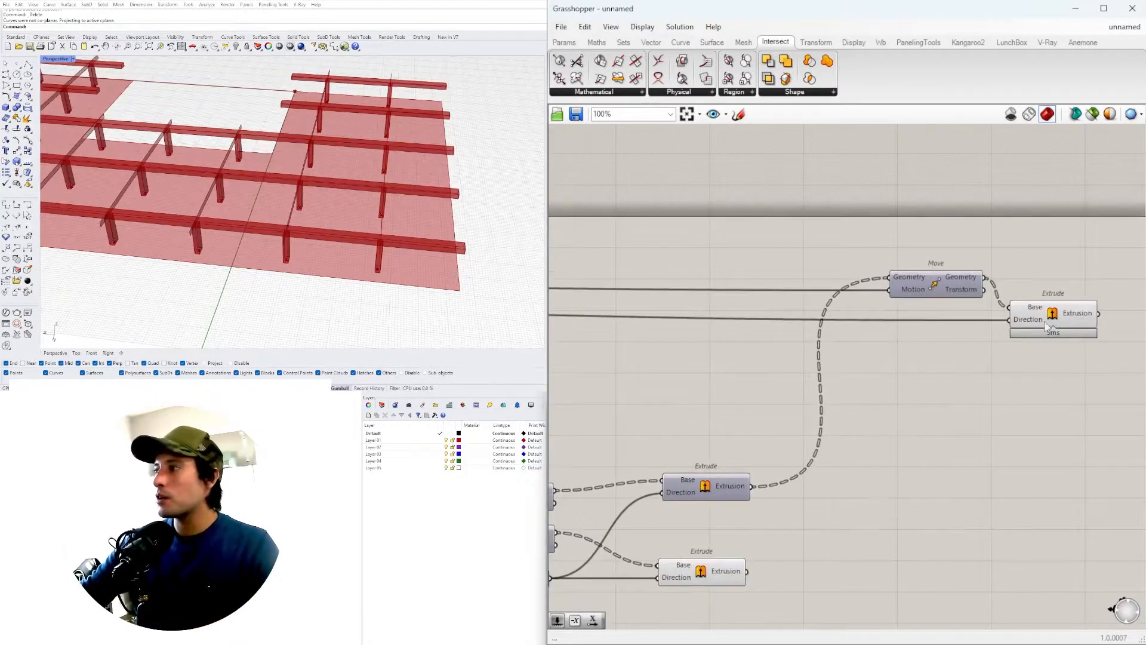
pyautogui.click(708, 571)
pyautogui.doubleClick(832, 560)
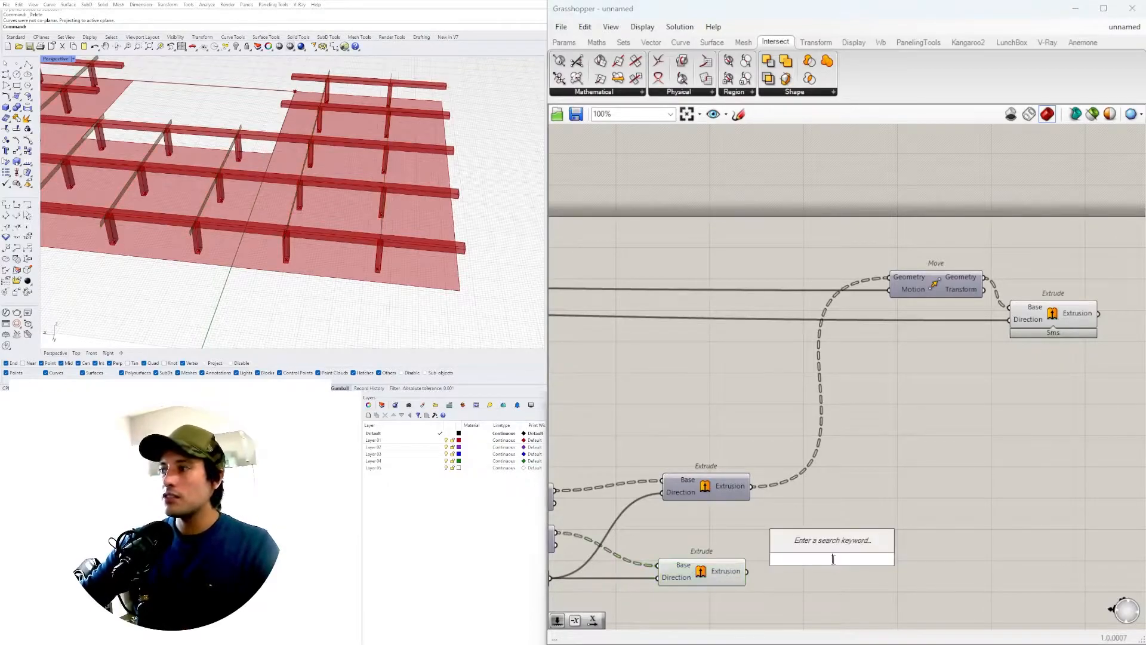
pyautogui.write('MOVE')
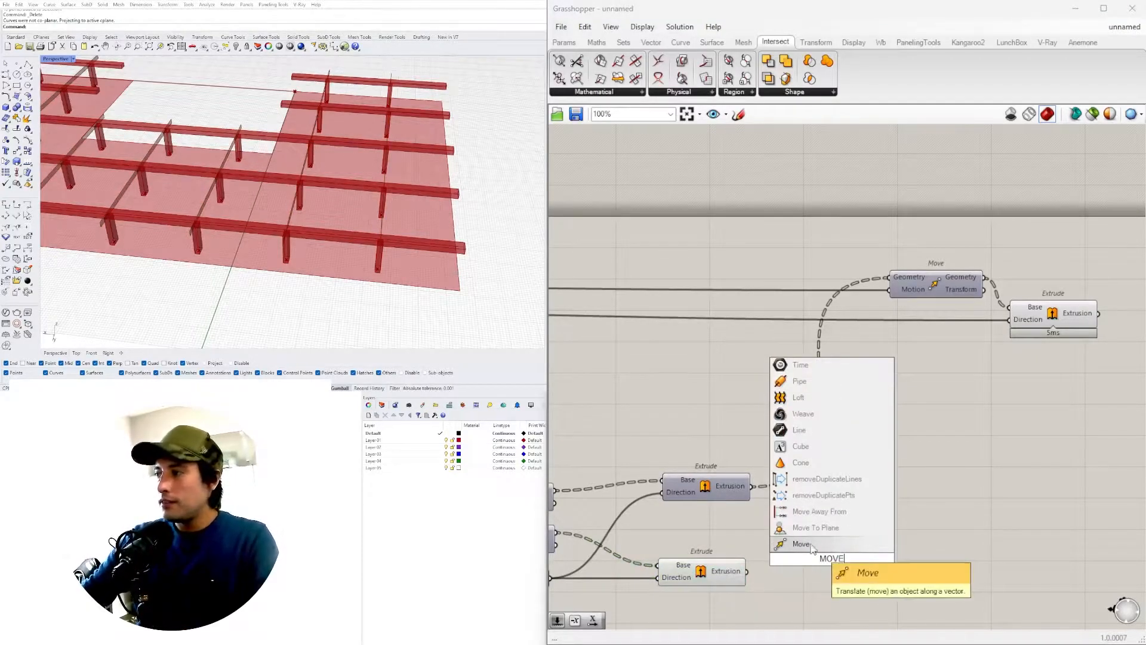
pyautogui.click(813, 528)
pyautogui.press('Delete')
# Step: Add a Move component after the lower beam Extrude and connect that extrusion to its Geometry input
pyautogui.doubleClick(806, 560)
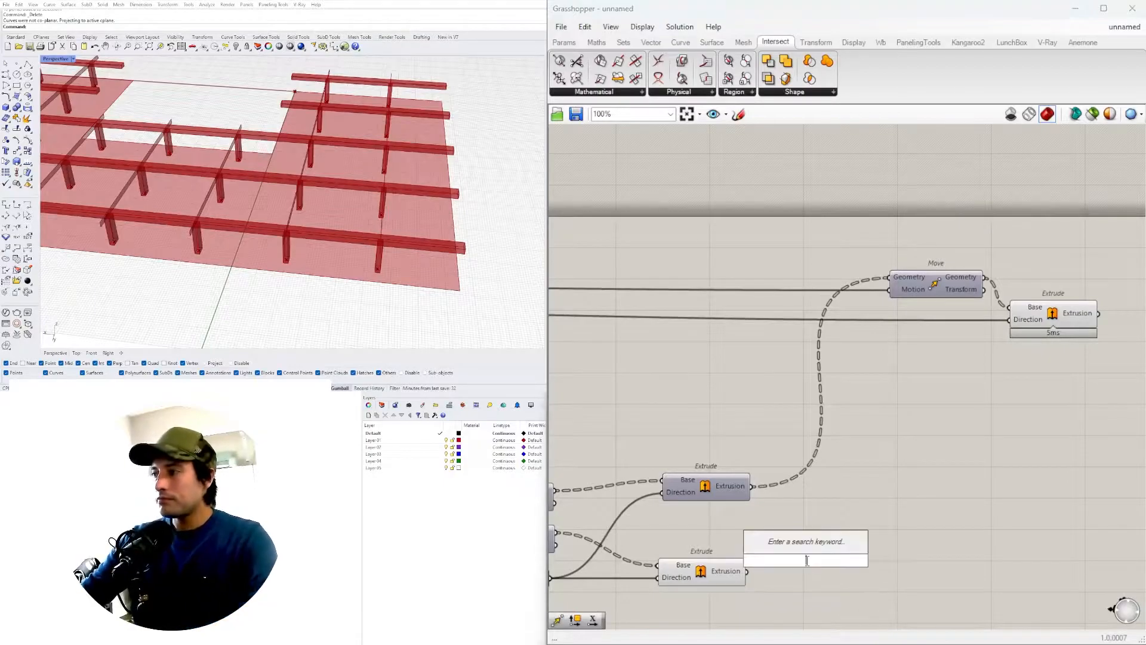
pyautogui.write('MOVE')
pyautogui.press('Return')
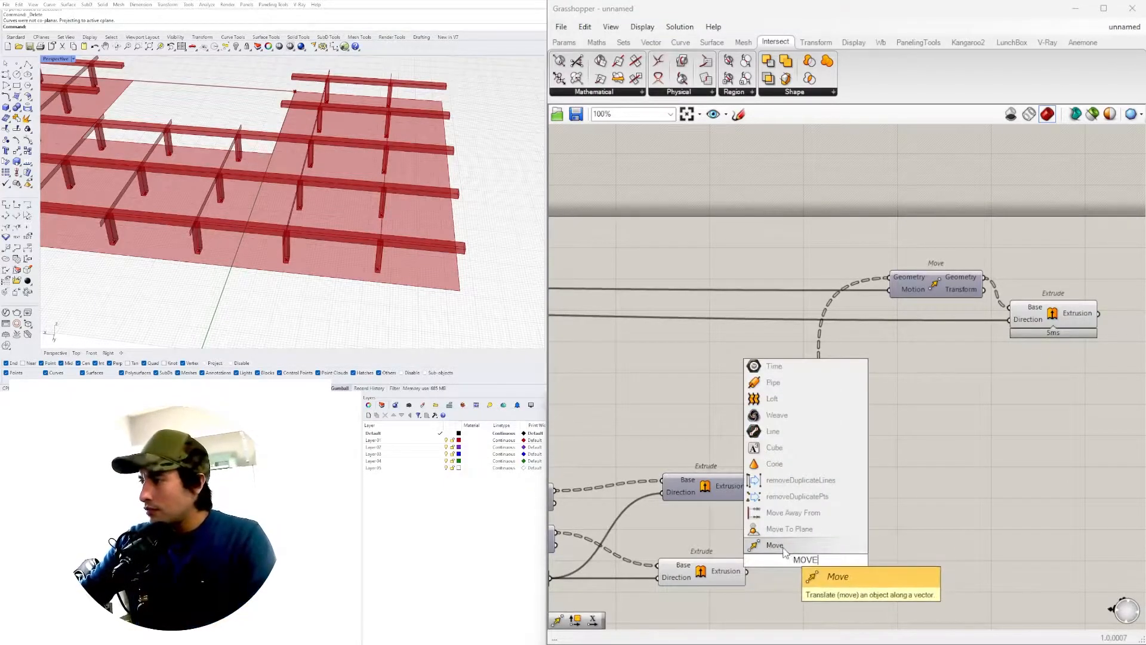
pyautogui.scroll(-3, 1008, 439)
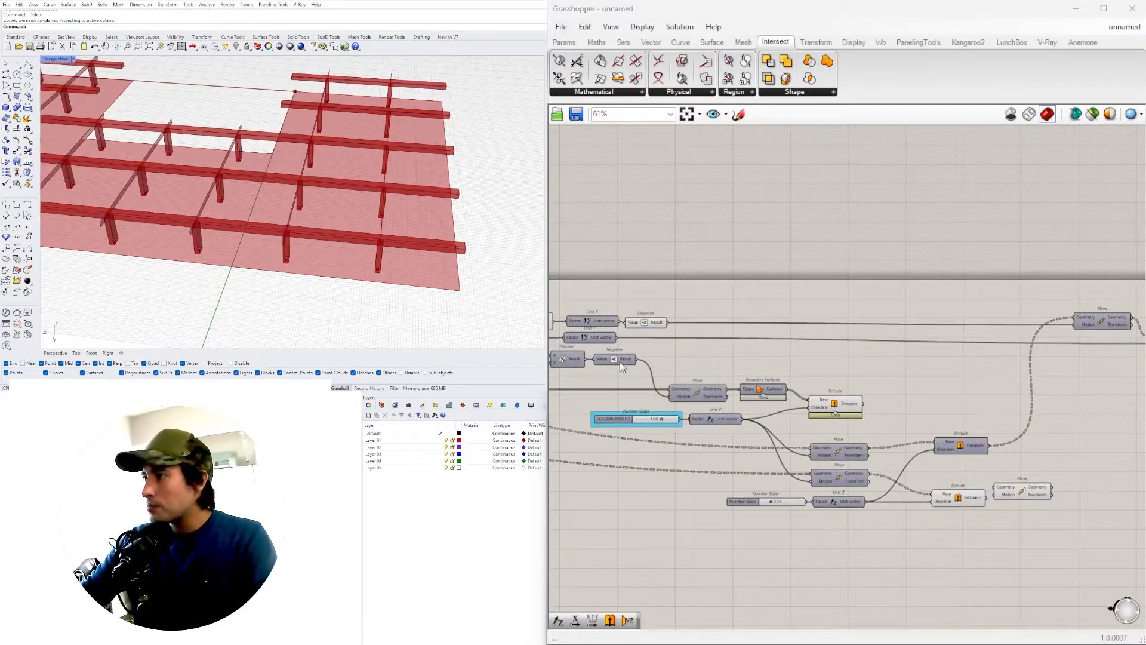
pyautogui.scroll(3, 1073, 495)
pyautogui.moveTo(1073, 494); pyautogui.dragTo(908, 530, button='right')
pyautogui.moveTo(819, 519); pyautogui.dragTo(882, 497)
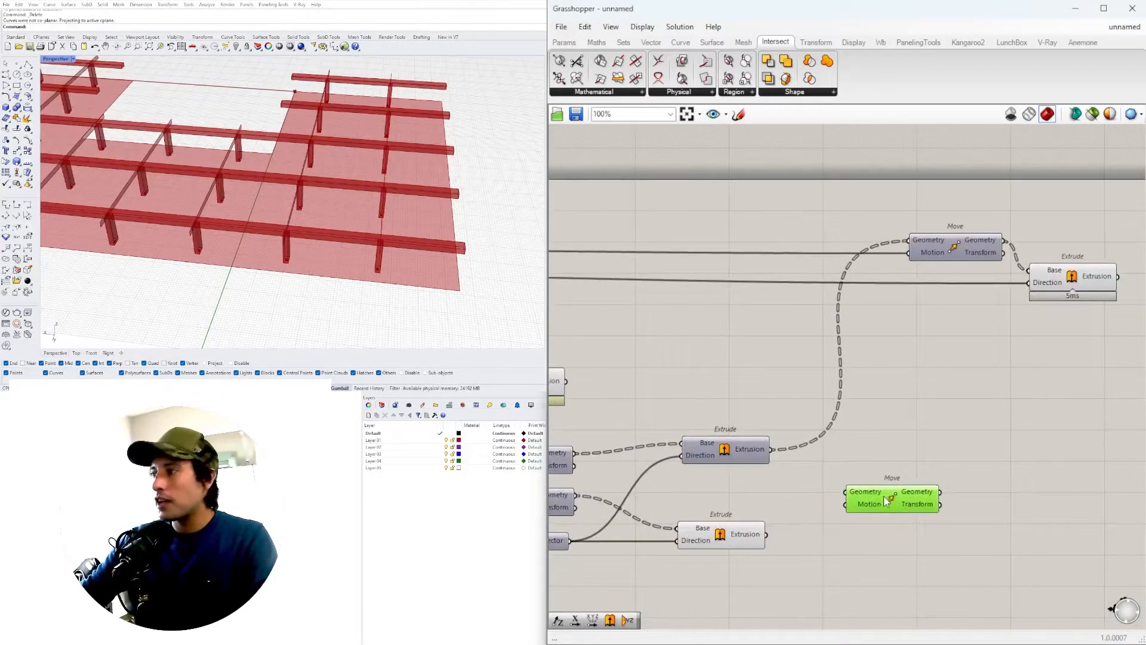
pyautogui.click(714, 538)
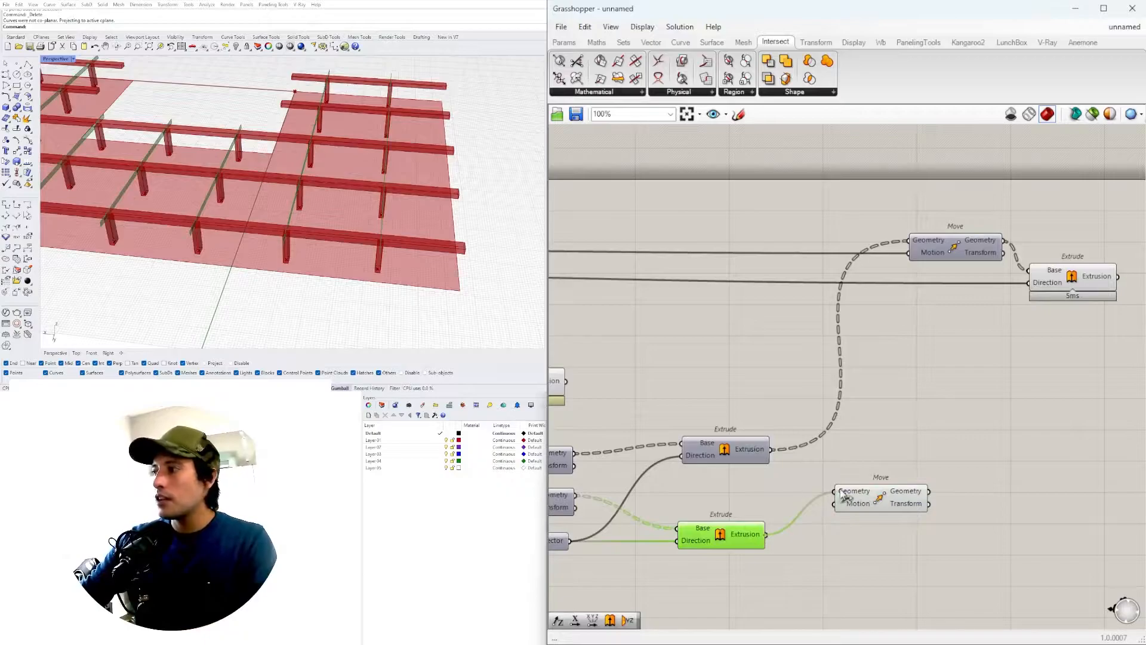
pyautogui.moveTo(840, 492); pyautogui.dragTo(958, 347)
# Step: Add a Division component above the vector components and connect the COLUMN SIZE X slider to its A input
pyautogui.scroll(-2, 876, 498)
pyautogui.scroll(2, 882, 500)
pyautogui.scroll(-4, 924, 364)
pyautogui.moveTo(571, 352); pyautogui.dragTo(790, 389, button='right')
pyautogui.scroll(5, 632, 353)
pyautogui.moveTo(632, 353); pyautogui.dragTo(877, 357, button='right')
pyautogui.click(622, 366)
pyautogui.scroll(3, 843, 317)
pyautogui.doubleClick(829, 287)
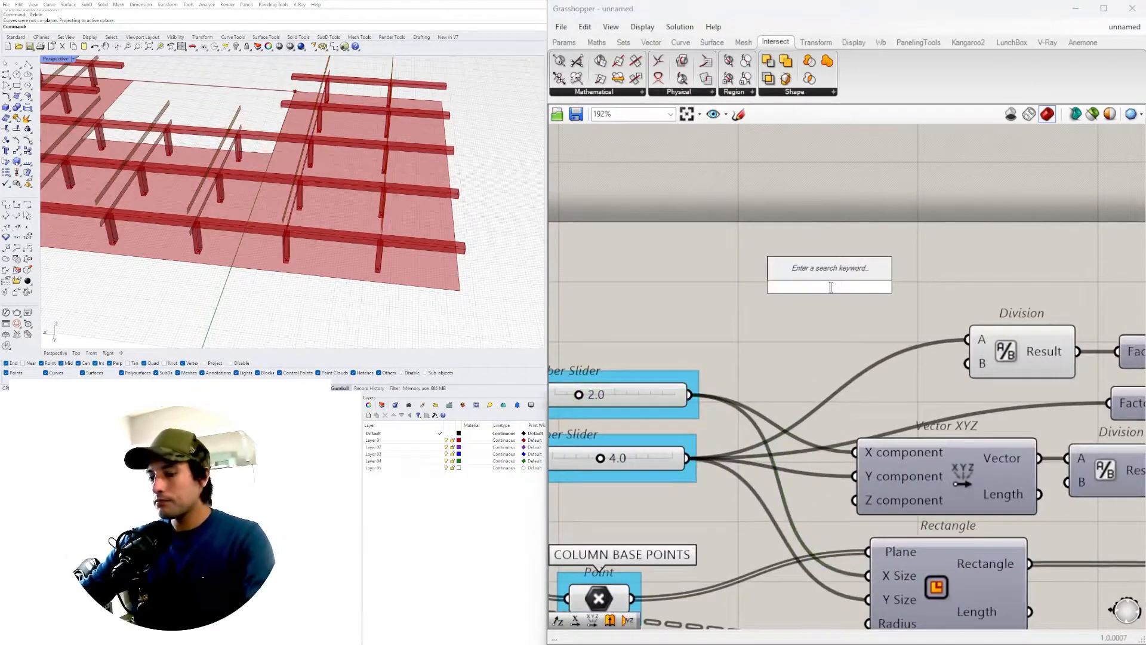
pyautogui.write('division')
pyautogui.press('Return')
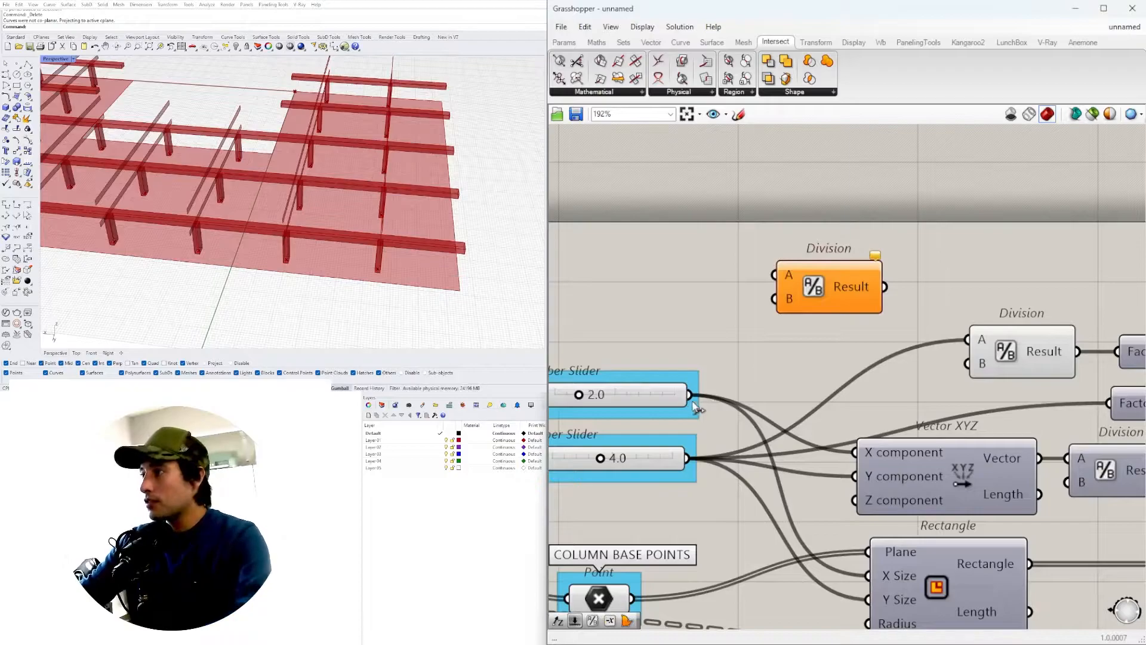
pyautogui.moveTo(777, 301); pyautogui.dragTo(1026, 289)
# Step: Add a Unit X component after the new Division and connect the division result to its Factor input
pyautogui.scroll(-7, 874, 283)
pyautogui.scroll(5, 1026, 255)
pyautogui.moveTo(1029, 293); pyautogui.dragTo(808, 348, button='right')
pyautogui.scroll(1, 829, 349)
pyautogui.doubleClick(896, 348)
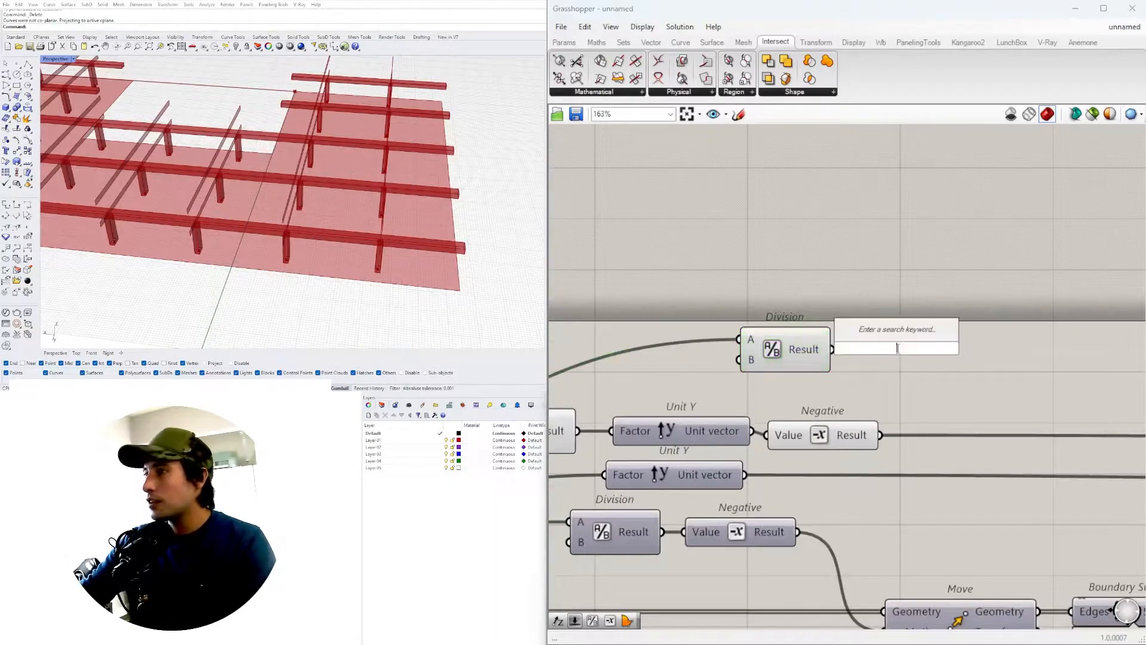
pyautogui.click(814, 357)
pyautogui.moveTo(300, 261)
pyautogui.mouseDown(button='right')
pyautogui.moveTo(353, 258)
pyautogui.moveTo(246, 215)
pyautogui.moveTo(310, 255)
pyautogui.mouseUp(button='right')
pyautogui.doubleClick(893, 378)
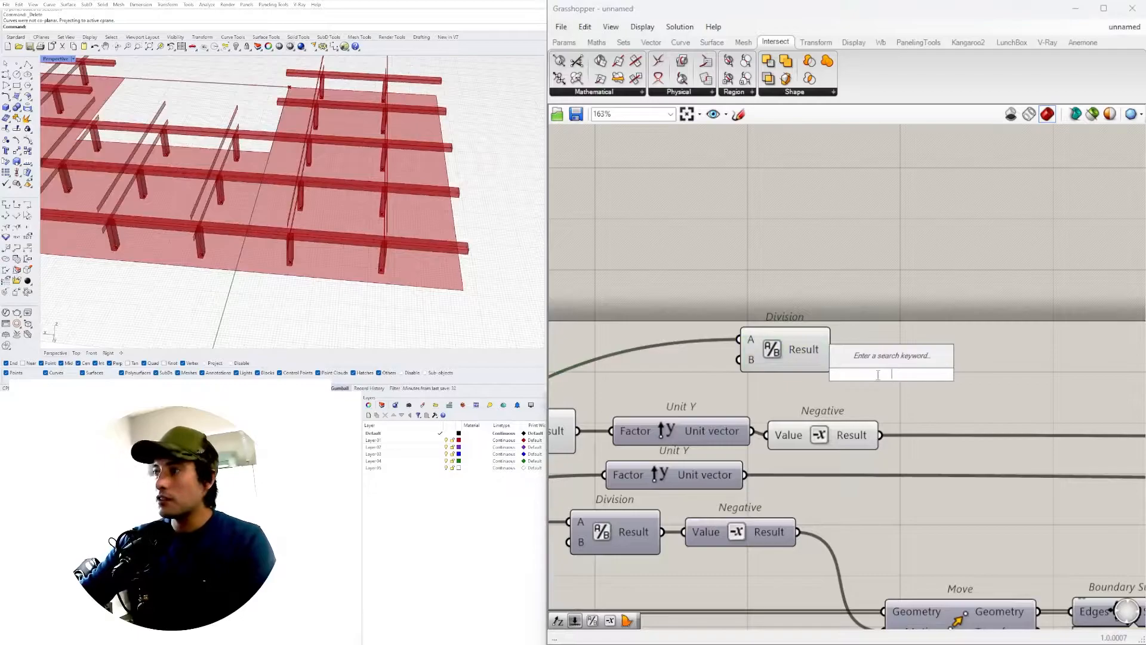
pyautogui.write('x')
pyautogui.click(864, 359)
pyautogui.moveTo(871, 363); pyautogui.dragTo(909, 343)
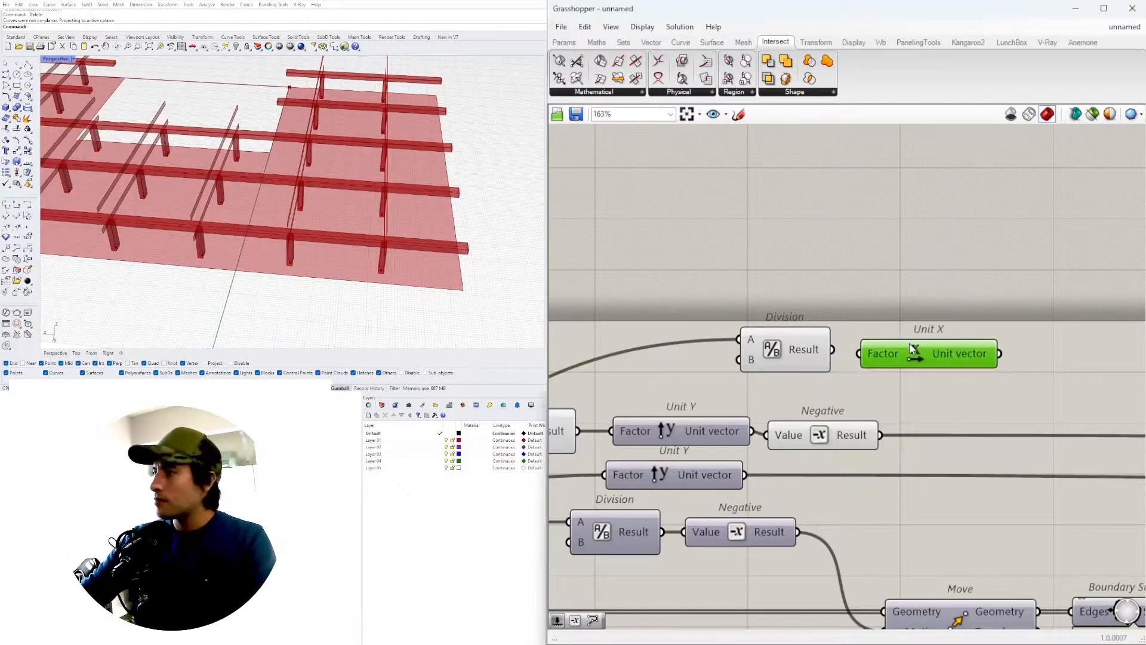
# Step: Survey the whole definition, from the contour grid components through to the beam extrusions
pyautogui.scroll(-15, 896, 365)
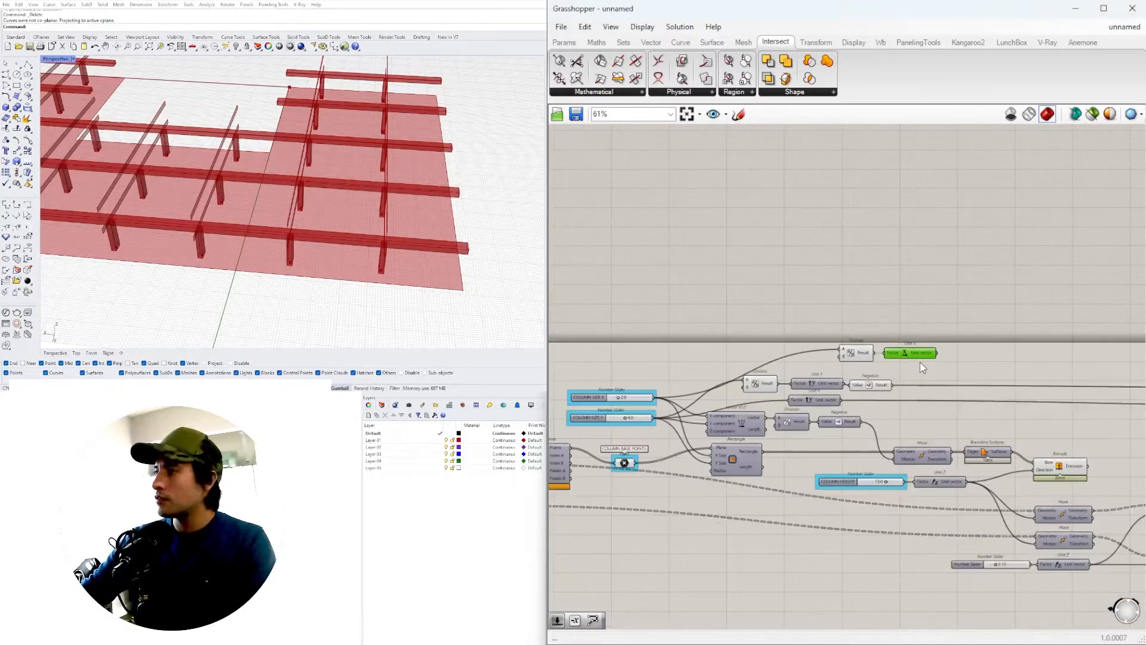
pyautogui.moveTo(1029, 504); pyautogui.dragTo(550, 334)
pyautogui.scroll(3, 817, 408)
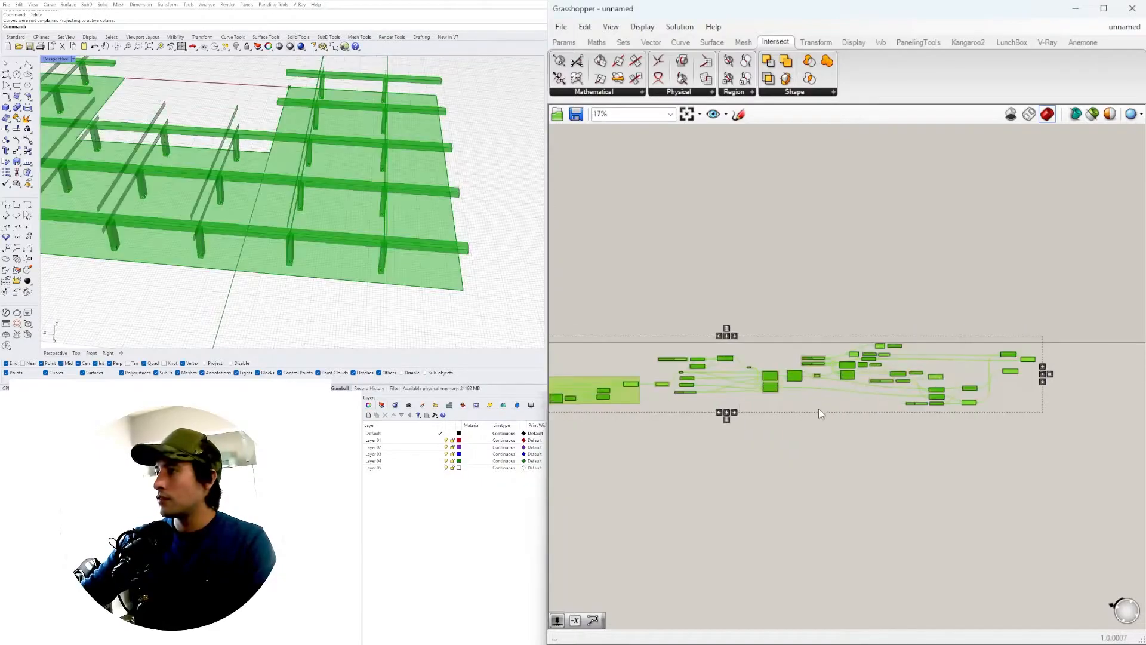
pyautogui.click(850, 368)
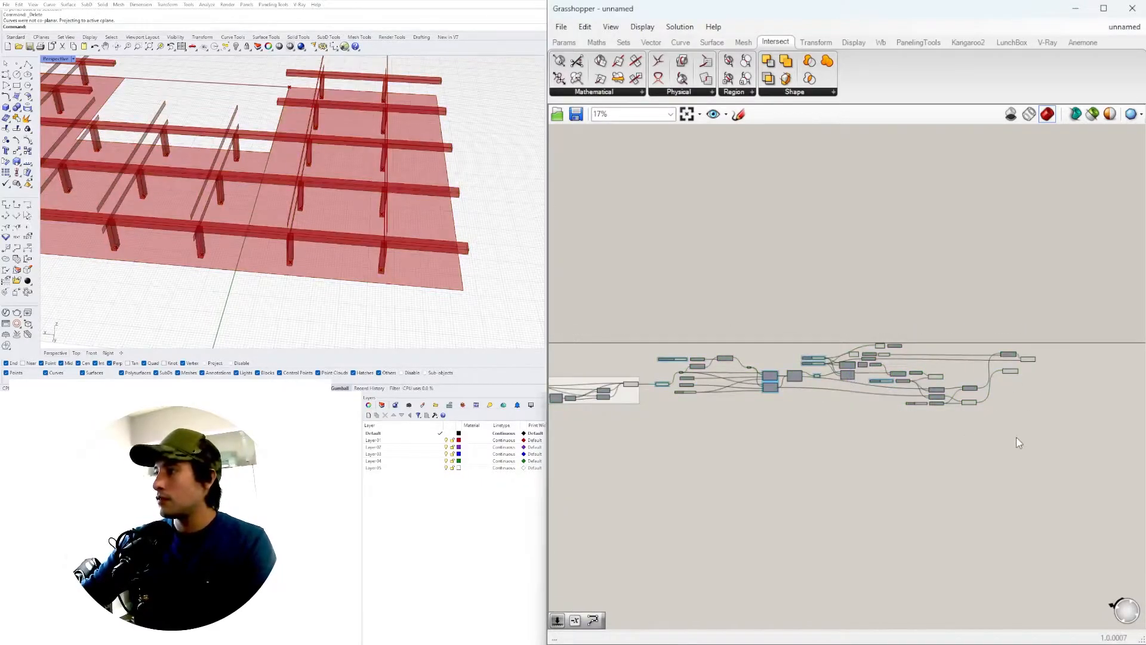
pyautogui.moveTo(1089, 471); pyautogui.dragTo(612, 347)
pyautogui.scroll(-2, 838, 408)
pyautogui.click(868, 407)
pyautogui.scroll(10, 869, 407)
# Step: Add a Negative component after Unit X and connect the unit vector to its Value input
pyautogui.moveTo(918, 410); pyautogui.dragTo(929, 405)
pyautogui.moveTo(930, 405); pyautogui.dragTo(652, 372, button='right')
pyautogui.scroll(-1, 651, 371)
pyautogui.click(753, 376)
pyautogui.scroll(-3, 752, 375)
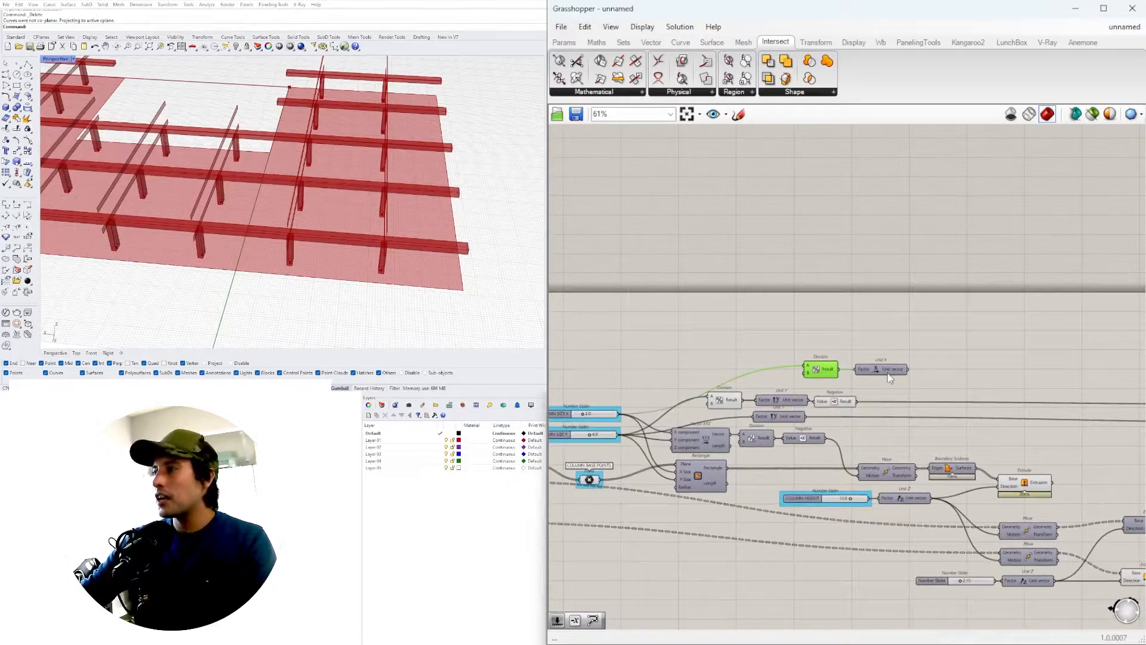
pyautogui.scroll(3, 952, 373)
pyautogui.doubleClick(951, 373)
pyautogui.write('NEG')
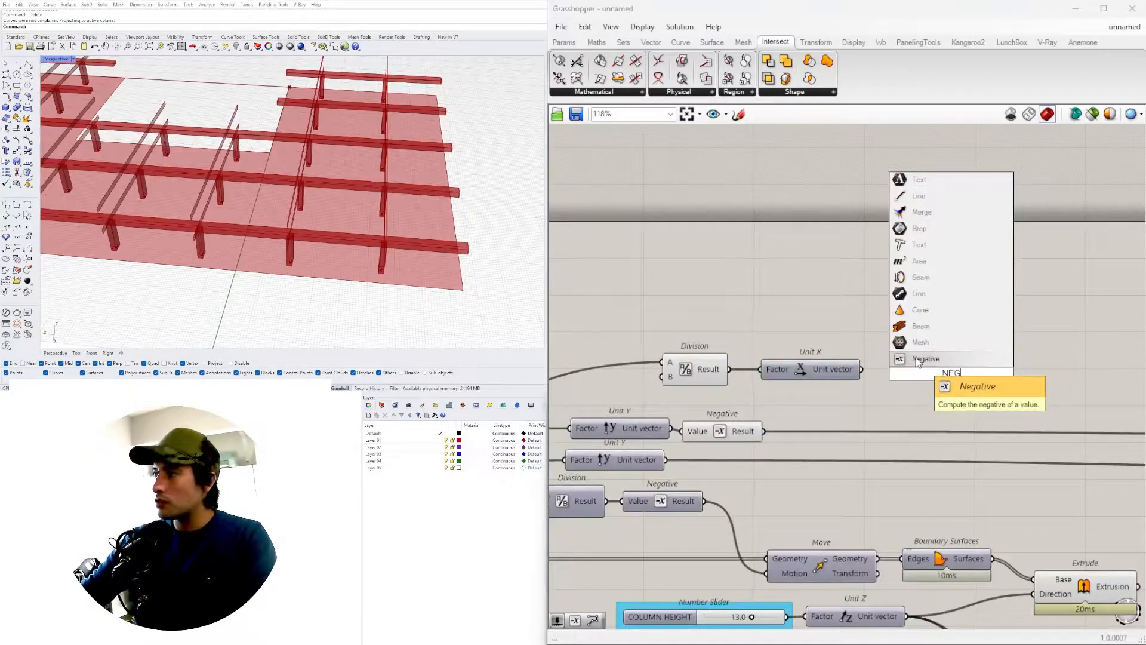
pyautogui.click(910, 359)
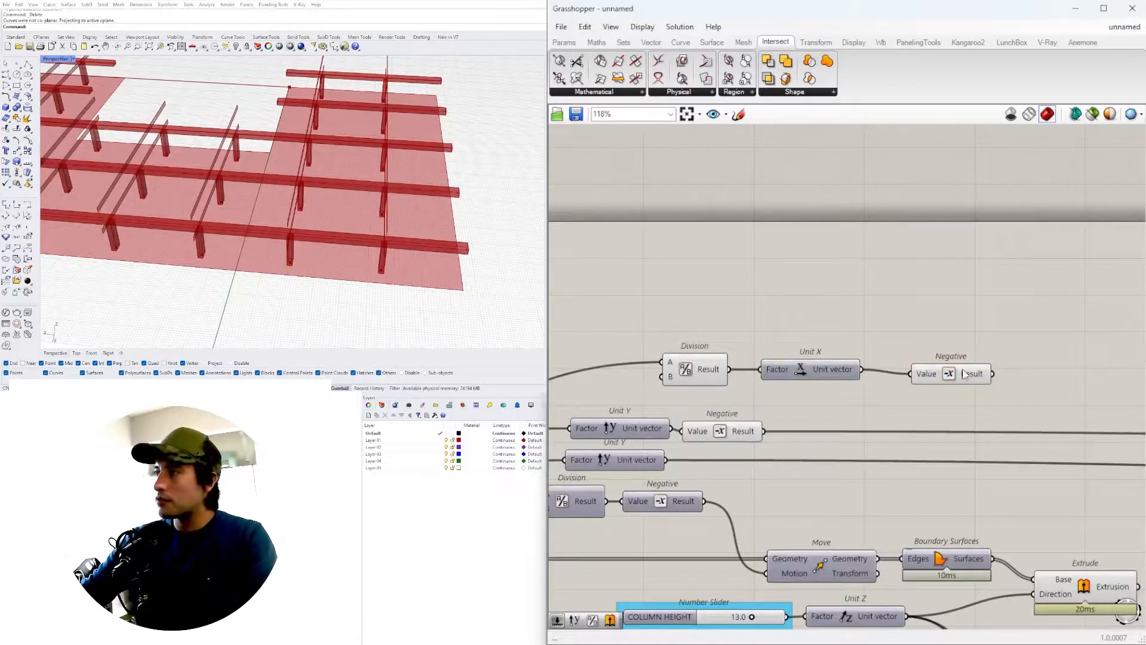
# Step: Relocate the Division, Unit X and Negative components together to just above the column Extrude
pyautogui.scroll(-4, 927, 369)
pyautogui.moveTo(955, 317); pyautogui.dragTo(798, 363)
pyautogui.moveTo(798, 363); pyautogui.dragTo(655, 337, button='right')
pyautogui.scroll(3, 656, 338)
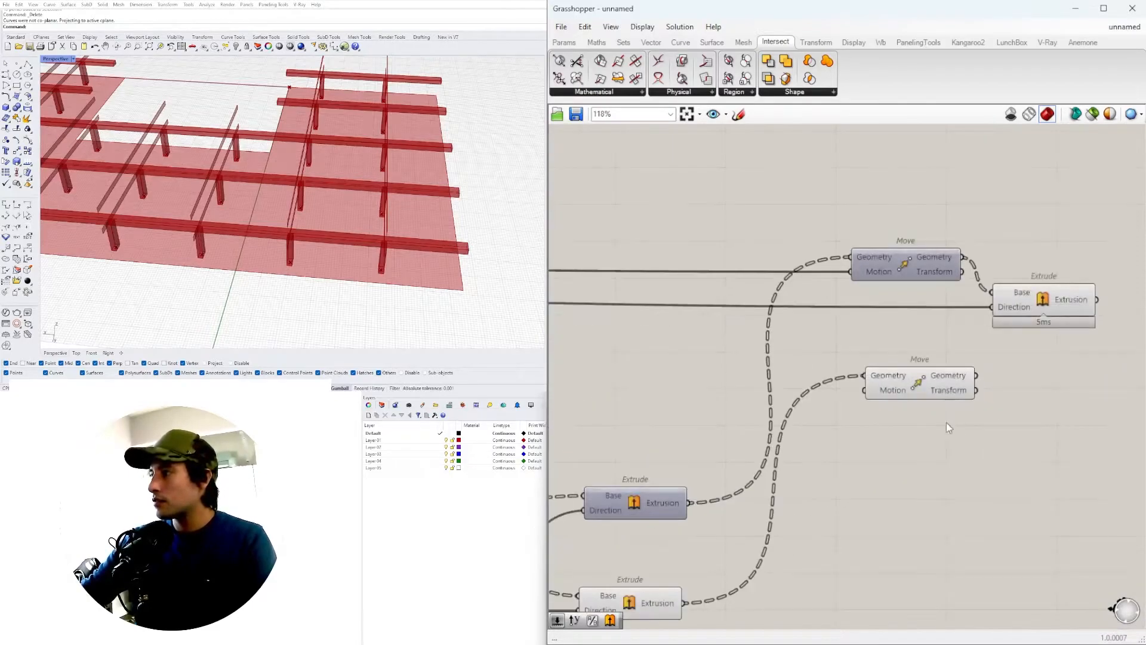
pyautogui.moveTo(775, 308); pyautogui.dragTo(1050, 398)
pyautogui.moveTo(656, 370); pyautogui.dragTo(848, 336, button='right')
pyautogui.scroll(-1, 847, 335)
pyautogui.scroll(-2, 913, 339)
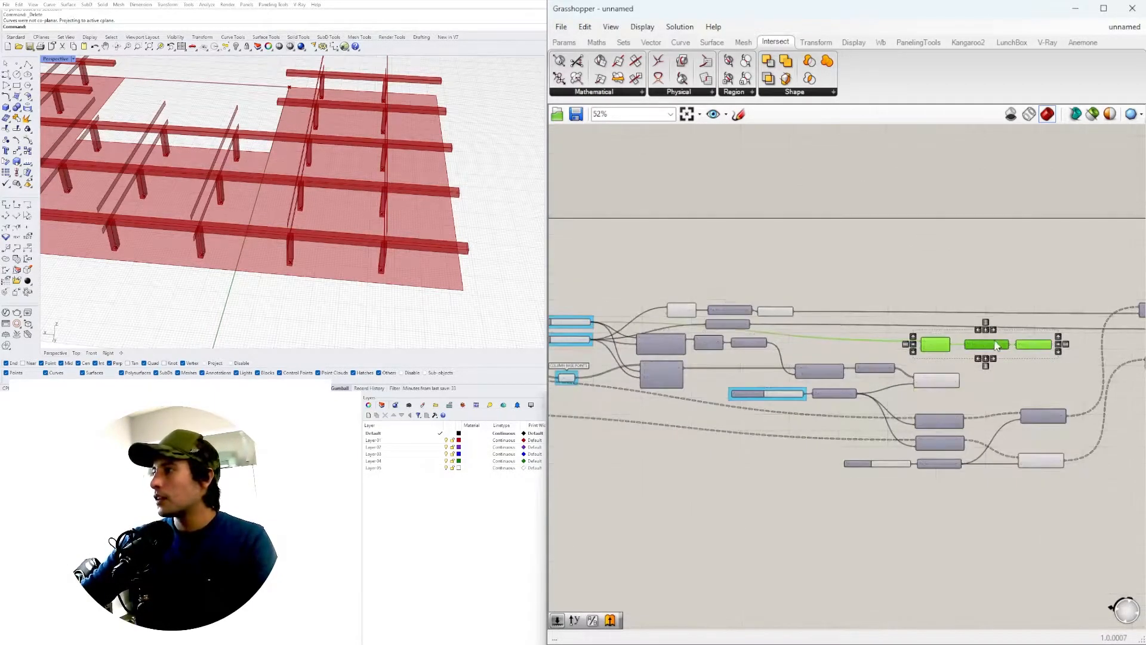
# Step: Shift the Division, both Unit Y components and their Negative upward, away from the Vector XYZ row
pyautogui.scroll(4, 876, 337)
pyautogui.moveTo(745, 322); pyautogui.dragTo(906, 353, button='right')
pyautogui.click(888, 256)
pyautogui.moveTo(891, 256); pyautogui.dragTo(647, 355)
pyautogui.moveTo(757, 289); pyautogui.dragTo(758, 263)
pyautogui.click(836, 192)
pyautogui.scroll(-2, 993, 356)
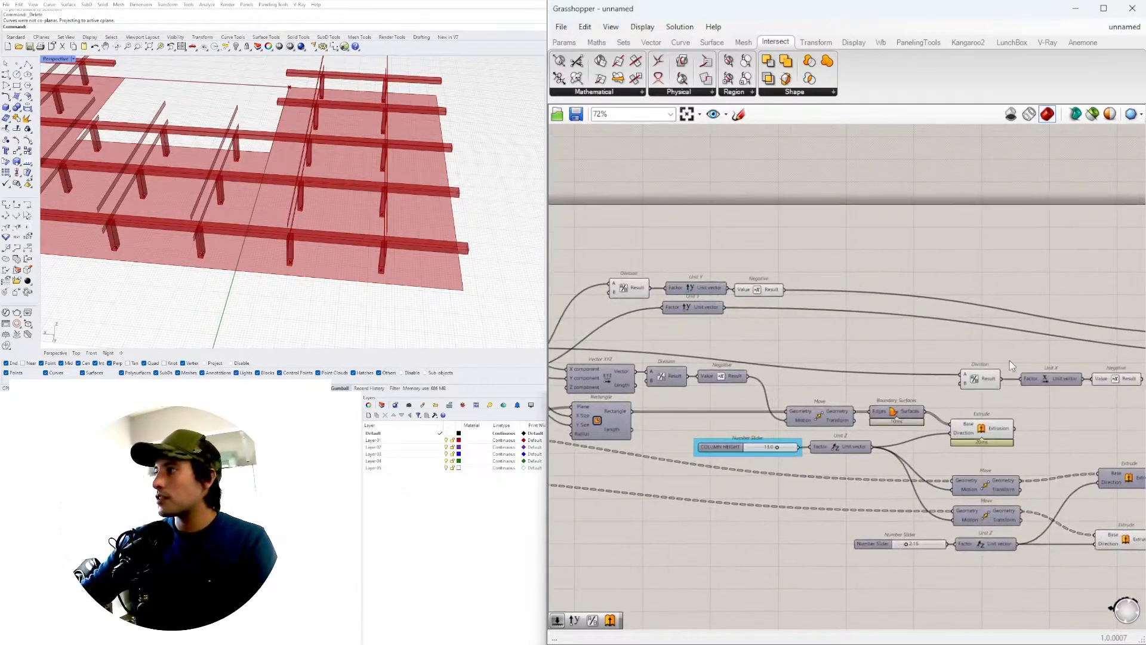
# Step: Relocate the Division, Unit X and Negative components to just above the Vector XYZ row, shifting the Unit Y group up to make room
pyautogui.moveTo(1097, 392); pyautogui.dragTo(985, 395, button='right')
pyautogui.moveTo(1031, 399); pyautogui.dragTo(835, 371)
pyautogui.moveTo(869, 370); pyautogui.dragTo(1033, 370, button='right')
pyautogui.moveTo(1032, 376); pyautogui.dragTo(659, 348)
pyautogui.moveTo(830, 203); pyautogui.dragTo(651, 311)
pyautogui.moveTo(751, 290); pyautogui.dragTo(766, 260)
pyautogui.click(727, 323)
pyautogui.scroll(1, 727, 323)
pyautogui.moveTo(885, 370); pyautogui.dragTo(679, 319)
pyautogui.click(793, 300)
# Step: Connect the Result of the Unit X Negative to the Motion input of the second beam Move
pyautogui.moveTo(1032, 316); pyautogui.dragTo(857, 323, button='right')
pyautogui.moveTo(706, 331); pyautogui.dragTo(839, 330)
pyautogui.scroll(-5, 788, 369)
pyautogui.scroll(4, 999, 415)
pyautogui.scroll(3, 991, 432)
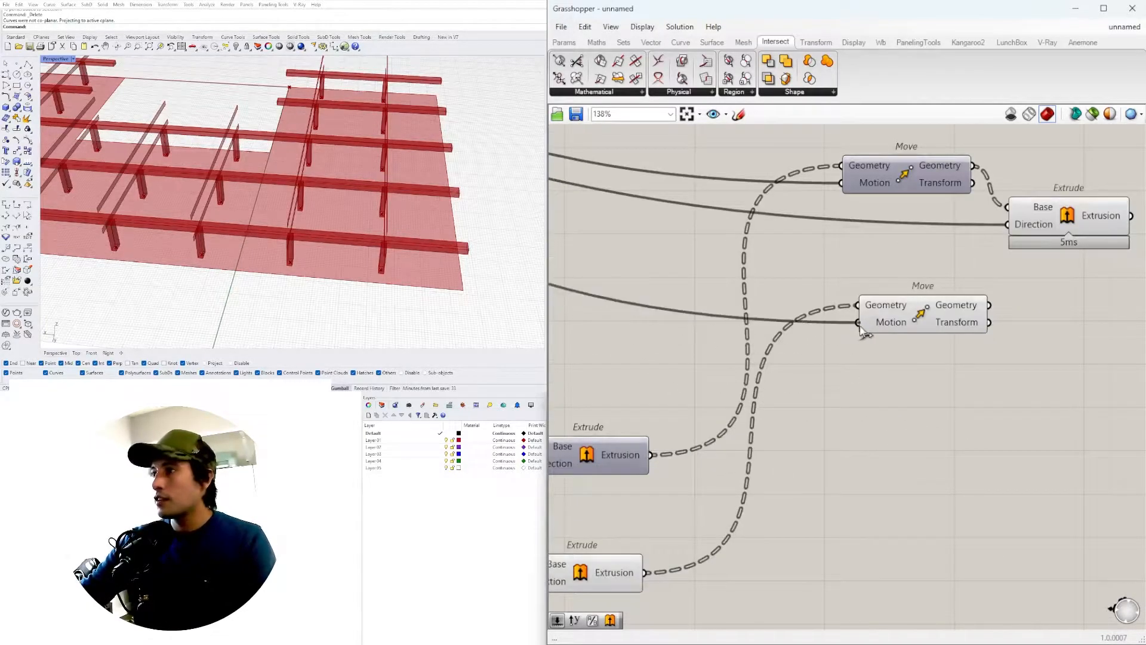
pyautogui.click(924, 316)
pyautogui.scroll(5, 396, 219)
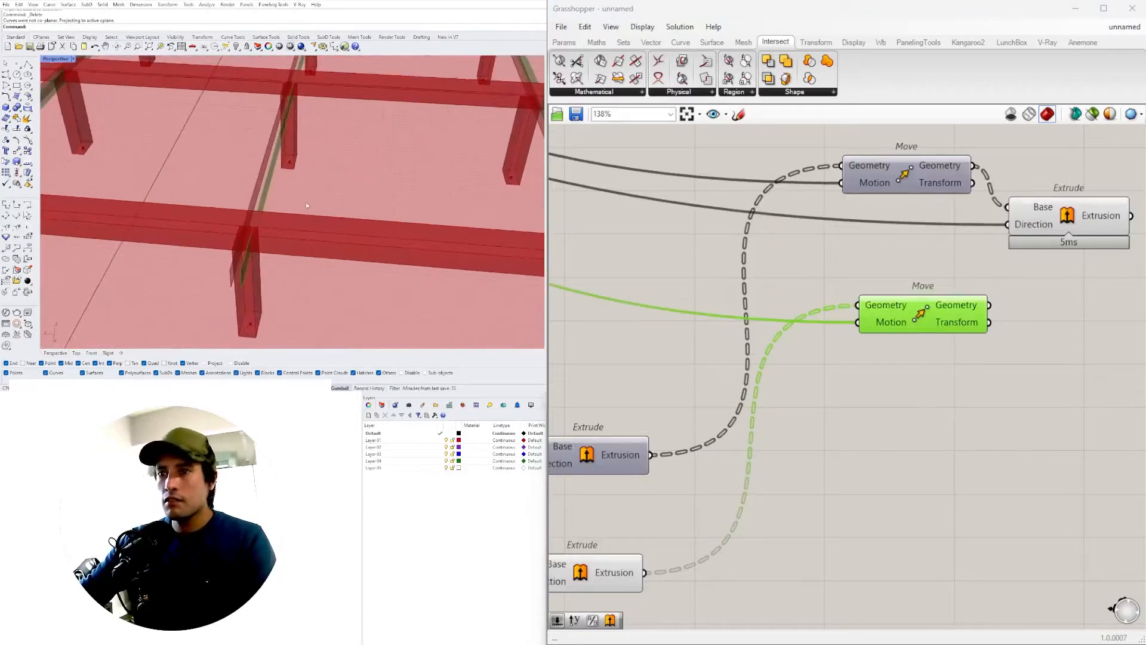
# Step: Hide the preview of the lower beam Extrude that feeds the second Move
pyautogui.moveTo(679, 388); pyautogui.dragTo(705, 459, button='right')
pyautogui.click(822, 567)
pyautogui.rightClick(823, 565)
pyautogui.click(840, 590)
pyautogui.scroll(-4, 887, 444)
pyautogui.scroll(3, 901, 385)
pyautogui.scroll(3, 245, 251)
pyautogui.moveTo(245, 250); pyautogui.dragTo(284, 241, button='right')
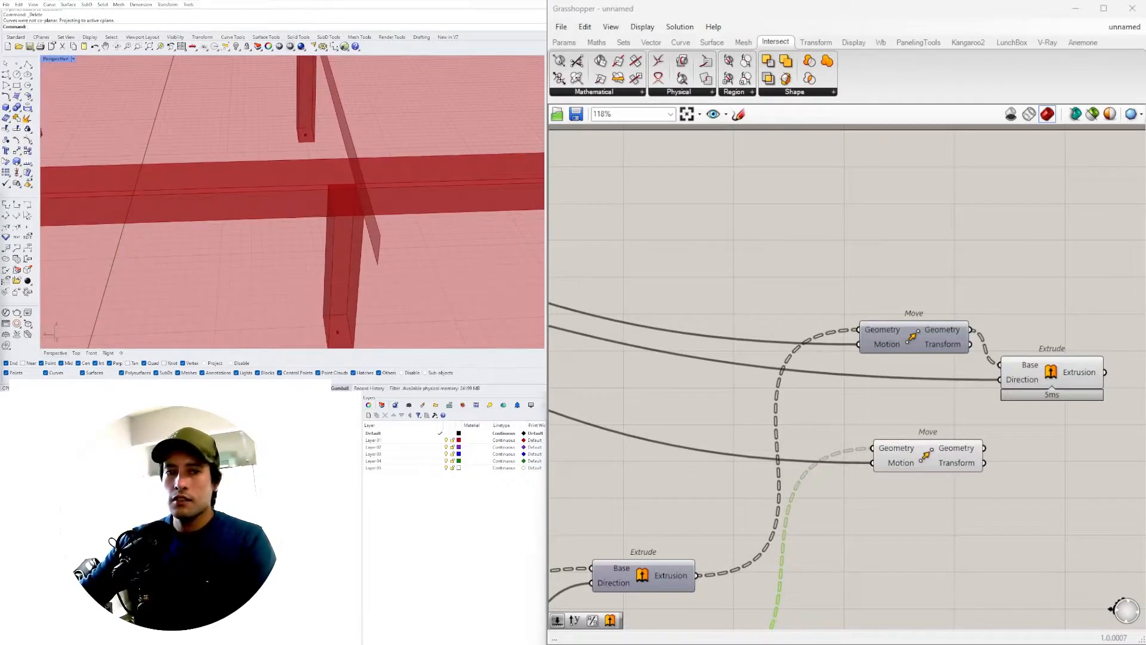
pyautogui.scroll(-2, 815, 381)
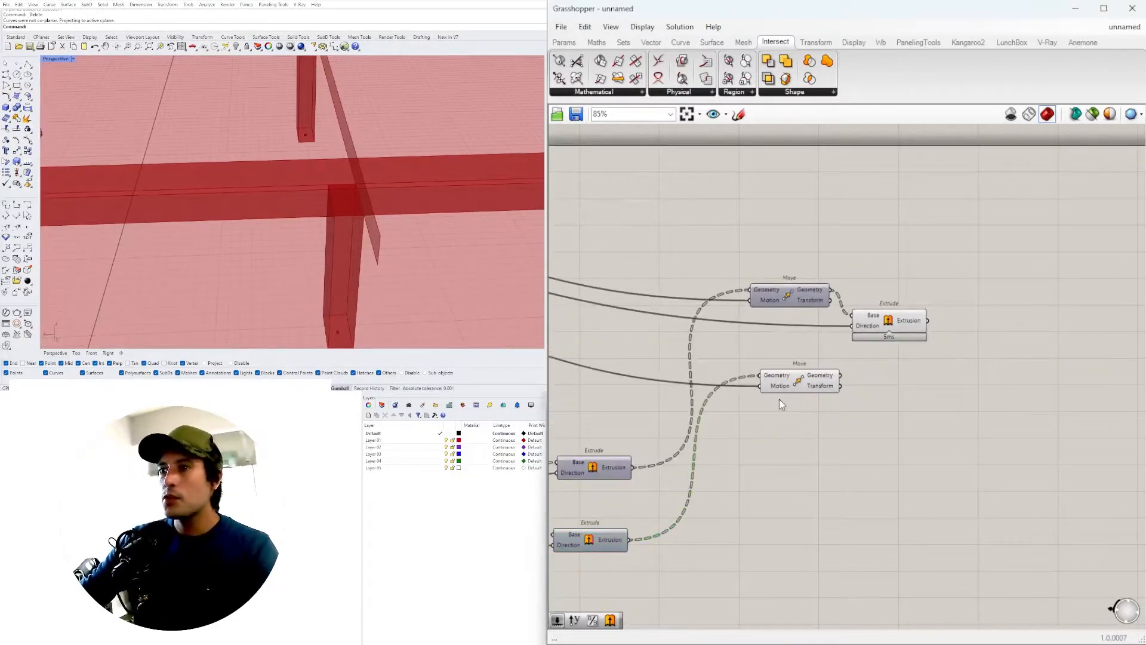
# Step: Add an Extrude component after the second beam Move and connect the moved Geometry to its Base
pyautogui.moveTo(795, 386); pyautogui.dragTo(804, 388)
pyautogui.moveTo(930, 370); pyautogui.dragTo(865, 370, button='right')
pyautogui.click(865, 368)
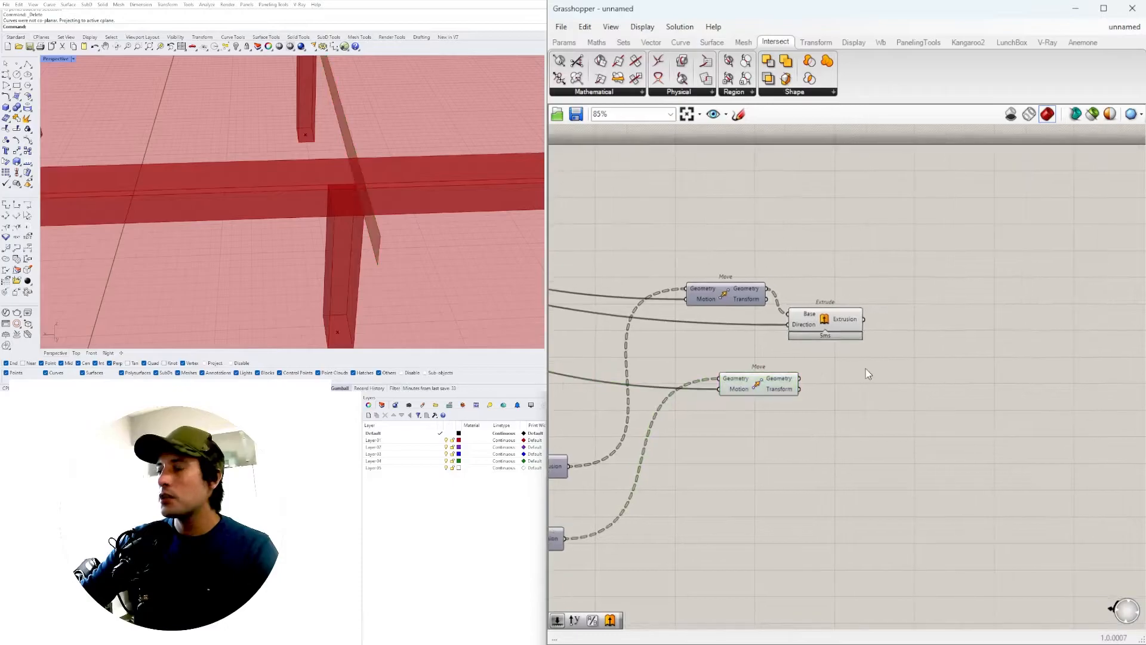
pyautogui.moveTo(789, 393); pyautogui.dragTo(896, 377, button='right')
pyautogui.doubleClick(930, 386)
pyautogui.write('E')
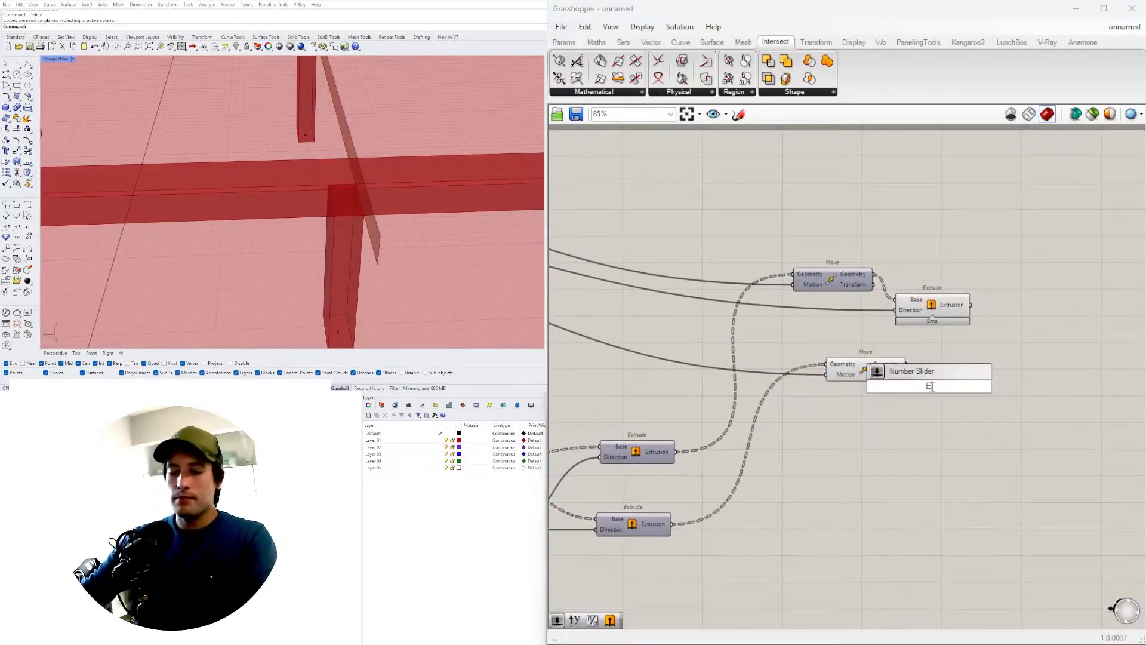
pyautogui.write('xtrude')
pyautogui.click(918, 370)
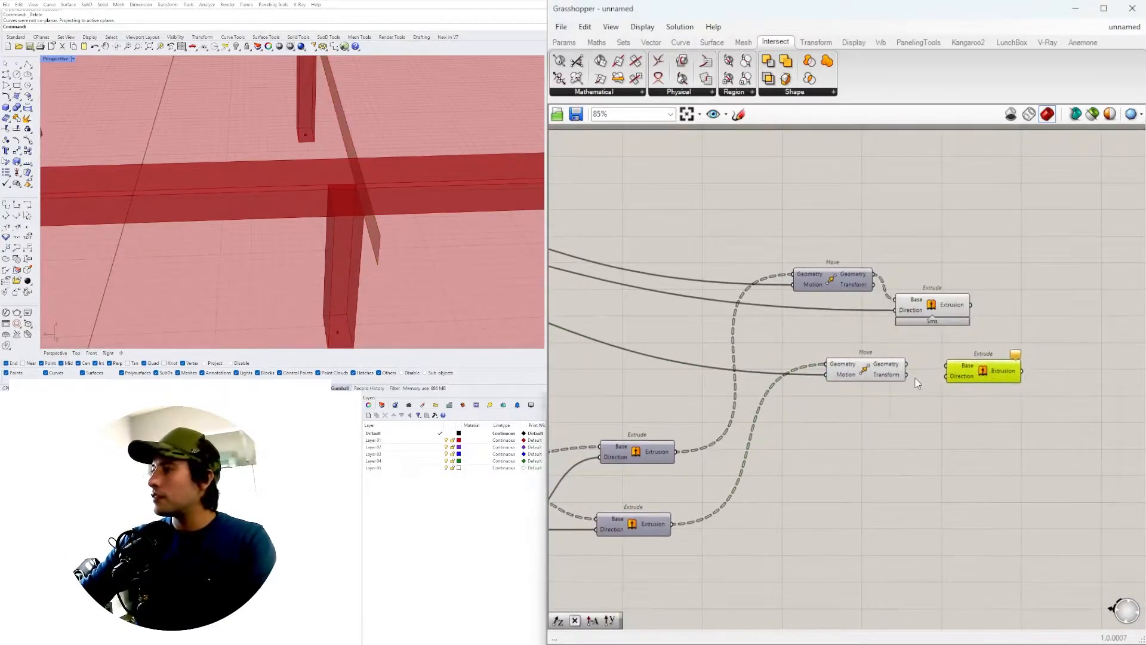
pyautogui.moveTo(867, 362); pyautogui.dragTo(872, 390)
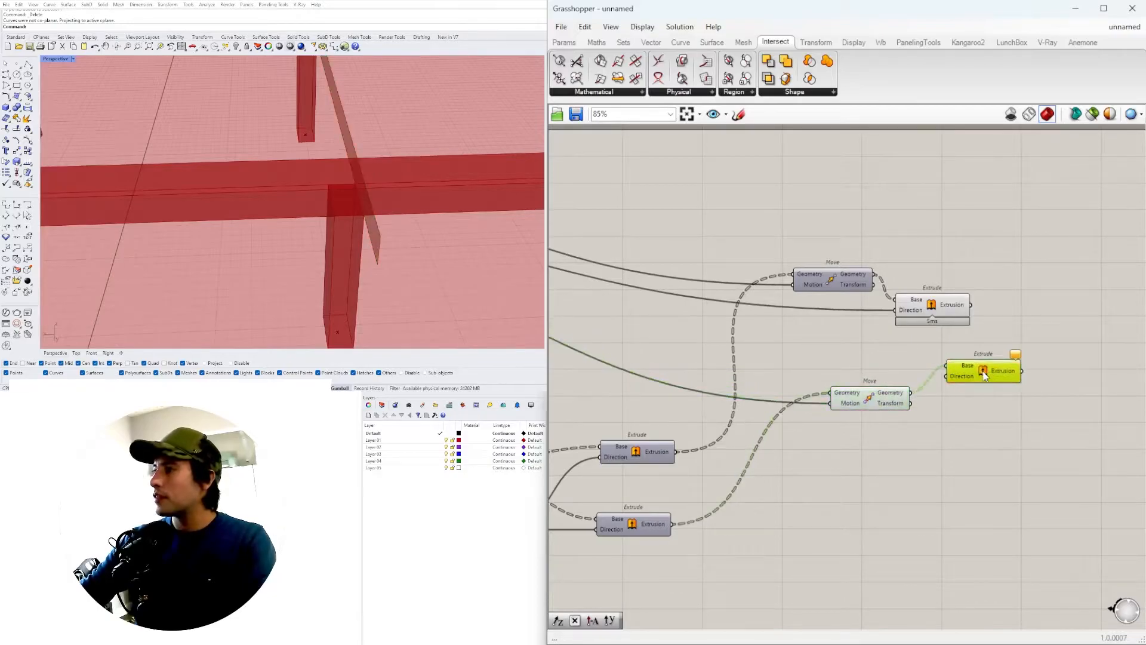
# Step: Add a Unit X component above Vector XYZ and connect the COLUMN SIZE X slider to its Factor
pyautogui.scroll(-3, 958, 362)
pyautogui.moveTo(707, 383); pyautogui.dragTo(993, 381, button='right')
pyautogui.moveTo(592, 342); pyautogui.dragTo(835, 342, button='right')
pyautogui.scroll(7, 865, 338)
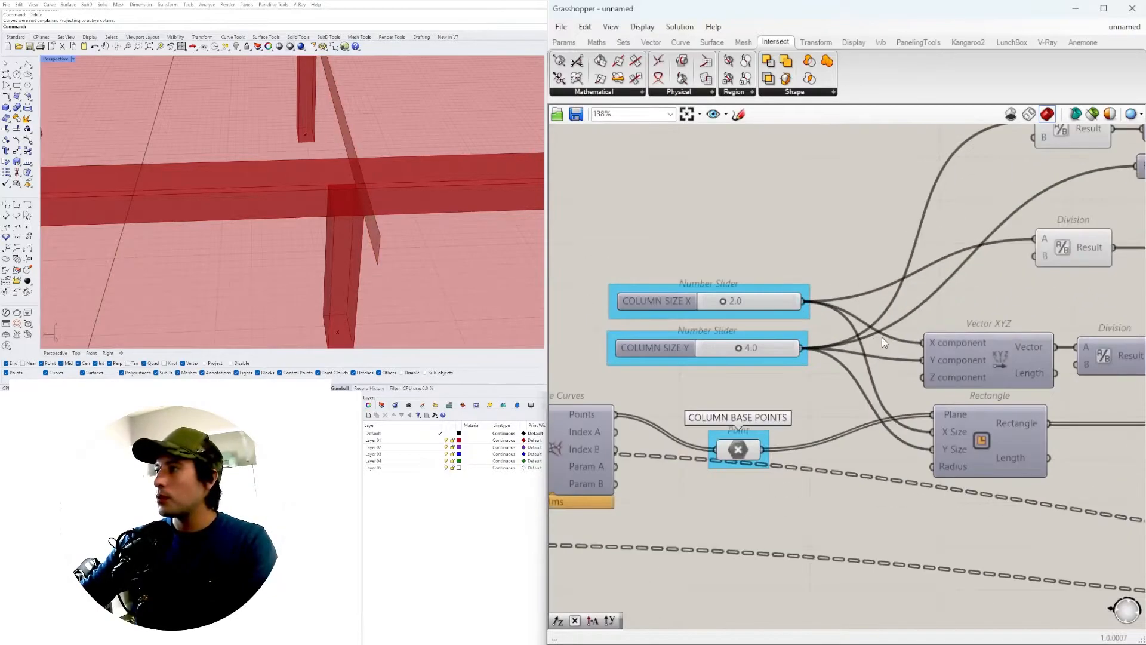
pyautogui.scroll(-1, 694, 342)
pyautogui.moveTo(1076, 294); pyautogui.dragTo(999, 315, button='right')
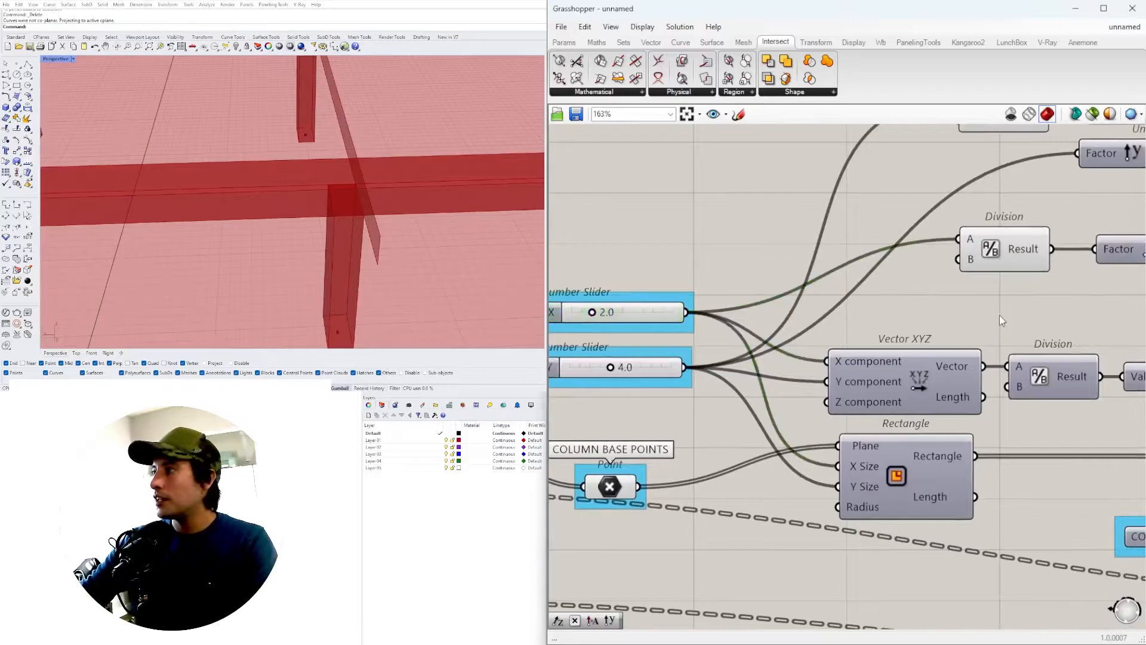
pyautogui.doubleClick(999, 313)
pyautogui.write('x')
pyautogui.click(989, 302)
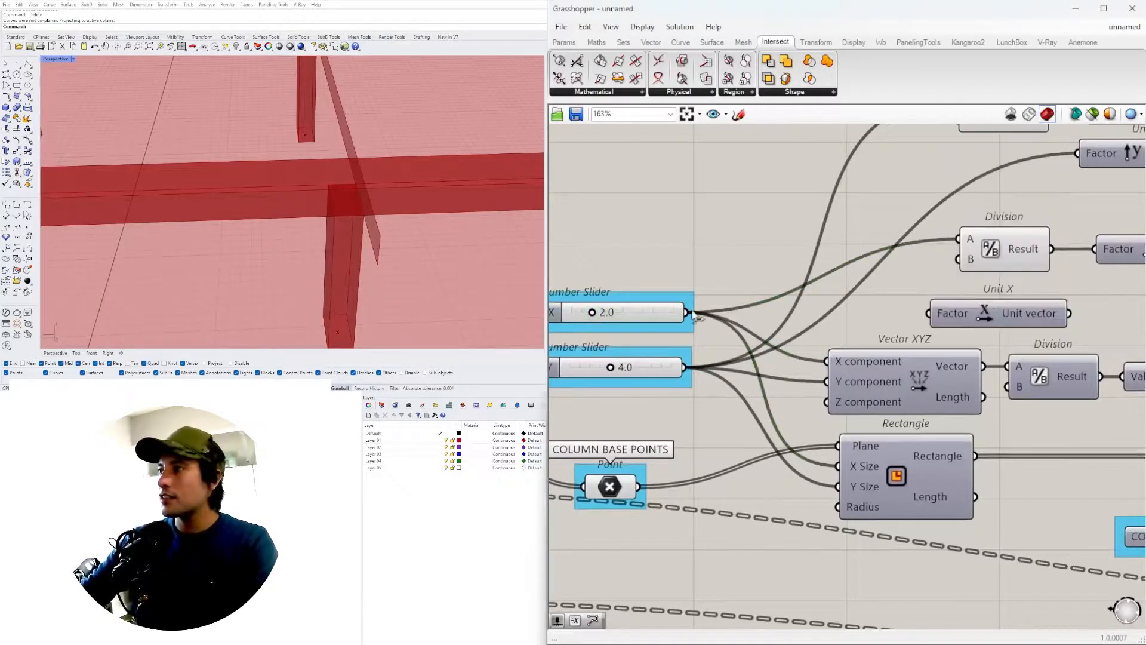
pyautogui.click(994, 315)
# Step: Connect the new Unit X vector to the Direction input of the second beams' final Extrude
pyautogui.scroll(-3, 1014, 313)
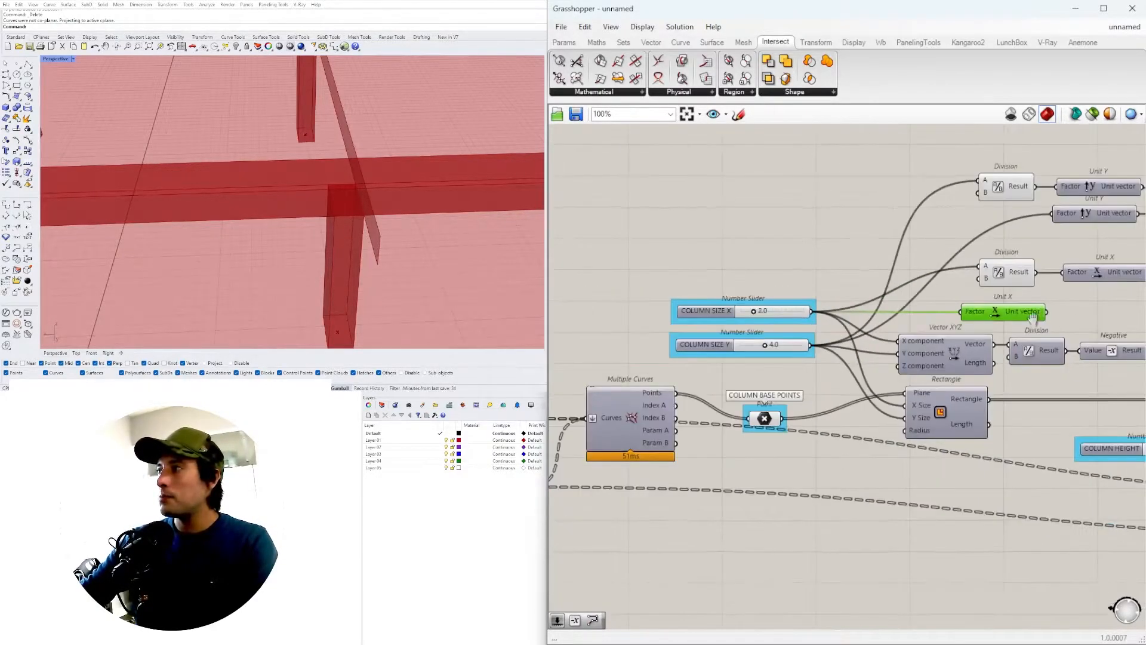
pyautogui.scroll(-7, 871, 360)
pyautogui.moveTo(846, 338); pyautogui.dragTo(1043, 440)
pyautogui.scroll(6, 805, 333)
pyautogui.scroll(-7, 958, 385)
pyautogui.scroll(10, 1015, 400)
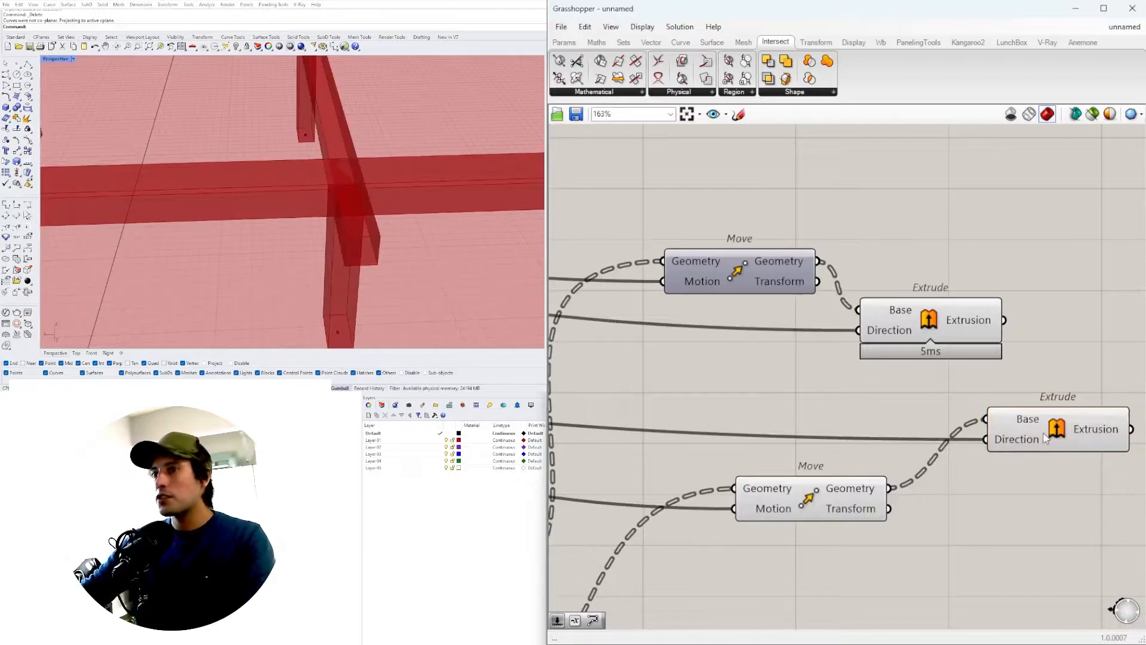
# Step: Hide the preview of the Move component feeding the second beams' final Extrude
pyautogui.click(1039, 425)
pyautogui.scroll(-3, 967, 487)
pyautogui.moveTo(962, 491); pyautogui.dragTo(1103, 435, button='right')
pyautogui.scroll(-1, 1103, 436)
pyautogui.moveTo(1047, 500); pyautogui.dragTo(963, 417)
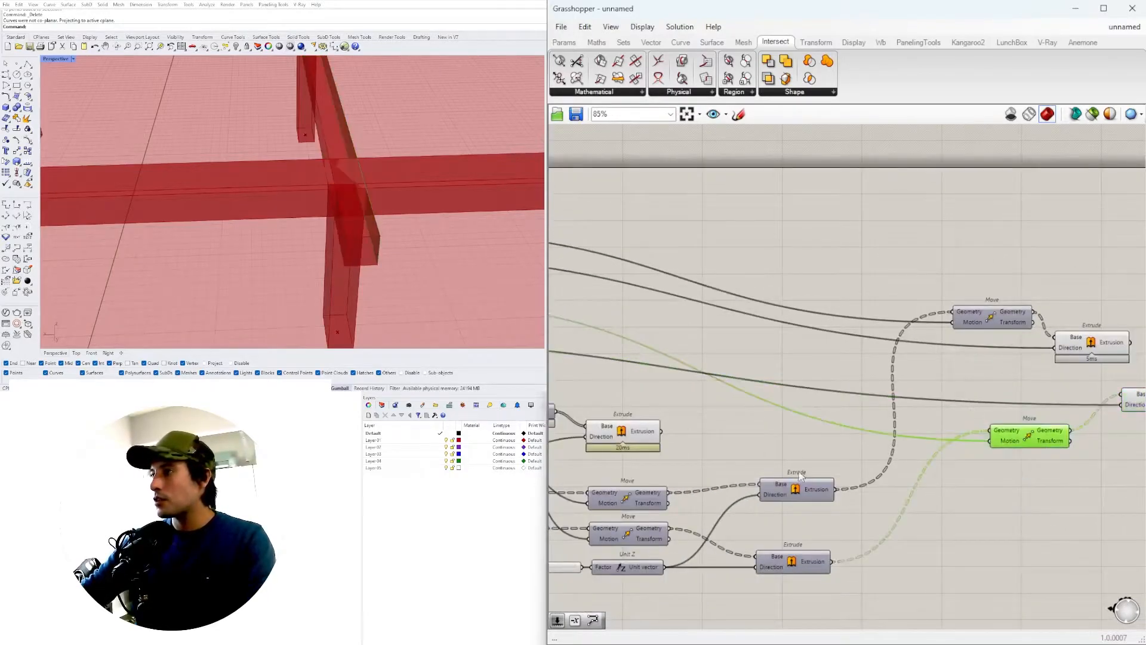
pyautogui.moveTo(844, 471); pyautogui.dragTo(1044, 422, button='right')
pyautogui.moveTo(923, 565); pyautogui.dragTo(742, 324)
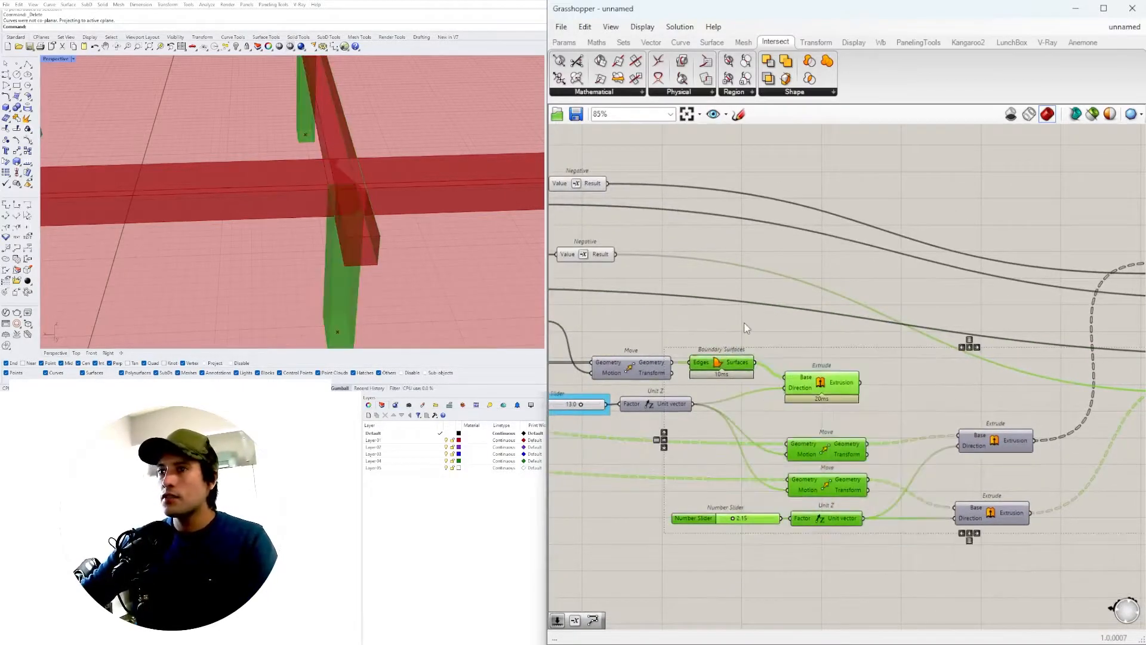
pyautogui.click(805, 297)
pyautogui.scroll(-2, 957, 394)
pyautogui.moveTo(958, 394); pyautogui.dragTo(732, 389, button='right')
pyautogui.moveTo(923, 378); pyautogui.dragTo(955, 430)
pyautogui.middleClick(939, 358)
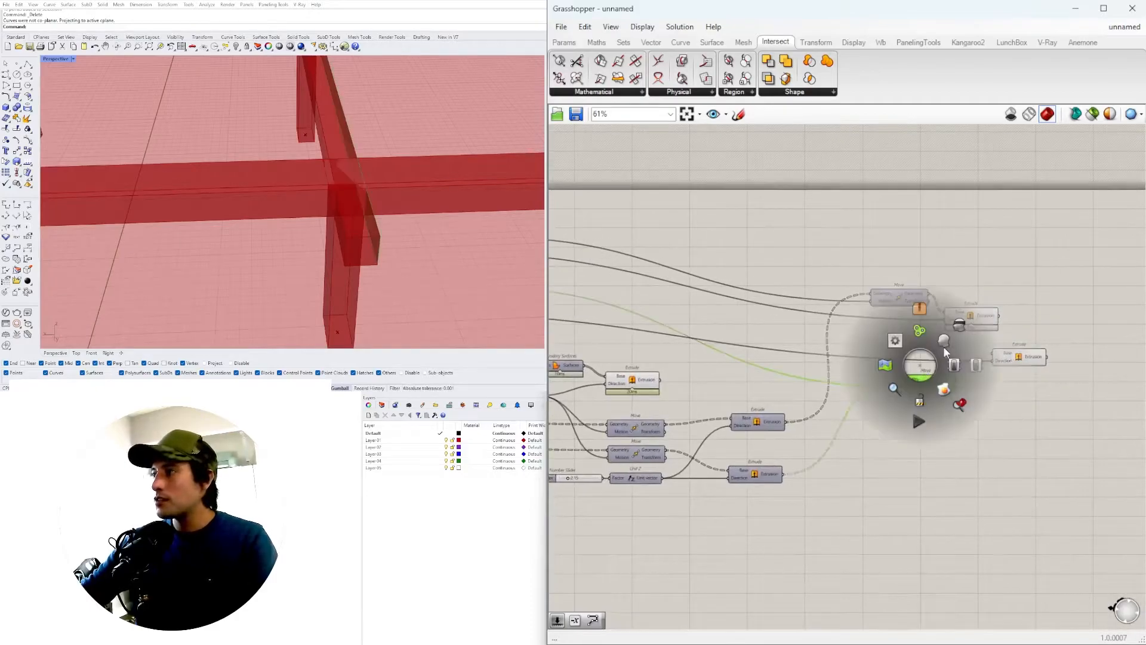
pyautogui.scroll(2, 987, 323)
# Step: Highlight both final beam Extrudes and examine how the two beam directions cross above the columns
pyautogui.click(989, 381)
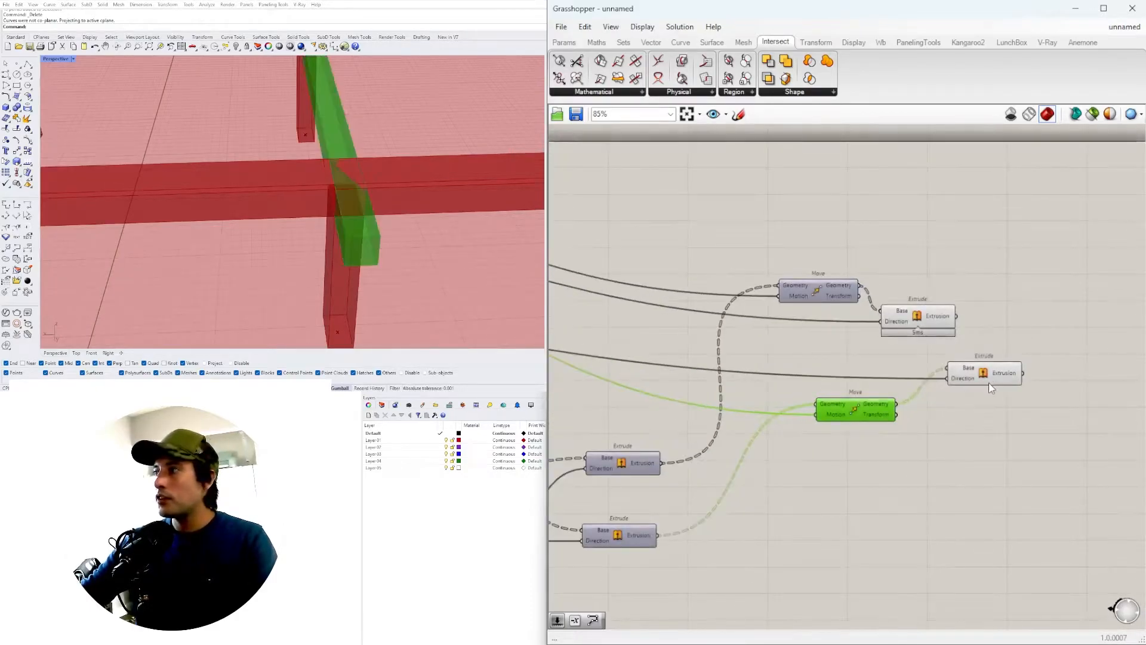
pyautogui.keyDown('shift'); pyautogui.click(898, 319); pyautogui.keyUp('shift')
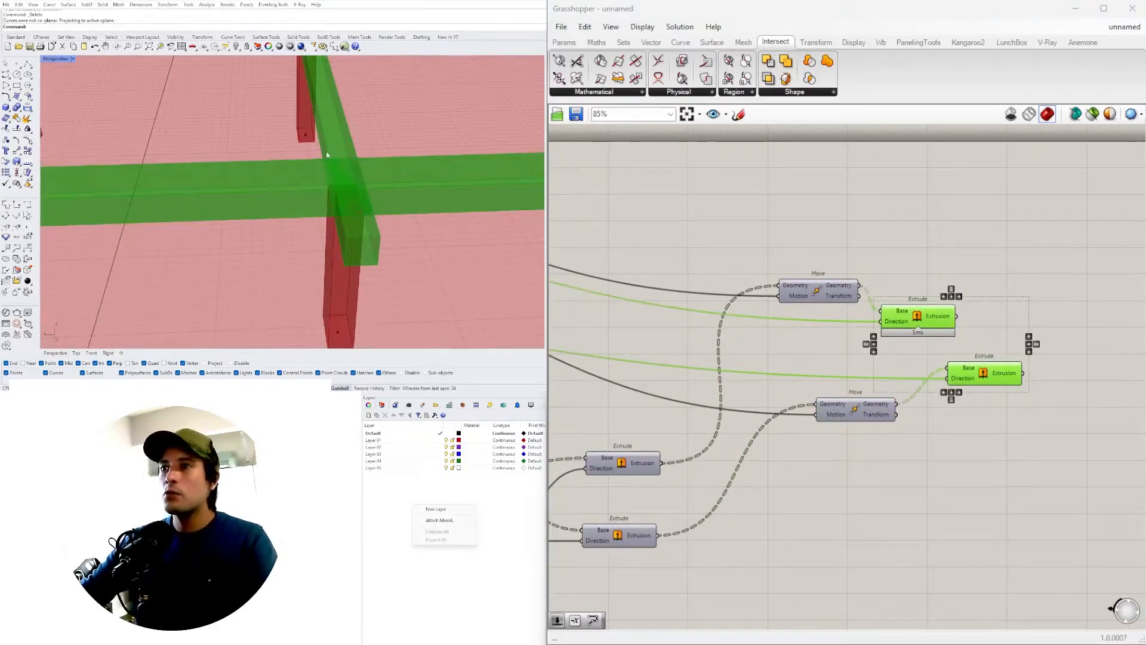
pyautogui.scroll(-10, 327, 156)
pyautogui.moveTo(313, 112); pyautogui.dragTo(282, 198, button='right')
pyautogui.scroll(5, 282, 198)
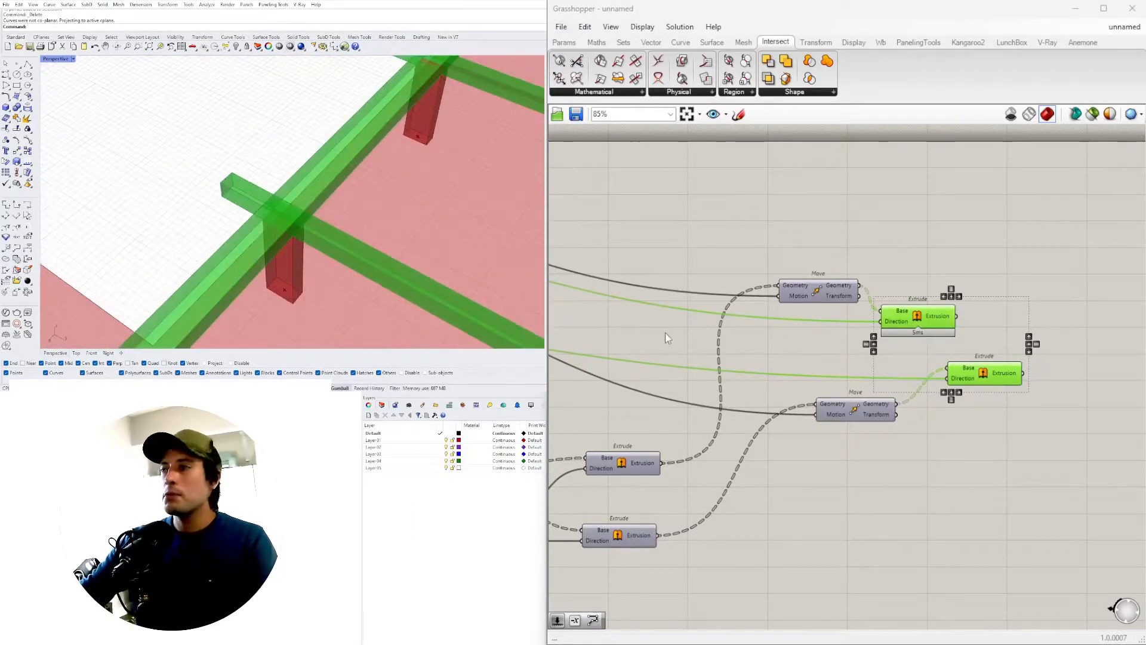
pyautogui.moveTo(1051, 374); pyautogui.dragTo(913, 358, button='right')
pyautogui.scroll(4, 913, 358)
pyautogui.click(944, 315)
pyautogui.click(837, 348)
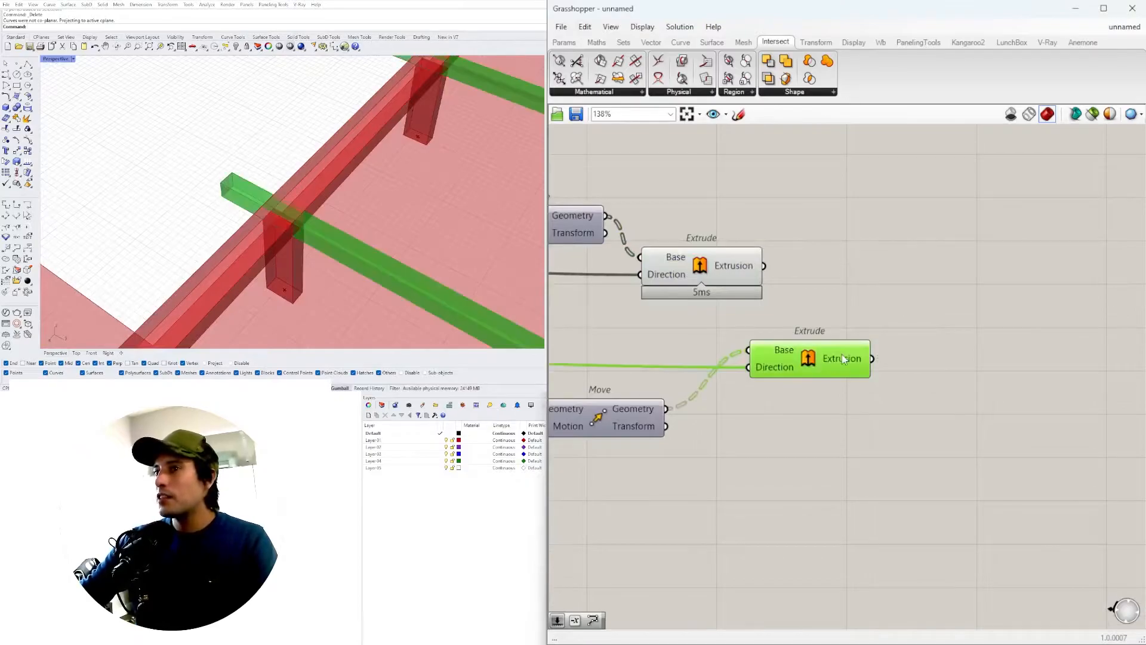
# Step: Add a Solid Union component and connect the Extrusion outputs of both final beam Extrudes to its Breps input
pyautogui.doubleClick(922, 274)
pyautogui.write('UNIO')
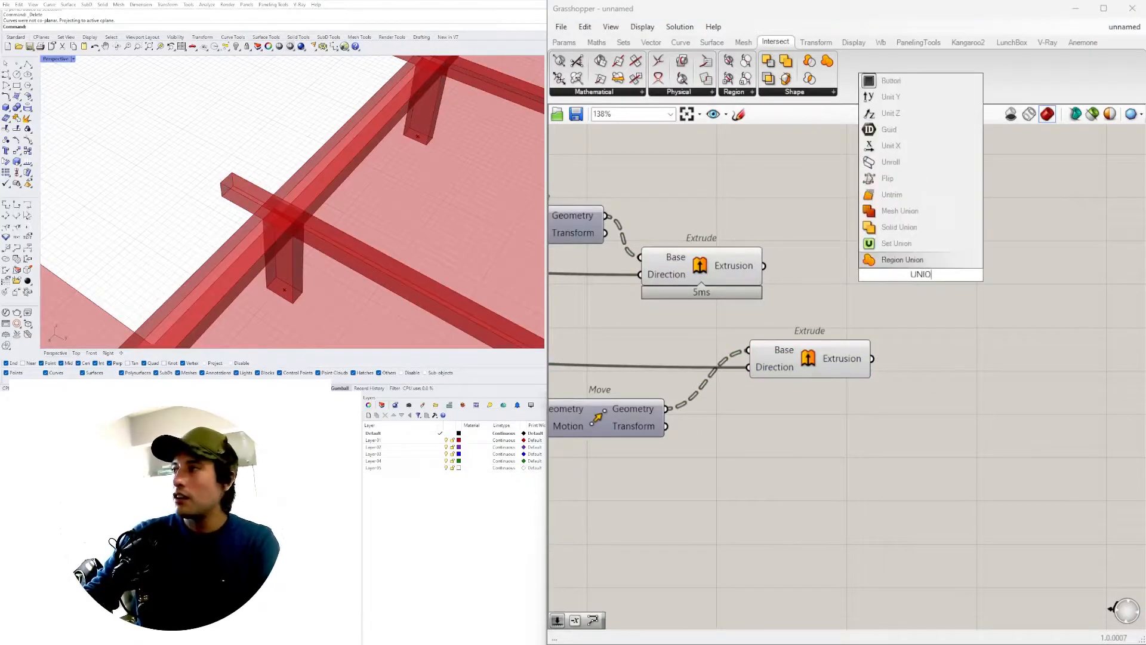
pyautogui.write('N')
pyautogui.press('Up')
pyautogui.press('Up')
pyautogui.press('Return')
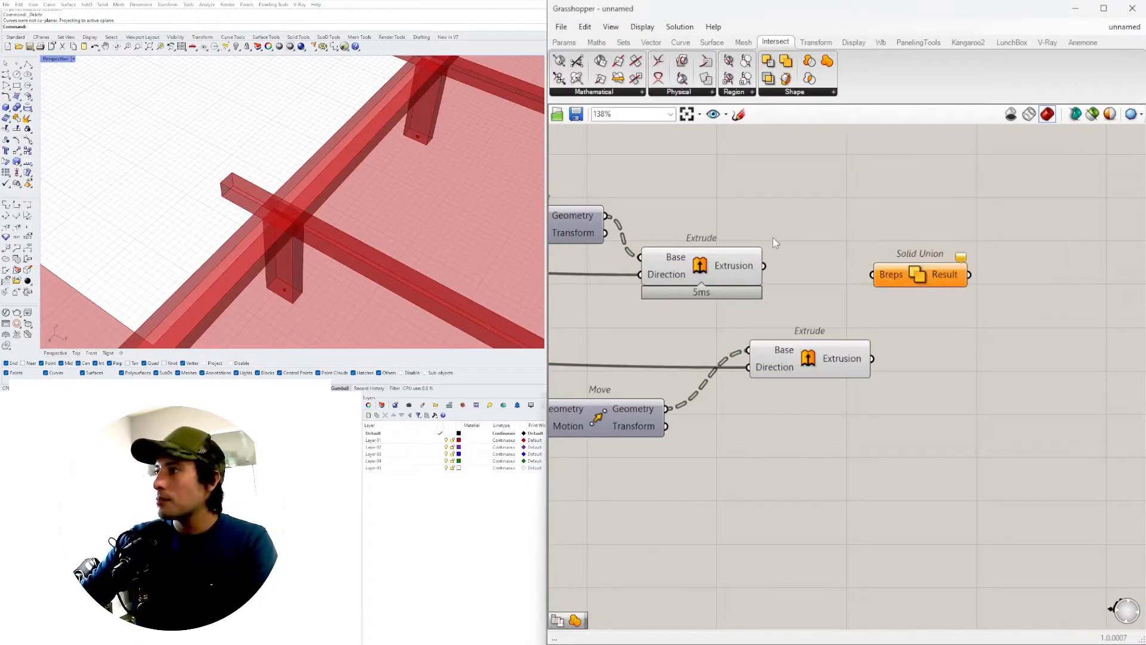
pyautogui.moveTo(777, 268); pyautogui.dragTo(916, 283)
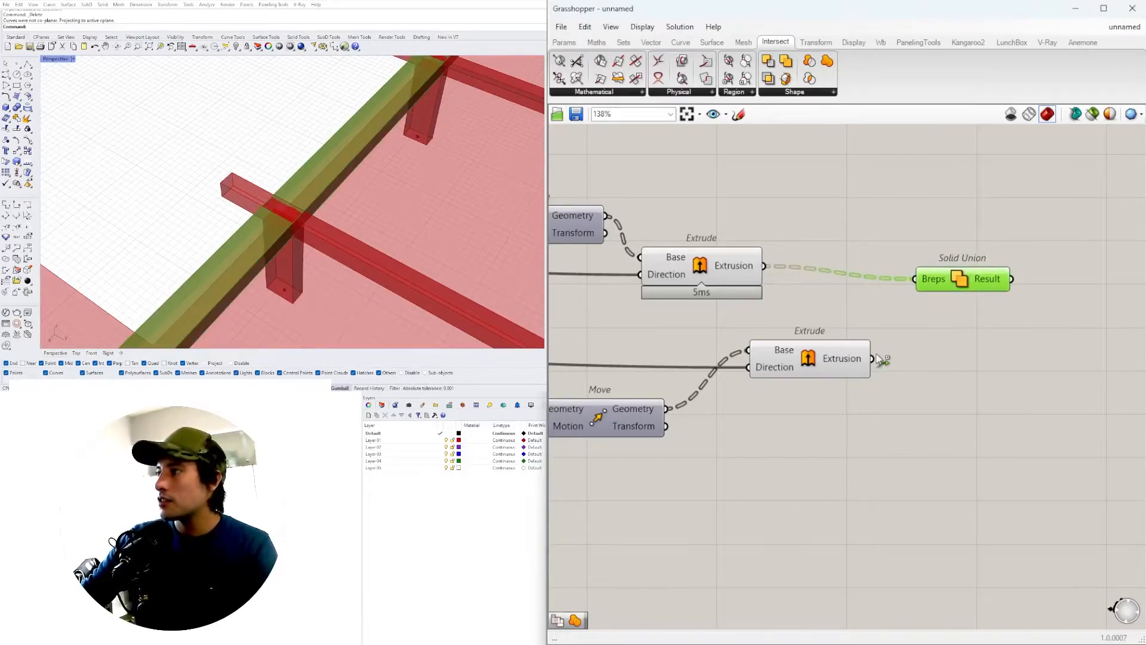
pyautogui.keyDown('shift'); pyautogui.moveTo(916, 290); pyautogui.dragTo(916, 288); pyautogui.keyUp('shift')
# Step: Flatten the Breps input of Solid Union and reposition the component beside the beam Extrudes
pyautogui.moveTo(936, 282); pyautogui.dragTo(961, 269)
pyautogui.rightClick(960, 269)
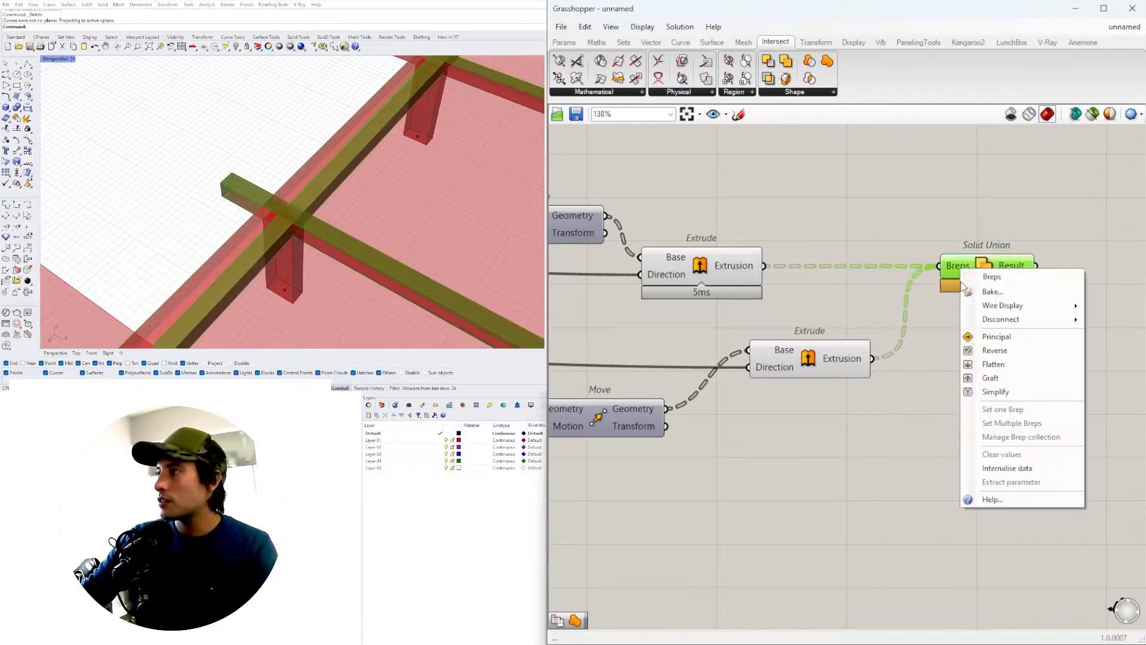
pyautogui.click(993, 364)
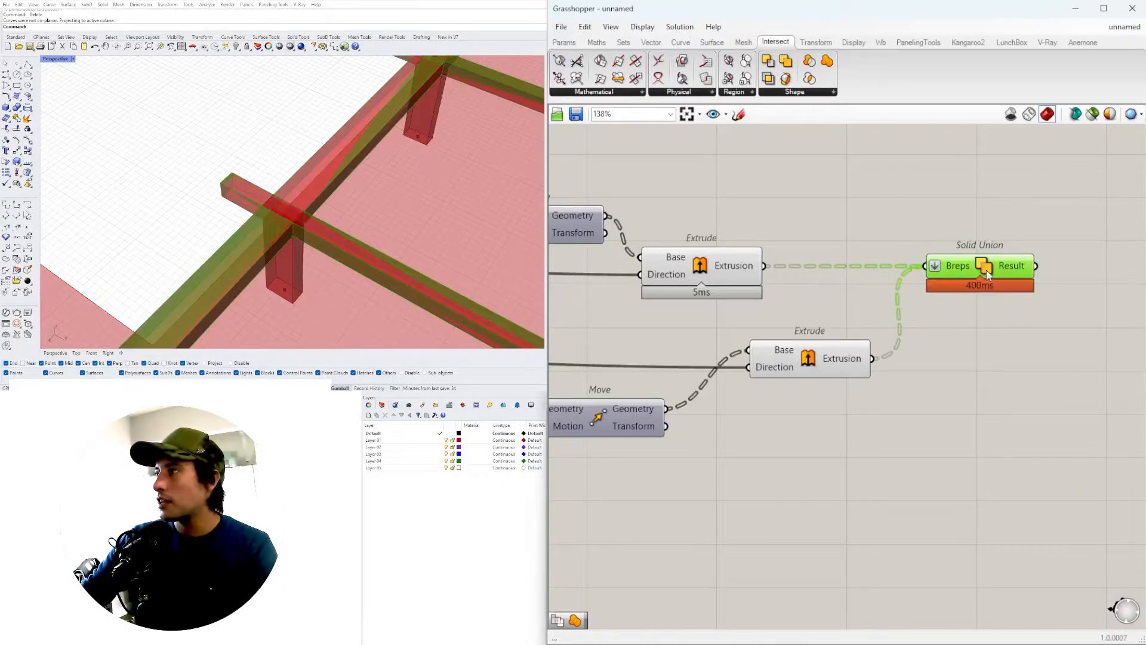
pyautogui.moveTo(1001, 270)
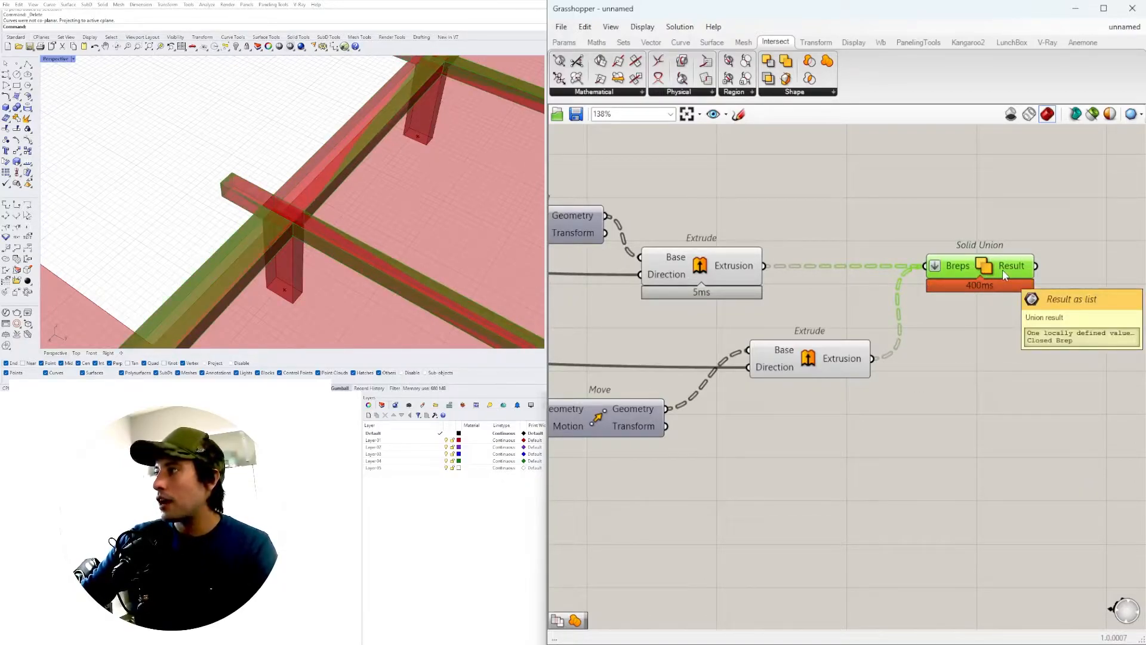
pyautogui.moveTo(1009, 269); pyautogui.dragTo(1059, 268)
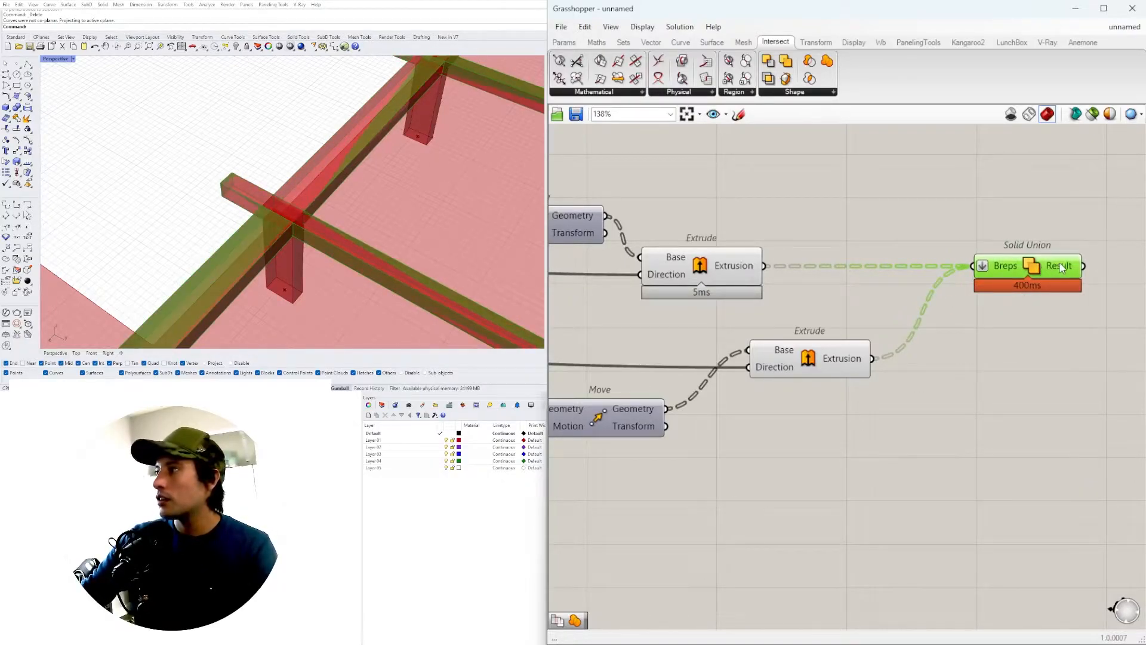
# Step: Hide the previews of both final beam Extrudes so only the unioned beams are displayed
pyautogui.moveTo(776, 534); pyautogui.dragTo(592, 253)
pyautogui.middleClick(609, 247)
pyautogui.click(647, 204)
pyautogui.scroll(-5, 315, 193)
pyautogui.moveTo(314, 193)
pyautogui.mouseDown(button='right')
pyautogui.moveTo(352, 158)
pyautogui.moveTo(421, 151)
pyautogui.moveTo(310, 206)
pyautogui.mouseUp(button='right')
pyautogui.scroll(5, 224, 197)
pyautogui.moveTo(223, 197); pyautogui.dragTo(308, 228, button='right')
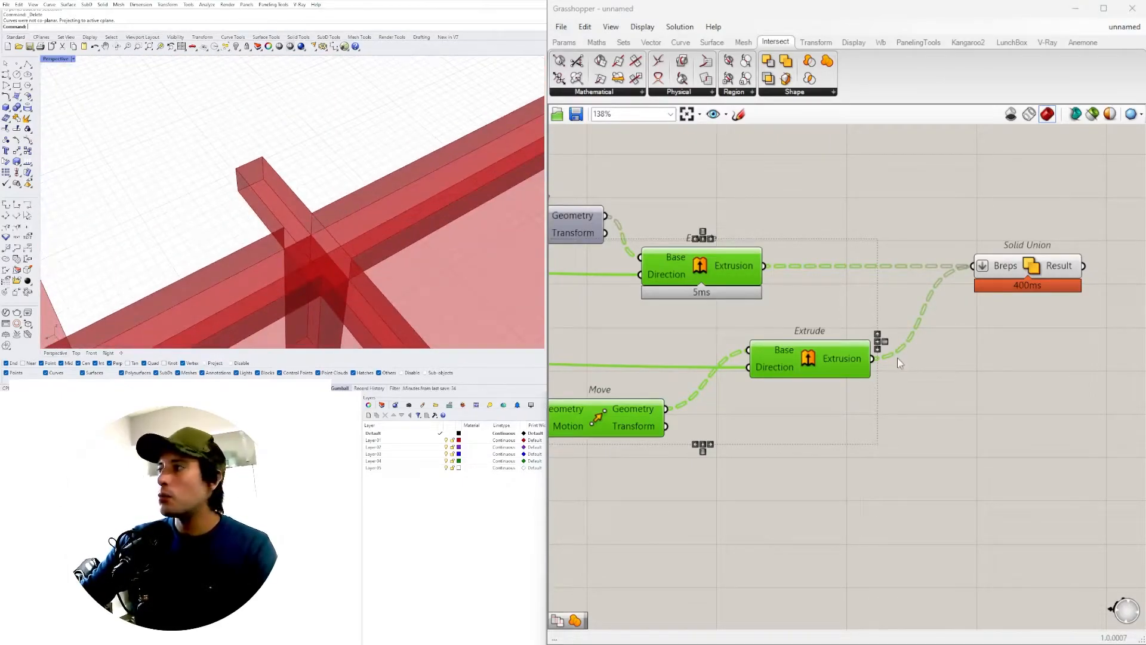
# Step: Add a Merge Faces component, connect the Solid Union Result to its Brep input and flatten that input
pyautogui.moveTo(898, 358); pyautogui.dragTo(661, 361, button='right')
pyautogui.doubleClick(947, 352)
pyautogui.write('merge')
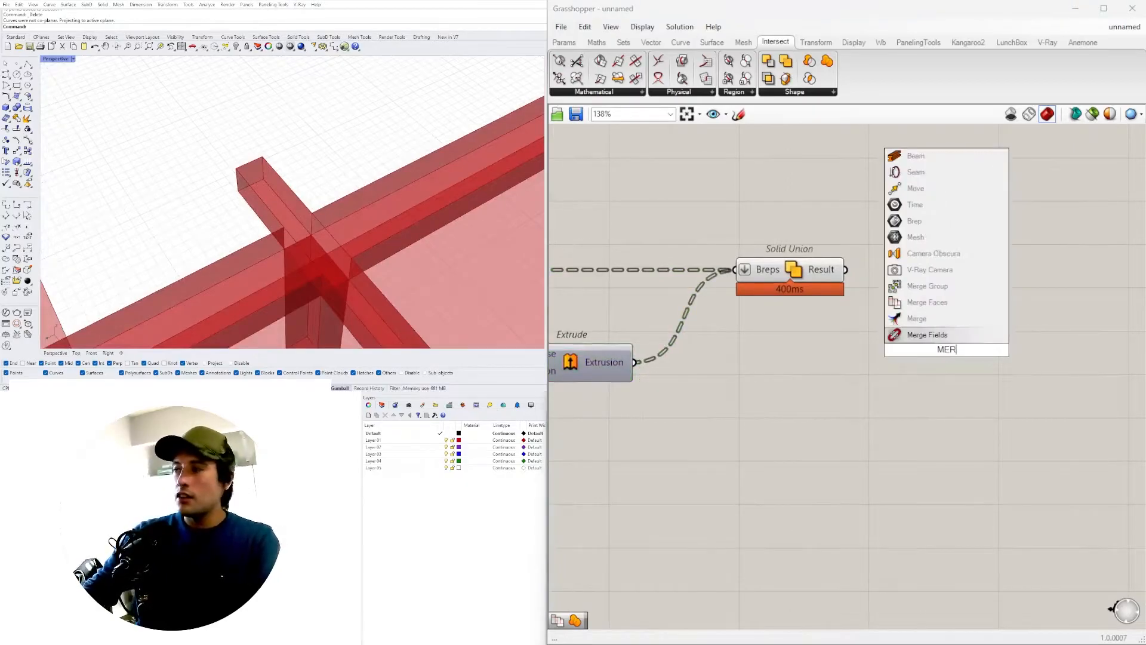
pyautogui.click(935, 304)
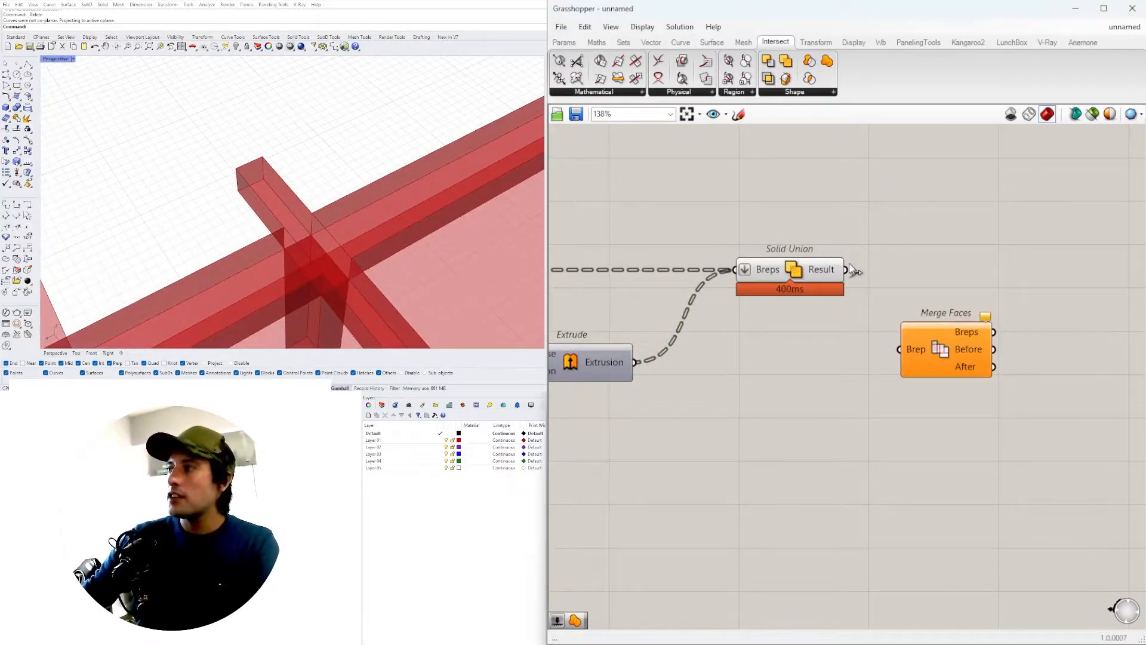
pyautogui.moveTo(915, 349); pyautogui.dragTo(915, 350)
pyautogui.moveTo(948, 353); pyautogui.dragTo(924, 273)
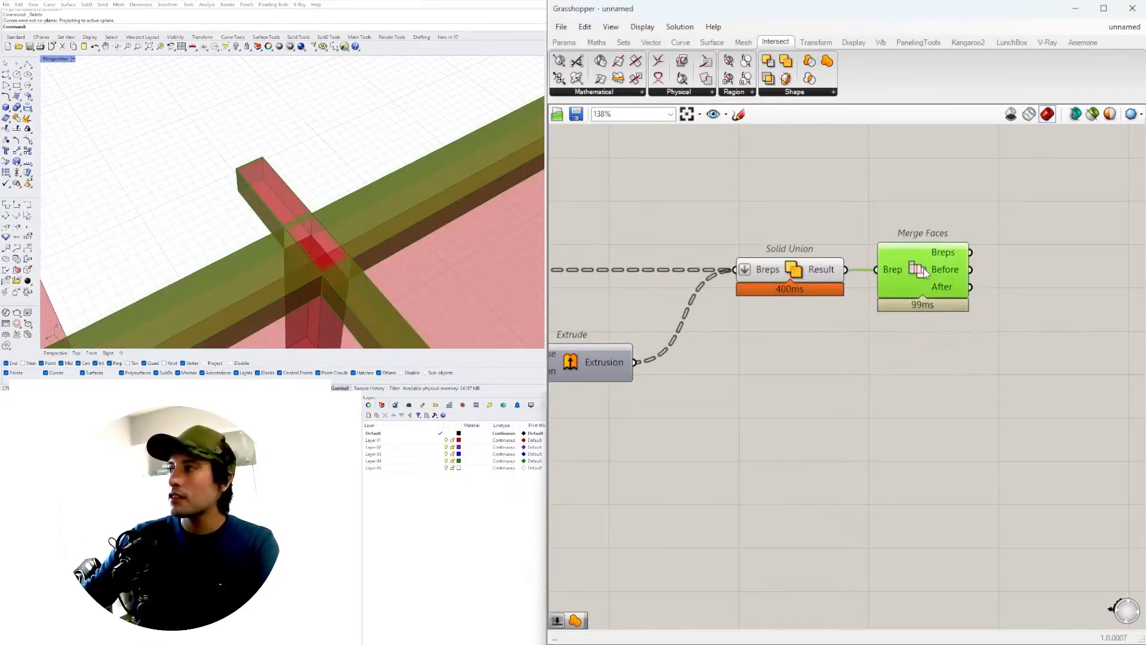
pyautogui.rightClick(892, 278)
pyautogui.click(967, 367)
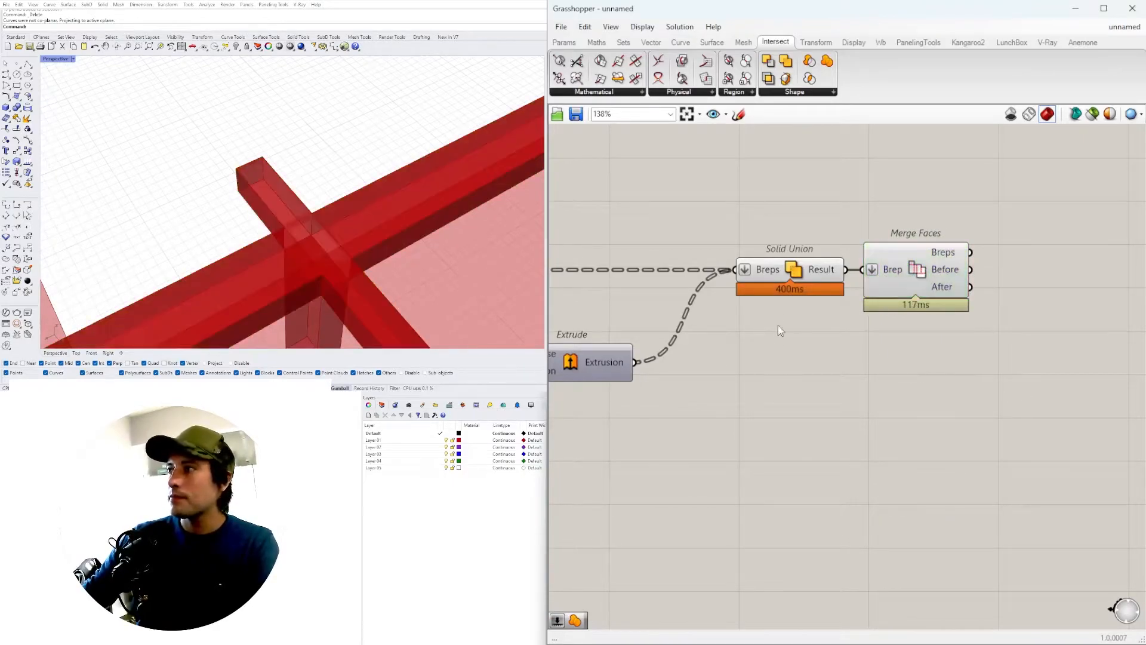
# Step: Hide the preview of the Solid Union component
pyautogui.click(773, 275)
pyautogui.rightClick(800, 271)
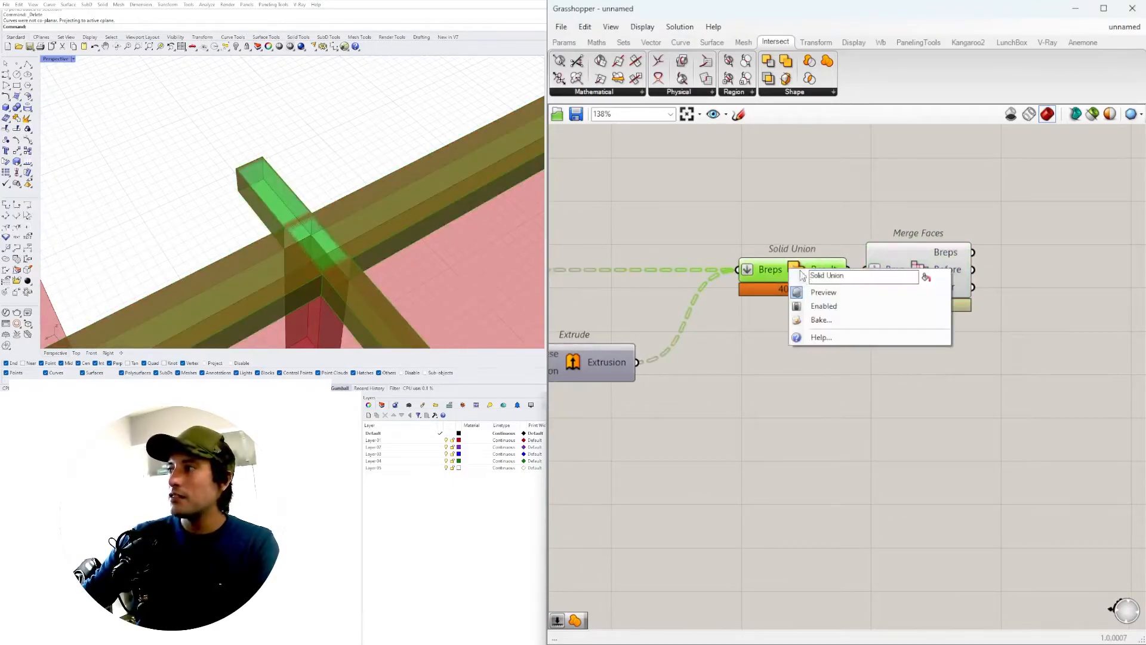
pyautogui.click(822, 292)
# Step: Highlight the Merge Faces output and examine the beam joints across the whole structure
pyautogui.click(921, 271)
pyautogui.moveTo(431, 238); pyautogui.dragTo(260, 158, button='right')
pyautogui.scroll(-5, 326, 162)
pyautogui.scroll(6, 317, 157)
pyautogui.scroll(-3, 317, 157)
pyautogui.scroll(-4, 455, 151)
pyautogui.scroll(4, 460, 120)
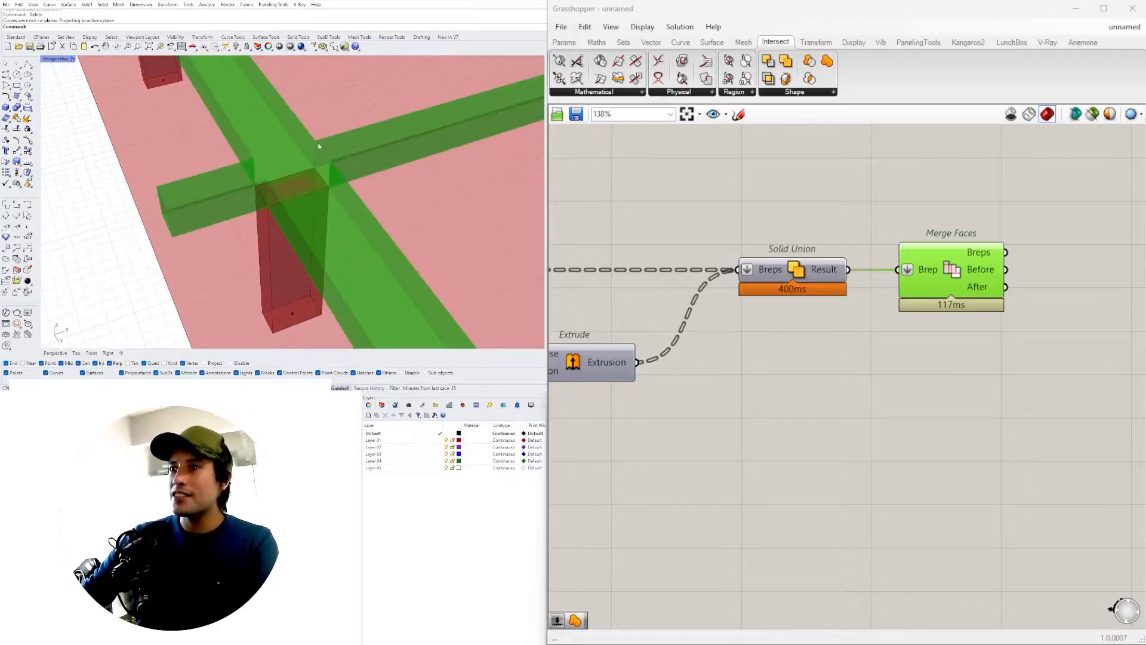
pyautogui.scroll(-8, 351, 172)
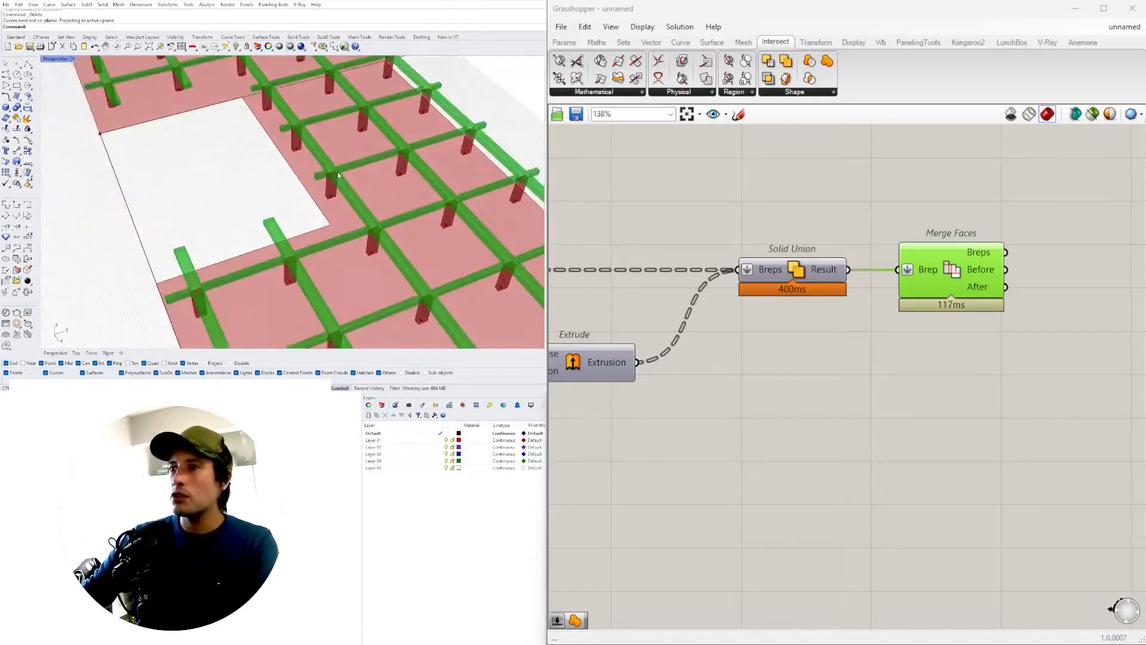
# Step: Try a contour distance of 26.1 on the number slider that feeds both Contour components
pyautogui.click(827, 392)
pyautogui.moveTo(948, 269); pyautogui.dragTo(943, 268)
pyautogui.moveTo(334, 290); pyautogui.dragTo(426, 241, button='right')
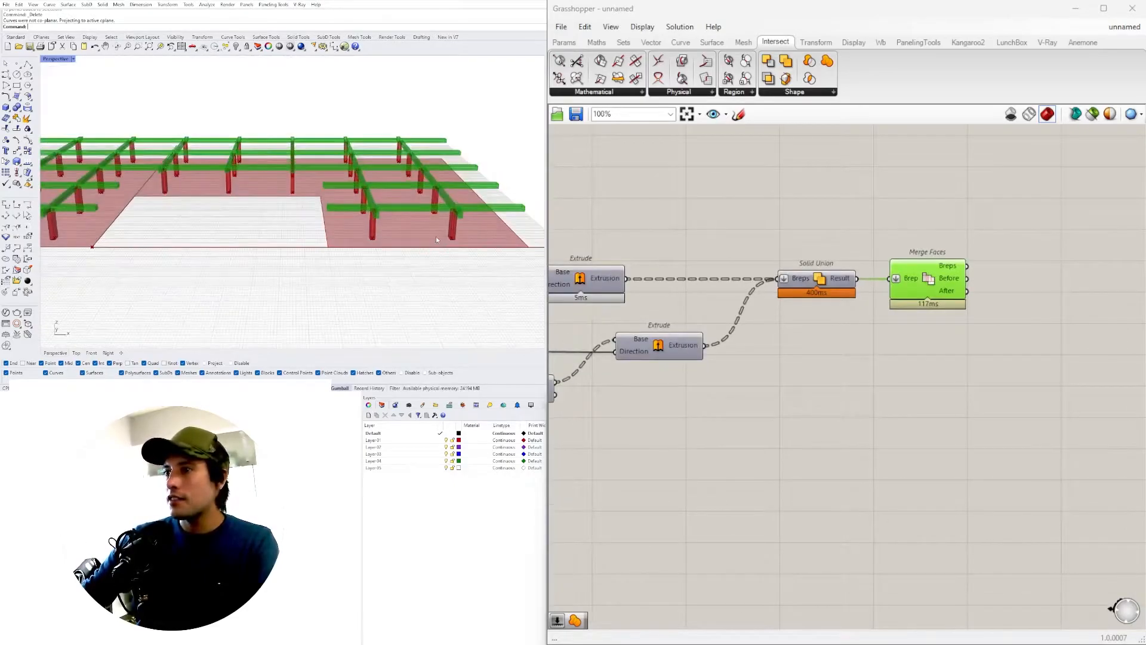
pyautogui.scroll(-5, 682, 474)
pyautogui.moveTo(683, 475); pyautogui.dragTo(1057, 424, button='right')
pyautogui.scroll(4, 574, 426)
pyautogui.moveTo(574, 426)
pyautogui.mouseDown(button='right')
pyautogui.moveTo(856, 398)
pyautogui.moveTo(1084, 415)
pyautogui.mouseUp(button='right')
pyautogui.scroll(-1, 750, 395)
pyautogui.moveTo(665, 424); pyautogui.dragTo(1045, 398, button='right')
pyautogui.moveTo(805, 407); pyautogui.dragTo(761, 436, button='right')
pyautogui.scroll(4, 699, 439)
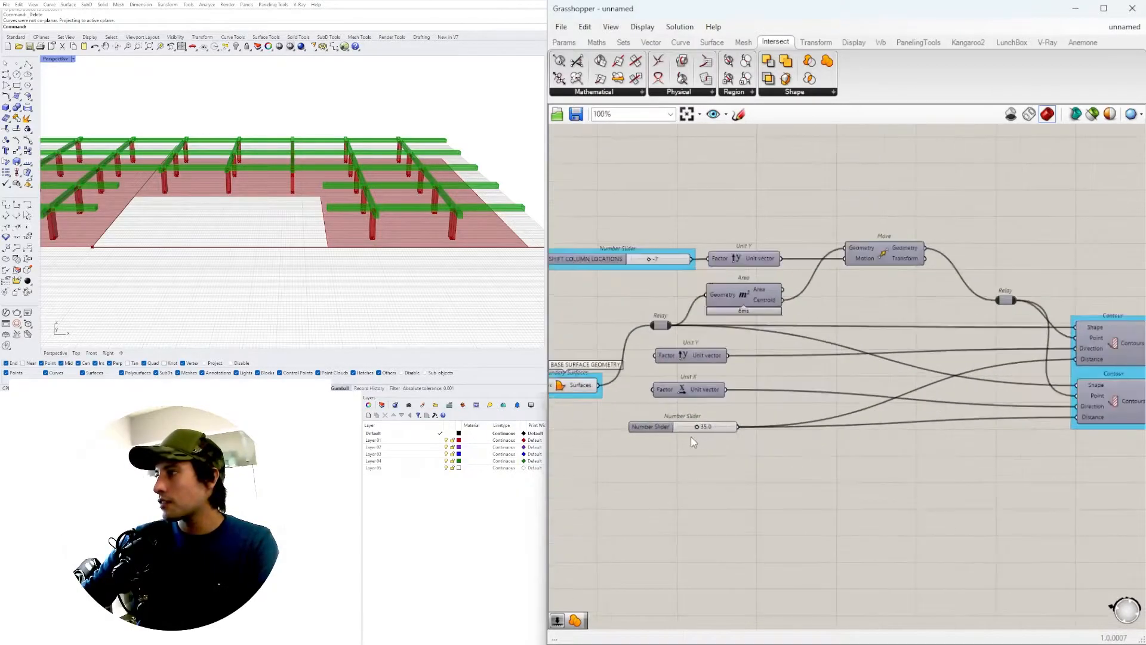
pyautogui.scroll(4, 709, 420)
pyautogui.scroll(-5, 708, 412)
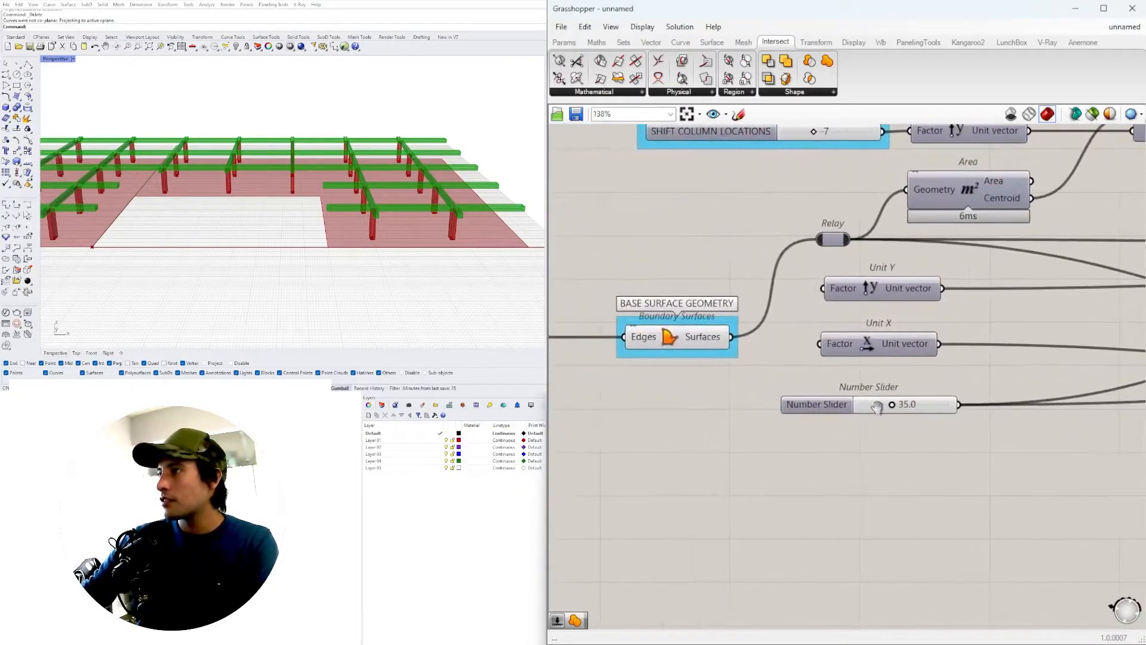
pyautogui.moveTo(830, 418); pyautogui.dragTo(637, 452, button='right')
pyautogui.moveTo(637, 439); pyautogui.dragTo(780, 424)
pyautogui.scroll(8, 780, 424)
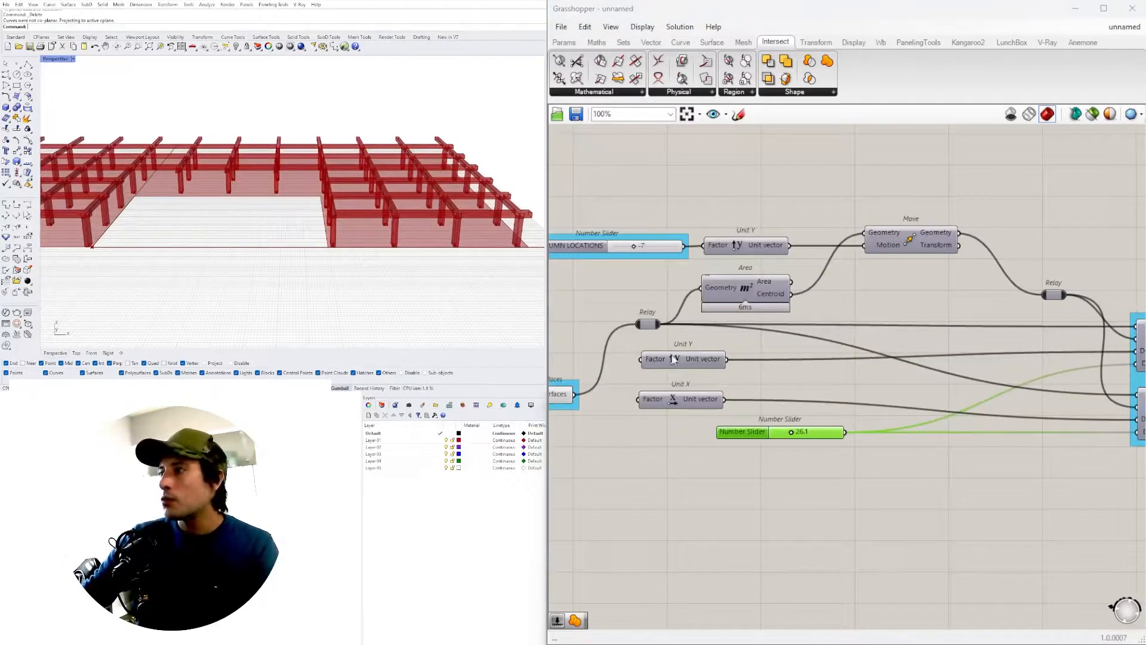
pyautogui.scroll(3, 772, 479)
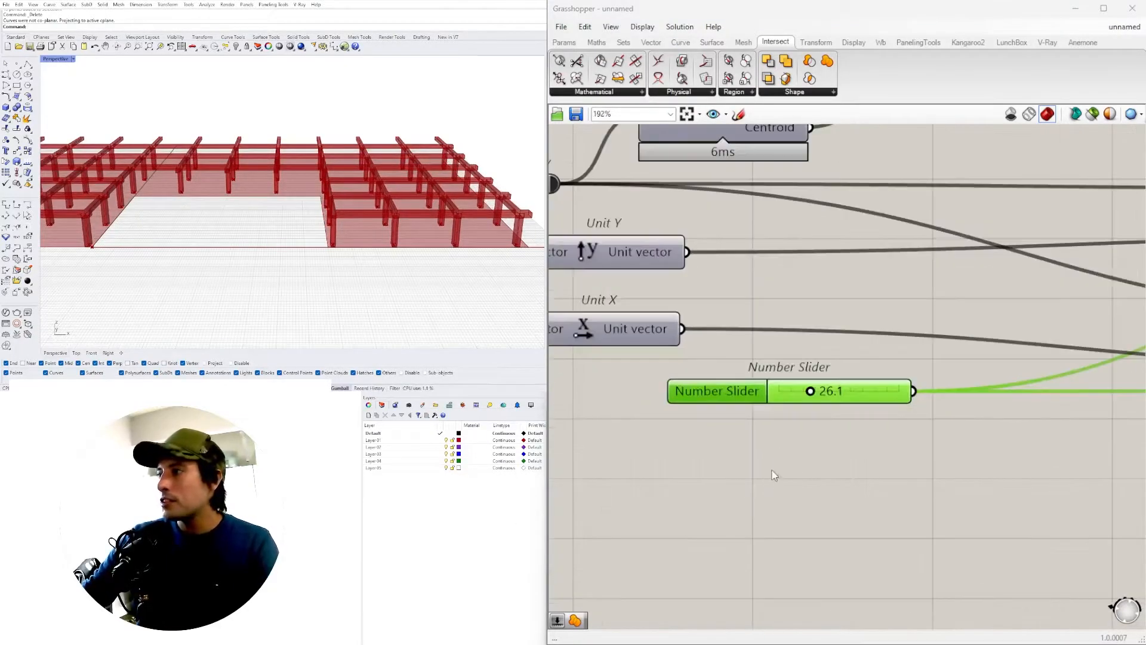
# Step: Delete the restored, selected points from the Rhino model
pyautogui.moveTo(427, 207); pyautogui.dragTo(455, 220, button='right')
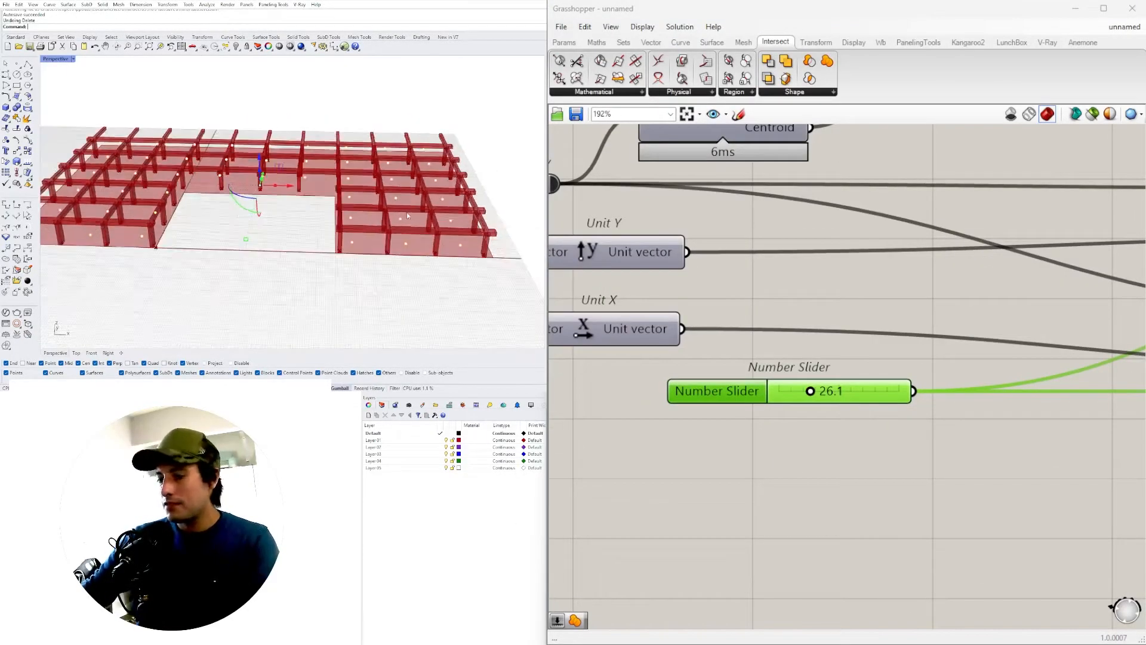
pyautogui.scroll(-2, 454, 220)
pyautogui.press('Delete')
pyautogui.moveTo(734, 420); pyautogui.dragTo(765, 412, button='right')
pyautogui.click(755, 427)
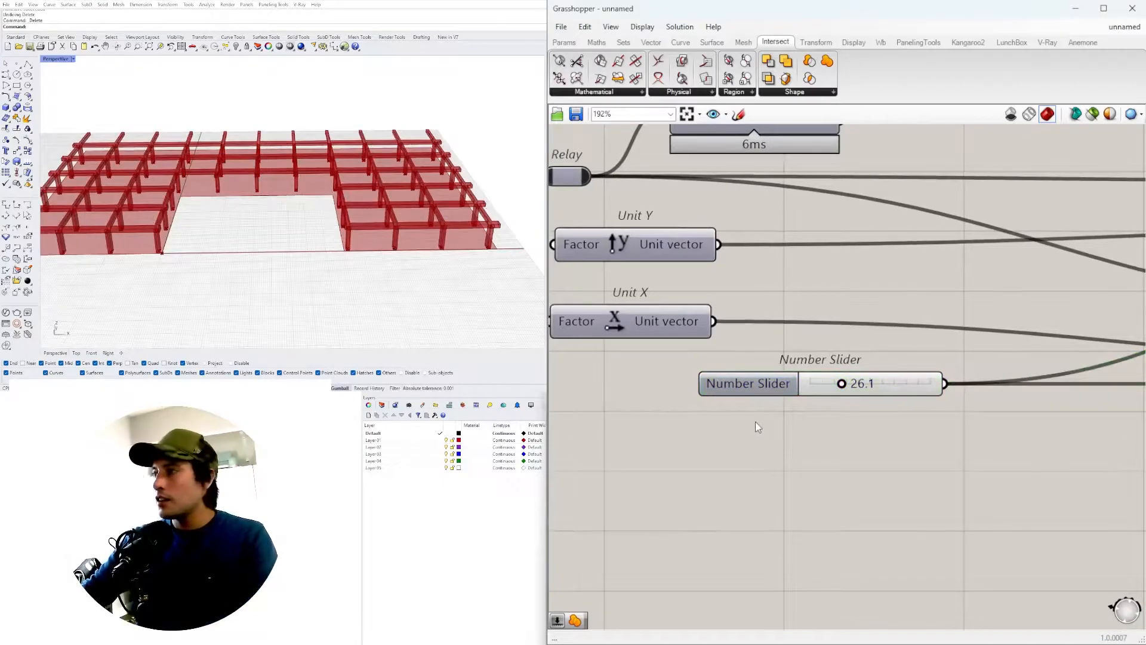
# Step: Test a wider contour spacing on the shared distance slider, then set it to 35.0
pyautogui.moveTo(841, 384); pyautogui.dragTo(852, 383)
pyautogui.scroll(-2, 865, 391)
pyautogui.moveTo(864, 395); pyautogui.dragTo(866, 423, button='right')
pyautogui.moveTo(412, 179); pyautogui.dragTo(400, 230, button='right')
pyautogui.scroll(-2, 907, 421)
pyautogui.moveTo(979, 433); pyautogui.dragTo(713, 435, button='right')
pyautogui.click(968, 374)
pyautogui.scroll(-1, 964, 318)
pyautogui.moveTo(1111, 329); pyautogui.dragTo(860, 331, button='right')
pyautogui.moveTo(743, 353); pyautogui.dragTo(1113, 356, button='right')
pyautogui.moveTo(700, 409); pyautogui.dragTo(674, 408)
pyautogui.moveTo(209, 239); pyautogui.dragTo(256, 266, button='right')
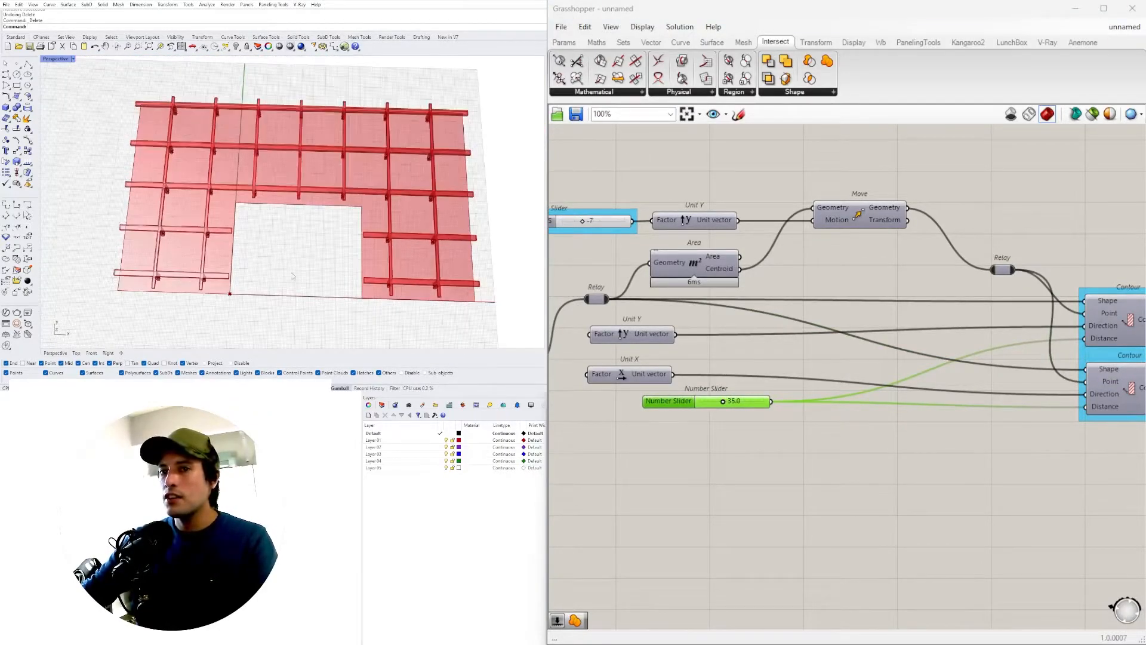
# Step: Duplicate the contour distance slider and connect the copy to the Distance input of the second Contour, replacing the shared one
pyautogui.scroll(1, 826, 434)
pyautogui.keyDown('alt'); pyautogui.moveTo(642, 401); pyautogui.dragTo(649, 422); pyautogui.keyUp('alt')
pyautogui.moveTo(812, 408); pyautogui.dragTo(842, 430, button='right')
pyautogui.click(664, 374)
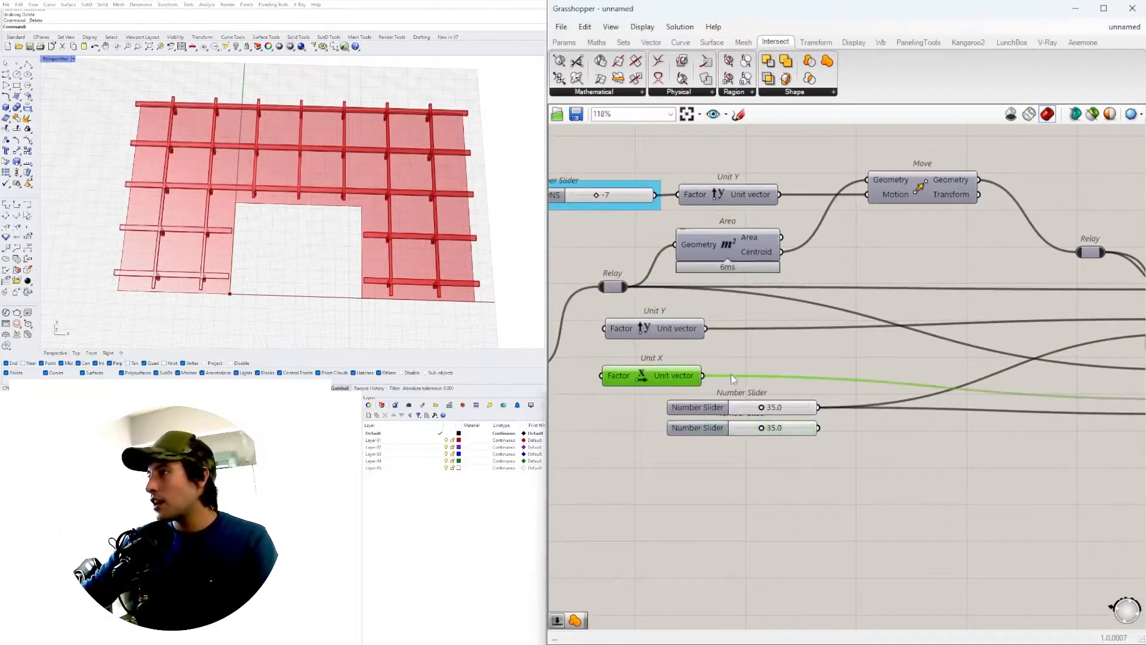
pyautogui.moveTo(1124, 421); pyautogui.dragTo(904, 423, button='right')
pyautogui.moveTo(834, 436); pyautogui.dragTo(970, 429)
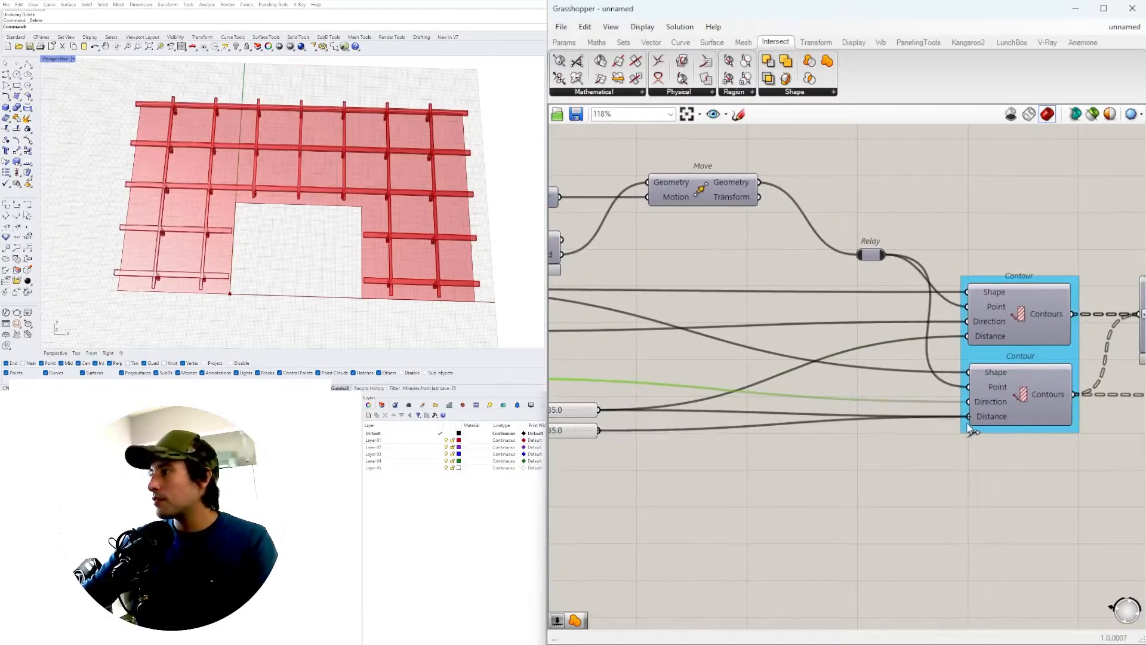
pyautogui.moveTo(604, 442); pyautogui.dragTo(838, 443, button='right')
# Step: Set the duplicated distance slider to 30.0 so the second contour direction has its own spacing
pyautogui.scroll(13, 792, 443)
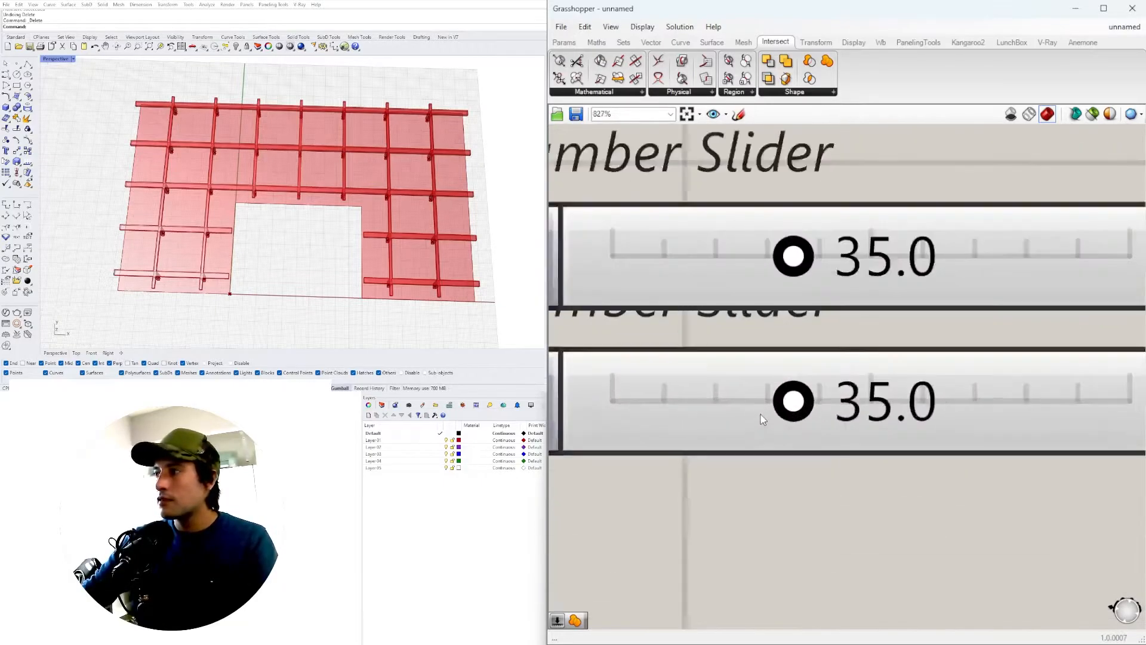
pyautogui.doubleClick(796, 410)
pyautogui.write('30')
pyautogui.press('Return')
pyautogui.moveTo(221, 231); pyautogui.dragTo(378, 235, button='right')
pyautogui.scroll(-5, 836, 365)
pyautogui.click(795, 393)
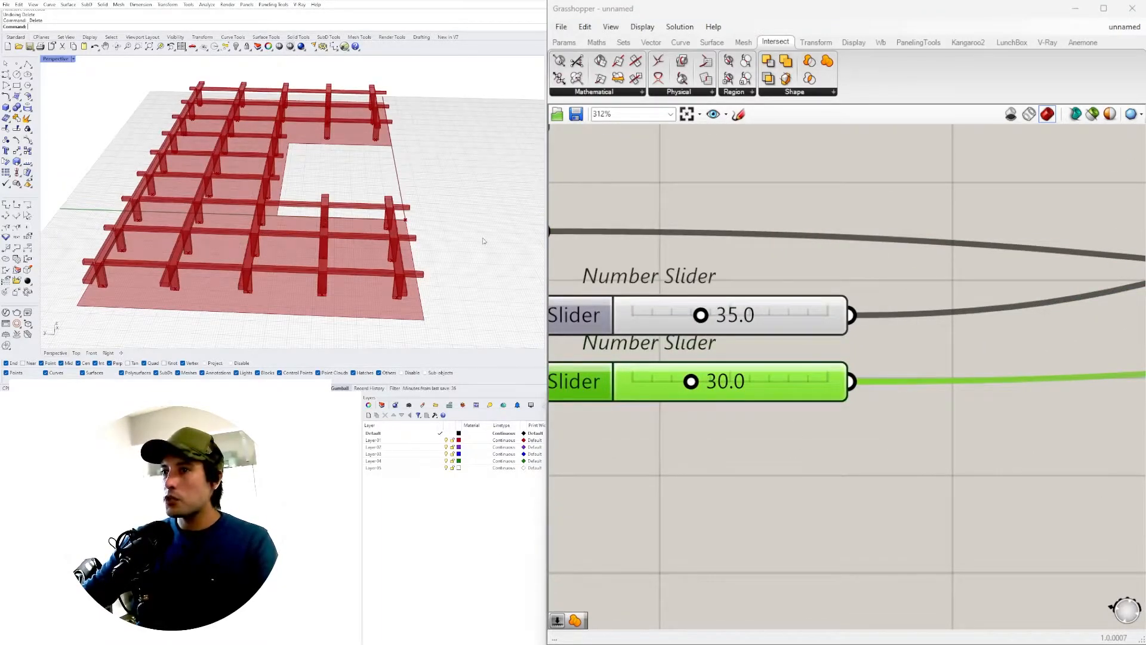
# Step: Set the COLUMN SIZE Y slider to 2.0
pyautogui.scroll(-6, 942, 369)
pyautogui.scroll(5, 941, 369)
pyautogui.doubleClick(786, 425)
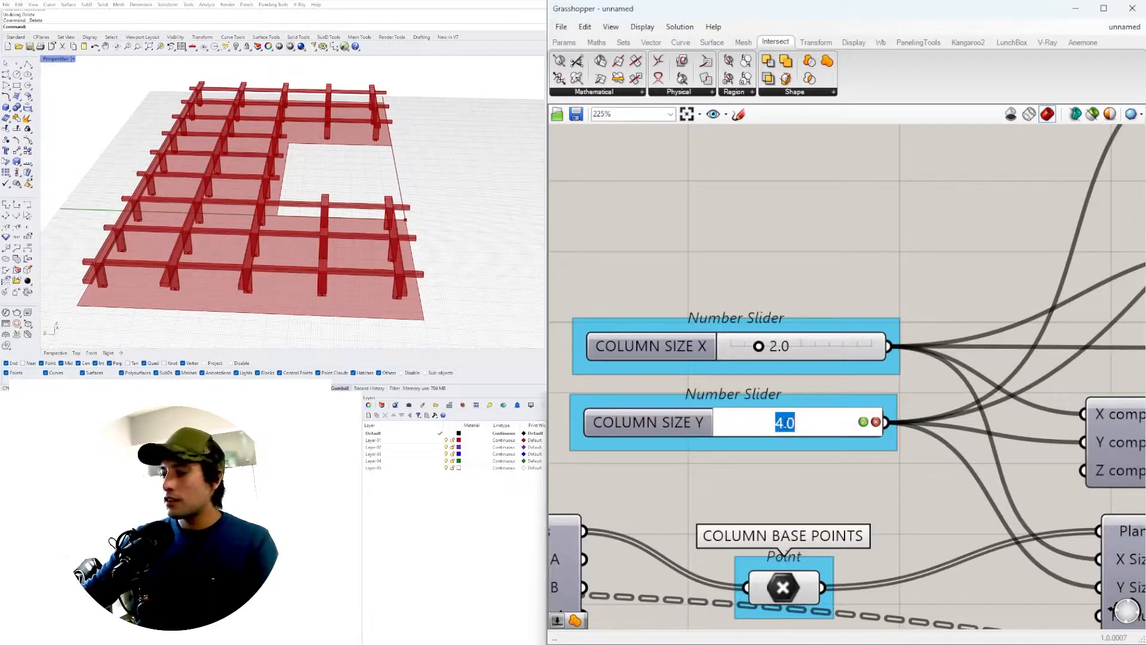
pyautogui.press('Return')
# Step: Examine the updated columns and beams from several angles across the whole structure
pyautogui.moveTo(411, 257); pyautogui.dragTo(306, 247, button='right')
pyautogui.scroll(3, 298, 250)
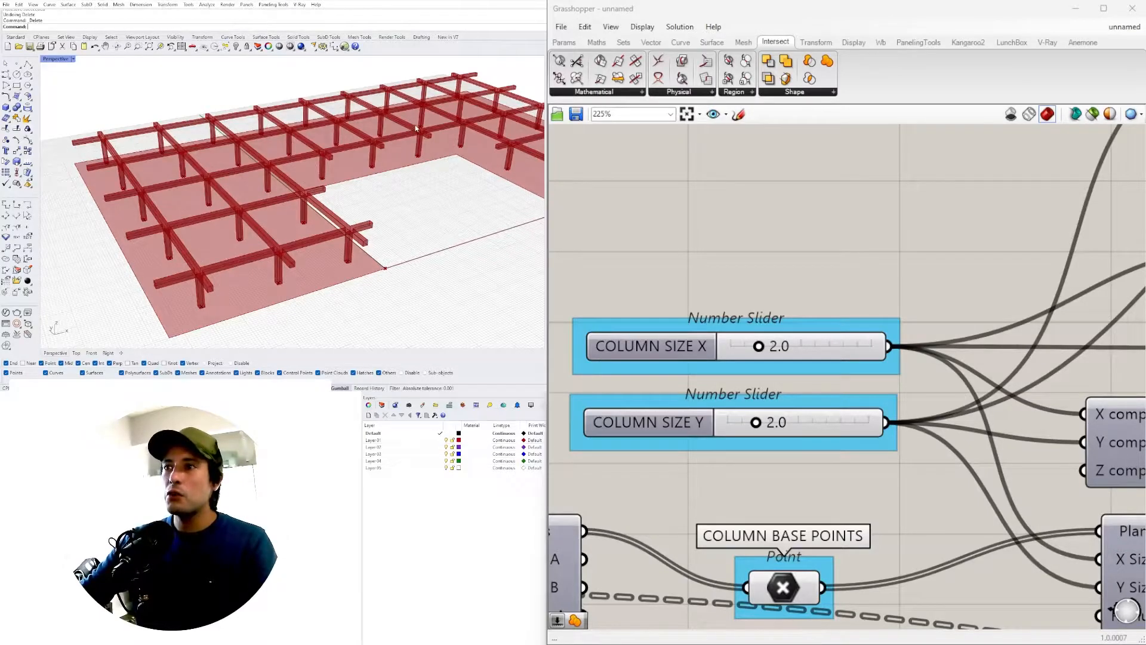
pyautogui.scroll(-3, 416, 128)
pyautogui.keyDown('shift'); pyautogui.moveTo(204, 264); pyautogui.dragTo(424, 259, button='right'); pyautogui.keyUp('shift')
pyautogui.scroll(2, 424, 259)
pyautogui.scroll(-3, 382, 273)
pyautogui.scroll(2, 352, 271)
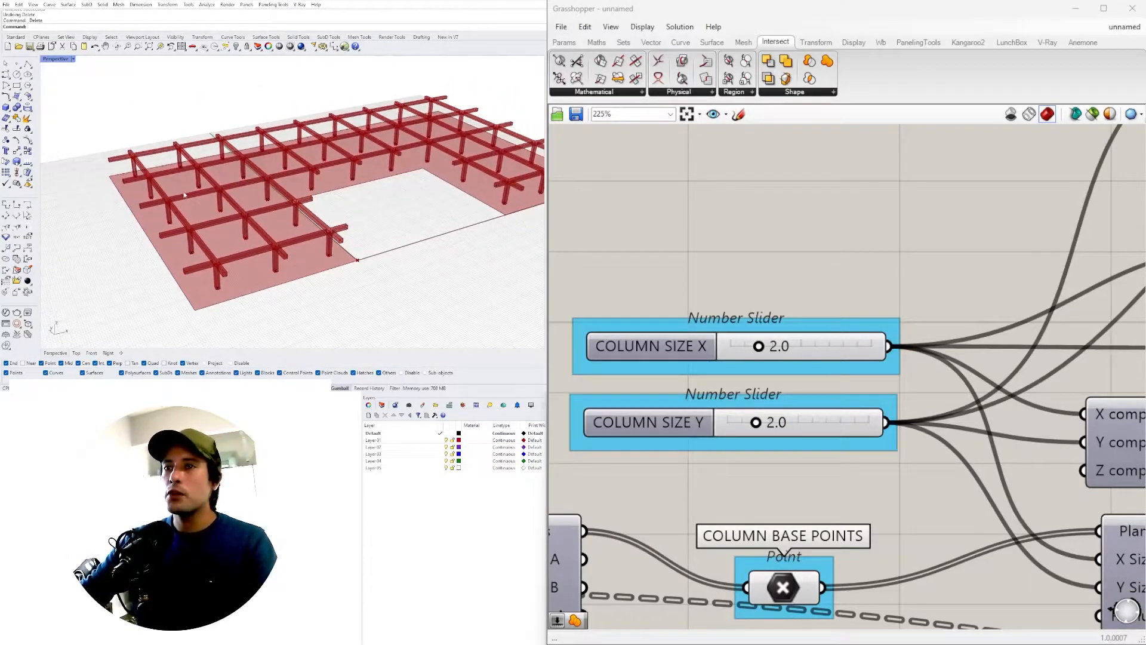
pyautogui.moveTo(188, 242); pyautogui.dragTo(263, 200, button='right')
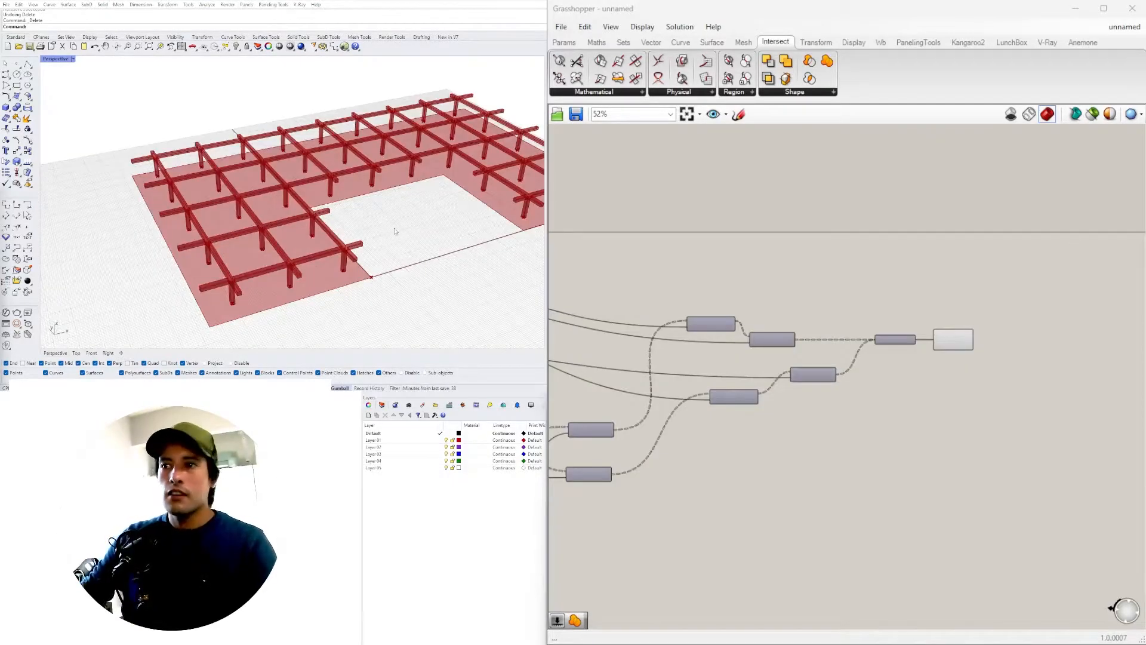
pyautogui.moveTo(394, 230); pyautogui.dragTo(429, 212, button='right')
# Step: Add a Brep parameter after Merge Faces and connect the Breps output to it
pyautogui.scroll(4, 1009, 337)
pyautogui.click(904, 344)
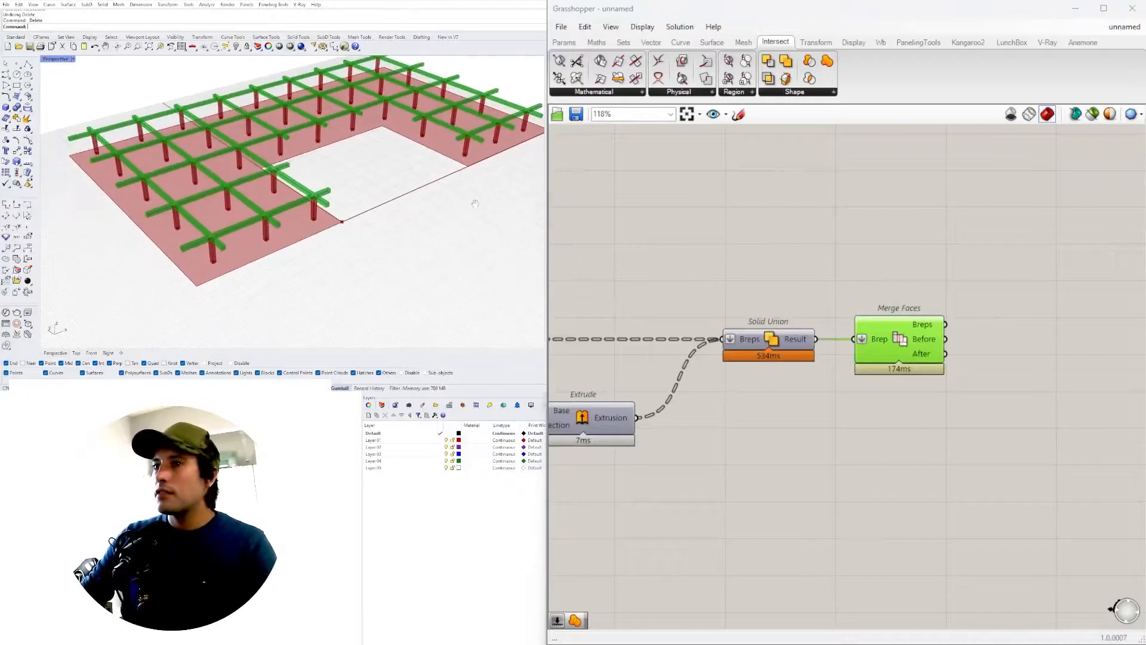
pyautogui.scroll(3, 904, 344)
pyautogui.moveTo(757, 367); pyautogui.dragTo(722, 386)
pyautogui.doubleClick(880, 380)
pyautogui.click(901, 359)
pyautogui.doubleClick(901, 361)
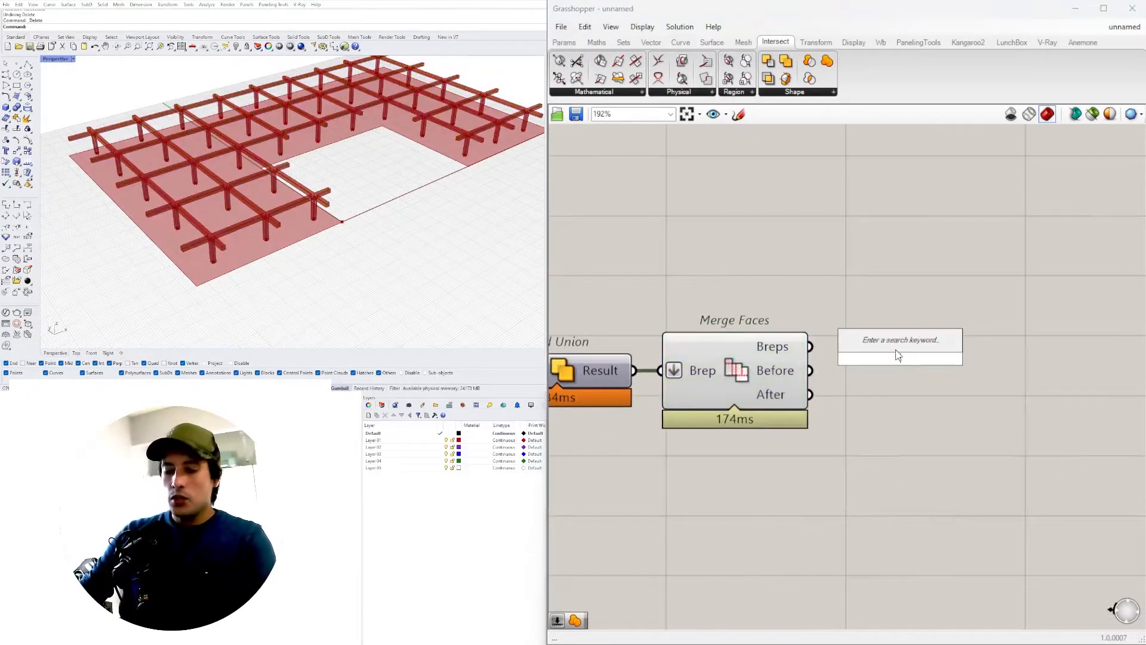
pyautogui.write('BRE')
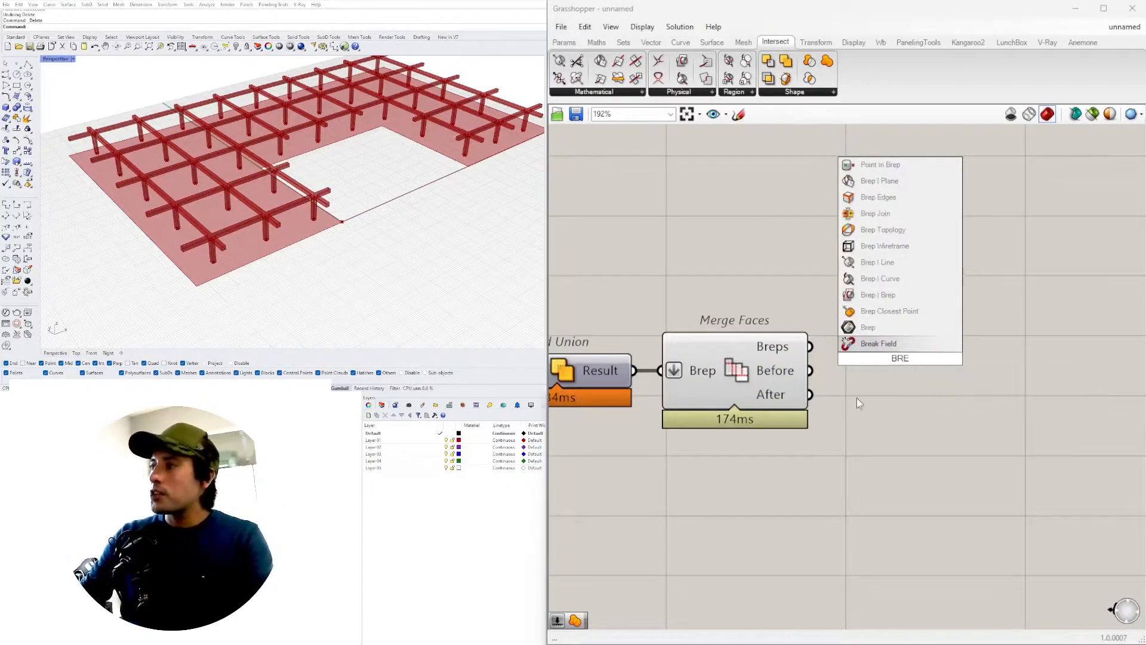
pyautogui.click(868, 327)
pyautogui.moveTo(853, 357); pyautogui.dragTo(866, 358)
pyautogui.moveTo(898, 362); pyautogui.dragTo(872, 350)
# Step: Hide the preview of the Merge Faces component
pyautogui.moveTo(794, 447); pyautogui.dragTo(962, 460, button='right')
pyautogui.moveTo(901, 530); pyautogui.dragTo(785, 352)
pyautogui.middleClick(818, 307)
pyautogui.click(857, 261)
# Step: Group the Brep parameter fed by Merge Faces and label the group BEAM SYSTEM
pyautogui.moveTo(1042, 386); pyautogui.dragTo(825, 390, button='right')
pyautogui.moveTo(818, 366); pyautogui.dragTo(857, 364)
pyautogui.hotkey('ctrl', 'g')
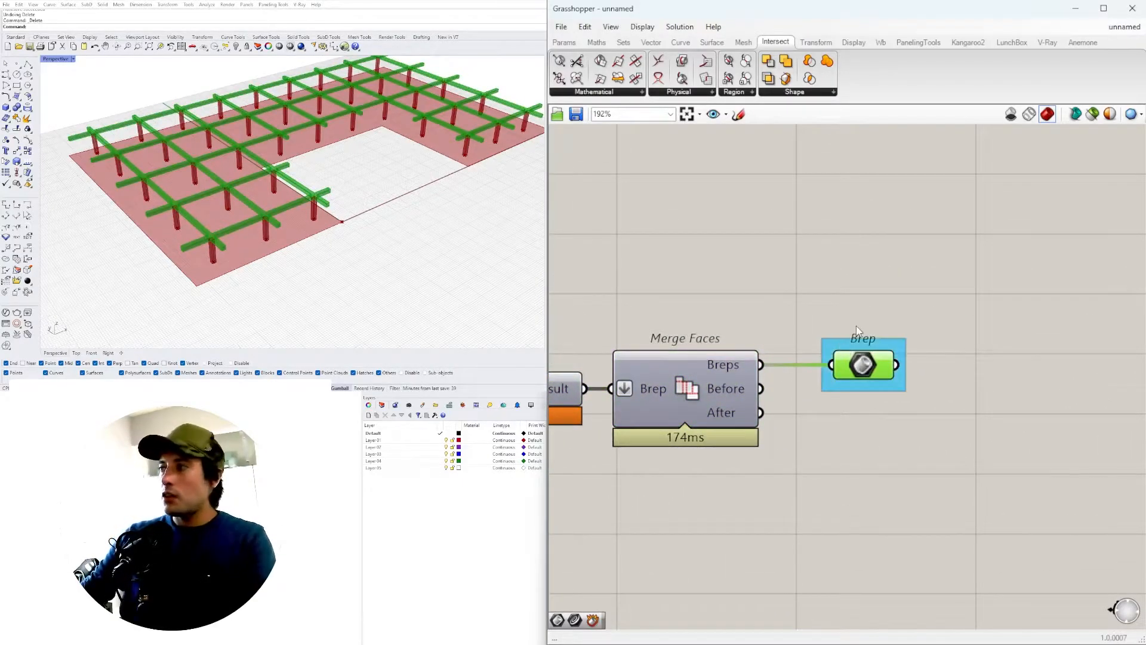
pyautogui.scroll(2, 856, 352)
pyautogui.rightClick(834, 347)
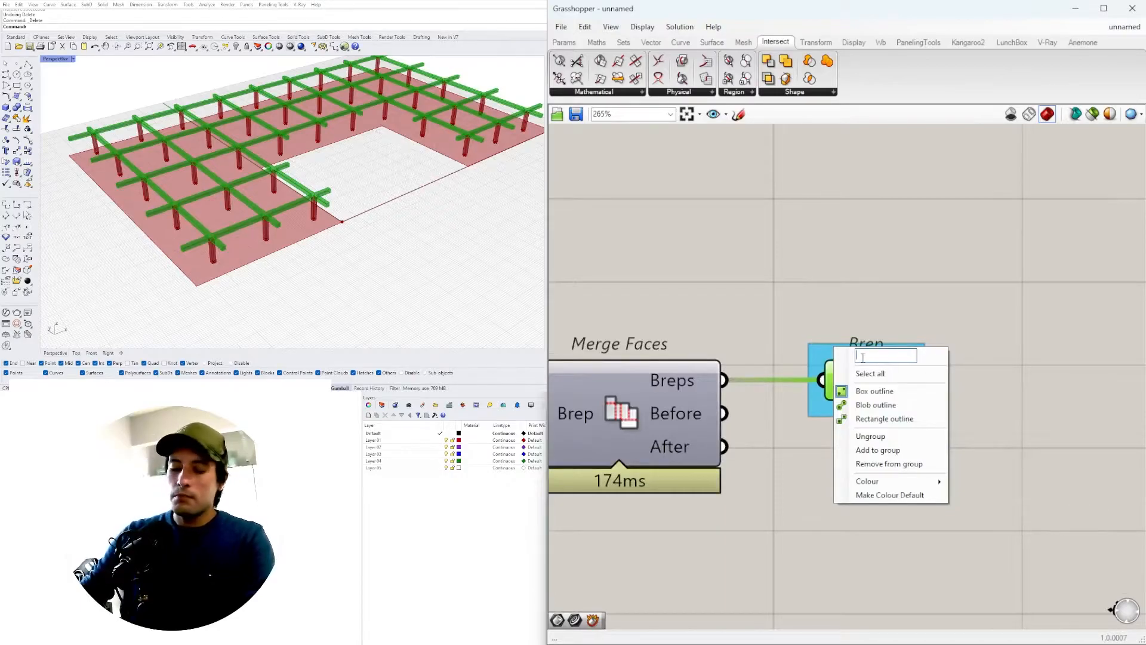
pyautogui.write('BEAM SYSTEM')
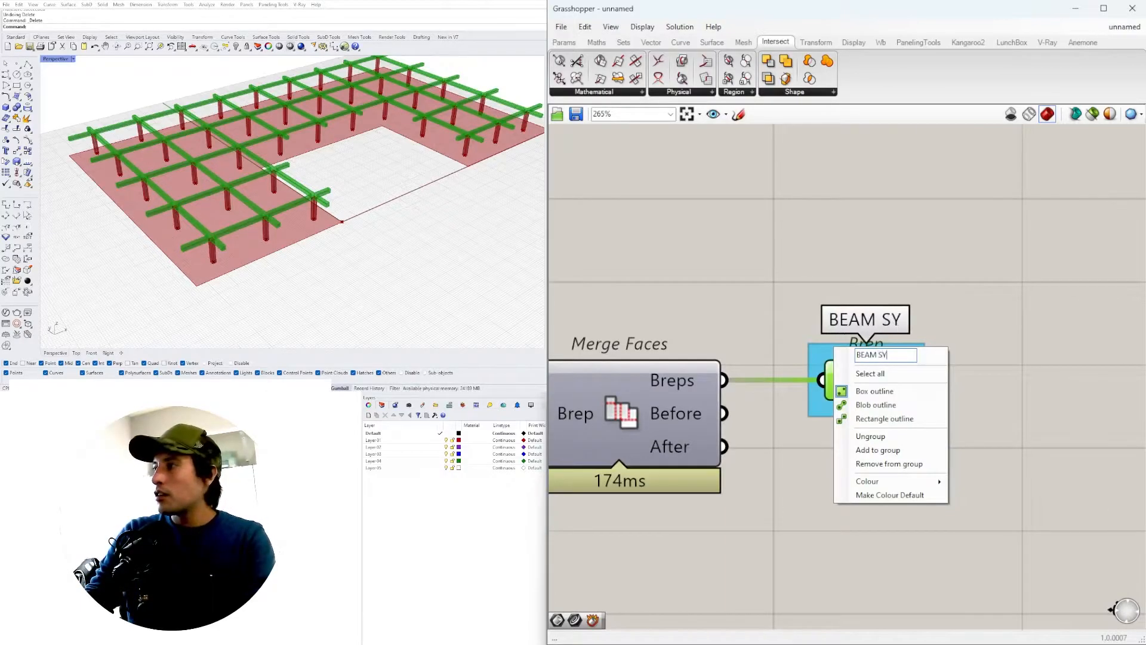
pyautogui.press('Return')
pyautogui.scroll(-1, 842, 247)
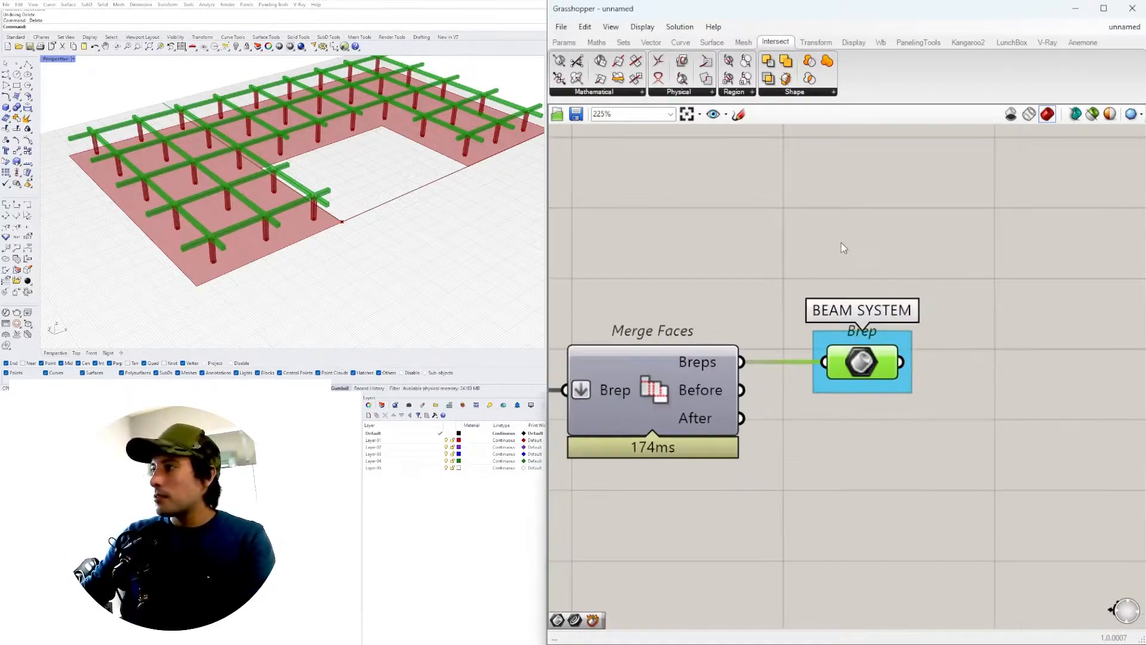
pyautogui.click(840, 245)
# Step: Add a Brep parameter beside the column Extrude and connect the Extrusion output to it
pyautogui.scroll(-6, 836, 246)
pyautogui.moveTo(579, 335); pyautogui.dragTo(801, 342, button='right')
pyautogui.moveTo(555, 425); pyautogui.dragTo(821, 376, button='right')
pyautogui.scroll(-6, 710, 421)
pyautogui.scroll(7, 644, 419)
pyautogui.click(626, 335)
pyautogui.scroll(4, 627, 334)
pyautogui.click(755, 332)
pyautogui.doubleClick(759, 334)
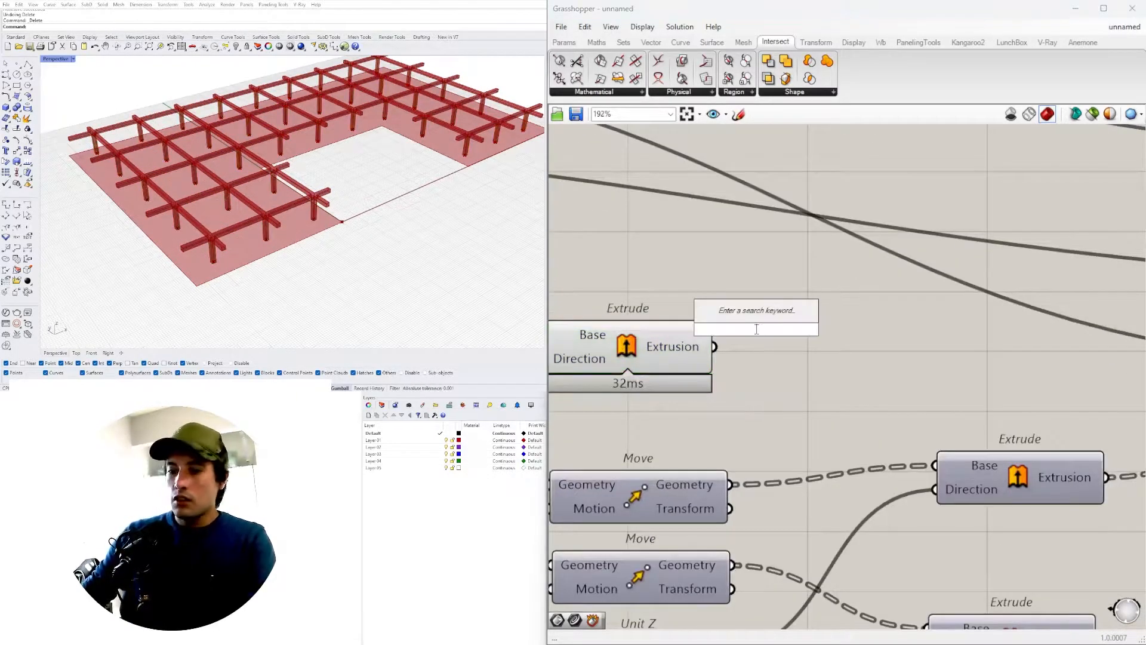
pyautogui.write('c')
pyautogui.press('BackSpace')
pyautogui.write('BREP')
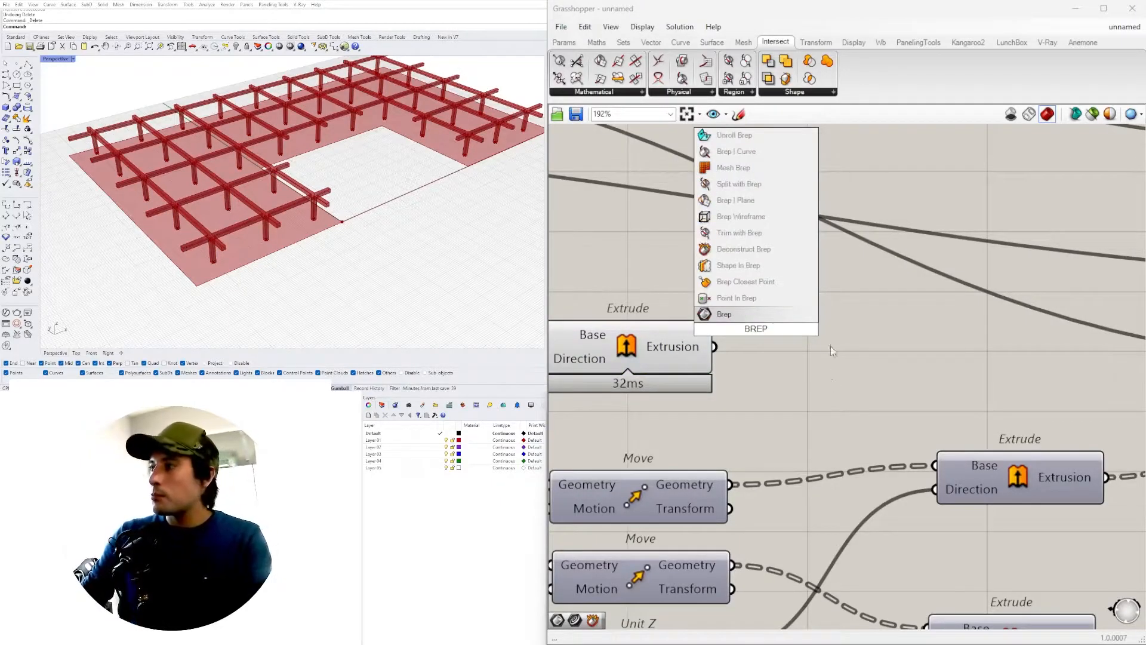
pyautogui.click(725, 314)
pyautogui.moveTo(740, 341); pyautogui.dragTo(792, 353)
pyautogui.moveTo(715, 350); pyautogui.dragTo(800, 352)
# Step: Hide the preview of the column Extrude component
pyautogui.moveTo(648, 411); pyautogui.dragTo(794, 422, button='right')
pyautogui.moveTo(794, 421); pyautogui.dragTo(696, 296)
pyautogui.middleClick(736, 302)
pyautogui.click(775, 263)
# Step: Group the column Brep parameter and place it directly below the BEAM SYSTEM group at the end of the definition
pyautogui.moveTo(882, 310); pyautogui.dragTo(718, 320, button='right')
pyautogui.click(799, 366)
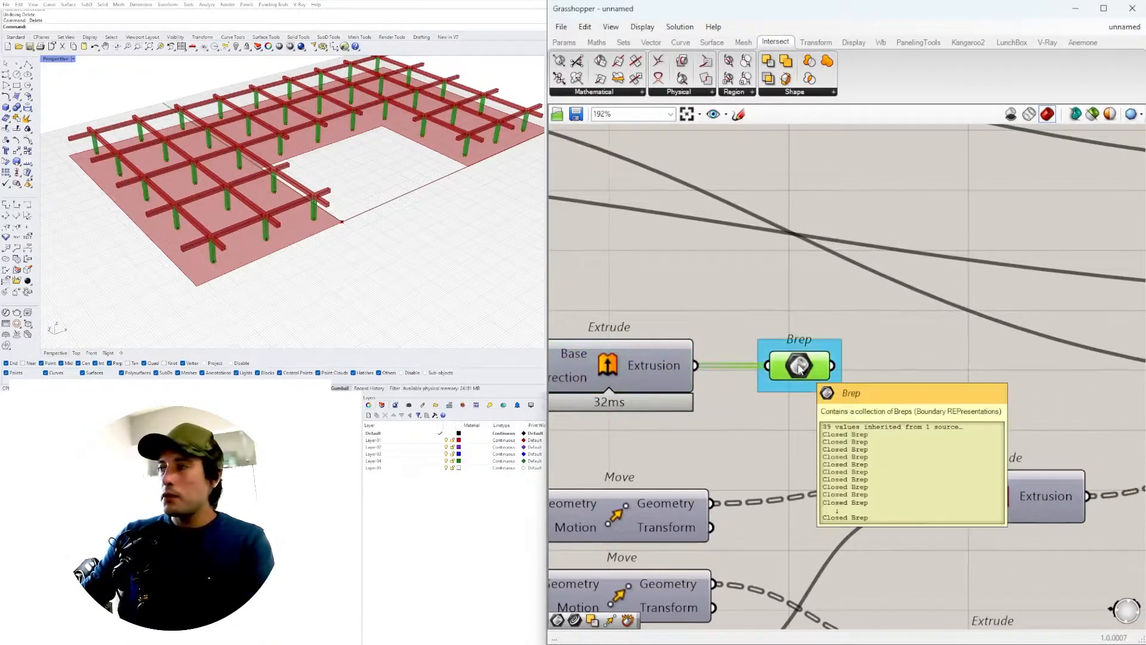
pyautogui.scroll(-8, 799, 365)
pyautogui.scroll(2, 634, 344)
pyautogui.moveTo(635, 344); pyautogui.dragTo(1093, 396)
pyautogui.scroll(3, 1093, 396)
pyautogui.moveTo(1093, 397); pyautogui.dragTo(849, 420, button='right')
pyautogui.moveTo(848, 420); pyautogui.dragTo(978, 298)
pyautogui.scroll(4, 978, 298)
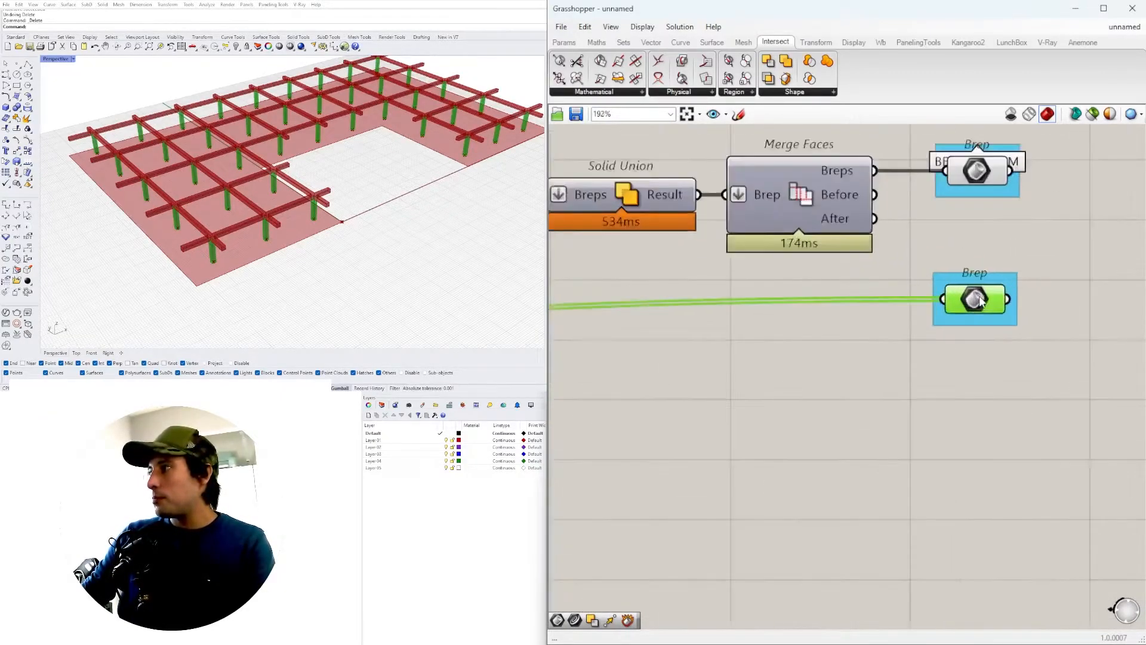
# Step: Label the column Brep's group COLUMNS
pyautogui.rightClick(956, 321)
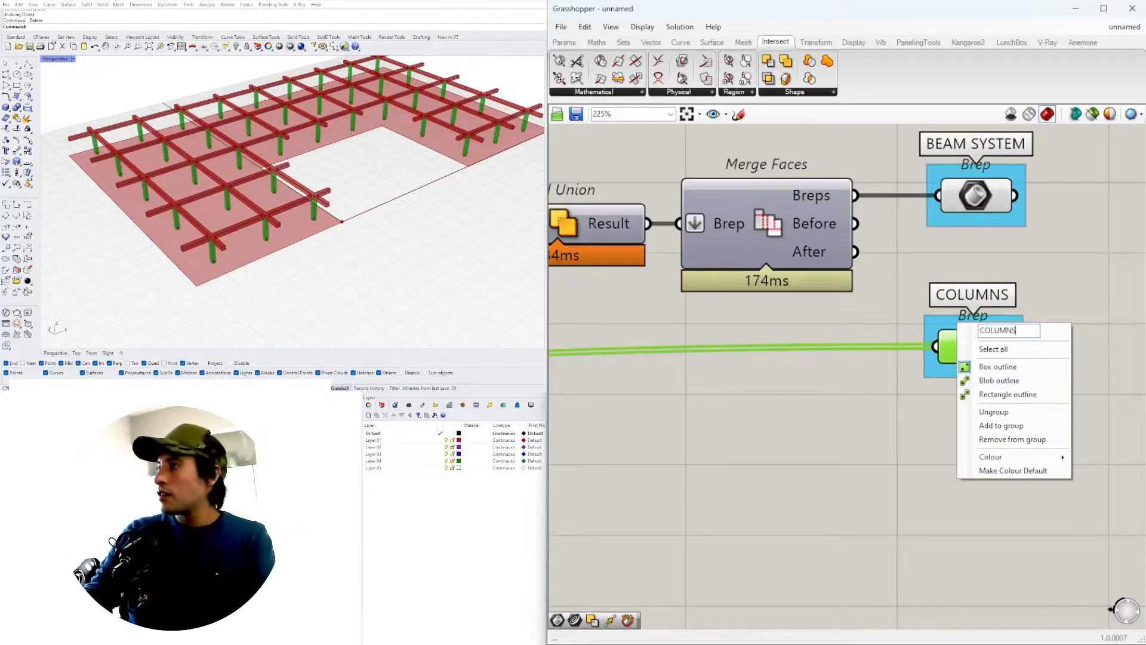
pyautogui.press('Return')
pyautogui.scroll(-10, 1015, 406)
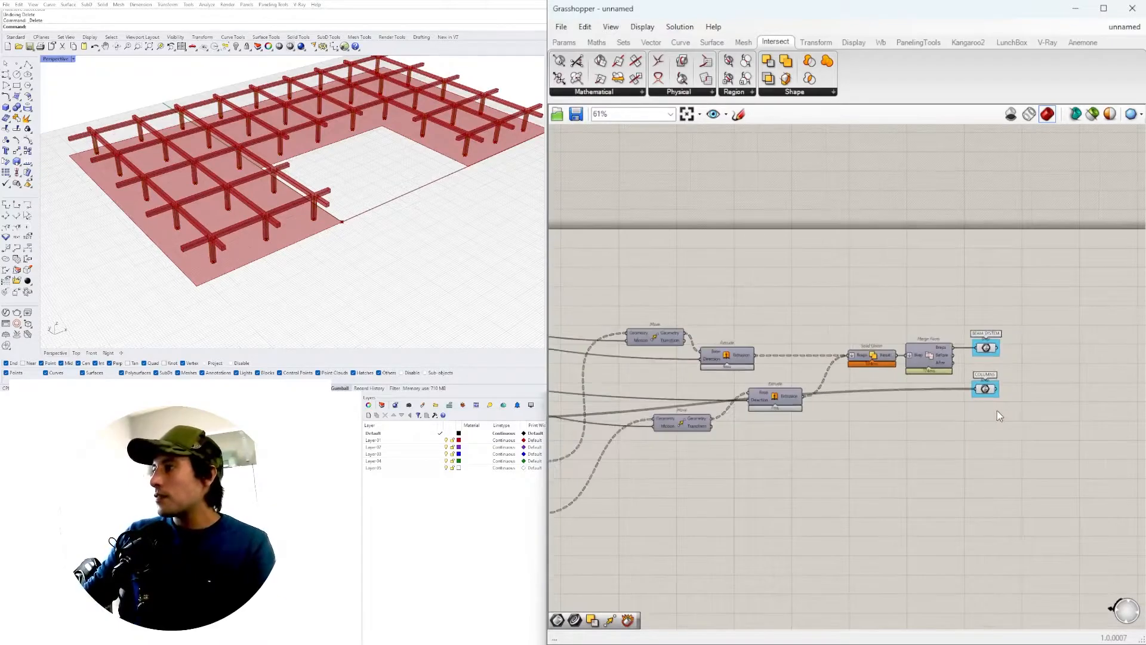
pyautogui.scroll(-2, 987, 416)
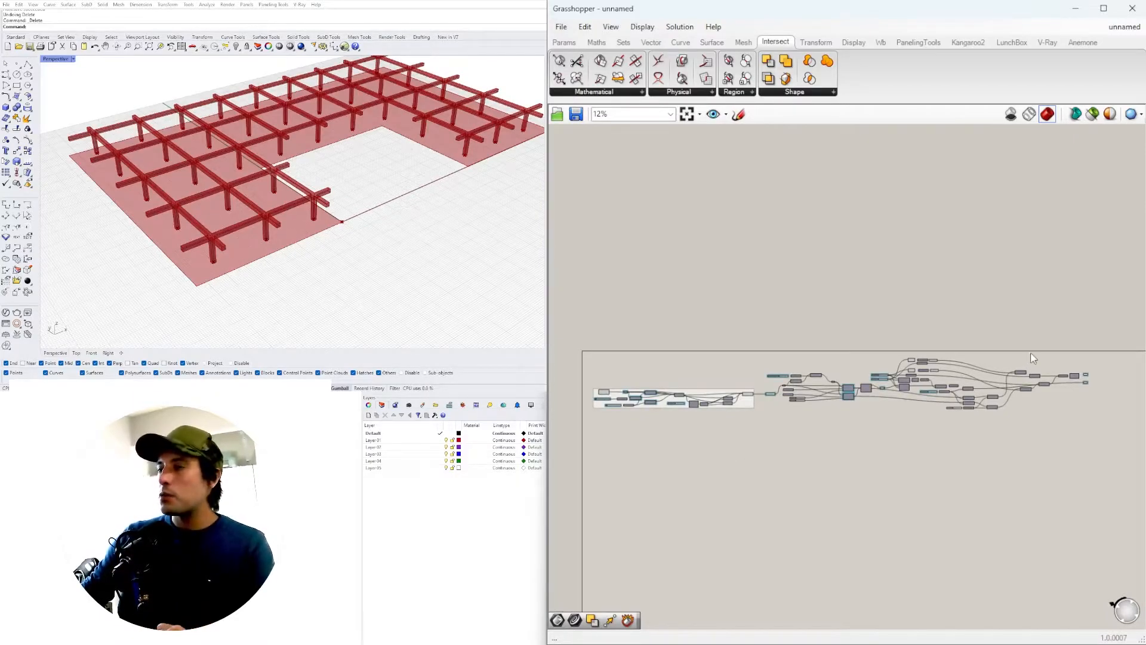
# Step: Highlight the COLUMNS and BEAM SYSTEM Breps in turn to check their geometry, and review the definition
pyautogui.scroll(10, 1086, 383)
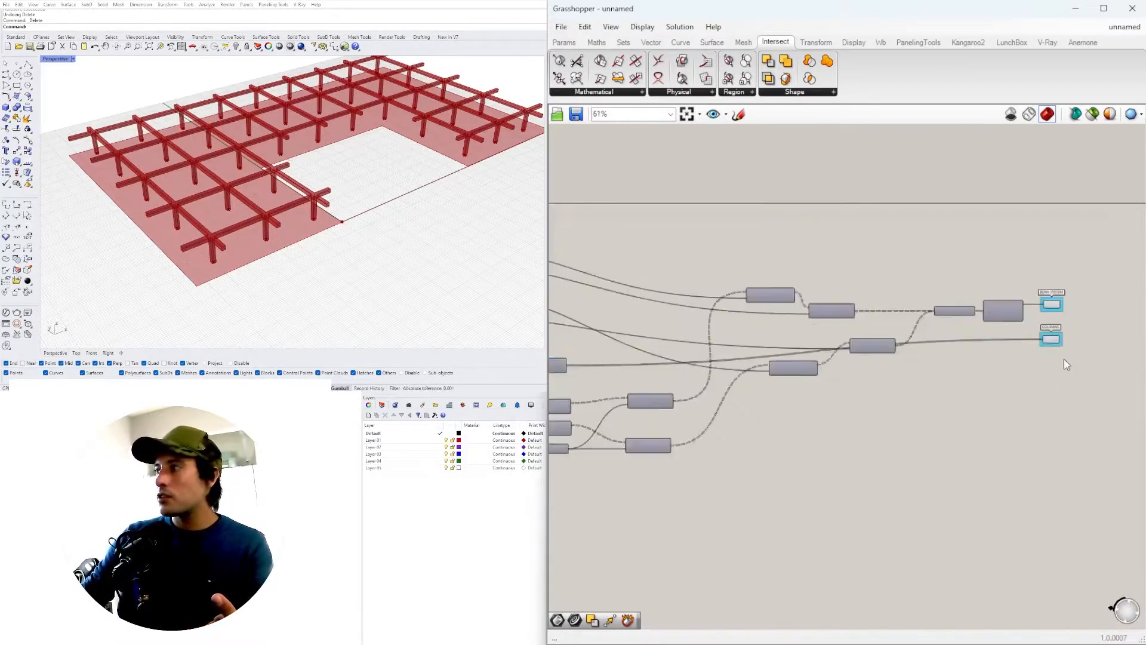
pyautogui.click(1043, 324)
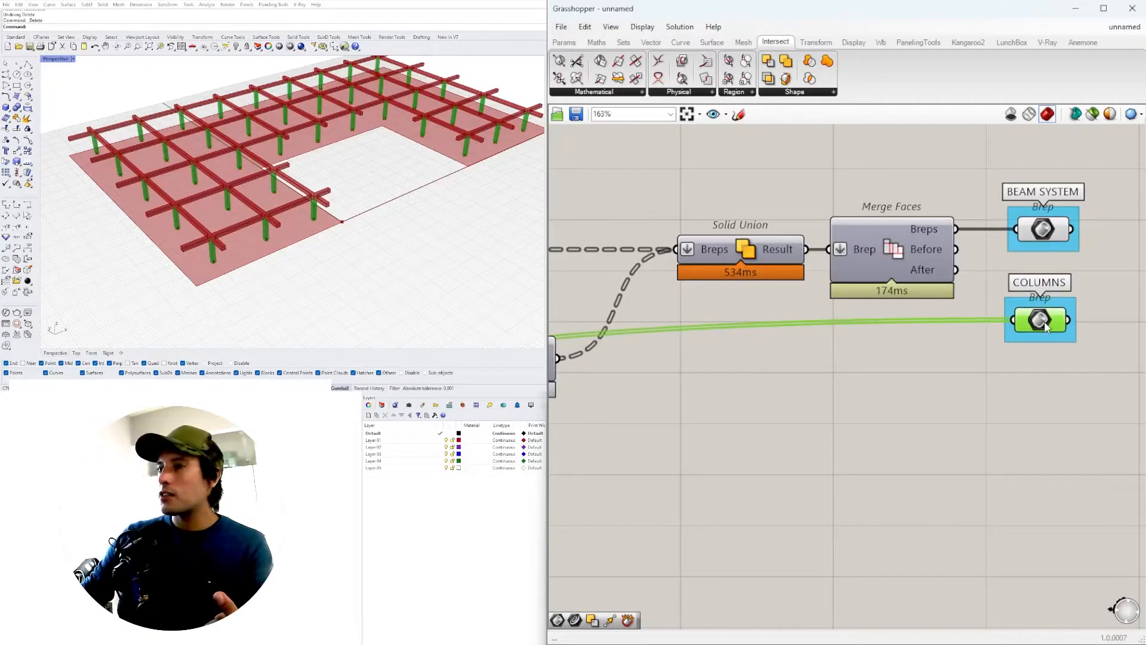
pyautogui.click(1044, 234)
pyautogui.scroll(-4, 1029, 322)
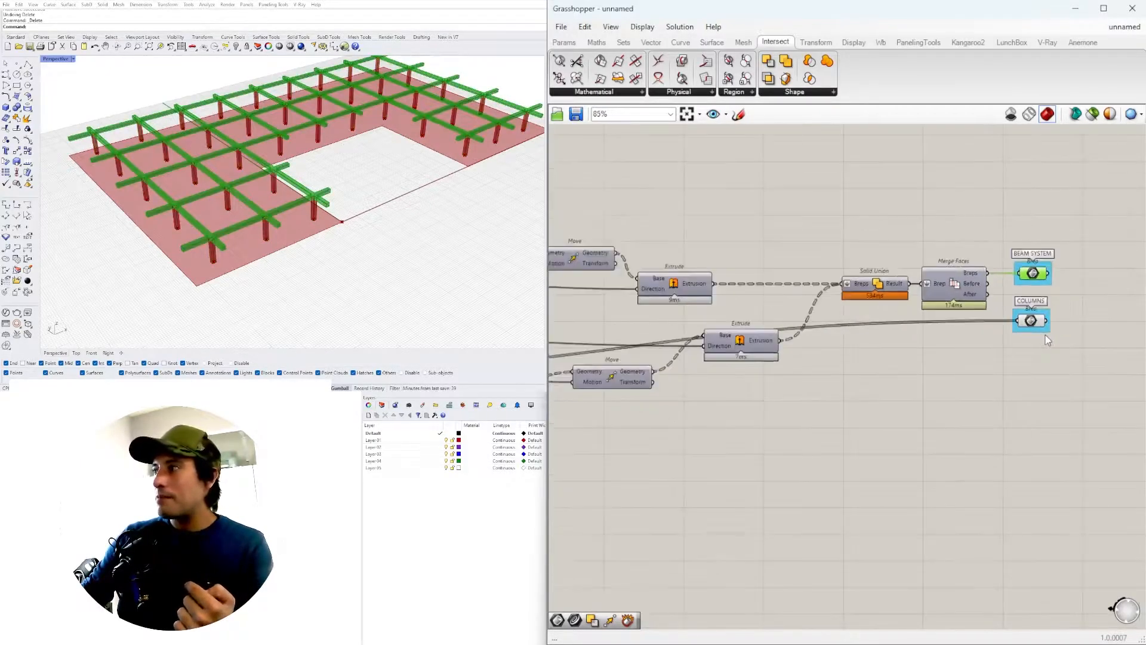
pyautogui.moveTo(967, 330); pyautogui.dragTo(780, 366, button='right')
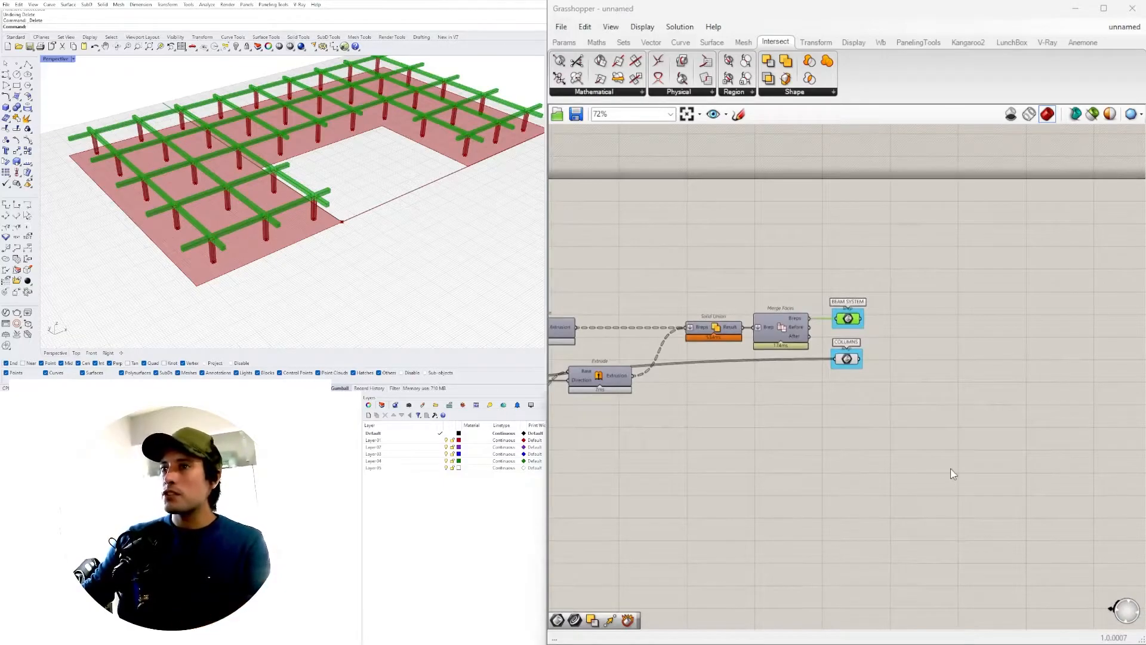
pyautogui.scroll(-5, 954, 466)
pyautogui.scroll(6, 742, 456)
pyautogui.click(691, 439)
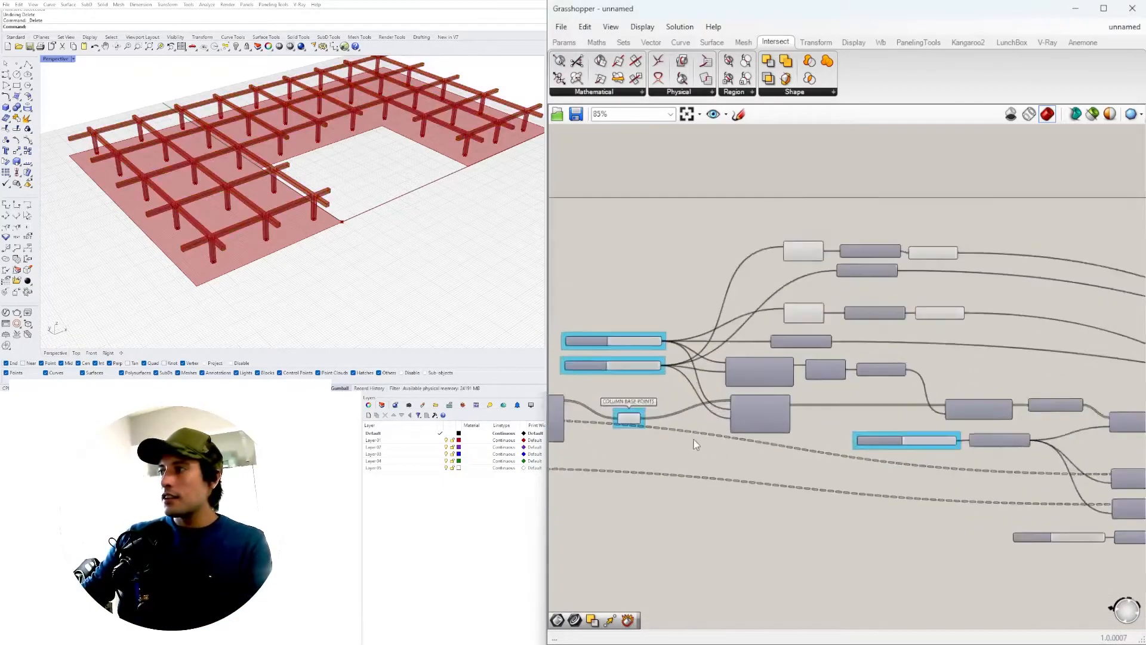
# Step: Add a Move component below the base surface's components and feed the BASE SURFACE GEOMETRY Boundary Surfaces into its Geometry input
pyautogui.moveTo(1030, 176); pyautogui.dragTo(766, 311)
pyautogui.middleClick(788, 294)
pyautogui.moveTo(827, 250); pyautogui.dragTo(734, 395, button='right')
pyautogui.click(808, 388)
pyautogui.moveTo(852, 422); pyautogui.dragTo(699, 384, button='right')
pyautogui.doubleClick(760, 452)
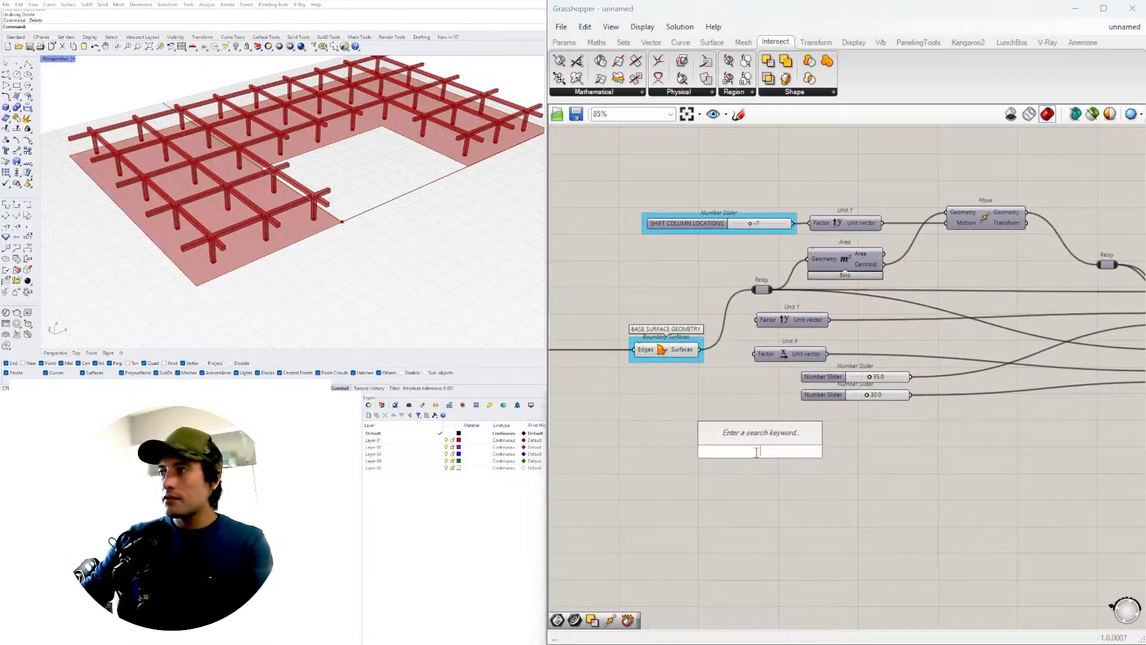
pyautogui.write('move')
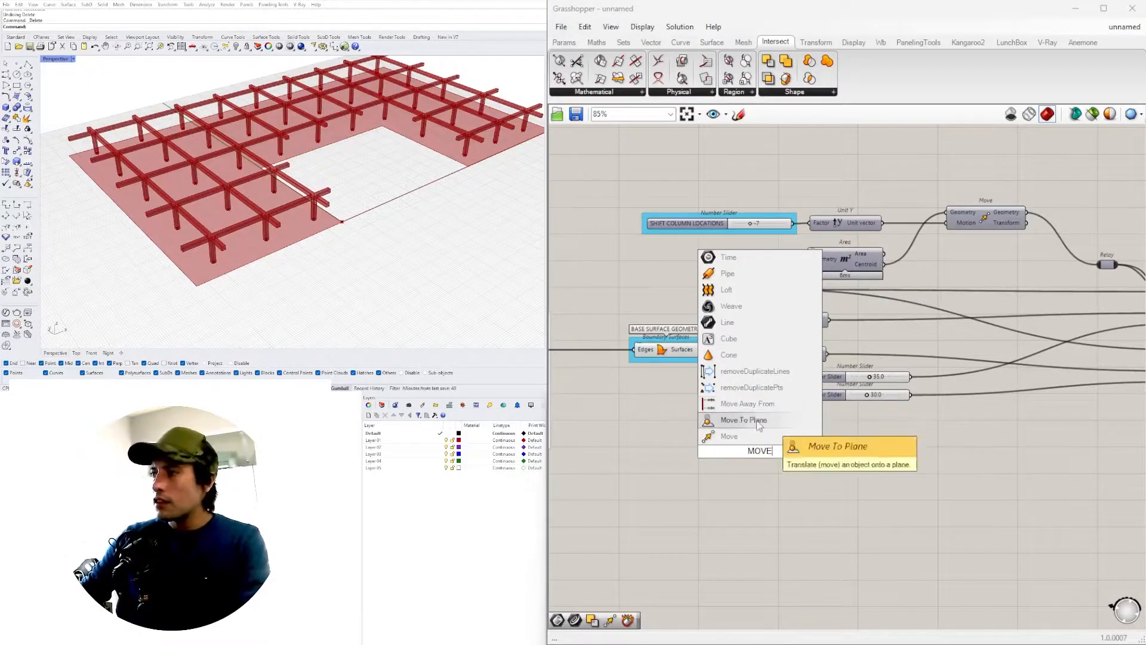
pyautogui.click(738, 440)
pyautogui.moveTo(735, 447); pyautogui.dragTo(796, 441)
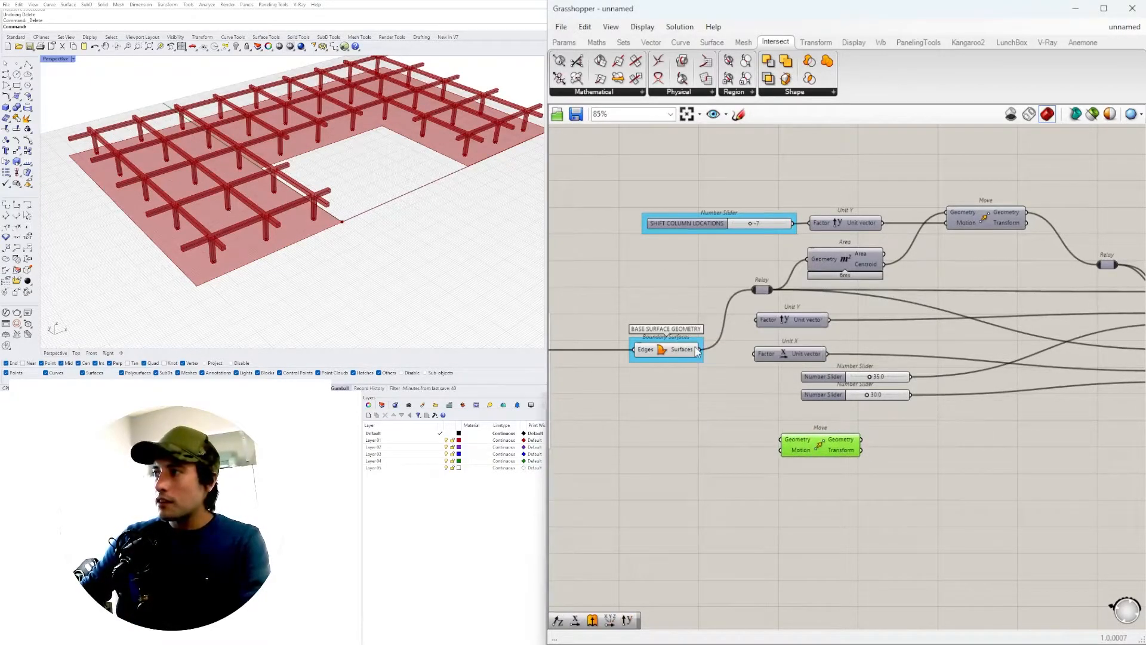
pyautogui.moveTo(783, 440); pyautogui.dragTo(783, 440)
pyautogui.moveTo(819, 449)
pyautogui.mouseDown()
pyautogui.moveTo(844, 443)
pyautogui.moveTo(835, 447)
pyautogui.mouseUp()
# Step: Add a Unit Z vector and connect it to the new Move component's Motion input
pyautogui.doubleClick(754, 449)
pyautogui.write('z')
pyautogui.press('Return')
pyautogui.moveTo(767, 449); pyautogui.dragTo(766, 447)
# Step: Relocate the new Move and Unit Z components to the end of the definition, below the COLUMNS output
pyautogui.moveTo(866, 504); pyautogui.dragTo(643, 457, button='right')
pyautogui.scroll(-3, 643, 457)
pyautogui.moveTo(616, 421); pyautogui.dragTo(1010, 488)
pyautogui.moveTo(1009, 488); pyautogui.dragTo(718, 449, button='right')
pyautogui.scroll(2, 718, 449)
pyautogui.moveTo(745, 444); pyautogui.dragTo(1136, 438)
pyautogui.moveTo(1136, 438); pyautogui.dragTo(711, 445, button='right')
pyautogui.moveTo(701, 452); pyautogui.dragTo(1060, 431)
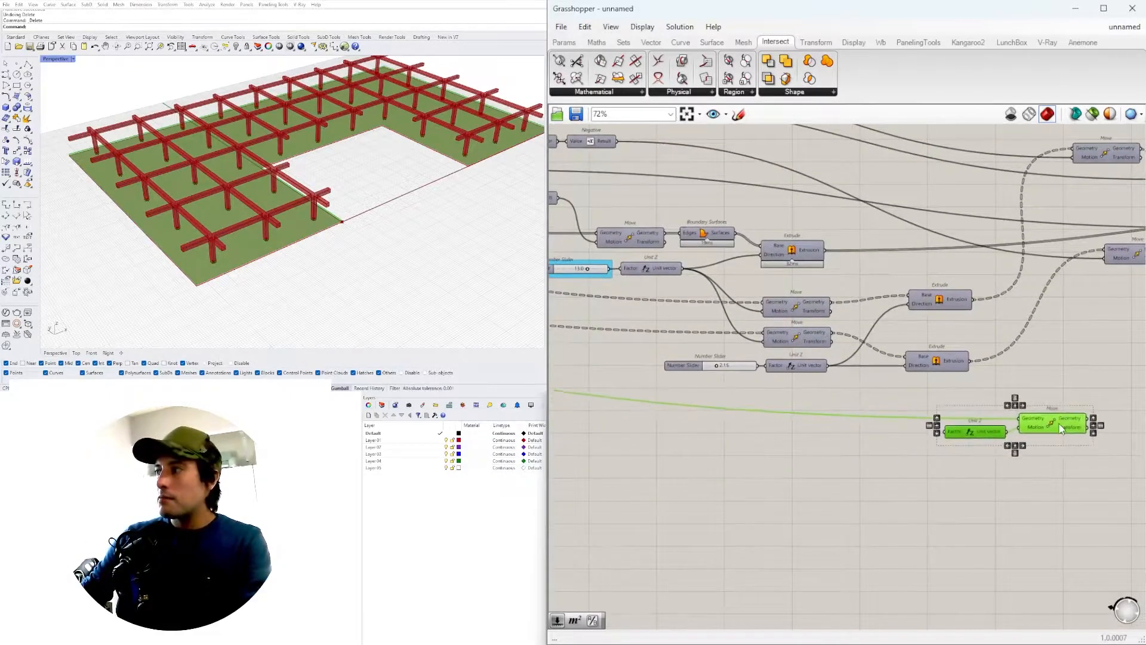
pyautogui.moveTo(1060, 431); pyautogui.dragTo(706, 446, button='right')
pyautogui.moveTo(707, 443); pyautogui.dragTo(1018, 419)
pyautogui.scroll(-2, 833, 456)
pyautogui.moveTo(1018, 419); pyautogui.dragTo(818, 460, button='right')
pyautogui.scroll(1, 818, 460)
pyautogui.moveTo(803, 452); pyautogui.dragTo(881, 402)
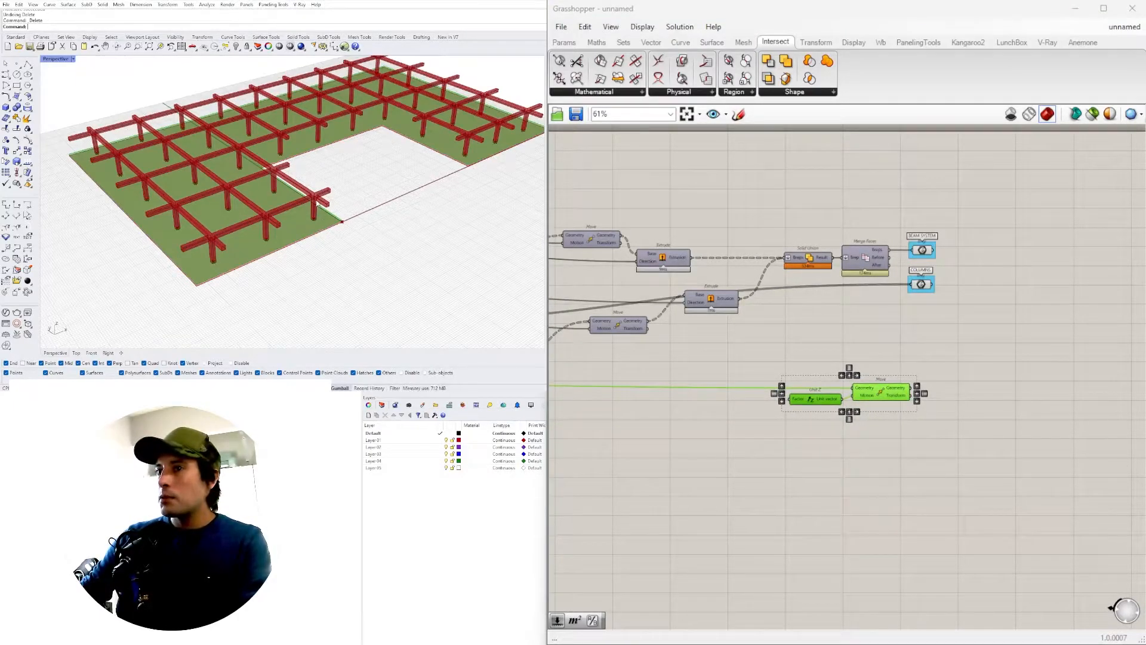
# Step: Add an Addition component near the relocated Unit Z and connect the 2.15 beam extrusion slider to it
pyautogui.moveTo(619, 436); pyautogui.dragTo(839, 443, button='right')
pyautogui.click(839, 443)
pyautogui.doubleClick(839, 436)
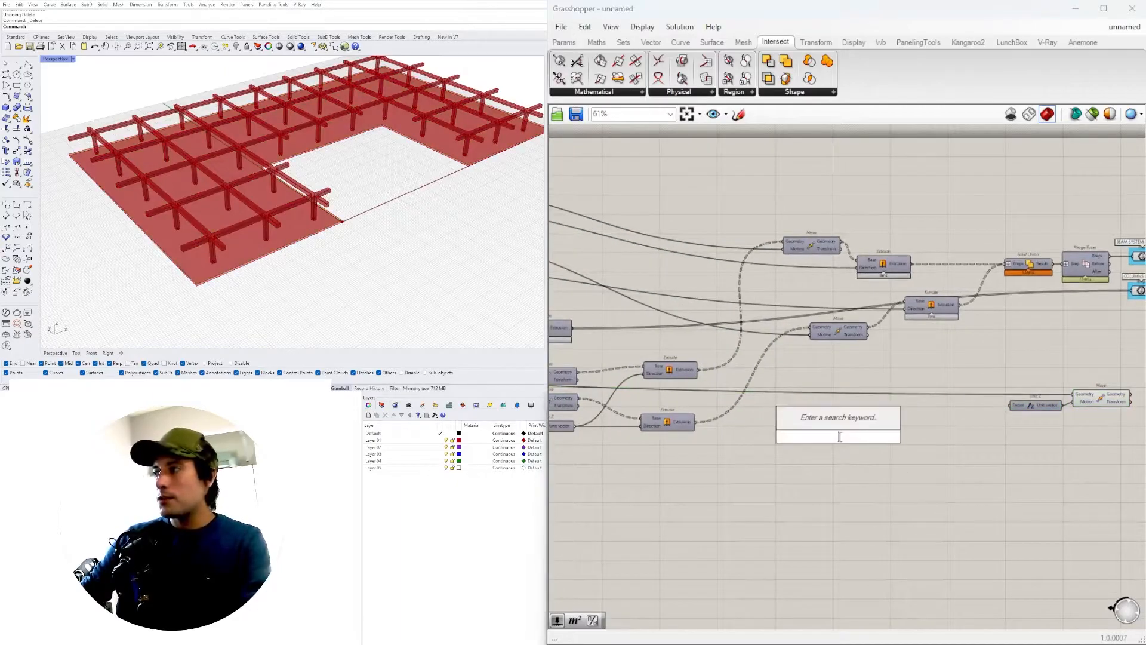
pyautogui.write('+')
pyautogui.press('Return')
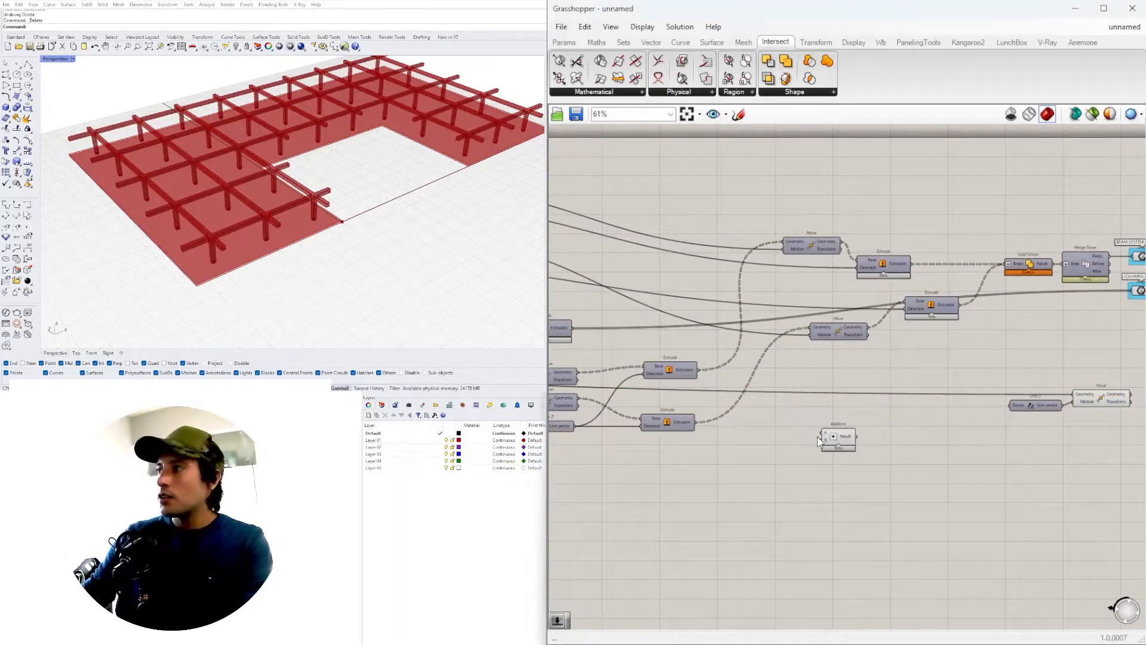
pyautogui.moveTo(801, 380); pyautogui.dragTo(1004, 347, button='right')
pyautogui.scroll(3, 681, 394)
pyautogui.moveTo(649, 400); pyautogui.dragTo(602, 442)
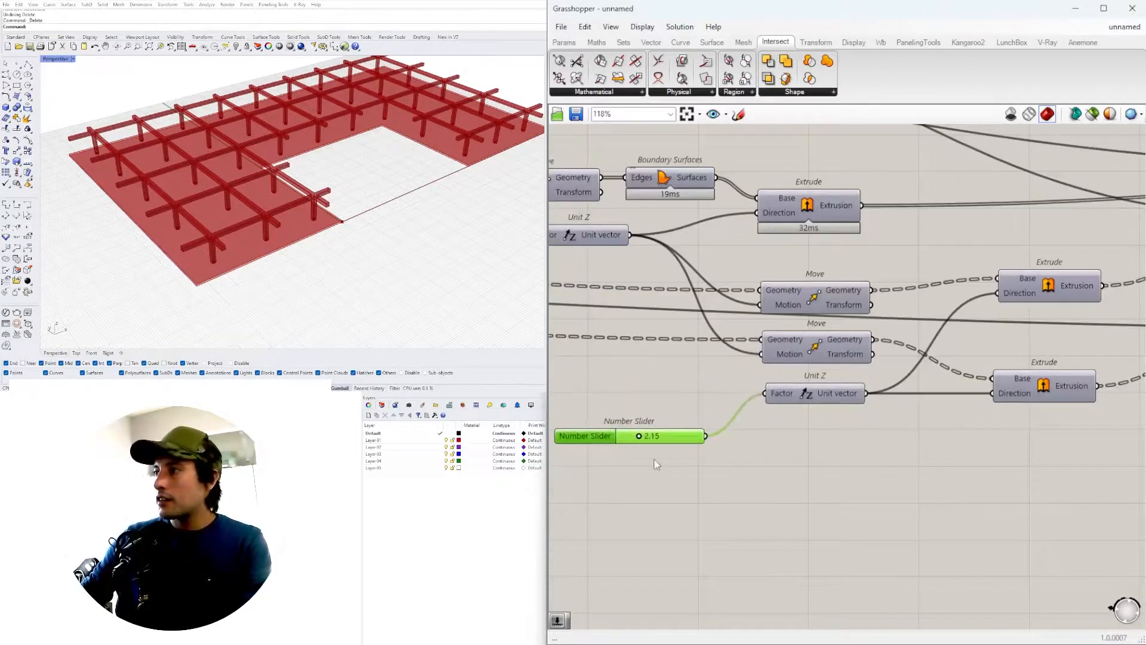
pyautogui.moveTo(642, 443); pyautogui.dragTo(662, 444, button='right')
pyautogui.moveTo(646, 444); pyautogui.dragTo(819, 360)
# Step: Connect the COLUMN HEIGHT slider to the other input of the Addition component
pyautogui.scroll(-7, 804, 395)
pyautogui.moveTo(804, 395); pyautogui.dragTo(1104, 399, button='right')
pyautogui.scroll(6, 819, 396)
pyautogui.scroll(-2, 819, 396)
pyautogui.moveTo(746, 401); pyautogui.dragTo(846, 417, button='right')
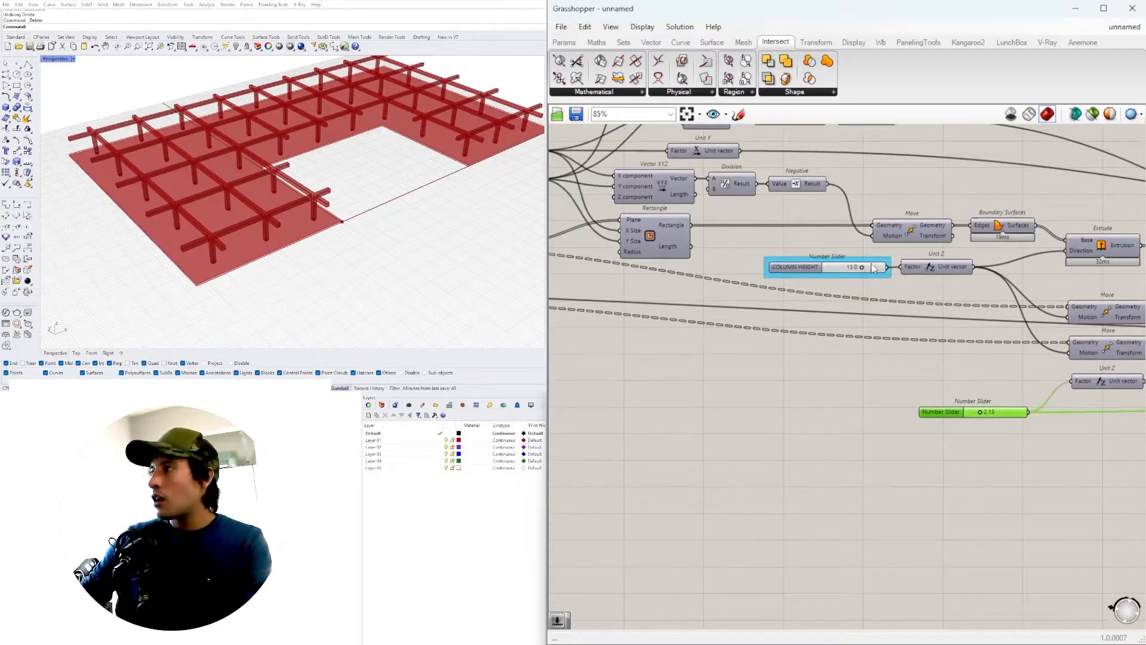
pyautogui.scroll(3, 873, 267)
pyautogui.moveTo(753, 292); pyautogui.dragTo(678, 292)
pyautogui.moveTo(995, 301); pyautogui.dragTo(788, 304, button='right')
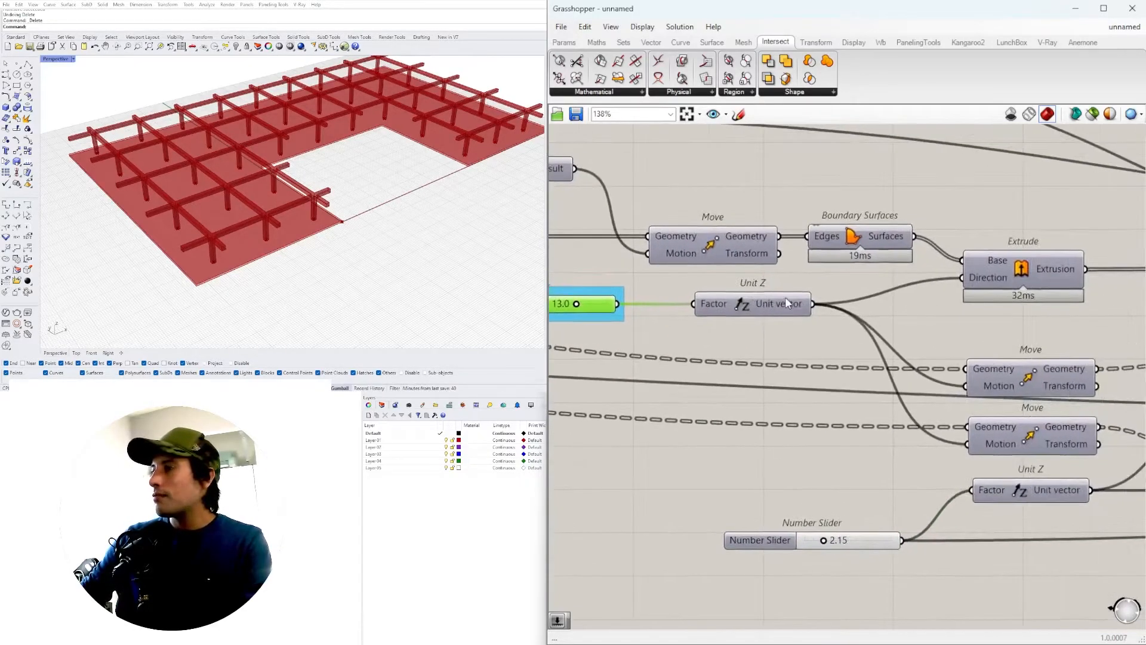
pyautogui.click(792, 310)
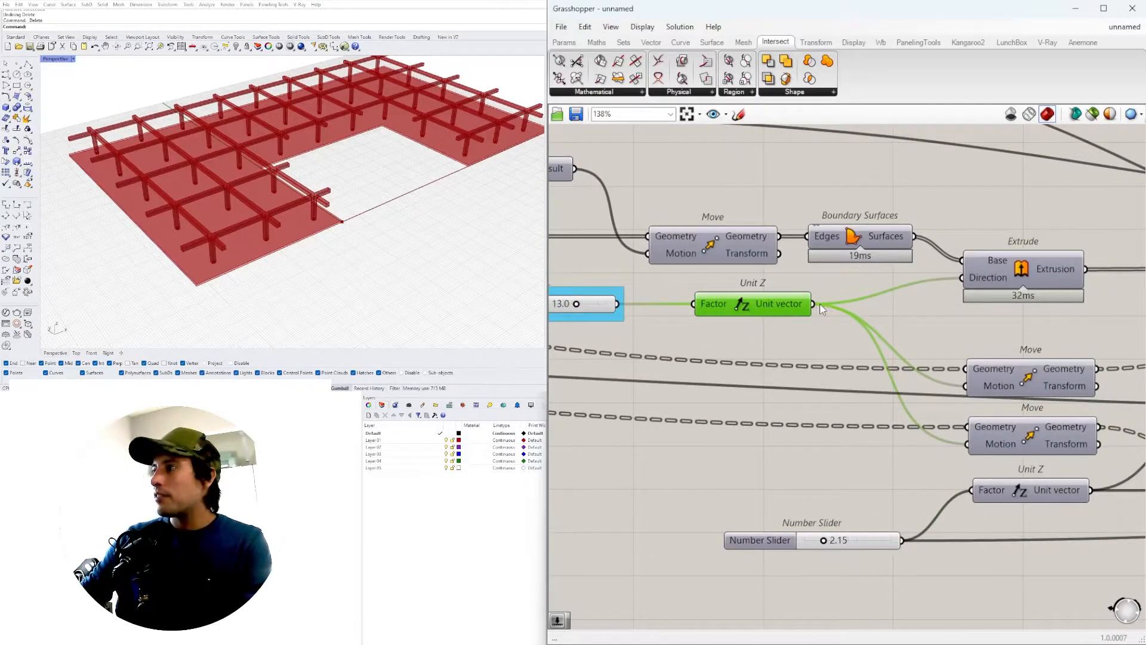
pyautogui.scroll(-3, 672, 308)
pyautogui.moveTo(648, 298); pyautogui.dragTo(826, 320)
pyautogui.scroll(1, 673, 309)
pyautogui.scroll(-7, 674, 309)
pyautogui.scroll(6, 958, 378)
pyautogui.moveTo(826, 320); pyautogui.dragTo(661, 371, button='right')
# Step: Arrange the Unit Z driven by the Addition result and its Move component in a compact row beside the Addition
pyautogui.moveTo(894, 334); pyautogui.dragTo(702, 385)
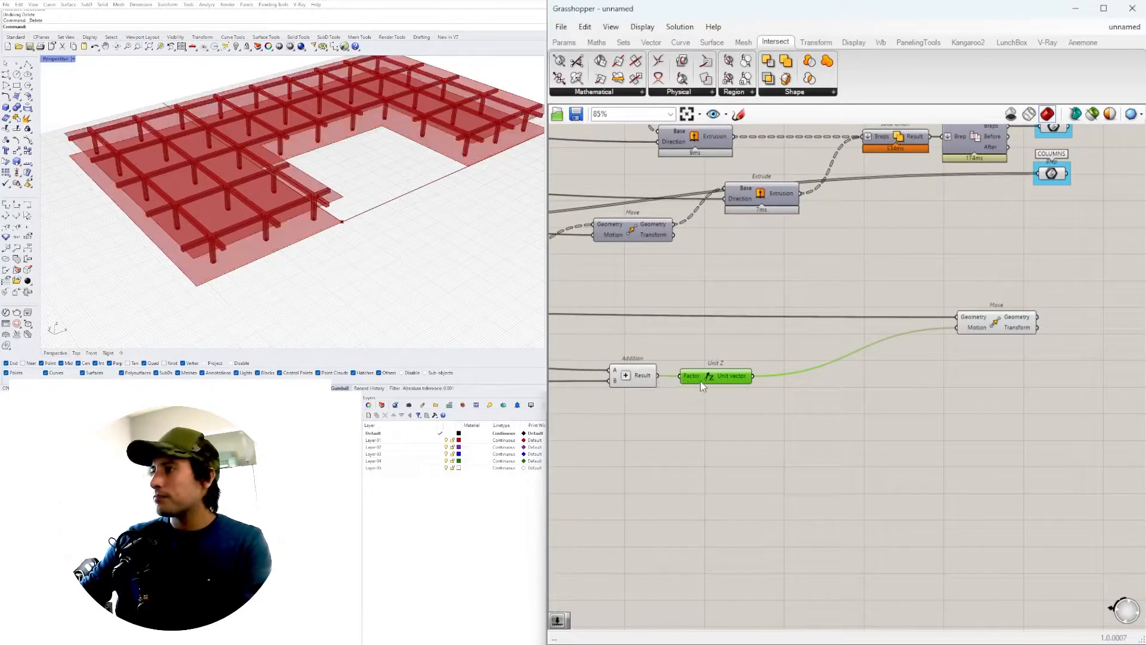
pyautogui.moveTo(1007, 333); pyautogui.dragTo(808, 356)
pyautogui.click(770, 298)
# Step: Inspect the raised surface against the tops of the beams and columns in the Perspective and Front views
pyautogui.moveTo(383, 214); pyautogui.dragTo(351, 152, button='right')
pyautogui.scroll(5, 358, 151)
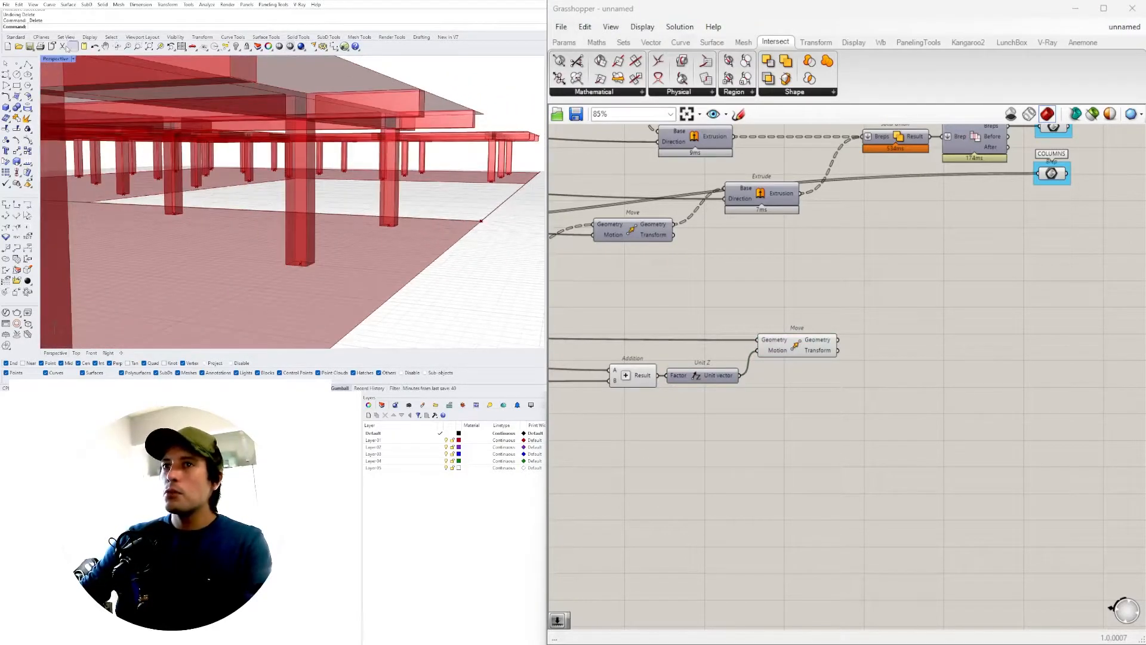
pyautogui.doubleClick(52, 59)
pyautogui.scroll(-2, 215, 256)
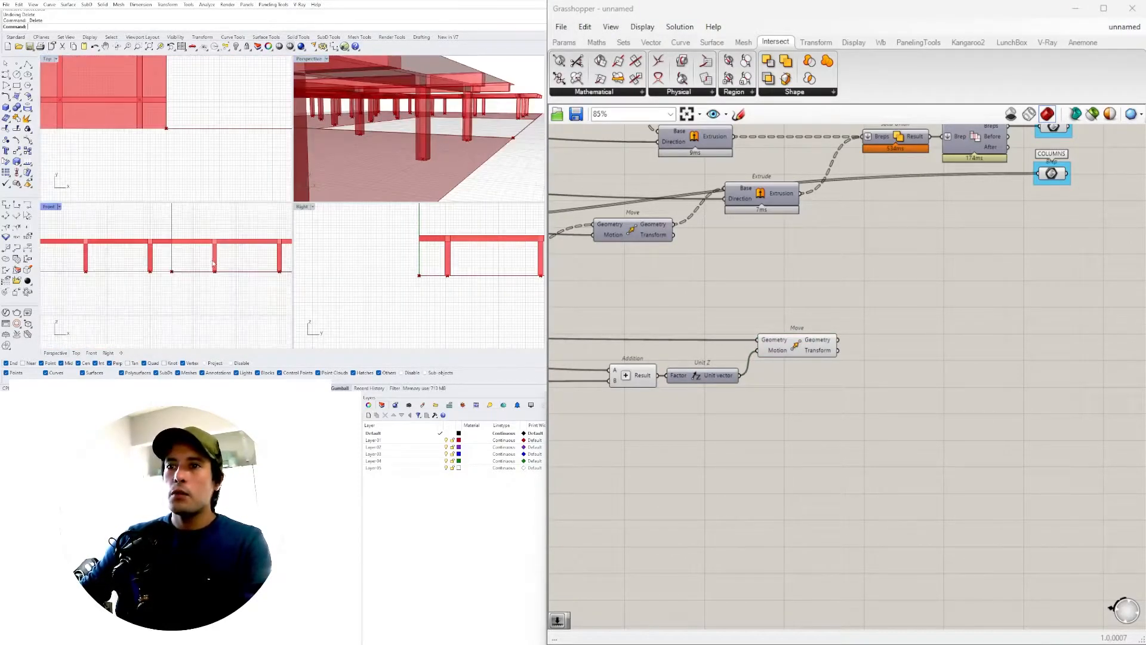
pyautogui.doubleClick(51, 207)
pyautogui.scroll(5, 169, 173)
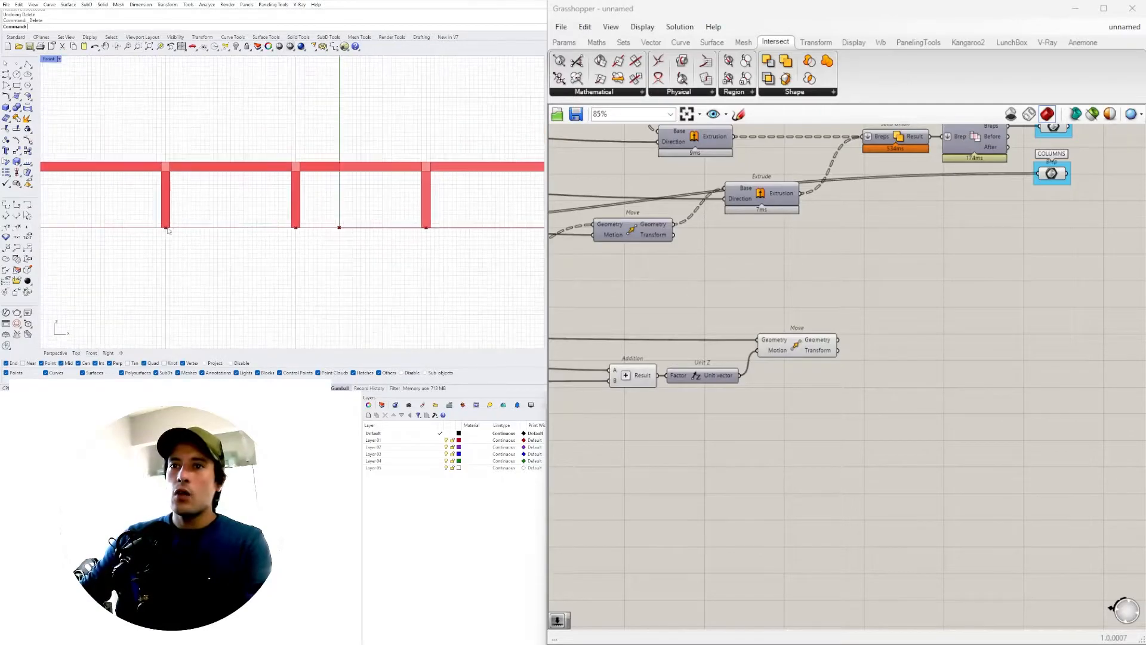
pyautogui.scroll(-3, 195, 235)
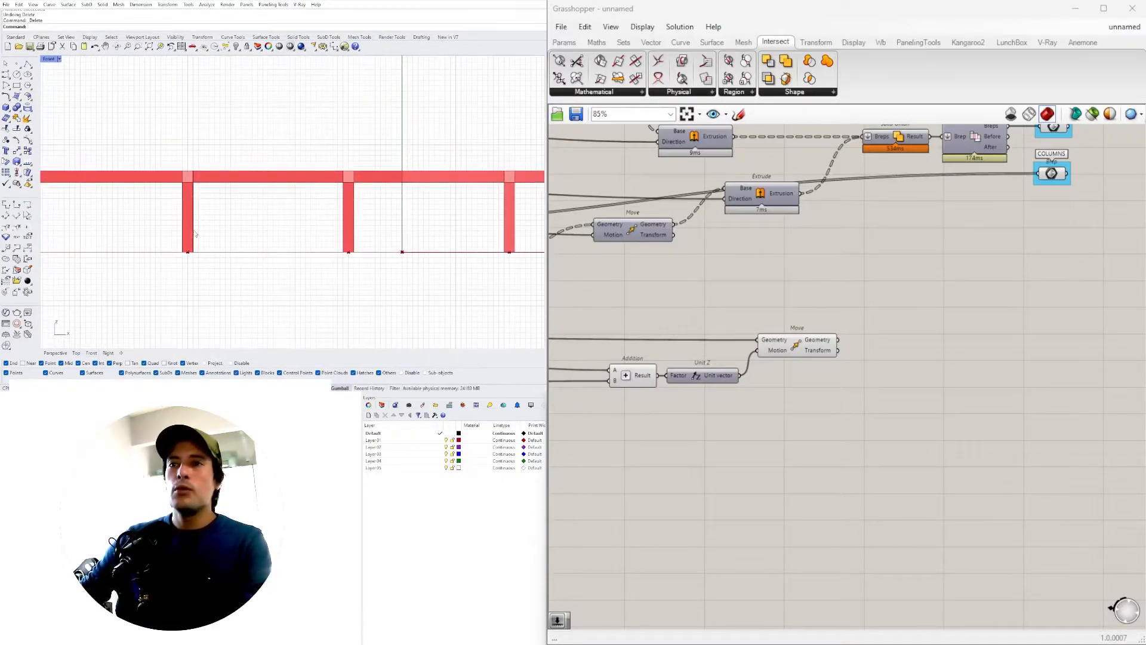
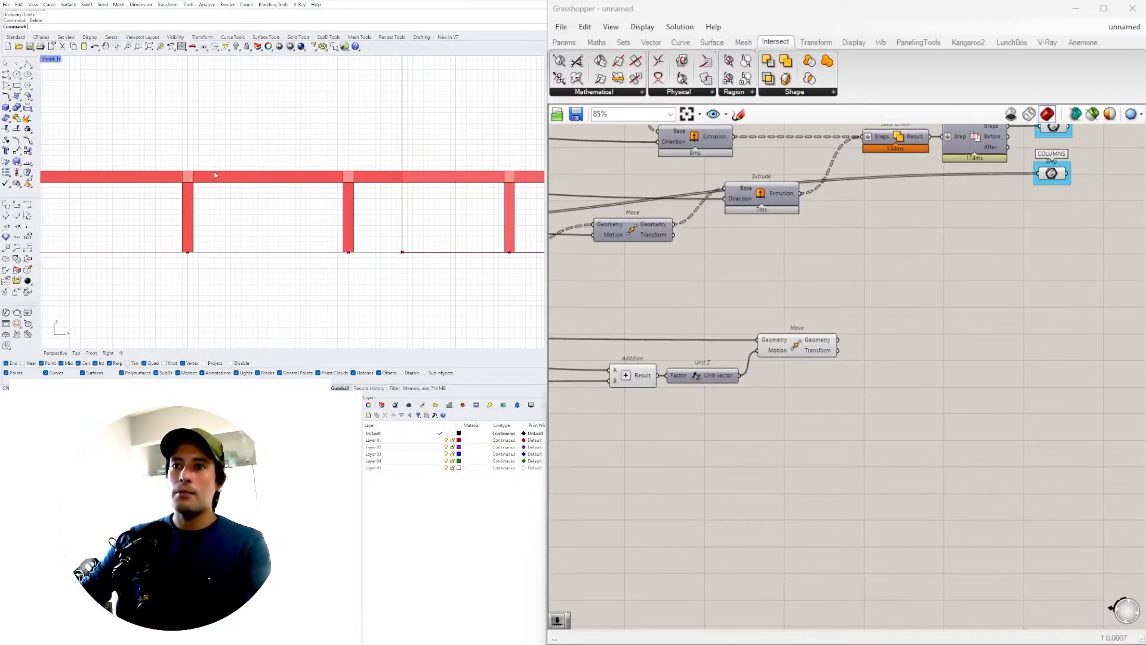
pyautogui.doubleClick(48, 60)
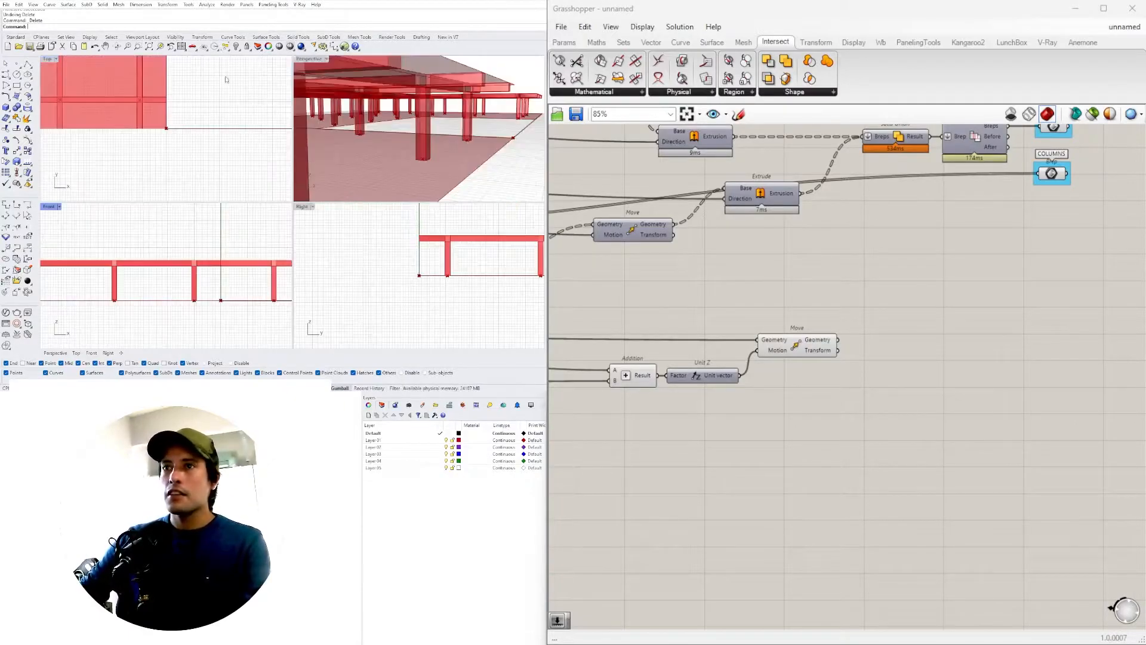
pyautogui.doubleClick(307, 62)
pyautogui.scroll(-5, 306, 120)
pyautogui.moveTo(304, 129); pyautogui.dragTo(296, 186, button='right')
pyautogui.moveTo(932, 232); pyautogui.dragTo(816, 304, button='right')
pyautogui.moveTo(258, 216); pyautogui.dragTo(205, 213, button='right')
pyautogui.scroll(4, 210, 186)
pyautogui.moveTo(950, 286); pyautogui.dragTo(1136, 266, button='right')
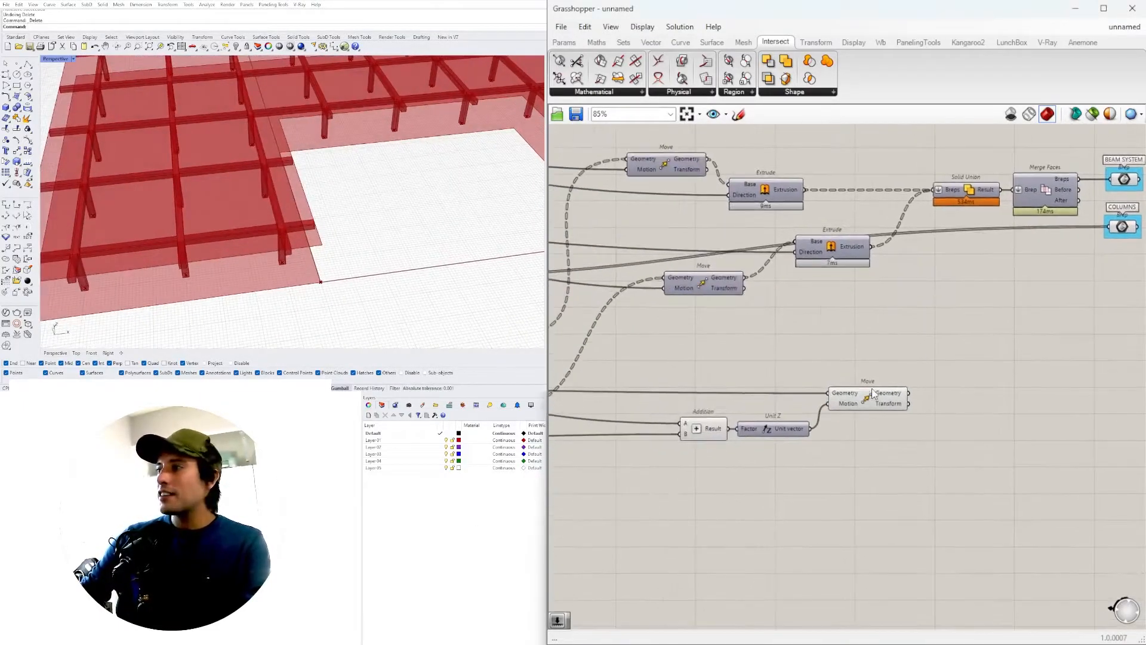
pyautogui.click(872, 393)
pyautogui.scroll(-6, 318, 192)
pyautogui.moveTo(317, 193); pyautogui.dragTo(334, 199, button='right')
pyautogui.scroll(3, 918, 397)
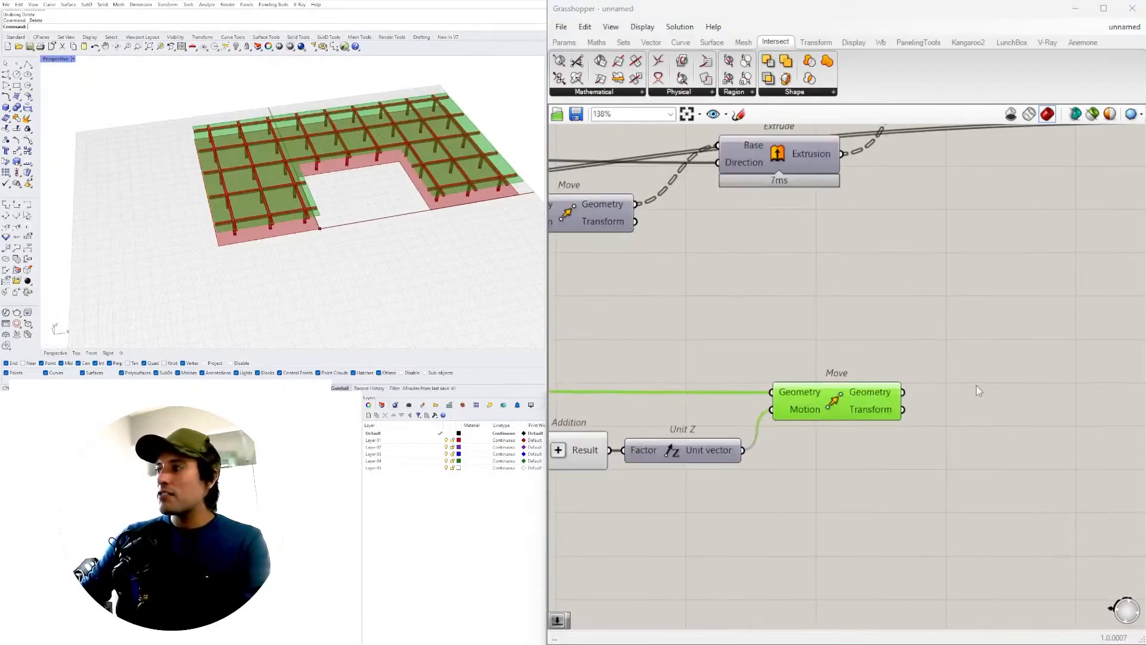
# Step: Add a Curve parameter after the Move component and feed the moved geometry into it
pyautogui.doubleClick(985, 379)
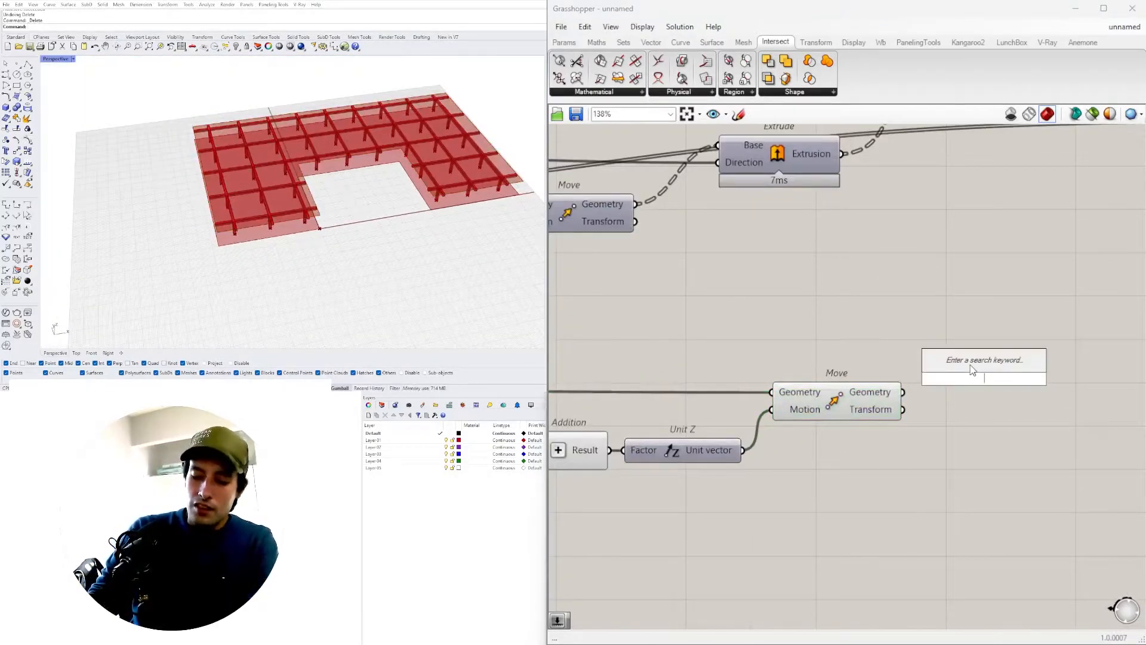
pyautogui.write('CUR')
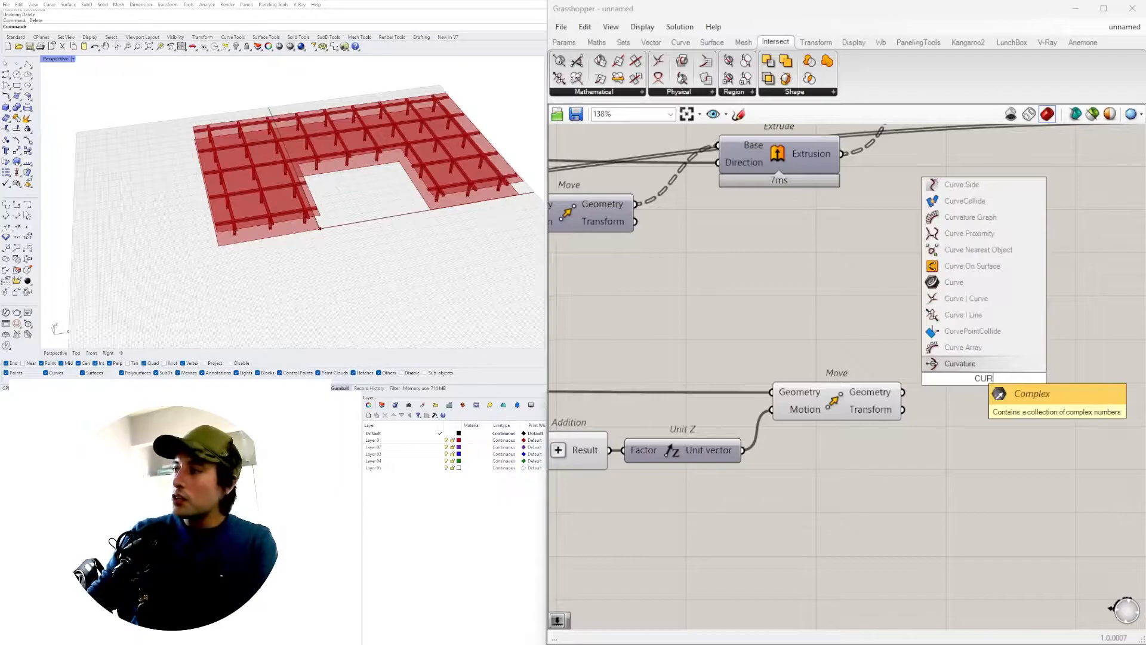
pyautogui.click(954, 282)
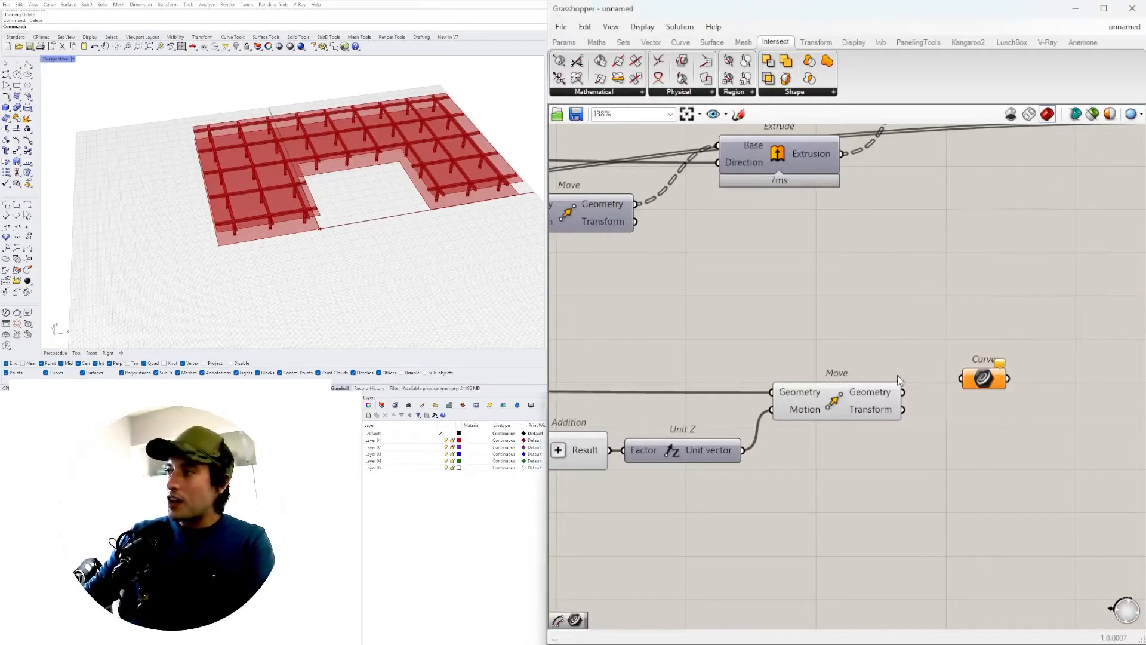
pyautogui.moveTo(983, 381); pyautogui.dragTo(954, 394)
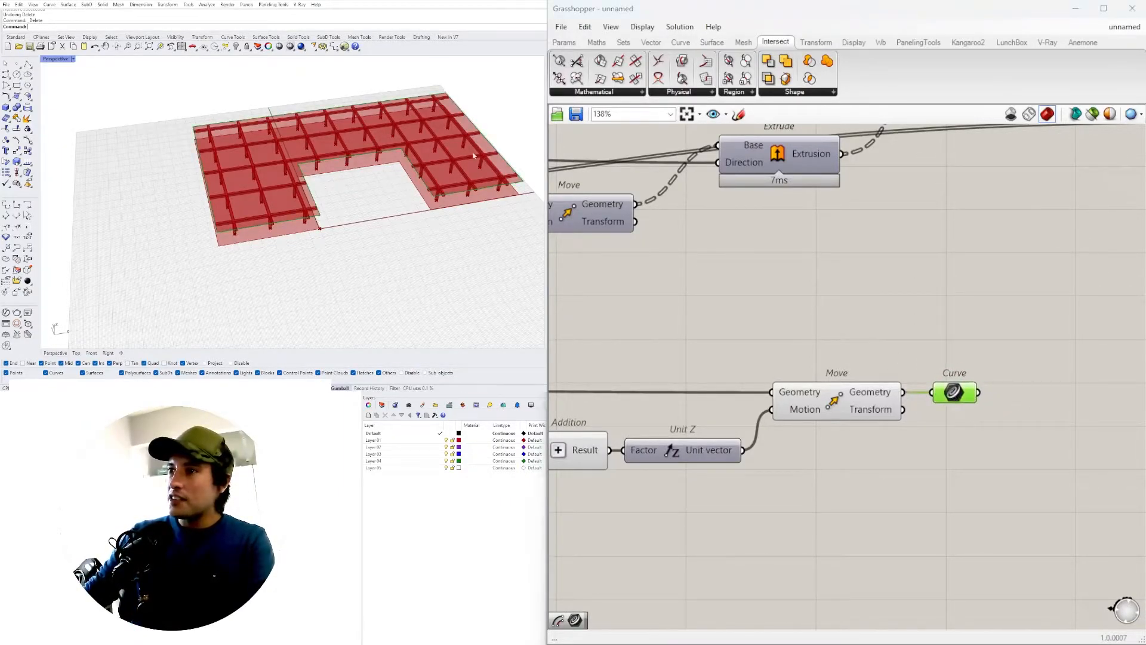
pyautogui.scroll(3, 917, 424)
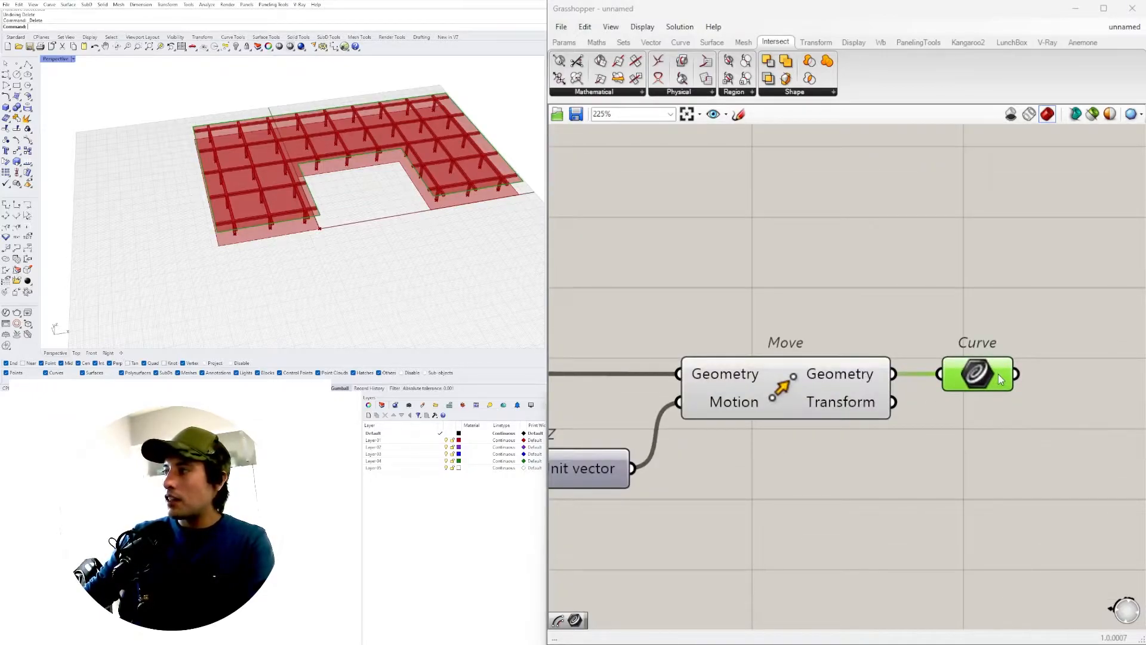
# Step: Hide the preview of the Move component that raises the base surface, keeping the Curve outline displayed
pyautogui.click(750, 395)
pyautogui.rightClick(788, 387)
pyautogui.click(801, 411)
pyautogui.moveTo(968, 423); pyautogui.dragTo(726, 439, button='right')
pyautogui.click(757, 402)
pyautogui.scroll(3, 334, 212)
pyautogui.moveTo(325, 211)
pyautogui.mouseDown(button='right')
pyautogui.moveTo(367, 163)
pyautogui.moveTo(299, 220)
pyautogui.moveTo(314, 223)
pyautogui.moveTo(335, 197)
pyautogui.mouseUp(button='right')
pyautogui.scroll(3, 841, 357)
# Step: Add an Offset Curve component and connect the Curve parameter to its Curve input
pyautogui.click(882, 393)
pyautogui.doubleClick(882, 393)
pyautogui.write('OFF')
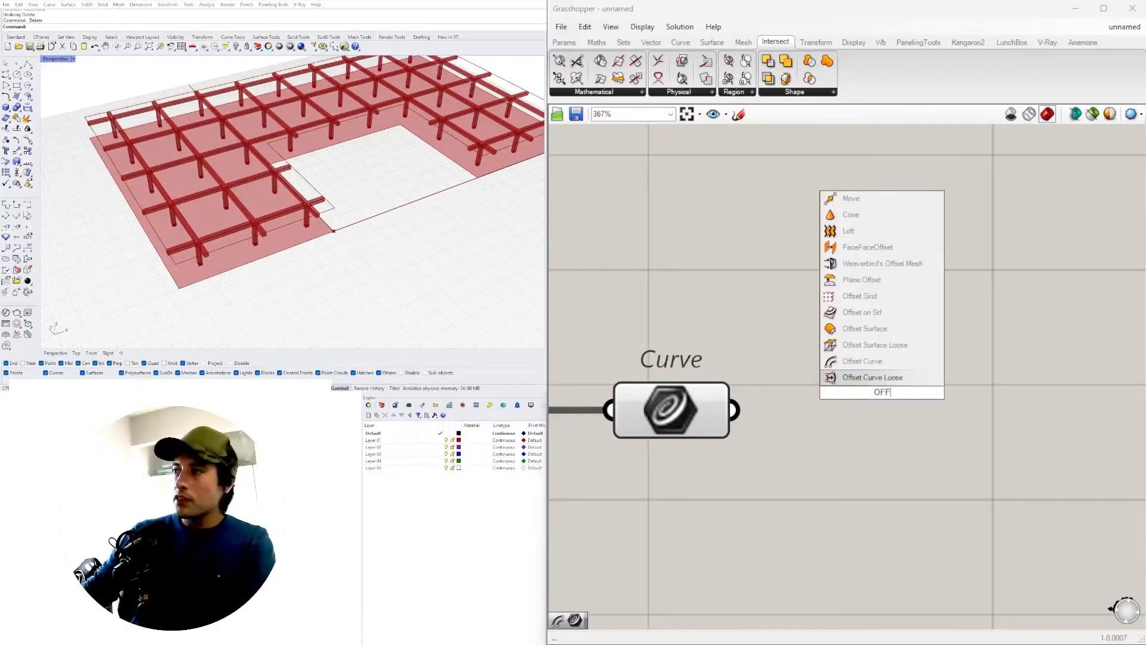
pyautogui.click(853, 360)
pyautogui.moveTo(767, 405); pyautogui.dragTo(825, 489)
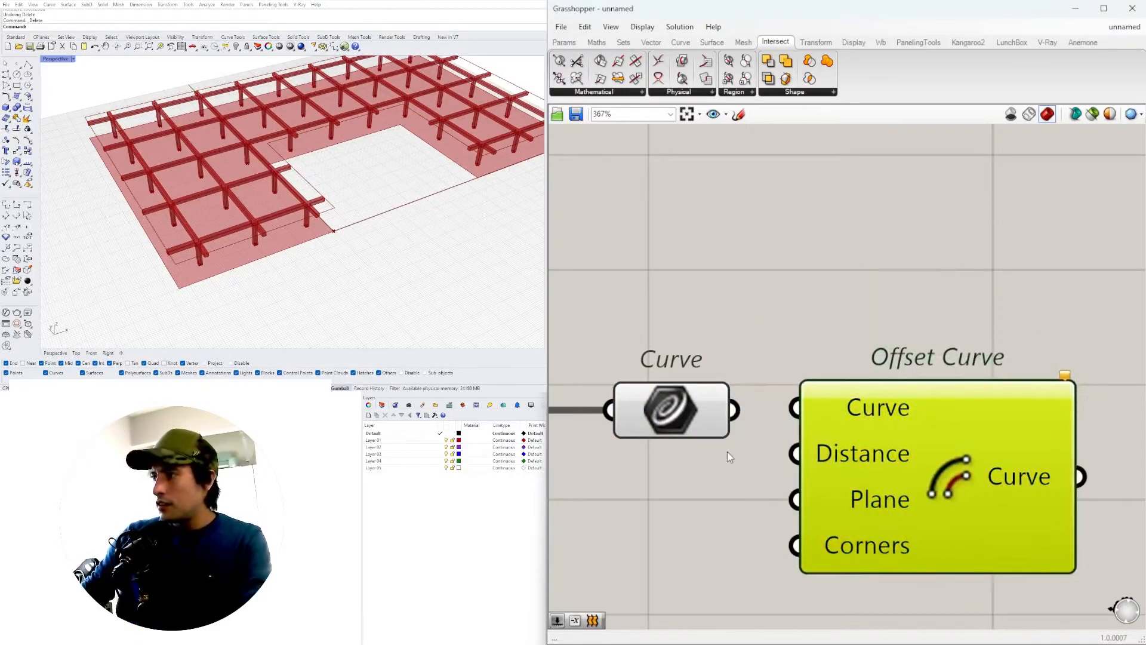
pyautogui.moveTo(793, 401); pyautogui.dragTo(795, 404)
pyautogui.moveTo(920, 435); pyautogui.dragTo(964, 437)
pyautogui.scroll(8, 331, 203)
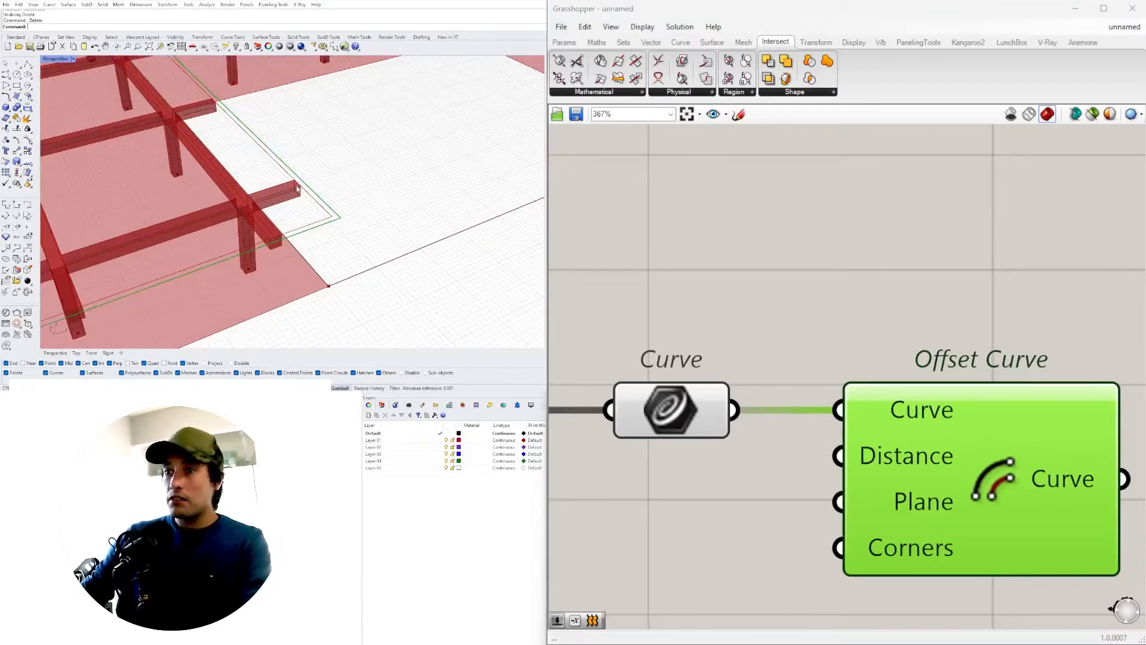
# Step: Add a 3.5 number slider to the Offset Curve's Distance input and change its value to 4.7
pyautogui.scroll(-5, 676, 363)
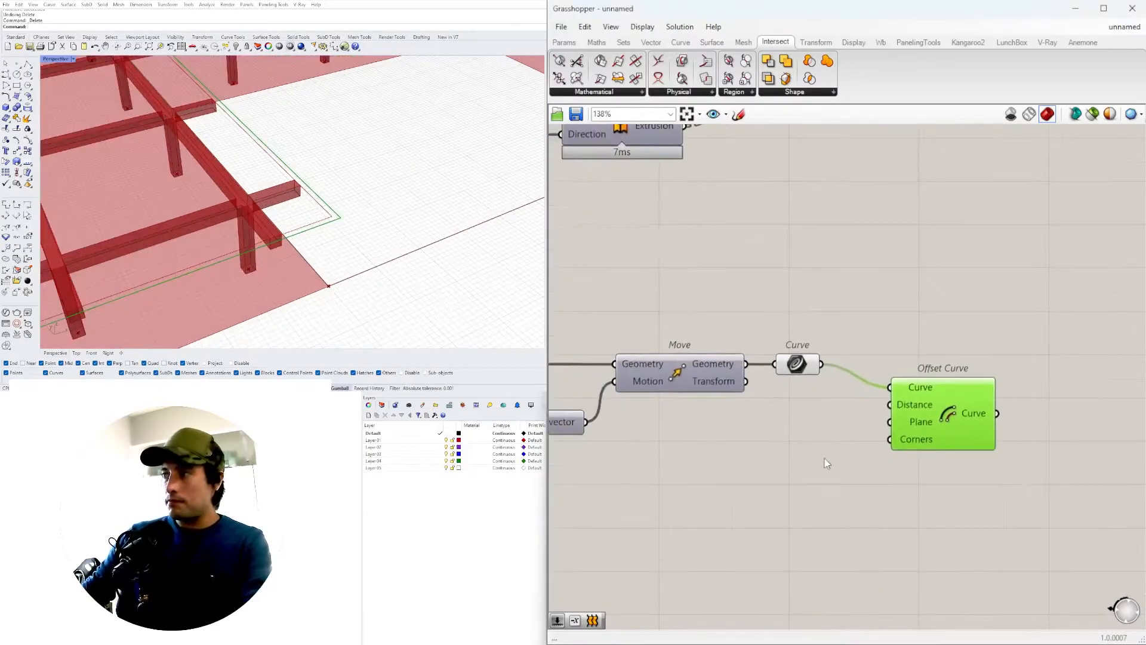
pyautogui.doubleClick(738, 459)
pyautogui.write('3')
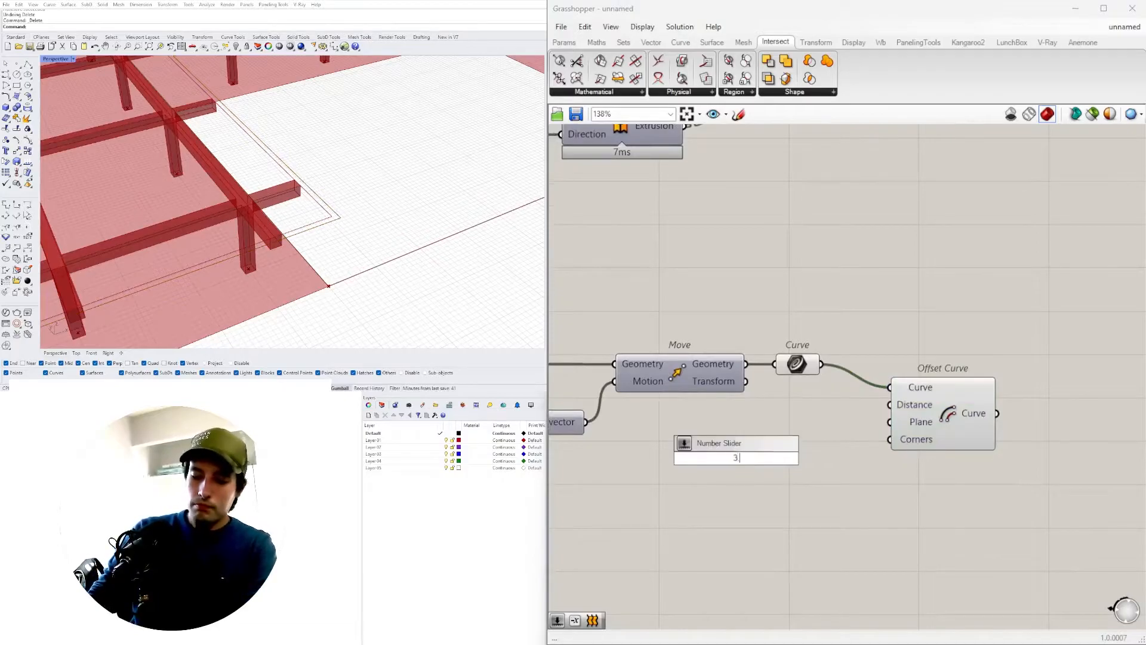
pyautogui.write('.5')
pyautogui.press('Return')
pyautogui.scroll(2, 836, 466)
pyautogui.moveTo(822, 458); pyautogui.dragTo(994, 471)
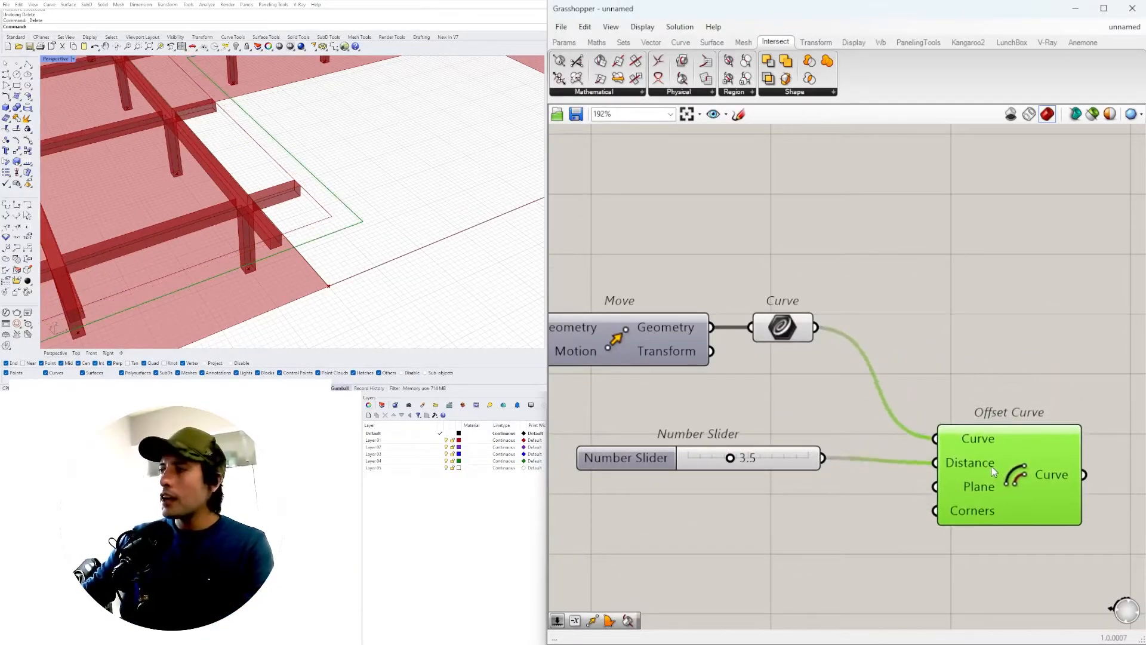
pyautogui.scroll(4, 764, 465)
pyautogui.moveTo(687, 448); pyautogui.dragTo(723, 450)
# Step: Hide the previews of the Move component and the Curve parameter feeding the Offset Curve
pyautogui.scroll(-6, 931, 394)
pyautogui.moveTo(918, 362); pyautogui.dragTo(772, 251)
pyautogui.middleClick(800, 253)
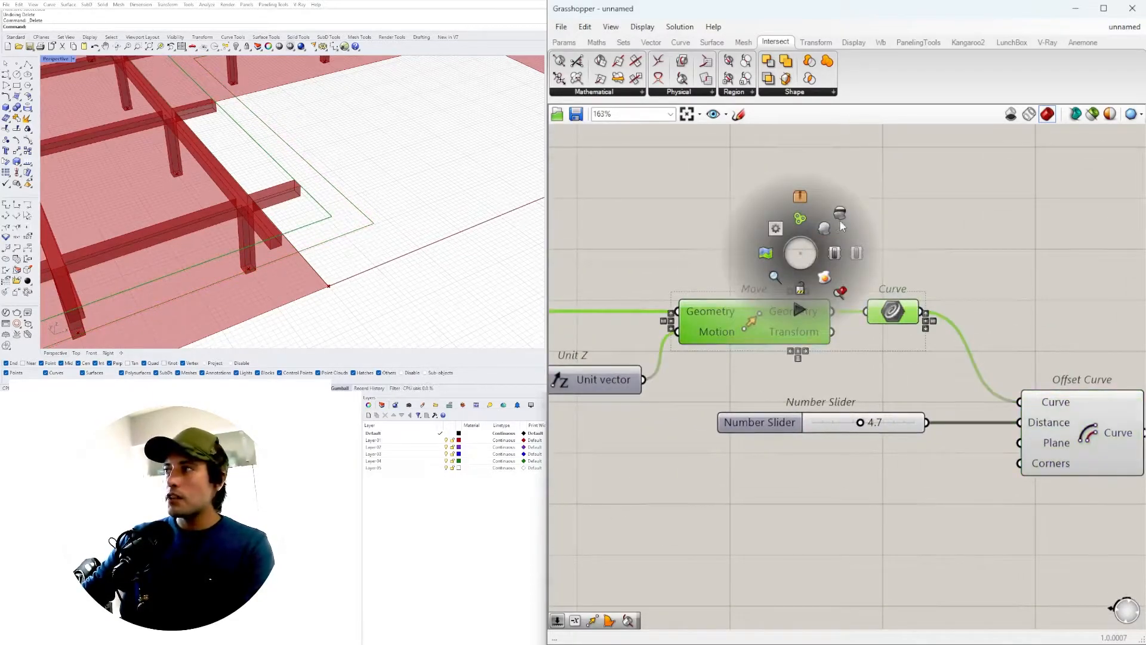
pyautogui.click(840, 215)
# Step: Highlight the Offset Curve and examine how far its outline extends beyond the beam ends in the Perspective view
pyautogui.scroll(-7, 274, 157)
pyautogui.moveTo(271, 206); pyautogui.dragTo(238, 180, button='right')
pyautogui.scroll(5, 275, 174)
pyautogui.scroll(3, 238, 179)
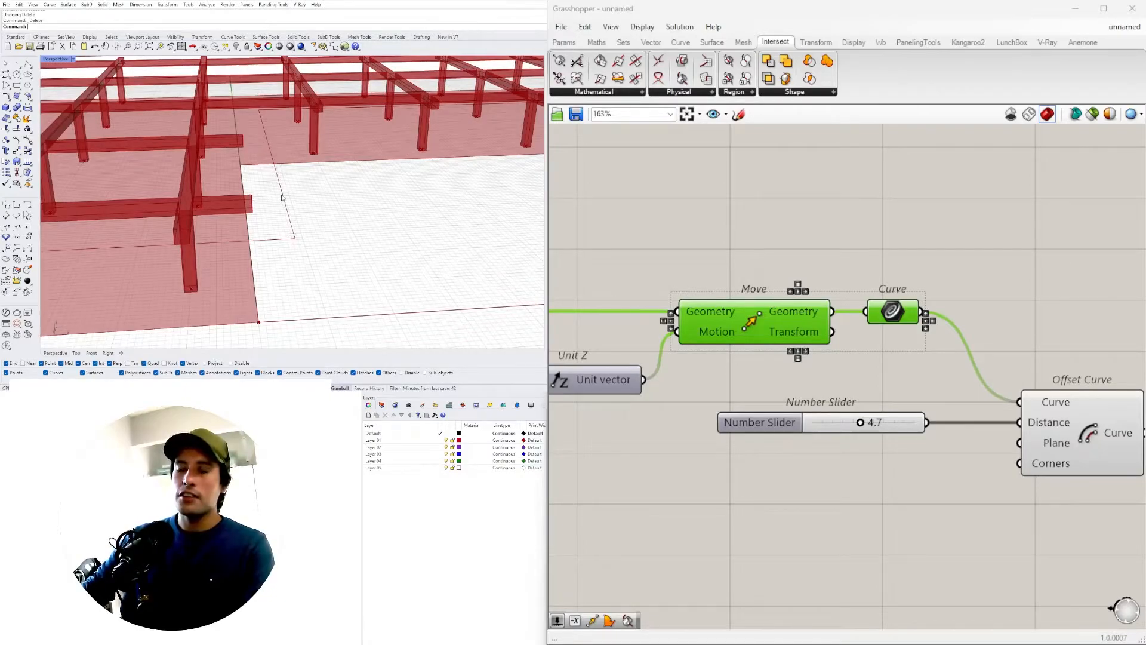
pyautogui.scroll(-3, 877, 370)
pyautogui.moveTo(895, 435); pyautogui.dragTo(729, 435, button='right')
pyautogui.click(704, 426)
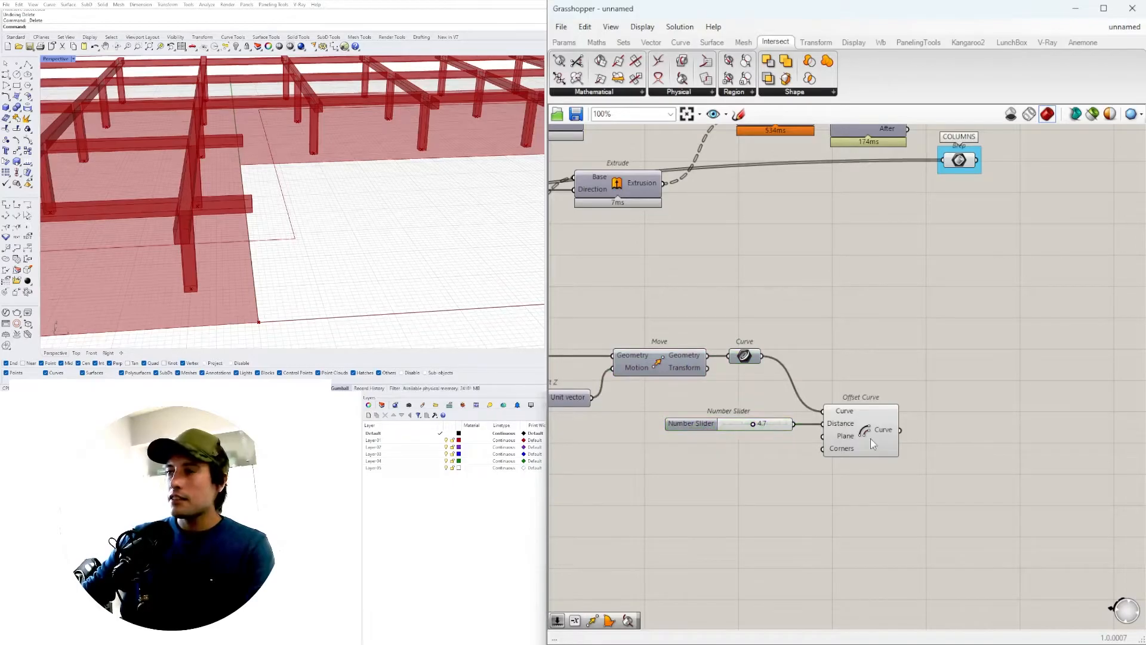
pyautogui.click(859, 445)
pyautogui.scroll(5, 203, 203)
pyautogui.scroll(-5, 204, 203)
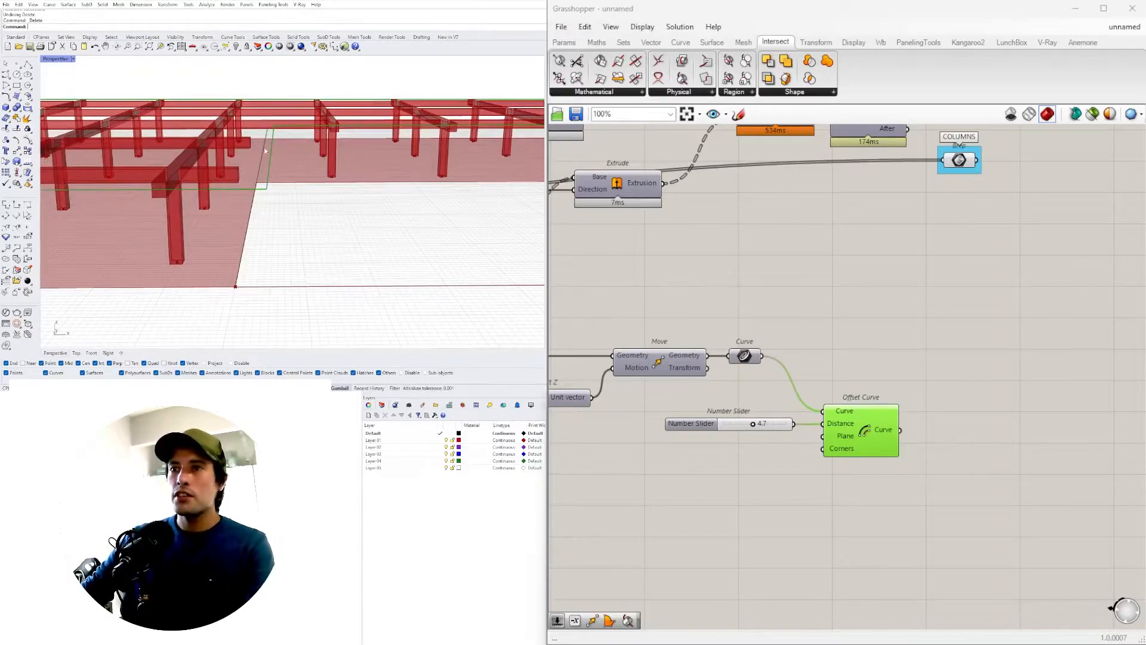
# Step: Add a Boundary Surfaces component and connect the Offset Curve's Curve output to its Edges input
pyautogui.scroll(-2, 266, 148)
pyautogui.moveTo(265, 148); pyautogui.dragTo(364, 170, button='right')
pyautogui.doubleClick(980, 439)
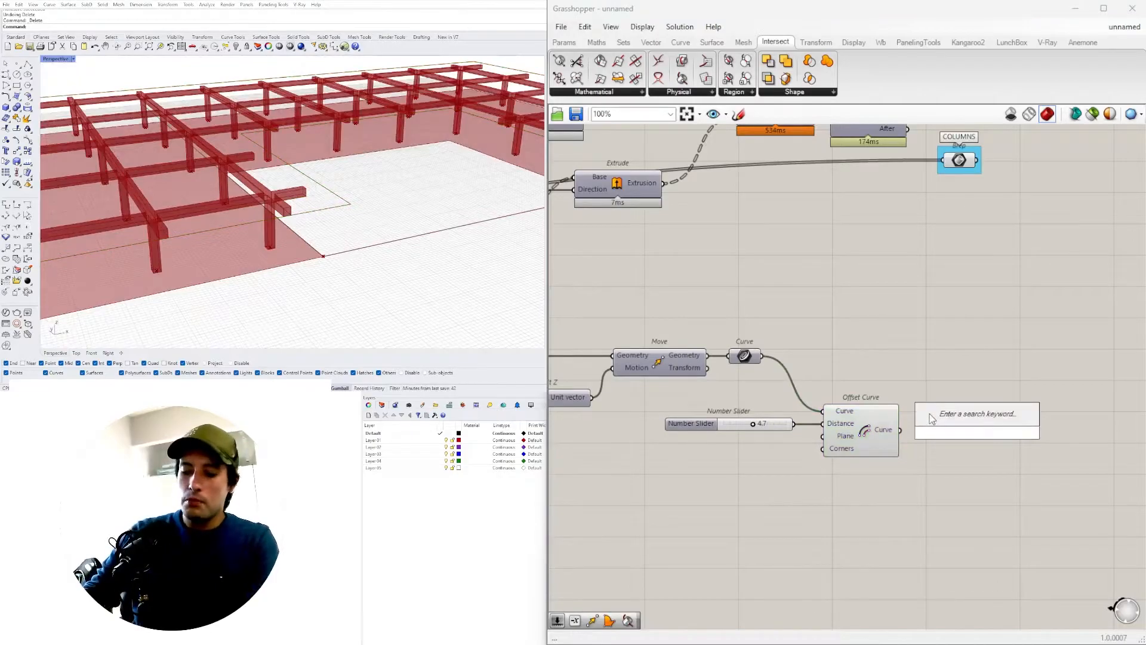
pyautogui.write('boun')
pyautogui.click(948, 416)
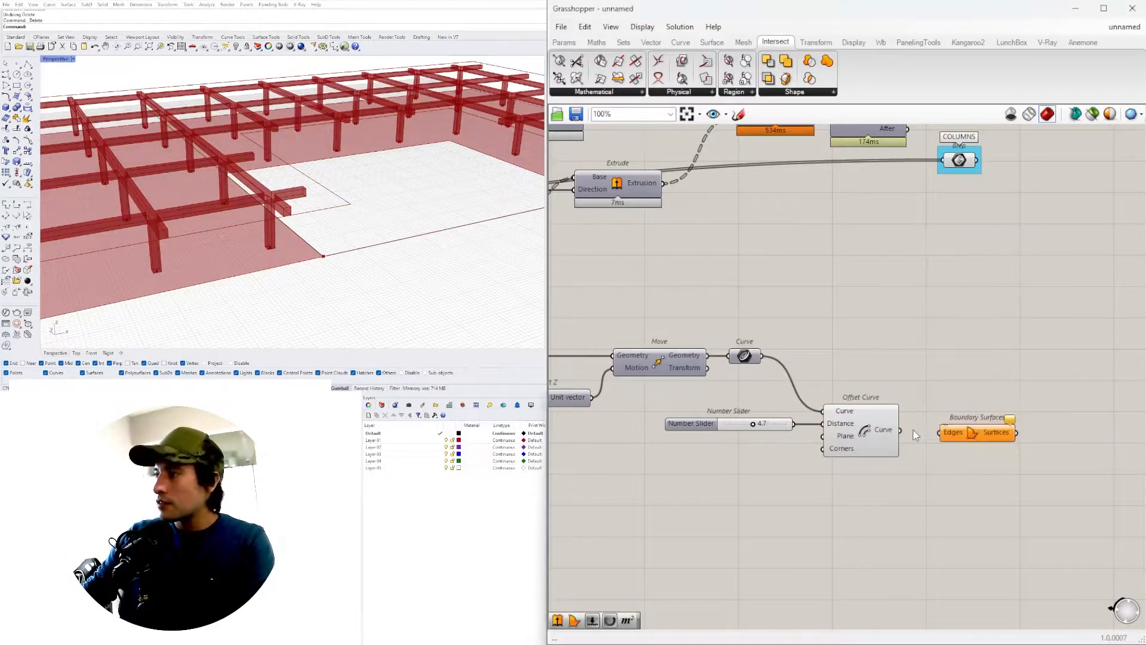
pyautogui.moveTo(929, 436); pyautogui.dragTo(977, 438)
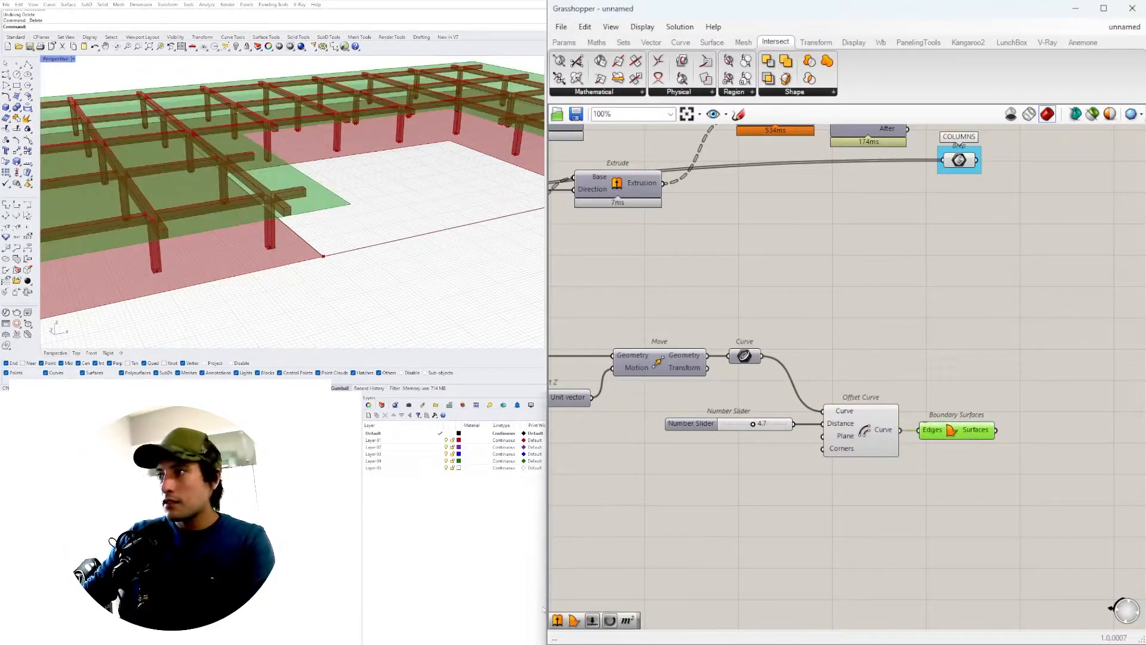
pyautogui.scroll(-2, 346, 209)
pyautogui.moveTo(347, 209); pyautogui.dragTo(310, 207, button='right')
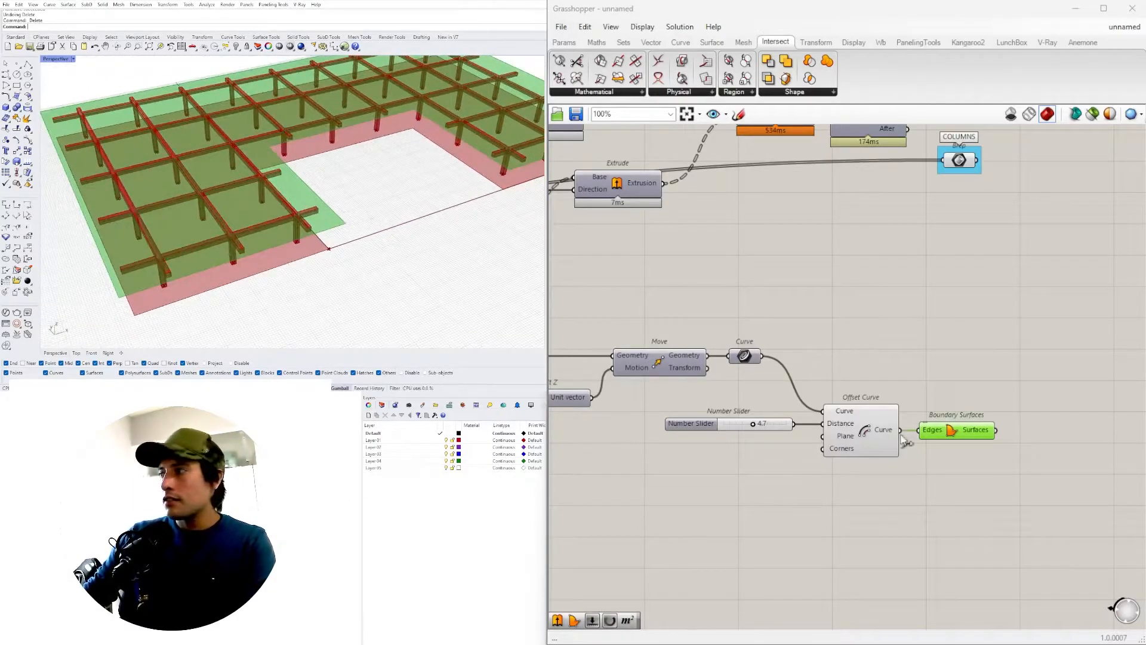
# Step: Add an Extrude component and connect the roof Boundary Surfaces' Surfaces output to its Base input
pyautogui.scroll(3, 895, 439)
pyautogui.doubleClick(919, 455)
pyautogui.write('EXTR')
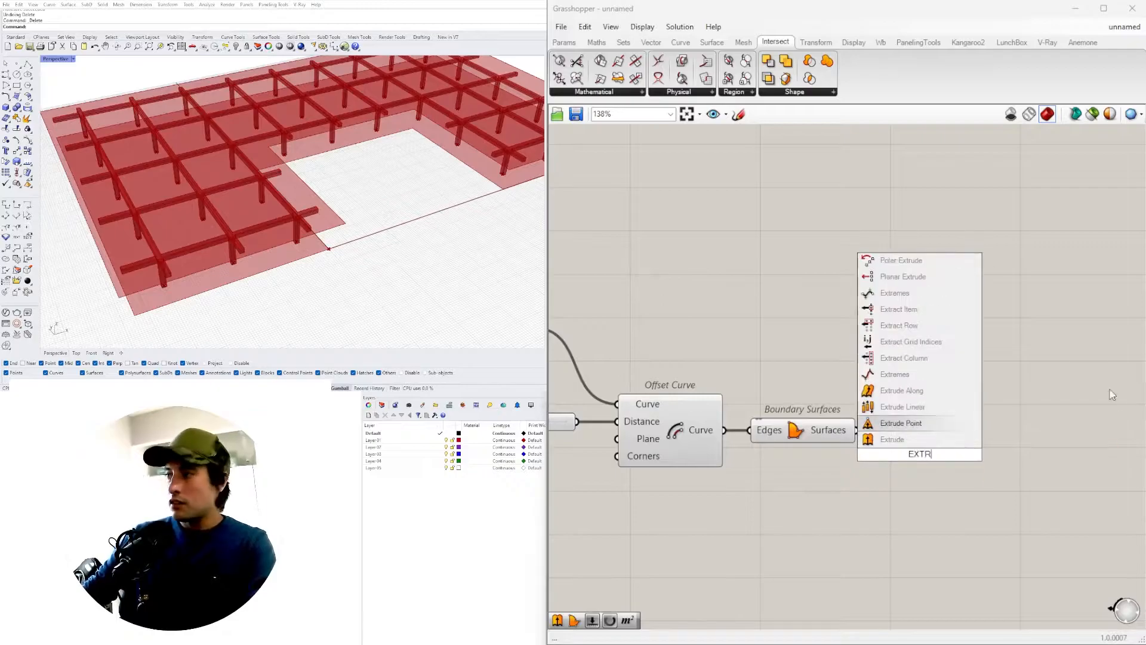
pyautogui.click(889, 439)
pyautogui.moveTo(870, 444); pyautogui.dragTo(897, 446)
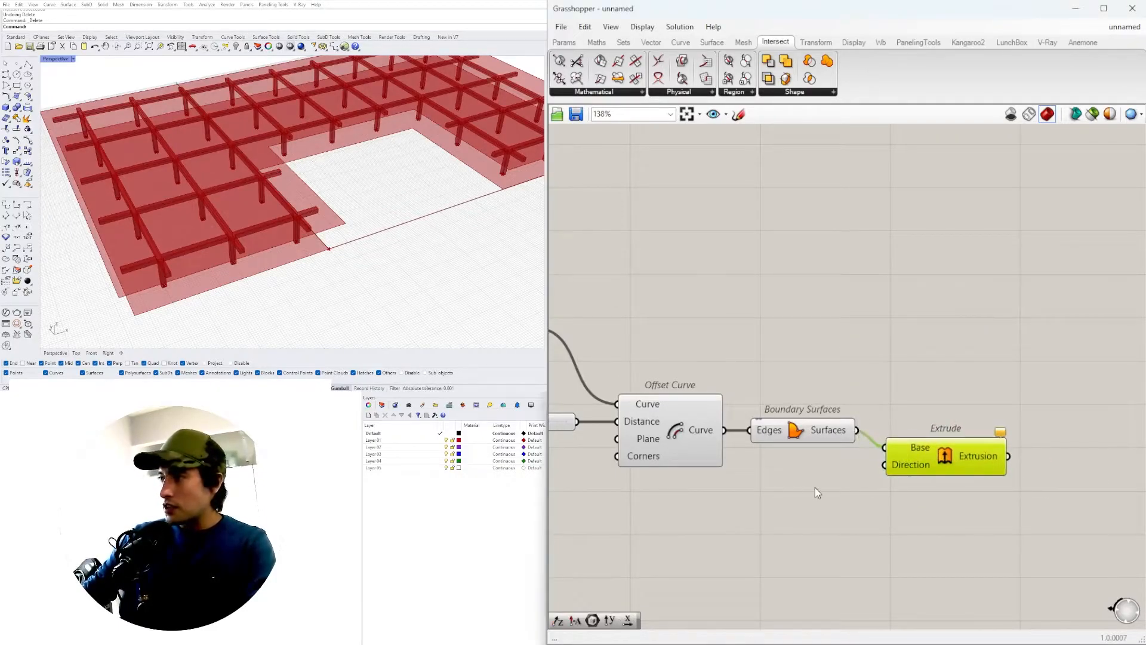
# Step: Add a Unit Z component and connect its Unit vector output to the roof Extrude's Direction input
pyautogui.doubleClick(814, 487)
pyautogui.write('Z')
pyautogui.click(816, 472)
pyautogui.moveTo(872, 486); pyautogui.dragTo(823, 473)
# Step: Add a 1.5 number slider and connect it to the Factor input of the roof Extrude's Unit Z
pyautogui.doubleClick(615, 499)
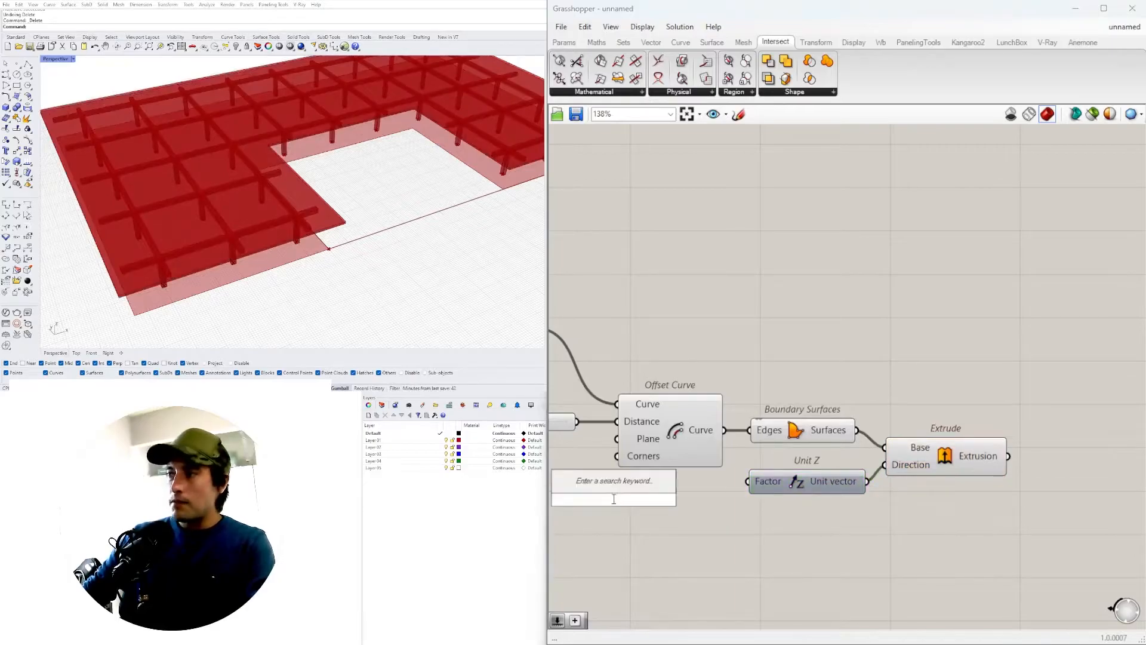
pyautogui.write('1.5')
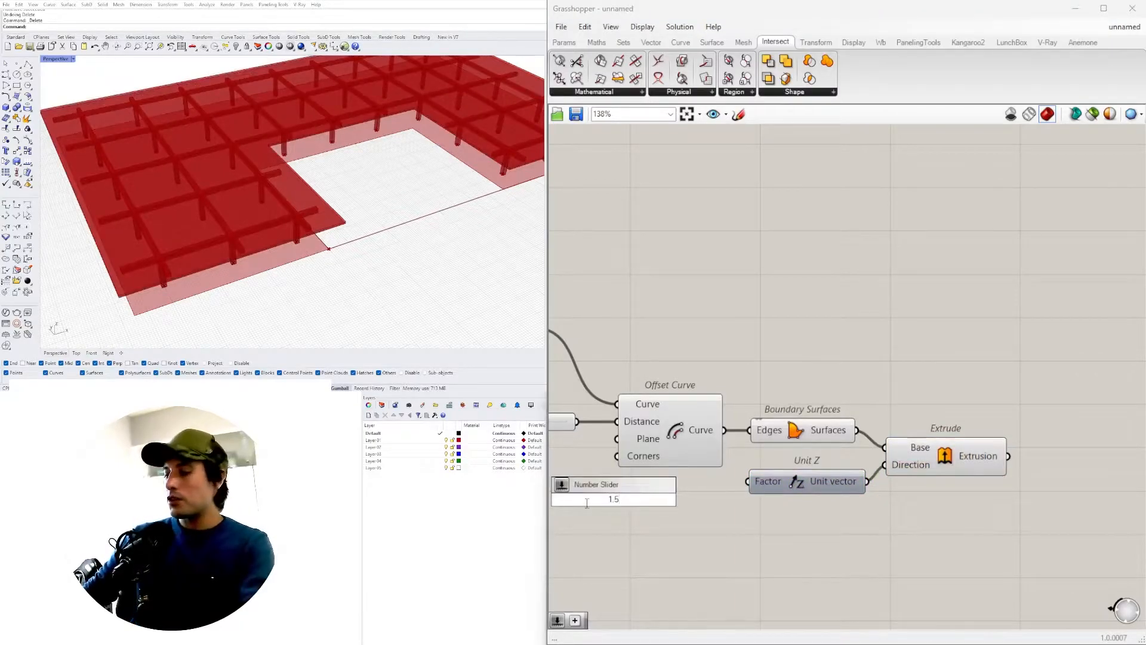
pyautogui.press('Return')
pyautogui.scroll(3, 650, 542)
pyautogui.moveTo(845, 452); pyautogui.dragTo(792, 478)
pyautogui.scroll(-4, 800, 496)
# Step: Hide the previews of the Offset Curve and the Boundary Surfaces feeding the roof Extrude
pyautogui.moveTo(868, 465); pyautogui.dragTo(624, 344)
pyautogui.middleClick(662, 350)
pyautogui.click(700, 316)
pyautogui.scroll(-1, 786, 359)
pyautogui.middleClick(794, 355)
pyautogui.click(840, 315)
pyautogui.click(792, 310)
# Step: Highlight the roof Extrude and then the BASE SURFACE GEOMETRY component to examine the roof slab and the floor surface in the Perspective view
pyautogui.moveTo(257, 190); pyautogui.dragTo(277, 165, button='right')
pyautogui.moveTo(935, 453); pyautogui.dragTo(955, 452)
pyautogui.moveTo(326, 157); pyautogui.dragTo(293, 227, button='right')
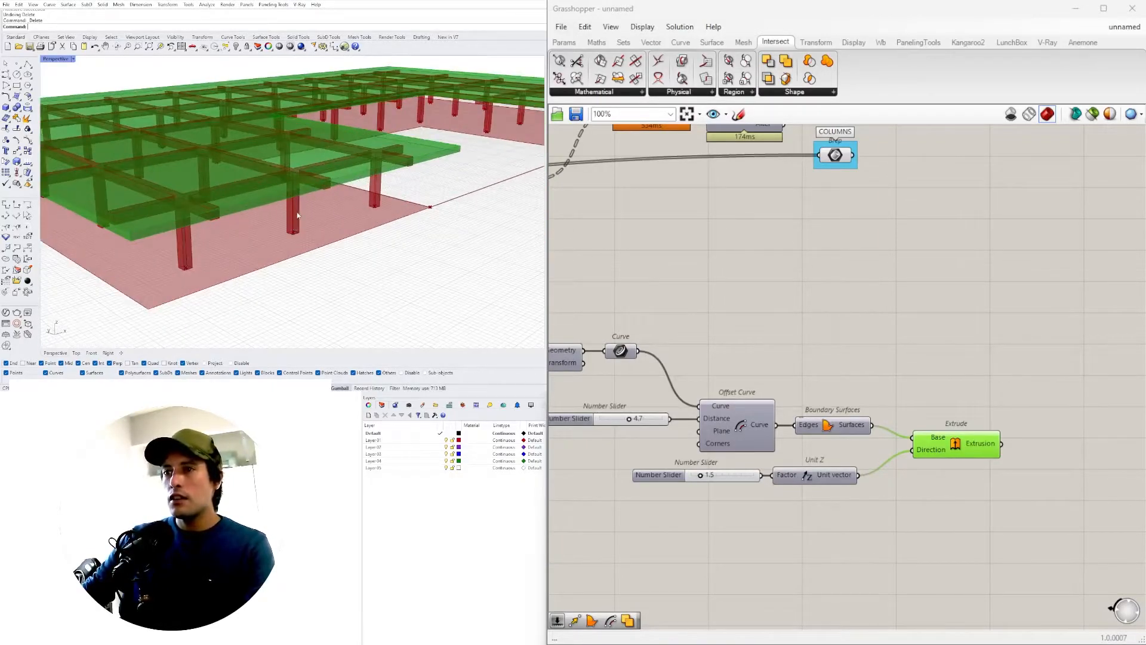
pyautogui.scroll(-3, 279, 114)
pyautogui.moveTo(213, 129); pyautogui.dragTo(251, 225, button='right')
pyautogui.scroll(-6, 700, 425)
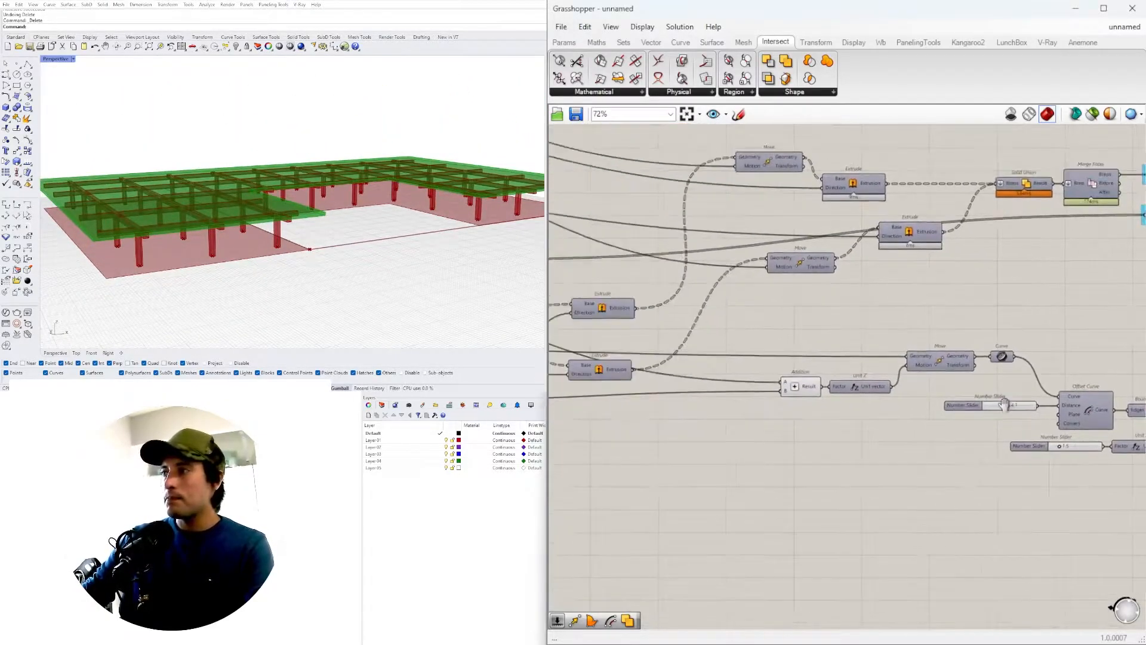
pyautogui.scroll(5, 945, 407)
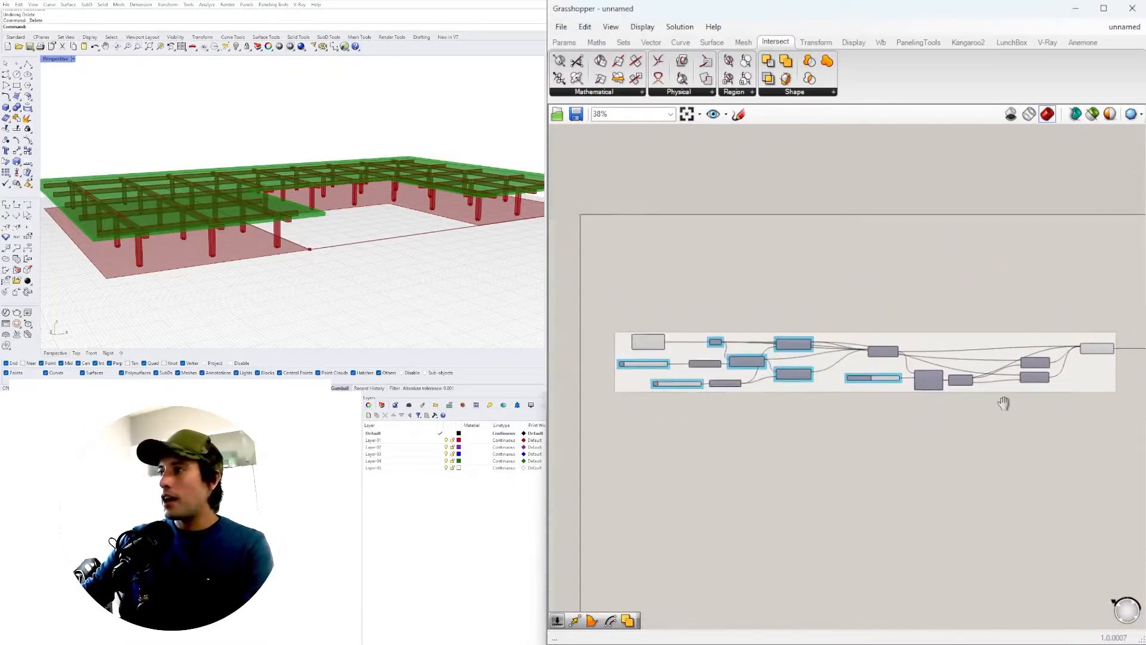
pyautogui.click(1009, 307)
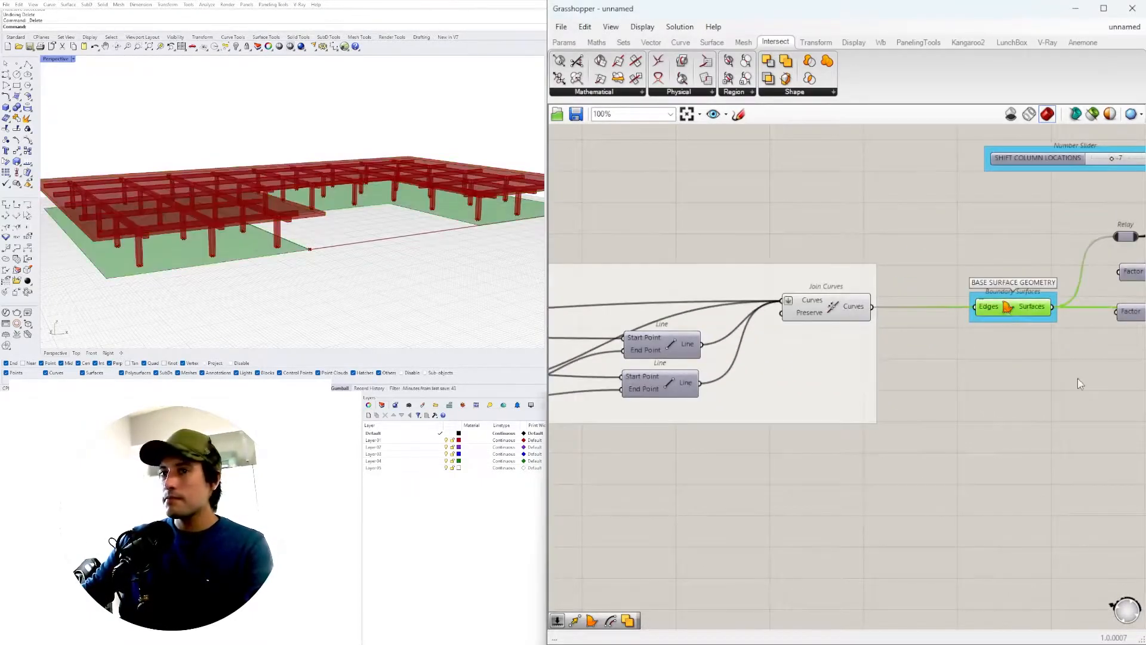
pyautogui.moveTo(1077, 382); pyautogui.dragTo(841, 388, button='right')
pyautogui.moveTo(172, 218); pyautogui.dragTo(304, 241, button='right')
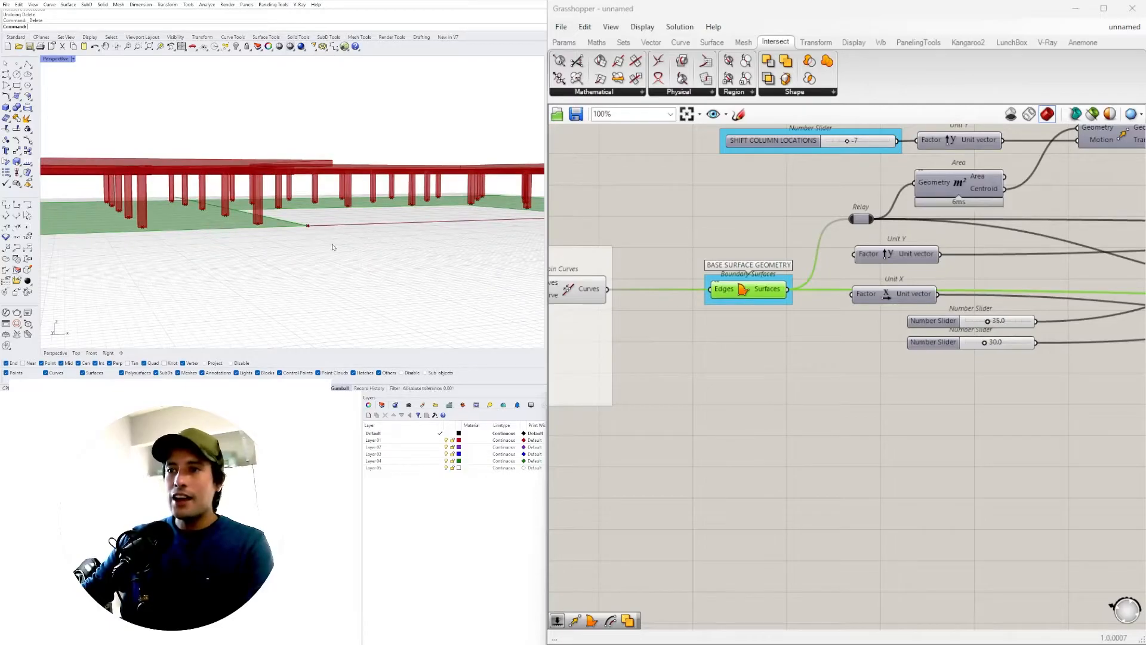
# Step: Add a second Extrude component and connect the BASE SURFACE GEOMETRY's Surfaces output to its Base input
pyautogui.scroll(2, 856, 383)
pyautogui.doubleClick(825, 441)
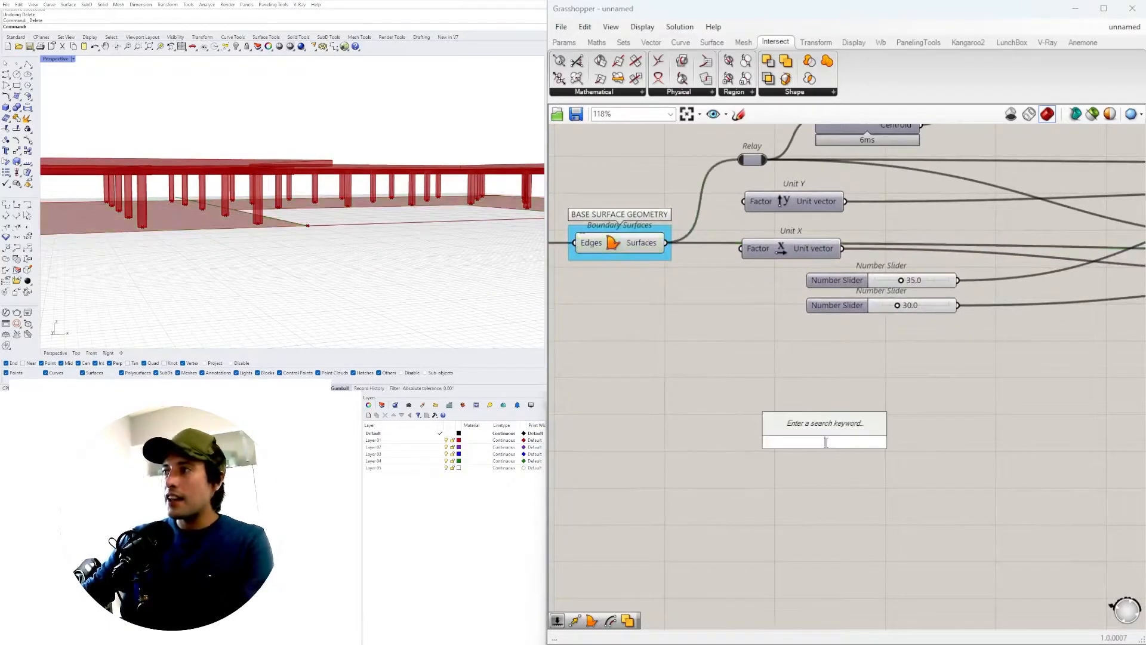
pyautogui.write('extrude')
pyautogui.press('Return')
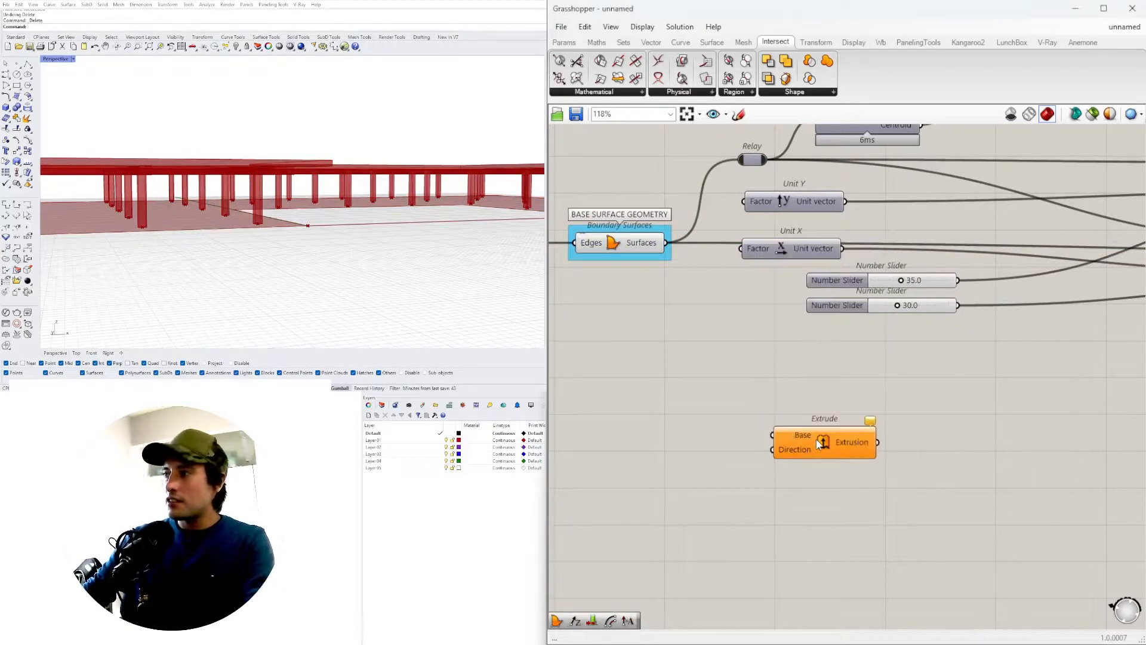
pyautogui.moveTo(664, 244); pyautogui.dragTo(842, 401)
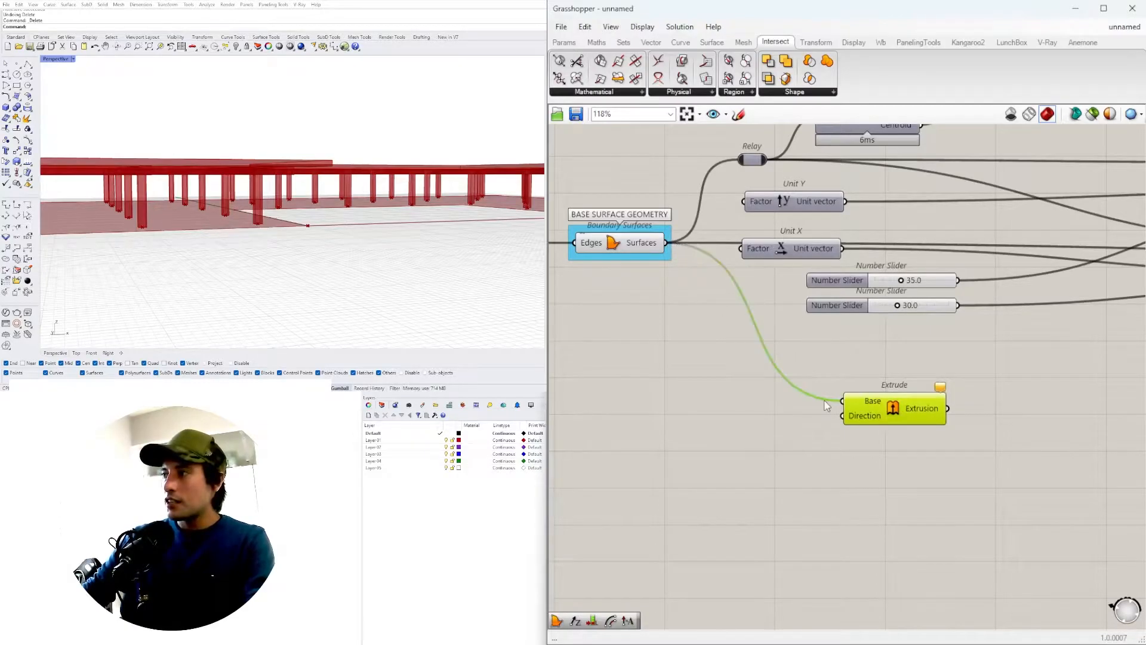
# Step: Relocate the new Extrude on the canvas to just below the roof Extrude
pyautogui.scroll(-3, 703, 440)
pyautogui.moveTo(669, 419); pyautogui.dragTo(868, 529)
pyautogui.scroll(-4, 741, 440)
pyautogui.scroll(-4, 847, 469)
pyautogui.scroll(4, 996, 468)
pyautogui.scroll(8, 869, 529)
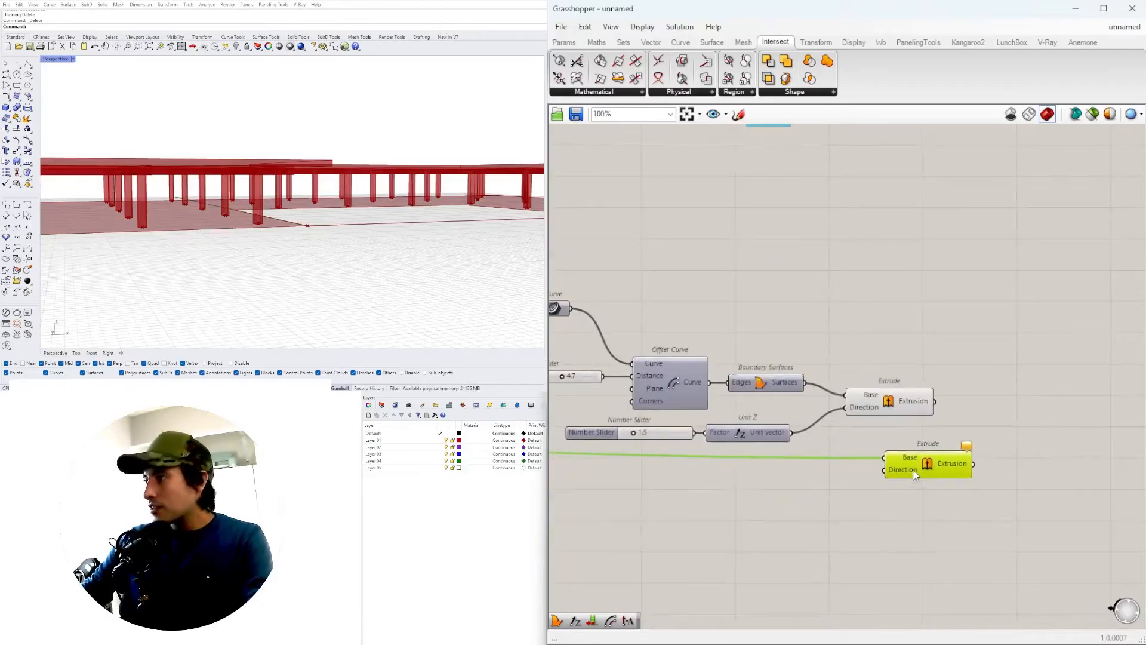
# Step: Select the 1.5 slider with its Unit Z component and reposition both below the wire that feeds the floor Extrude
pyautogui.moveTo(749, 420); pyautogui.dragTo(895, 390, button='right')
pyautogui.moveTo(936, 397); pyautogui.dragTo(727, 339)
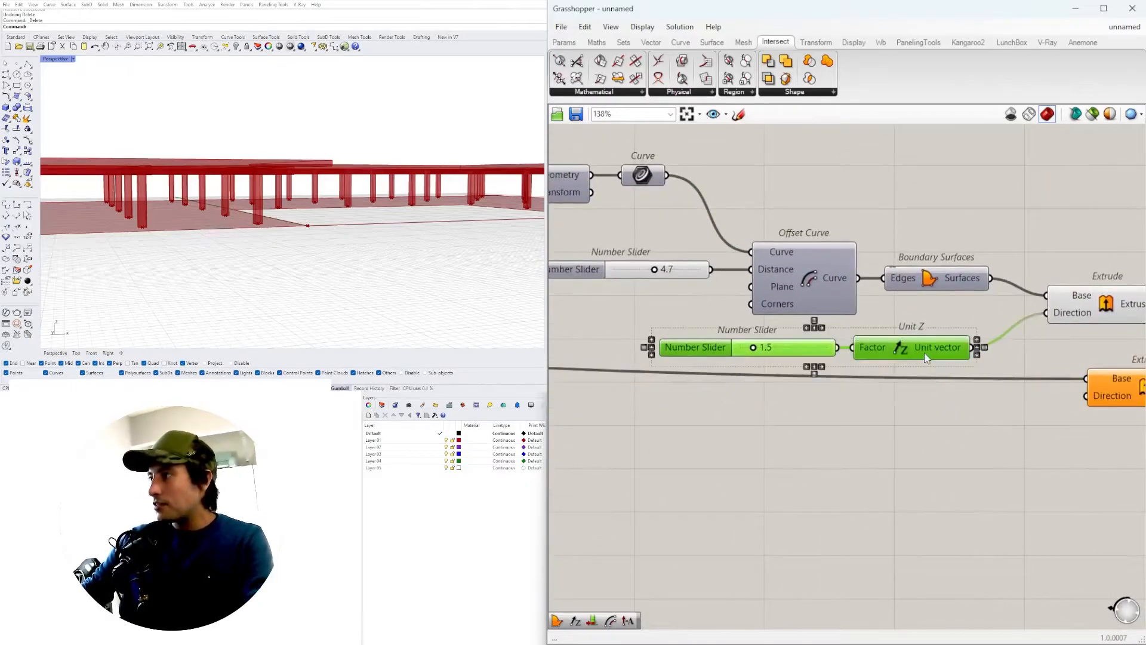
pyautogui.moveTo(927, 355); pyautogui.dragTo(761, 462)
pyautogui.click(707, 525)
pyautogui.moveTo(705, 531); pyautogui.dragTo(970, 519, button='right')
# Step: Rename the 1.5 slider as FLOOR SLAB THICKNESS and move it clear of the Unit Z component
pyautogui.rightClick(792, 446)
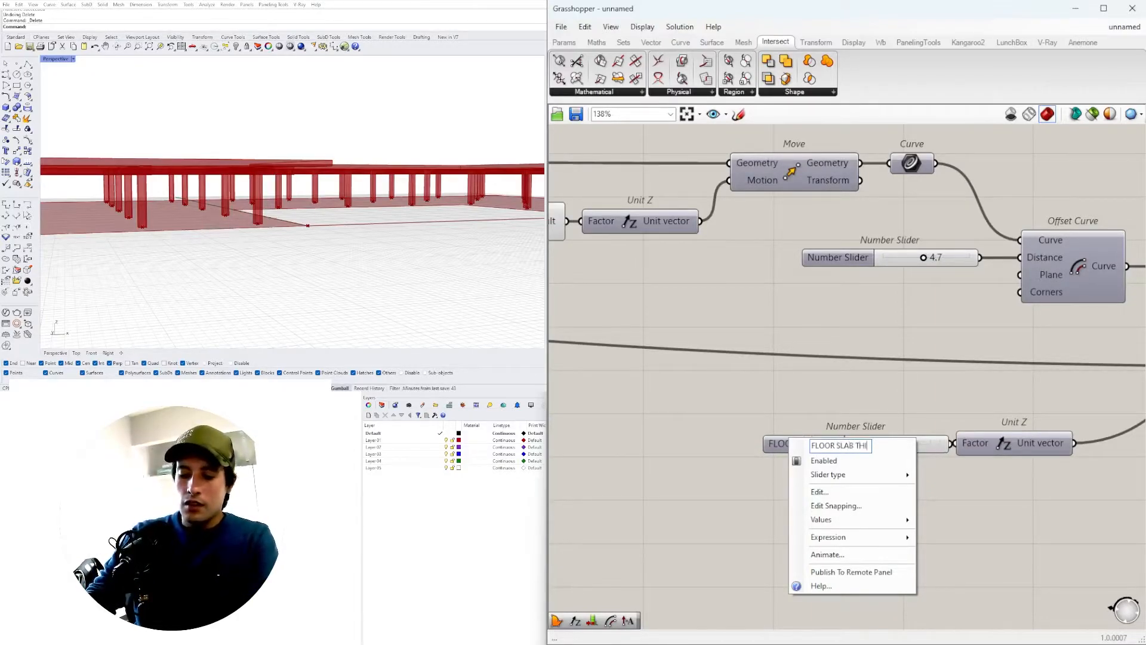
pyautogui.write('SS')
pyautogui.press('Return')
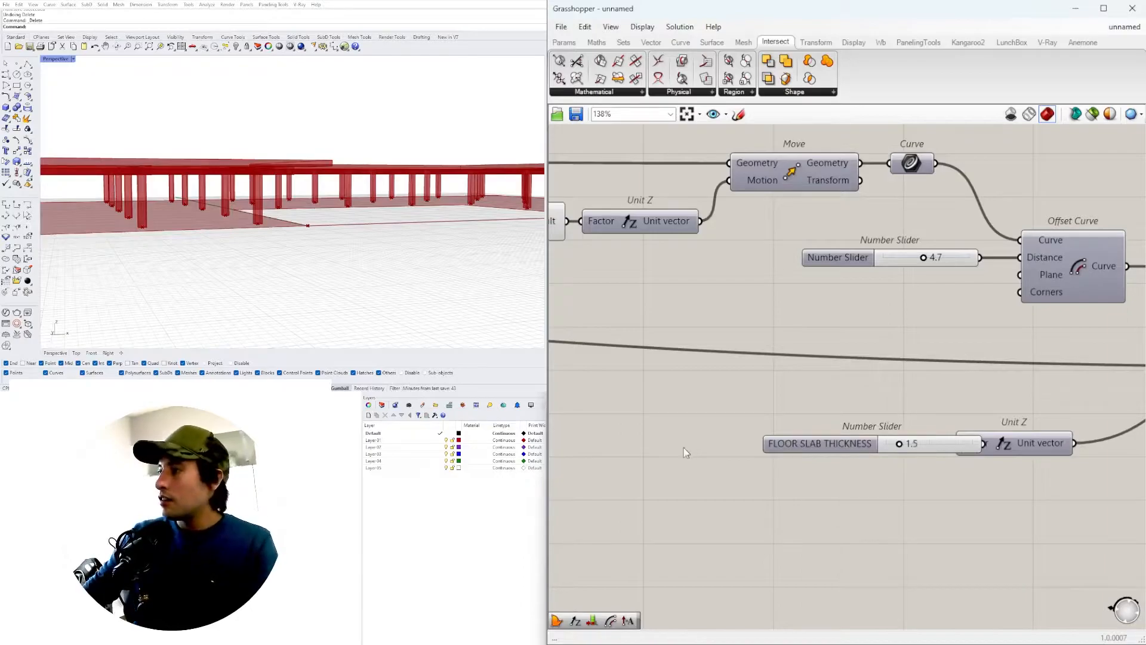
pyautogui.click(788, 445)
pyautogui.click(882, 503)
# Step: Add a Negative component and connect the Unit Z's Unit vector output to its Value input
pyautogui.scroll(-3, 700, 475)
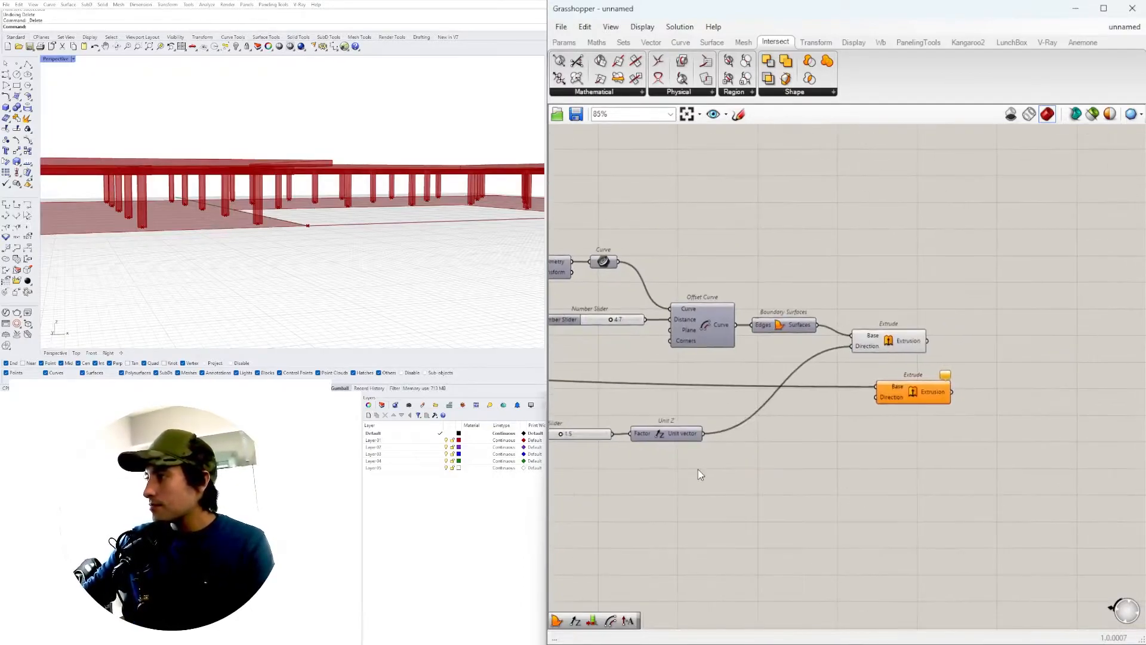
pyautogui.scroll(2, 635, 446)
pyautogui.doubleClick(900, 442)
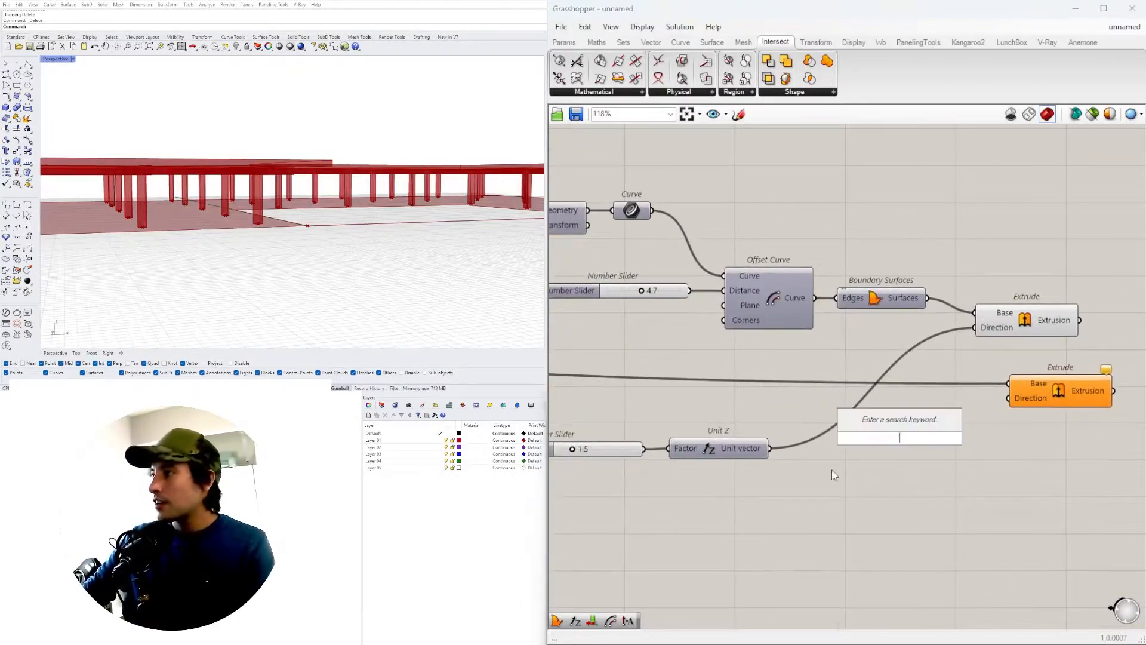
pyautogui.doubleClick(872, 453)
pyautogui.write('neg')
pyautogui.press('Return')
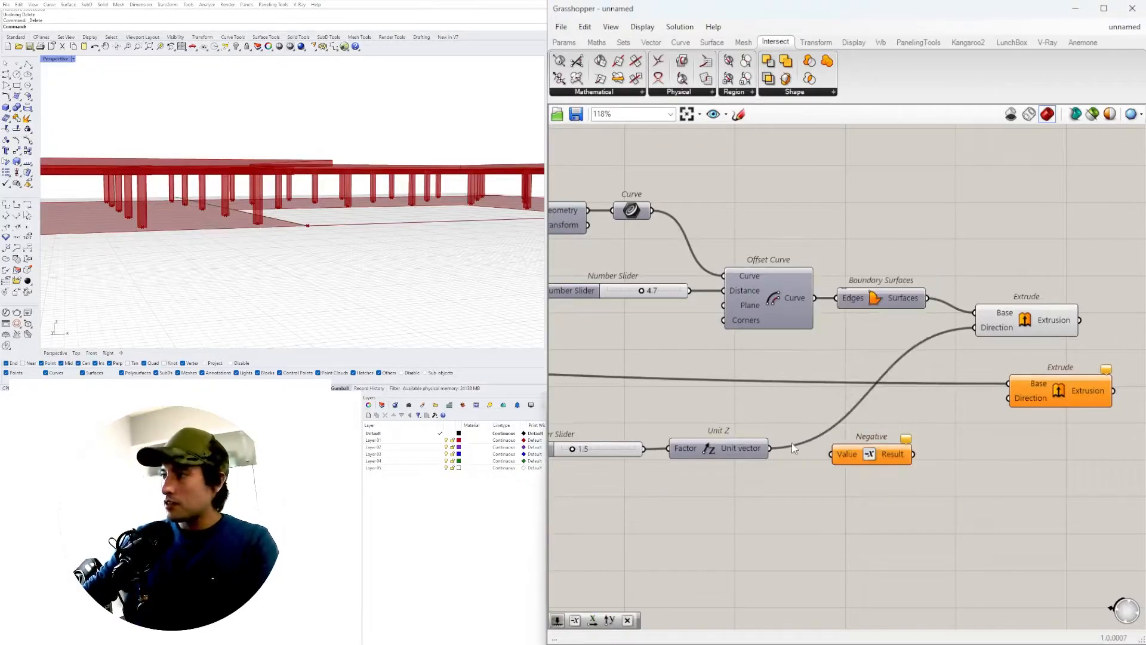
pyautogui.moveTo(821, 460); pyautogui.dragTo(826, 456)
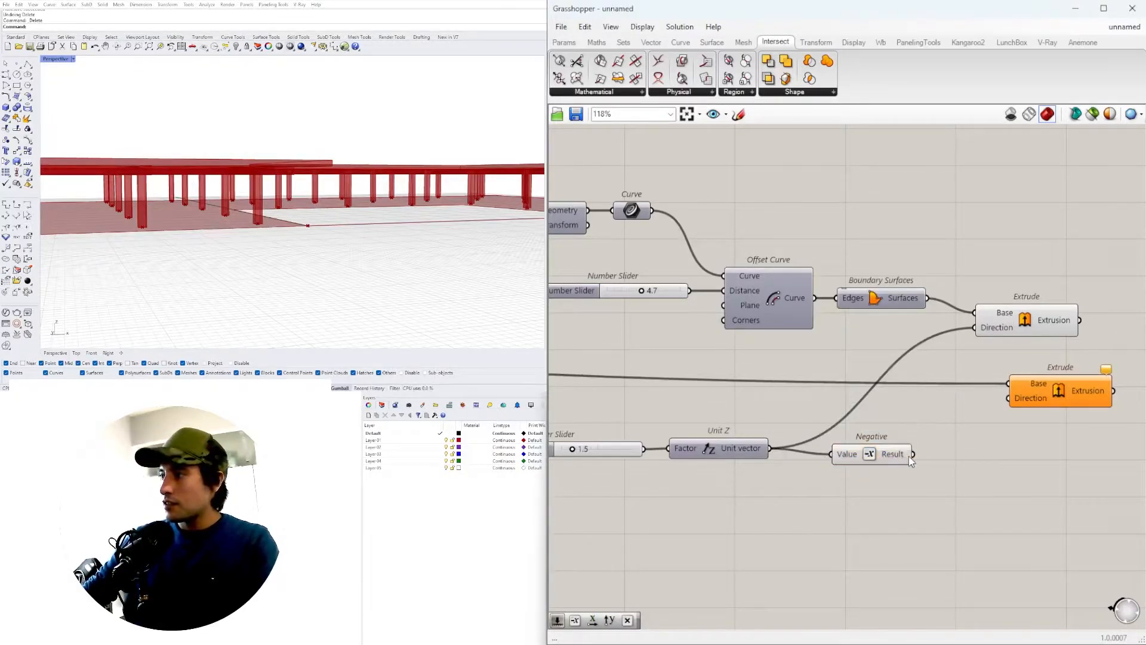
# Step: Connect the Negative's Result to the floor Extrude's Direction input and inspect the floor slab under the columns
pyautogui.moveTo(1031, 411); pyautogui.dragTo(1028, 400)
pyautogui.click(1044, 399)
pyautogui.moveTo(289, 243); pyautogui.dragTo(325, 237, button='right')
pyautogui.scroll(3, 241, 238)
pyautogui.scroll(-3, 318, 230)
pyautogui.scroll(4, 321, 239)
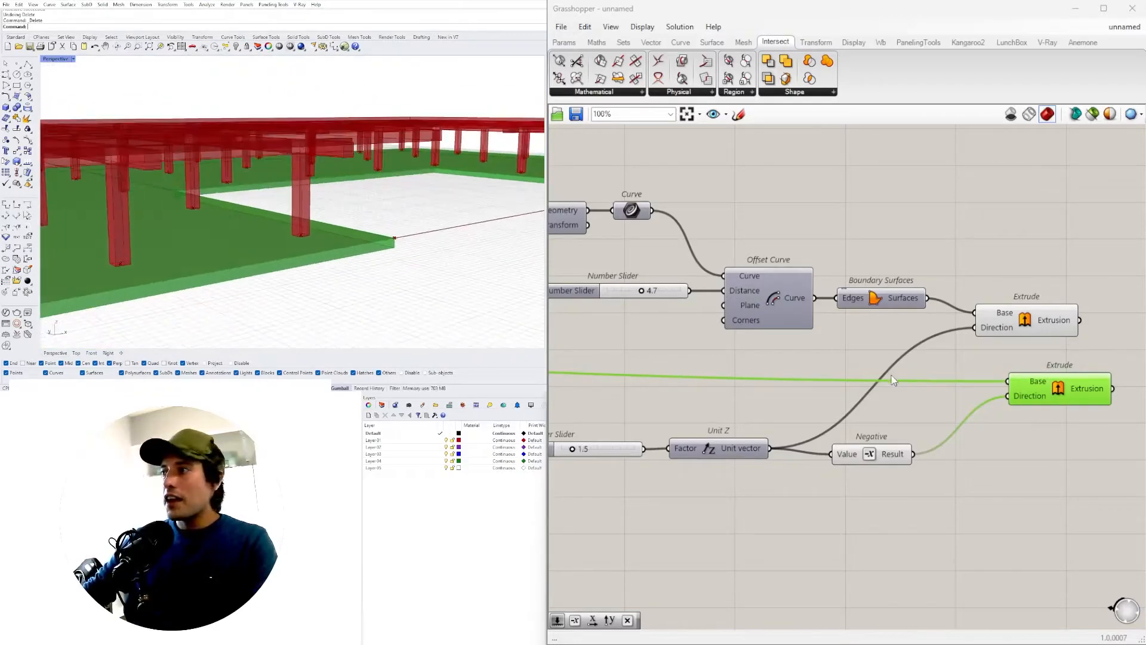
# Step: Add a Curve parameter on the canvas below the BASE SURFACE GEOMETRY component
pyautogui.scroll(-3, 883, 406)
pyautogui.moveTo(861, 471); pyautogui.dragTo(997, 464, button='right')
pyautogui.click(996, 464)
pyautogui.scroll(-3, 734, 415)
pyautogui.moveTo(739, 402); pyautogui.dragTo(1053, 372, button='right')
pyautogui.moveTo(736, 330); pyautogui.dragTo(818, 336, button='right')
pyautogui.scroll(-2, 740, 342)
pyautogui.moveTo(721, 366); pyautogui.dragTo(872, 389, button='right')
pyautogui.scroll(5, 622, 348)
pyautogui.moveTo(568, 348); pyautogui.dragTo(827, 353, button='right')
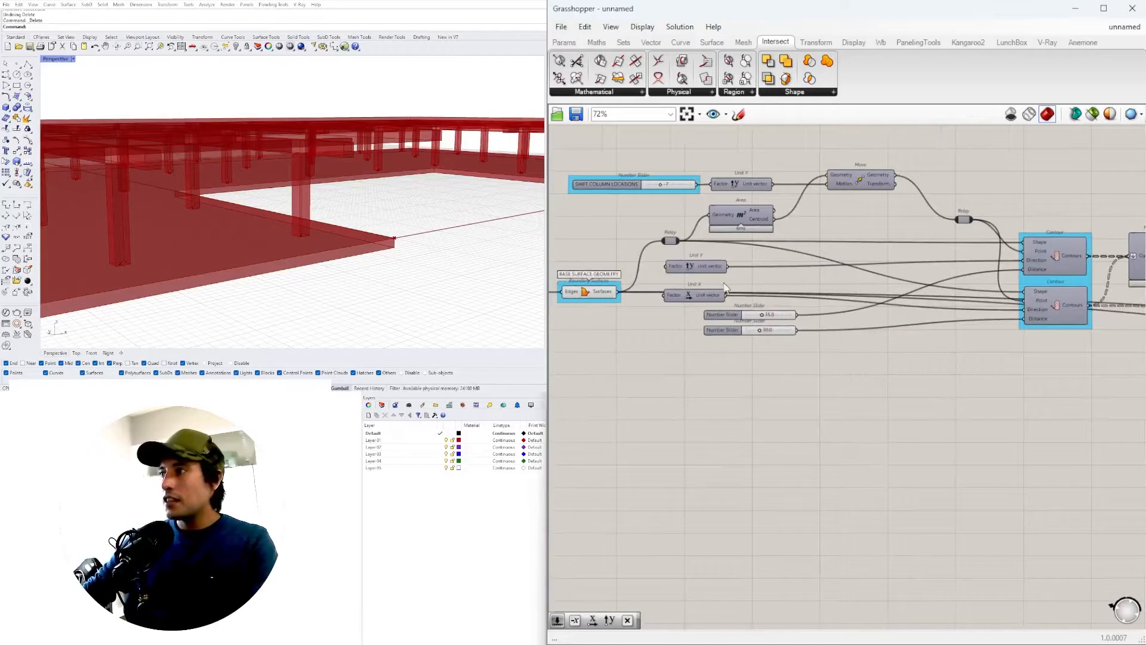
pyautogui.click(584, 294)
pyautogui.doubleClick(681, 389)
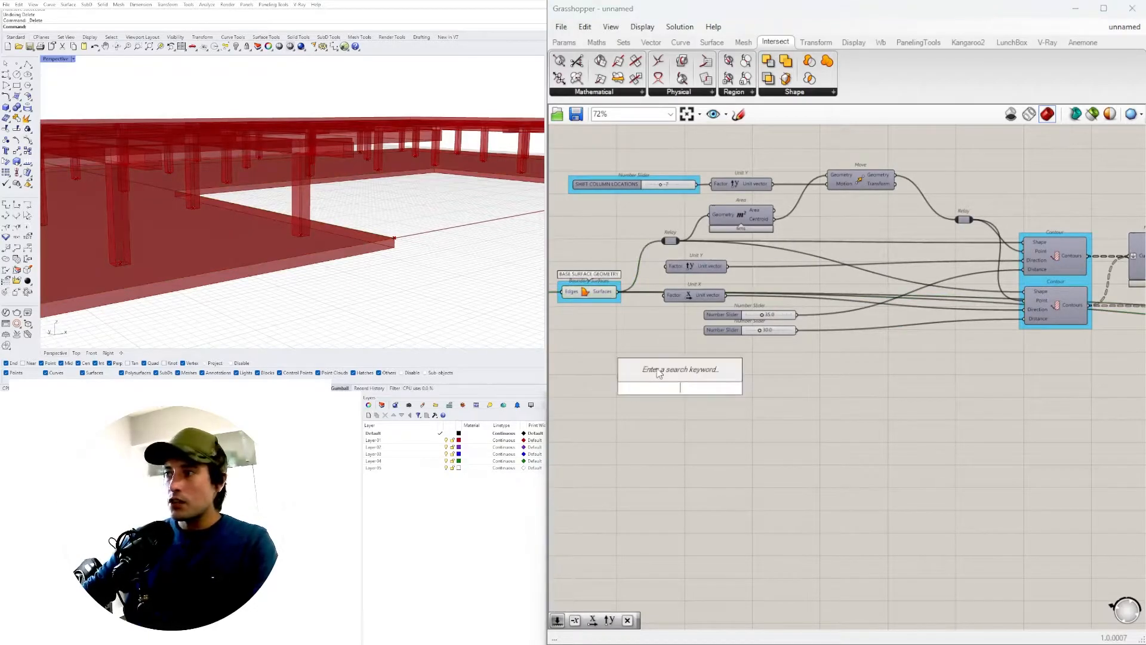
pyautogui.write('CUR')
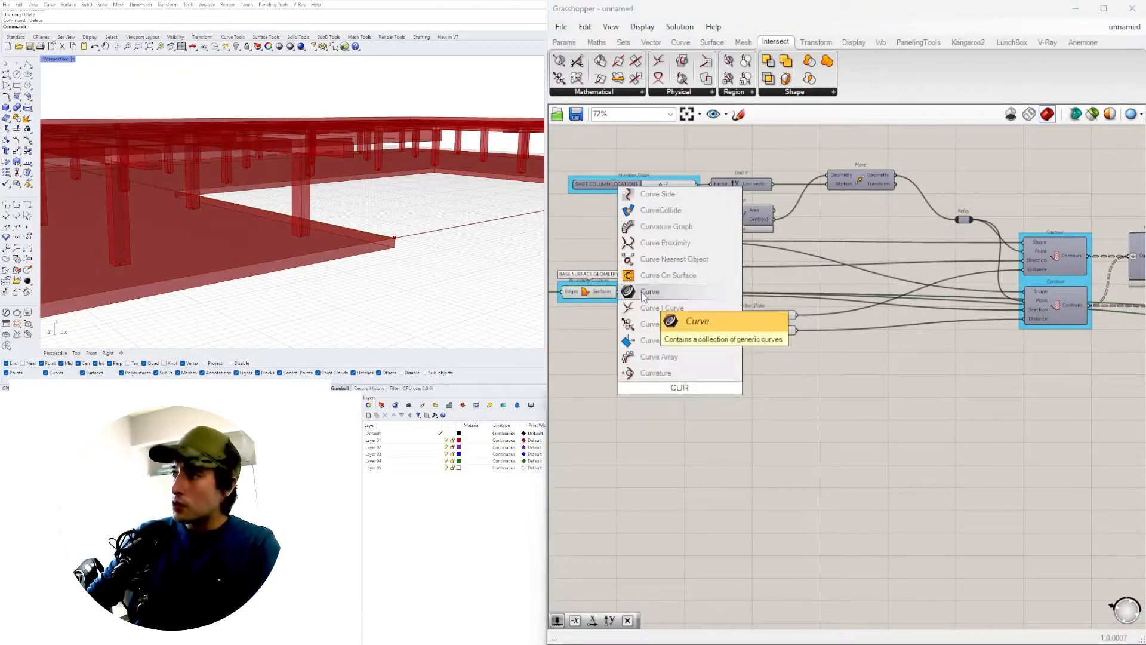
pyautogui.click(640, 294)
pyautogui.moveTo(674, 386); pyautogui.dragTo(675, 386)
# Step: Hide the preview of the BASE SURFACE GEOMETRY component and connect its Surfaces output to the new Curve parameter
pyautogui.click(588, 292)
pyautogui.middleClick(608, 251)
pyautogui.click(646, 245)
pyautogui.click(662, 385)
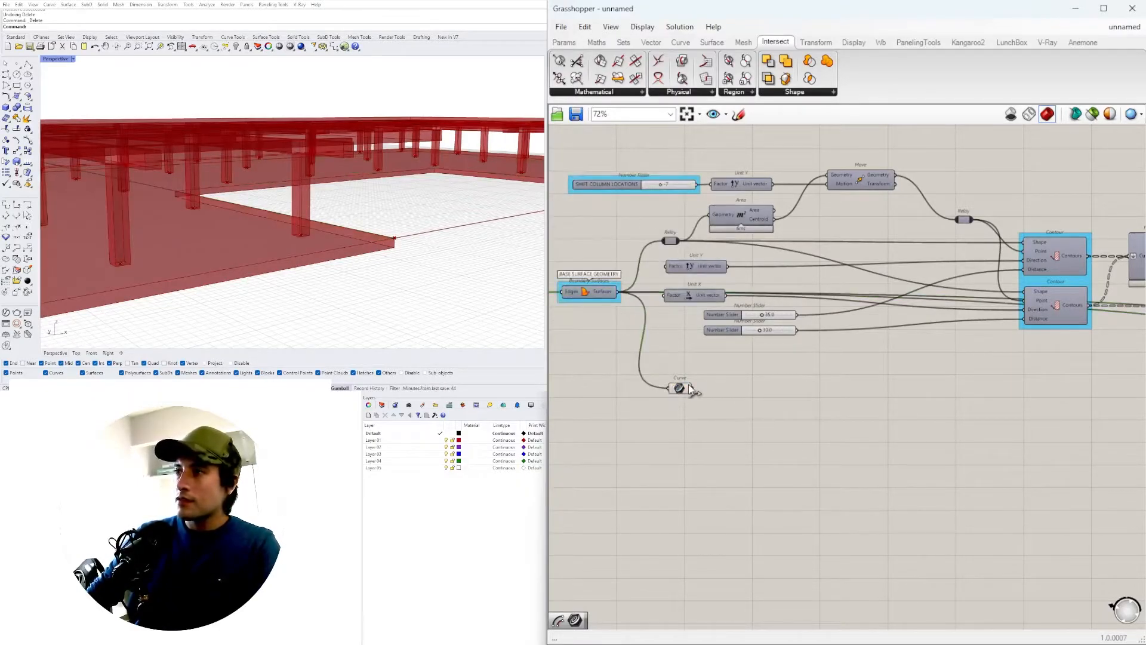
# Step: Relocate the base outline's Curve parameter to the open canvas area below the FLOOR SLAB THICKNESS slider
pyautogui.scroll(-8, 678, 412)
pyautogui.moveTo(678, 390); pyautogui.dragTo(853, 385)
pyautogui.scroll(8, 780, 420)
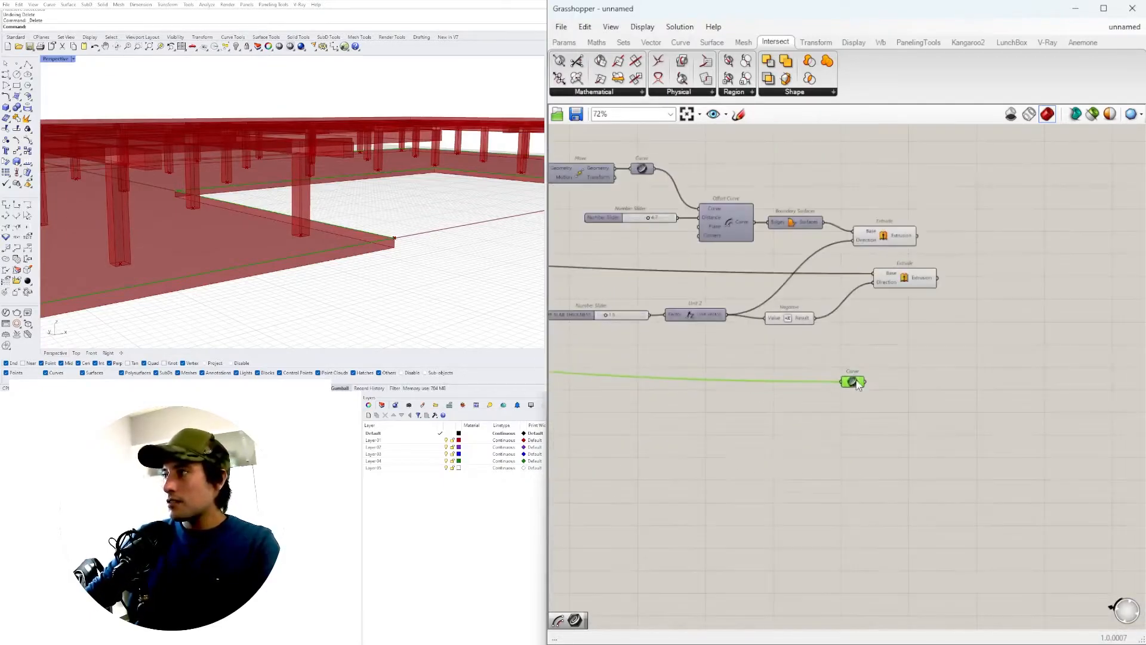
pyautogui.moveTo(860, 380); pyautogui.dragTo(1013, 407, button='right')
pyautogui.moveTo(1013, 408); pyautogui.dragTo(828, 415)
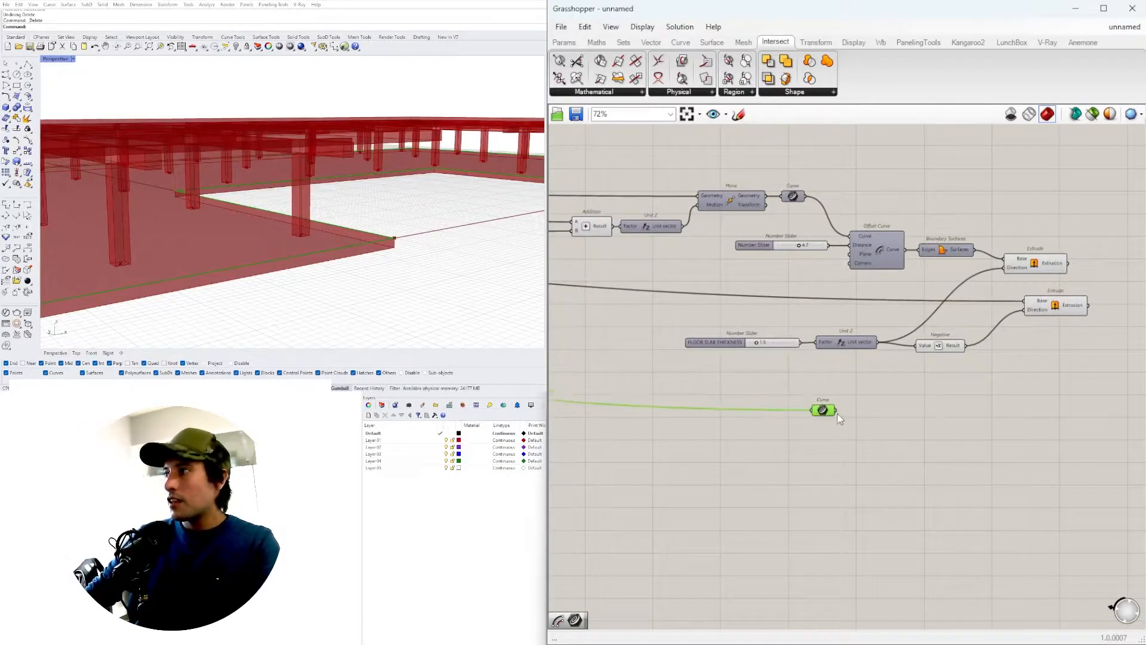
# Step: Turn on the preview of the roof's Offset Curve and inspect its outline in the Perspective view
pyautogui.rightClick(874, 256)
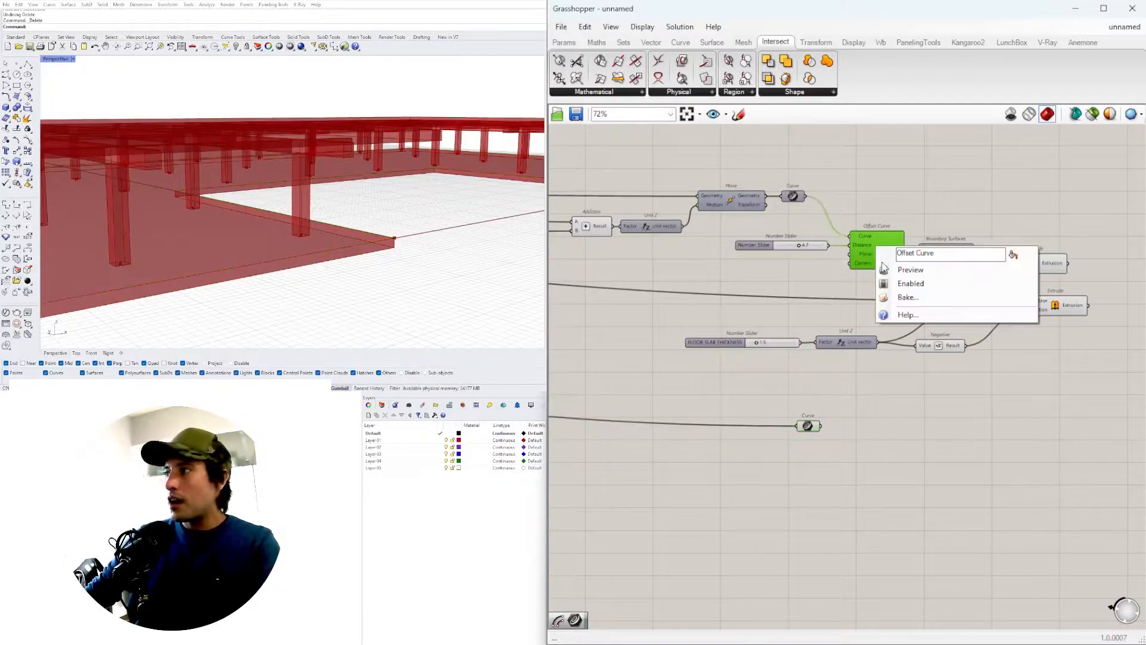
pyautogui.click(885, 270)
pyautogui.moveTo(268, 114)
pyautogui.mouseDown(button='right')
pyautogui.moveTo(249, 165)
pyautogui.moveTo(262, 134)
pyautogui.mouseUp(button='right')
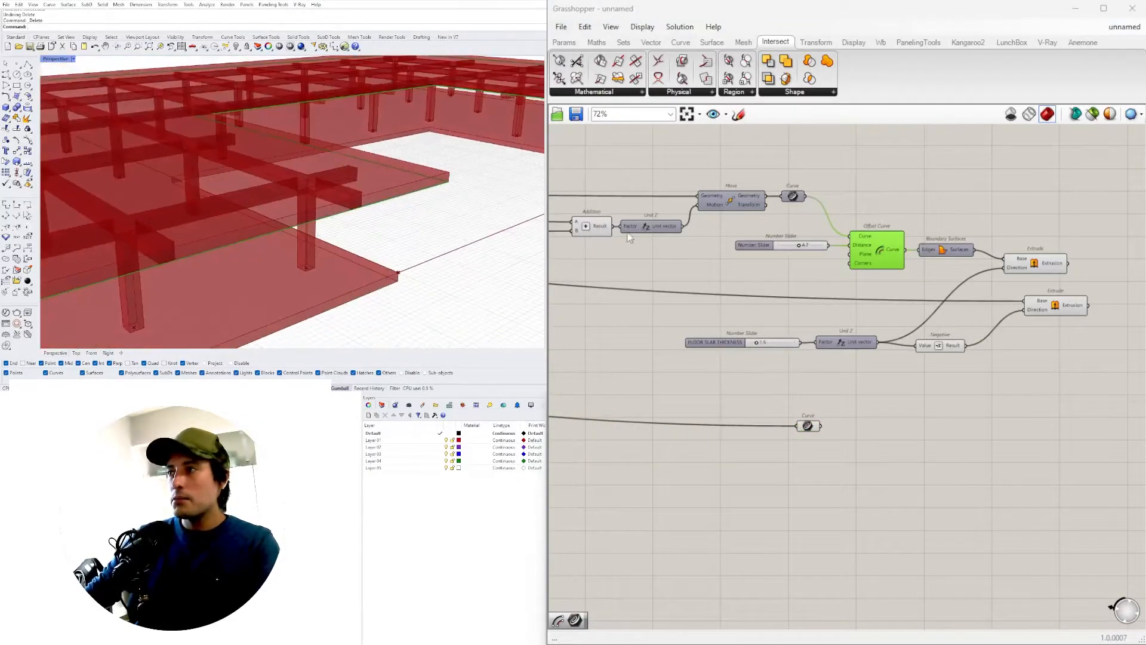
pyautogui.moveTo(896, 190); pyautogui.dragTo(901, 194)
# Step: Duplicate the Offset Curve below the floor slab components and connect the base outline's Curve parameter to the copy's Curve input
pyautogui.keyDown('alt'); pyautogui.moveTo(864, 247); pyautogui.dragTo(875, 414); pyautogui.keyUp('alt')
pyautogui.scroll(1, 803, 425)
pyautogui.moveTo(806, 425); pyautogui.dragTo(800, 421)
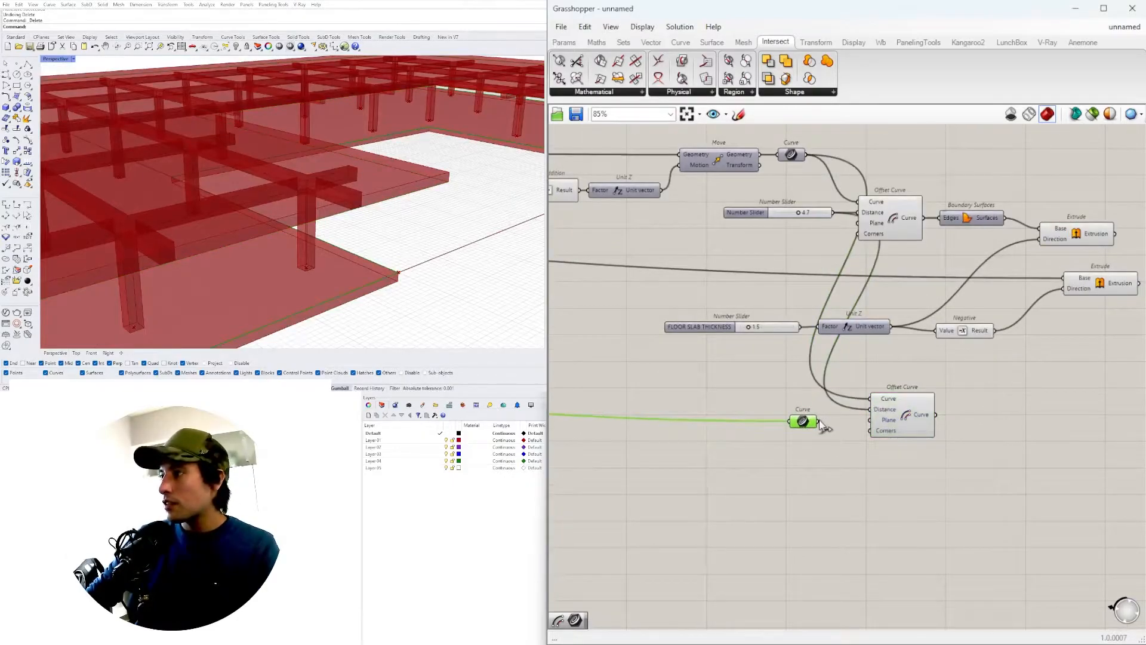
pyautogui.moveTo(804, 431); pyautogui.dragTo(798, 372)
pyautogui.moveTo(904, 416); pyautogui.dragTo(934, 404)
# Step: Shift the upper Offset Curve, Boundary Surfaces, both Extrudes and the Negative component together, farther from the sliders
pyautogui.click(913, 234)
pyautogui.moveTo(913, 234); pyautogui.dragTo(776, 283, button='right')
pyautogui.click(1038, 374)
pyautogui.moveTo(1058, 403); pyautogui.dragTo(747, 199)
pyautogui.moveTo(735, 256); pyautogui.dragTo(764, 242)
pyautogui.click(807, 203)
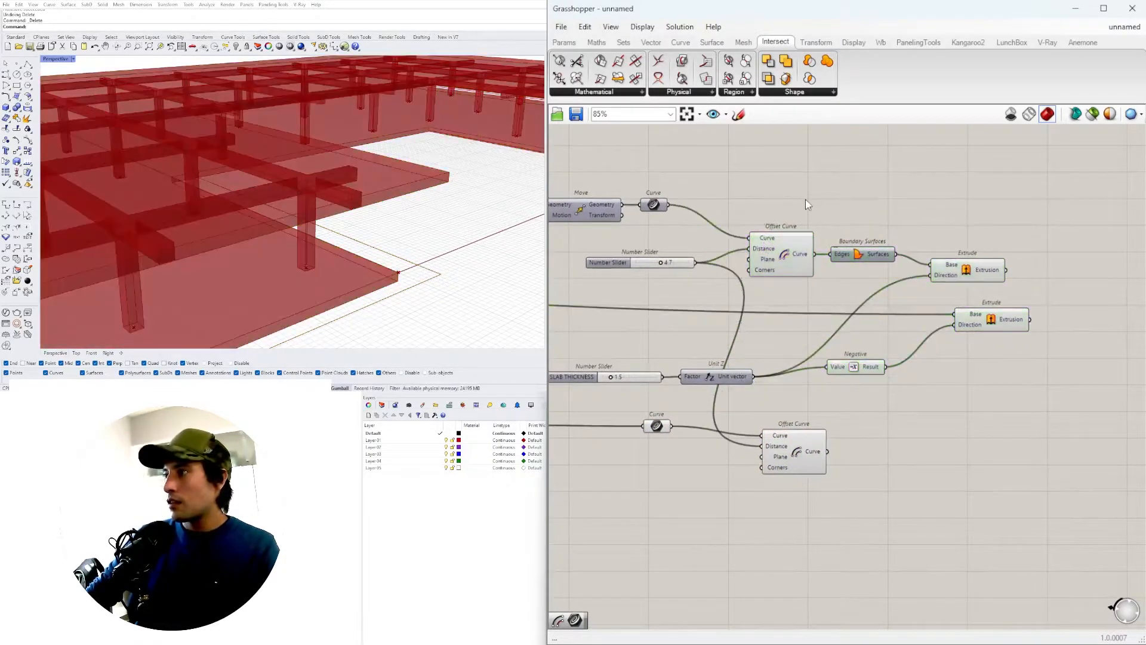
# Step: Move the FLOOR SLAB THICKNESS slider and its Unit Z component up, away from the base outline components
pyautogui.moveTo(699, 394); pyautogui.dragTo(648, 365)
pyautogui.moveTo(759, 378); pyautogui.dragTo(960, 385, button='right')
pyautogui.moveTo(942, 385); pyautogui.dragTo(857, 355)
pyautogui.click(862, 391)
pyautogui.moveTo(870, 403); pyautogui.dragTo(767, 395, button='right')
# Step: Arrange the lower Offset Curve beneath the Negative component with the base outline's Curve parameter just before it
pyautogui.moveTo(892, 444); pyautogui.dragTo(954, 406)
pyautogui.click(1006, 440)
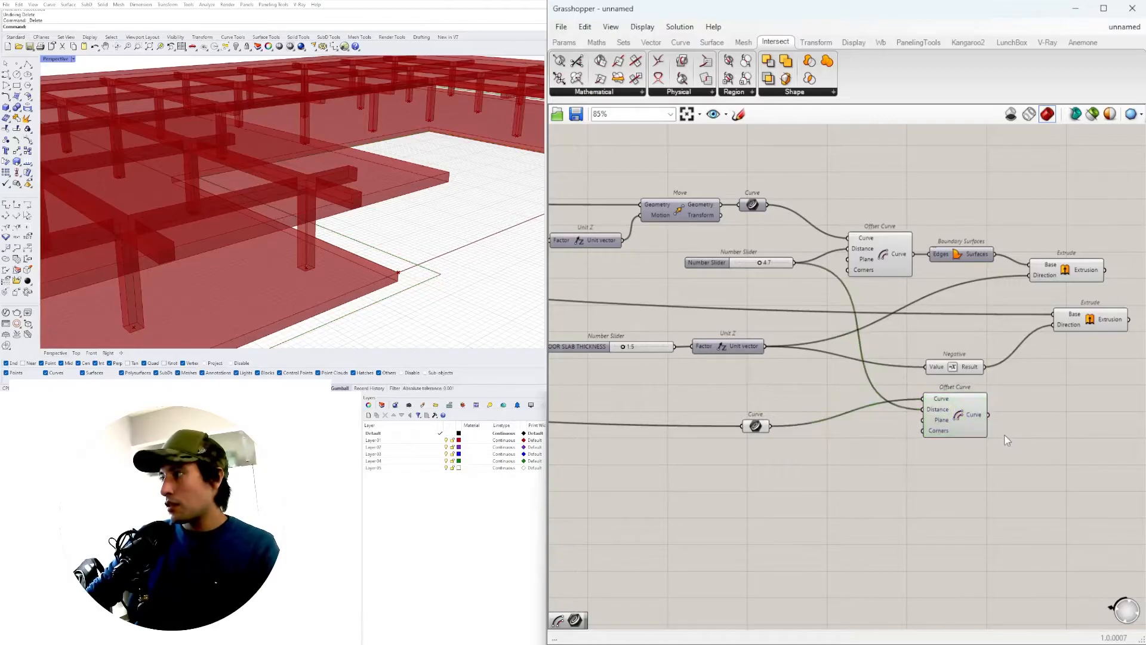
pyautogui.moveTo(767, 429); pyautogui.dragTo(821, 407)
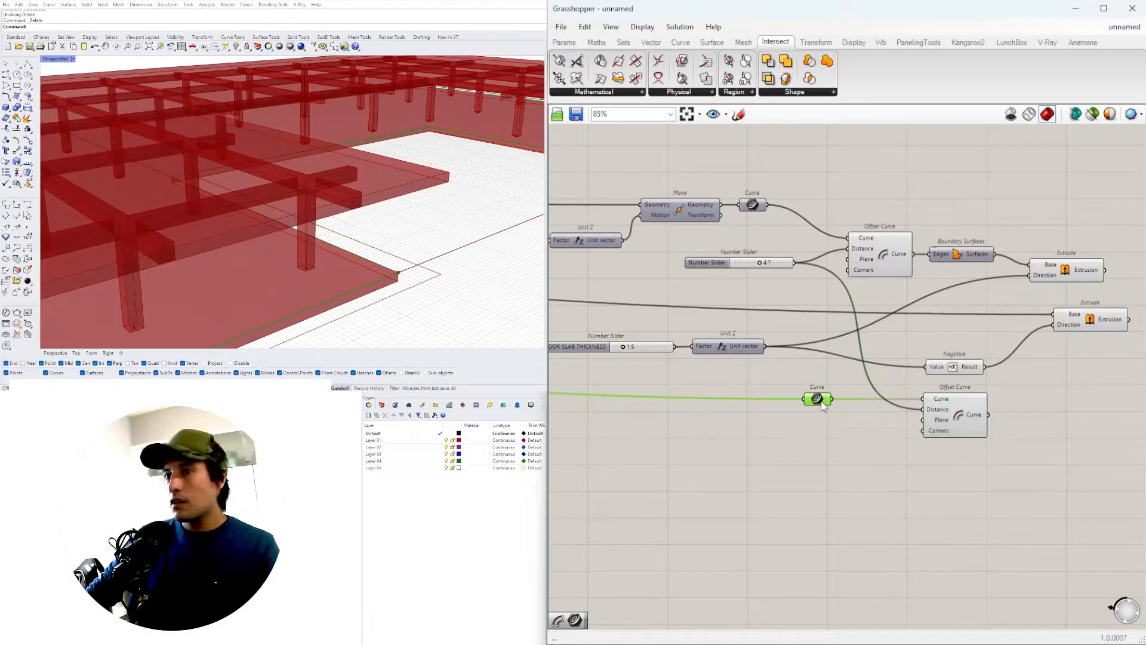
pyautogui.keyDown('shift'); pyautogui.click(957, 417); pyautogui.keyUp('shift')
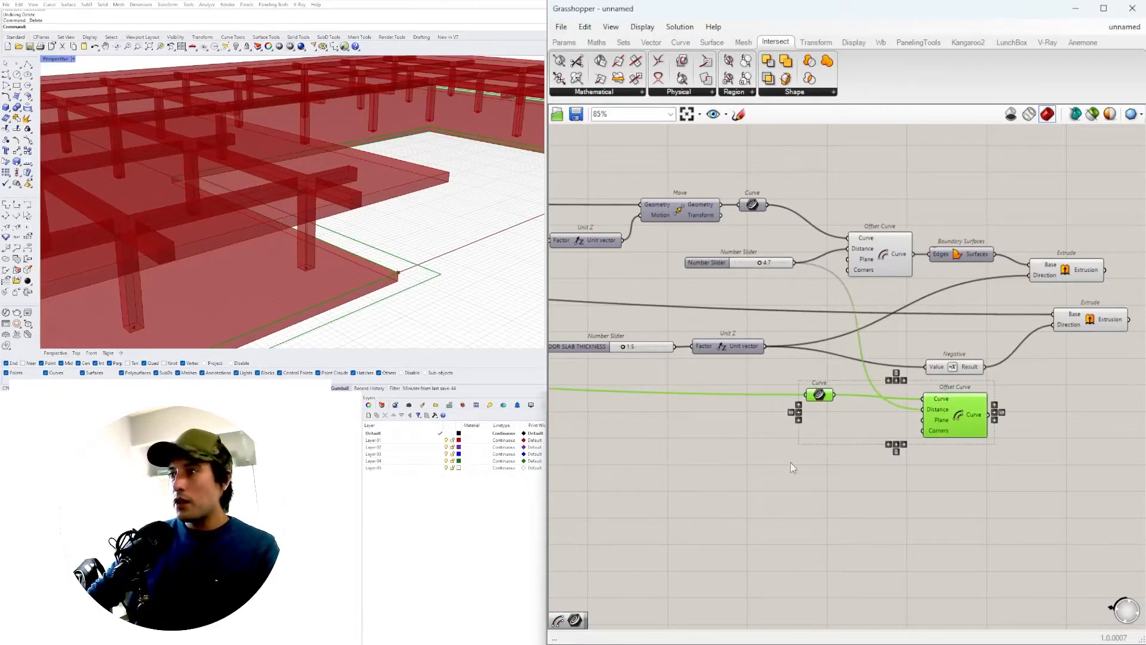
pyautogui.moveTo(914, 441); pyautogui.dragTo(850, 406, button='right')
pyautogui.scroll(4, 947, 353)
pyautogui.scroll(-3, 874, 383)
pyautogui.moveTo(902, 519); pyautogui.dragTo(647, 371)
pyautogui.moveTo(843, 399); pyautogui.dragTo(843, 421)
pyautogui.click(486, 318)
pyautogui.scroll(2, 973, 382)
pyautogui.click(987, 376)
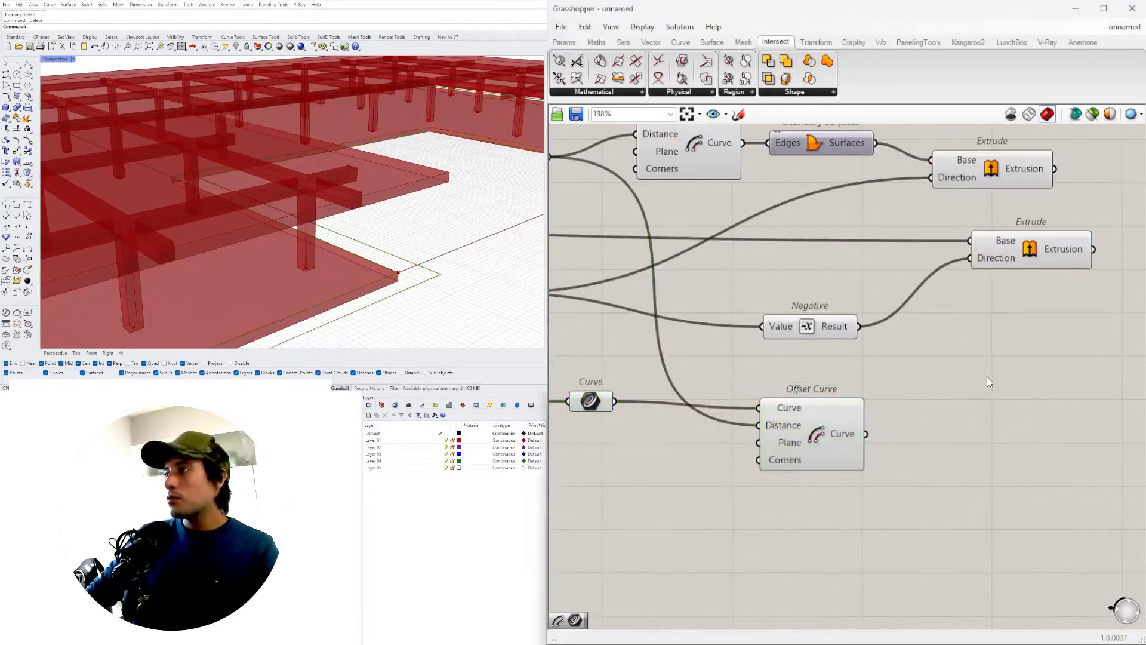
# Step: Add a Boundary Surfaces component and connect both the base outline Curve and its Offset Curve result to Edges
pyautogui.doubleClick(986, 376)
pyautogui.write('bou')
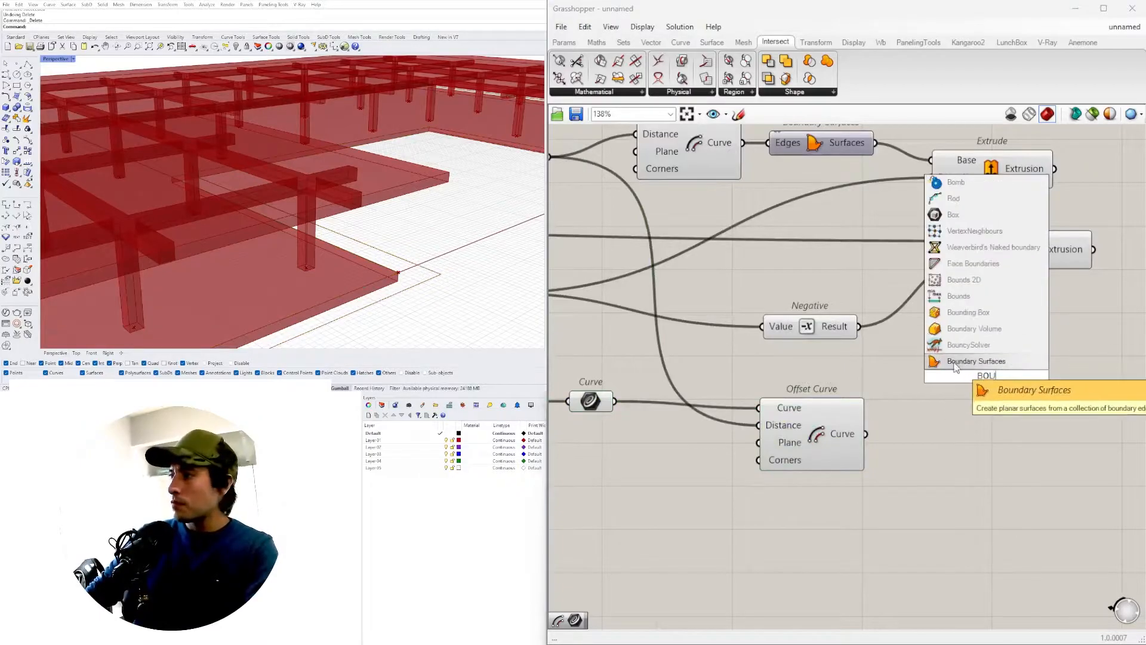
pyautogui.click(954, 363)
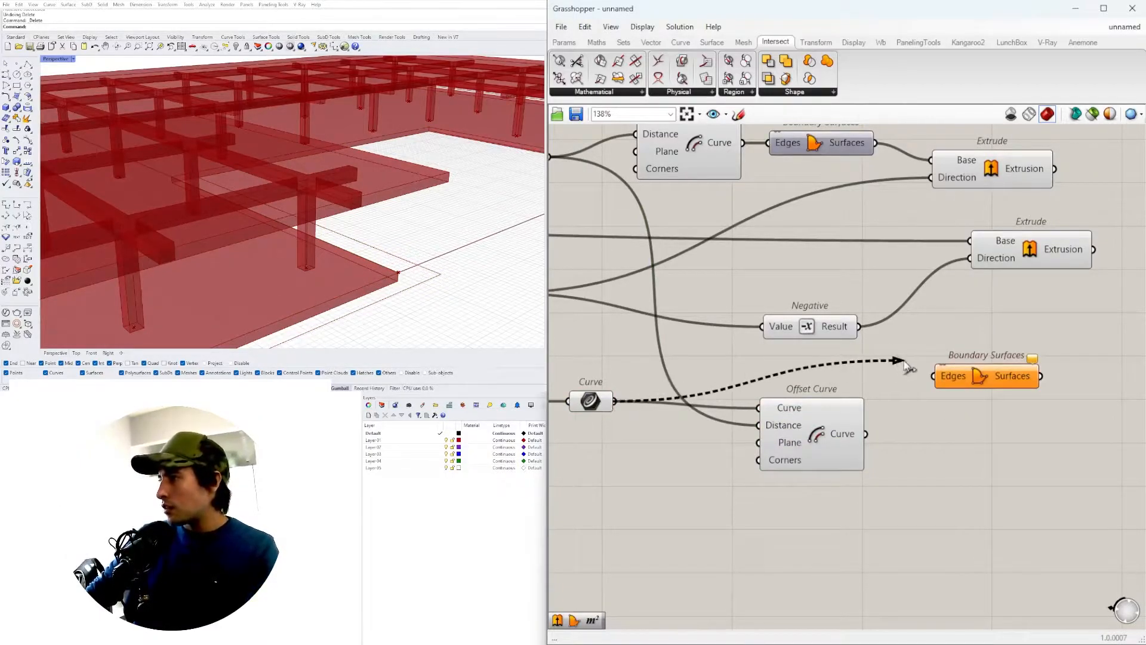
pyautogui.moveTo(902, 364); pyautogui.dragTo(922, 374)
pyautogui.moveTo(881, 422); pyautogui.dragTo(897, 413)
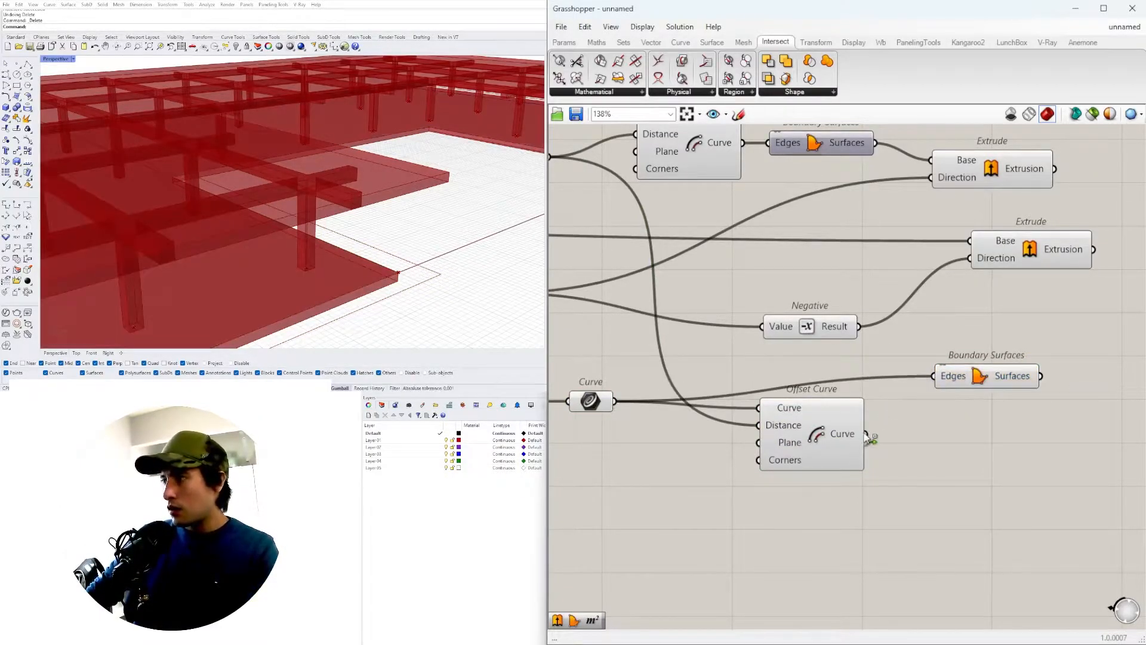
# Step: Flatten the new Boundary Surfaces' Edges input without reversing it, and place the component beside the lowered Offset Curve
pyautogui.rightClick(945, 379)
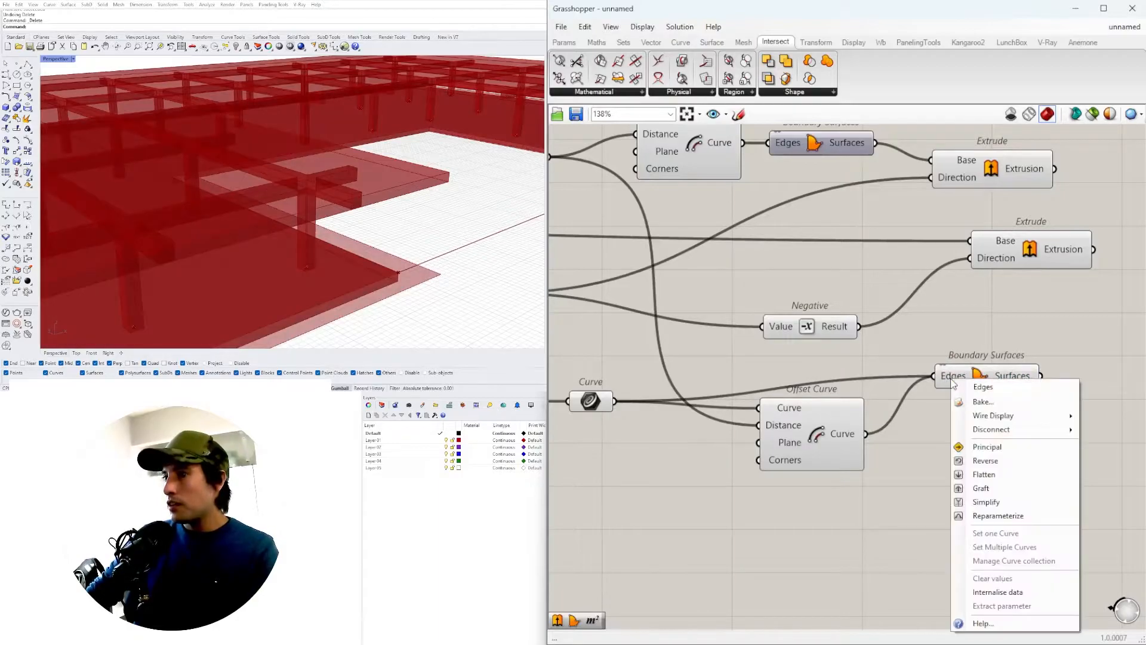
pyautogui.click(988, 475)
pyautogui.moveTo(992, 382); pyautogui.dragTo(993, 384)
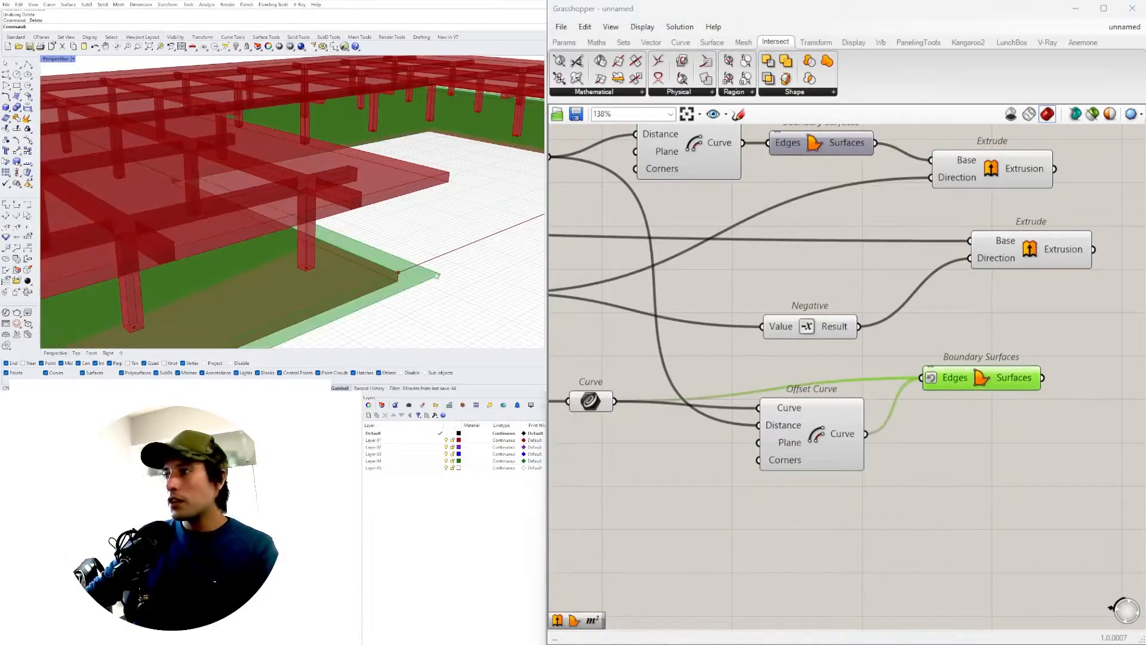
pyautogui.moveTo(834, 447); pyautogui.dragTo(740, 485)
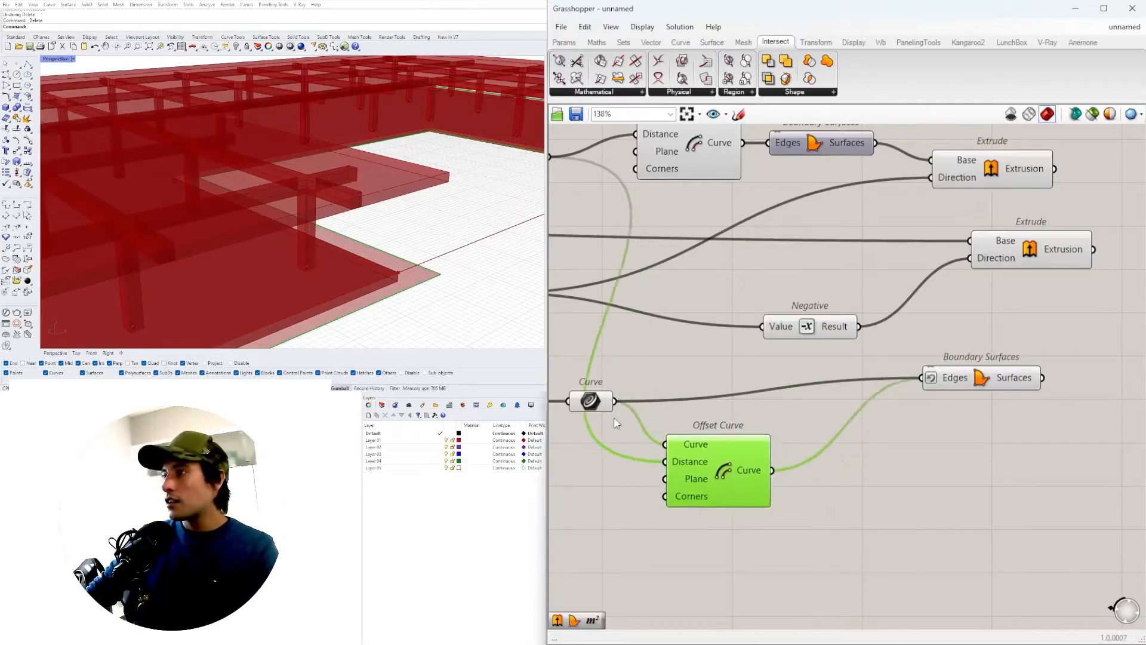
pyautogui.rightClick(933, 382)
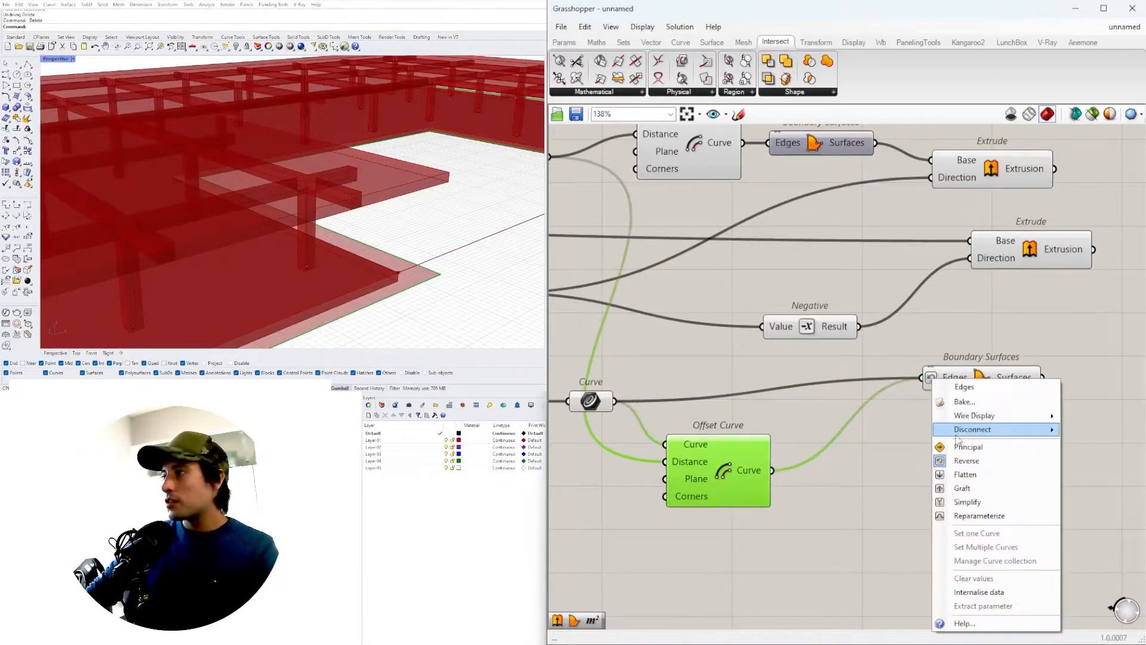
pyautogui.click(963, 472)
pyautogui.rightClick(930, 377)
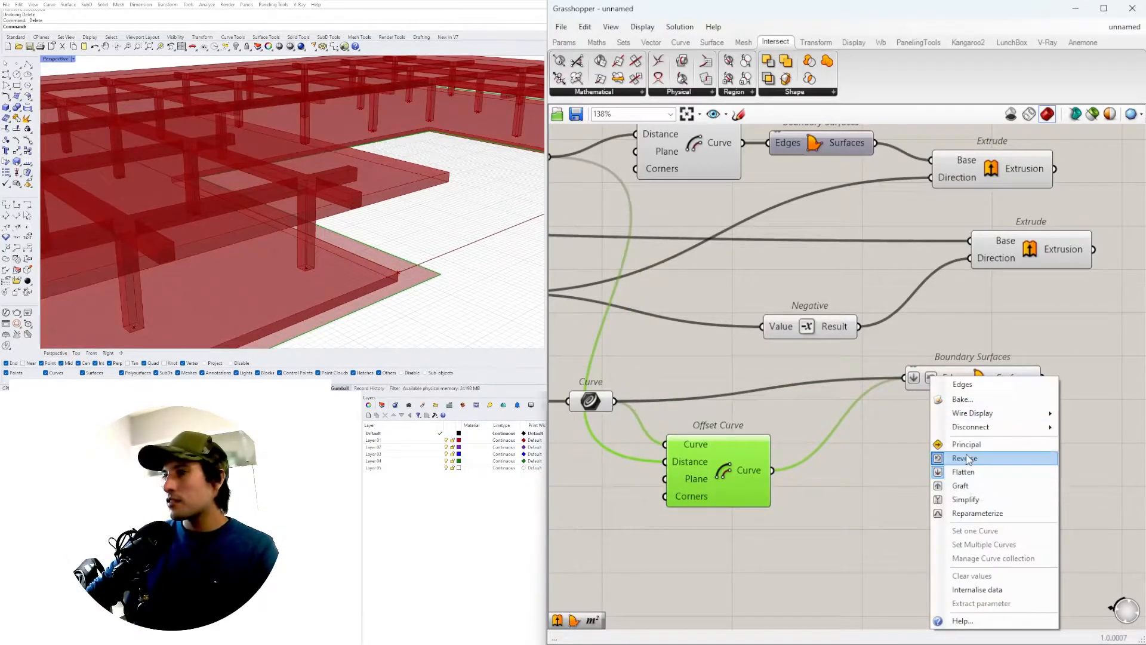
pyautogui.click(962, 457)
pyautogui.moveTo(967, 370); pyautogui.dragTo(874, 398)
# Step: Duplicate the FLOOR SLAB THICKNESS slider and its Unit Z component below the base outline components
pyautogui.moveTo(454, 262); pyautogui.dragTo(347, 265, button='right')
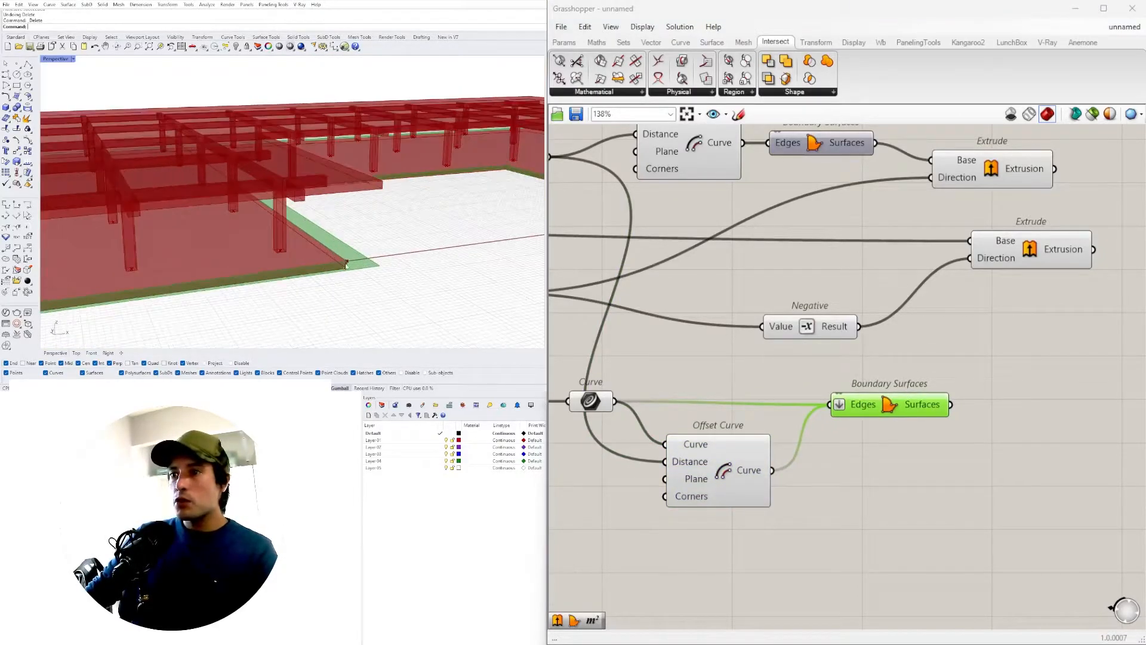
pyautogui.scroll(-3, 857, 411)
pyautogui.scroll(2, 864, 359)
pyautogui.moveTo(863, 359); pyautogui.dragTo(1051, 363, button='right')
pyautogui.scroll(-1, 899, 340)
pyautogui.moveTo(843, 314); pyautogui.dragTo(979, 305, button='right')
pyautogui.scroll(-1, 1006, 421)
pyautogui.moveTo(1033, 435); pyautogui.dragTo(818, 406, button='right')
pyautogui.moveTo(1051, 500); pyautogui.dragTo(674, 356)
pyautogui.click(660, 353)
pyautogui.moveTo(669, 353); pyautogui.dragTo(848, 351, button='right')
pyautogui.moveTo(858, 352); pyautogui.dragTo(664, 286)
pyautogui.keyDown('alt'); pyautogui.moveTo(821, 311); pyautogui.dragTo(818, 427); pyautogui.keyUp('alt')
pyautogui.moveTo(947, 422); pyautogui.dragTo(797, 442, button='right')
# Step: Tidy the positions of the lower Offset Curve, the base outline's Curve parameter and the 4.7 offset slider
pyautogui.moveTo(855, 434)
pyautogui.mouseDown()
pyautogui.moveTo(853, 382)
pyautogui.moveTo(858, 444)
pyautogui.mouseUp()
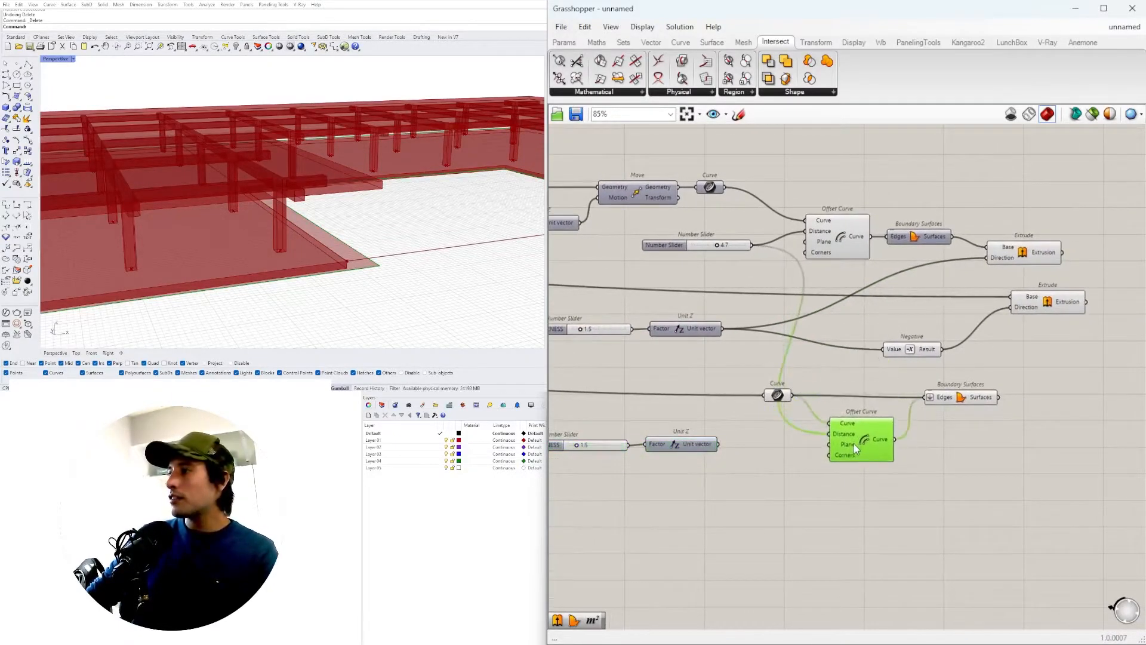
pyautogui.click(971, 449)
pyautogui.moveTo(1095, 488); pyautogui.dragTo(1040, 476)
pyautogui.moveTo(664, 247); pyautogui.dragTo(585, 269)
pyautogui.click(798, 407)
pyautogui.moveTo(781, 397); pyautogui.dragTo(799, 396)
pyautogui.click(720, 419)
pyautogui.moveTo(719, 419); pyautogui.dragTo(794, 390, button='right')
pyautogui.moveTo(1115, 374); pyautogui.dragTo(901, 361, button='right')
pyautogui.click(823, 357)
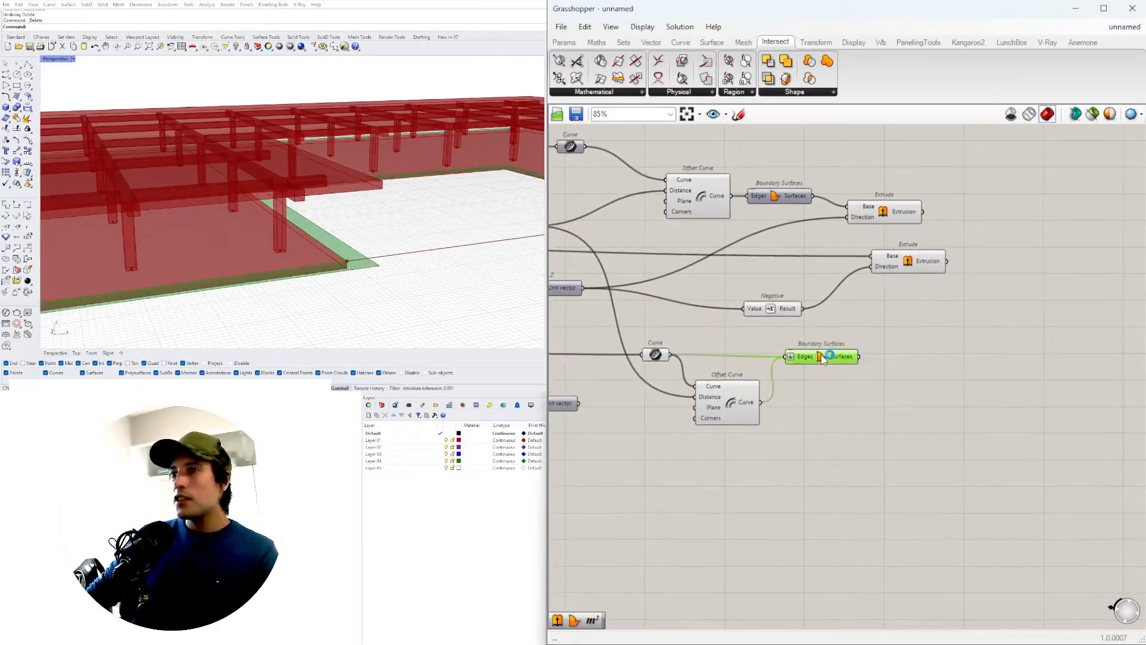
# Step: Move the duplicated FLOOR SLAB THICKNESS slider and Unit Z together beneath the lower Offset Curve
pyautogui.moveTo(585, 461); pyautogui.dragTo(715, 446, button='right')
pyautogui.moveTo(715, 441); pyautogui.dragTo(576, 374)
pyautogui.moveTo(669, 390); pyautogui.dragTo(907, 451)
pyautogui.click(1005, 419)
pyautogui.scroll(3, 928, 450)
pyautogui.click(901, 446)
# Step: Add a Negative component and connect the duplicated Unit Z's vector to its Value input
pyautogui.doubleClick(1009, 446)
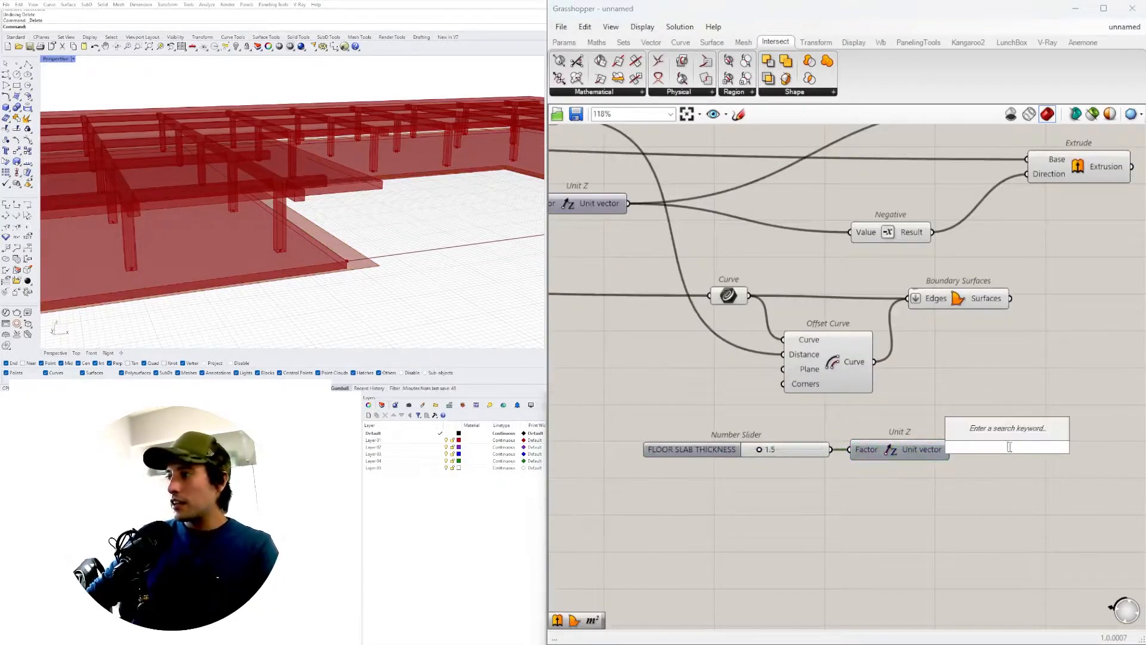
pyautogui.write('neg')
pyautogui.press('Return')
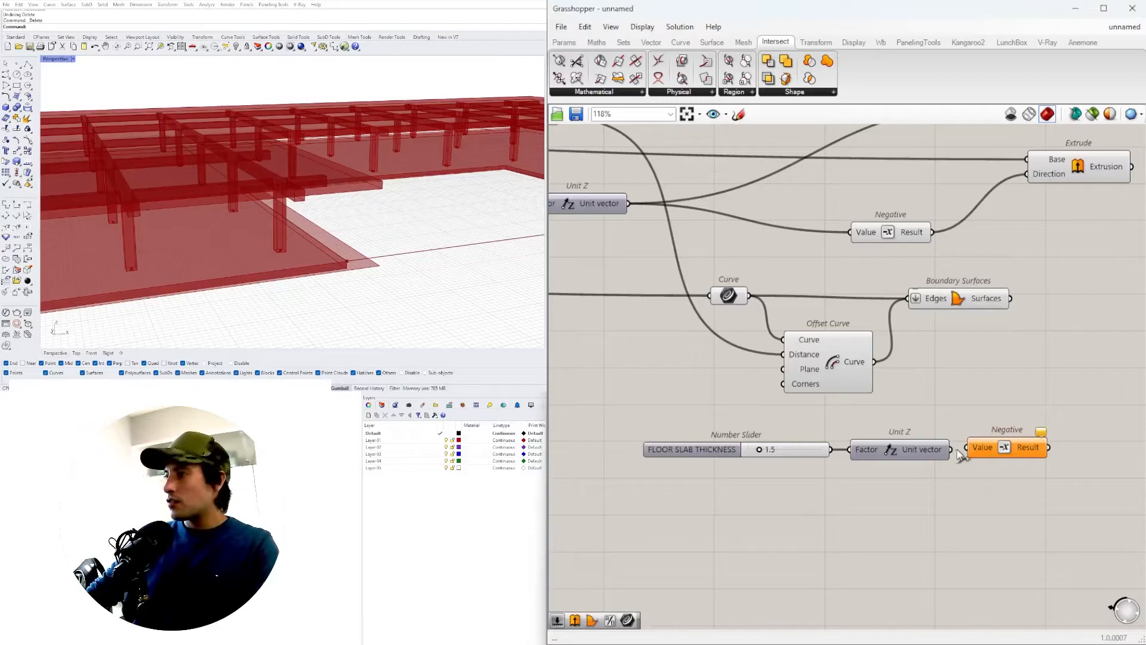
pyautogui.moveTo(1067, 398); pyautogui.dragTo(970, 407, button='right')
# Step: Add a Move component, connecting the lower Boundary Surfaces to Geometry and the new Negative's Result to Motion
pyautogui.doubleClick(994, 376)
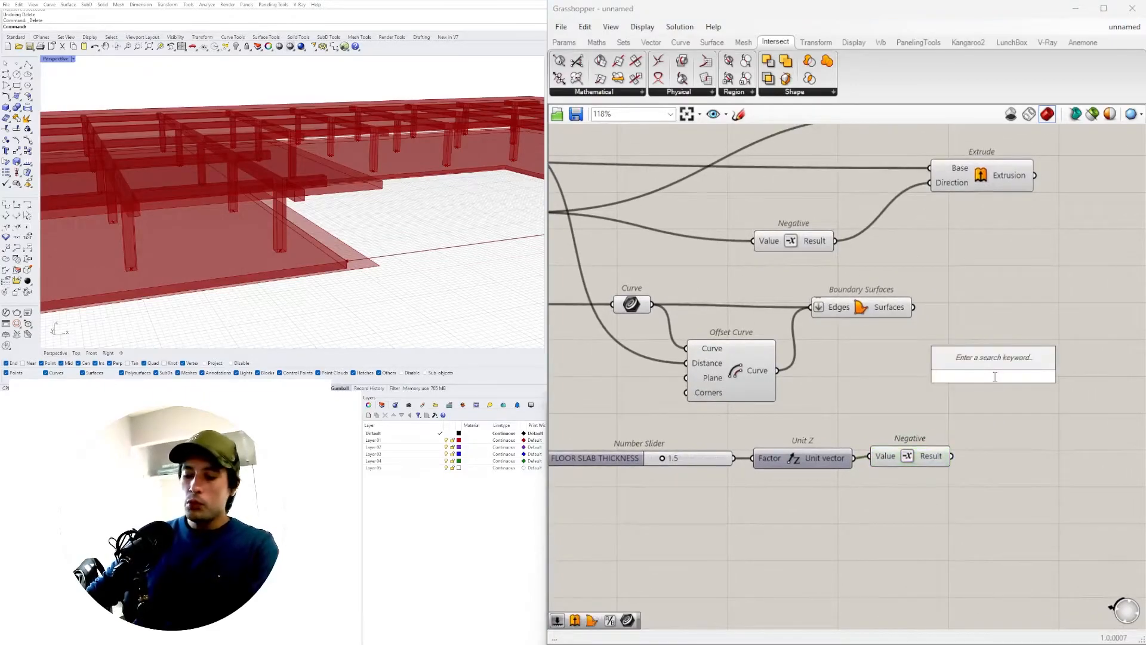
pyautogui.write('move')
pyautogui.press('Return')
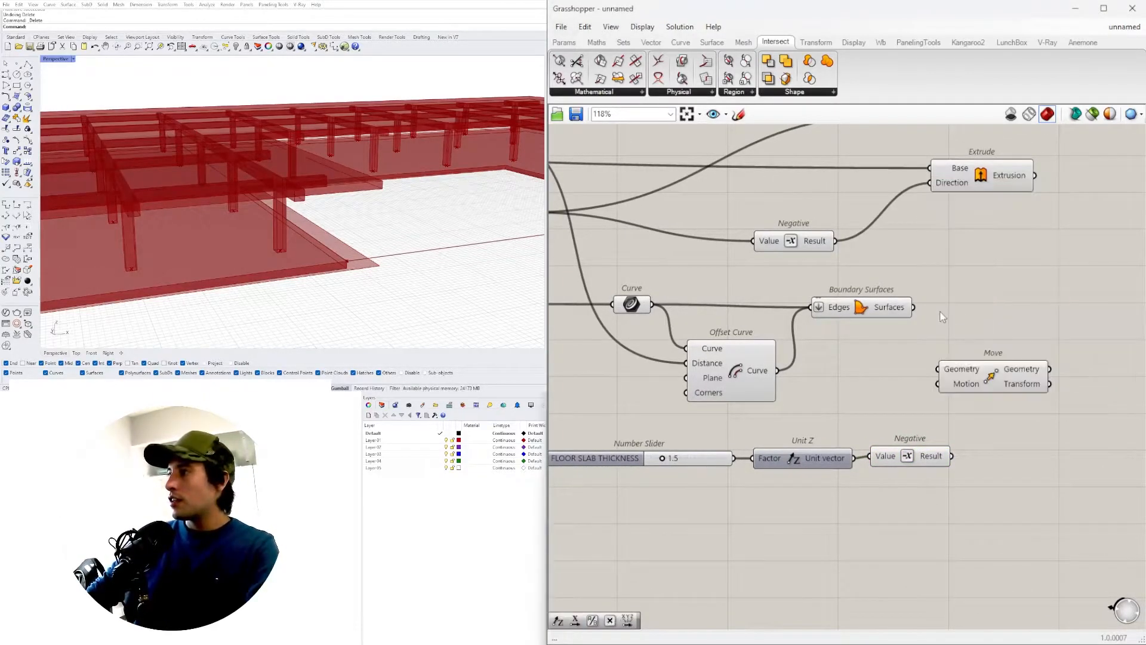
pyautogui.moveTo(942, 358); pyautogui.dragTo(940, 368)
pyautogui.moveTo(960, 377)
pyautogui.mouseDown()
pyautogui.moveTo(1002, 365)
pyautogui.moveTo(979, 372)
pyautogui.mouseUp()
# Step: Bring the duplicated slider, Unit Z and Negative closer under the Offset Curve, and shift the Move component nearer to them
pyautogui.scroll(2, 882, 465)
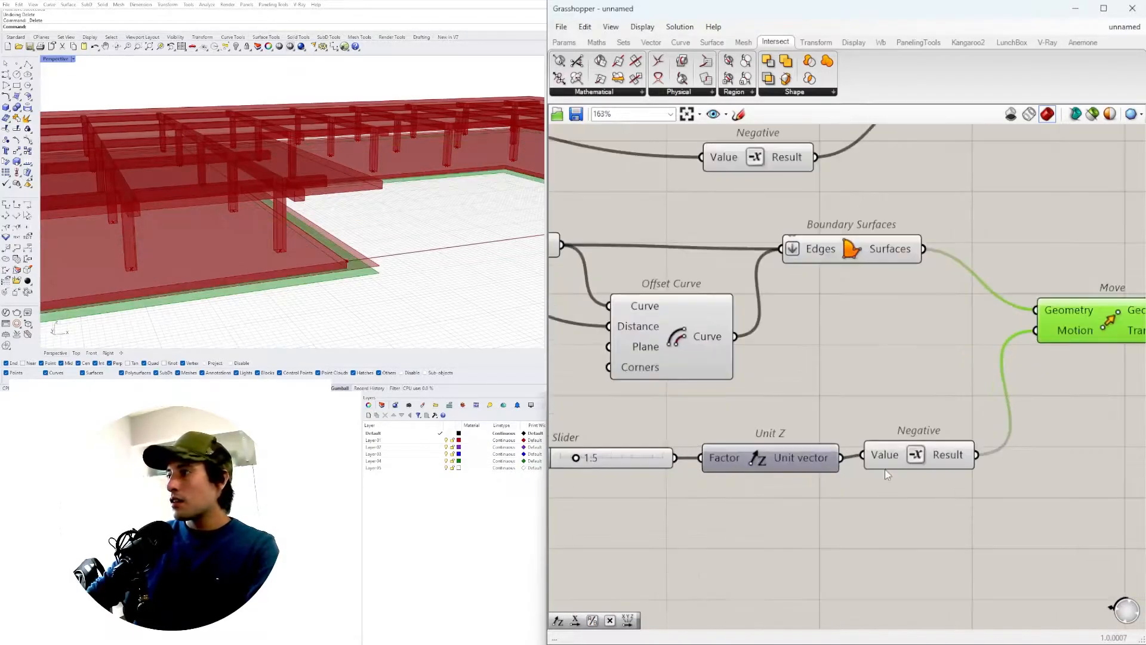
pyautogui.moveTo(965, 520); pyautogui.dragTo(784, 467)
pyautogui.moveTo(824, 466); pyautogui.dragTo(940, 459, button='right')
pyautogui.moveTo(918, 452); pyautogui.dragTo(820, 409)
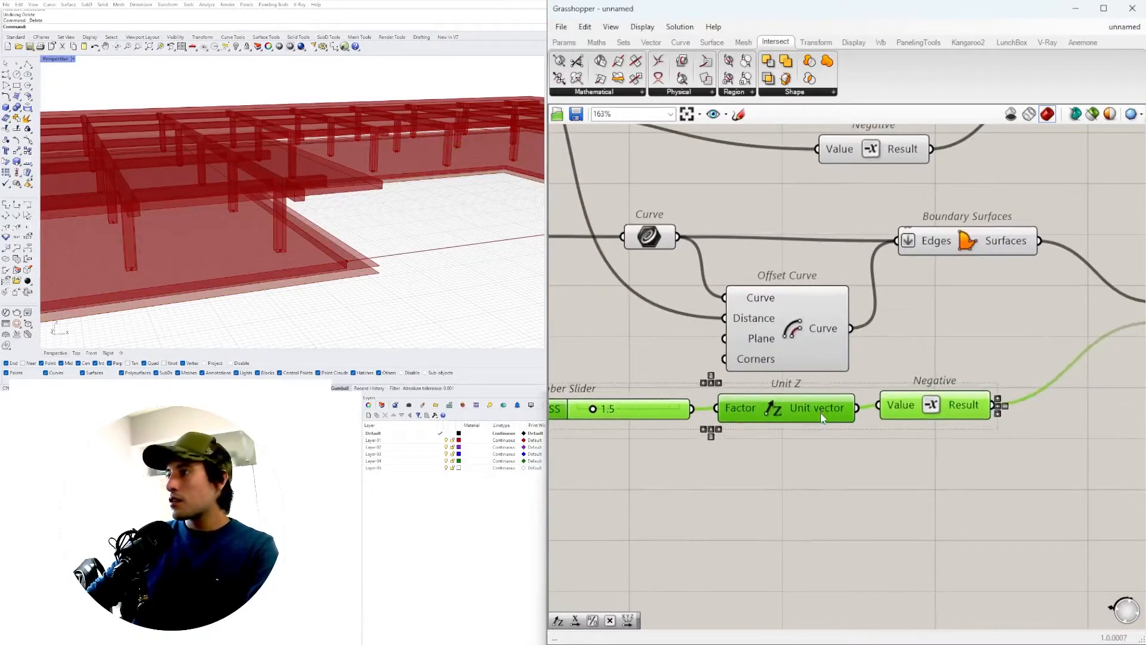
pyautogui.click(1101, 393)
pyautogui.moveTo(1113, 390); pyautogui.dragTo(888, 395, button='right')
pyautogui.moveTo(992, 326); pyautogui.dragTo(914, 288)
pyautogui.click(758, 361)
# Step: Set the duplicated FLOOR SLAB THICKNESS slider to 0.5
pyautogui.moveTo(704, 418); pyautogui.dragTo(969, 396, button='right')
pyautogui.scroll(5, 687, 391)
pyautogui.moveTo(594, 406); pyautogui.dragTo(850, 421, button='right')
pyautogui.scroll(2, 777, 435)
pyautogui.moveTo(821, 431); pyautogui.dragTo(796, 430)
pyautogui.doubleClick(794, 431)
pyautogui.press('BackSpace')
pyautogui.write('0.5')
pyautogui.press('Return')
# Step: Turn off the preview of the base outline components feeding the Move component, from the Curve parameter to the Negative
pyautogui.scroll(-6, 823, 340)
pyautogui.moveTo(823, 335); pyautogui.dragTo(758, 439, button='right')
pyautogui.scroll(-3, 770, 430)
pyautogui.moveTo(972, 406); pyautogui.dragTo(815, 417, button='right')
pyautogui.moveTo(878, 513); pyautogui.dragTo(612, 302)
pyautogui.middleClick(612, 311)
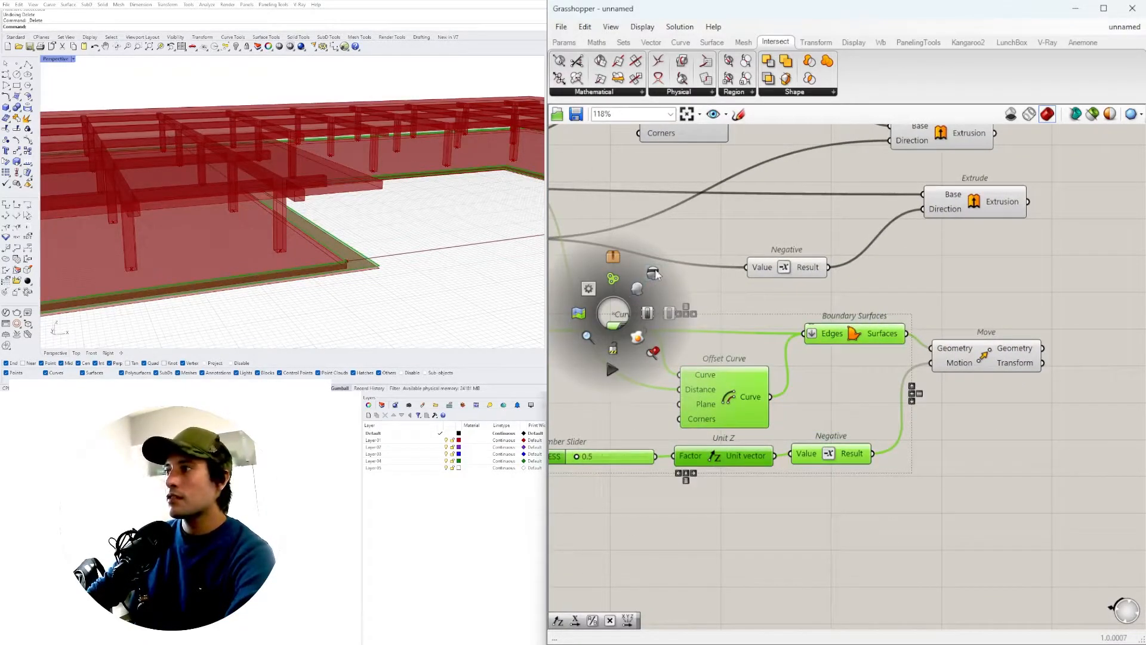
pyautogui.click(654, 273)
pyautogui.moveTo(333, 263)
pyautogui.mouseDown(button='right')
pyautogui.moveTo(332, 211)
pyautogui.moveTo(339, 249)
pyautogui.mouseUp(button='right')
pyautogui.scroll(-2, 993, 357)
# Step: Duplicate the floor slab's Extrude component into the open canvas area above and beyond the Move component
pyautogui.click(993, 286)
pyautogui.scroll(2, 993, 286)
pyautogui.moveTo(992, 287); pyautogui.dragTo(821, 362, button='right')
pyautogui.click(863, 290)
pyautogui.moveTo(675, 362); pyautogui.dragTo(995, 333, button='right')
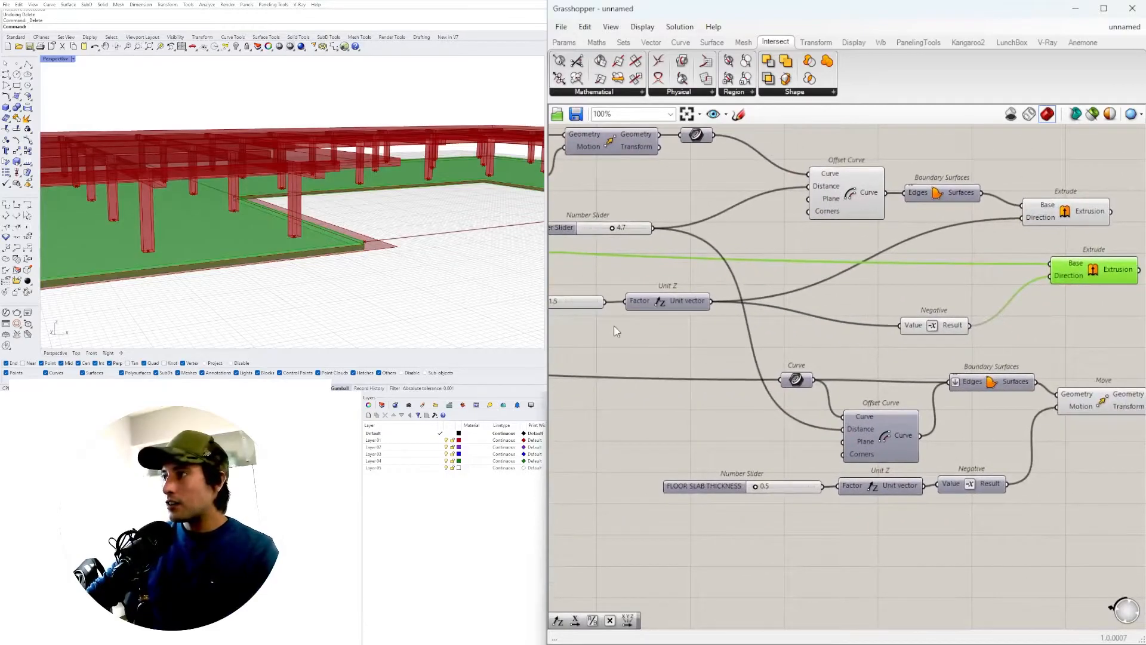
pyautogui.moveTo(1106, 311); pyautogui.dragTo(757, 339, button='right')
pyautogui.click(786, 338)
pyautogui.keyDown('alt'); pyautogui.moveTo(741, 296); pyautogui.dragTo(900, 354); pyautogui.keyUp('alt')
pyautogui.click(741, 298)
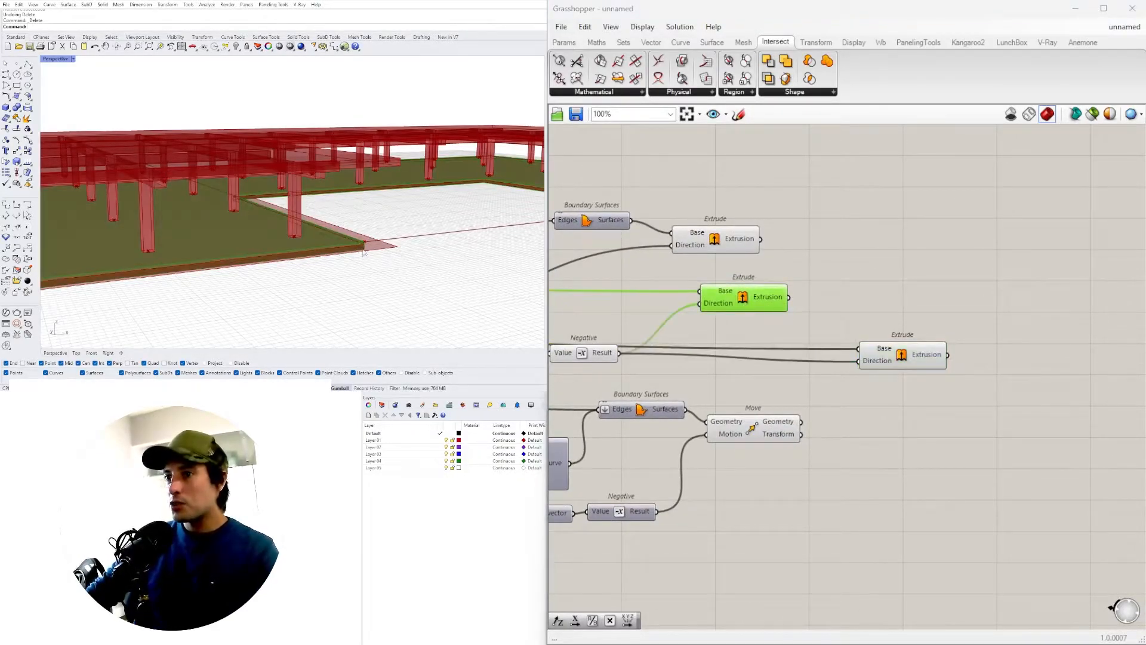
# Step: Connect the Move component's Geometry to the duplicated Extrude's Base and inspect the extruded rim in the Perspective view
pyautogui.moveTo(800, 421); pyautogui.dragTo(859, 350)
pyautogui.click(878, 366)
pyautogui.moveTo(331, 248); pyautogui.dragTo(399, 229, button='right')
pyautogui.click(786, 430)
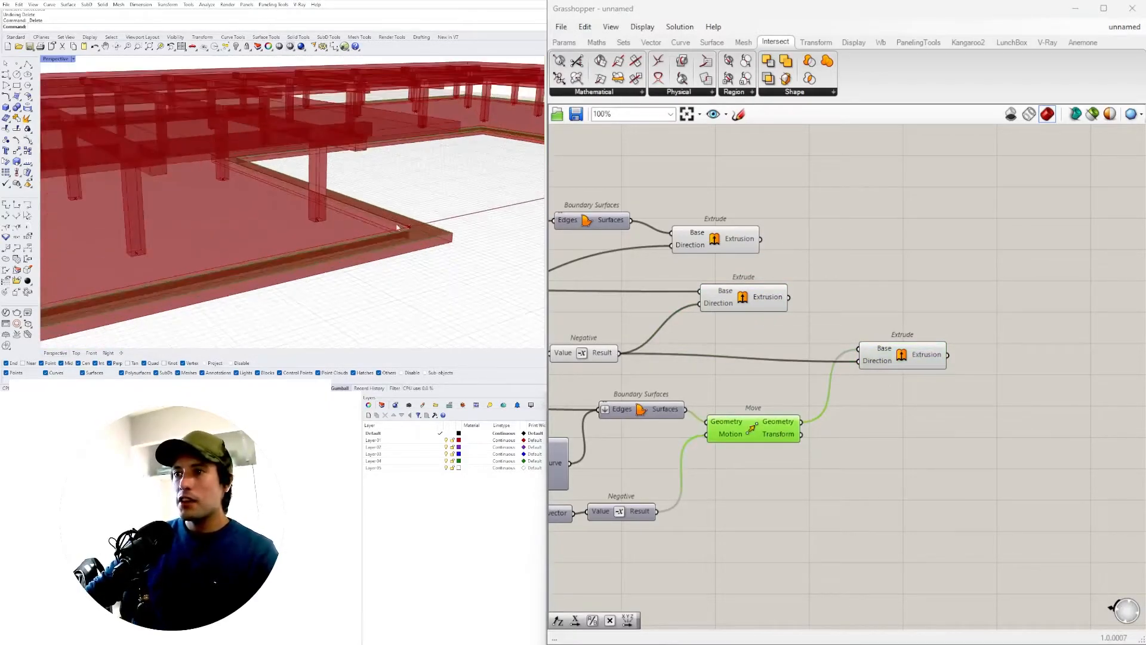
pyautogui.moveTo(264, 171); pyautogui.dragTo(473, 235, button='right')
pyautogui.scroll(-4, 412, 221)
pyautogui.scroll(-2, 433, 283)
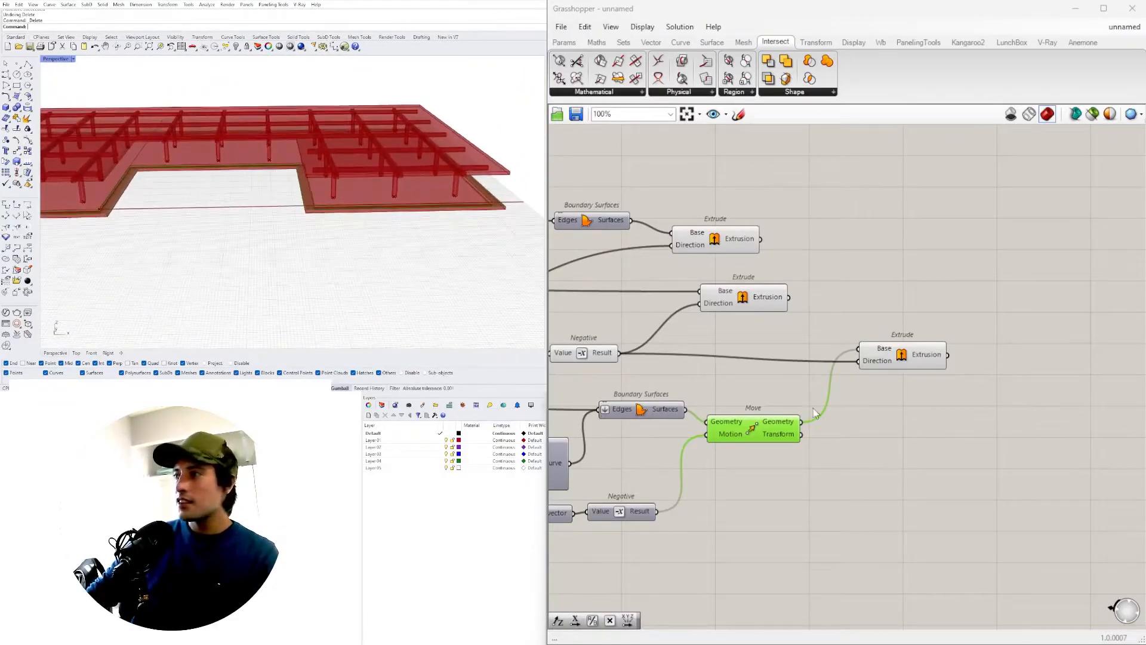
# Step: Turn off the preview of the Move component and the components around it that feed the rim's Extrude
pyautogui.moveTo(794, 559); pyautogui.dragTo(901, 563, button='right')
pyautogui.moveTo(906, 559); pyautogui.dragTo(633, 353)
pyautogui.middleClick(674, 357)
pyautogui.click(715, 323)
# Step: Add a Brep parameter next to the rim's Extrude and connect the Extrusion output to it
pyautogui.moveTo(1030, 360); pyautogui.dragTo(822, 405, button='right')
pyautogui.scroll(4, 822, 405)
pyautogui.click(824, 405)
pyautogui.moveTo(895, 414); pyautogui.dragTo(812, 423, button='right')
pyautogui.scroll(4, 813, 422)
pyautogui.click(847, 414)
pyautogui.scroll(-1, 853, 411)
pyautogui.doubleClick(864, 401)
pyautogui.write('BREP')
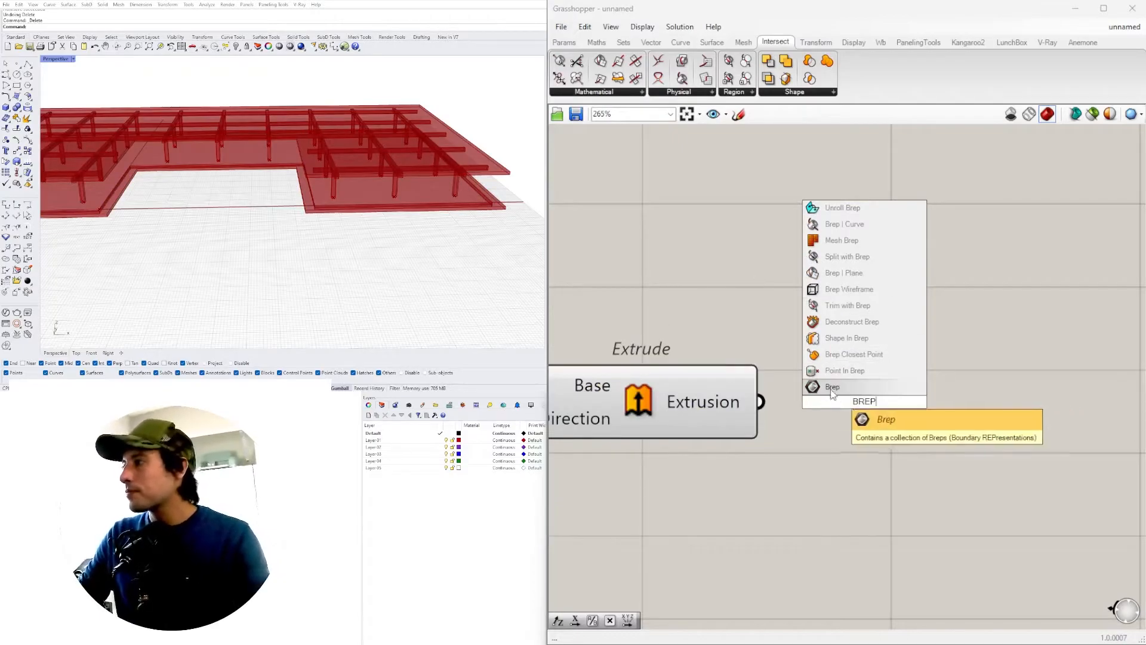
pyautogui.click(832, 387)
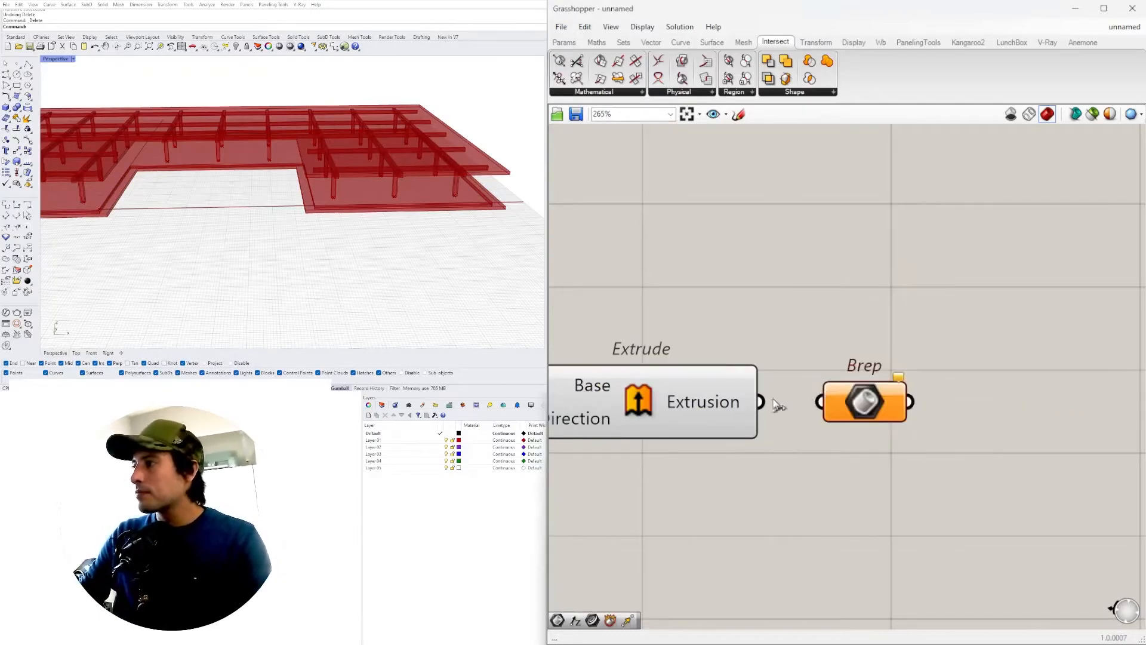
pyautogui.moveTo(817, 401); pyautogui.dragTo(821, 402)
pyautogui.moveTo(864, 404); pyautogui.dragTo(846, 405)
pyautogui.click(857, 315)
# Step: Duplicate the Brep parameter for the other two Extrude components, connect their Extrusion outputs and line up the three Breps
pyautogui.scroll(-3, 858, 318)
pyautogui.moveTo(879, 361); pyautogui.dragTo(968, 389, button='right')
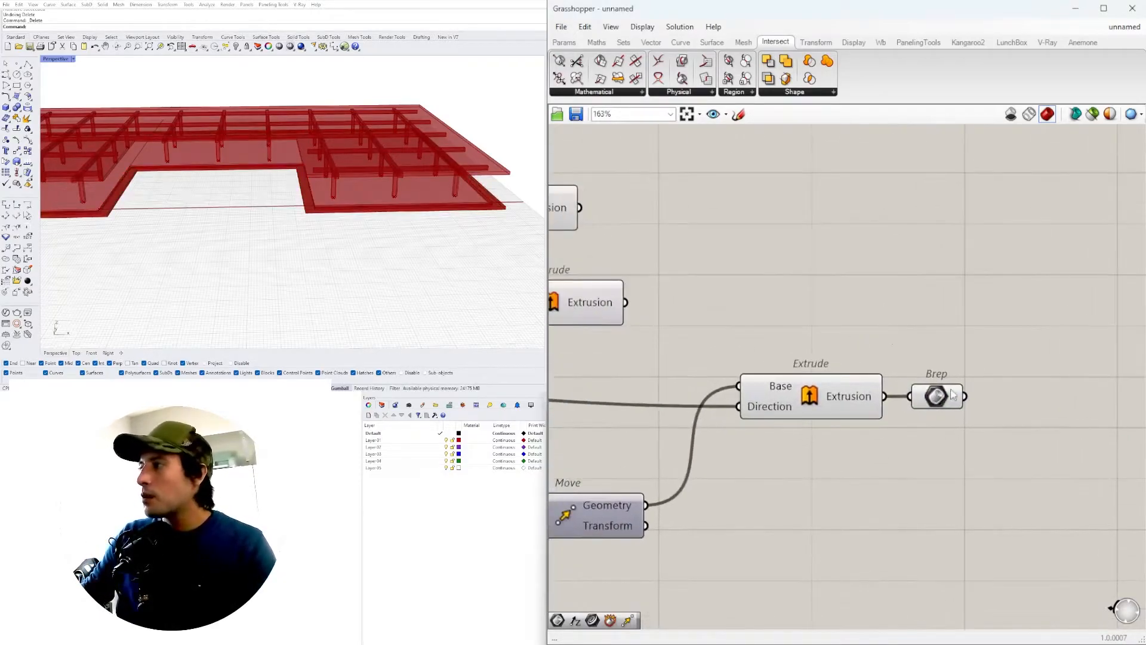
pyautogui.scroll(-1, 669, 332)
pyautogui.moveTo(669, 338); pyautogui.dragTo(708, 367, button='right')
pyautogui.click(632, 334)
pyautogui.click(946, 395)
pyautogui.keyDown('alt'); pyautogui.moveTo(937, 412); pyautogui.dragTo(907, 342); pyautogui.keyUp('alt')
pyautogui.moveTo(938, 346); pyautogui.dragTo(945, 339)
pyautogui.keyDown('alt'); pyautogui.moveTo(945, 340); pyautogui.dragTo(938, 241); pyautogui.keyUp('alt')
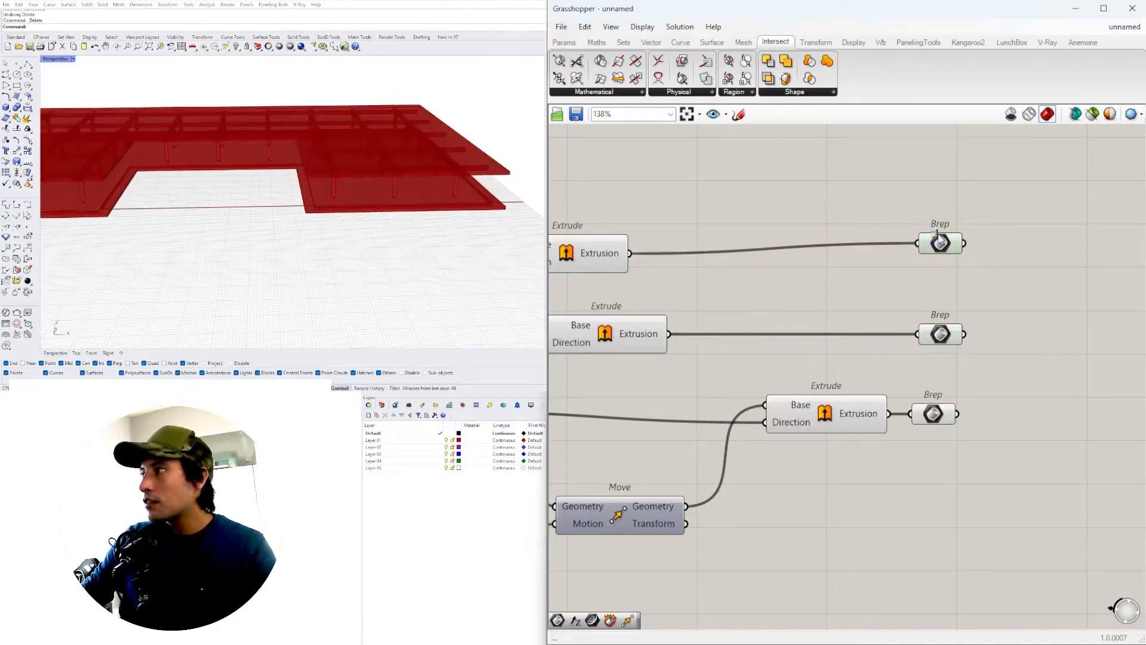
pyautogui.moveTo(935, 415); pyautogui.dragTo(954, 416)
pyautogui.click(973, 378)
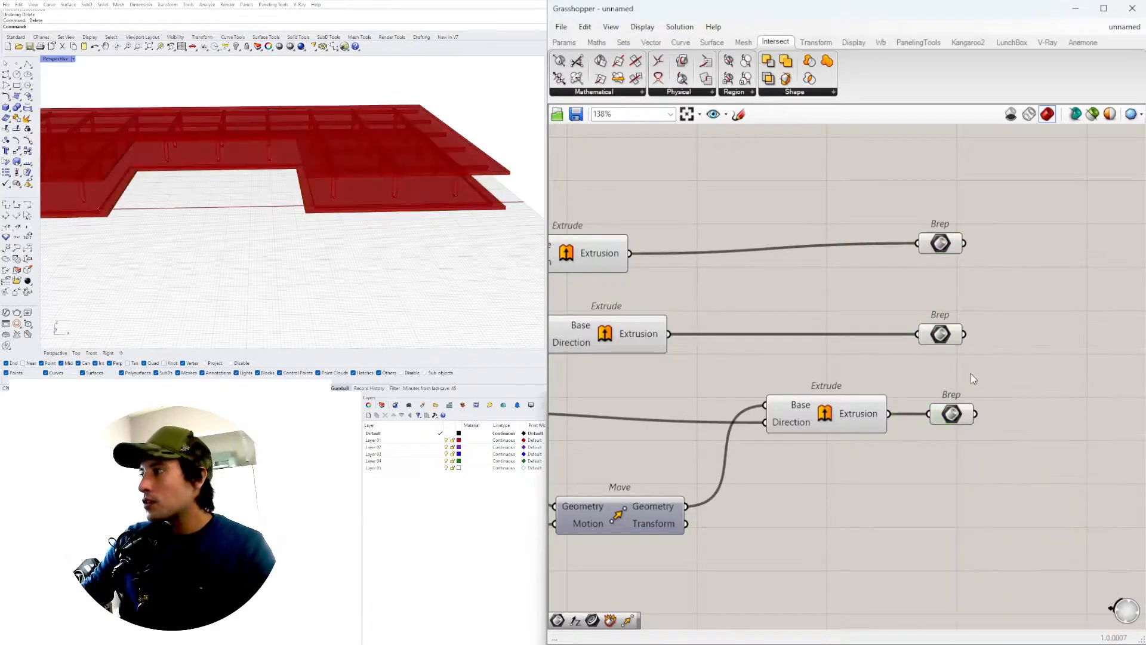
# Step: Turn off the preview of the slab and rim components feeding the three Brep parameters
pyautogui.scroll(-5, 790, 488)
pyautogui.moveTo(795, 562); pyautogui.dragTo(551, 328)
pyautogui.middleClick(564, 332)
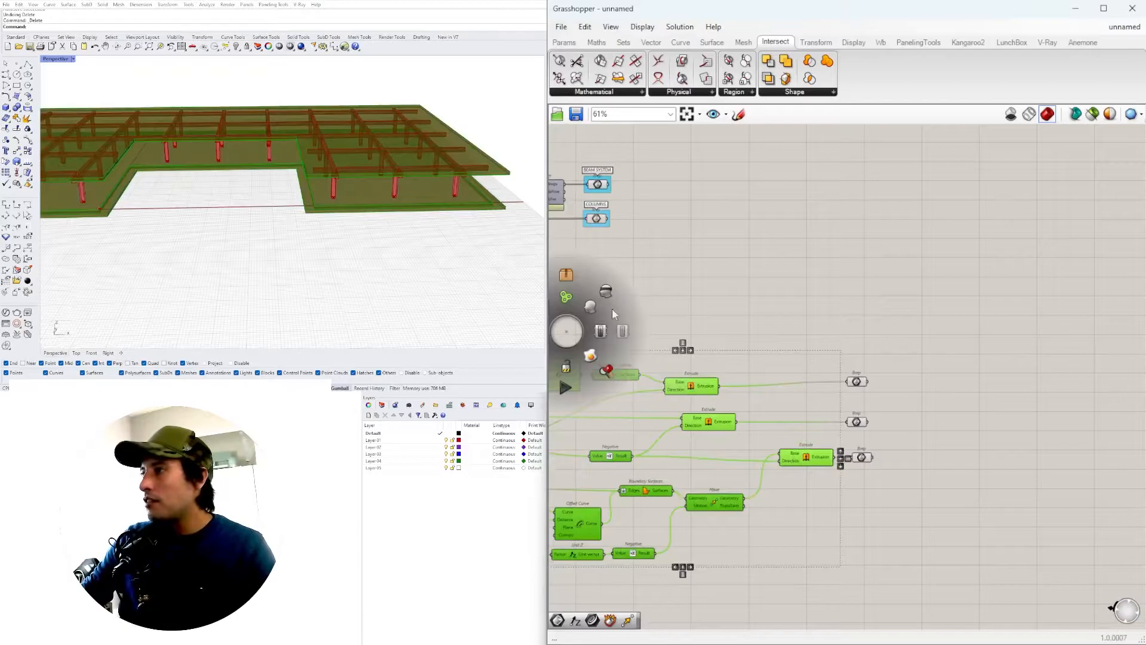
pyautogui.click(599, 295)
pyautogui.scroll(4, 668, 317)
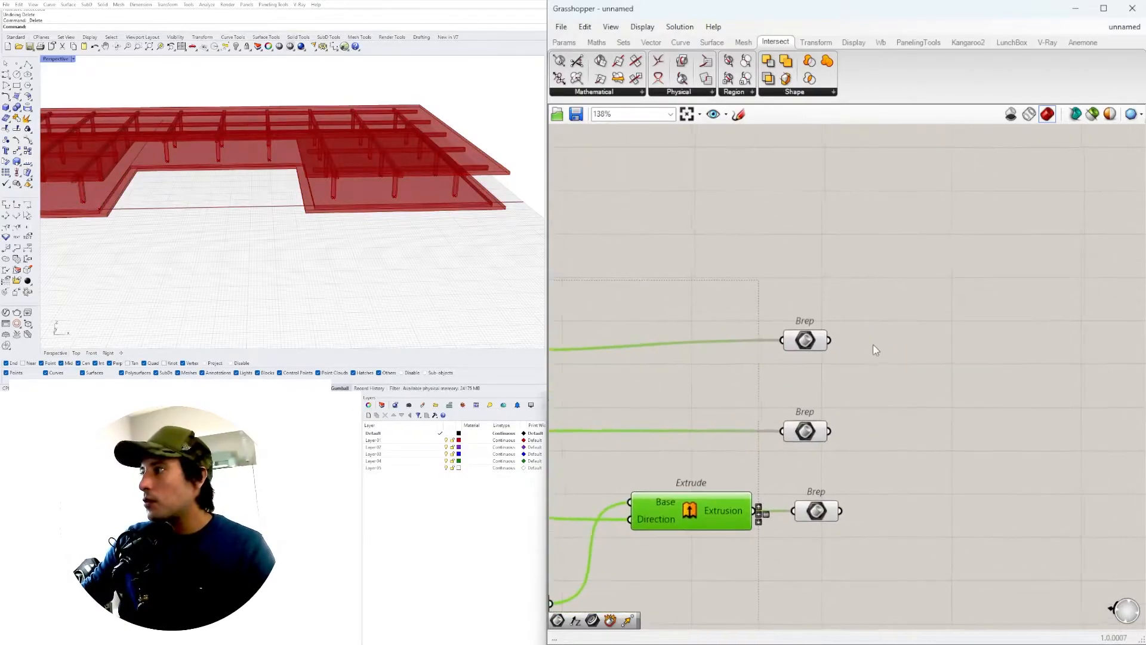
# Step: Move the roof slab's Brep output further out, group it and label the group FLOOR SLAB 2
pyautogui.click(804, 340)
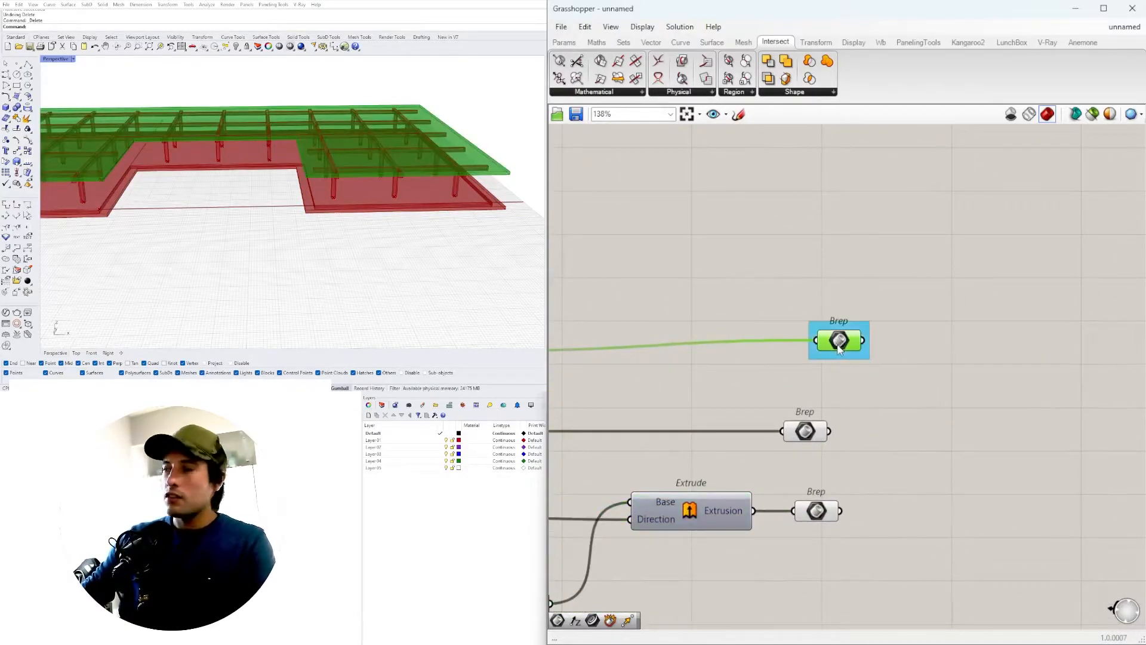
pyautogui.scroll(3, 841, 333)
pyautogui.rightClick(842, 332)
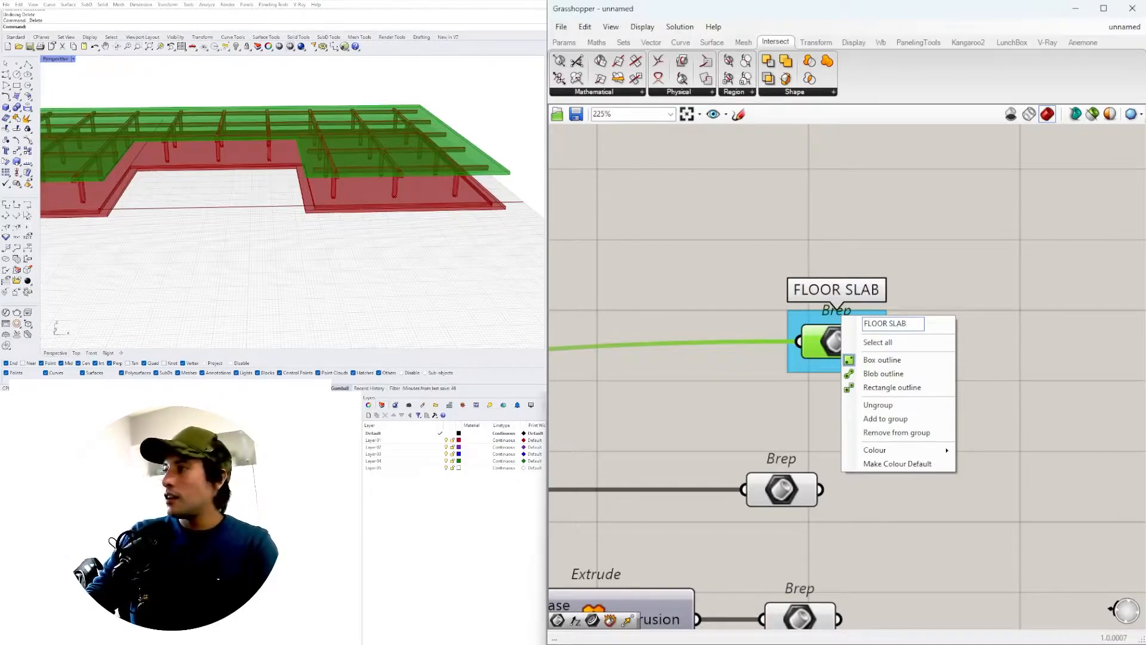
pyautogui.scroll(-2, 775, 359)
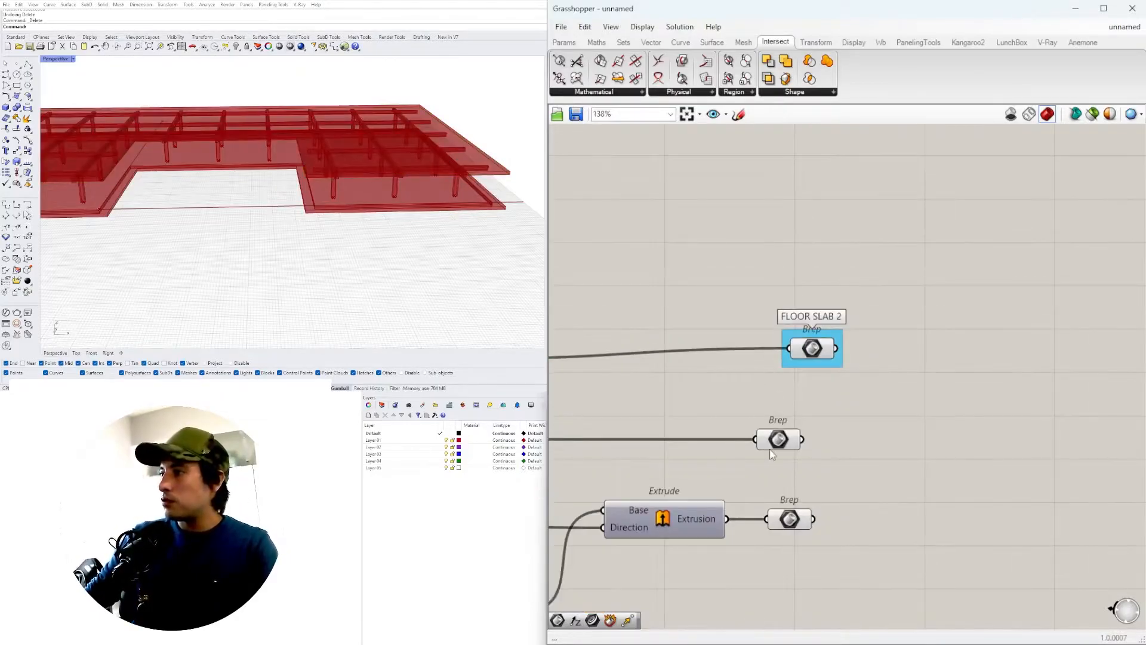
# Step: Align the lower slab's Brep output under FLOOR SLAB 2, group it and label the group FLOOR SLAB 1
pyautogui.click(800, 434)
pyautogui.hotkey('ctrl', 'g')
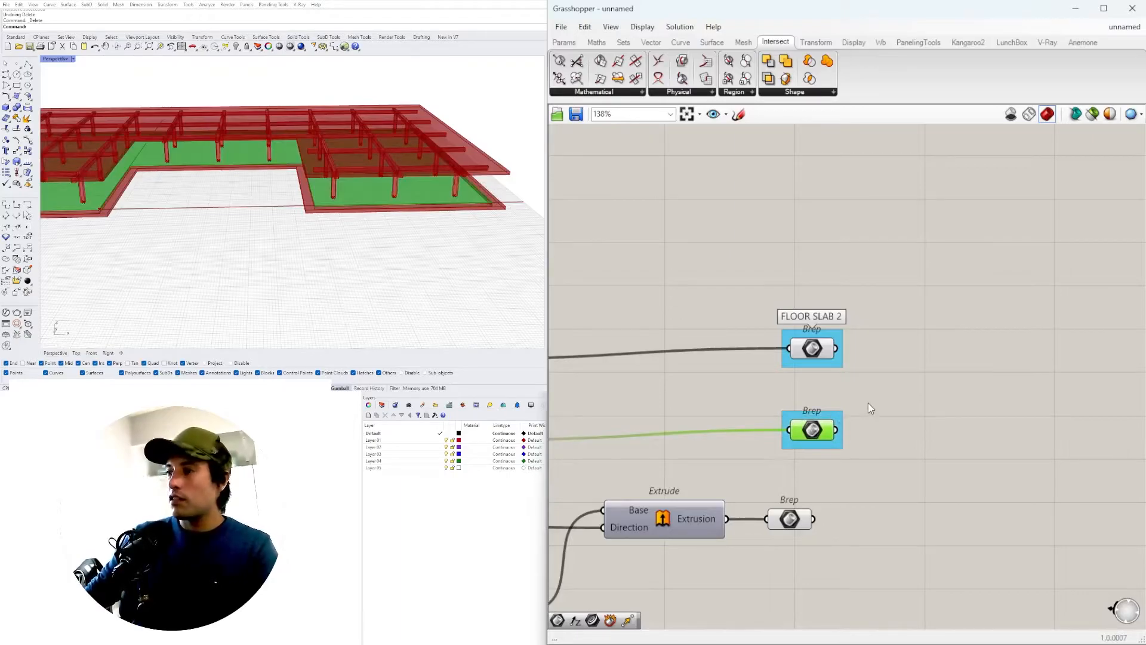
pyautogui.rightClick(822, 415)
pyautogui.write('FLOOR')
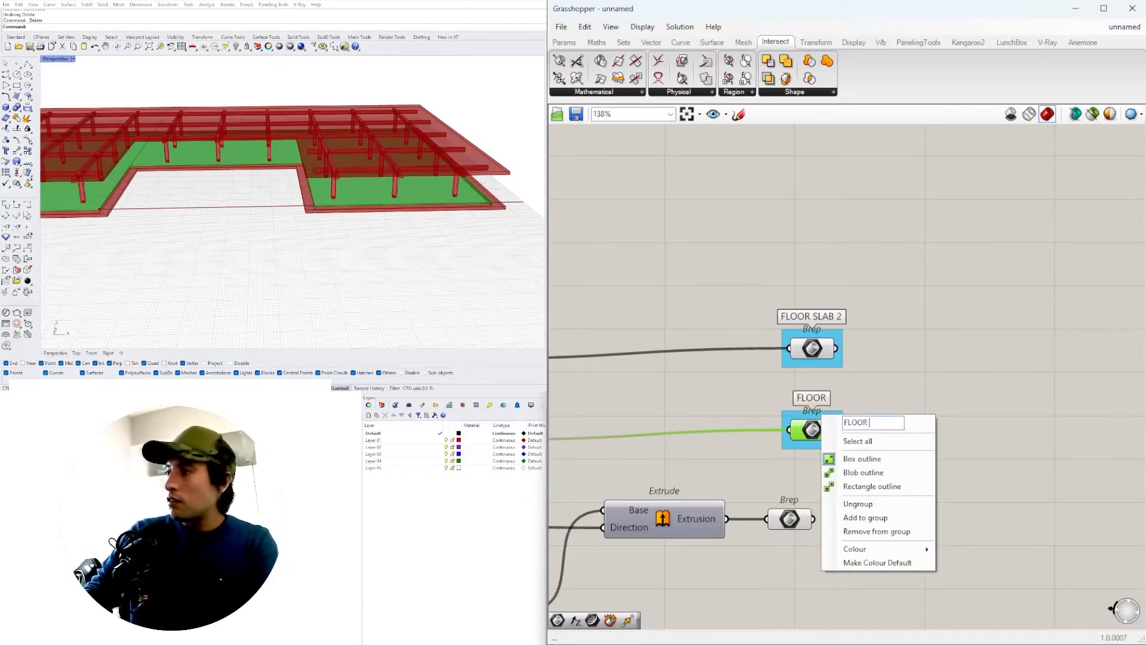
pyautogui.write(' SLAB 1')
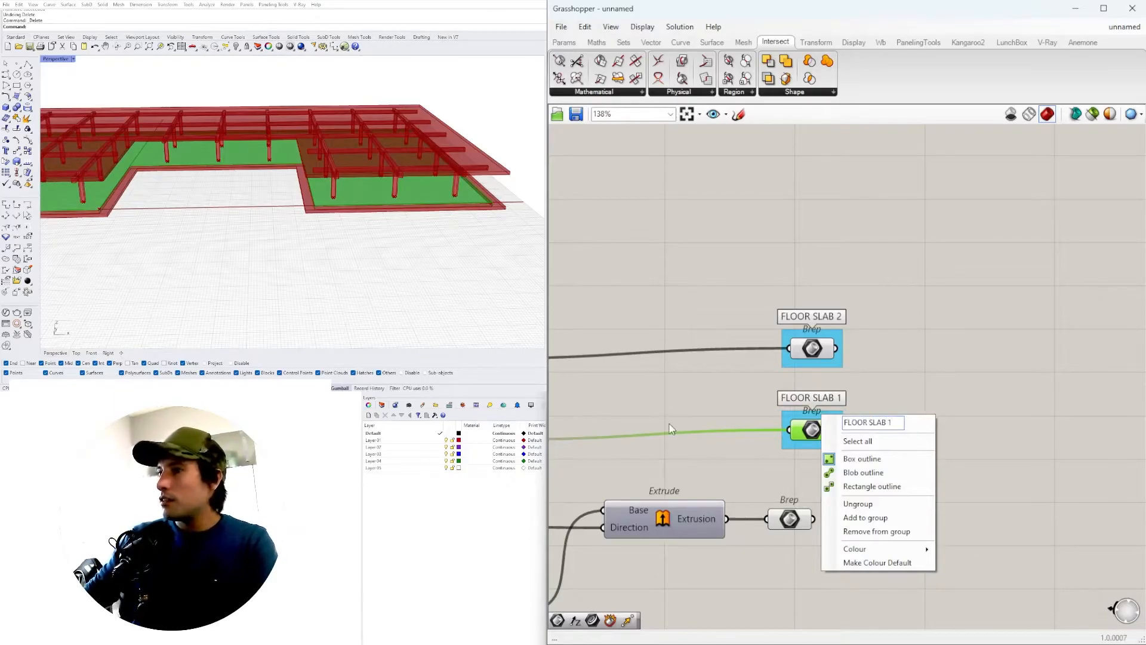
pyautogui.click(806, 312)
# Step: Align the rim's Brep output with the slab outputs, group it and label the group WALKWAY
pyautogui.moveTo(804, 518); pyautogui.dragTo(824, 517)
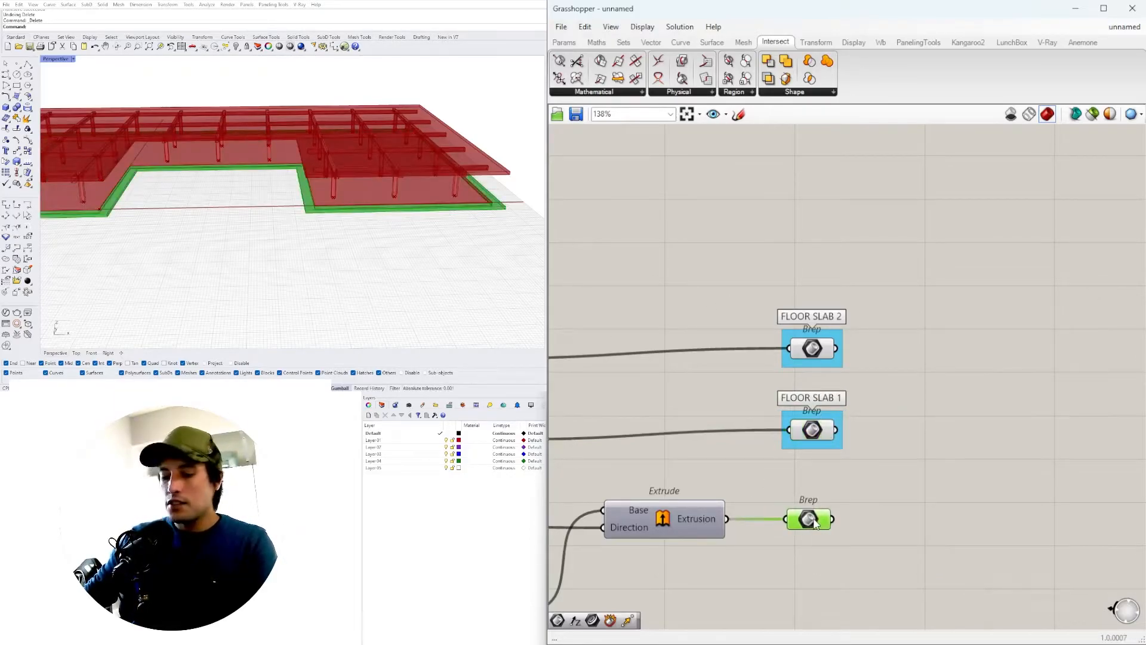
pyautogui.hotkey('ctrl', 'g')
pyautogui.rightClick(815, 508)
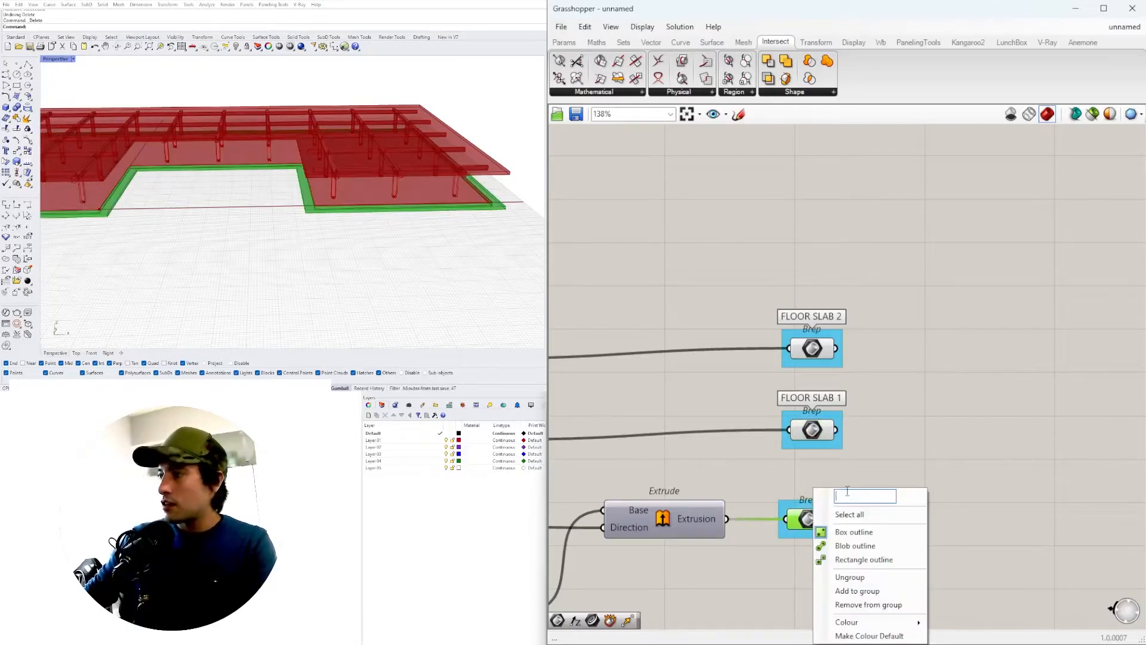
pyautogui.write('WALKWAY')
pyautogui.press('Return')
pyautogui.click(876, 376)
# Step: Set the number slider that drives the Offset Curve distances to 5.6
pyautogui.scroll(-8, 1015, 274)
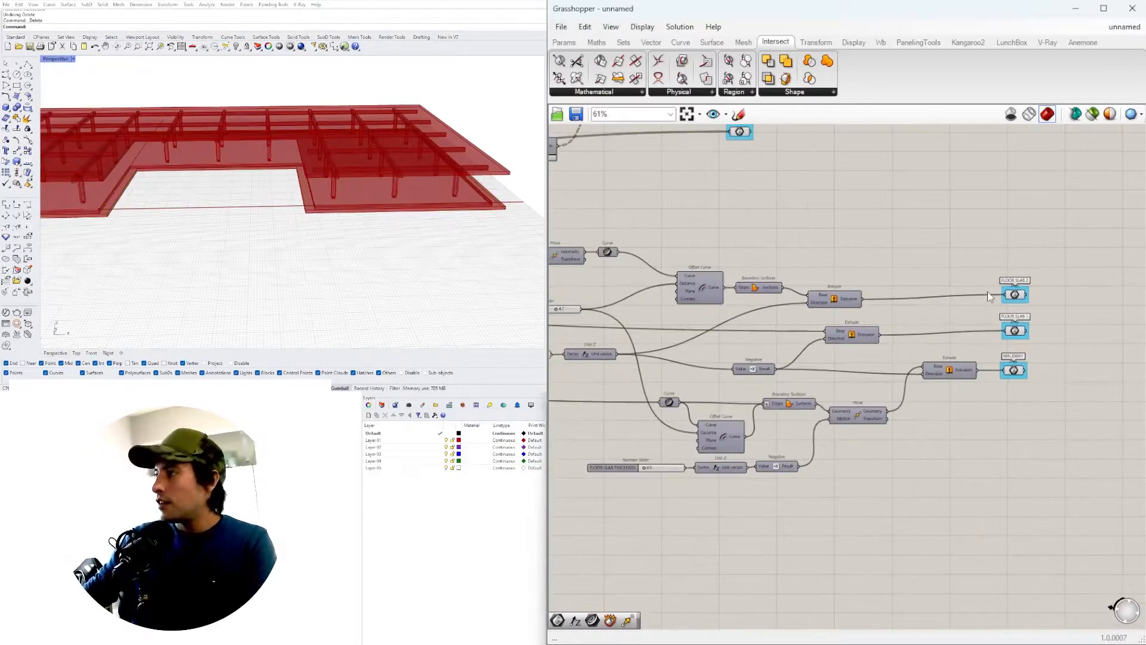
pyautogui.moveTo(720, 352); pyautogui.dragTo(854, 377, button='right')
pyautogui.scroll(4, 853, 384)
pyautogui.scroll(2, 862, 497)
pyautogui.click(861, 484)
pyautogui.moveTo(657, 327); pyautogui.dragTo(719, 448, button='right')
pyautogui.scroll(4, 733, 361)
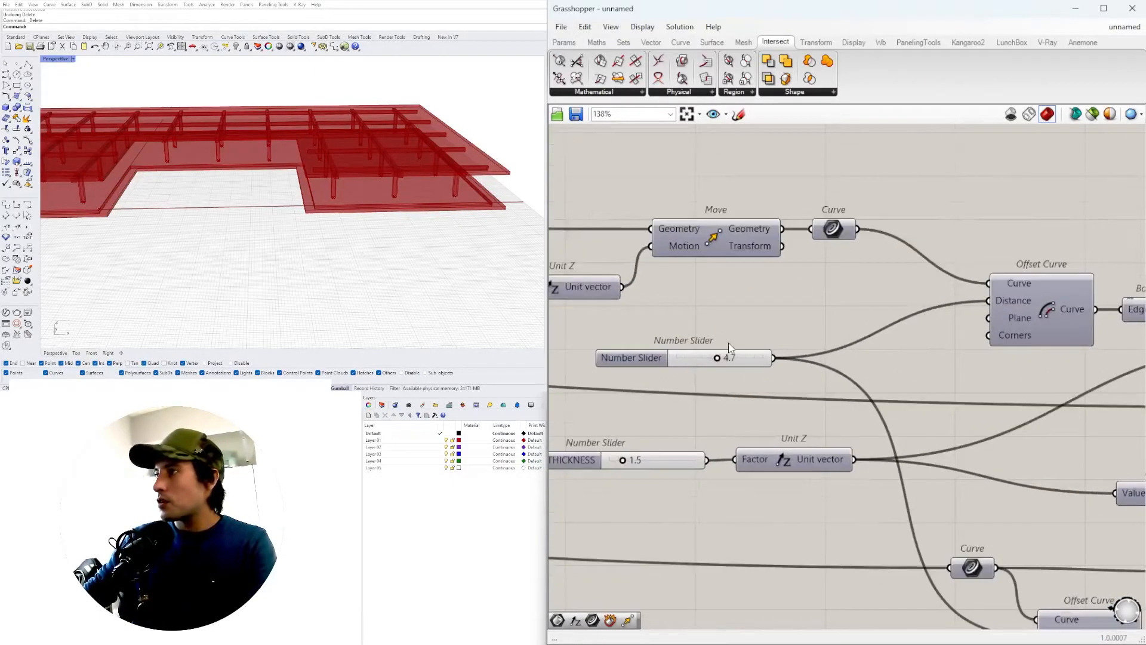
pyautogui.moveTo(734, 364)
pyautogui.mouseDown()
pyautogui.moveTo(766, 364)
pyautogui.moveTo(750, 363)
pyautogui.mouseUp()
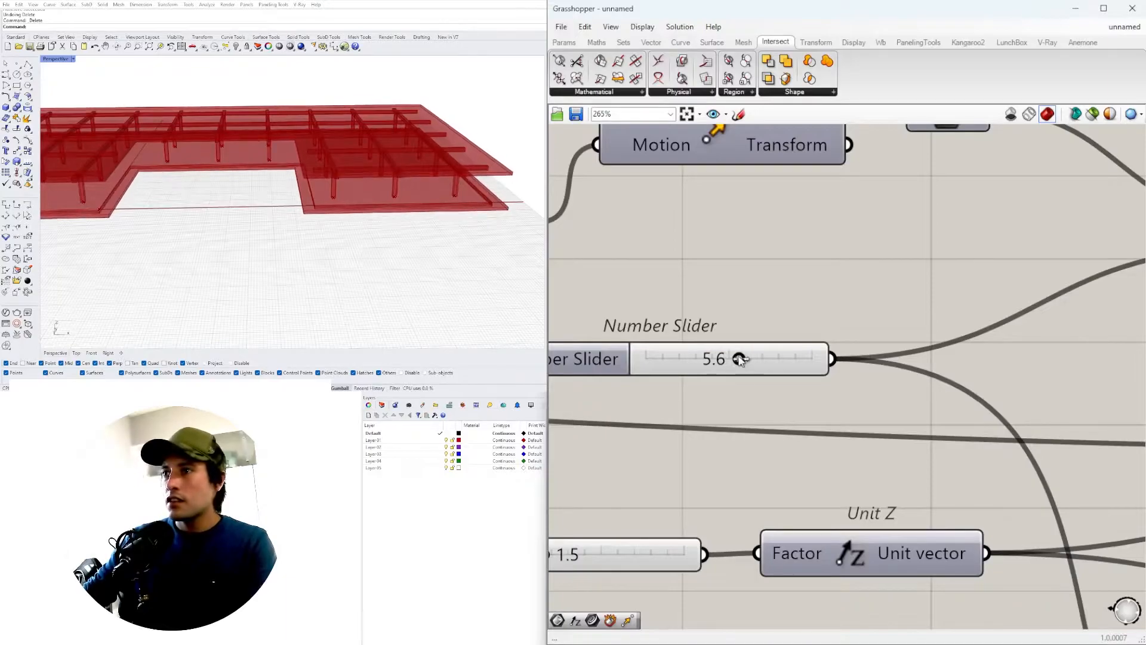
# Step: Rename the offset distance slider as OVERHANG
pyautogui.moveTo(579, 341); pyautogui.dragTo(684, 358, button='right')
pyautogui.rightClick(658, 366)
pyautogui.moveTo(731, 376); pyautogui.dragTo(674, 376)
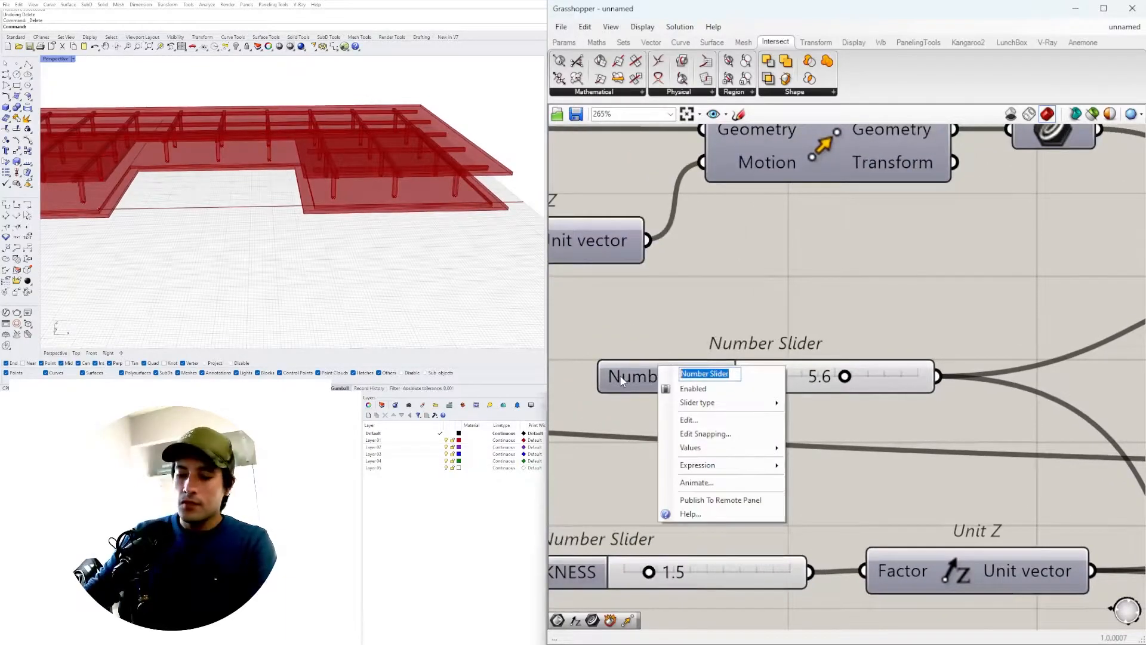
pyautogui.write('OVERHANG')
pyautogui.press('Return')
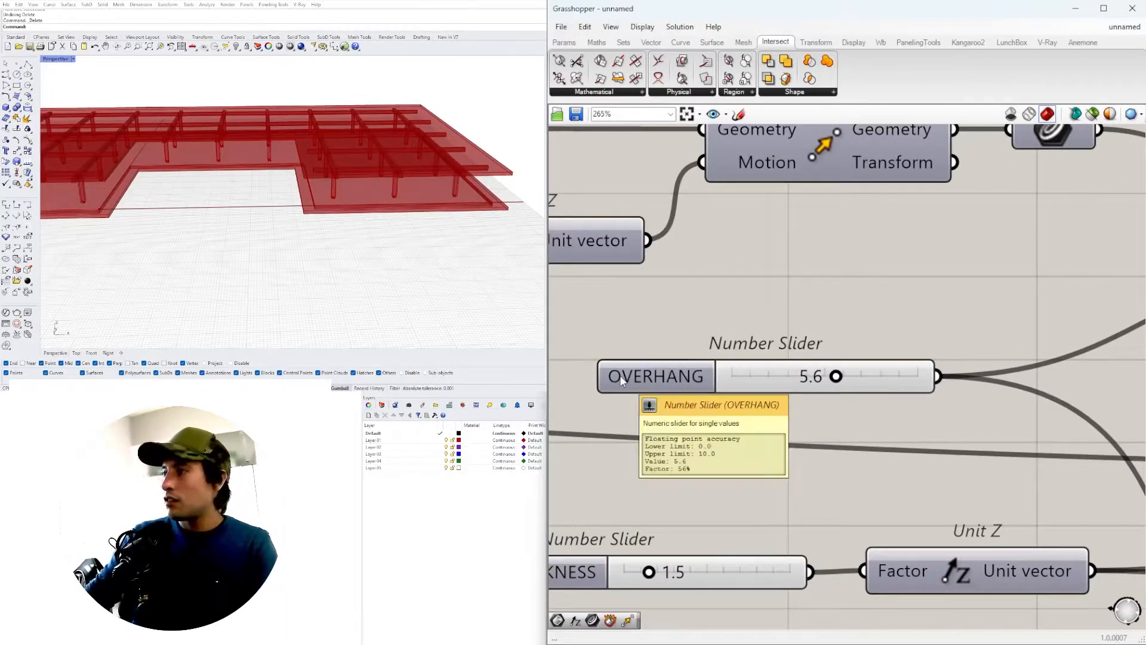
# Step: Add a Relay on the OVERHANG slider's output wire, place it beside the slider, and put the slider in its own group
pyautogui.scroll(-2, 851, 368)
pyautogui.doubleClick(928, 374)
pyautogui.moveTo(982, 300); pyautogui.dragTo(803, 411)
pyautogui.moveTo(886, 377); pyautogui.dragTo(796, 376)
pyautogui.click(811, 321)
pyautogui.scroll(-3, 812, 325)
pyautogui.click(781, 381)
pyautogui.hotkey('ctrl', 'g')
# Step: Group the FLOOR SLAB THICKNESS slider and the lower slider feeding the rim's Unit Z, each in its own group
pyautogui.click(764, 431)
pyautogui.click(775, 504)
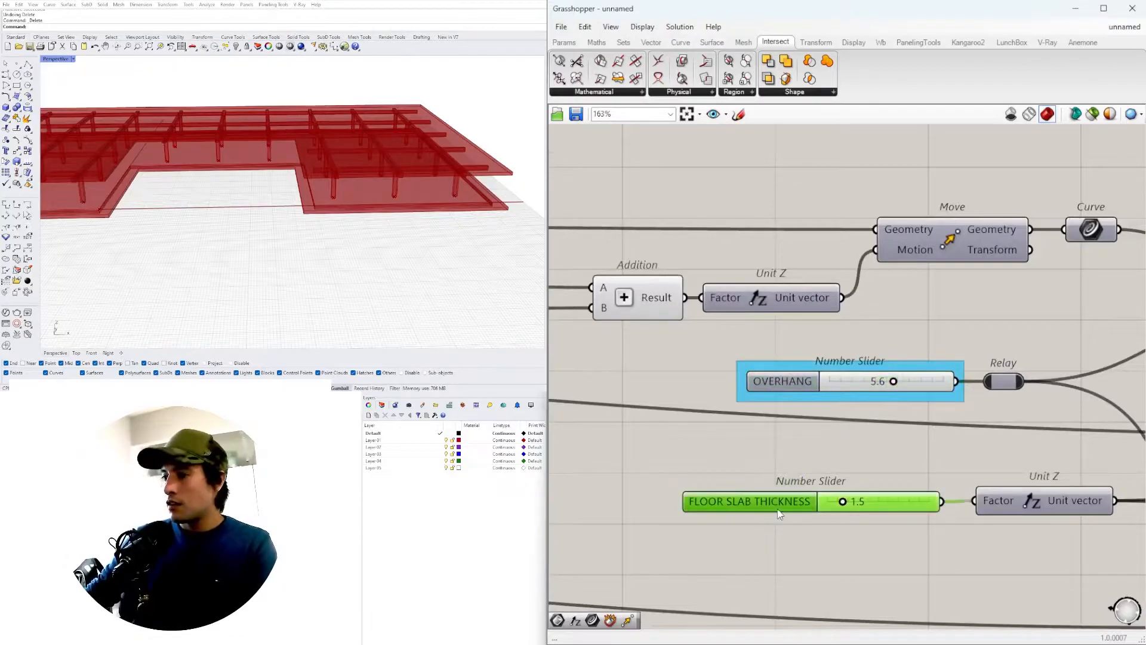
pyautogui.hotkey('ctrl', 'g')
pyautogui.scroll(-3, 789, 436)
pyautogui.click(755, 434)
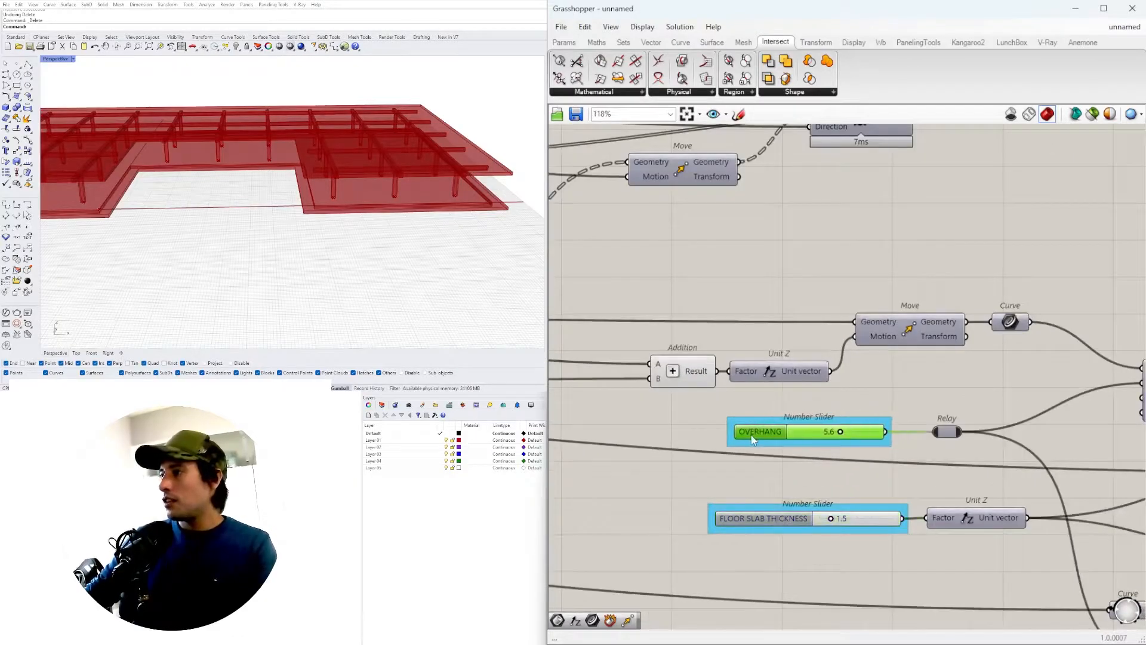
pyautogui.click(764, 518)
pyautogui.scroll(-3, 764, 518)
pyautogui.click(827, 517)
pyautogui.moveTo(827, 521); pyautogui.dragTo(711, 518)
pyautogui.hotkey('ctrl', 'g')
# Step: Increase the unlabelled slider that feeds the beam extrusions' Unit Z and check the deeper beams in the model
pyautogui.scroll(-3, 748, 459)
pyautogui.moveTo(936, 444); pyautogui.dragTo(1005, 430, button='right')
pyautogui.scroll(4, 814, 332)
pyautogui.scroll(-1, 806, 367)
pyautogui.moveTo(717, 344); pyautogui.dragTo(1076, 335, button='right')
pyautogui.scroll(-3, 997, 332)
pyautogui.scroll(7, 721, 324)
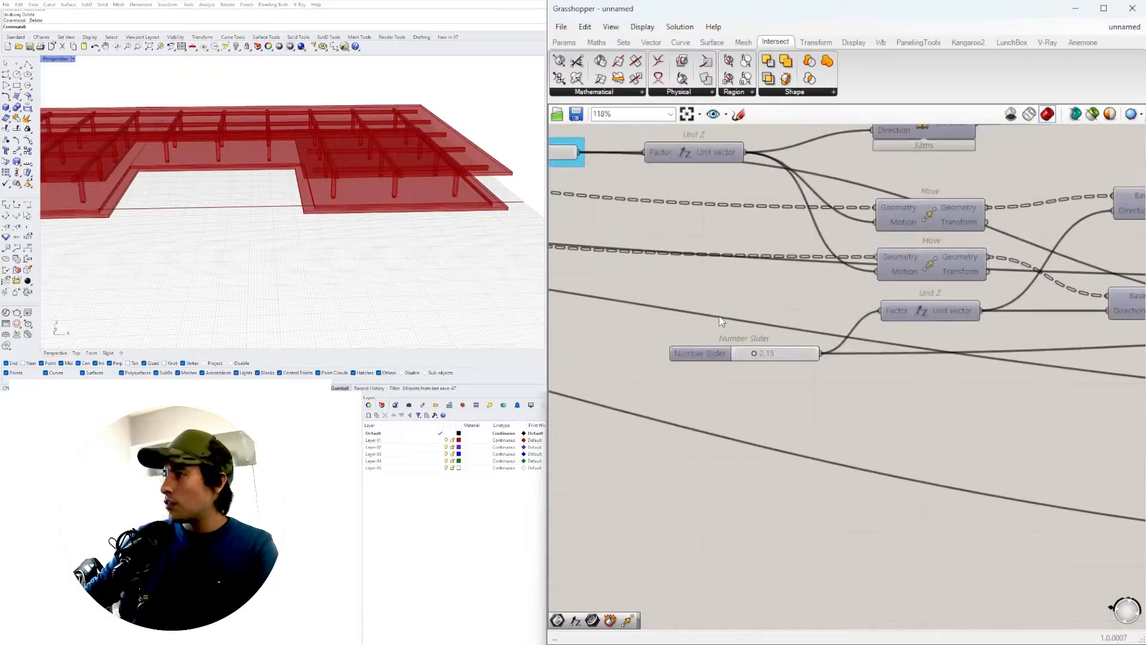
pyautogui.click(800, 366)
pyautogui.scroll(4, 741, 373)
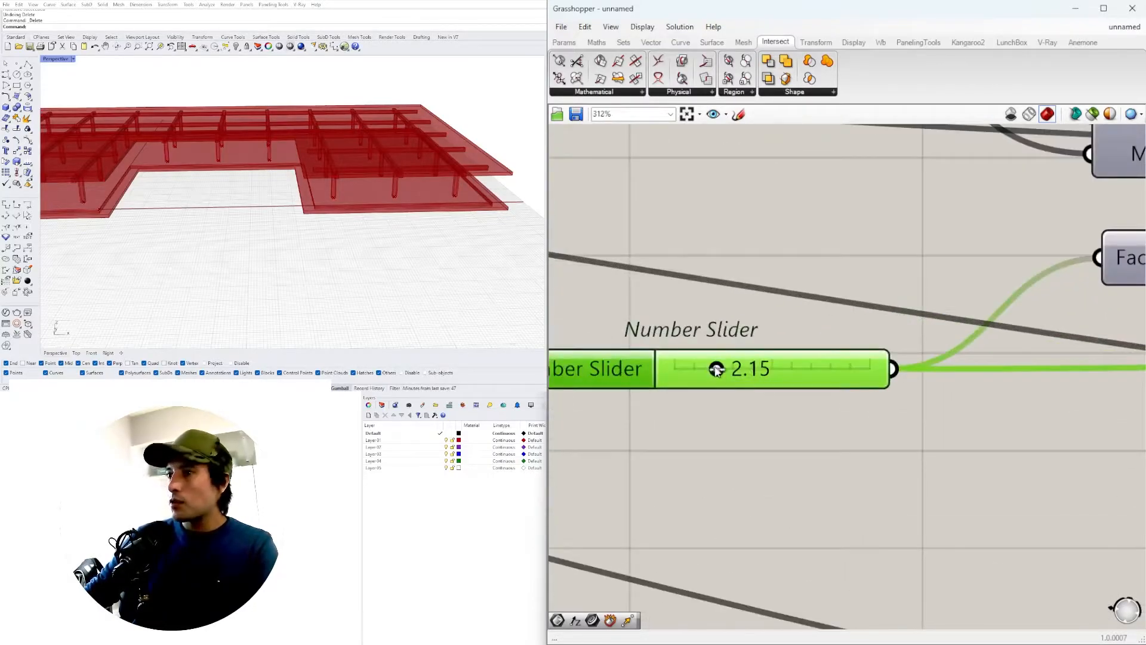
pyautogui.moveTo(756, 367); pyautogui.dragTo(787, 370)
pyautogui.moveTo(416, 240); pyautogui.dragTo(430, 194, button='right')
# Step: Rename the beam extrusion slider as BEAM HEIGHT and put it in its own group
pyautogui.moveTo(722, 377); pyautogui.dragTo(827, 417, button='right')
pyautogui.rightClick(688, 397)
pyautogui.click(763, 404)
pyautogui.hotkey('ctrl', 'a')
pyautogui.write('B')
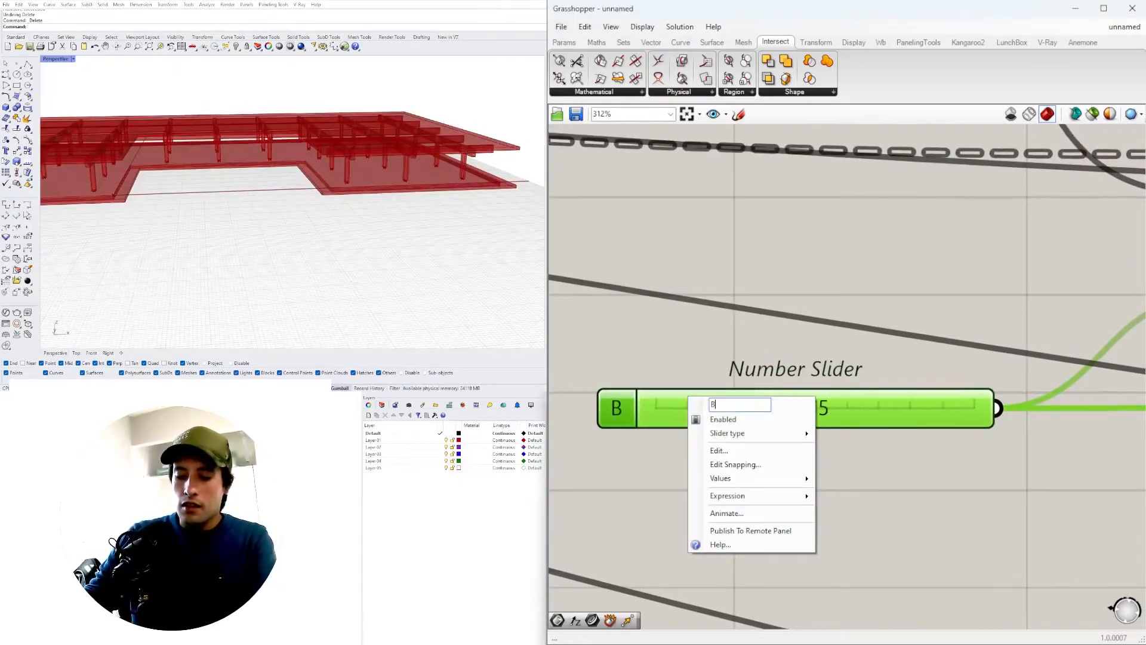
pyautogui.write('EAM HEIGHT')
pyautogui.press('Return')
pyautogui.scroll(-4, 853, 406)
pyautogui.keyDown('shift'); pyautogui.click(795, 409); pyautogui.keyUp('shift')
# Step: Review the whole definition for ungrouped sliders and outputs, and view the building from a different angle
pyautogui.scroll(-5, 824, 382)
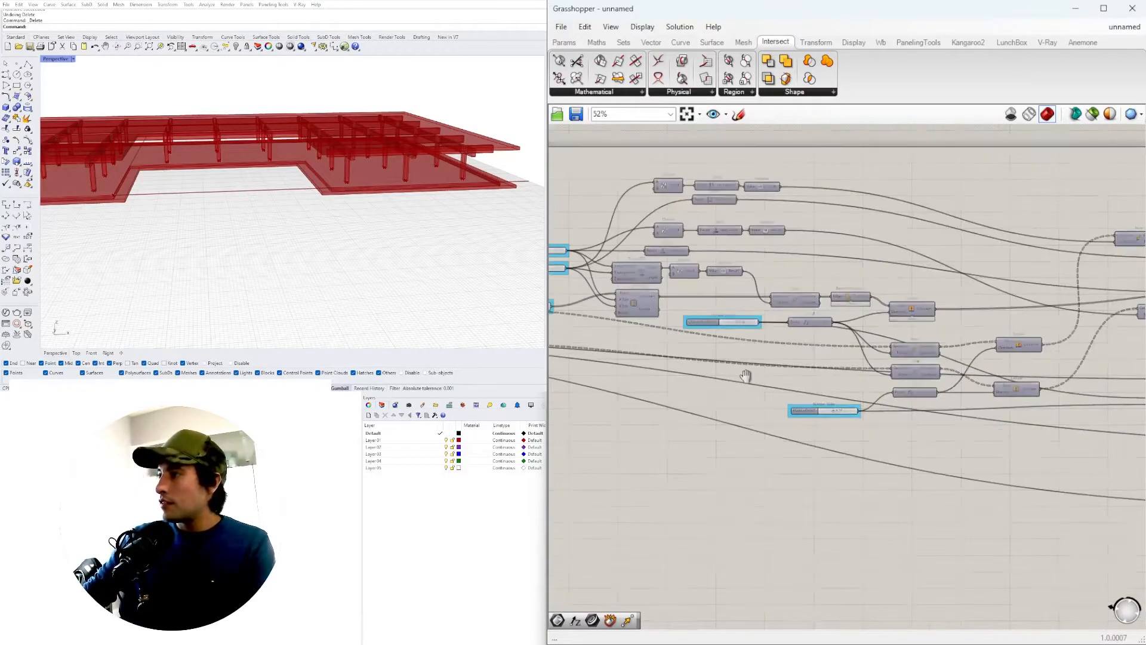
pyautogui.scroll(-2, 824, 367)
pyautogui.moveTo(1023, 381); pyautogui.dragTo(742, 354, button='right')
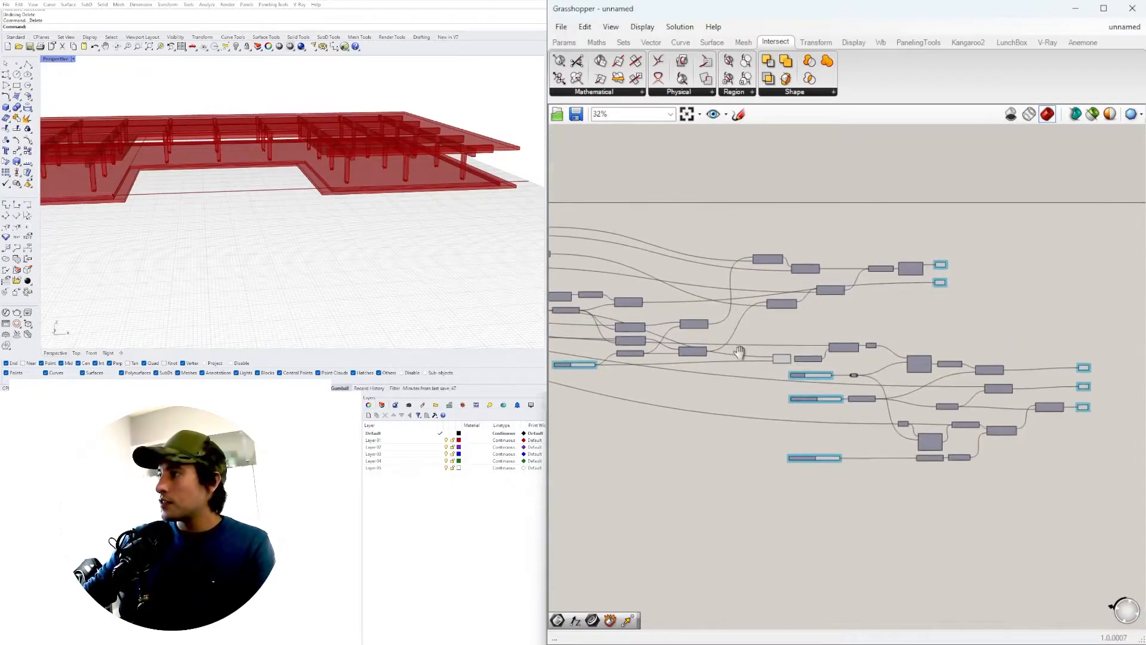
pyautogui.scroll(4, 786, 365)
pyautogui.scroll(-5, 818, 355)
pyautogui.scroll(4, 959, 239)
pyautogui.moveTo(949, 267); pyautogui.dragTo(686, 248, button='right')
pyautogui.scroll(-4, 824, 254)
pyautogui.moveTo(776, 331); pyautogui.dragTo(974, 337, button='right')
pyautogui.scroll(-6, 948, 337)
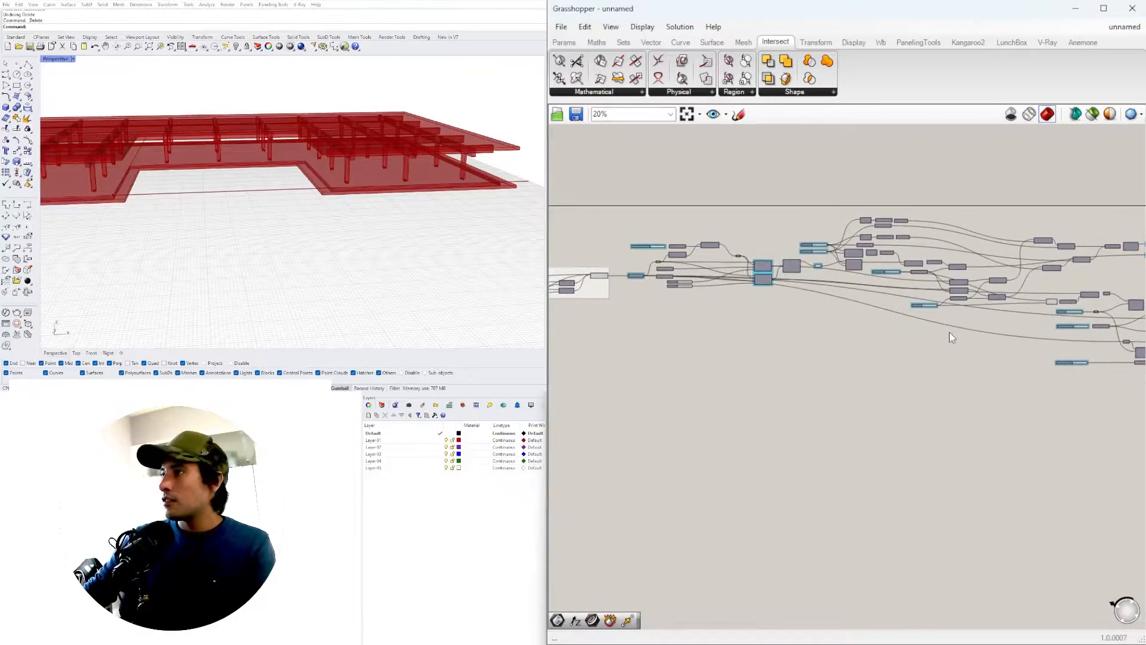
pyautogui.scroll(1, 916, 305)
pyautogui.moveTo(1095, 371); pyautogui.dragTo(694, 219)
pyautogui.moveTo(359, 179); pyautogui.dragTo(334, 157, button='right')
pyautogui.click(783, 410)
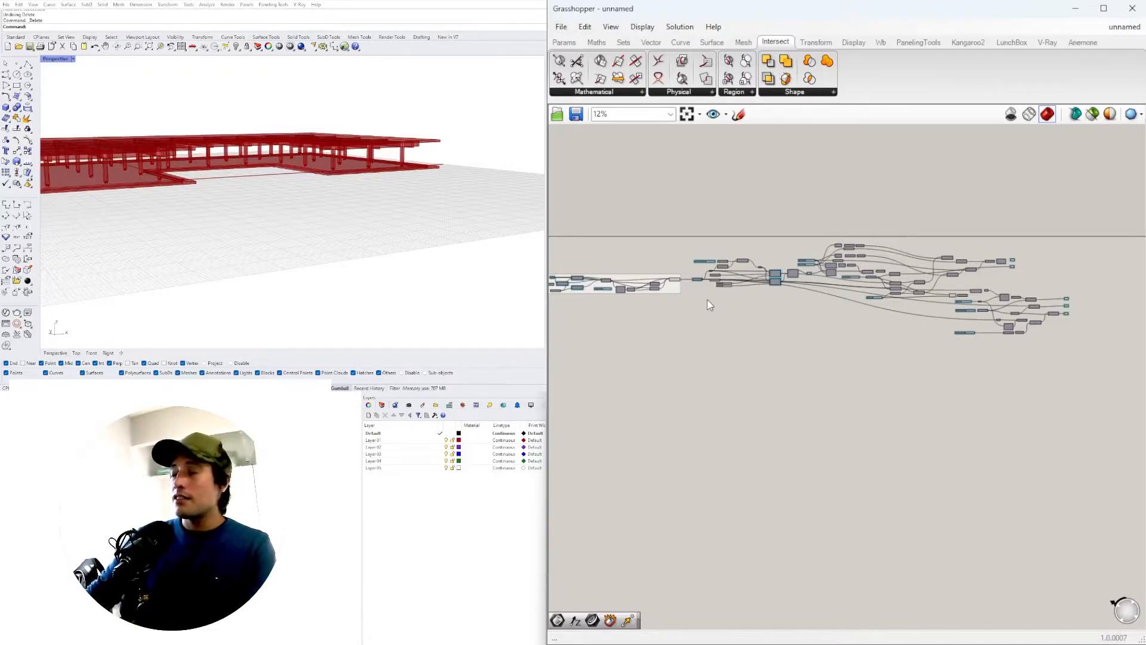
pyautogui.click(471, 479)
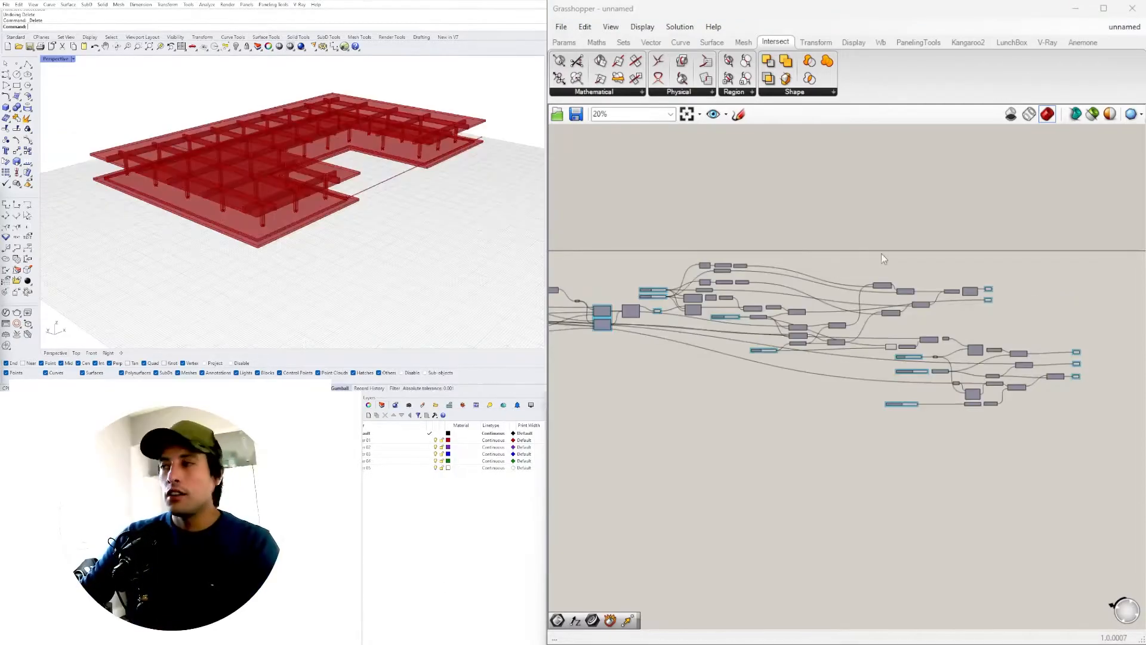
# Step: Group all the structure components, from the input curve and sliders through to the labelled Brep outputs
pyautogui.scroll(6, 881, 253)
pyautogui.moveTo(934, 328); pyautogui.dragTo(898, 249)
pyautogui.click(960, 332)
pyautogui.scroll(-7, 976, 357)
pyautogui.moveTo(883, 429); pyautogui.dragTo(969, 418, button='right')
pyautogui.scroll(-2, 967, 421)
pyautogui.moveTo(1106, 488); pyautogui.dragTo(647, 313)
pyautogui.hotkey('ctrl', 'g')
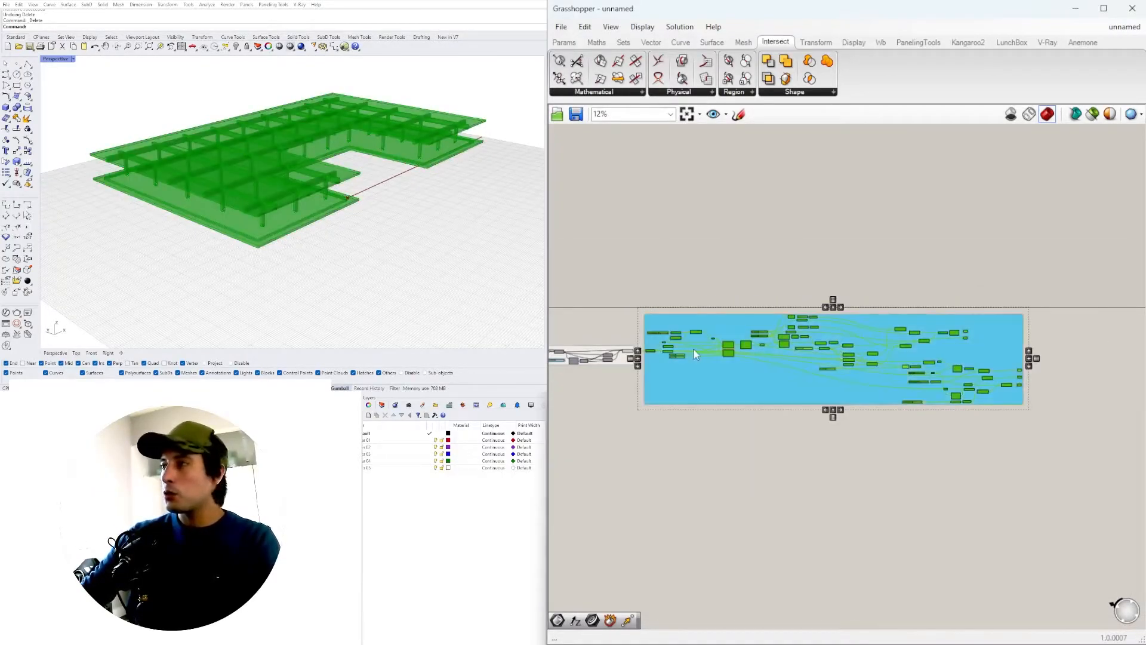
# Step: Change the colour of the large structure group from blue to a light grey
pyautogui.rightClick(729, 327)
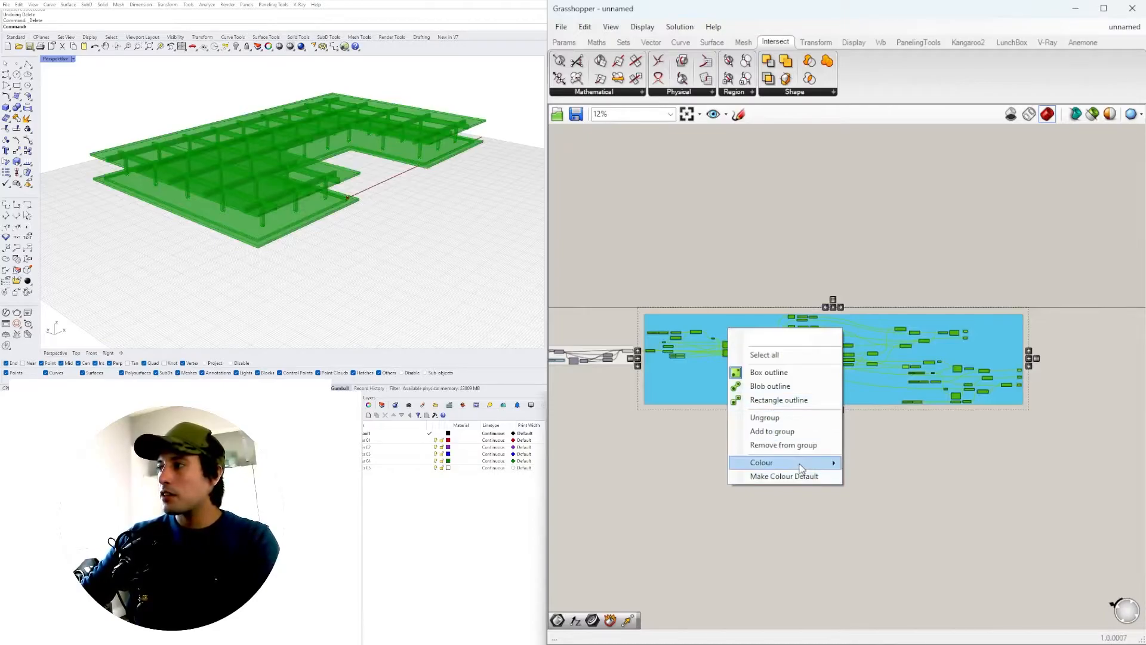
pyautogui.moveTo(802, 467)
pyautogui.moveTo(916, 519); pyautogui.dragTo(982, 458)
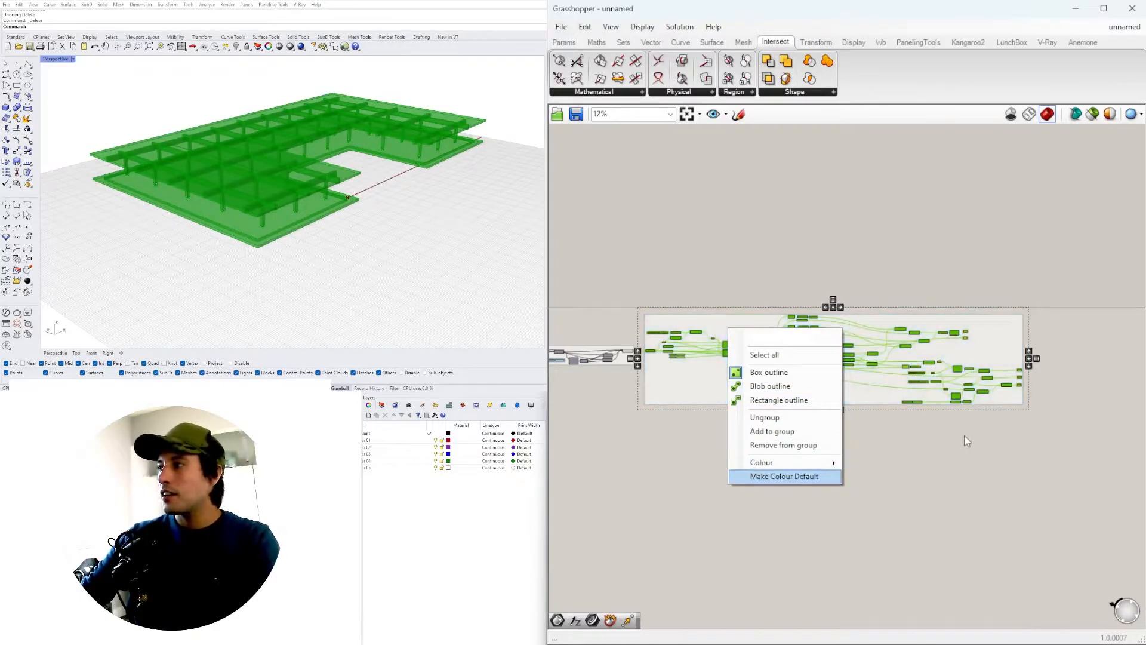
pyautogui.click(960, 441)
# Step: Inspect the extents of the structure group and the curve component in the preceding group that feeds it
pyautogui.scroll(5, 711, 356)
pyautogui.scroll(-6, 704, 382)
pyautogui.click(762, 408)
pyautogui.moveTo(759, 402); pyautogui.dragTo(769, 399)
pyautogui.scroll(7, 993, 391)
pyautogui.click(1026, 414)
pyautogui.scroll(-4, 1021, 419)
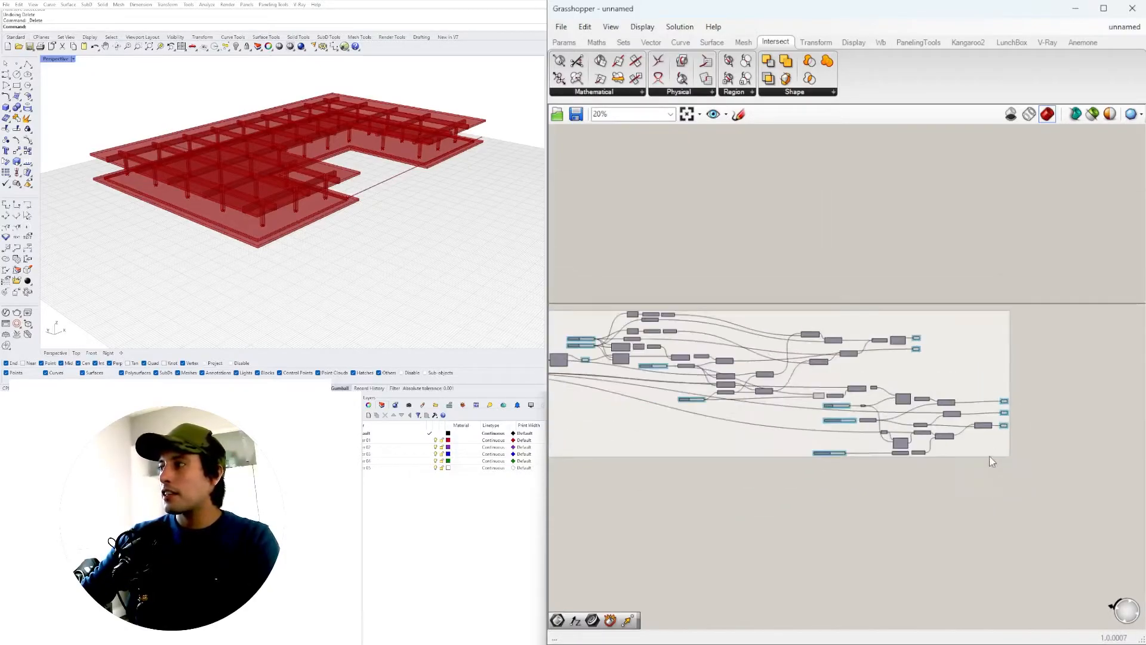
pyautogui.click(994, 408)
pyautogui.moveTo(733, 376); pyautogui.dragTo(1039, 386, button='right')
pyautogui.scroll(5, 618, 389)
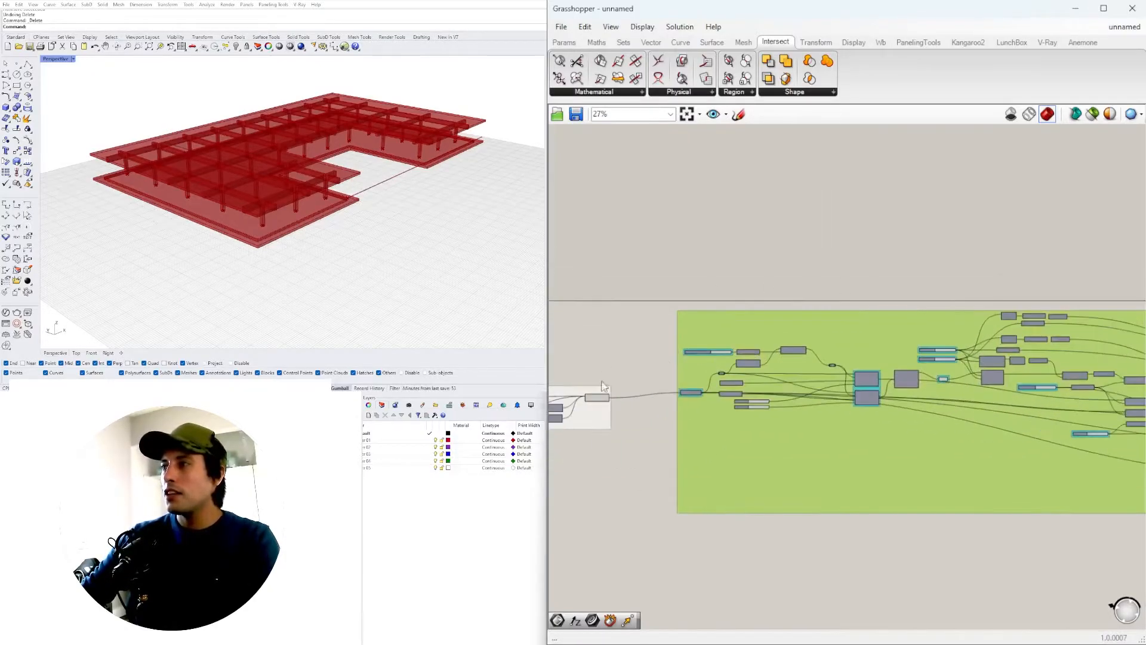
pyautogui.click(579, 408)
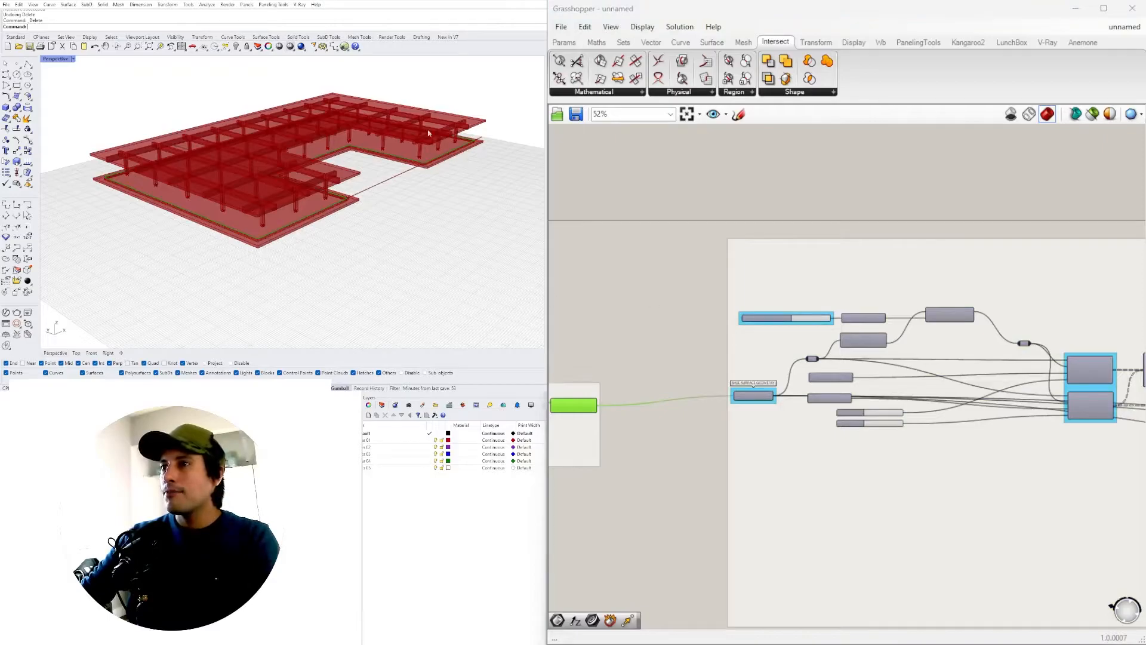
# Step: Examine the building and highlight the FLOOR SLAB 1 and WALKWAY outputs to identify their geometry in the model
pyautogui.scroll(-5, 869, 338)
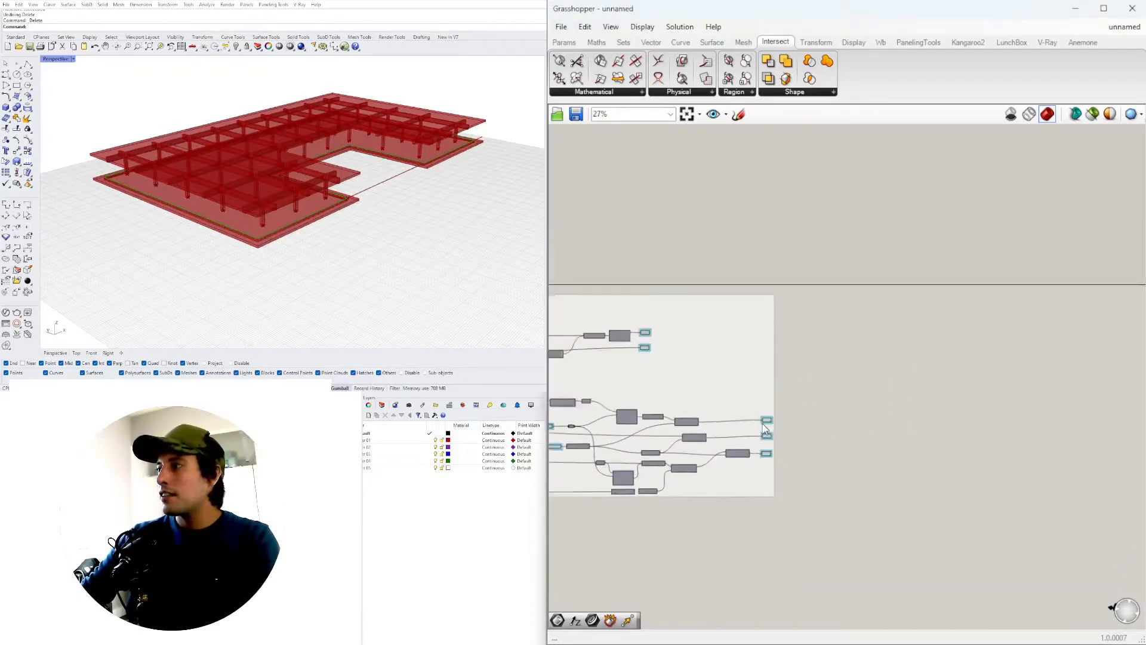
pyautogui.scroll(-3, 1015, 475)
pyautogui.moveTo(1074, 493); pyautogui.dragTo(757, 341)
pyautogui.scroll(7, 979, 478)
pyautogui.moveTo(1098, 397); pyautogui.dragTo(858, 485, button='right')
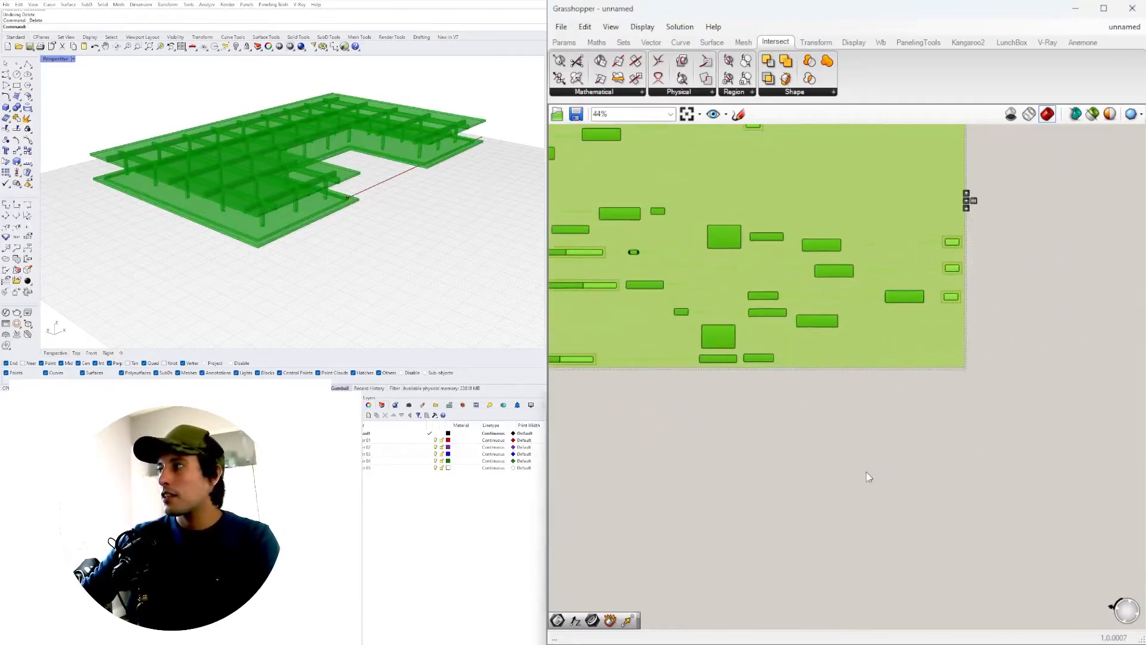
pyautogui.click(858, 485)
pyautogui.scroll(2, 949, 277)
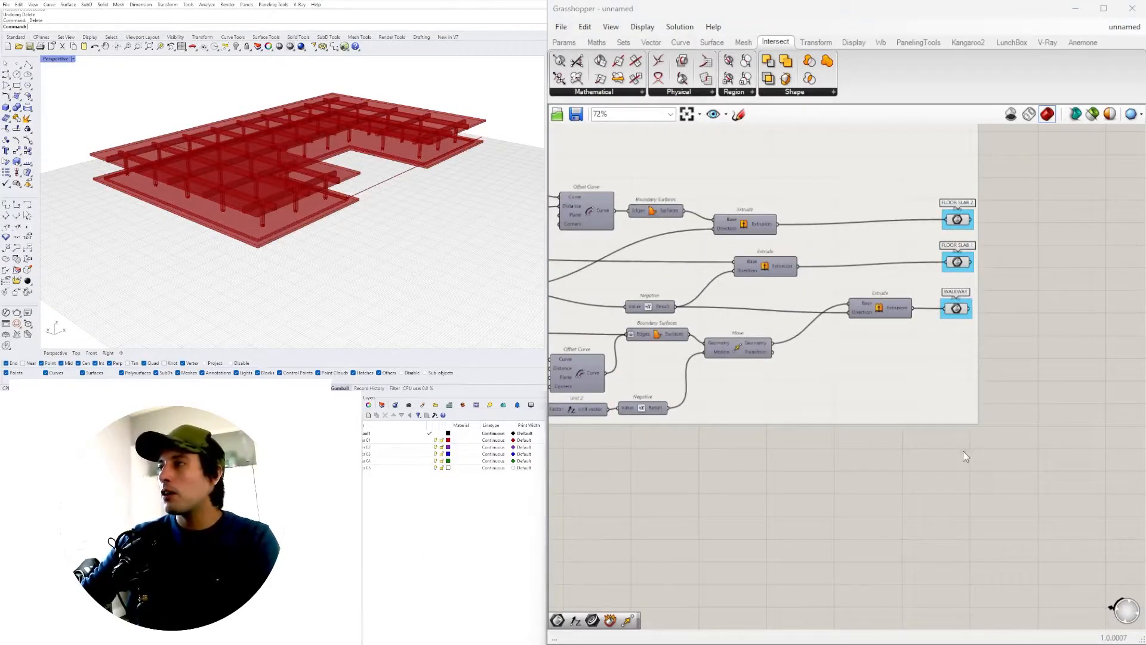
pyautogui.scroll(-1, 678, 317)
pyautogui.click(692, 327)
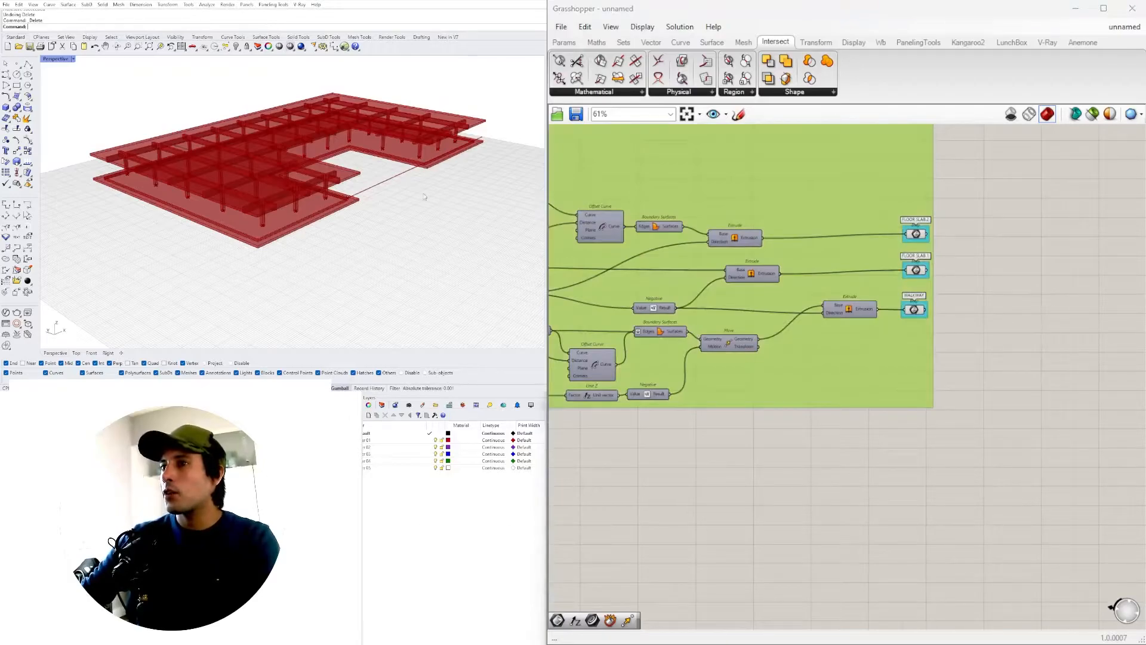
pyautogui.moveTo(337, 194); pyautogui.dragTo(350, 218, button='right')
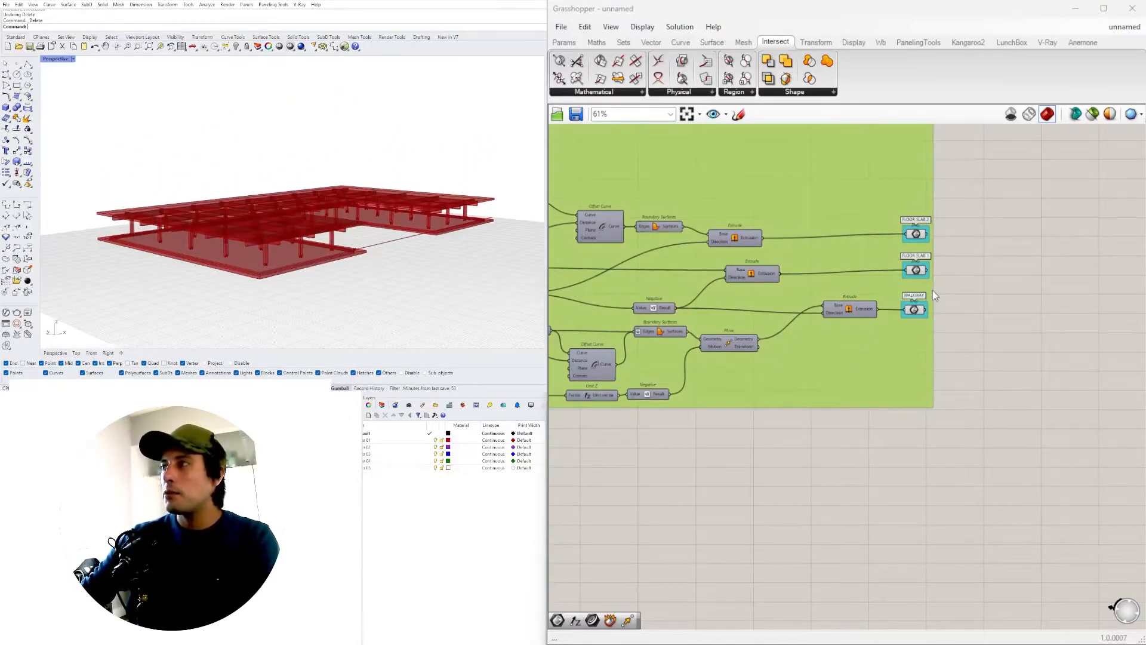
pyautogui.scroll(3, 935, 297)
pyautogui.click(902, 265)
pyautogui.click(899, 330)
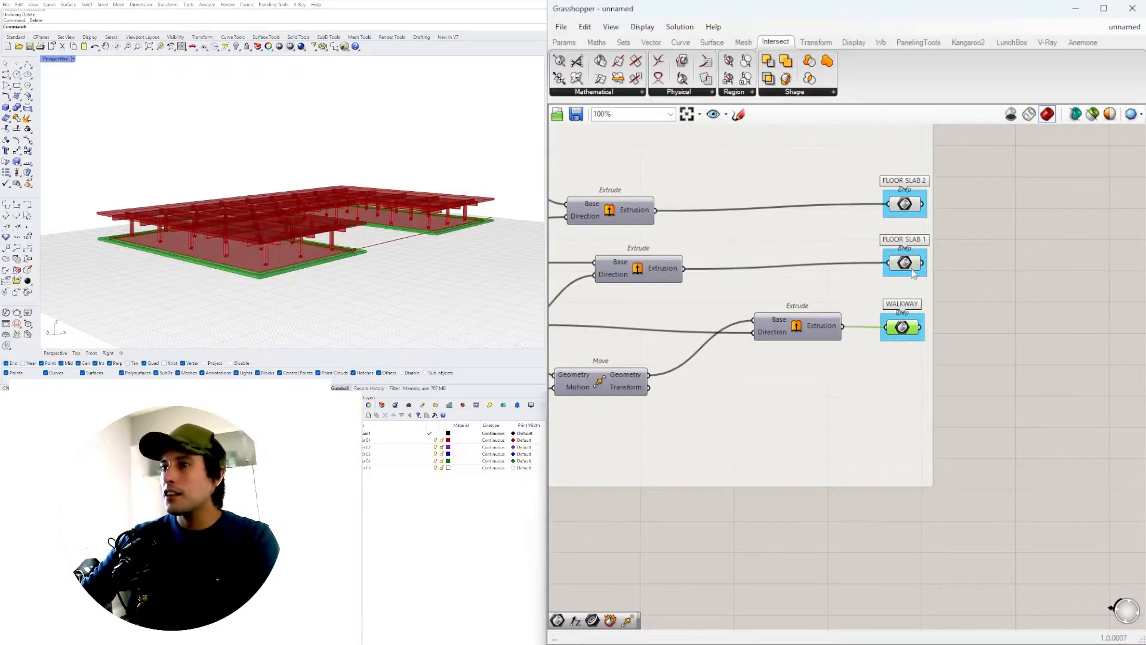
# Step: Add a Move component on the empty canvas beyond the structure group's labelled outputs
pyautogui.click(912, 205)
pyautogui.moveTo(985, 289); pyautogui.dragTo(837, 330, button='right')
pyautogui.doubleClick(974, 391)
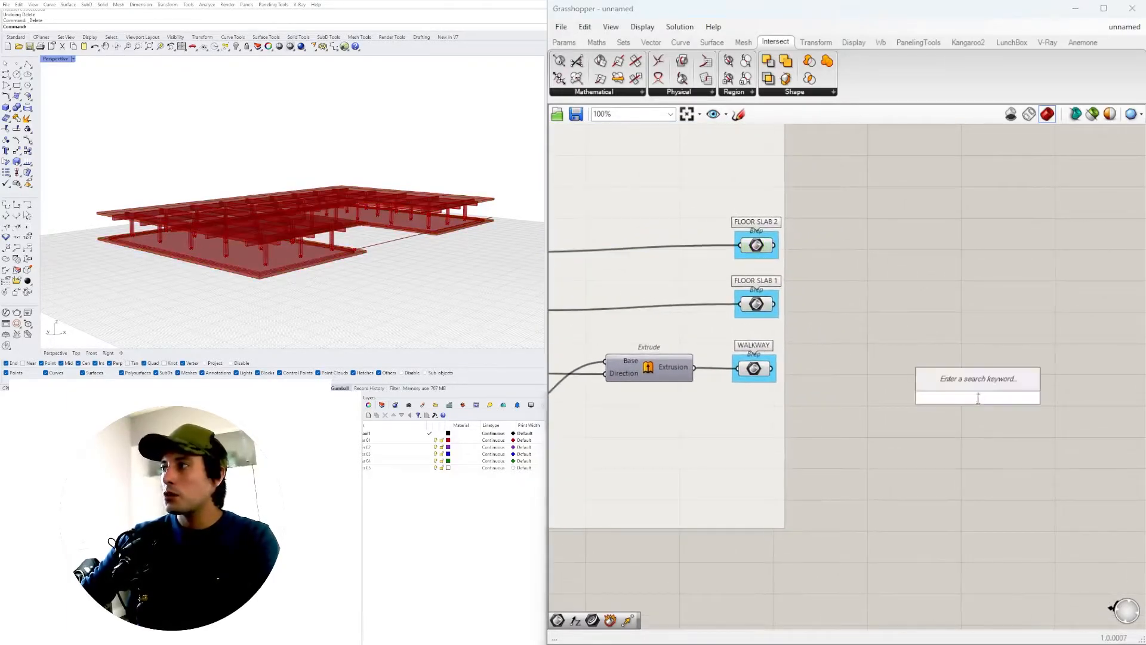
pyautogui.write('move')
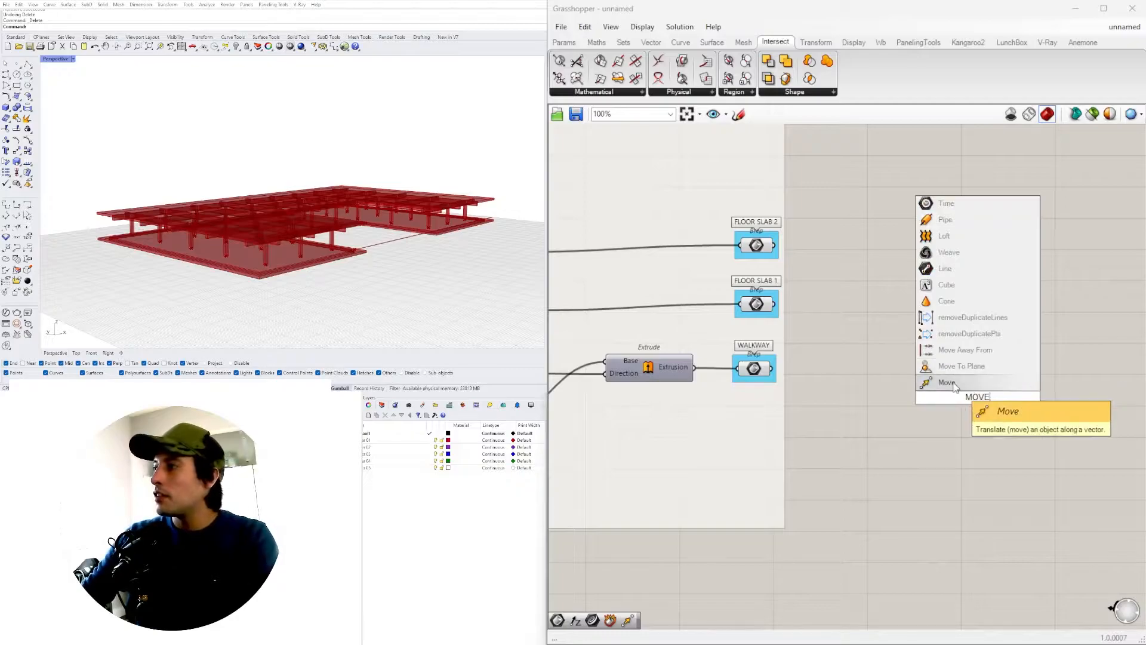
pyautogui.click(962, 409)
pyautogui.moveTo(962, 409); pyautogui.dragTo(824, 424, button='right')
pyautogui.moveTo(823, 425); pyautogui.dragTo(1000, 302)
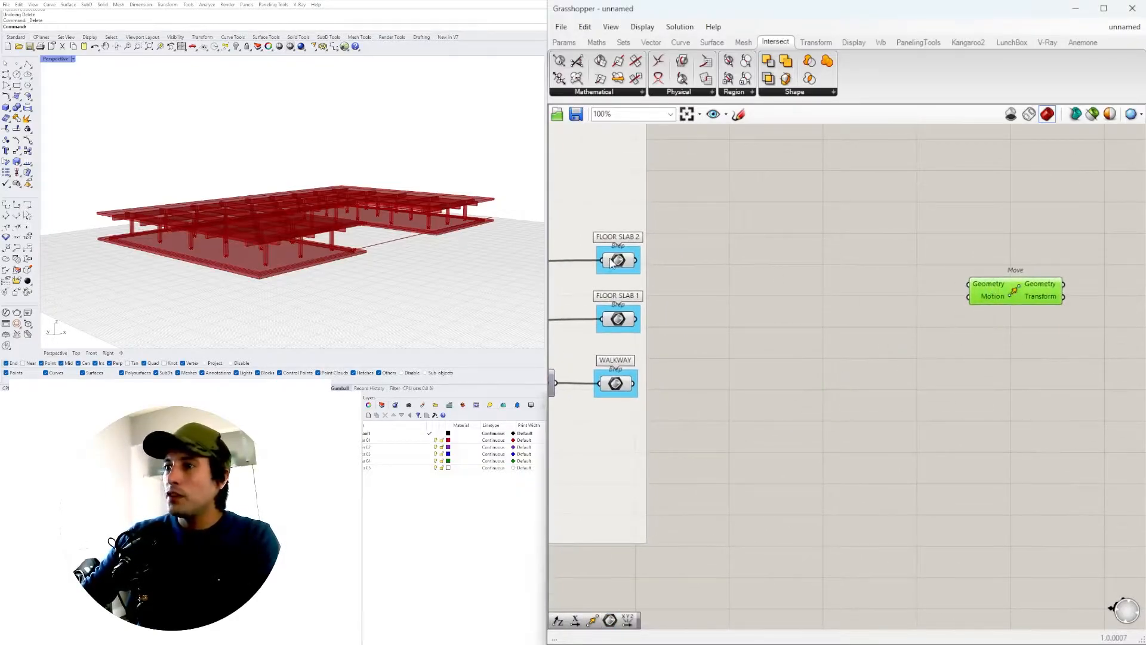
# Step: Connect the COLUMNS output to the Geometry input of the new Move component and place the component level with it
pyautogui.click(620, 321)
pyautogui.moveTo(624, 292); pyautogui.dragTo(686, 288, button='right')
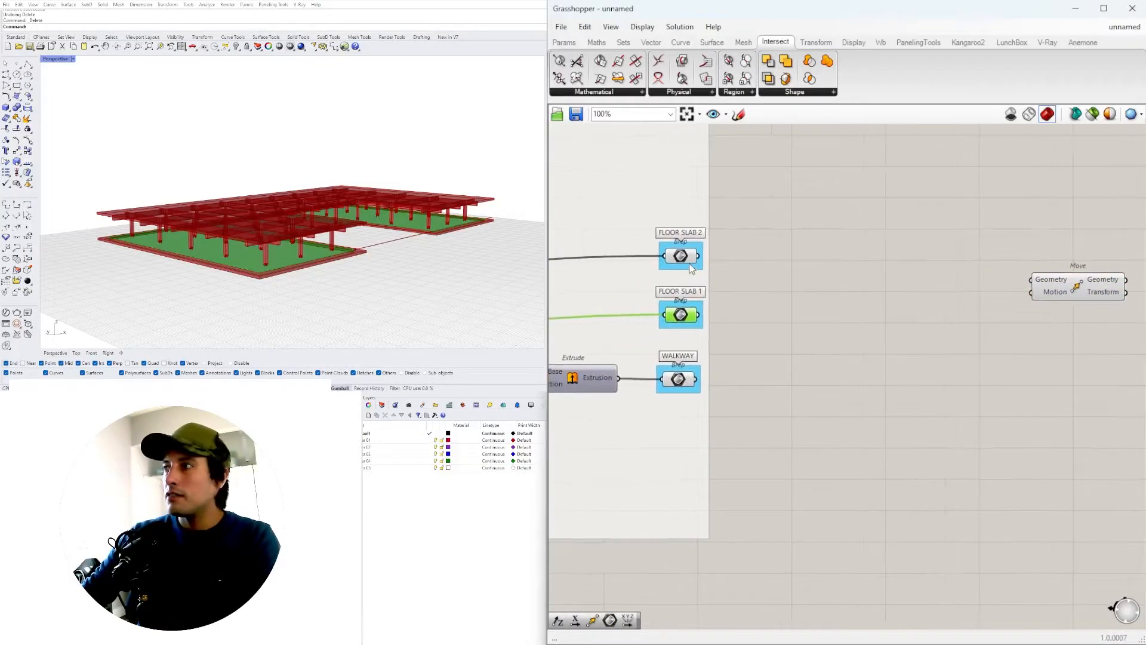
pyautogui.click(677, 259)
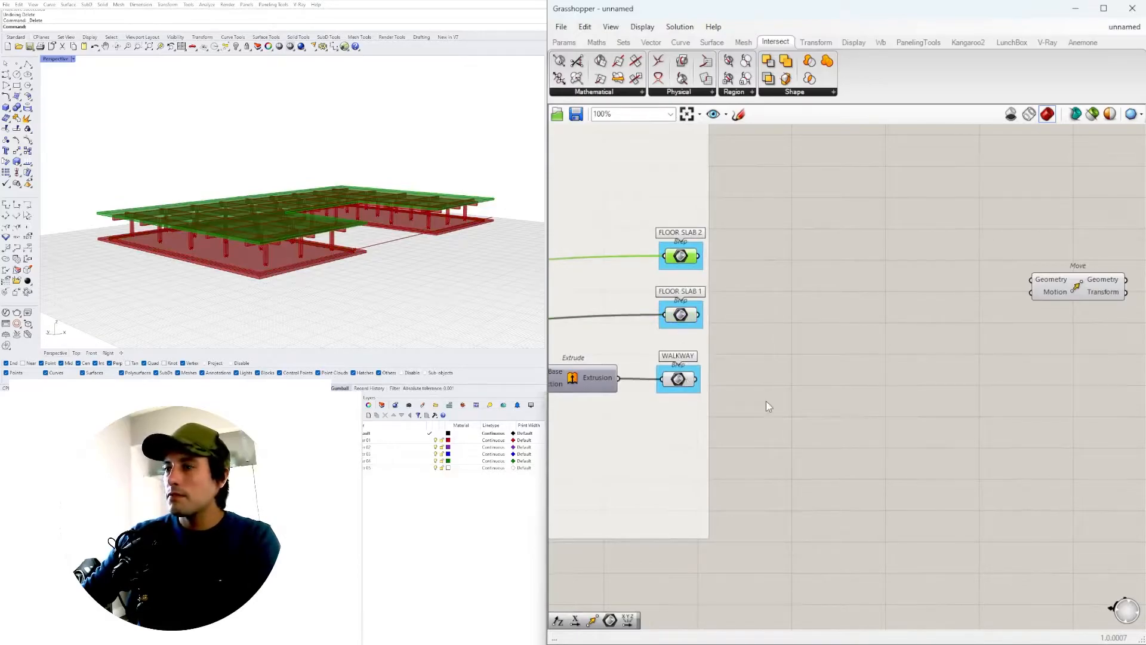
pyautogui.scroll(-4, 761, 410)
pyautogui.moveTo(761, 409); pyautogui.dragTo(1005, 369, button='right')
pyautogui.scroll(-4, 909, 371)
pyautogui.scroll(10, 843, 286)
pyautogui.moveTo(824, 269); pyautogui.dragTo(728, 283, button='right')
pyautogui.click(710, 348)
pyautogui.moveTo(772, 402); pyautogui.dragTo(555, 402, button='right')
pyautogui.moveTo(561, 374); pyautogui.dragTo(973, 255)
pyautogui.scroll(-3, 716, 422)
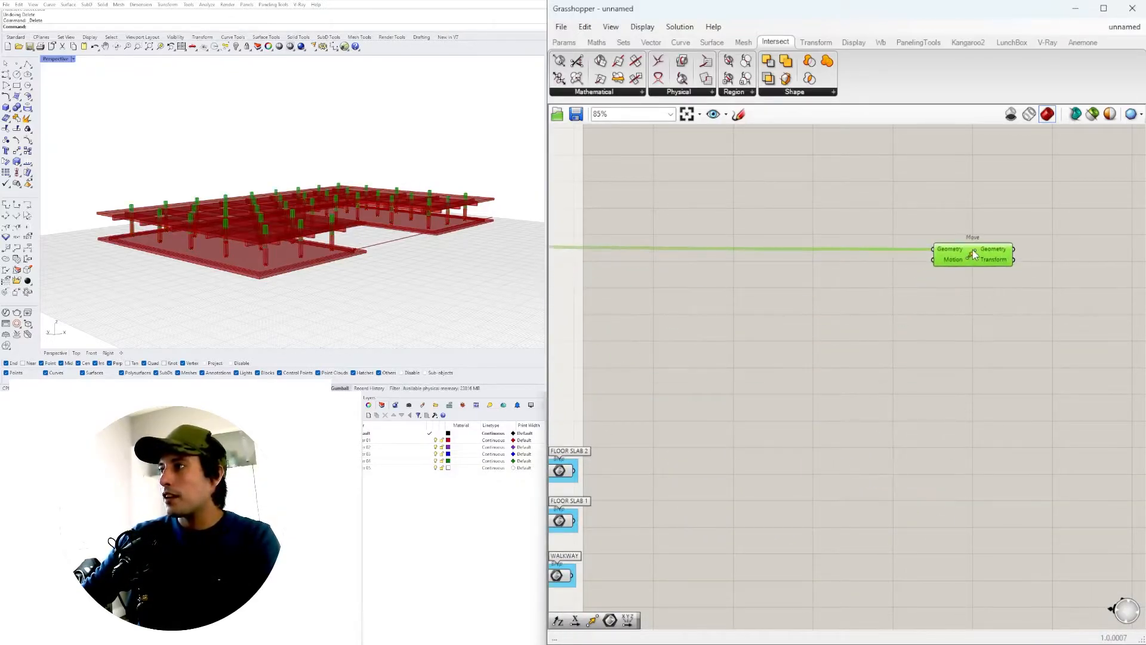
pyautogui.scroll(-2, 972, 250)
pyautogui.moveTo(973, 252); pyautogui.dragTo(973, 339, button='right')
pyautogui.scroll(1, 973, 341)
pyautogui.moveTo(973, 342); pyautogui.dragTo(997, 329)
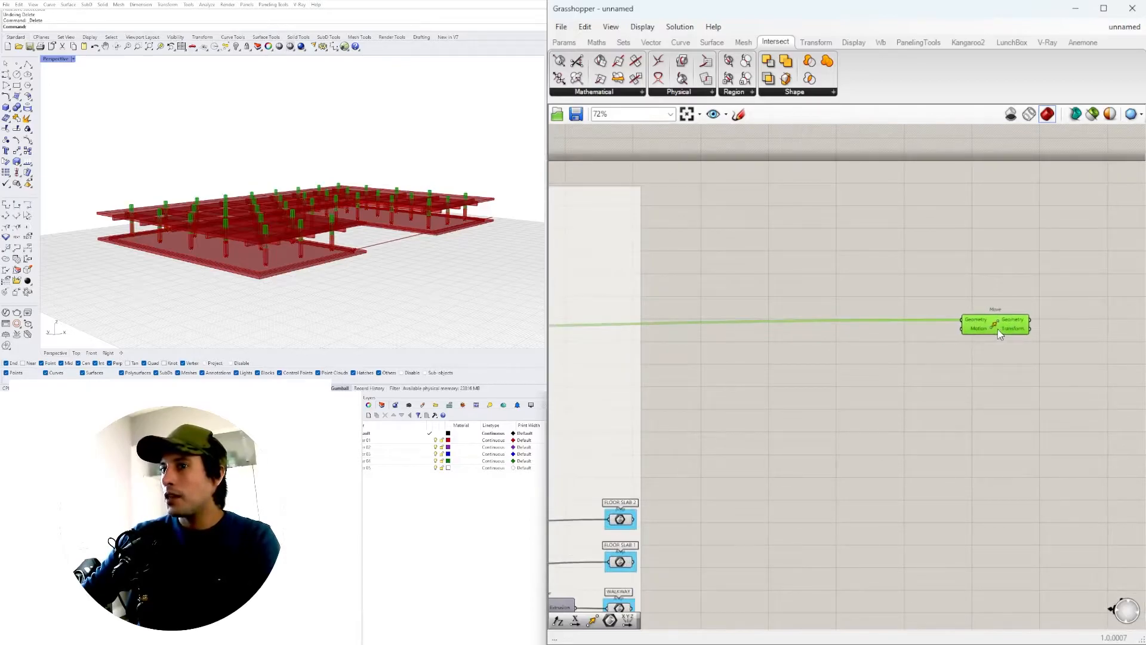
pyautogui.scroll(2, 997, 328)
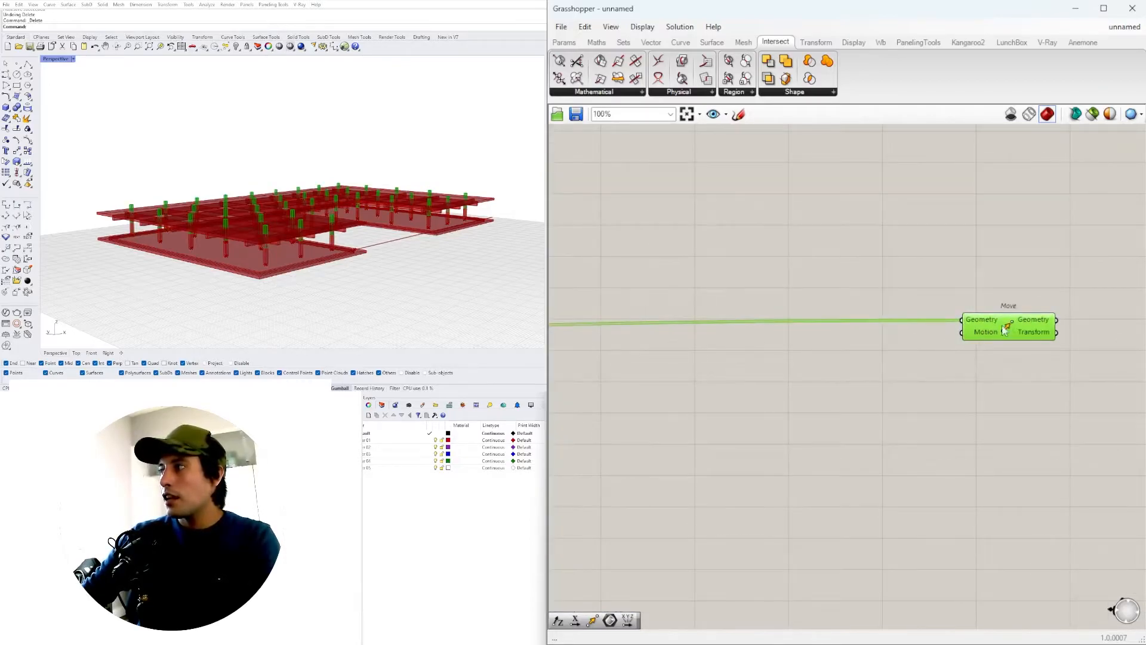
# Step: Add a Series component below the columns wire, ahead of the Move component
pyautogui.moveTo(988, 338)
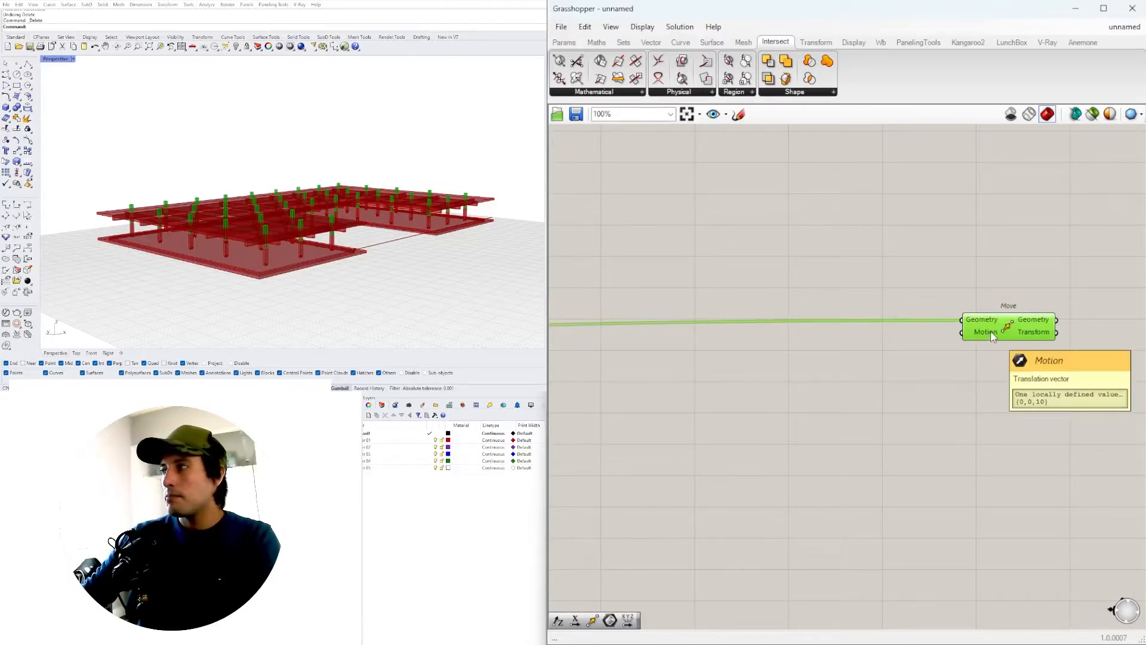
pyautogui.doubleClick(778, 415)
pyautogui.write('SER')
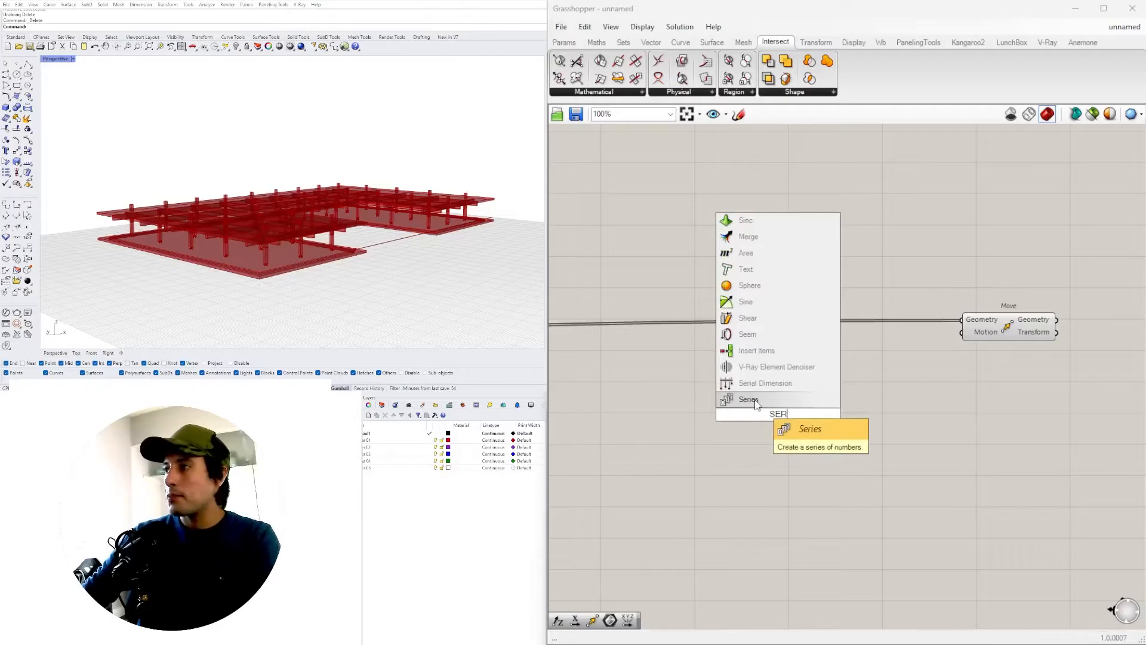
pyautogui.press('Return')
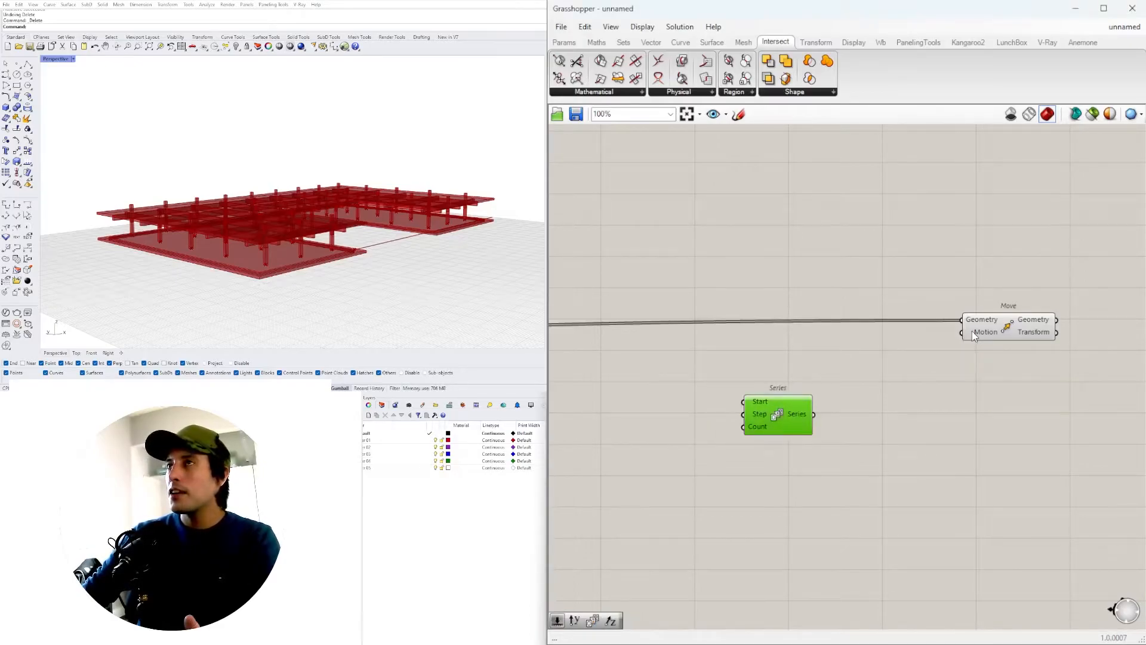
pyautogui.moveTo(771, 429); pyautogui.dragTo(778, 400)
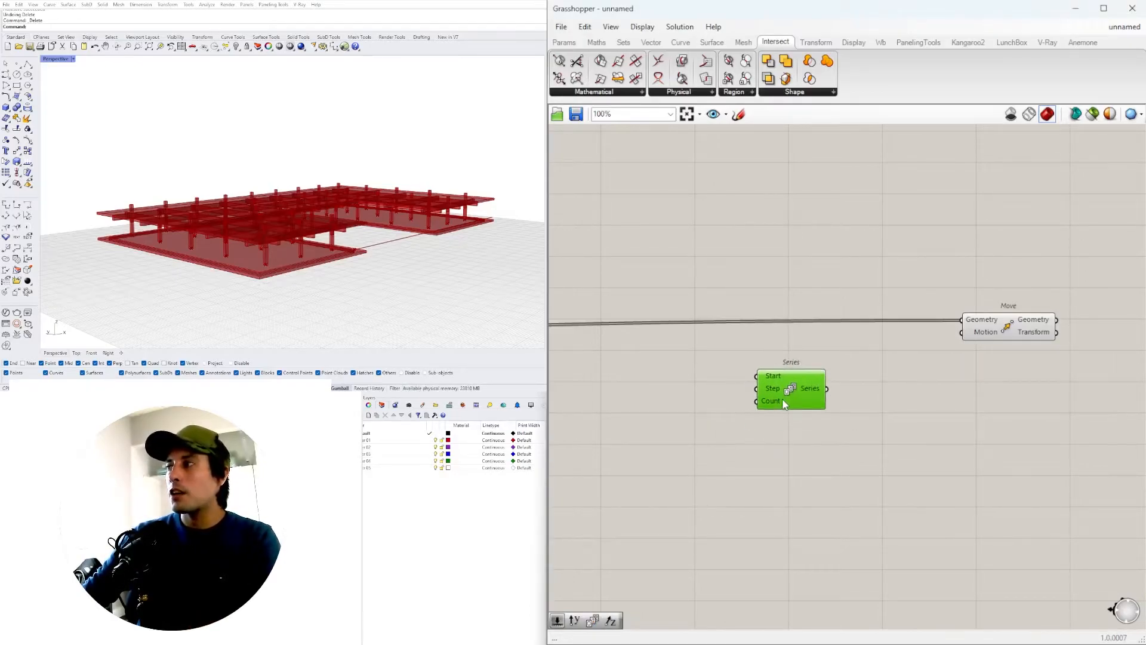
pyautogui.click(1008, 331)
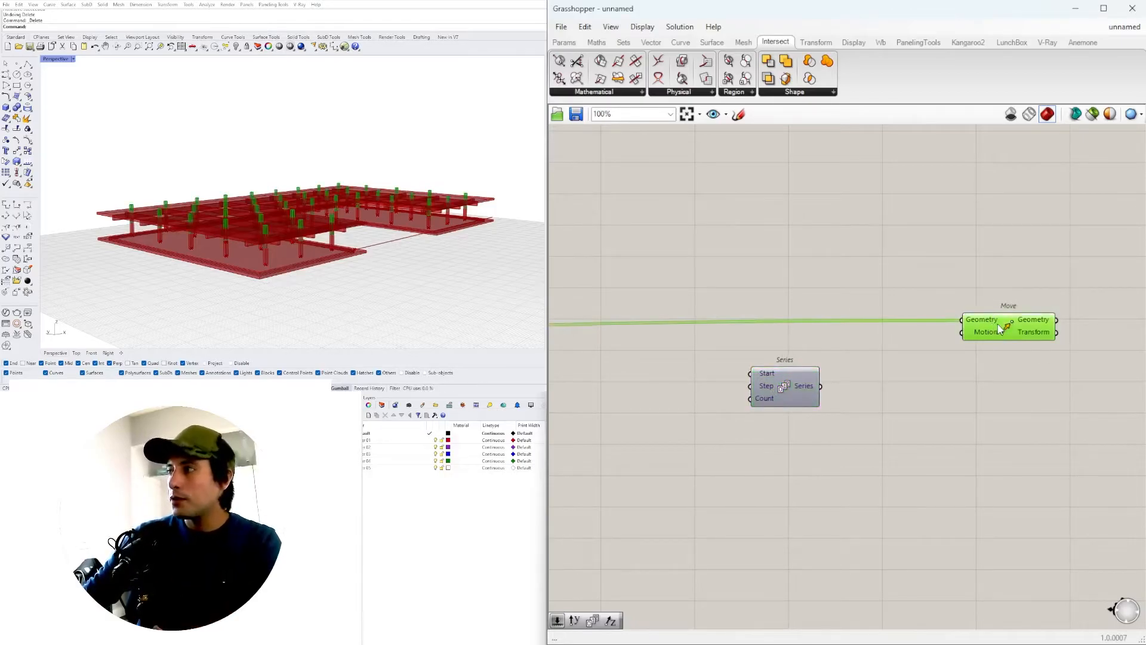
pyautogui.moveTo(979, 326); pyautogui.dragTo(959, 325)
# Step: Add a Unit Z component and feed its Factor input from the Series output
pyautogui.click(861, 390)
pyautogui.doubleClick(860, 385)
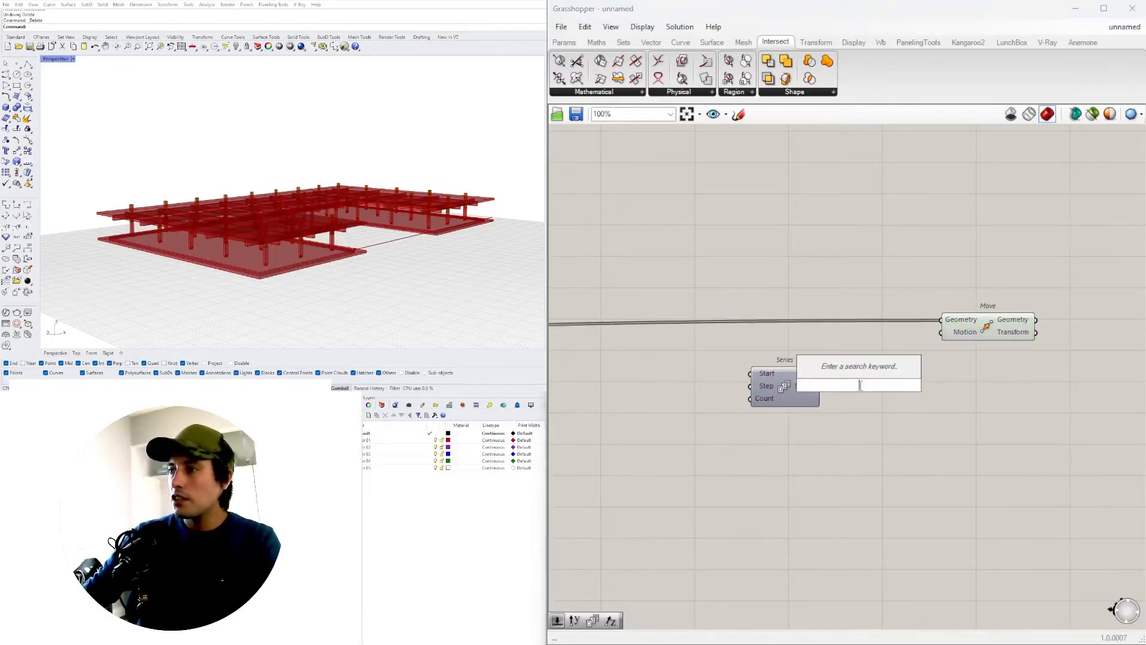
pyautogui.write('z')
pyautogui.click(847, 371)
pyautogui.scroll(4, 843, 378)
pyautogui.moveTo(876, 394); pyautogui.dragTo(903, 396)
pyautogui.moveTo(806, 392); pyautogui.dragTo(888, 395)
pyautogui.click(868, 427)
# Step: Check the Series inputs and output, connect the Unit Z vector to the Move component's Motion input, and tidy the component layout
pyautogui.moveTo(786, 399)
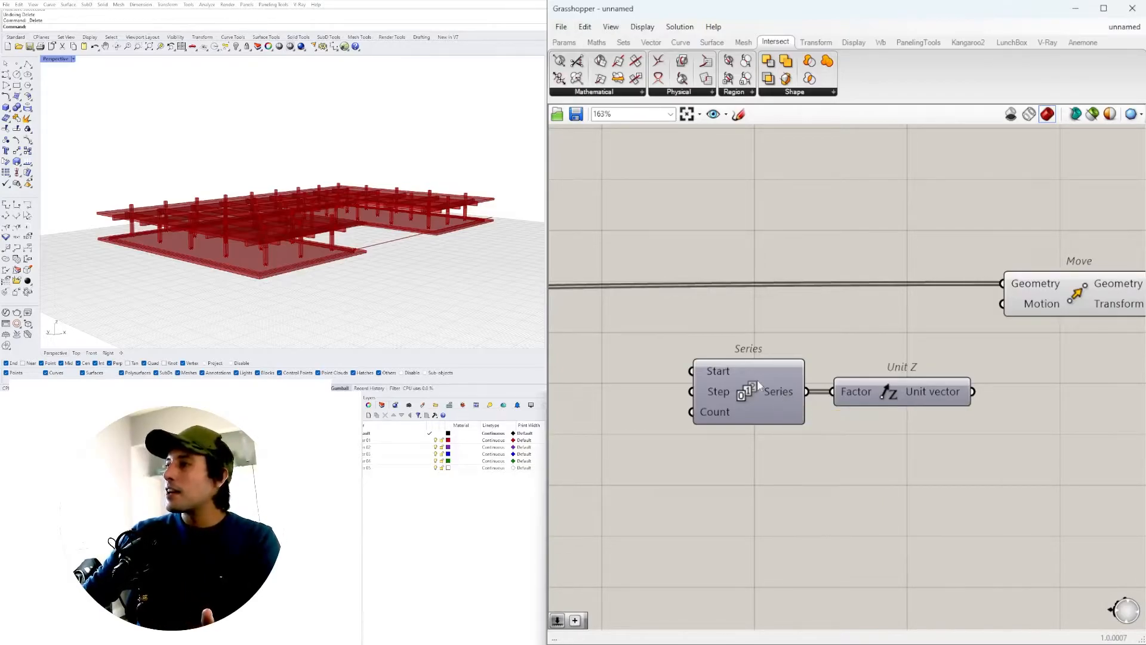
pyautogui.click(767, 382)
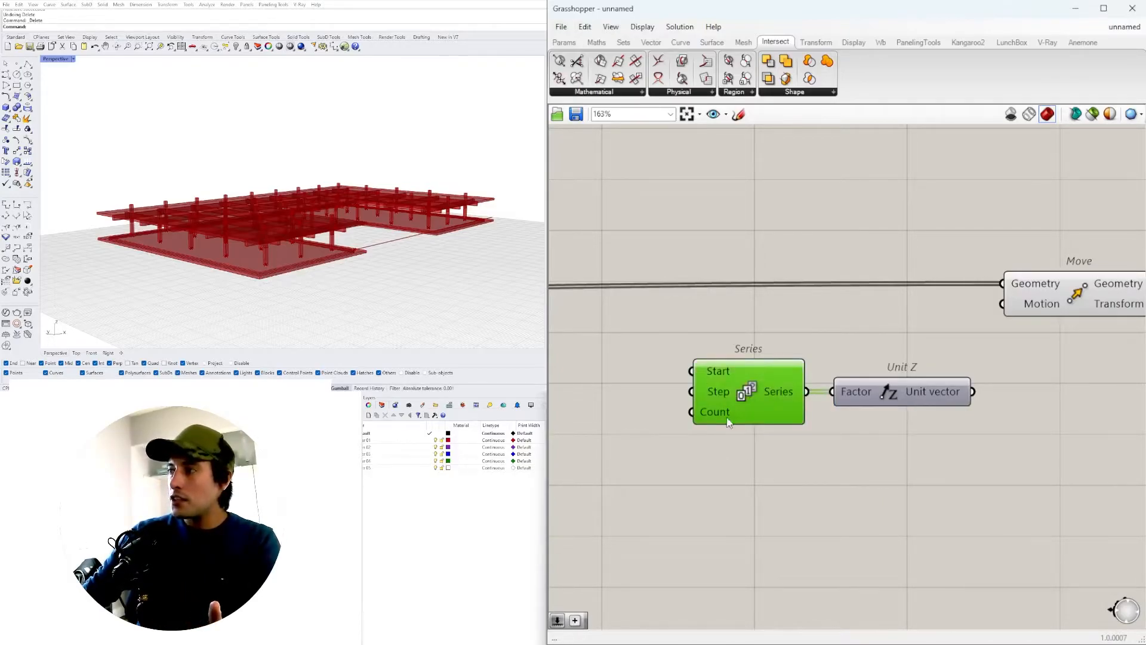
pyautogui.moveTo(777, 386)
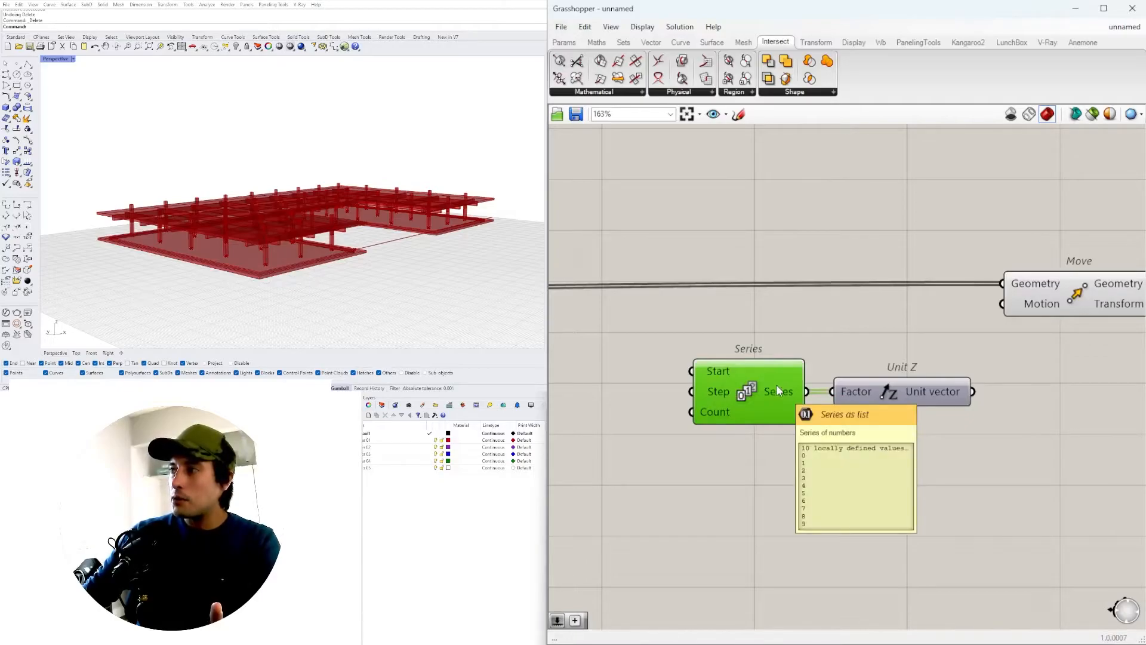
pyautogui.moveTo(715, 373)
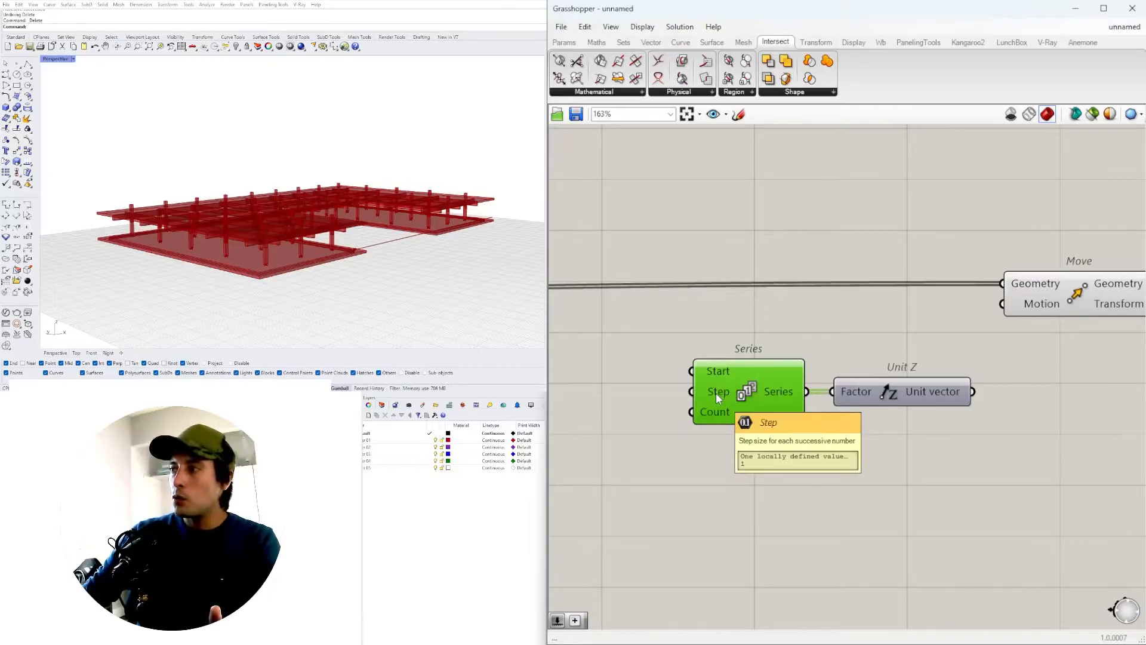
pyautogui.moveTo(715, 418)
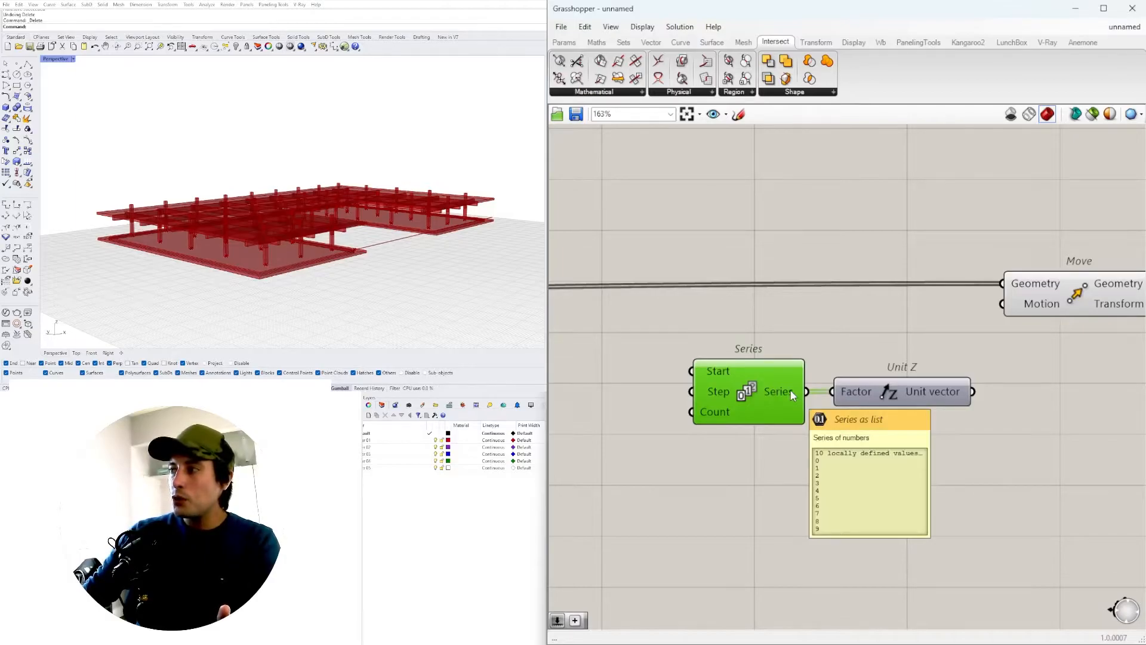
pyautogui.moveTo(979, 392); pyautogui.dragTo(1047, 305)
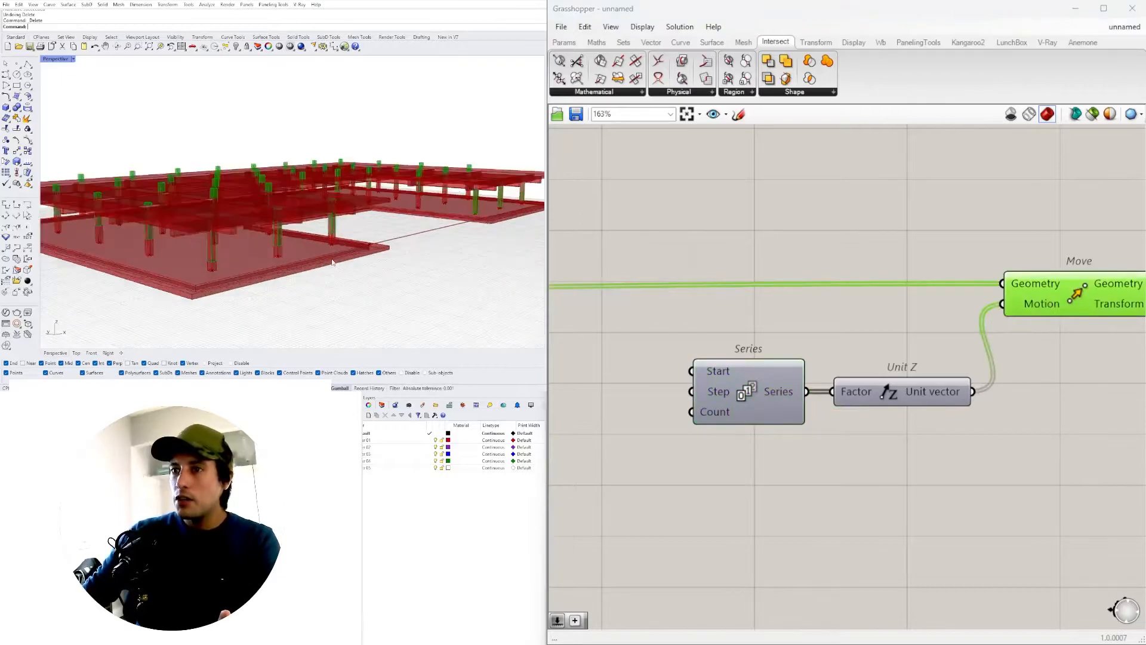
pyautogui.scroll(-2, 942, 349)
pyautogui.moveTo(943, 349); pyautogui.dragTo(1036, 424, button='right')
pyautogui.moveTo(1014, 514); pyautogui.dragTo(908, 449)
pyautogui.moveTo(907, 451); pyautogui.dragTo(843, 445)
pyautogui.moveTo(1133, 391); pyautogui.dragTo(913, 394, button='right')
pyautogui.moveTo(913, 393); pyautogui.dragTo(893, 406)
# Step: Graft the Geometry input of the columns' Move component and inspect the repeated columns in the model
pyautogui.moveTo(239, 215); pyautogui.dragTo(281, 237, button='right')
pyautogui.scroll(2, 820, 380)
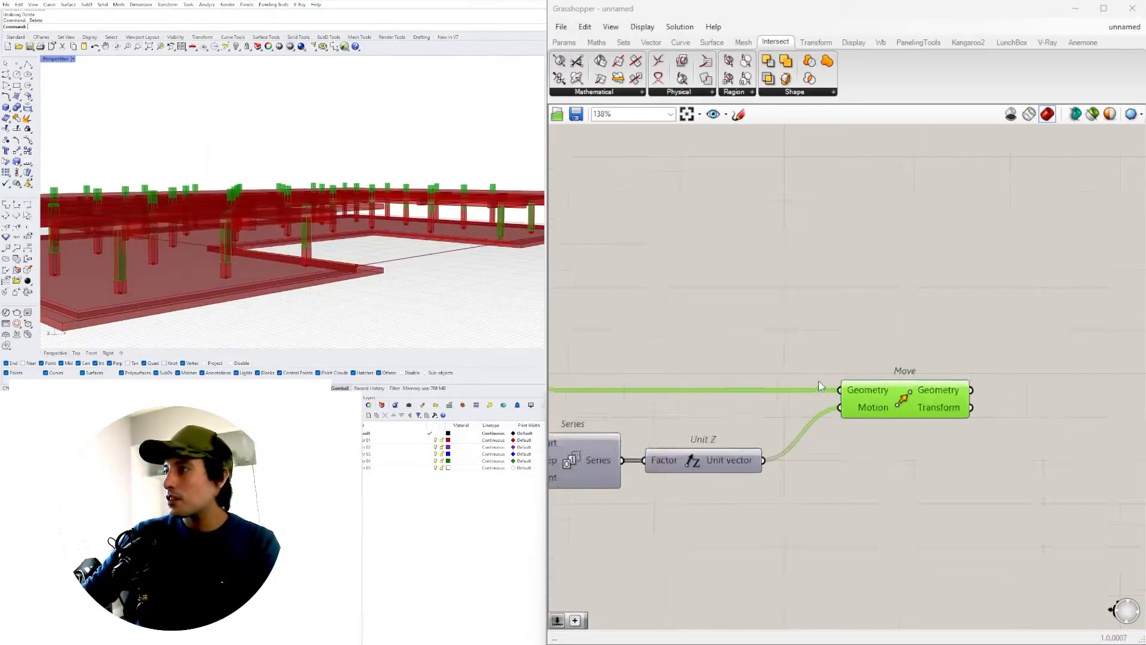
pyautogui.rightClick(881, 410)
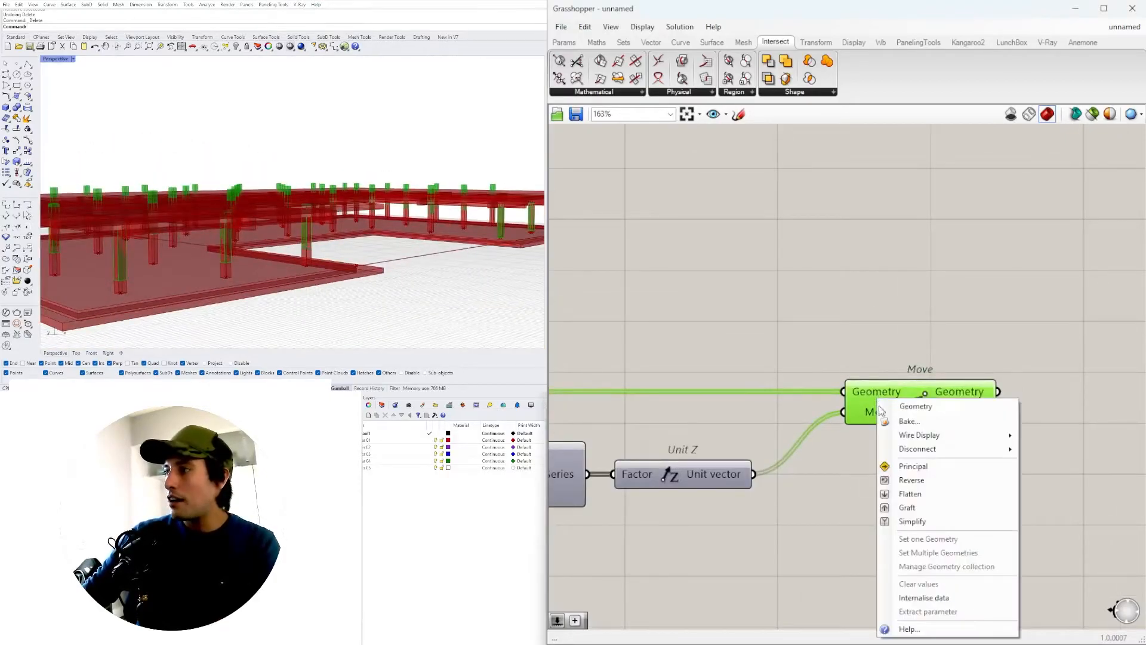
pyautogui.click(906, 507)
pyautogui.moveTo(914, 405); pyautogui.dragTo(980, 396)
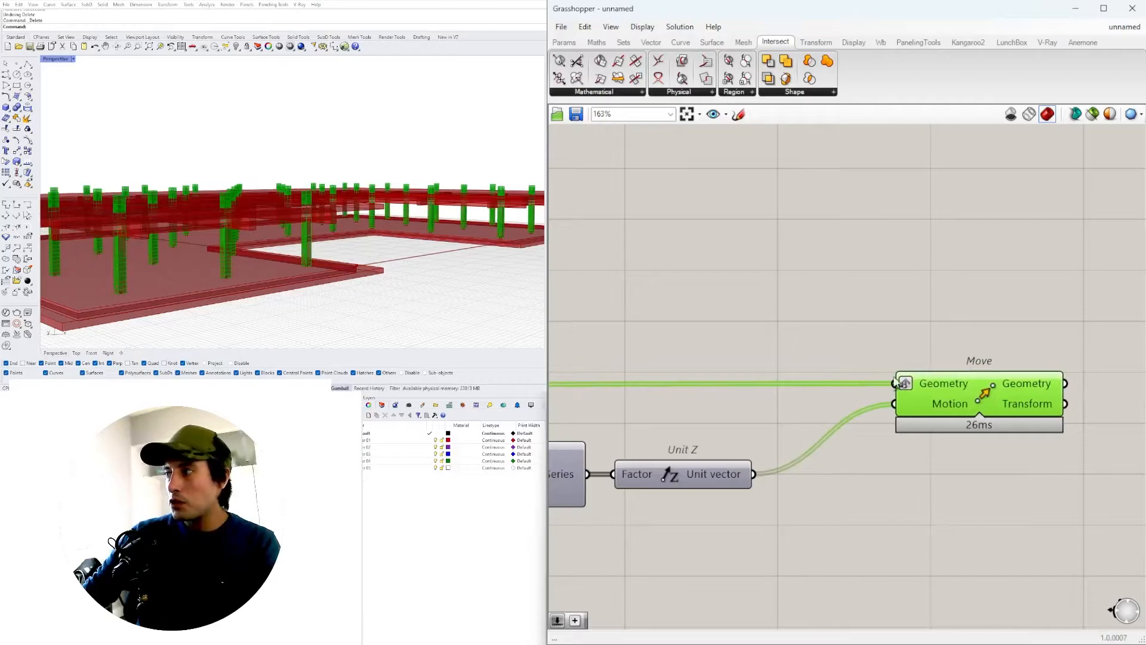
pyautogui.moveTo(232, 234); pyautogui.dragTo(238, 289, button='right')
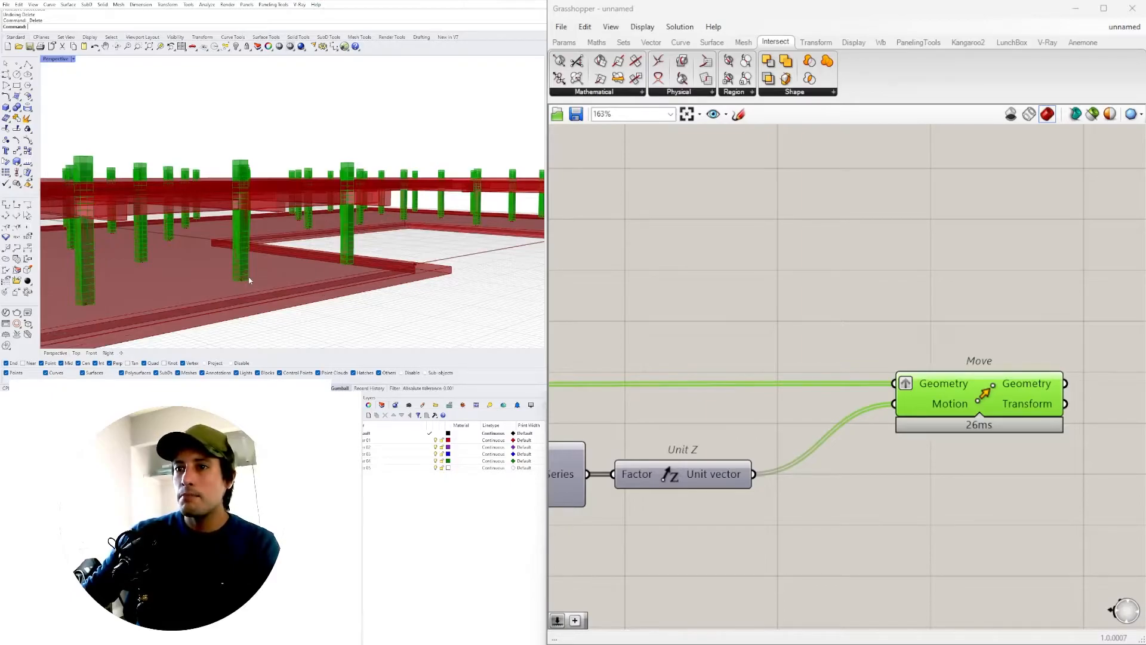
# Step: Add a number slider, connect it to the Series Step input, and set it to 8
pyautogui.scroll(-1, 835, 475)
pyautogui.moveTo(573, 474); pyautogui.dragTo(800, 460, button='right')
pyautogui.scroll(2, 650, 472)
pyautogui.doubleClick(639, 468)
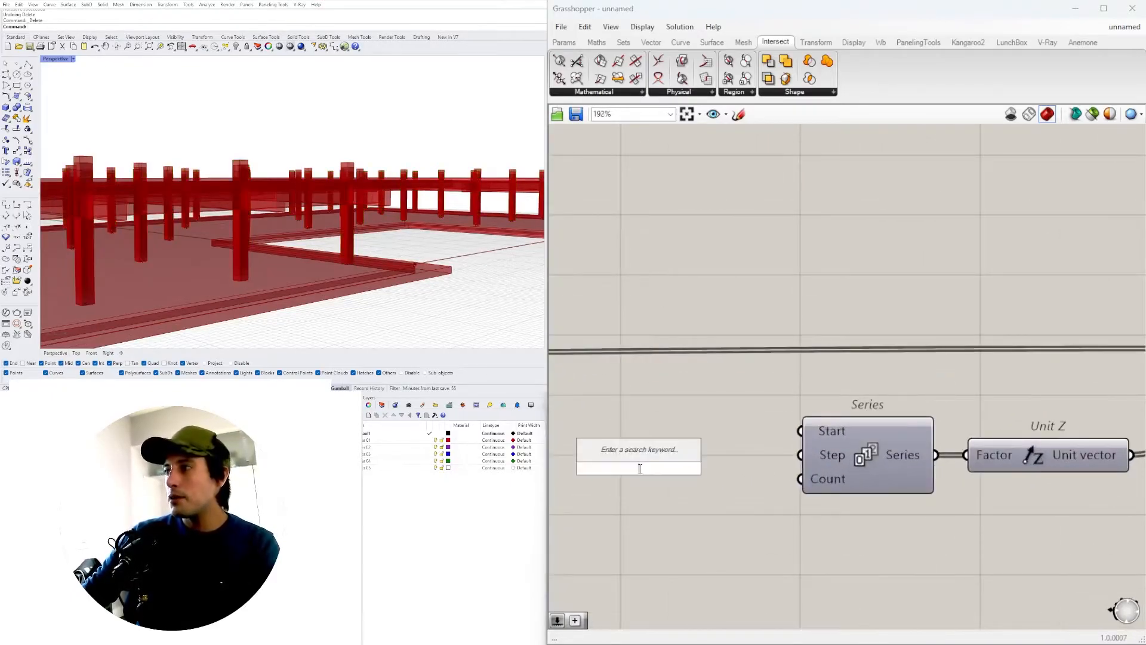
pyautogui.write('5')
pyautogui.press('Return')
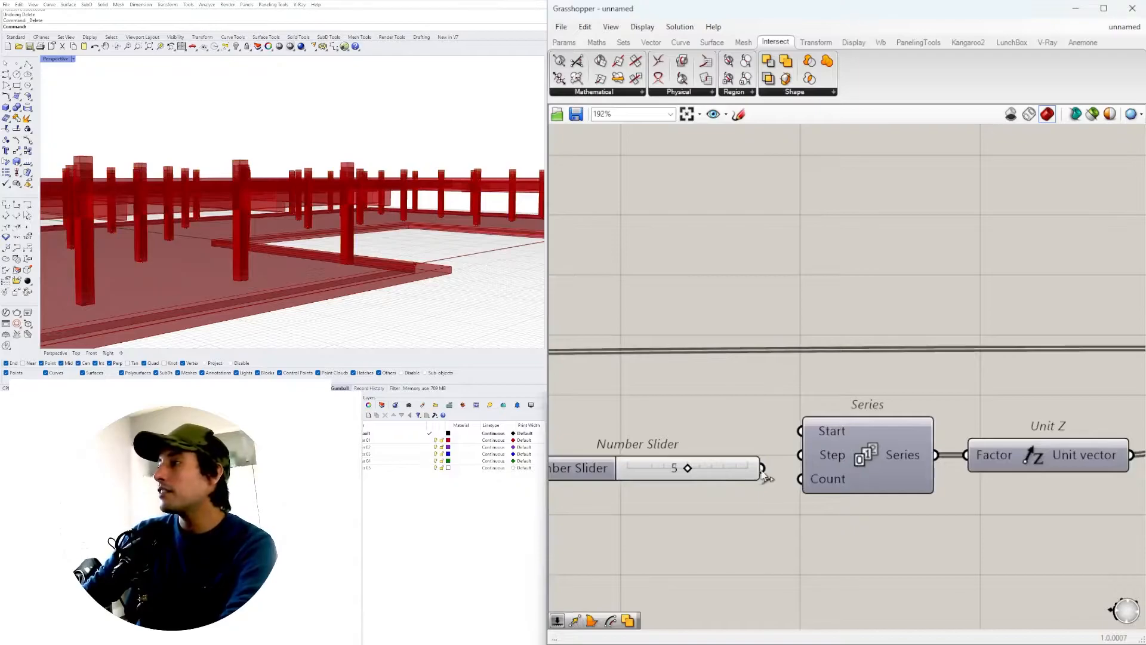
pyautogui.moveTo(788, 463); pyautogui.dragTo(800, 454)
pyautogui.moveTo(689, 470); pyautogui.dragTo(724, 466)
pyautogui.scroll(-3, 700, 468)
pyautogui.moveTo(667, 481); pyautogui.dragTo(739, 492, button='right')
pyautogui.moveTo(692, 484); pyautogui.dragTo(675, 472)
pyautogui.scroll(2, 719, 500)
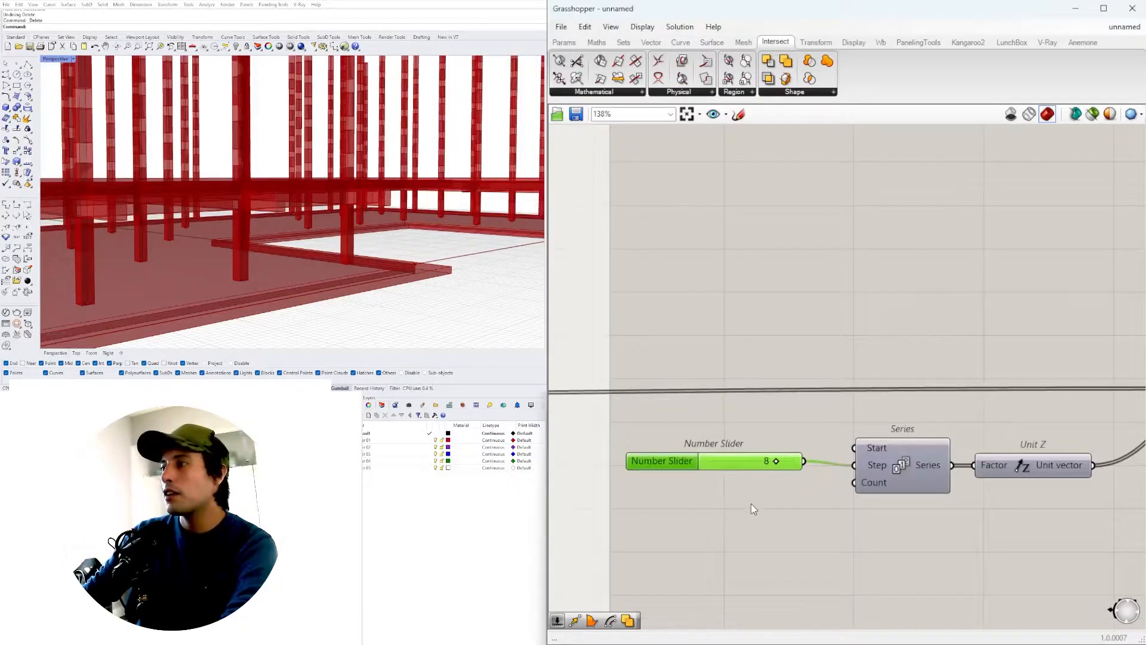
# Step: Add a number slider with value 3, connect it to the Series Count input, and align it below the step slider
pyautogui.doubleClick(724, 508)
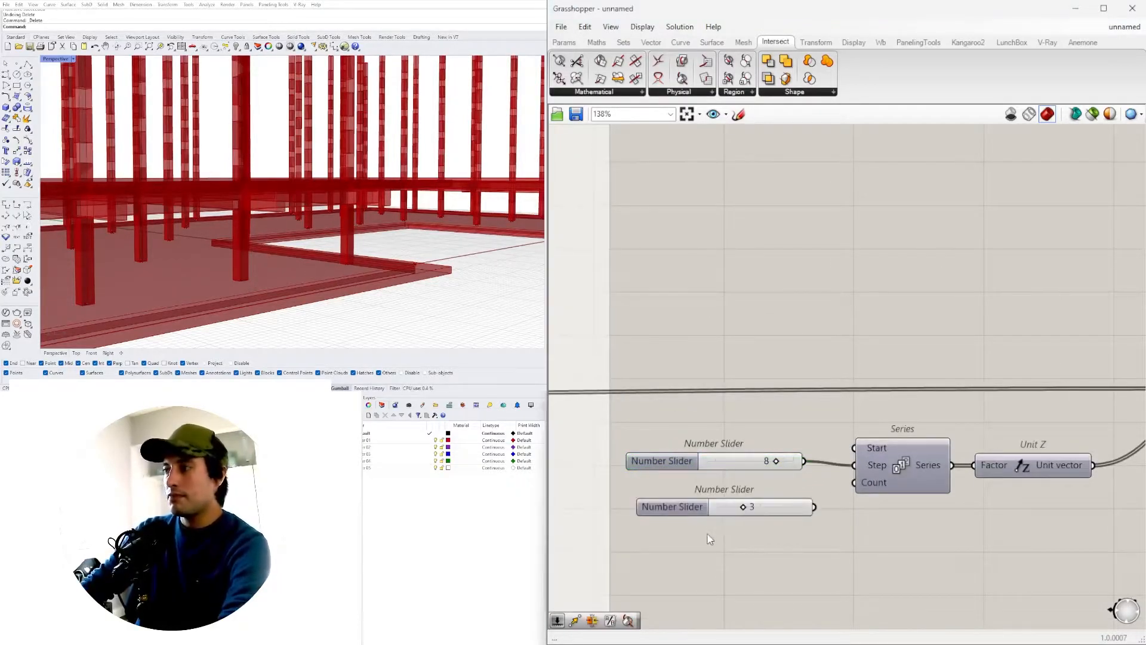
pyautogui.write('3')
pyautogui.press('Return')
pyautogui.scroll(2, 785, 498)
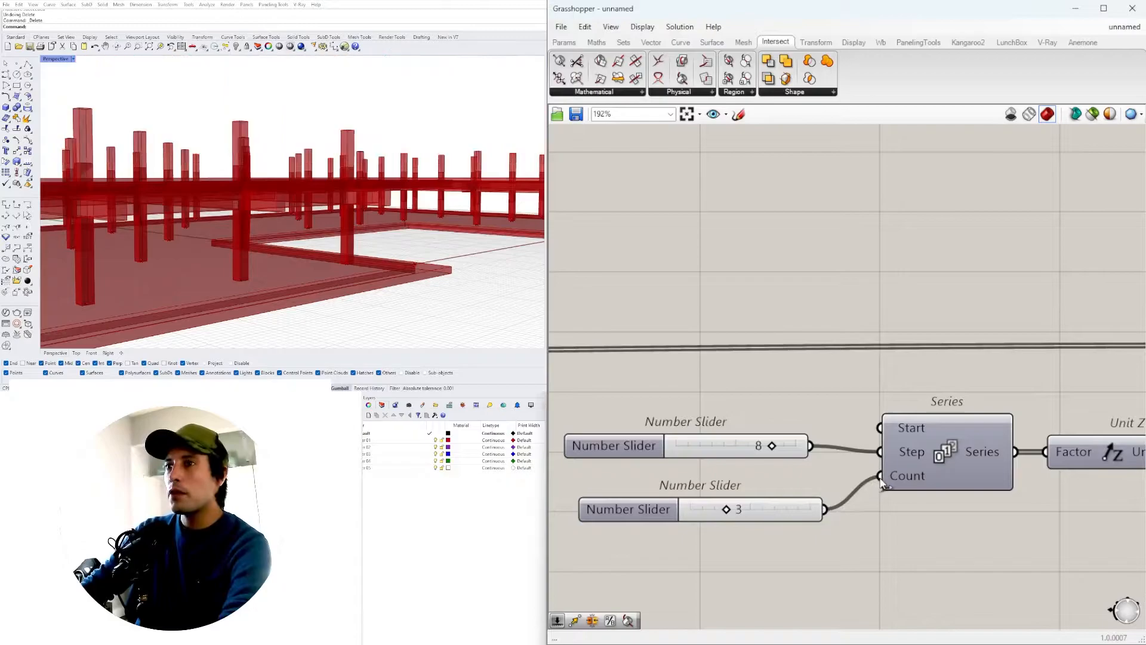
pyautogui.scroll(-1, 801, 508)
pyautogui.click(801, 511)
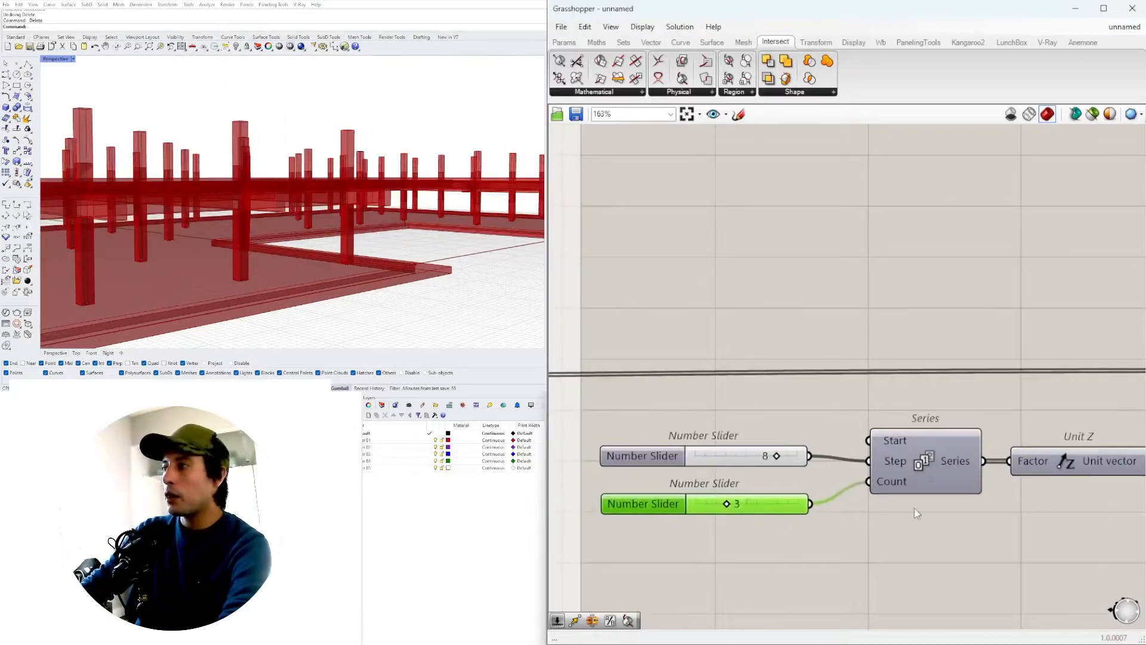
# Step: Trace the COLUMNS output back through the definition to the COLUMN HEIGHT slider and its Unit Z component
pyautogui.moveTo(933, 478); pyautogui.dragTo(843, 470, button='right')
pyautogui.moveTo(874, 453)
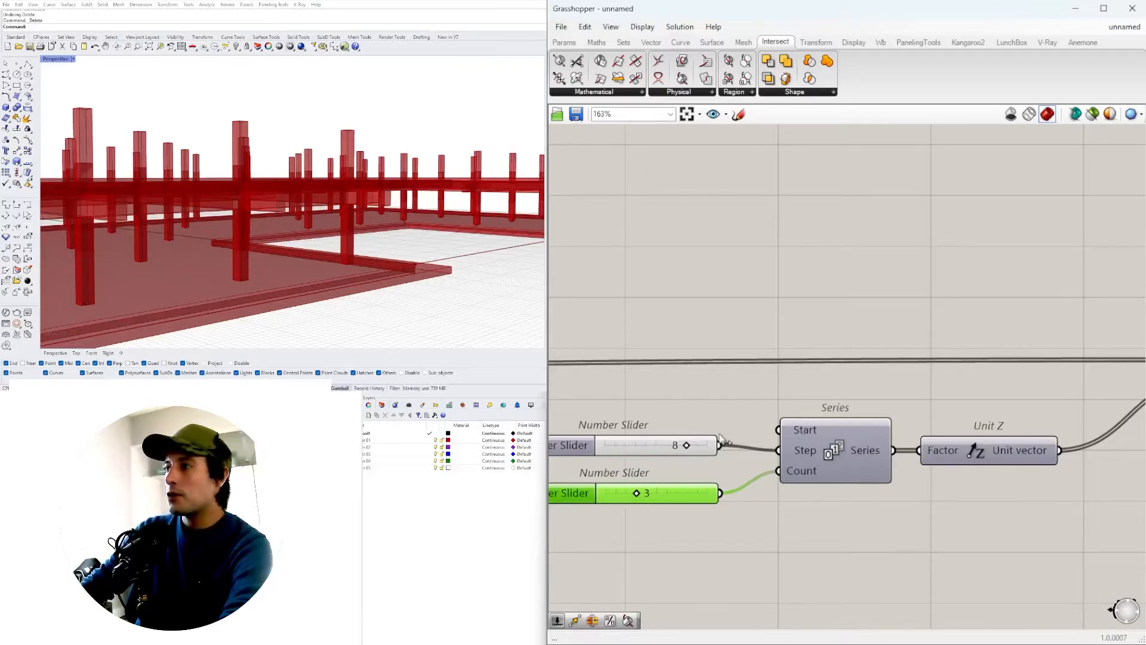
pyautogui.scroll(-4, 874, 474)
pyautogui.moveTo(875, 476); pyautogui.dragTo(980, 475, button='right')
pyautogui.scroll(-4, 729, 473)
pyautogui.moveTo(678, 473); pyautogui.dragTo(995, 468, button='right')
pyautogui.scroll(6, 880, 438)
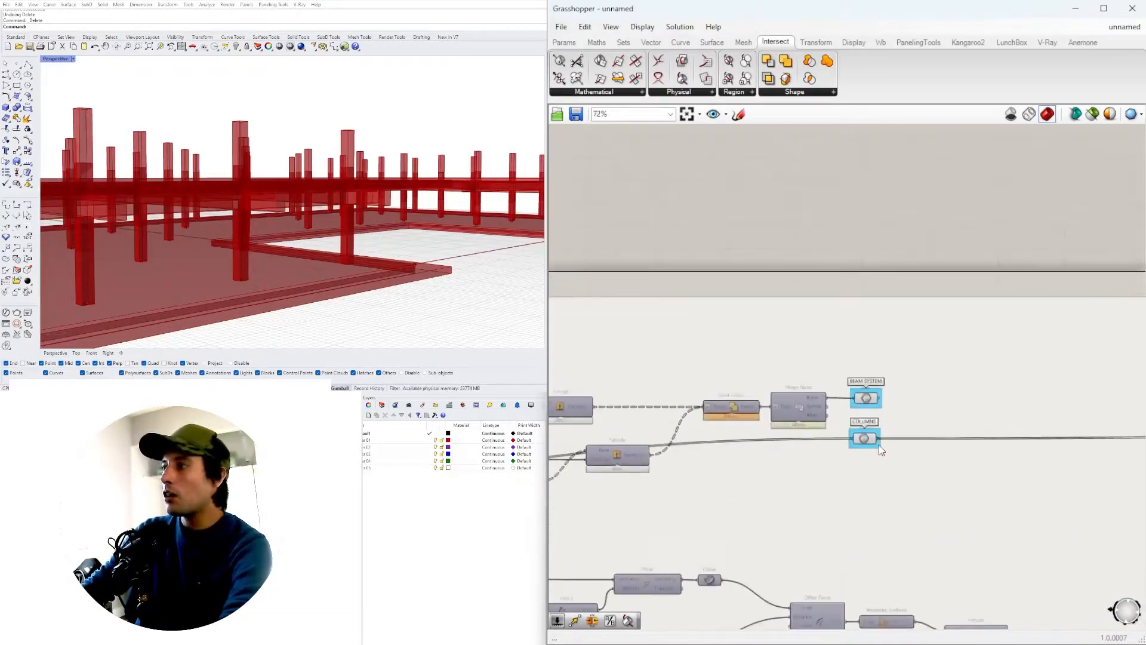
pyautogui.click(845, 438)
pyautogui.moveTo(845, 438); pyautogui.dragTo(919, 426, button='right')
pyautogui.scroll(-4, 598, 430)
pyautogui.scroll(3, 755, 414)
pyautogui.moveTo(591, 439); pyautogui.dragTo(814, 448, button='right')
pyautogui.scroll(-1, 818, 426)
pyautogui.scroll(-1, 824, 443)
pyautogui.scroll(4, 791, 445)
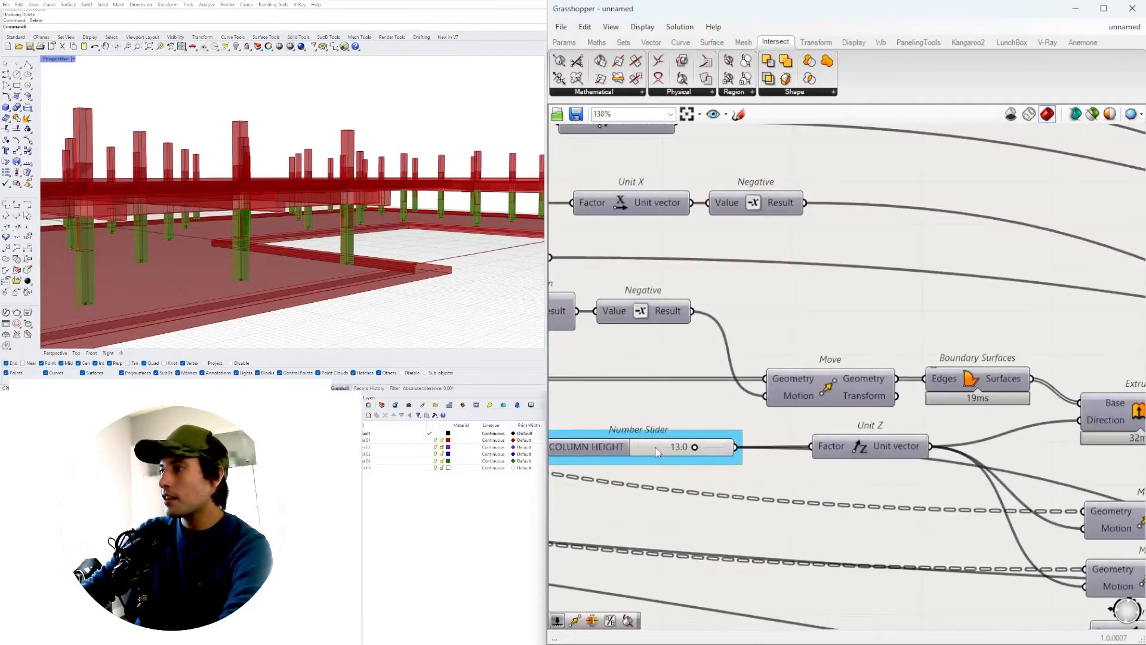
pyautogui.moveTo(699, 449); pyautogui.dragTo(879, 432, button='right')
pyautogui.moveTo(1023, 438); pyautogui.dragTo(834, 383, button='right')
pyautogui.scroll(-1, 834, 383)
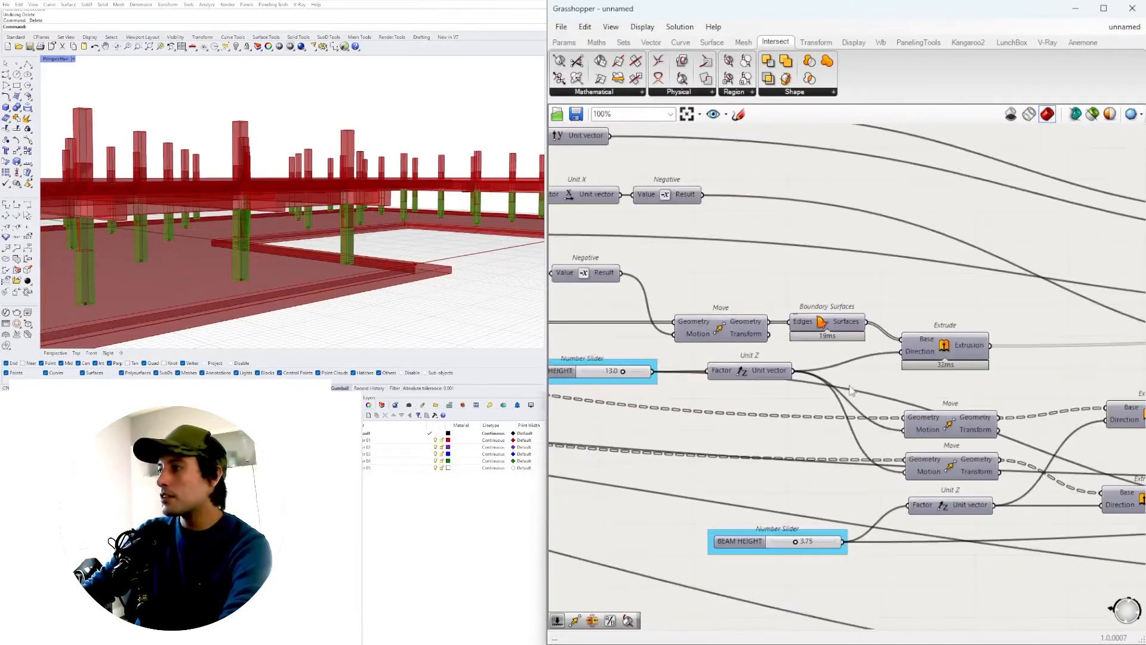
# Step: Follow the BEAM HEIGHT slider's wire to the Addition component that combines heights for the upper floor slab
pyautogui.click(753, 543)
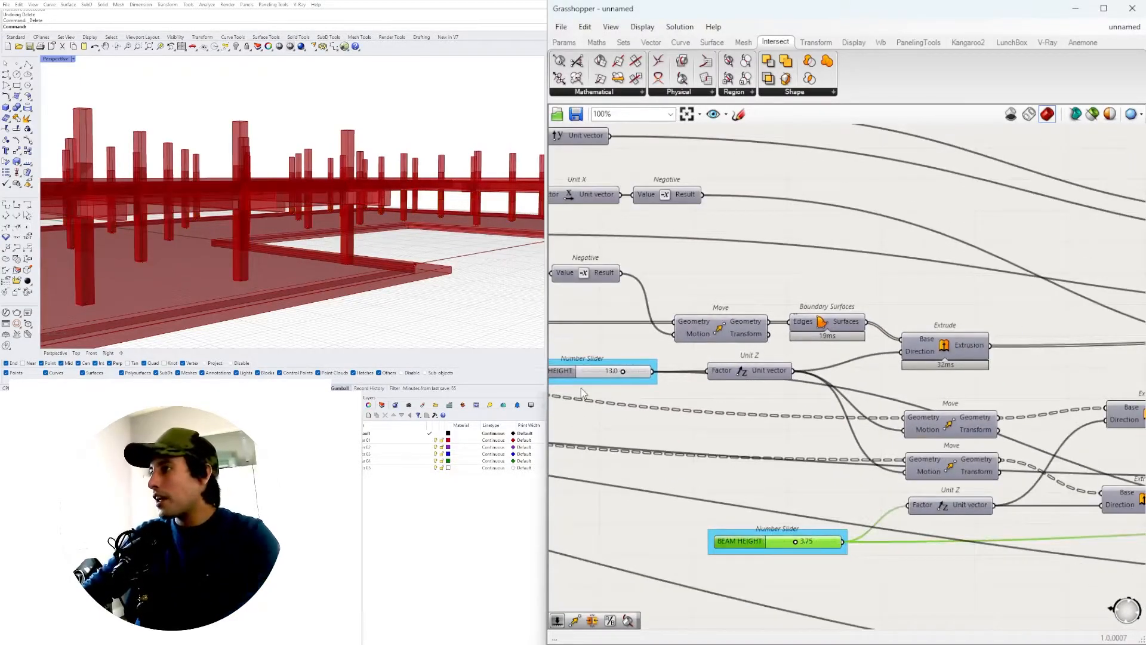
pyautogui.moveTo(566, 383); pyautogui.dragTo(572, 383, button='right')
pyautogui.scroll(-2, 764, 412)
pyautogui.moveTo(980, 451); pyautogui.dragTo(719, 468, button='right')
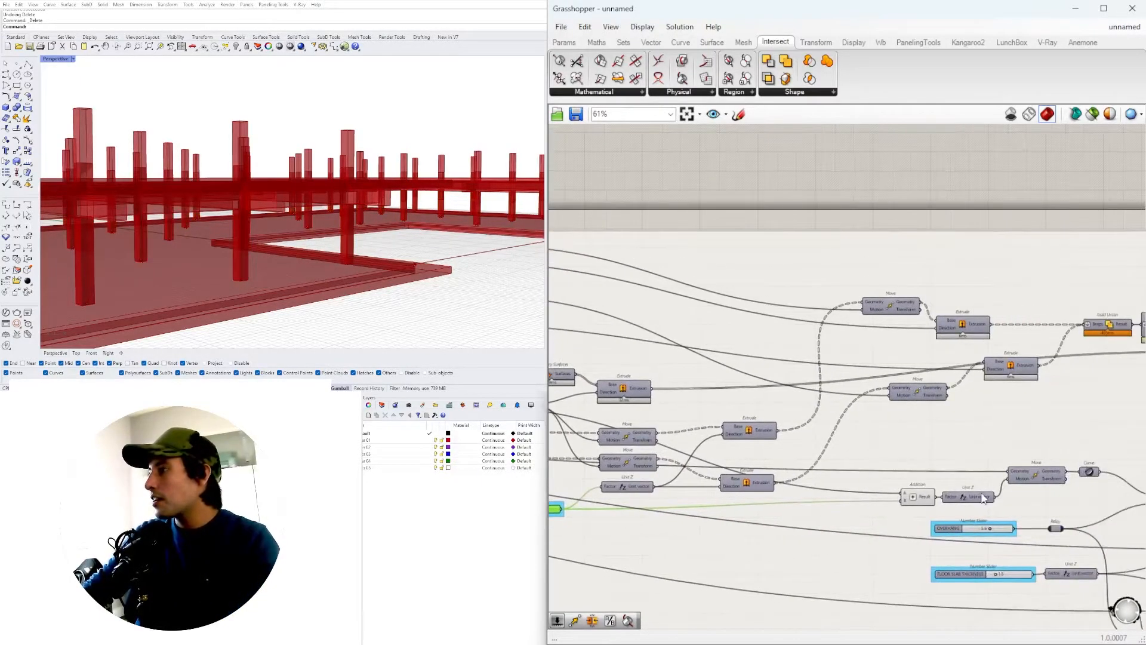
pyautogui.scroll(2, 984, 497)
pyautogui.moveTo(764, 509); pyautogui.dragTo(1040, 484, button='right')
pyautogui.moveTo(782, 466); pyautogui.dragTo(1128, 468, button='right')
pyautogui.scroll(-1, 993, 462)
pyautogui.click(758, 349)
pyautogui.keyDown('shift'); pyautogui.click(902, 495); pyautogui.keyUp('shift')
pyautogui.moveTo(1064, 498); pyautogui.dragTo(720, 479, button='right')
pyautogui.scroll(3, 959, 447)
pyautogui.scroll(-2, 1000, 473)
pyautogui.moveTo(1000, 473); pyautogui.dragTo(686, 447, button='right')
pyautogui.moveTo(892, 453); pyautogui.dragTo(604, 473, button='right')
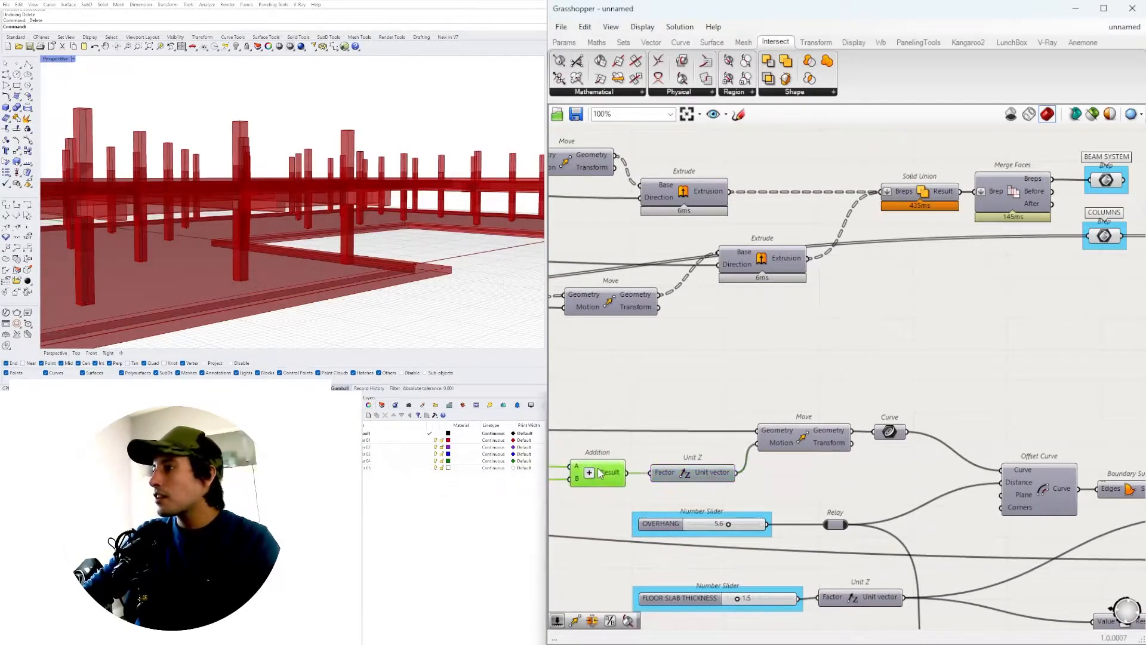
# Step: Wire the Addition result into the Series component's Step input and delete the number slider with value 8
pyautogui.scroll(-6, 620, 476)
pyautogui.moveTo(618, 475); pyautogui.dragTo(886, 356)
pyautogui.scroll(7, 1032, 440)
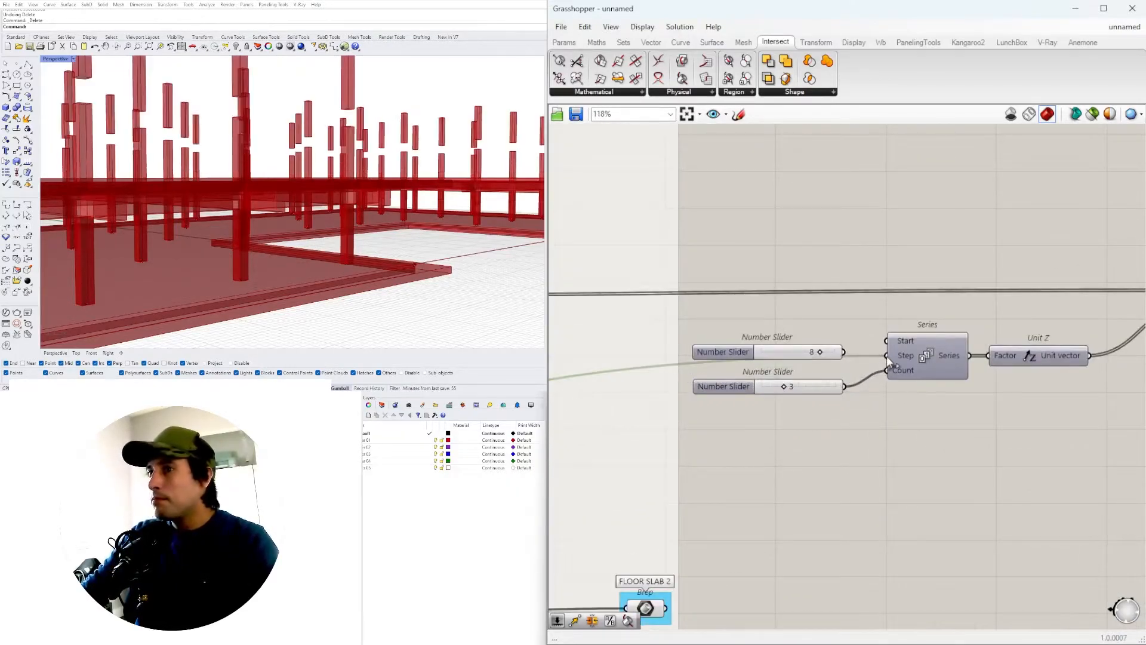
pyautogui.press('Delete')
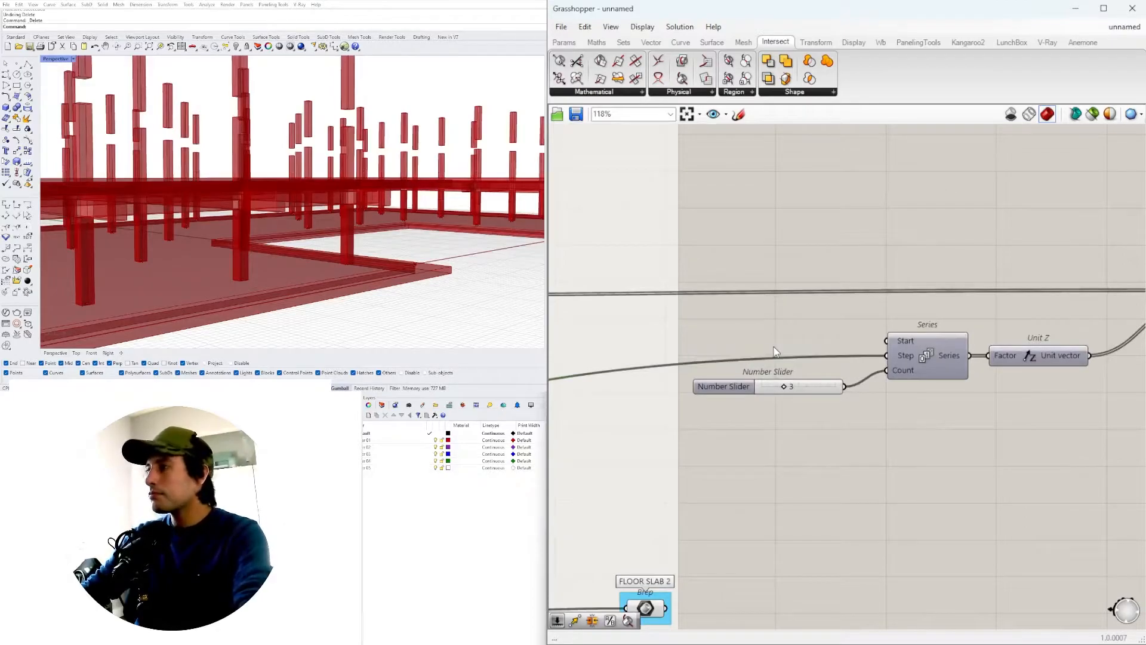
# Step: Move the remaining number slider slightly lower and set the Series count to 2
pyautogui.moveTo(724, 389); pyautogui.dragTo(731, 411)
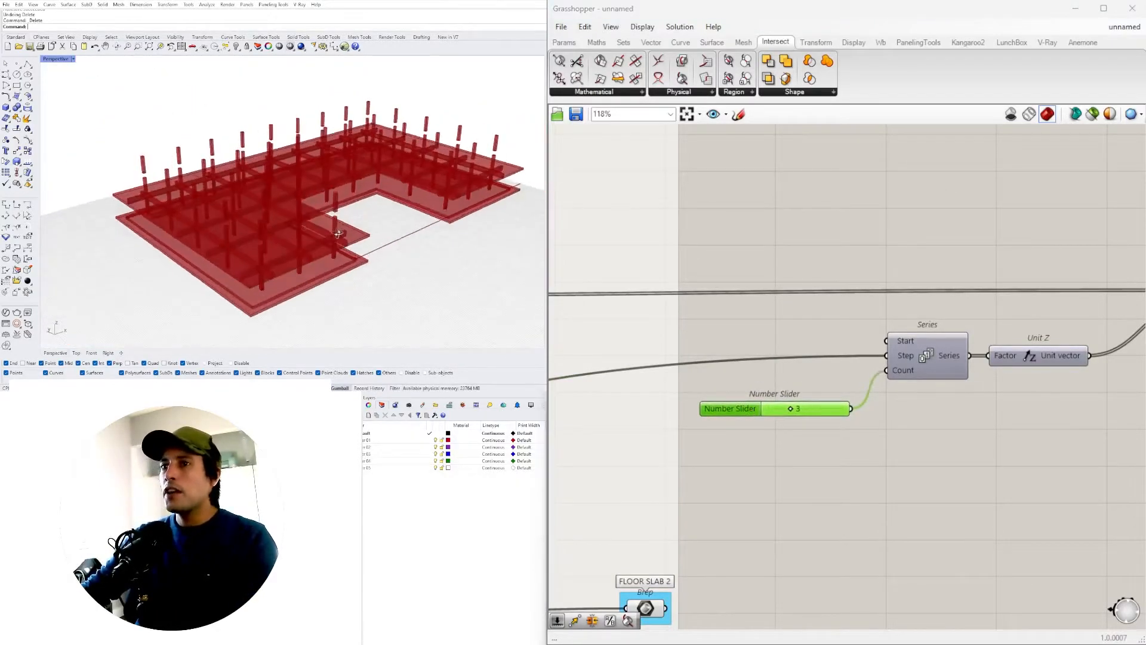
pyautogui.moveTo(384, 200); pyautogui.dragTo(358, 254, button='right')
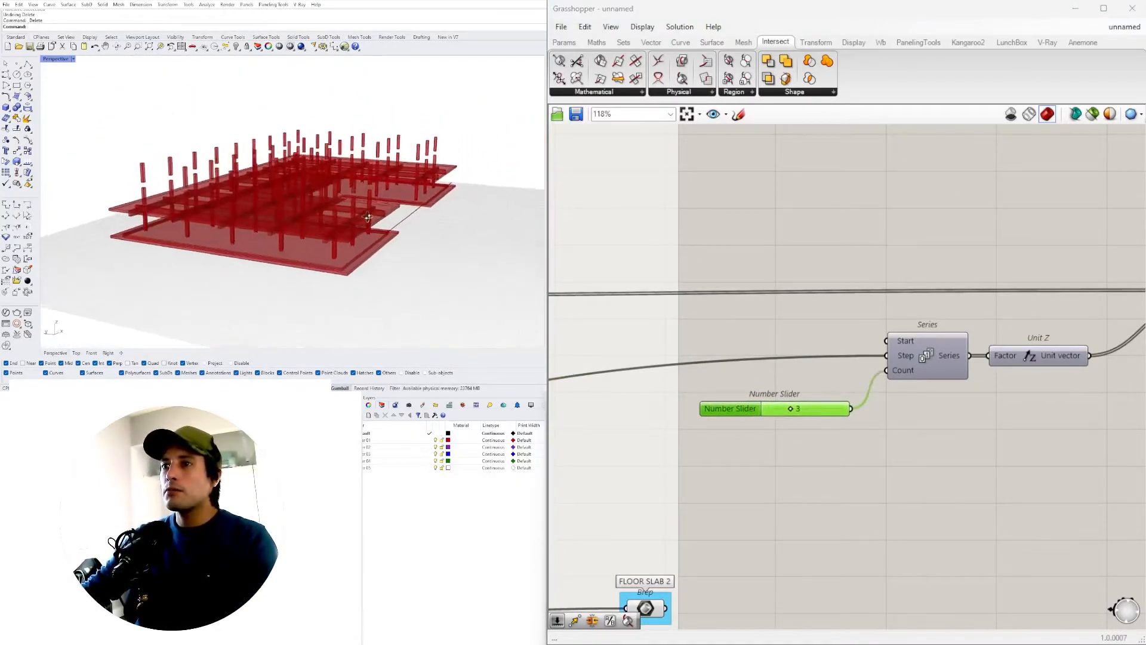
pyautogui.scroll(5, 756, 414)
pyautogui.moveTo(770, 402)
pyautogui.mouseDown()
pyautogui.moveTo(847, 405)
pyautogui.moveTo(765, 409)
pyautogui.mouseUp()
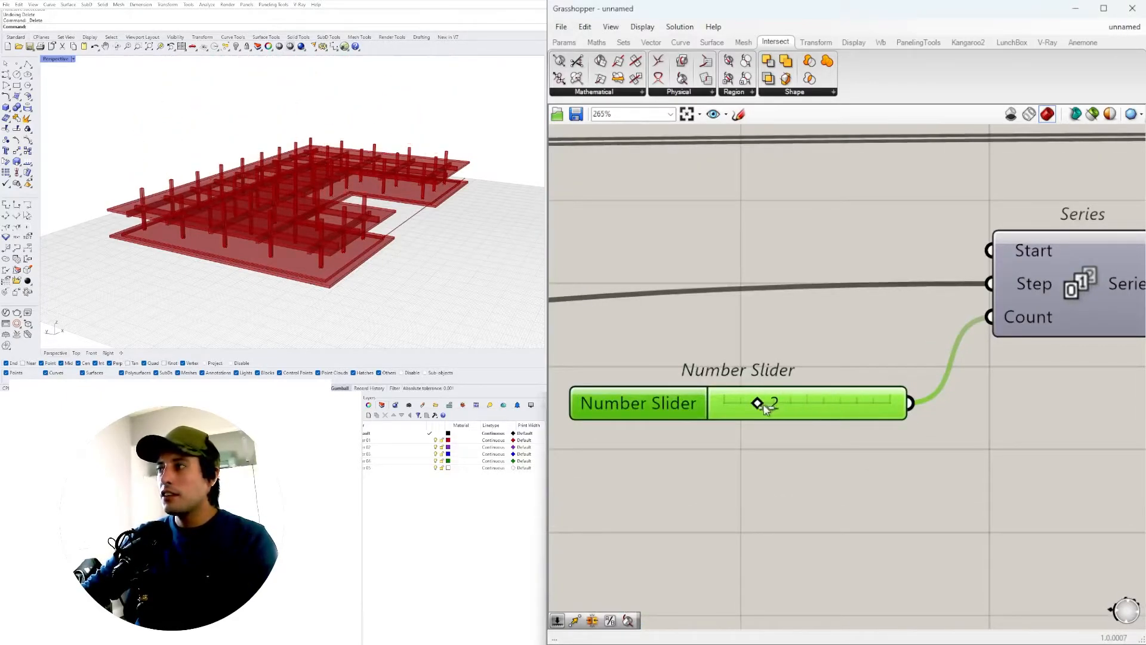
pyautogui.moveTo(398, 235); pyautogui.dragTo(328, 165, button='right')
pyautogui.scroll(6, 337, 202)
pyautogui.scroll(-5, 322, 205)
pyautogui.scroll(3, 246, 170)
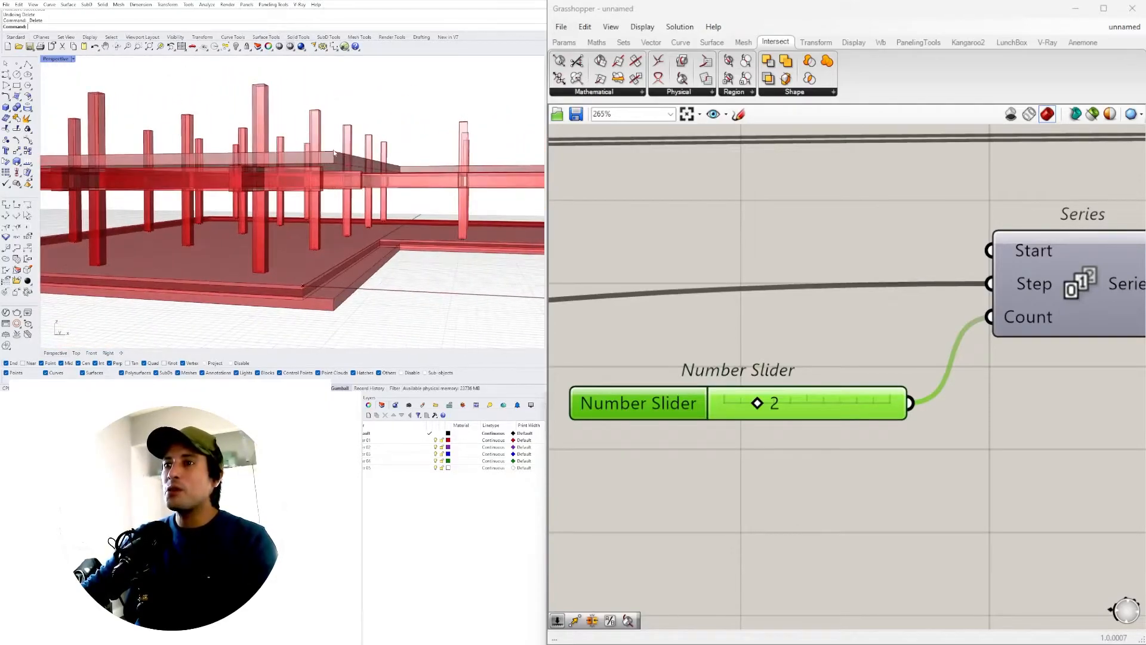
# Step: Nudge the existing Addition component down and add a second Addition component below the floor slab thickness sliders
pyautogui.scroll(-5, 877, 405)
pyautogui.moveTo(847, 465); pyautogui.dragTo(1069, 370, button='right')
pyautogui.scroll(-5, 1070, 370)
pyautogui.scroll(4, 779, 430)
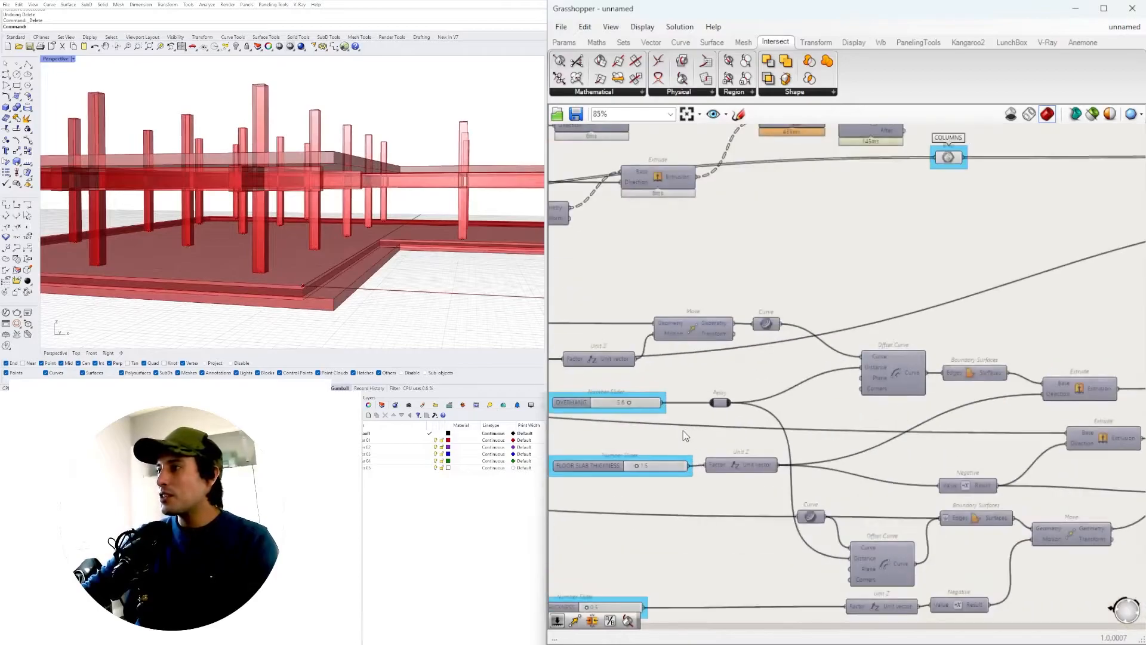
pyautogui.moveTo(685, 434); pyautogui.dragTo(944, 425, button='right')
pyautogui.scroll(-2, 934, 378)
pyautogui.scroll(3, 835, 357)
pyautogui.click(836, 357)
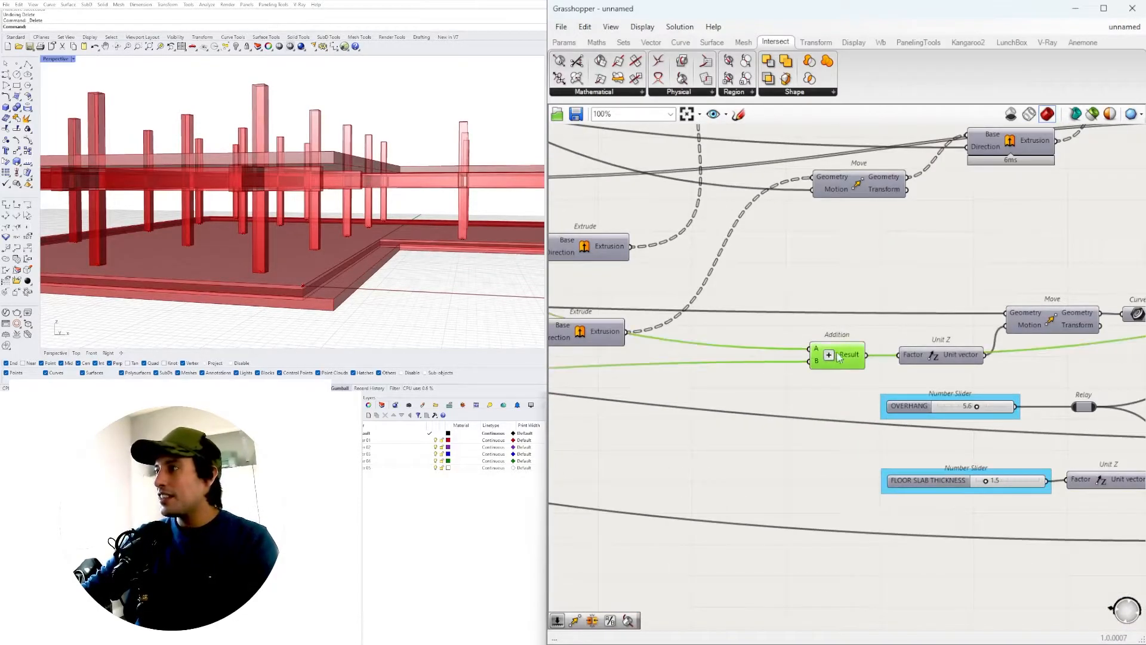
pyautogui.moveTo(842, 360); pyautogui.dragTo(836, 381)
pyautogui.scroll(-3, 836, 383)
pyautogui.moveTo(923, 435); pyautogui.dragTo(724, 421, button='right')
pyautogui.doubleClick(814, 592)
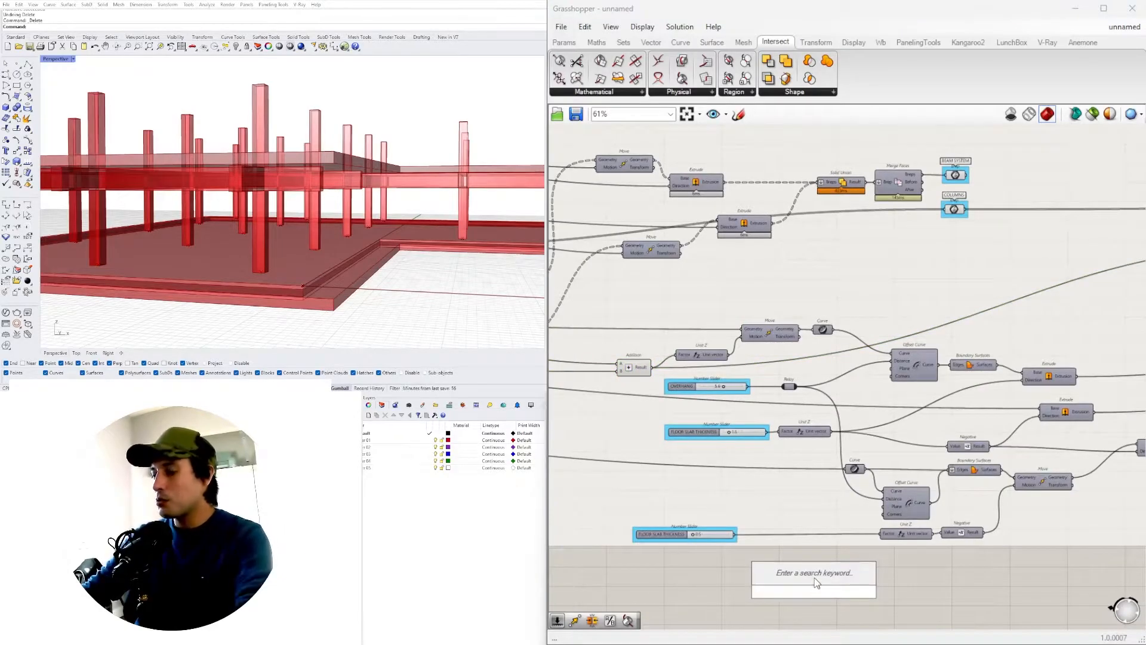
pyautogui.write('addition')
pyautogui.press('Return')
# Step: Wire the first Addition's result into input A of the new Addition and the 1.5 FLOOR SLAB THICKNESS slider into input B
pyautogui.scroll(3, 642, 373)
pyautogui.moveTo(643, 372)
pyautogui.moveTo(659, 367); pyautogui.dragTo(894, 463)
pyautogui.scroll(-4, 720, 360)
pyautogui.scroll(4, 726, 485)
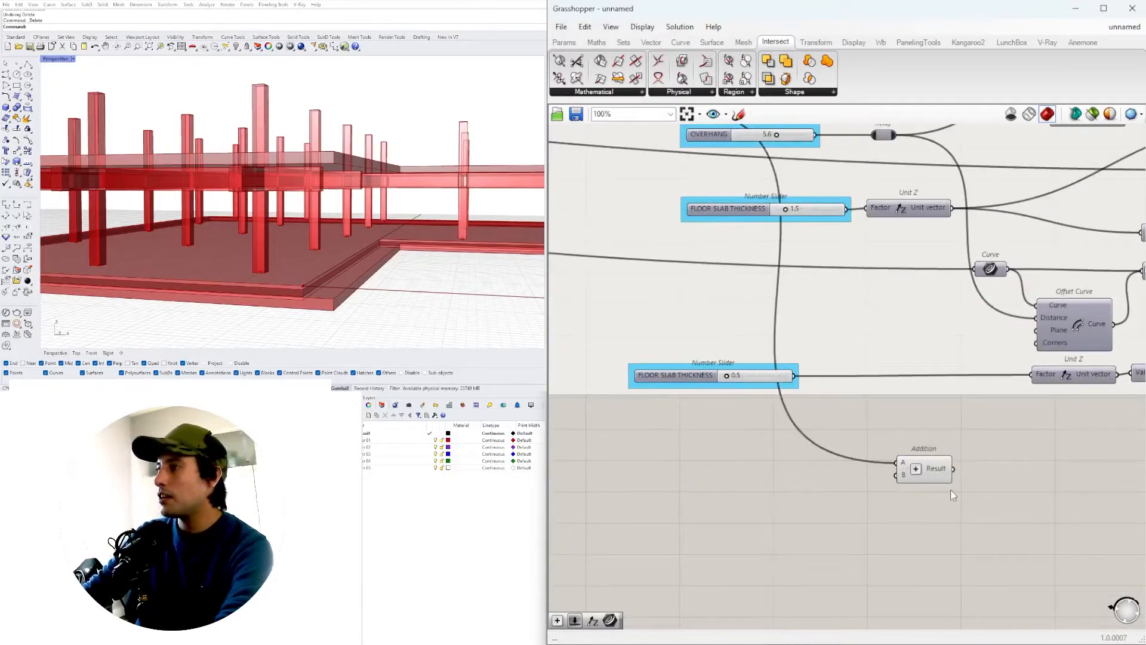
pyautogui.moveTo(952, 490); pyautogui.dragTo(770, 519, button='right')
pyautogui.moveTo(744, 508); pyautogui.dragTo(917, 456)
pyautogui.moveTo(792, 466); pyautogui.dragTo(1031, 469, button='right')
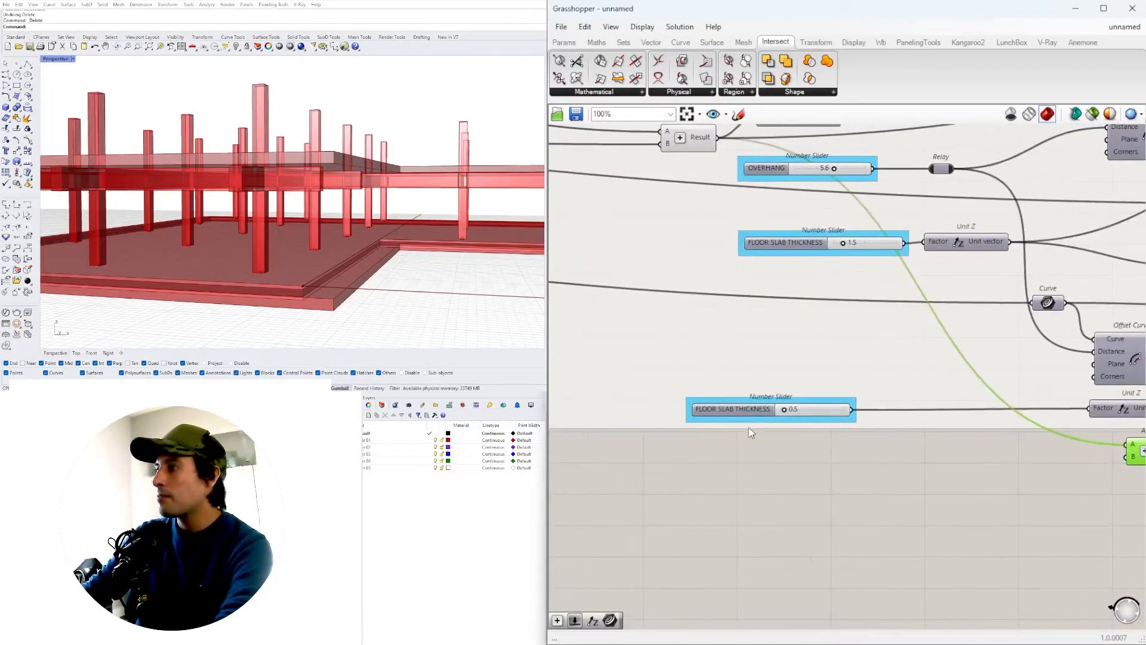
pyautogui.moveTo(749, 426); pyautogui.dragTo(595, 534, button='right')
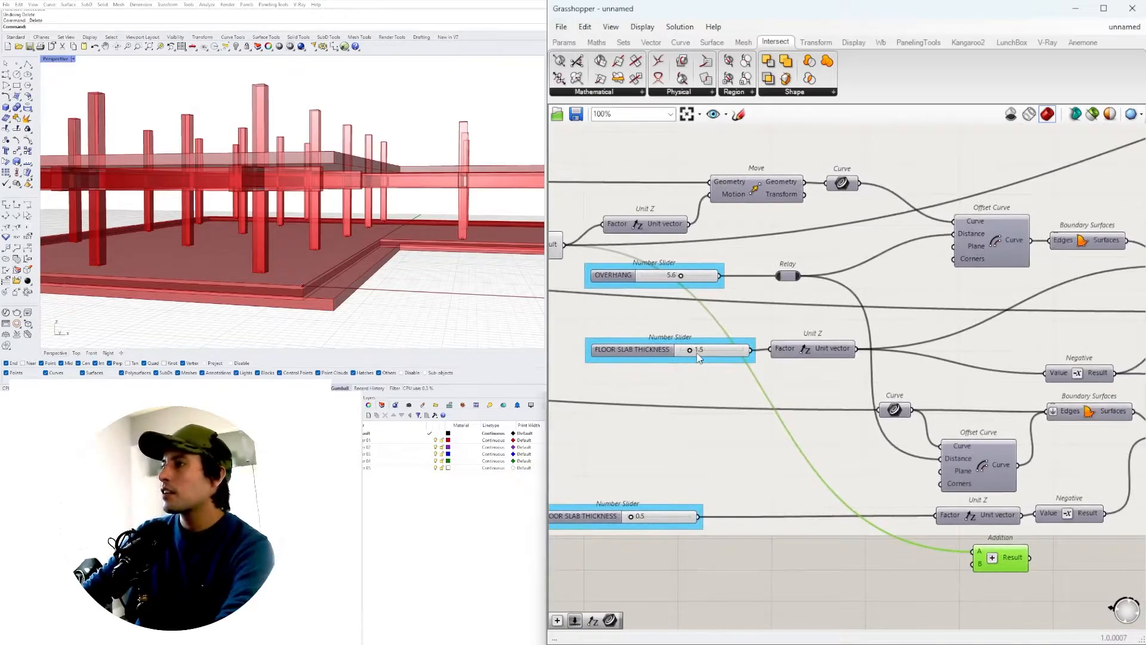
pyautogui.moveTo(866, 409); pyautogui.dragTo(879, 414, button='right')
pyautogui.moveTo(767, 355); pyautogui.dragTo(961, 551)
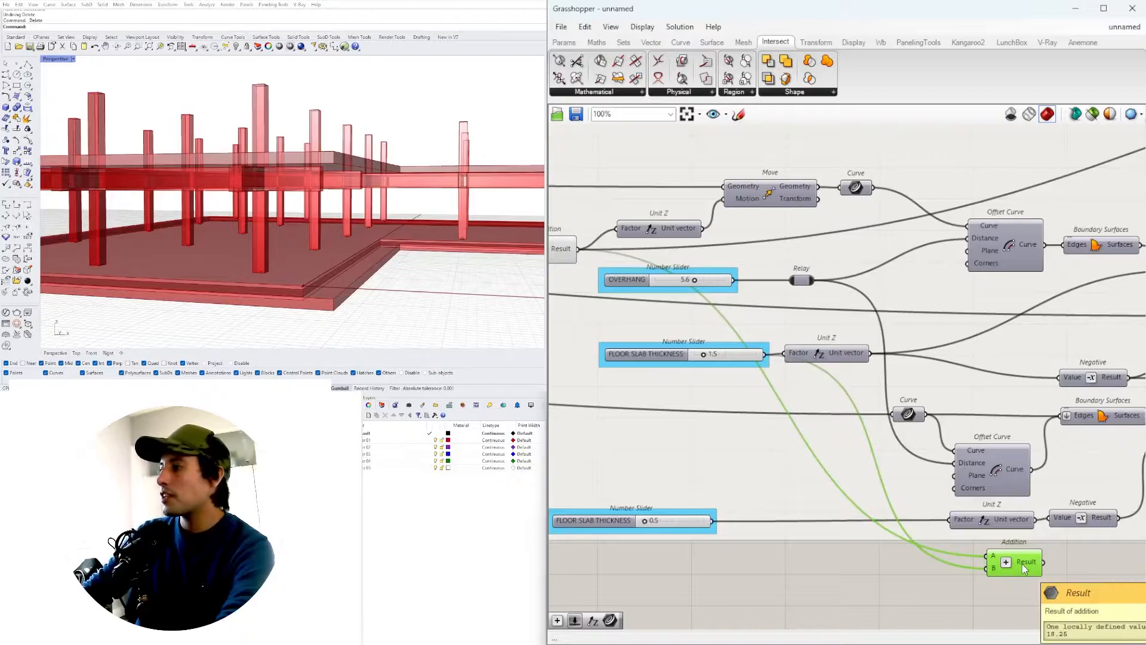
# Step: Move the new Addition beside the Series component and replace the Step input's source with its result
pyautogui.scroll(-3, 1020, 568)
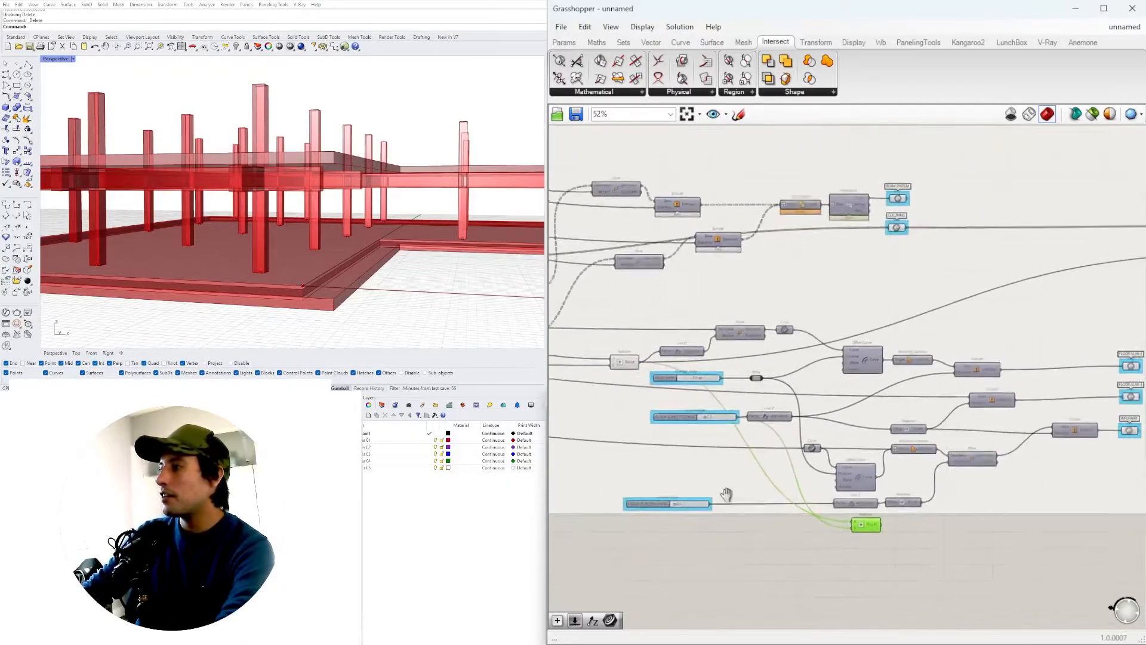
pyautogui.moveTo(935, 327); pyautogui.dragTo(1013, 240)
pyautogui.scroll(4, 1013, 240)
pyautogui.moveTo(1017, 272); pyautogui.dragTo(910, 354, button='right')
pyautogui.moveTo(883, 342); pyautogui.dragTo(920, 304)
pyautogui.scroll(3, 937, 303)
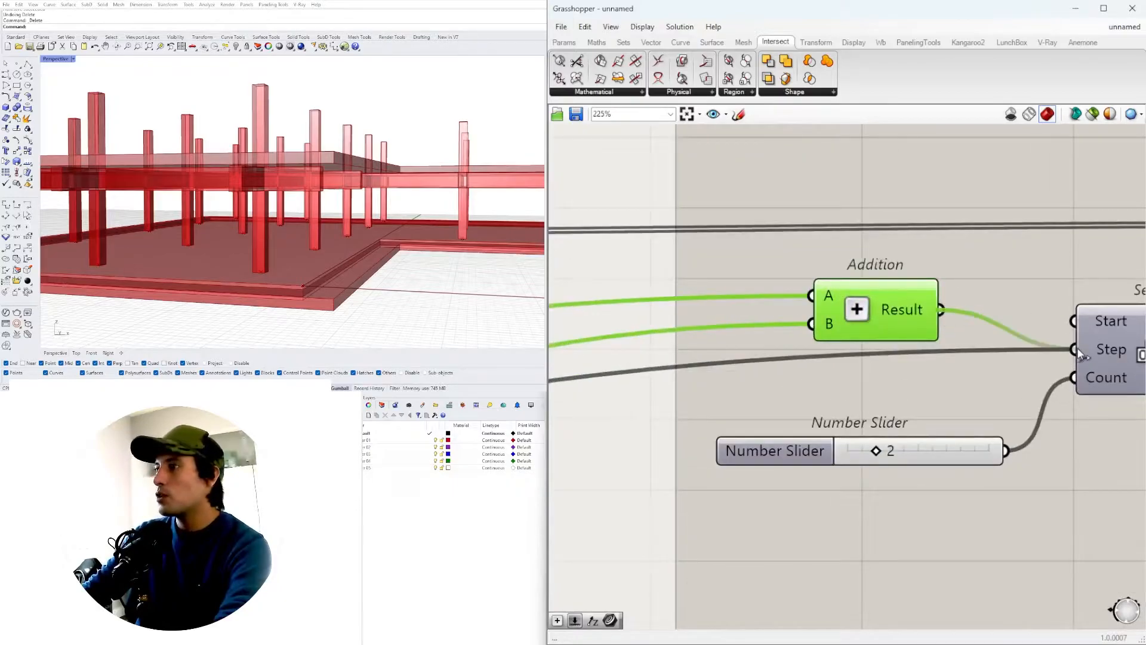
pyautogui.moveTo(1077, 349); pyautogui.dragTo(1076, 348)
# Step: Try a Series count of 4 to check the column stacking, and return the count to 2
pyautogui.moveTo(911, 319); pyautogui.dragTo(956, 358)
pyautogui.moveTo(350, 146); pyautogui.dragTo(378, 182, button='right')
pyautogui.scroll(3, 938, 470)
pyautogui.moveTo(883, 440); pyautogui.dragTo(942, 439)
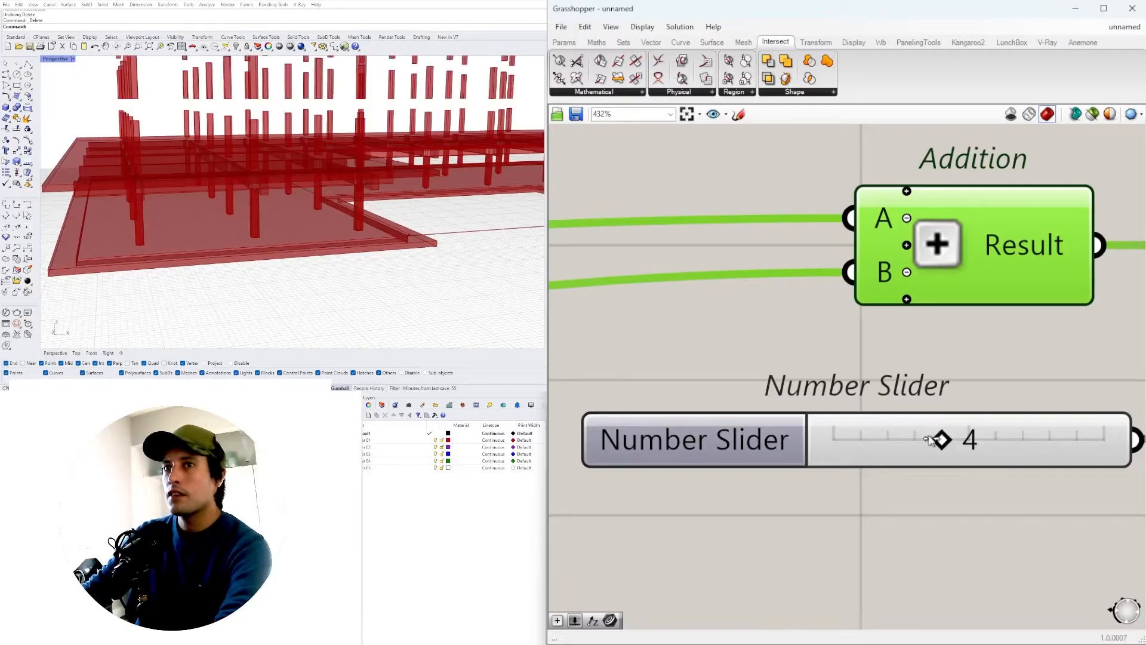
pyautogui.scroll(4, 308, 140)
pyautogui.moveTo(308, 140); pyautogui.dragTo(331, 160, button='right')
pyautogui.moveTo(943, 440); pyautogui.dragTo(891, 445)
# Step: Add a Brep parameter beside the columns' Move component and connect it to the Geometry output
pyautogui.scroll(-6, 967, 389)
pyautogui.moveTo(936, 292); pyautogui.dragTo(971, 231)
pyautogui.moveTo(1062, 250); pyautogui.dragTo(944, 263, button='right')
pyautogui.doubleClick(944, 263)
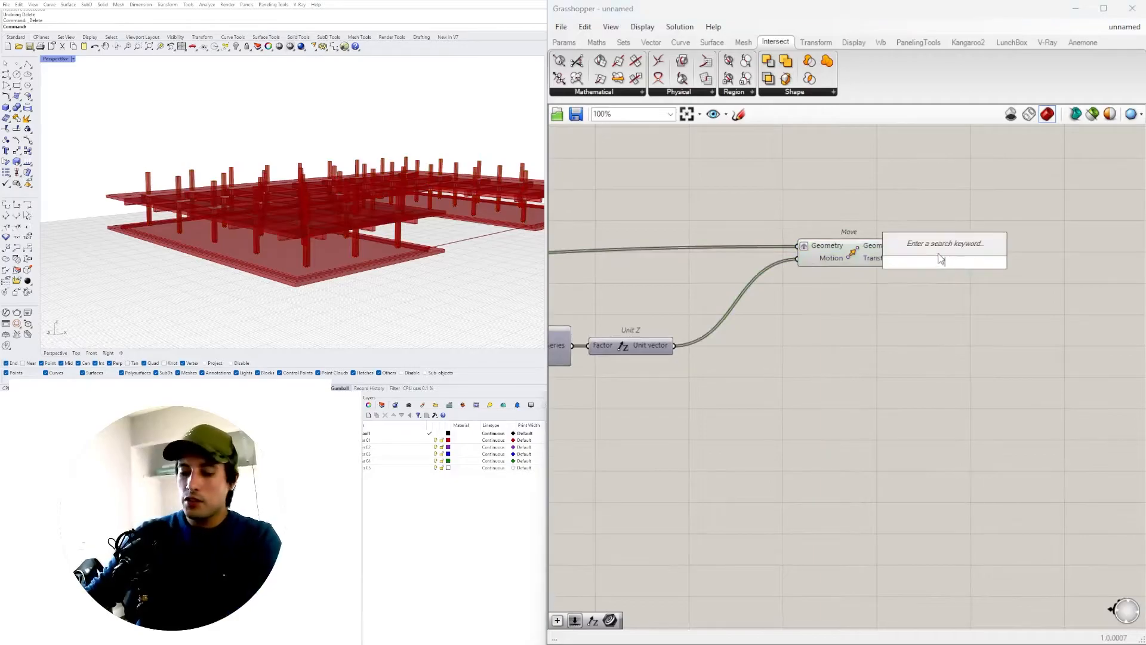
pyautogui.write('brep')
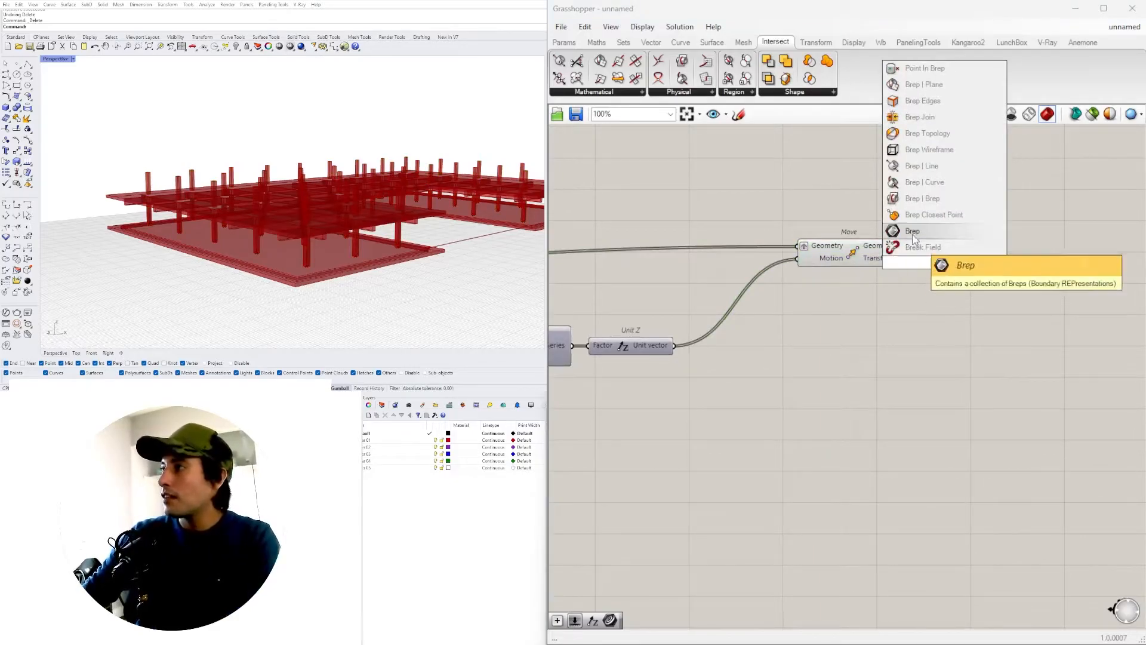
pyautogui.click(911, 252)
pyautogui.moveTo(934, 261); pyautogui.dragTo(950, 256)
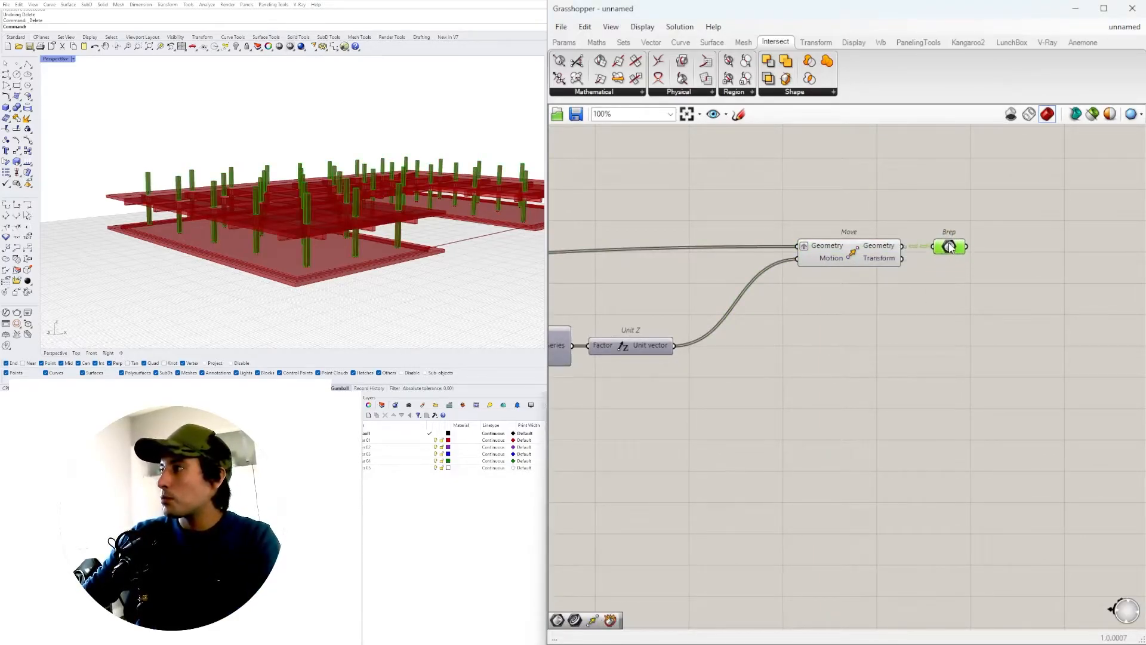
# Step: Group the new Brep parameter and name the group COLUMN ARRAY
pyautogui.moveTo(950, 247)
pyautogui.hotkey('ctrl', 'g')
pyautogui.scroll(3, 949, 247)
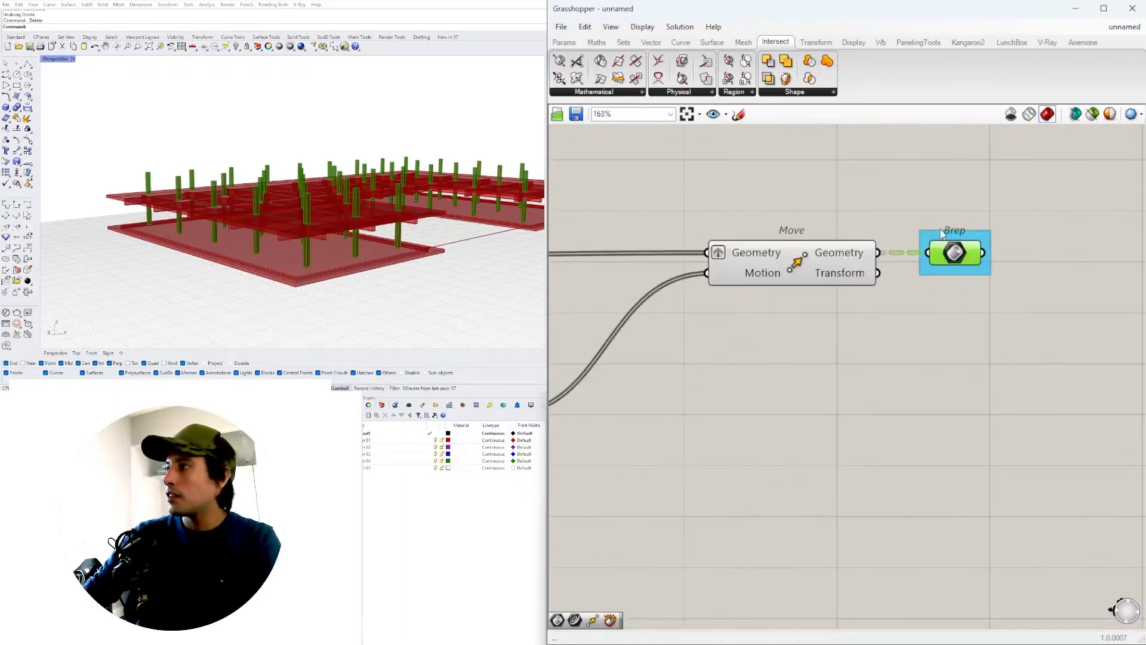
pyautogui.rightClick(931, 237)
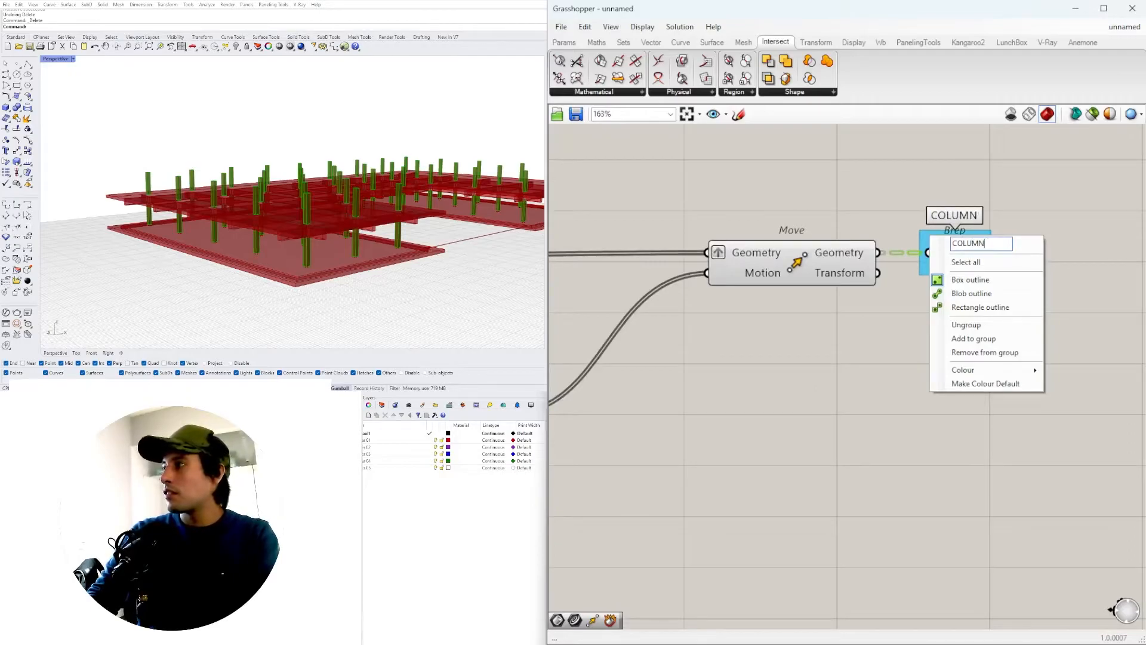
pyautogui.press('Return')
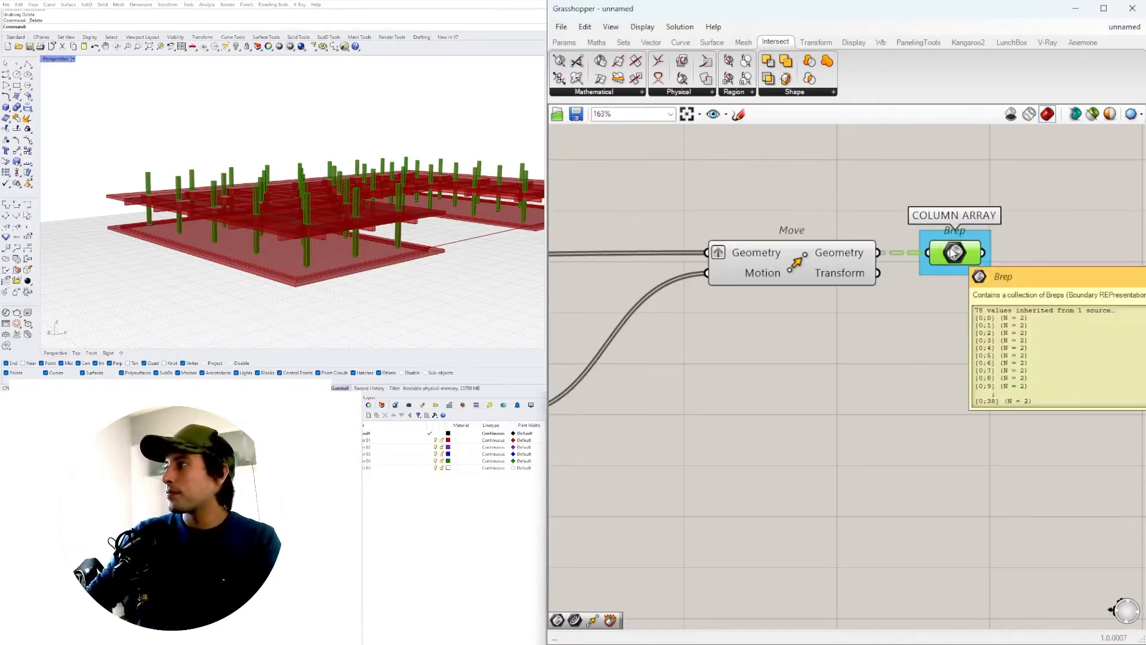
# Step: Space the COLUMN ARRAY Brep farther from the Move component and disable the Move's preview
pyautogui.click(884, 183)
pyautogui.moveTo(965, 217); pyautogui.dragTo(866, 314, button='right')
pyautogui.click(853, 352)
pyautogui.scroll(-3, 908, 486)
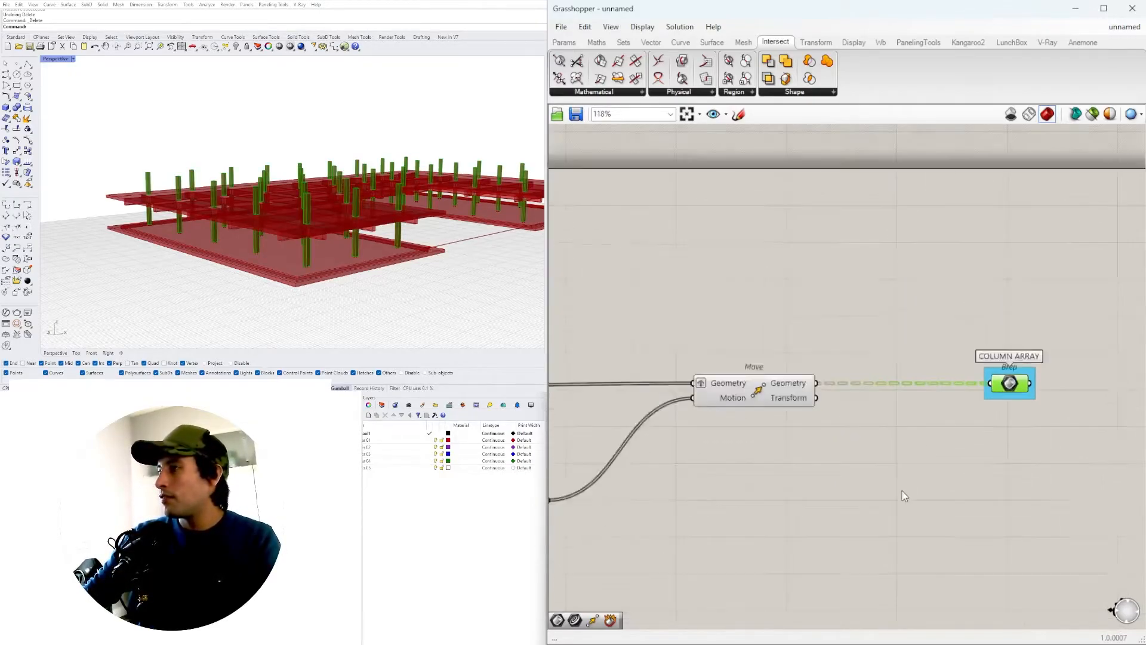
pyautogui.moveTo(965, 430); pyautogui.dragTo(866, 265)
pyautogui.middleClick(918, 273)
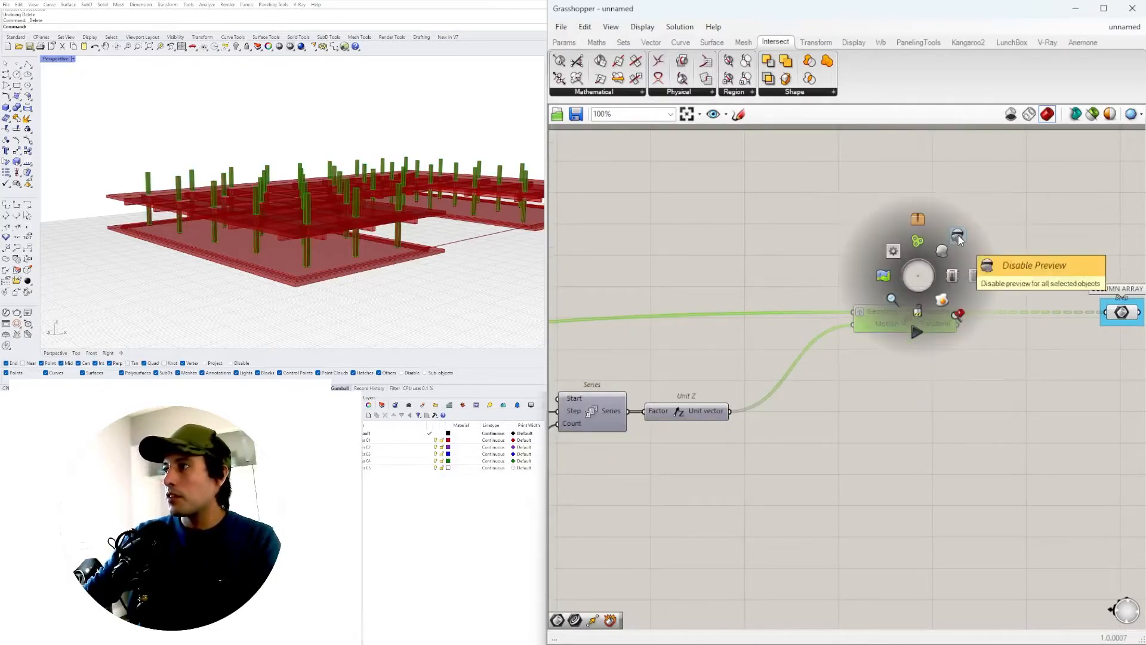
pyautogui.click(956, 237)
pyautogui.click(829, 476)
# Step: Duplicate the Move component and its Brep, and feed FLOOR SLAB 2 into the copied Move's Geometry input
pyautogui.scroll(-2, 874, 465)
pyautogui.moveTo(908, 459); pyautogui.dragTo(845, 449, button='right')
pyautogui.moveTo(1010, 392); pyautogui.dragTo(815, 379)
pyautogui.moveTo(803, 472); pyautogui.dragTo(1023, 411, button='right')
pyautogui.scroll(-2, 791, 424)
pyautogui.moveTo(720, 489); pyautogui.dragTo(658, 455, button='right')
pyautogui.scroll(3, 842, 446)
pyautogui.click(834, 434)
pyautogui.moveTo(666, 448); pyautogui.dragTo(742, 300)
pyautogui.scroll(-5, 670, 449)
pyautogui.scroll(6, 862, 391)
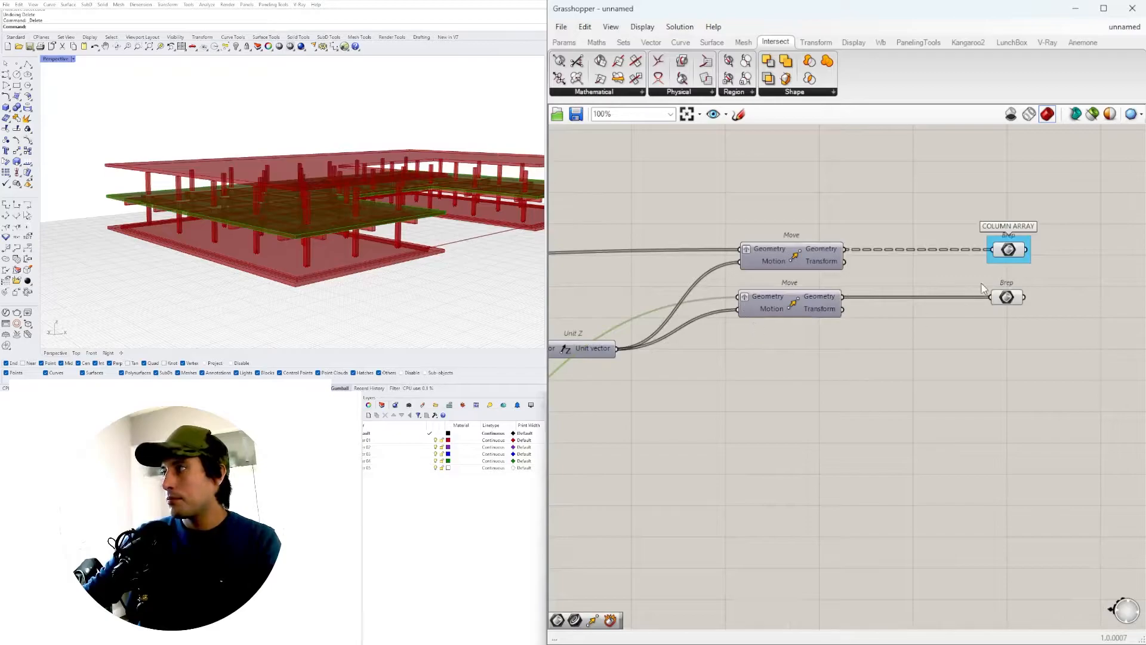
# Step: Group the copied Brep parameter and name the group FLOOR SLAB
pyautogui.click(1008, 299)
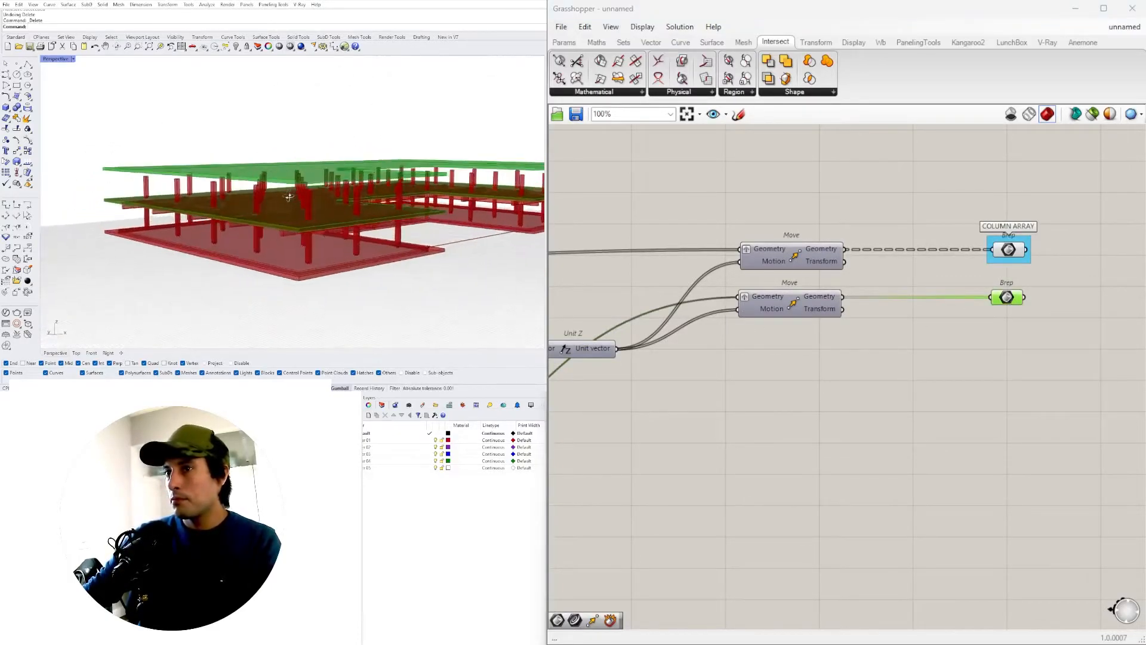
pyautogui.click(967, 352)
pyautogui.click(1008, 298)
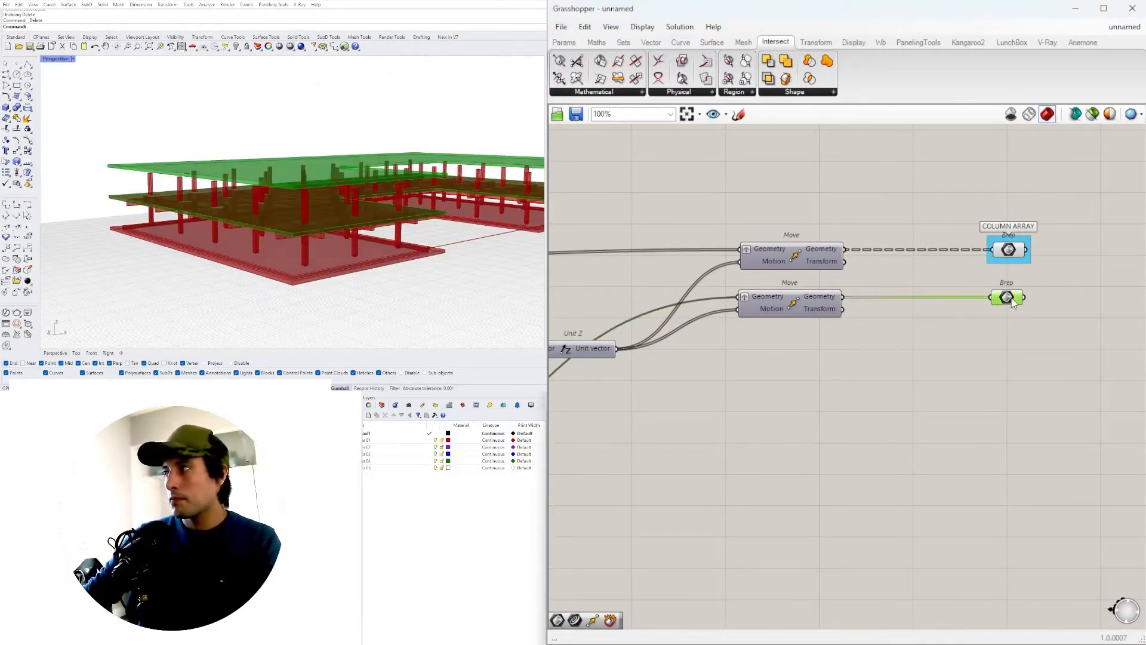
pyautogui.scroll(2, 1026, 282)
pyautogui.scroll(3, 1021, 292)
pyautogui.rightClick(1016, 291)
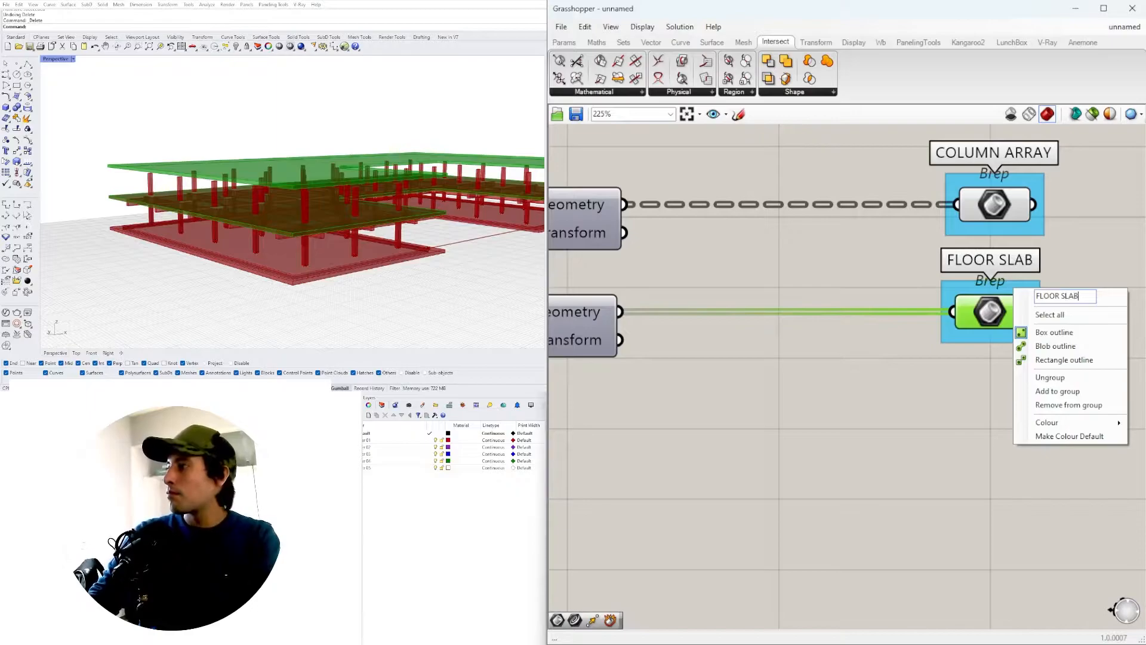
pyautogui.press('Return')
pyautogui.scroll(-7, 880, 280)
pyautogui.click(856, 325)
# Step: Duplicate the floor slab's Move component and Brep to make a third Move and Brep pair
pyautogui.moveTo(856, 325); pyautogui.dragTo(940, 327, button='right')
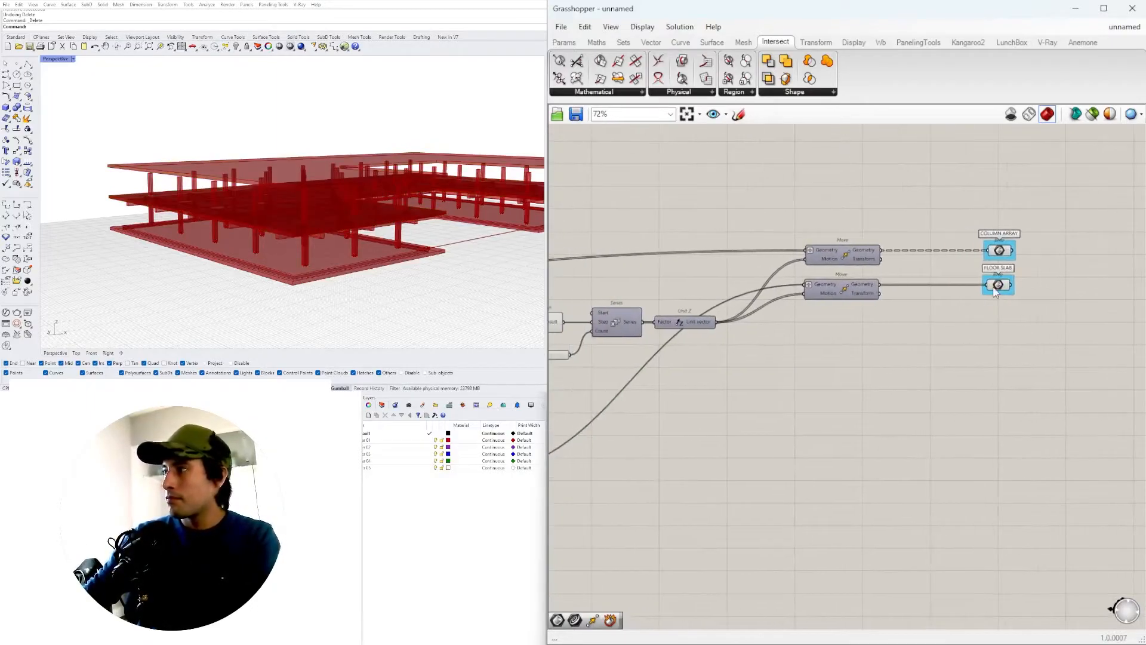
pyautogui.click(995, 291)
pyautogui.moveTo(753, 333)
pyautogui.mouseDown(button='right')
pyautogui.moveTo(885, 321)
pyautogui.moveTo(746, 341)
pyautogui.mouseUp(button='right')
pyautogui.scroll(3, 977, 297)
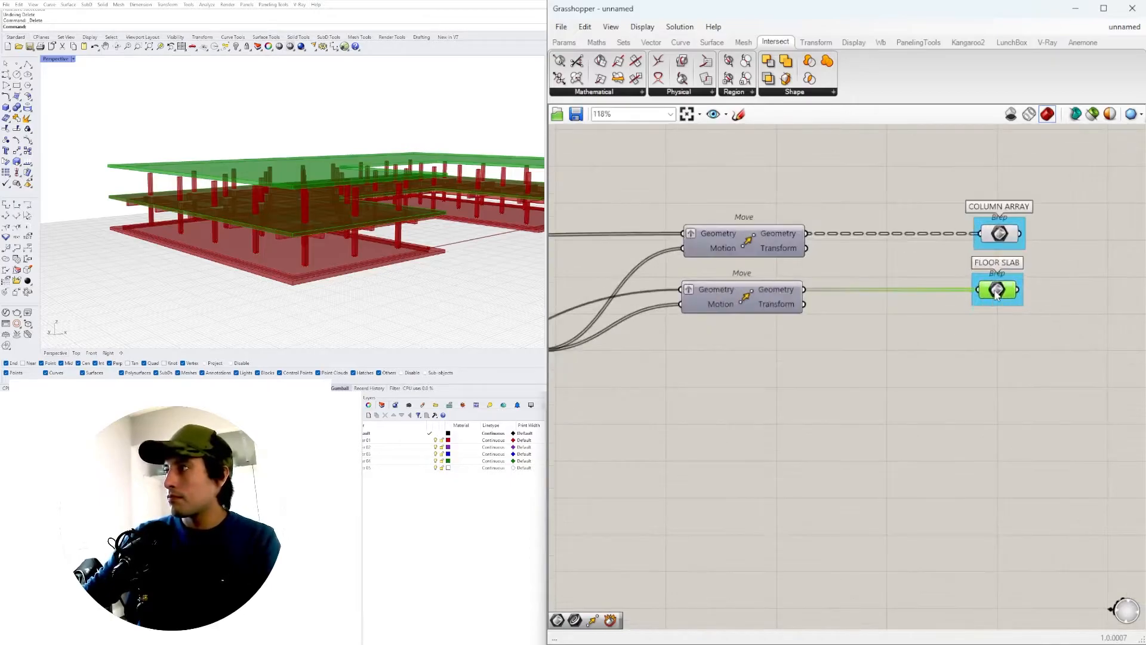
pyautogui.click(998, 341)
pyautogui.moveTo(1032, 370); pyautogui.dragTo(773, 370)
pyautogui.scroll(-2, 771, 370)
pyautogui.scroll(1, 743, 365)
# Step: Check which geometry the FLOOR SLAB 1 and WALKWAY Breps hold
pyautogui.moveTo(561, 421); pyautogui.dragTo(1066, 232, button='right')
pyautogui.scroll(-1, 685, 481)
pyautogui.scroll(2, 684, 479)
pyautogui.click(736, 437)
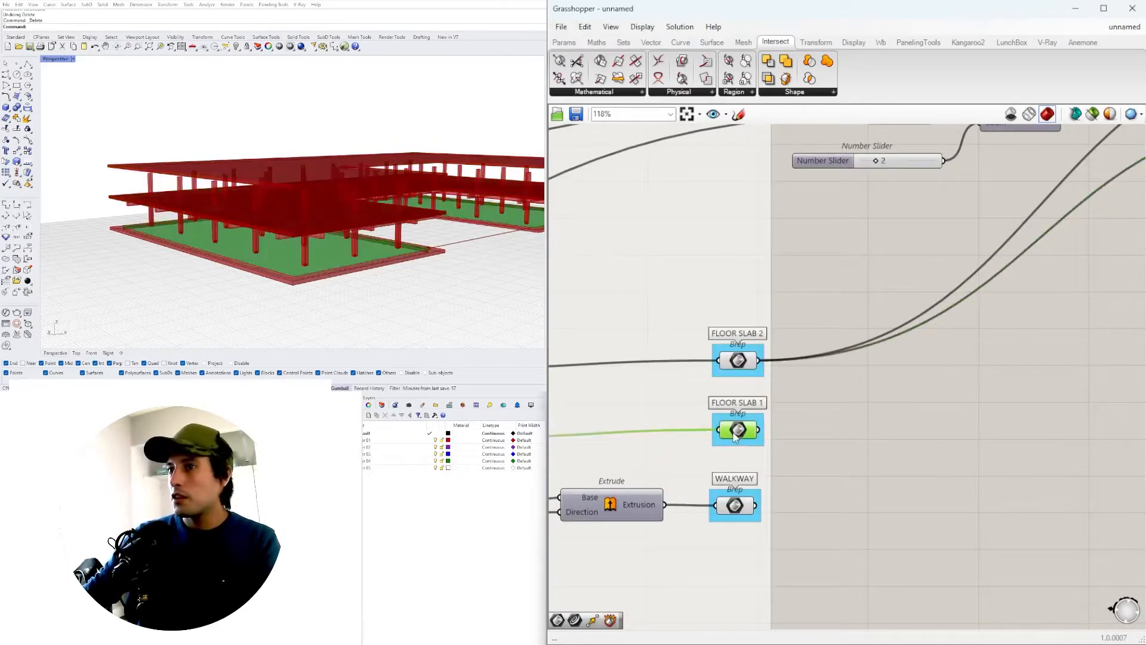
pyautogui.scroll(-3, 749, 495)
pyautogui.moveTo(746, 496); pyautogui.dragTo(995, 485, button='right')
pyautogui.scroll(4, 991, 489)
pyautogui.click(997, 490)
pyautogui.scroll(-6, 854, 371)
pyautogui.moveTo(731, 352); pyautogui.dragTo(929, 344, button='right')
pyautogui.scroll(4, 901, 186)
# Step: Connect the BEAM SYSTEM Brep to the third Move component's Geometry input
pyautogui.moveTo(880, 199); pyautogui.dragTo(670, 286, button='right')
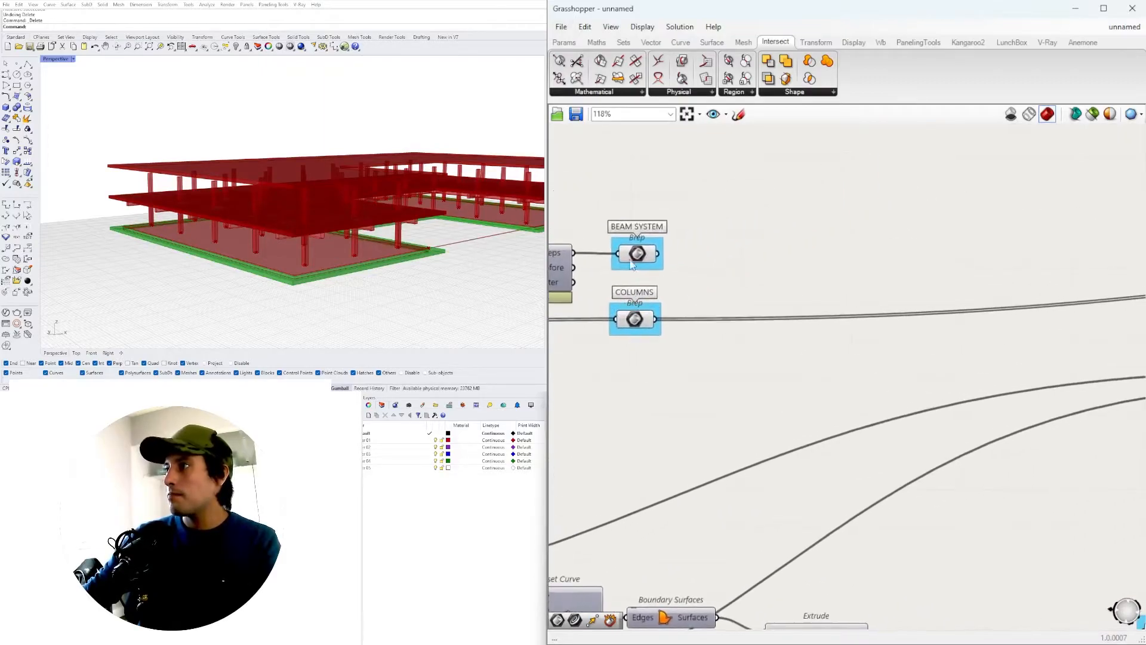
pyautogui.click(625, 254)
pyautogui.moveTo(626, 254); pyautogui.dragTo(558, 274, button='right')
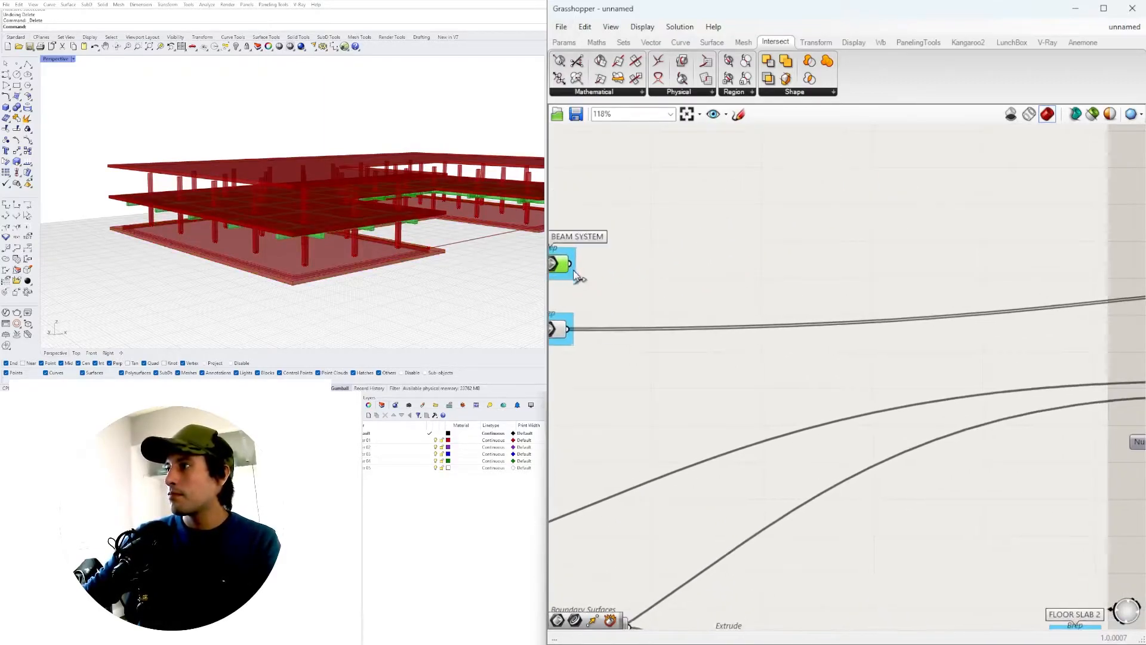
pyautogui.scroll(-5, 574, 273)
pyautogui.moveTo(997, 302); pyautogui.dragTo(820, 299, button='right')
pyautogui.scroll(4, 820, 300)
pyautogui.moveTo(686, 298); pyautogui.dragTo(711, 280)
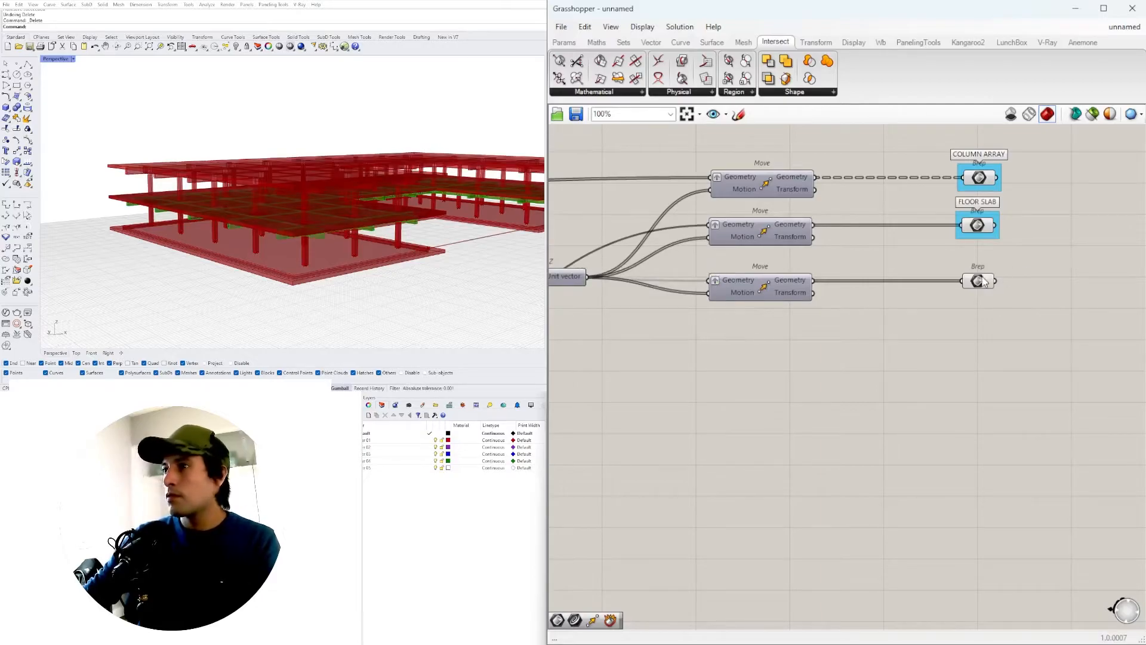
# Step: Inspect the beams output by the third Brep parameter in the model view
pyautogui.click(985, 286)
pyautogui.moveTo(334, 238); pyautogui.dragTo(310, 213, button='right')
pyautogui.scroll(3, 343, 197)
pyautogui.click(860, 370)
pyautogui.moveTo(984, 283); pyautogui.dragTo(987, 331, button='right')
pyautogui.click(976, 329)
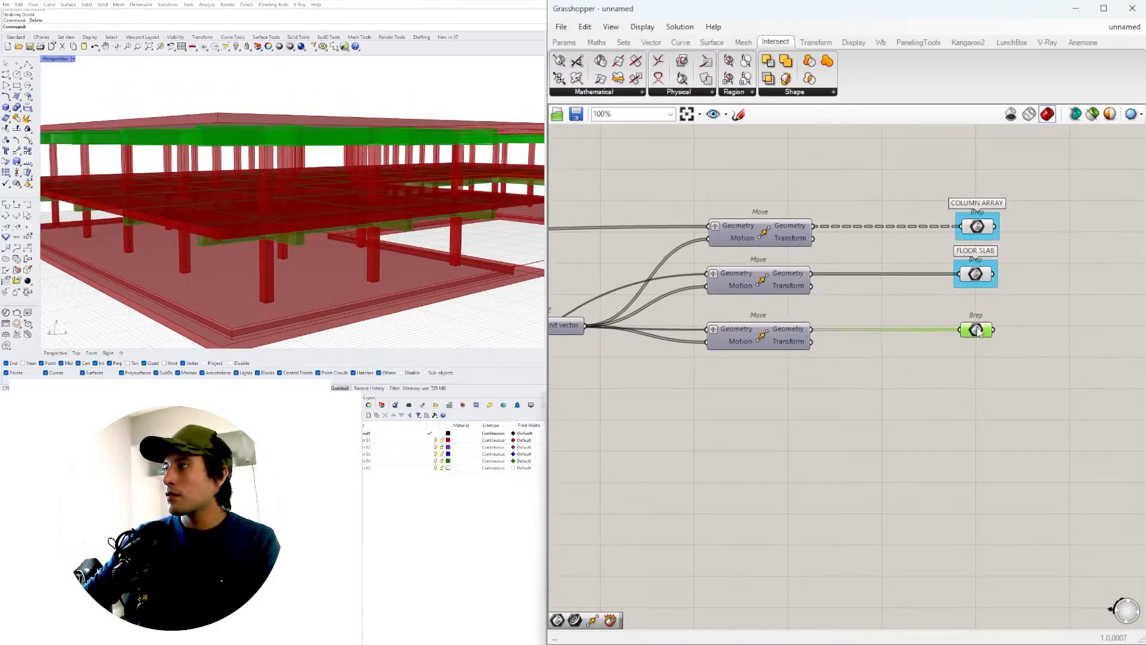
# Step: Group the third output Brep and label the group BEAM SYSTEM
pyautogui.scroll(4, 986, 322)
pyautogui.rightClick(988, 317)
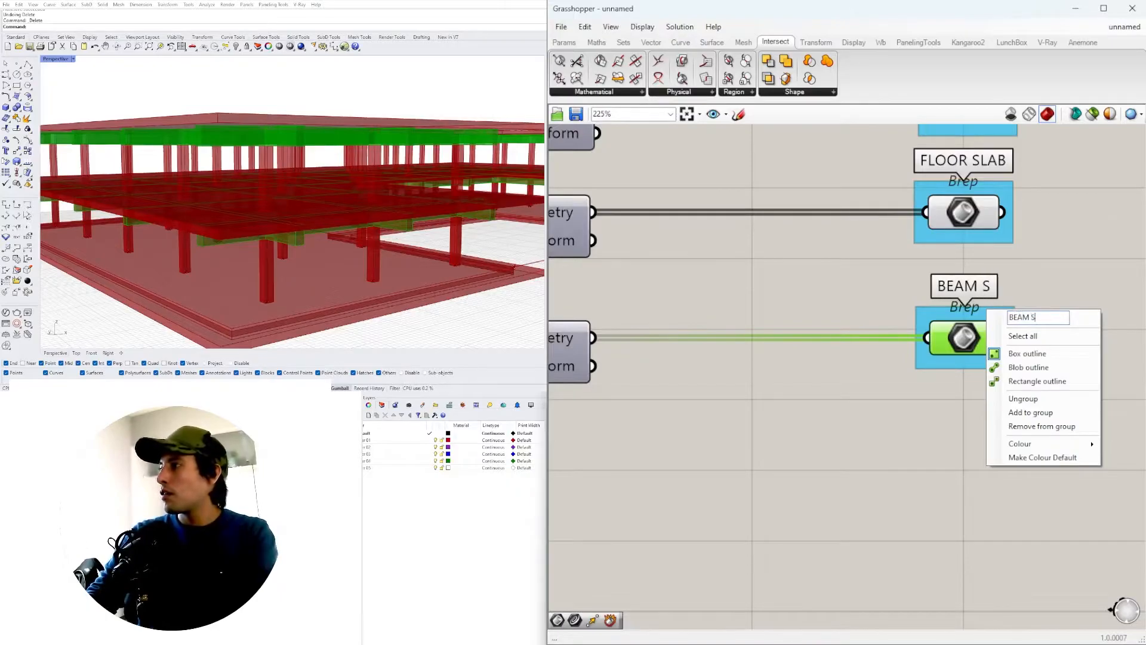
pyautogui.click(1080, 256)
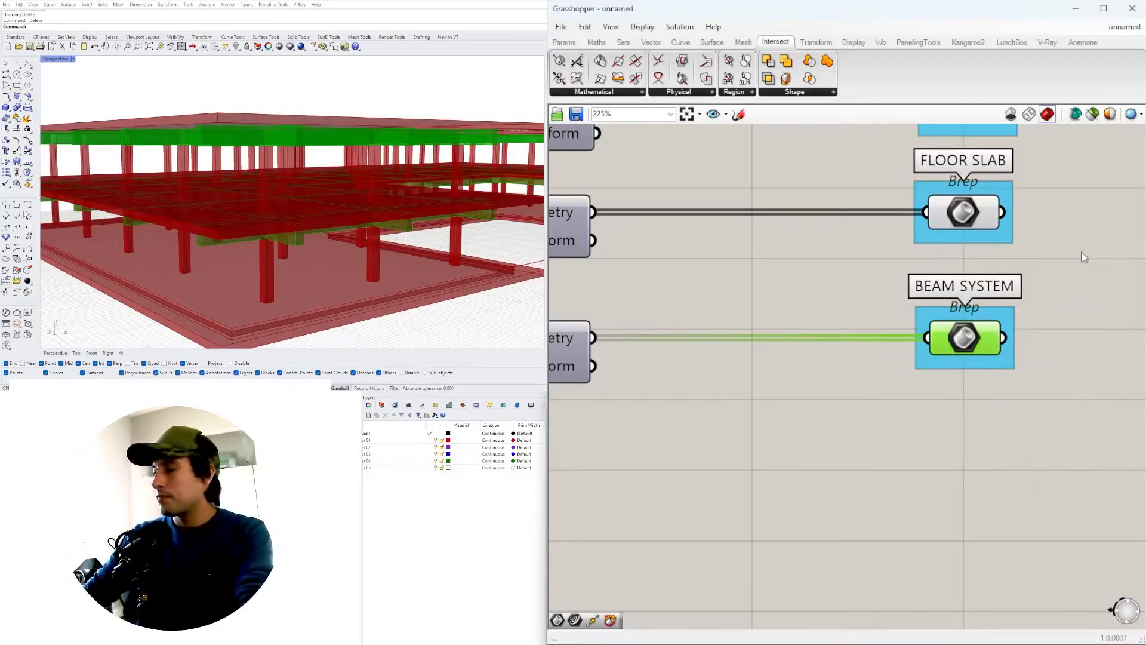
pyautogui.click(1070, 238)
# Step: Reposition the Addition, Number Slider, Series and Unit Z components together, a little farther from the Move components
pyautogui.scroll(-5, 1069, 238)
pyautogui.scroll(-2, 1010, 365)
pyautogui.scroll(2, 829, 382)
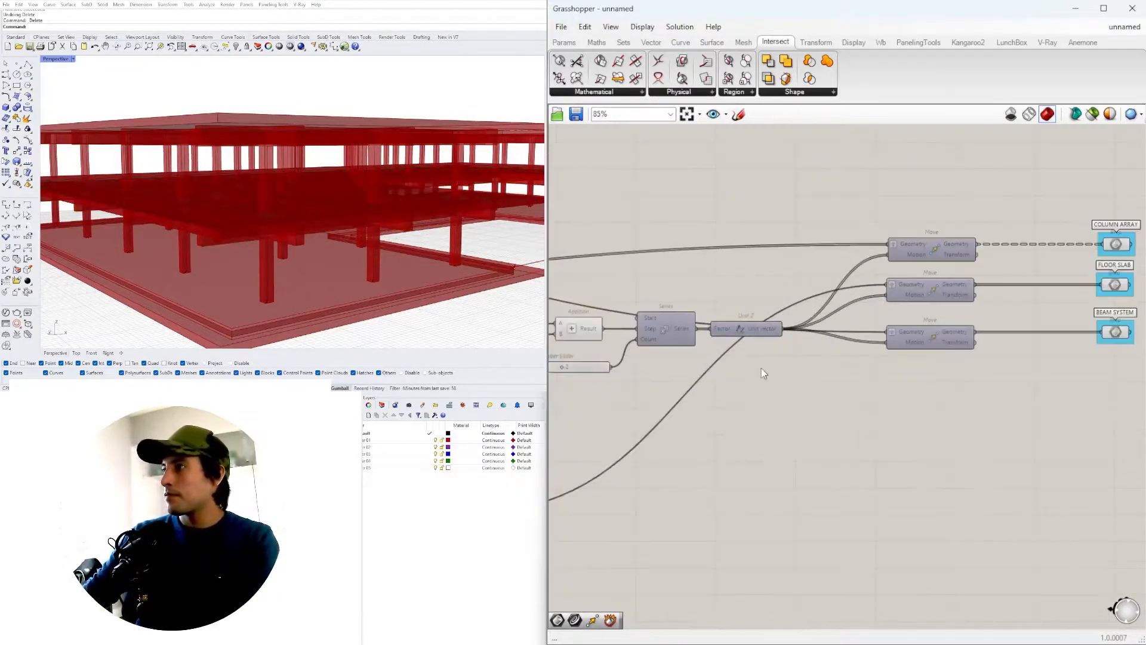
pyautogui.moveTo(739, 374); pyautogui.dragTo(888, 403, button='right')
pyautogui.moveTo(931, 467); pyautogui.dragTo(663, 332)
pyautogui.moveTo(883, 354); pyautogui.dragTo(875, 315)
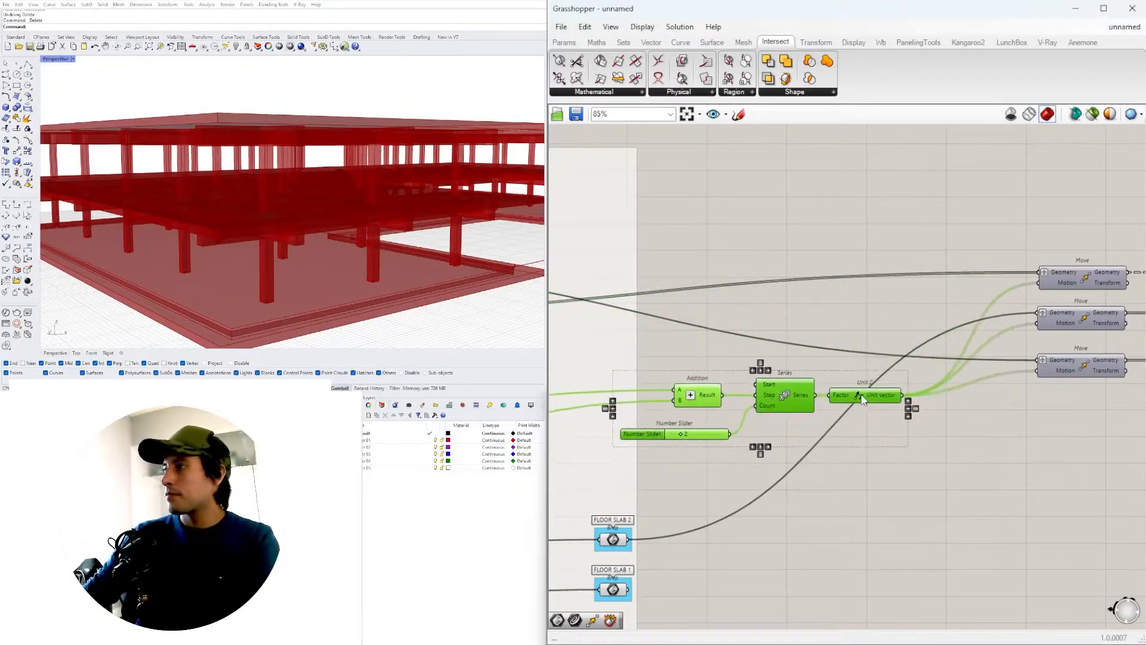
# Step: Disable the preview of the Addition, Series, Unit Z and Move components, and highlight the three output Breps in the model
pyautogui.scroll(-3, 860, 394)
pyautogui.scroll(-2, 883, 371)
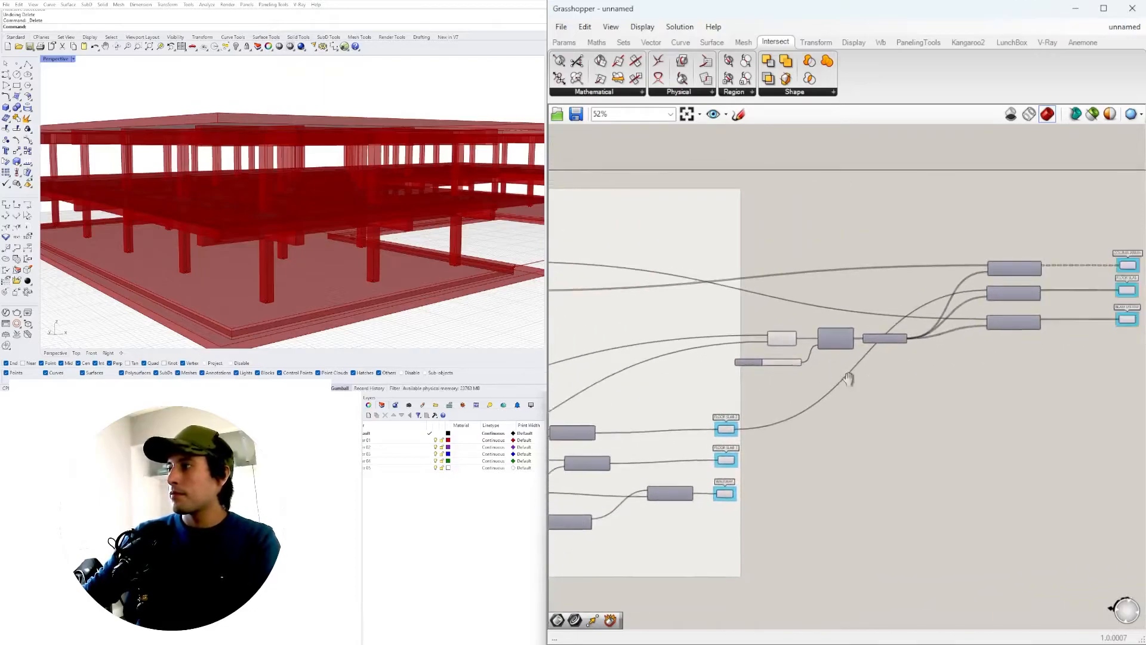
pyautogui.scroll(-2, 1098, 376)
pyautogui.moveTo(1093, 361); pyautogui.dragTo(931, 279)
pyautogui.press('space')
pyautogui.click(976, 242)
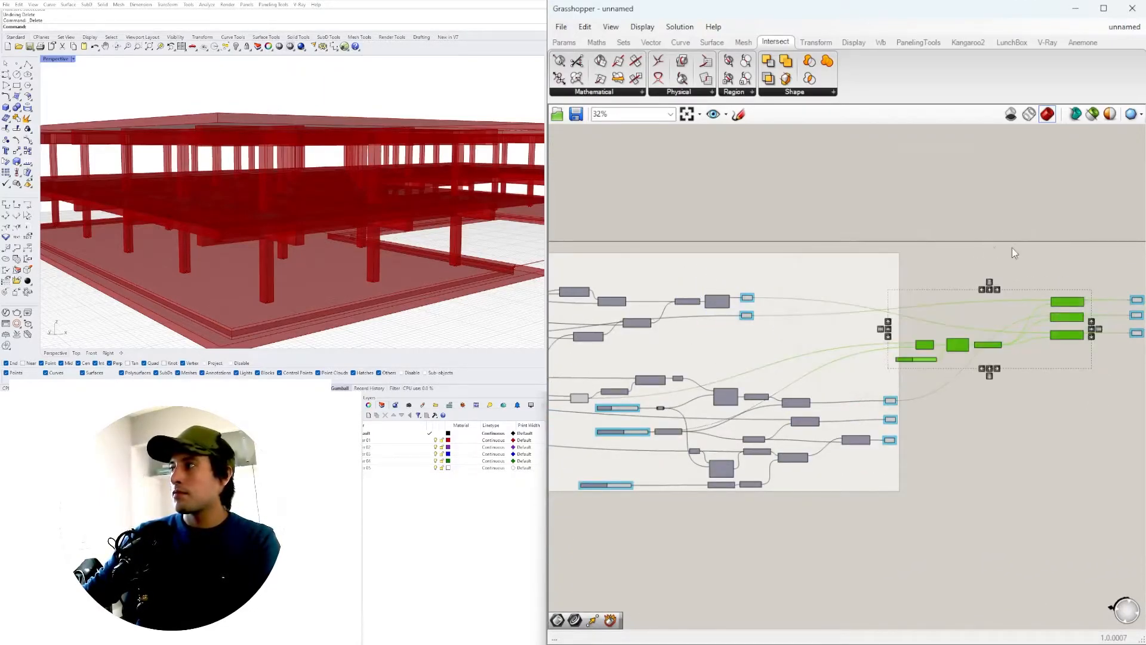
pyautogui.click(995, 254)
pyautogui.scroll(4, 1085, 352)
pyautogui.moveTo(1112, 349); pyautogui.dragTo(952, 364, button='right')
pyautogui.moveTo(1076, 360); pyautogui.dragTo(996, 216)
pyautogui.scroll(-3, 1005, 409)
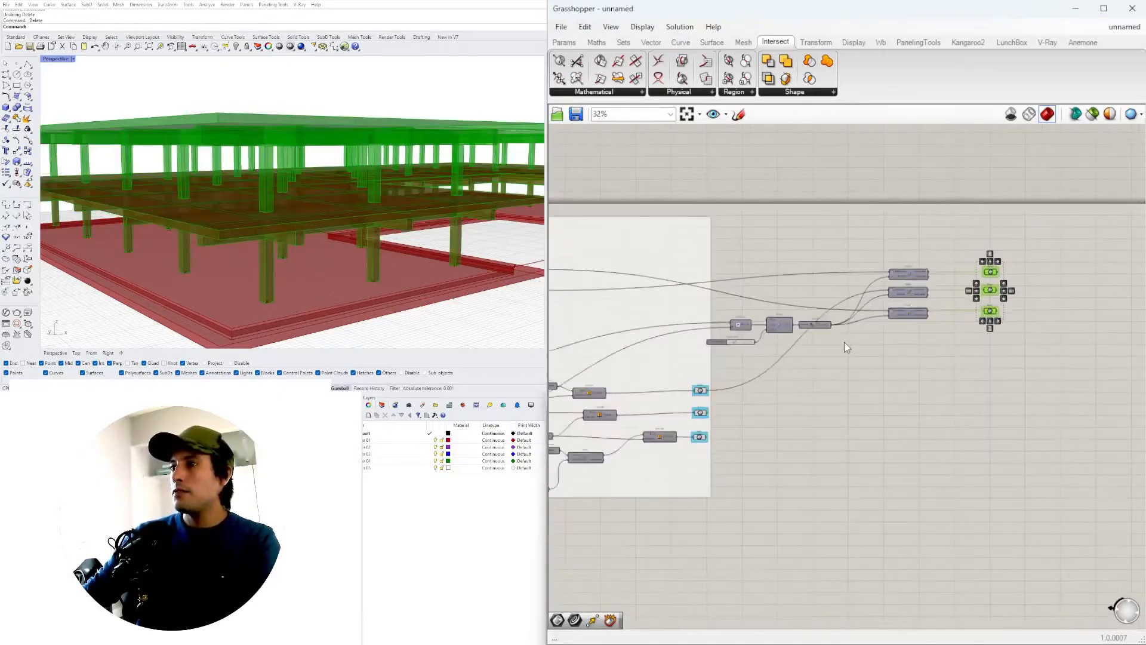
# Step: Try disabling the preview of the components in the large building group, and undo it
pyautogui.moveTo(977, 481); pyautogui.dragTo(625, 217)
pyautogui.press('space')
pyautogui.click(794, 201)
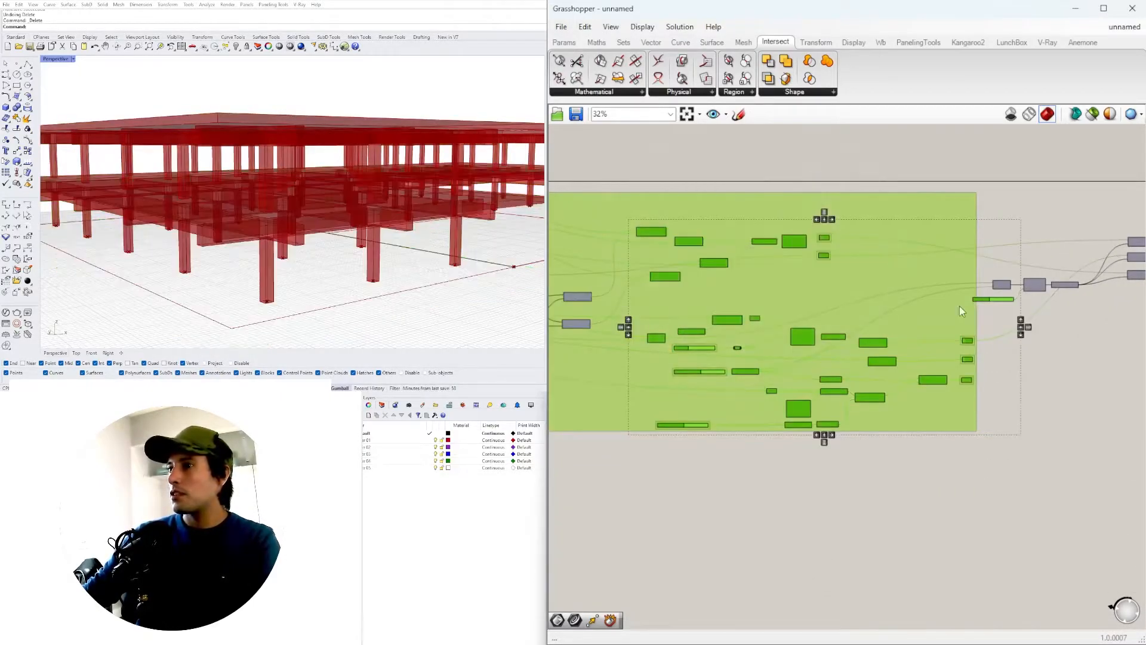
pyautogui.click(1082, 369)
pyautogui.scroll(5, 843, 381)
pyautogui.hotkey('ctrl', 'z')
# Step: Disable the preview of the original FLOOR SLAB 2 Brep
pyautogui.scroll(-3, 843, 381)
pyautogui.moveTo(1034, 350); pyautogui.dragTo(1048, 401, button='right')
pyautogui.scroll(5, 1047, 401)
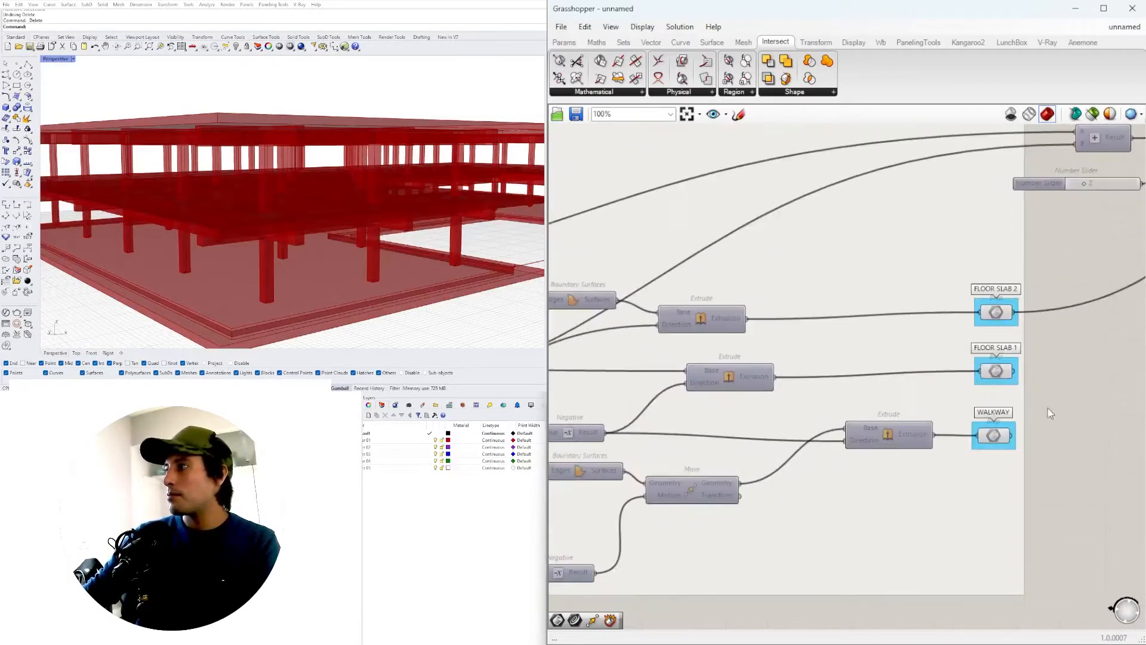
pyautogui.scroll(-3, 1036, 510)
pyautogui.scroll(3, 1017, 442)
pyautogui.click(1017, 385)
pyautogui.rightClick(1018, 385)
pyautogui.click(1038, 407)
# Step: Check what the FLOOR SLAB 1, WALKWAY, FLOOR SLAB 2 and BEAM SYSTEM Breps display in the model view
pyautogui.click(1017, 443)
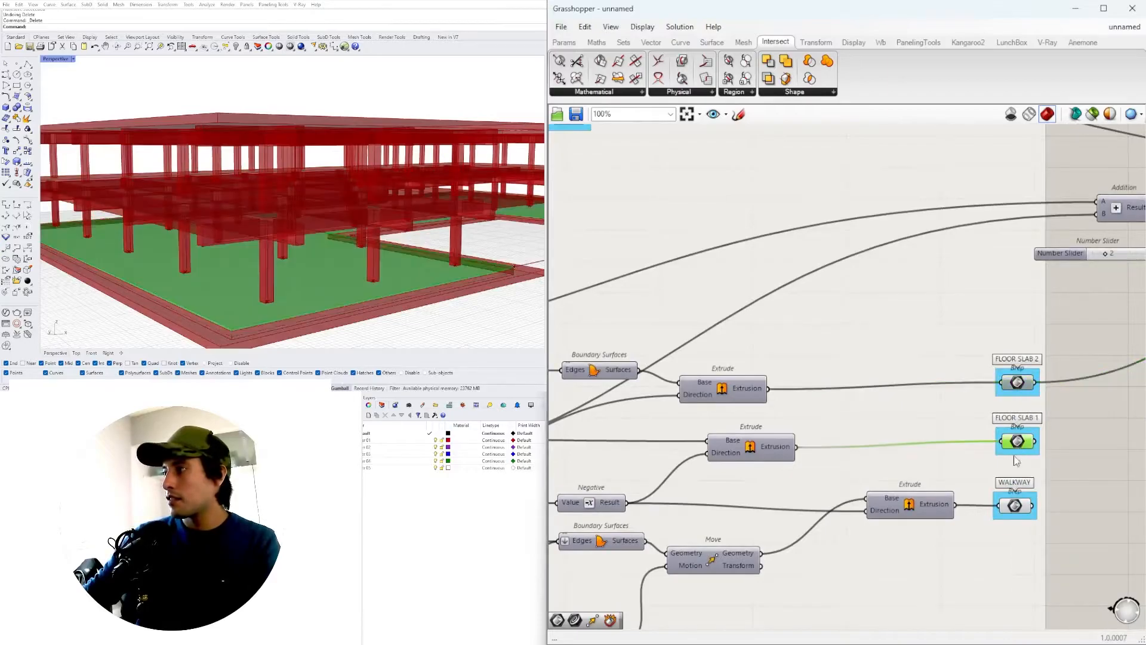
pyautogui.click(1018, 506)
pyautogui.scroll(-3, 820, 388)
pyautogui.scroll(3, 738, 335)
pyautogui.click(739, 339)
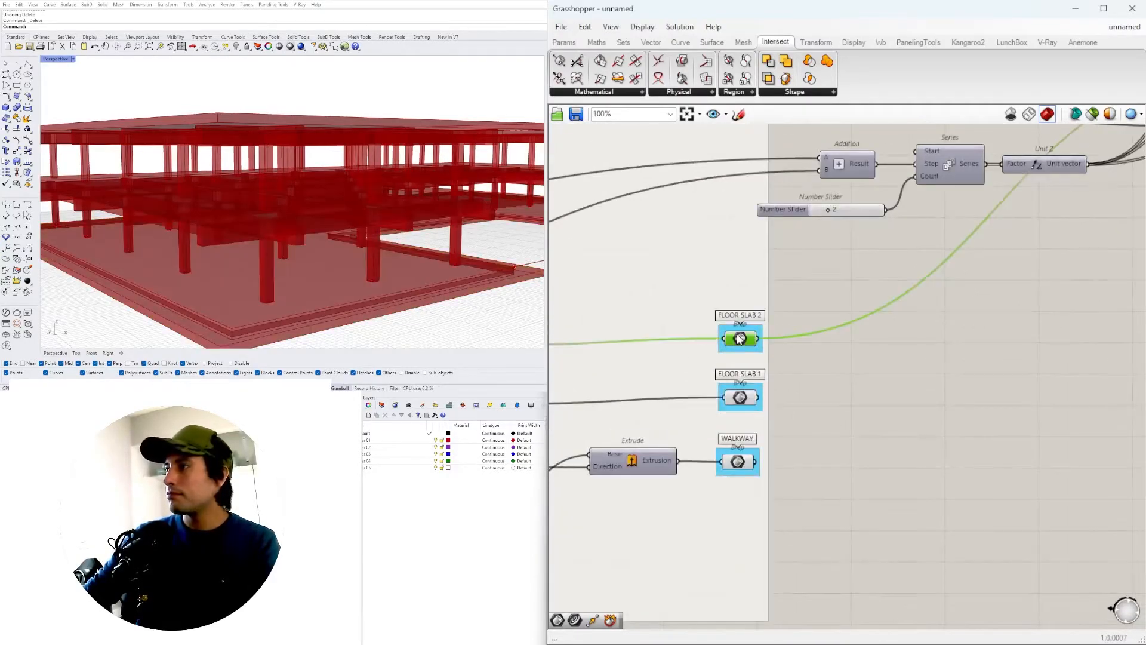
pyautogui.click(819, 368)
pyautogui.scroll(-3, 819, 368)
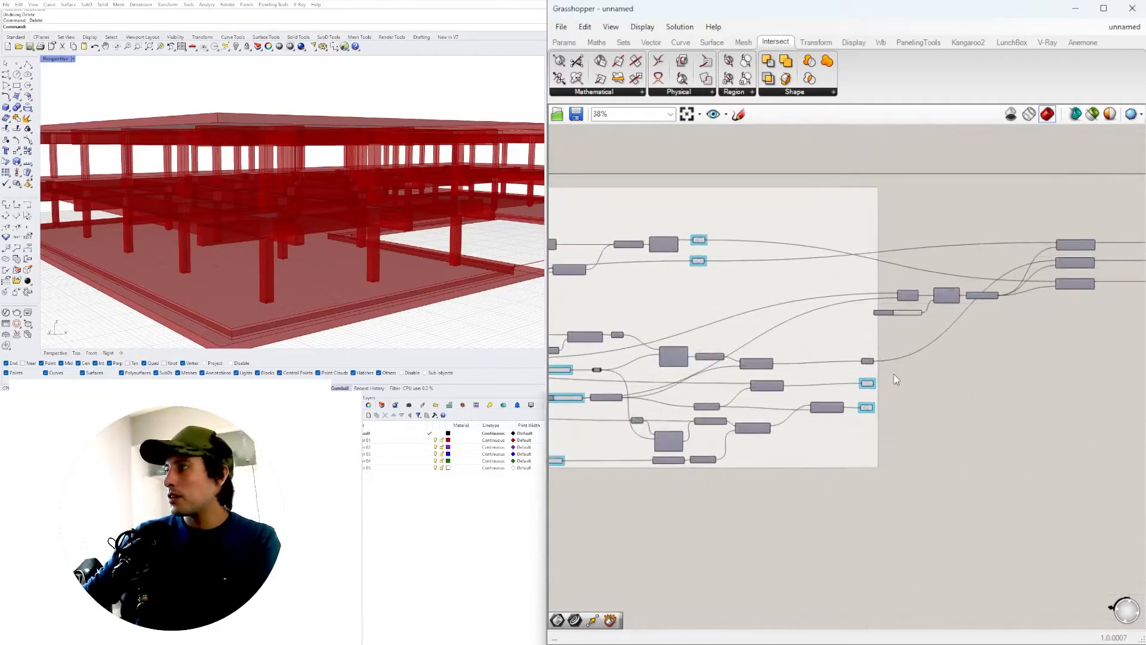
pyautogui.scroll(2, 706, 244)
pyautogui.scroll(2, 738, 250)
pyautogui.click(821, 333)
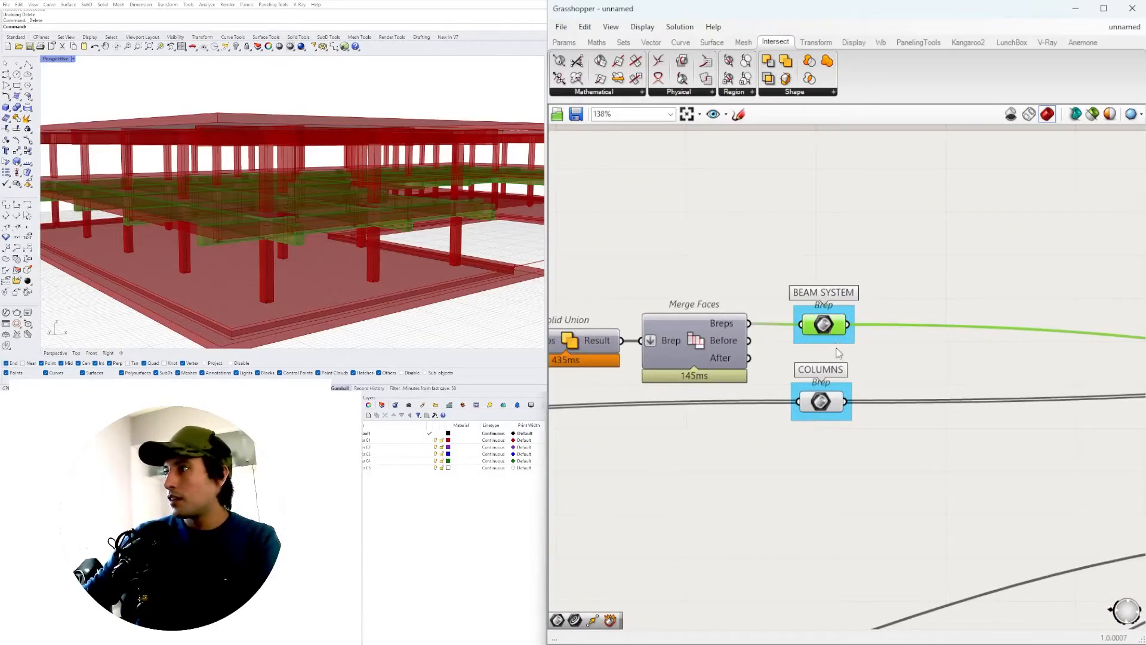
pyautogui.click(880, 255)
pyautogui.scroll(-3, 882, 256)
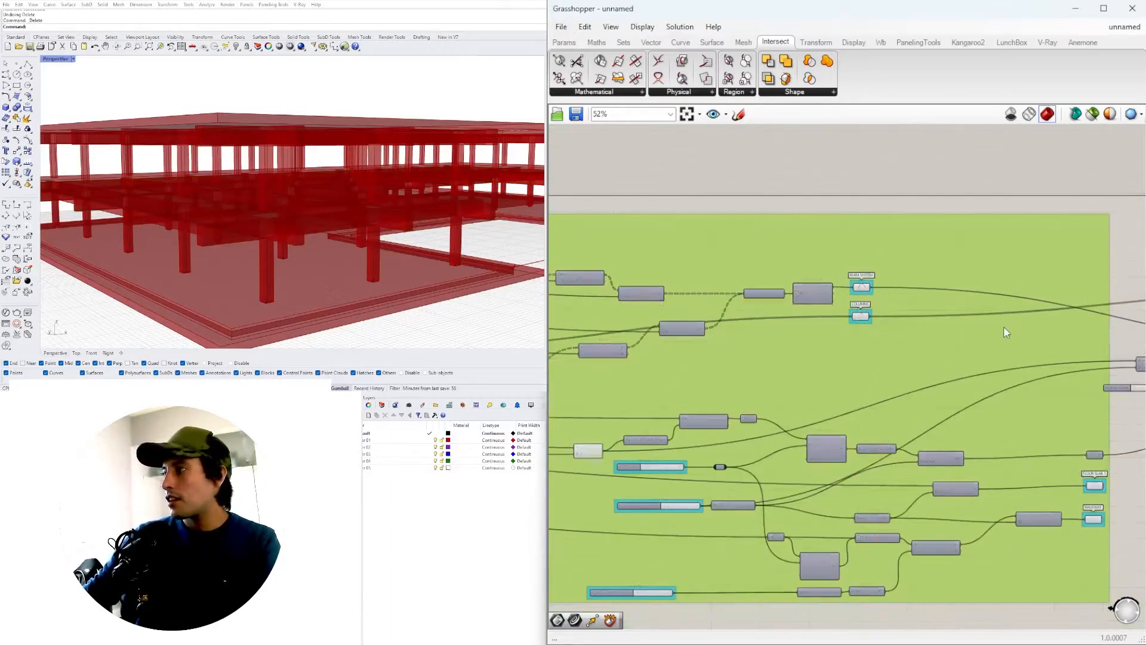
pyautogui.scroll(3, 1105, 471)
pyautogui.moveTo(1086, 439); pyautogui.dragTo(879, 441, button='right')
pyautogui.click(878, 434)
pyautogui.scroll(-3, 917, 391)
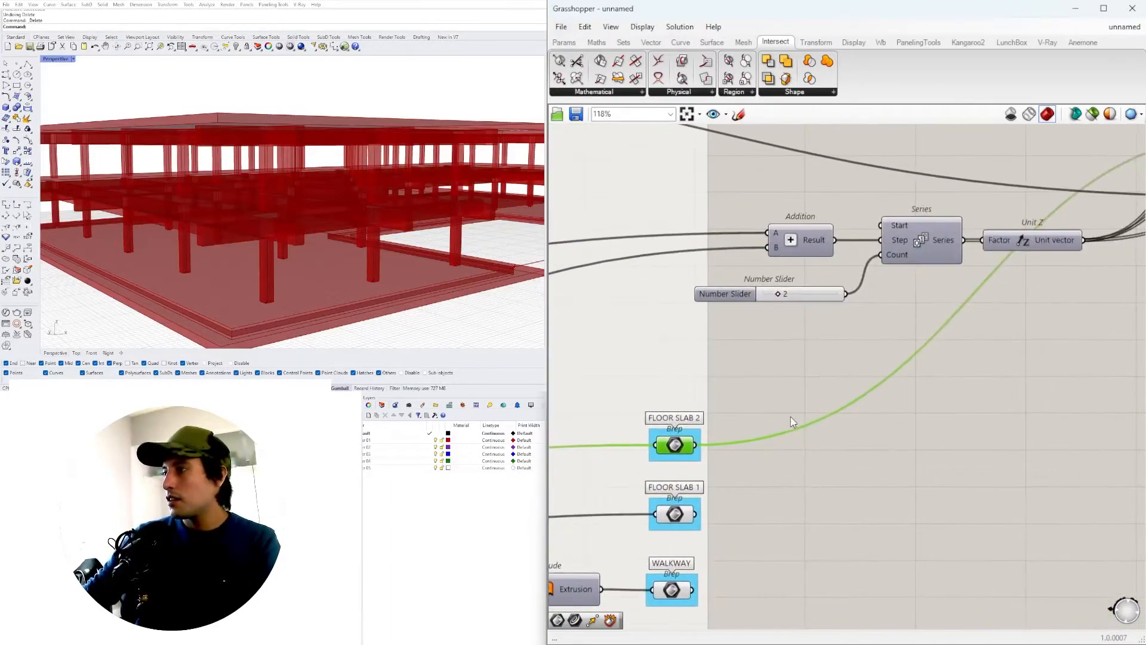
pyautogui.scroll(3, 660, 278)
# Step: Disable the preview of the original BEAM SYSTEM and COLUMNS Breps
pyautogui.click(689, 253)
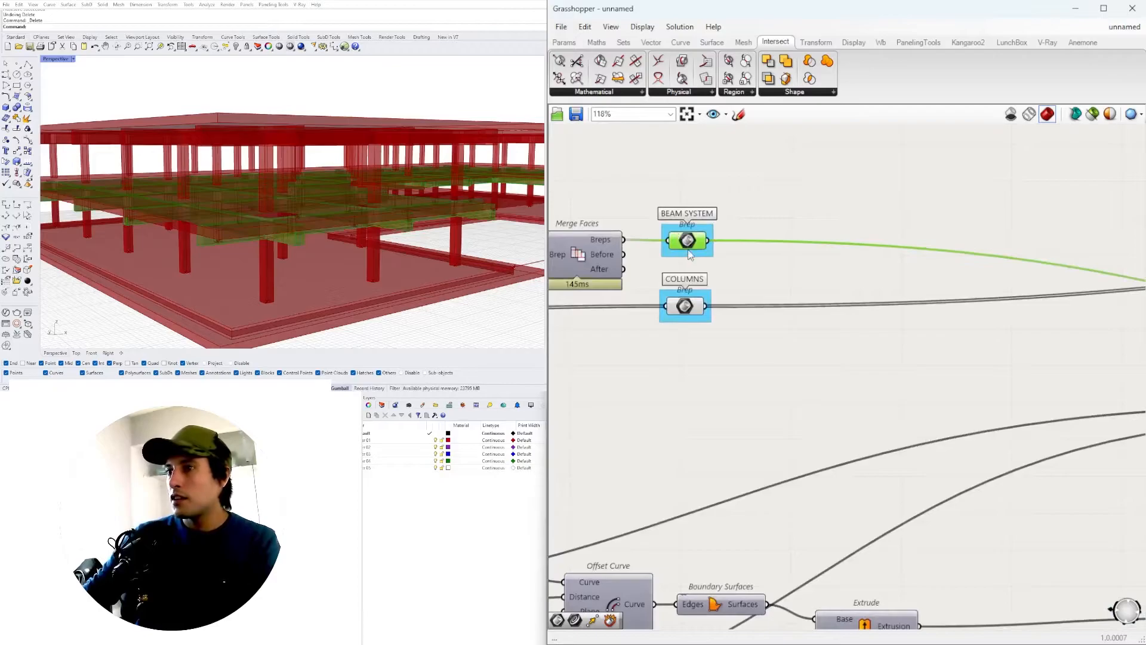
pyautogui.keyDown('shift'); pyautogui.click(684, 304); pyautogui.keyUp('shift')
pyautogui.middleClick(684, 304)
pyautogui.click(720, 267)
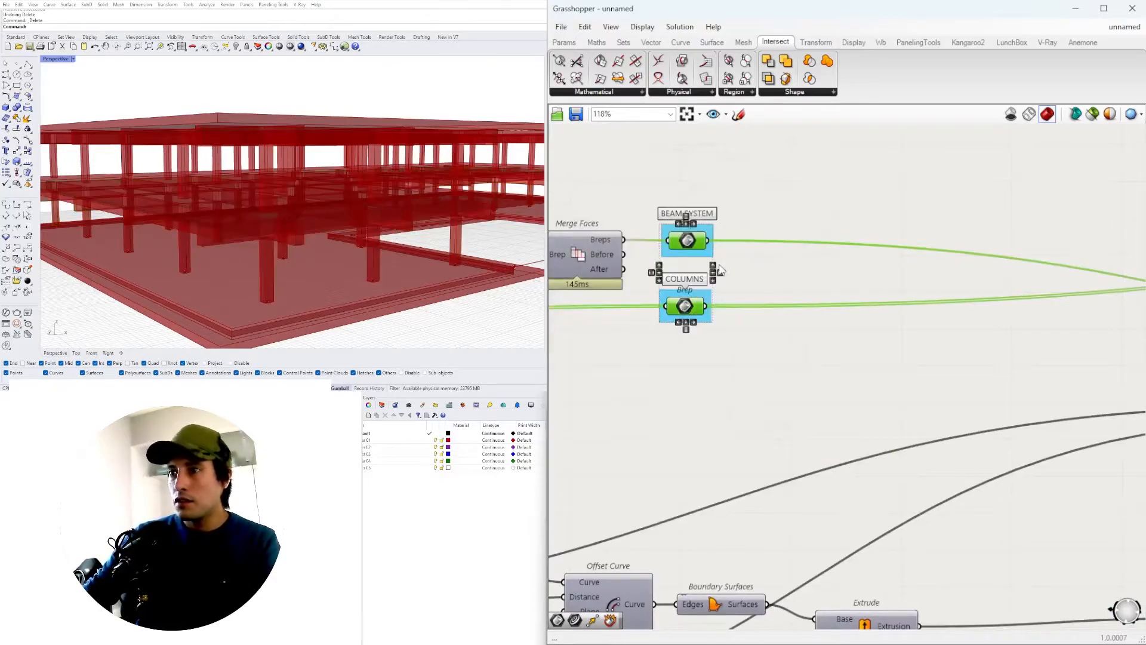
# Step: Set the Number Slider driving the Series Count to 3
pyautogui.scroll(-6, 735, 270)
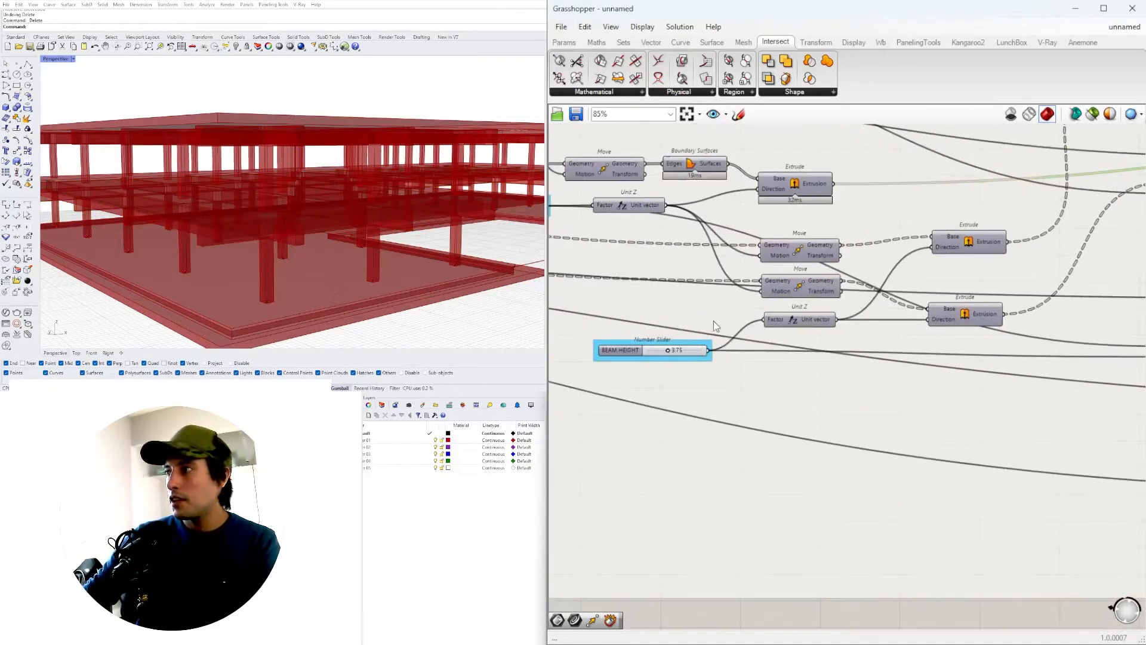
pyautogui.scroll(5, 761, 342)
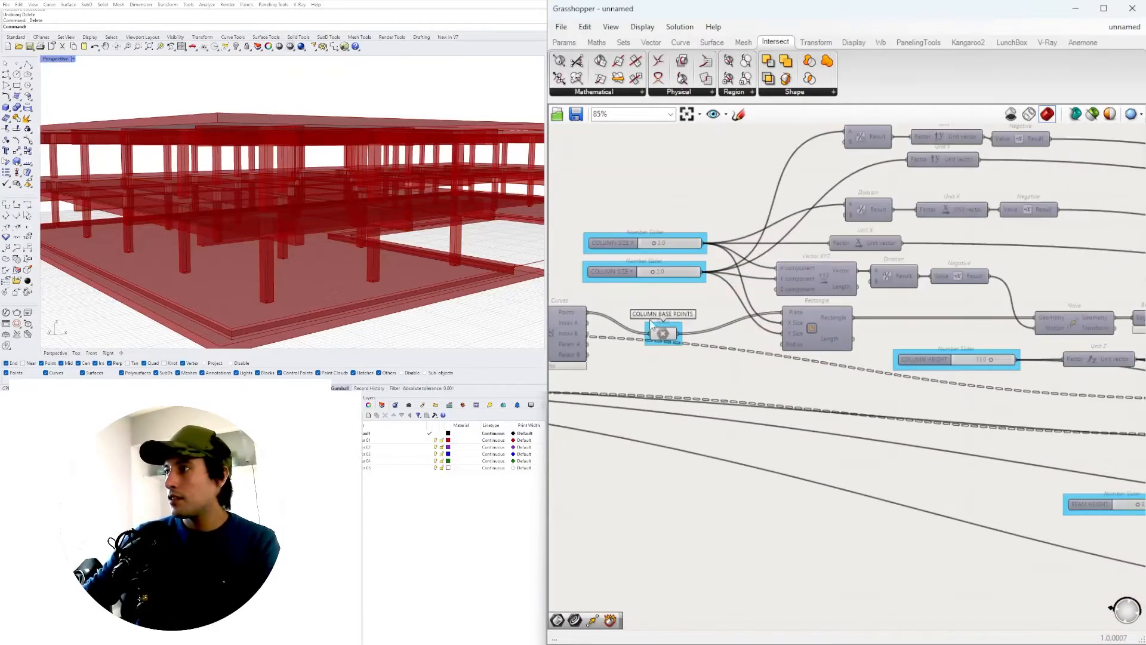
pyautogui.scroll(-6, 688, 354)
pyautogui.moveTo(1015, 472); pyautogui.dragTo(776, 463, button='right')
pyautogui.moveTo(983, 420); pyautogui.dragTo(805, 426, button='right')
pyautogui.scroll(3, 979, 399)
pyautogui.moveTo(1006, 398); pyautogui.dragTo(893, 259)
pyautogui.click(789, 473)
pyautogui.moveTo(370, 197); pyautogui.dragTo(188, 247, button='right')
pyautogui.scroll(4, 864, 367)
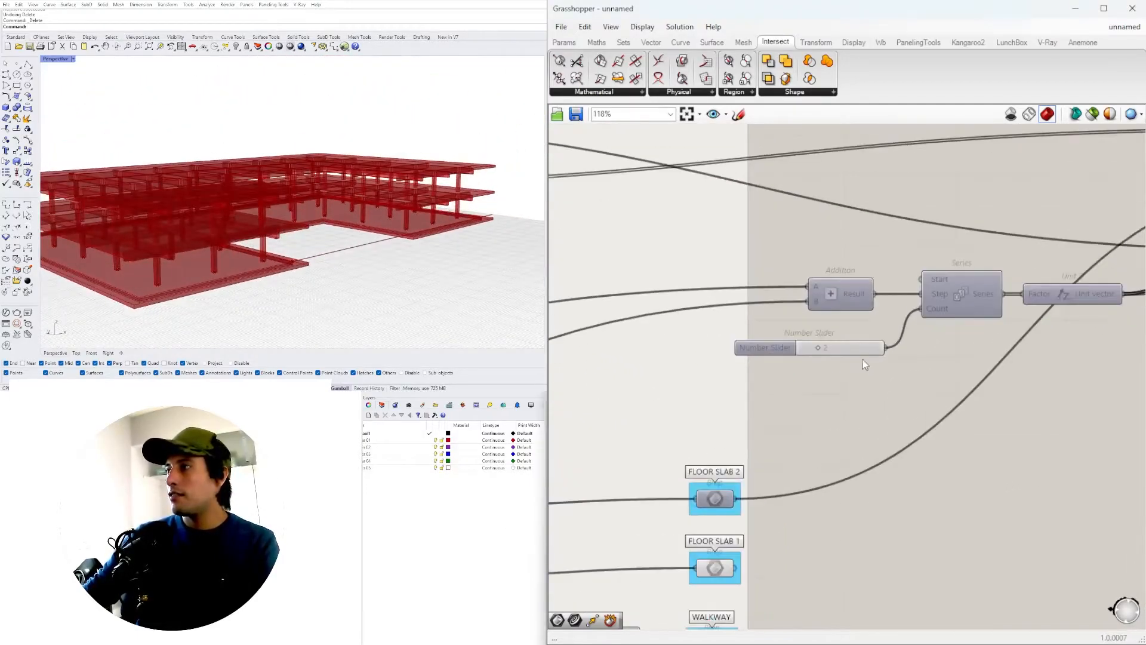
pyautogui.scroll(3, 865, 368)
pyautogui.moveTo(782, 360); pyautogui.dragTo(807, 362)
pyautogui.scroll(-6, 311, 208)
pyautogui.moveTo(311, 209); pyautogui.dragTo(346, 192, button='right')
pyautogui.scroll(3, 792, 346)
pyautogui.moveTo(835, 363)
pyautogui.mouseDown()
pyautogui.moveTo(793, 365)
pyautogui.moveTo(818, 365)
pyautogui.mouseUp()
# Step: Inspect the stacked floors, columns and beams of the arrayed building from several angles and up close
pyautogui.moveTo(381, 170); pyautogui.dragTo(276, 276, button='right')
pyautogui.scroll(-3, 278, 273)
pyautogui.moveTo(310, 224)
pyautogui.mouseDown(button='right')
pyautogui.moveTo(317, 246)
pyautogui.moveTo(292, 214)
pyautogui.mouseUp(button='right')
pyautogui.scroll(3, 292, 213)
pyautogui.moveTo(302, 290); pyautogui.dragTo(261, 296, button='right')
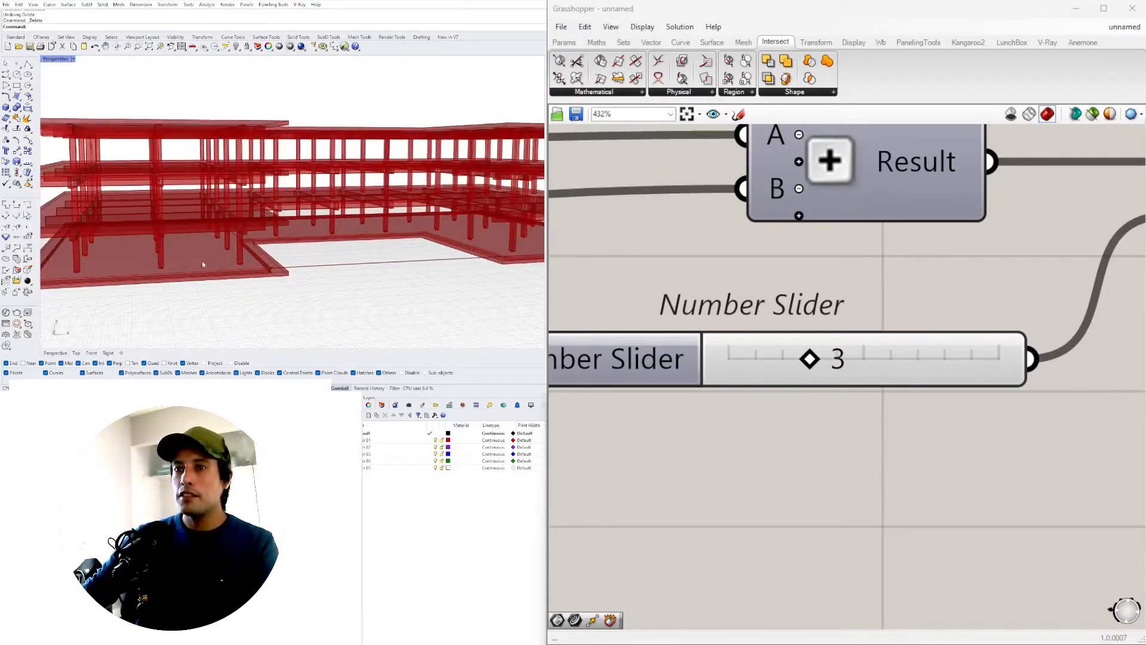
pyautogui.moveTo(210, 262); pyautogui.dragTo(269, 242, button='right')
pyautogui.moveTo(527, 209); pyautogui.dragTo(324, 212, button='right')
pyautogui.scroll(5, 324, 212)
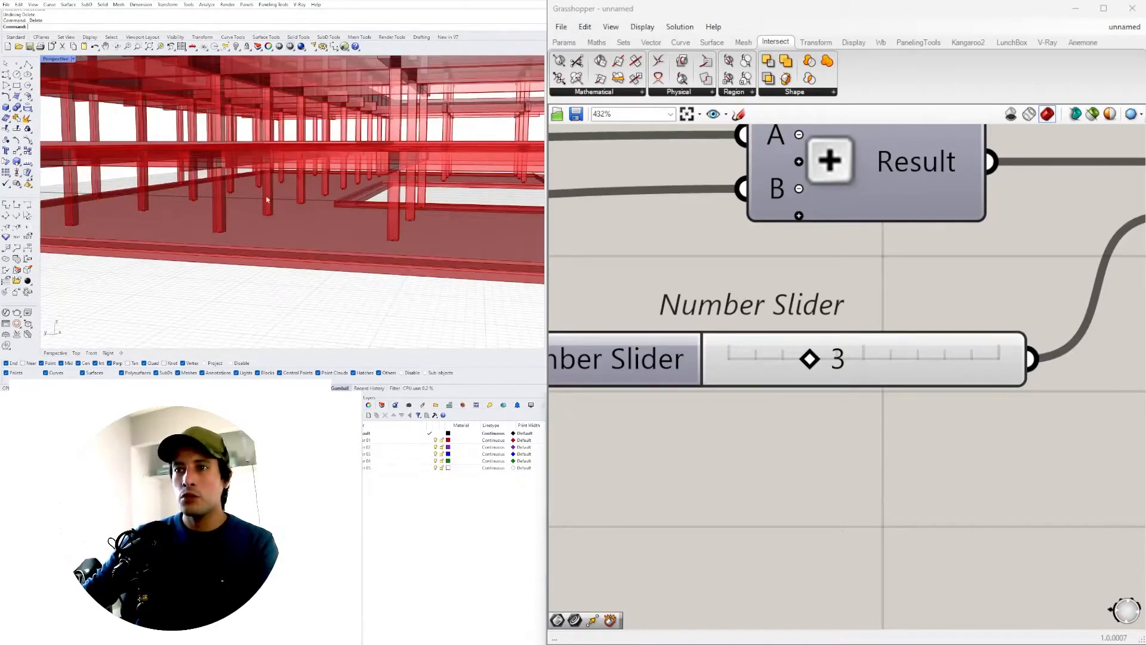
pyautogui.scroll(-5, 276, 203)
pyautogui.scroll(6, 278, 203)
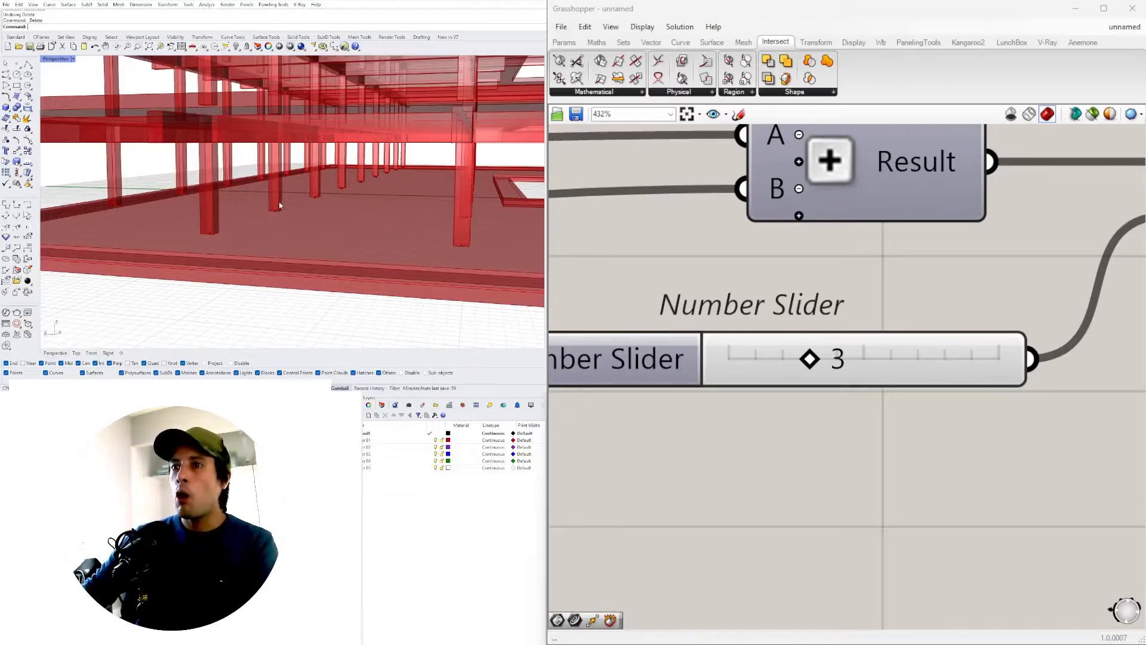
pyautogui.scroll(-8, 277, 207)
pyautogui.moveTo(224, 226); pyautogui.dragTo(403, 182, button='right')
pyautogui.scroll(5, 263, 174)
pyautogui.scroll(-2, 406, 188)
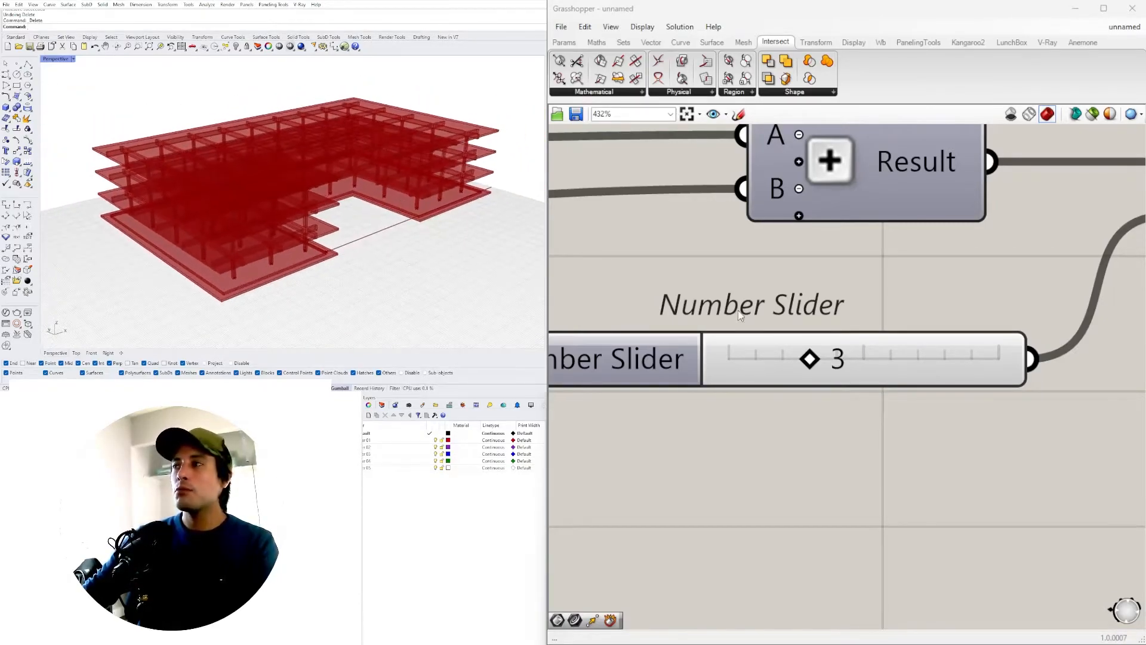
pyautogui.scroll(-10, 688, 317)
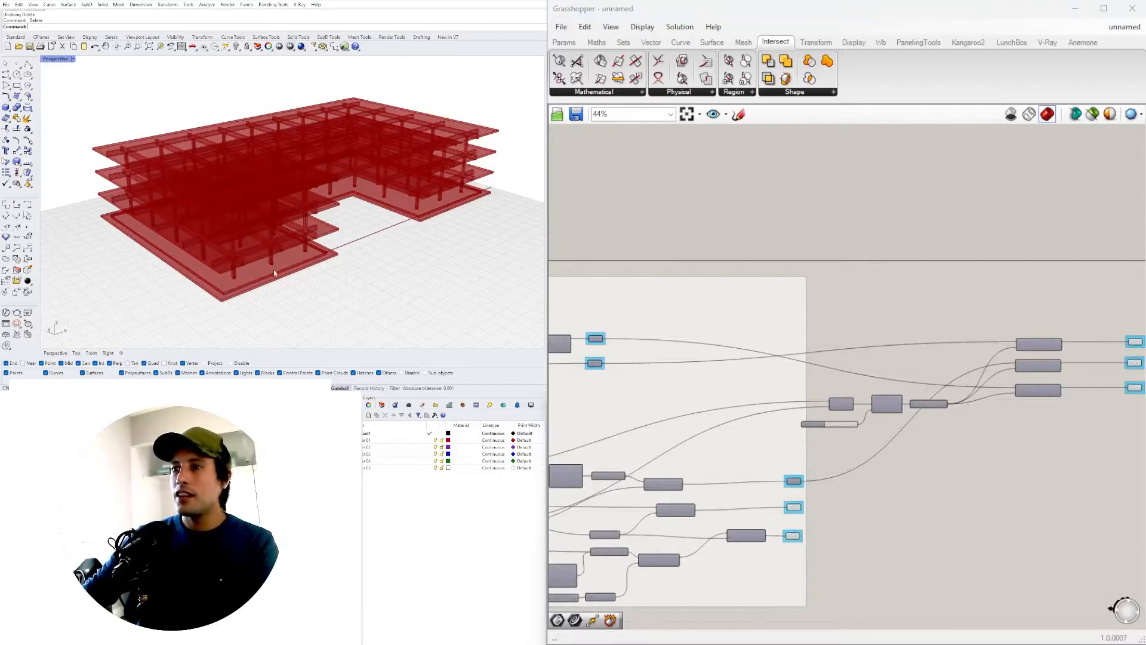
pyautogui.scroll(5, 284, 273)
pyautogui.scroll(-5, 324, 235)
pyautogui.scroll(4, 280, 257)
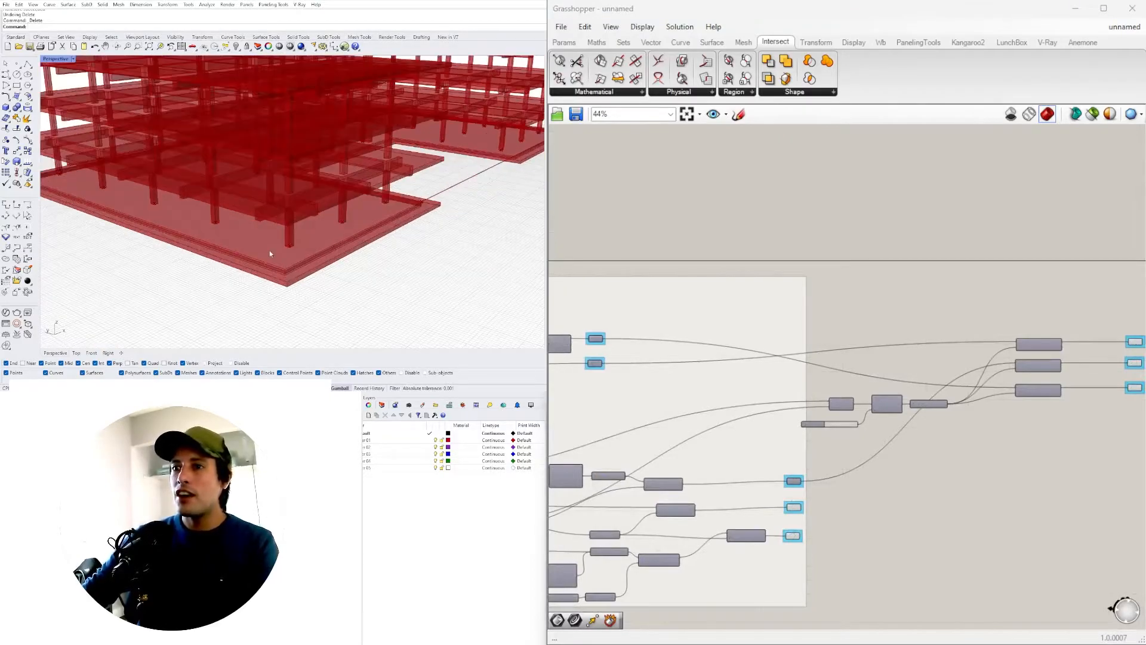
pyautogui.scroll(-5, 270, 254)
pyautogui.moveTo(270, 254); pyautogui.dragTo(352, 257, button='right')
# Step: Set the slider feeding the Unit Y factor to 100
pyautogui.scroll(-3, 776, 394)
pyautogui.moveTo(657, 398); pyautogui.dragTo(814, 421, button='right')
pyautogui.scroll(3, 858, 398)
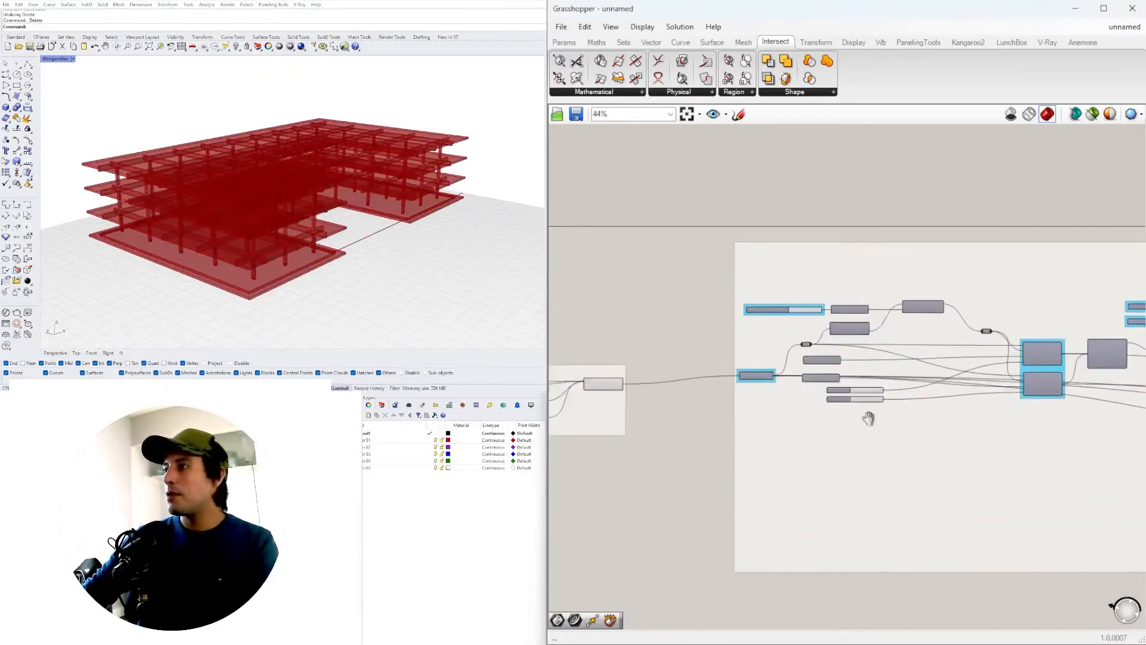
pyautogui.scroll(-2, 737, 476)
pyautogui.moveTo(736, 475); pyautogui.dragTo(739, 413, button='right')
pyautogui.scroll(6, 738, 414)
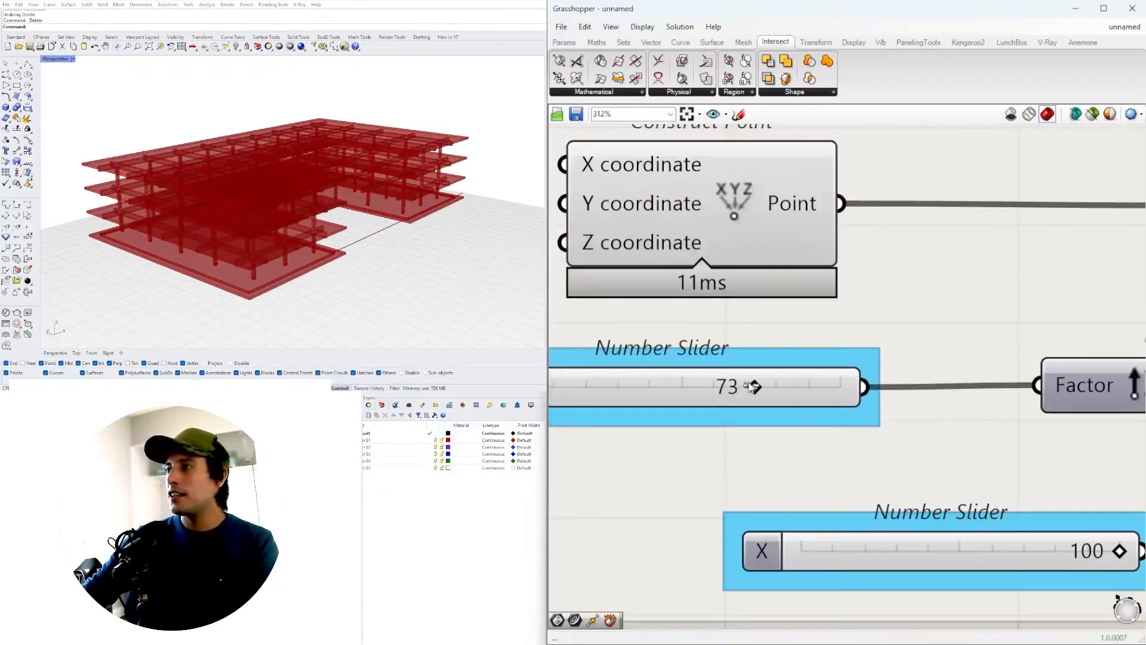
pyautogui.moveTo(705, 389); pyautogui.dragTo(701, 389)
pyautogui.moveTo(810, 388); pyautogui.dragTo(861, 386)
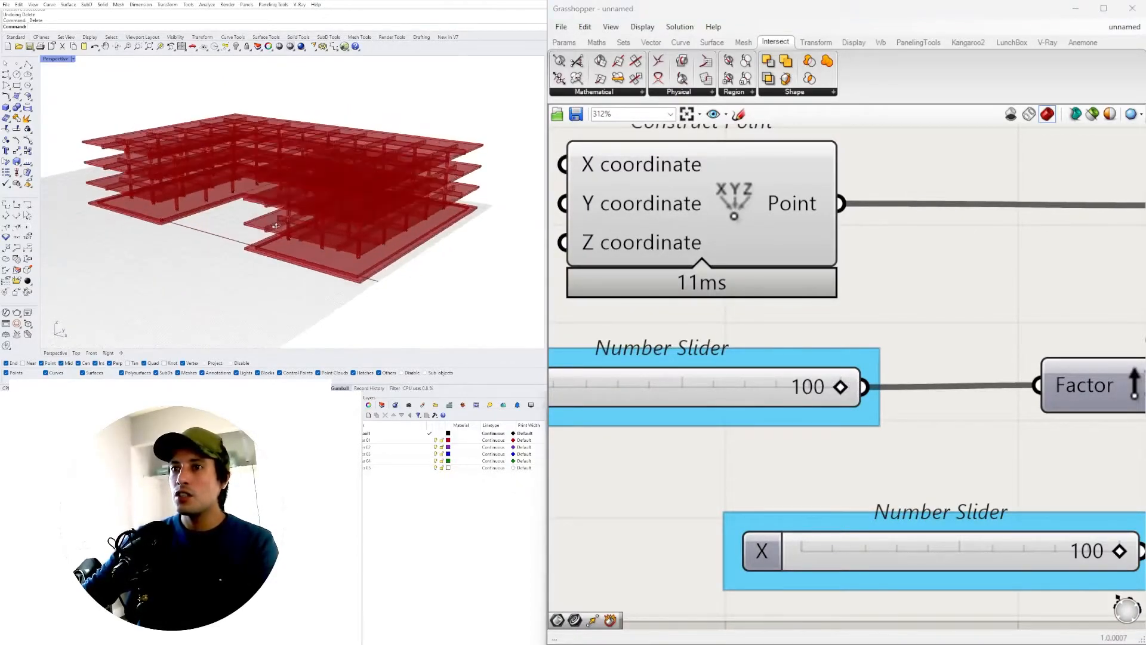
# Step: Test the building's X slider at 44, and return it to 100
pyautogui.scroll(-5, 867, 373)
pyautogui.scroll(4, 875, 458)
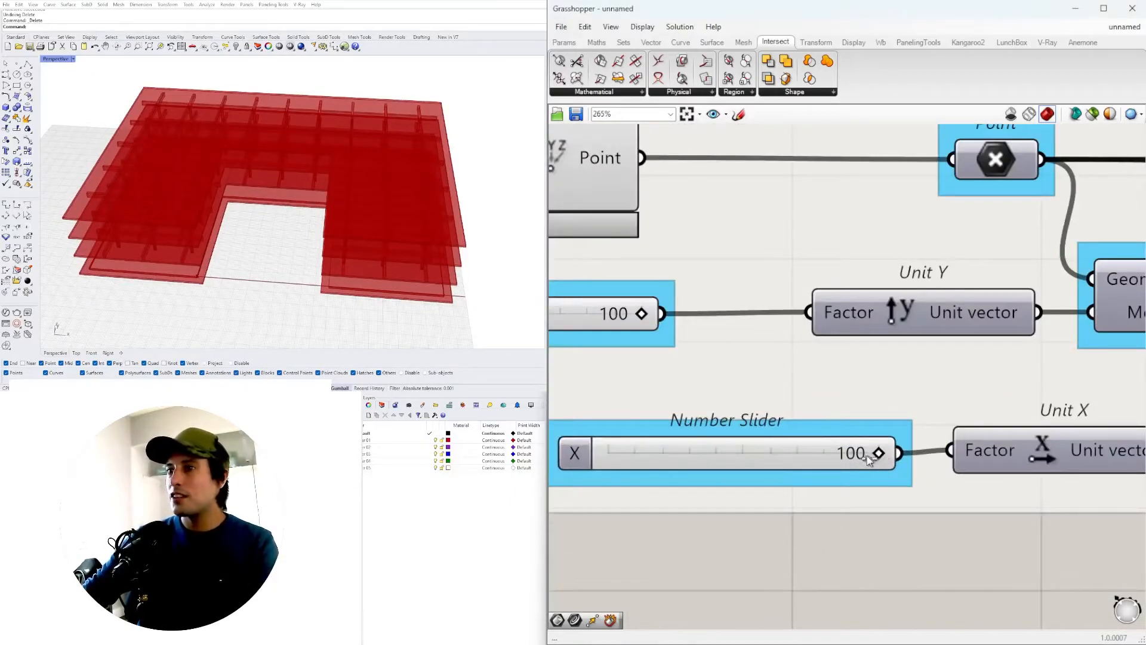
pyautogui.moveTo(843, 456); pyautogui.dragTo(727, 453)
pyautogui.scroll(5, 266, 219)
pyautogui.scroll(-8, 265, 219)
pyautogui.moveTo(265, 219); pyautogui.dragTo(255, 262, button='right')
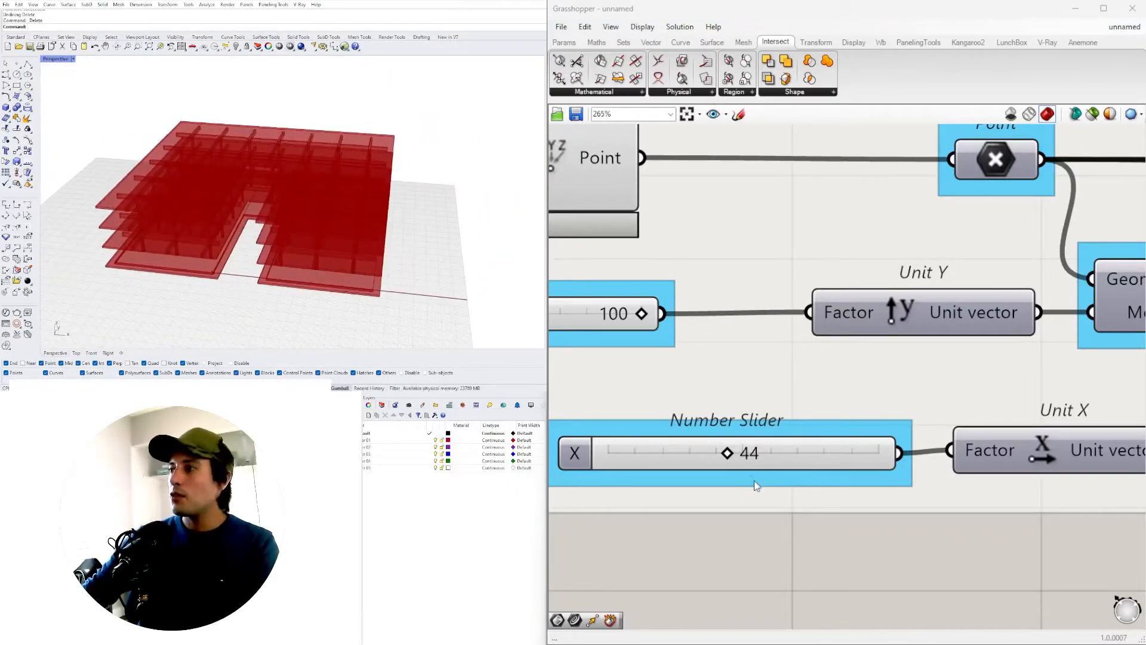
pyautogui.moveTo(906, 456); pyautogui.dragTo(911, 453)
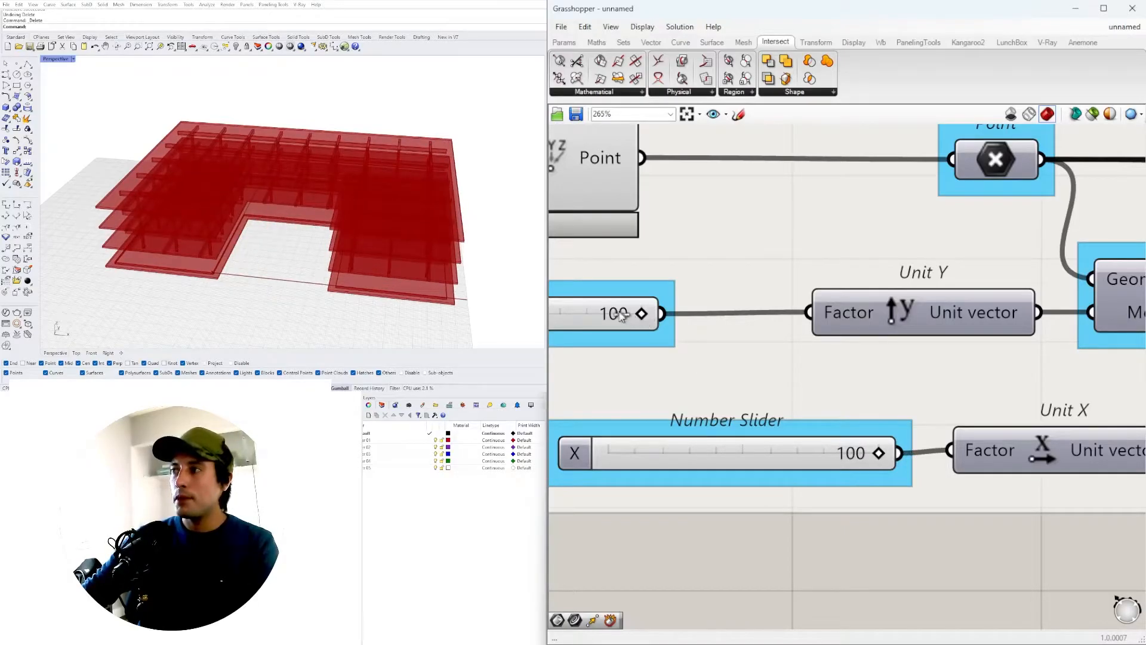
# Step: Set the slider feeding the Unit Y factor to 81 and view the building from a lower angle
pyautogui.moveTo(589, 310); pyautogui.dragTo(590, 312)
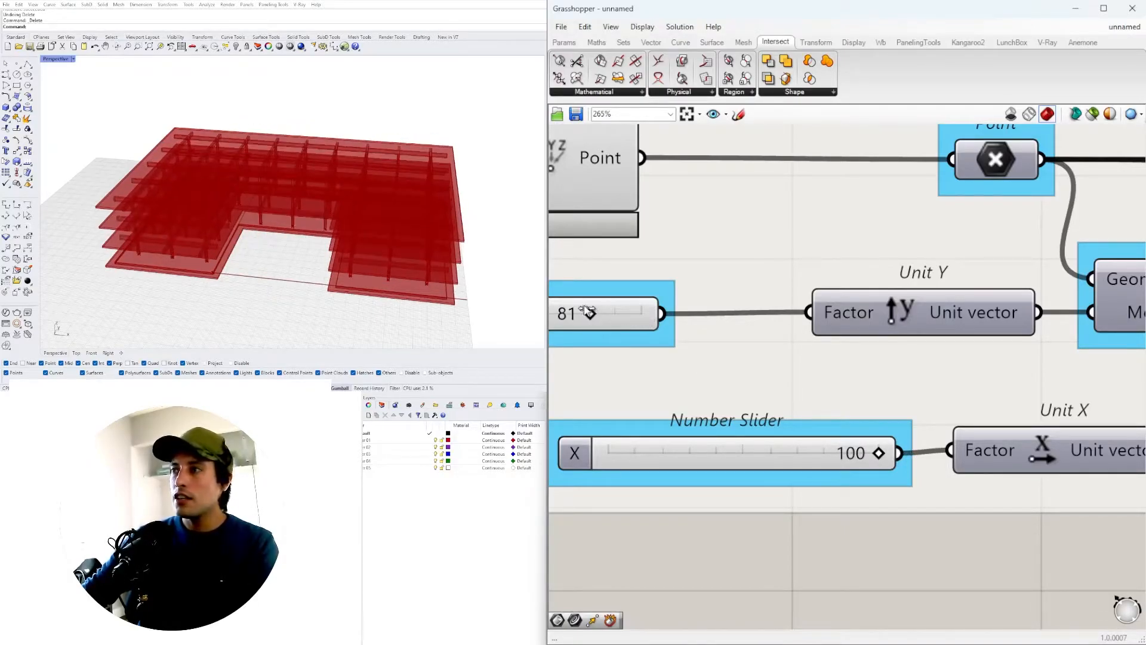
pyautogui.moveTo(308, 248); pyautogui.dragTo(362, 217, button='right')
# Step: Test the OFFSET BUILDING slider at different values and view the stacked building from a higher angle
pyautogui.scroll(-6, 629, 365)
pyautogui.scroll(-4, 847, 485)
pyautogui.moveTo(1106, 409); pyautogui.dragTo(921, 376, button='right')
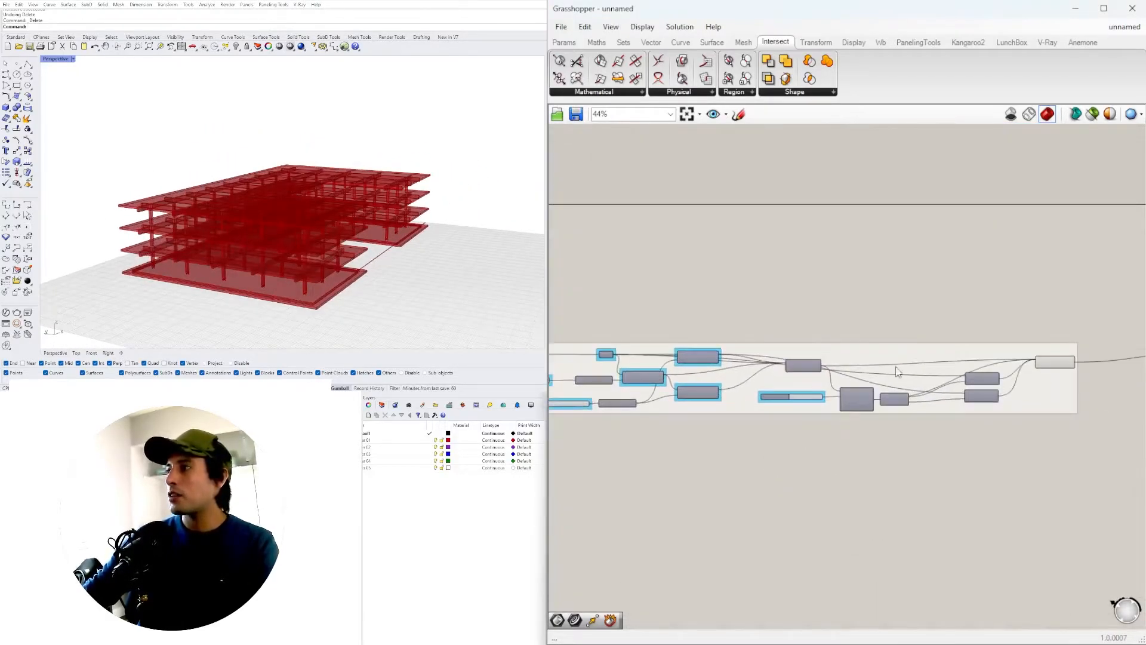
pyautogui.scroll(11, 803, 412)
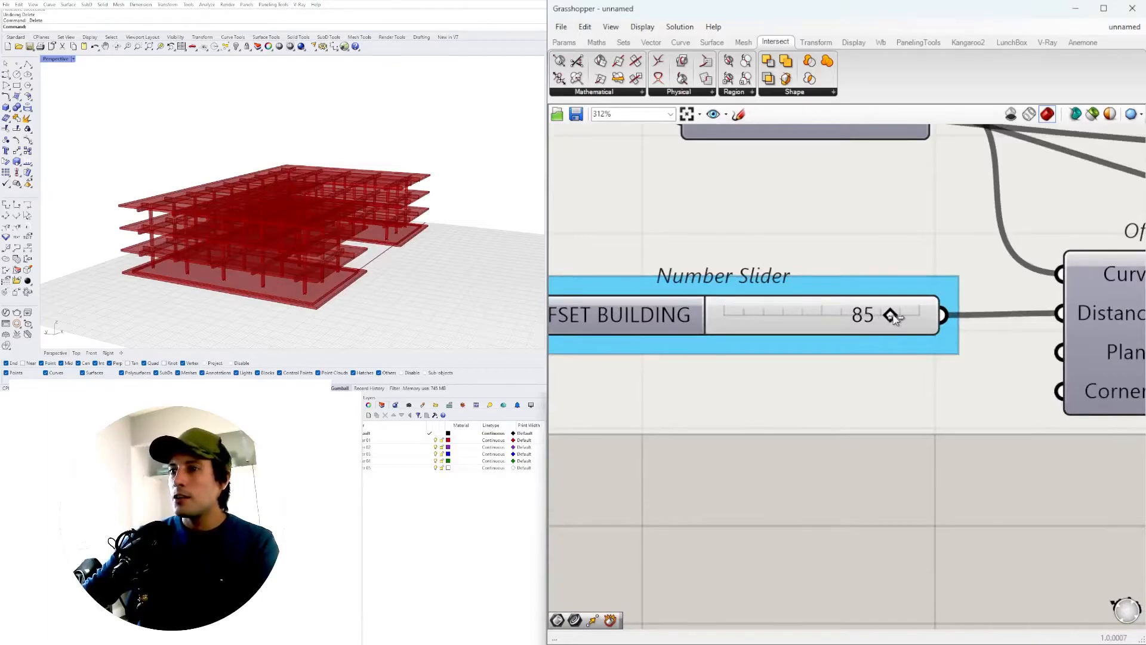
pyautogui.moveTo(901, 317); pyautogui.dragTo(924, 317)
pyautogui.moveTo(775, 321); pyautogui.dragTo(889, 312)
pyautogui.moveTo(298, 307); pyautogui.dragTo(316, 263, button='right')
# Step: Rename the number slider feeding the Series count as NUMBER OF FLOORS
pyautogui.scroll(-12, 824, 370)
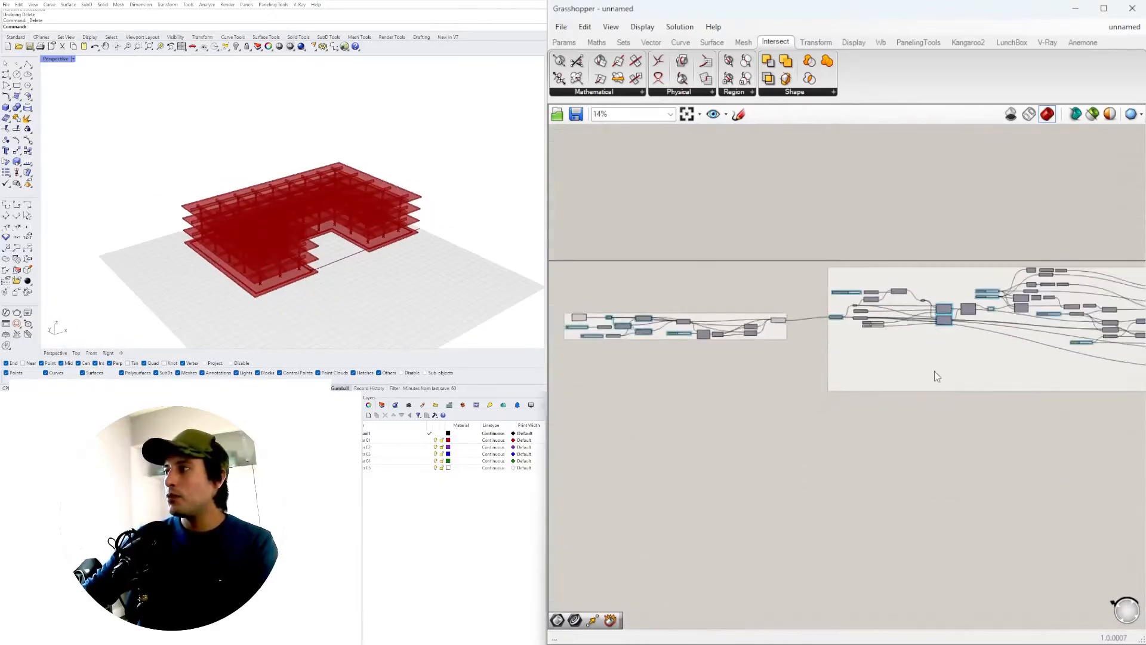
pyautogui.scroll(-2, 882, 423)
pyautogui.moveTo(951, 465); pyautogui.dragTo(843, 459, button='right')
pyautogui.scroll(3, 1044, 380)
pyautogui.moveTo(1043, 380); pyautogui.dragTo(1053, 374, button='right')
pyautogui.scroll(6, 1060, 357)
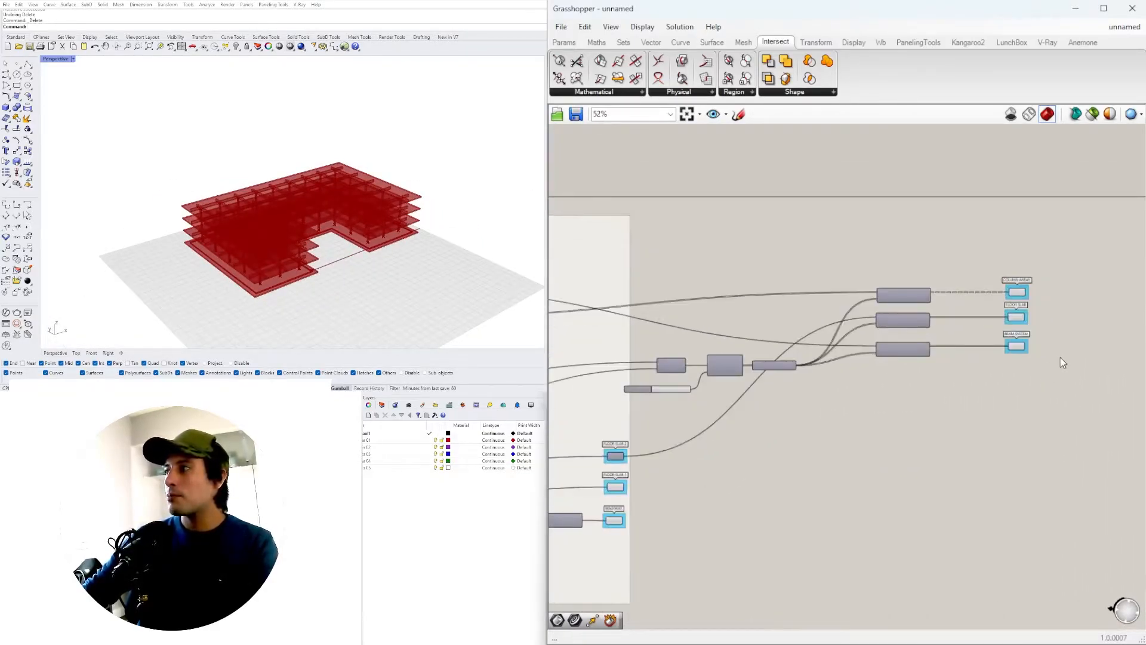
pyautogui.scroll(-5, 1060, 357)
pyautogui.moveTo(853, 457); pyautogui.dragTo(971, 430, button='right')
pyautogui.scroll(8, 1009, 365)
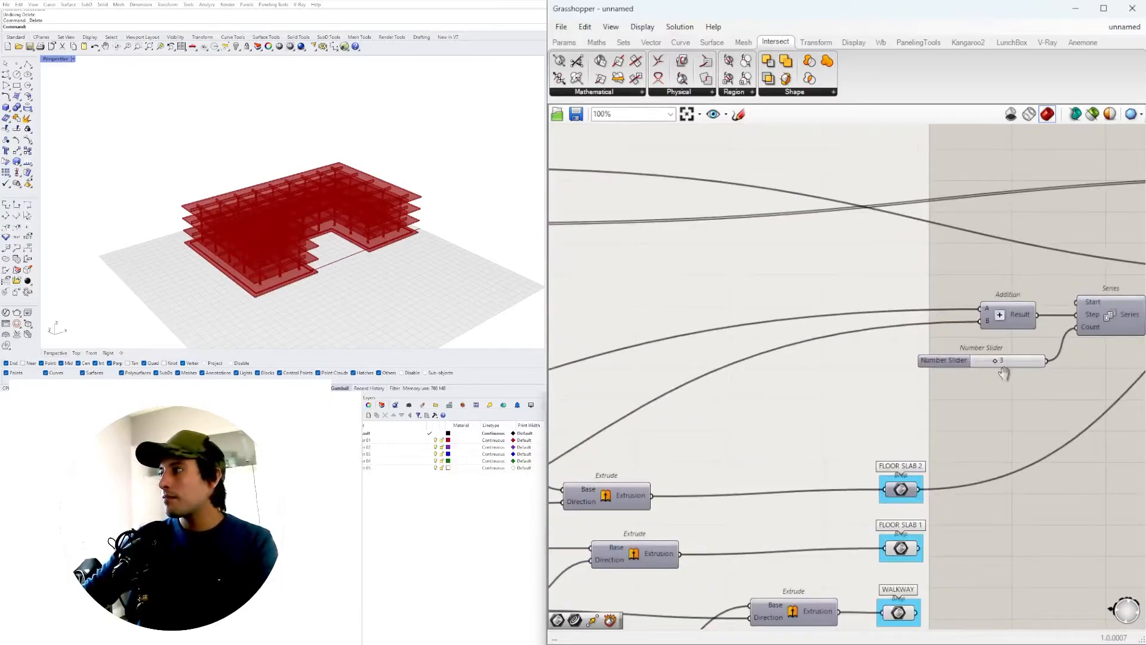
pyautogui.scroll(2, 895, 392)
pyautogui.rightClick(902, 379)
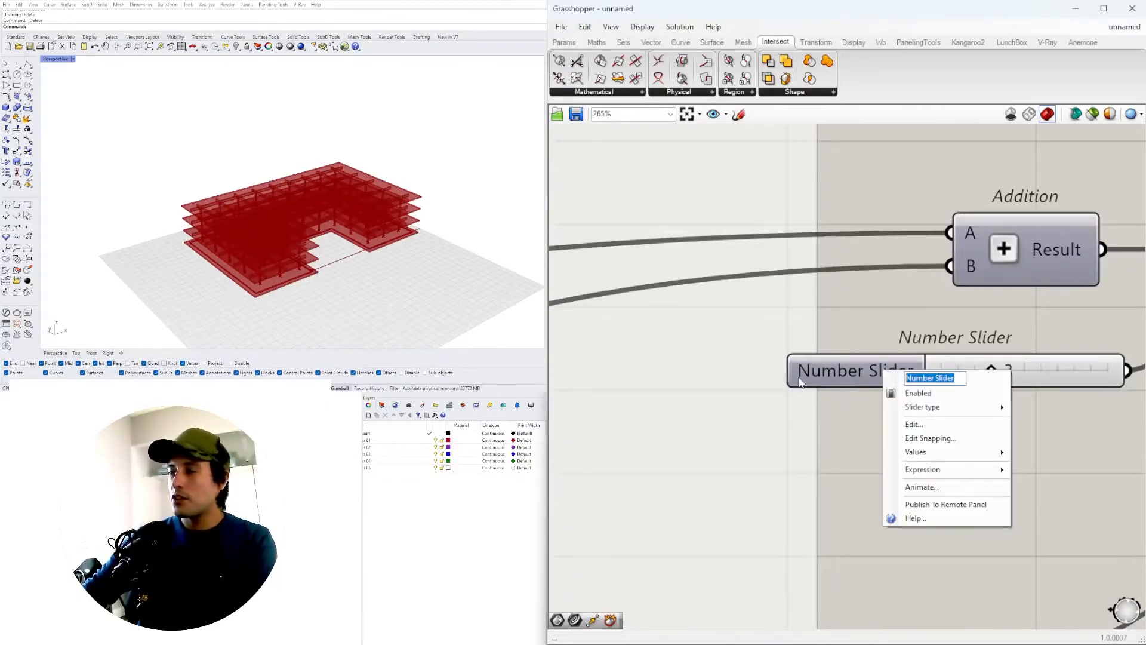
pyautogui.write('NUMBER OF FLOORS')
pyautogui.press('Return')
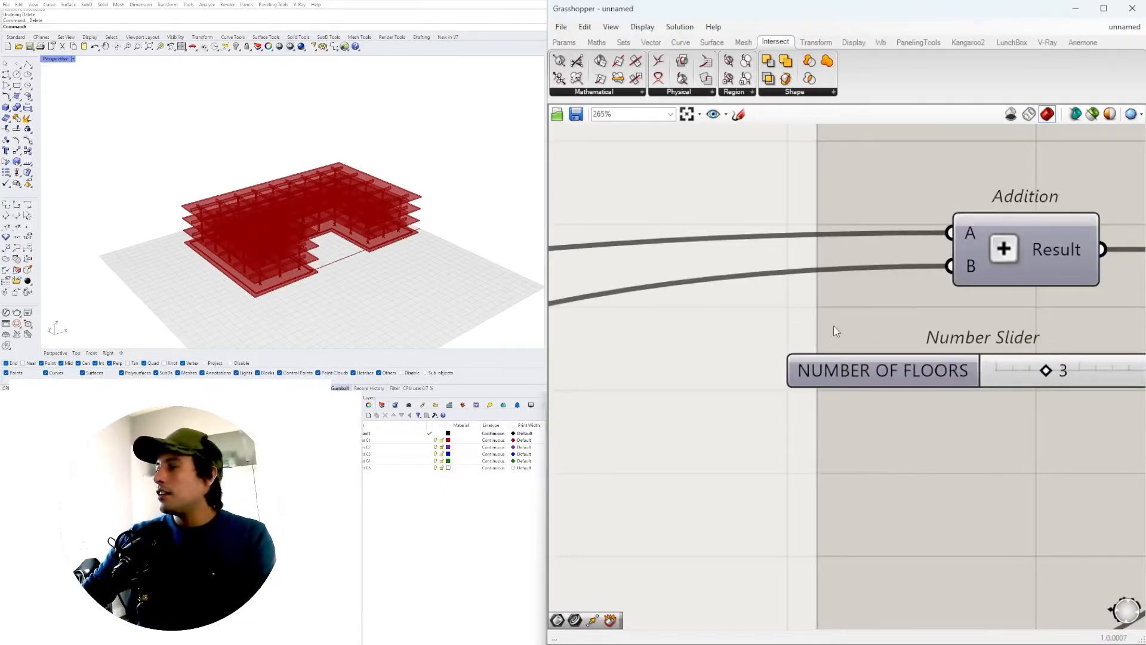
# Step: Move the Series and Unit Z components away from Addition, and place the NUMBER OF FLOORS slider neatly below Addition
pyautogui.scroll(-5, 823, 341)
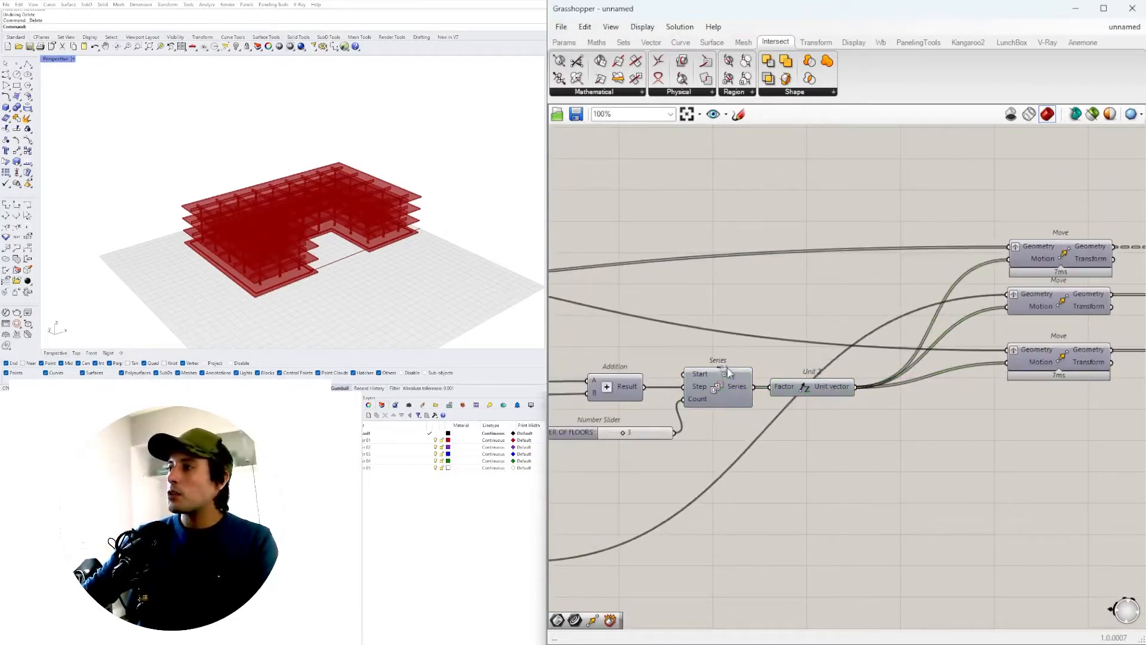
pyautogui.moveTo(893, 456); pyautogui.dragTo(704, 385)
pyautogui.moveTo(720, 386); pyautogui.dragTo(761, 384)
pyautogui.click(776, 483)
pyautogui.moveTo(776, 484); pyautogui.dragTo(985, 491, button='right')
pyautogui.scroll(2, 818, 426)
pyautogui.moveTo(779, 449); pyautogui.dragTo(807, 437)
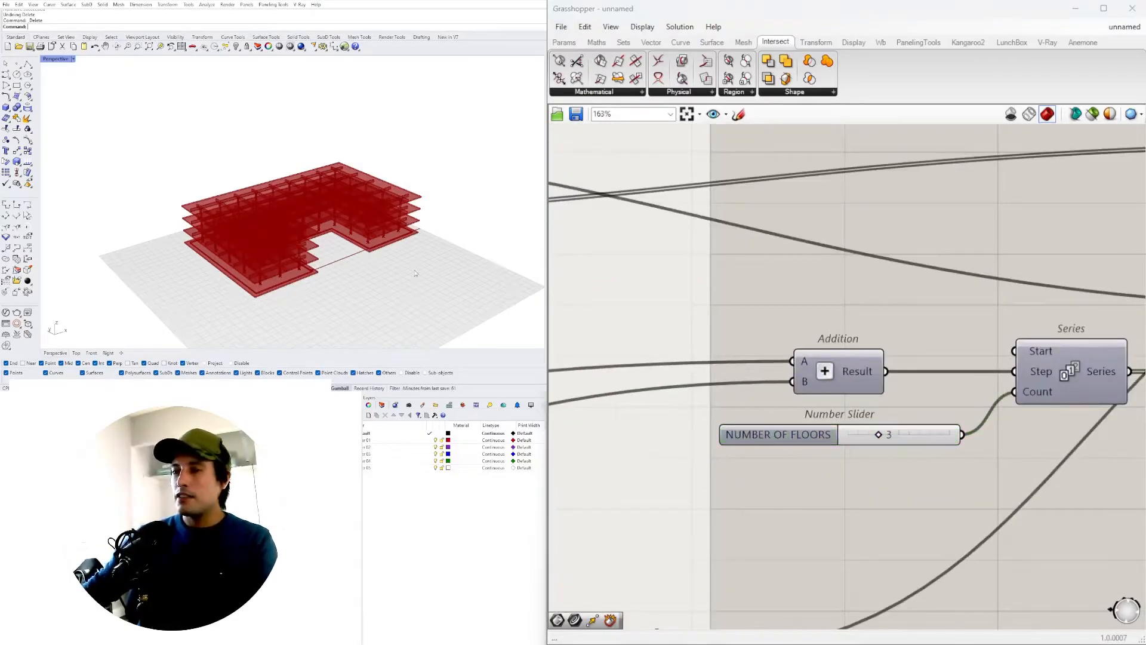
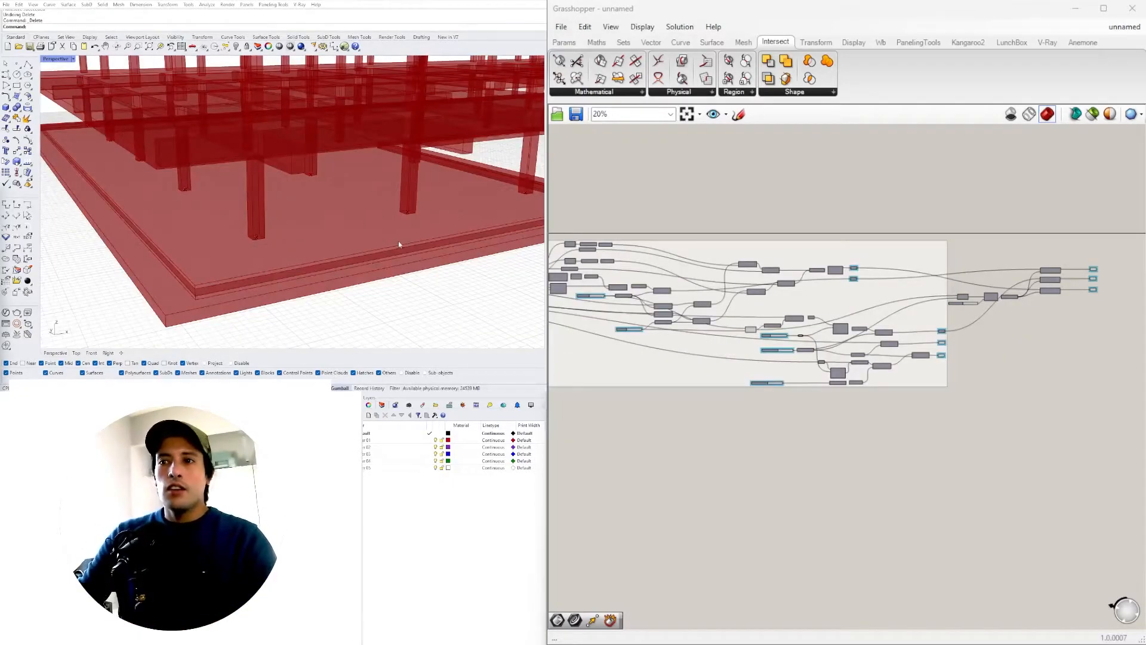
# Step: Delete the WALKWAY container and the Extrude component that feeds it
pyautogui.moveTo(399, 242); pyautogui.dragTo(277, 253, button='right')
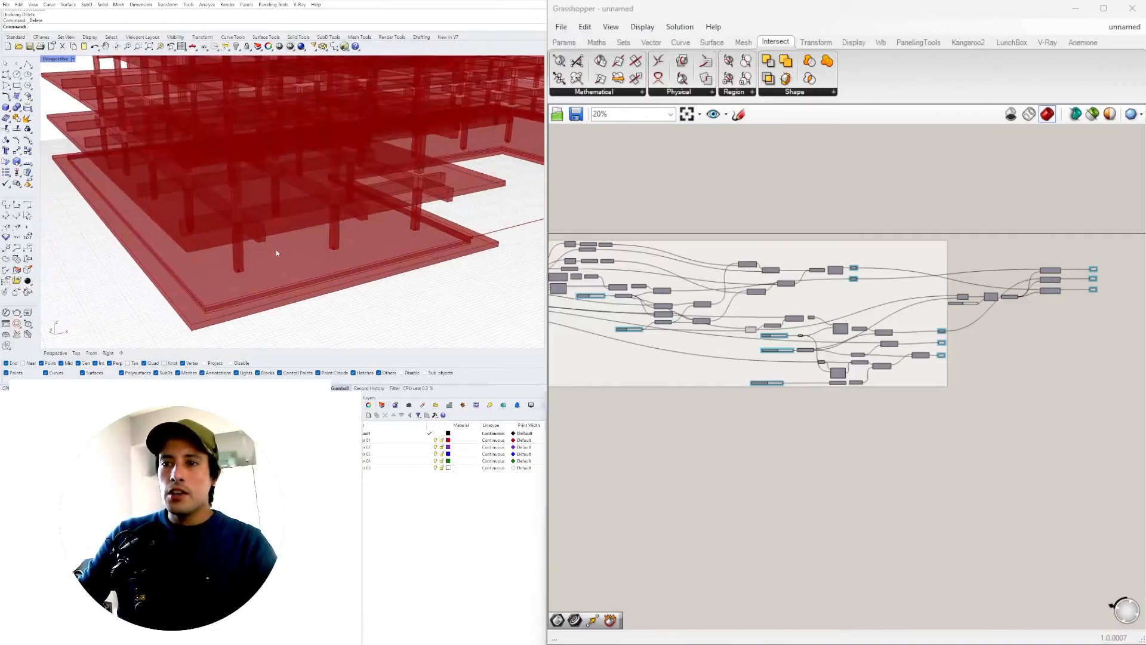
pyautogui.scroll(5, 867, 370)
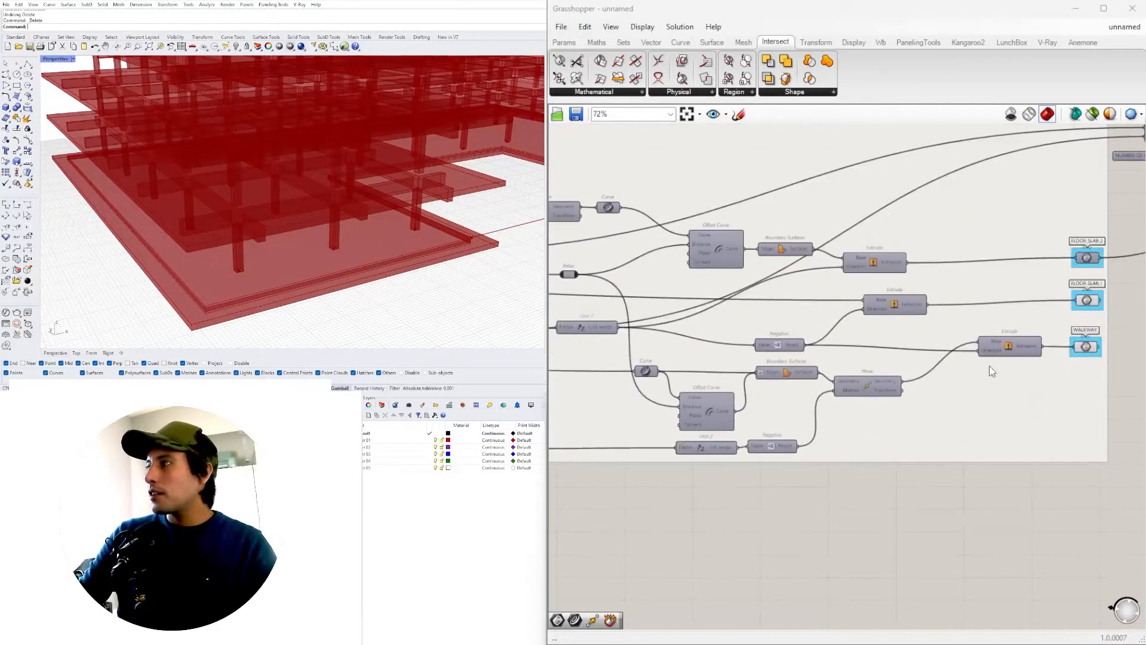
pyautogui.click(1091, 349)
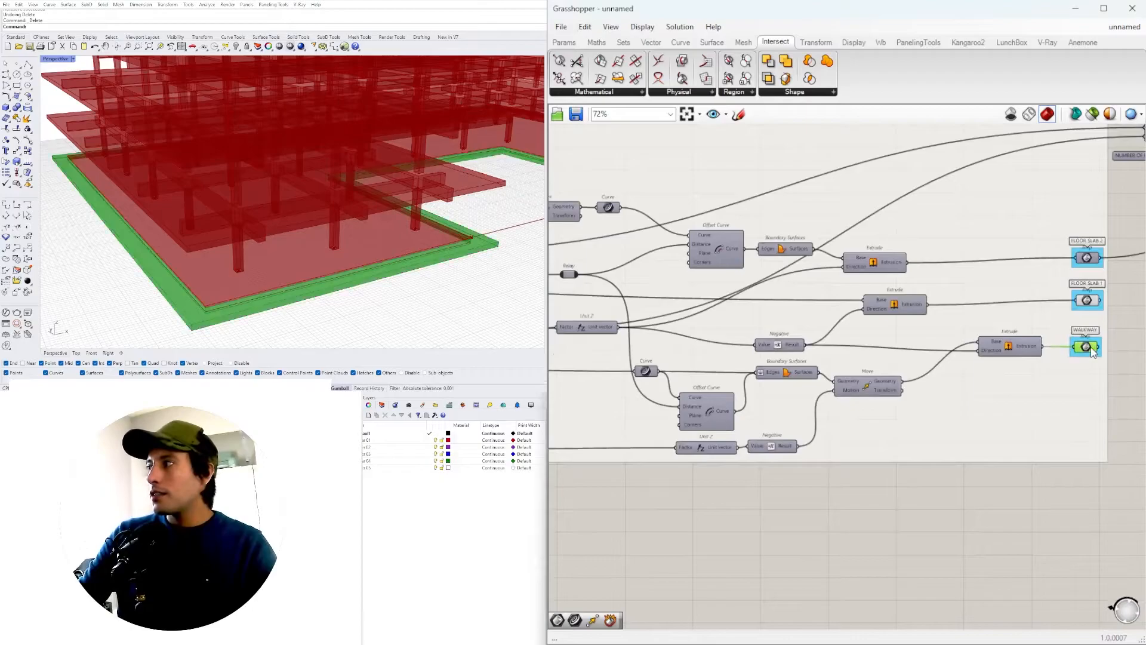
pyautogui.press('Delete')
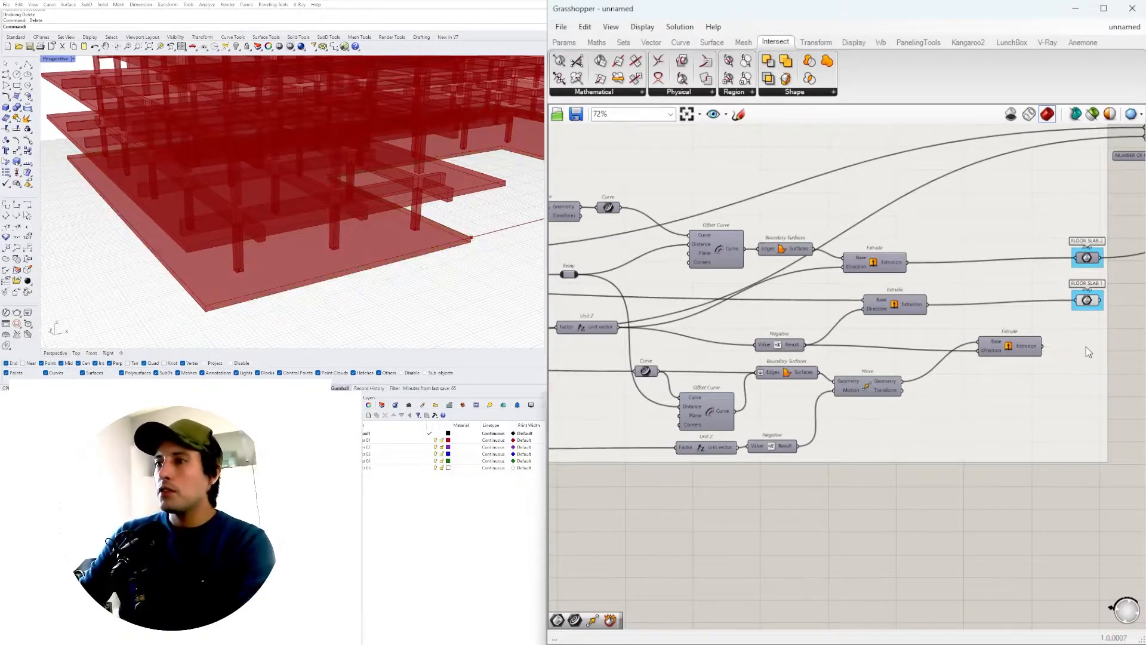
pyautogui.rightClick(1011, 353)
pyautogui.click(1026, 371)
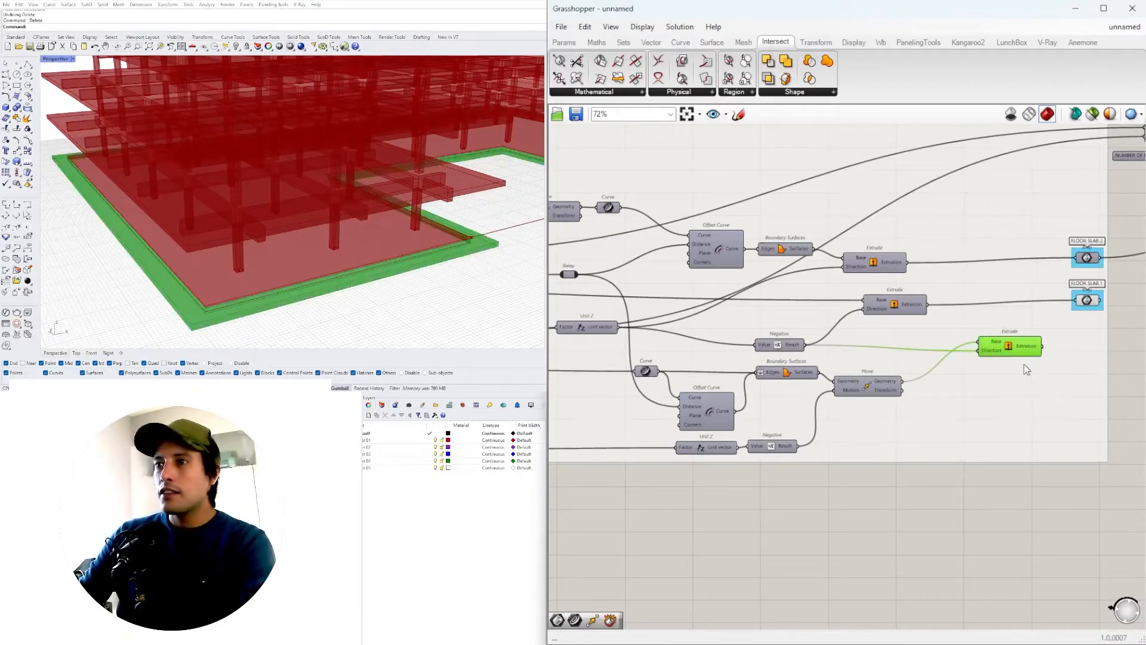
pyautogui.press('Delete')
# Step: Show the preview of the Curve component feeding the lower Offset Curve and view the ground slab from a low angle
pyautogui.click(875, 373)
pyautogui.click(868, 380)
pyautogui.moveTo(671, 395); pyautogui.dragTo(802, 398, button='right')
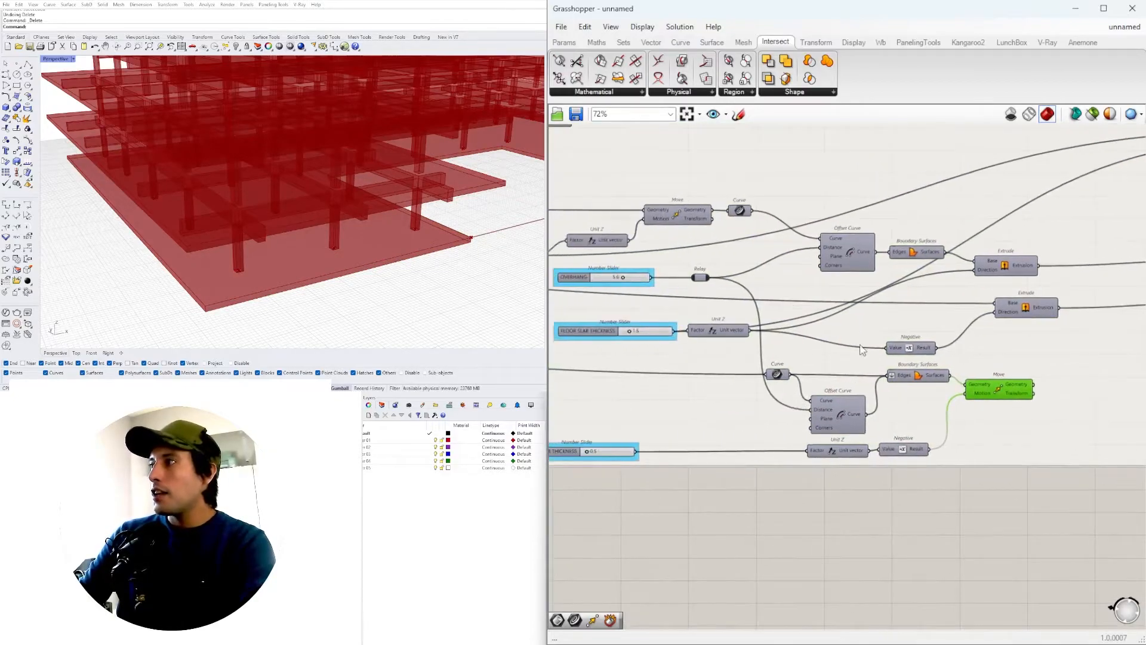
pyautogui.rightClick(777, 378)
pyautogui.click(813, 399)
pyautogui.moveTo(334, 299); pyautogui.dragTo(311, 281, button='right')
pyautogui.scroll(3, 780, 391)
# Step: Turn on the lower Offset Curve's preview and turn off the preview of its input Curve
pyautogui.click(861, 423)
pyautogui.rightClick(862, 424)
pyautogui.click(890, 445)
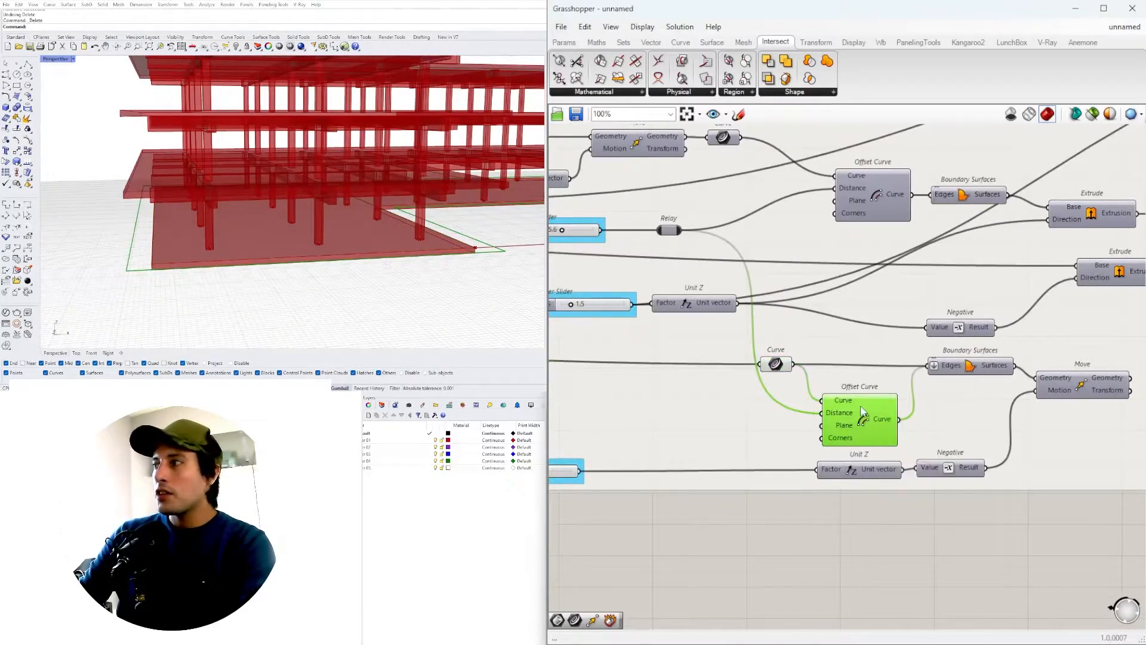
pyautogui.moveTo(842, 401); pyautogui.dragTo(766, 404, button='right')
pyautogui.rightClick(702, 374)
pyautogui.click(734, 395)
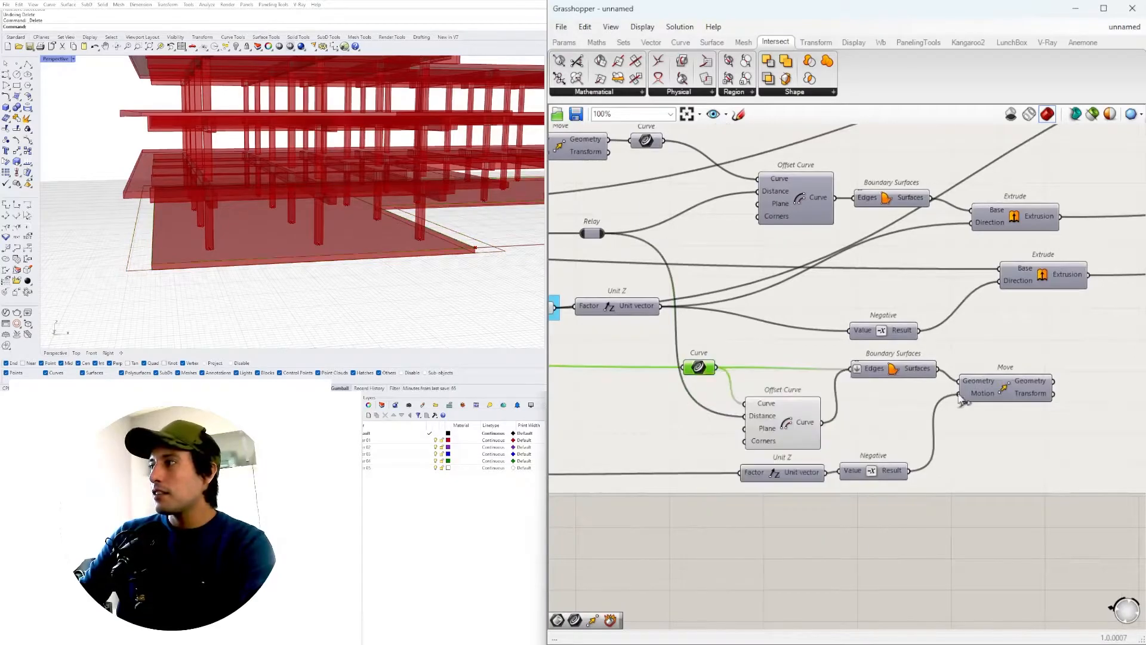
# Step: Turn on the preview of the Boundary Surfaces component fed by the lower Offset Curve
pyautogui.moveTo(837, 416); pyautogui.dragTo(778, 422, button='right')
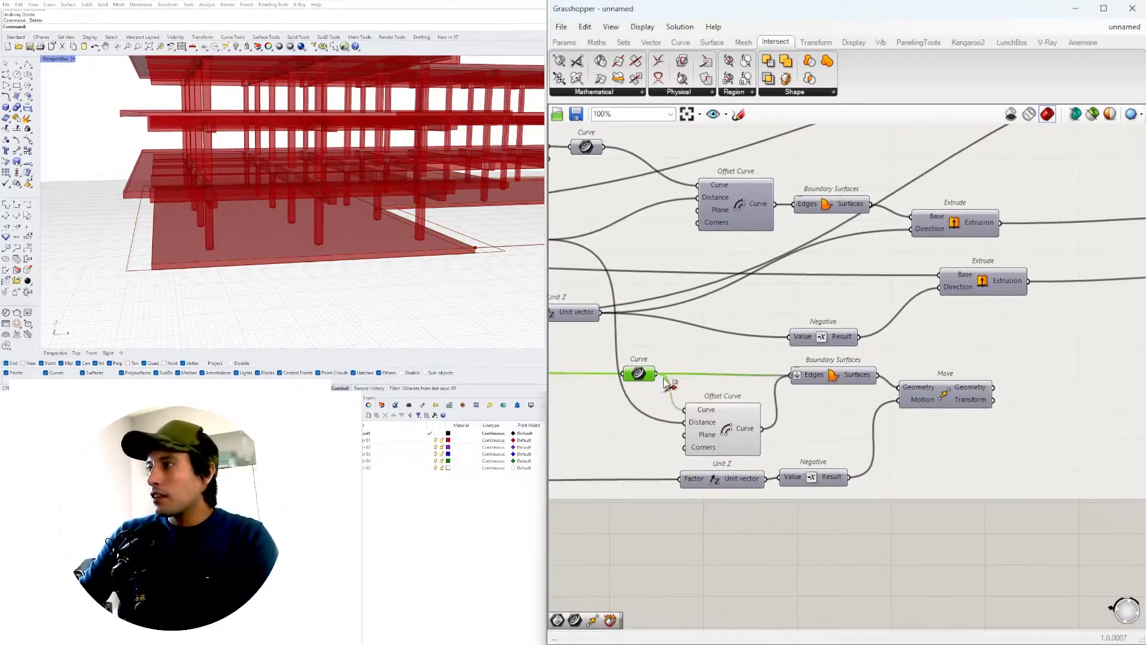
pyautogui.click(727, 425)
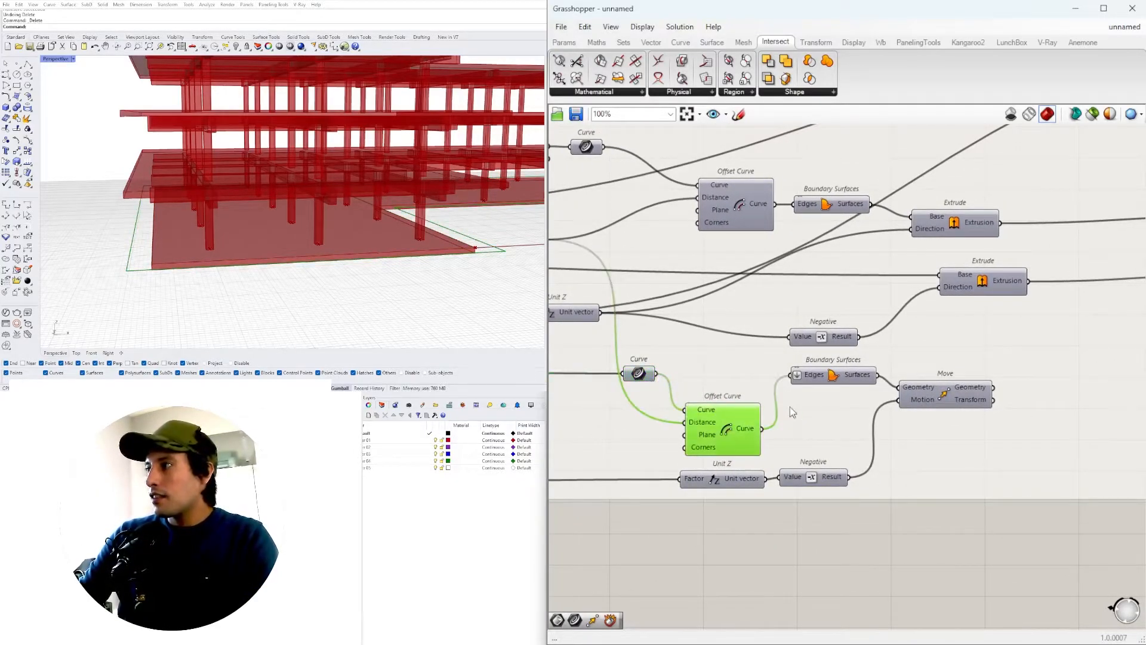
pyautogui.rightClick(835, 382)
pyautogui.click(855, 404)
pyautogui.moveTo(389, 245); pyautogui.dragTo(447, 233, button='right')
pyautogui.moveTo(945, 412); pyautogui.dragTo(868, 425, button='right')
# Step: Compare the FLOOR SLAB 1 geometry with the offset boundary surface at the base of the building
pyautogui.click(870, 413)
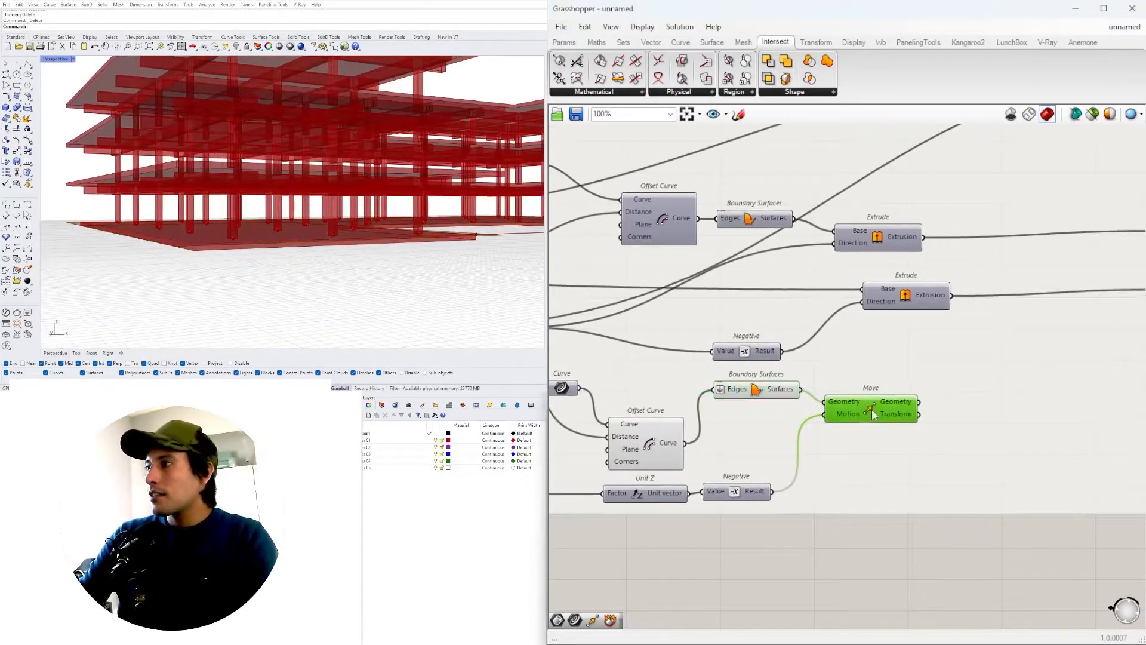
pyautogui.moveTo(761, 411); pyautogui.dragTo(695, 389, button='right')
pyautogui.scroll(-2, 884, 385)
pyautogui.click(886, 301)
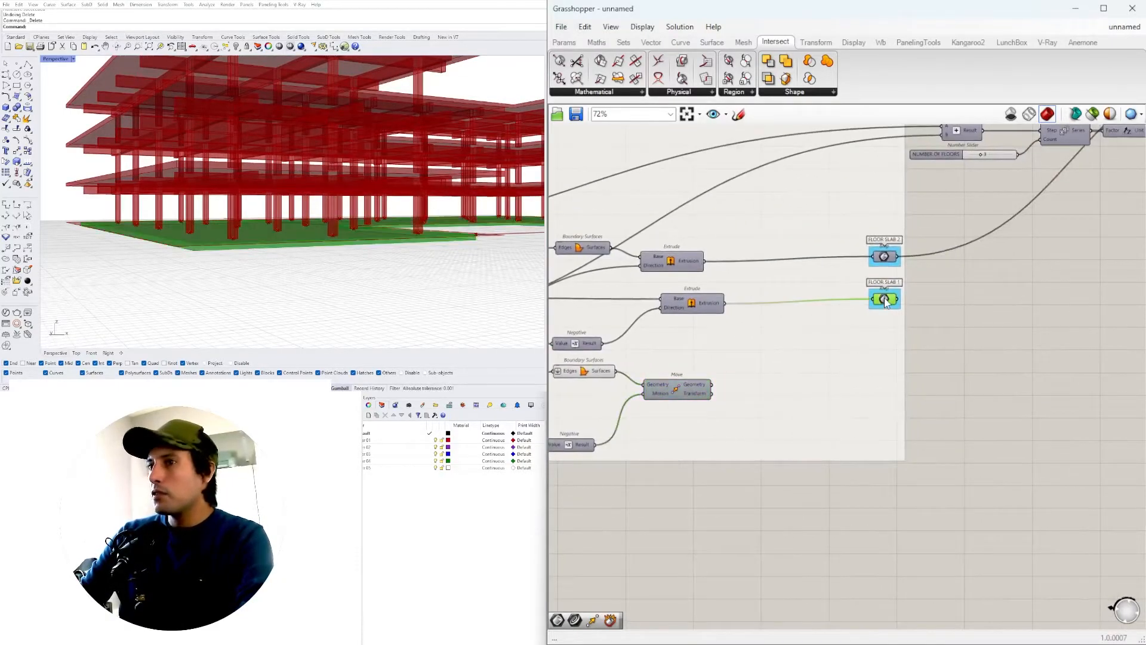
pyautogui.moveTo(256, 182); pyautogui.dragTo(231, 227, button='right')
pyautogui.moveTo(814, 341); pyautogui.dragTo(957, 348, button='right')
pyautogui.scroll(3, 740, 385)
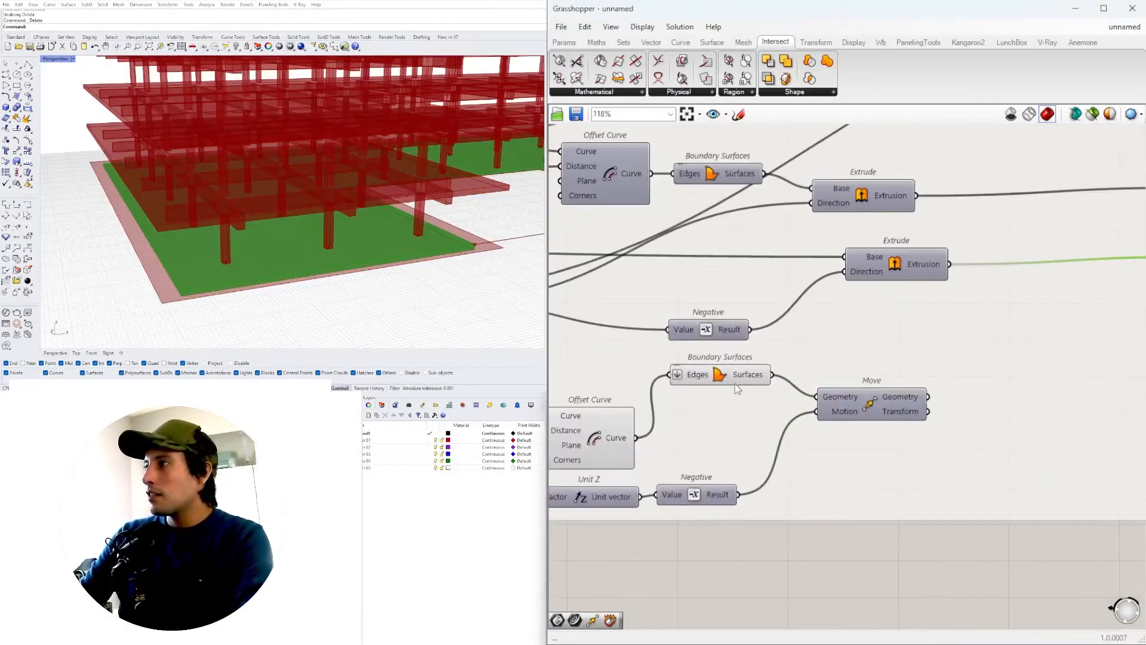
# Step: Feed the lower Boundary Surfaces into the Base of the FLOOR SLAB 1 Extrude, and move Extrude and its Negative component down beside it
pyautogui.click(760, 375)
pyautogui.moveTo(842, 257); pyautogui.dragTo(878, 332)
pyautogui.moveTo(807, 275); pyautogui.dragTo(993, 282, button='right')
pyautogui.moveTo(891, 337); pyautogui.dragTo(896, 337)
# Step: Turn off the previews of the lower Boundary Surfaces and Offset Curve components together
pyautogui.click(872, 390)
pyautogui.keyDown('shift'); pyautogui.click(789, 442); pyautogui.keyUp('shift')
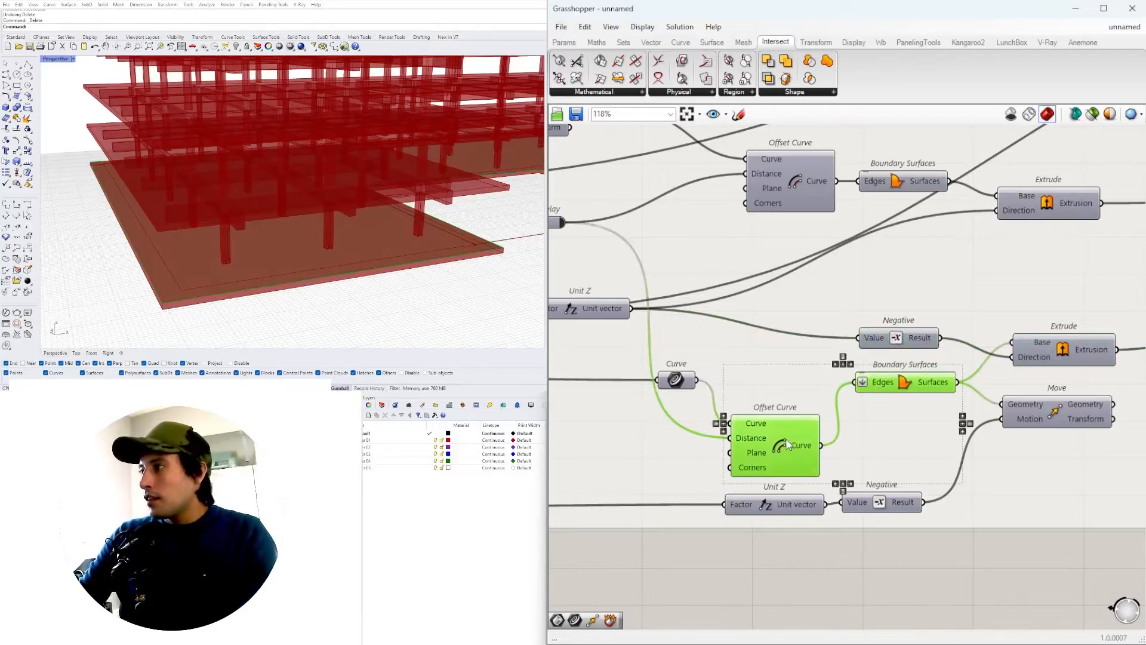
pyautogui.middleClick(788, 443)
pyautogui.click(824, 400)
# Step: Align the FLOOR SLAB 1 container with its Extrude component and inspect the ground slab's edge up close
pyautogui.scroll(-6, 868, 385)
pyautogui.moveTo(869, 411); pyautogui.dragTo(699, 422, button='right')
pyautogui.click(860, 522)
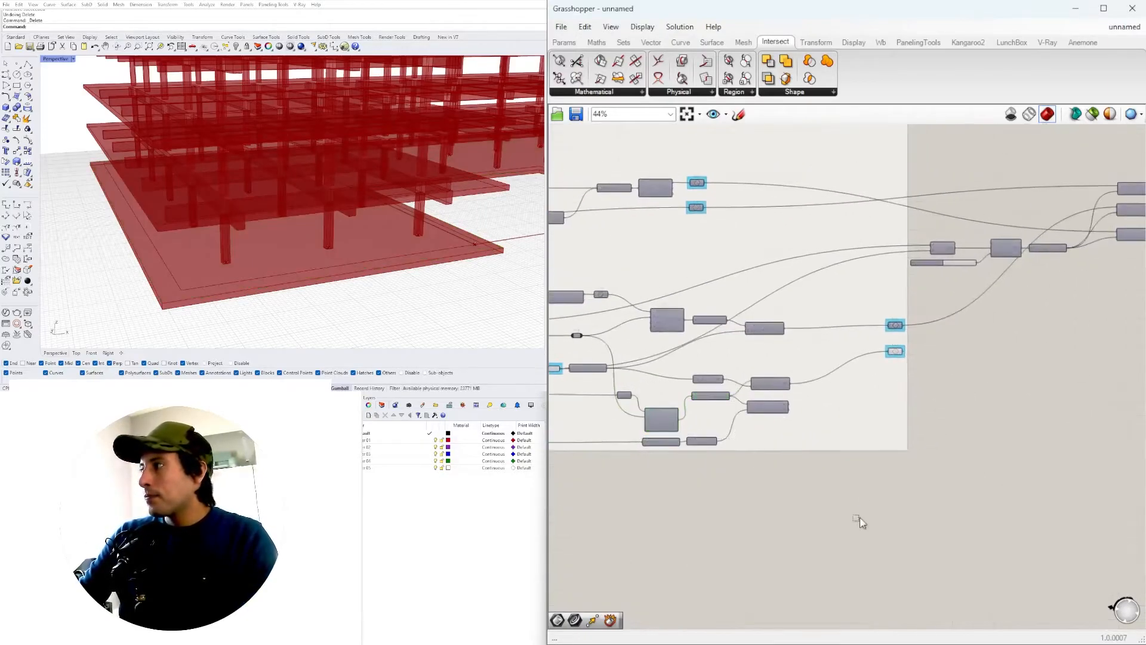
pyautogui.scroll(5, 900, 373)
pyautogui.moveTo(883, 324); pyautogui.dragTo(877, 403)
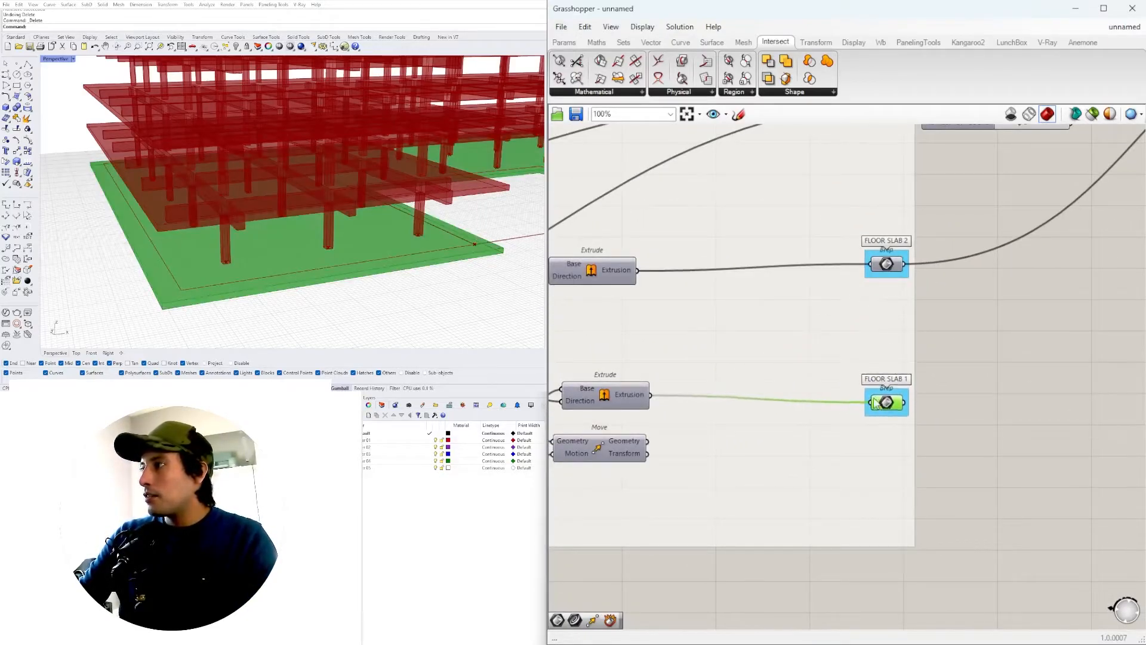
pyautogui.click(815, 352)
pyautogui.moveTo(290, 253); pyautogui.dragTo(131, 253, button='right')
pyautogui.scroll(5, 254, 280)
pyautogui.scroll(3, 145, 244)
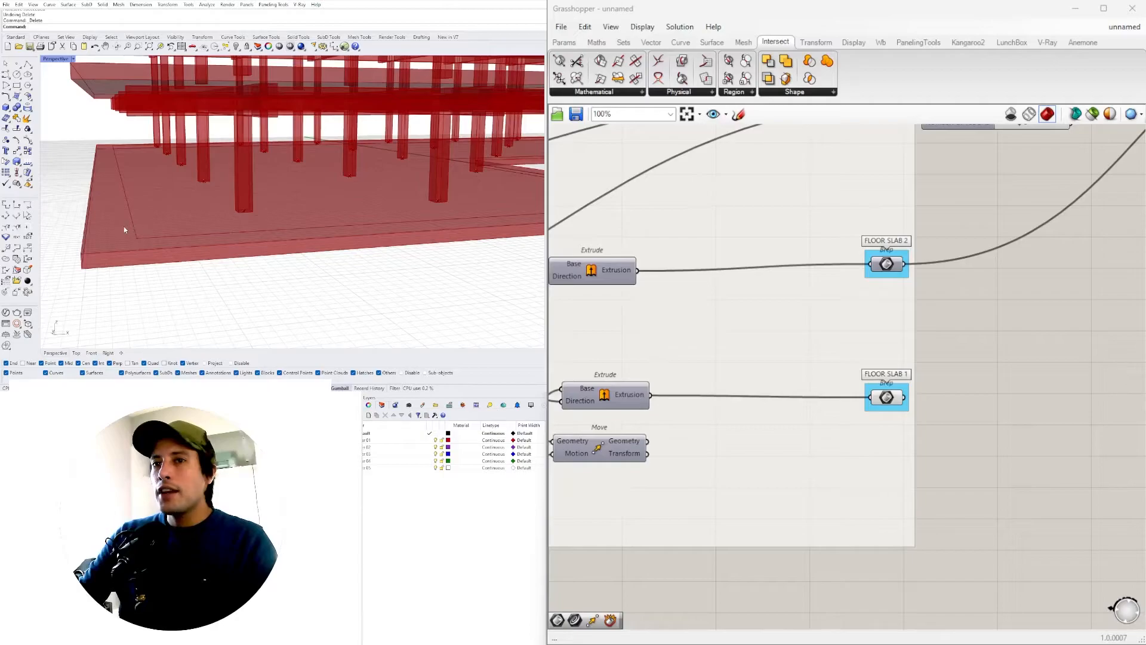
pyautogui.moveTo(130, 226); pyautogui.dragTo(355, 226, button='right')
pyautogui.moveTo(758, 337); pyautogui.dragTo(796, 323, button='right')
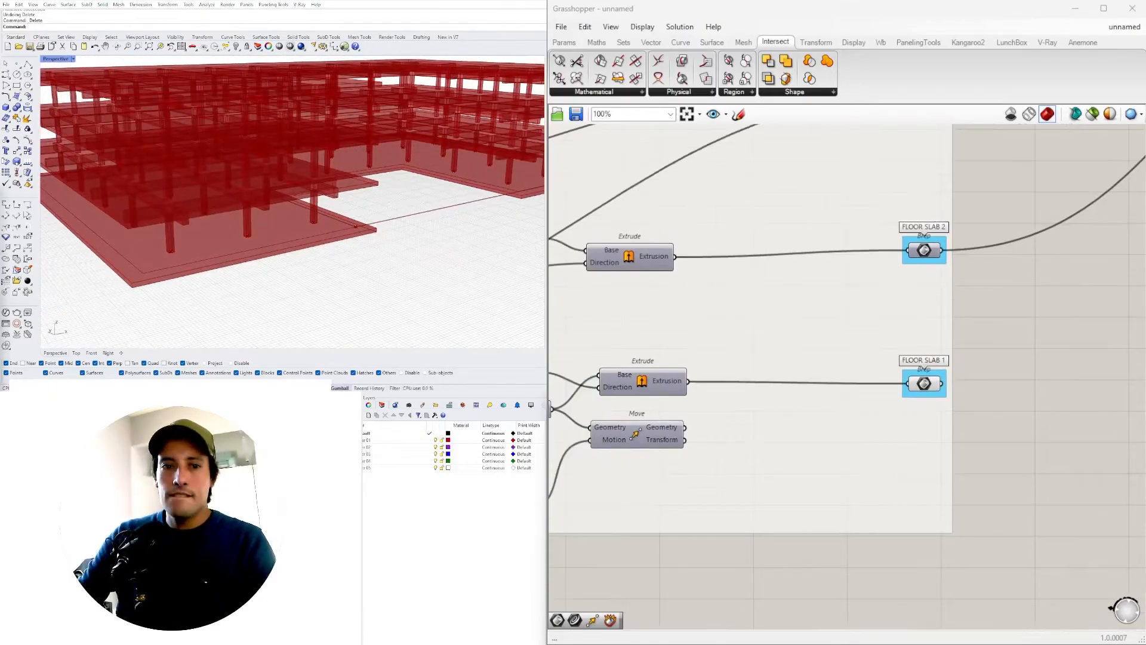
# Step: Turn on the preview of the upper Contour component that feeds the column grid's Multiple Curves intersection
pyautogui.scroll(-6, 700, 298)
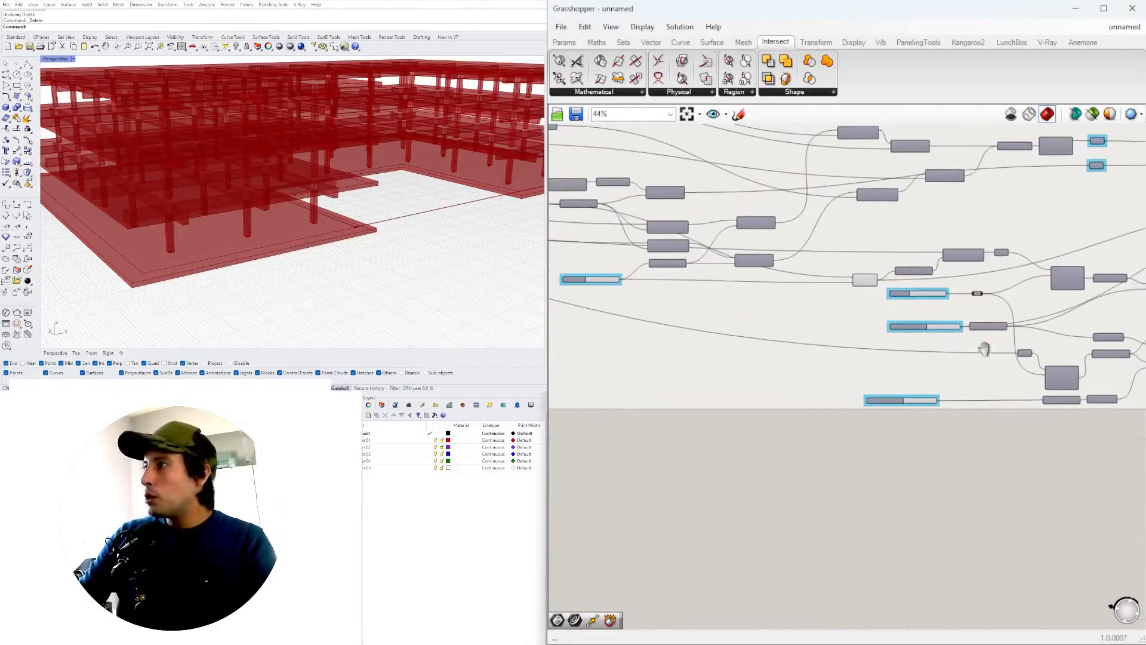
pyautogui.scroll(4, 882, 349)
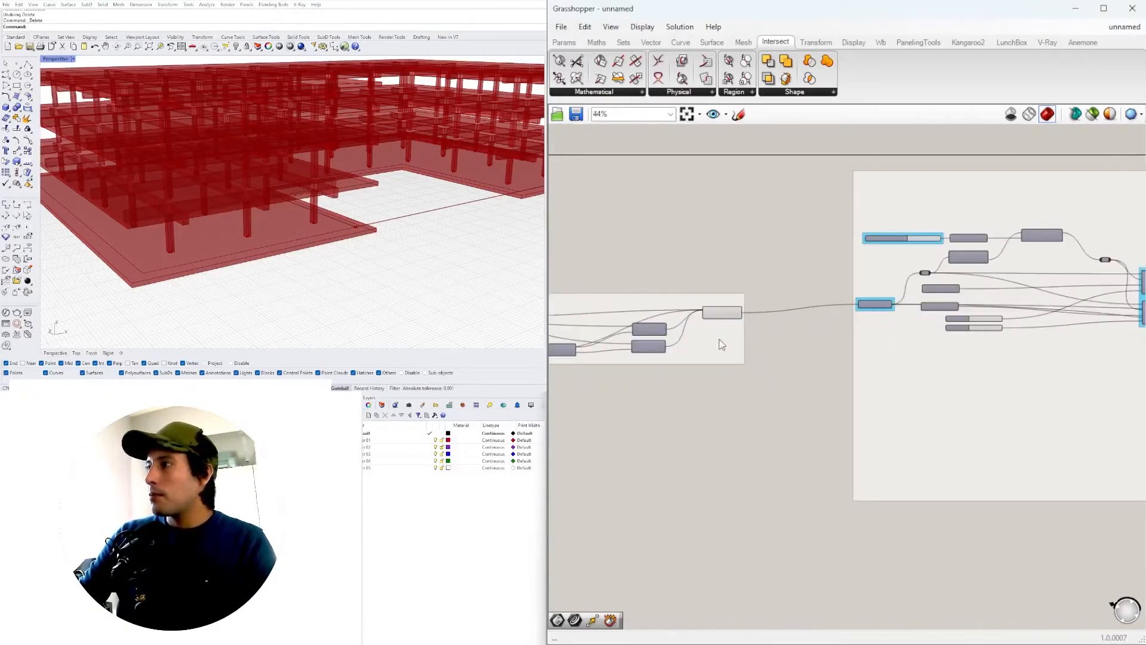
pyautogui.click(725, 303)
pyautogui.moveTo(937, 321); pyautogui.dragTo(554, 365, button='right')
pyautogui.scroll(-2, 821, 335)
pyautogui.scroll(3, 945, 311)
pyautogui.moveTo(979, 299); pyautogui.dragTo(608, 300, button='right')
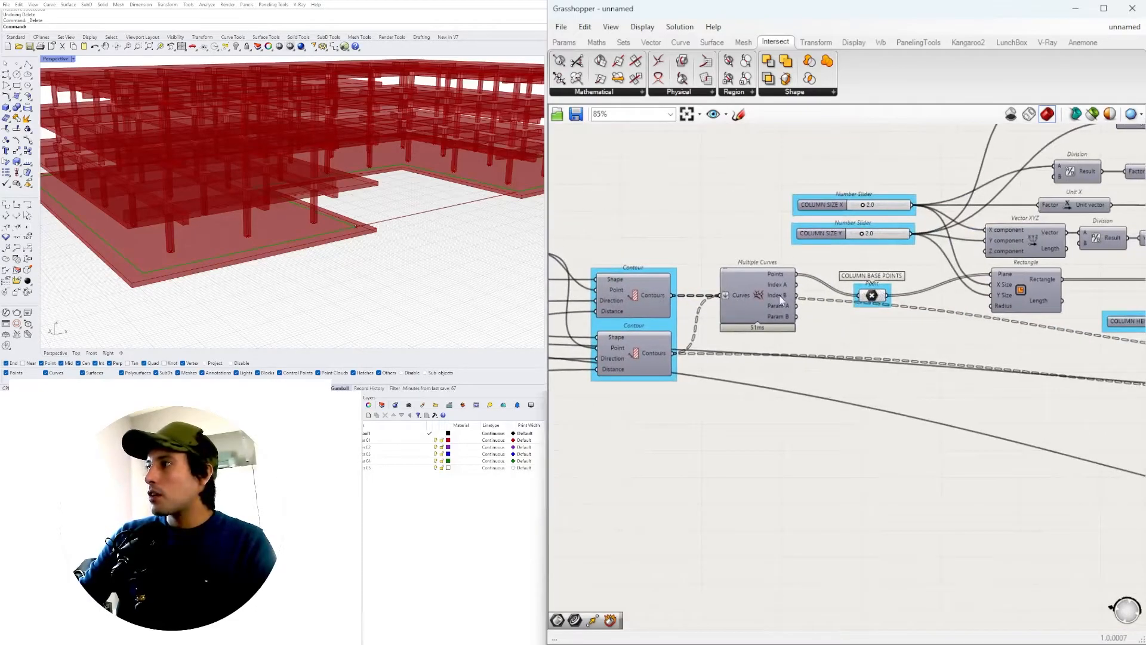
pyautogui.click(639, 299)
pyautogui.rightClick(632, 299)
pyautogui.click(643, 361)
pyautogui.click(639, 350)
pyautogui.rightClick(639, 349)
pyautogui.click(668, 383)
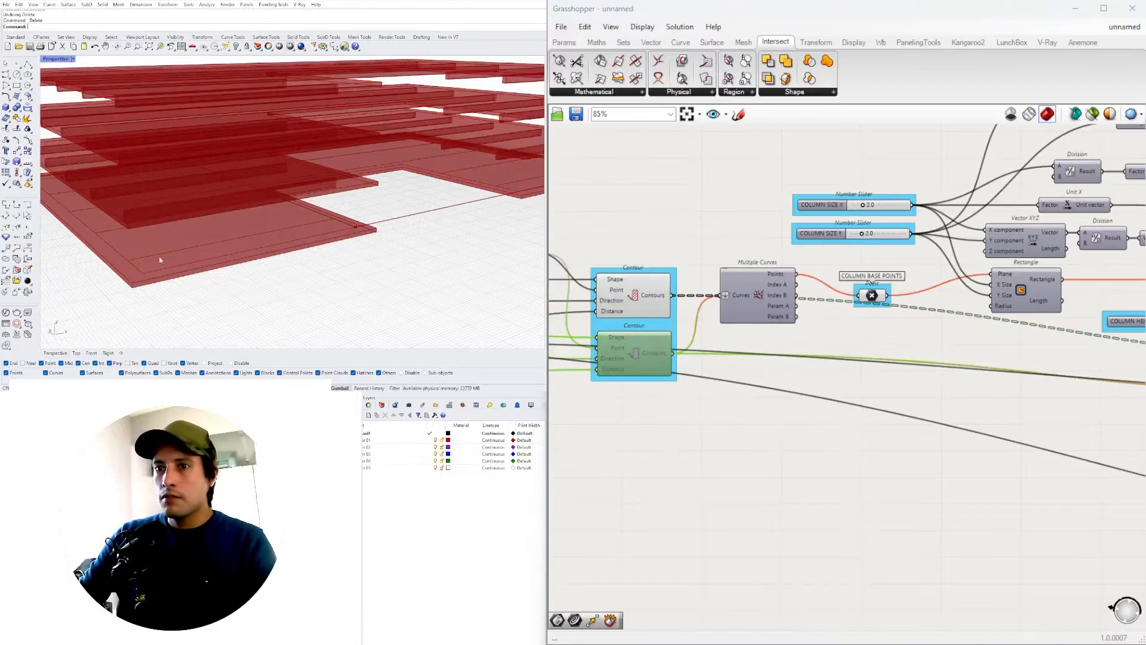
pyautogui.rightClick(631, 358)
pyautogui.click(660, 399)
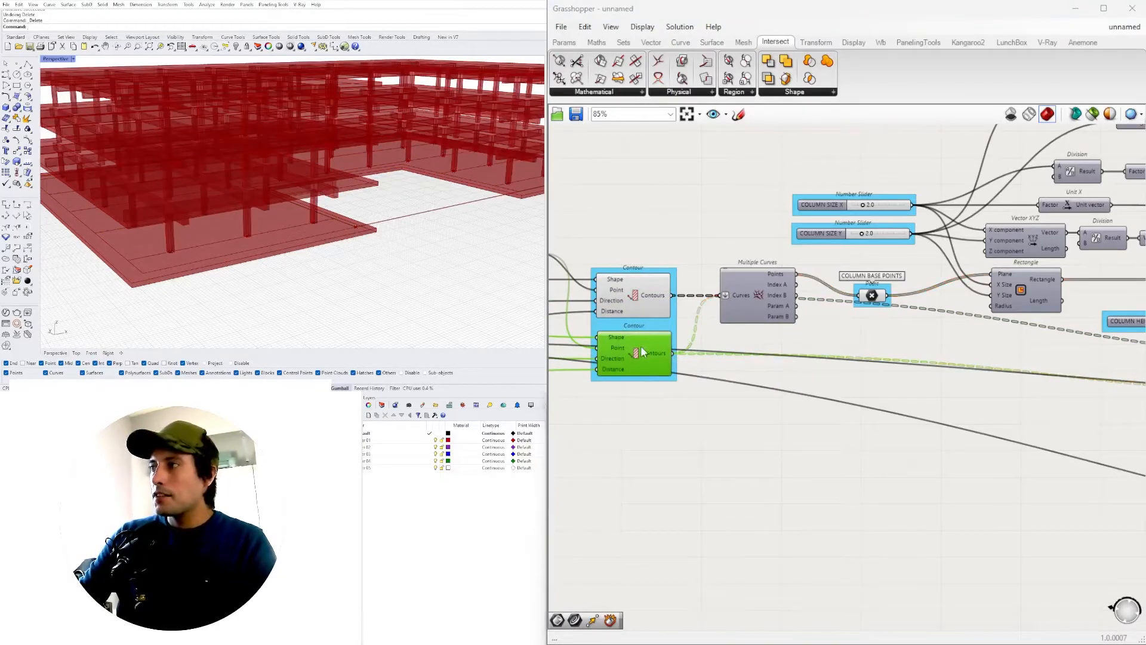
# Step: Turn on the preview of the lower Contour component and view its grid lines on the ground slab
pyautogui.rightClick(641, 352)
pyautogui.click(669, 373)
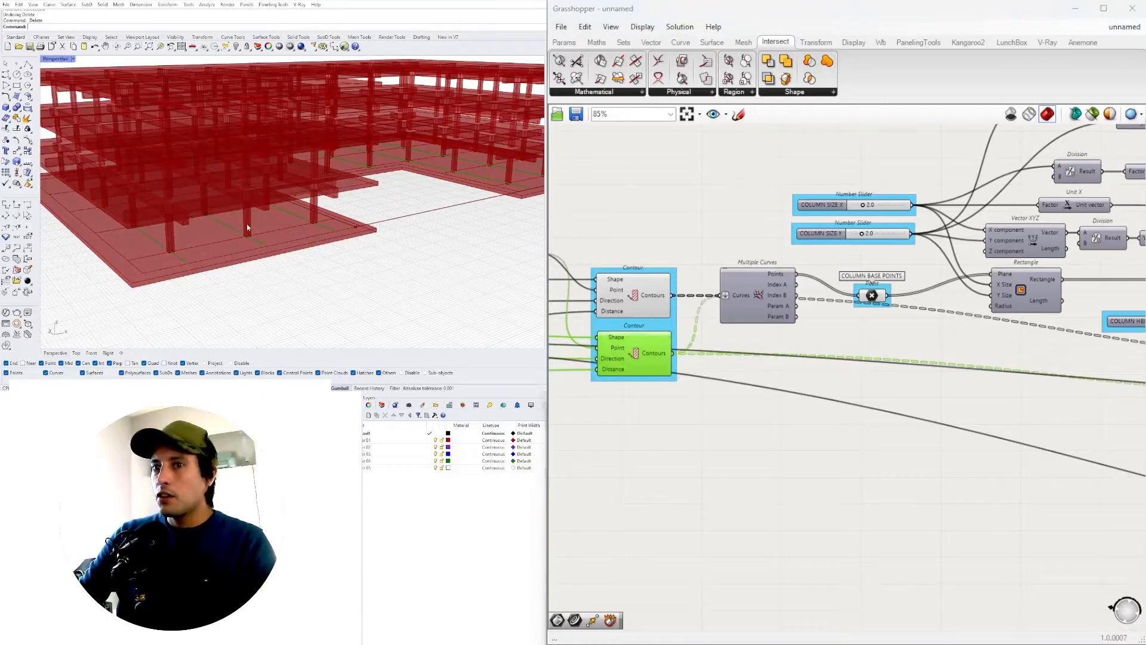
pyautogui.scroll(-5, 687, 361)
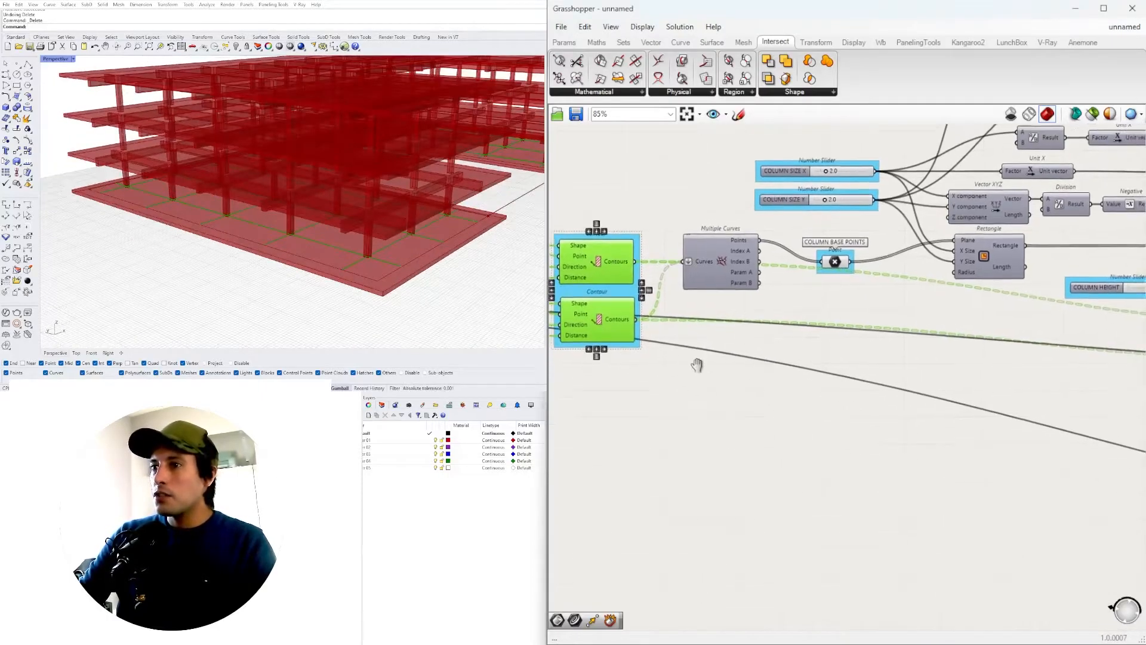
# Step: Trace the definition back from the Contour components to the base geometry and highlight the outline from its Join Curves component
pyautogui.moveTo(747, 388); pyautogui.dragTo(651, 393, button='right')
pyautogui.scroll(3, 731, 374)
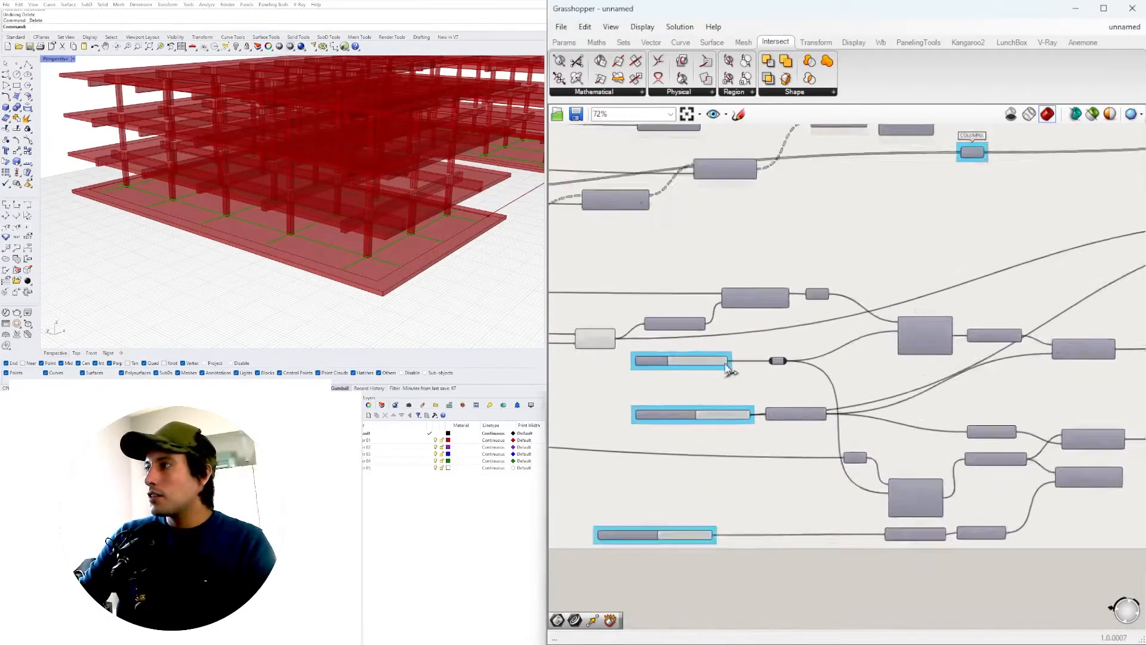
pyautogui.moveTo(634, 353); pyautogui.dragTo(790, 371, button='right')
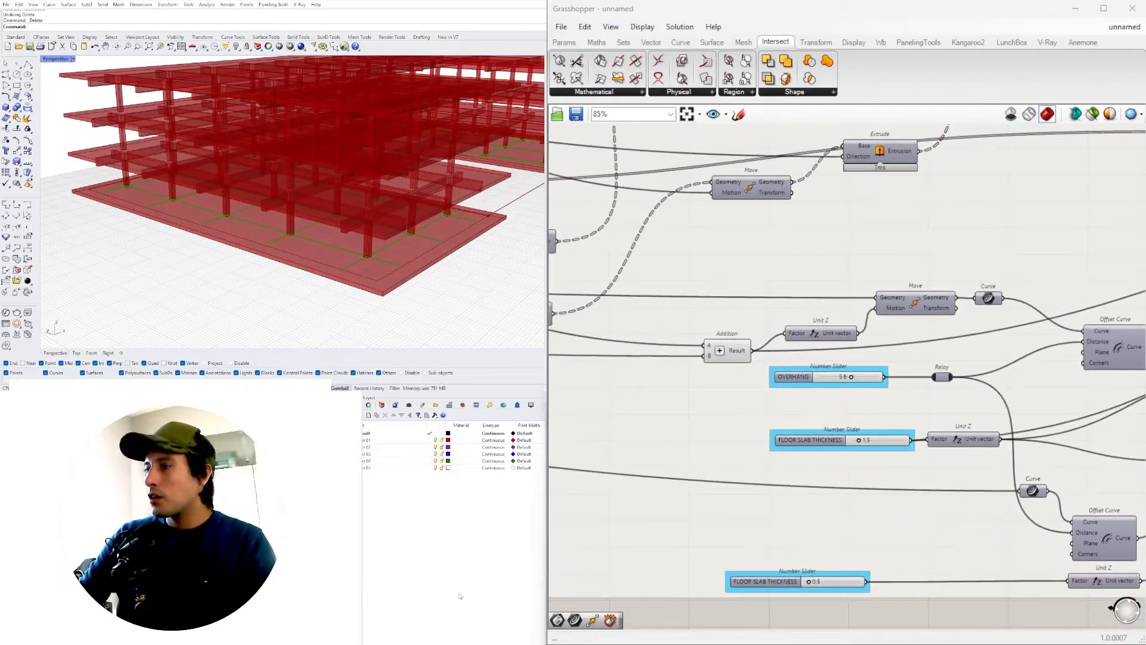
pyautogui.scroll(-2, 946, 464)
pyautogui.moveTo(956, 477); pyautogui.dragTo(937, 462, button='right')
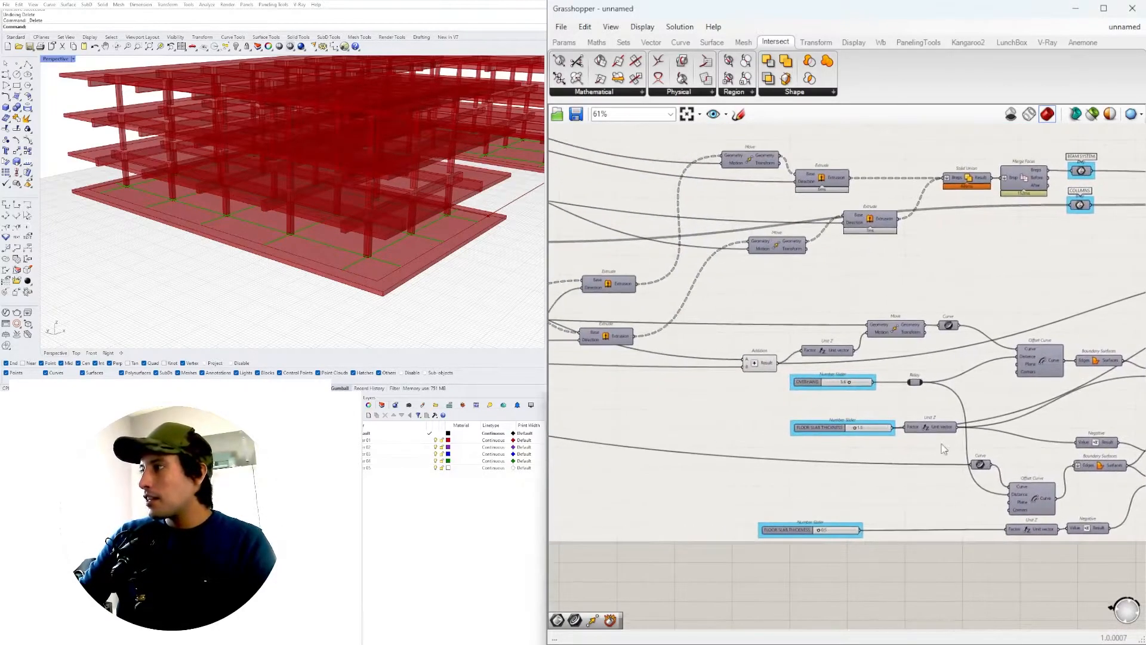
pyautogui.scroll(-6, 730, 417)
pyautogui.moveTo(615, 411); pyautogui.dragTo(945, 407, button='right')
pyautogui.moveTo(644, 381); pyautogui.dragTo(863, 375, button='right')
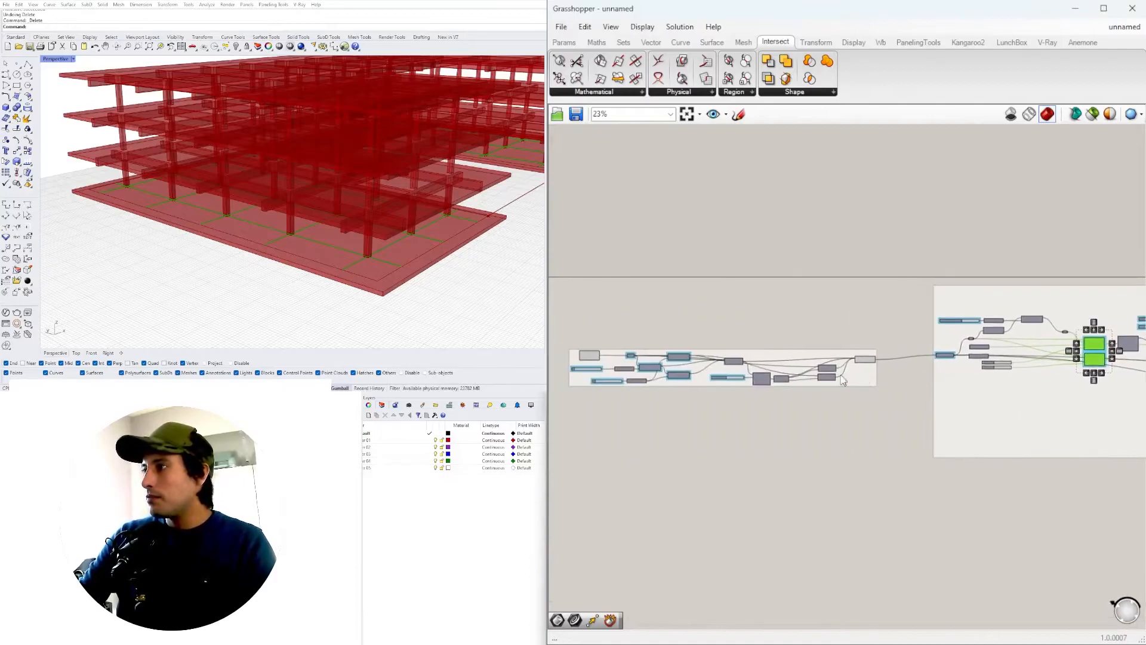
pyautogui.scroll(6, 865, 380)
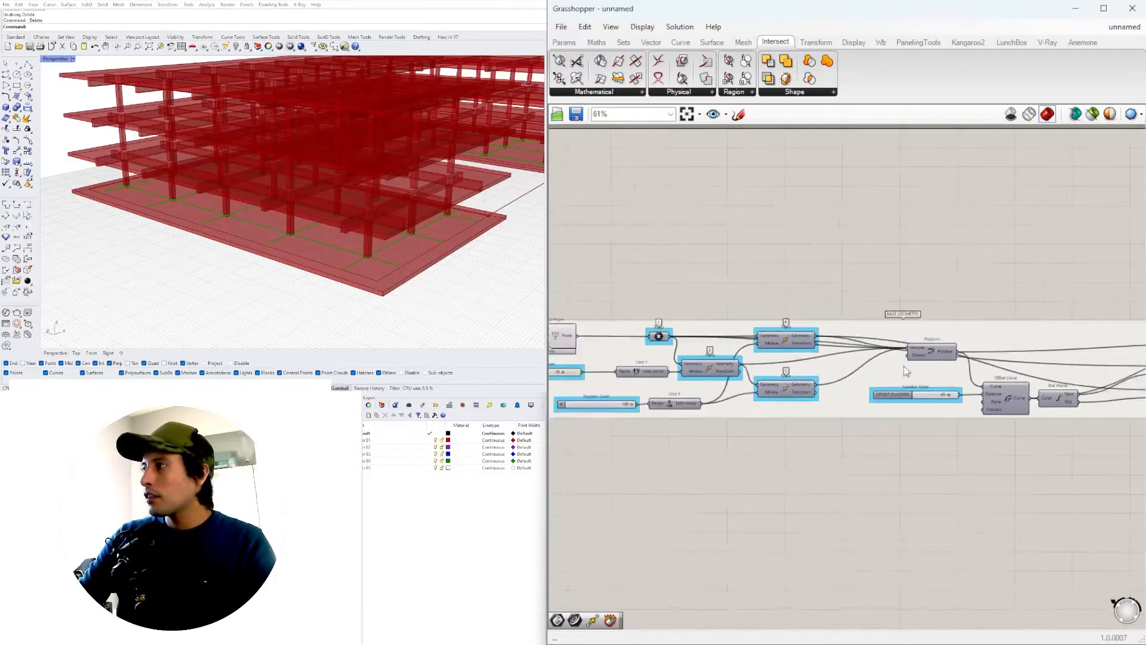
pyautogui.scroll(-2, 888, 369)
pyautogui.moveTo(1087, 370); pyautogui.dragTo(790, 374, button='right')
pyautogui.moveTo(946, 358); pyautogui.dragTo(838, 353, button='right')
pyautogui.scroll(5, 837, 353)
pyautogui.click(805, 345)
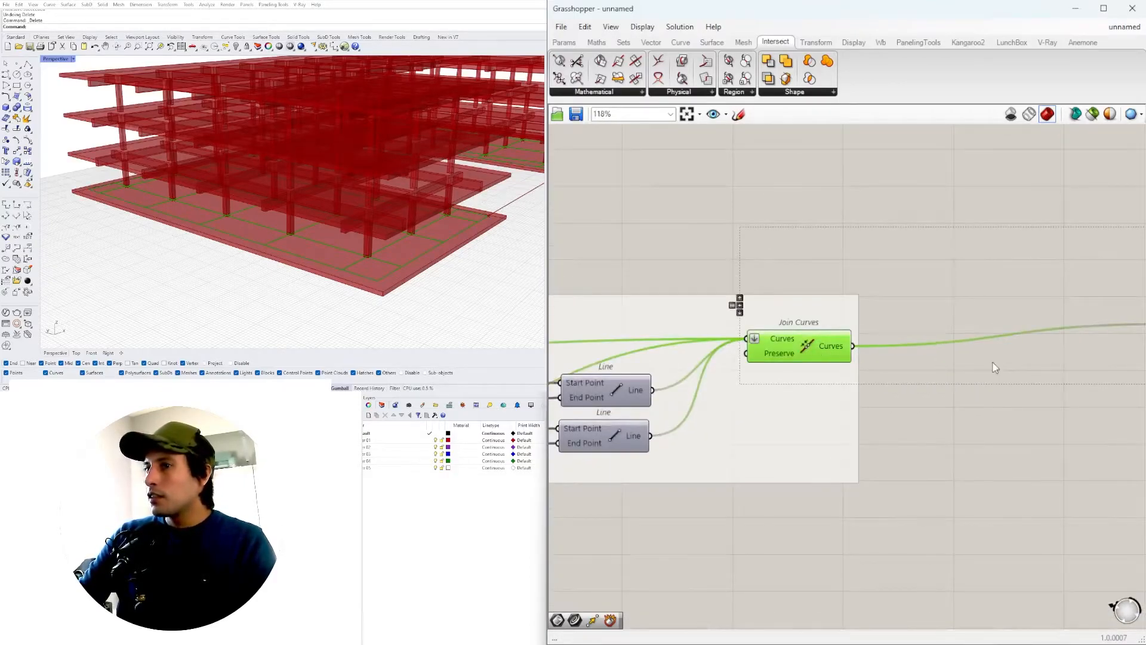
# Step: Examine where the Join Curves outline crosses the two Contour grids on the ground slab, then clear the selection
pyautogui.moveTo(1109, 360); pyautogui.dragTo(736, 356, button='right')
pyautogui.scroll(-2, 737, 355)
pyautogui.moveTo(358, 212); pyautogui.dragTo(384, 232, button='right')
pyautogui.scroll(-2, 814, 358)
pyautogui.moveTo(736, 373); pyautogui.dragTo(826, 371, button='right')
pyautogui.scroll(-3, 826, 371)
pyautogui.moveTo(947, 377); pyautogui.dragTo(787, 333, button='right')
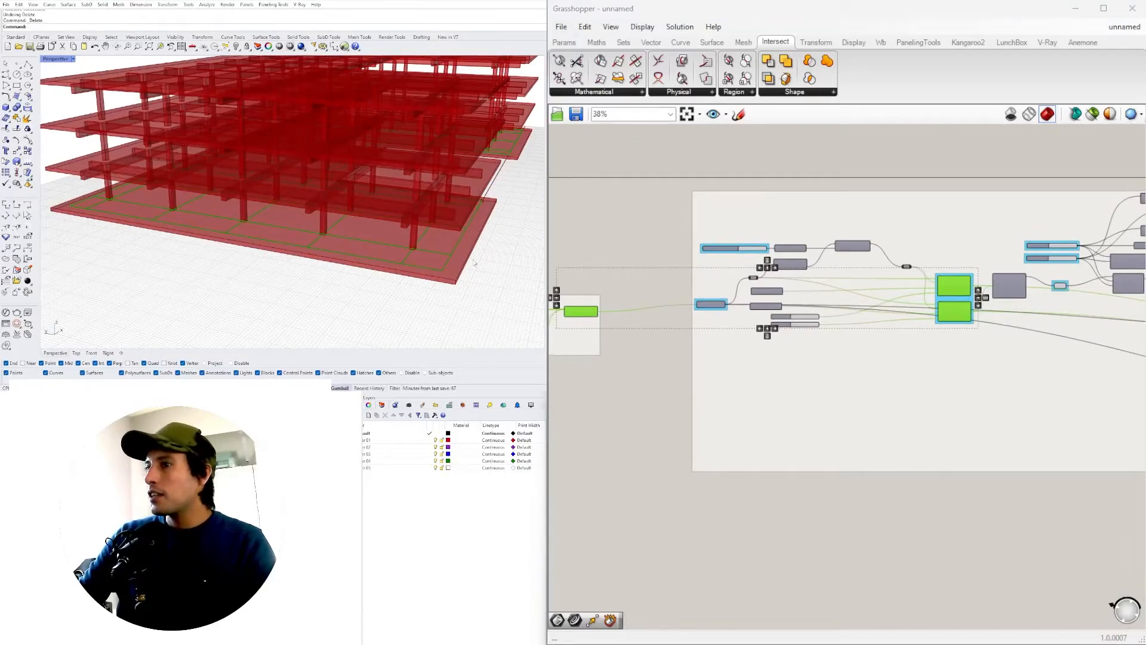
pyautogui.scroll(3, 1027, 392)
pyautogui.moveTo(923, 346); pyautogui.dragTo(948, 286, button='right')
pyautogui.scroll(-3, 925, 394)
pyautogui.click(931, 479)
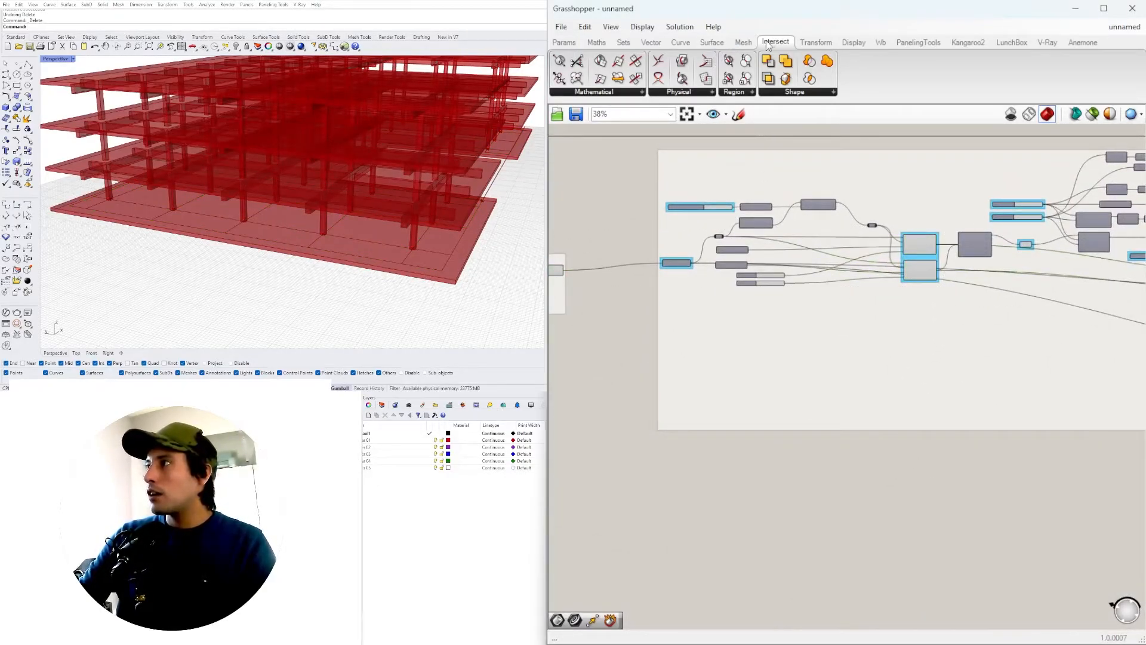
pyautogui.click(681, 93)
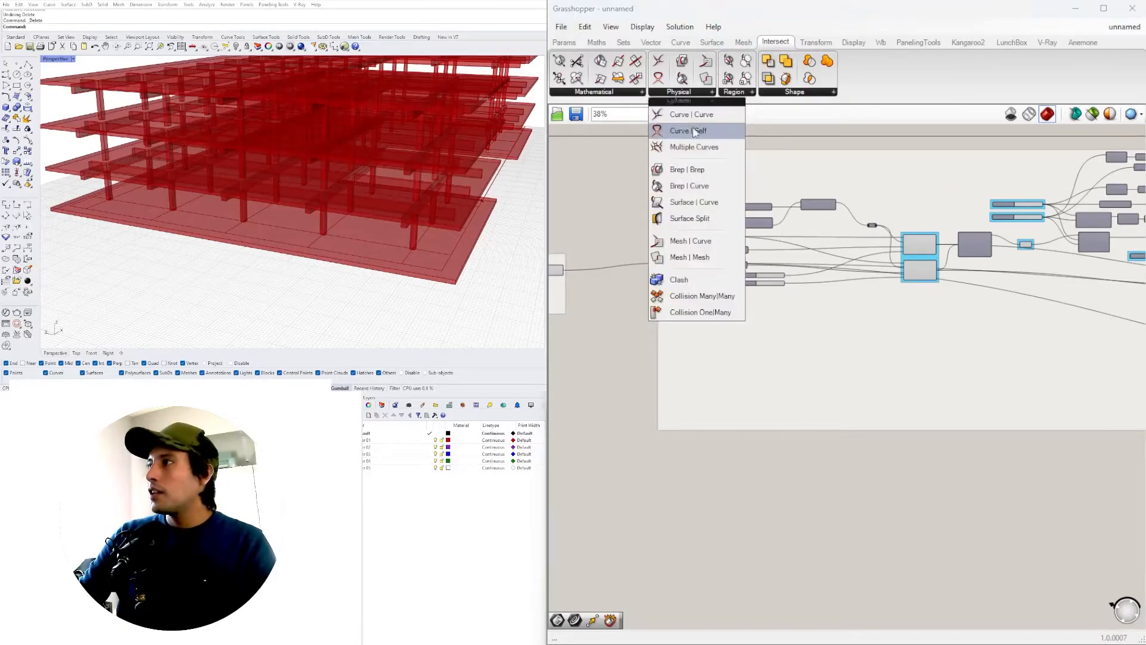
pyautogui.moveTo(700, 149); pyautogui.dragTo(907, 385)
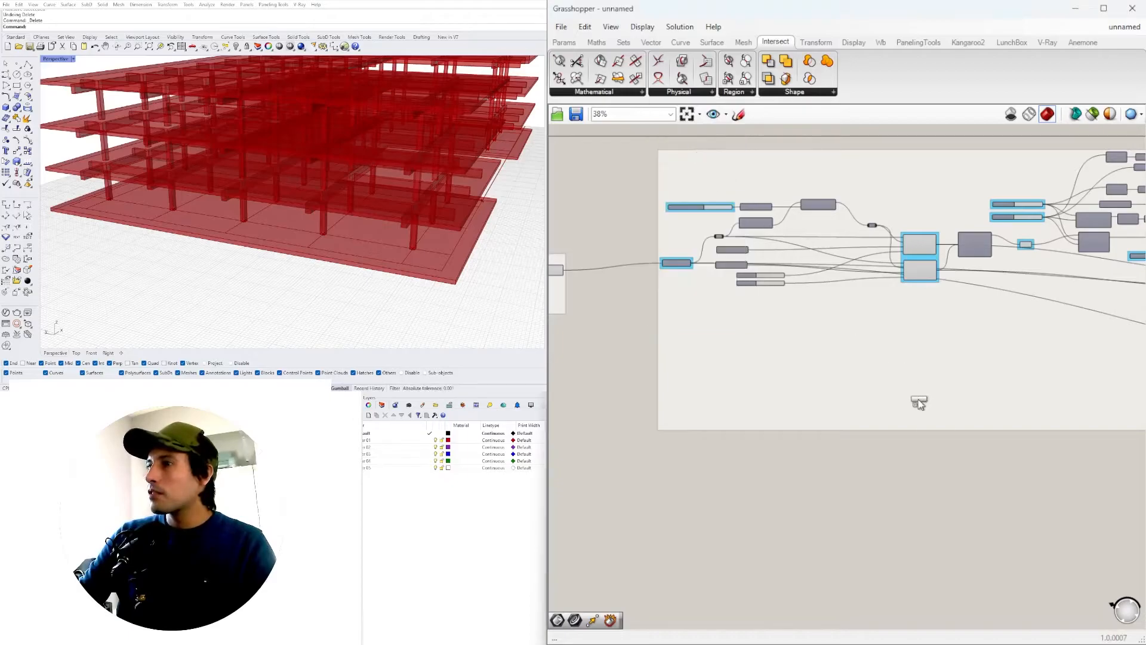
pyautogui.scroll(5, 986, 332)
pyautogui.scroll(-2, 984, 333)
pyautogui.moveTo(862, 301); pyautogui.dragTo(897, 318, button='right')
pyautogui.scroll(1, 897, 317)
pyautogui.click(920, 192)
pyautogui.moveTo(921, 216); pyautogui.dragTo(864, 233, button='right')
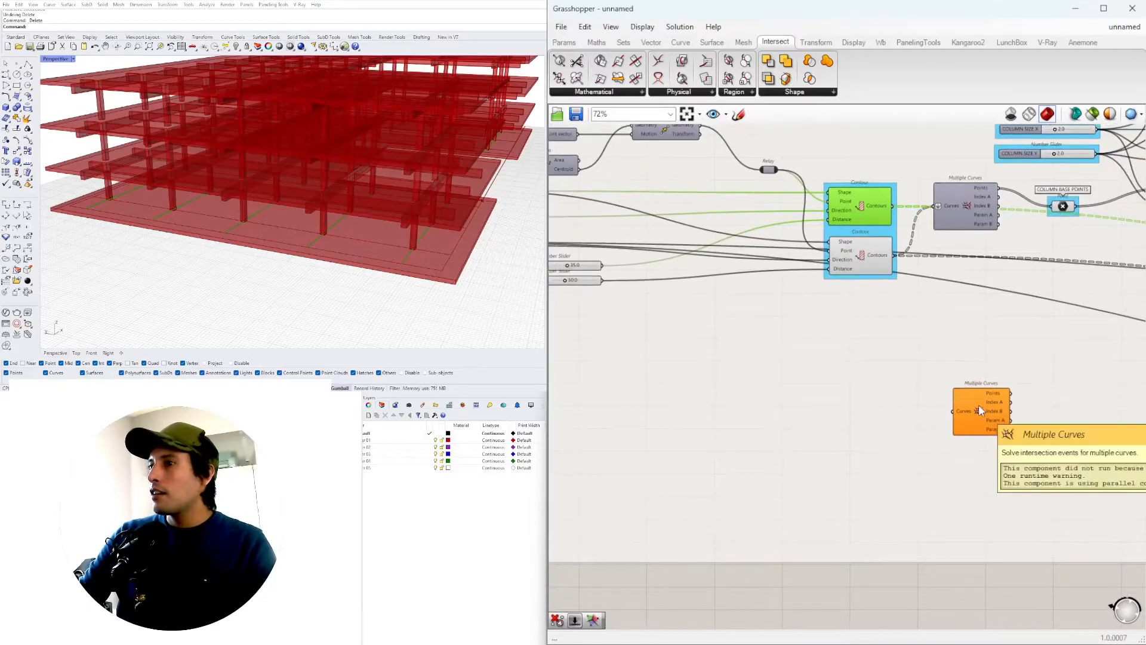
pyautogui.keyDown('shift'); pyautogui.click(858, 255); pyautogui.keyUp('shift')
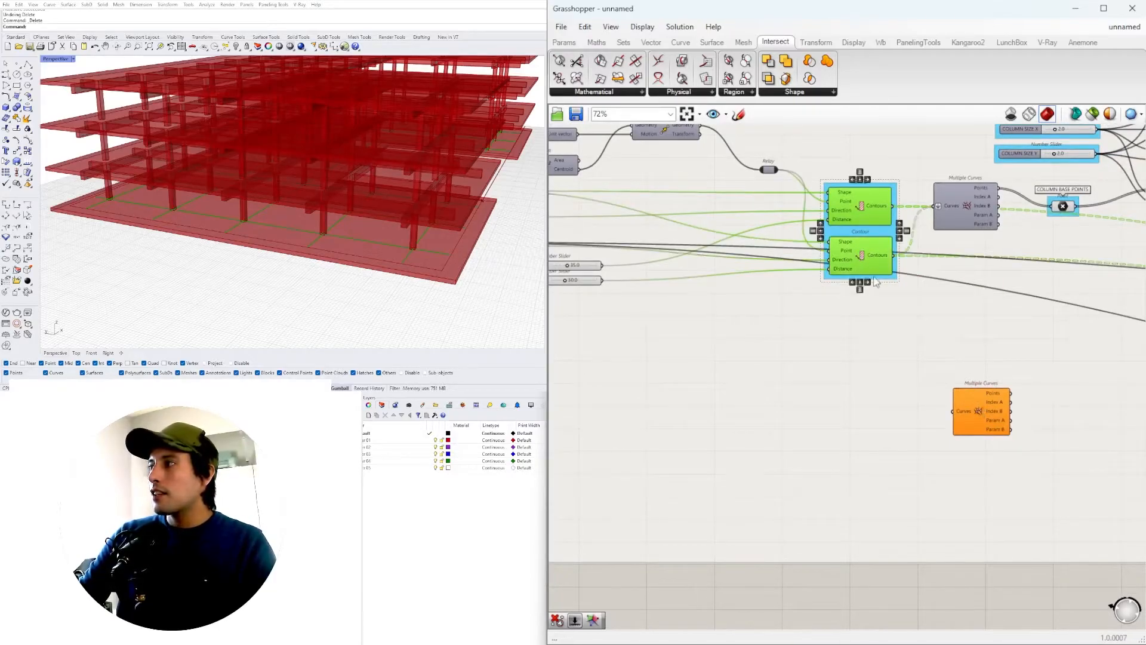
pyautogui.click(968, 395)
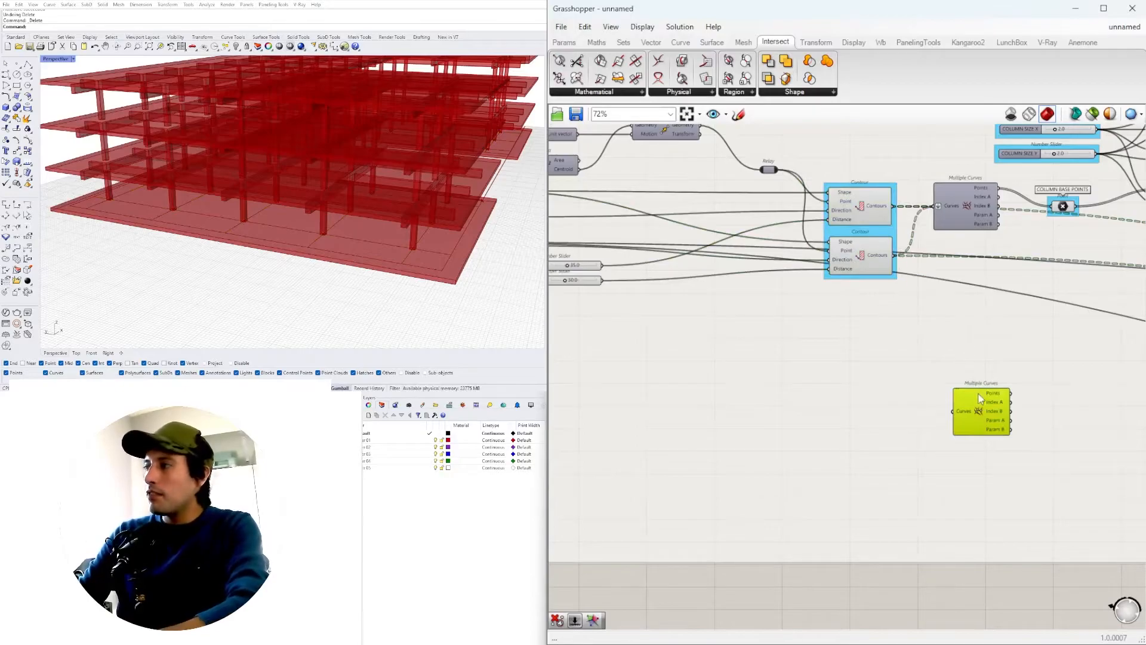
pyautogui.press('Delete')
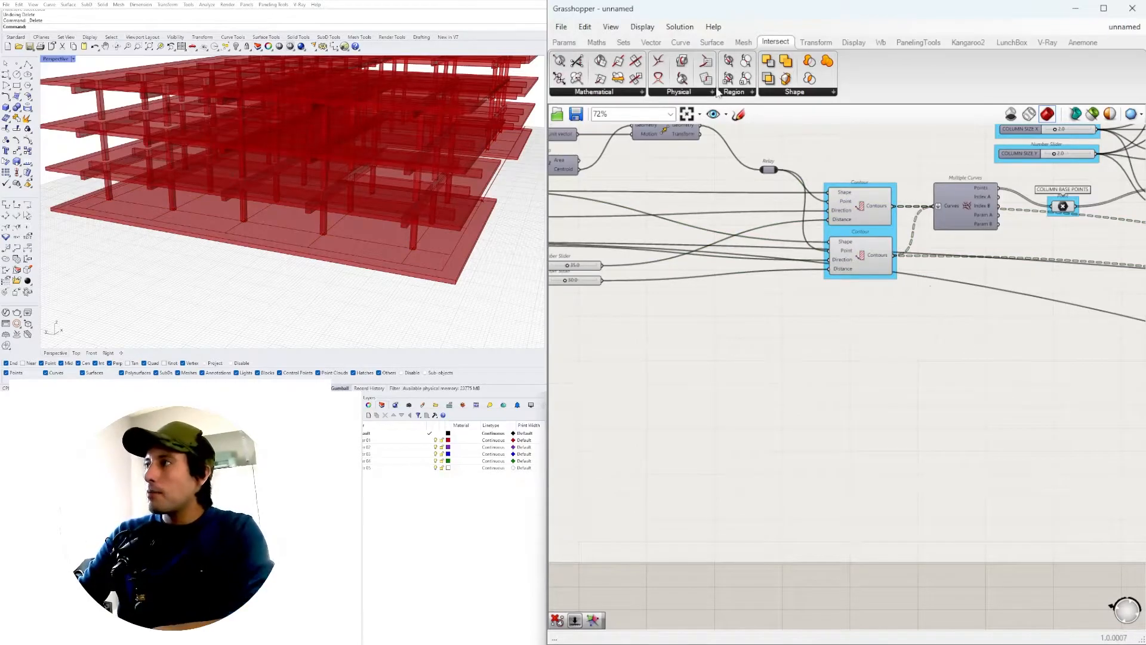
# Step: Add a Curve | Curve intersection component on the empty canvas below the Multiple Curves component
pyautogui.click(679, 92)
pyautogui.moveTo(702, 149); pyautogui.dragTo(1018, 385)
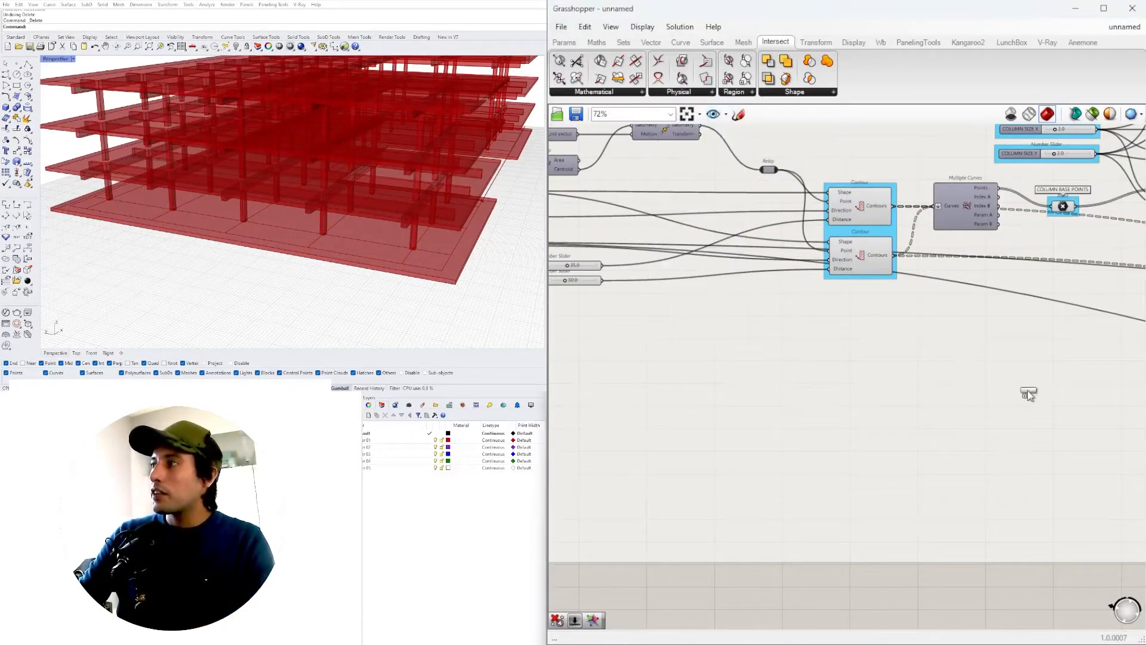
pyautogui.scroll(1, 983, 359)
# Step: Connect both Contour outputs to the Curve A input of the Curve | Curve component and flatten that input
pyautogui.click(844, 179)
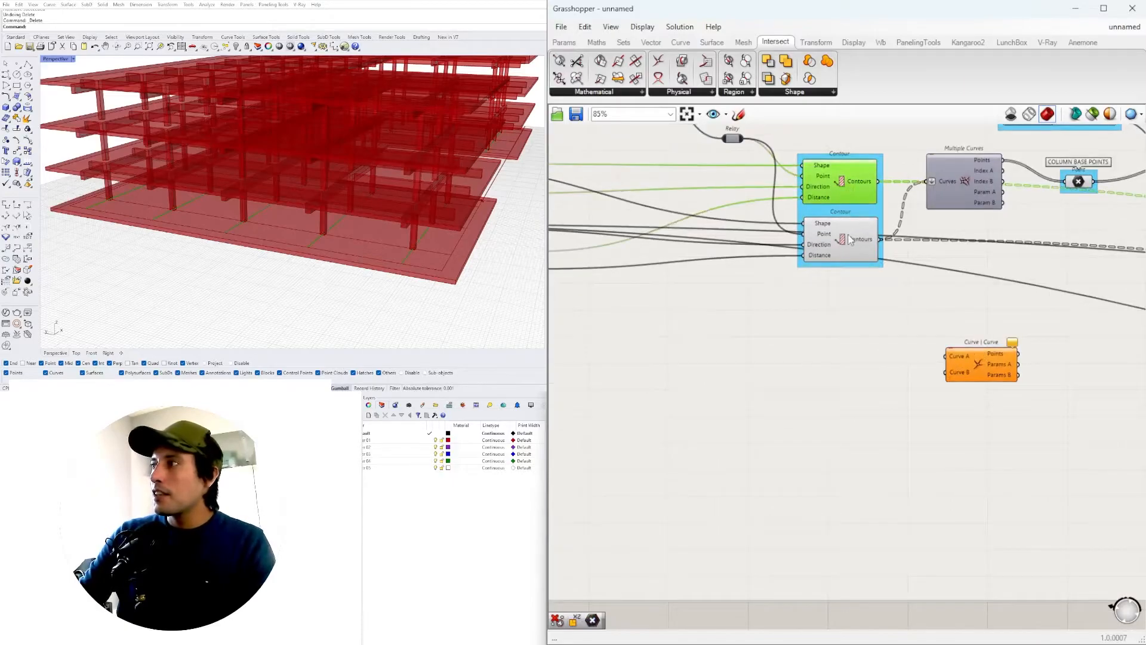
pyautogui.keyDown('shift'); pyautogui.click(852, 254); pyautogui.keyUp('shift')
pyautogui.moveTo(869, 238); pyautogui.dragTo(808, 243, button='right')
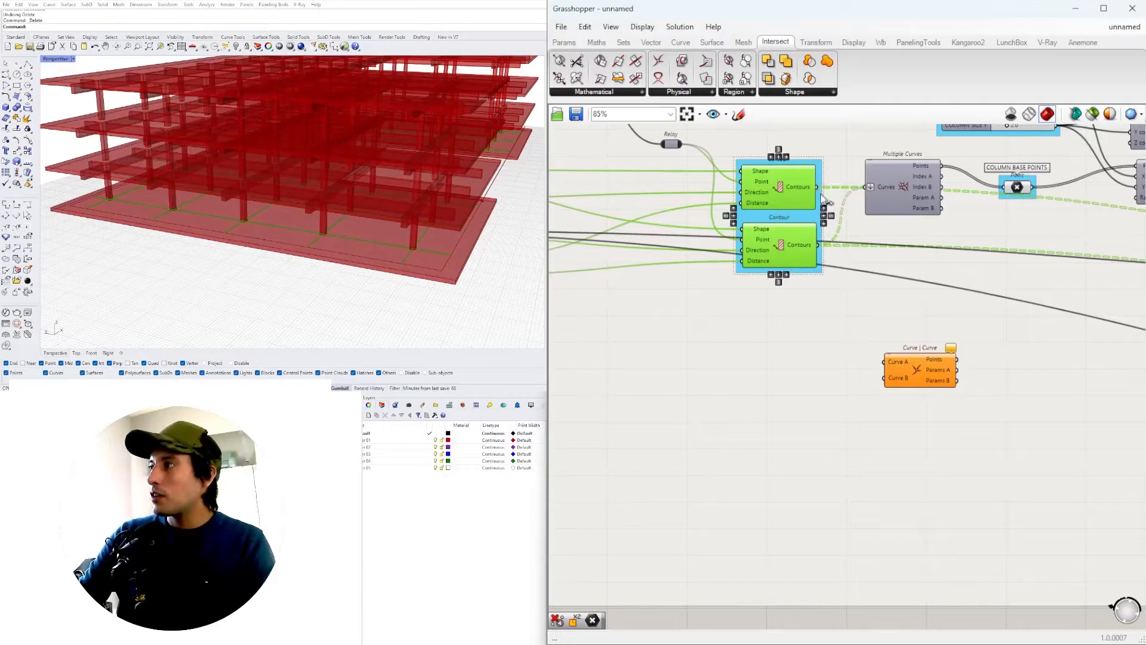
pyautogui.rightClick(896, 364)
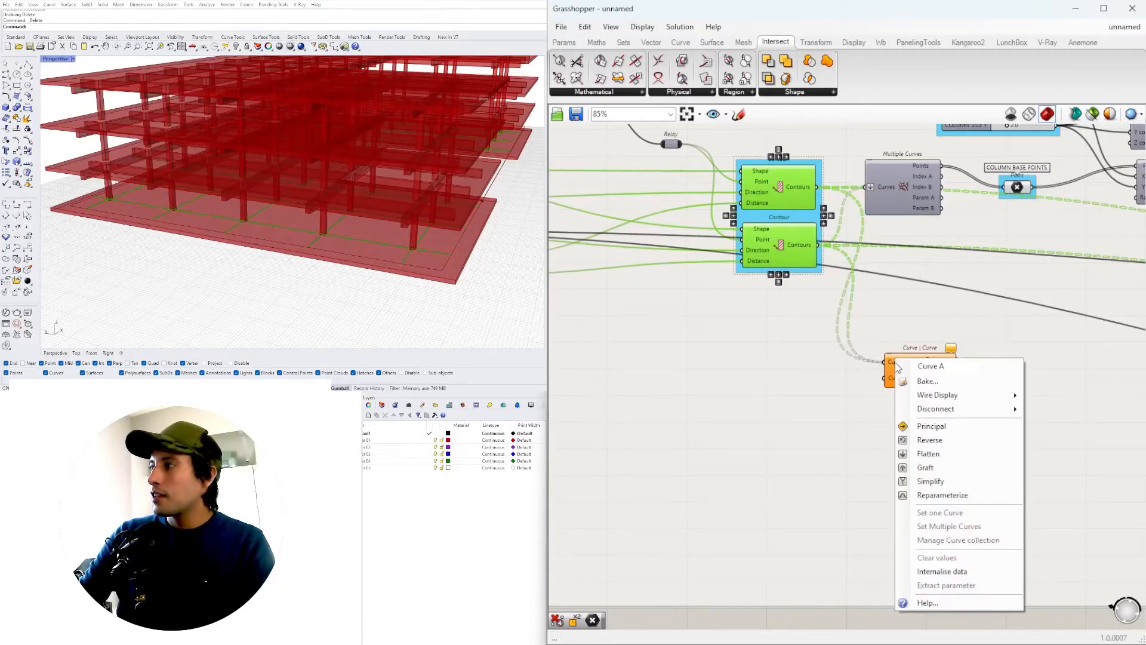
pyautogui.click(925, 453)
pyautogui.moveTo(906, 367); pyautogui.dragTo(924, 340)
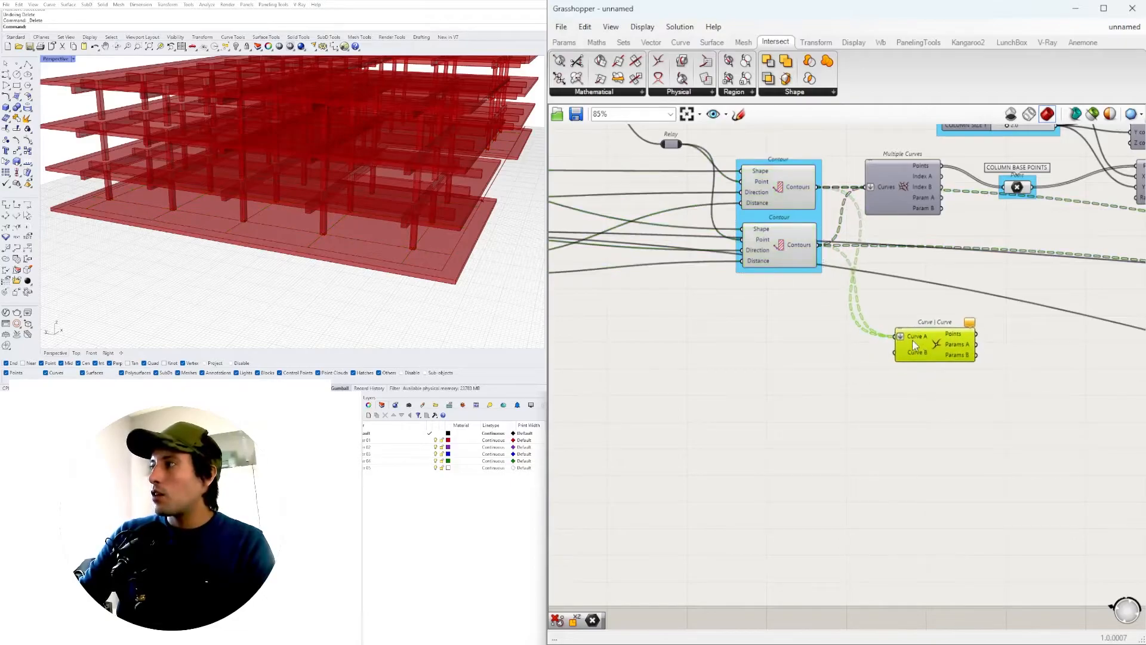
# Step: Connect the base outline from the Join Curves component to the Curve B input of the Curve | Curve component
pyautogui.scroll(-3, 913, 334)
pyautogui.scroll(2, 955, 267)
pyautogui.moveTo(662, 288); pyautogui.dragTo(903, 275, button='right')
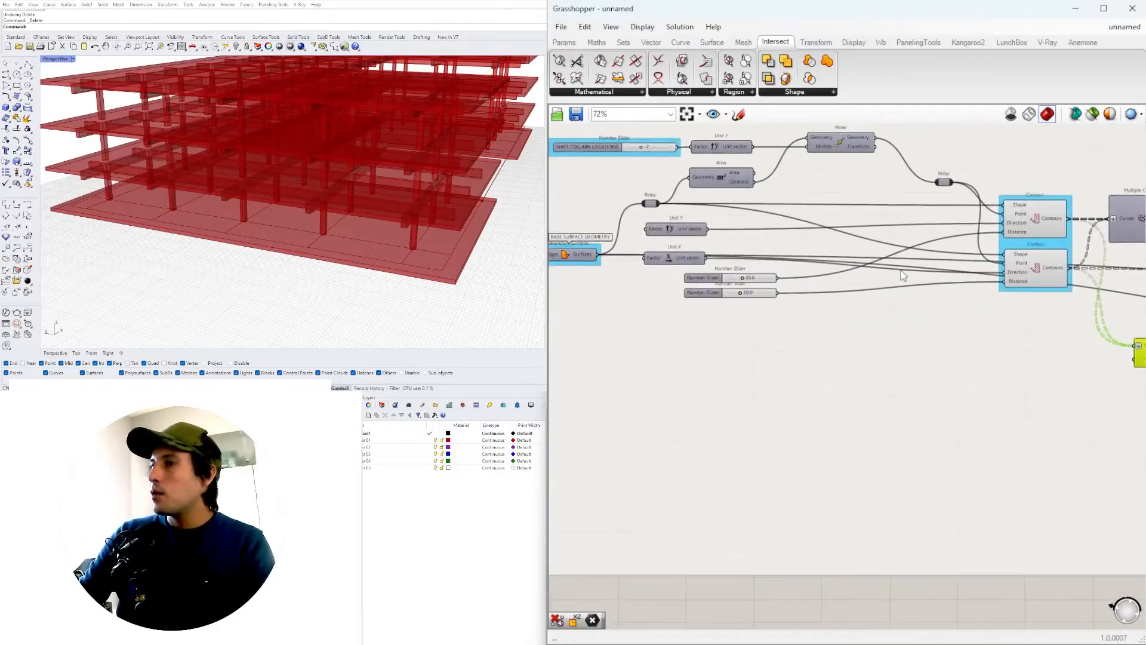
pyautogui.scroll(-3, 904, 280)
pyautogui.moveTo(717, 338); pyautogui.dragTo(895, 326, button='right')
pyautogui.scroll(3, 714, 263)
pyautogui.moveTo(766, 291); pyautogui.dragTo(618, 289, button='right')
pyautogui.scroll(-1, 671, 301)
pyautogui.moveTo(627, 270); pyautogui.dragTo(901, 352)
pyautogui.scroll(-4, 687, 305)
pyautogui.scroll(7, 946, 323)
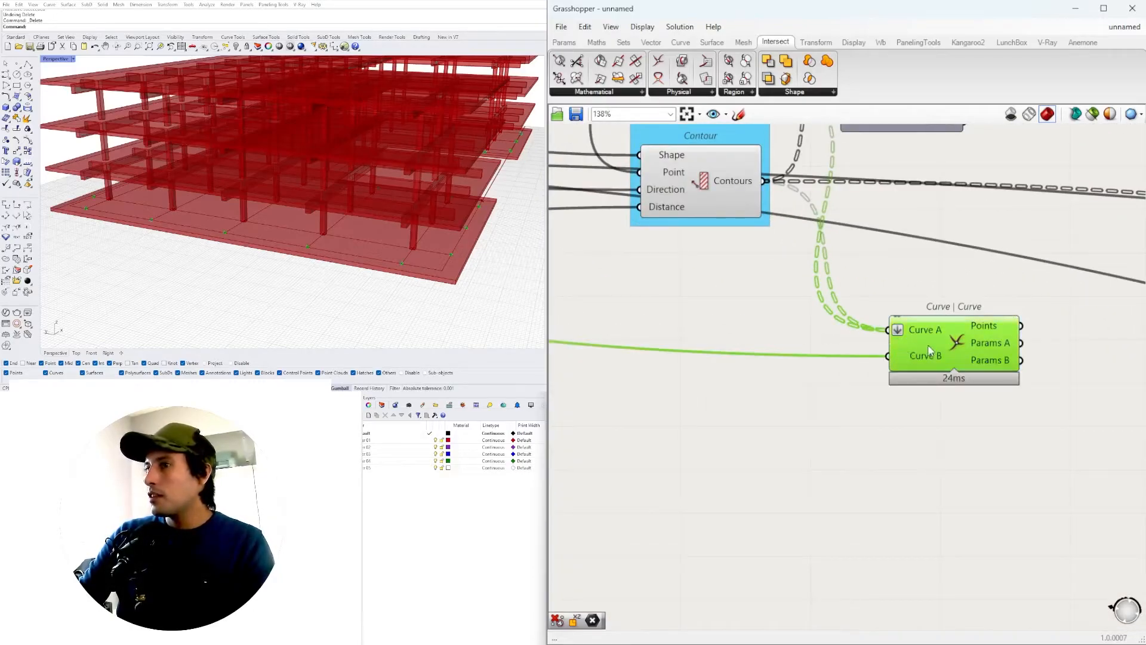
# Step: Examine the Curve | Curve intersection points along the ground slab's perimeter from several angles
pyautogui.scroll(-4, 245, 213)
pyautogui.moveTo(245, 213)
pyautogui.mouseDown(button='right')
pyautogui.moveTo(250, 239)
pyautogui.moveTo(319, 224)
pyautogui.moveTo(251, 224)
pyautogui.mouseUp(button='right')
pyautogui.scroll(5, 240, 223)
pyautogui.scroll(2, 309, 246)
pyautogui.scroll(-5, 309, 245)
pyautogui.moveTo(309, 245); pyautogui.dragTo(347, 253, button='right')
pyautogui.scroll(4, 336, 251)
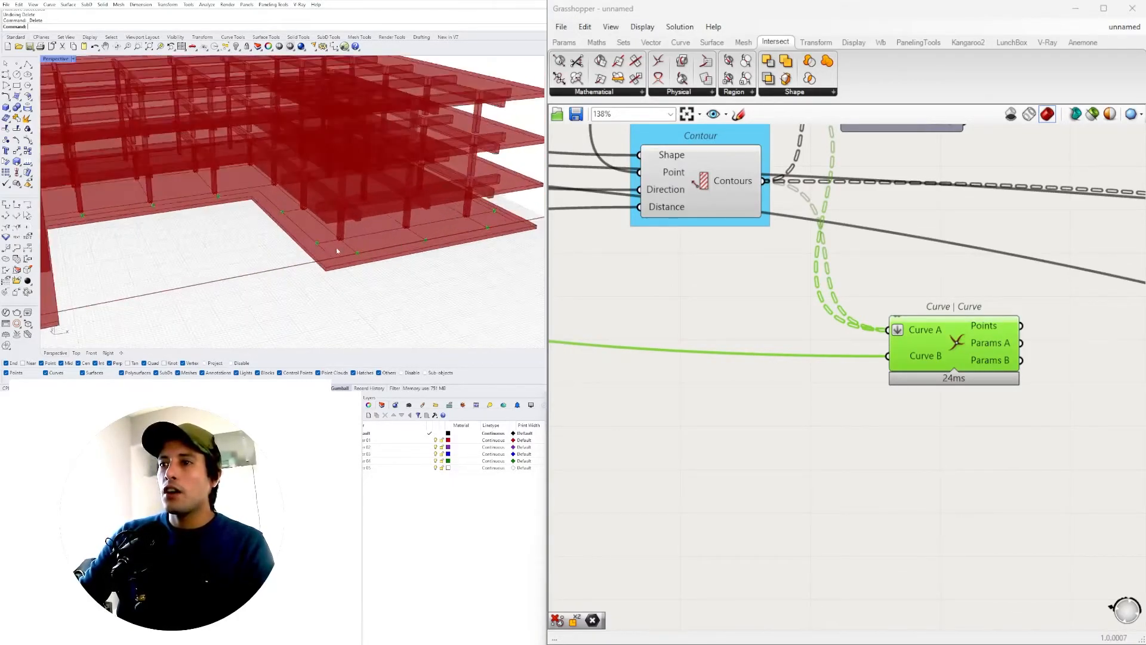
pyautogui.scroll(3, 336, 251)
pyautogui.scroll(-5, 832, 327)
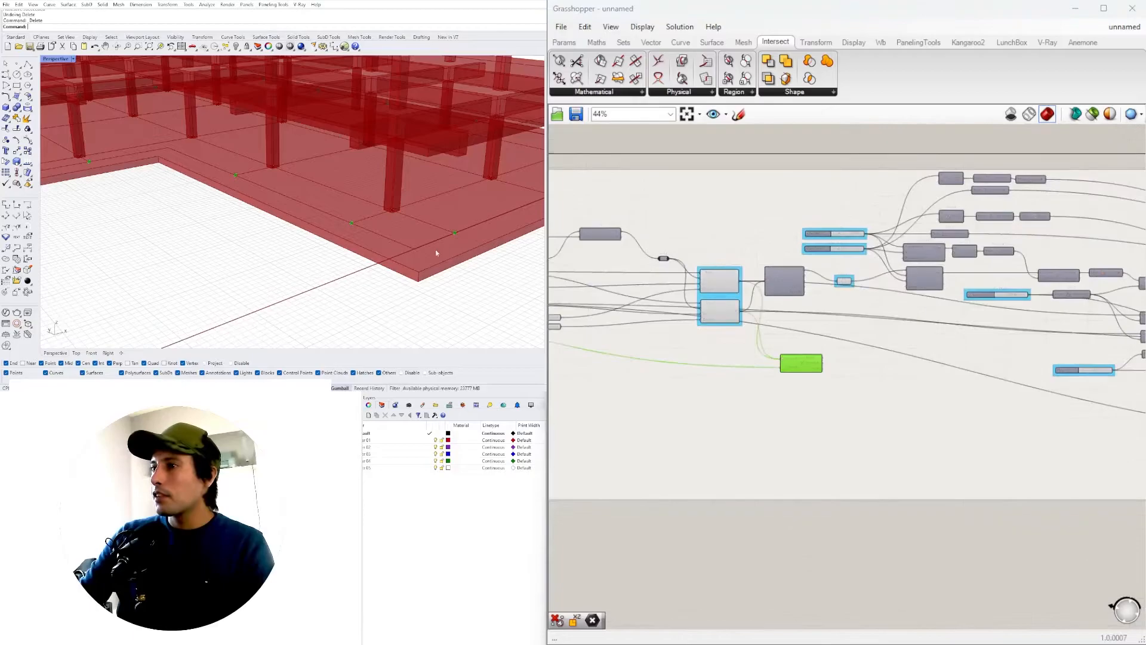
pyautogui.moveTo(450, 253); pyautogui.dragTo(291, 225, button='right')
pyautogui.scroll(3, 815, 376)
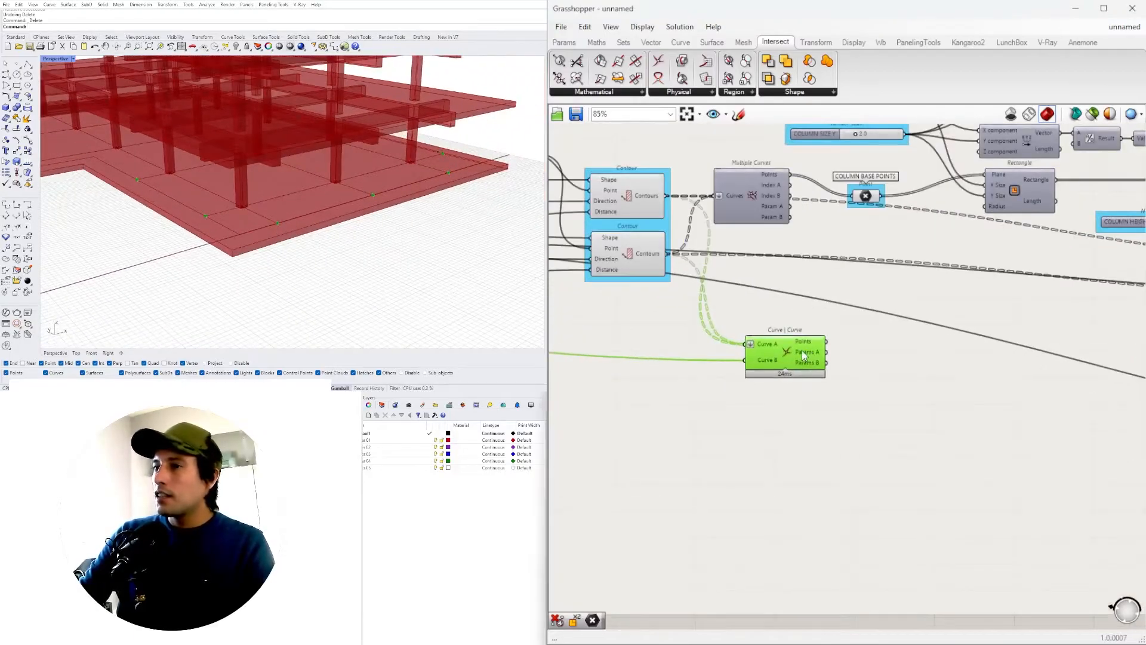
pyautogui.scroll(4, 288, 242)
pyautogui.moveTo(288, 242); pyautogui.dragTo(414, 238, button='right')
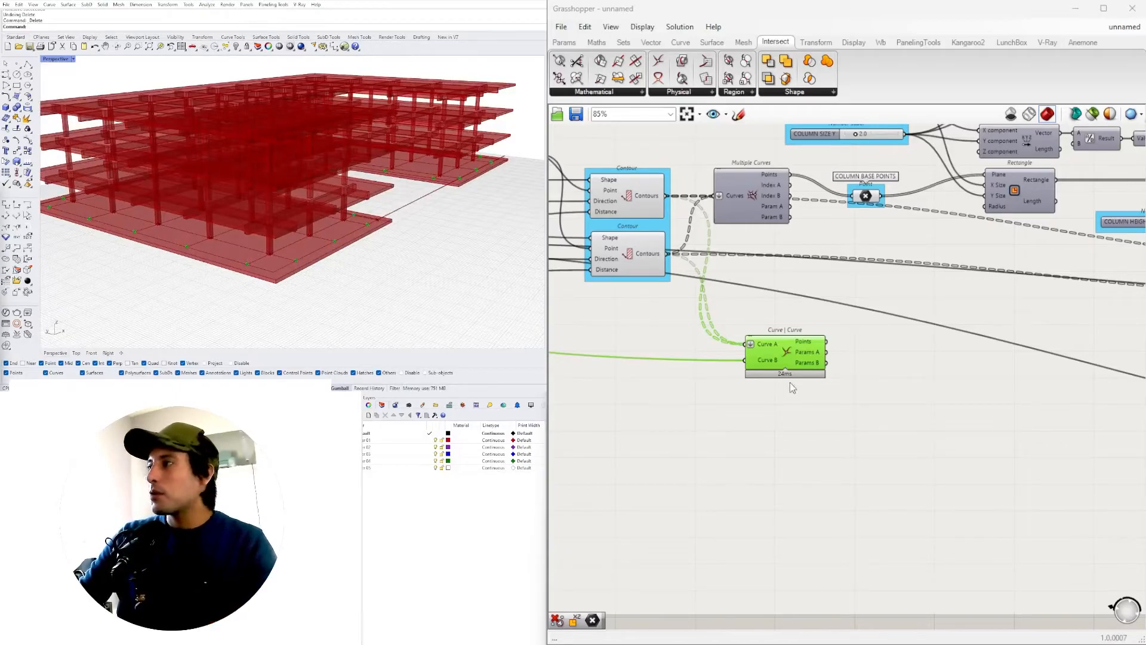
pyautogui.moveTo(403, 221); pyautogui.dragTo(462, 190, button='right')
pyautogui.scroll(1, 787, 354)
# Step: Move the Curve | Curve component out of the group to the empty canvas below the floor slab components
pyautogui.moveTo(787, 353); pyautogui.dragTo(687, 360, button='right')
pyautogui.scroll(-6, 656, 356)
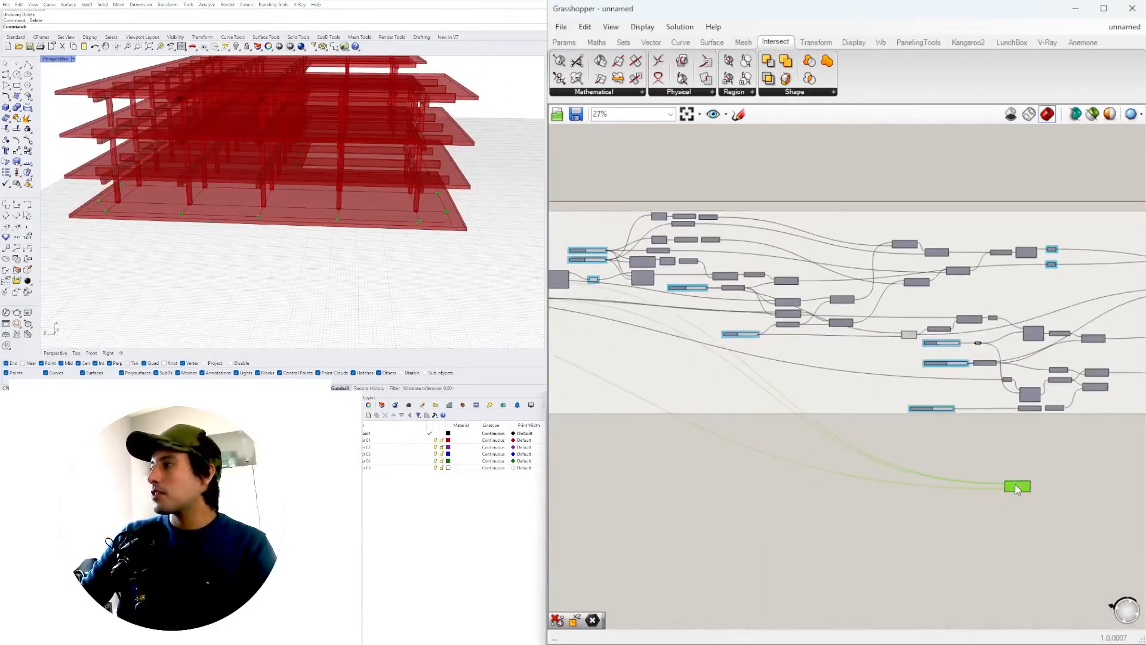
pyautogui.scroll(-5, 1049, 425)
pyautogui.moveTo(1059, 420); pyautogui.dragTo(943, 392, button='right')
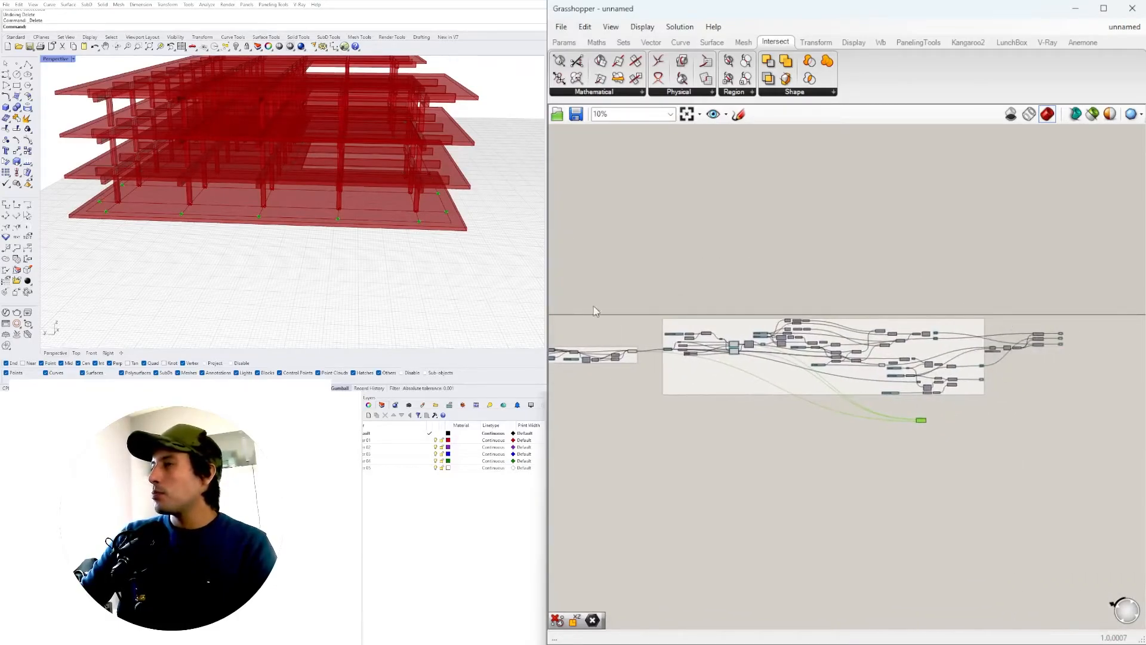
pyautogui.scroll(10, 913, 418)
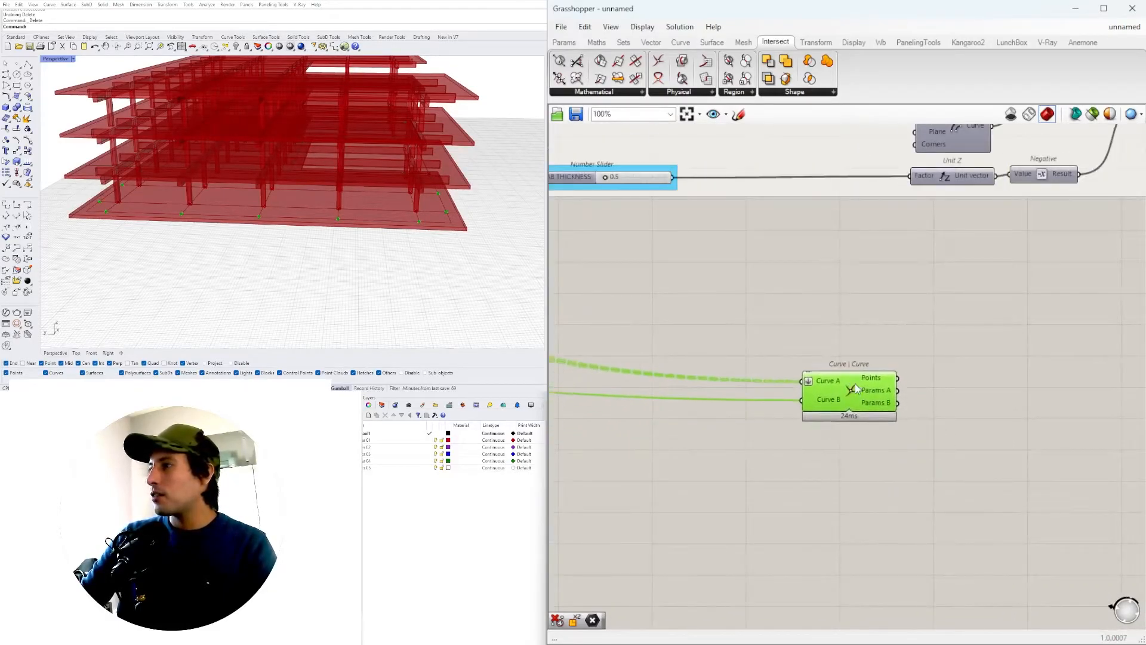
pyautogui.scroll(2, 471, 218)
pyautogui.scroll(-2, 724, 387)
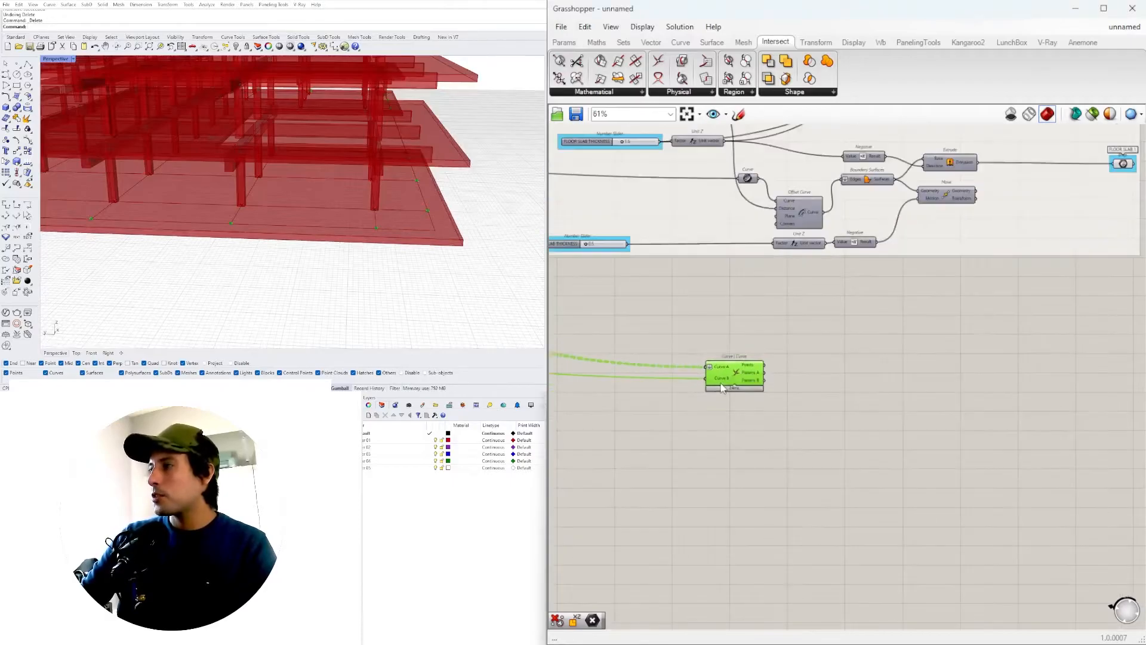
pyautogui.scroll(3, 761, 371)
# Step: Add a Rectangle component beside Curve | Curve and connect the intersection Points to its Plane input
pyautogui.doubleClick(854, 356)
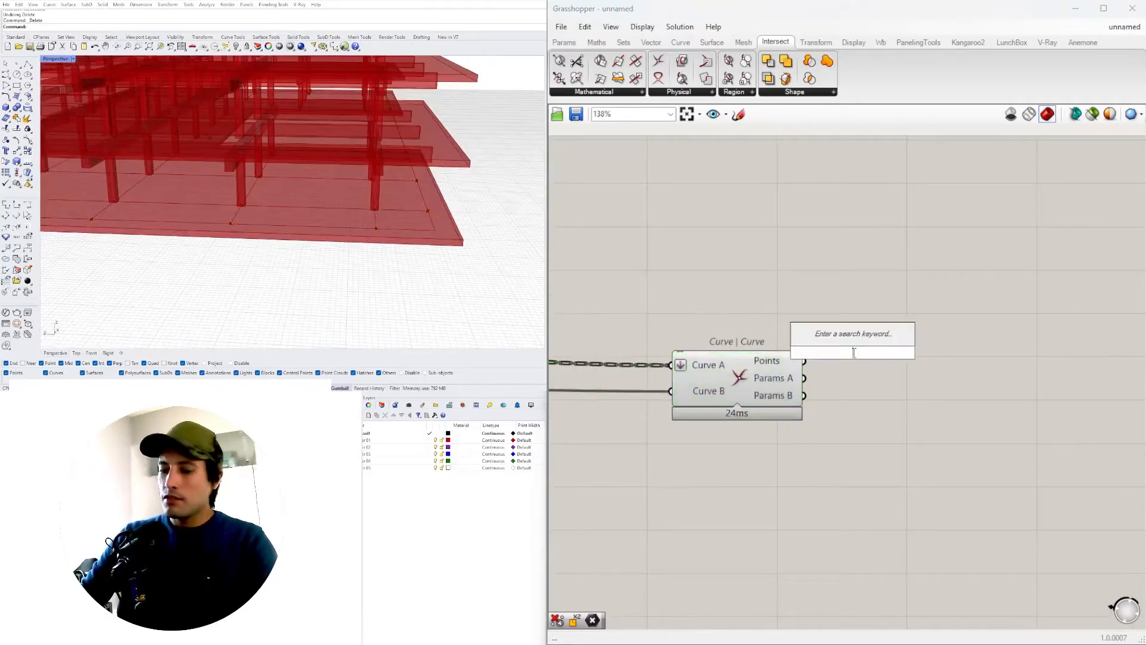
pyautogui.write('Rectangle')
pyautogui.press('Return')
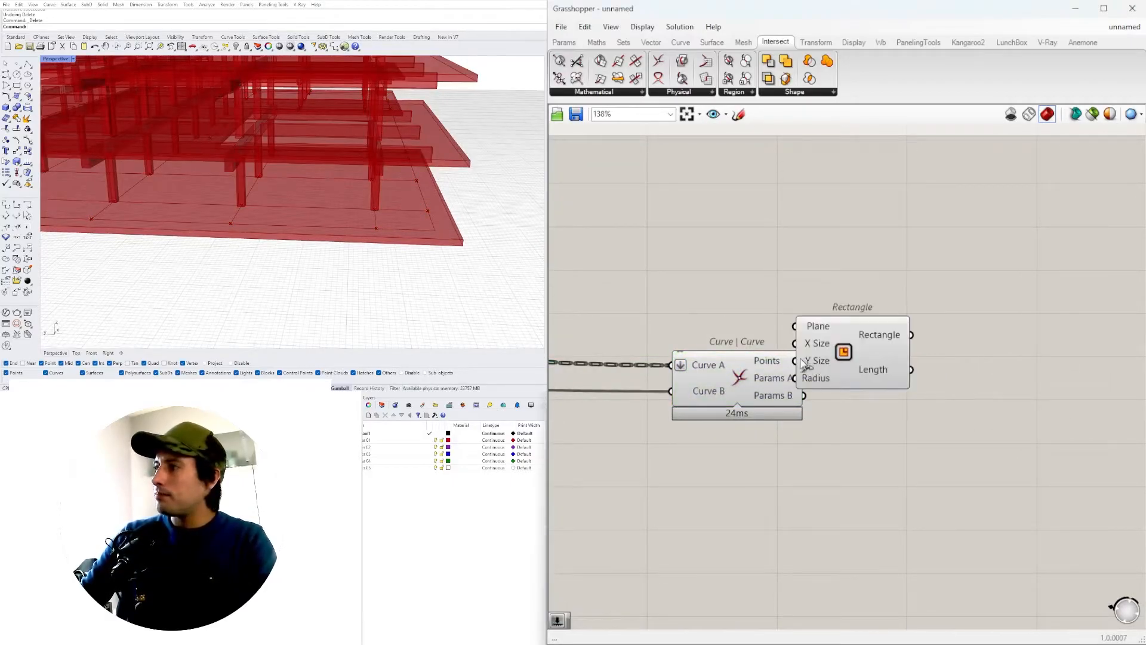
pyautogui.moveTo(894, 322); pyautogui.dragTo(898, 419)
# Step: Create a number slider set to 0.500 beside the Rectangle component and place a duplicate directly below it
pyautogui.doubleClick(749, 472)
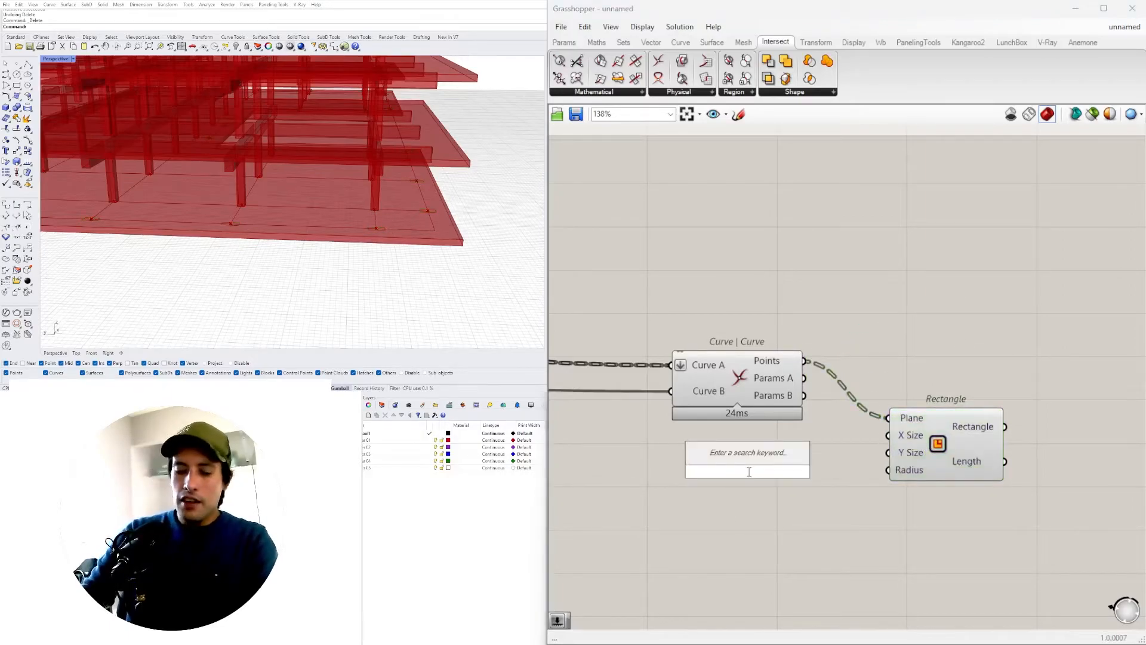
pyautogui.write('.50')
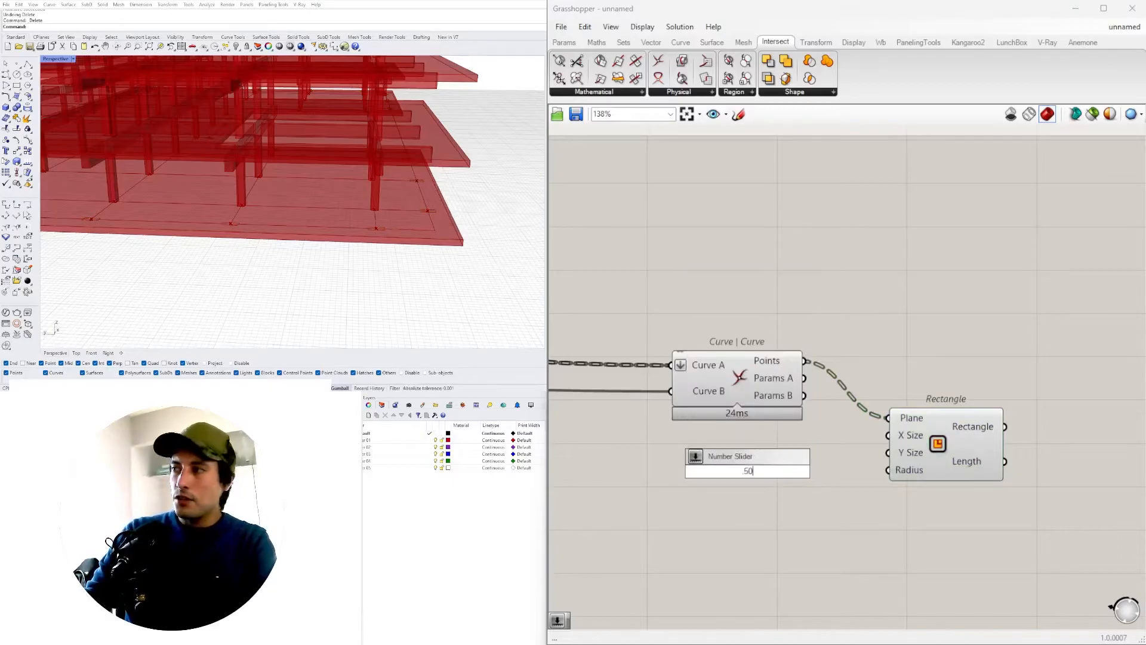
pyautogui.press('Return')
pyautogui.scroll(2, 792, 406)
pyautogui.scroll(-3, 690, 447)
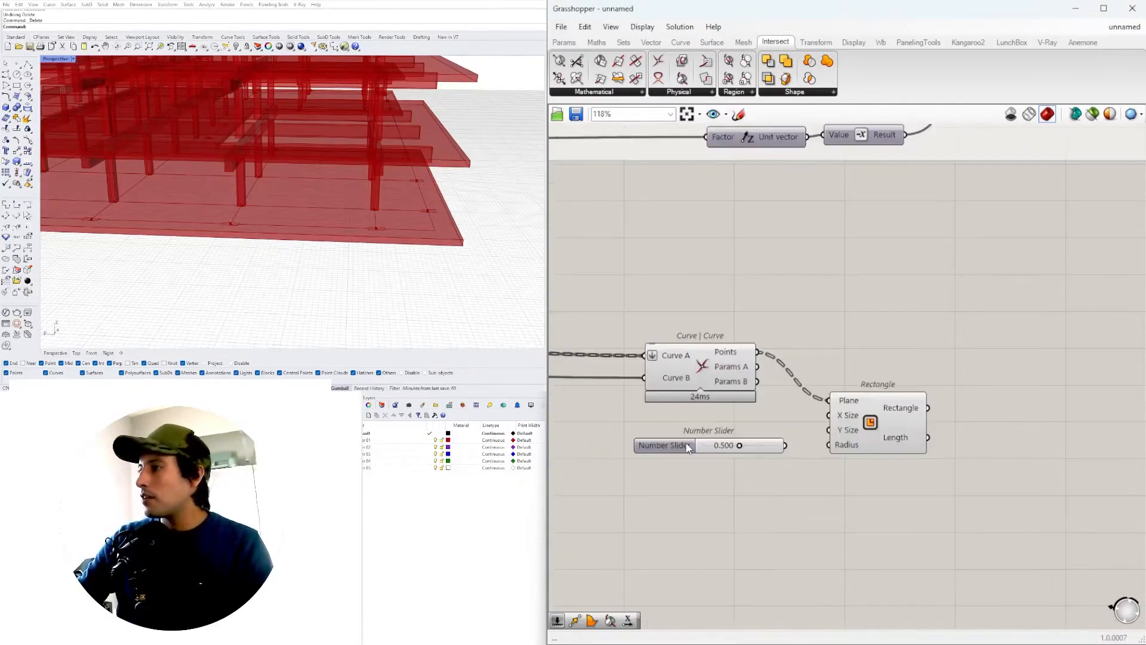
pyautogui.scroll(2, 658, 438)
pyautogui.keyDown('alt'); pyautogui.moveTo(665, 425); pyautogui.dragTo(665, 462); pyautogui.keyUp('alt')
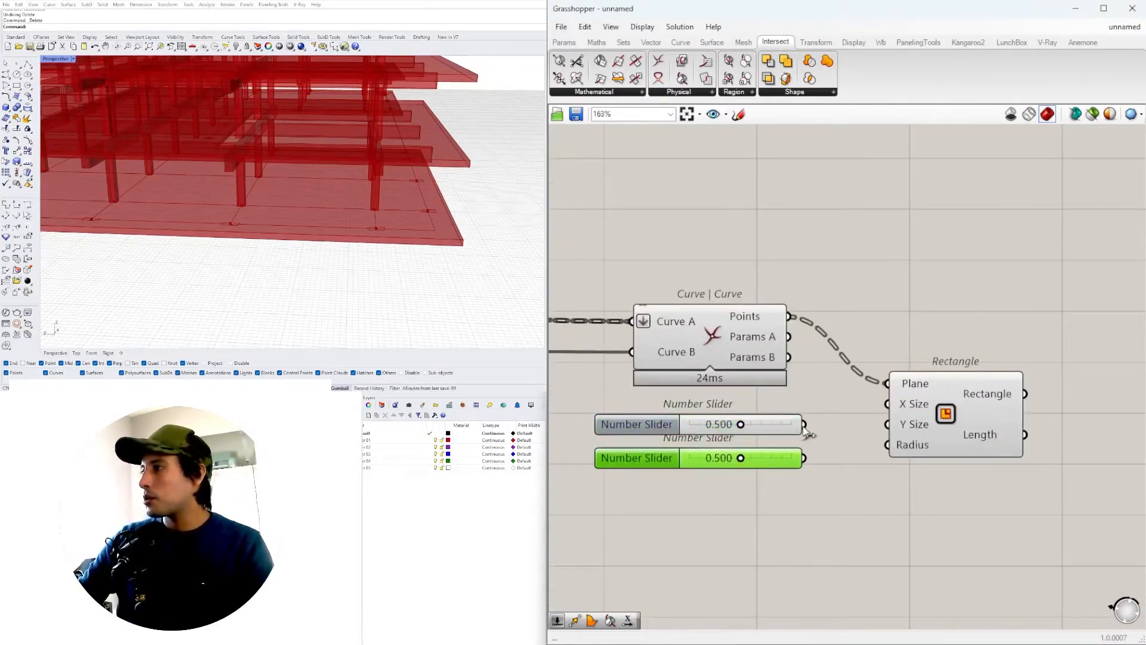
# Step: Connect the two sliders to the Rectangle's X Size and Y Size inputs and set them to 0.783 and 0.790
pyautogui.moveTo(874, 428); pyautogui.dragTo(885, 424)
pyautogui.click(955, 418)
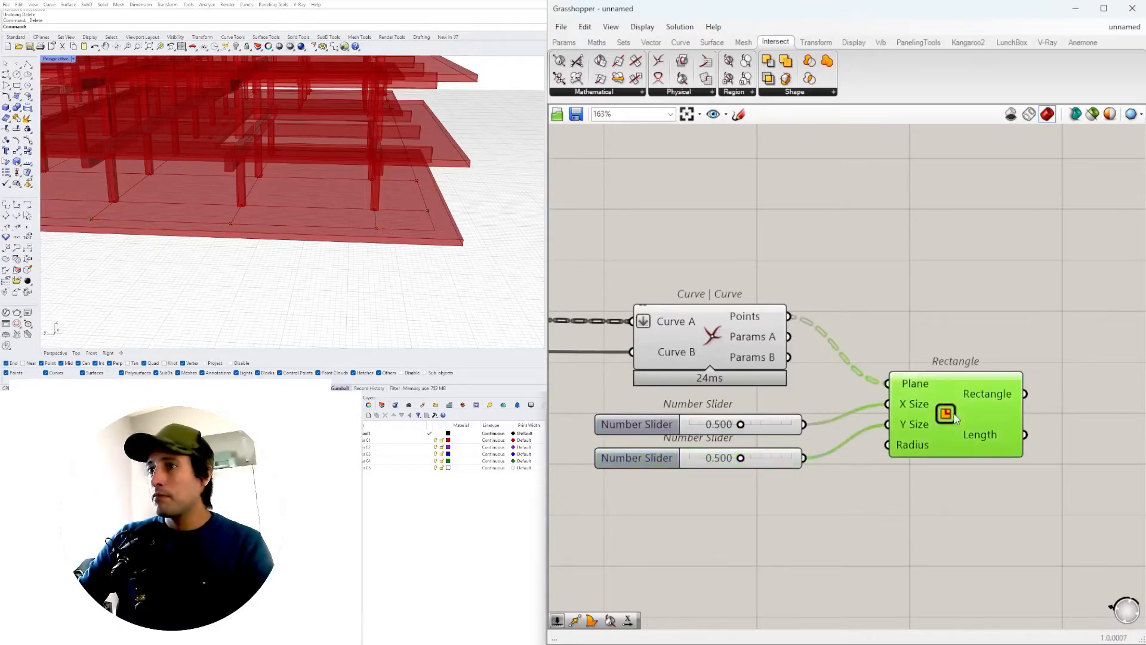
pyautogui.scroll(5, 304, 223)
pyautogui.scroll(3, 647, 444)
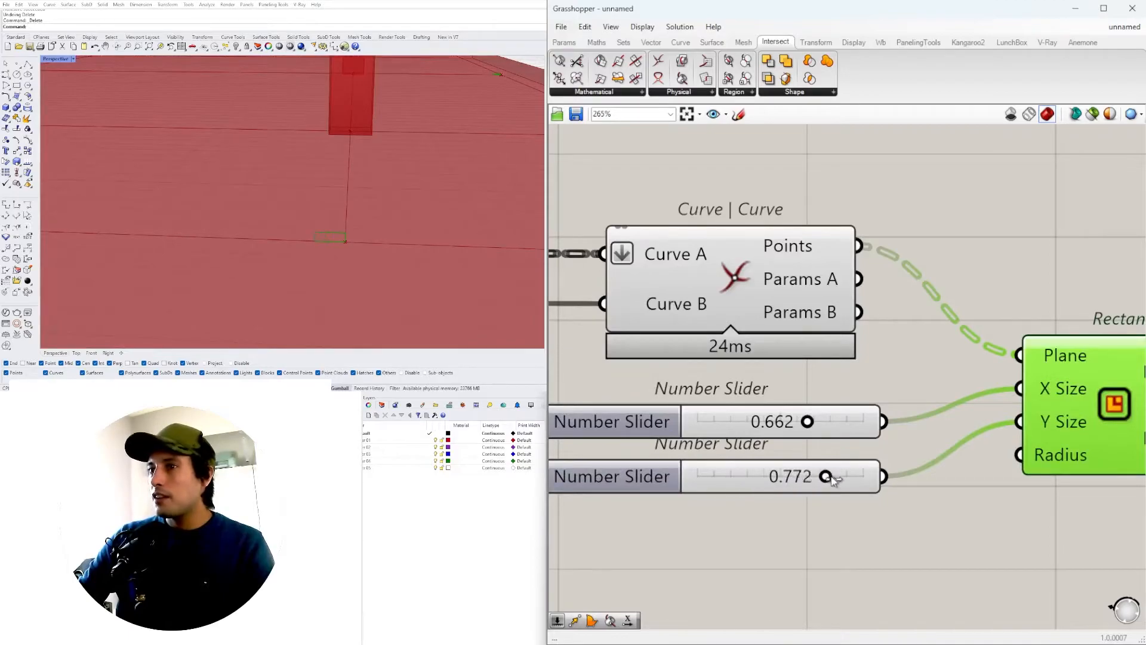
pyautogui.scroll(-8, 258, 234)
pyautogui.moveTo(258, 233); pyautogui.dragTo(350, 172, button='right')
pyautogui.scroll(8, 324, 195)
pyautogui.scroll(-8, 351, 172)
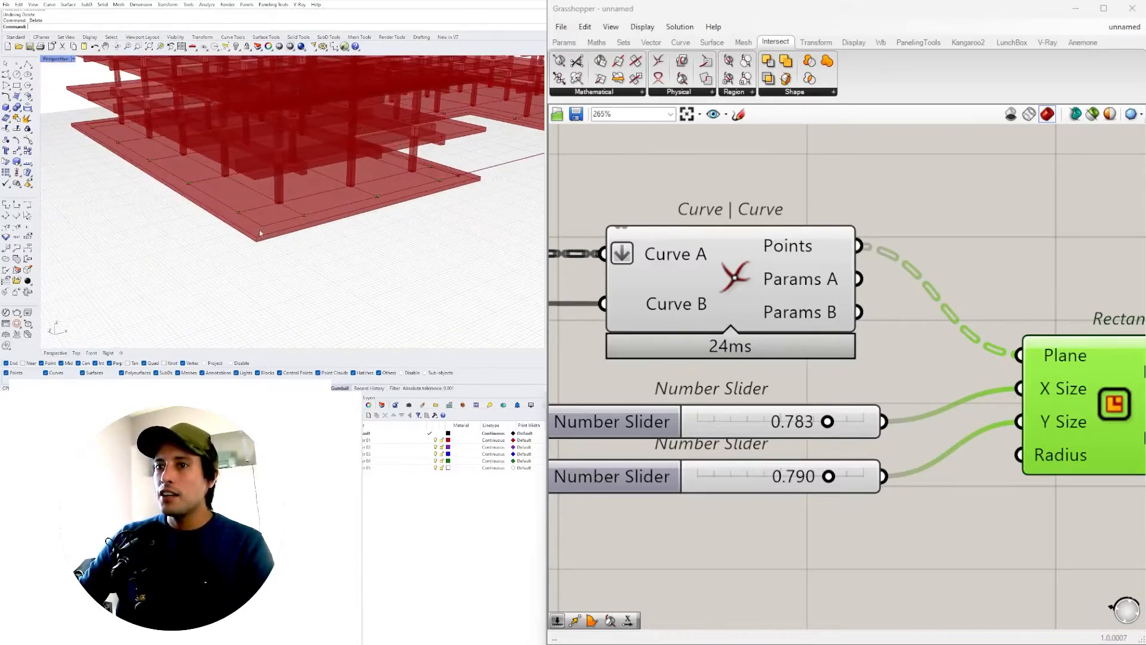
pyautogui.scroll(5, 181, 158)
pyautogui.scroll(-2, 888, 407)
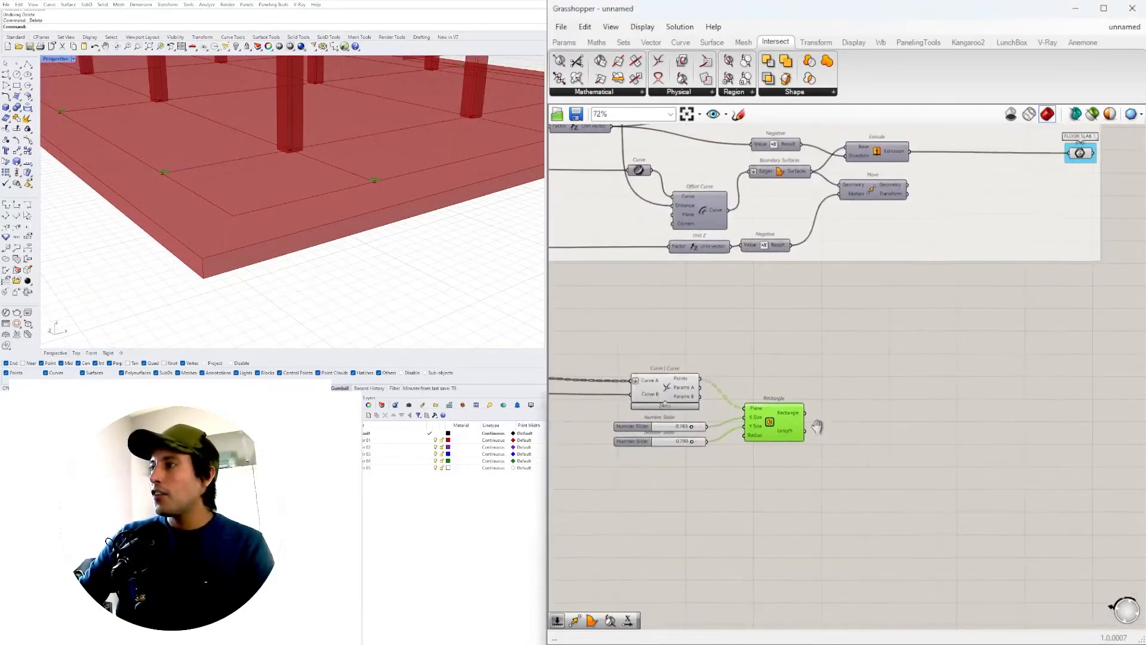
# Step: Add a Move component beyond the Rectangle and connect the Rectangle output to its Geometry input
pyautogui.scroll(3, 848, 423)
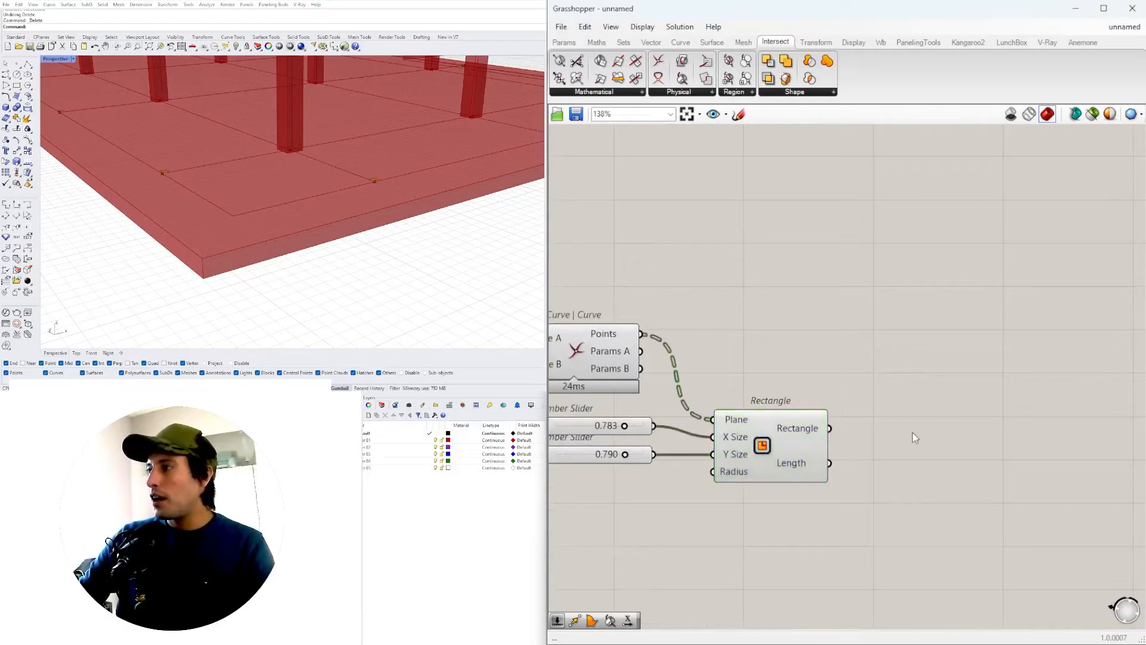
pyautogui.doubleClick(902, 429)
pyautogui.write('move')
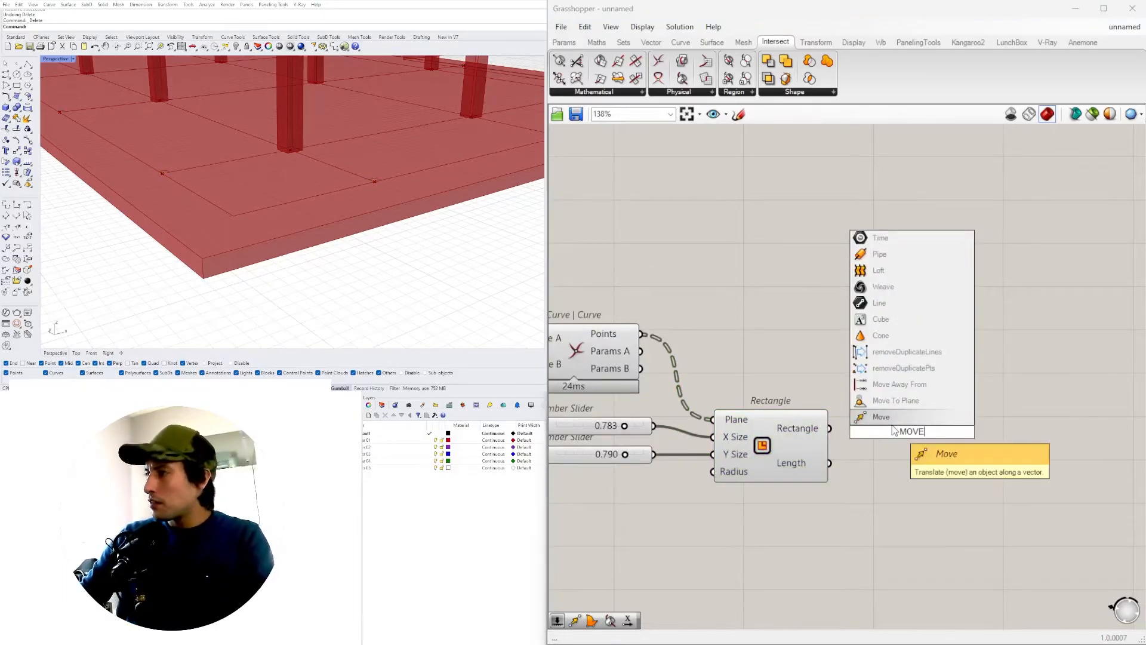
pyautogui.press('Return')
pyautogui.moveTo(898, 422); pyautogui.dragTo(1077, 329)
# Step: Add a Vector XYZ component above the Rectangle and connect the two size sliders to its X and Y components
pyautogui.doubleClick(872, 303)
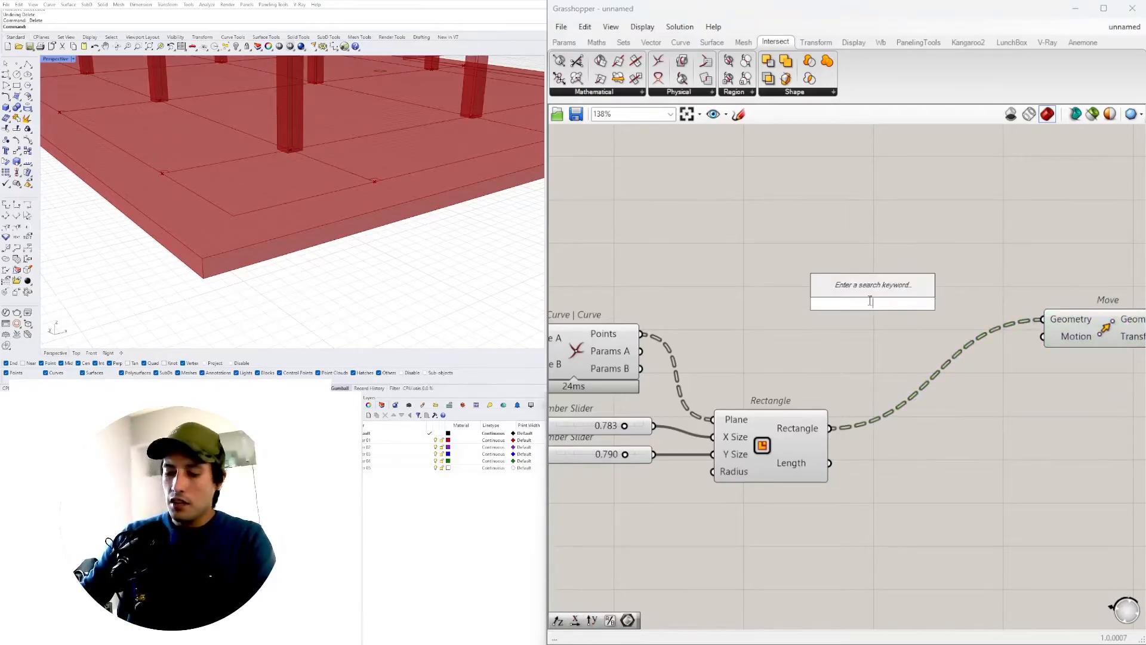
pyautogui.write('vec')
pyautogui.click(855, 258)
pyautogui.moveTo(877, 296); pyautogui.dragTo(869, 308)
pyautogui.moveTo(780, 363); pyautogui.dragTo(878, 342, button='right')
pyautogui.moveTo(759, 405); pyautogui.dragTo(892, 275)
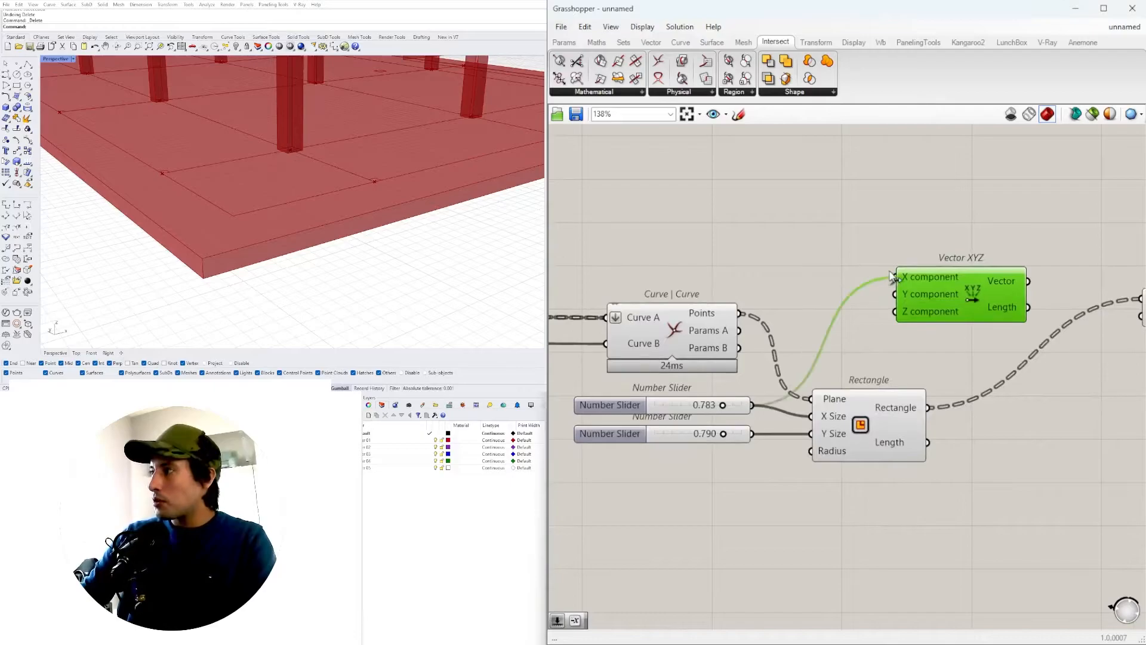
pyautogui.moveTo(876, 325); pyautogui.dragTo(894, 294)
pyautogui.moveTo(1082, 325); pyautogui.dragTo(866, 338, button='right')
pyautogui.moveTo(982, 322); pyautogui.dragTo(1082, 442)
# Step: Add a Division component that divides by 2 and connect the Vector XYZ's Vector output to its A input
pyautogui.click(871, 316)
pyautogui.doubleClick(872, 319)
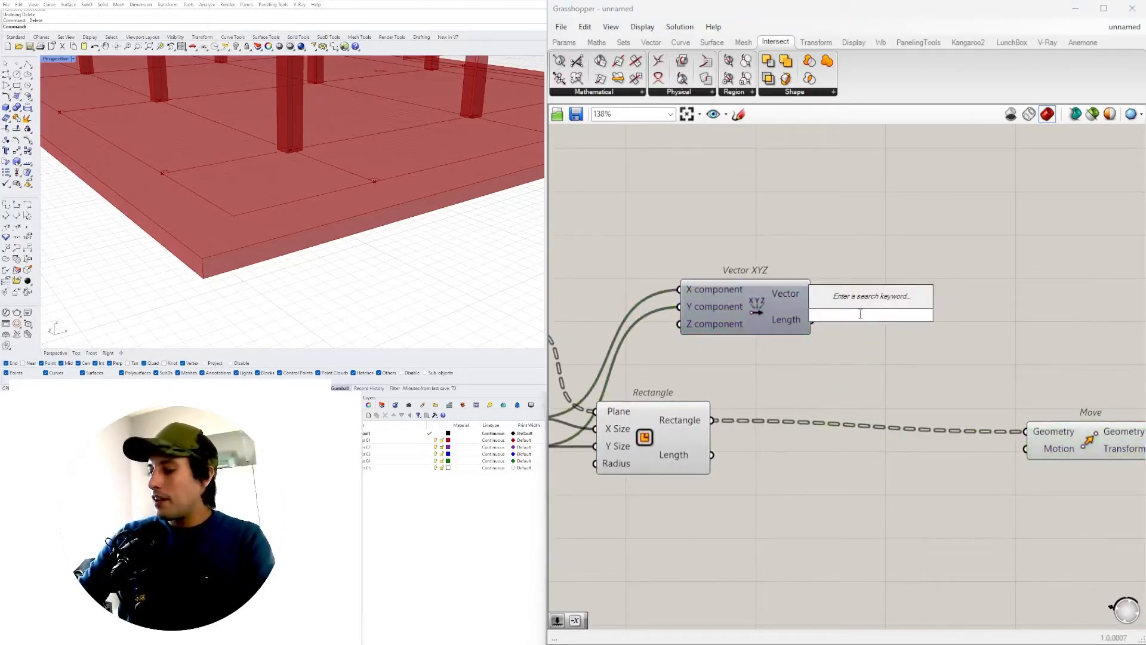
pyautogui.write('/2')
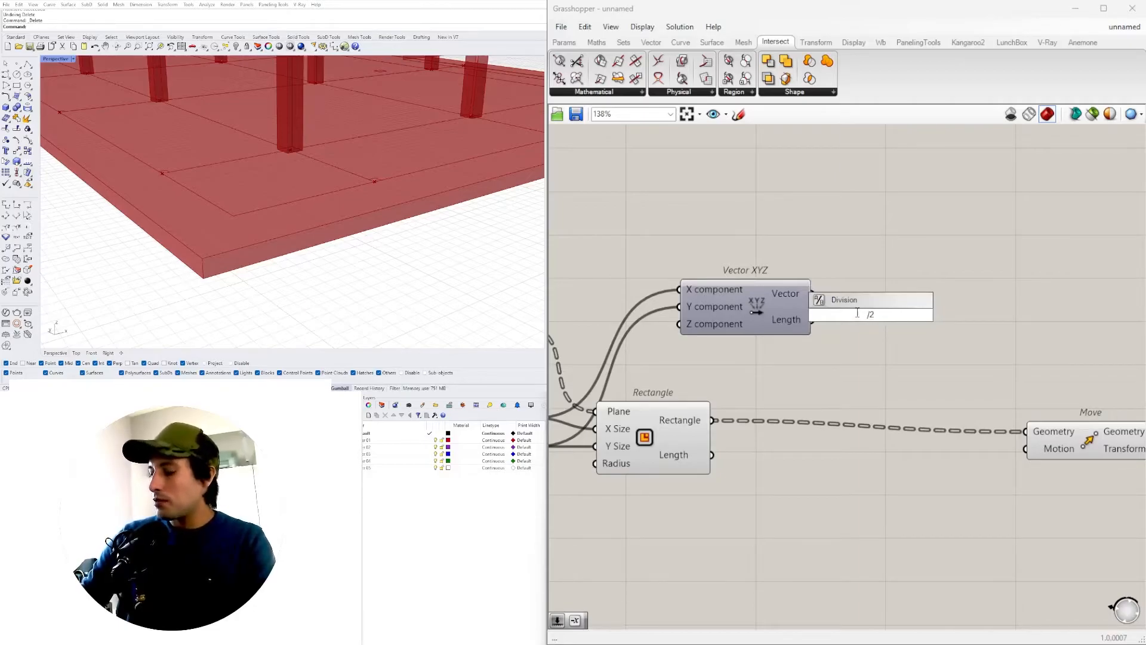
pyautogui.press('Return')
pyautogui.moveTo(873, 303); pyautogui.dragTo(873, 291)
# Step: Add a Negative component, connect the Division result to its Value input, and place the Move component beside it
pyautogui.doubleClick(974, 302)
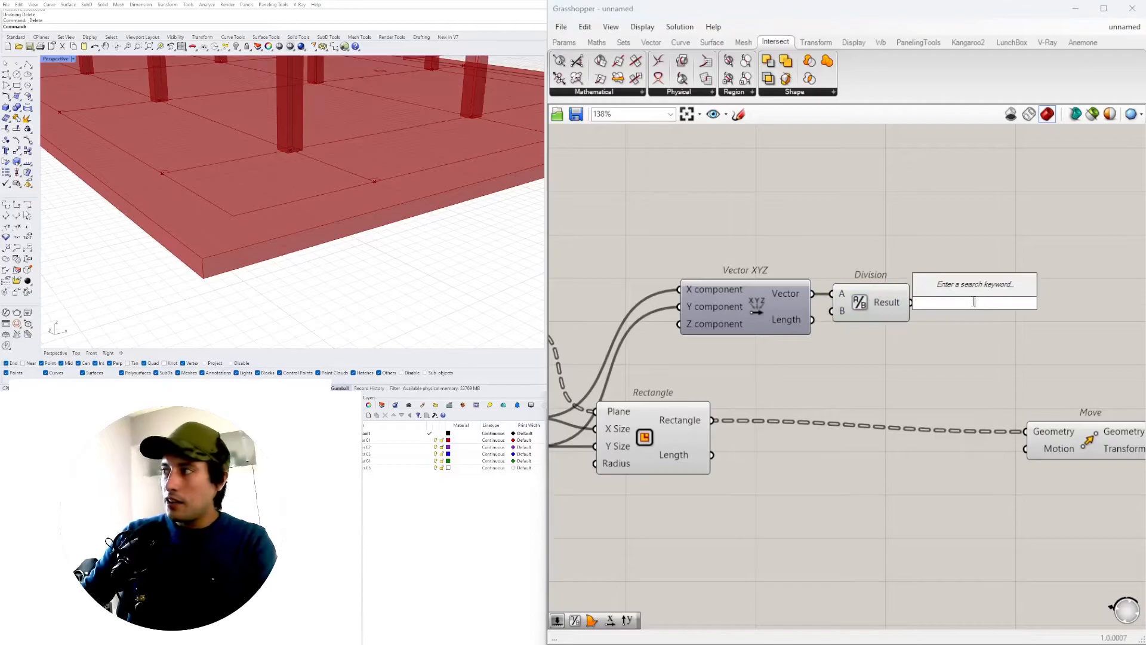
pyautogui.write('neg')
pyautogui.press('Return')
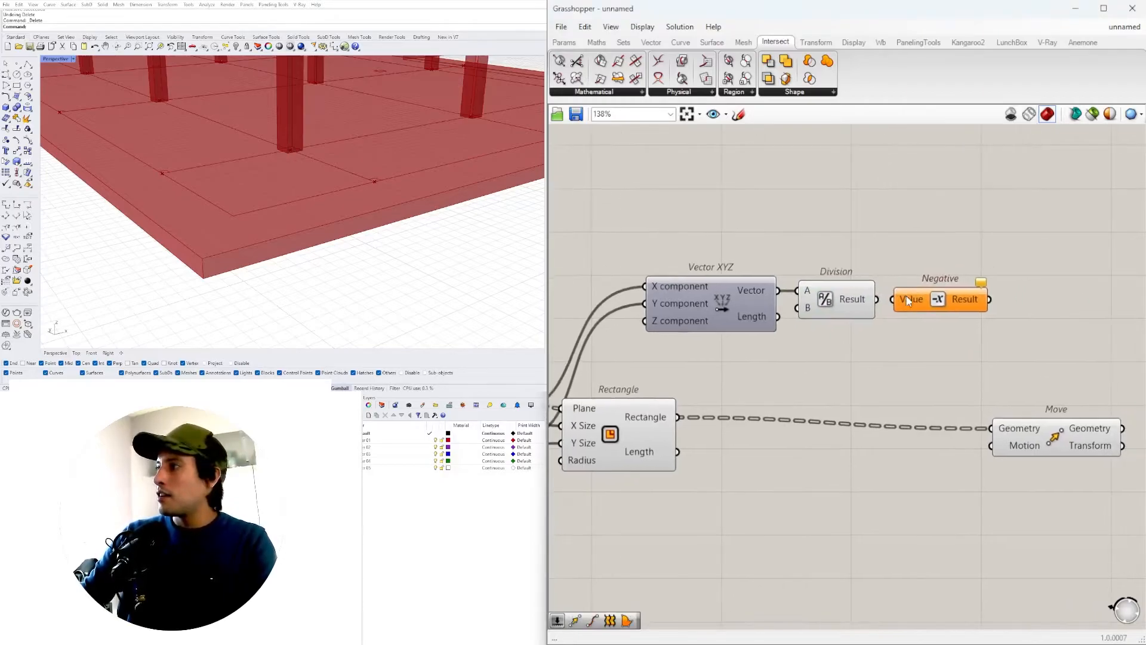
pyautogui.moveTo(891, 300); pyautogui.dragTo(876, 299)
pyautogui.moveTo(1046, 439); pyautogui.dragTo(1085, 341)
# Step: Turn off the preview of the vector calculation components and connect the Negative result to the Move component's Motion input
pyautogui.moveTo(984, 401); pyautogui.dragTo(750, 275)
pyautogui.scroll(1, 756, 272)
pyautogui.middleClick(756, 272)
pyautogui.click(797, 231)
pyautogui.click(840, 454)
pyautogui.moveTo(839, 455); pyautogui.dragTo(1003, 433, button='right')
pyautogui.moveTo(786, 438); pyautogui.dragTo(888, 384)
pyautogui.click(1045, 449)
pyautogui.scroll(-3, 1051, 447)
pyautogui.moveTo(1060, 428); pyautogui.dragTo(845, 429, button='right')
pyautogui.scroll(1, 845, 429)
pyautogui.click(995, 396)
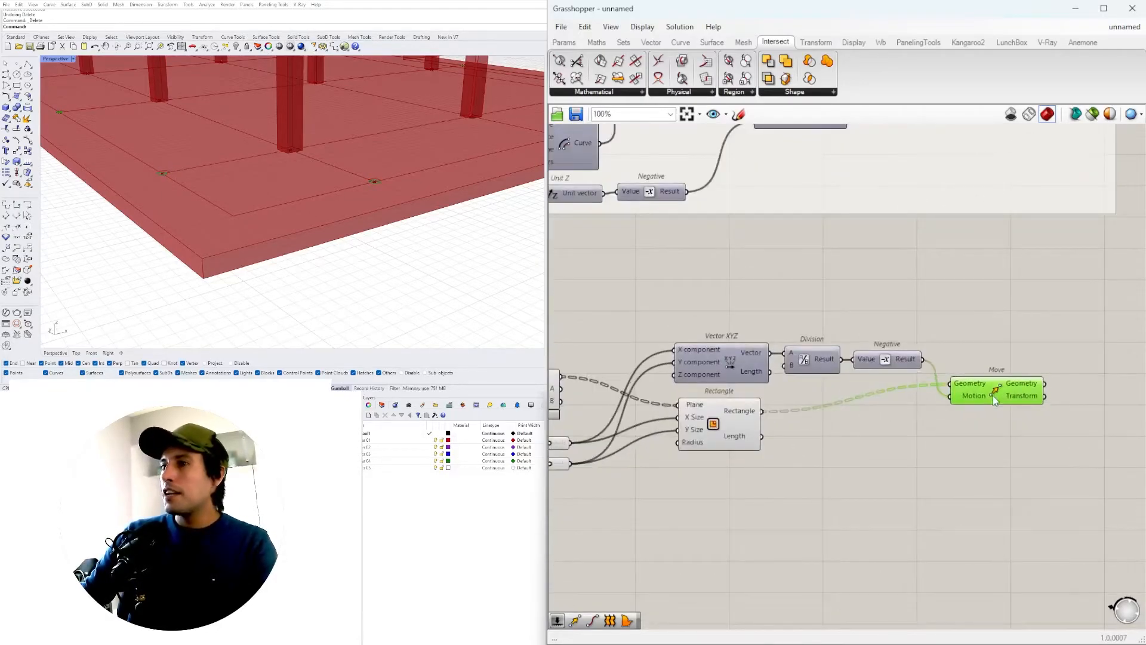
# Step: Add a Curve parameter after the Move component and connect the moved Geometry to it
pyautogui.moveTo(1078, 397); pyautogui.dragTo(1059, 394, button='right')
pyautogui.doubleClick(1060, 394)
pyautogui.write('cur')
pyautogui.click(1025, 297)
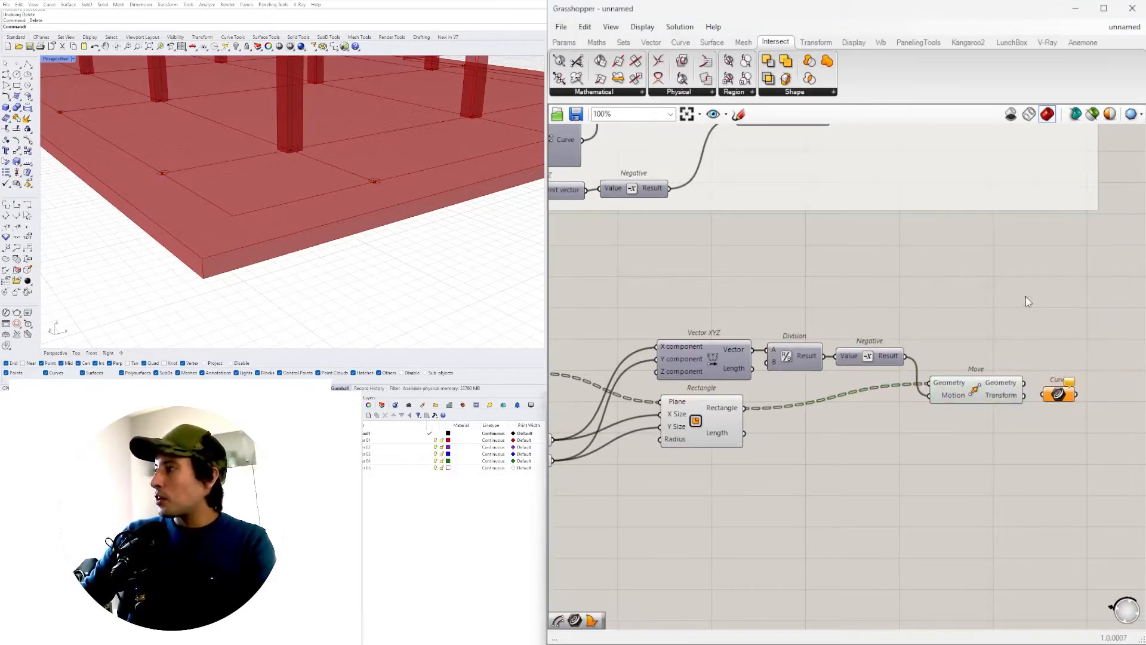
pyautogui.scroll(2, 1046, 358)
pyautogui.moveTo(1062, 405); pyautogui.dragTo(1081, 390)
# Step: Insert relays on both slider outputs and on the wire between the Move and Curve components
pyautogui.scroll(-3, 1057, 406)
pyautogui.moveTo(845, 444); pyautogui.dragTo(916, 396, button='right')
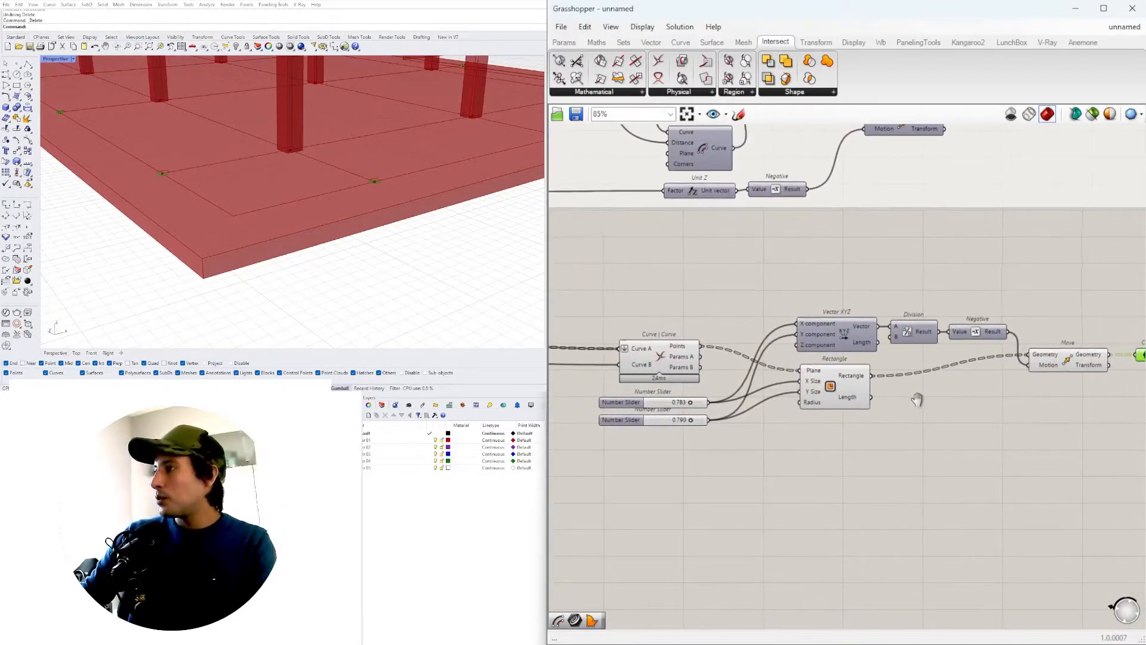
pyautogui.scroll(3, 782, 349)
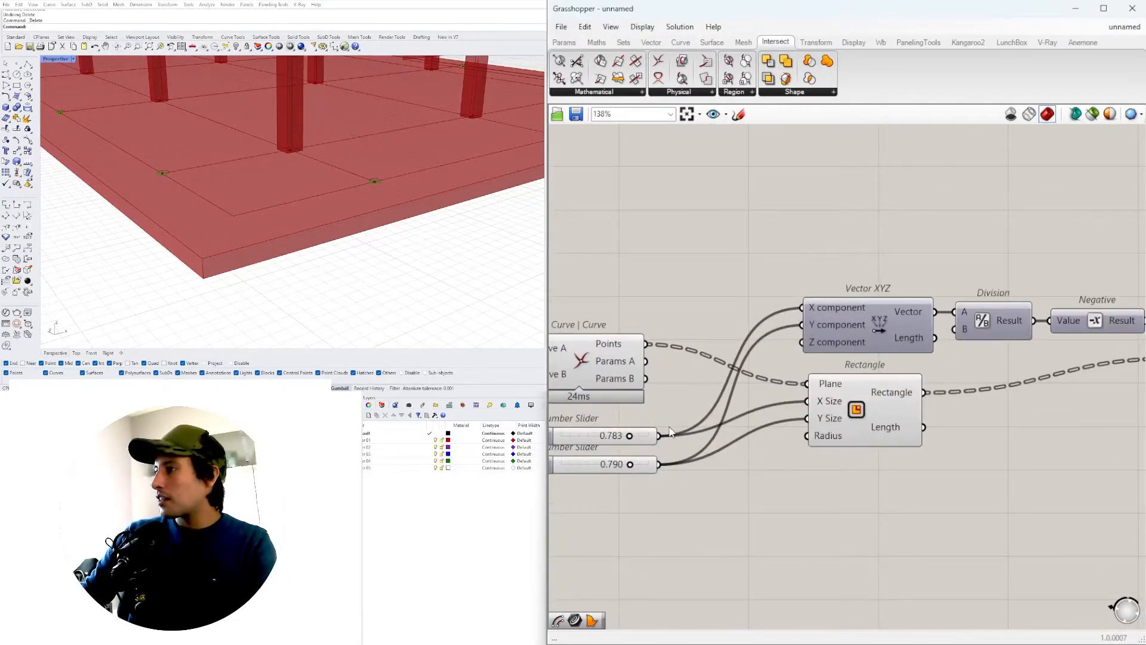
pyautogui.doubleClick(665, 437)
pyautogui.doubleClick(661, 467)
pyautogui.scroll(-4, 661, 471)
pyautogui.scroll(2, 1018, 400)
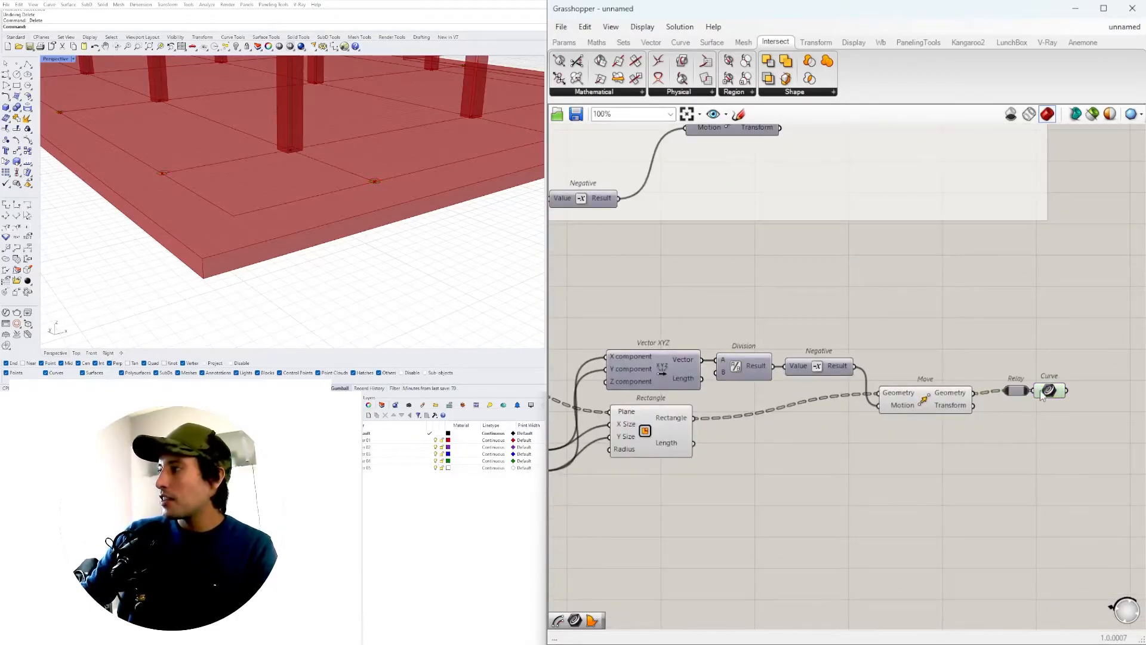
pyautogui.moveTo(1081, 408); pyautogui.dragTo(995, 376)
pyautogui.scroll(1, 1061, 393)
pyautogui.moveTo(1058, 401); pyautogui.dragTo(1053, 408)
pyautogui.click(1051, 423)
# Step: Combine the relays, Rectangle, Vector XYZ, Division, Negative and Move components into a single cluster
pyautogui.scroll(-3, 1006, 399)
pyautogui.moveTo(827, 412); pyautogui.dragTo(840, 385, button='right')
pyautogui.moveTo(1006, 462); pyautogui.dragTo(673, 332)
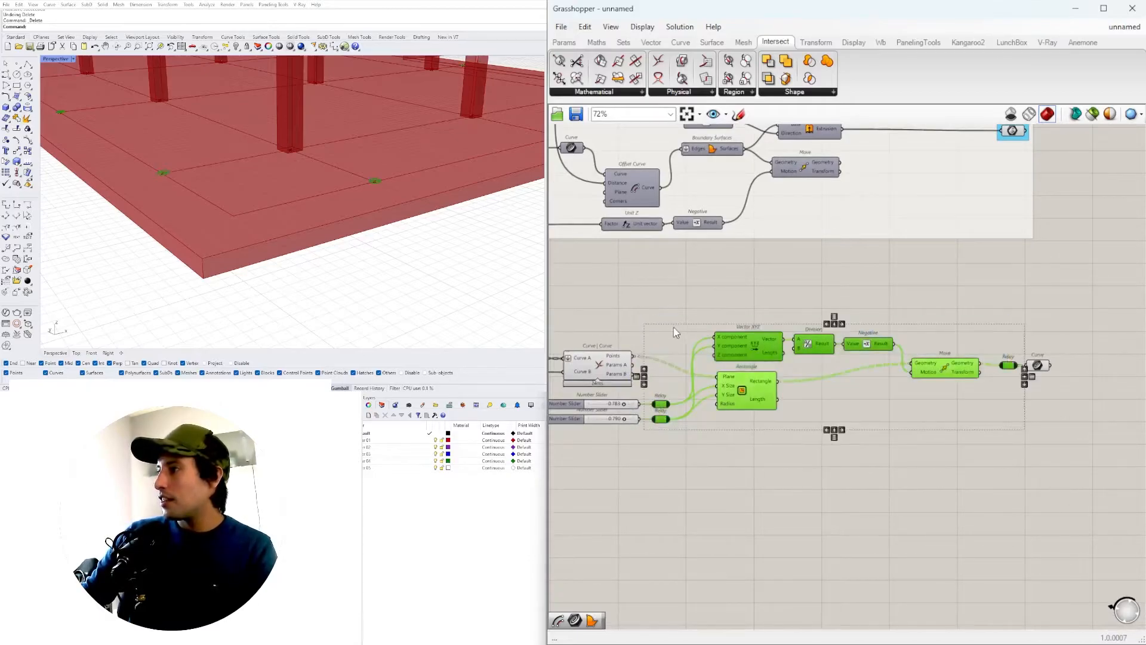
pyautogui.press('space')
pyautogui.click(694, 262)
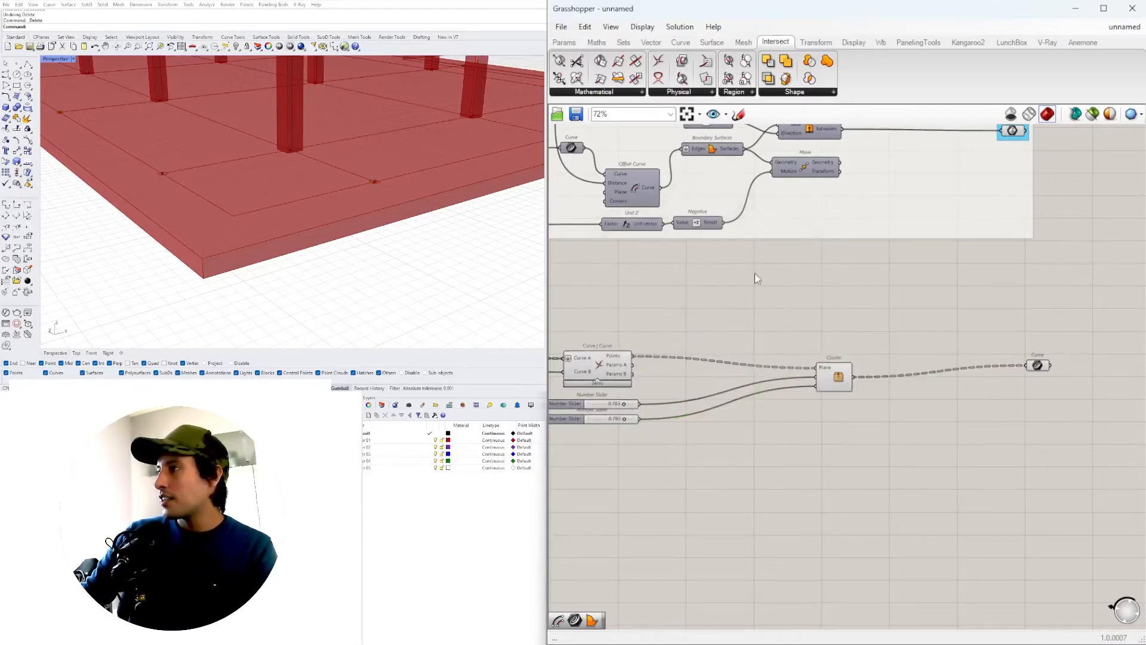
# Step: Rename the cluster with a title beginning with RECTANGLE FRO
pyautogui.scroll(3, 836, 380)
pyautogui.click(834, 363)
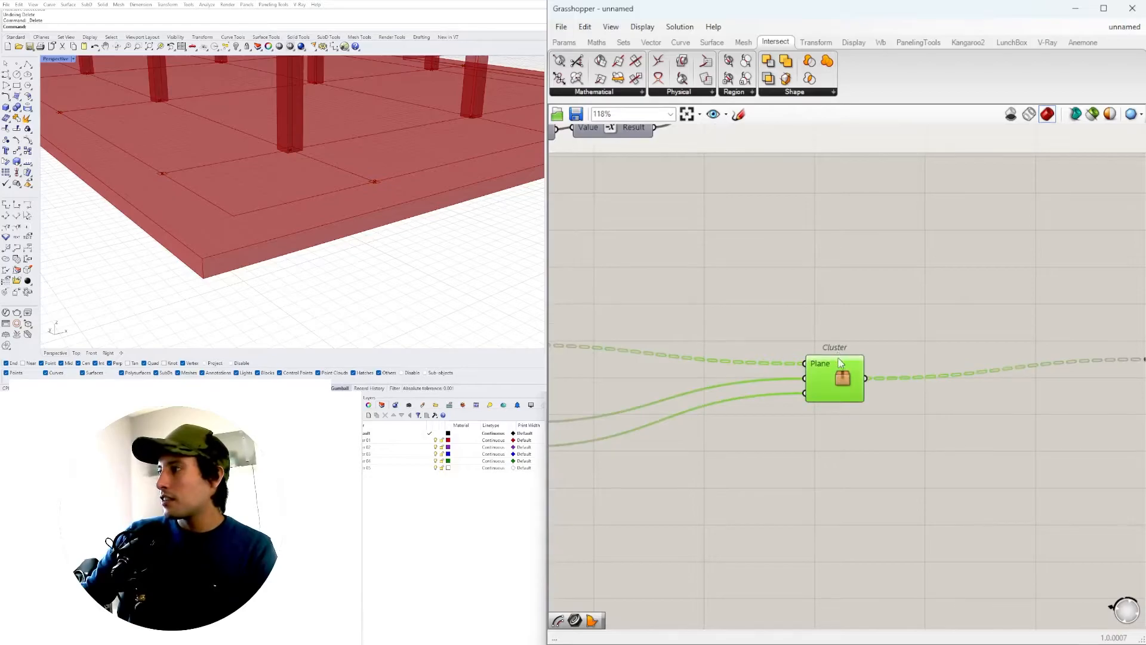
pyautogui.rightClick(841, 355)
pyautogui.rightClick(829, 369)
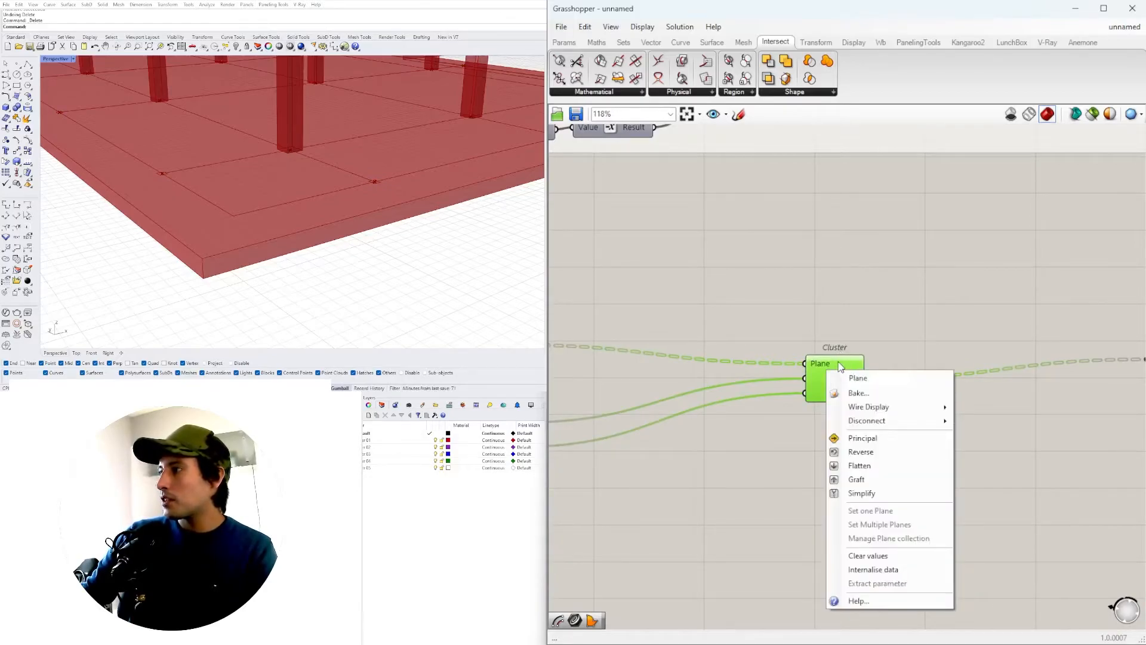
pyautogui.rightClick(840, 363)
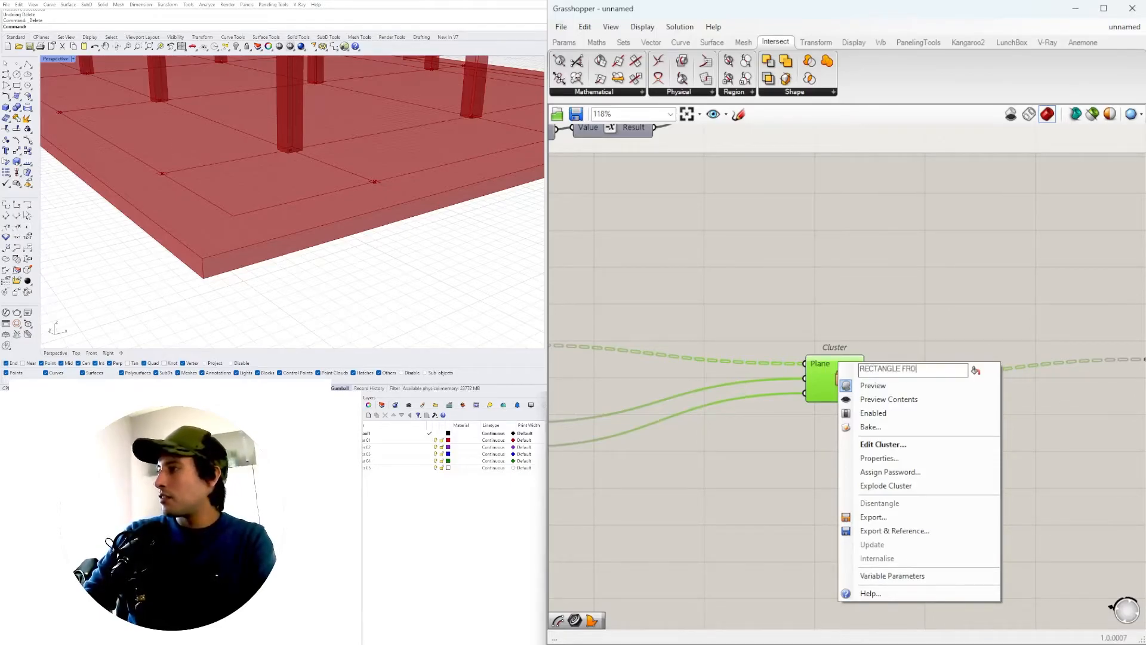
pyautogui.write('T')
pyautogui.press('Return')
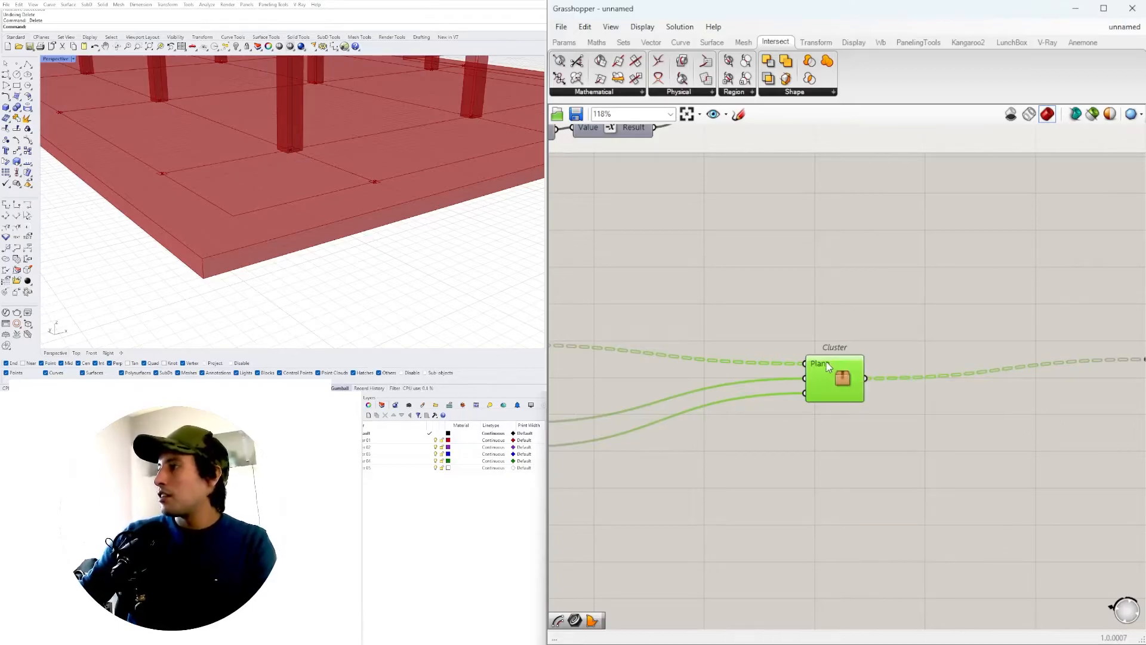
# Step: Clear the name of the cluster's Plane input
pyautogui.rightClick(813, 364)
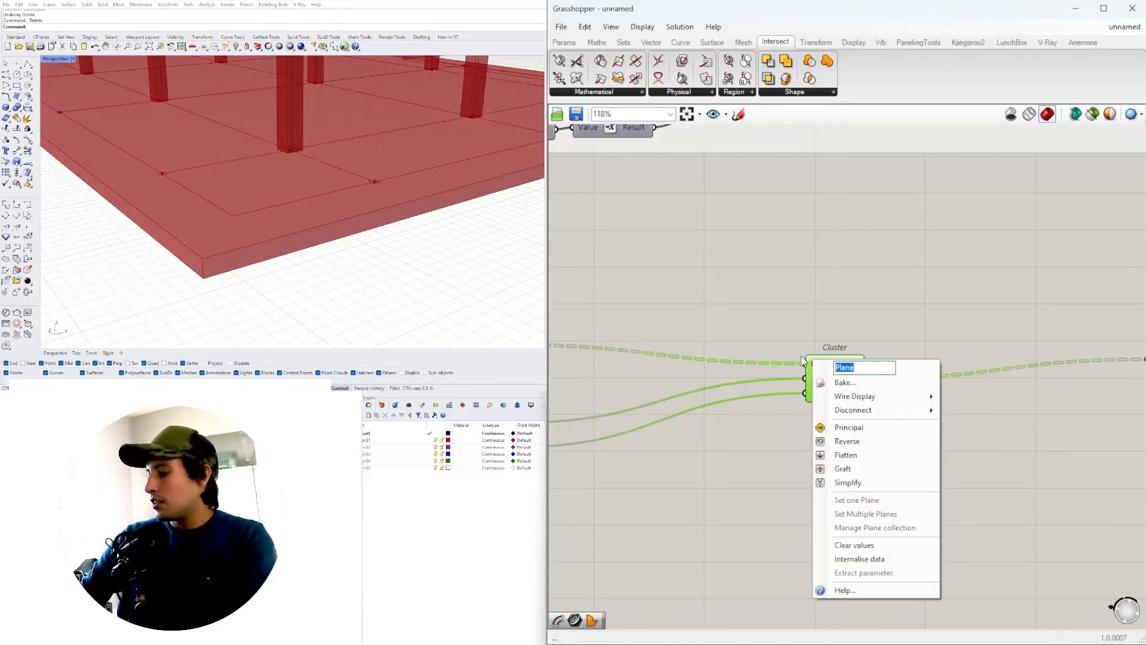
pyautogui.press('BackSpace')
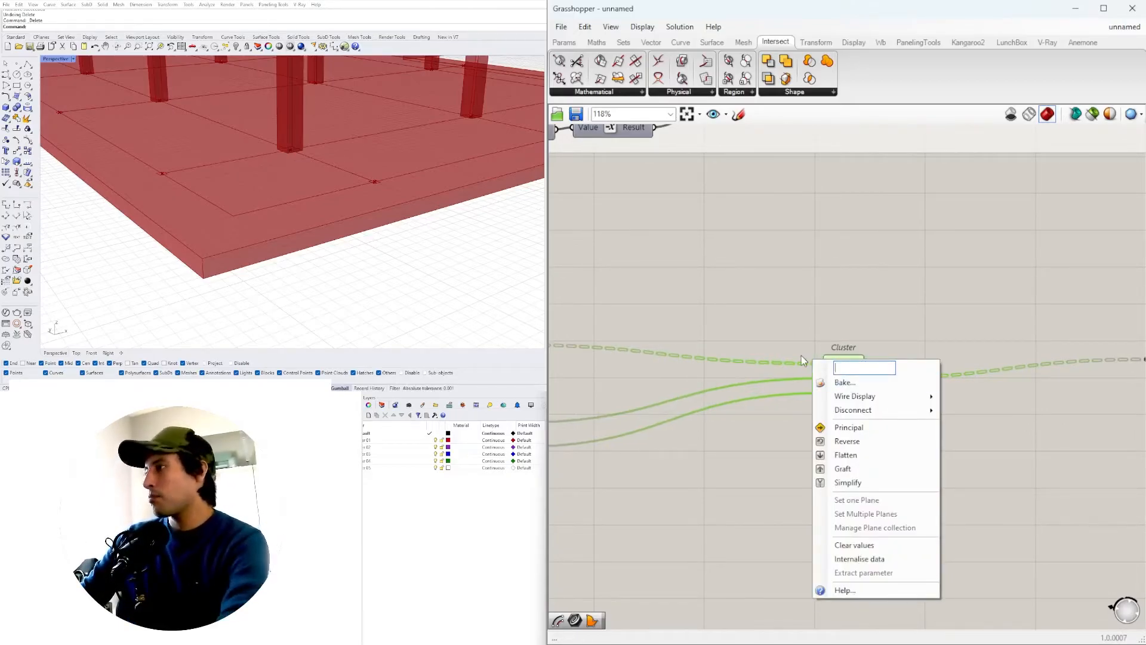
pyautogui.press('Return')
pyautogui.click(922, 401)
# Step: Move the Curve parameter next to the cluster's output
pyautogui.scroll(-5, 928, 401)
pyautogui.moveTo(927, 401); pyautogui.dragTo(911, 393, button='right')
pyautogui.scroll(3, 1038, 382)
pyautogui.moveTo(1010, 378); pyautogui.dragTo(809, 397)
pyautogui.moveTo(740, 395); pyautogui.dragTo(898, 380, button='right')
pyautogui.scroll(3, 665, 352)
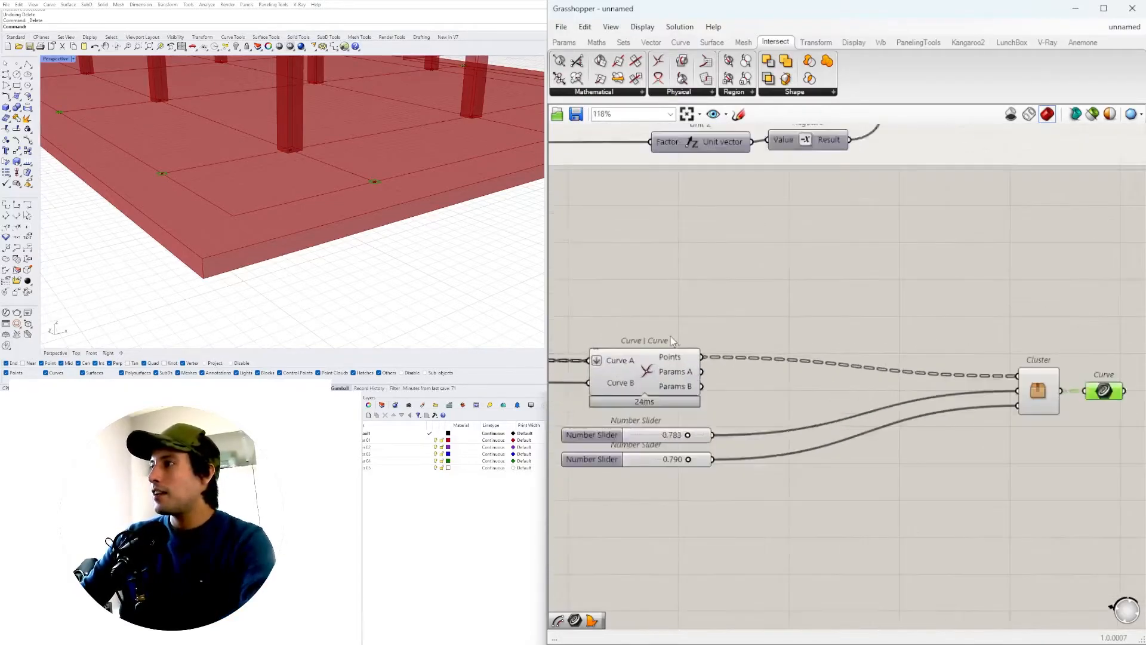
# Step: Set the X size slider to 0.627 and the Y size slider to 0.981
pyautogui.click(633, 372)
pyautogui.moveTo(777, 361); pyautogui.dragTo(656, 349, button='right')
pyautogui.moveTo(813, 470); pyautogui.dragTo(949, 425, button='right')
pyautogui.scroll(5, 707, 404)
pyautogui.moveTo(709, 374)
pyautogui.mouseDown()
pyautogui.moveTo(660, 376)
pyautogui.moveTo(752, 376)
pyautogui.moveTo(727, 375)
pyautogui.mouseUp()
pyautogui.moveTo(505, 206); pyautogui.dragTo(385, 232, button='right')
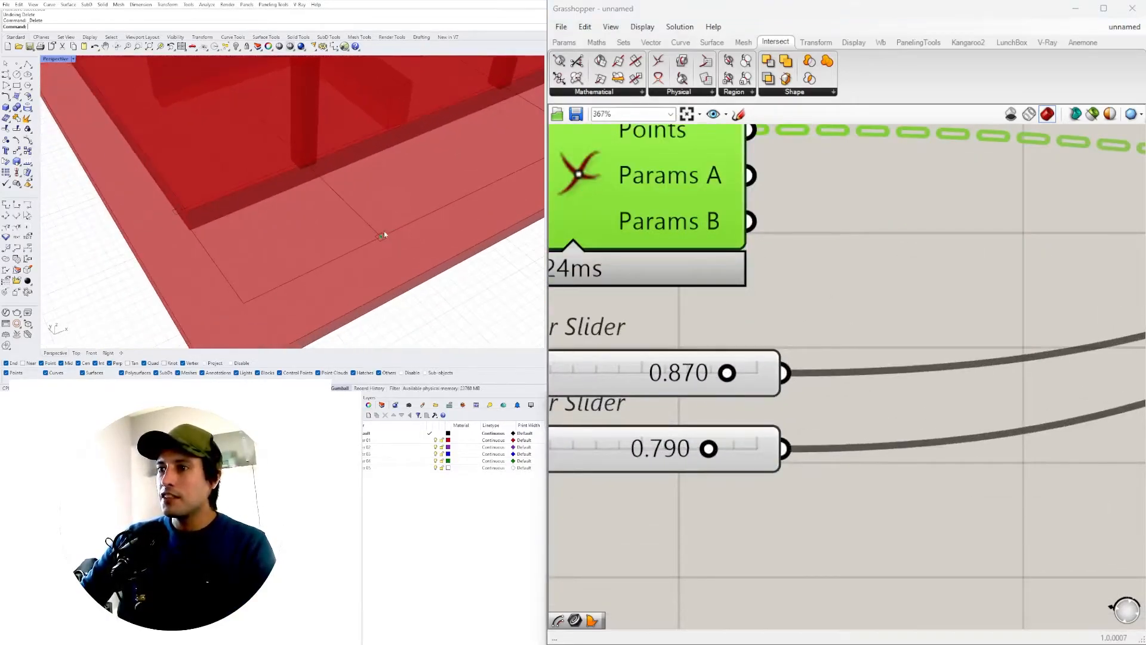
pyautogui.scroll(5, 385, 235)
pyautogui.moveTo(710, 448); pyautogui.dragTo(752, 449)
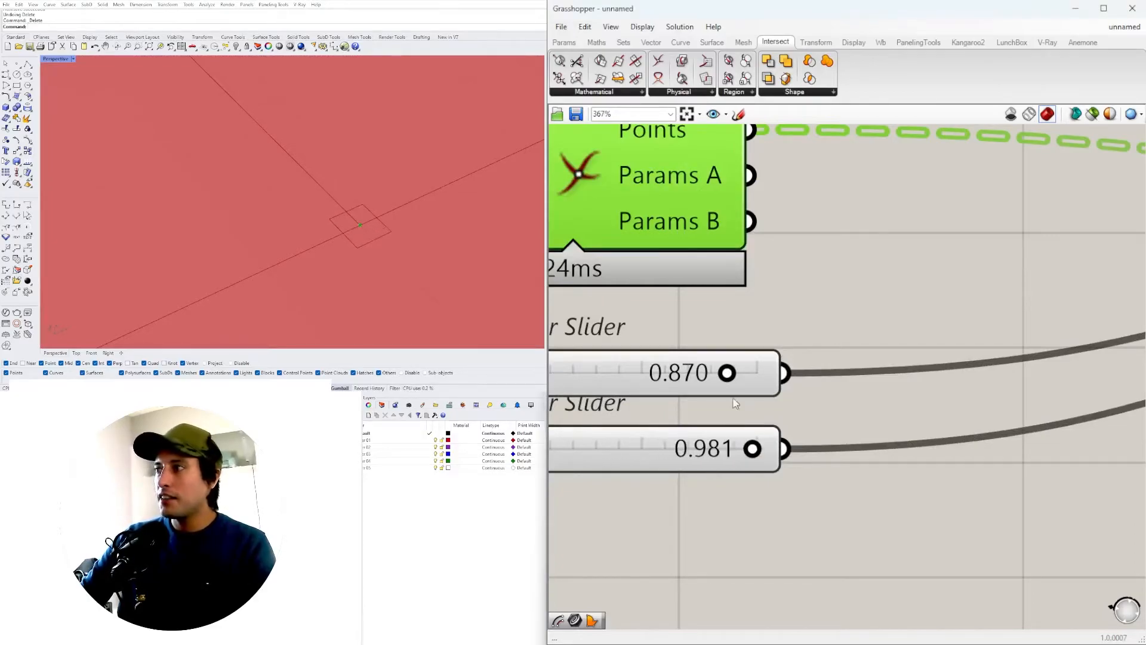
pyautogui.moveTo(724, 373); pyautogui.dragTo(739, 377)
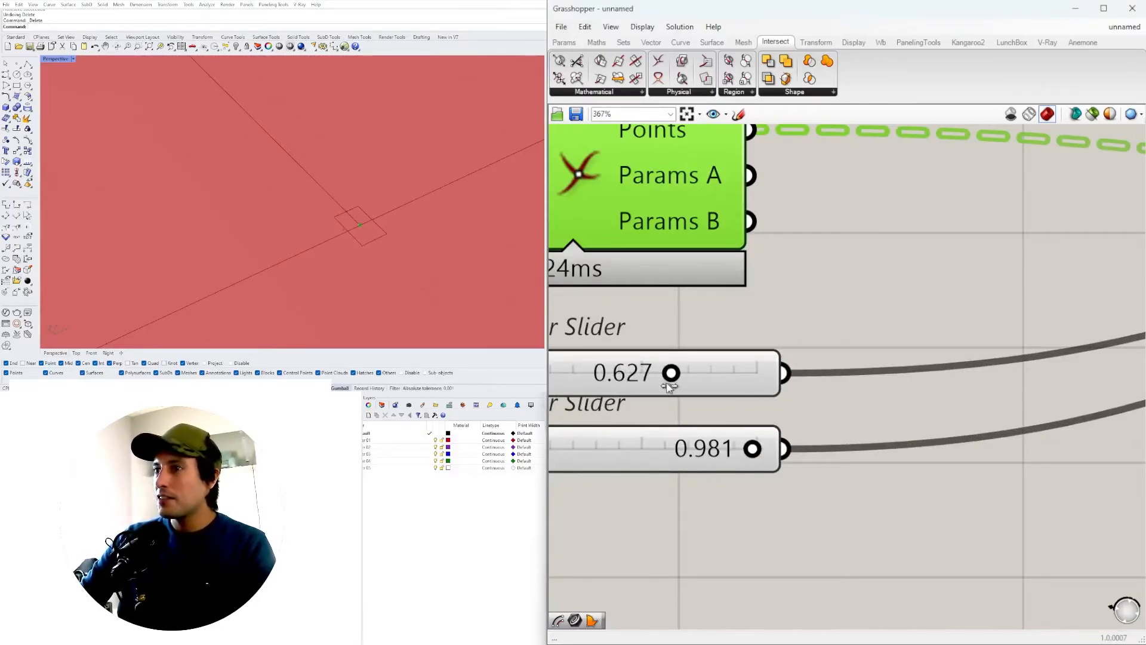
# Step: Move the cluster and its Curve parameter closer to the Curve | Curve component
pyautogui.scroll(-6, 944, 291)
pyautogui.moveTo(1013, 302); pyautogui.dragTo(860, 328, button='right')
pyautogui.moveTo(1099, 361); pyautogui.dragTo(818, 289)
pyautogui.click(788, 392)
# Step: Stack the two number sliders neatly below the Curve | Curve component
pyautogui.moveTo(786, 392); pyautogui.dragTo(851, 402, button='right')
pyautogui.scroll(3, 925, 304)
pyautogui.moveTo(663, 419); pyautogui.dragTo(825, 403, button='right')
pyautogui.scroll(3, 720, 394)
pyautogui.moveTo(721, 403); pyautogui.dragTo(725, 390)
pyautogui.moveTo(791, 500); pyautogui.dragTo(725, 322)
pyautogui.click(804, 415)
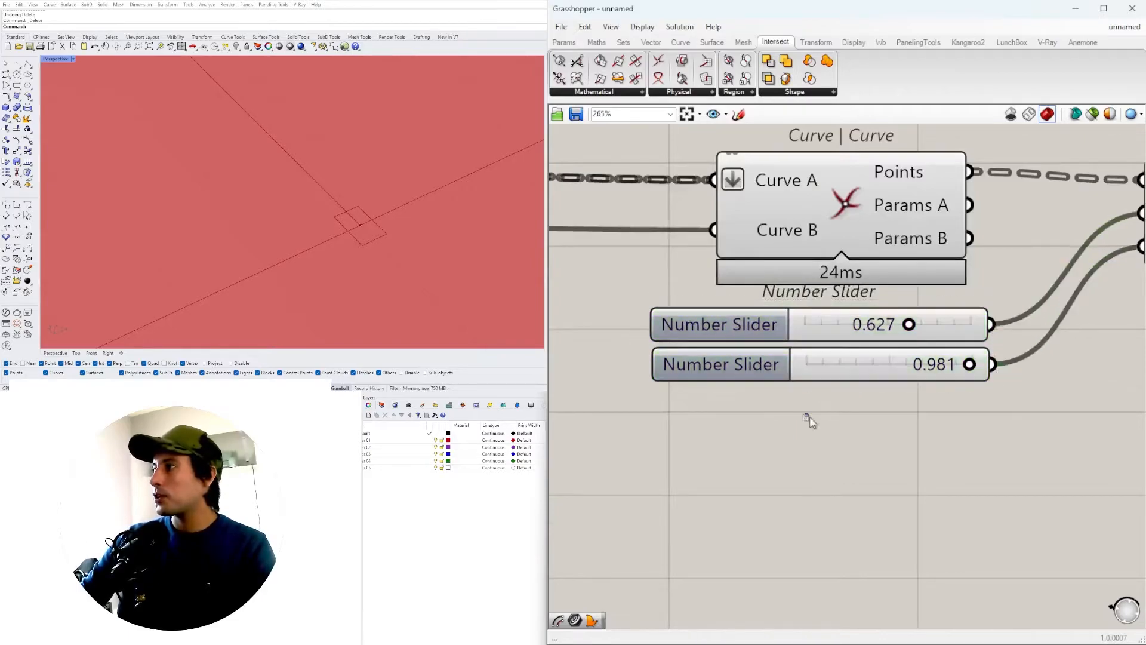
# Step: Add a Boundary Surfaces component after the Curve parameter and connect the curves to its Edges input
pyautogui.scroll(-3, 808, 417)
pyautogui.moveTo(1059, 344); pyautogui.dragTo(908, 343, button='right')
pyautogui.moveTo(998, 348); pyautogui.dragTo(884, 298)
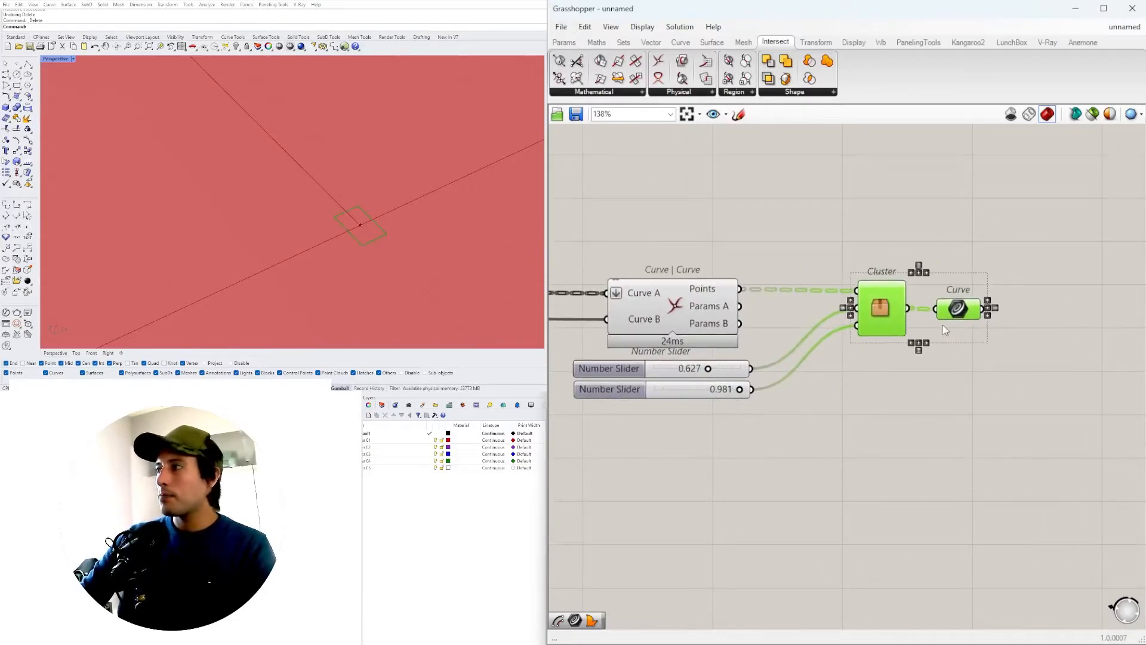
pyautogui.click(1034, 333)
pyautogui.doubleClick(1025, 326)
pyautogui.write('BOU')
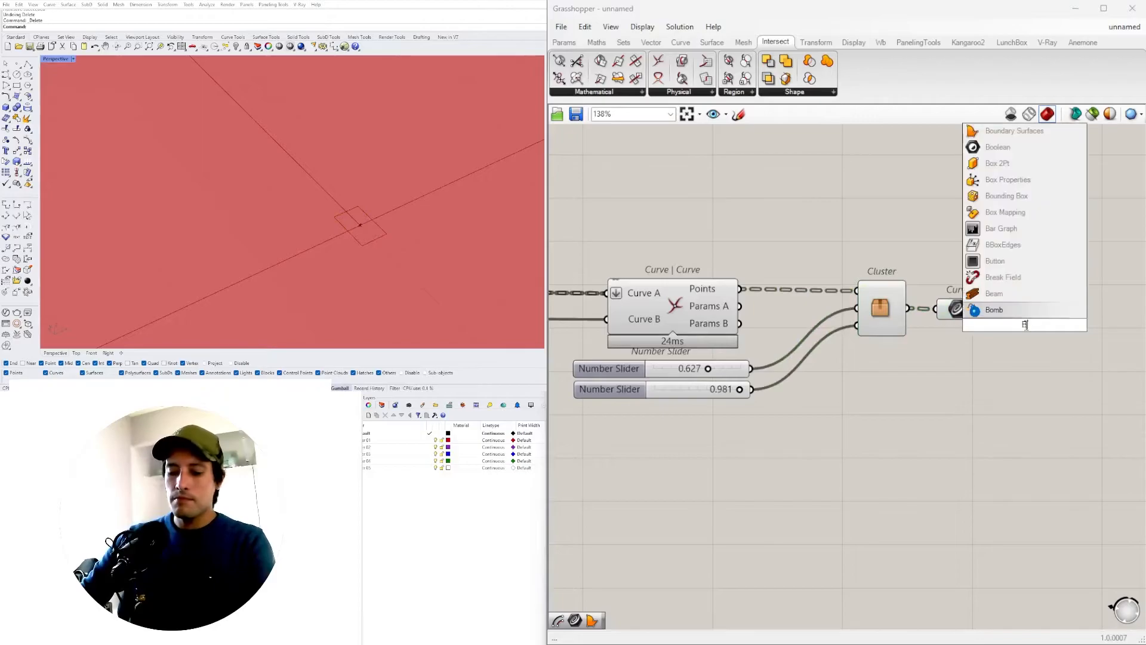
pyautogui.click(985, 315)
pyautogui.moveTo(1027, 324); pyautogui.dragTo(1001, 310)
pyautogui.moveTo(1042, 310); pyautogui.dragTo(1051, 310)
# Step: Turn off the preview of the cluster and the Curve parameter
pyautogui.moveTo(972, 353); pyautogui.dragTo(919, 278)
pyautogui.press('space')
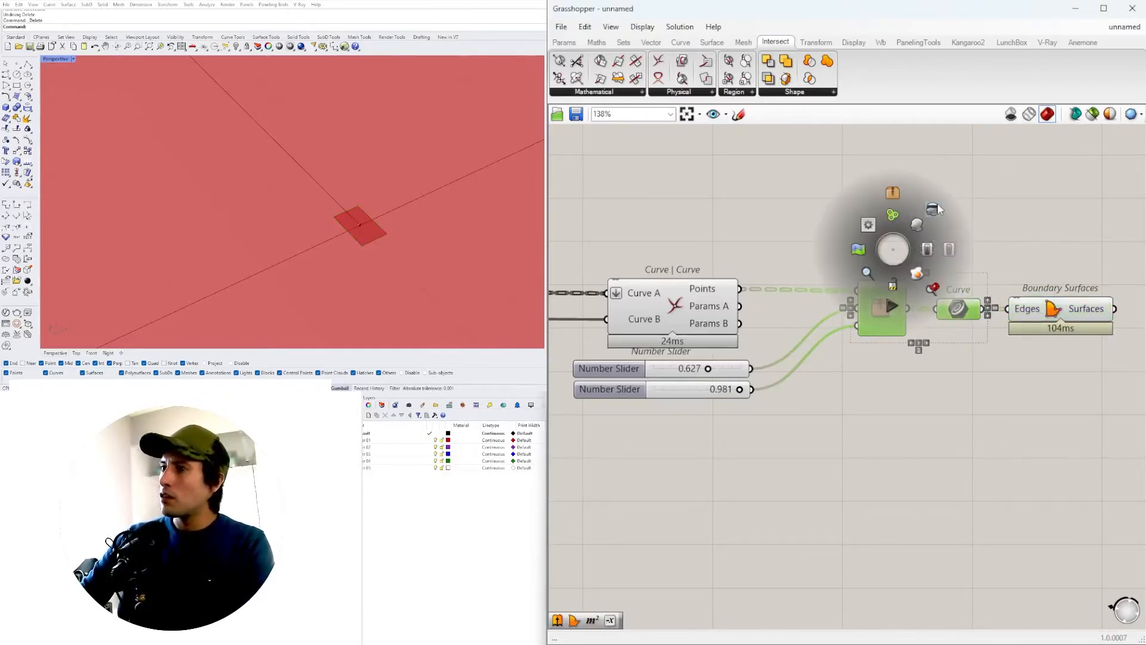
pyautogui.scroll(-5, 364, 198)
pyautogui.moveTo(366, 201); pyautogui.dragTo(283, 260, button='right')
pyautogui.moveTo(820, 277); pyautogui.dragTo(532, 334, button='right')
# Step: Add an Extrude component with the Boundary Surfaces output as Base and a new Unit Z vector as Direction
pyautogui.doubleClick(940, 386)
pyautogui.write('extrude')
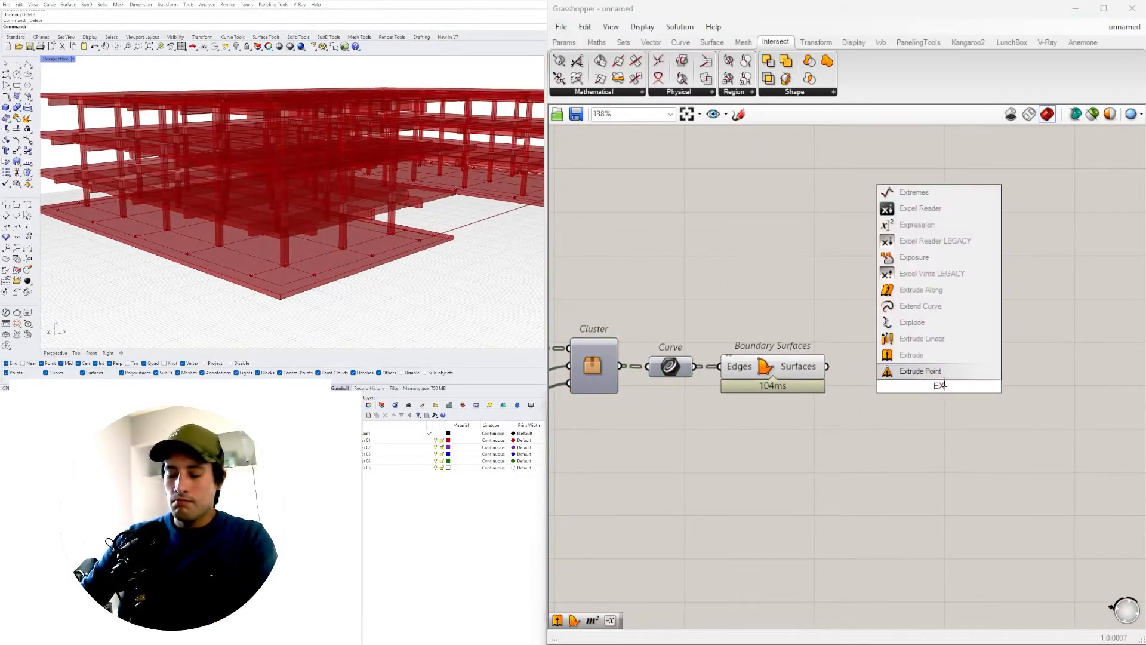
pyautogui.press('Return')
pyautogui.doubleClick(802, 447)
pyautogui.write('unit z')
pyautogui.press('Return')
pyautogui.moveTo(857, 434); pyautogui.dragTo(876, 395)
# Step: Add a number slider with the value 15 and connect it to the Factor input of Unit Z
pyautogui.moveTo(619, 465); pyautogui.dragTo(722, 449, button='right')
pyautogui.doubleClick(722, 450)
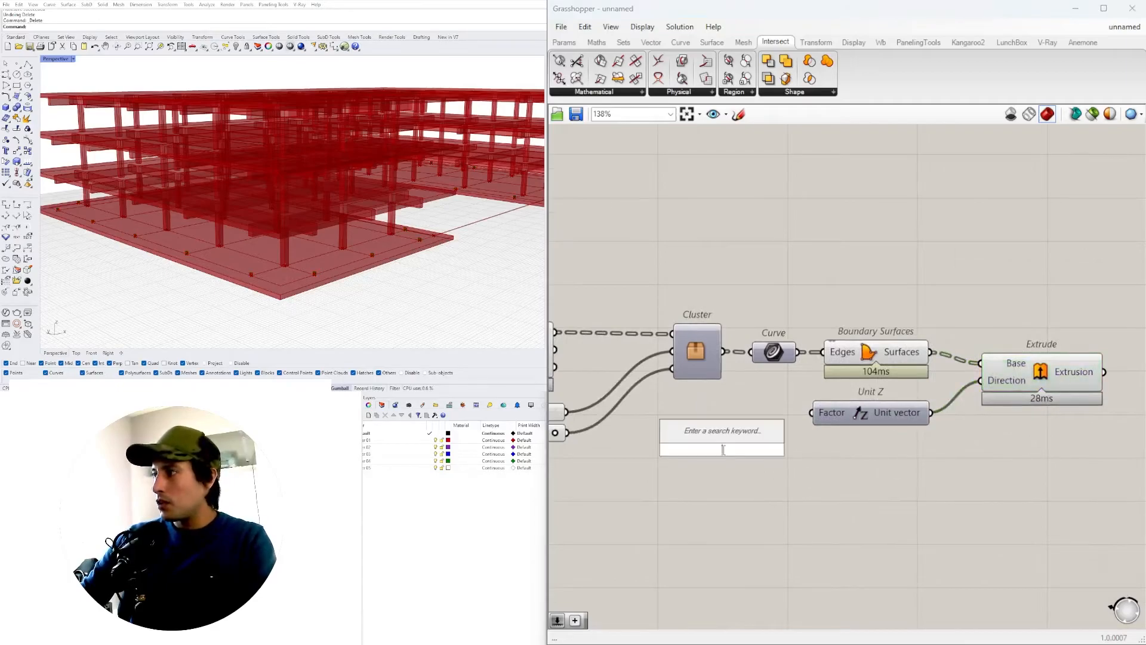
pyautogui.write('15')
pyautogui.press('Return')
pyautogui.scroll(2, 788, 449)
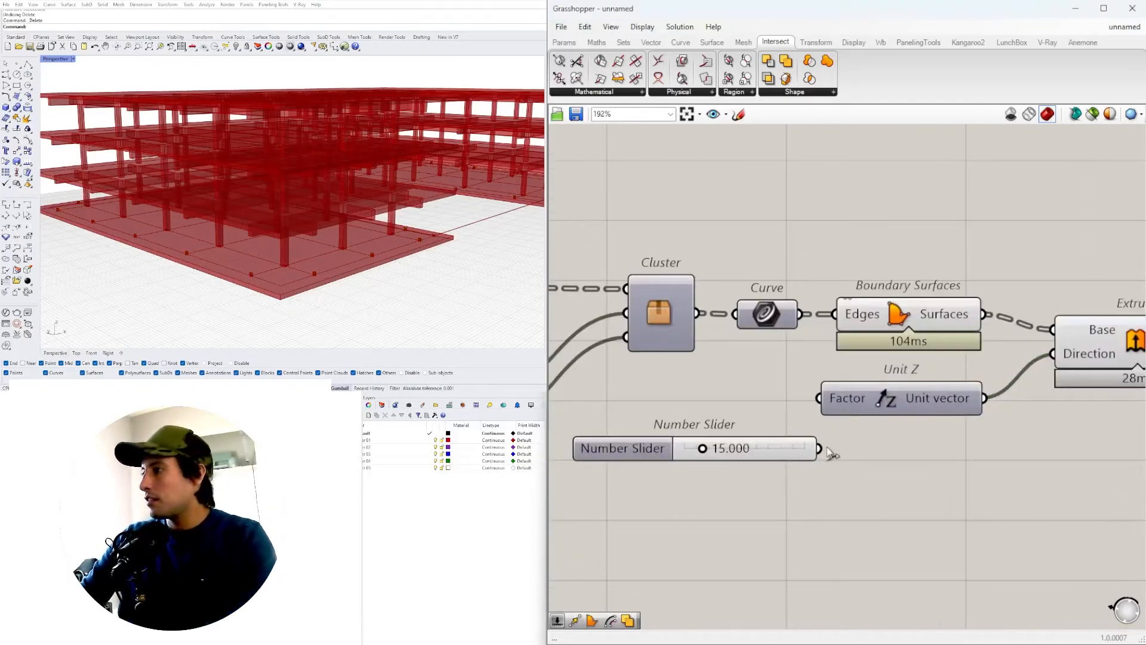
pyautogui.moveTo(828, 424); pyautogui.dragTo(867, 402)
# Step: Raise the extrusion-height slider feeding Unit Z to 55.950
pyautogui.moveTo(432, 259)
pyautogui.mouseDown(button='right')
pyautogui.moveTo(251, 246)
pyautogui.moveTo(438, 256)
pyautogui.mouseUp(button='right')
pyautogui.scroll(2, 685, 398)
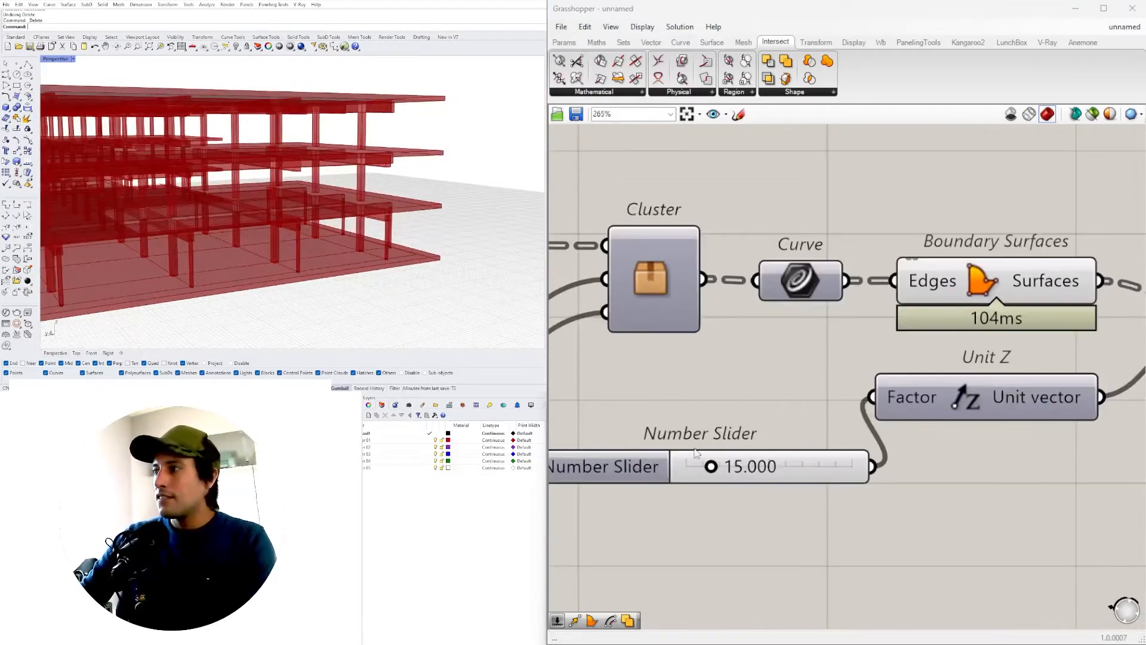
pyautogui.moveTo(685, 398); pyautogui.dragTo(921, 391, button='right')
pyautogui.moveTo(833, 461); pyautogui.dragTo(721, 469)
pyautogui.scroll(4, 814, 481)
pyautogui.moveTo(848, 458); pyautogui.dragTo(978, 457)
# Step: Examine the extruded perimeter elements from several angles where they meet the beams and floor slabs
pyautogui.moveTo(311, 239); pyautogui.dragTo(418, 245, button='right')
pyautogui.scroll(6, 270, 287)
pyautogui.moveTo(269, 288); pyautogui.dragTo(348, 126, button='right')
pyautogui.scroll(-3, 353, 123)
pyautogui.scroll(-4, 352, 124)
pyautogui.scroll(4, 269, 129)
pyautogui.moveTo(268, 107); pyautogui.dragTo(192, 166, button='right')
pyautogui.scroll(2, 297, 149)
pyautogui.scroll(3, 200, 144)
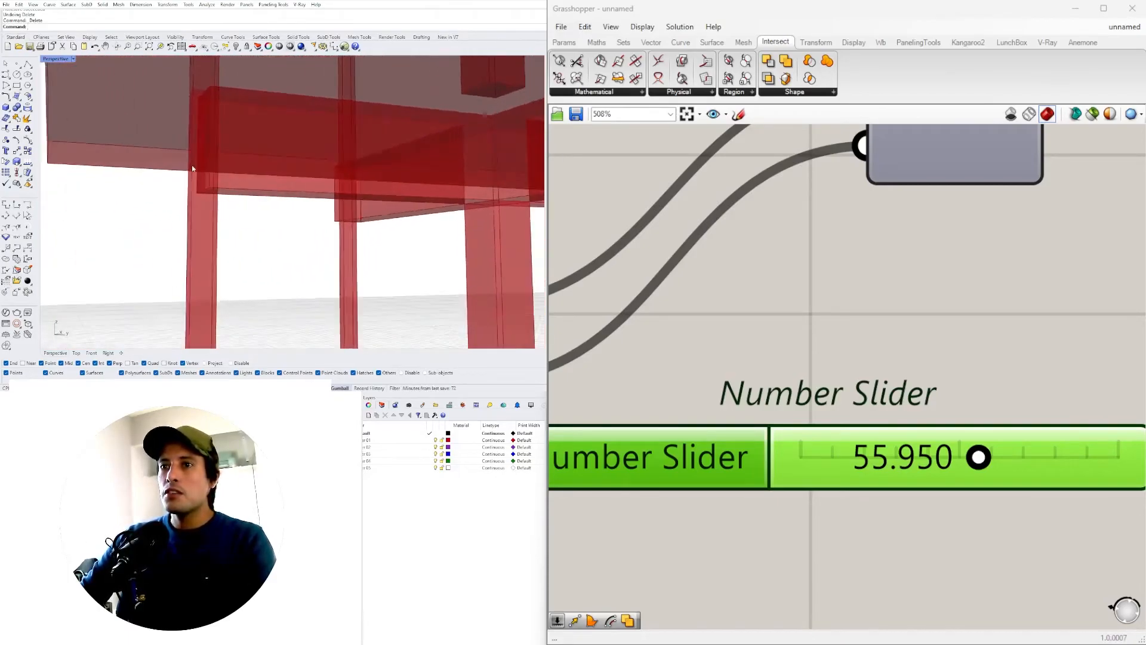
pyautogui.scroll(-4, 202, 119)
pyautogui.moveTo(205, 128); pyautogui.dragTo(209, 218, button='right')
pyautogui.scroll(-5, 313, 209)
pyautogui.scroll(3, 258, 235)
pyautogui.scroll(3, 257, 221)
pyautogui.moveTo(287, 226); pyautogui.dragTo(477, 245, button='right')
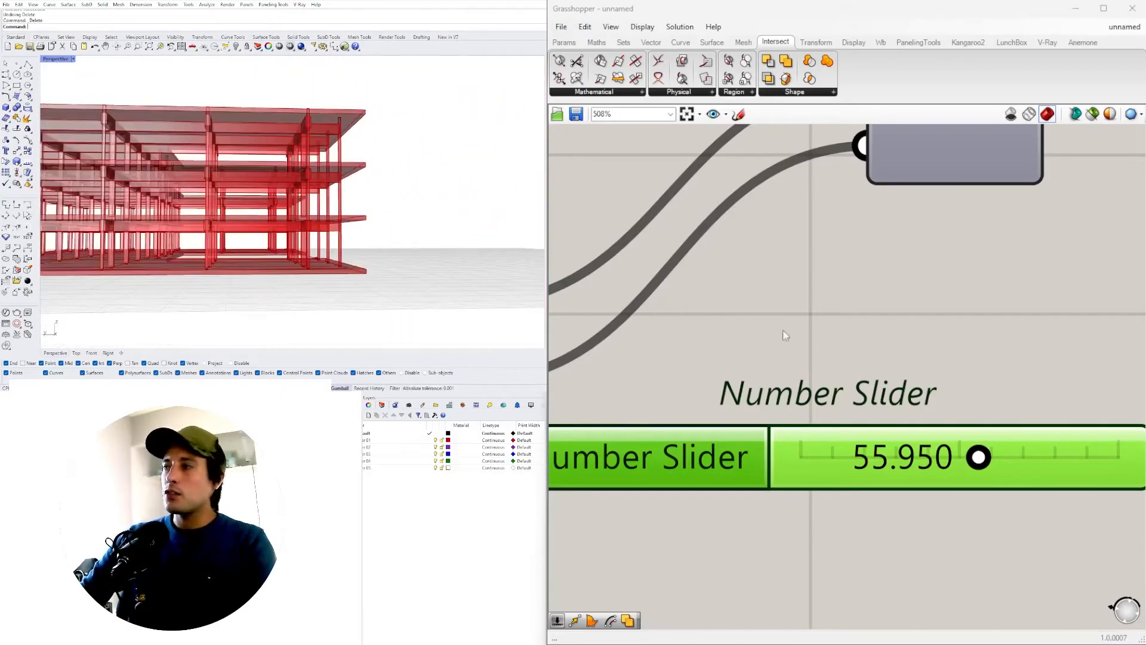
# Step: Lower the extrusion-height slider to 47.230 and line up Unit Z beside it
pyautogui.scroll(-4, 793, 346)
pyautogui.scroll(1, 765, 384)
pyautogui.moveTo(758, 387)
pyautogui.mouseDown()
pyautogui.moveTo(686, 386)
pyautogui.moveTo(741, 386)
pyautogui.mouseUp()
pyautogui.scroll(-5, 765, 313)
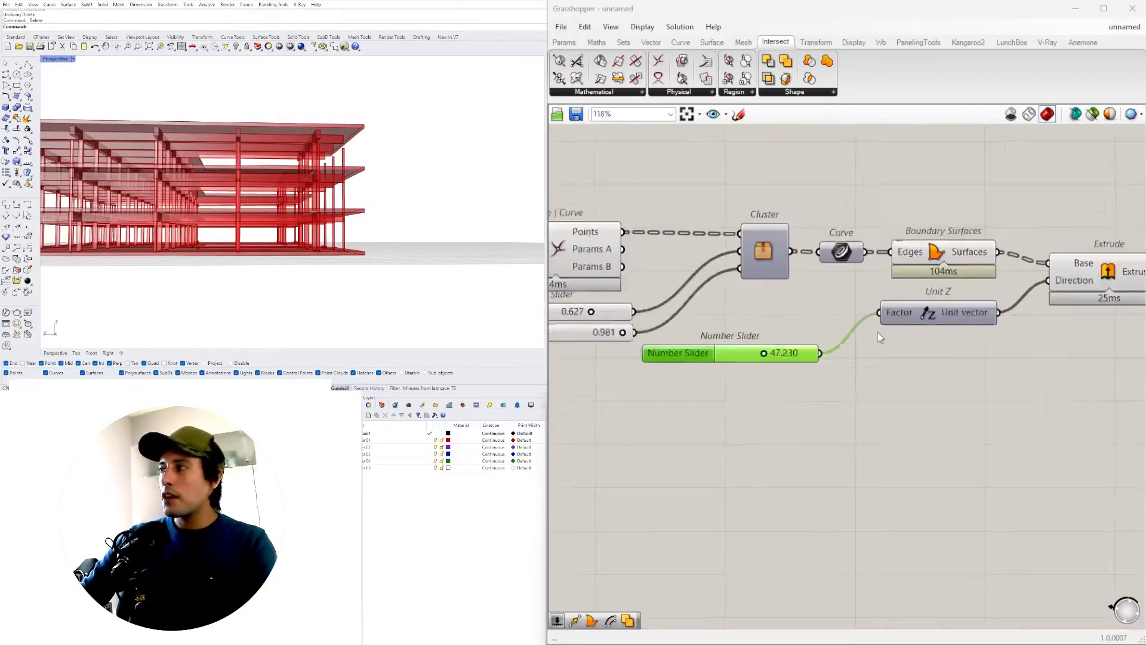
pyautogui.moveTo(917, 323); pyautogui.dragTo(890, 370)
pyautogui.click(869, 435)
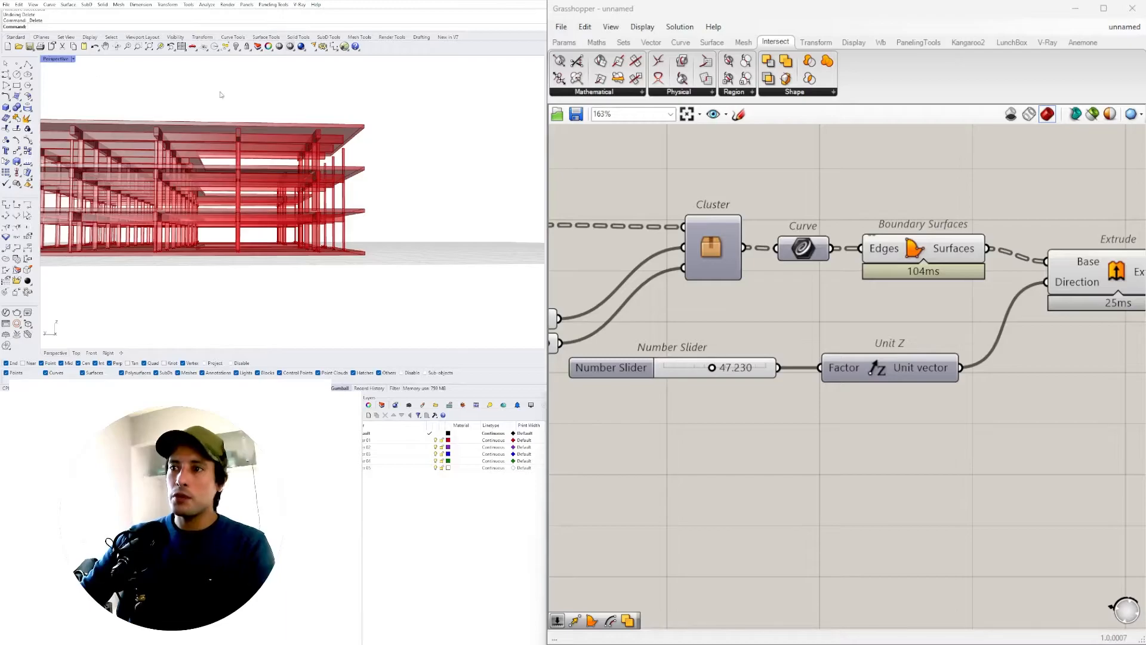
# Step: Highlight the Extrude result and examine its height against the floors in an enlarged Right view
pyautogui.moveTo(812, 317); pyautogui.dragTo(653, 329, button='right')
pyautogui.click(911, 291)
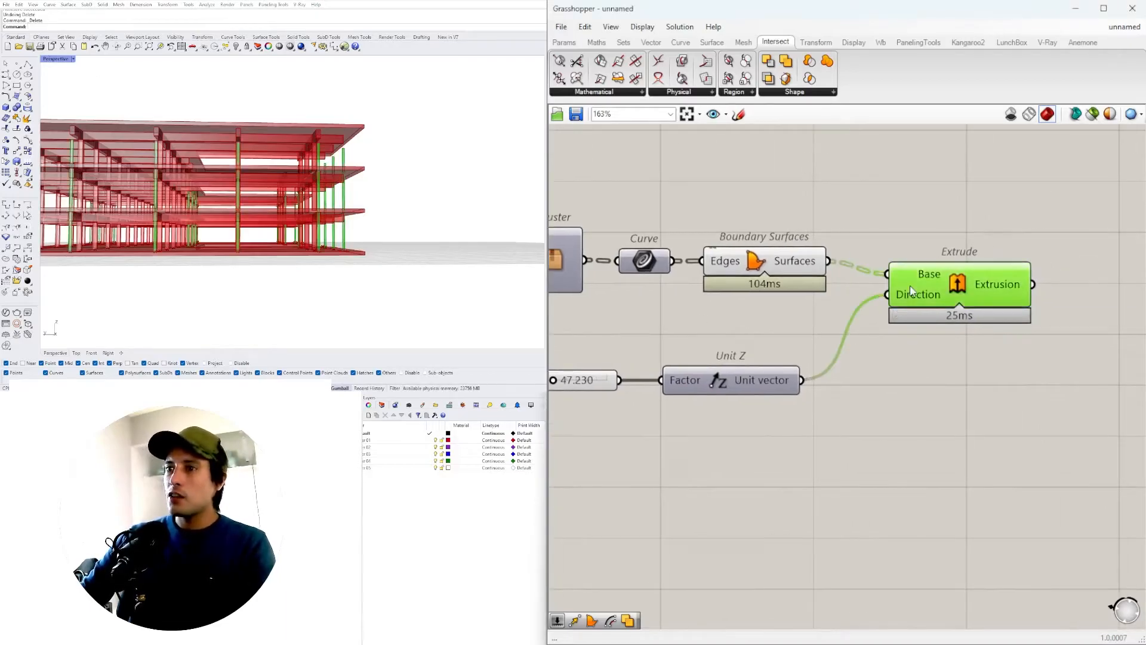
pyautogui.doubleClick(64, 60)
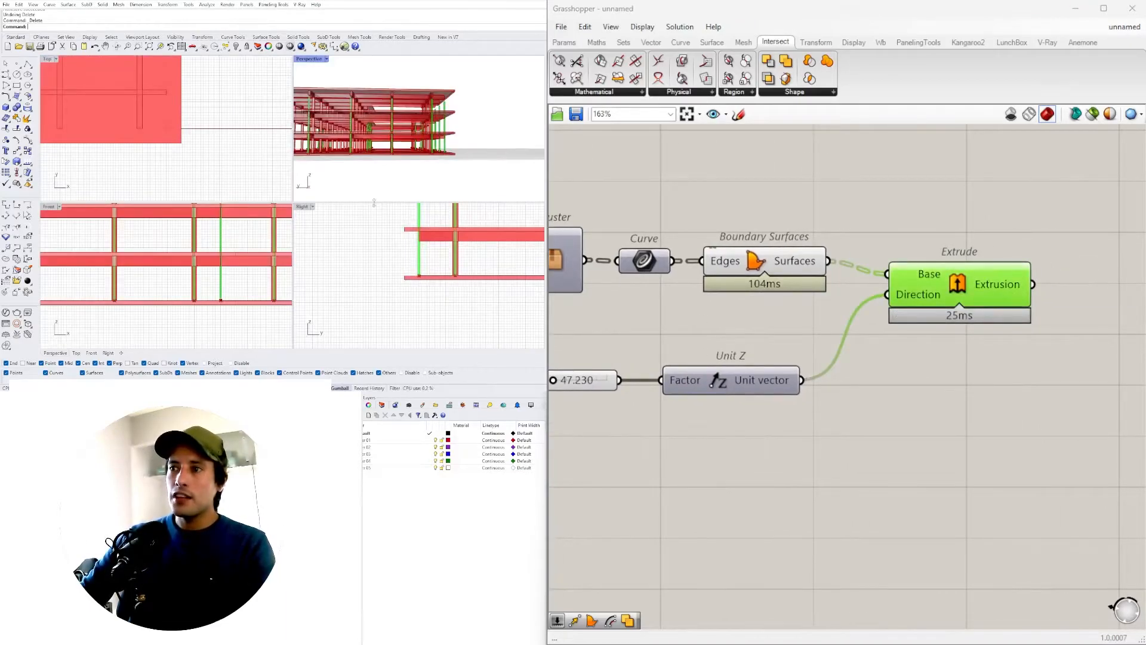
pyautogui.doubleClick(300, 205)
pyautogui.scroll(5, 276, 179)
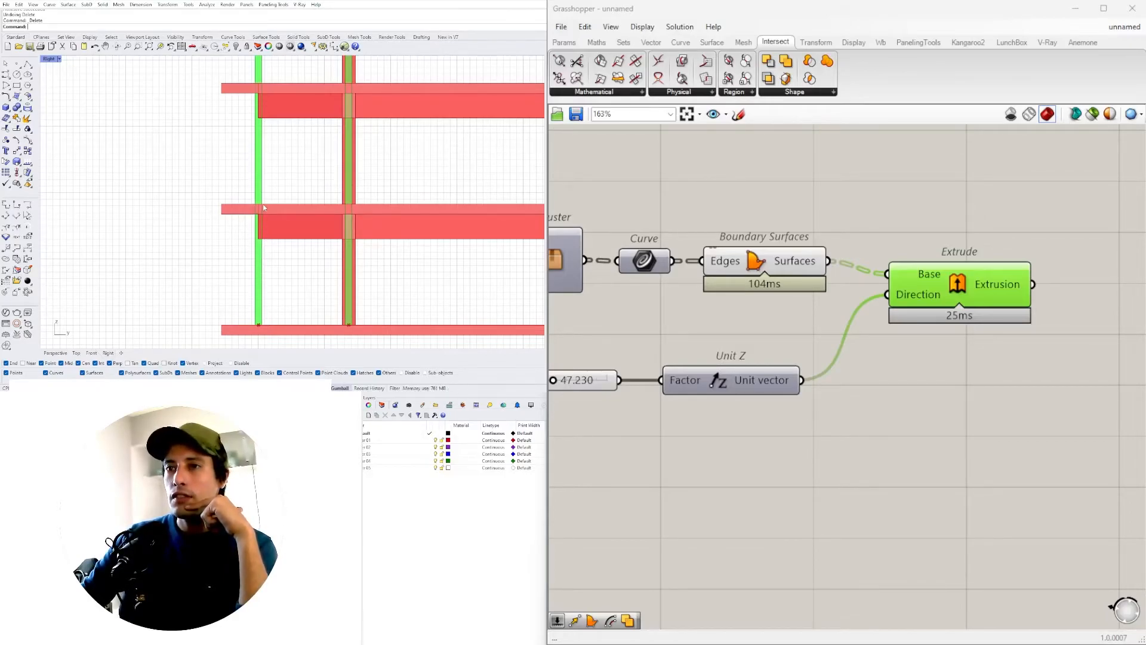
pyautogui.scroll(-5, 264, 207)
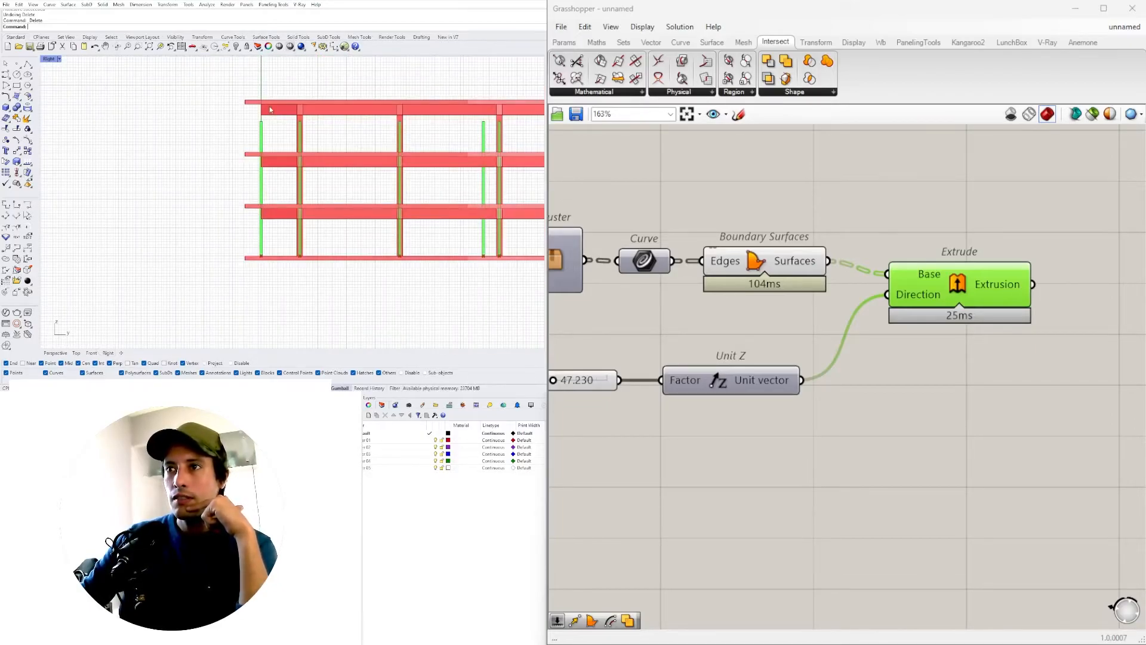
pyautogui.scroll(-3, 843, 414)
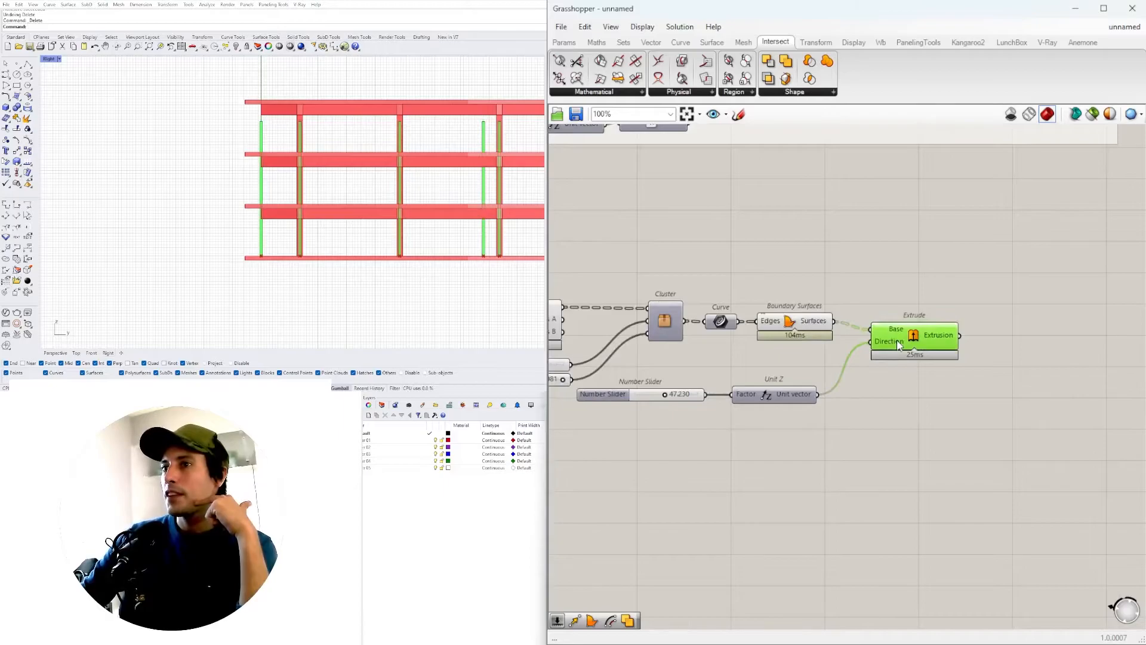
# Step: Move the NUMBER OF FLOORS slider farther away from the Series component, just below the Addition
pyautogui.scroll(-5, 889, 348)
pyautogui.moveTo(810, 336); pyautogui.dragTo(843, 481, button='right')
pyautogui.scroll(5, 827, 396)
pyautogui.moveTo(725, 382); pyautogui.dragTo(685, 467, button='right')
pyautogui.scroll(-3, 886, 401)
pyautogui.scroll(5, 742, 435)
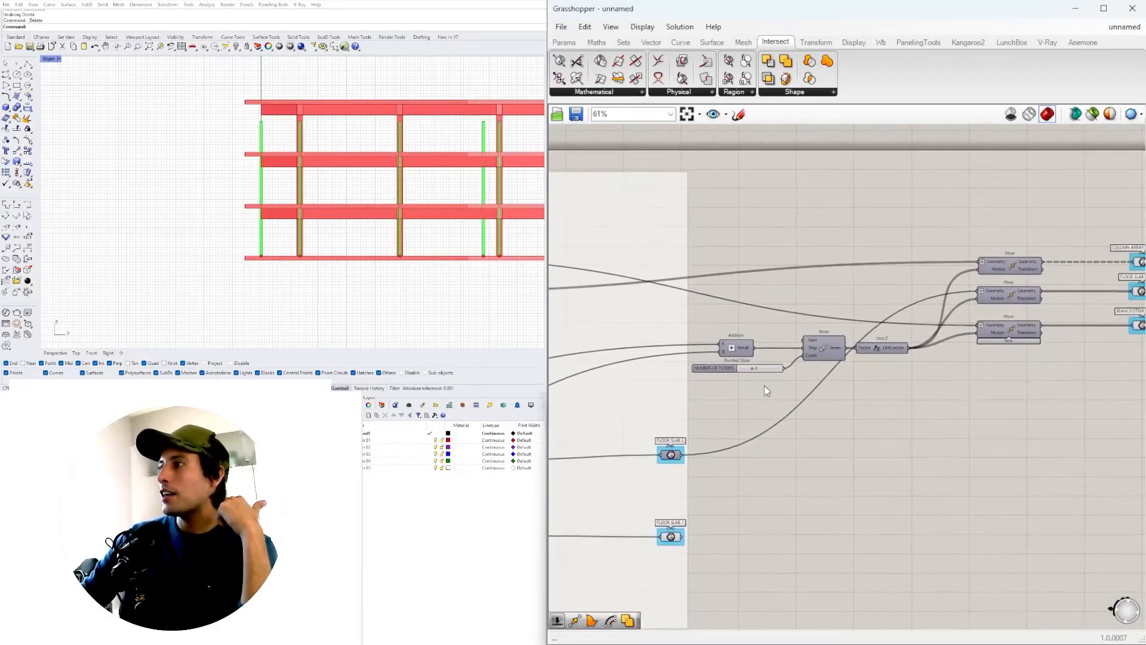
pyautogui.click(733, 356)
pyautogui.moveTo(749, 365)
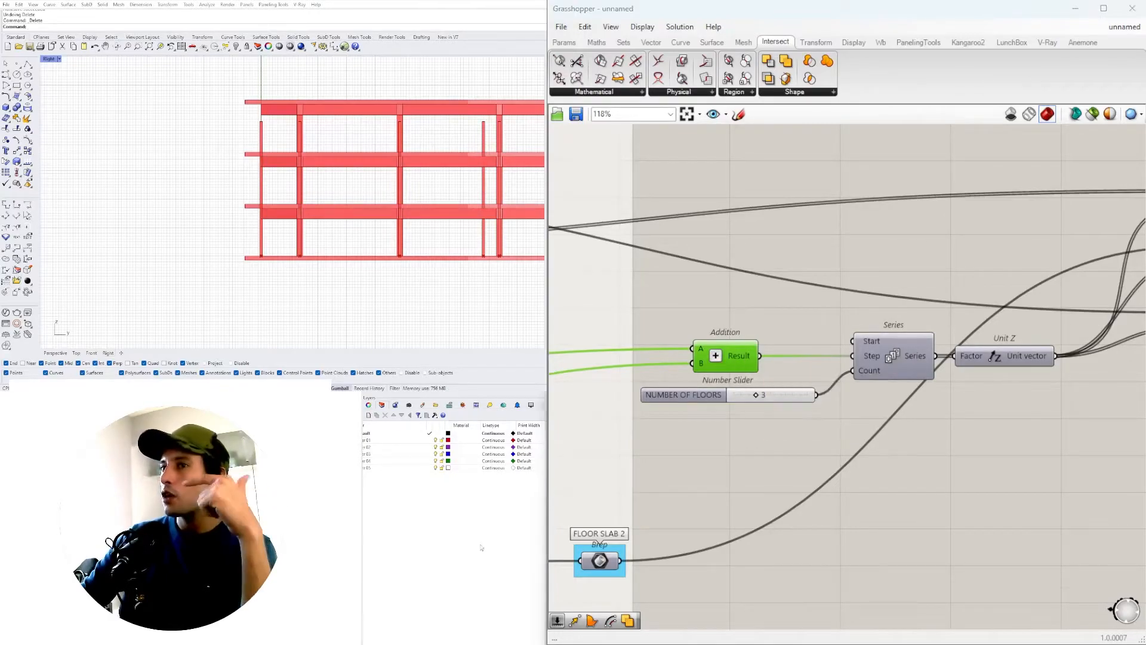
pyautogui.scroll(2, 746, 350)
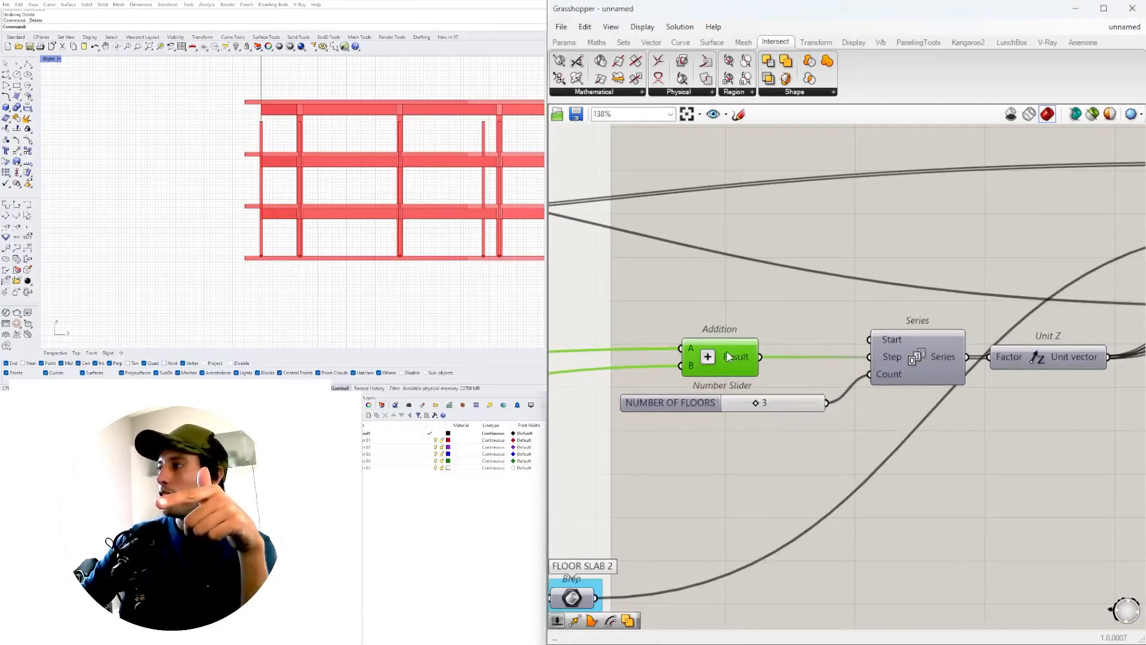
pyautogui.click(759, 384)
pyautogui.moveTo(669, 405); pyautogui.dragTo(597, 424)
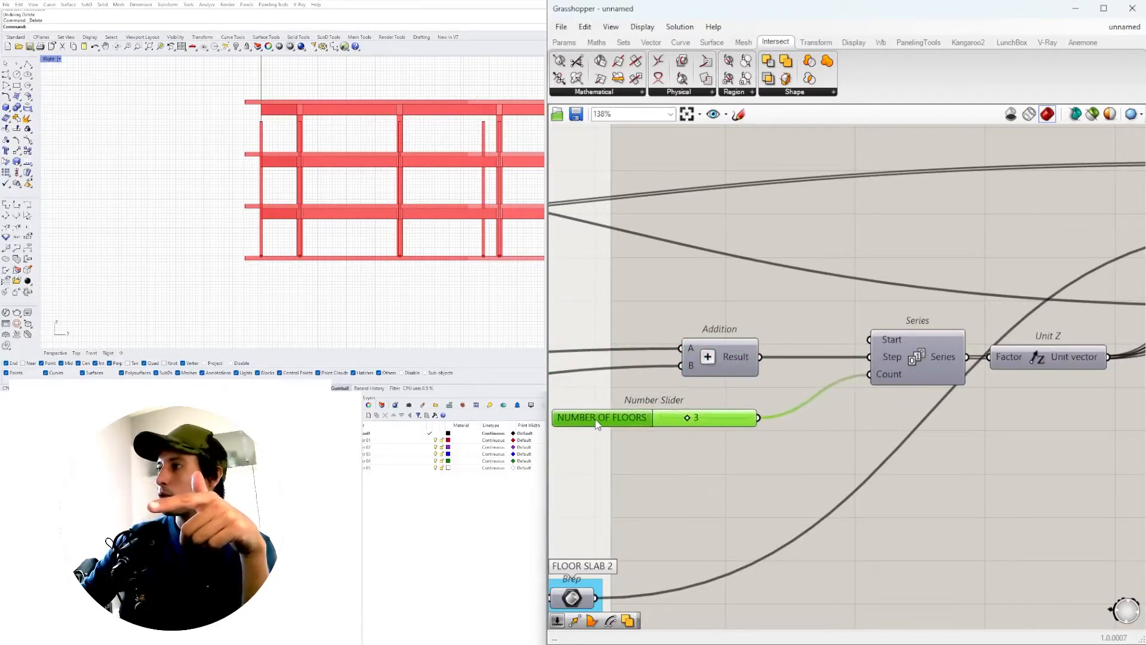
# Step: Add a Multiplication component below Series, with the Addition result as A and the NUMBER OF FLOORS slider as B
pyautogui.doubleClick(856, 447)
pyautogui.write('*')
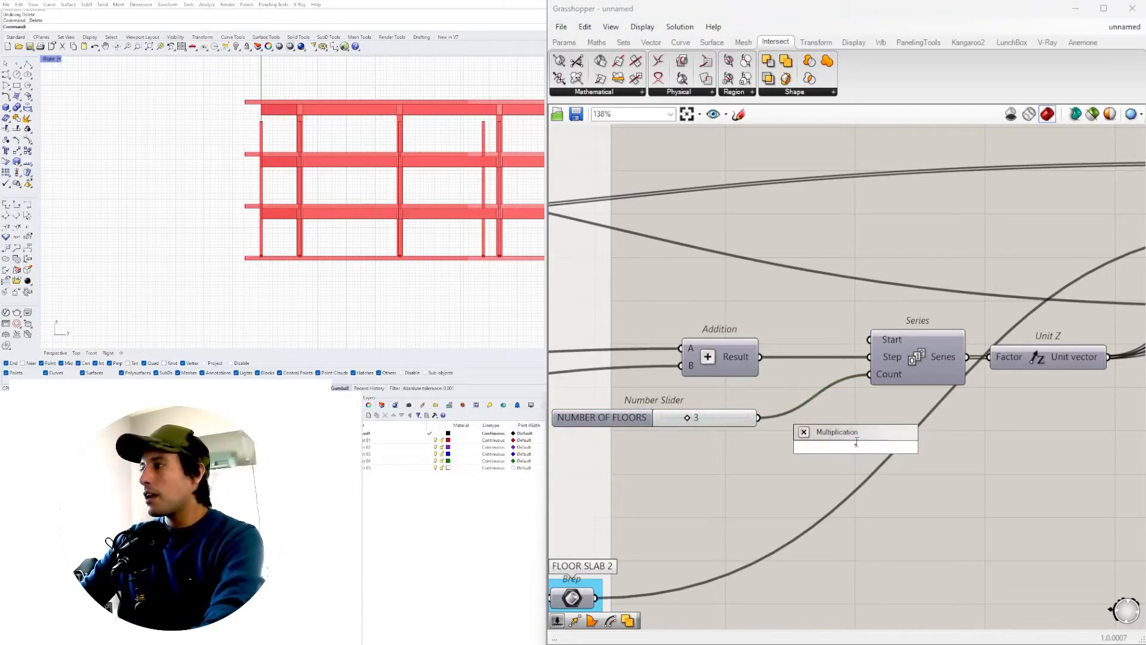
pyautogui.press('Return')
pyautogui.scroll(-5, 764, 373)
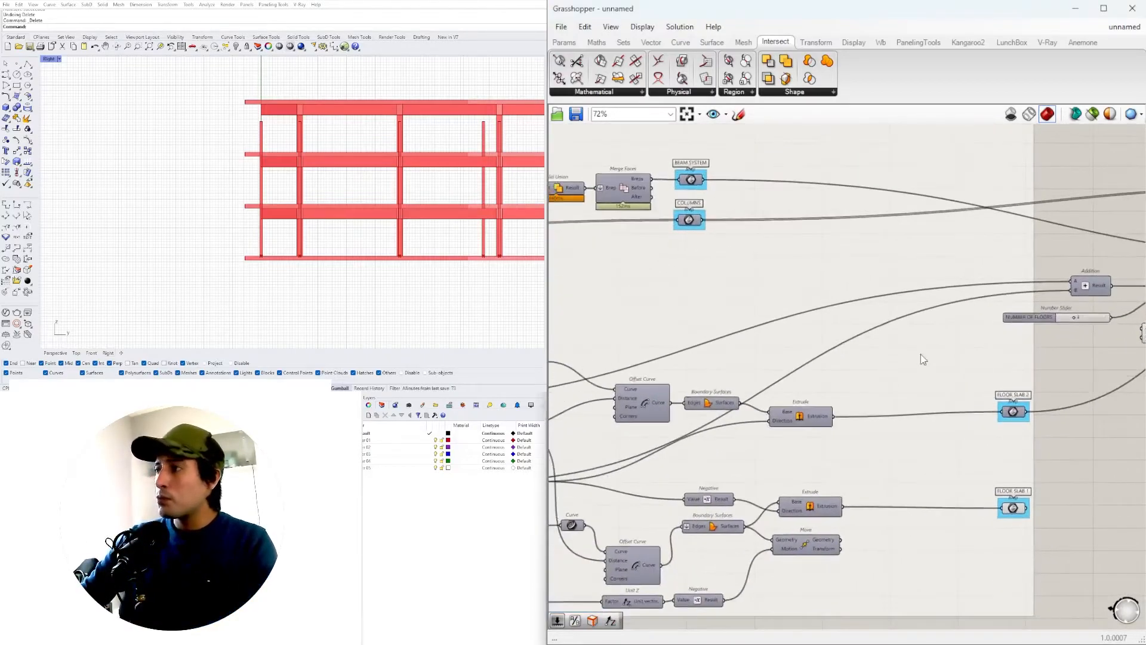
pyautogui.scroll(5, 726, 374)
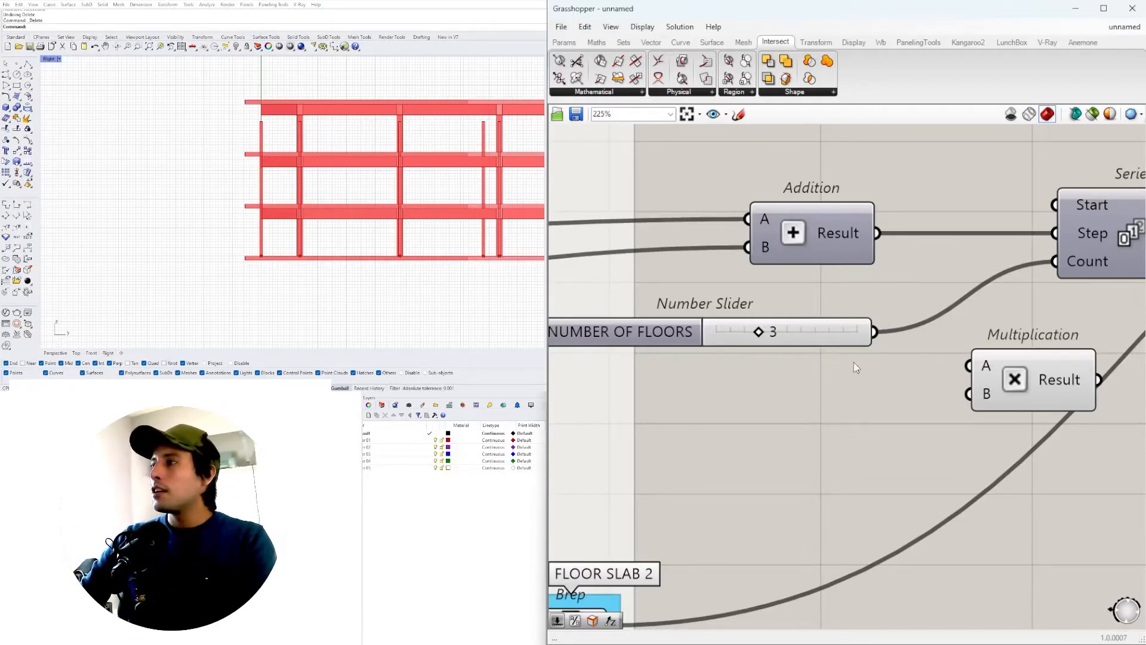
pyautogui.moveTo(875, 332); pyautogui.dragTo(1053, 356)
pyautogui.moveTo(879, 244); pyautogui.dragTo(997, 337)
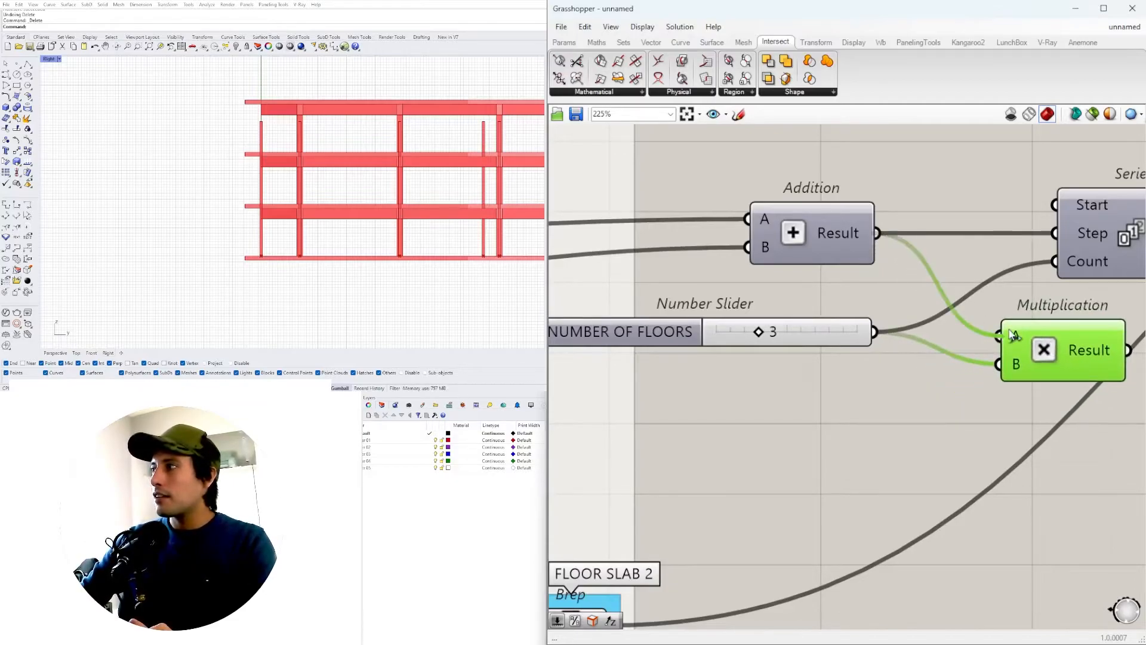
pyautogui.moveTo(1068, 357); pyautogui.dragTo(996, 374, button='right')
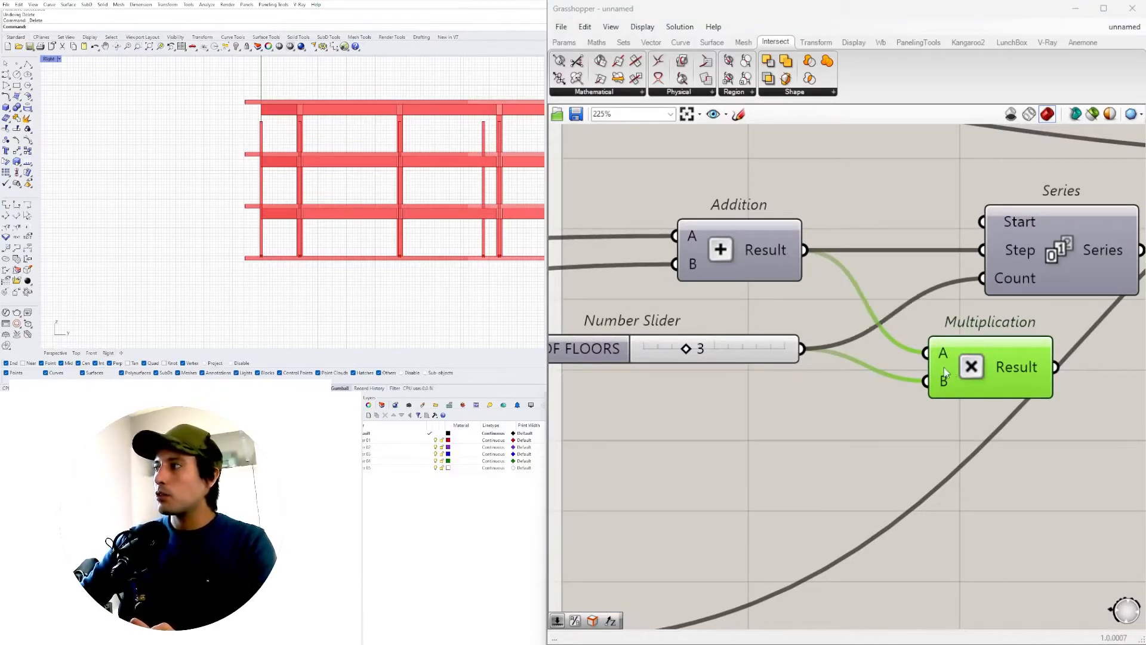
pyautogui.moveTo(990, 372); pyautogui.dragTo(965, 371, button='right')
pyautogui.scroll(-4, 965, 371)
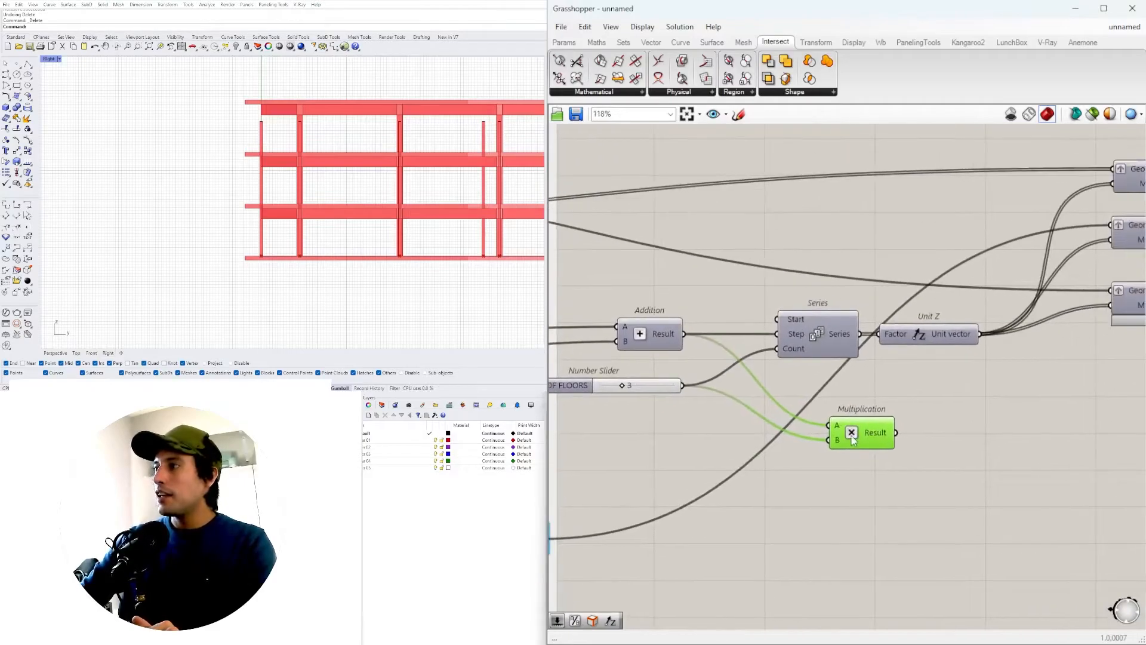
# Step: Move the whole group of perimeter extrusion components to just below the floor-stacking components and the Multiplication
pyautogui.moveTo(878, 436)
pyautogui.scroll(-5, 877, 437)
pyautogui.moveTo(878, 436); pyautogui.dragTo(1029, 303, button='right')
pyautogui.moveTo(1081, 248); pyautogui.dragTo(994, 267, button='right')
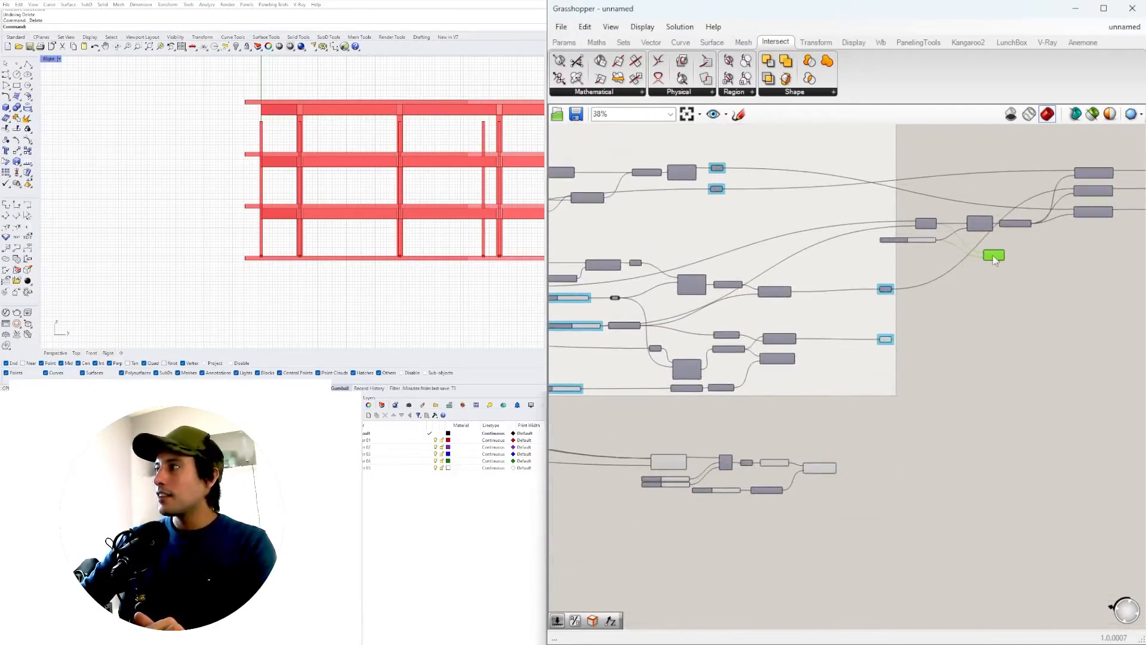
pyautogui.scroll(3, 995, 259)
pyautogui.scroll(-4, 859, 412)
pyautogui.moveTo(859, 412); pyautogui.dragTo(949, 323, button='right')
pyautogui.moveTo(1006, 523); pyautogui.dragTo(723, 394)
pyautogui.moveTo(838, 445); pyautogui.dragTo(729, 444, button='right')
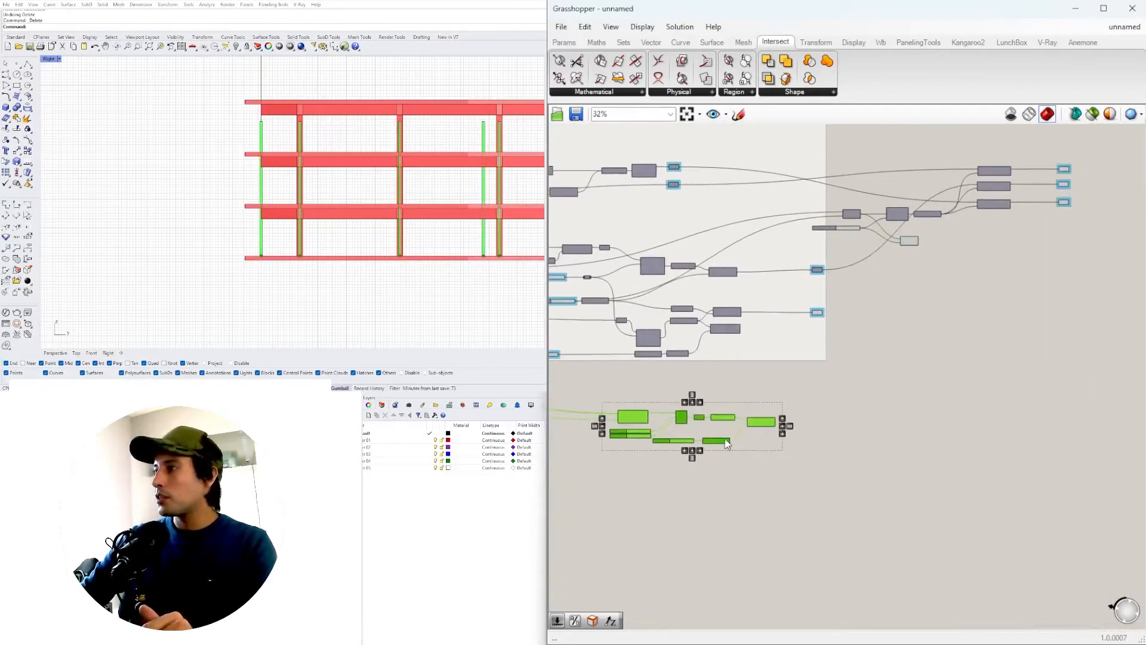
pyautogui.moveTo(917, 350); pyautogui.dragTo(868, 370)
pyautogui.moveTo(637, 418); pyautogui.dragTo(956, 271)
# Step: Place the Multiplication below the two perimeter size sliders and connect its Result to the Factor input of Unit Z
pyautogui.scroll(5, 935, 239)
pyautogui.moveTo(985, 263); pyautogui.dragTo(803, 310, button='right')
pyautogui.click(803, 310)
pyautogui.moveTo(682, 283); pyautogui.dragTo(730, 287)
pyautogui.moveTo(768, 294); pyautogui.dragTo(665, 289, button='right')
pyautogui.moveTo(625, 285); pyautogui.dragTo(1016, 449)
pyautogui.scroll(2, 697, 475)
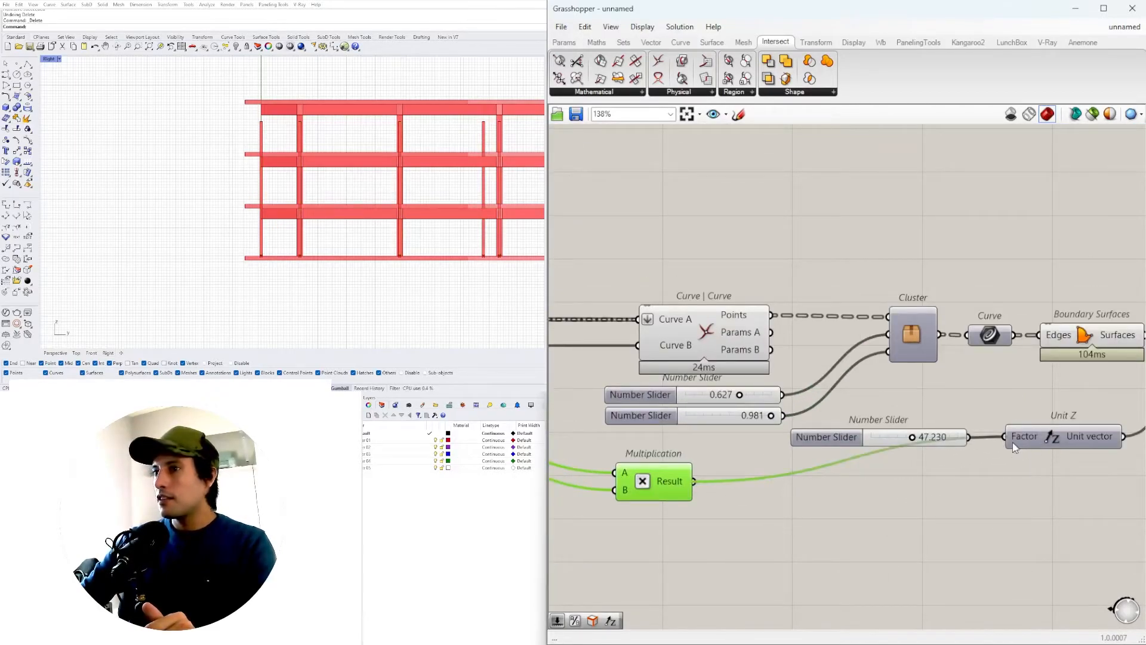
# Step: Delete the disconnected height slider and move Unit Z beside the Multiplication component
pyautogui.moveTo(831, 440); pyautogui.dragTo(791, 505)
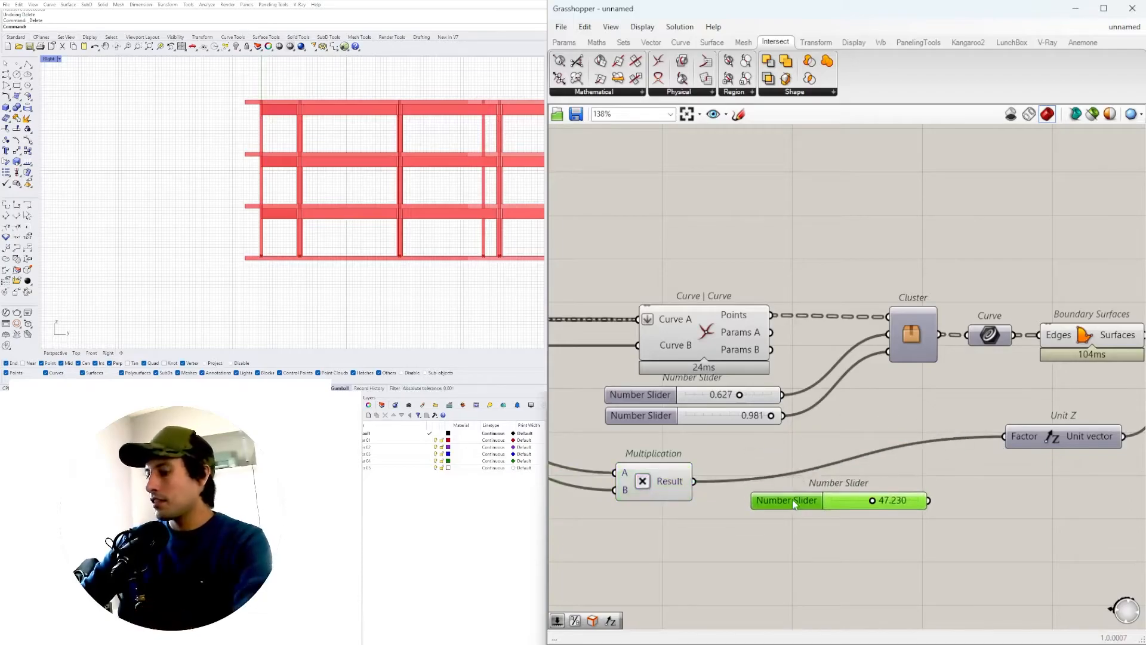
pyautogui.press('Delete')
pyautogui.moveTo(985, 489); pyautogui.dragTo(860, 490, button='right')
pyautogui.moveTo(937, 444); pyautogui.dragTo(664, 489)
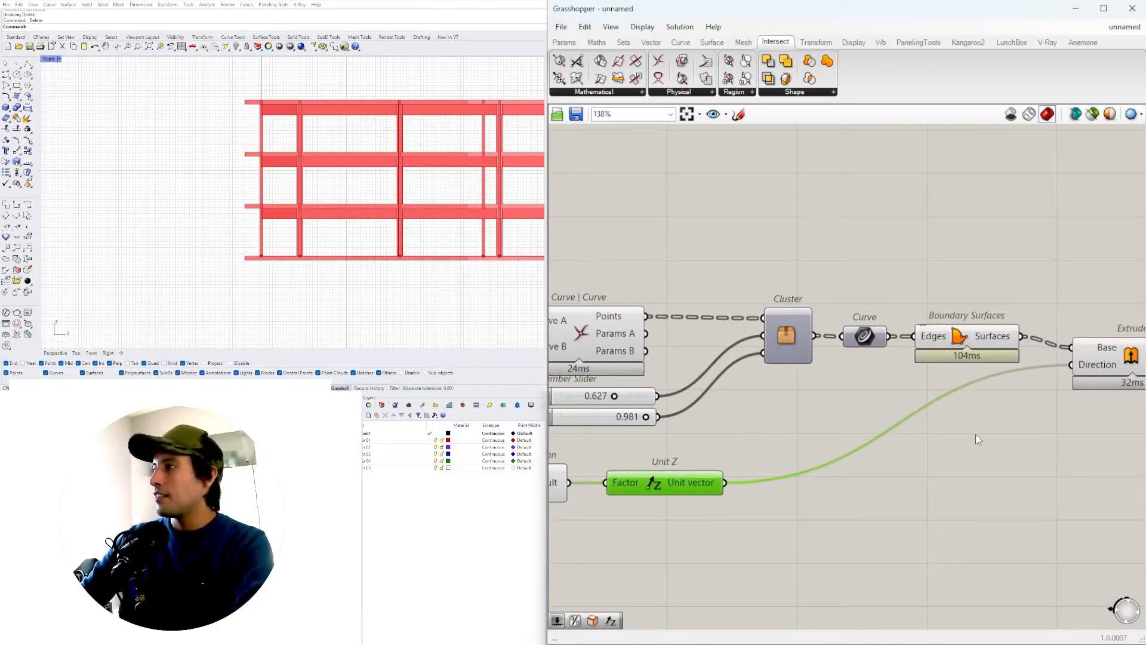
pyautogui.click(1125, 360)
pyautogui.scroll(6, 287, 112)
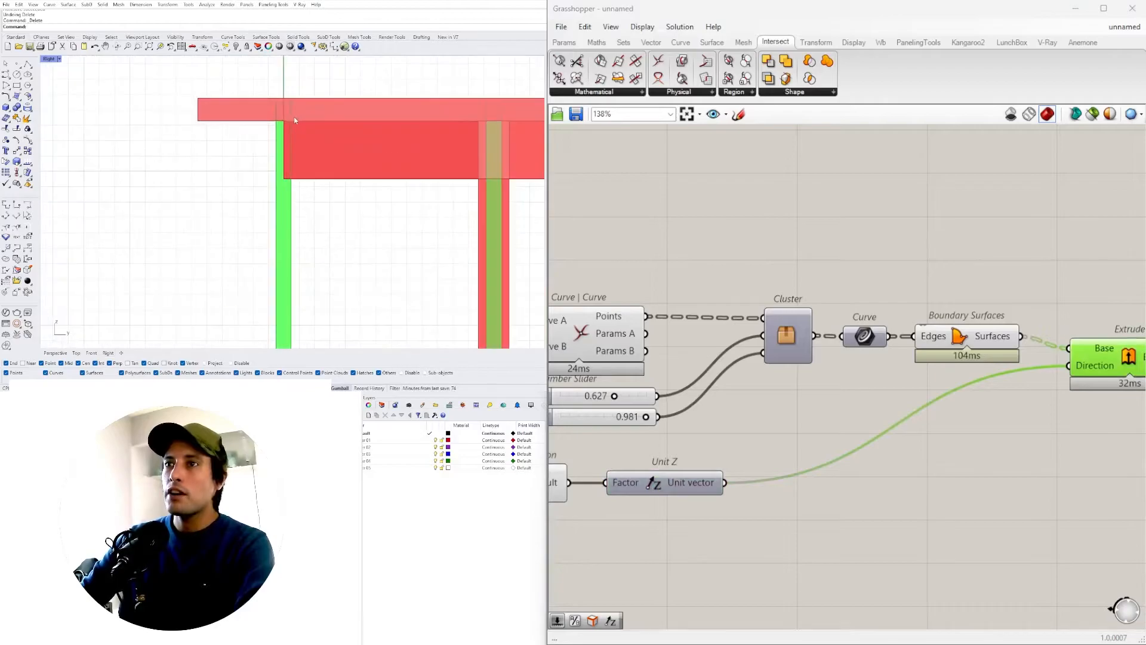
pyautogui.scroll(-8, 286, 112)
# Step: Move Unit Z farther from the Multiplication to leave a gap for another component
pyautogui.moveTo(776, 485); pyautogui.dragTo(1036, 472, button='right')
pyautogui.moveTo(920, 481); pyautogui.dragTo(1022, 482)
pyautogui.click(779, 467)
pyautogui.scroll(-1, 728, 421)
pyautogui.scroll(-2, 1010, 373)
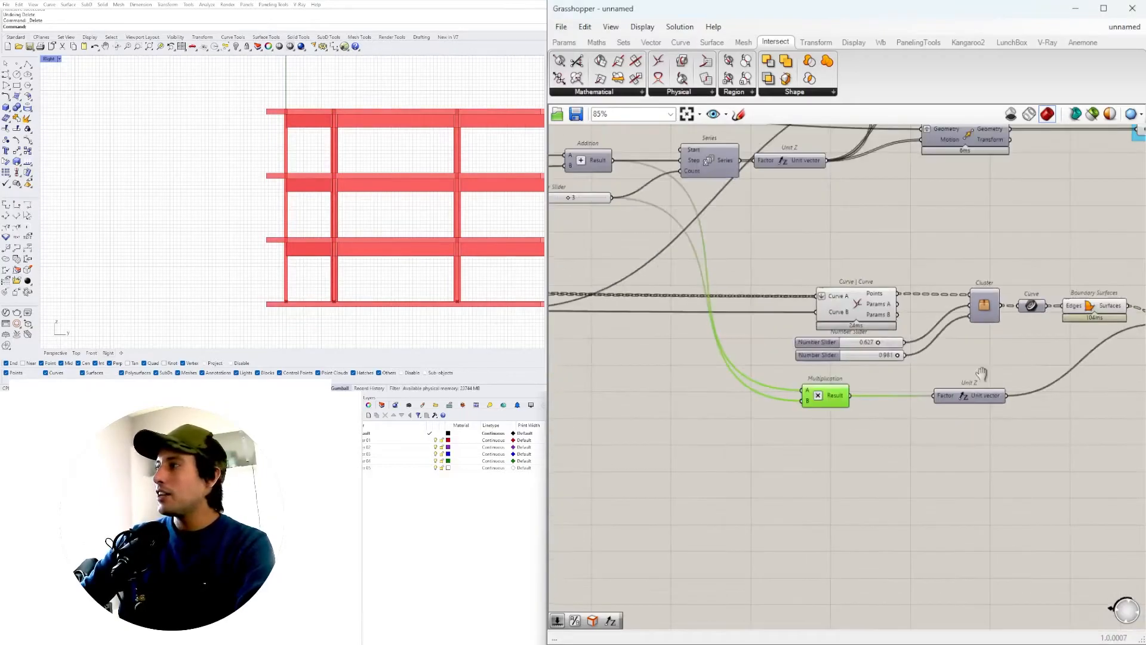
# Step: Highlight the Extrude result and examine where its top ends relative to the uppermost slab
pyautogui.moveTo(1009, 373); pyautogui.dragTo(775, 402, button='right')
pyautogui.click(933, 359)
pyautogui.scroll(-1, 573, 446)
pyautogui.scroll(2, 283, 134)
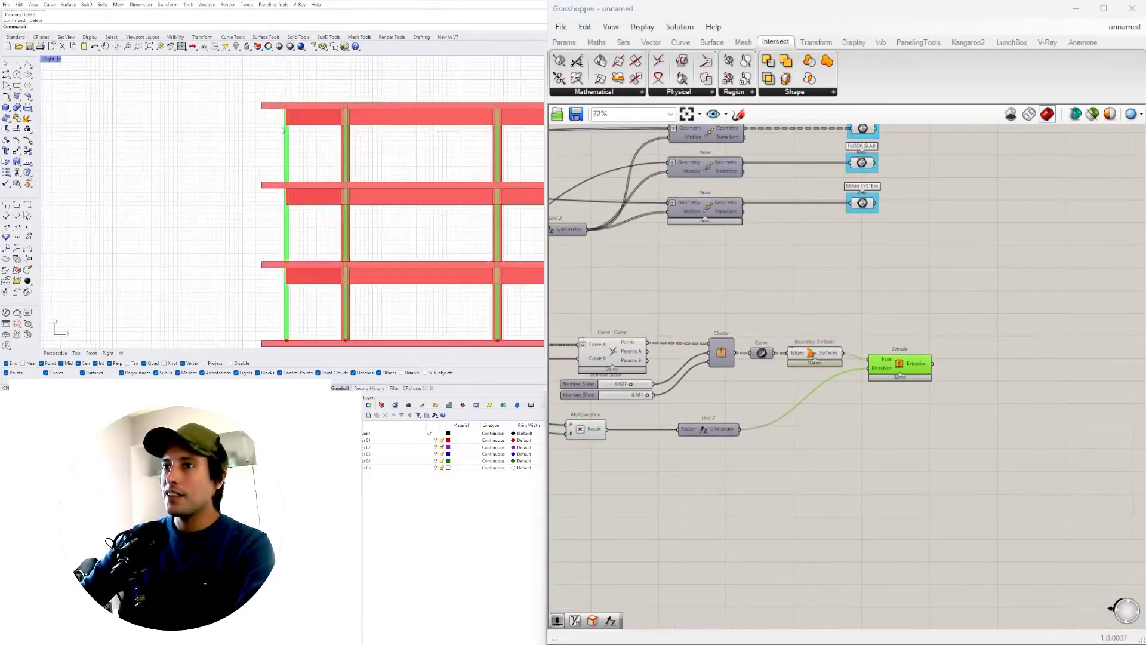
pyautogui.scroll(4, 286, 120)
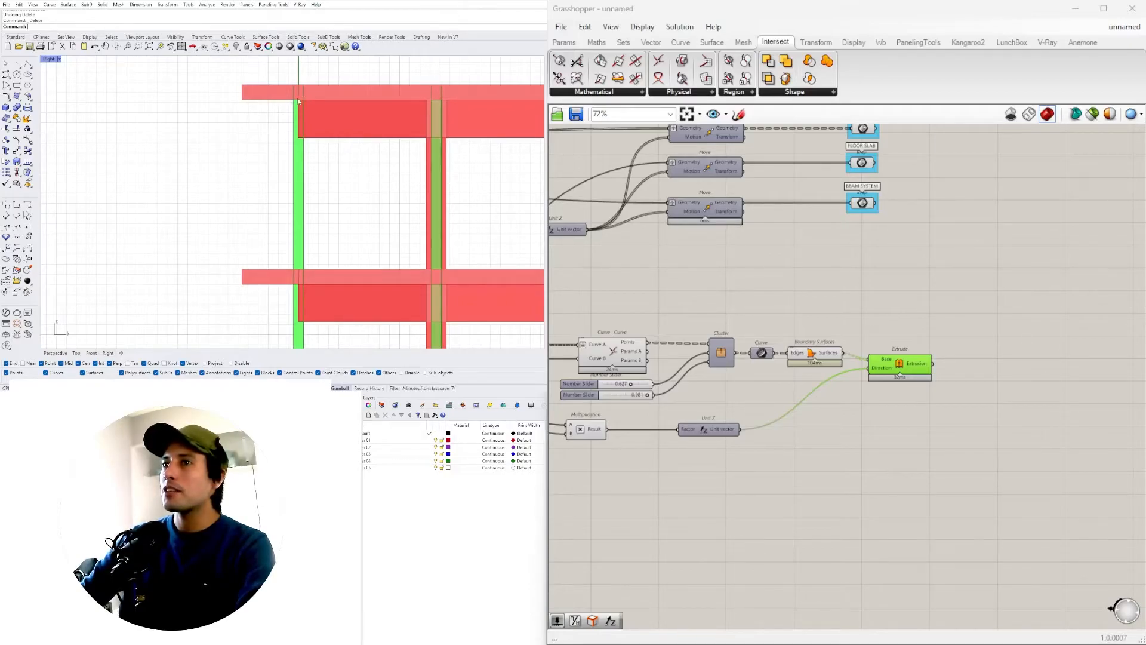
pyautogui.scroll(3, 662, 458)
# Step: Add a Subtraction component below the Multiplication's output wire, with the Multiplication Result as input A
pyautogui.moveTo(564, 474); pyautogui.dragTo(859, 481, button='right')
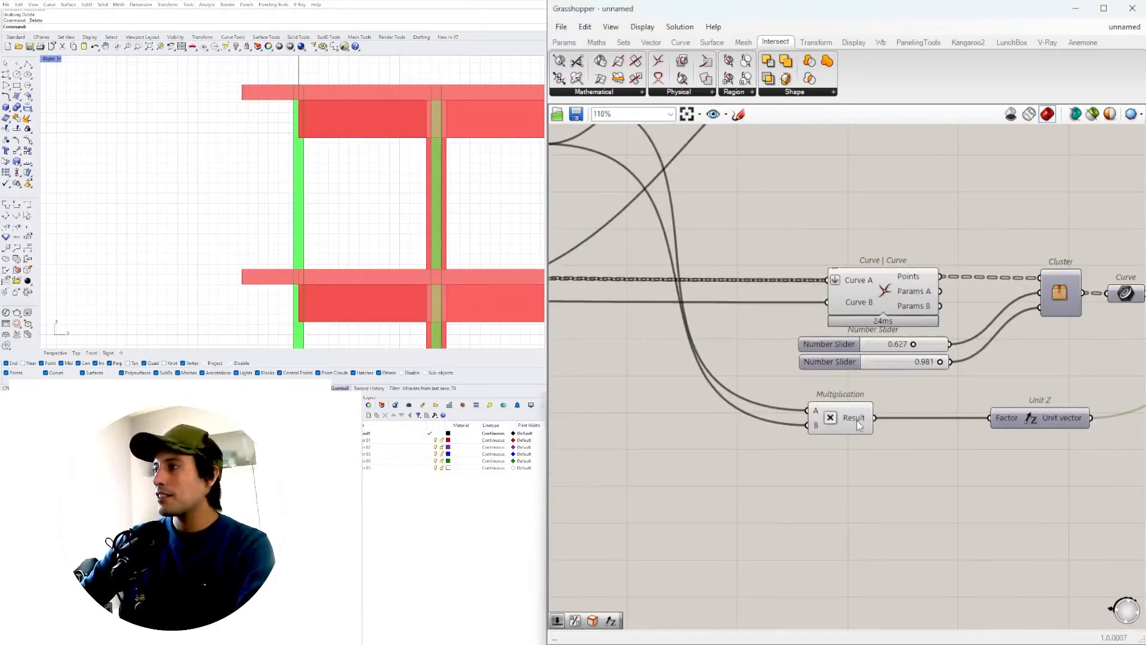
pyautogui.click(859, 422)
pyautogui.click(938, 467)
pyautogui.doubleClick(940, 471)
pyautogui.write('subtraction')
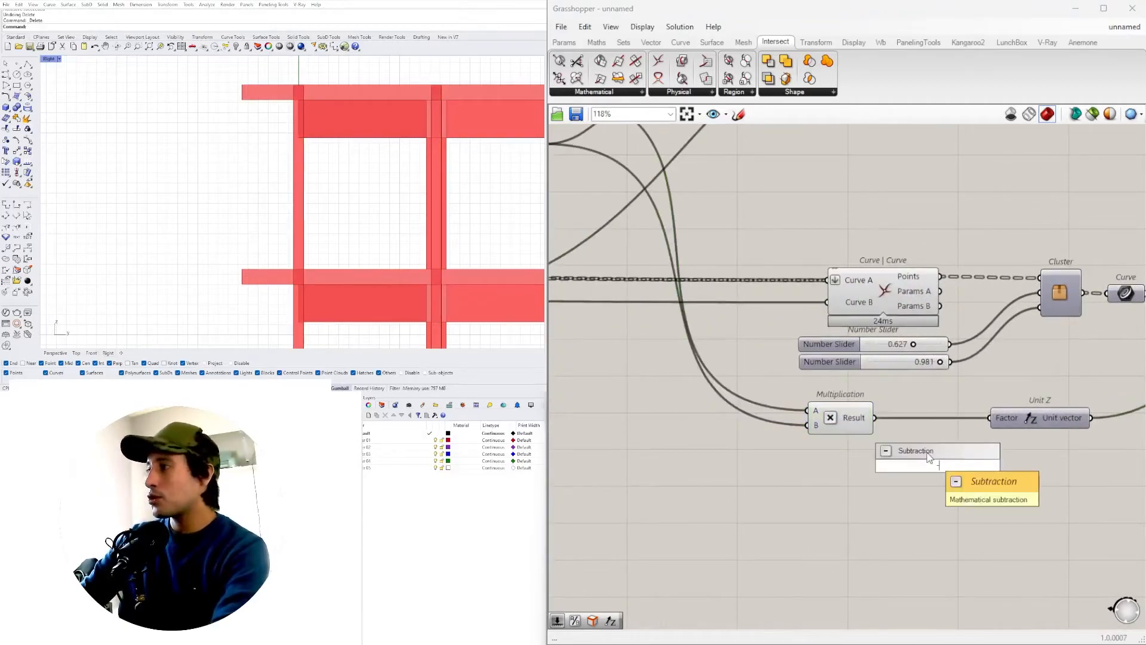
pyautogui.press('Return')
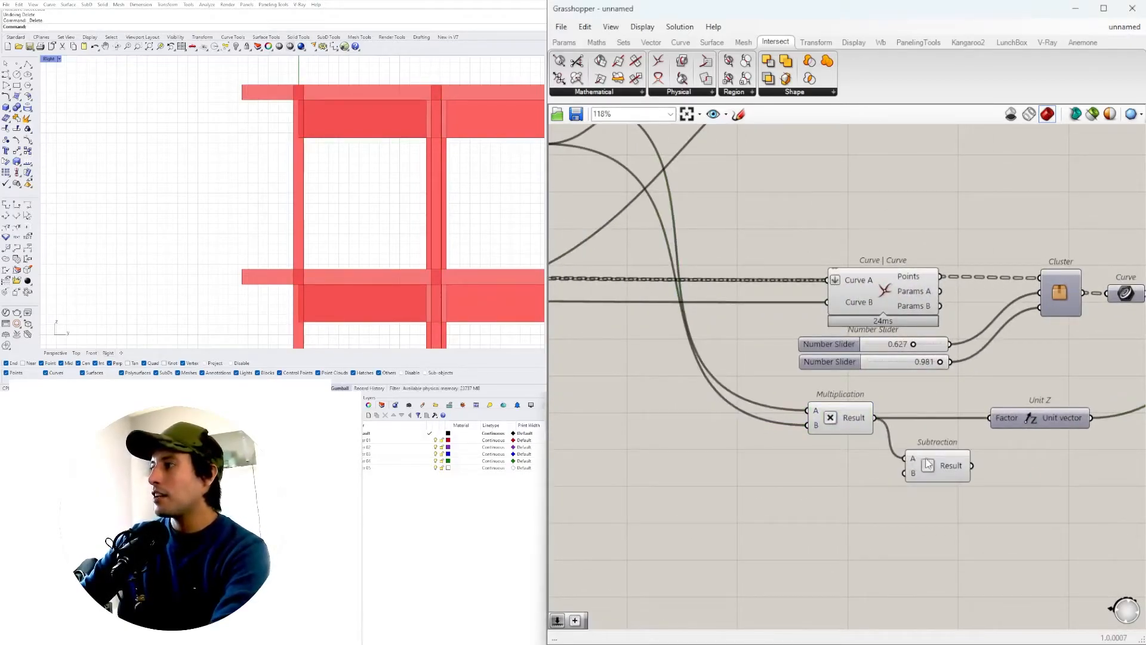
pyautogui.moveTo(929, 465); pyautogui.dragTo(914, 451)
# Step: Move the FLOOR SLAB THICKNESS slider slightly up and away from its Unit Z component
pyautogui.scroll(-5, 914, 450)
pyautogui.moveTo(585, 460); pyautogui.dragTo(778, 462, button='right')
pyautogui.scroll(4, 778, 461)
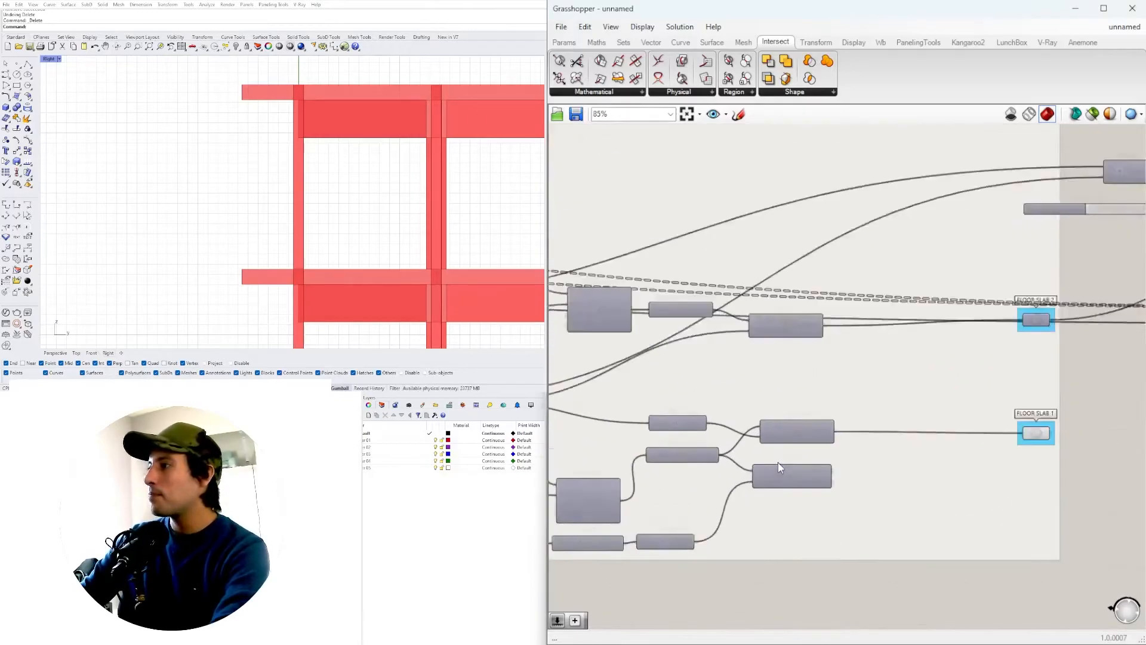
pyautogui.click(1080, 299)
pyautogui.moveTo(597, 360); pyautogui.dragTo(901, 351, button='right')
pyautogui.scroll(-1, 895, 353)
pyautogui.scroll(3, 742, 387)
pyautogui.click(692, 375)
pyautogui.scroll(-6, 780, 369)
pyautogui.moveTo(939, 359); pyautogui.dragTo(899, 361, button='right')
pyautogui.scroll(2, 899, 362)
pyautogui.moveTo(604, 380); pyautogui.dragTo(850, 408, button='right')
pyautogui.scroll(6, 786, 416)
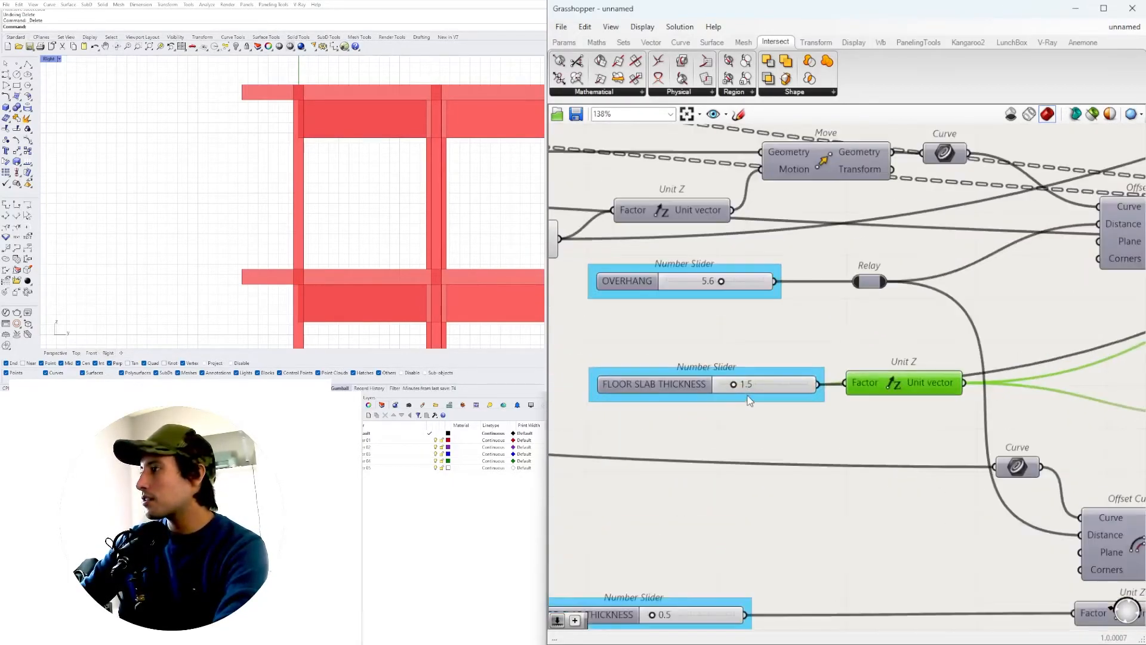
pyautogui.moveTo(673, 383); pyautogui.dragTo(664, 362)
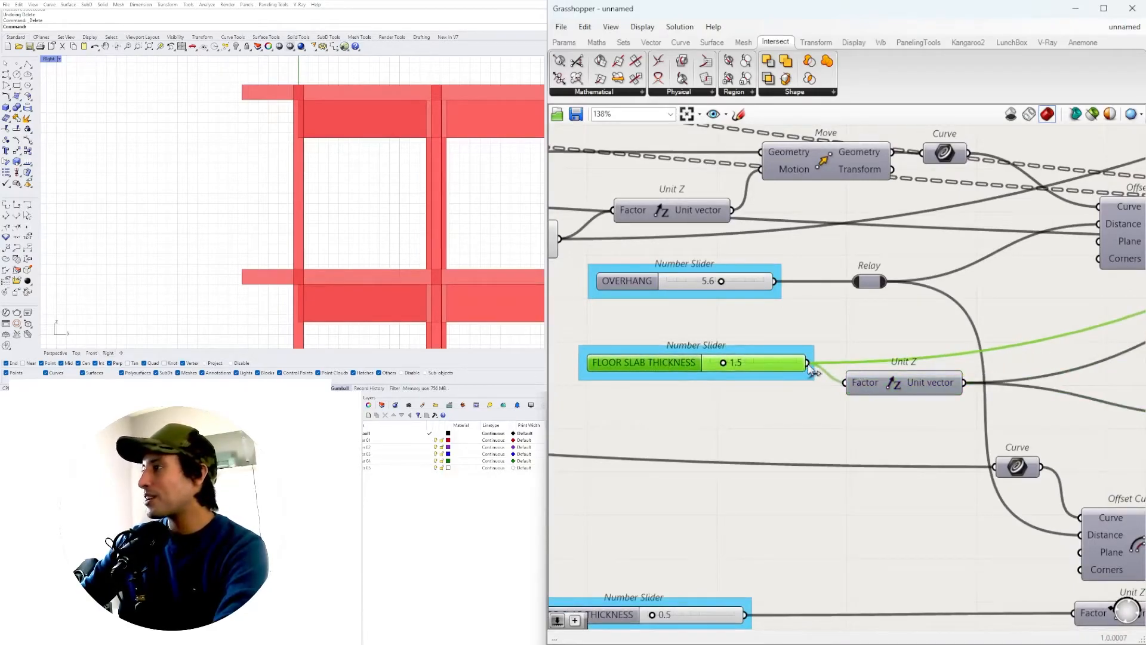
# Step: Connect the FLOOR SLAB THICKNESS slider to input B of the Subtraction
pyautogui.scroll(-7, 845, 363)
pyautogui.moveTo(841, 362); pyautogui.dragTo(938, 424)
pyautogui.scroll(3, 1028, 364)
pyautogui.scroll(3, 911, 382)
pyautogui.scroll(2, 908, 424)
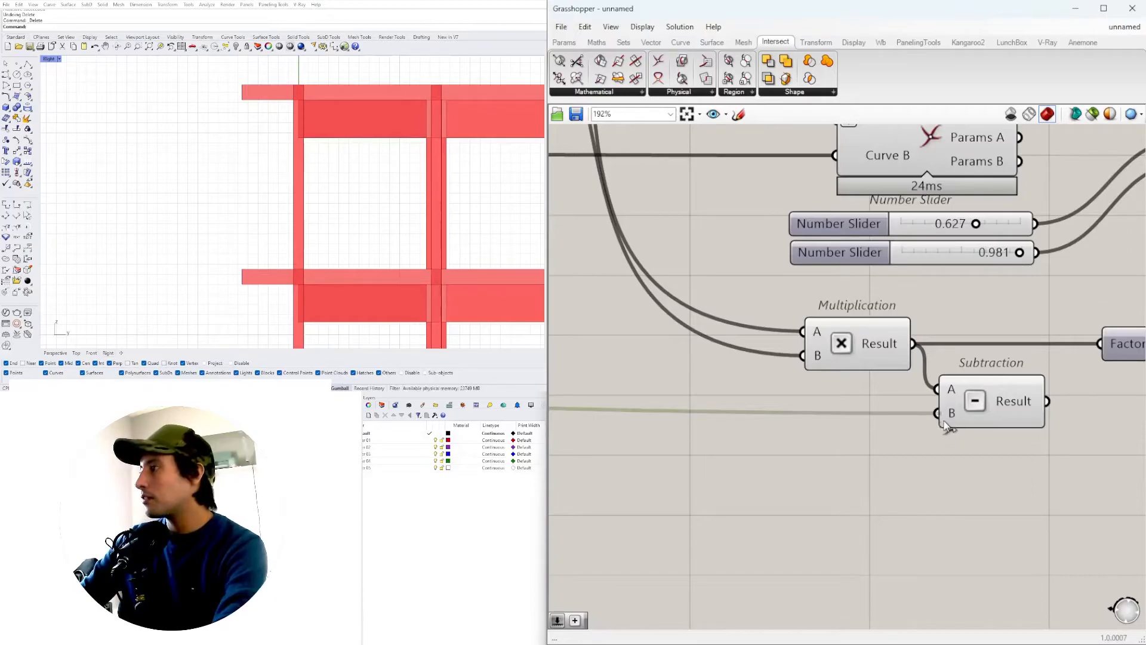
# Step: Feed the Subtraction Result into Unit Z's Factor in place of the Multiplication Result, and highlight the Extrude result
pyautogui.moveTo(1098, 417); pyautogui.dragTo(776, 429, button='right')
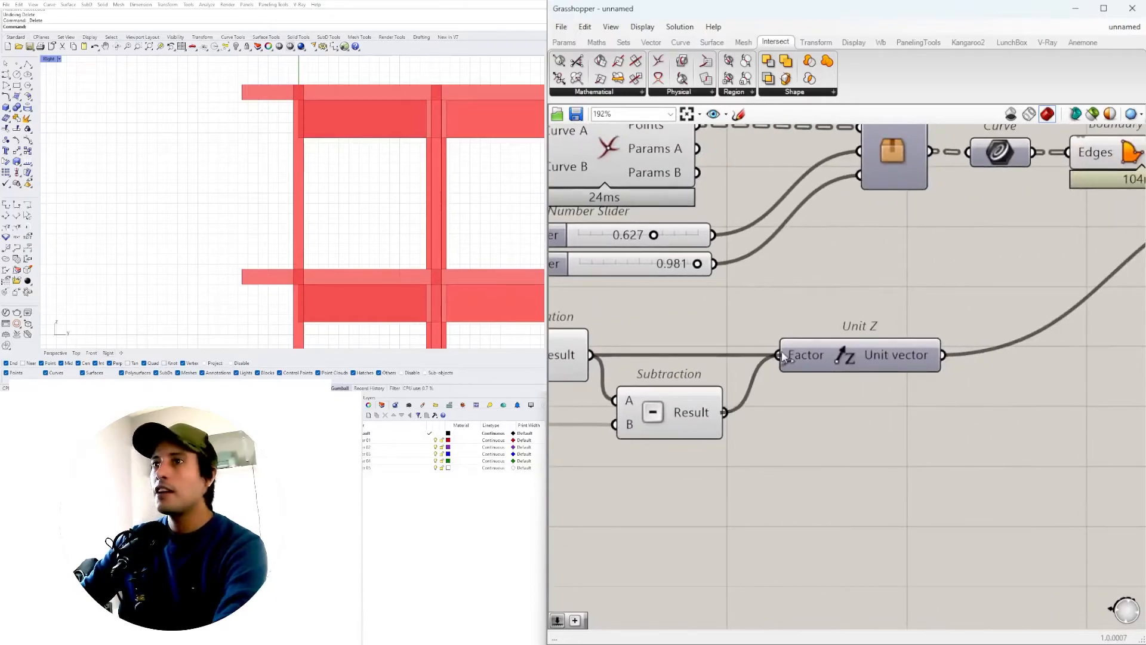
pyautogui.moveTo(786, 364); pyautogui.dragTo(783, 358)
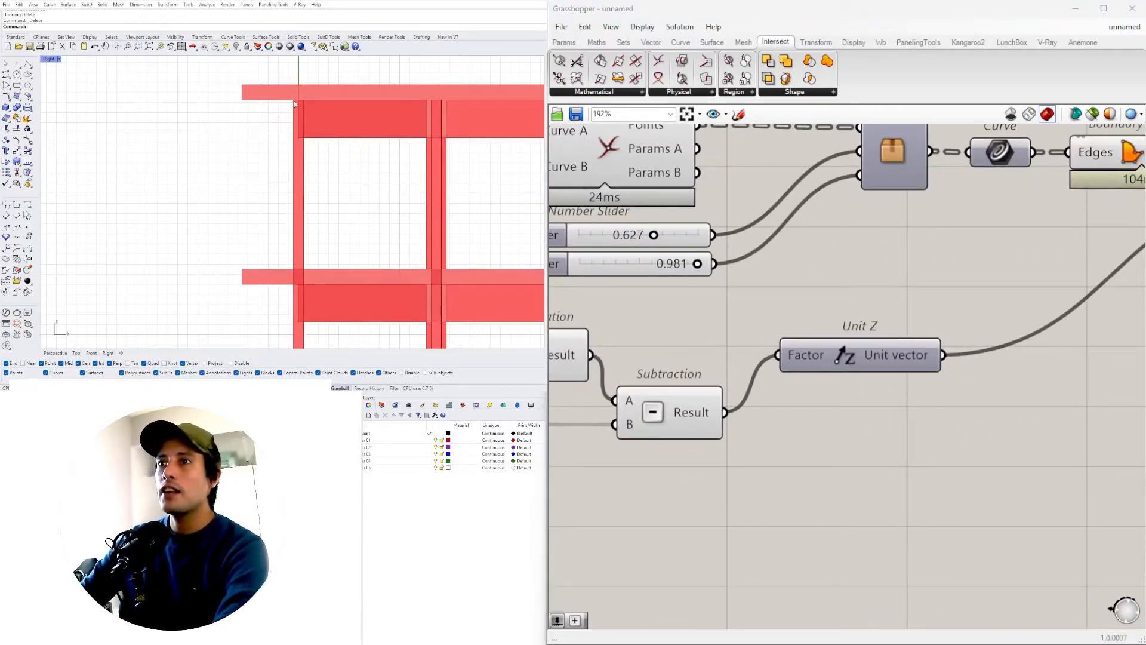
pyautogui.scroll(-5, 738, 353)
pyautogui.click(980, 353)
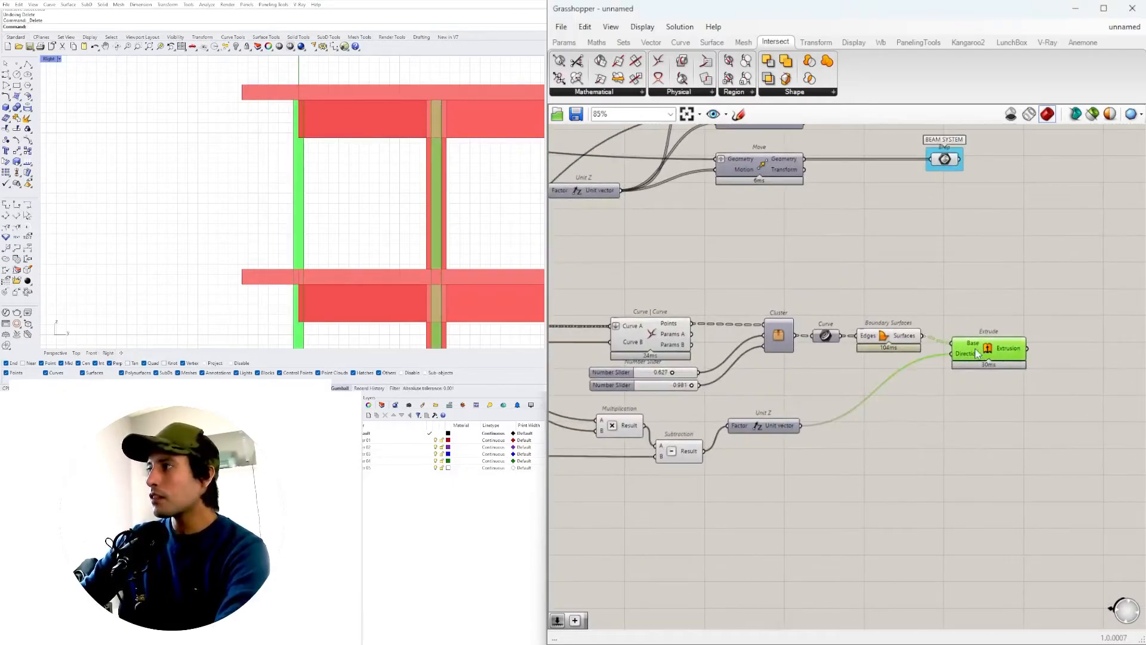
# Step: Set NUMBER OF FLOORS to 7 and check where the extruded perimeter elements meet the top slab
pyautogui.moveTo(665, 353); pyautogui.dragTo(922, 330, button='right')
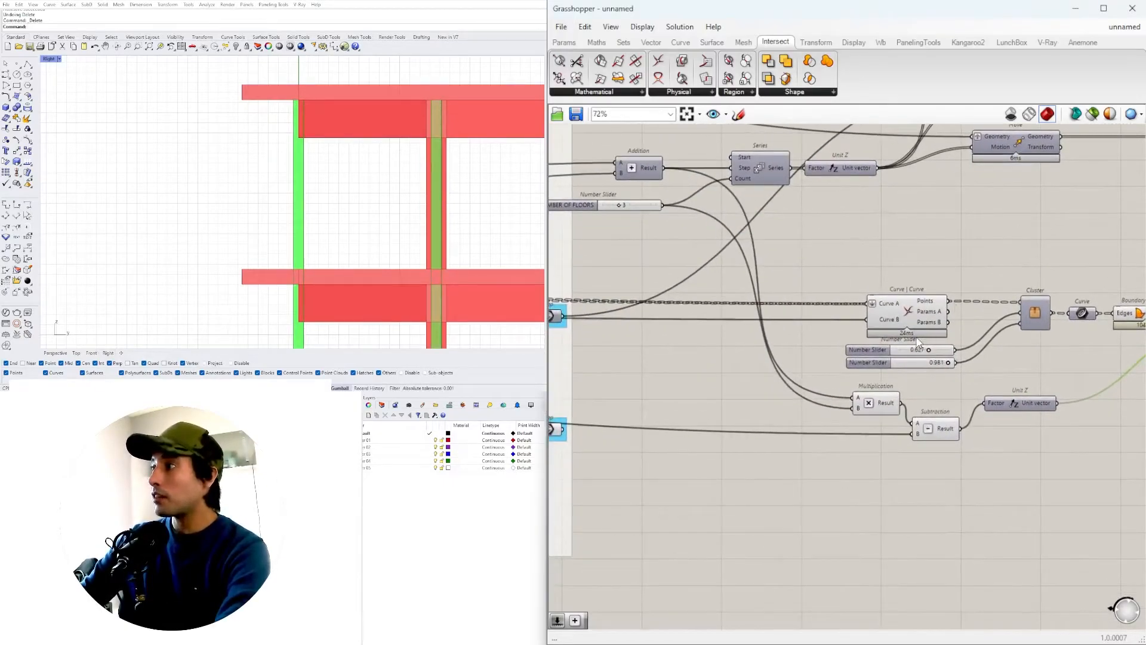
pyautogui.scroll(-1, 919, 343)
pyautogui.scroll(9, 767, 343)
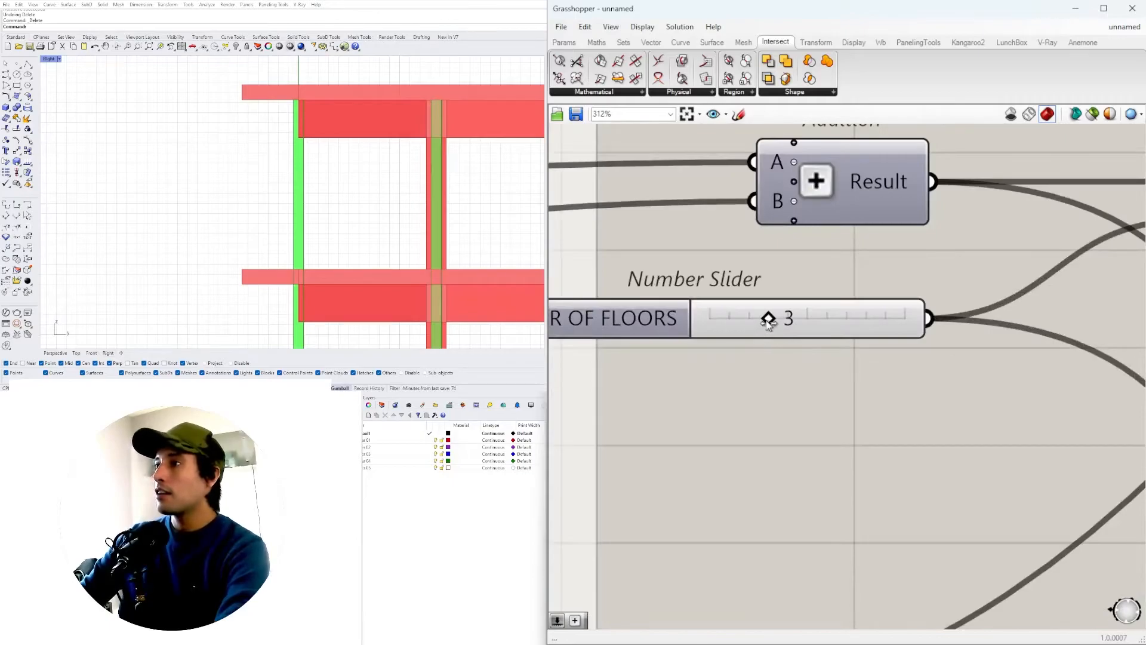
pyautogui.scroll(-12, 336, 179)
pyautogui.scroll(6, 355, 117)
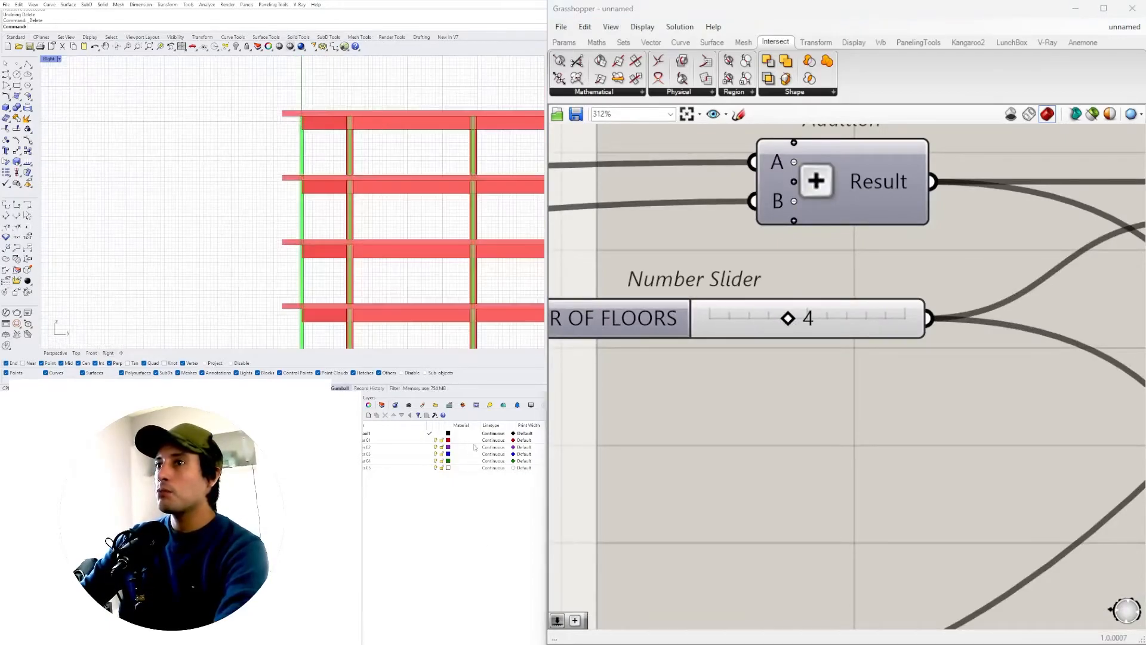
pyautogui.moveTo(800, 314); pyautogui.dragTo(862, 317)
pyautogui.scroll(-3, 287, 150)
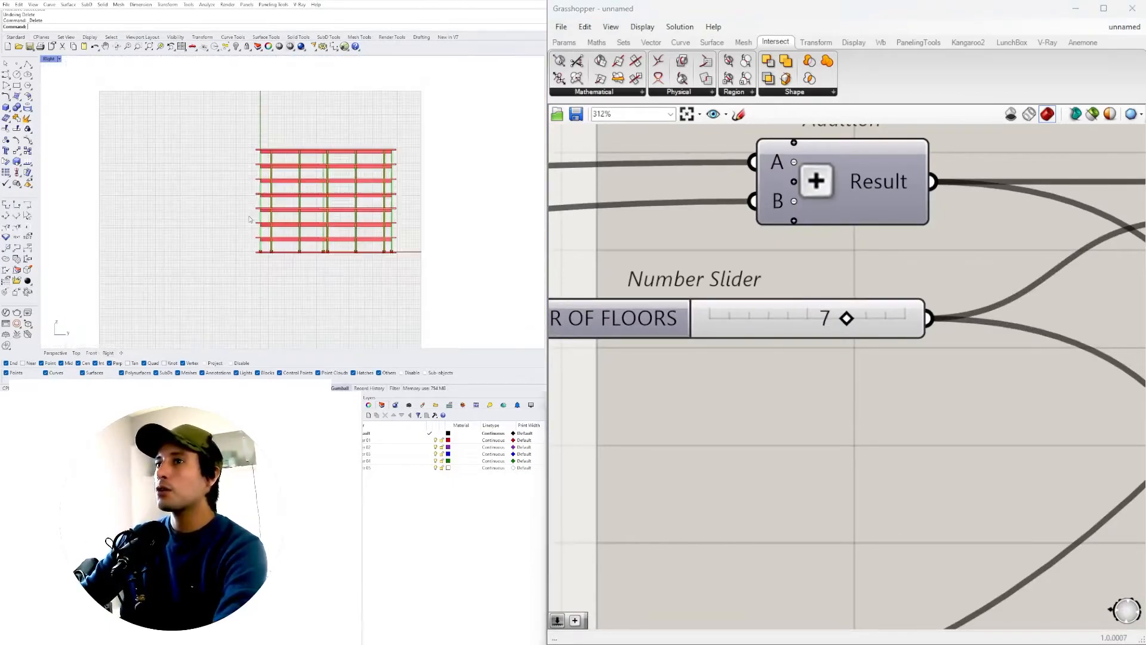
pyautogui.scroll(8, 227, 150)
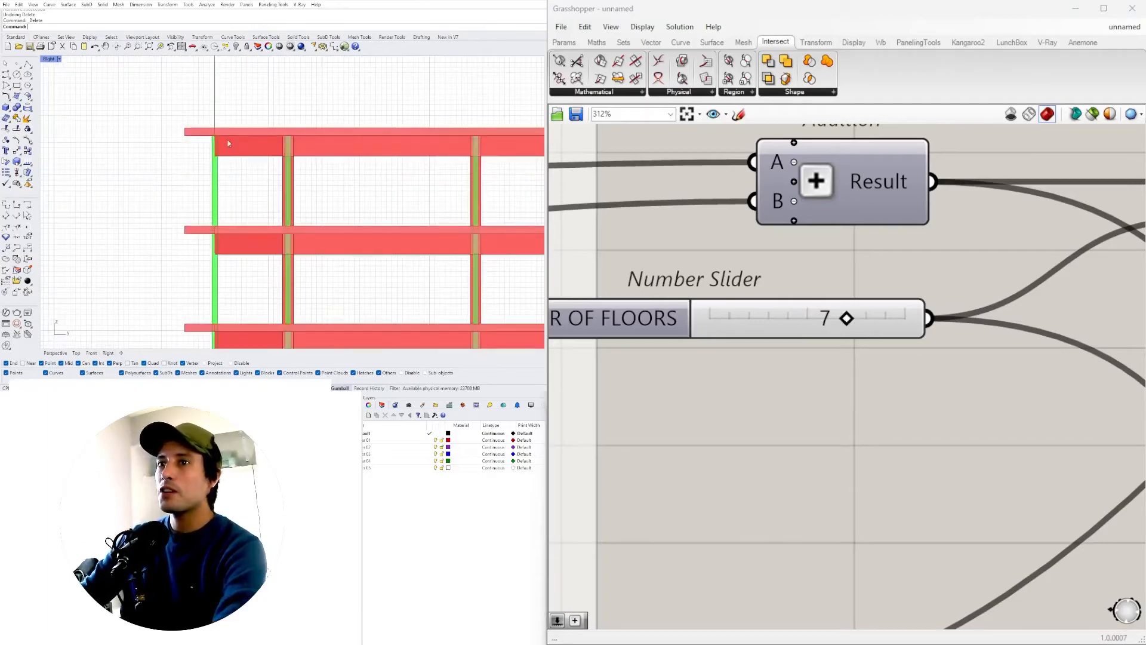
# Step: Switch from the Right view to a maximized Perspective view and look over the whole building
pyautogui.doubleClick(51, 61)
pyautogui.doubleClick(306, 59)
pyautogui.moveTo(297, 128); pyautogui.dragTo(333, 110, button='right')
pyautogui.scroll(-4, 280, 96)
pyautogui.scroll(3, 305, 102)
# Step: Move the NUMBER OF FLOORS slider slightly lower on the canvas and set it to 6
pyautogui.scroll(-6, 835, 310)
pyautogui.moveTo(1068, 382); pyautogui.dragTo(1080, 415, button='right')
pyautogui.scroll(2, 772, 360)
pyautogui.moveTo(771, 349); pyautogui.dragTo(767, 382)
pyautogui.scroll(5, 874, 391)
pyautogui.moveTo(885, 386)
pyautogui.mouseDown()
pyautogui.moveTo(835, 386)
pyautogui.moveTo(871, 387)
pyautogui.mouseUp()
pyautogui.moveTo(373, 206)
pyautogui.mouseDown(button='right')
pyautogui.moveTo(287, 182)
pyautogui.moveTo(259, 195)
pyautogui.moveTo(358, 219)
pyautogui.mouseUp(button='right')
# Step: Highlight the Extrude result and examine the perimeter elements, from their feet on the ground slab up through the floors
pyautogui.scroll(-11, 916, 325)
pyautogui.moveTo(1105, 346); pyautogui.dragTo(877, 359, button='right')
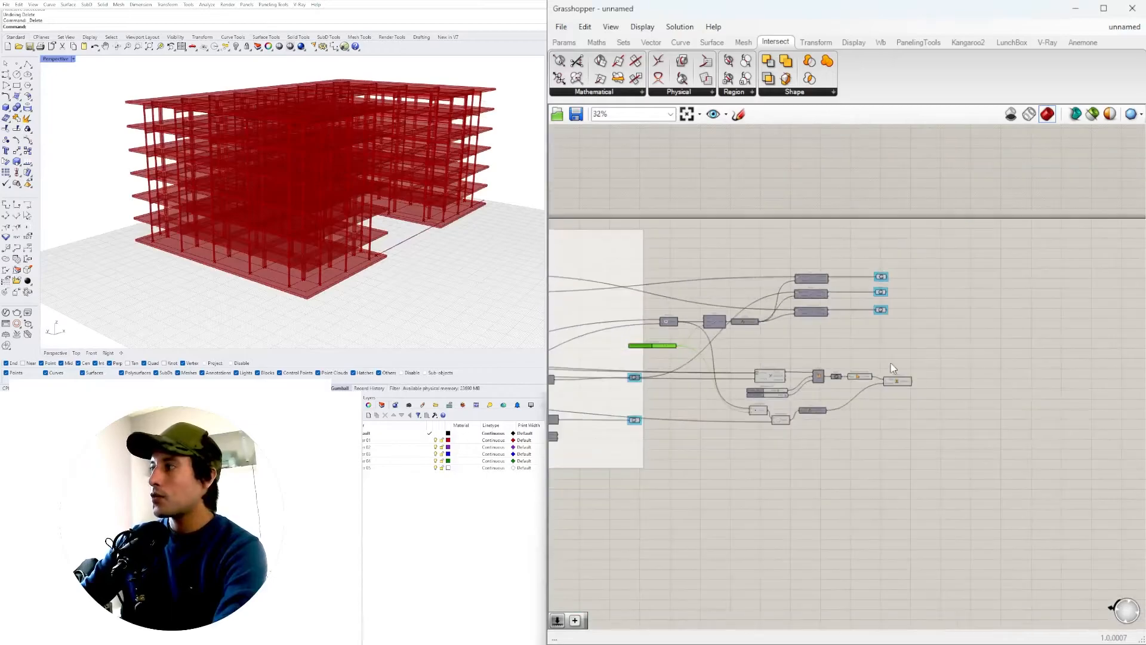
pyautogui.scroll(4, 925, 379)
pyautogui.click(843, 386)
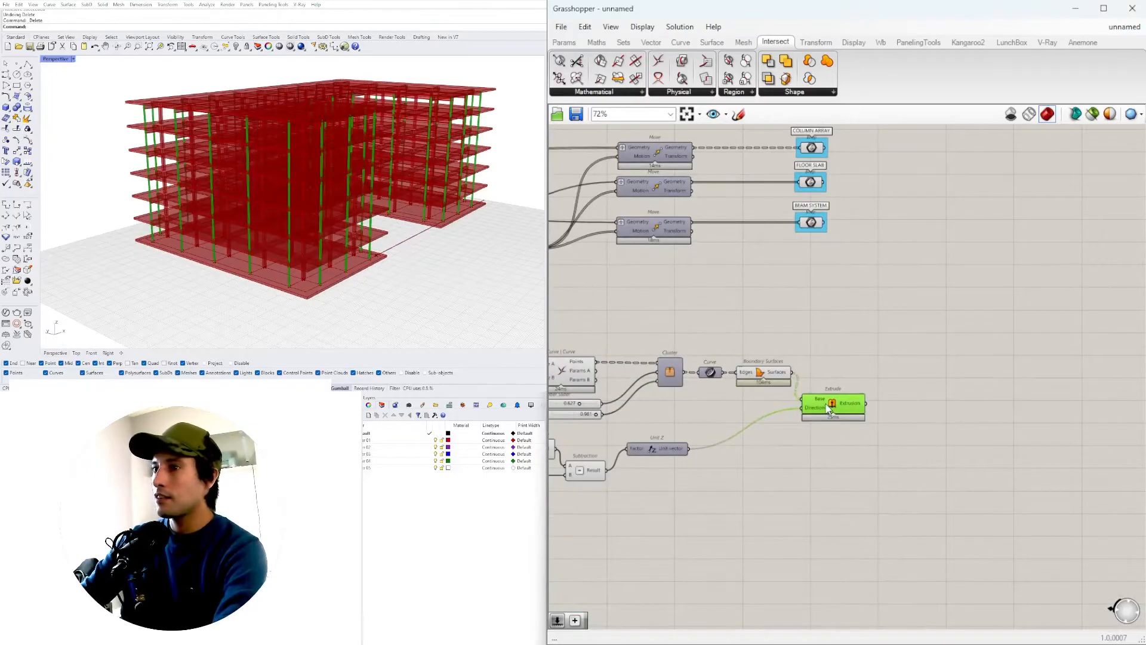
pyautogui.scroll(4, 843, 386)
pyautogui.scroll(3, 310, 284)
pyautogui.scroll(6, 310, 284)
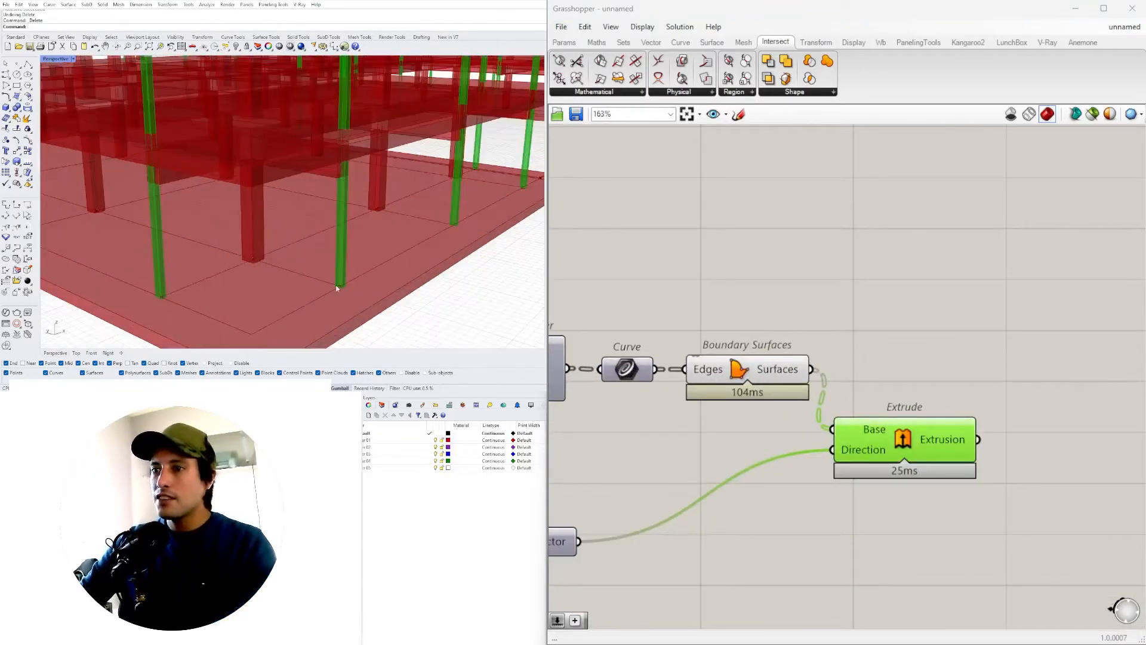
pyautogui.scroll(-6, 798, 384)
pyautogui.moveTo(769, 443); pyautogui.dragTo(921, 435, button='right')
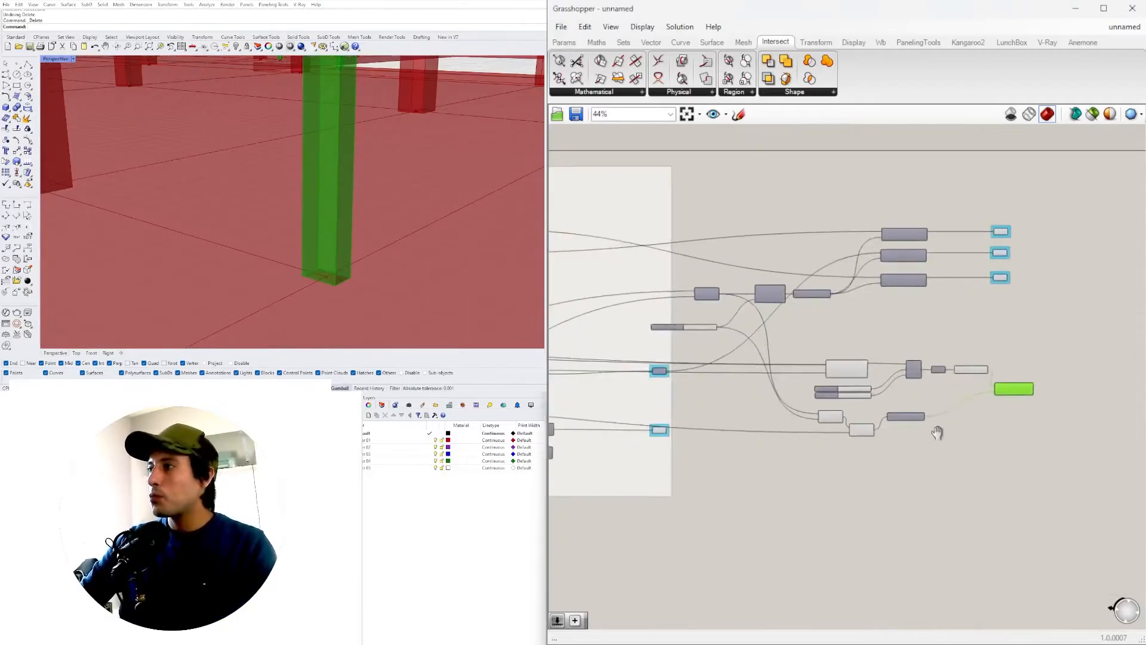
pyautogui.scroll(4, 776, 384)
pyautogui.scroll(-8, 346, 260)
pyautogui.scroll(-5, 345, 260)
pyautogui.scroll(5, 334, 287)
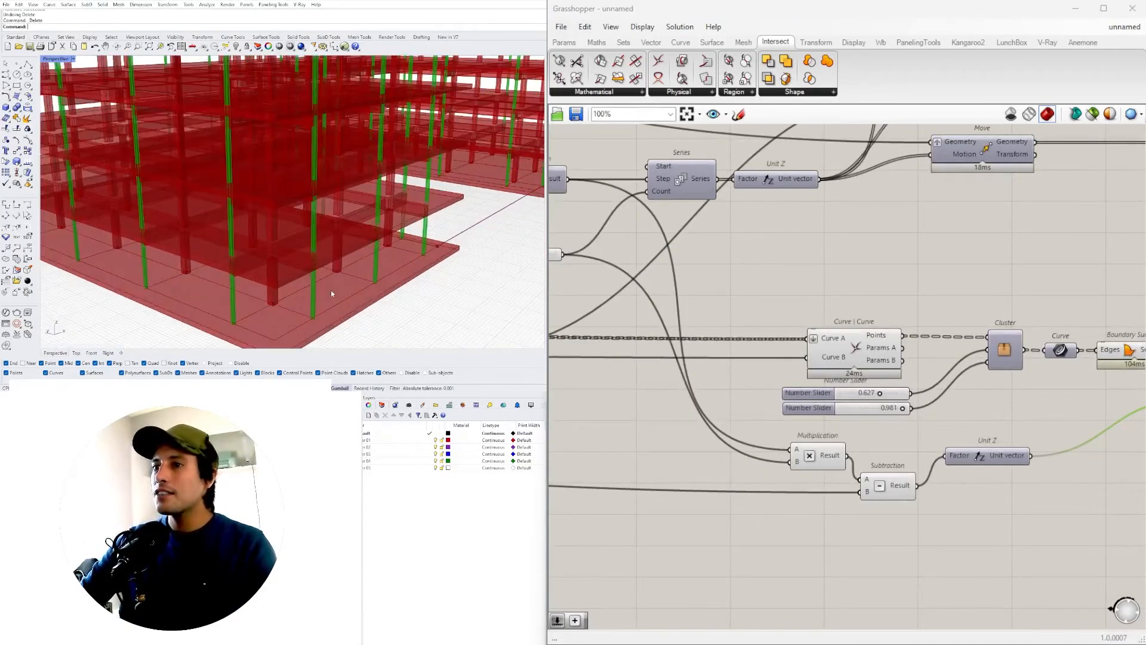
pyautogui.scroll(-2, 331, 290)
pyautogui.scroll(2, 325, 289)
pyautogui.scroll(3, 322, 304)
pyautogui.moveTo(320, 324); pyautogui.dragTo(293, 230, button='right')
pyautogui.scroll(-3, 310, 159)
pyautogui.scroll(-4, 778, 415)
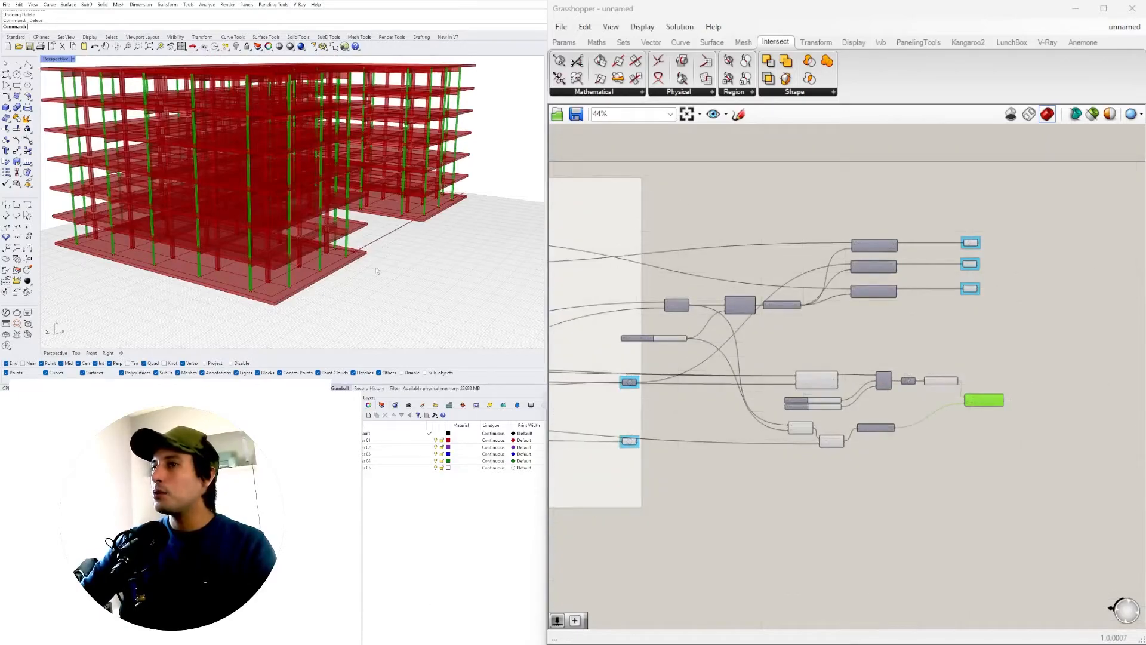
# Step: Highlight FLOOR SLAB 1 to examine the ground slab, and shift its Brep component slightly lower
pyautogui.scroll(5, 818, 469)
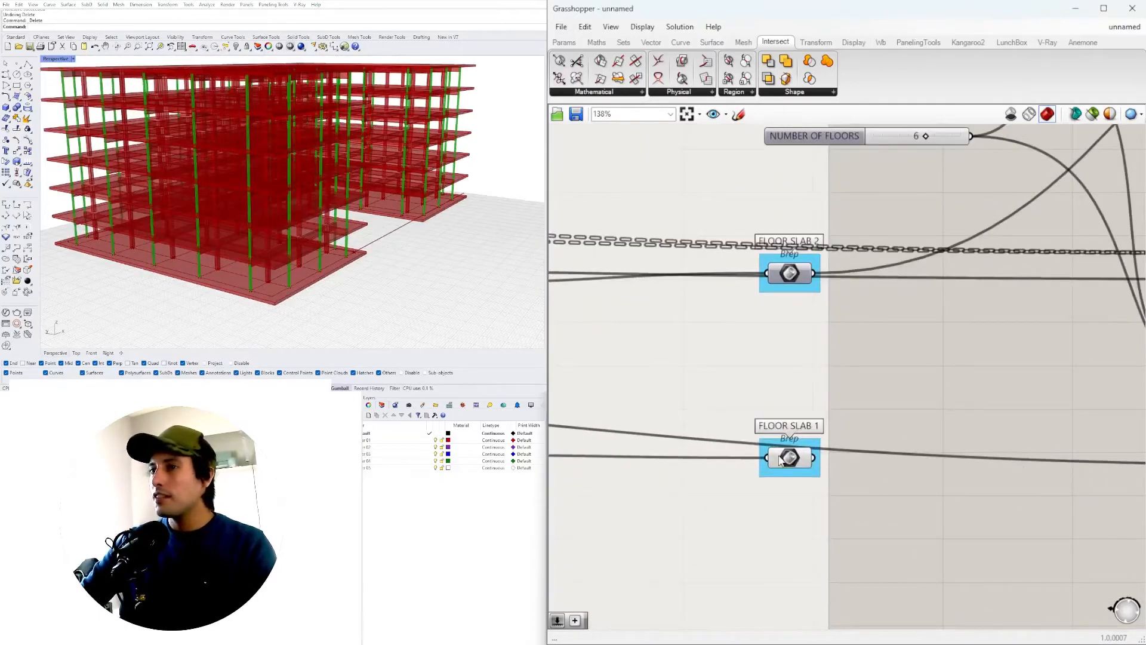
pyautogui.click(780, 459)
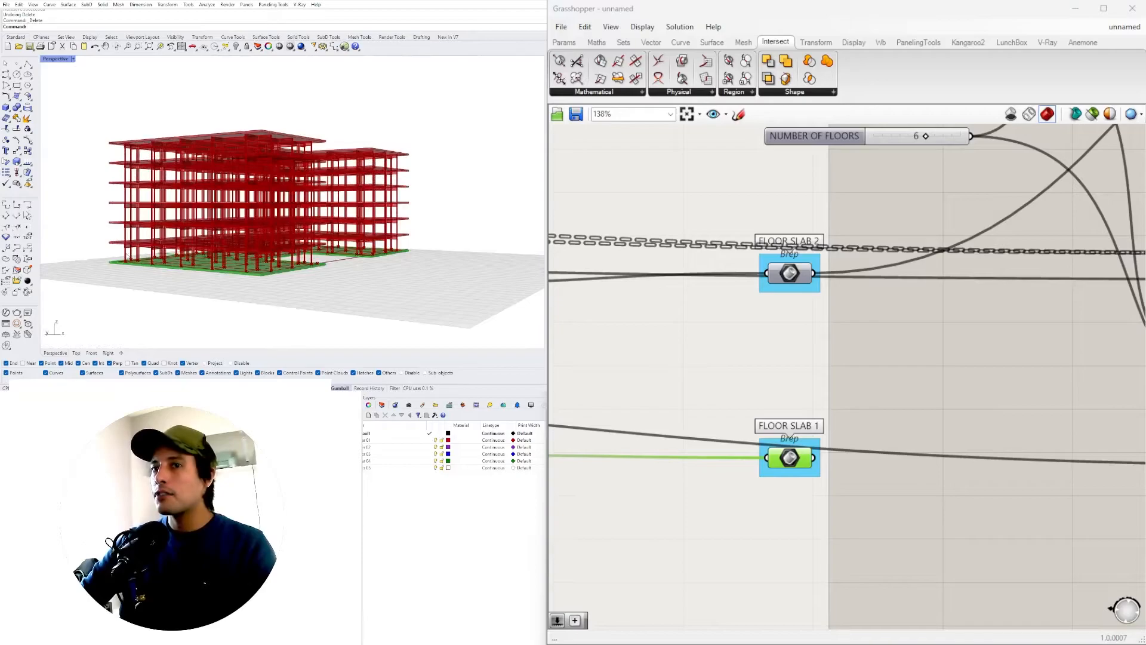
pyautogui.scroll(6, 261, 252)
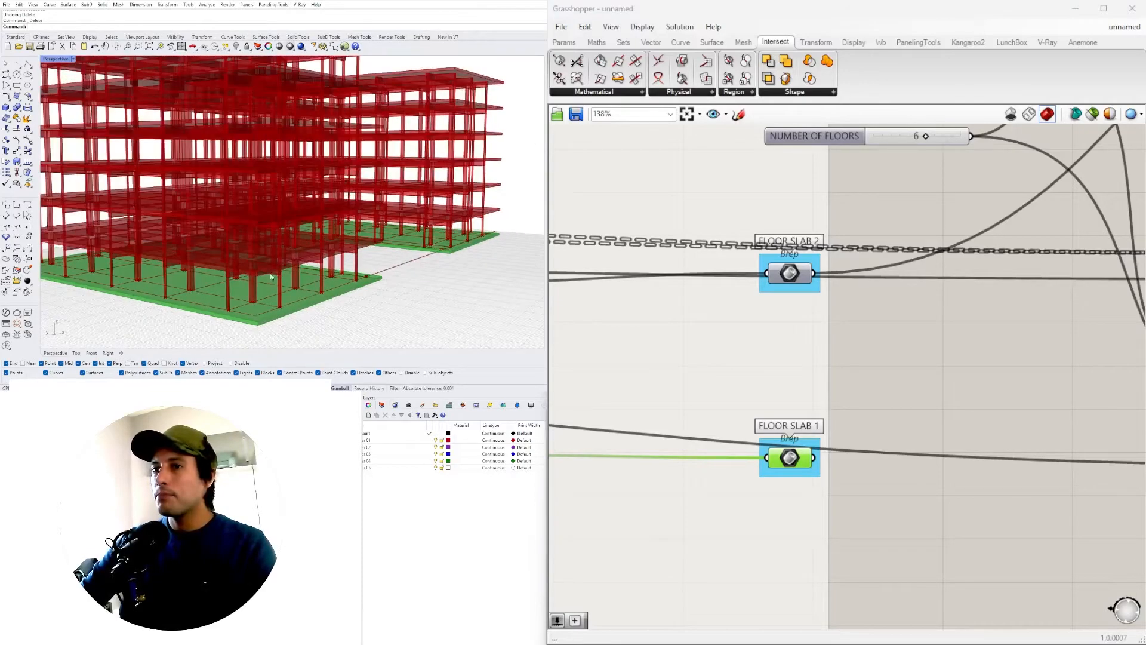
pyautogui.scroll(-8, 331, 272)
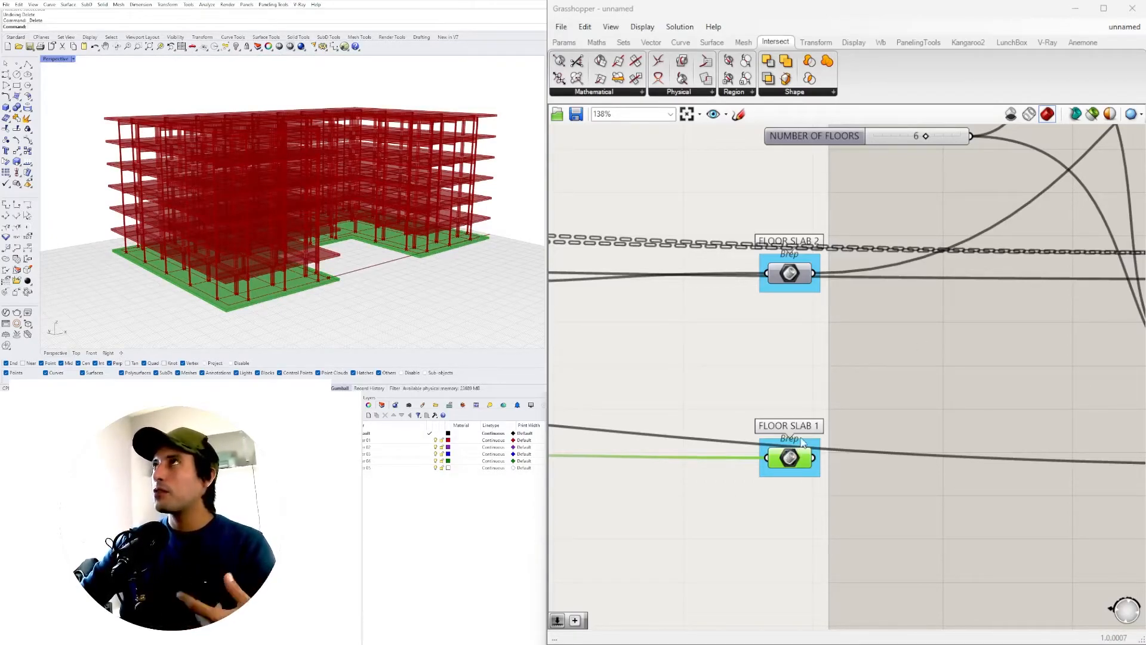
pyautogui.moveTo(792, 464)
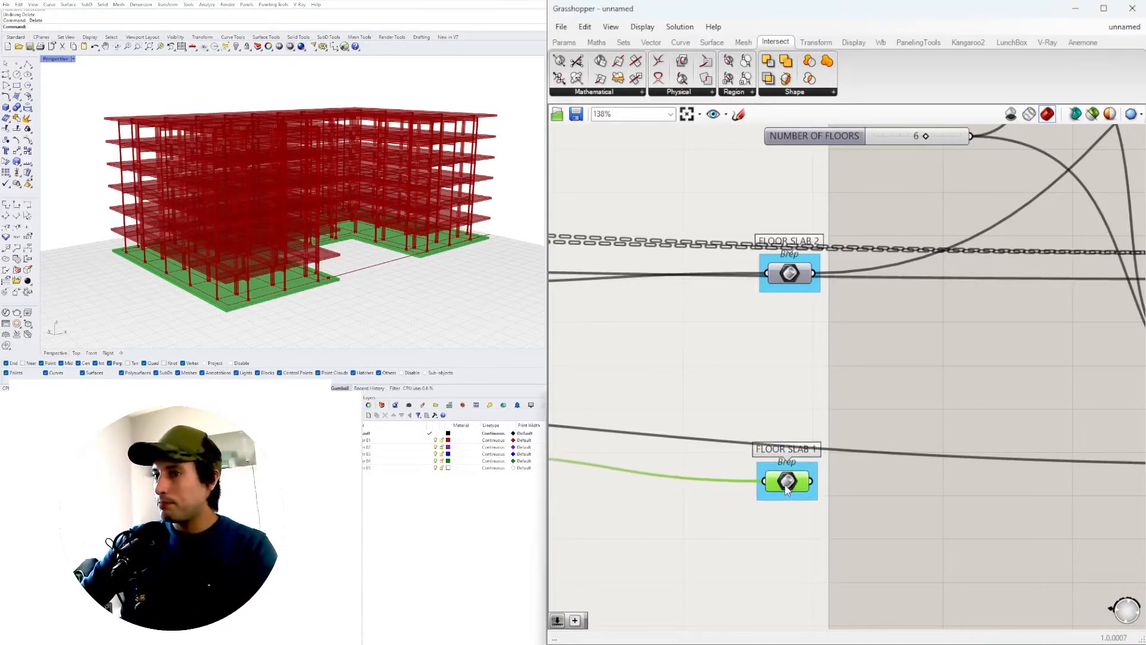
pyautogui.click(930, 357)
# Step: Nudge the Extrude component beside Boundary Surfaces to a slightly different spot
pyautogui.scroll(-4, 956, 371)
pyautogui.scroll(-1, 956, 371)
pyautogui.moveTo(956, 371); pyautogui.dragTo(642, 372, button='right')
pyautogui.scroll(5, 840, 371)
pyautogui.moveTo(997, 363); pyautogui.dragTo(770, 365, button='right')
pyautogui.click(936, 338)
pyautogui.moveTo(936, 339); pyautogui.dragTo(946, 331)
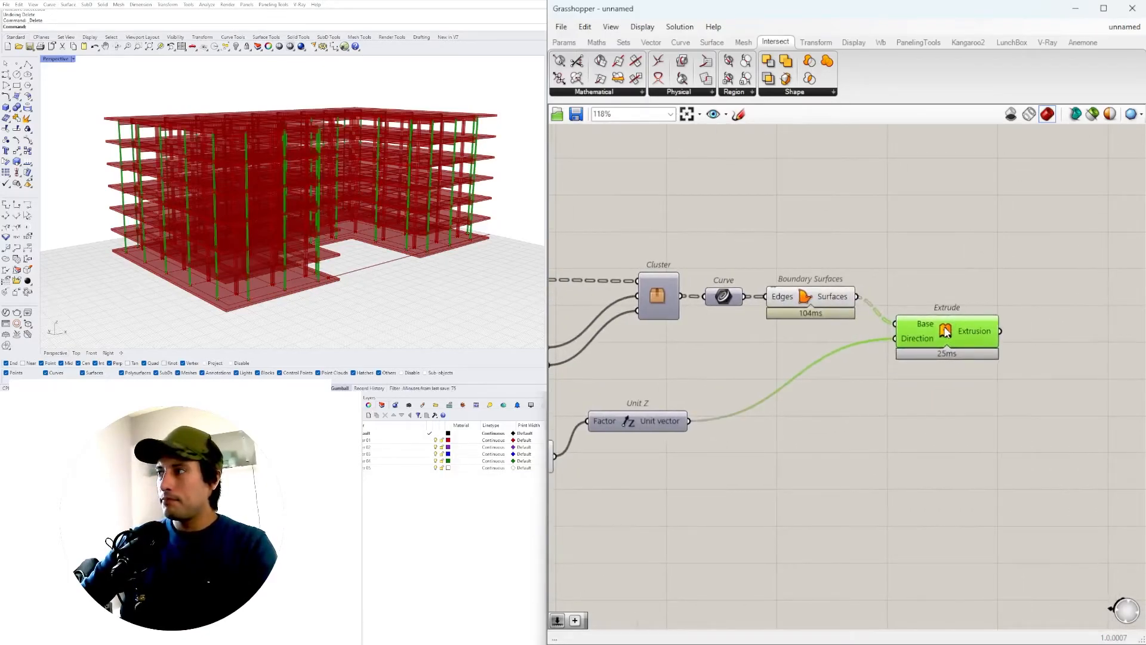
# Step: Reposition the NUMBER OF FLOORS slider slightly and put it in its own group
pyautogui.scroll(-4, 803, 422)
pyautogui.moveTo(663, 472); pyautogui.dragTo(932, 464, button='right')
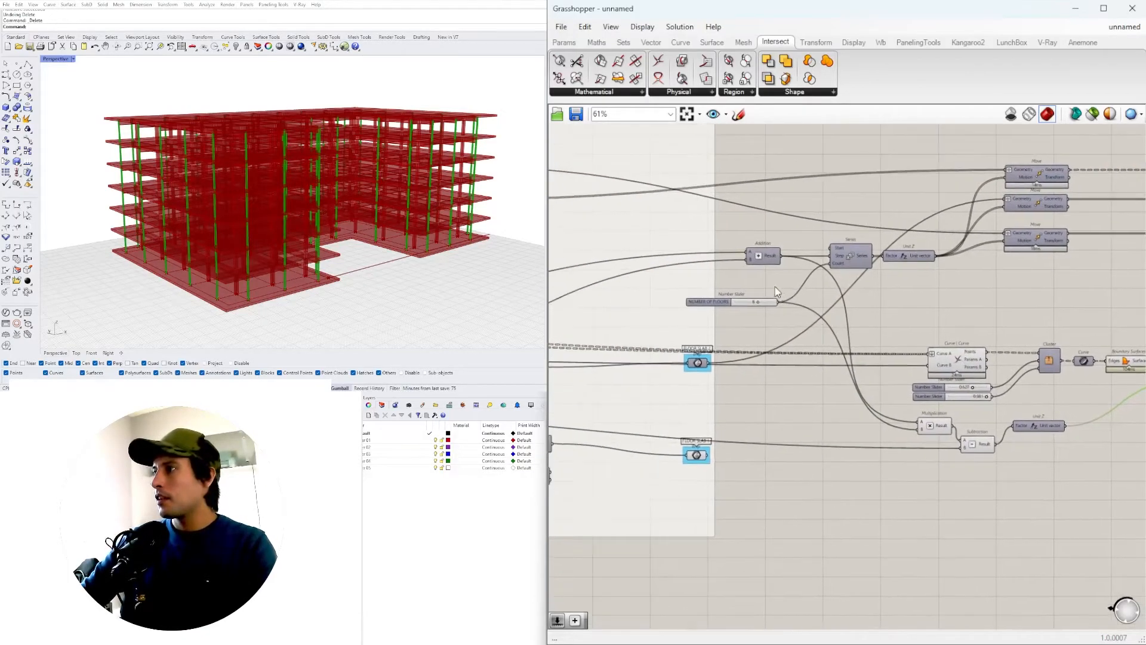
pyautogui.scroll(5, 775, 285)
pyautogui.click(810, 348)
pyautogui.moveTo(811, 347)
pyautogui.mouseDown()
pyautogui.moveTo(823, 349)
pyautogui.moveTo(802, 339)
pyautogui.mouseUp()
pyautogui.hotkey('ctrl', 'g')
# Step: Lower NUMBER OF FLOORS to leave only a few storeys and view the shorter building up close
pyautogui.scroll(2, 941, 345)
pyautogui.moveTo(954, 340); pyautogui.dragTo(871, 342)
pyautogui.moveTo(358, 263); pyautogui.dragTo(284, 251, button='right')
pyautogui.scroll(4, 260, 231)
pyautogui.scroll(-11, 809, 329)
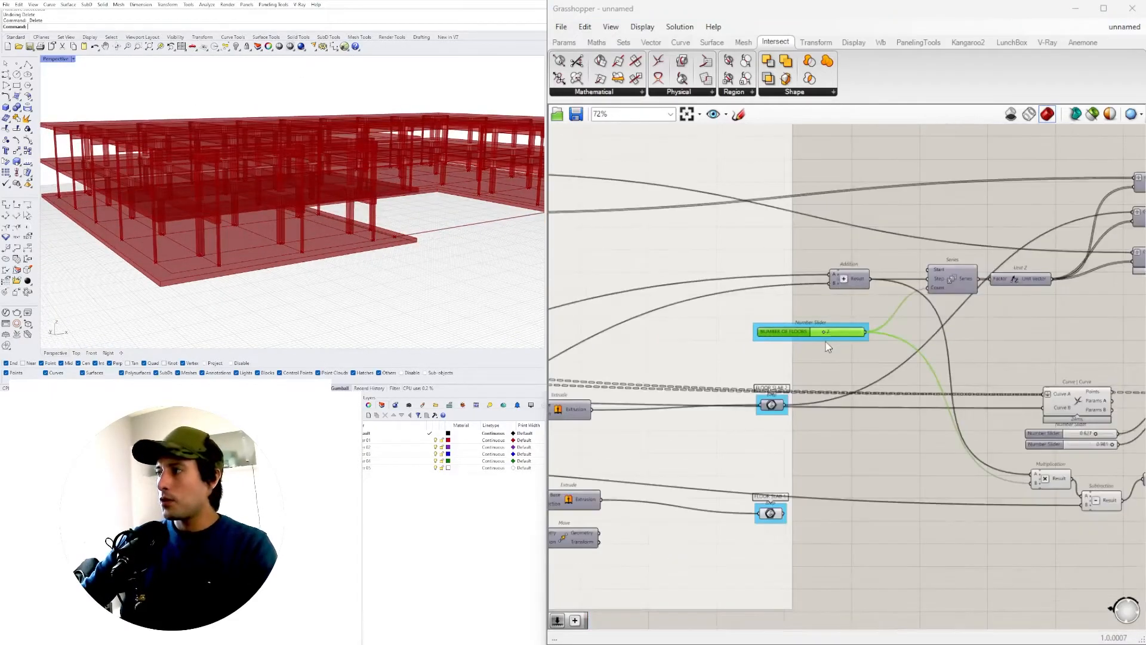
# Step: Highlight the Join Curves outline and examine where it runs relative to the foot of a perimeter element
pyautogui.moveTo(686, 481); pyautogui.dragTo(626, 489, button='right')
pyautogui.scroll(5, 829, 423)
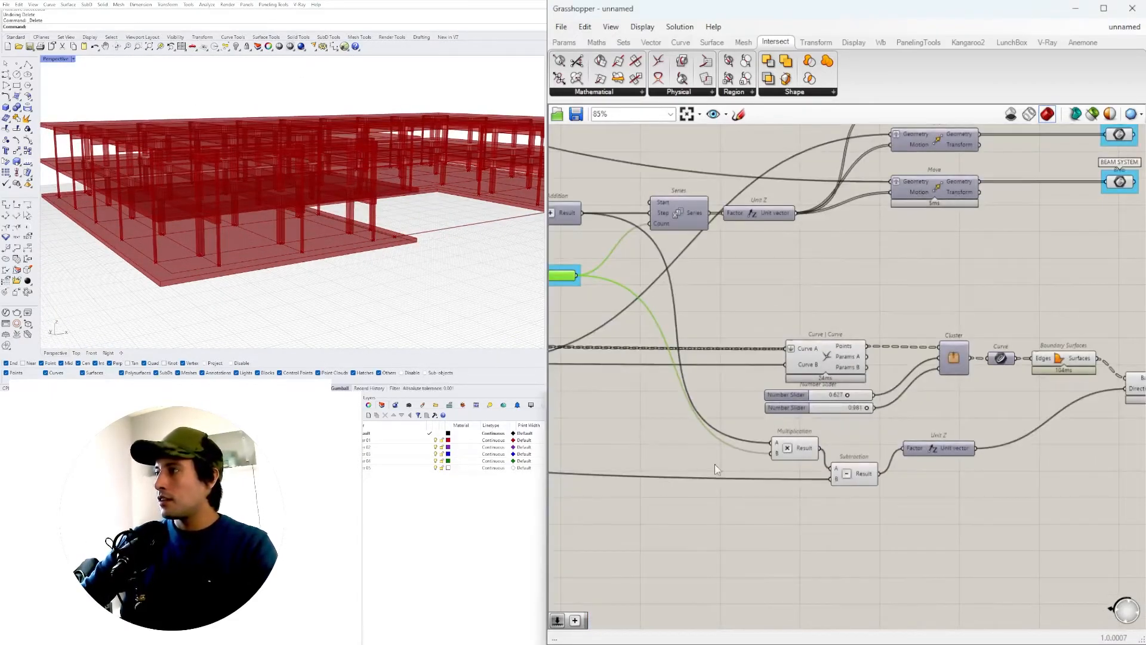
pyautogui.scroll(-7, 775, 476)
pyautogui.scroll(5, 729, 515)
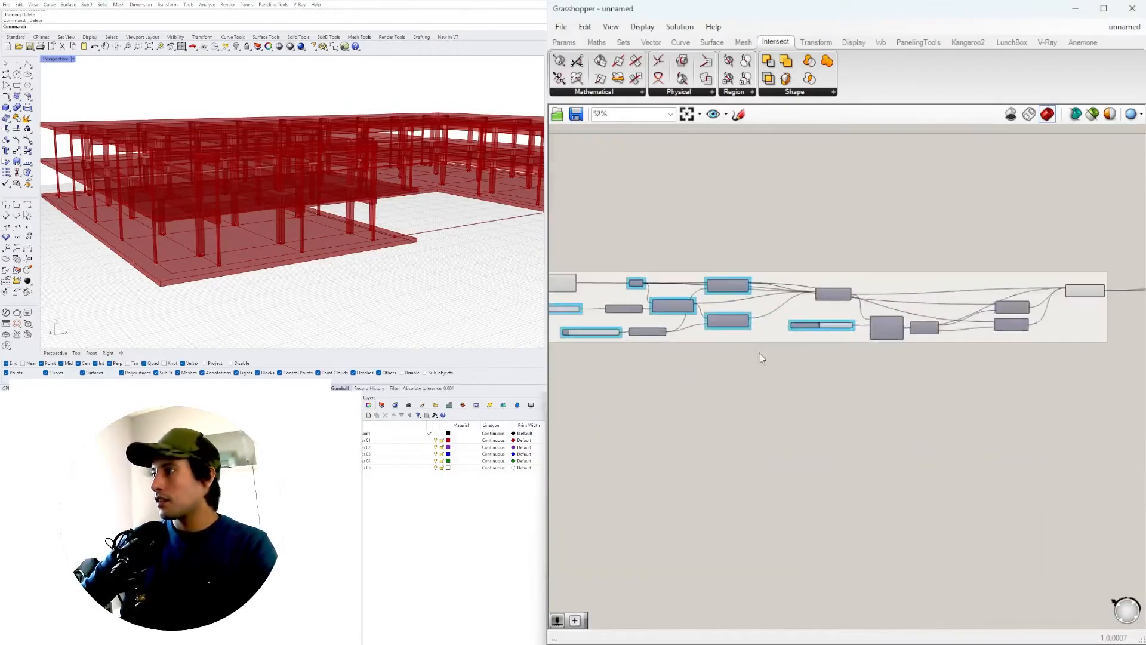
pyautogui.moveTo(544, 563); pyautogui.dragTo(589, 560, button='right')
pyautogui.click(869, 307)
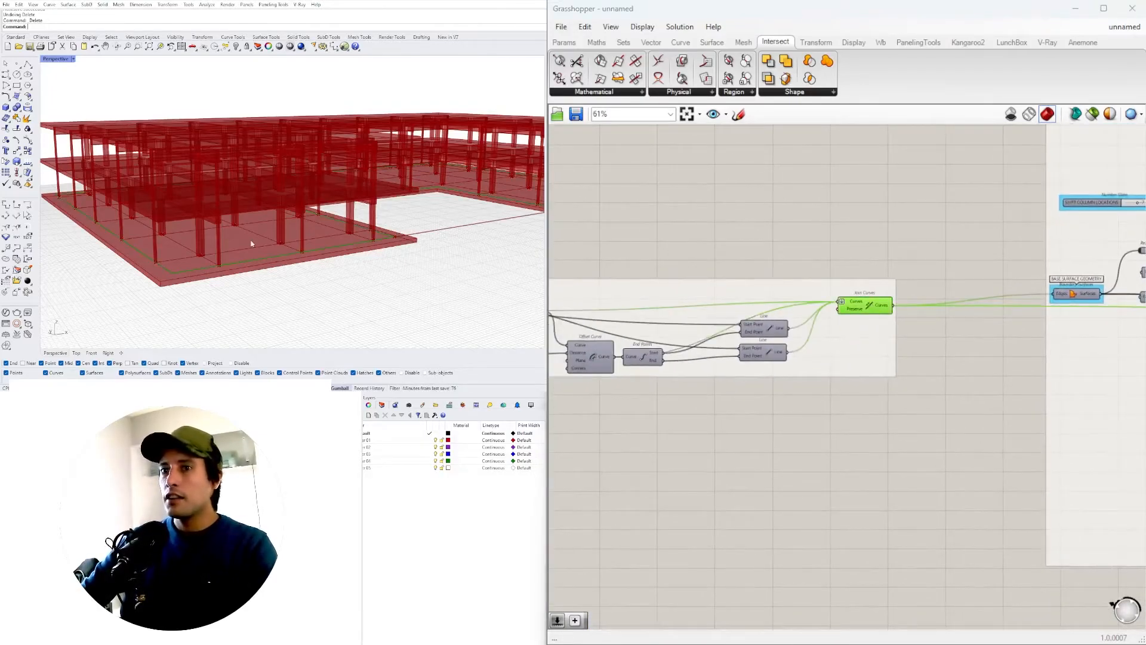
pyautogui.scroll(6, 250, 245)
pyautogui.scroll(5, 192, 273)
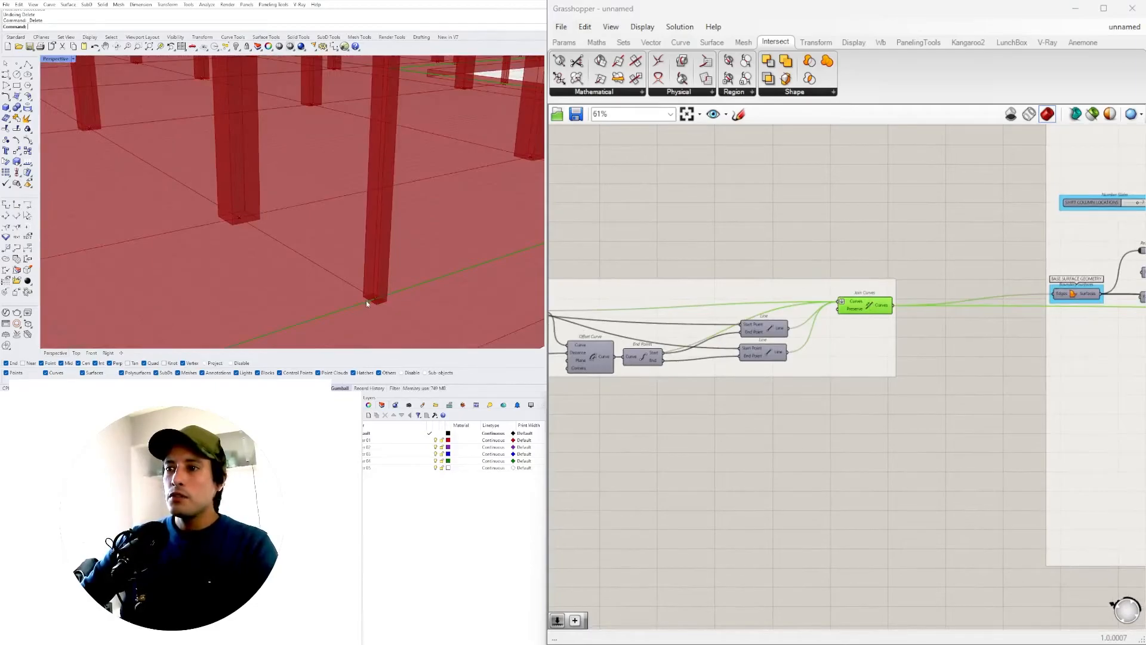
# Step: Add an Offset Curve component with the Join Curves output as its Curve input
pyautogui.scroll(2, 871, 331)
pyautogui.doubleClick(892, 328)
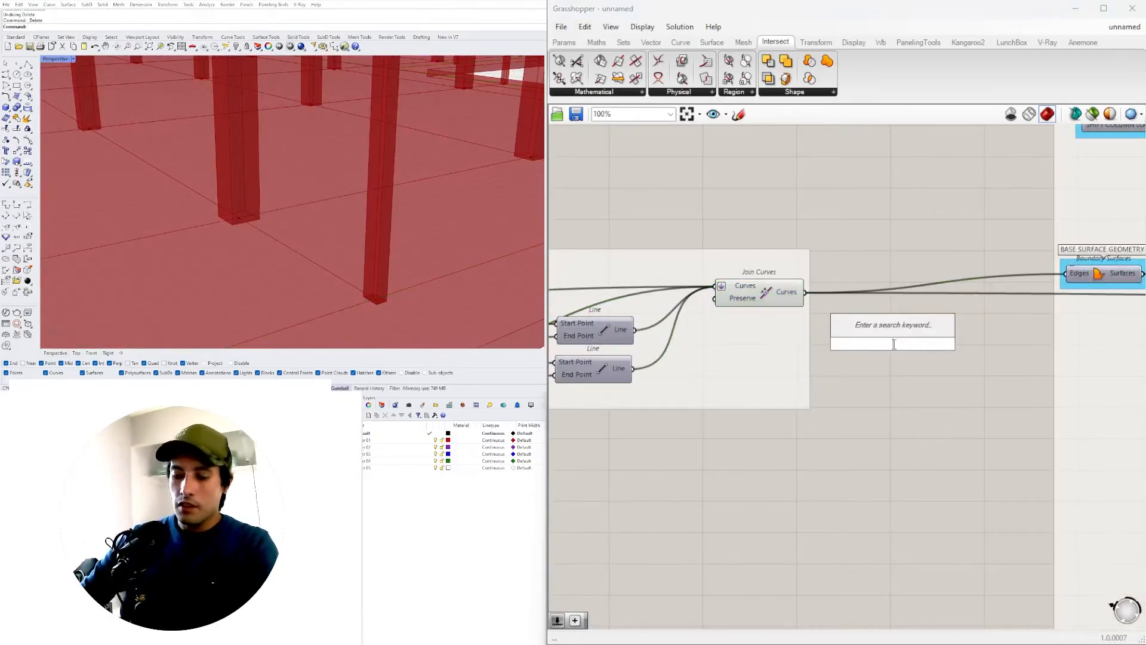
pyautogui.write('oFF')
pyautogui.click(864, 314)
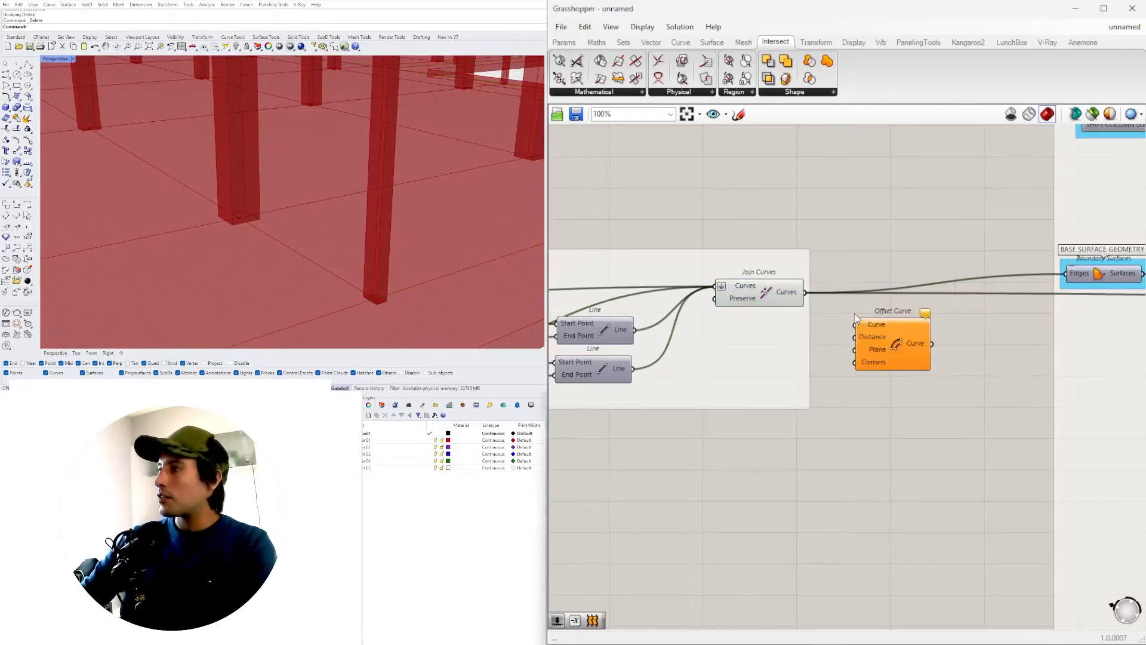
pyautogui.click(780, 296)
pyautogui.moveTo(853, 318); pyautogui.dragTo(855, 322)
# Step: Move the Offset Curve component into the free area below the group containing BASE SURFACE GEOMETRY
pyautogui.moveTo(878, 344); pyautogui.dragTo(940, 463)
pyautogui.scroll(-7, 842, 427)
pyautogui.scroll(2, 940, 582)
pyautogui.scroll(6, 924, 440)
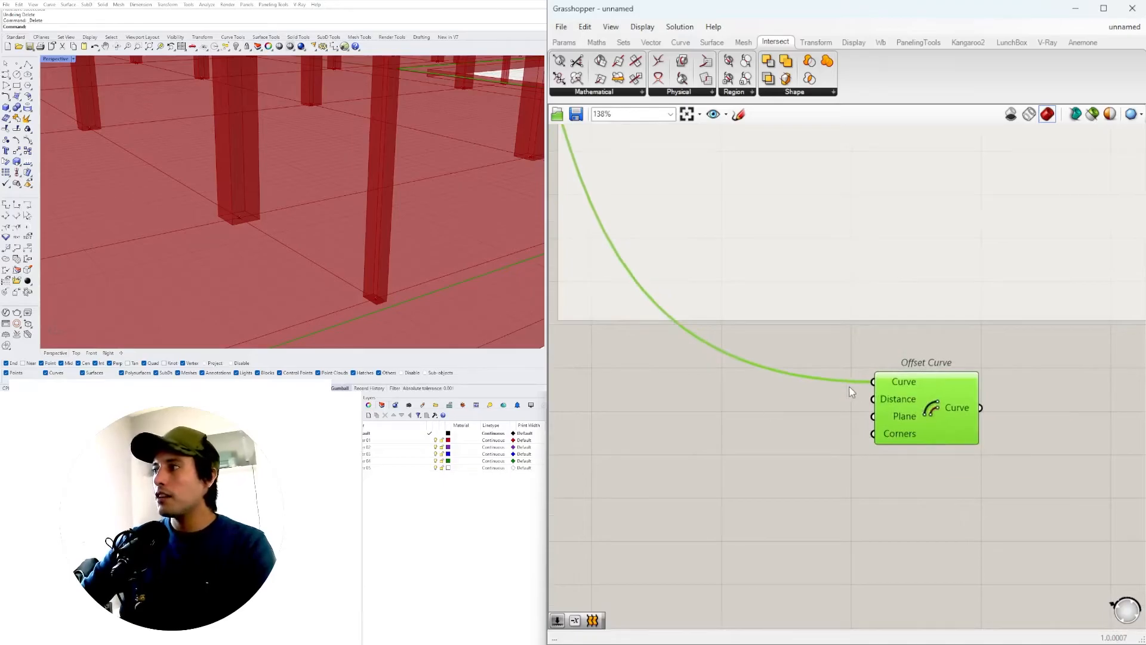
# Step: Highlight Join Curves again and inspect how its outline passes through a perimeter element's base
pyautogui.scroll(-4, 854, 392)
pyautogui.click(724, 189)
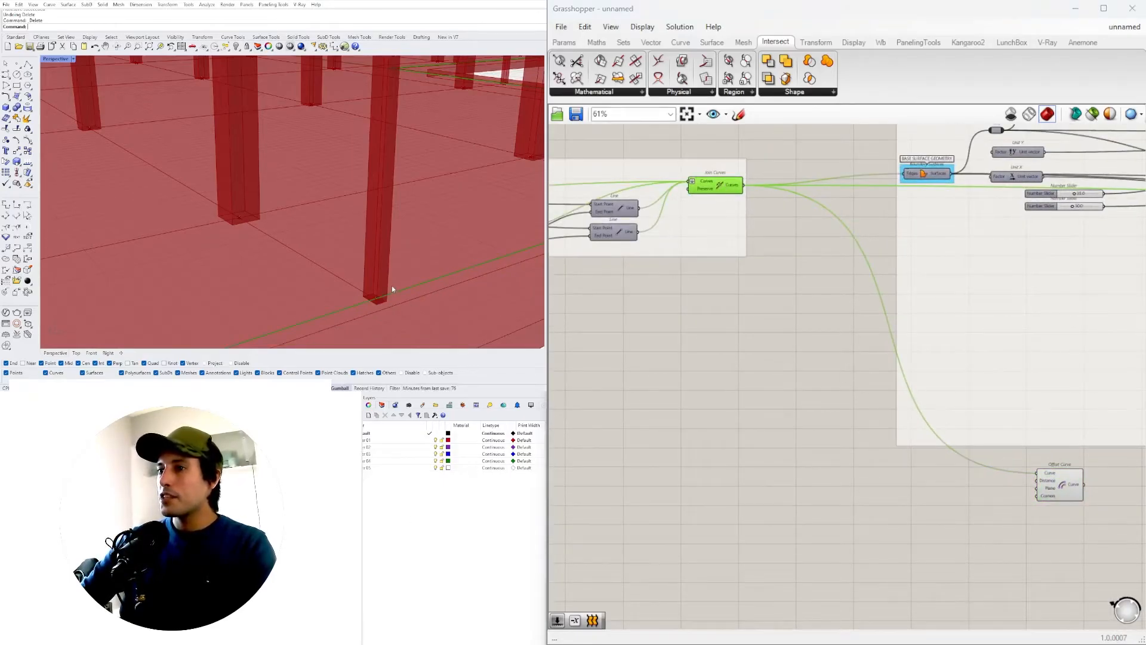
pyautogui.scroll(-5, 391, 285)
pyautogui.scroll(4, 451, 261)
pyautogui.keyDown('shift'); pyautogui.moveTo(453, 259); pyautogui.dragTo(492, 246, button='right'); pyautogui.keyUp('shift')
pyautogui.scroll(5, 374, 204)
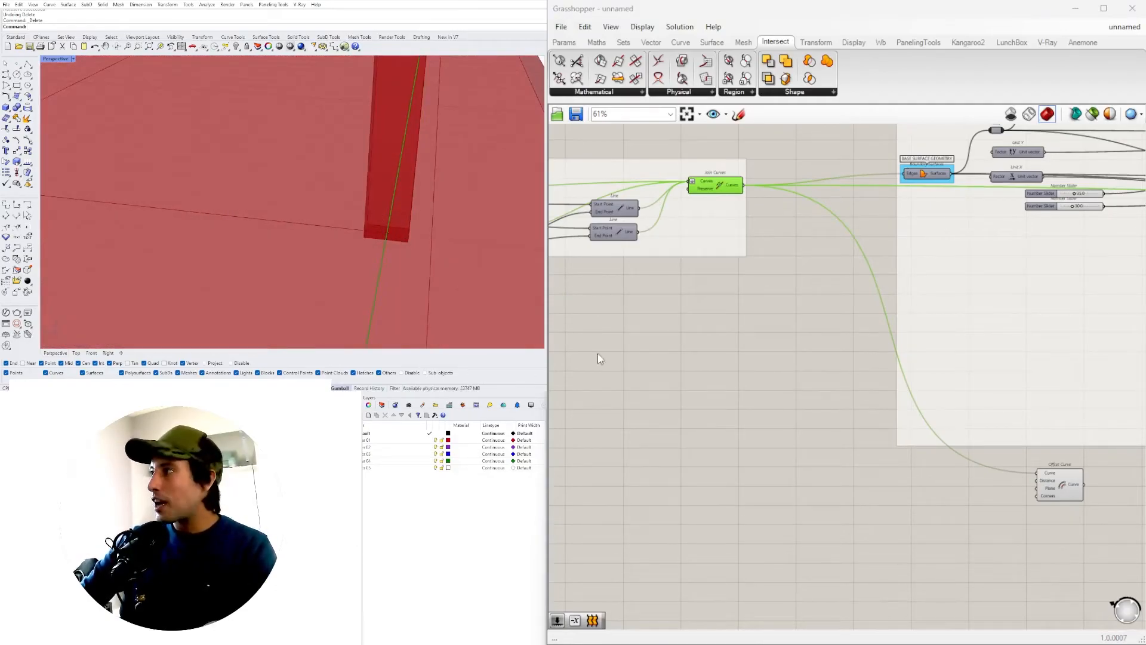
# Step: Set the two number sliders feeding the Cluster below the Curve | Curve component to 0.667 and 1.000
pyautogui.scroll(-6, 632, 352)
pyautogui.moveTo(933, 333); pyautogui.dragTo(656, 332, button='right')
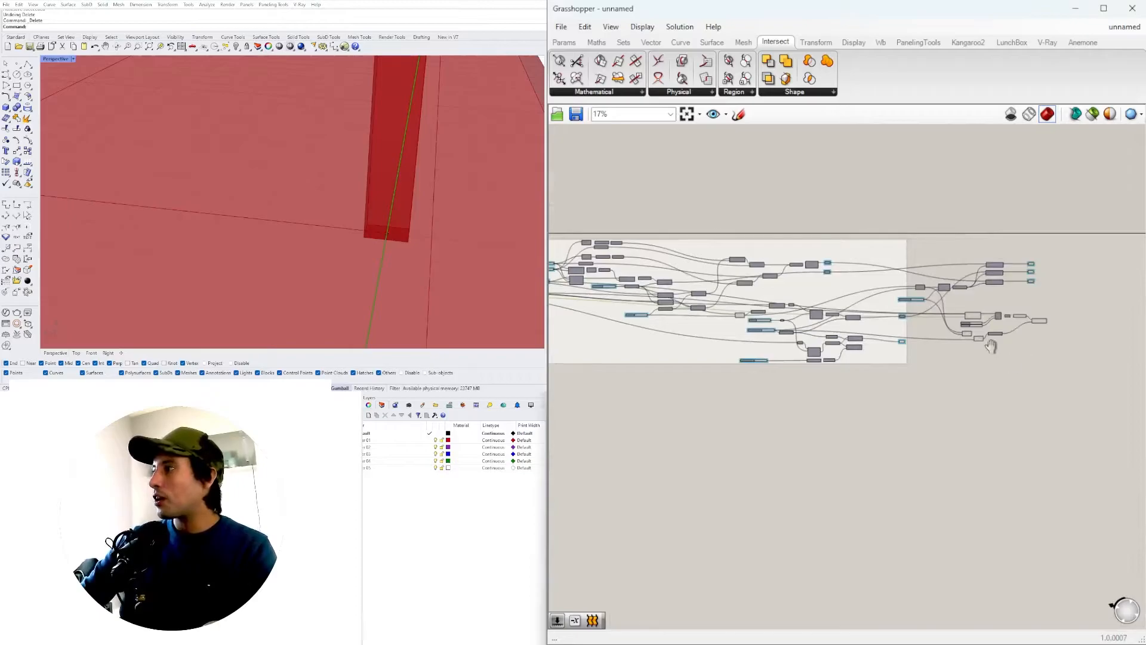
pyautogui.scroll(8, 900, 298)
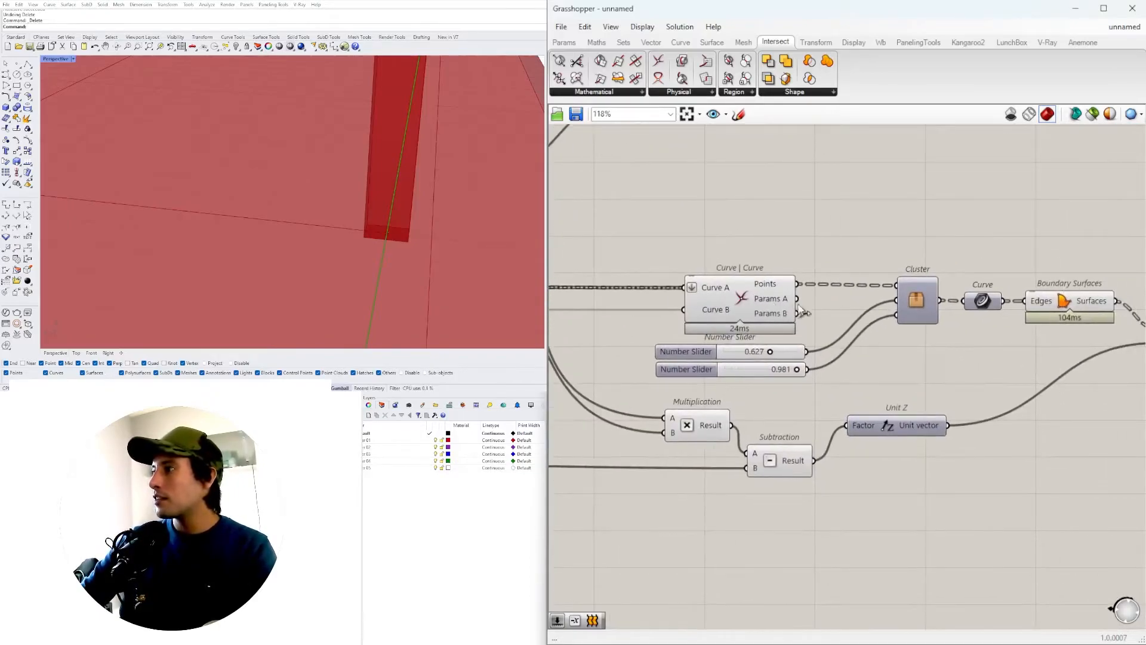
pyautogui.scroll(3, 771, 304)
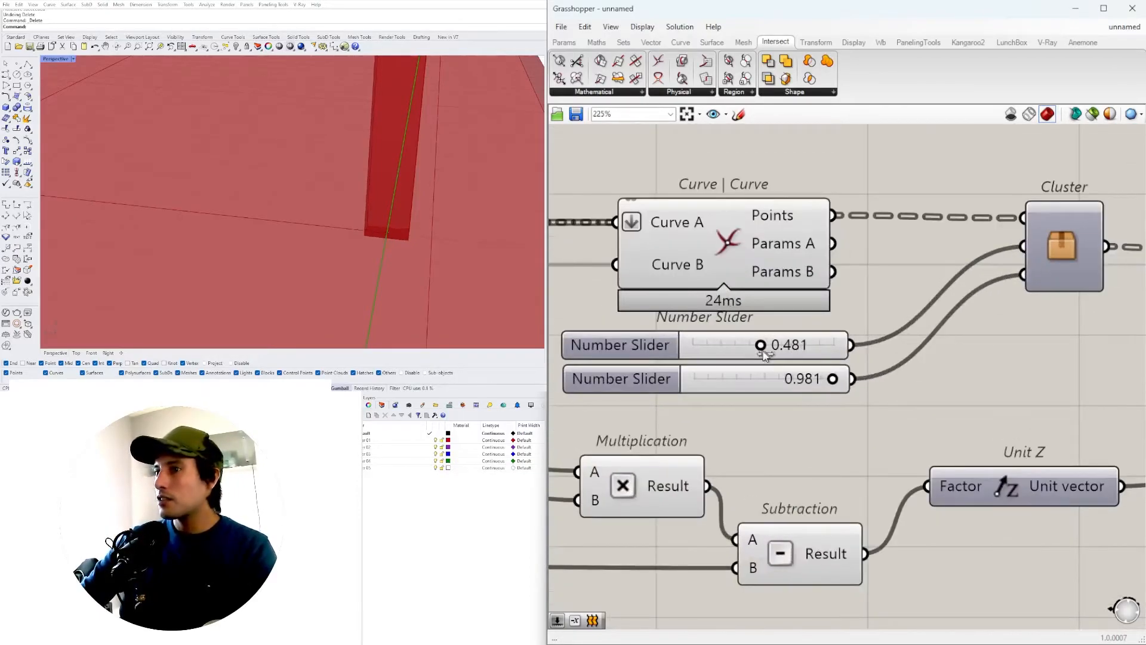
pyautogui.moveTo(834, 383); pyautogui.dragTo(870, 382)
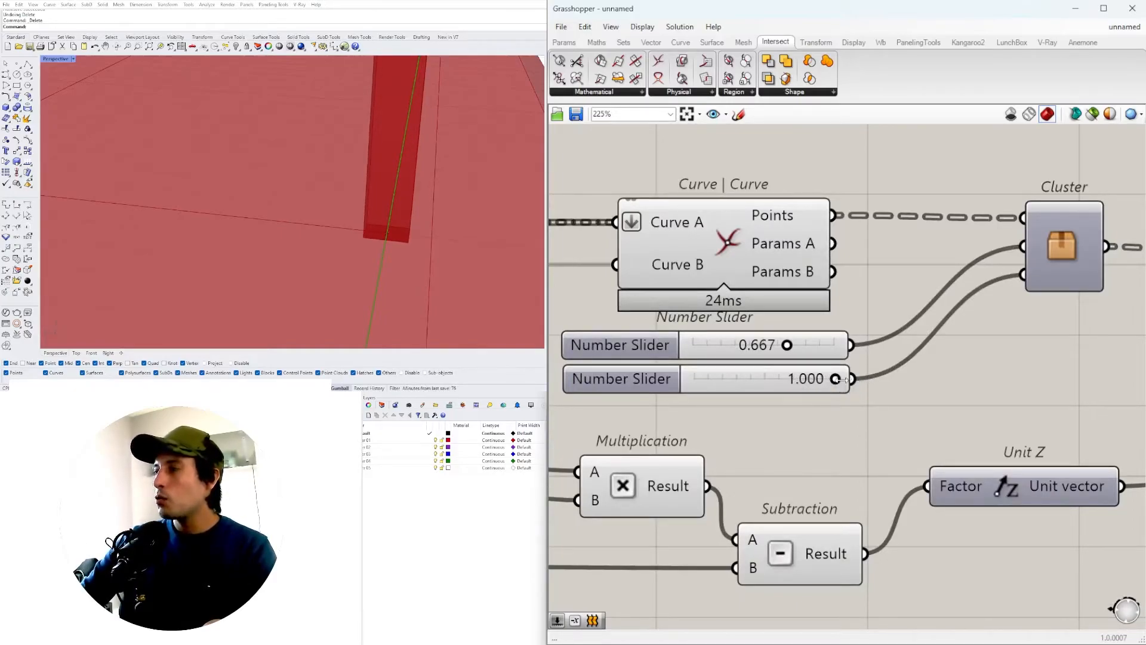
# Step: Add a Division component with the 1.000 slider as its A input and place it in the free area below Unit Z
pyautogui.moveTo(842, 386); pyautogui.dragTo(776, 382, button='right')
pyautogui.doubleClick(930, 399)
pyautogui.write('/')
pyautogui.press('Return')
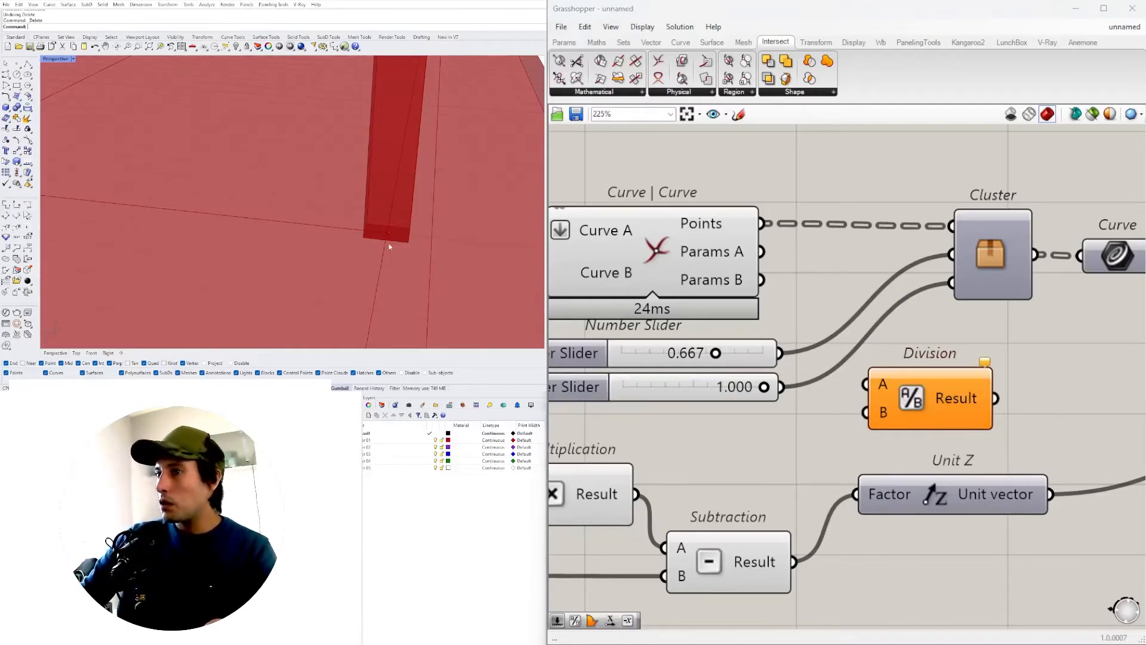
pyautogui.moveTo(780, 387); pyautogui.dragTo(865, 385)
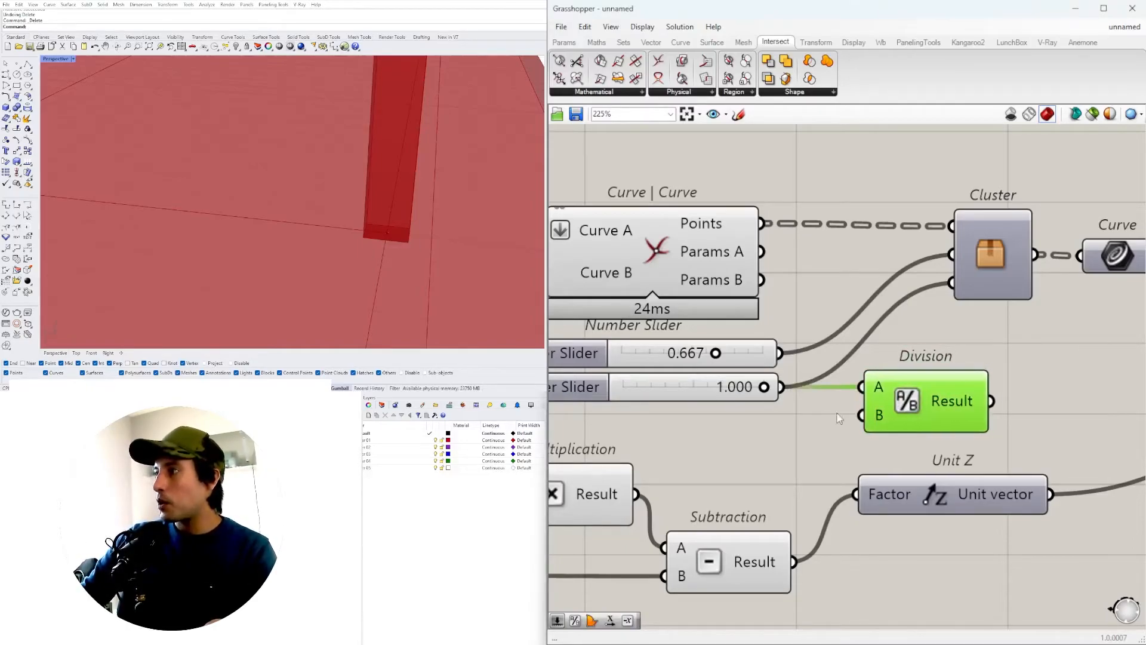
pyautogui.scroll(1, 794, 385)
pyautogui.moveTo(759, 387); pyautogui.dragTo(798, 386)
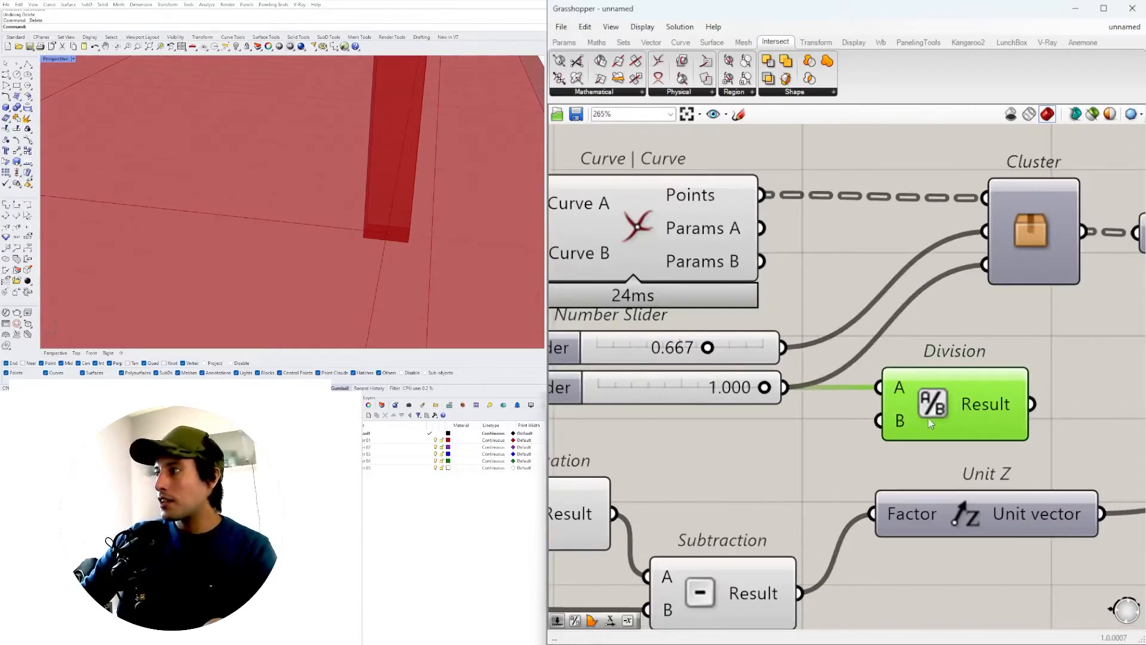
pyautogui.scroll(-5, 921, 423)
pyautogui.moveTo(789, 516); pyautogui.dragTo(893, 502)
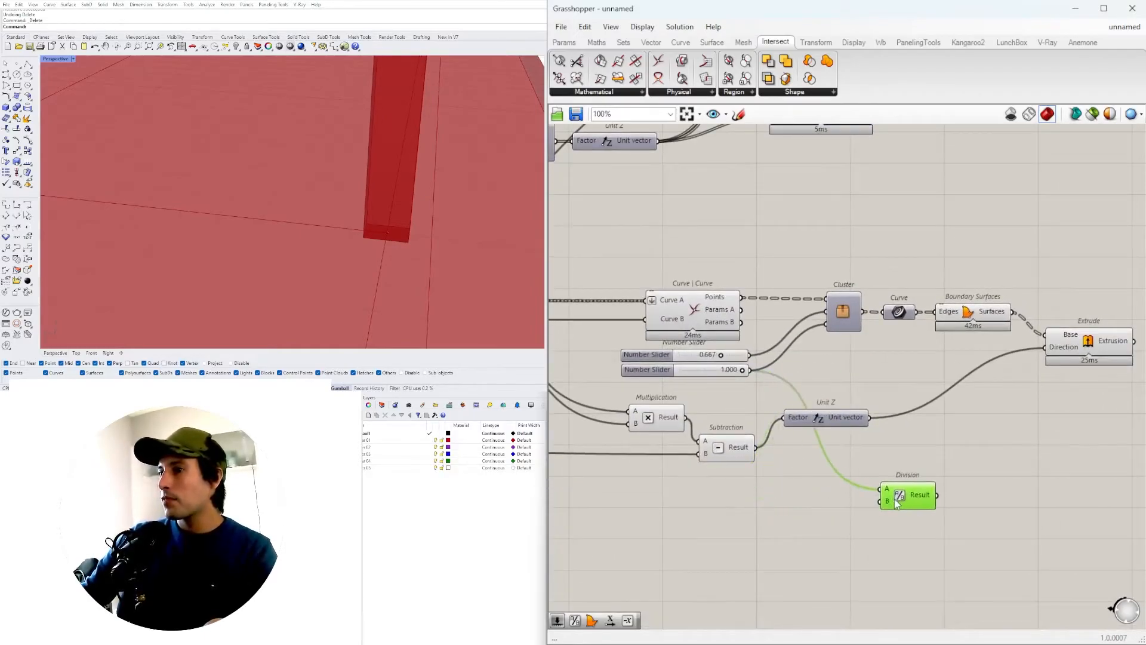
# Step: Bring the Offset Curve component from below the base surface group over beside the Division component
pyautogui.scroll(-6, 902, 503)
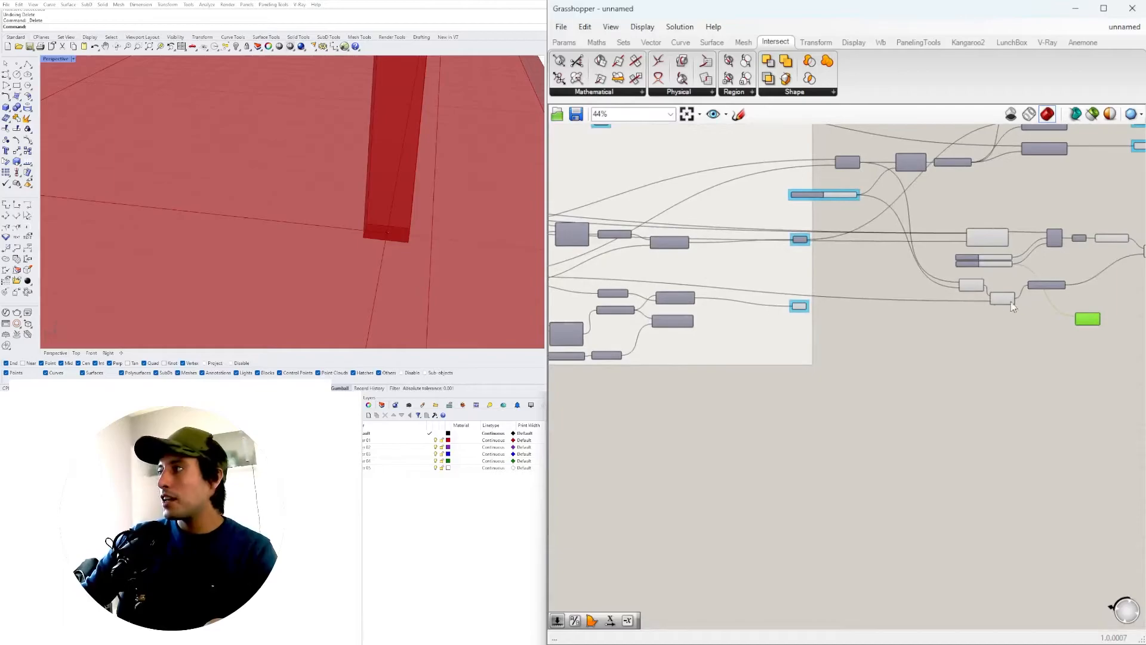
pyautogui.scroll(4, 737, 337)
pyautogui.moveTo(736, 338); pyautogui.dragTo(980, 345, button='right')
pyautogui.scroll(-4, 980, 345)
pyautogui.moveTo(790, 324); pyautogui.dragTo(986, 374, button='right')
pyautogui.scroll(4, 769, 402)
pyautogui.click(892, 398)
pyautogui.scroll(4, 905, 400)
pyautogui.moveTo(908, 421); pyautogui.dragTo(832, 434, button='right')
pyautogui.moveTo(832, 434); pyautogui.dragTo(679, 356)
pyautogui.scroll(-7, 663, 373)
pyautogui.scroll(-3, 681, 361)
pyautogui.scroll(12, 987, 359)
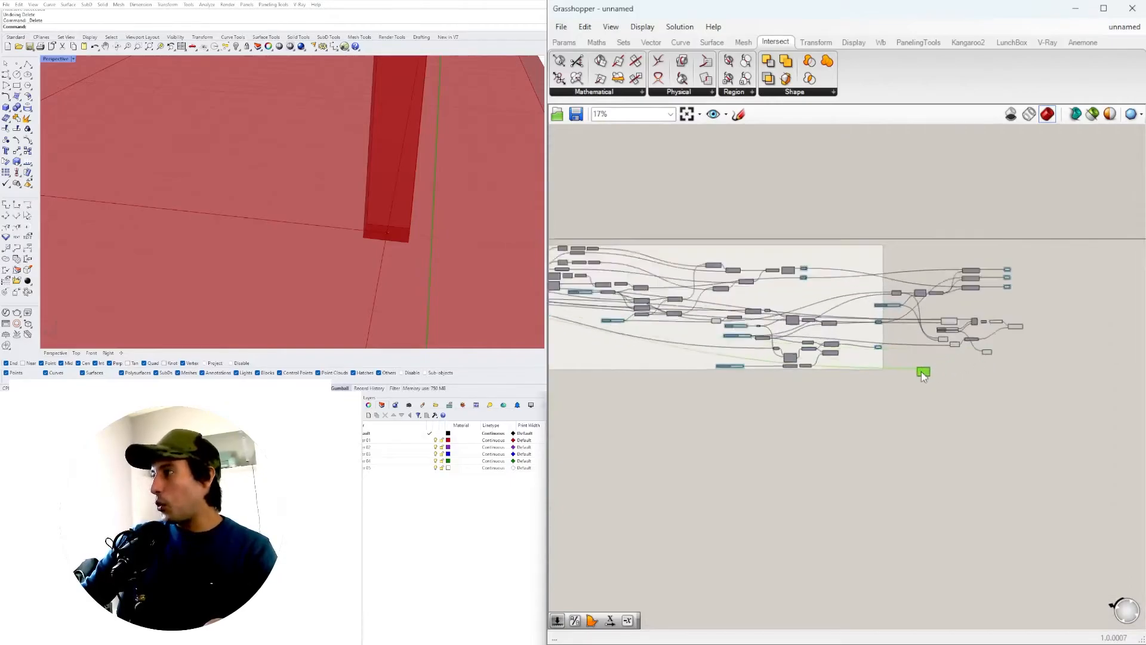
pyautogui.scroll(4, 1082, 338)
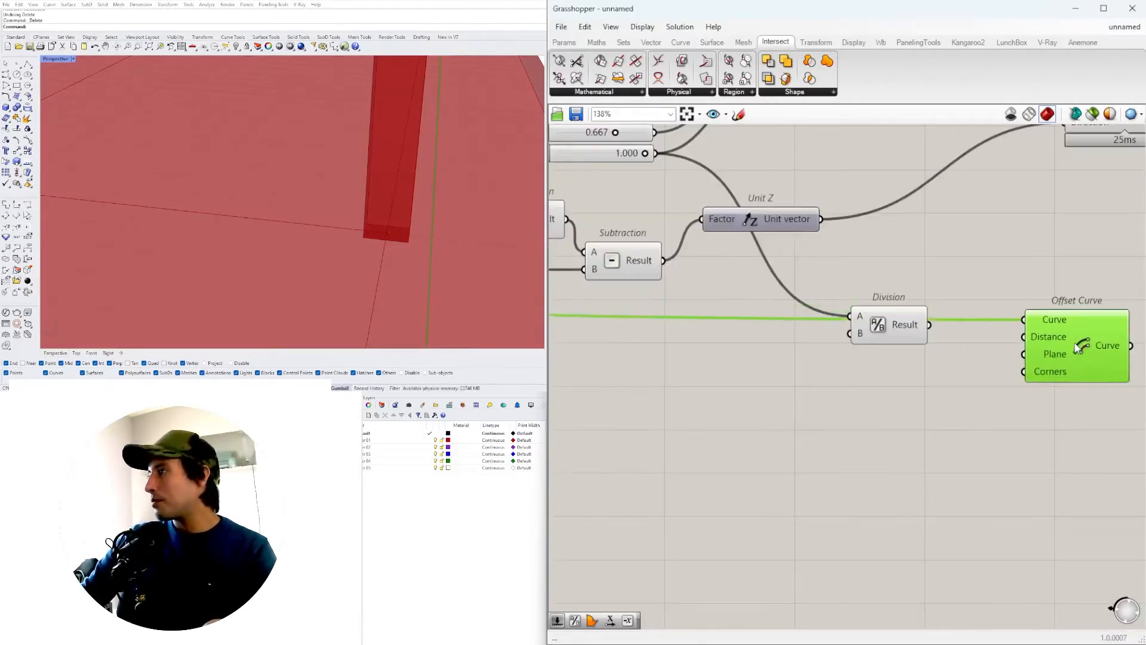
# Step: Feed the Division result into the Offset Curve's Distance input and inspect the offset outline at the feet of the perimeter elements
pyautogui.scroll(-2, 913, 295)
pyautogui.moveTo(770, 347); pyautogui.dragTo(743, 339)
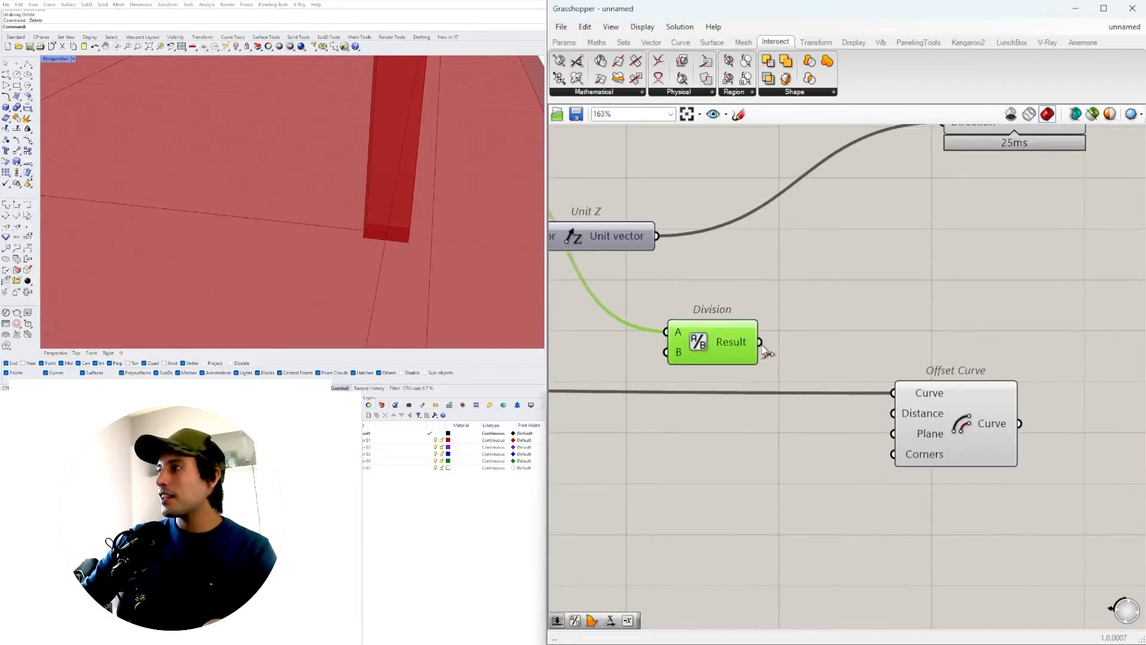
pyautogui.moveTo(844, 412); pyautogui.dragTo(906, 416)
pyautogui.click(930, 416)
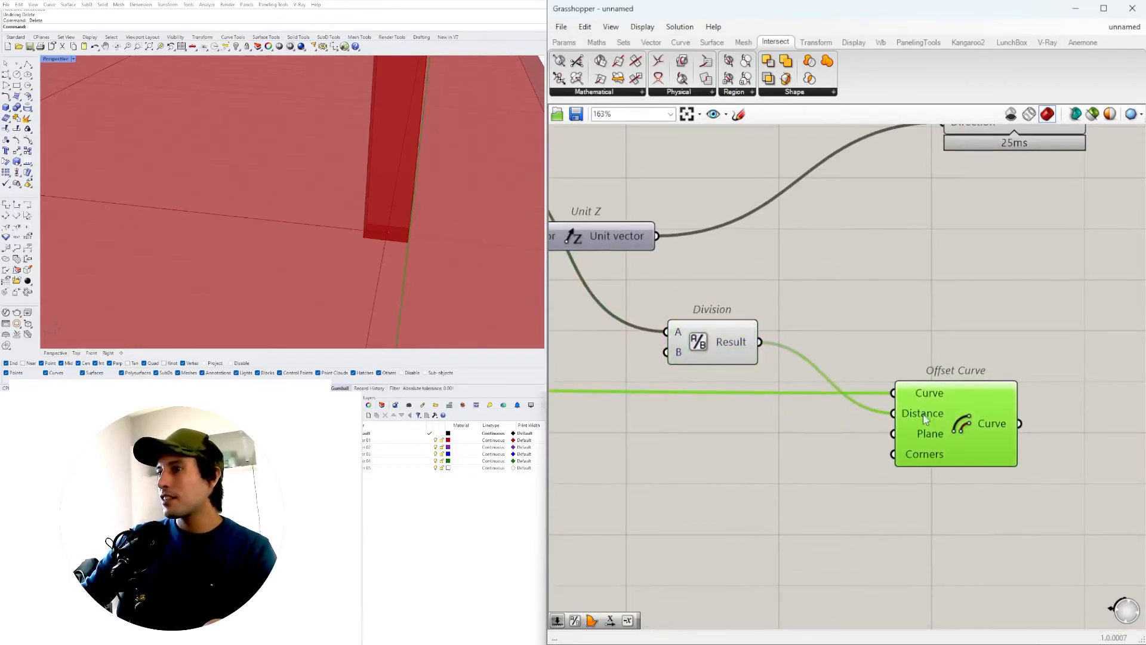
pyautogui.scroll(-6, 385, 253)
pyautogui.moveTo(387, 253); pyautogui.dragTo(340, 272, button='right')
pyautogui.moveTo(592, 273); pyautogui.dragTo(971, 362, button='right')
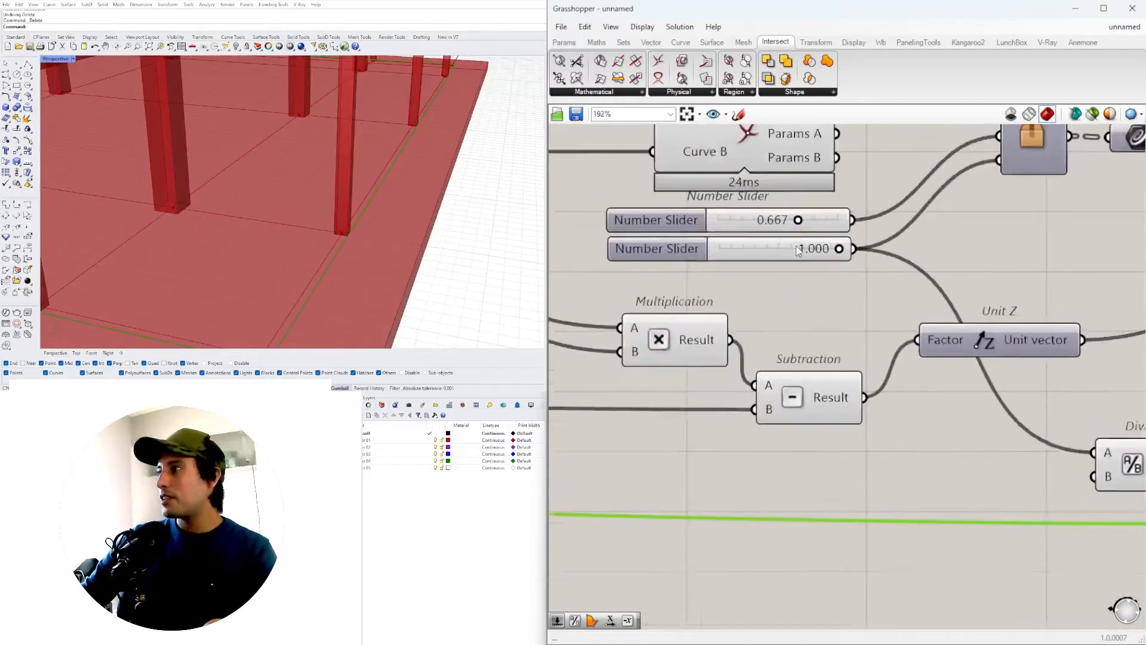
pyautogui.scroll(4, 795, 244)
pyautogui.moveTo(862, 252); pyautogui.dragTo(887, 259)
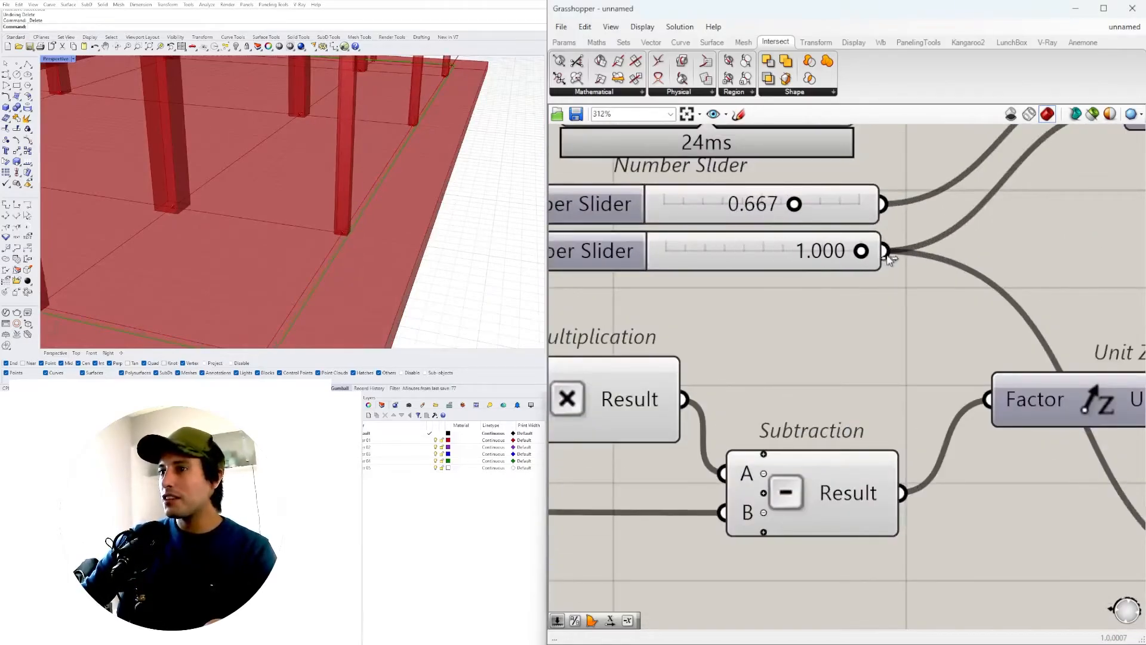
# Step: Duplicate the Offset Curve component and use the first one's Curve output as the copy's Curve input
pyautogui.scroll(-6, 932, 327)
pyautogui.moveTo(1083, 434); pyautogui.dragTo(749, 411, button='right')
pyautogui.click(931, 398)
pyautogui.moveTo(934, 488); pyautogui.dragTo(802, 399, button='right')
pyautogui.keyDown('alt'); pyautogui.moveTo(803, 402); pyautogui.dragTo(913, 416); pyautogui.keyUp('alt')
# Step: Add a number slider with value 0.500 and connect it to the second Offset Curve's Distance input
pyautogui.doubleClick(750, 452)
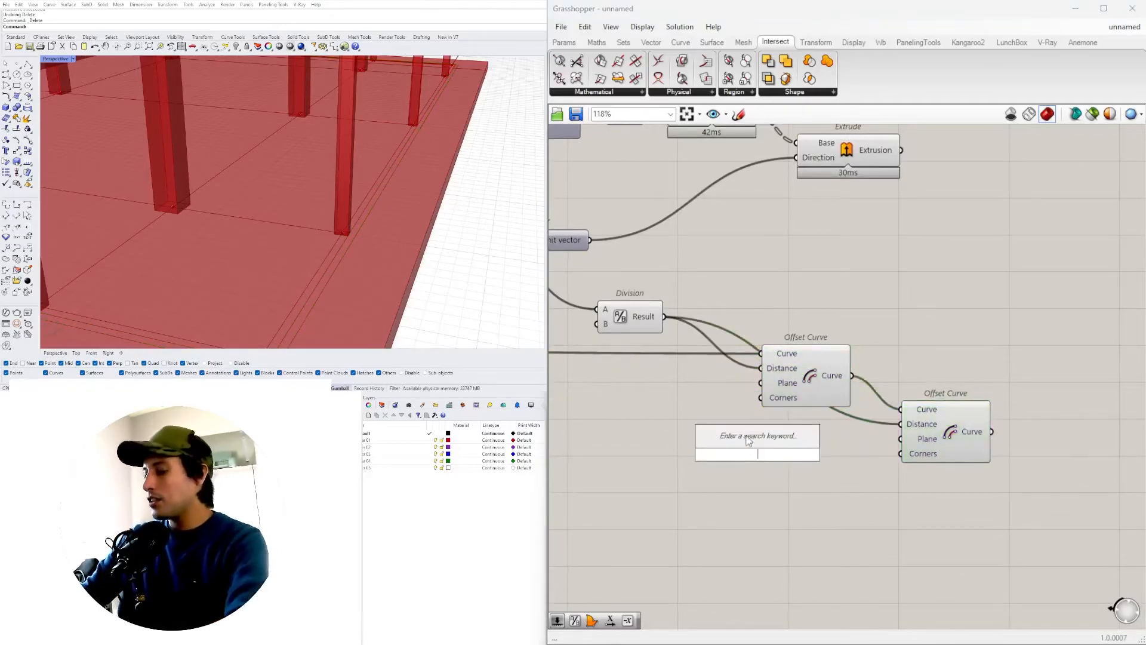
pyautogui.write('1')
pyautogui.write('5')
pyautogui.write('0')
pyautogui.press('Return')
pyautogui.scroll(2, 814, 482)
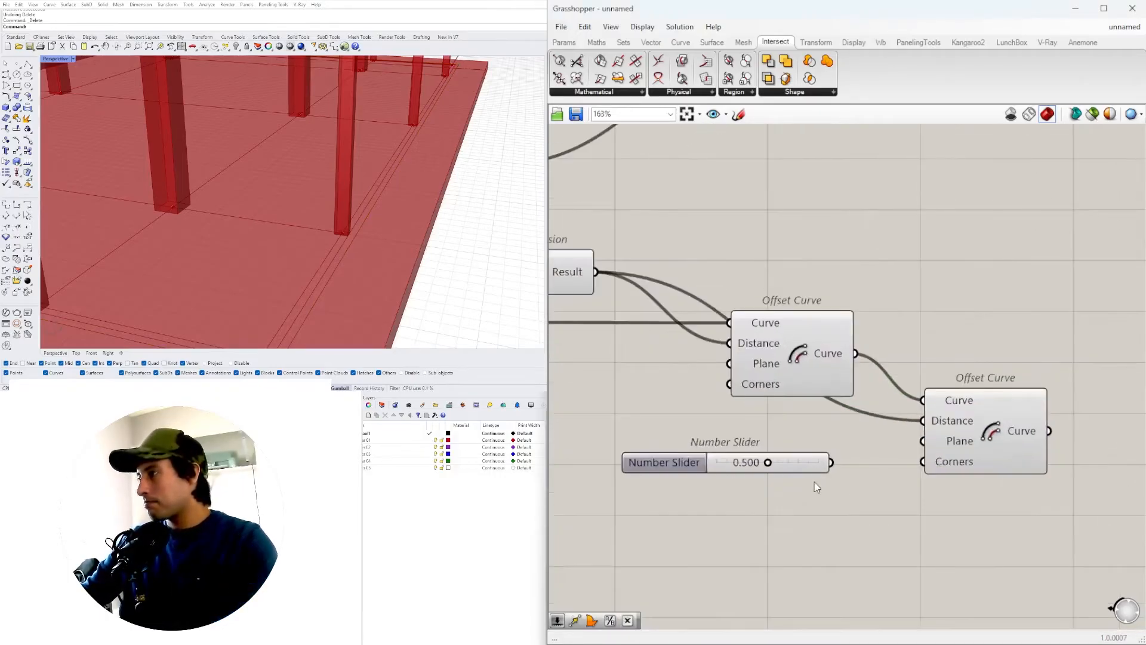
pyautogui.moveTo(831, 462); pyautogui.dragTo(922, 421)
# Step: Set the second offset's distance slider to 0.481 and highlight both Offset Curve components
pyautogui.scroll(3, 792, 470)
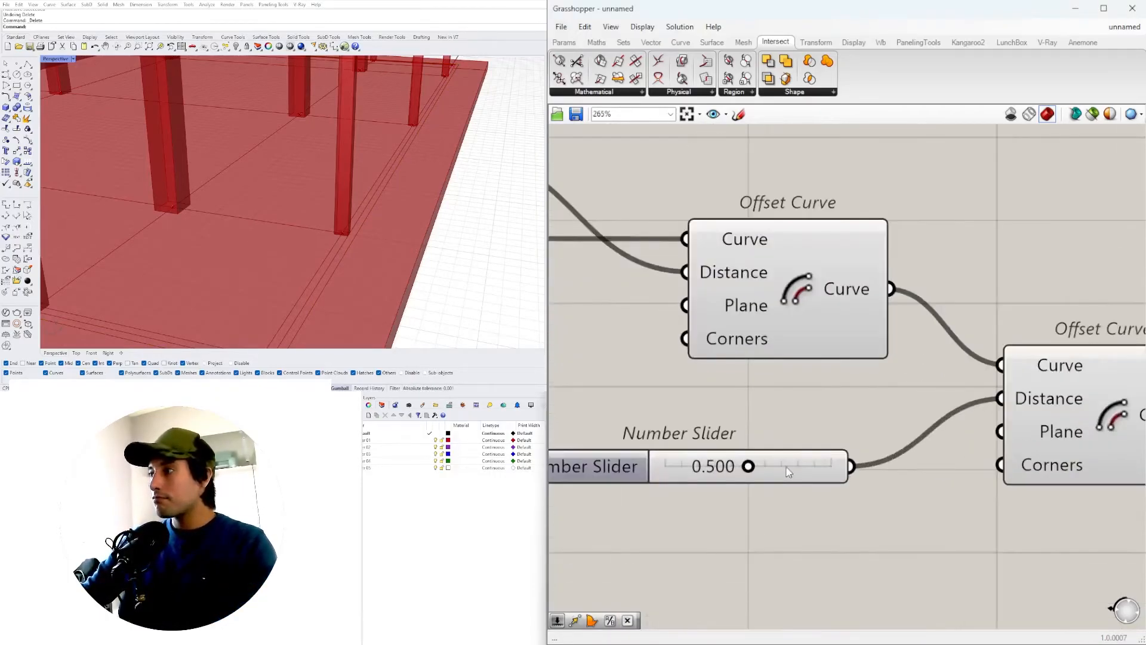
pyautogui.moveTo(751, 467)
pyautogui.mouseDown()
pyautogui.moveTo(778, 467)
pyautogui.moveTo(719, 467)
pyautogui.moveTo(752, 467)
pyautogui.mouseUp()
pyautogui.scroll(-3, 841, 379)
pyautogui.click(818, 332)
pyautogui.keyDown('shift'); pyautogui.click(964, 382); pyautogui.keyUp('shift')
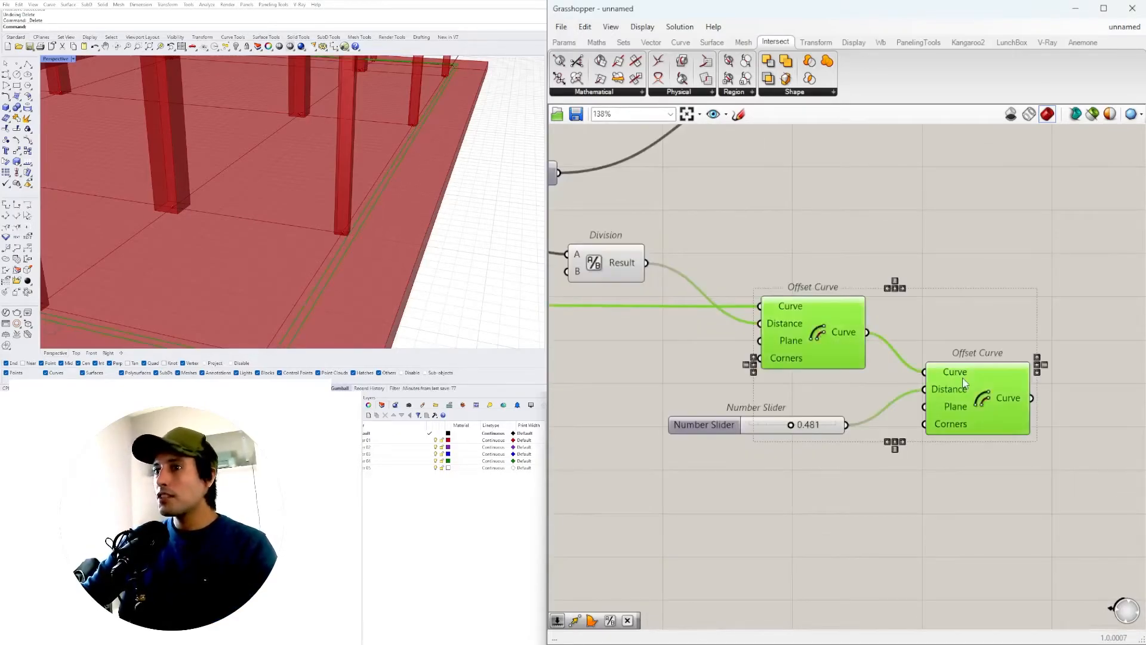
# Step: Examine how the two highlighted offset outlines run outside the perimeter elements around the building's base
pyautogui.scroll(-10, 818, 355)
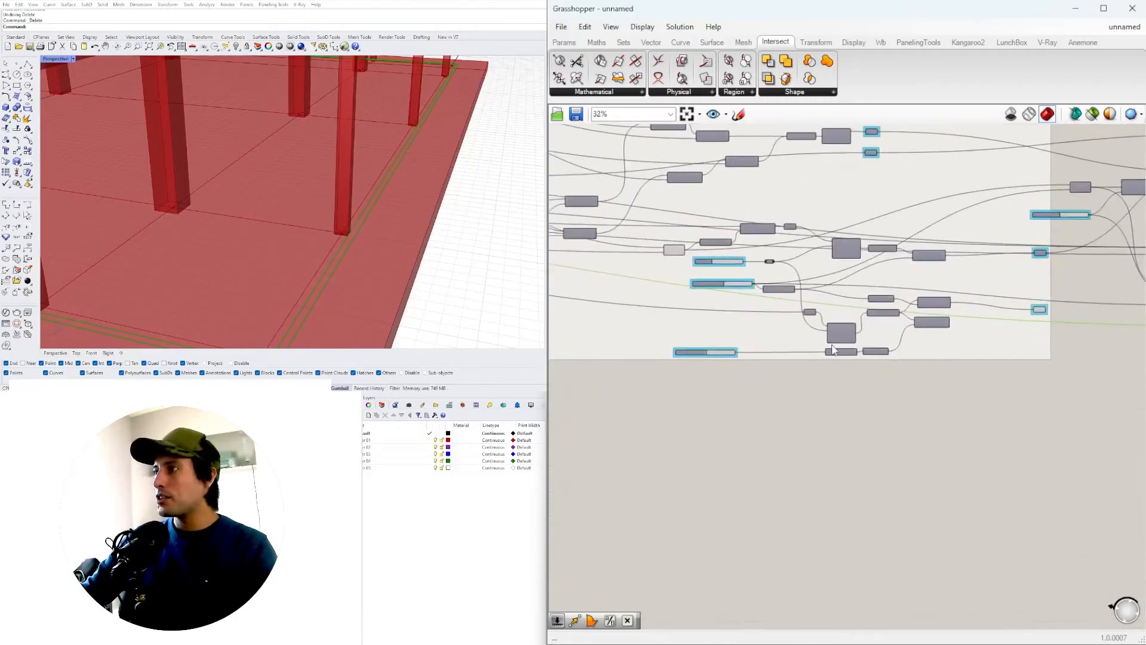
pyautogui.moveTo(1074, 334); pyautogui.dragTo(836, 336, button='right')
pyautogui.scroll(8, 836, 336)
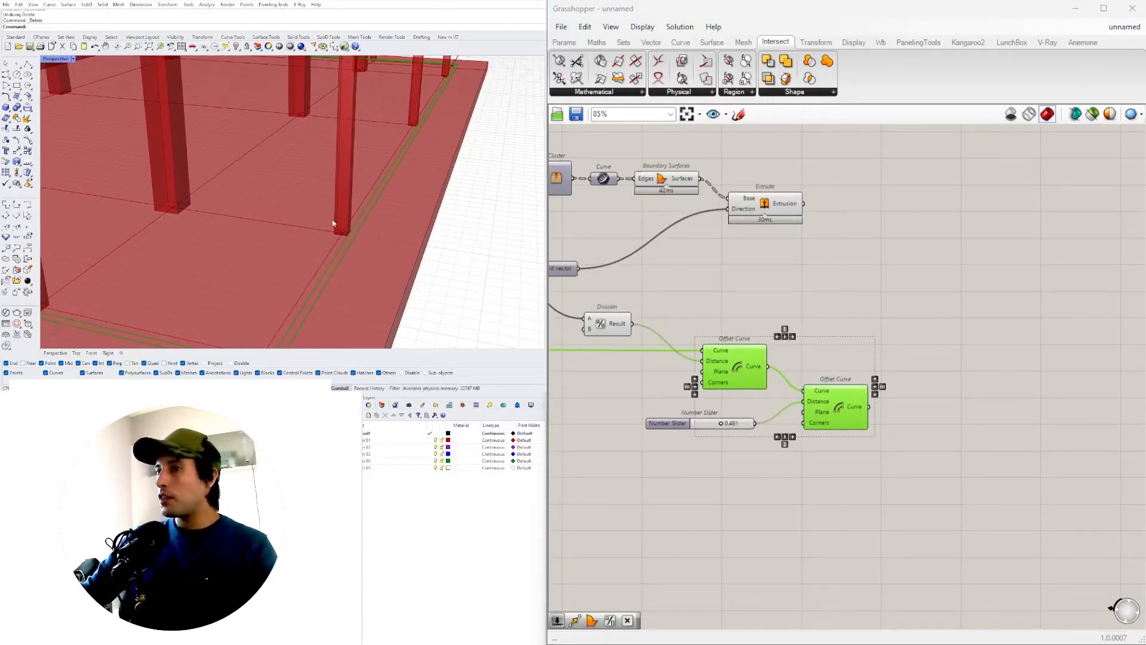
pyautogui.scroll(-6, 344, 226)
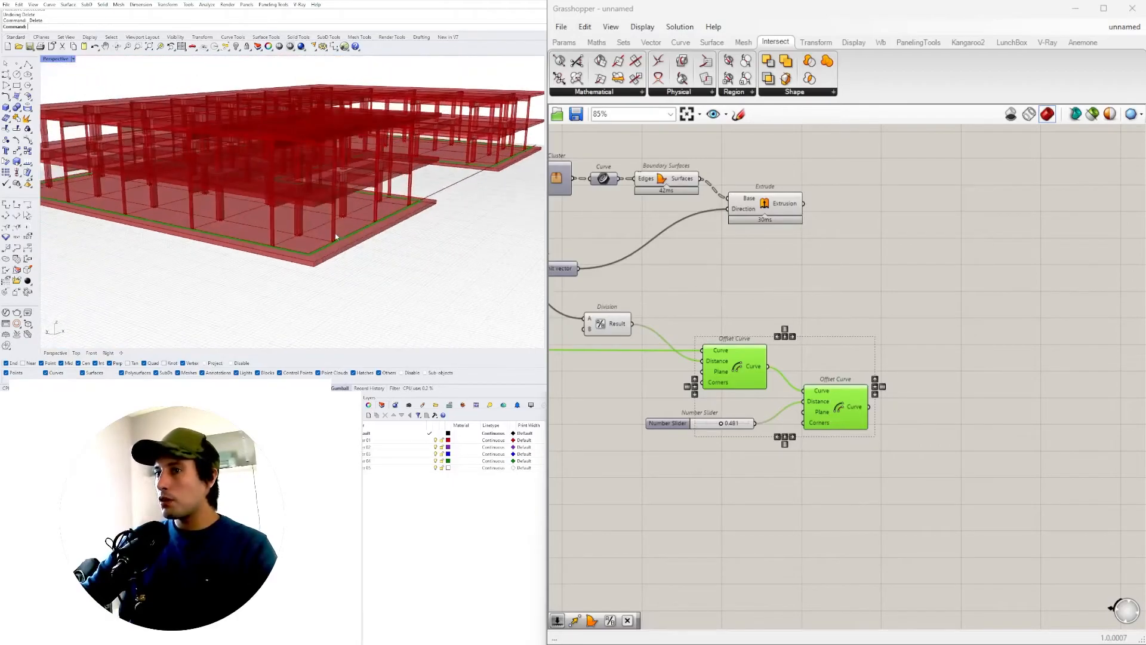
pyautogui.scroll(4, 335, 233)
pyautogui.moveTo(376, 230); pyautogui.dragTo(417, 253, button='right')
pyautogui.scroll(6, 418, 254)
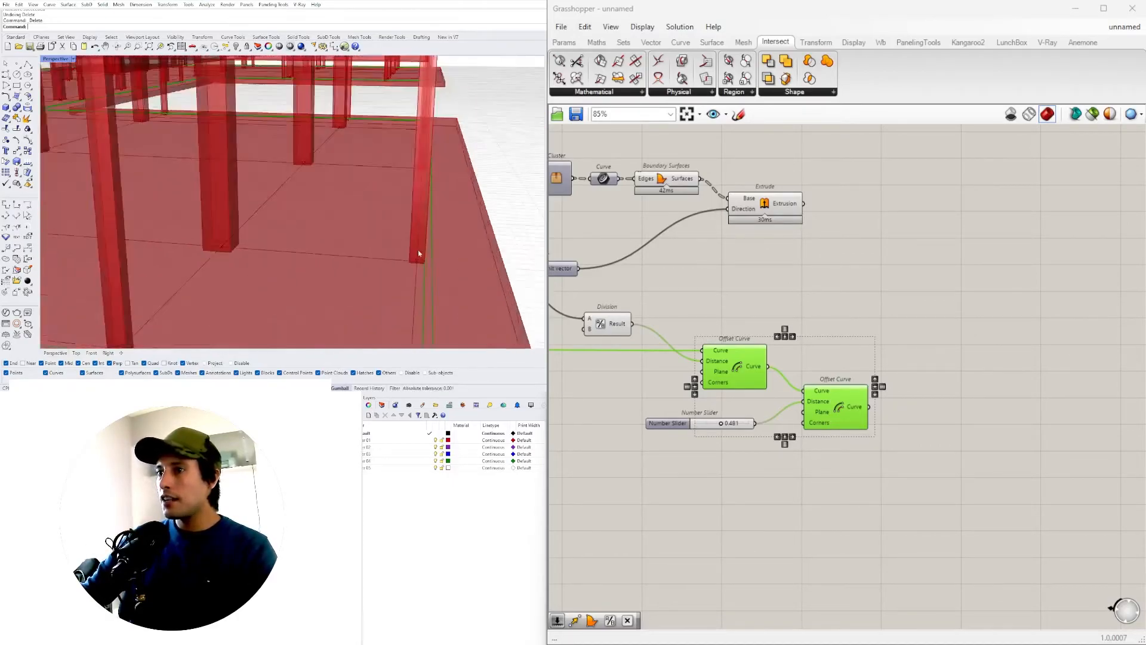
pyautogui.scroll(-6, 427, 259)
pyautogui.scroll(2, 788, 399)
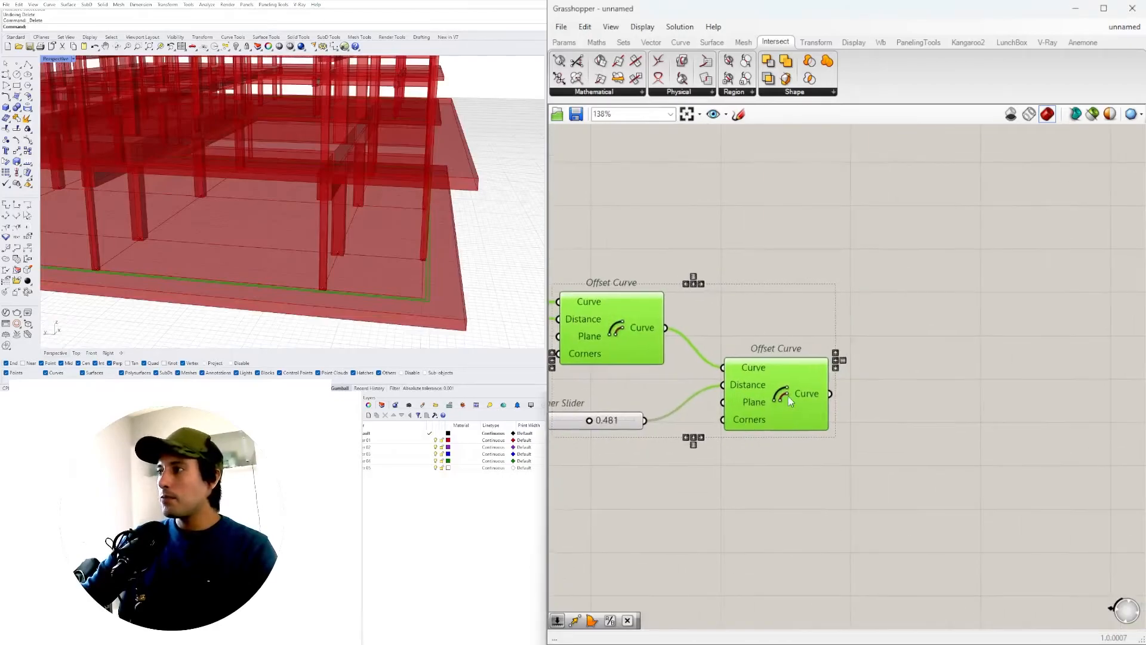
# Step: Add a Boundary Surfaces component with both Offset Curve outputs as its Edges input
pyautogui.click(816, 284)
pyautogui.doubleClick(822, 290)
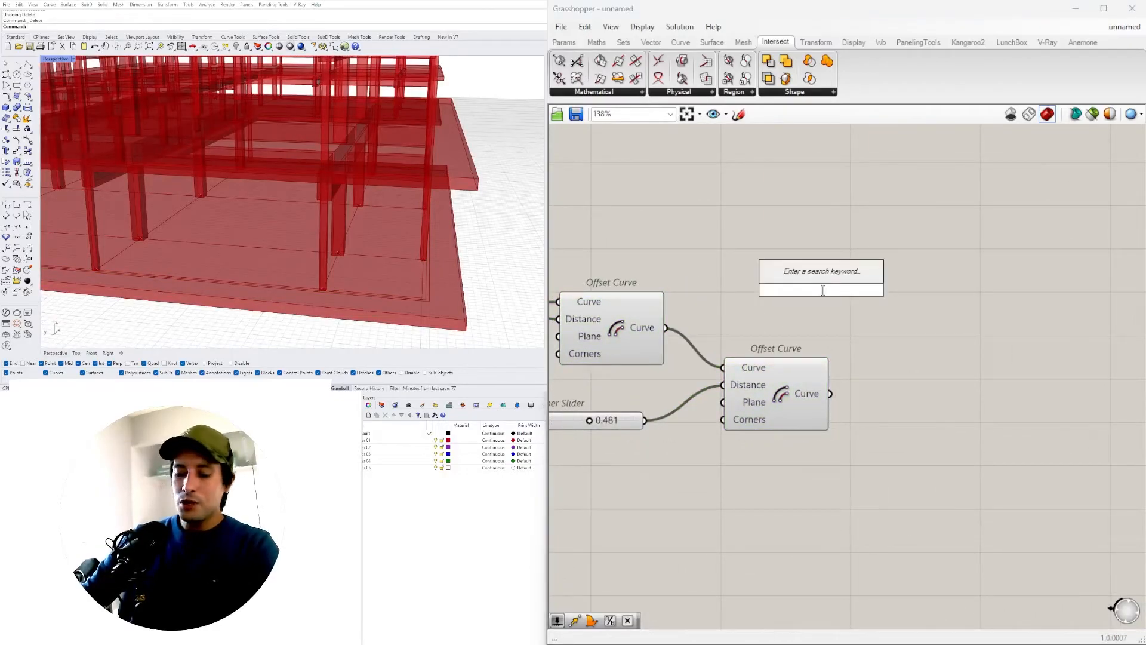
pyautogui.write('bou')
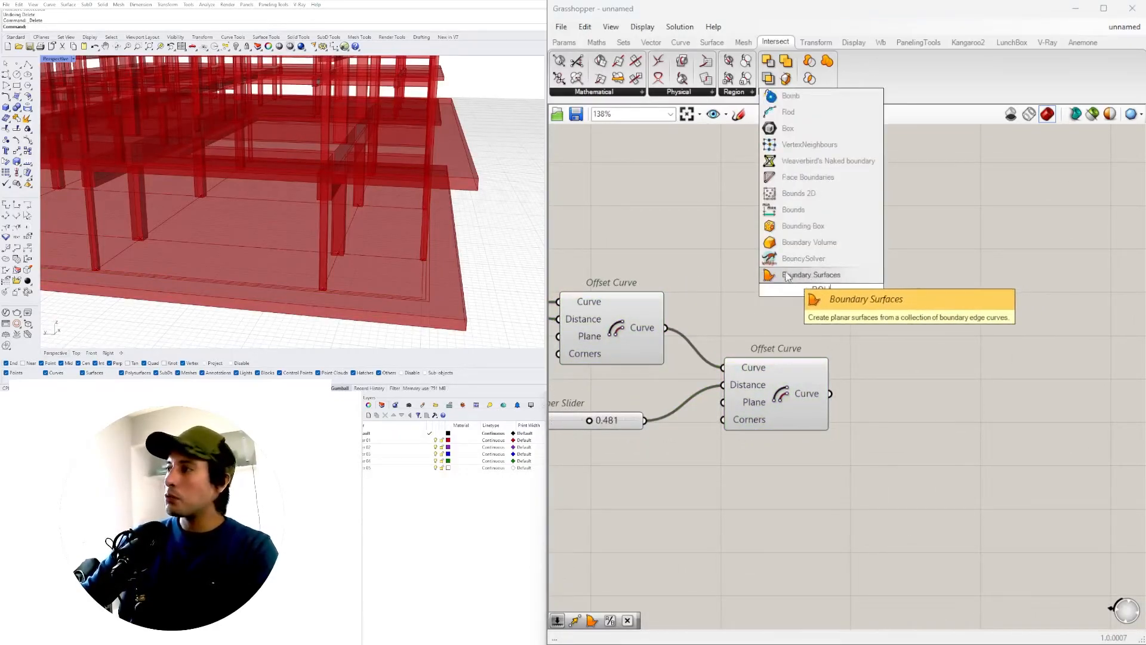
pyautogui.click(788, 275)
pyautogui.moveTo(782, 291); pyautogui.dragTo(911, 299)
pyautogui.keyDown('shift'); pyautogui.moveTo(830, 394); pyautogui.dragTo(941, 335); pyautogui.keyUp('shift')
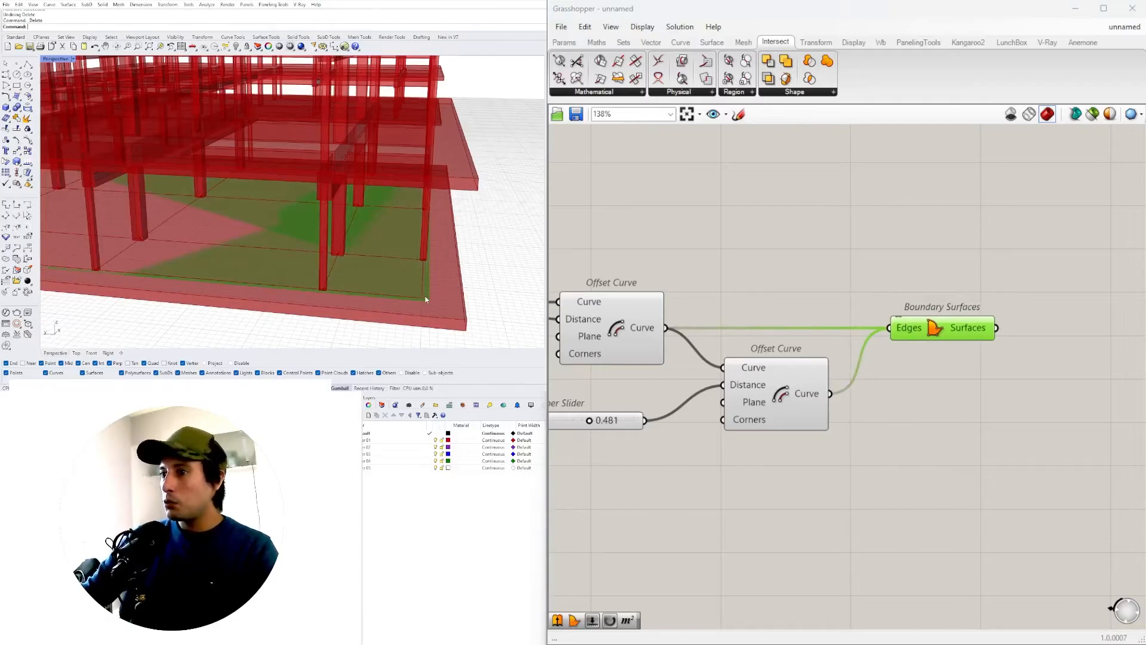
# Step: Flatten the Edges input of the new Boundary Surfaces component and shift the component slightly farther from the offsets
pyautogui.rightClick(895, 335)
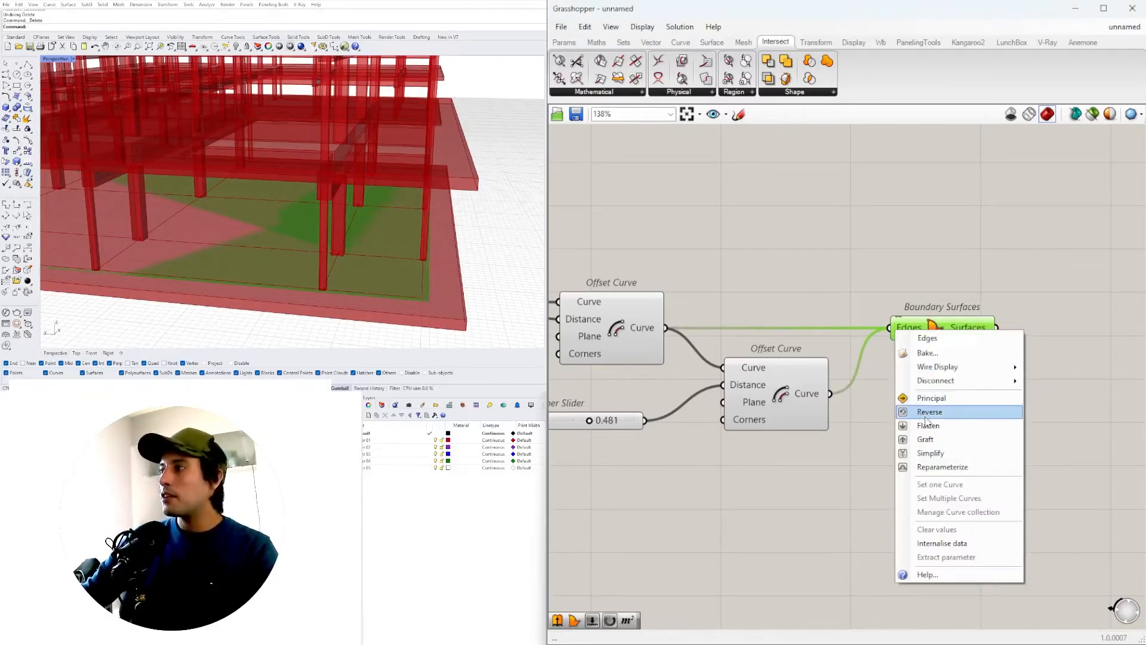
pyautogui.click(934, 395)
pyautogui.moveTo(929, 329); pyautogui.dragTo(958, 329)
pyautogui.moveTo(340, 280); pyautogui.dragTo(309, 208, button='right')
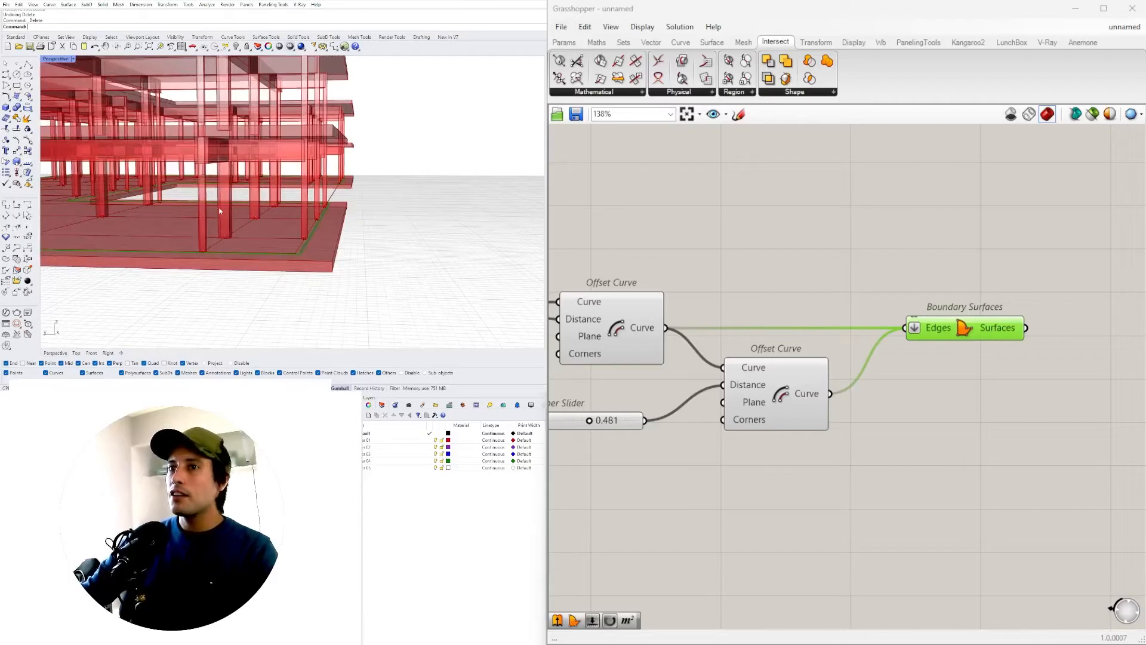
# Step: Trace the FLOOR SLAB 2 geometry back through its Extrude component to the Move component that raises its outline
pyautogui.scroll(-5, 931, 340)
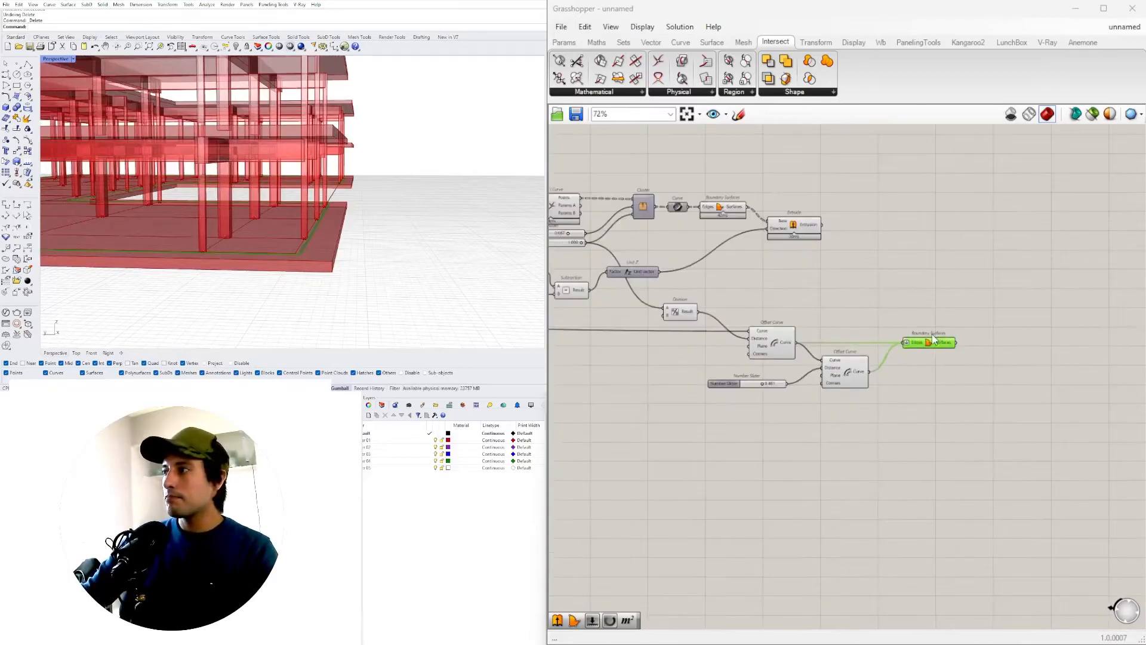
pyautogui.scroll(3, 1013, 344)
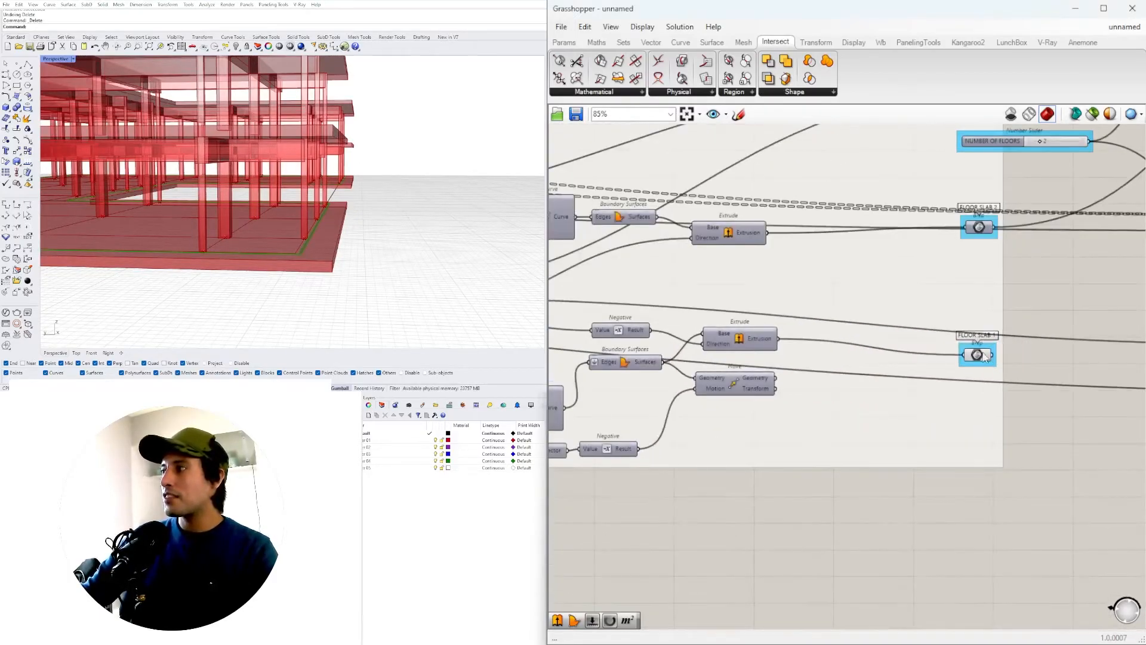
pyautogui.click(977, 357)
pyautogui.moveTo(943, 352); pyautogui.dragTo(958, 407, button='right')
pyautogui.click(995, 285)
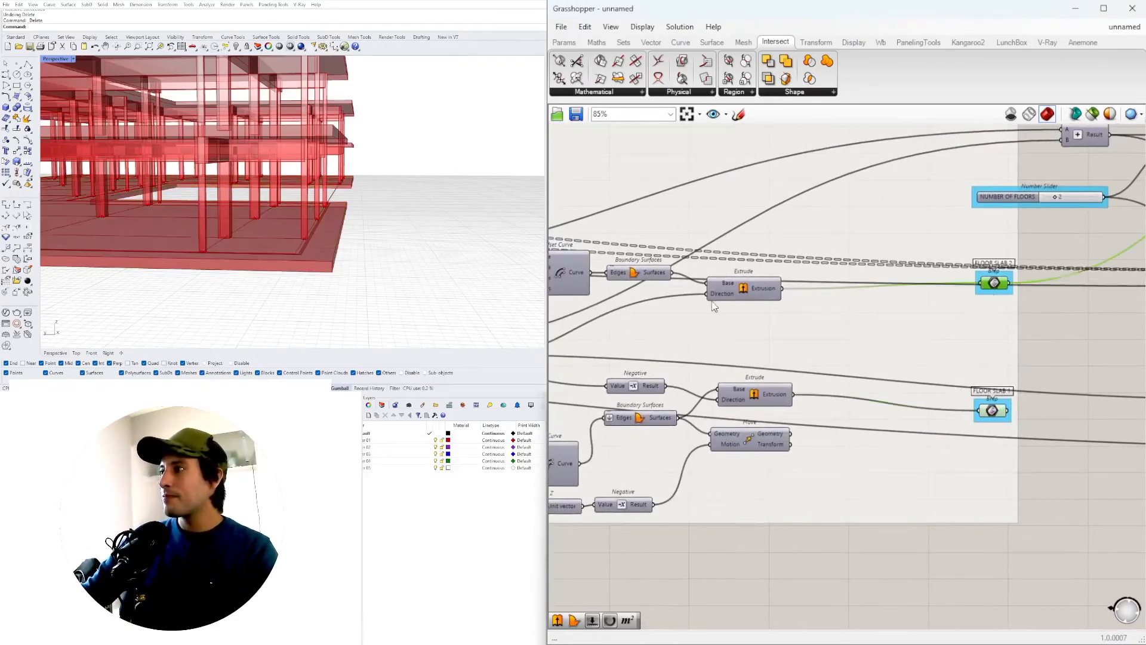
pyautogui.moveTo(715, 309); pyautogui.dragTo(898, 332, button='right')
pyautogui.click(742, 293)
pyautogui.moveTo(714, 294); pyautogui.dragTo(1046, 332, button='right')
pyautogui.click(872, 286)
# Step: Preview the Move component's outline in the model, hide it again, and highlight the Addition feeding its Unit Z vector
pyautogui.rightClick(872, 286)
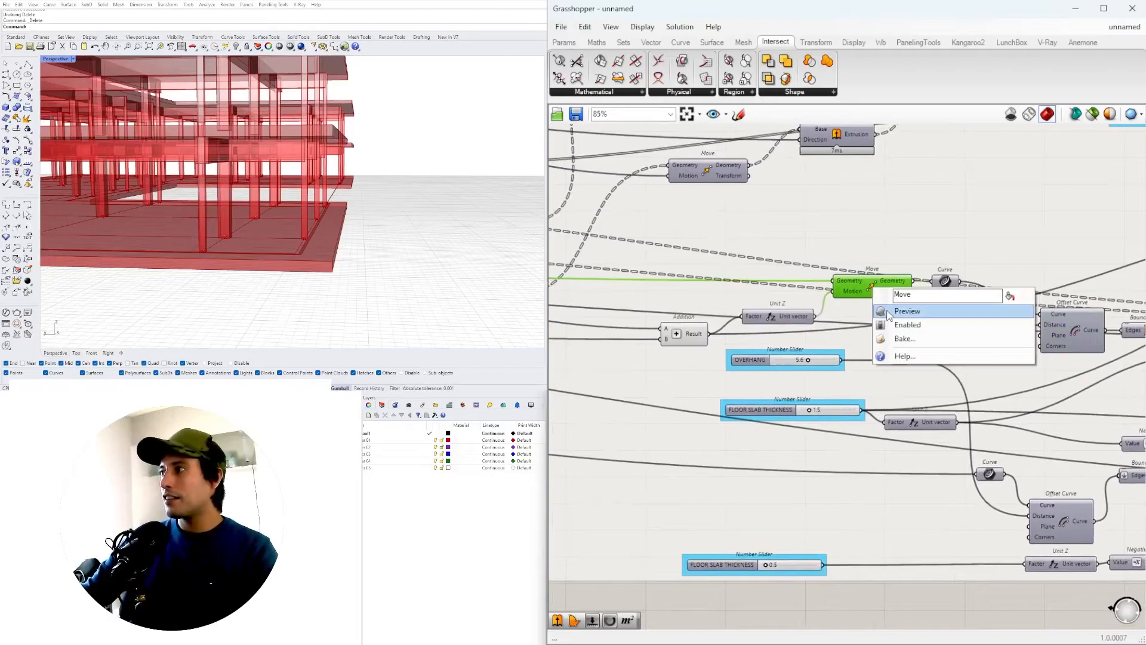
pyautogui.click(884, 311)
pyautogui.moveTo(375, 142); pyautogui.dragTo(347, 146, button='right')
pyautogui.moveTo(317, 194); pyautogui.dragTo(246, 149, button='right')
pyautogui.rightClick(877, 297)
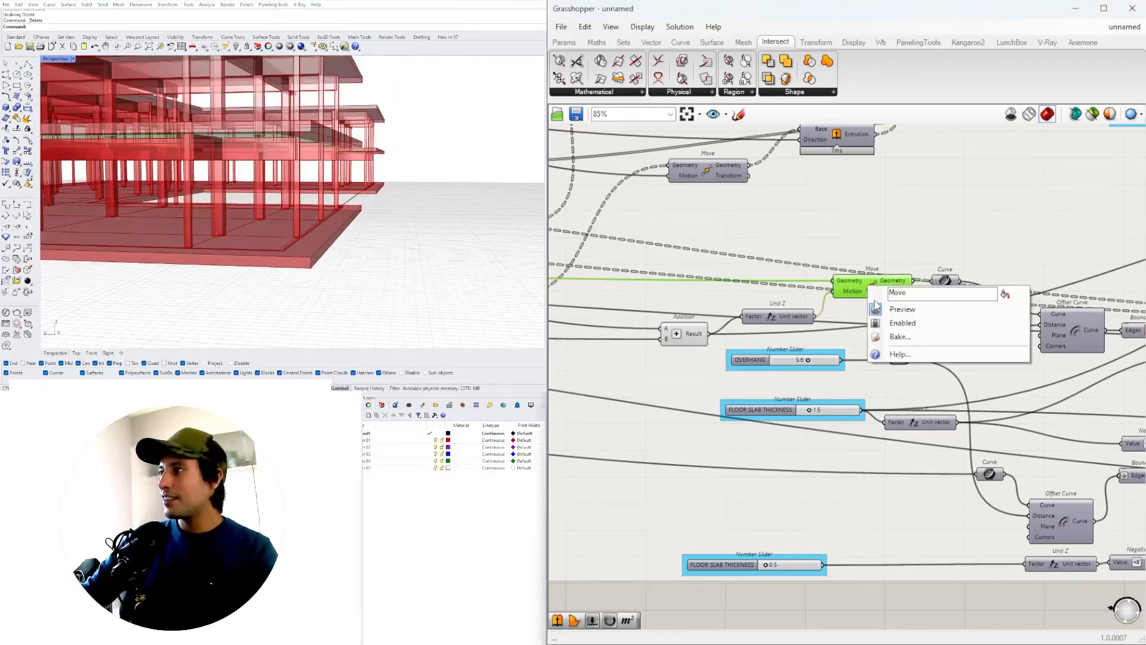
pyautogui.click(896, 309)
pyautogui.click(685, 335)
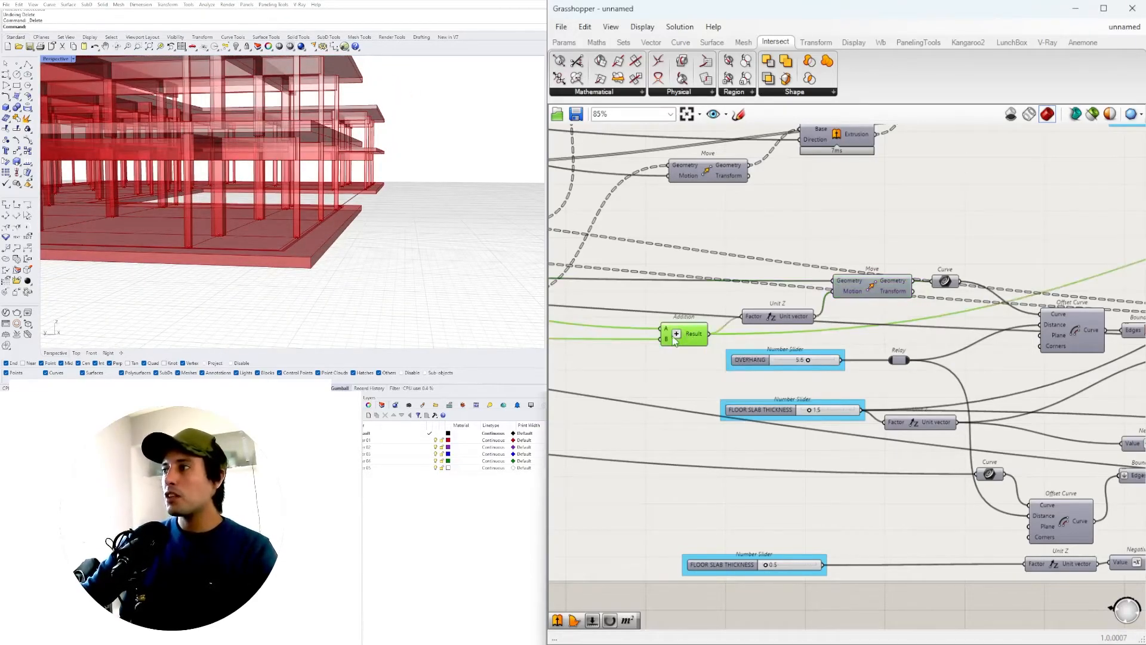
# Step: Highlight the Unit Z component between the Addition and the Move to examine which vector raises the outline
pyautogui.scroll(-5, 677, 339)
pyautogui.click(483, 506)
pyautogui.scroll(6, 700, 407)
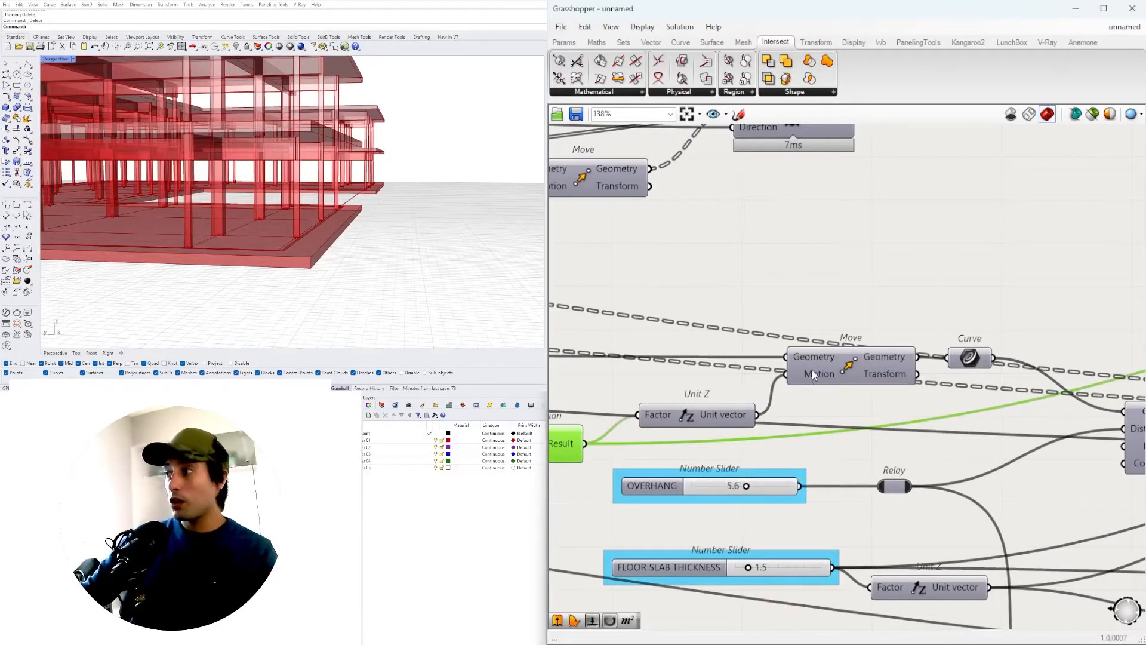
pyautogui.scroll(-2, 847, 373)
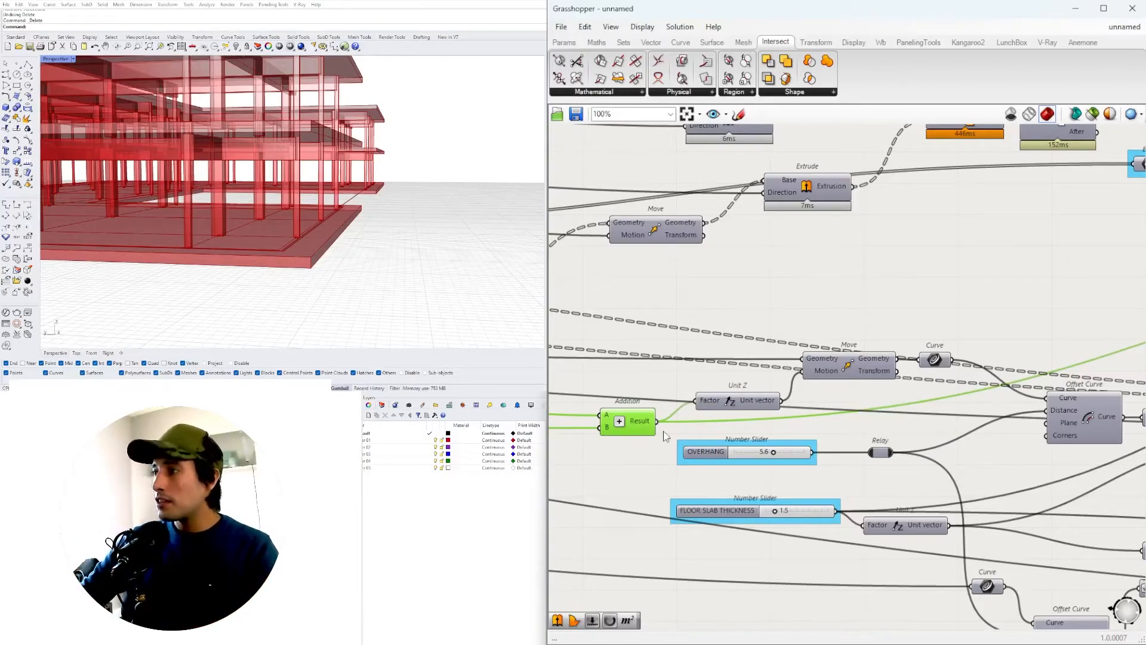
pyautogui.click(748, 406)
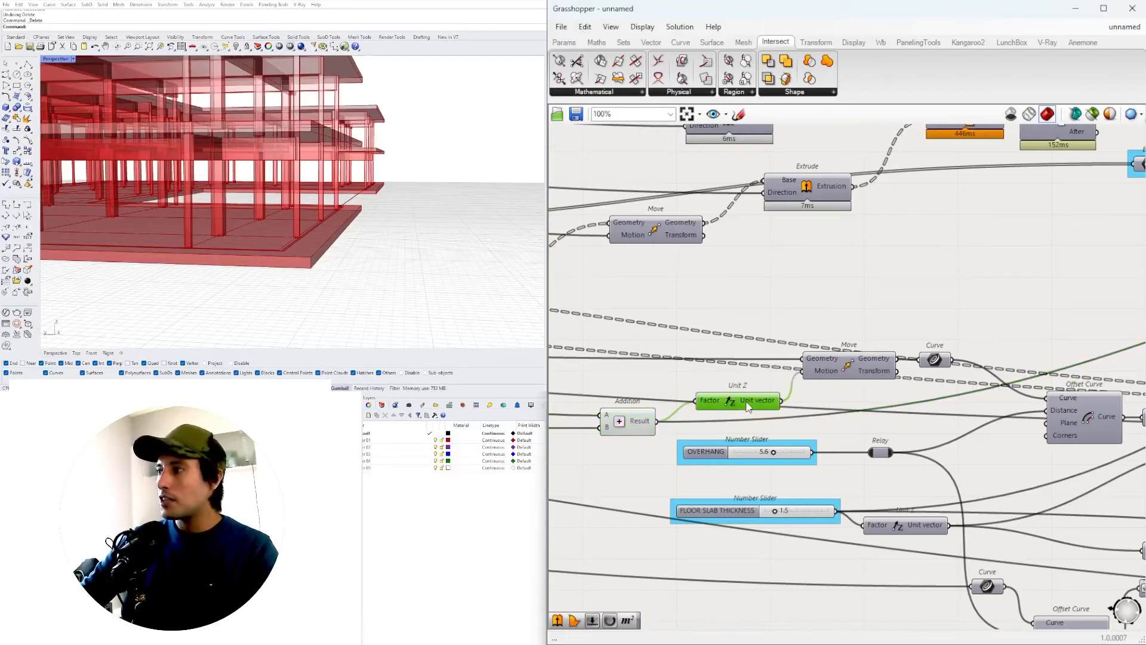
pyautogui.moveTo(769, 405); pyautogui.dragTo(615, 394, button='right')
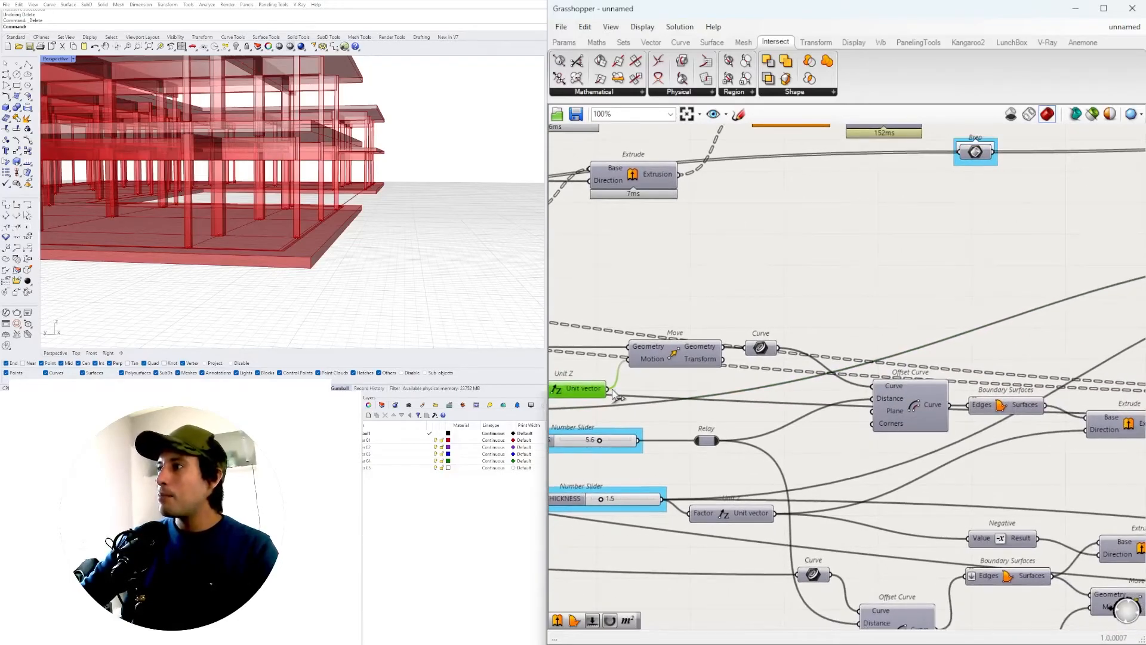
pyautogui.scroll(-12, 620, 395)
pyautogui.moveTo(608, 389); pyautogui.dragTo(910, 285)
pyautogui.scroll(10, 703, 427)
pyautogui.scroll(-6, 1018, 392)
pyautogui.scroll(10, 836, 289)
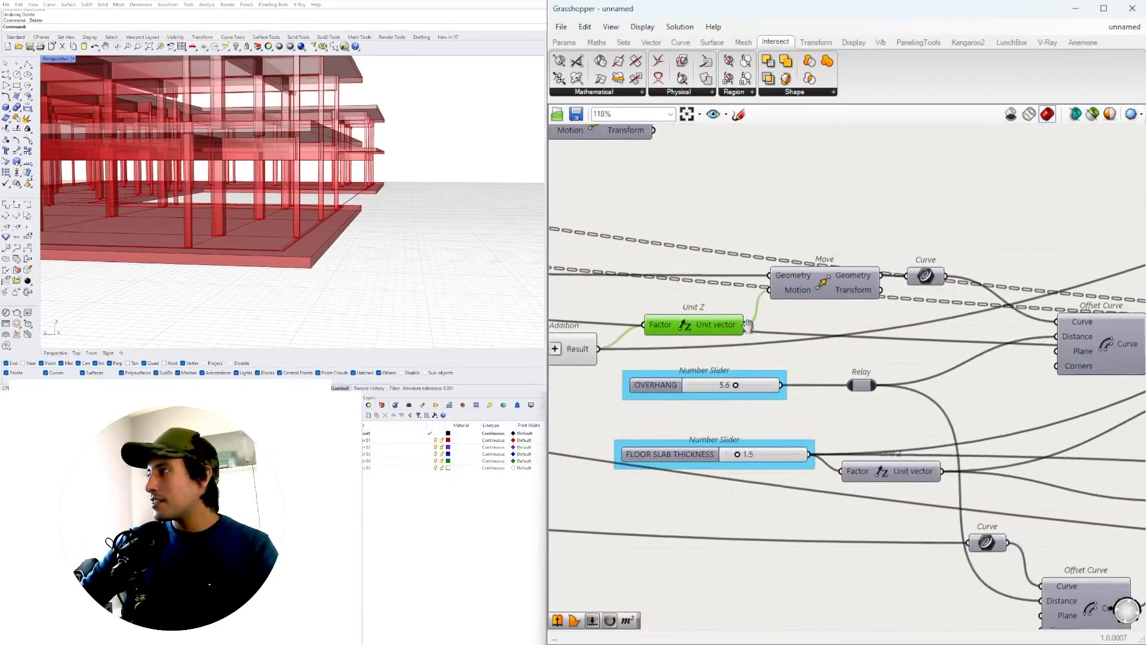
# Step: Add an Extrude component after the new Boundary Surfaces and connect the Surfaces output to its Base input
pyautogui.scroll(-5, 807, 334)
pyautogui.scroll(4, 869, 398)
pyautogui.click(788, 468)
pyautogui.doubleClick(893, 452)
pyautogui.write('extrude')
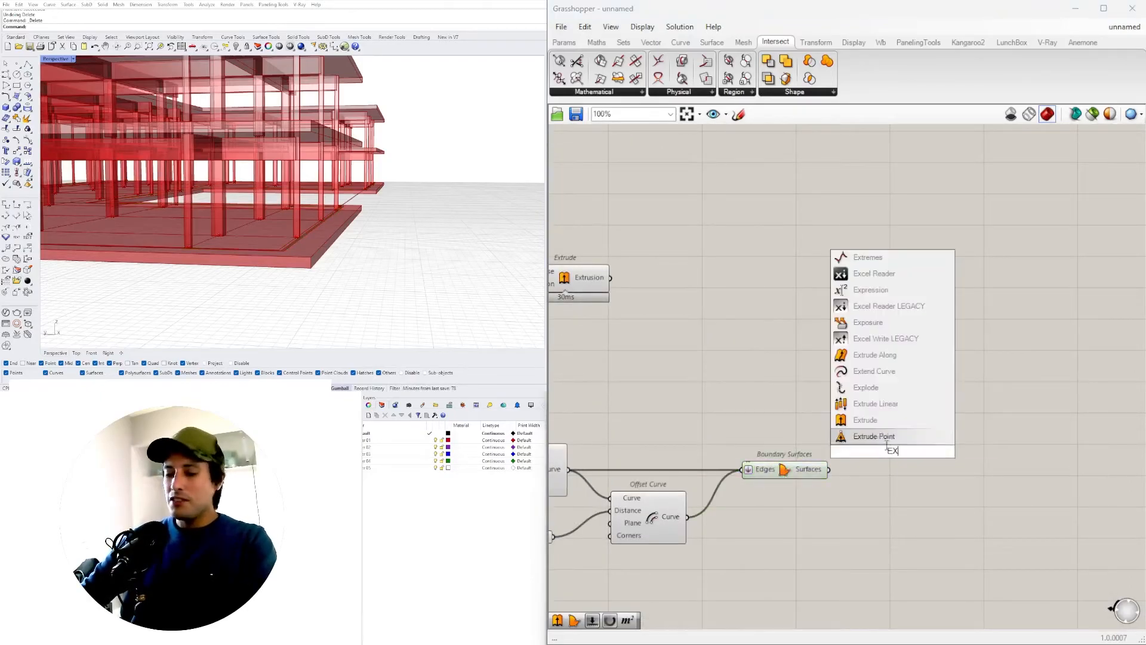
pyautogui.press('Return')
pyautogui.moveTo(875, 450); pyautogui.dragTo(907, 400)
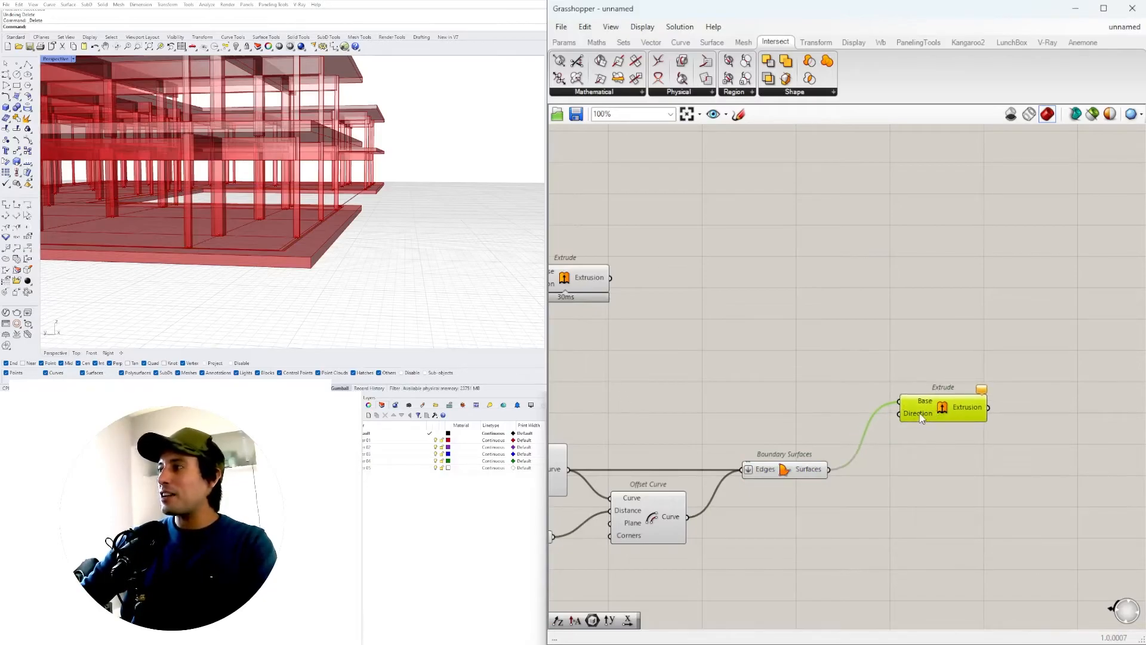
# Step: Trace the floor slab's Extrude back through its Boundary Surfaces and Offset Curve to the Addition and Unit Z behind the outline's Move
pyautogui.scroll(-2, 926, 416)
pyautogui.scroll(2, 843, 452)
pyautogui.click(801, 442)
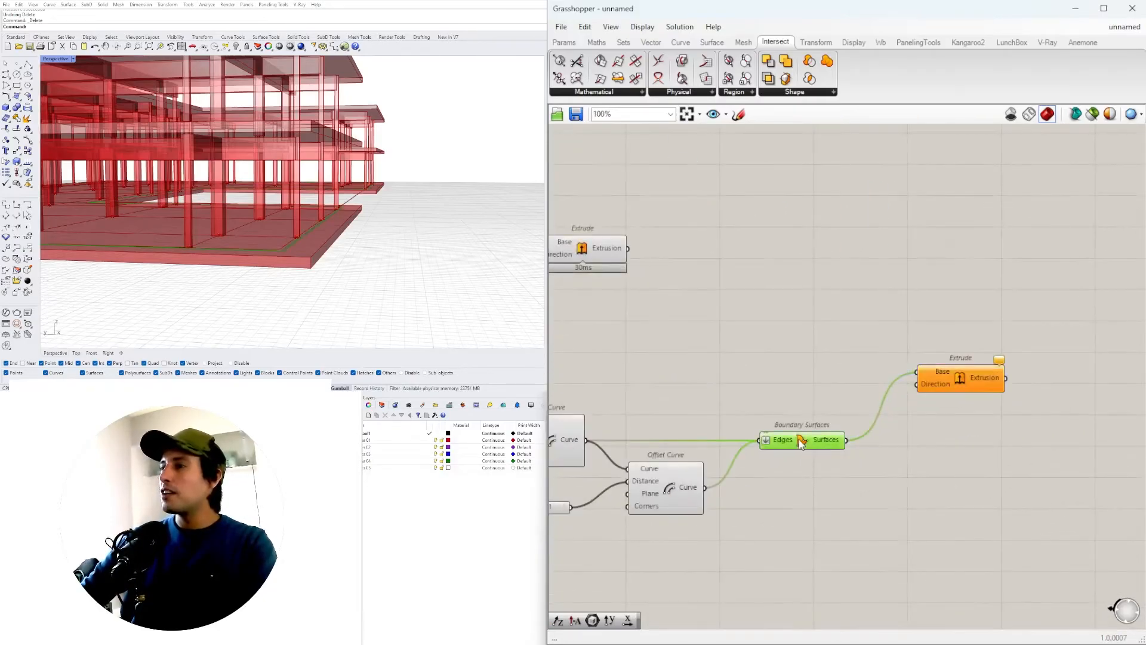
pyautogui.click(945, 390)
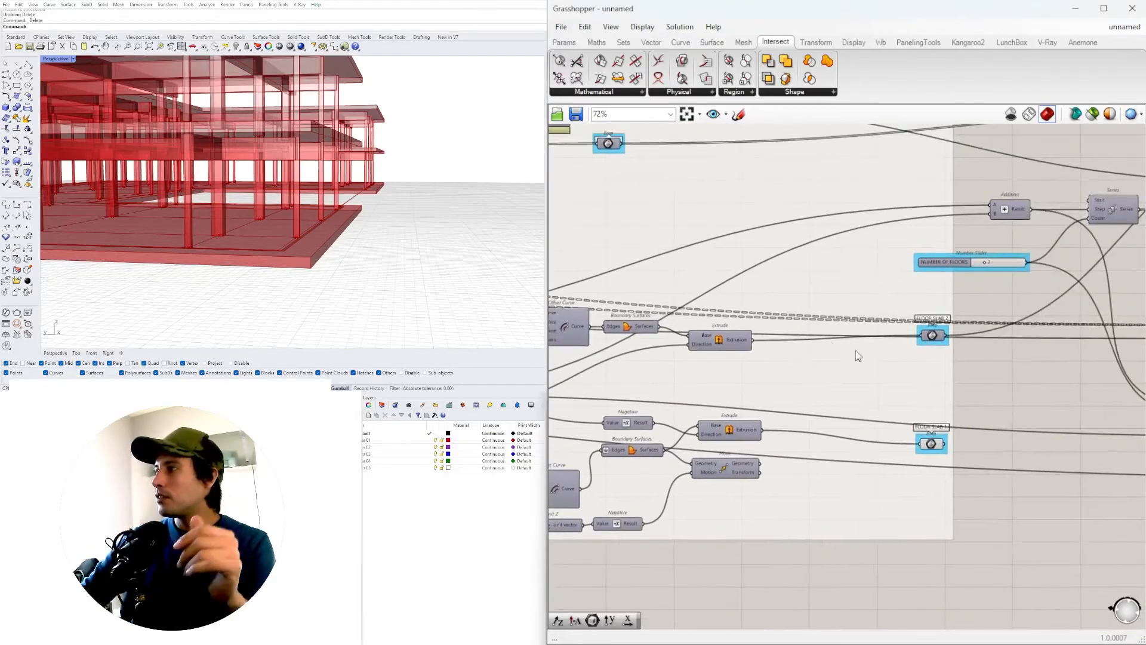
pyautogui.click(724, 343)
pyautogui.moveTo(697, 353); pyautogui.dragTo(852, 356, button='right')
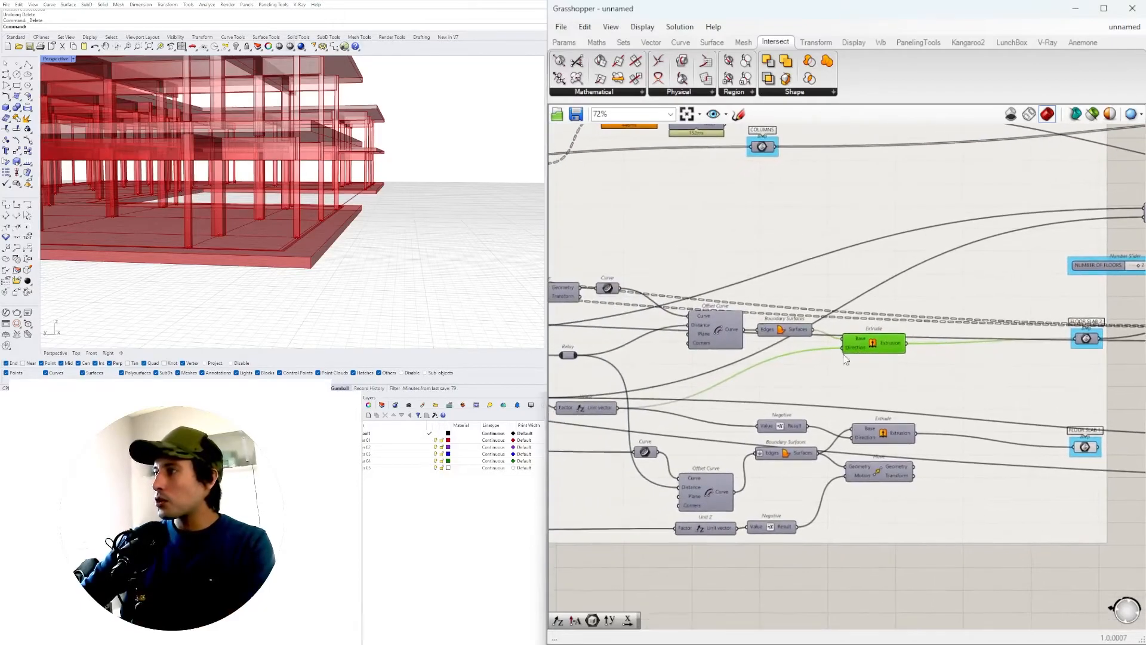
pyautogui.click(779, 329)
pyautogui.click(707, 327)
pyautogui.moveTo(552, 295); pyautogui.dragTo(761, 296, button='right')
pyautogui.click(633, 342)
pyautogui.click(720, 323)
# Step: Connect the Unit Z vector that raises the slab outline to the Direction input of the new Extrude
pyautogui.scroll(-8, 763, 332)
pyautogui.moveTo(738, 326); pyautogui.dragTo(686, 421)
pyautogui.scroll(12, 895, 347)
pyautogui.click(691, 427)
pyautogui.moveTo(288, 220); pyautogui.dragTo(310, 205, button='right')
# Step: Highlight the COLUMN ARRAY, FLOOR SLAB and BEAM SYSTEM Breps to examine how the elements are repeated on each floor
pyautogui.scroll(-5, 183, 238)
pyautogui.click(689, 272)
pyautogui.scroll(-3, 822, 324)
pyautogui.click(783, 380)
pyautogui.scroll(-7, 749, 302)
pyautogui.moveTo(752, 316); pyautogui.dragTo(931, 402, button='right')
pyautogui.scroll(3, 901, 332)
pyautogui.moveTo(945, 233); pyautogui.dragTo(960, 361, button='right')
pyautogui.moveTo(750, 347); pyautogui.dragTo(928, 305, button='right')
pyautogui.click(1019, 217)
pyautogui.click(1018, 240)
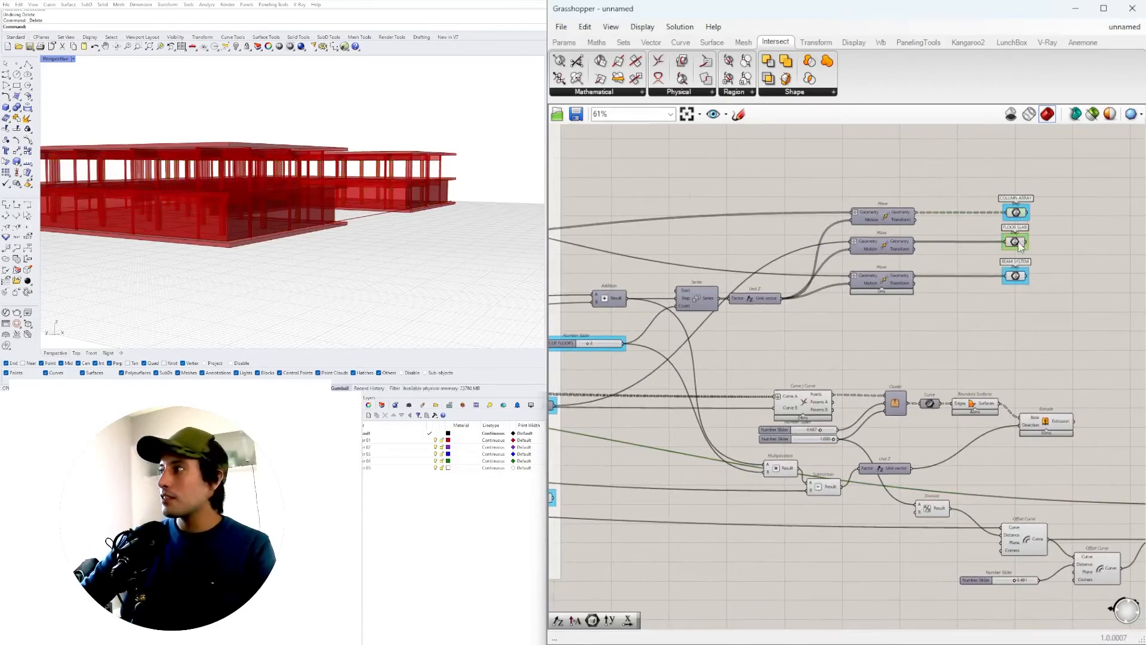
pyautogui.click(1018, 279)
pyautogui.click(1064, 323)
pyautogui.moveTo(1065, 323); pyautogui.dragTo(920, 293, button='right')
# Step: Duplicate the BEAM SYSTEM Move component and its Brep output just below the originals
pyautogui.scroll(-1, 926, 286)
pyautogui.moveTo(997, 299); pyautogui.dragTo(1092, 203)
pyautogui.moveTo(1092, 203); pyautogui.dragTo(824, 245, button='right')
pyautogui.scroll(2, 875, 327)
pyautogui.click(1077, 353)
pyautogui.moveTo(1070, 351); pyautogui.dragTo(801, 272)
pyautogui.keyDown('alt'); pyautogui.moveTo(815, 288); pyautogui.dragTo(817, 321); pyautogui.keyUp('alt')
# Step: Connect the perimeter strip's Extrusion output to the duplicated Move's Geometry input and highlight its Brep in the model
pyautogui.click(824, 356)
pyautogui.moveTo(850, 544); pyautogui.dragTo(787, 311)
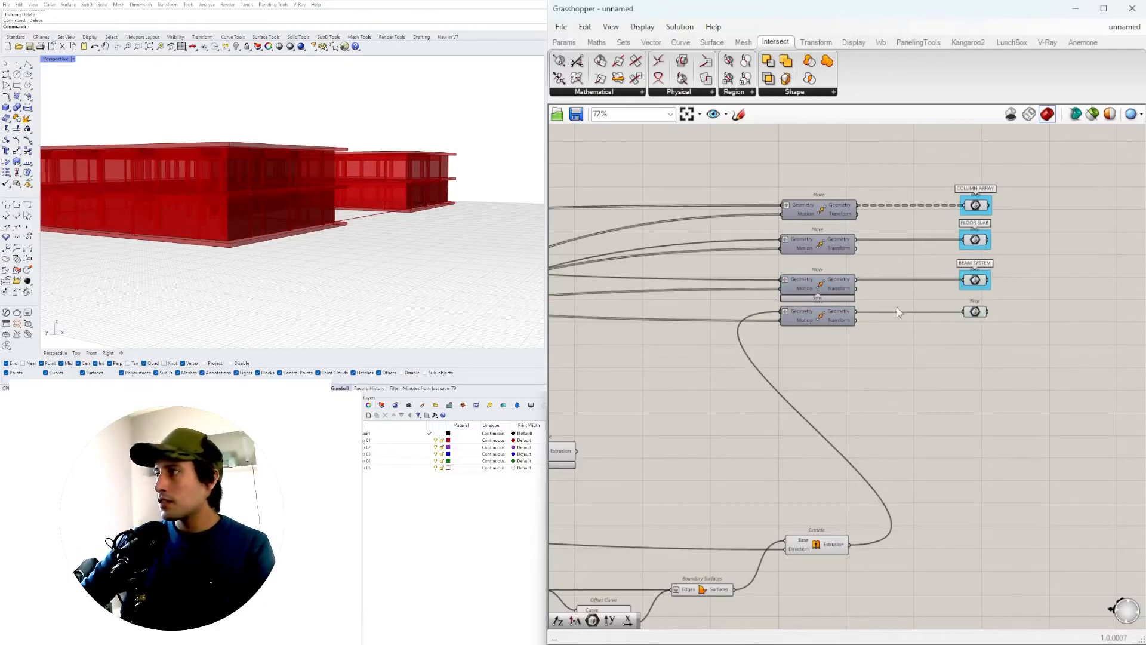
pyautogui.click(974, 312)
pyautogui.scroll(3, 974, 312)
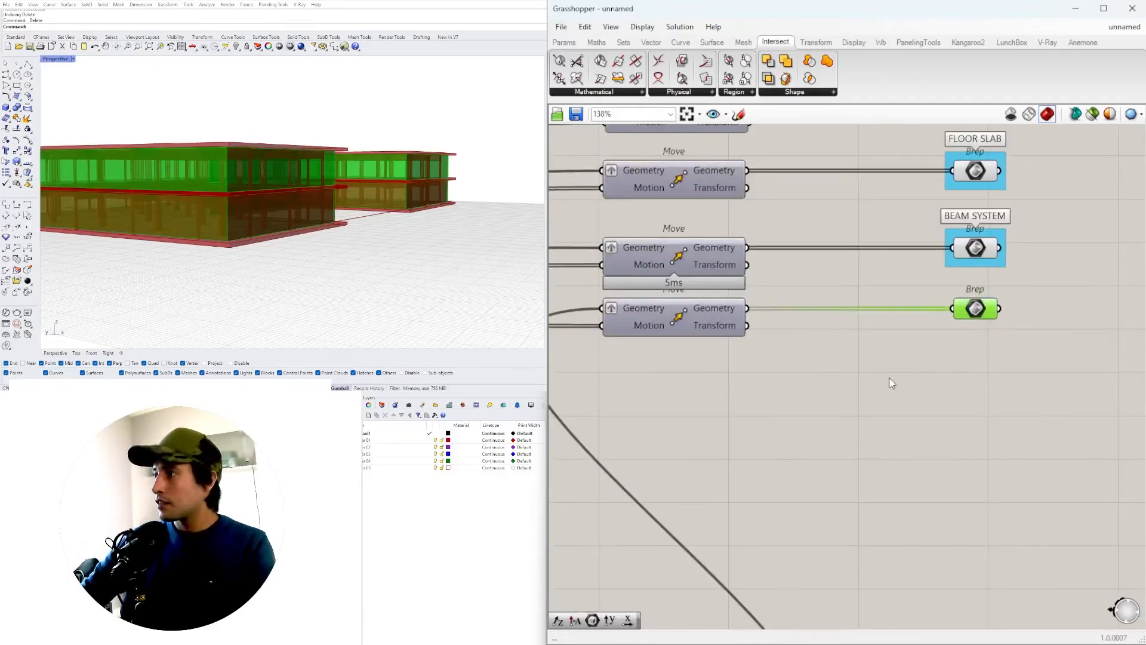
# Step: Turn off the preview of the perimeter strip's Extrude component
pyautogui.scroll(-5, 892, 378)
pyautogui.moveTo(943, 543); pyautogui.dragTo(829, 425)
pyautogui.middleClick(829, 426)
pyautogui.click(872, 385)
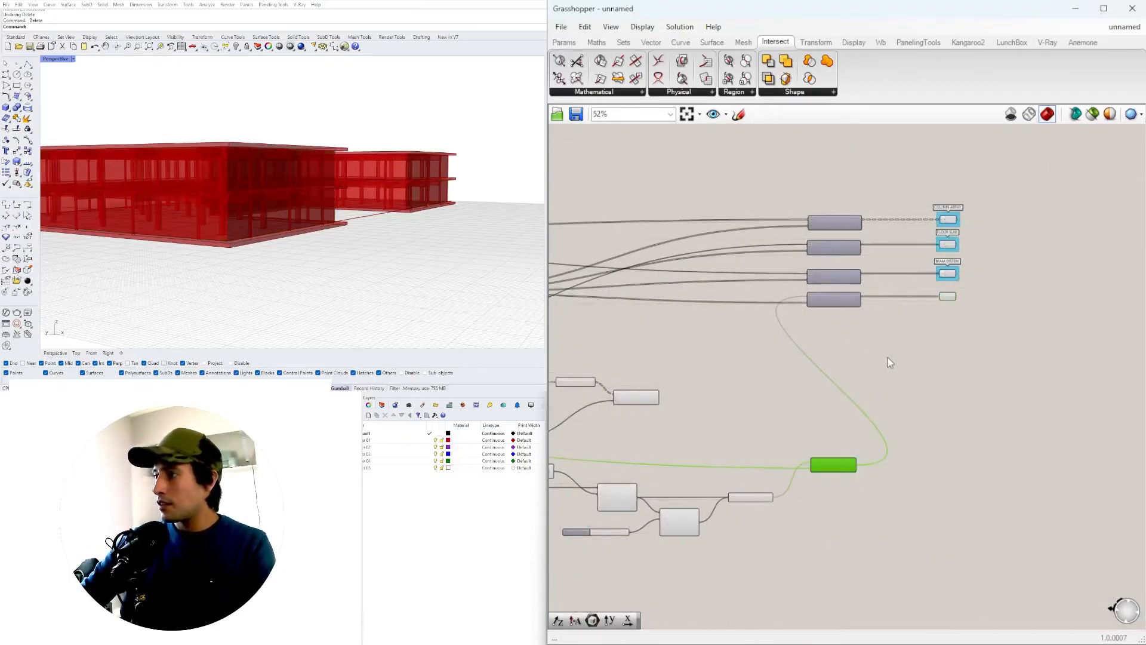
pyautogui.click(889, 360)
# Step: Rename the upper of the two Number Sliders feeding the Cluster as GLASS STRUCTURE
pyautogui.moveTo(836, 500); pyautogui.dragTo(1083, 428, button='right')
pyautogui.scroll(-2, 961, 434)
pyautogui.scroll(4, 776, 331)
pyautogui.scroll(-4, 907, 396)
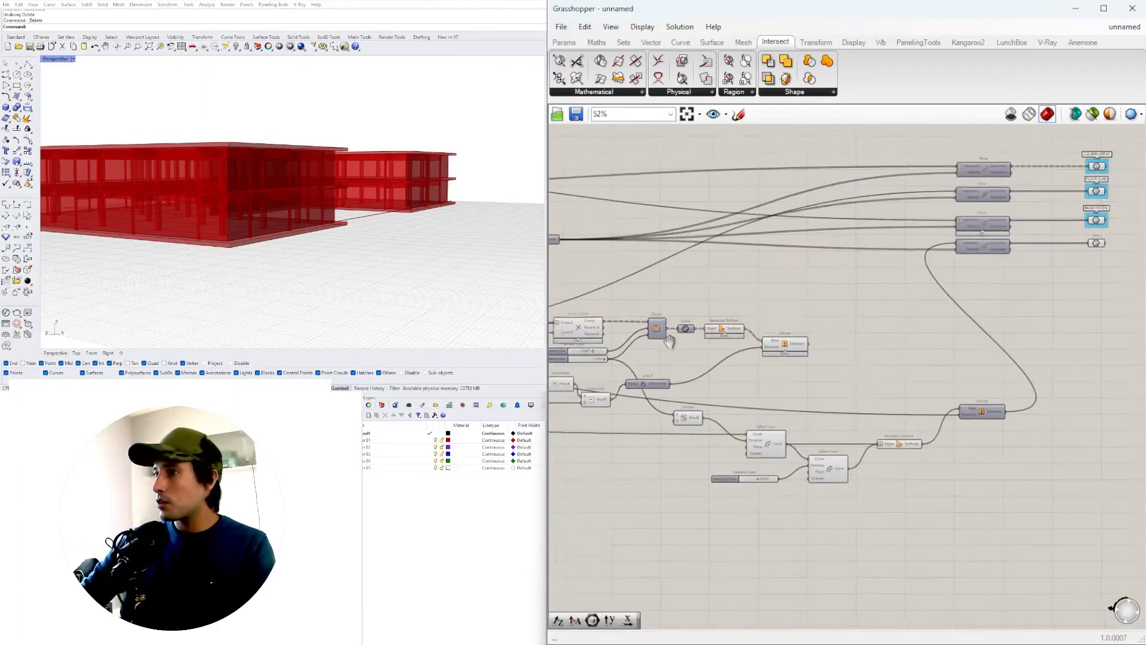
pyautogui.scroll(4, 681, 309)
pyautogui.moveTo(682, 307); pyautogui.dragTo(823, 282, button='right')
pyautogui.scroll(-3, 817, 325)
pyautogui.moveTo(1090, 459); pyautogui.dragTo(977, 446, button='right')
pyautogui.moveTo(1040, 471); pyautogui.dragTo(821, 530)
pyautogui.scroll(8, 648, 310)
pyautogui.moveTo(639, 307); pyautogui.dragTo(736, 366, button='right')
pyautogui.rightClick(683, 392)
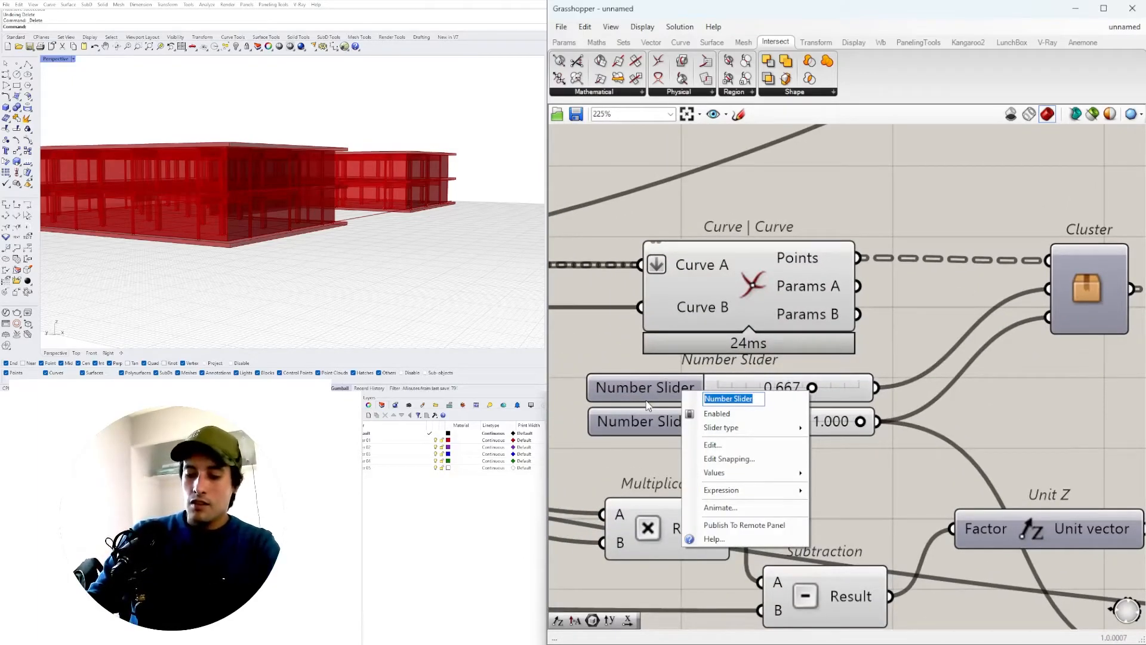
pyautogui.press('BackSpace')
pyautogui.write('GLA')
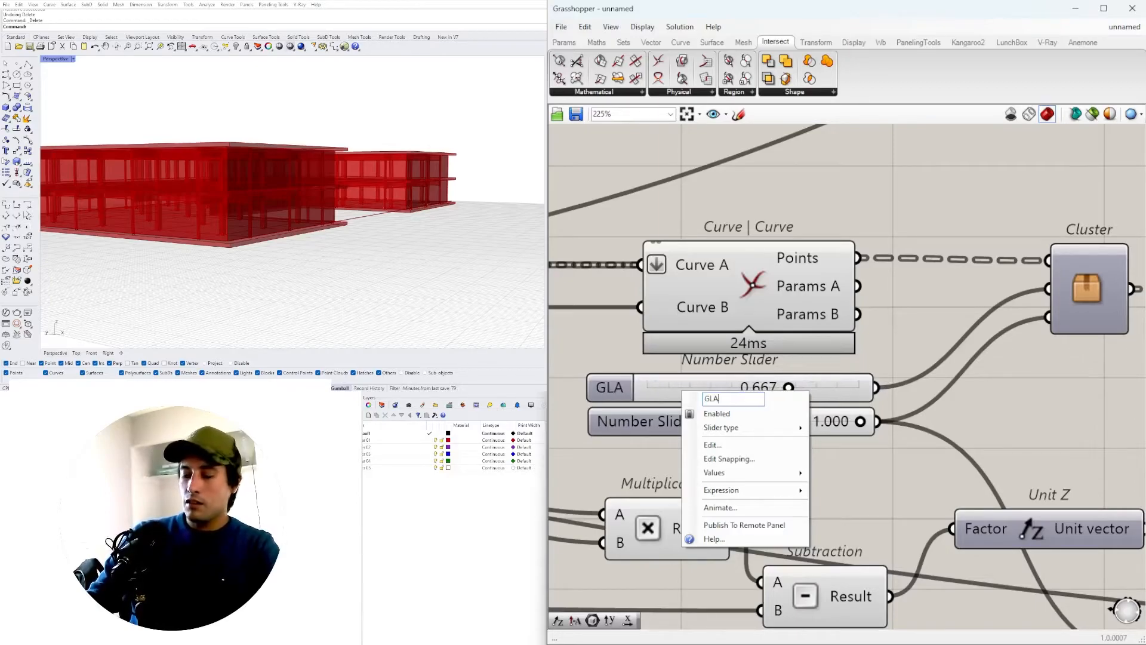
pyautogui.write('S ST')
pyautogui.press('BackSpace')
pyautogui.press('BackSpace')
pyautogui.press('BackSpace')
pyautogui.write('S STRUCTURE')
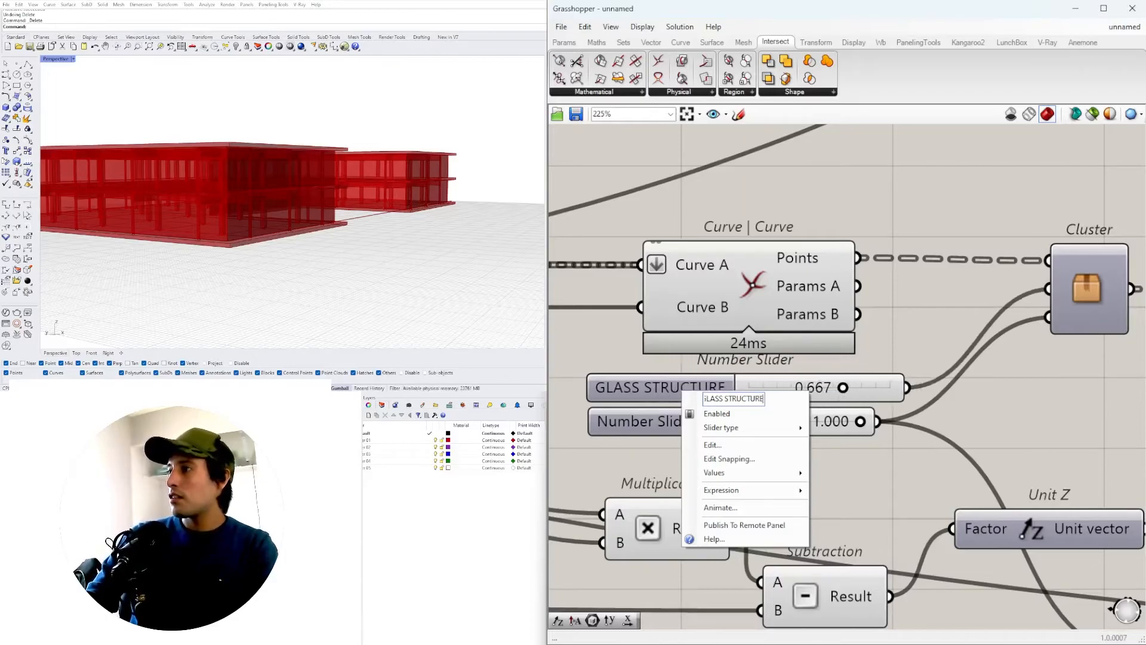
pyautogui.press('Return')
# Step: Give the lower Number Slider feeding the Cluster the name GLASS STRUCTURE as well
pyautogui.rightClick(651, 415)
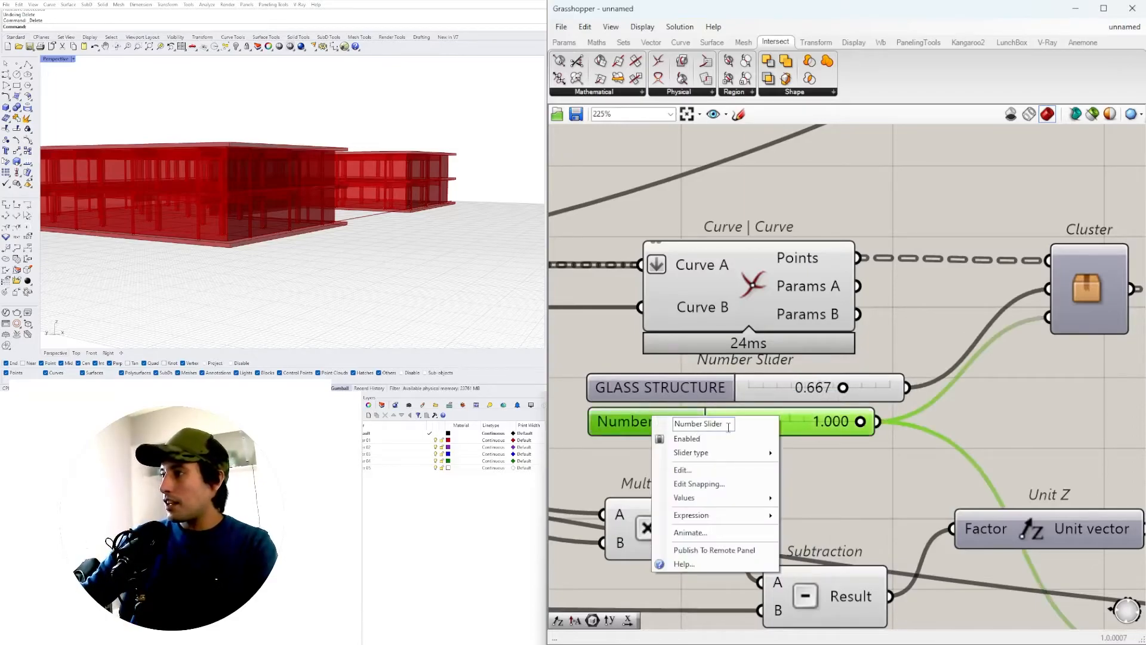
pyautogui.write('GLASS STRUCTURE')
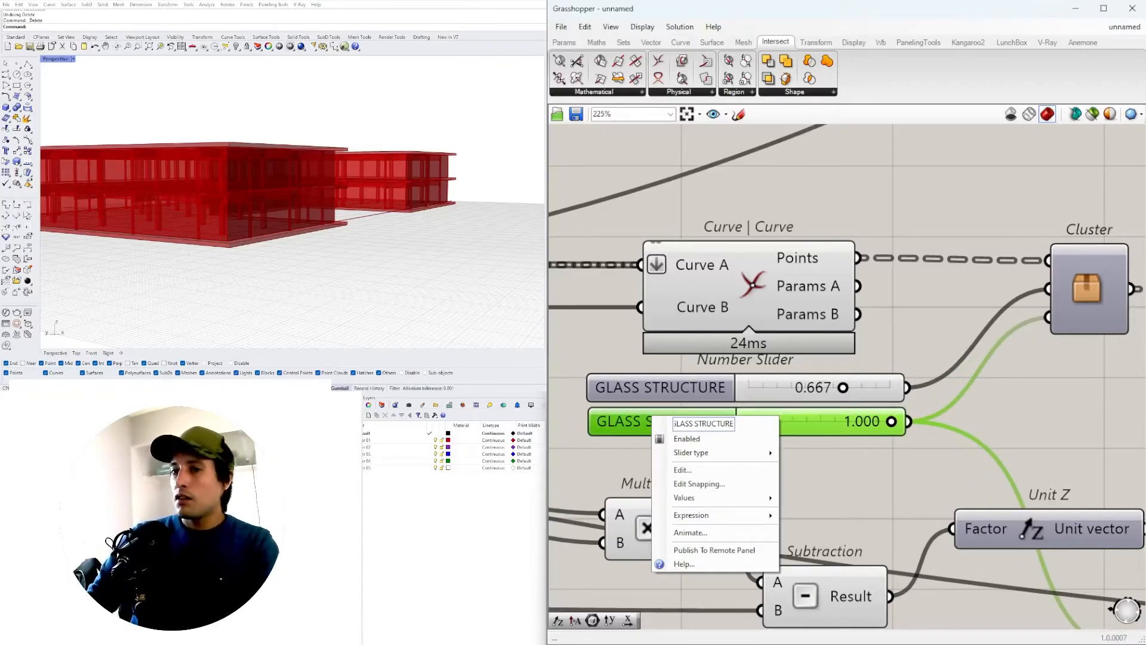
pyautogui.click(1085, 388)
# Step: Prefix the slider names by axis: X GLASS STRUCTURE for the upper one and Y GLASS STRUCTURE for the lower one
pyautogui.moveTo(997, 373); pyautogui.dragTo(889, 378, button='right')
pyautogui.click(757, 426)
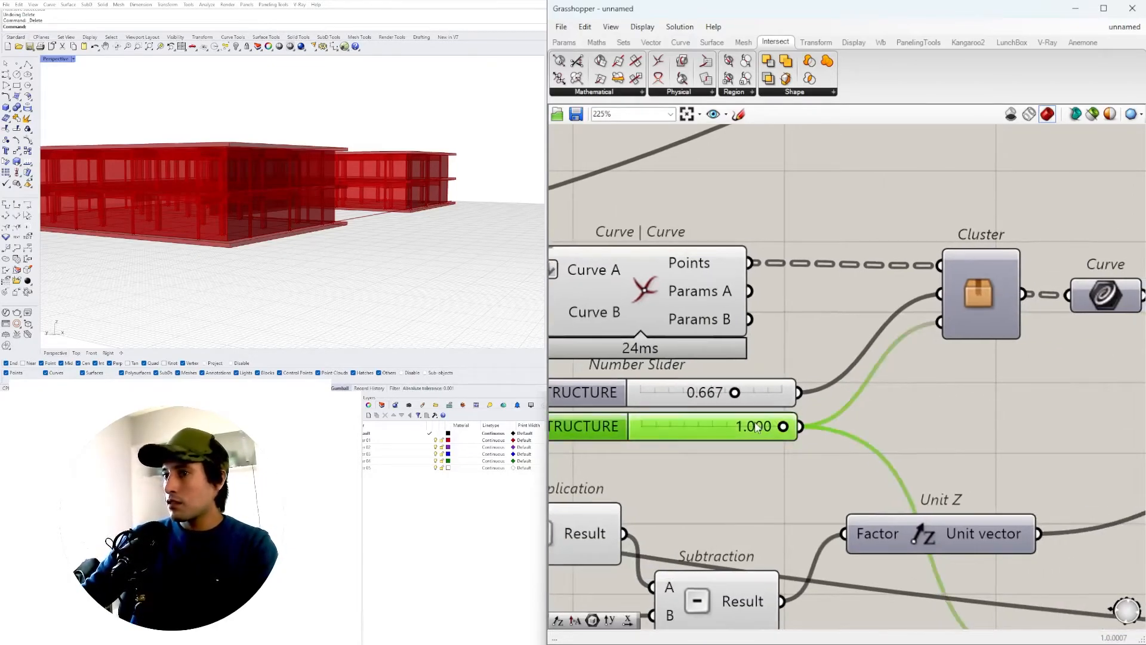
pyautogui.scroll(4, 266, 253)
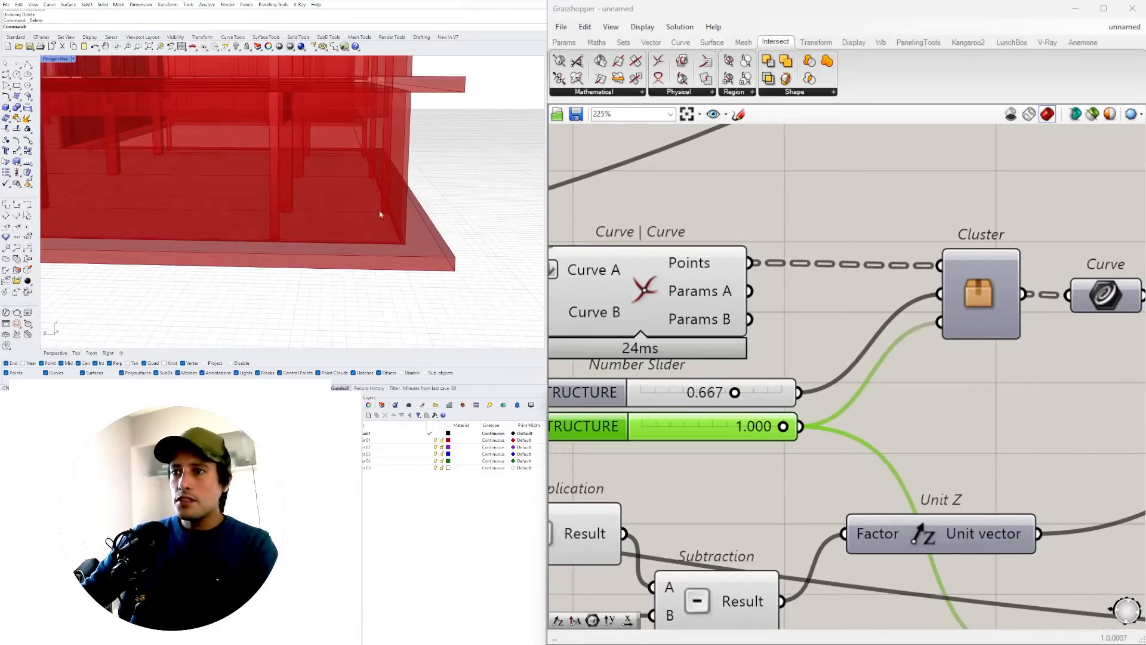
pyautogui.moveTo(699, 447); pyautogui.dragTo(801, 455, button='right')
pyautogui.rightClick(651, 438)
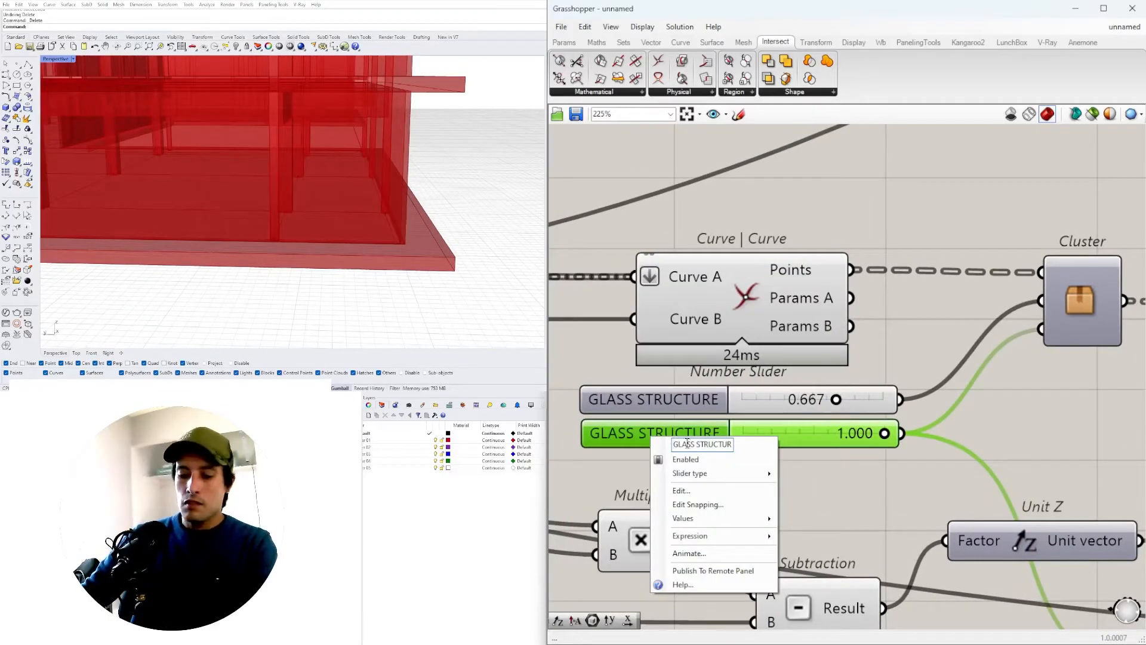
pyautogui.write('Y')
pyautogui.click(616, 406)
pyautogui.rightClick(616, 407)
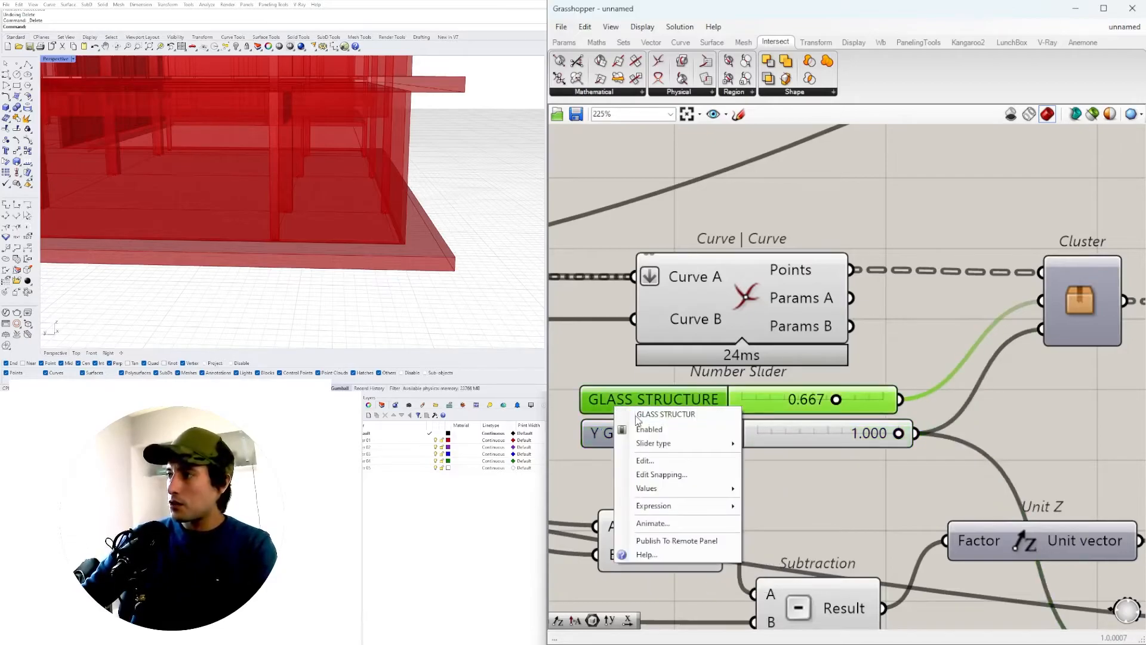
pyautogui.write('X')
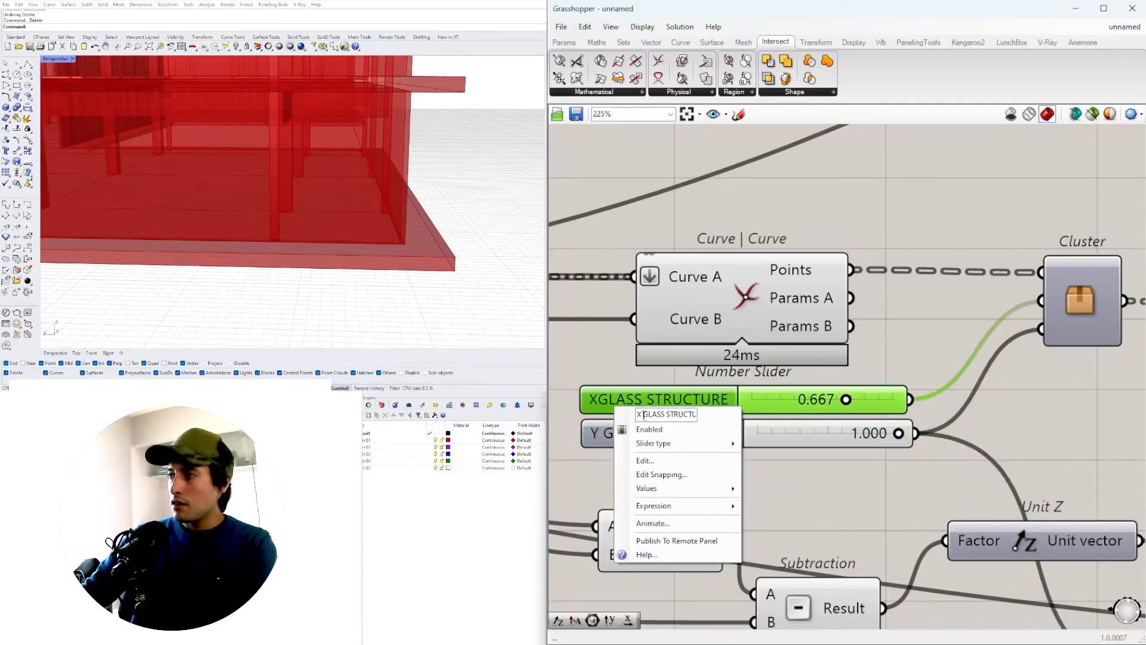
pyautogui.click(891, 381)
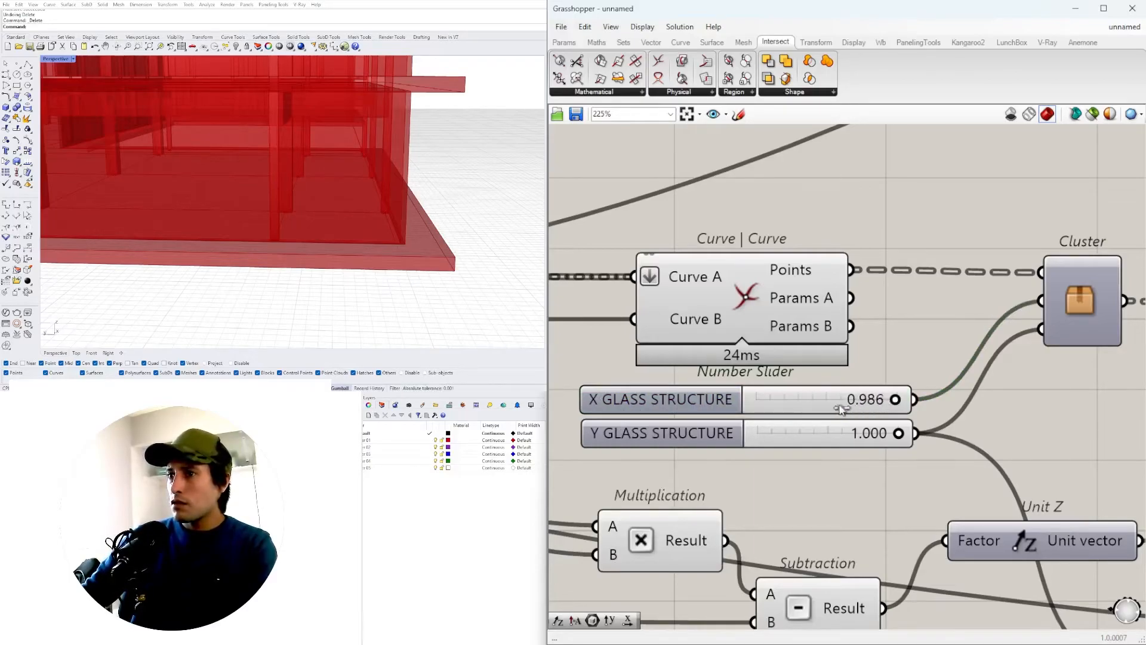
# Step: Vary the X GLASS STRUCTURE slider, settle on 0.622, and check the perimeter elements in the model
pyautogui.moveTo(882, 410); pyautogui.dragTo(783, 415)
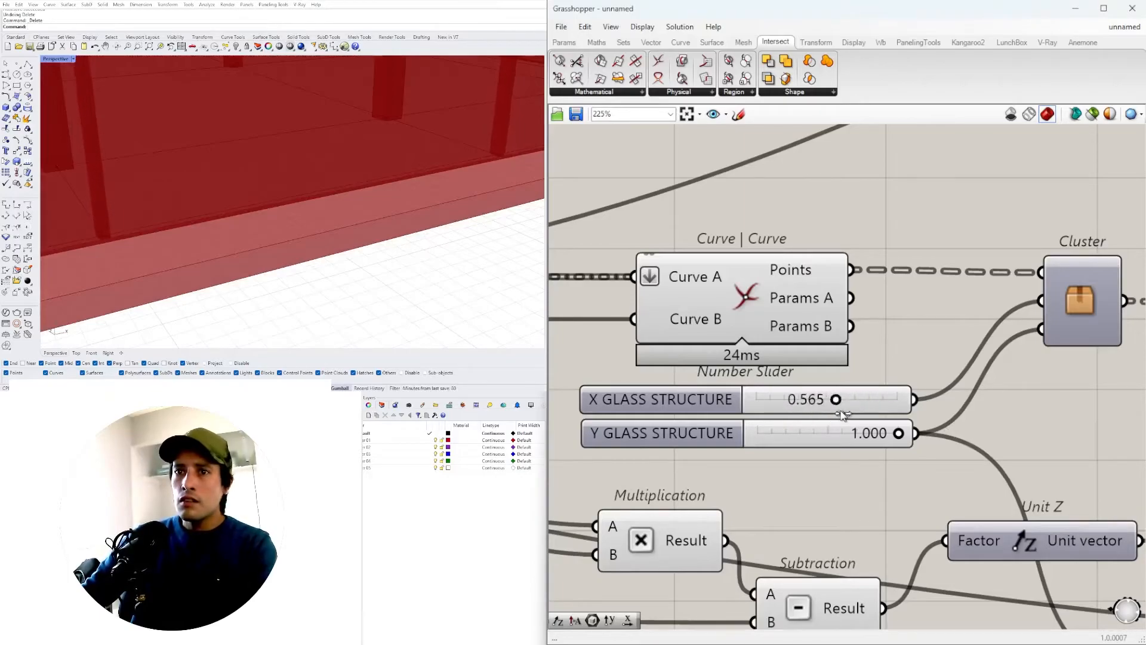
pyautogui.scroll(-5, 322, 227)
pyautogui.scroll(-6, 989, 461)
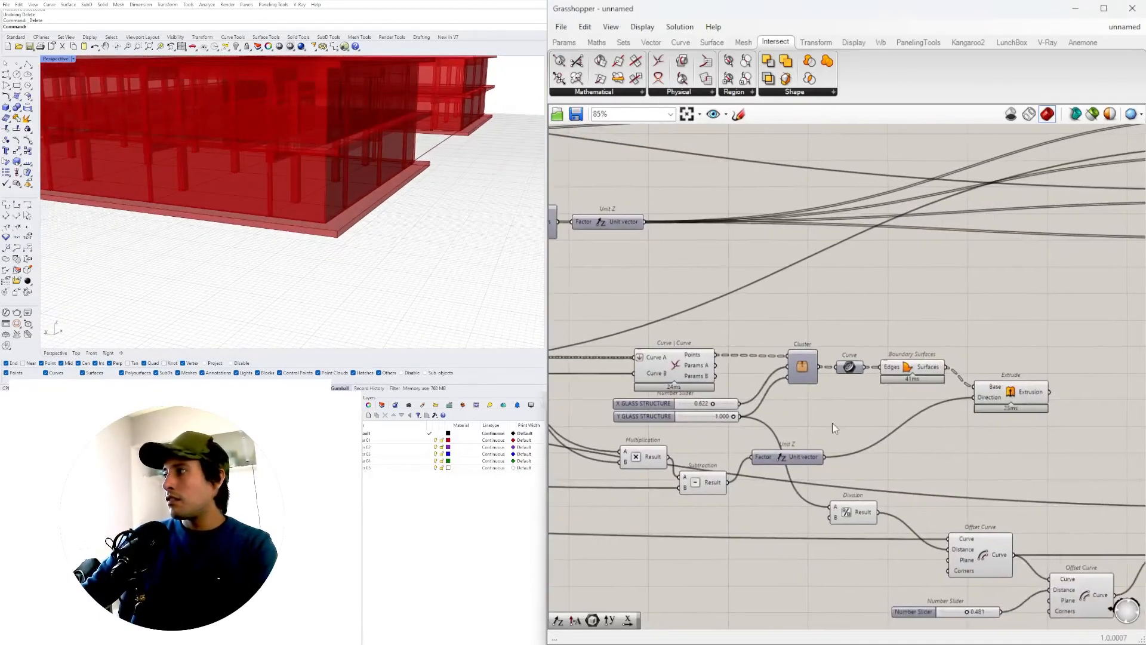
pyautogui.scroll(4, 897, 410)
pyautogui.moveTo(913, 330); pyautogui.dragTo(858, 283)
pyautogui.moveTo(379, 181); pyautogui.dragTo(322, 182, button='right')
# Step: Highlight the Extrude component after the Cluster's Boundary Surfaces to identify the perimeter posts in the model
pyautogui.click(798, 361)
pyautogui.moveTo(742, 401); pyautogui.dragTo(1042, 371, button='right')
pyautogui.scroll(-4, 1042, 371)
pyautogui.moveTo(1054, 571); pyautogui.dragTo(886, 457)
pyautogui.scroll(8, 905, 406)
pyautogui.click(882, 393)
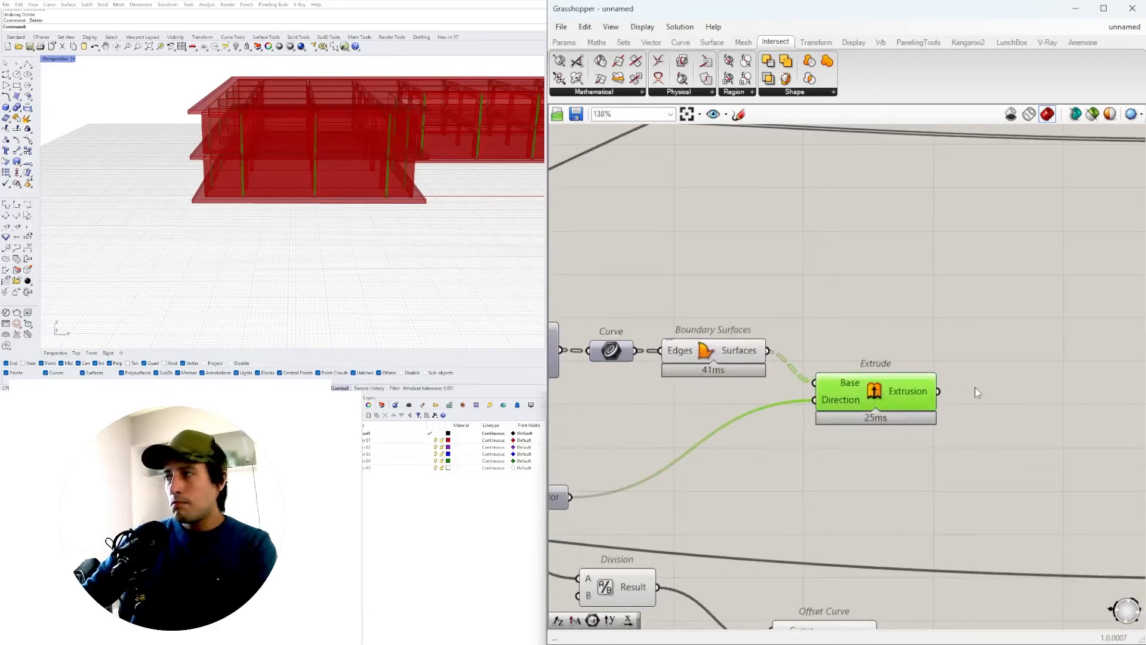
# Step: Add another Brep output below the existing ones and connect the perimeter posts' Extrusion output to it
pyautogui.moveTo(967, 388); pyautogui.dragTo(903, 393, button='right')
pyautogui.scroll(-6, 904, 392)
pyautogui.moveTo(1092, 347); pyautogui.dragTo(908, 358, button='right')
pyautogui.scroll(3, 919, 343)
pyautogui.moveTo(956, 303); pyautogui.dragTo(955, 331)
pyautogui.moveTo(796, 393); pyautogui.dragTo(965, 380, button='right')
pyautogui.moveTo(658, 453); pyautogui.dragTo(1110, 317)
# Step: Position the perimeter posts' Brep below the others and label its group GLASS STRUCTURE
pyautogui.scroll(4, 1074, 325)
pyautogui.moveTo(965, 365); pyautogui.dragTo(996, 386)
pyautogui.scroll(2, 995, 376)
pyautogui.rightClick(985, 357)
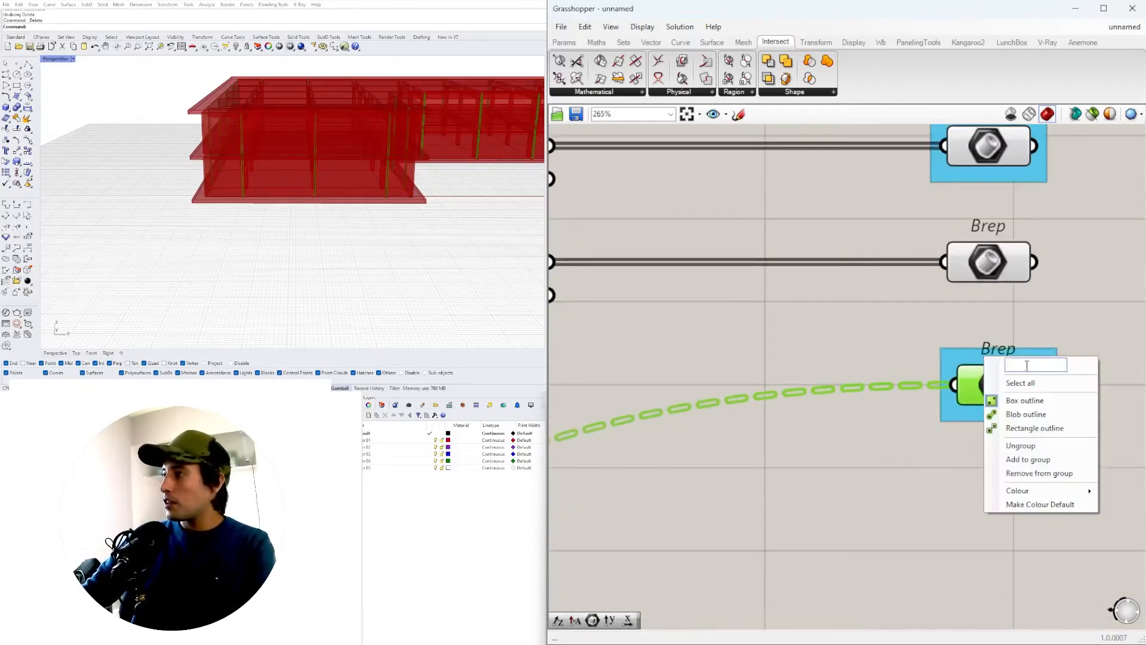
pyautogui.write('GLASS STRUCTURE')
pyautogui.press('Return')
pyautogui.scroll(-2, 1034, 357)
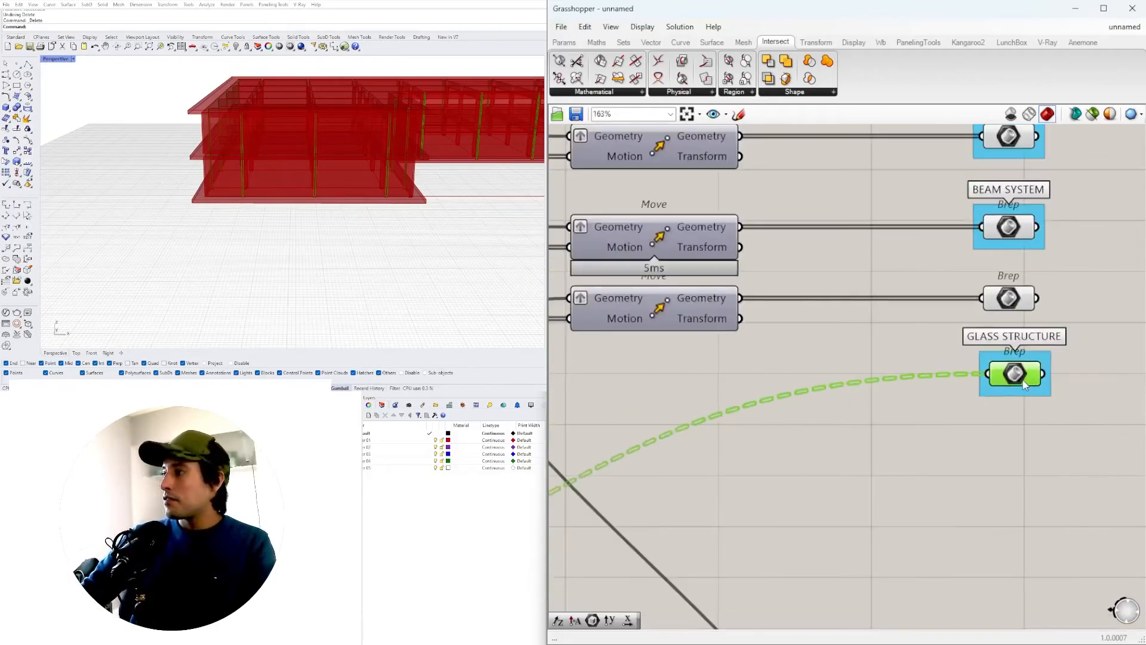
# Step: Put the perimeter strip's Brep between BEAM SYSTEM and GLASS STRUCTURE into its own group labelled GLASS
pyautogui.click(945, 328)
pyautogui.scroll(2, 939, 345)
pyautogui.moveTo(946, 311); pyautogui.dragTo(955, 327)
pyautogui.hotkey('ctrl', 'g')
pyautogui.scroll(1, 953, 328)
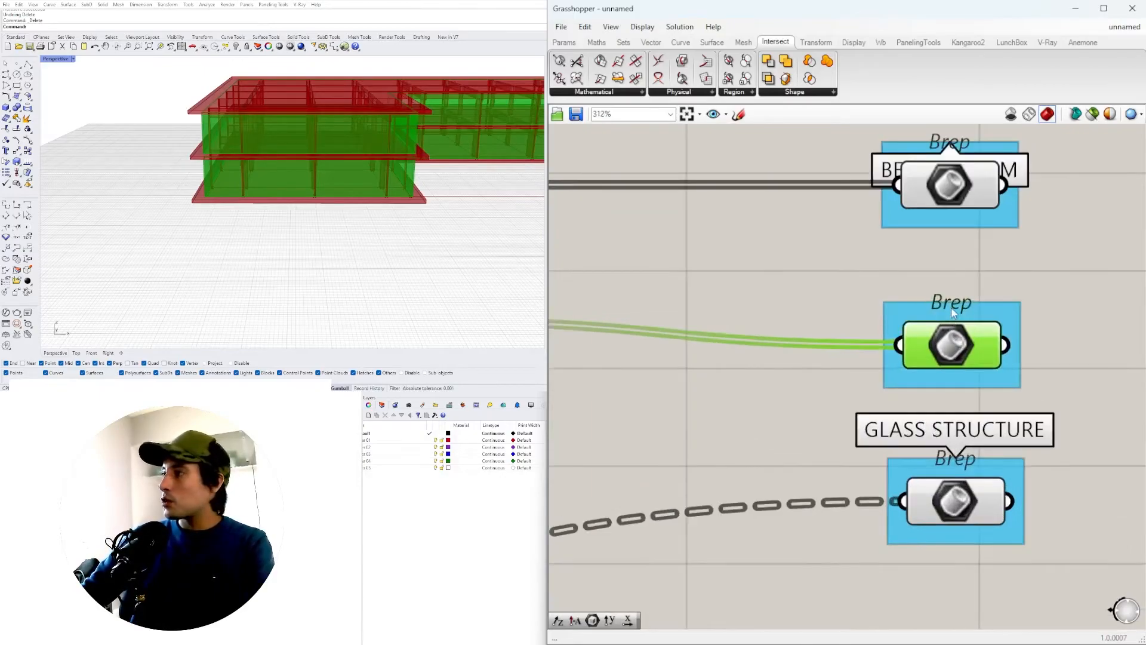
pyautogui.rightClick(951, 308)
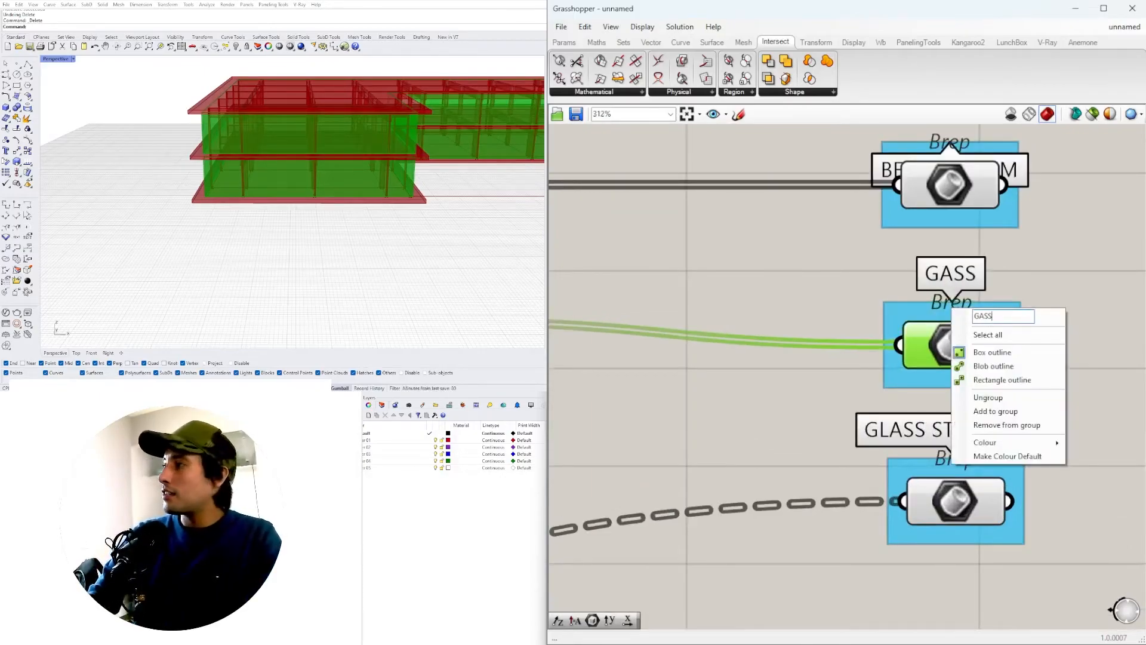
pyautogui.press('Return')
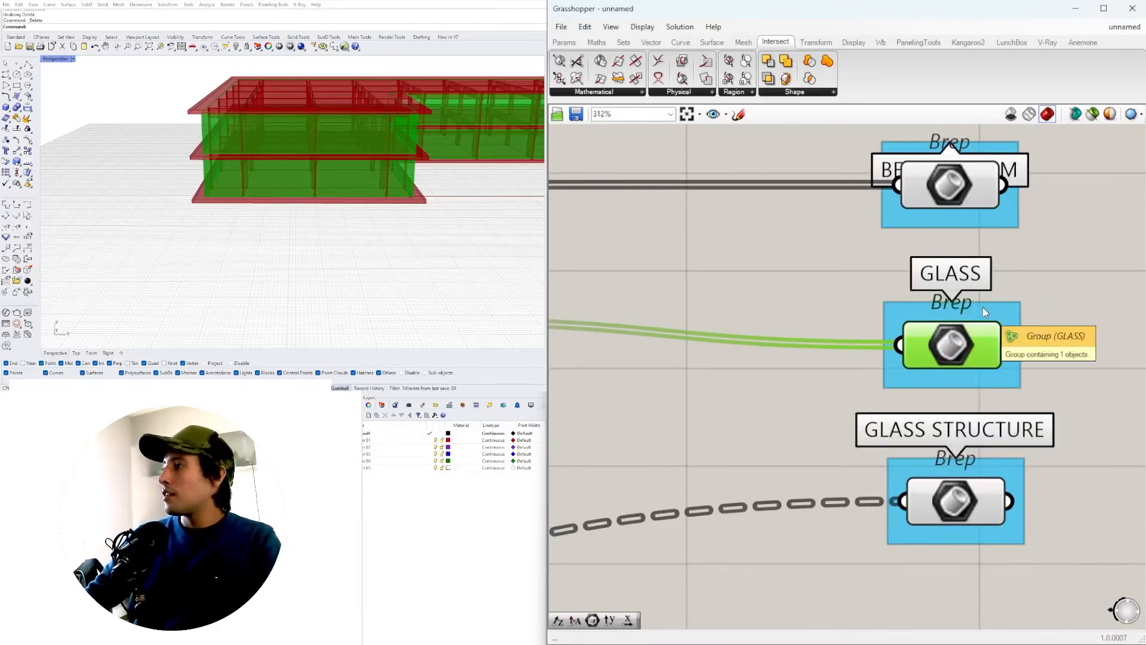
# Step: Set the unnamed number slider that feeds the glass Offset Curve to 0.1
pyautogui.scroll(-8, 983, 307)
pyautogui.scroll(-2, 860, 440)
pyautogui.moveTo(817, 471); pyautogui.dragTo(1008, 448, button='right')
pyautogui.scroll(4, 719, 373)
pyautogui.moveTo(648, 450); pyautogui.dragTo(865, 407, button='right')
pyautogui.moveTo(1064, 509); pyautogui.dragTo(704, 397, button='right')
pyautogui.scroll(5, 800, 497)
pyautogui.scroll(5, 692, 501)
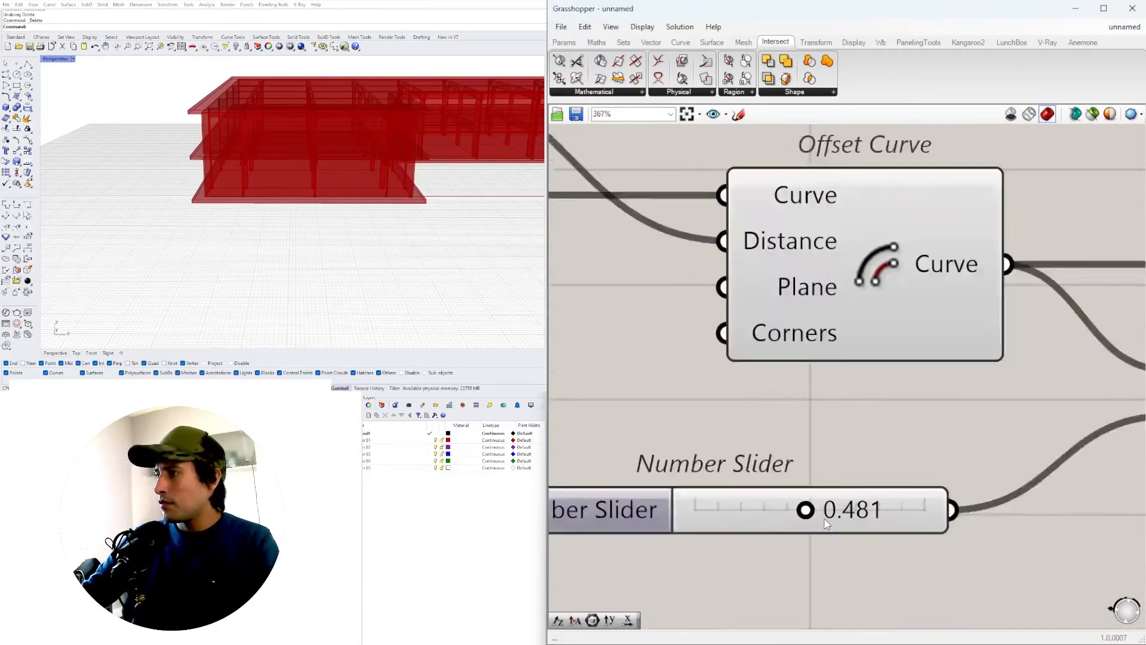
pyautogui.doubleClick(826, 506)
pyautogui.write('.1')
pyautogui.press('Return')
# Step: Rename the glass offset slider GLASS DEPTH and put it in its own group
pyautogui.moveTo(579, 522); pyautogui.dragTo(786, 489, button='right')
pyautogui.scroll(-5, 832, 431)
pyautogui.rightClick(832, 431)
pyautogui.moveTo(906, 440); pyautogui.dragTo(871, 439)
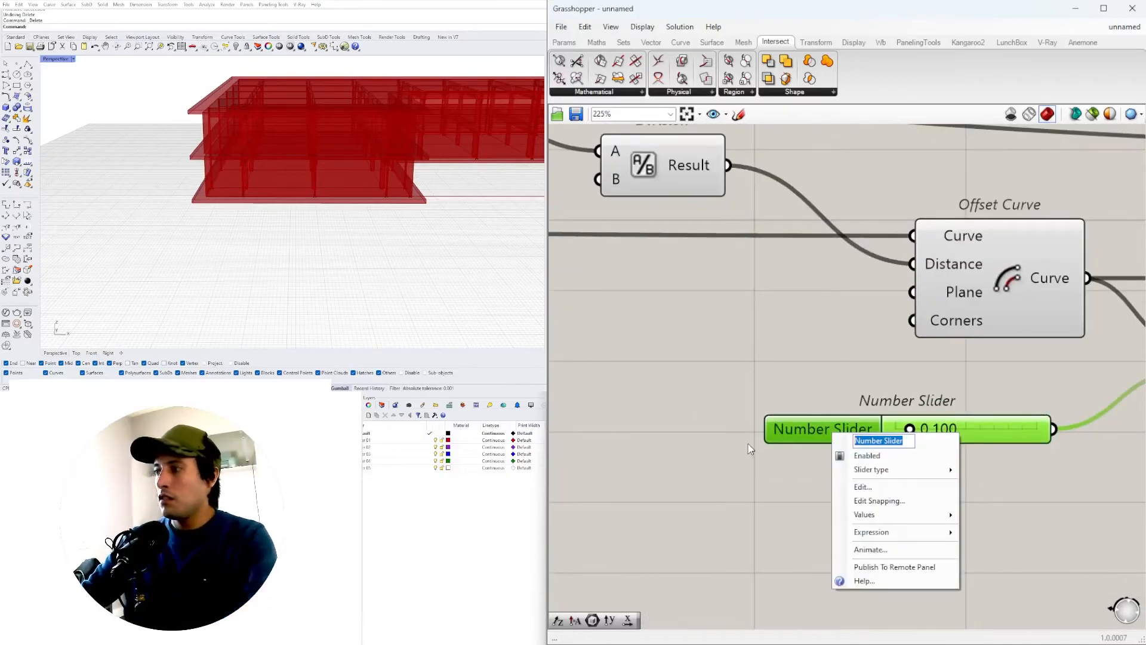
pyautogui.write('GLASS DEPTH')
pyautogui.press('Return')
pyautogui.scroll(-2, 826, 371)
pyautogui.hotkey('ctrl', 'g')
pyautogui.click(838, 367)
# Step: Group the X GLASS STRUCTURE and Y GLASS STRUCTURE sliders together
pyautogui.scroll(-3, 823, 352)
pyautogui.moveTo(722, 356); pyautogui.dragTo(1007, 387, button='right')
pyautogui.scroll(-2, 1007, 387)
pyautogui.moveTo(883, 364); pyautogui.dragTo(860, 386, button='right')
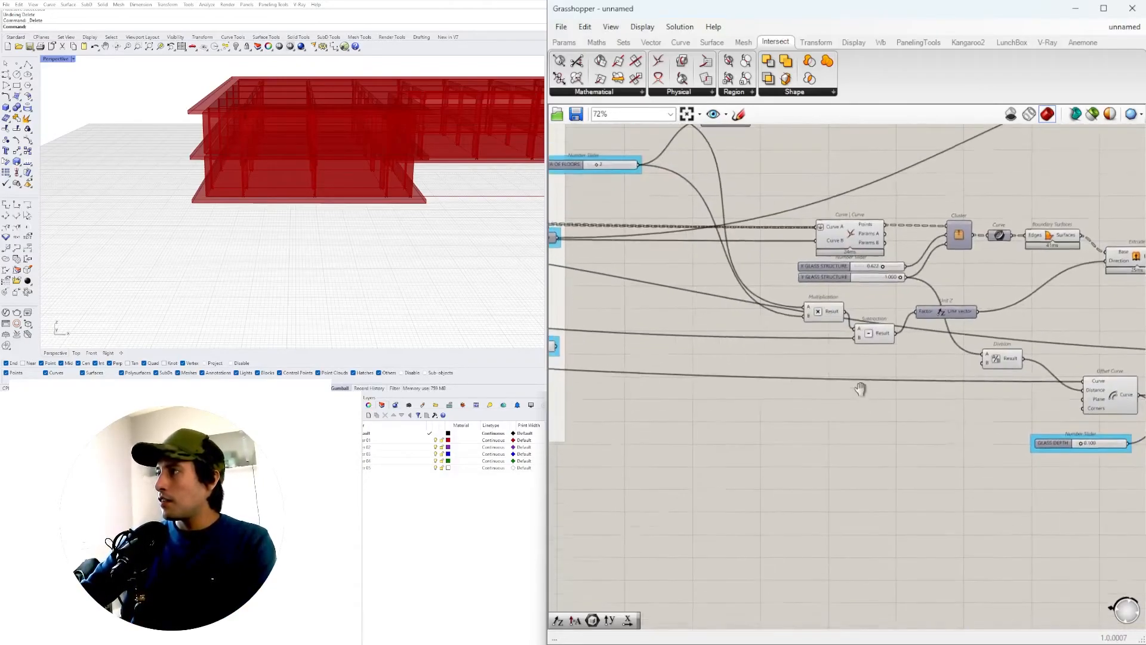
pyautogui.scroll(5, 877, 283)
pyautogui.moveTo(865, 292); pyautogui.dragTo(762, 226)
pyautogui.hotkey('ctrl', 'g')
pyautogui.click(949, 193)
# Step: Turn off the preview of the glass structure's Curve | Curve, Curve, Boundary Surfaces and Extrude components
pyautogui.scroll(-2, 949, 193)
pyautogui.moveTo(899, 190); pyautogui.dragTo(1009, 266, button='right')
pyautogui.scroll(-2, 1009, 266)
pyautogui.moveTo(747, 292); pyautogui.dragTo(605, 382, button='right')
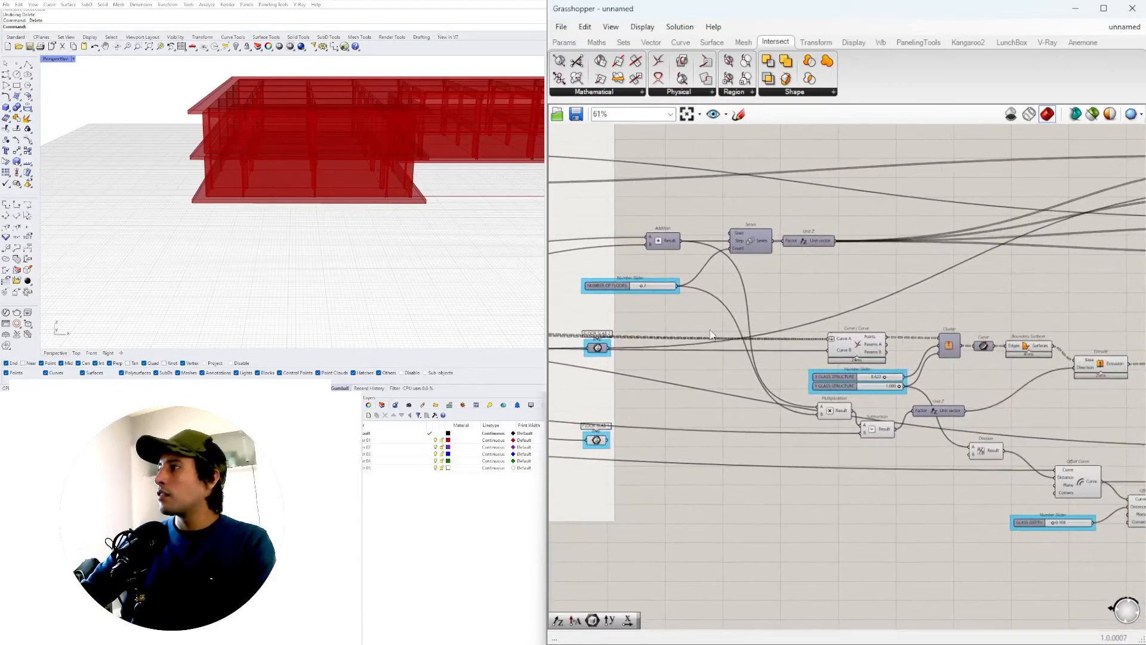
pyautogui.moveTo(1019, 371); pyautogui.dragTo(812, 370, button='right')
pyautogui.moveTo(944, 389); pyautogui.dragTo(824, 323)
pyautogui.click(887, 287)
pyautogui.moveTo(959, 294); pyautogui.dragTo(761, 378)
pyautogui.scroll(2, 669, 326)
pyautogui.moveTo(714, 304); pyautogui.dragTo(635, 355)
pyautogui.scroll(1, 655, 348)
pyautogui.middleClick(658, 343)
pyautogui.click(686, 315)
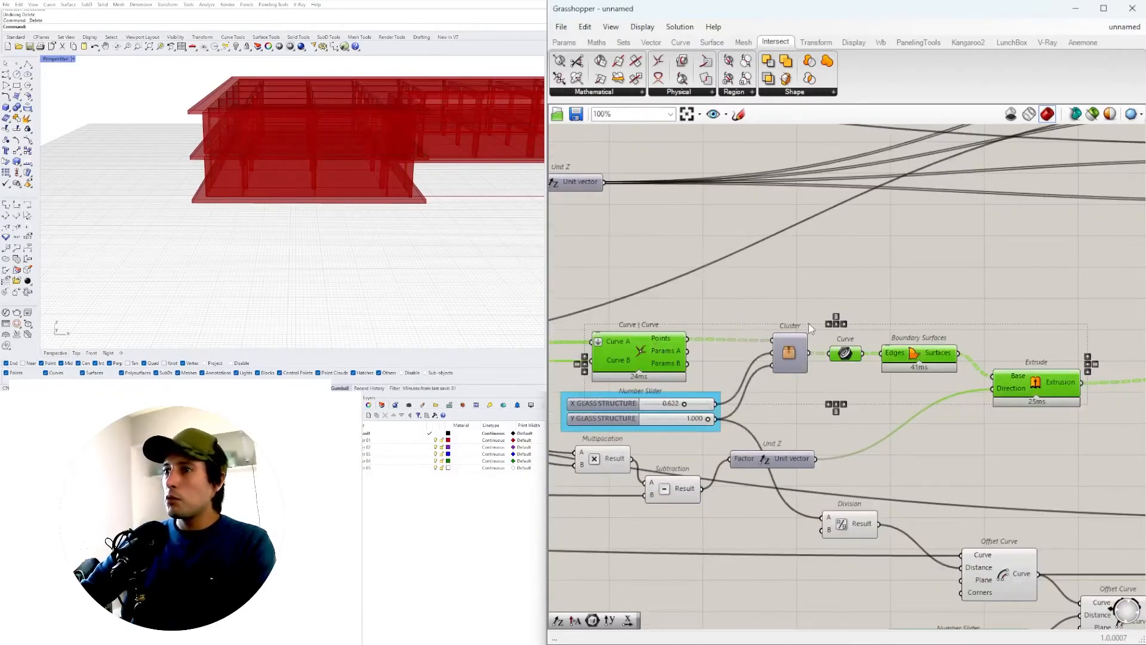
# Step: Turn off the preview of the glass section's Offset Curve and Boundary Surfaces components
pyautogui.scroll(-4, 808, 352)
pyautogui.moveTo(808, 352); pyautogui.dragTo(730, 295, button='right')
pyautogui.scroll(2, 911, 477)
pyautogui.moveTo(911, 477); pyautogui.dragTo(919, 499, button='right')
pyautogui.scroll(-2, 920, 499)
pyautogui.moveTo(962, 534); pyautogui.dragTo(597, 394)
pyautogui.middleClick(616, 407)
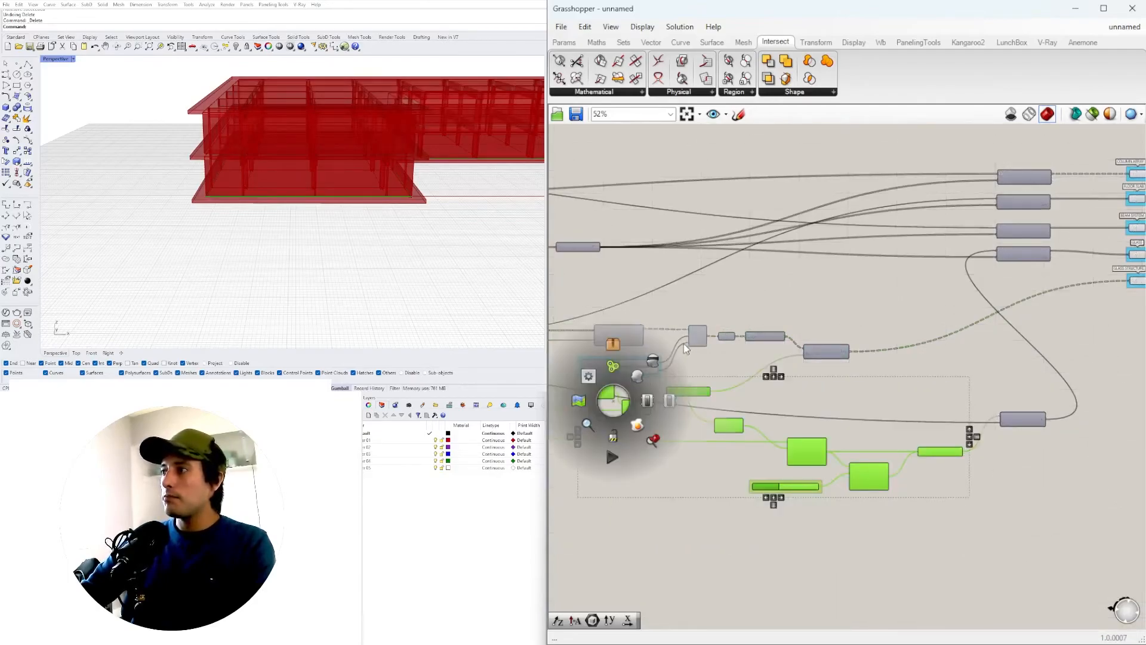
pyautogui.click(652, 361)
pyautogui.click(1122, 333)
# Step: Move the column of labelled output Breps farther away from the Move components
pyautogui.moveTo(1133, 331); pyautogui.dragTo(936, 504, button='right')
pyautogui.scroll(4, 923, 356)
pyautogui.moveTo(987, 479); pyautogui.dragTo(839, 220)
pyautogui.moveTo(844, 309); pyautogui.dragTo(979, 309)
pyautogui.click(691, 357)
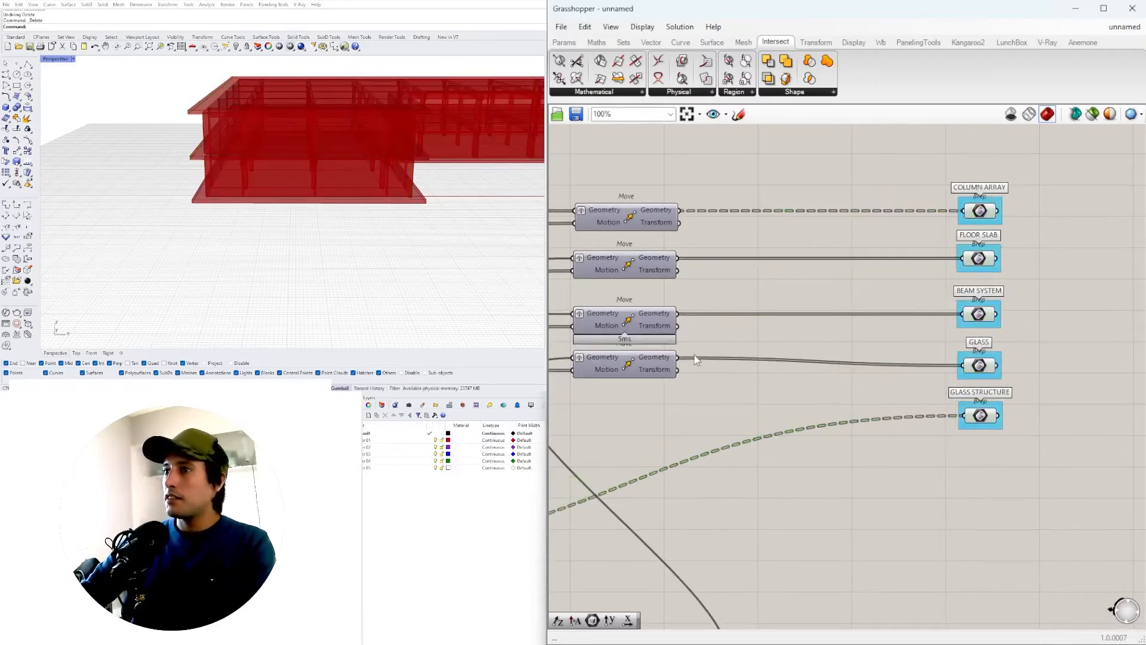
# Step: Try to move the FLOOR SLAB 1 Brep below GLASS STRUCTURE among the outputs, and undo the move
pyautogui.scroll(-3, 873, 349)
pyautogui.moveTo(875, 346); pyautogui.dragTo(1114, 387, button='right')
pyautogui.scroll(-4, 1008, 368)
pyautogui.scroll(5, 741, 386)
pyautogui.moveTo(741, 386); pyautogui.dragTo(975, 373, button='right')
pyautogui.scroll(-1, 776, 362)
pyautogui.moveTo(755, 355); pyautogui.dragTo(985, 351, button='right')
pyautogui.scroll(3, 773, 427)
pyautogui.moveTo(671, 431); pyautogui.dragTo(995, 426, button='right')
pyautogui.moveTo(1108, 395); pyautogui.dragTo(788, 458, button='right')
pyautogui.moveTo(984, 292); pyautogui.dragTo(893, 272, button='right')
pyautogui.scroll(-5, 932, 274)
pyautogui.moveTo(1053, 388); pyautogui.dragTo(815, 383, button='right')
pyautogui.scroll(4, 816, 395)
pyautogui.moveTo(857, 454); pyautogui.dragTo(684, 458, button='right')
pyautogui.scroll(-9, 684, 462)
pyautogui.moveTo(683, 459); pyautogui.dragTo(915, 526)
pyautogui.scroll(8, 907, 424)
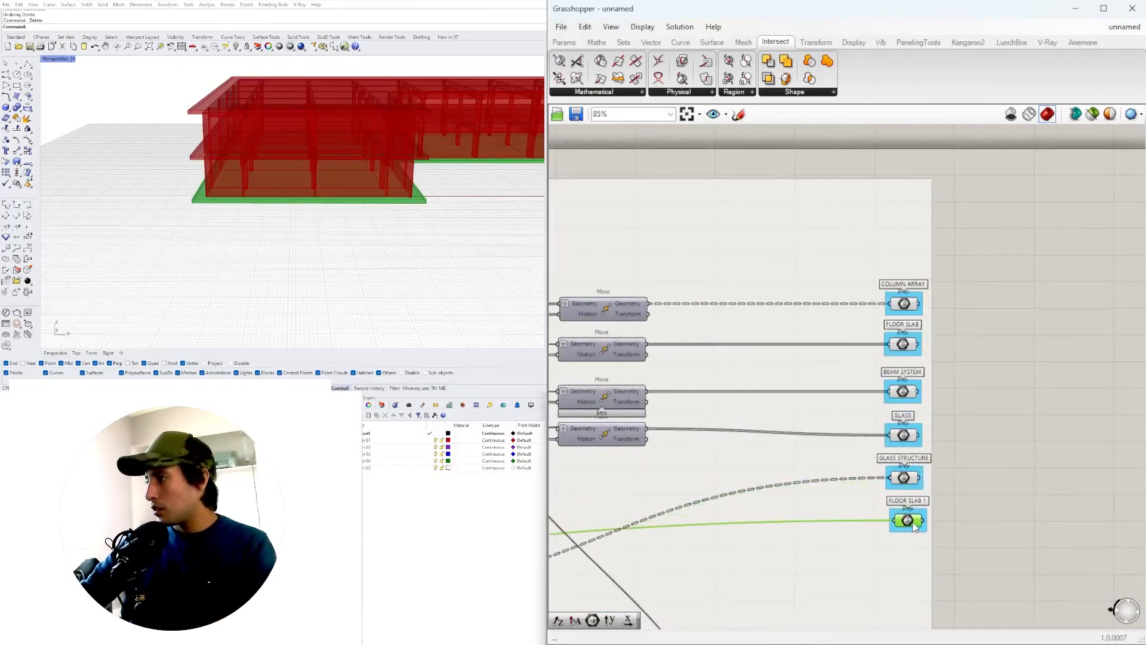
pyautogui.scroll(-5, 904, 518)
pyautogui.hotkey('ctrl', 'z')
# Step: Copy the FLOOR SLAB 1 Brep with its connection and place the grouped copy below GLASS STRUCTURE
pyautogui.moveTo(792, 503); pyautogui.dragTo(1065, 347, button='right')
pyautogui.scroll(7, 660, 447)
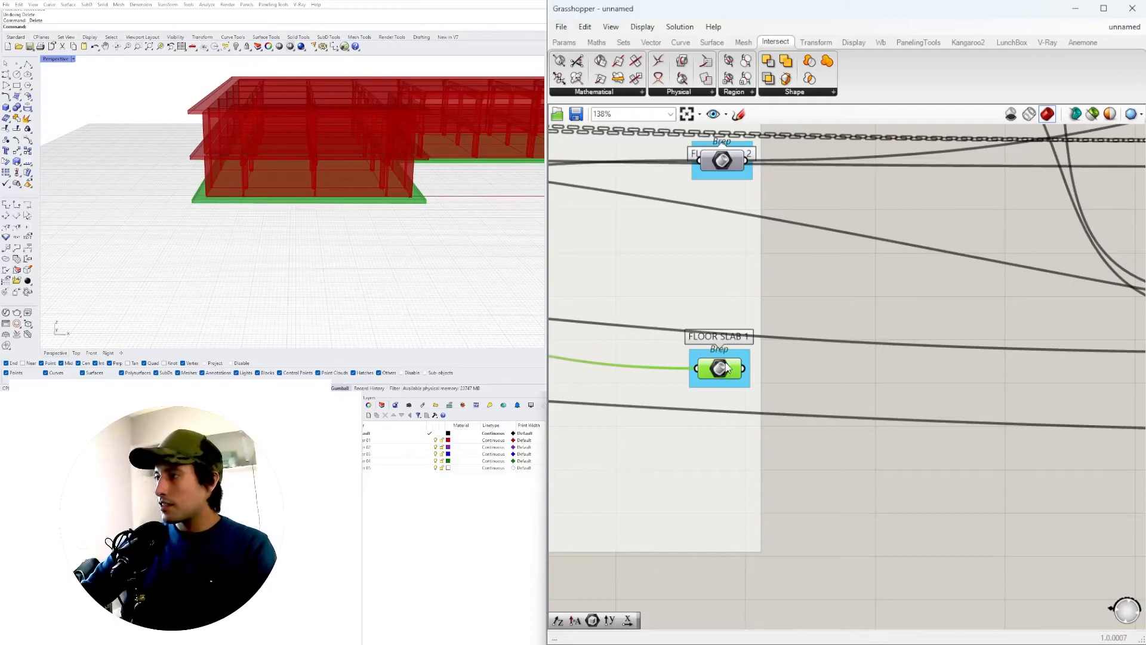
pyautogui.moveTo(724, 371)
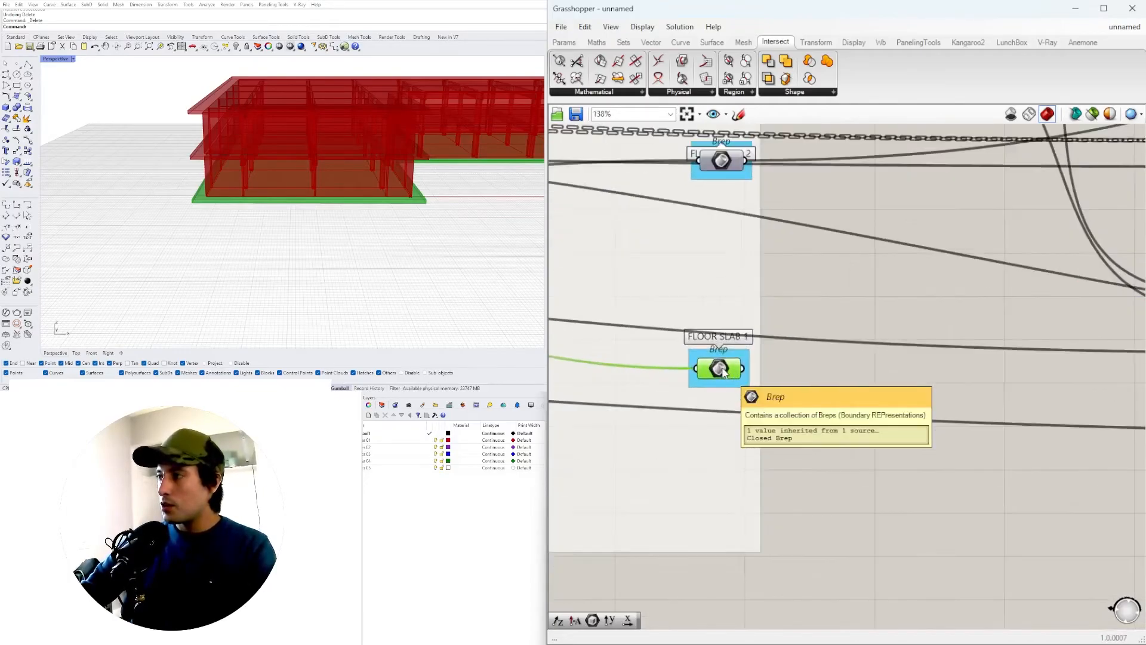
pyautogui.moveTo(823, 380); pyautogui.dragTo(1098, 357)
pyautogui.scroll(-10, 822, 377)
pyautogui.scroll(8, 1032, 348)
pyautogui.moveTo(1099, 358); pyautogui.dragTo(928, 444, button='right')
pyautogui.moveTo(935, 438); pyautogui.dragTo(931, 452)
pyautogui.scroll(2, 928, 452)
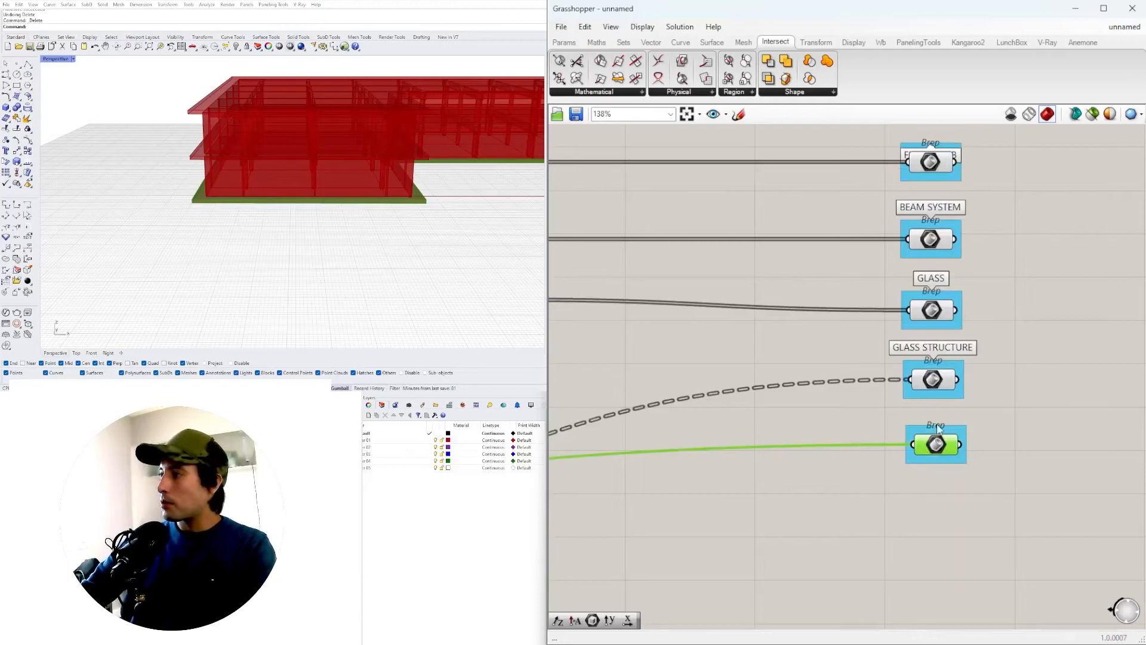
# Step: Label the group of the copied slab Brep FLOOR SLAB
pyautogui.rightClick(948, 431)
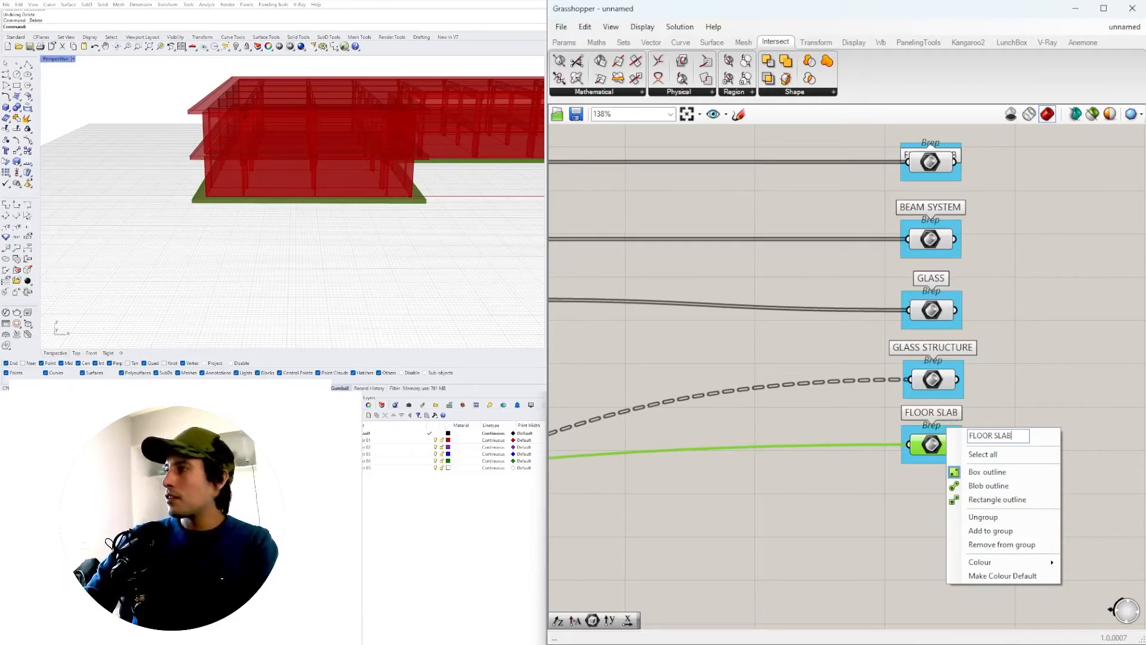
pyautogui.press('Return')
pyautogui.click(1085, 279)
# Step: Check each output Brep from COLUMN ARRAY to the lowest FLOOR SLAB by highlighting its geometry in the model
pyautogui.scroll(2, 955, 286)
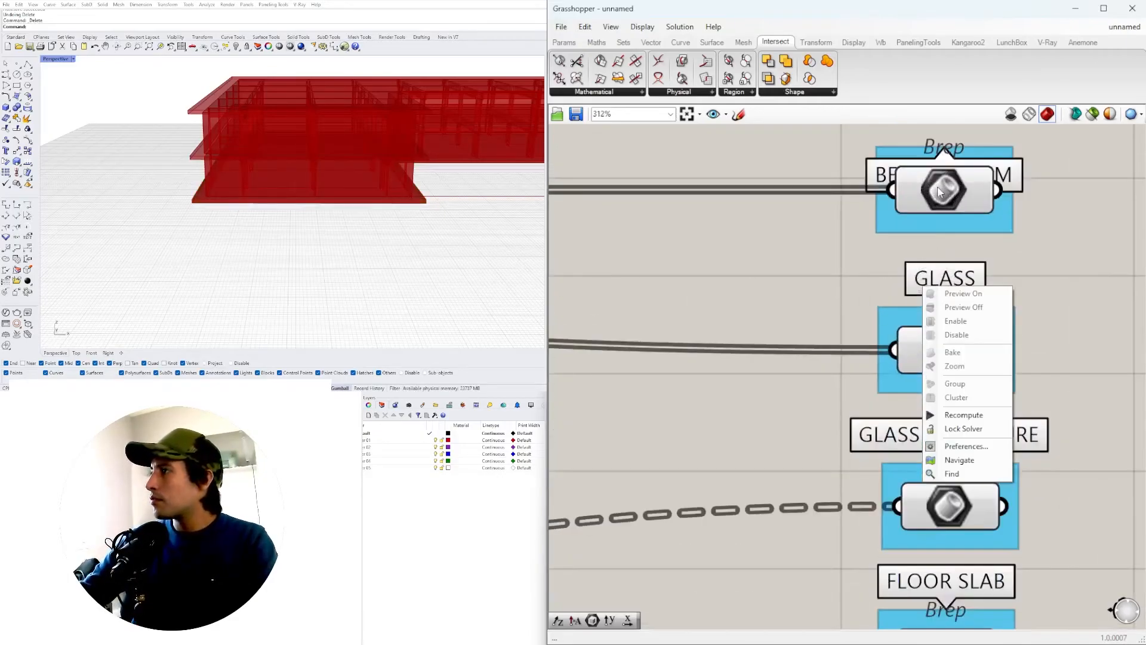
pyautogui.scroll(-2, 922, 336)
pyautogui.click(900, 208)
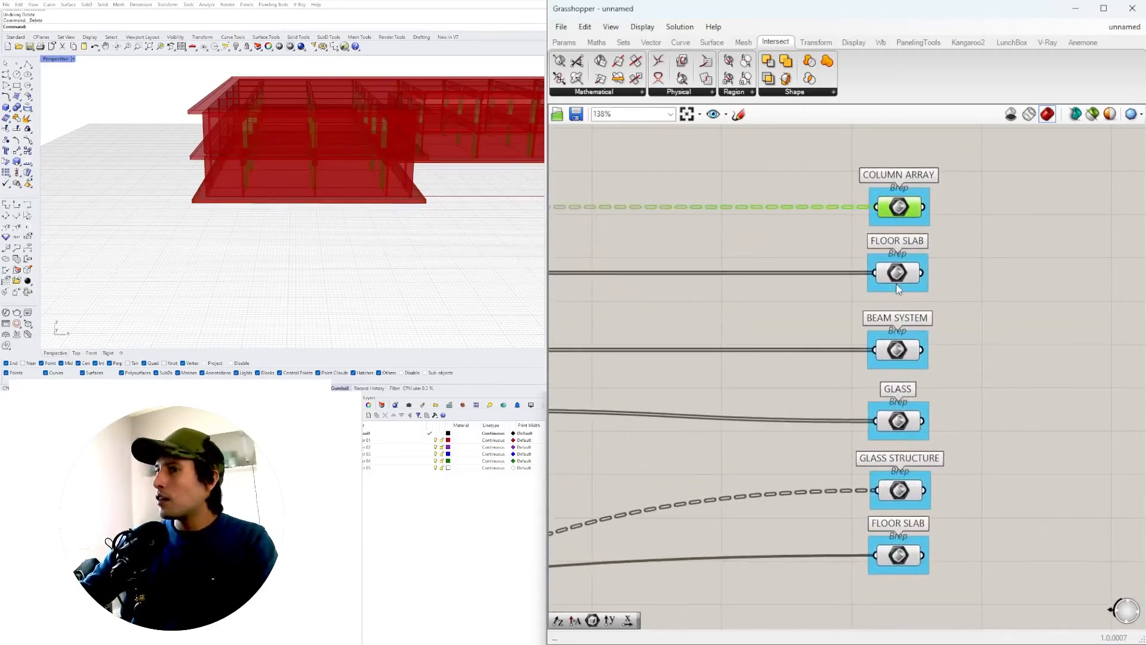
pyautogui.click(904, 274)
pyautogui.click(904, 351)
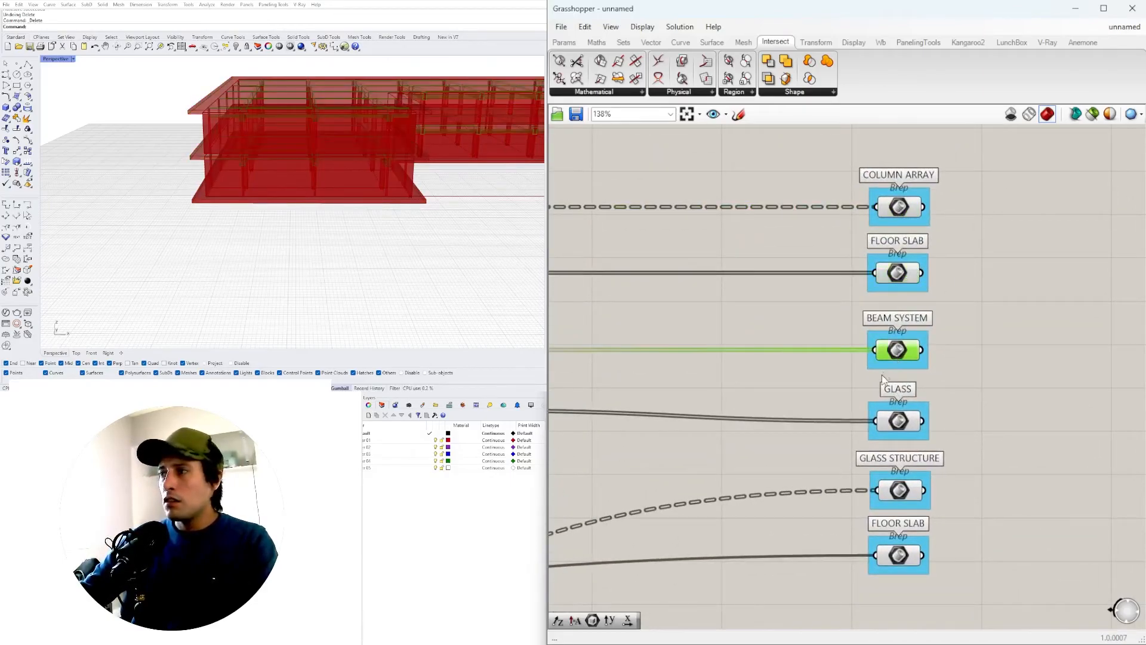
pyautogui.click(898, 421)
pyautogui.click(899, 492)
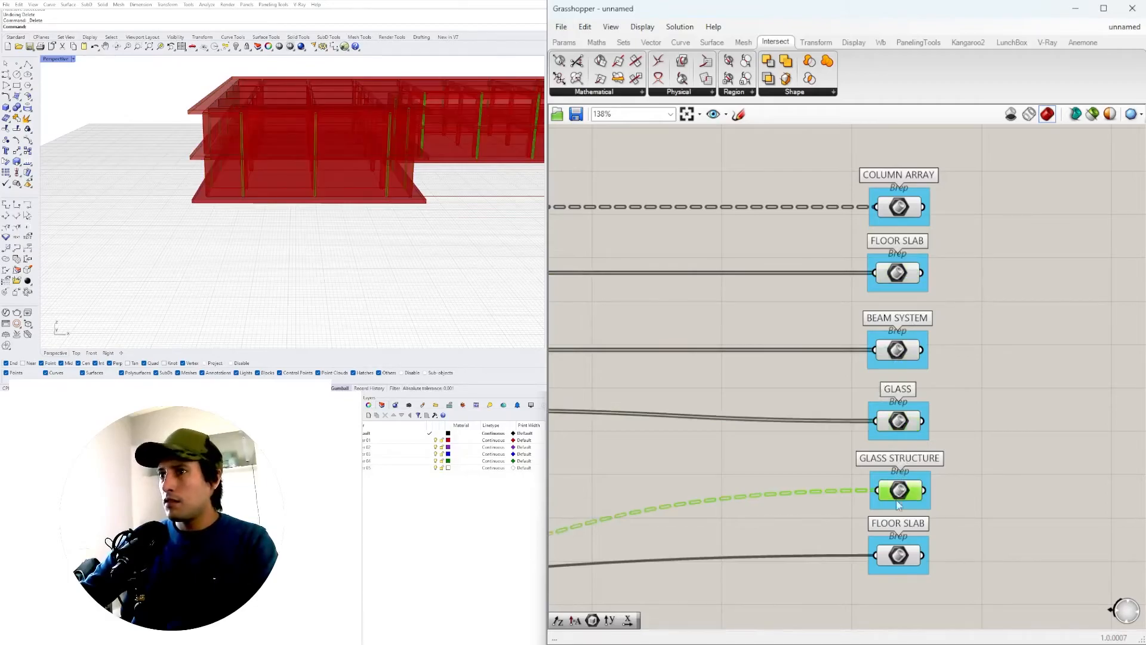
pyautogui.click(899, 557)
# Step: Turn off the preview of the original FLOOR SLAB 1 Brep
pyautogui.scroll(-5, 848, 368)
pyautogui.moveTo(726, 399); pyautogui.dragTo(944, 339, button='right')
pyautogui.moveTo(693, 393); pyautogui.dragTo(837, 412, button='right')
pyautogui.scroll(4, 829, 406)
pyautogui.moveTo(850, 530); pyautogui.dragTo(797, 493)
pyautogui.scroll(1, 797, 492)
pyautogui.middleClick(798, 492)
pyautogui.click(837, 449)
pyautogui.click(878, 437)
# Step: Turn off the preview of both Contour components that feed the Multiple Curves intersection
pyautogui.scroll(-3, 871, 427)
pyautogui.moveTo(718, 399); pyautogui.dragTo(1013, 415, button='right')
pyautogui.scroll(2, 766, 355)
pyautogui.moveTo(766, 355); pyautogui.dragTo(1064, 360, button='right')
pyautogui.moveTo(556, 346); pyautogui.dragTo(737, 343, button='right')
pyautogui.scroll(-2, 739, 346)
pyautogui.moveTo(645, 356); pyautogui.dragTo(1051, 406, button='right')
pyautogui.moveTo(768, 334); pyautogui.dragTo(902, 336, button='right')
pyautogui.scroll(5, 901, 336)
pyautogui.moveTo(756, 359); pyautogui.dragTo(916, 365, button='right')
pyautogui.click(767, 343)
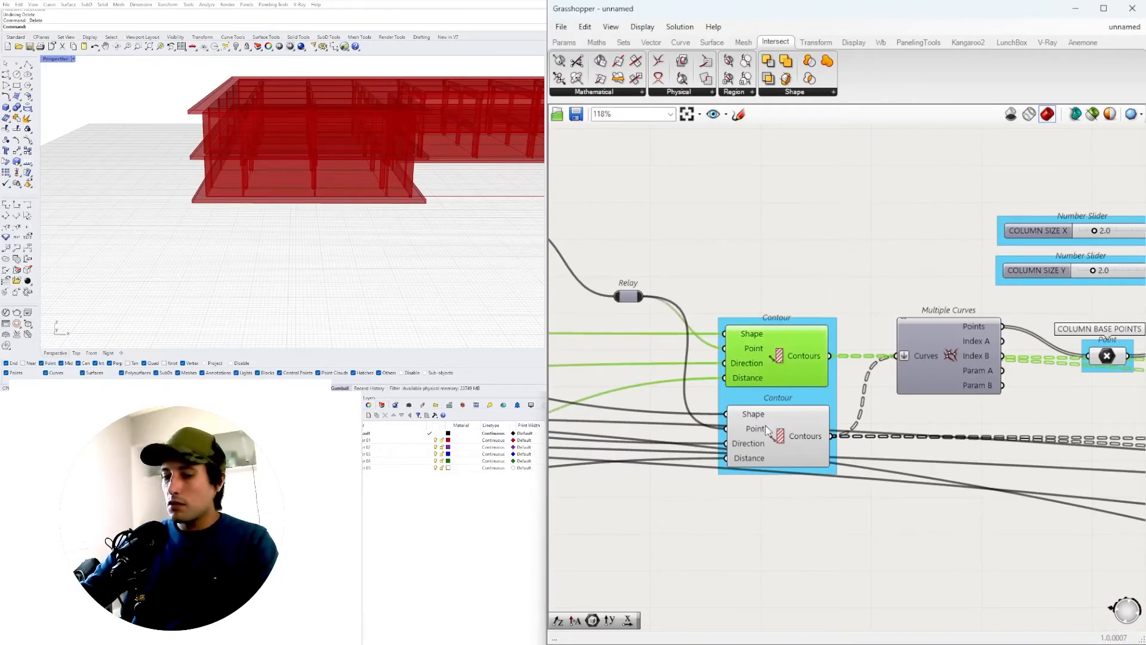
pyautogui.keyDown('shift'); pyautogui.click(768, 431); pyautogui.keyUp('shift')
pyautogui.middleClick(774, 436)
pyautogui.click(816, 404)
# Step: Review the definition from the Join Curves component through to the output Breps
pyautogui.scroll(-5, 779, 412)
pyautogui.moveTo(687, 408); pyautogui.dragTo(1001, 391, button='right')
pyautogui.scroll(3, 883, 387)
pyautogui.moveTo(626, 426); pyautogui.dragTo(1001, 422, button='right')
pyautogui.click(900, 410)
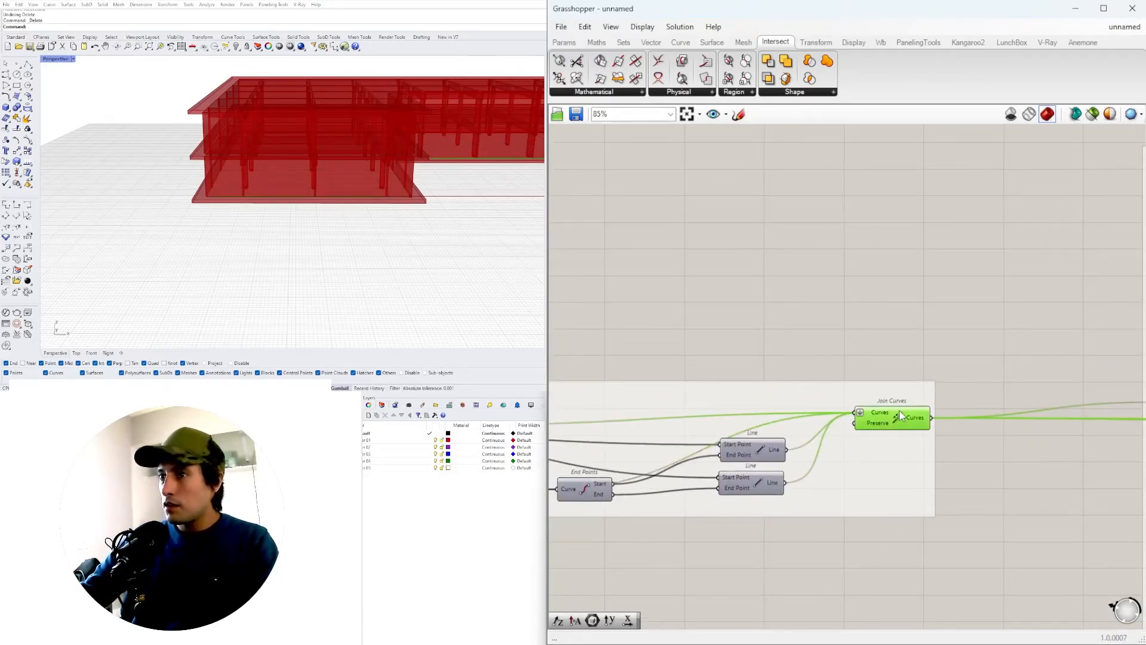
pyautogui.scroll(-5, 897, 357)
pyautogui.moveTo(1050, 328); pyautogui.dragTo(620, 343, button='right')
pyautogui.moveTo(1110, 360); pyautogui.dragTo(628, 325, button='right')
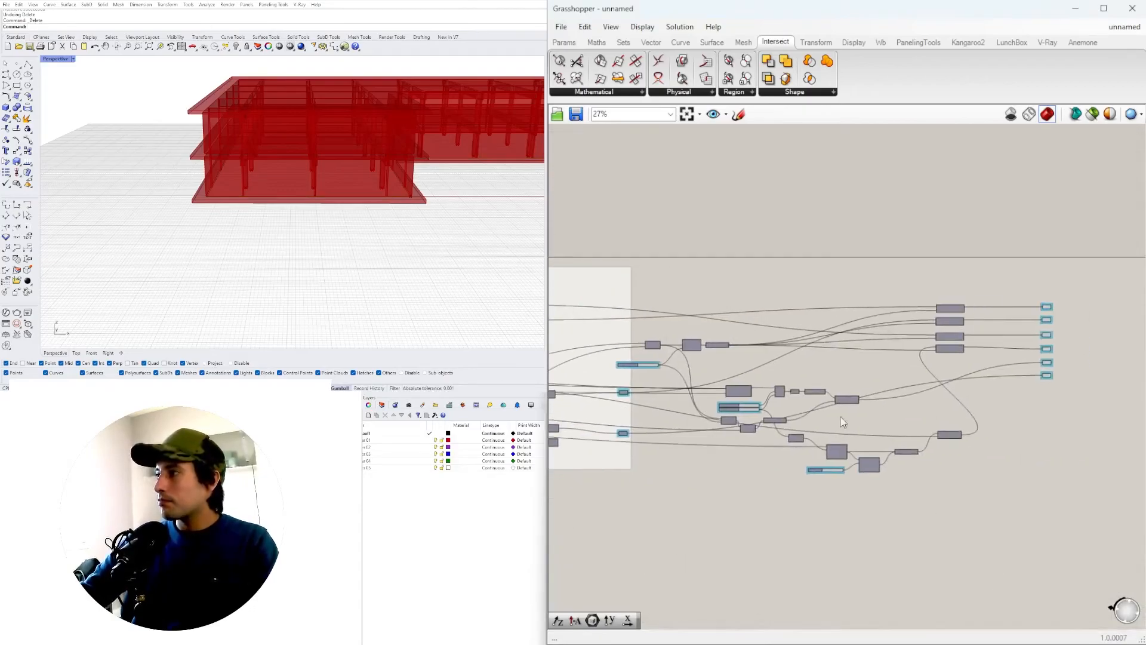
pyautogui.scroll(4, 775, 390)
pyautogui.moveTo(1105, 389); pyautogui.dragTo(680, 375, button='right')
pyautogui.scroll(-2, 684, 376)
pyautogui.moveTo(954, 375); pyautogui.dragTo(912, 253)
pyautogui.click(823, 346)
# Step: Move the glass structure's Unit Z component next to the Direction input of its Extrude
pyautogui.moveTo(818, 352); pyautogui.dragTo(1081, 364, button='right')
pyautogui.scroll(2, 844, 388)
pyautogui.moveTo(644, 445); pyautogui.dragTo(715, 449, button='right')
pyautogui.scroll(2, 716, 450)
pyautogui.moveTo(729, 463); pyautogui.dragTo(849, 418)
pyautogui.click(804, 433)
pyautogui.moveTo(804, 433); pyautogui.dragTo(885, 388, button='right')
pyautogui.scroll(1, 877, 429)
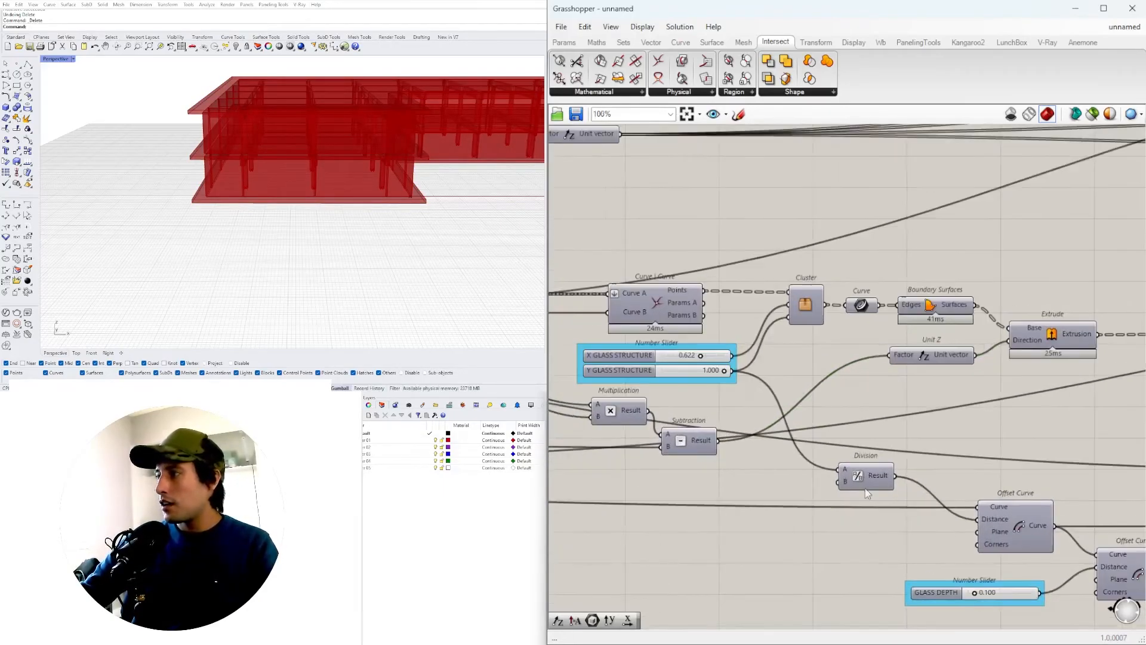
# Step: Move the Division component down beside the first Offset Curve, close to its Distance input
pyautogui.moveTo(870, 474); pyautogui.dragTo(763, 492, button='right')
pyautogui.moveTo(763, 492); pyautogui.dragTo(797, 558)
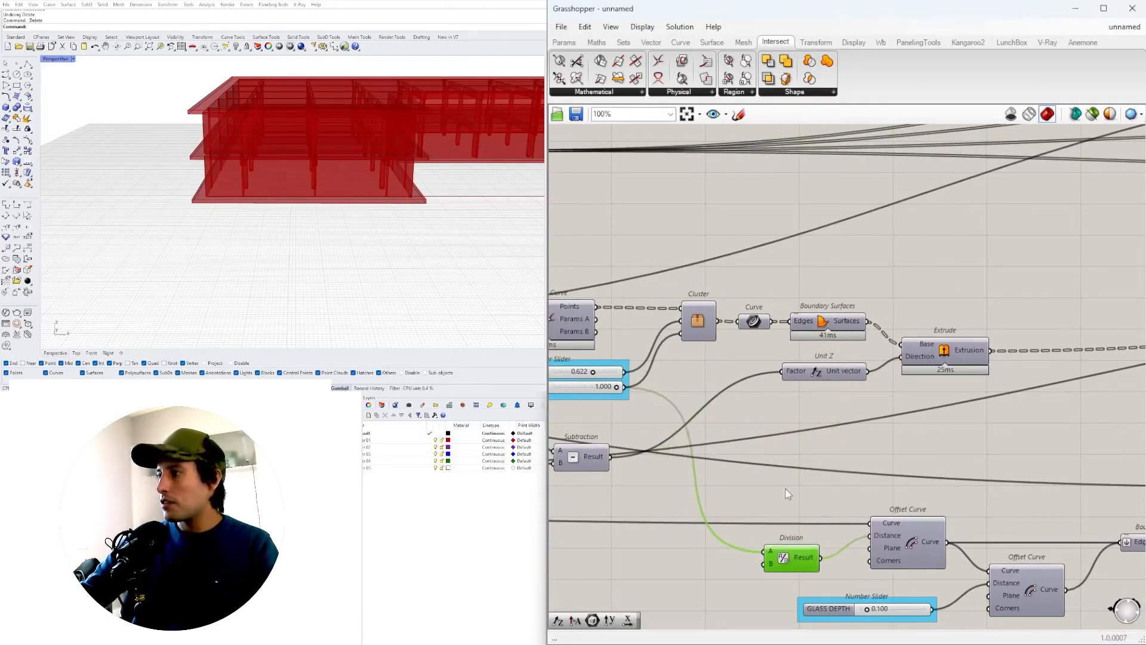
pyautogui.click(787, 503)
# Step: Arrange the FLOOR SLAB 2 and FLOOR SLAB 1 Breps close together, one directly above the other
pyautogui.scroll(-4, 771, 465)
pyautogui.moveTo(683, 467); pyautogui.dragTo(975, 446, button='right')
pyautogui.scroll(4, 725, 373)
pyautogui.moveTo(724, 518)
pyautogui.mouseDown()
pyautogui.moveTo(762, 476)
pyautogui.moveTo(697, 478)
pyautogui.moveTo(714, 520)
pyautogui.mouseUp()
pyautogui.moveTo(715, 520); pyautogui.dragTo(926, 475, button='right')
pyautogui.moveTo(930, 335); pyautogui.dragTo(899, 387)
pyautogui.moveTo(918, 478); pyautogui.dragTo(907, 431)
pyautogui.moveTo(898, 386); pyautogui.dragTo(907, 388)
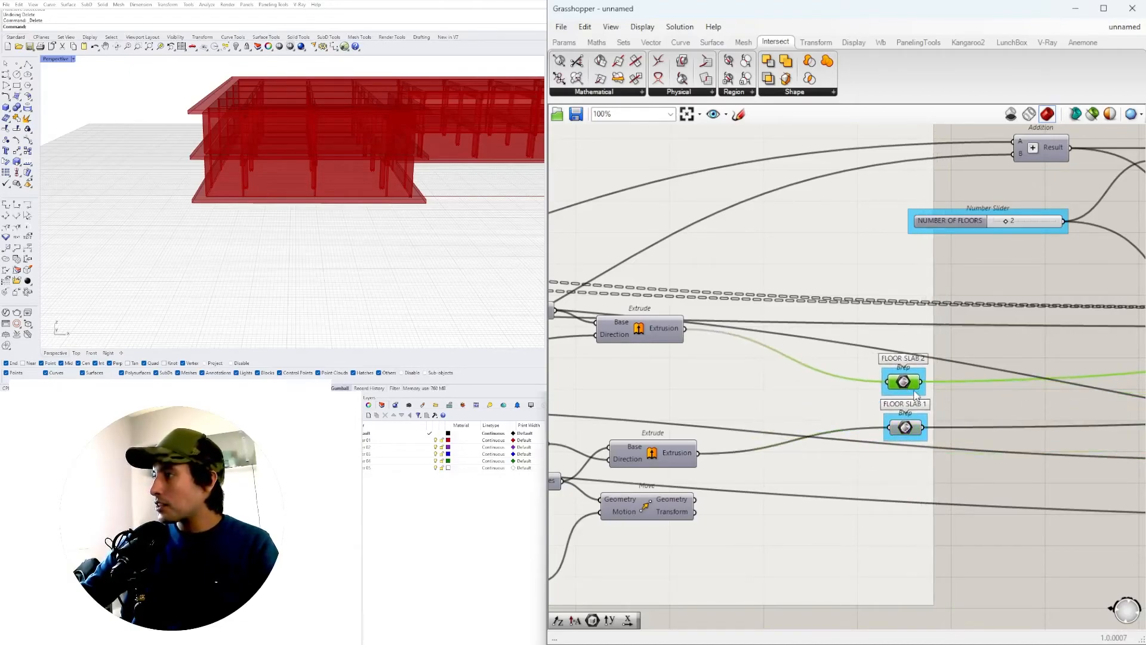
# Step: Reposition the NUMBER OF FLOORS slider slightly lower, below the Addition component
pyautogui.scroll(-5, 1015, 375)
pyautogui.moveTo(1114, 410); pyautogui.dragTo(849, 422, button='right')
pyautogui.click(830, 514)
pyautogui.scroll(4, 739, 345)
pyautogui.moveTo(738, 346); pyautogui.dragTo(810, 432, button='right')
pyautogui.moveTo(789, 391); pyautogui.dragTo(806, 421)
pyautogui.scroll(-2, 817, 415)
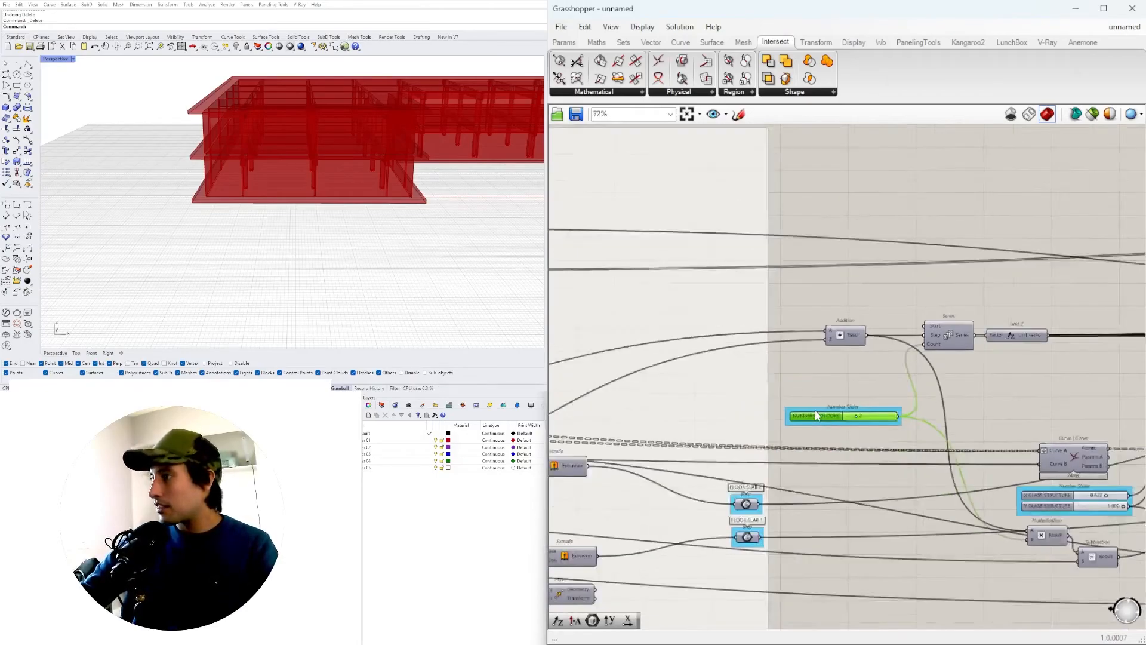
# Step: Move the FLOOR SLAB 2 and FLOOR SLAB 1 Breps together farther left, keeping them one directly above the other
pyautogui.scroll(-2, 817, 415)
pyautogui.moveTo(769, 416); pyautogui.dragTo(946, 423, button='right')
pyautogui.scroll(-1, 946, 425)
pyautogui.click(944, 428)
pyautogui.scroll(4, 925, 460)
pyautogui.keyDown('shift'); pyautogui.click(953, 536); pyautogui.keyUp('shift')
pyautogui.moveTo(965, 497); pyautogui.dragTo(872, 488)
pyautogui.scroll(-3, 901, 451)
pyautogui.click(963, 384)
# Step: Move the NUMBER OF FLOORS slider up and to the left, closer beneath the Addition component's inputs
pyautogui.moveTo(963, 385); pyautogui.dragTo(829, 414, button='right')
pyautogui.scroll(5, 852, 442)
pyautogui.moveTo(854, 440); pyautogui.dragTo(762, 391)
# Step: Inspect the GLASS DEPTH slider and its connection to the second Offset Curve
pyautogui.moveTo(979, 383); pyautogui.dragTo(768, 400, button='right')
pyautogui.scroll(-3, 768, 400)
pyautogui.scroll(-2, 957, 384)
pyautogui.moveTo(914, 408); pyautogui.dragTo(664, 351, button='right')
pyautogui.scroll(6, 735, 523)
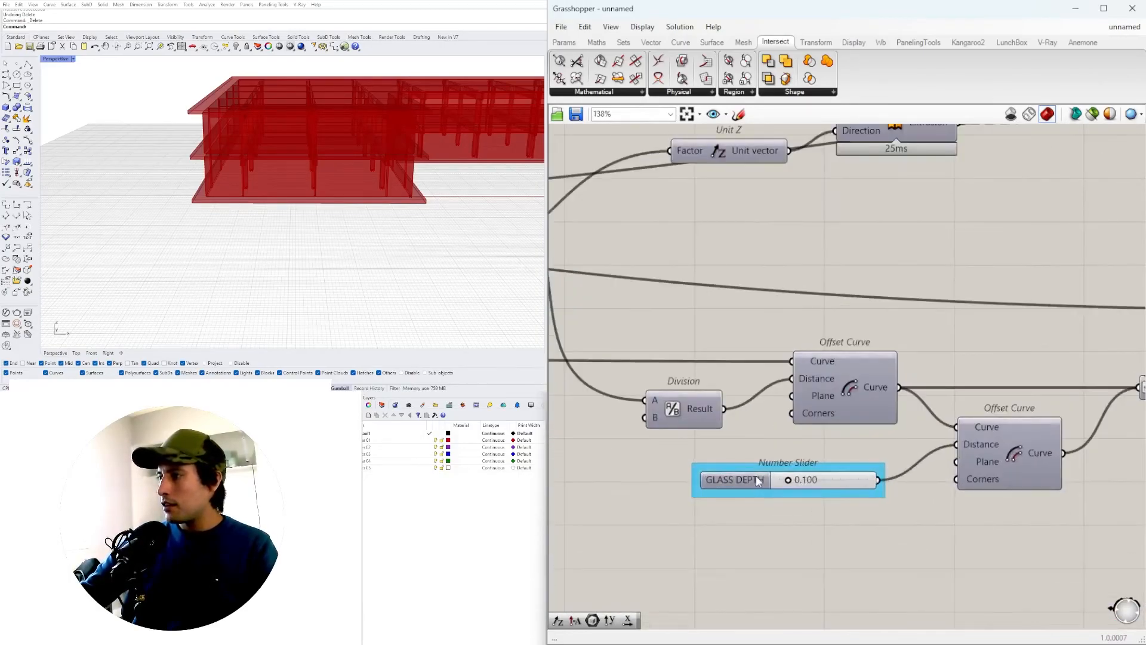
pyautogui.click(755, 475)
pyautogui.click(900, 542)
# Step: Test the NUMBER OF FLOORS slider against the building model and leave it at 3
pyautogui.scroll(-1, 898, 519)
pyautogui.scroll(-3, 897, 496)
pyautogui.moveTo(897, 496); pyautogui.dragTo(942, 352, button='right')
pyautogui.scroll(4, 790, 374)
pyautogui.moveTo(790, 373); pyautogui.dragTo(1004, 418, button='right')
pyautogui.moveTo(725, 245); pyautogui.dragTo(879, 292, button='right')
pyautogui.scroll(5, 878, 292)
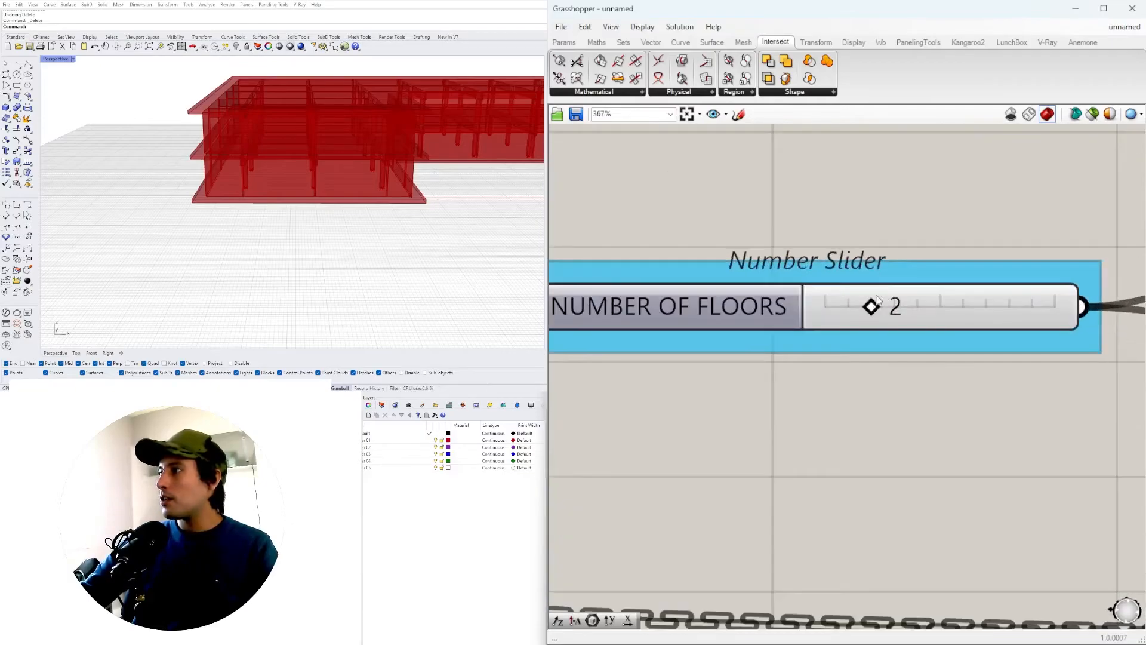
pyautogui.moveTo(871, 308); pyautogui.dragTo(919, 307)
pyautogui.scroll(-5, 334, 173)
pyautogui.moveTo(334, 203); pyautogui.dragTo(422, 170, button='right')
pyautogui.scroll(2, 973, 336)
pyautogui.scroll(1, 973, 341)
pyautogui.moveTo(903, 281); pyautogui.dragTo(817, 275)
pyautogui.scroll(-10, 854, 260)
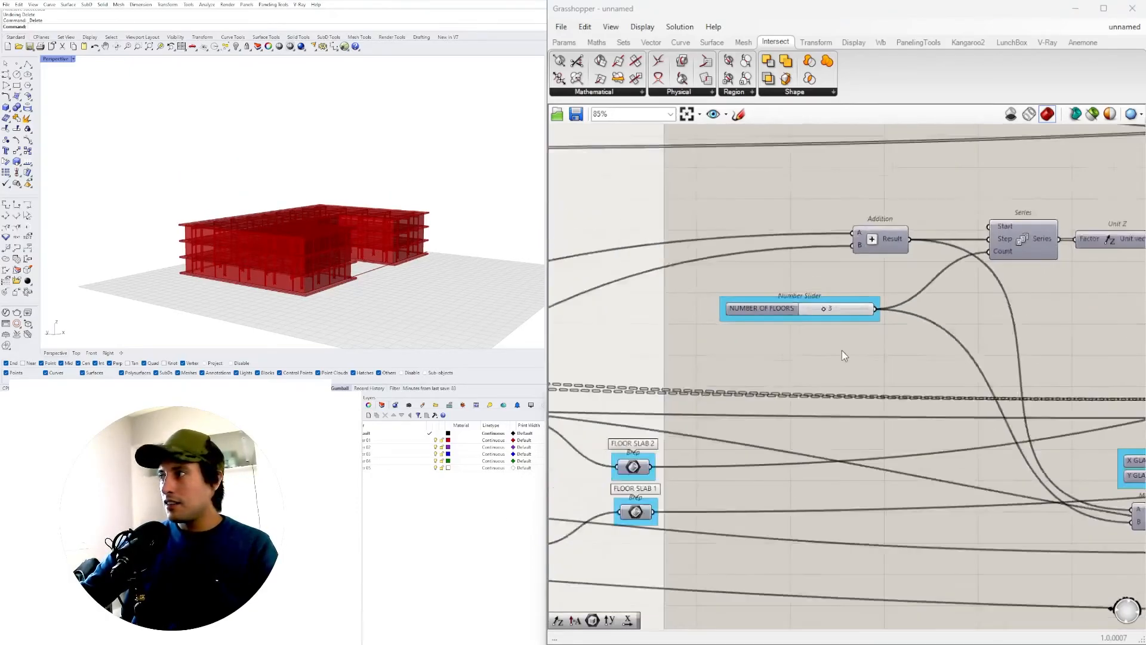
# Step: Try COLUMN SIZE X values of 4.4 and 3.1 and examine the building's columns up close
pyautogui.scroll(6, 664, 325)
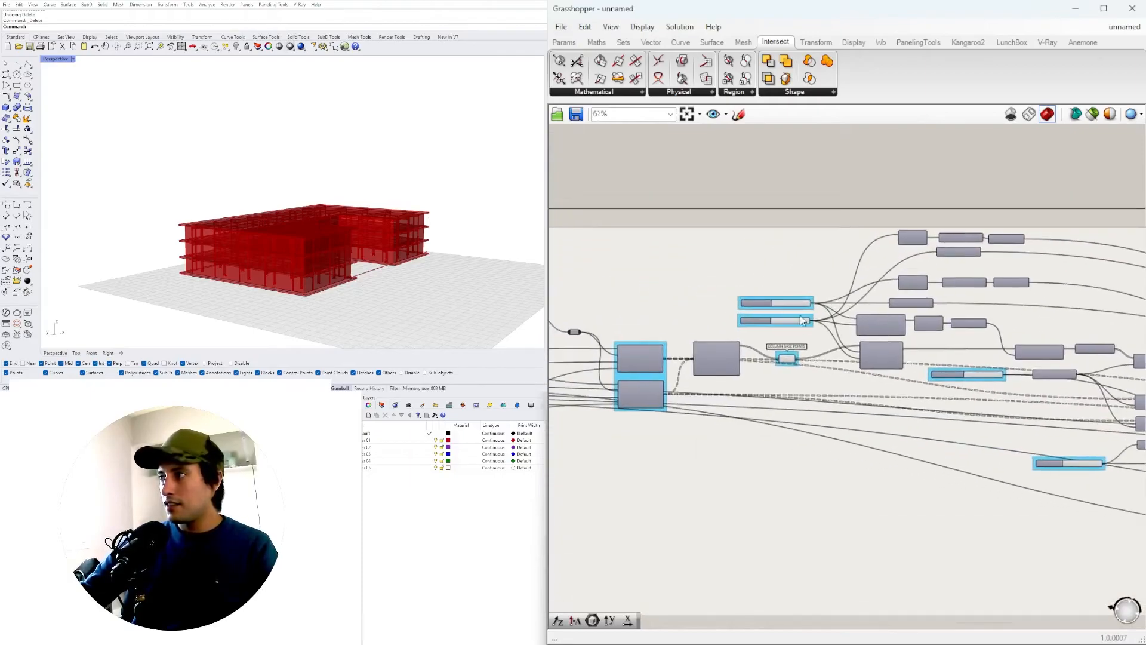
pyautogui.moveTo(783, 289); pyautogui.dragTo(812, 288)
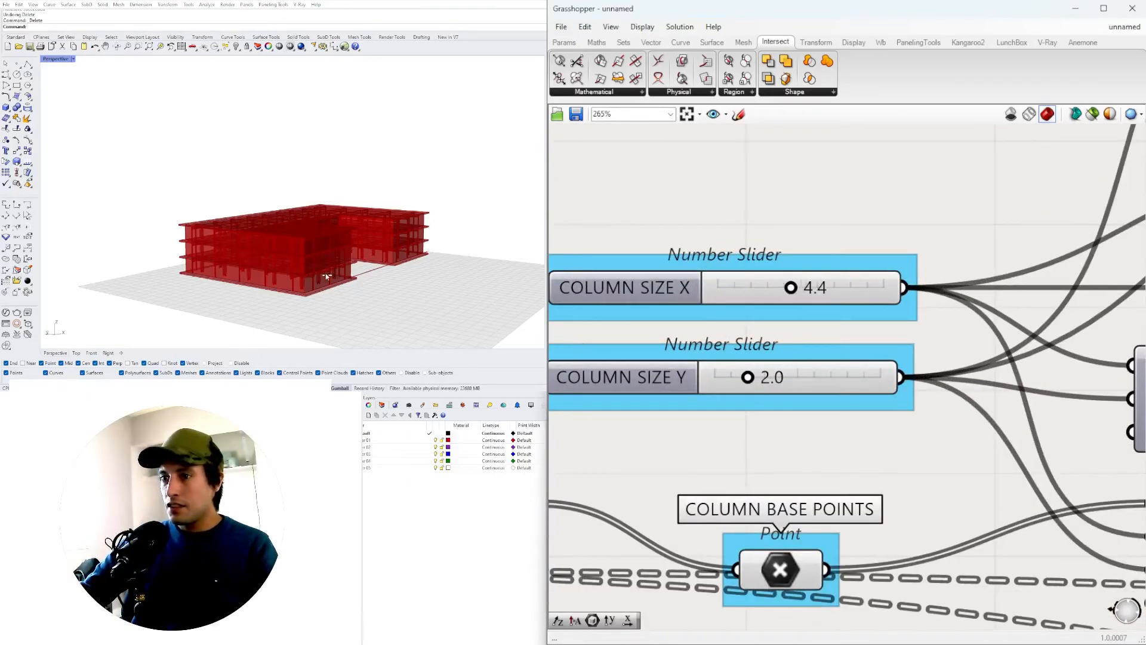
pyautogui.scroll(5, 306, 285)
pyautogui.scroll(5, 308, 289)
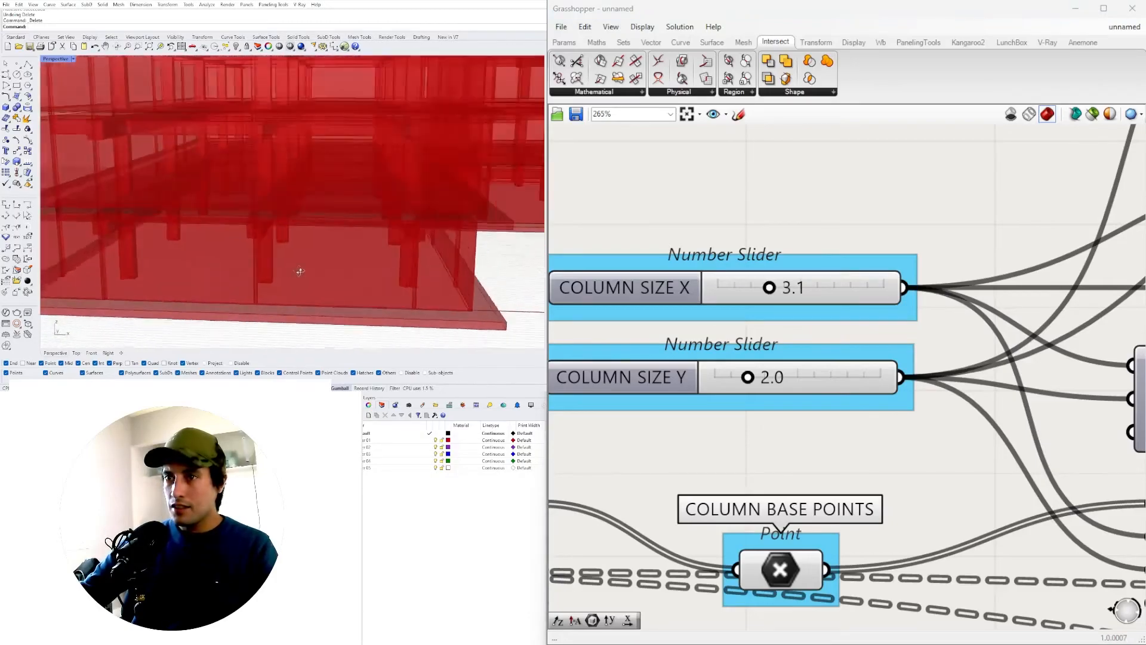
# Step: Set the COLUMN SIZE X slider to 2
pyautogui.doubleClick(793, 288)
pyautogui.write('2')
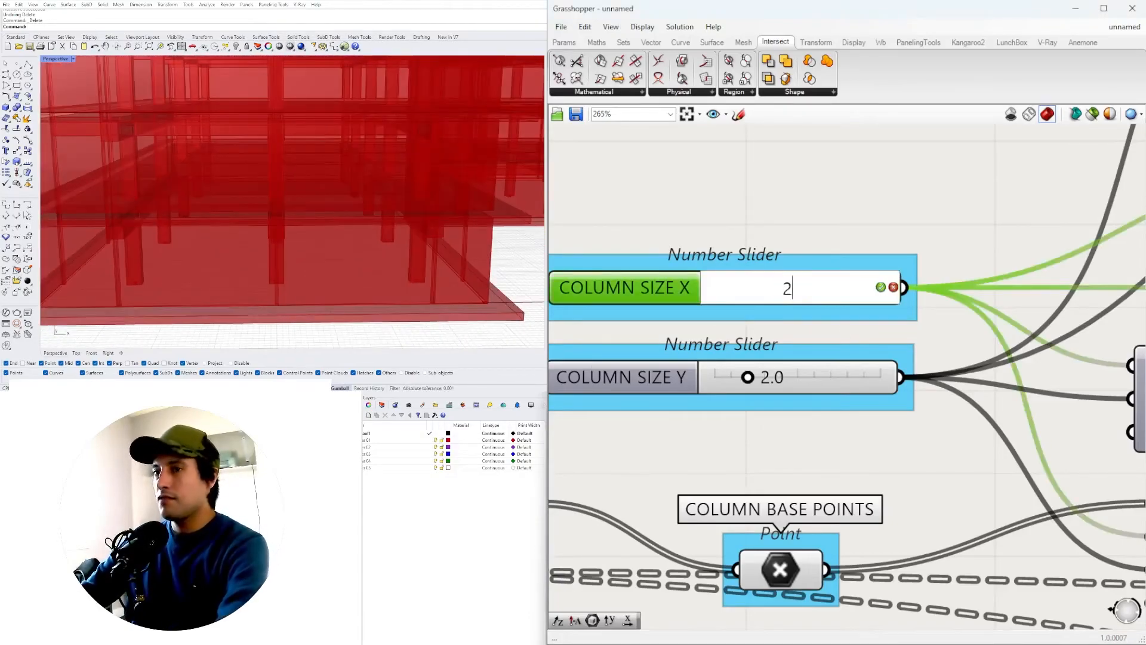
pyautogui.press('Return')
pyautogui.scroll(-5, 251, 243)
pyautogui.scroll(3, 250, 243)
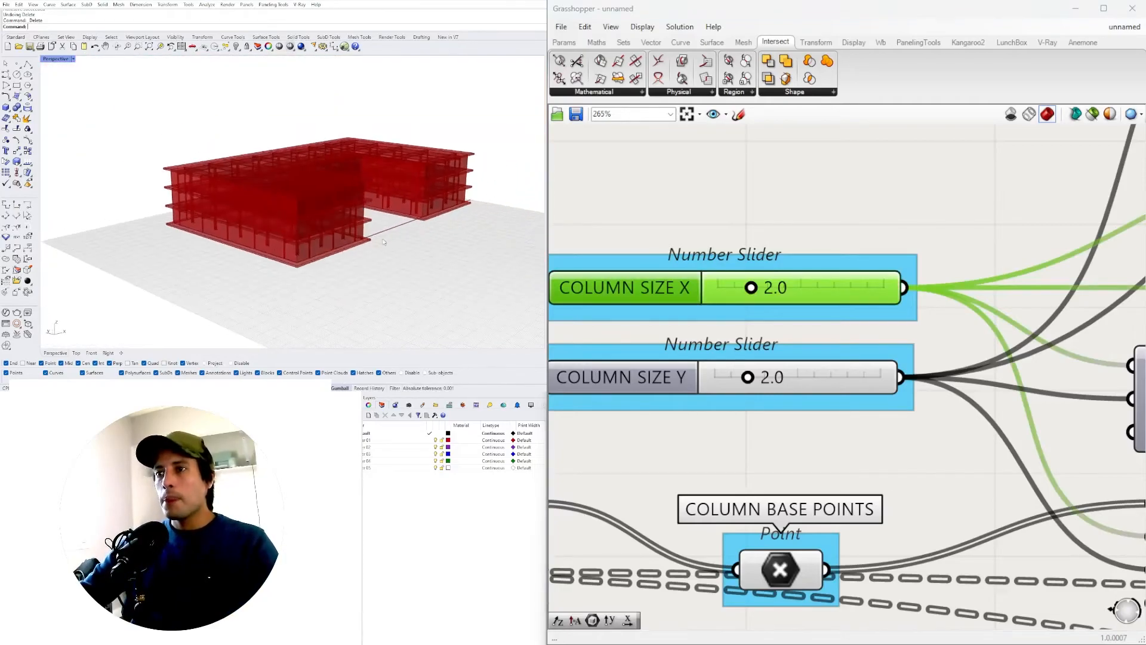
# Step: Review the finished building model and the complete definition, from the column inputs to the final output components
pyautogui.scroll(-5, 779, 294)
pyautogui.scroll(-6, 779, 294)
pyautogui.scroll(2, 897, 438)
pyautogui.scroll(3, 1103, 372)
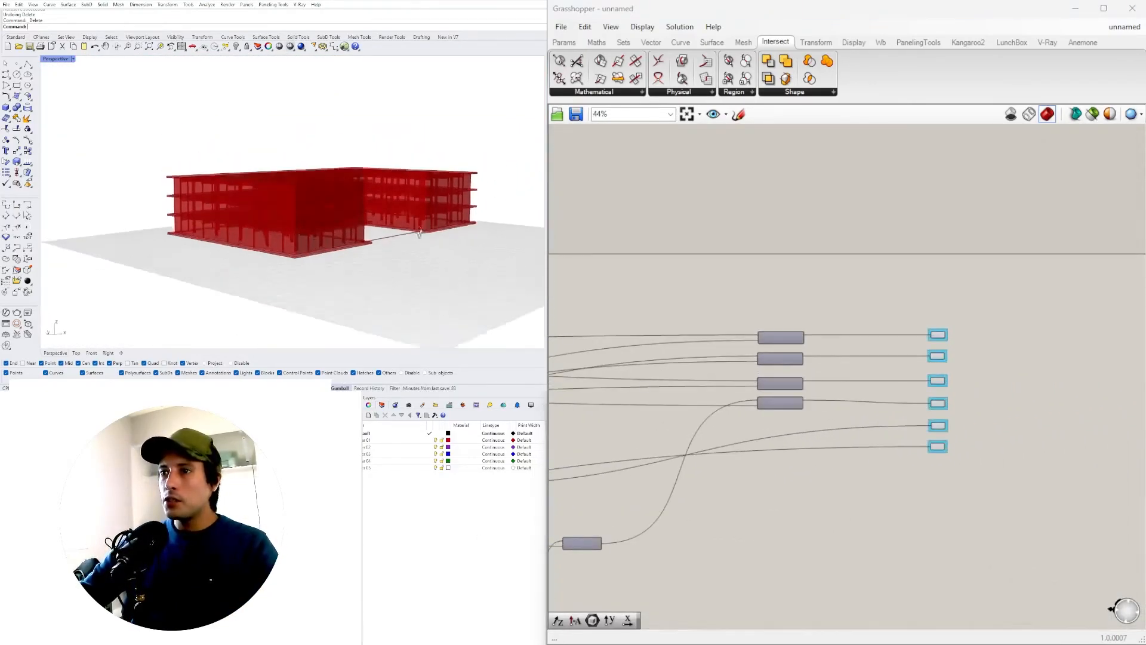
pyautogui.scroll(5, 305, 197)
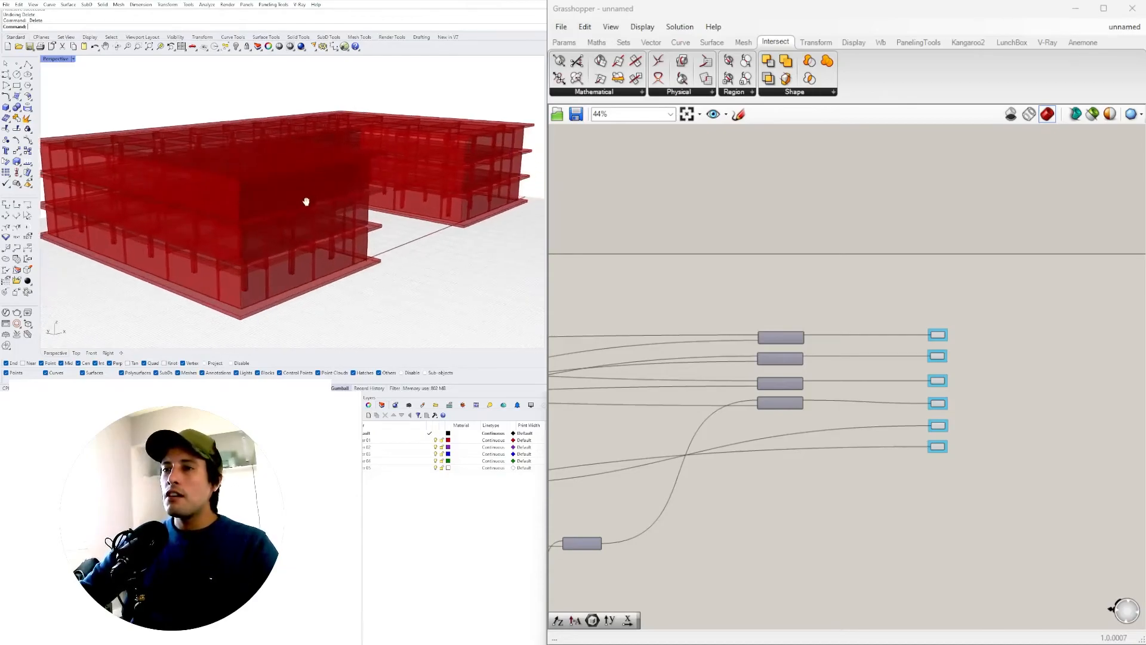
pyautogui.scroll(-1, 270, 202)
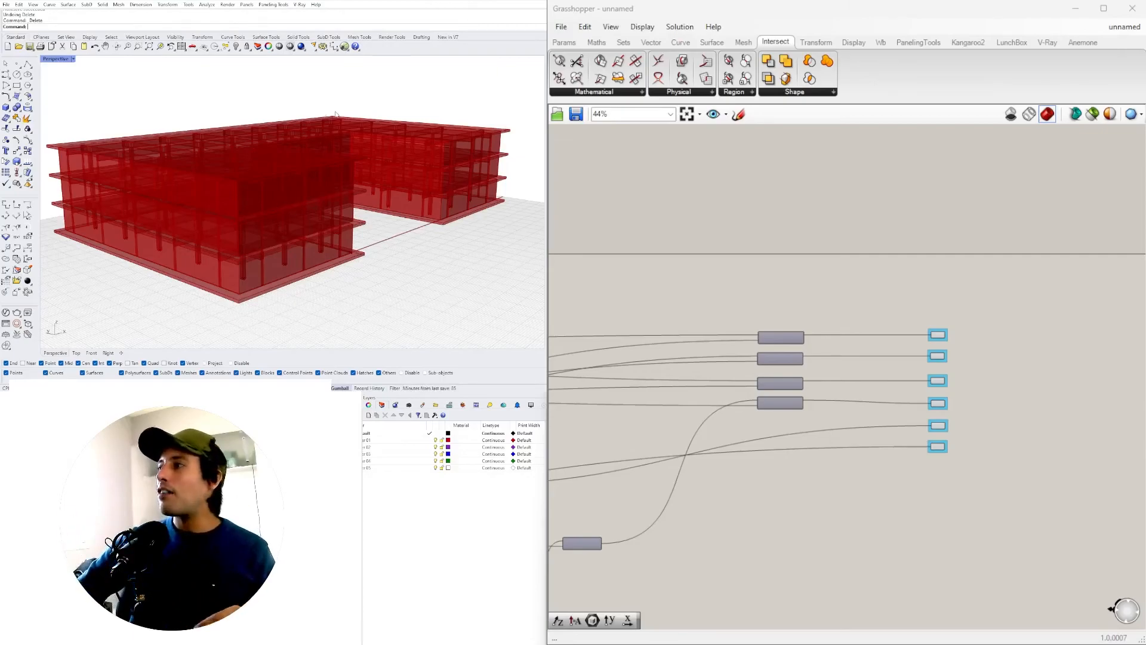
pyautogui.scroll(-8, 665, 307)
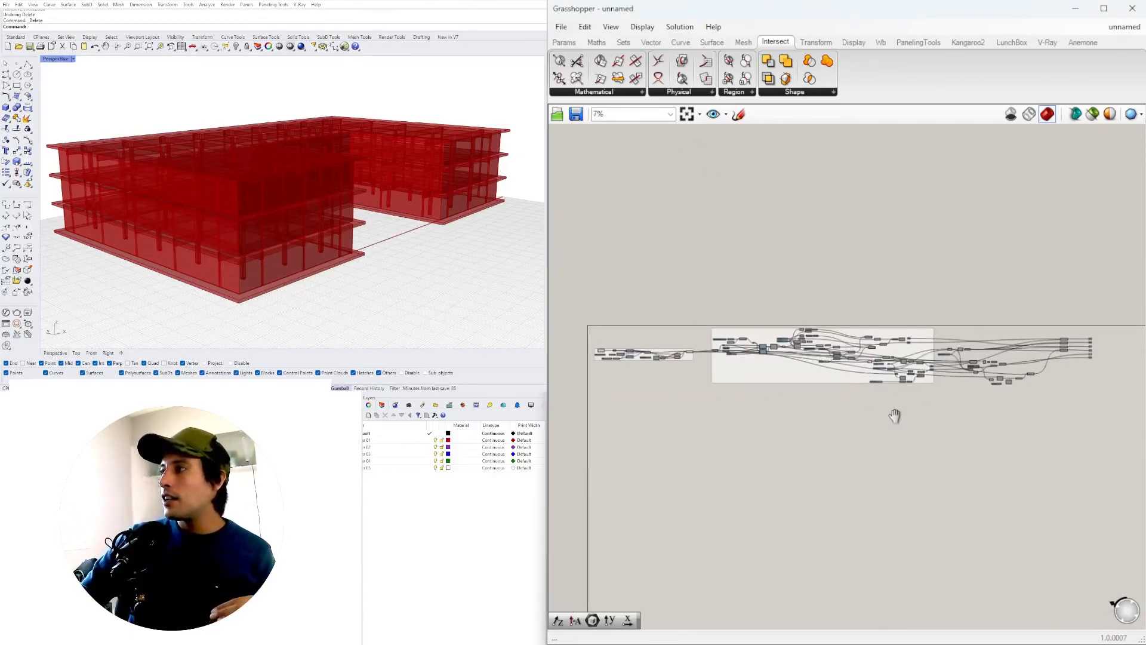
pyautogui.moveTo(895, 416); pyautogui.dragTo(877, 401, button='right')
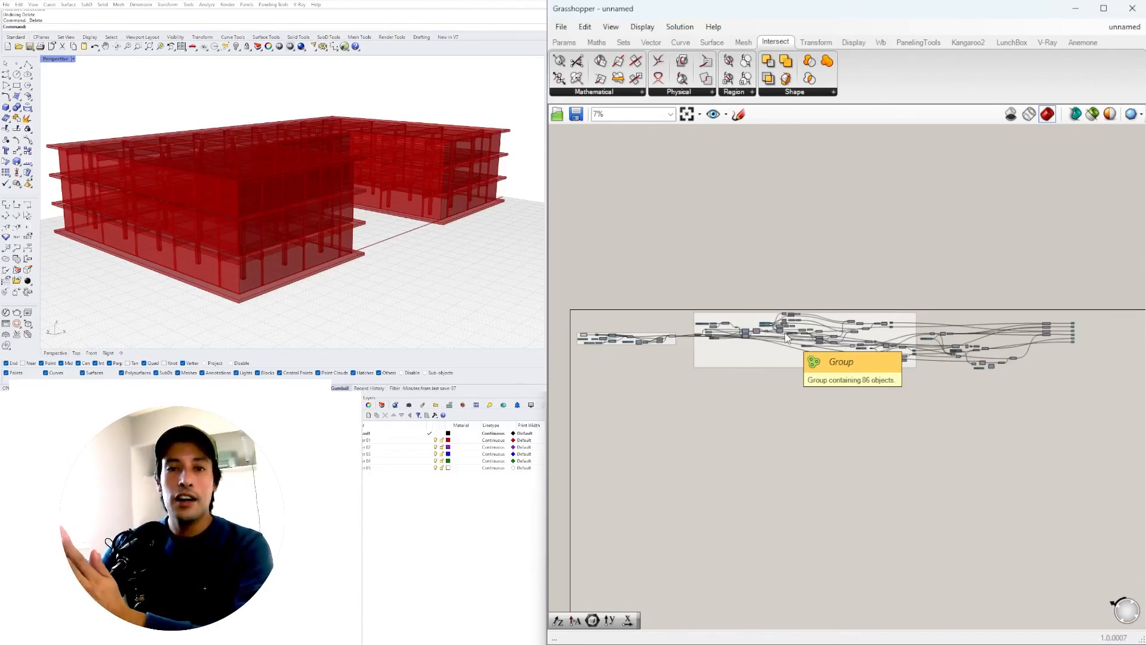
pyautogui.click(451, 364)
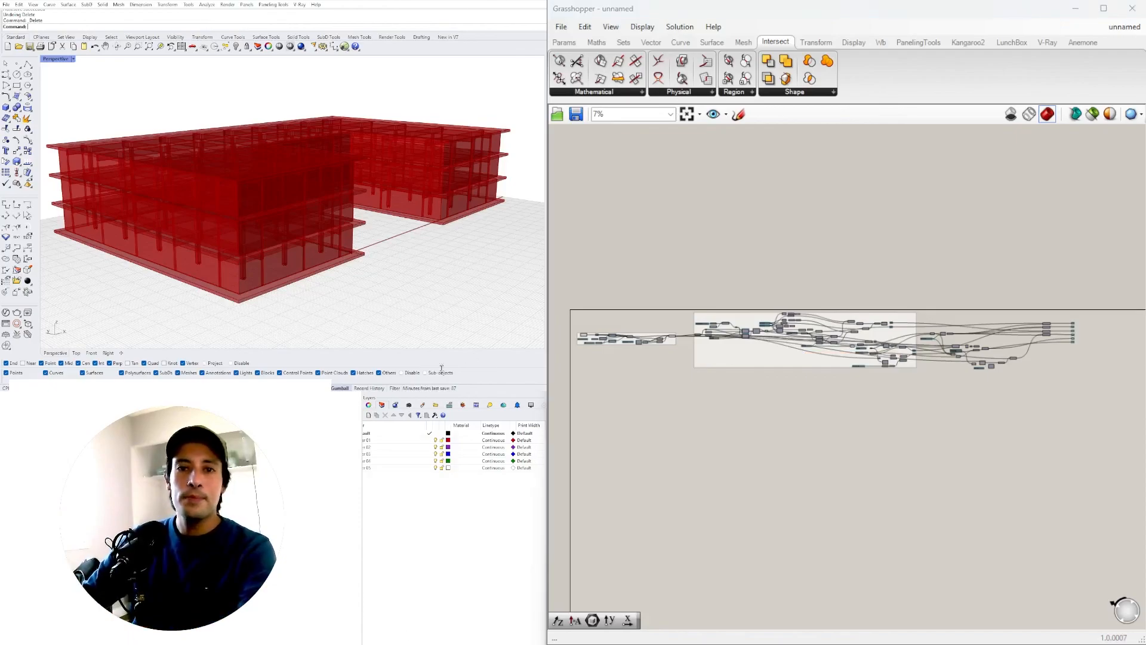